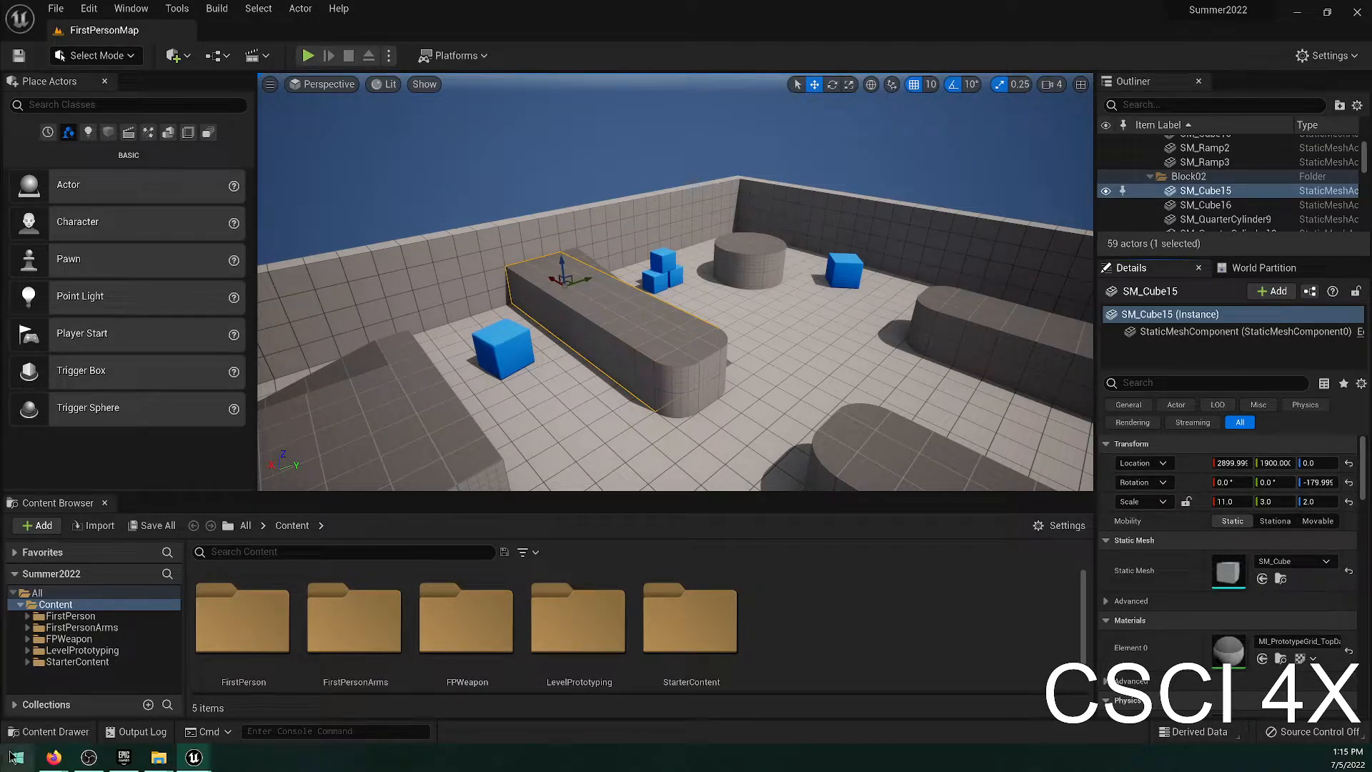
Save the pending level changes immediately instead of waiting for the autosave countdown.
left_click(89, 758)
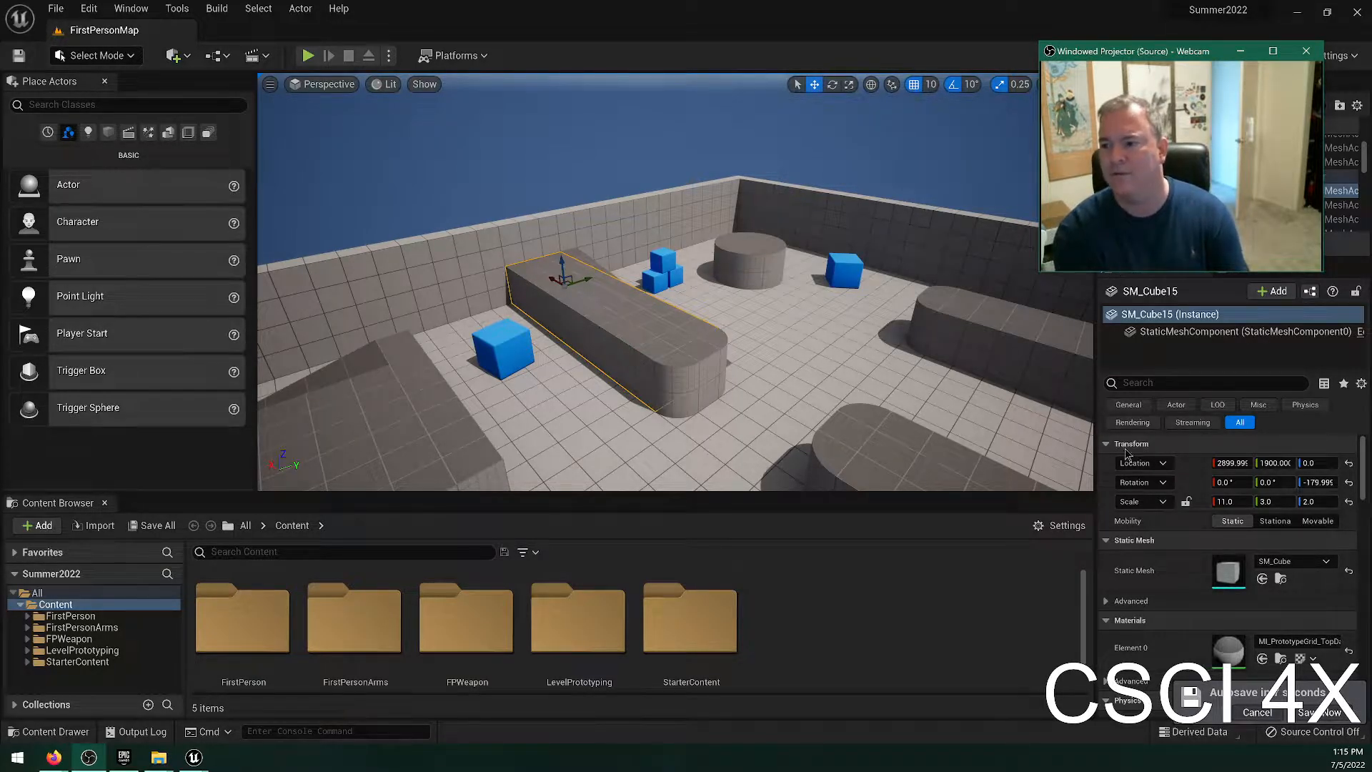
left_click(1319, 713)
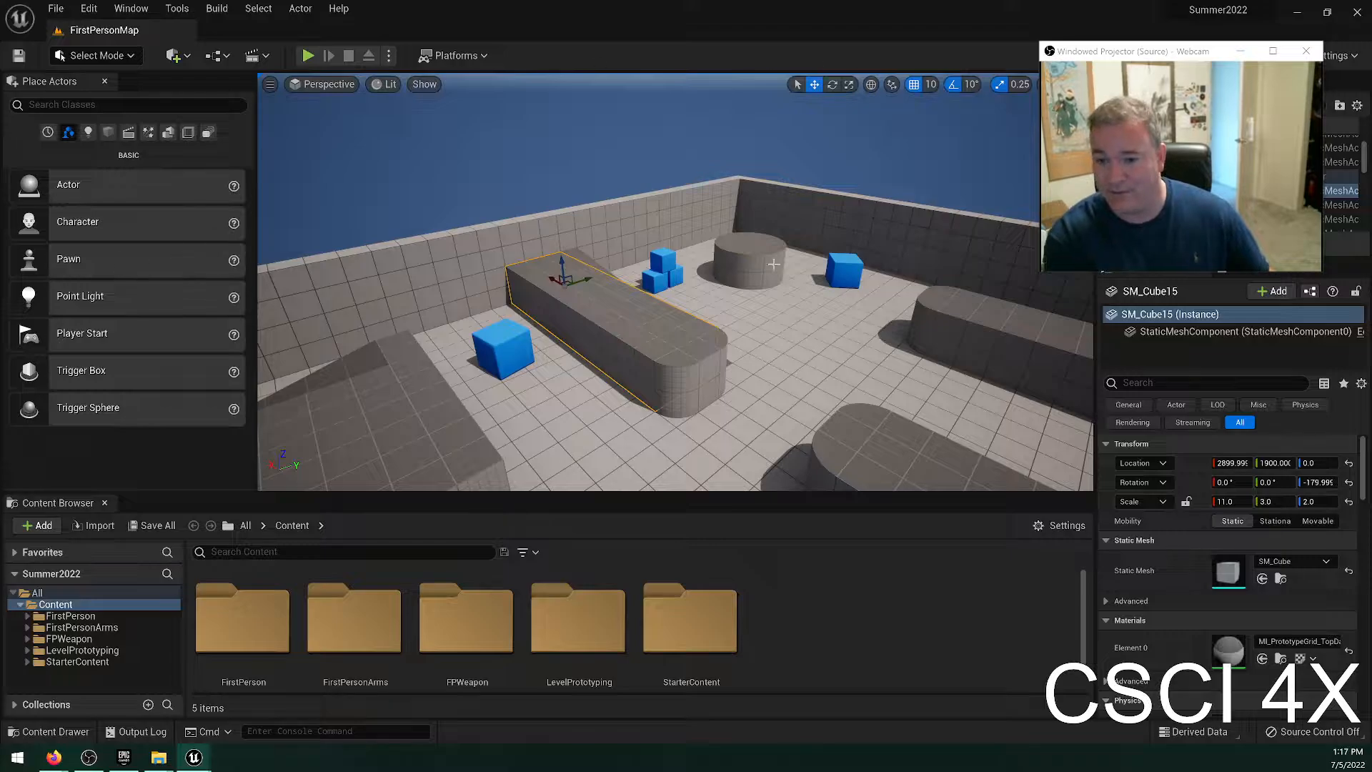
Inspect the level's grey blocks up close, selecting a quarter-cylinder corner piece and a long cube block.
key("w")
right_click_drag(675, 282, 653, 253)
left_click(759, 238)
key("w")
right_click_drag(759, 238, 832, 270)
left_click(789, 272)
key("w")
left_click(867, 334)
key("w")
right_click_drag(867, 334, 890, 357)
key("w")
right_click_drag(743, 353, 803, 363)
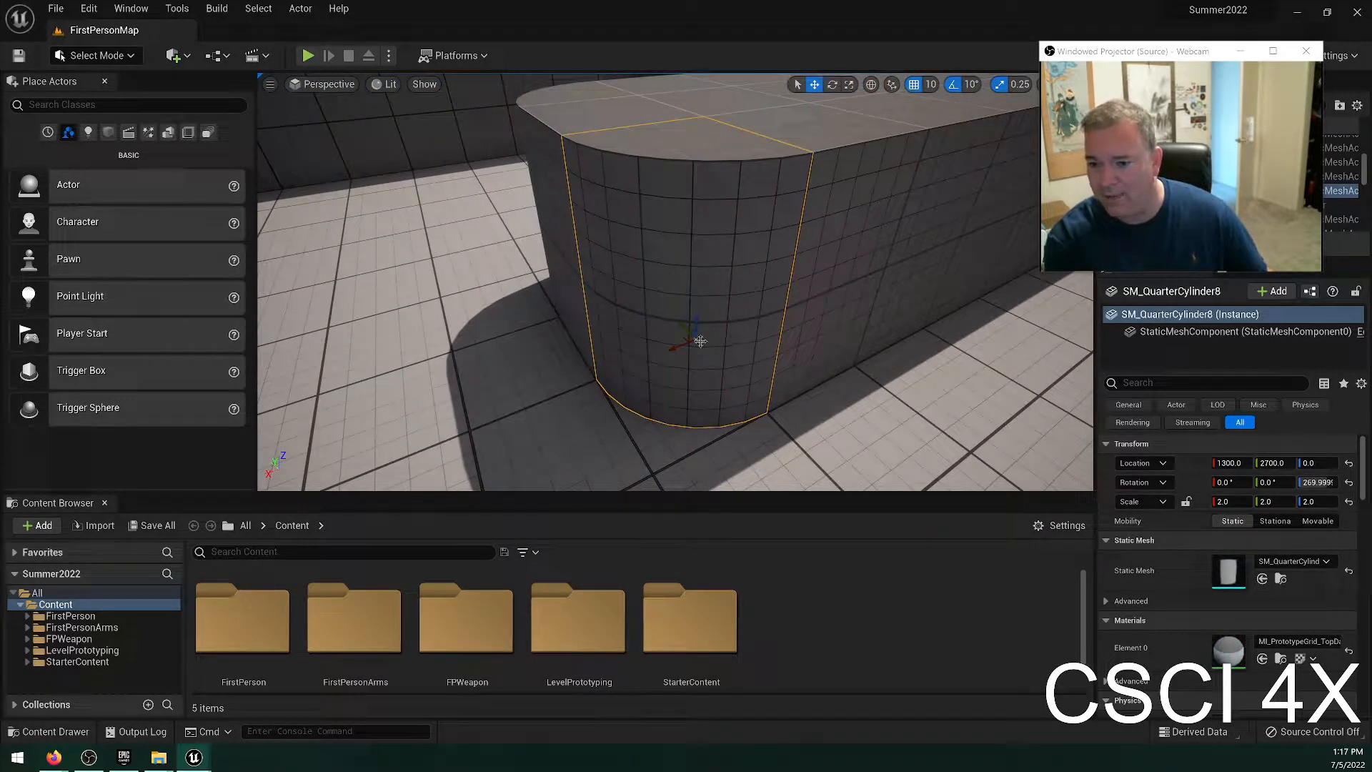
right_click_drag(689, 392, 843, 371)
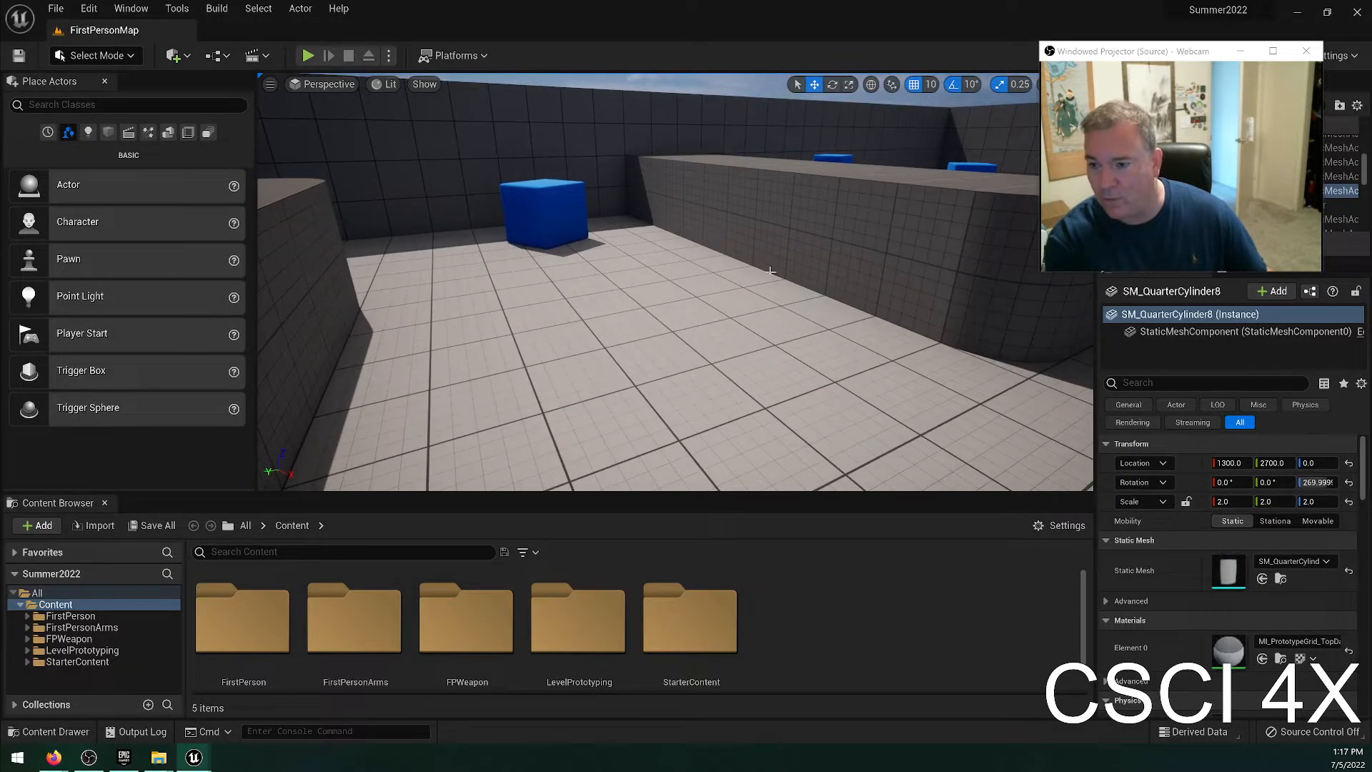
left_click(832, 223)
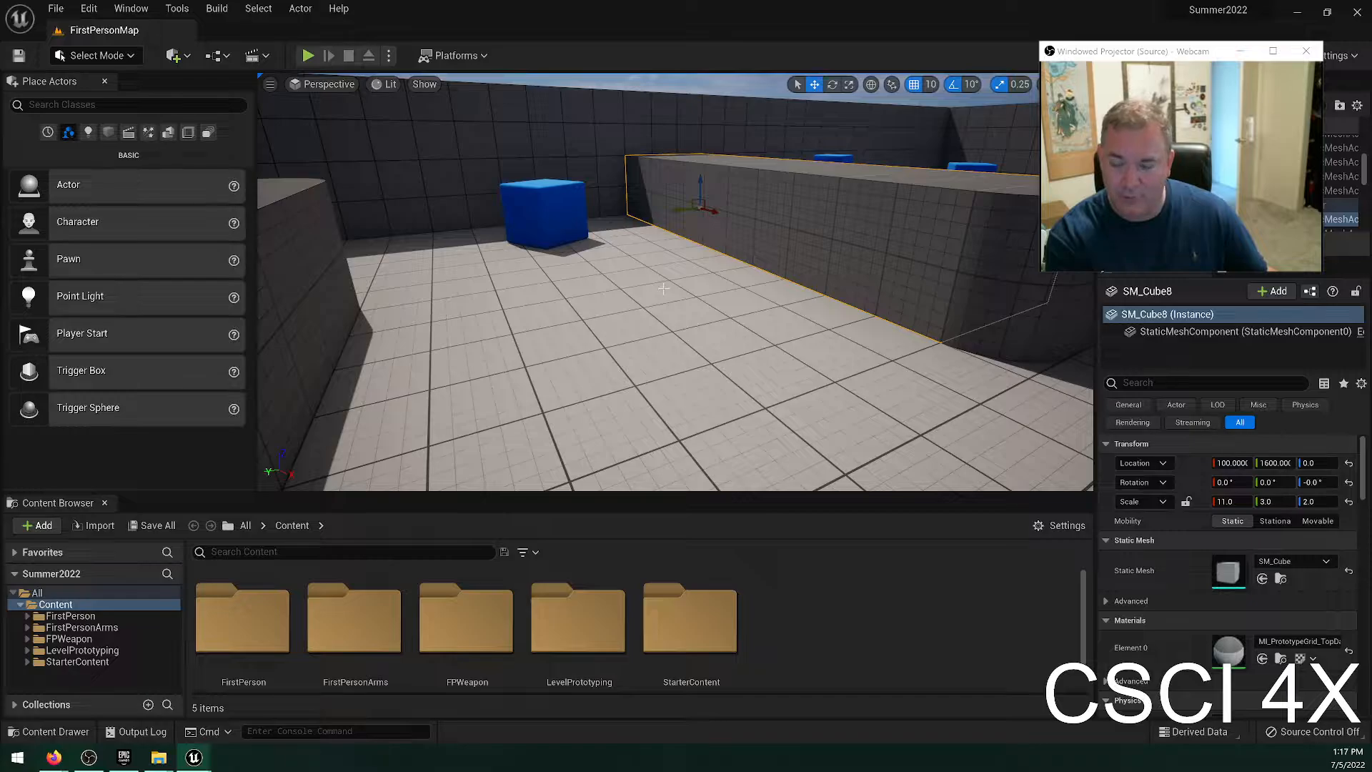
Examine the round platform and the blue cubes, selecting a quarter of the platform and the single blue cube beside it.
left_click_drag(664, 288, 893, 214)
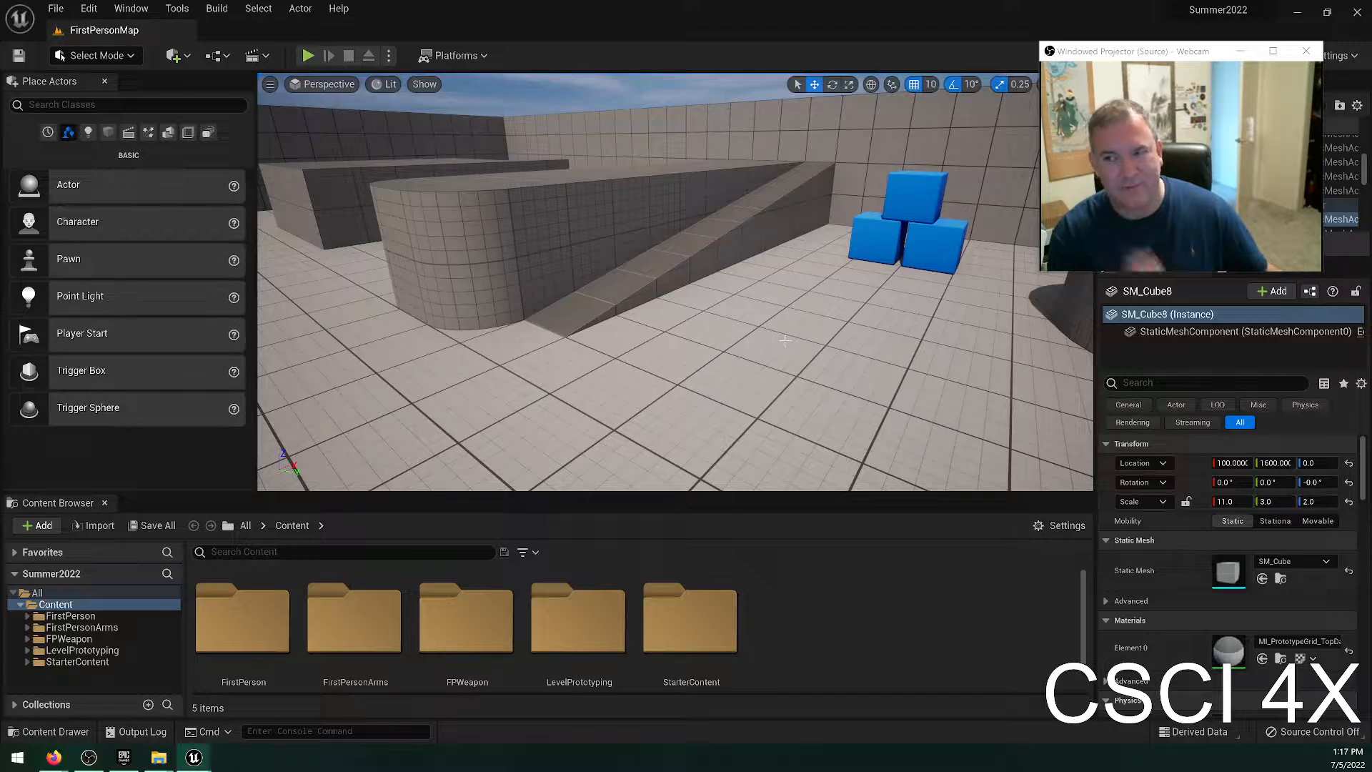
right_click_drag(791, 316, 950, 336)
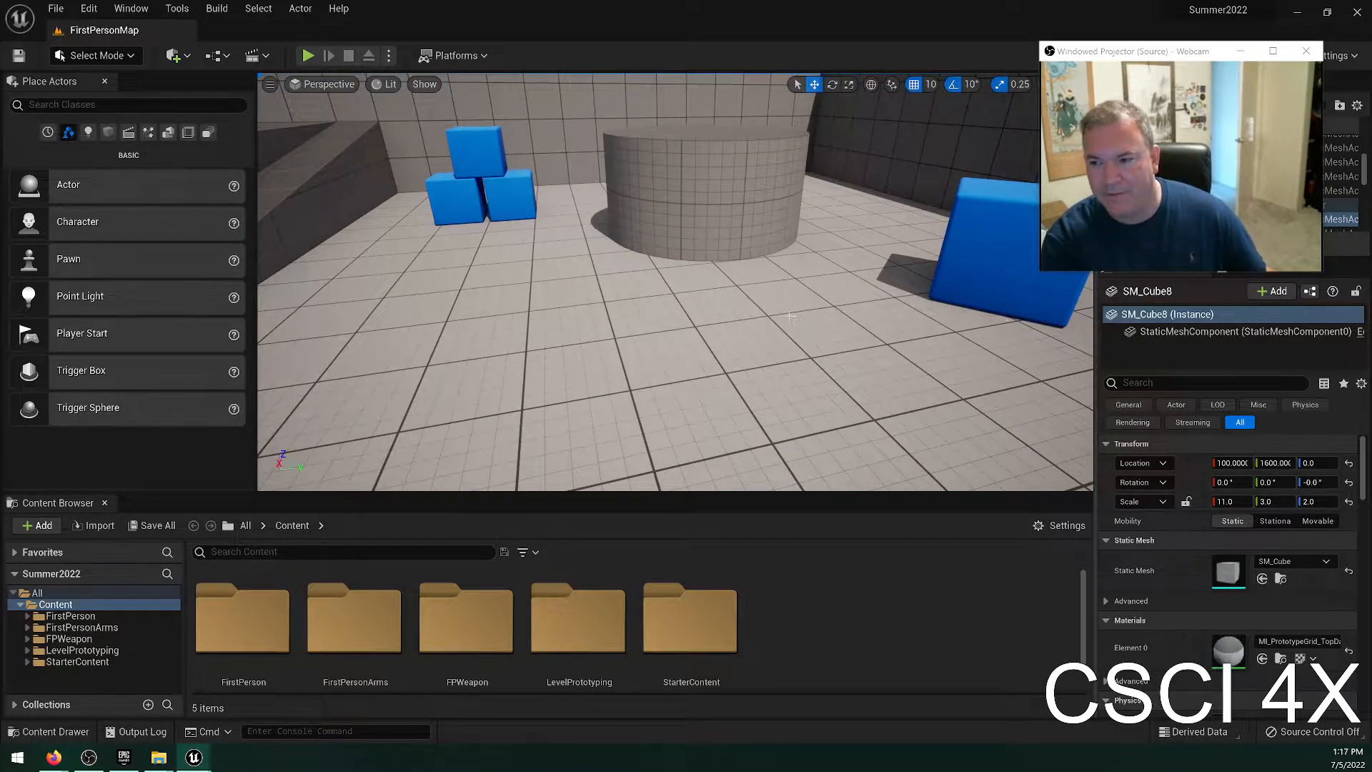
right_click_drag(791, 317, 744, 260)
left_click(763, 235)
left_click(495, 240)
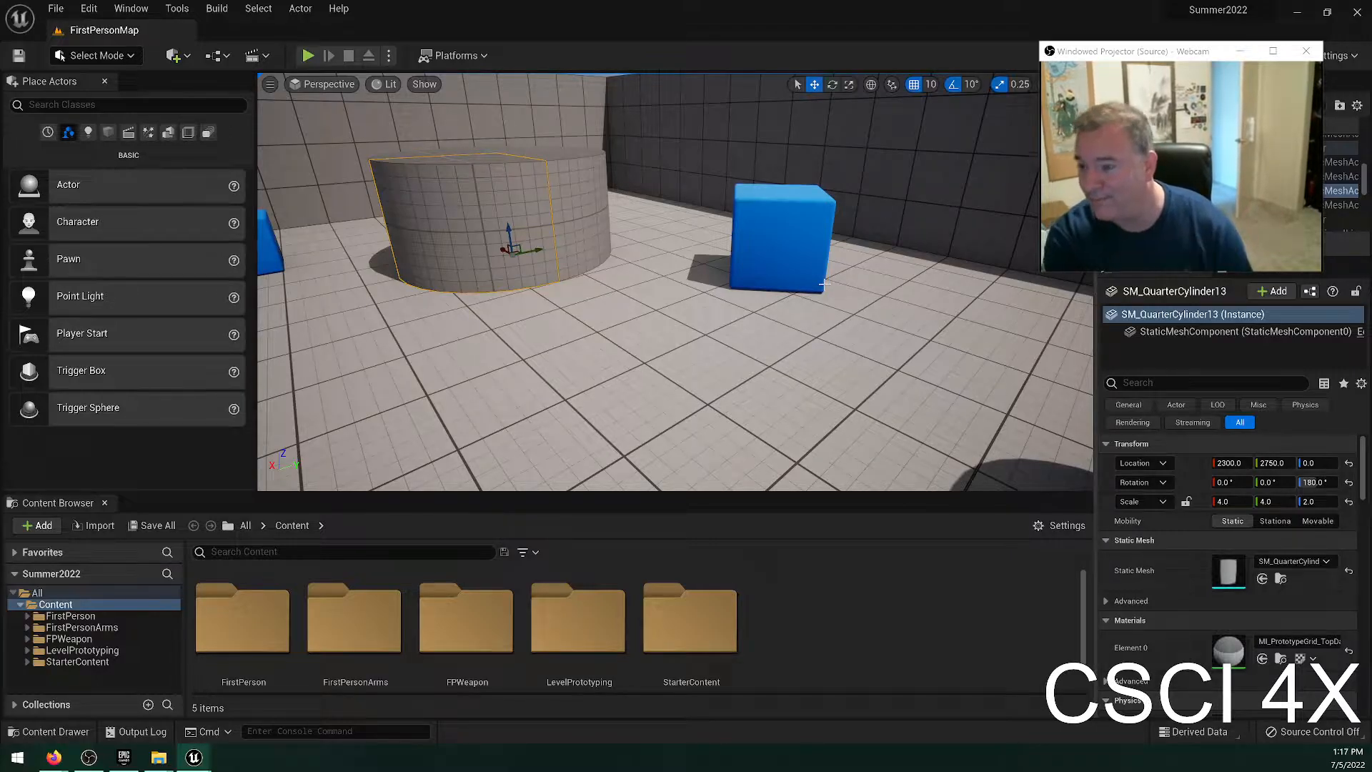
left_click(800, 259)
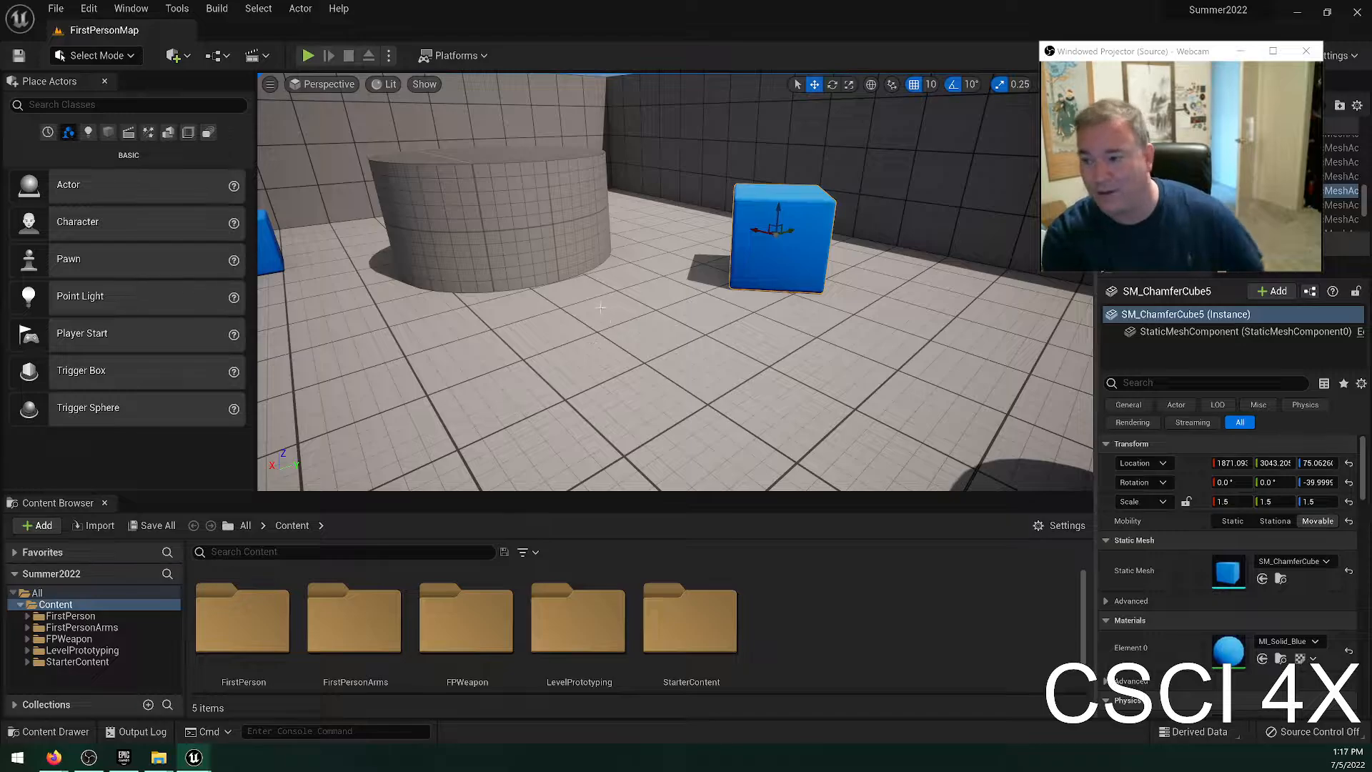
right_click_drag(722, 284, 922, 307)
key("w")
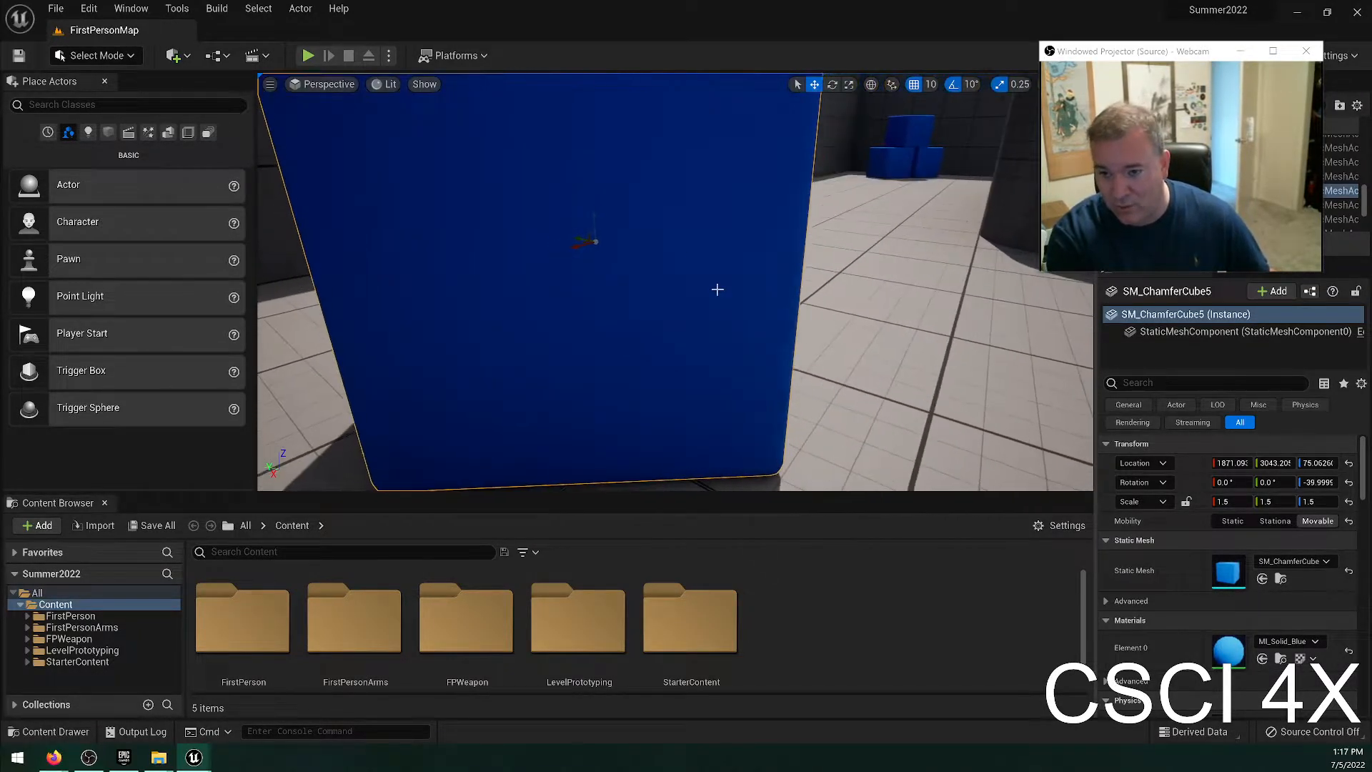
key("s")
right_click_drag(635, 253, 893, 265)
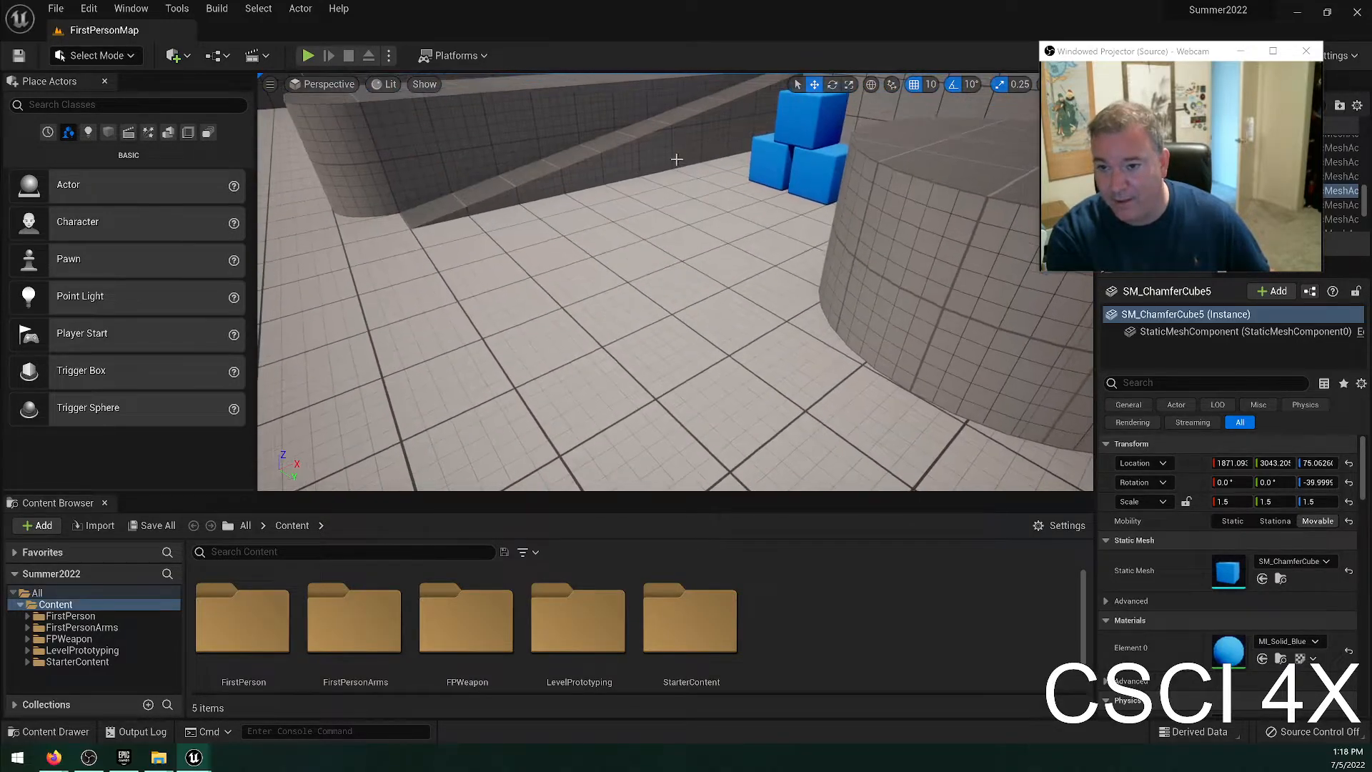
Select the ramp along the long grey block and examine it at close range.
left_click(676, 158)
right_click_drag(676, 158, 547, 120)
key("w")
mouse_move(673, 284)
right_mouse_down()
mouse_move(565, 286)
mouse_move(607, 332)
mouse_move(661, 315)
mouse_move(672, 285)
right_mouse_up()
key("w")
key("s")
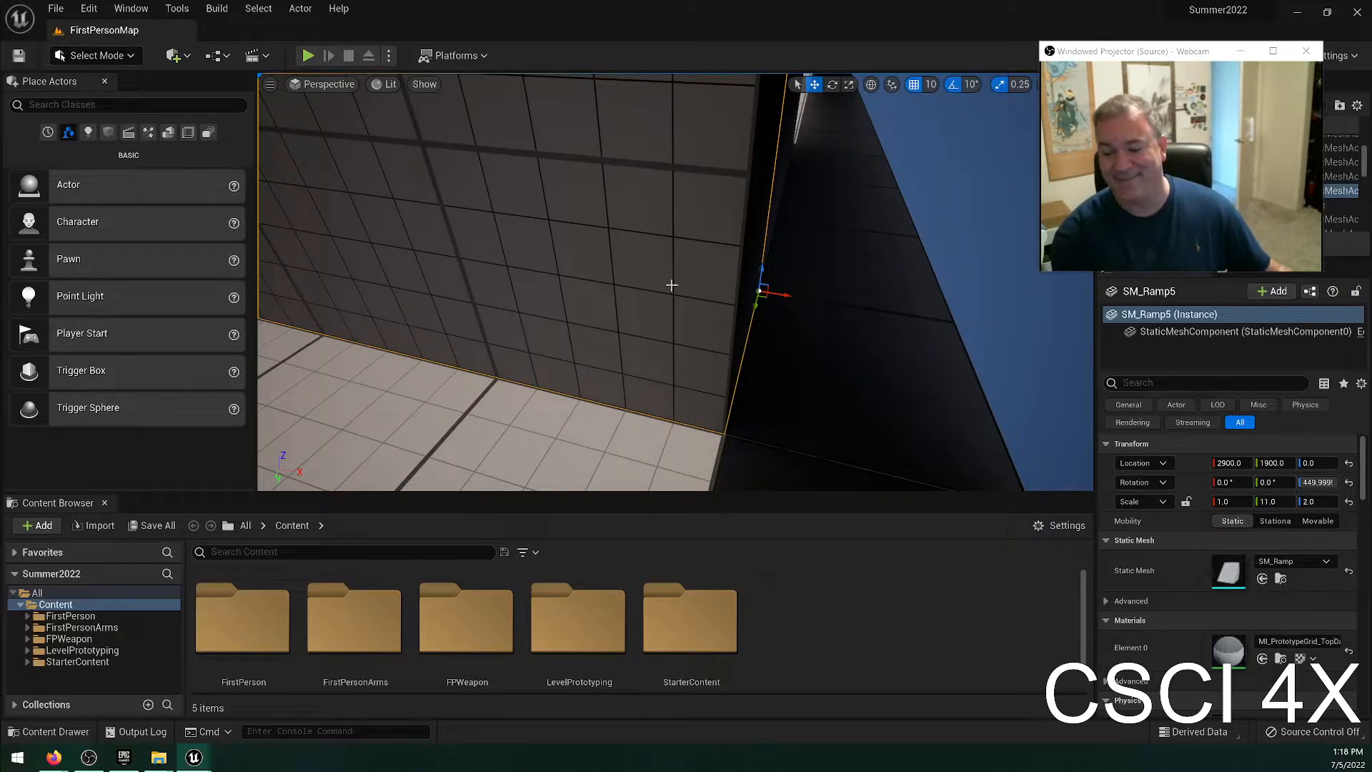
Select the mesh component of the top blue cube in the three-cube stack near the round platform.
right_click_drag(581, 312, 560, 341)
double_click(569, 287)
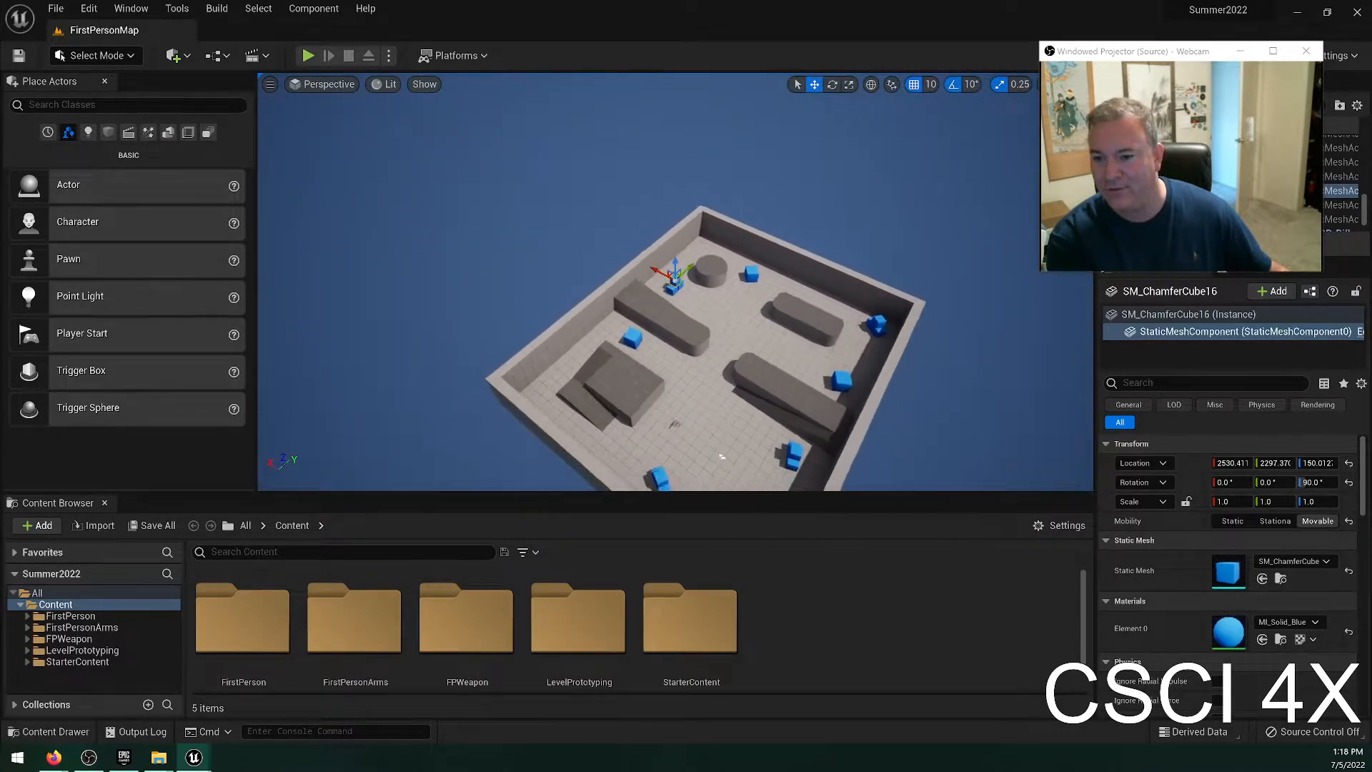
right_click_drag(561, 341, 559, 350)
key("w")
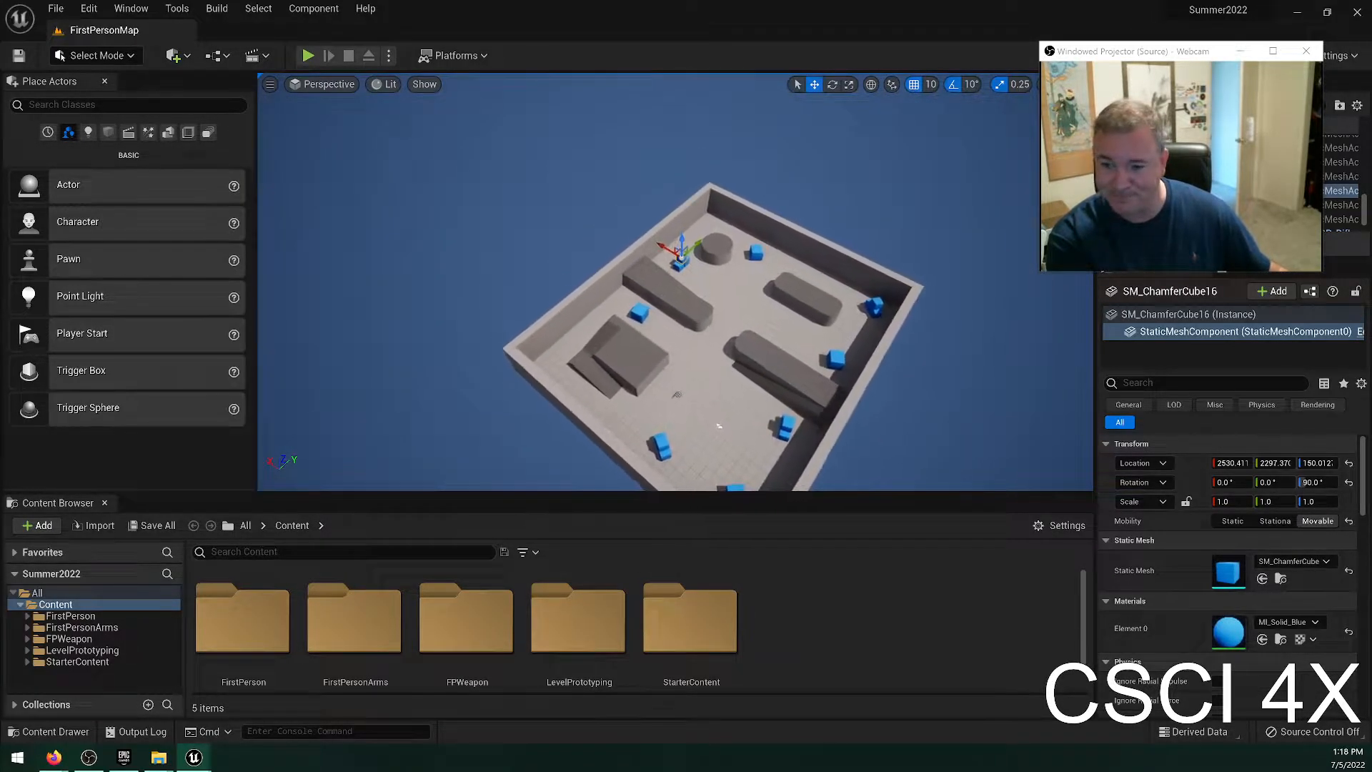
key("w")
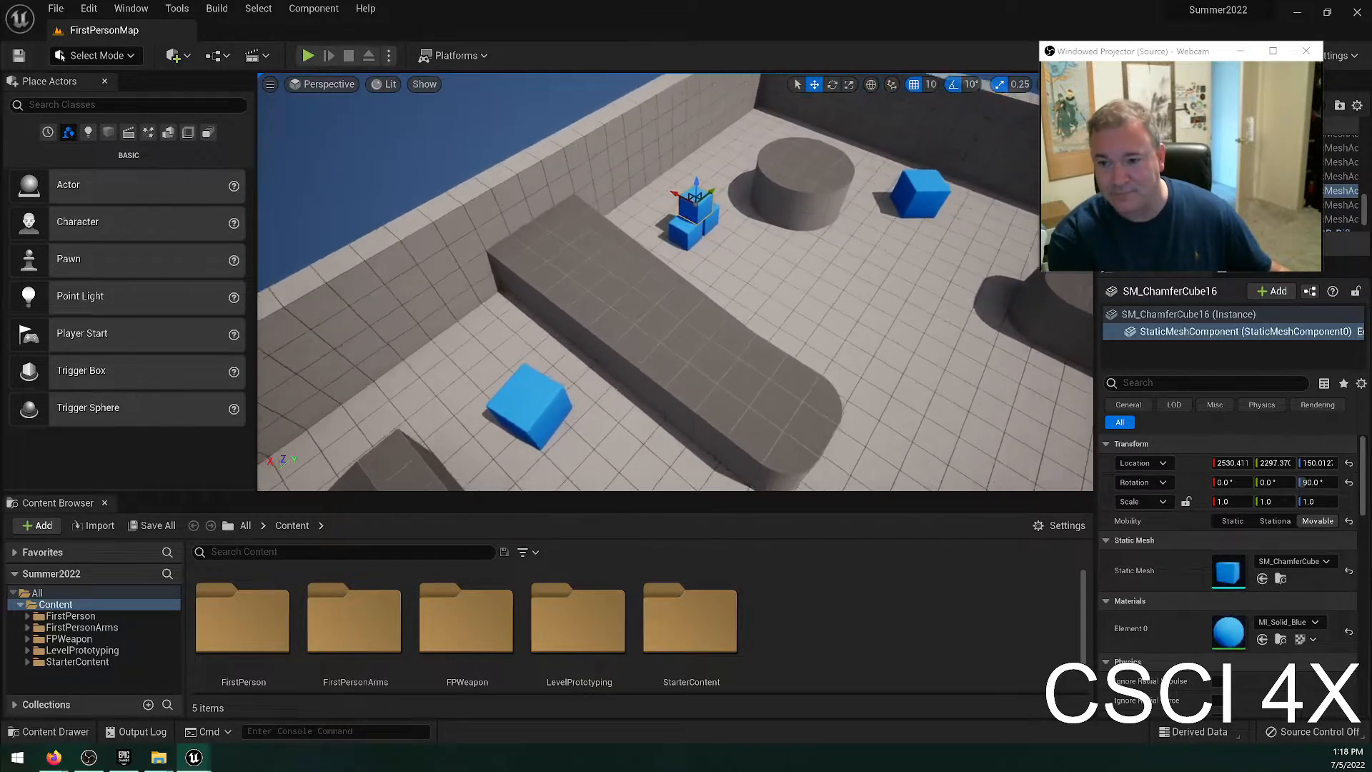
key("s")
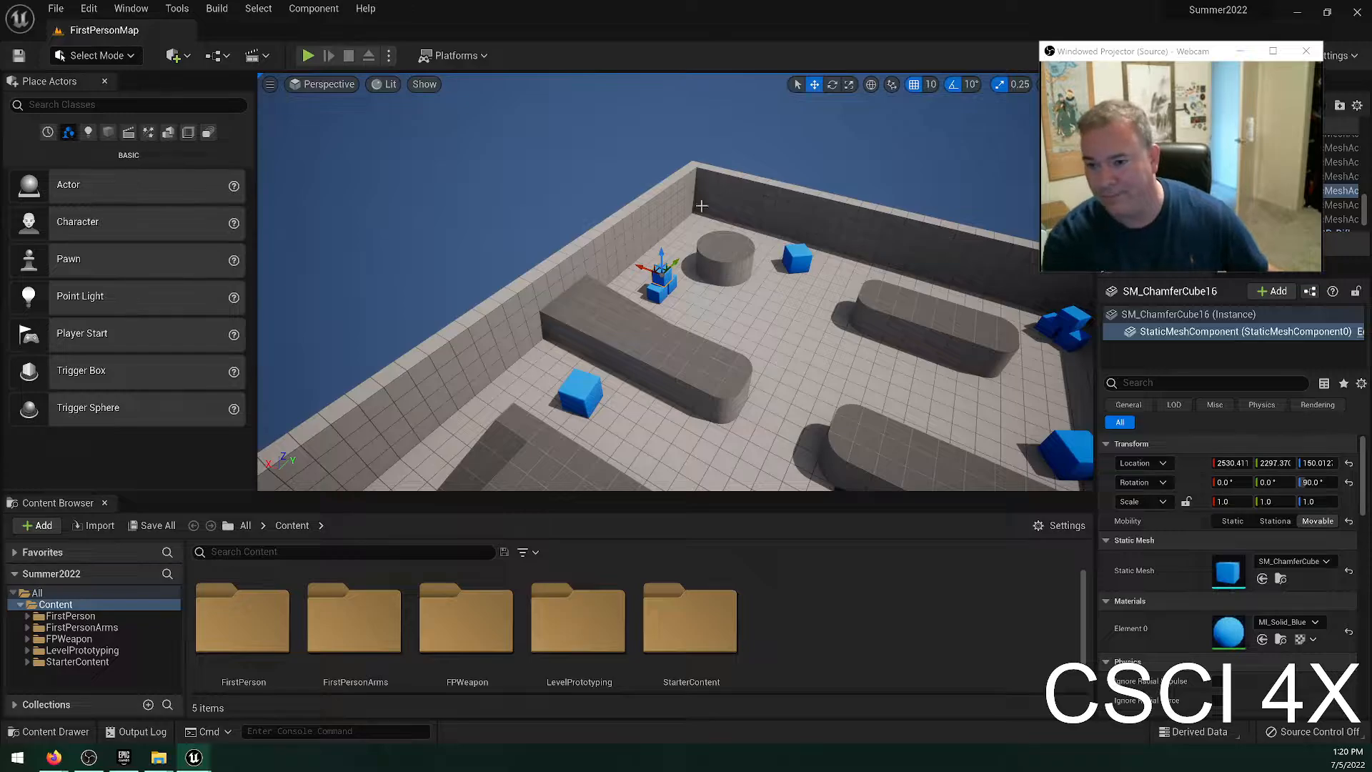
Nudge the stack's top blue cube to about X 2520, try moving it freely over the round platform, and undo that free move.
right_click_drag(701, 206, 565, 228)
key("d")
right_click_drag(675, 325, 706, 258)
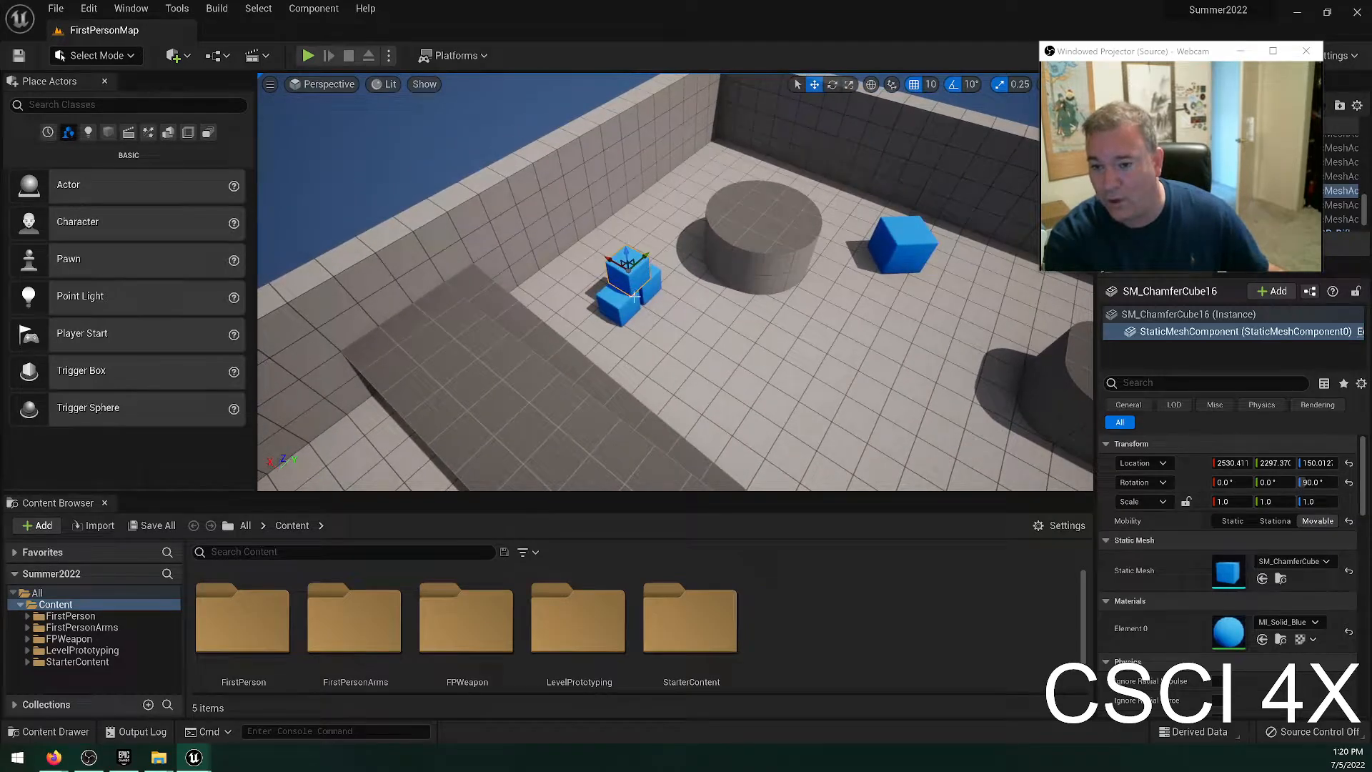
left_click_drag(619, 248, 584, 291)
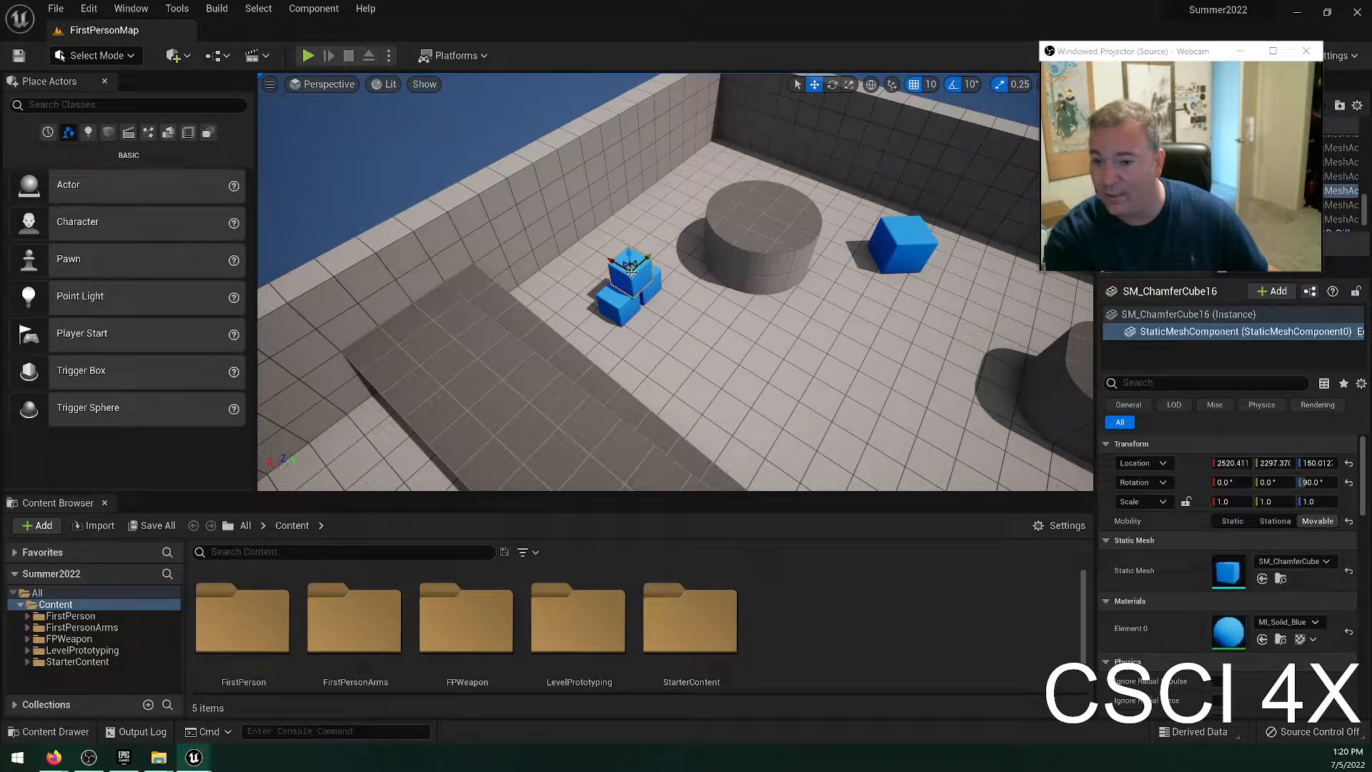
left_click_drag(631, 271, 814, 216)
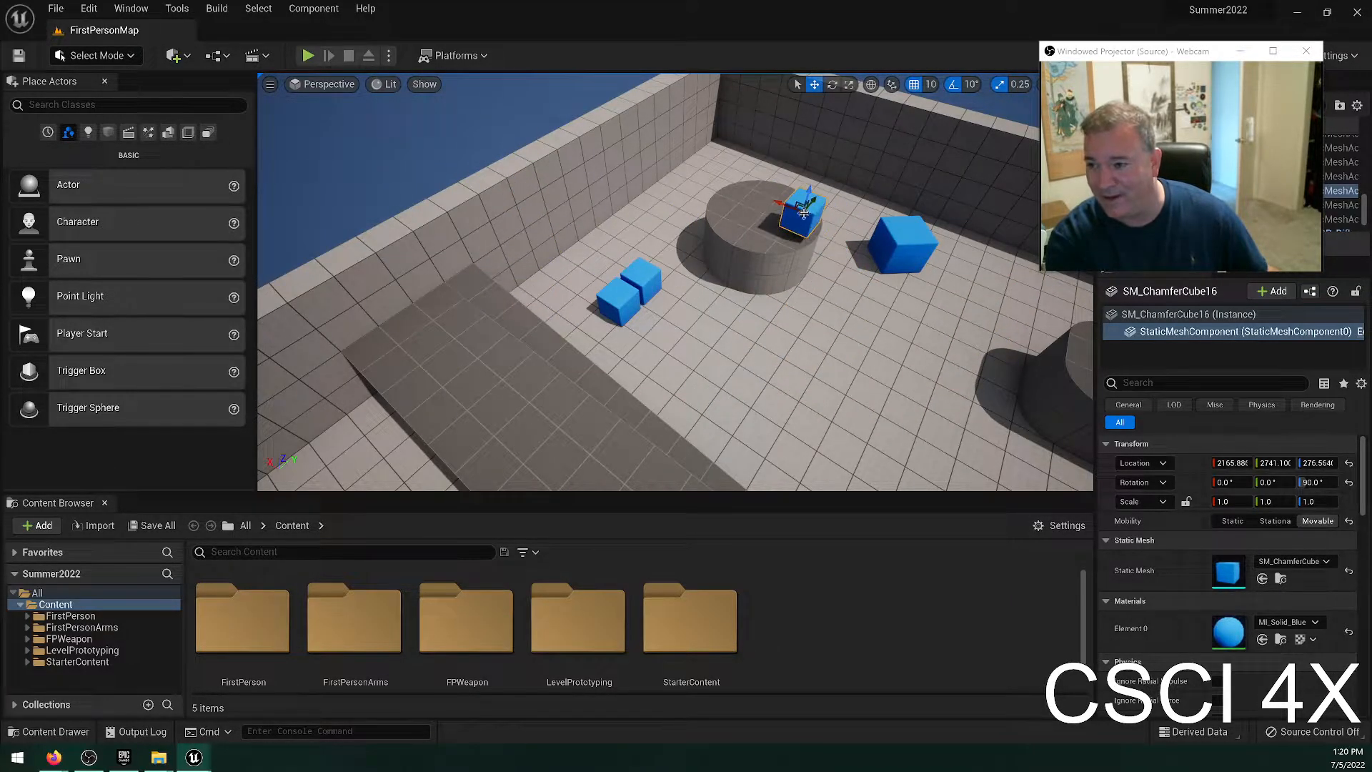
key("ctrl+z")
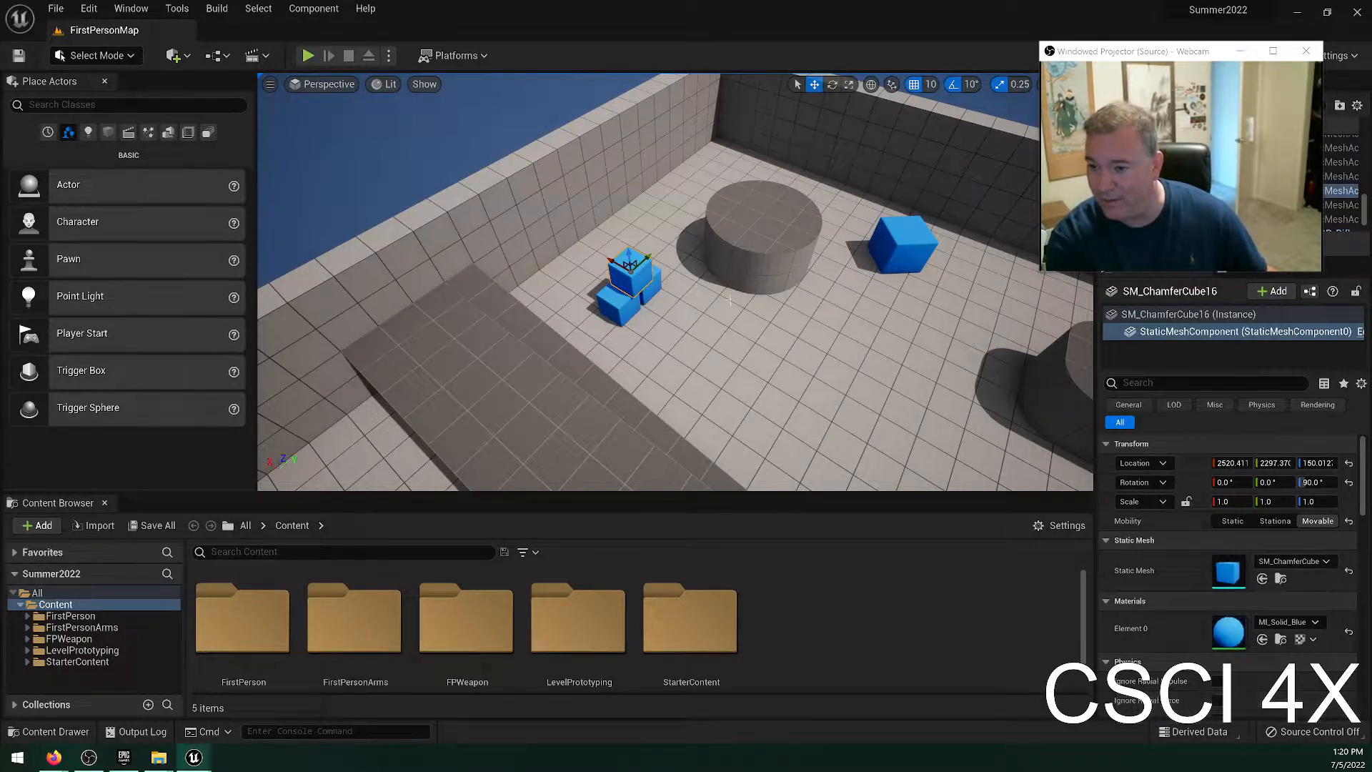
Move the top blue cube over the round platform to about X 2270, Y 2737, and raise it to about Z 350.
left_click_drag(609, 258, 729, 285)
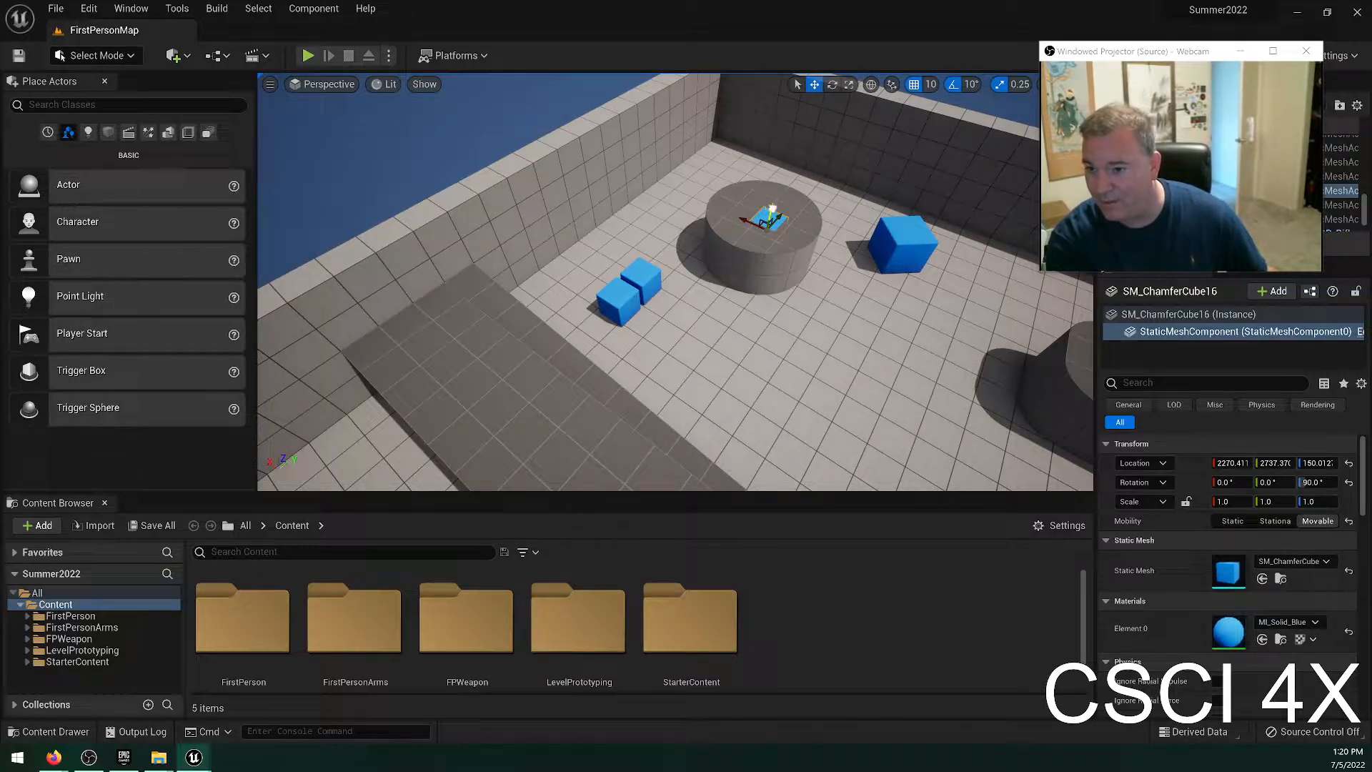
left_click_drag(773, 208, 779, 165)
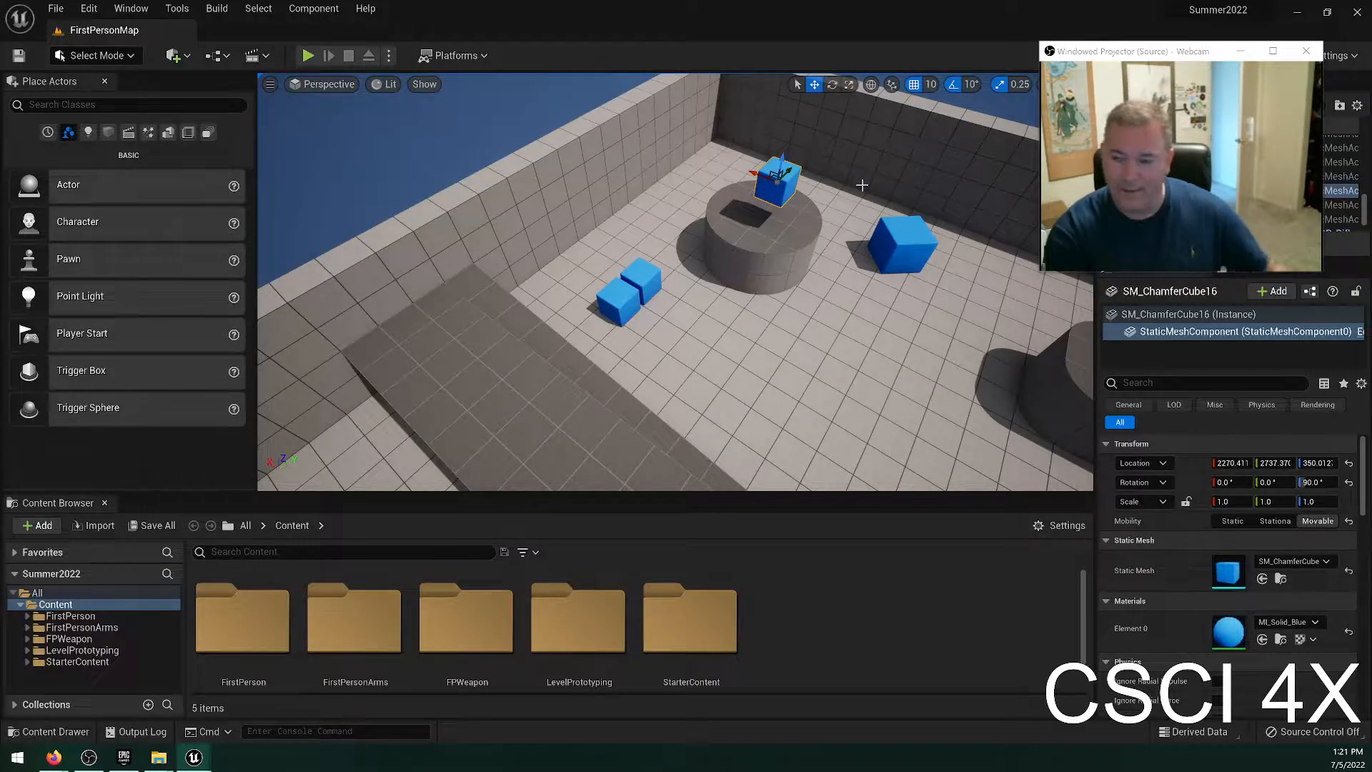
Lower the floating blue cube to about Z 270 and snap it down onto the round platform's surface.
key("w")
right_click_drag(909, 205, 973, 203)
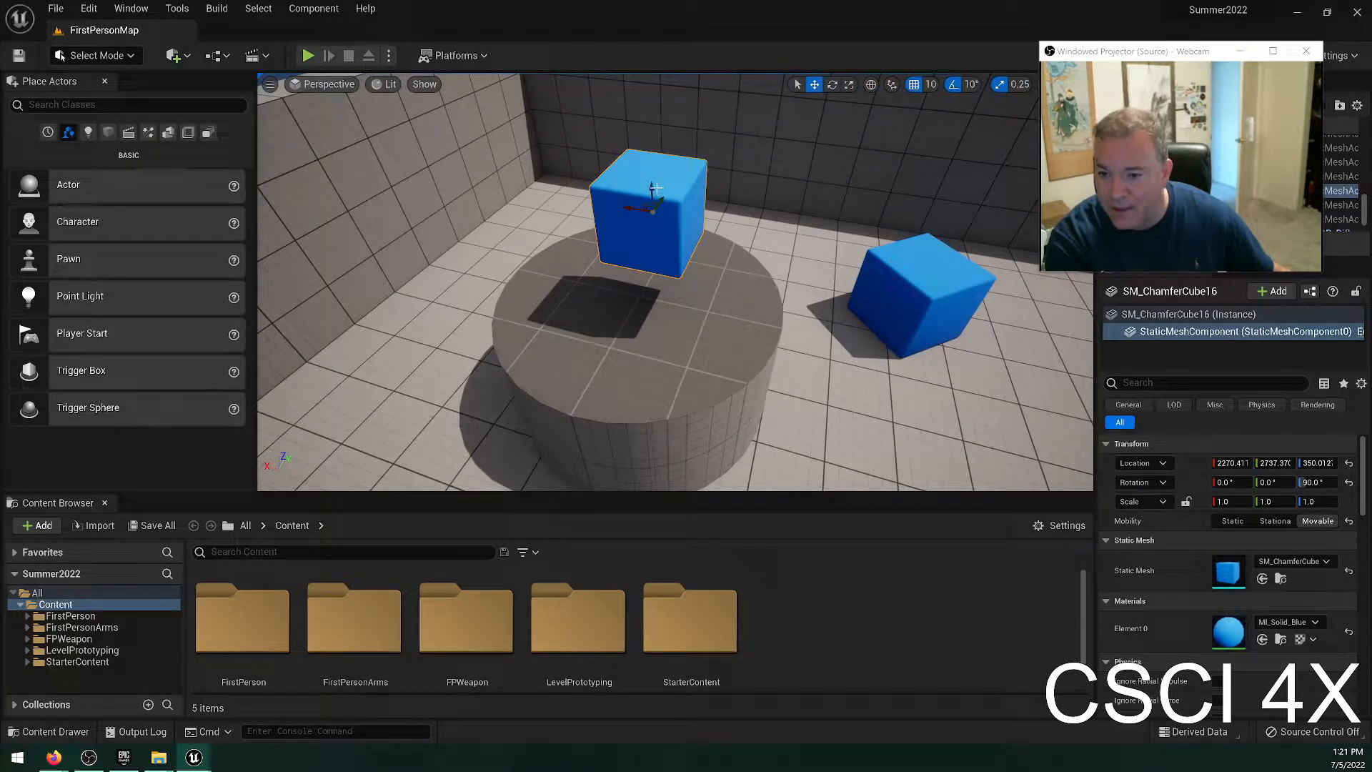
left_click_drag(655, 187, 658, 245)
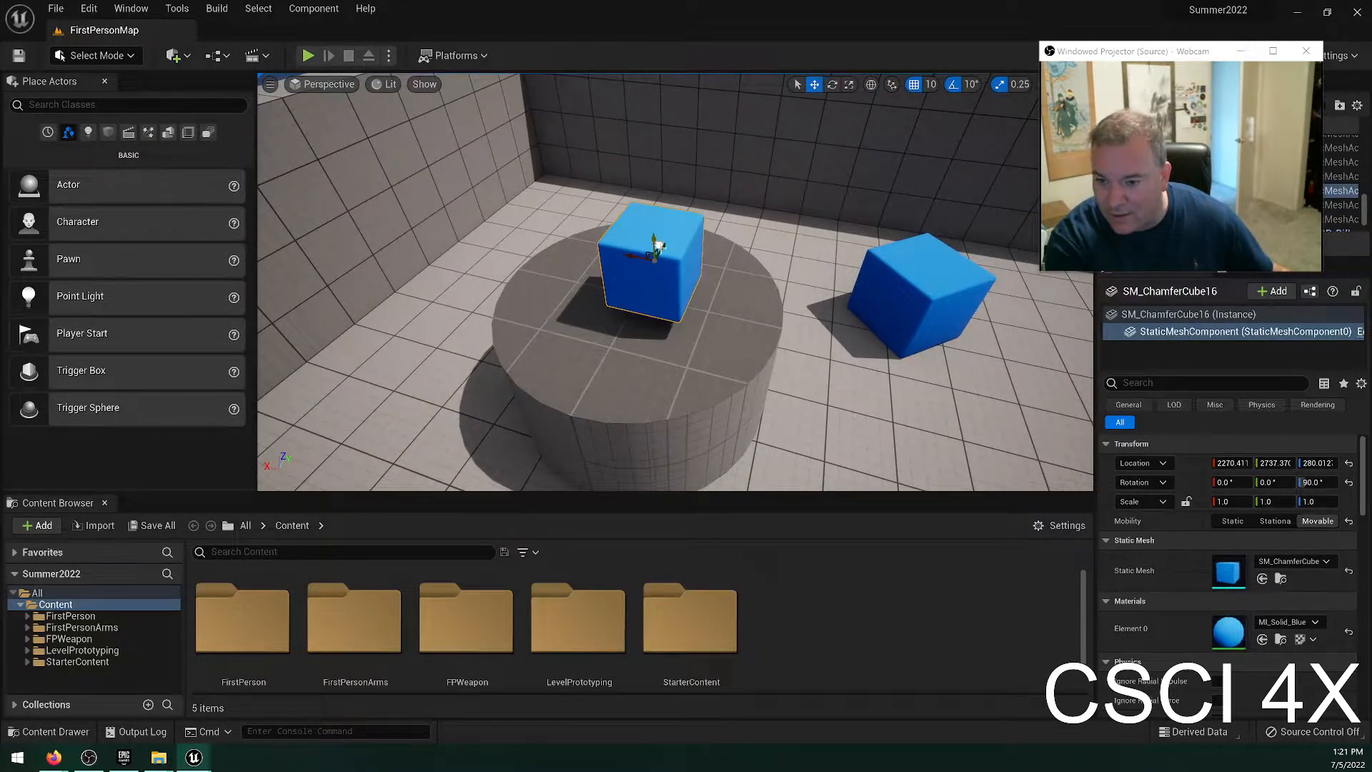
key("w")
key("d")
right_click_drag(658, 245, 607, 243)
key("s")
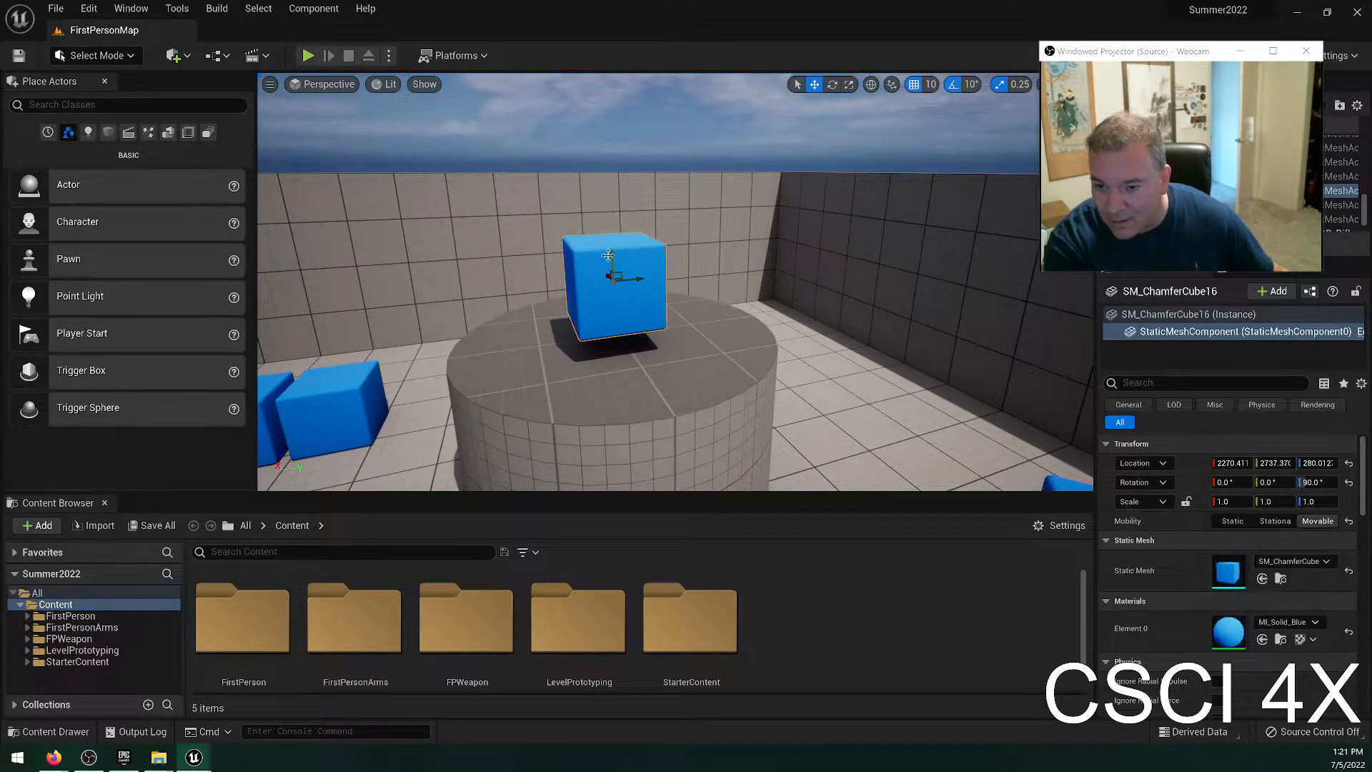
left_click_drag(608, 255, 609, 265)
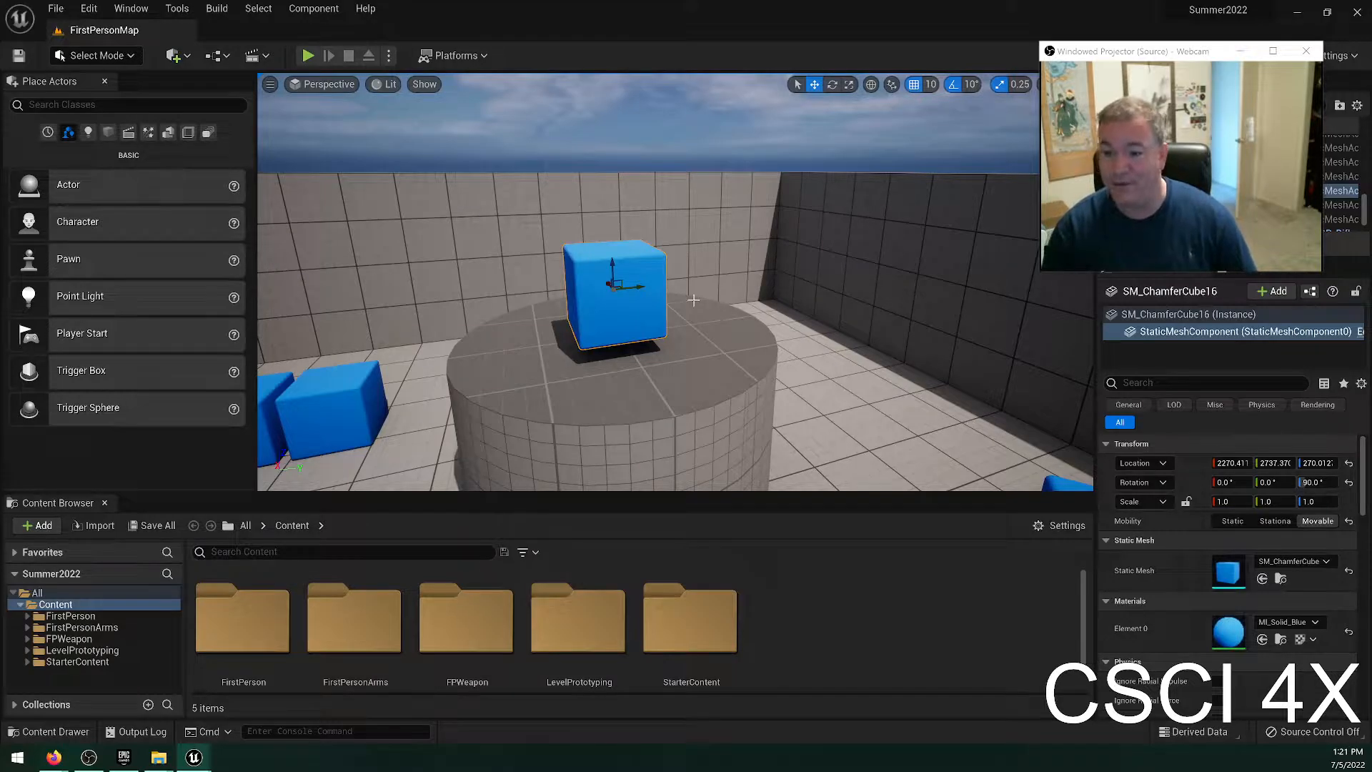
key("End")
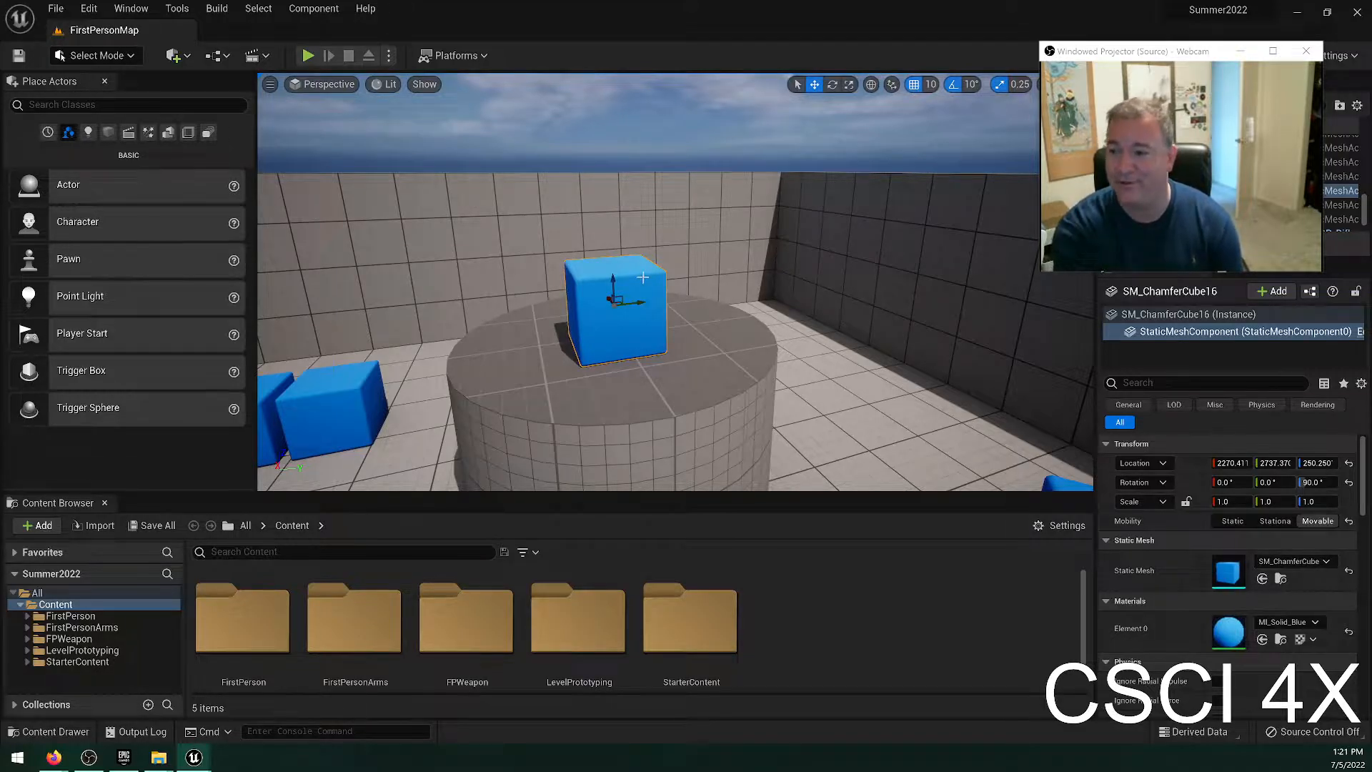
Examine up close where the blue cube's base meets the platform, and refocus on the cube.
right_click_drag(658, 287, 676, 310)
key("w")
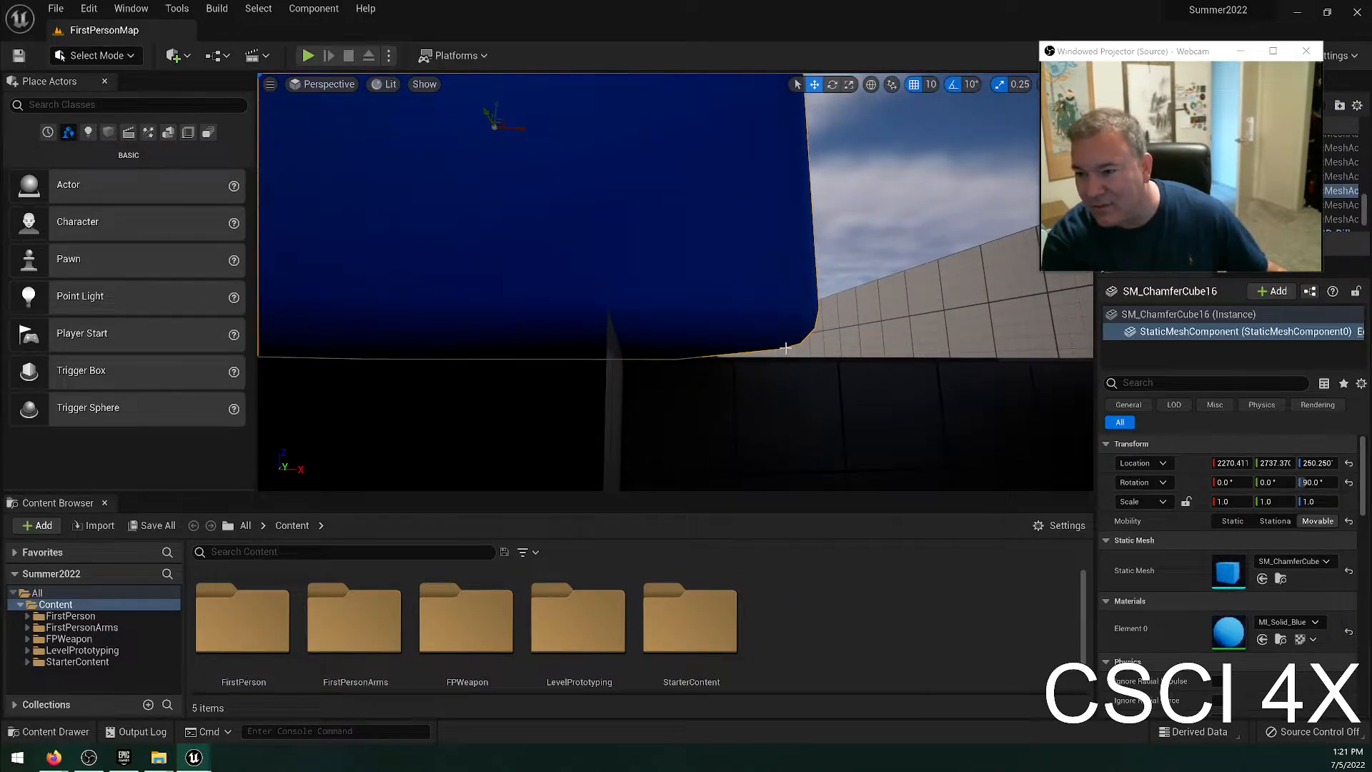
key("a")
right_click_drag(786, 348, 843, 372)
key("f")
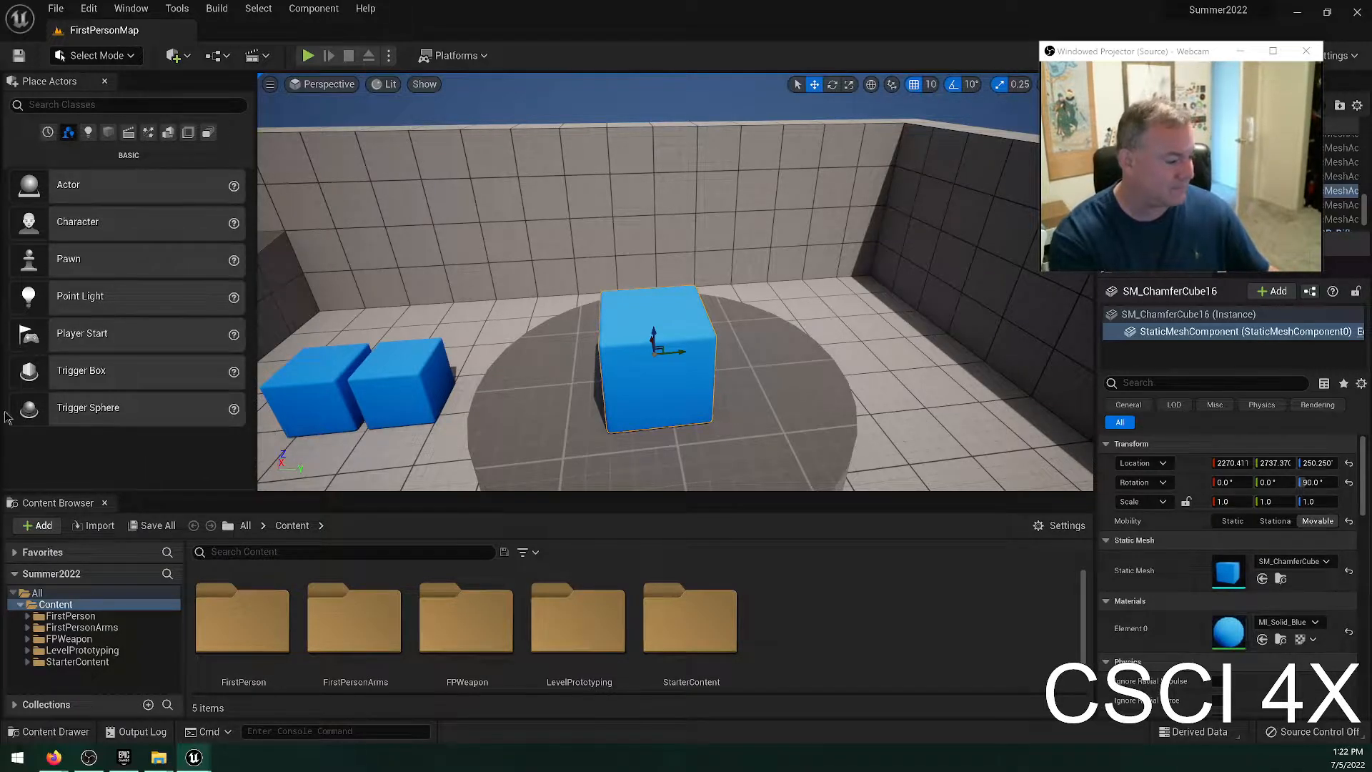
Raise the blue cube to about Z 330 and snap it back down onto the platform.
left_click_drag(652, 336, 651, 263)
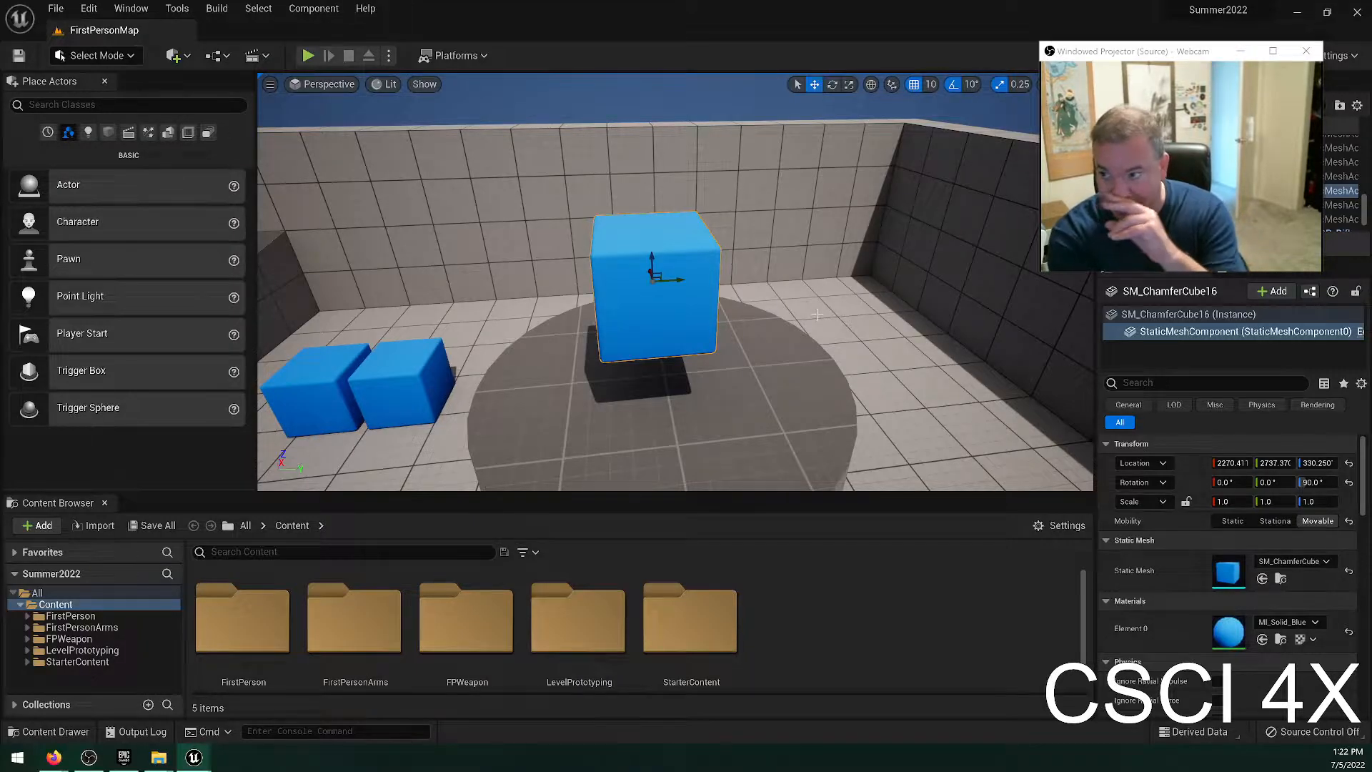
right_click(633, 331)
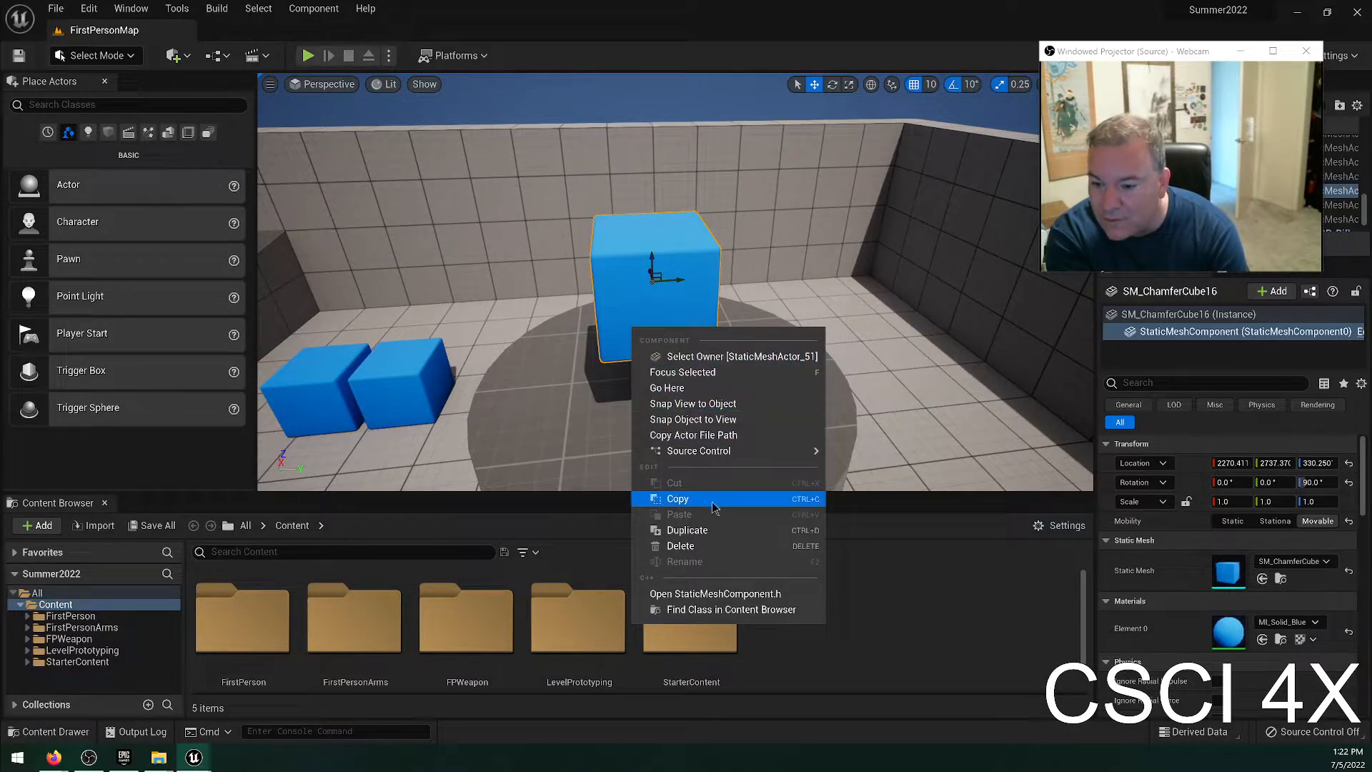
left_click(675, 251)
key("End")
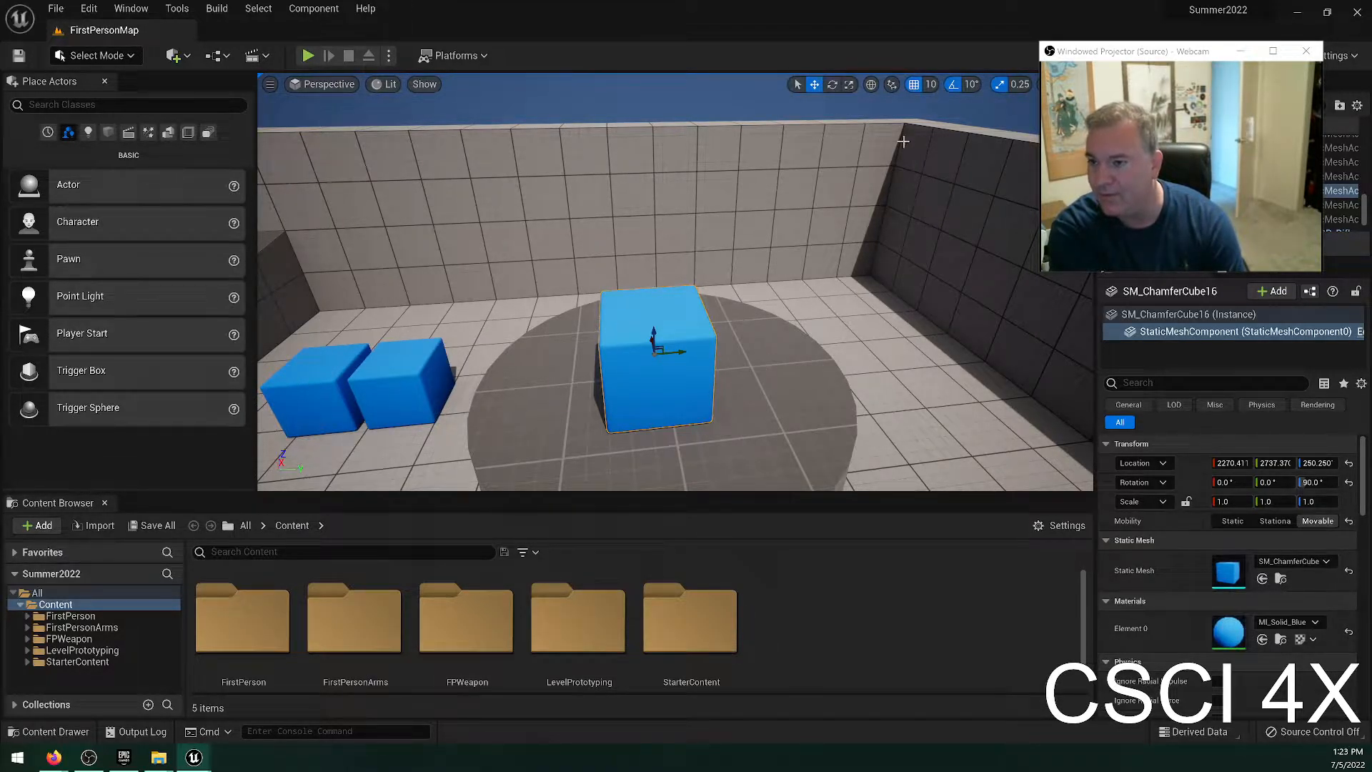
Examine the outer wall corner, selecting each of the two adjoining wall cubes in turn.
right_click_drag(750, 214, 757, 153)
key("w")
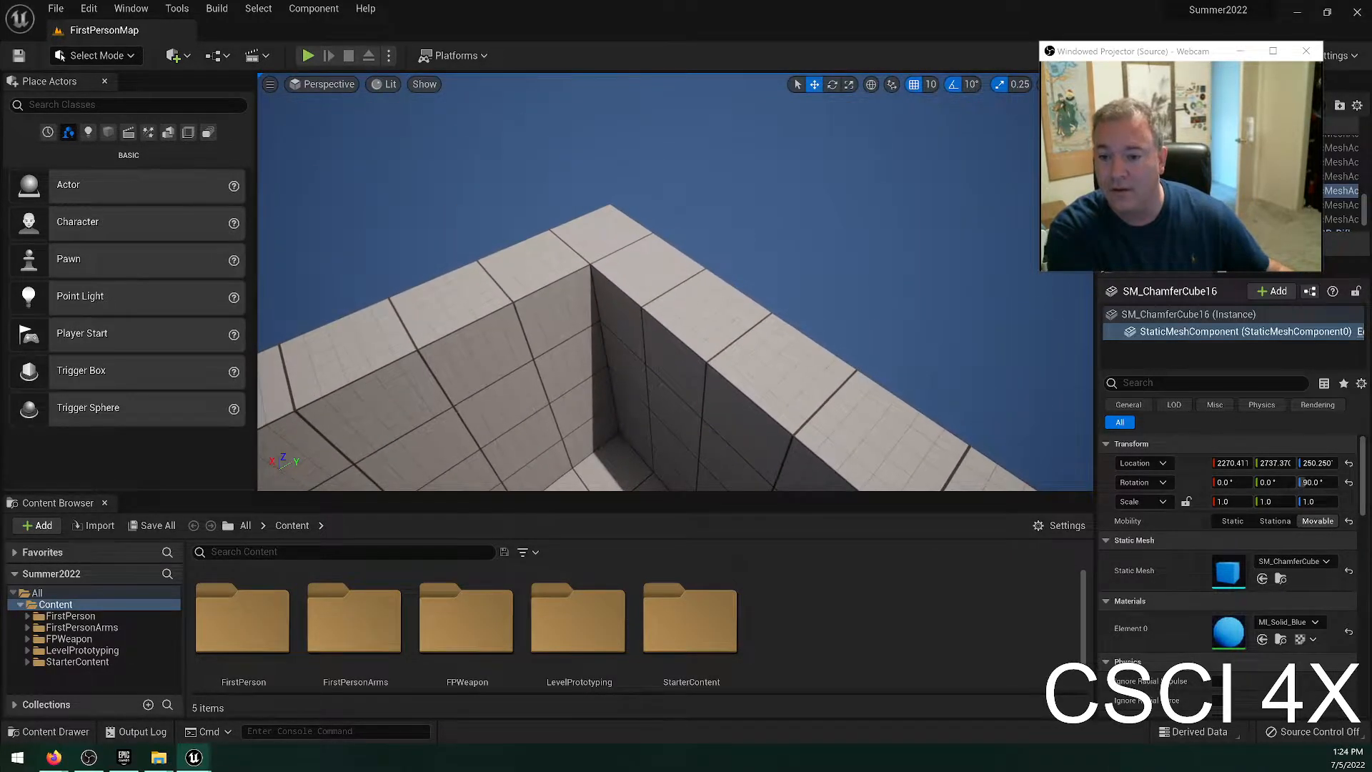
left_click(636, 263)
left_click(528, 297)
key("w")
right_click_drag(664, 250, 582, 325)
key("s")
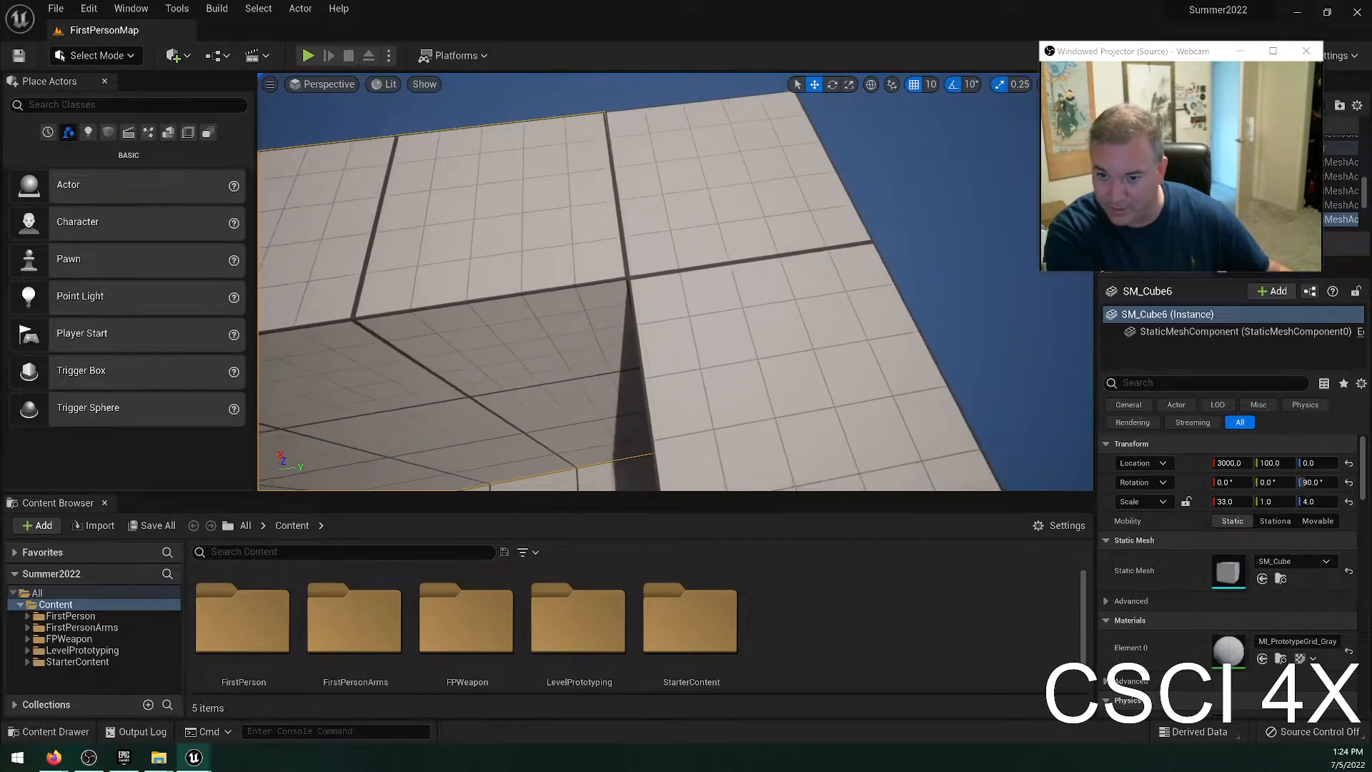
left_click(620, 211)
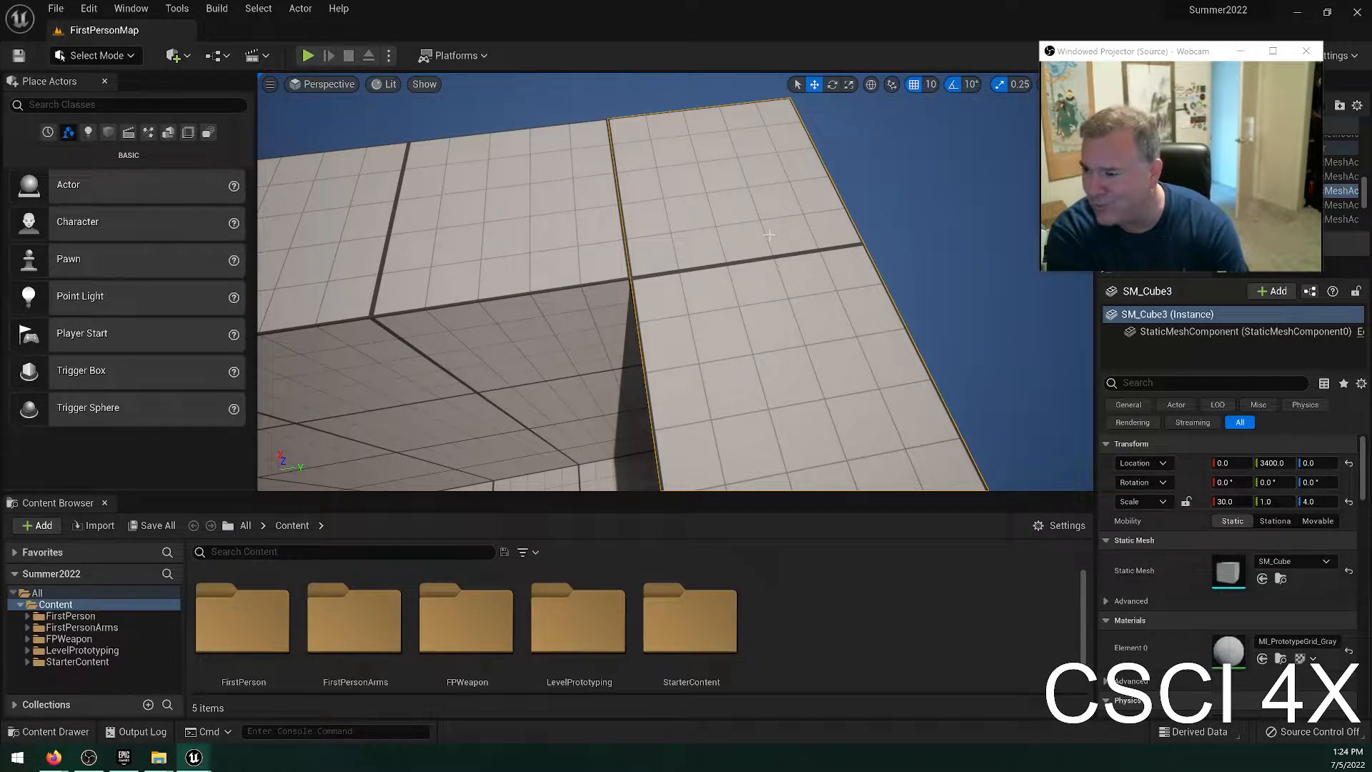
Move the long end wall SM_Cube3 along the X axis to 100 with grid snapping on.
right_click_drag(799, 218, 799, 213)
mouse_move(700, 254)
right_mouse_down()
mouse_move(614, 314)
mouse_move(528, 278)
mouse_move(614, 293)
mouse_move(690, 275)
right_mouse_up()
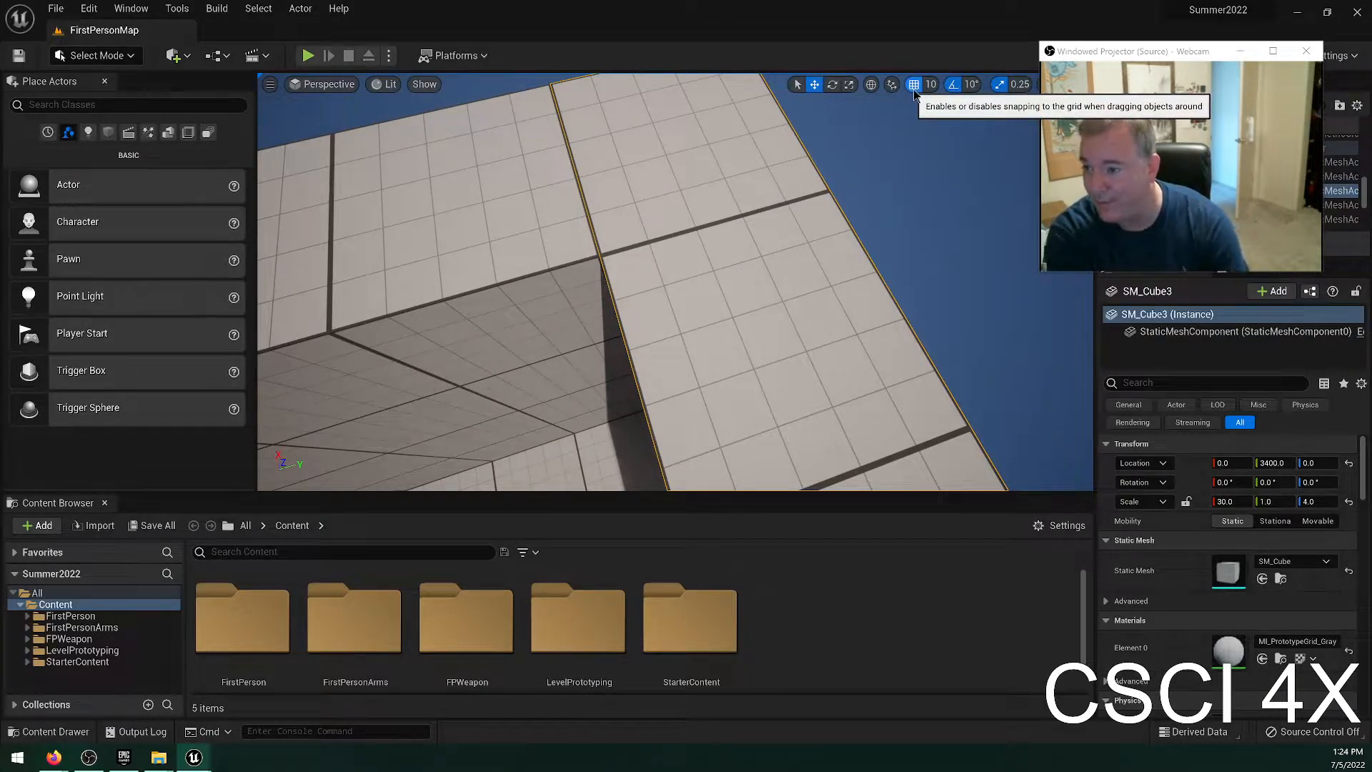
mouse_move(645, 247)
right_mouse_down()
mouse_move(622, 264)
mouse_move(647, 251)
right_mouse_up()
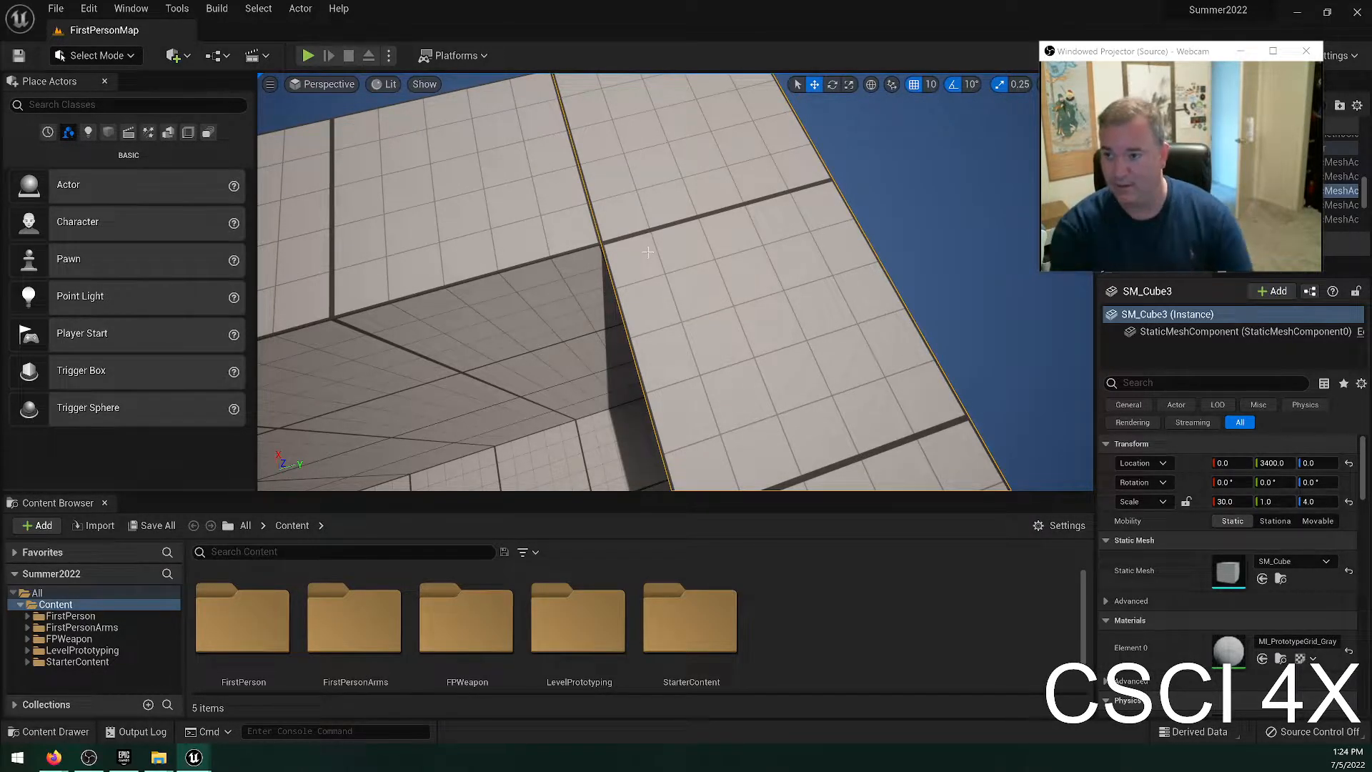
right_click_drag(538, 352, 608, 325)
right_click_drag(786, 289, 793, 333)
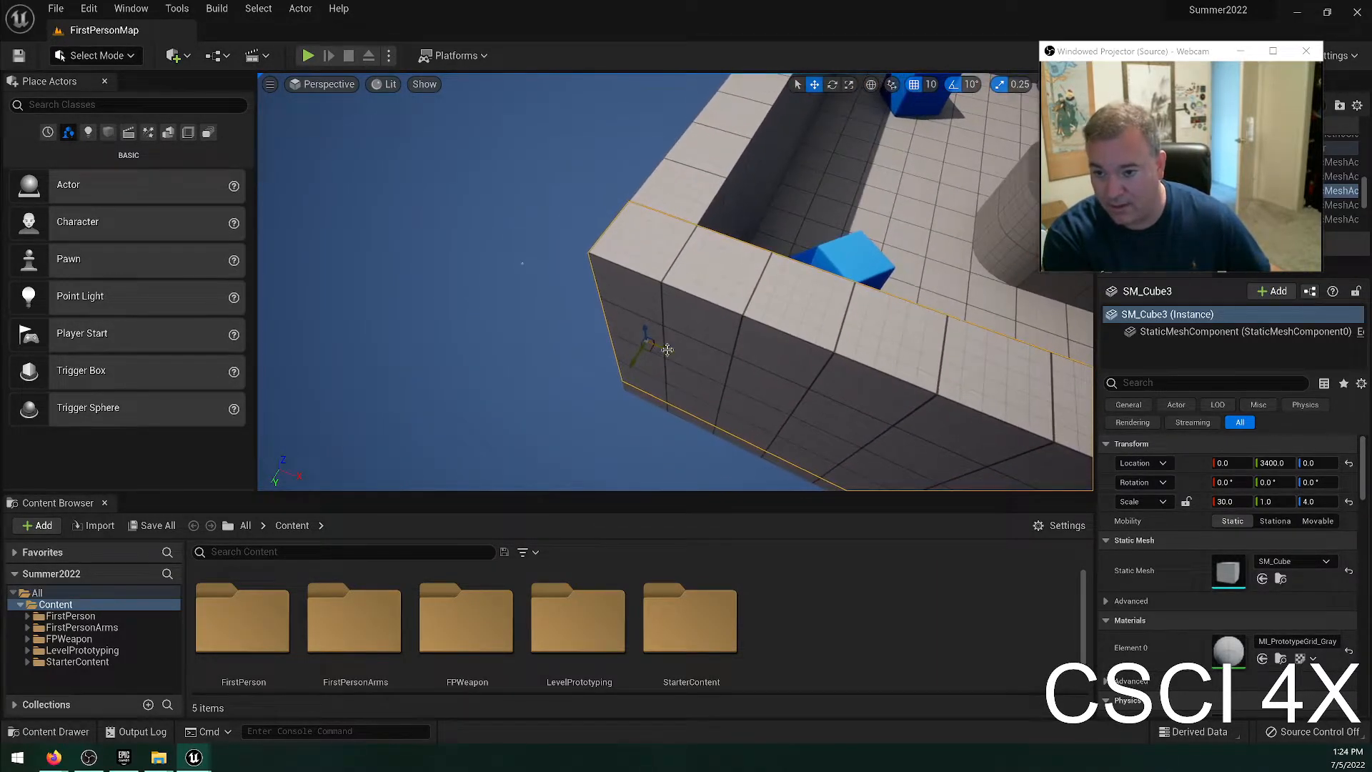
left_click_drag(661, 347, 705, 376)
key("f")
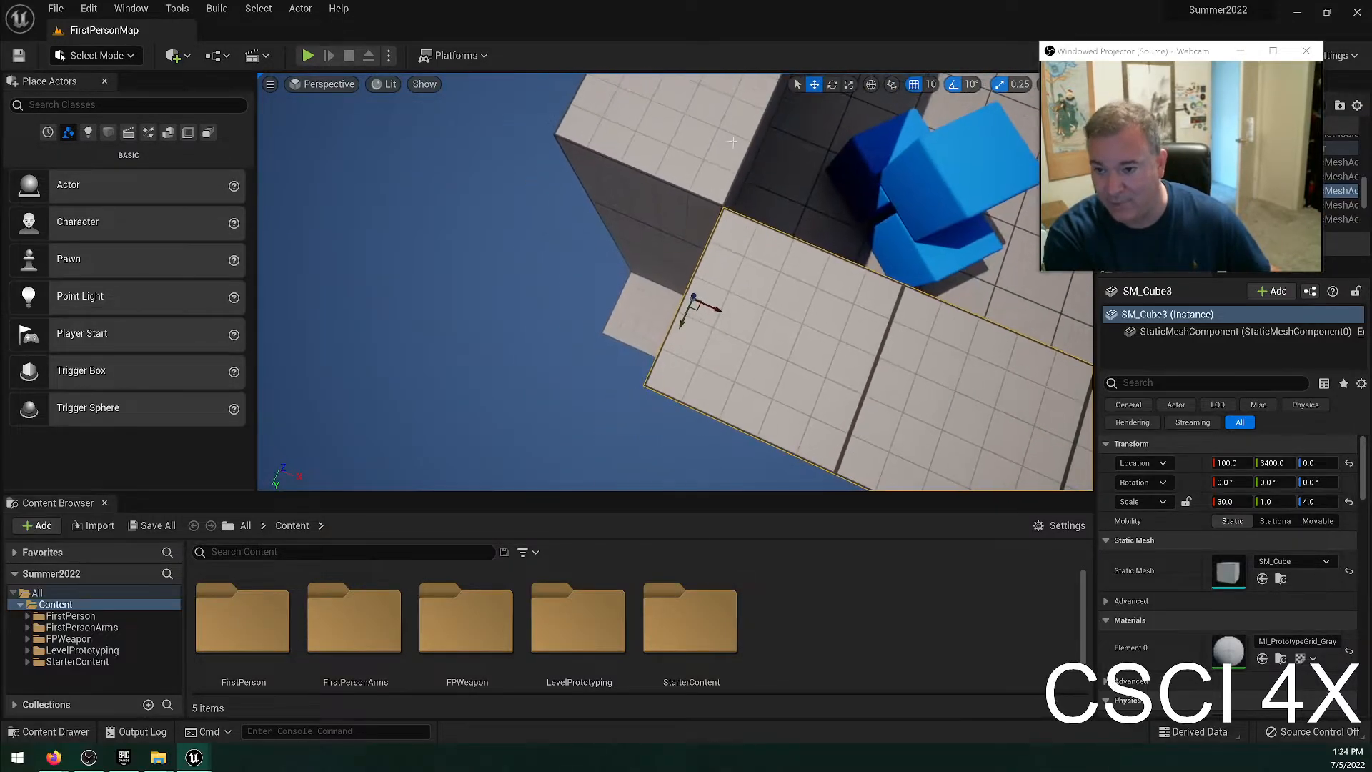
Try moving the end wall with grid snapping off, then restore snapping and undo the wall moves.
left_click(912, 87)
left_click_drag(722, 314, 718, 287)
left_click(913, 84)
key("ctrl+z")
key("ctrl+z")
key("ctrl+z")
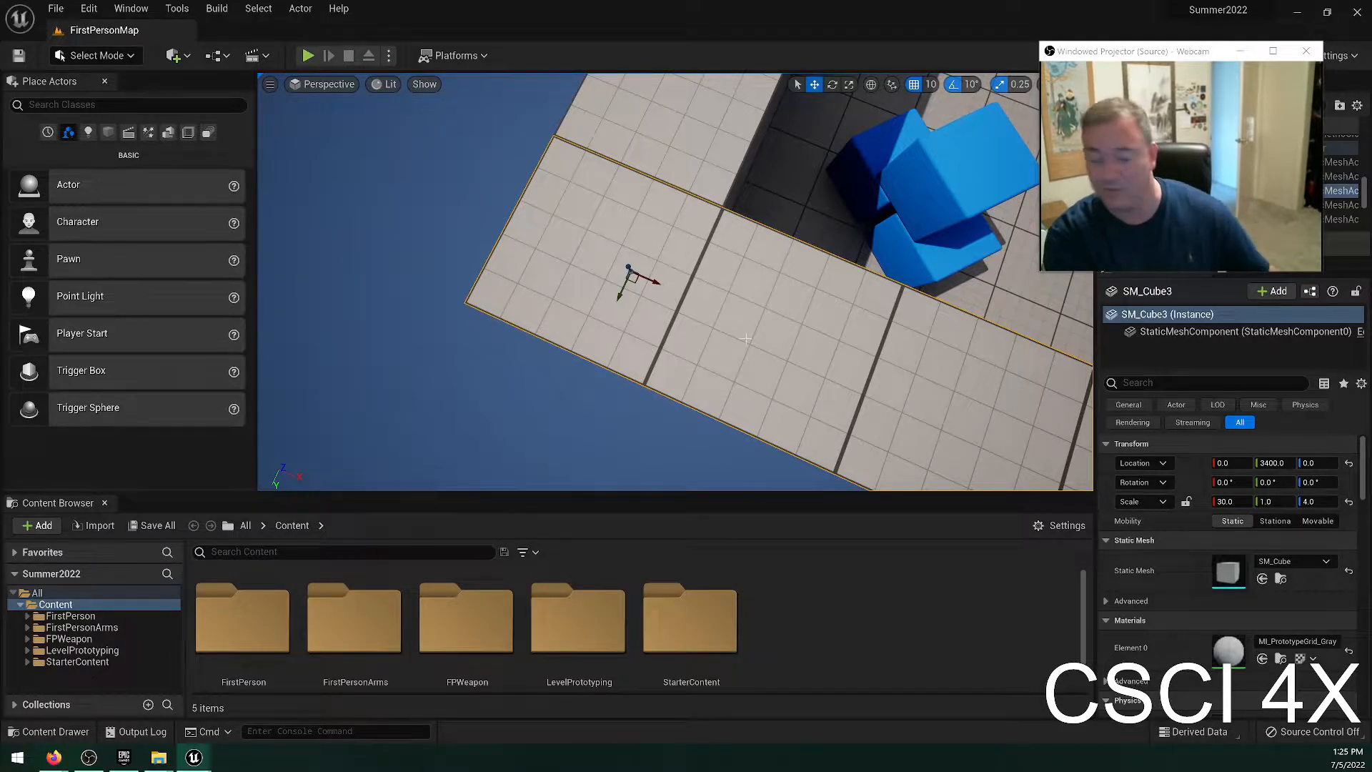
Try rotating the end wall about its vertical axis with 10° rotation snapping, and undo the rotation.
key("e")
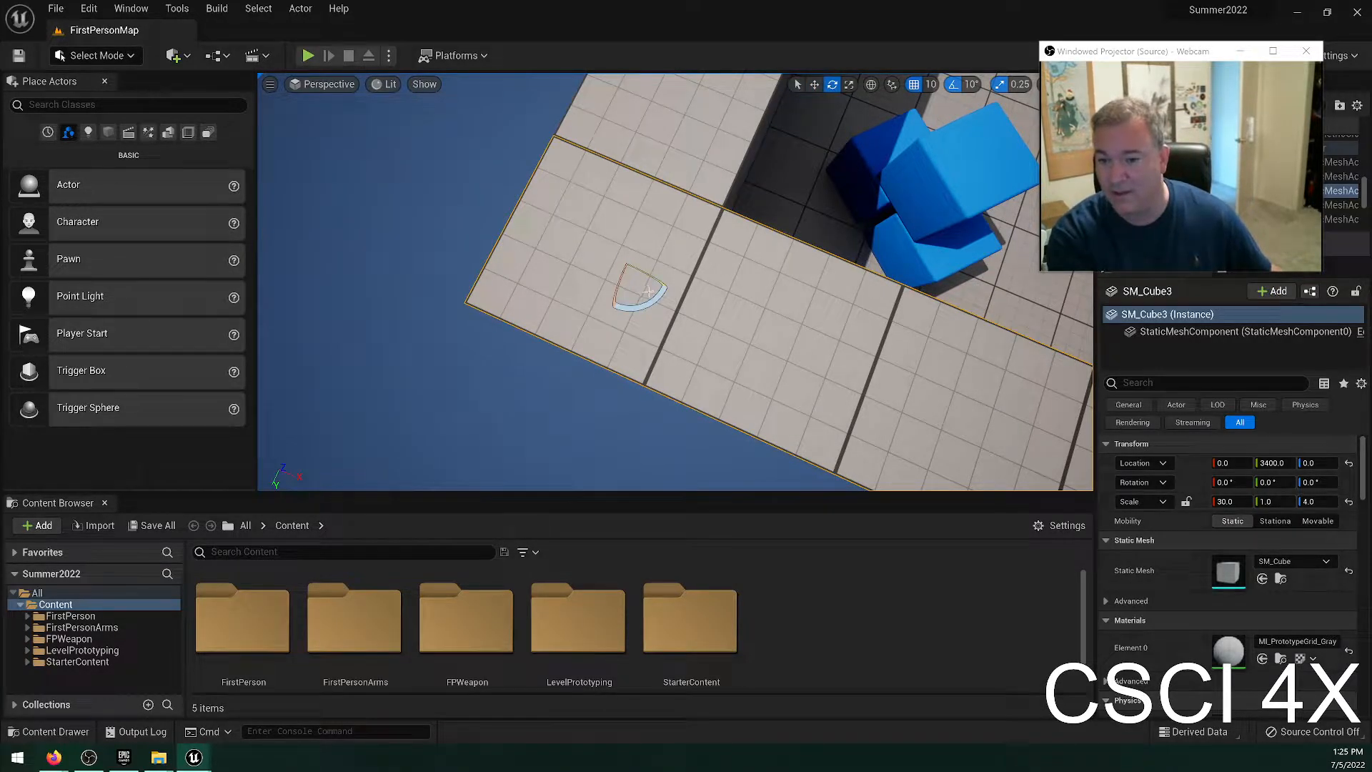
mouse_move(659, 295)
left_mouse_down()
mouse_move(669, 289)
mouse_move(649, 308)
left_mouse_up()
key("ctrl+z")
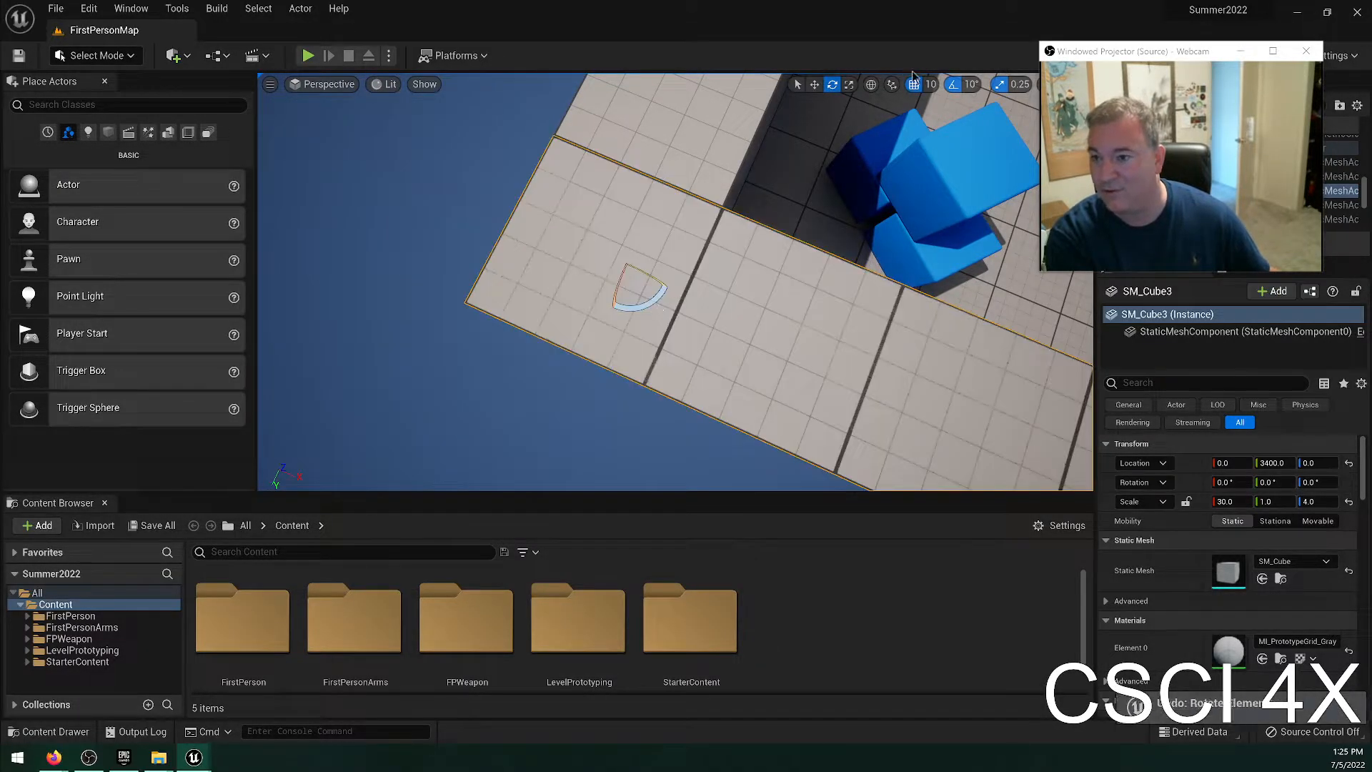
Try rotating the end wall with rotation snapping off, then undo the rotation and turn snapping back on.
left_click(953, 84)
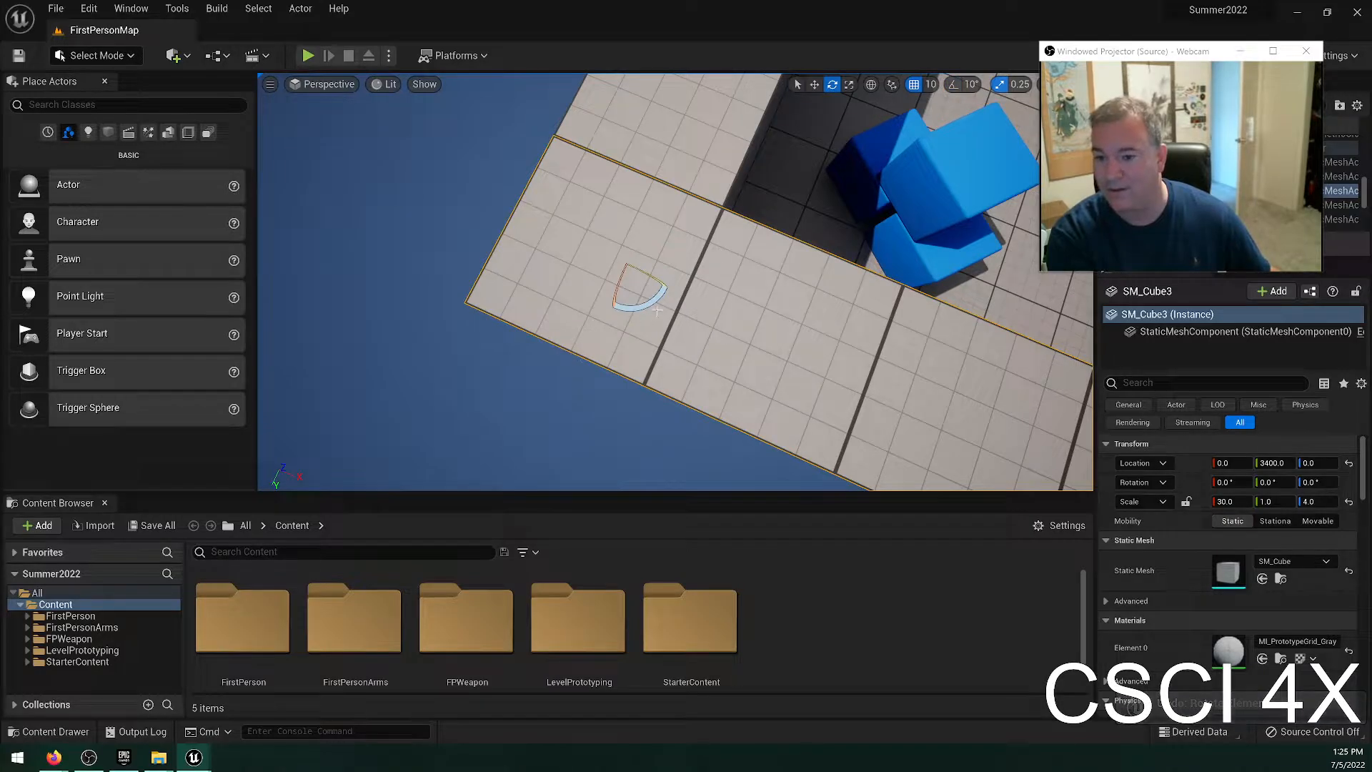
mouse_move(656, 303)
left_mouse_down()
mouse_move(672, 277)
mouse_move(661, 294)
left_mouse_up()
key("ctrl+z")
left_click(953, 85)
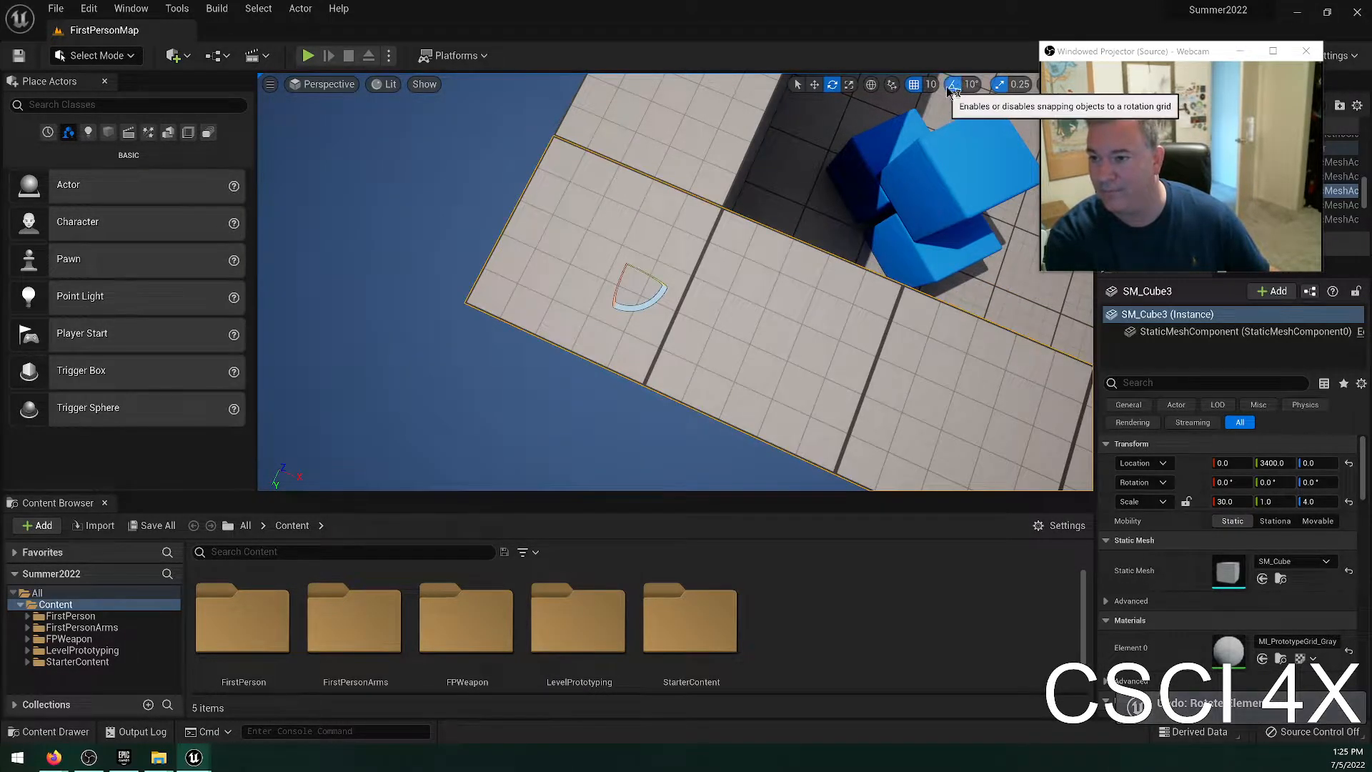
Select the adjoining wall SM_Cube6 at the far side of the arena and bring it into close view.
right_click_drag(657, 396, 893, 268)
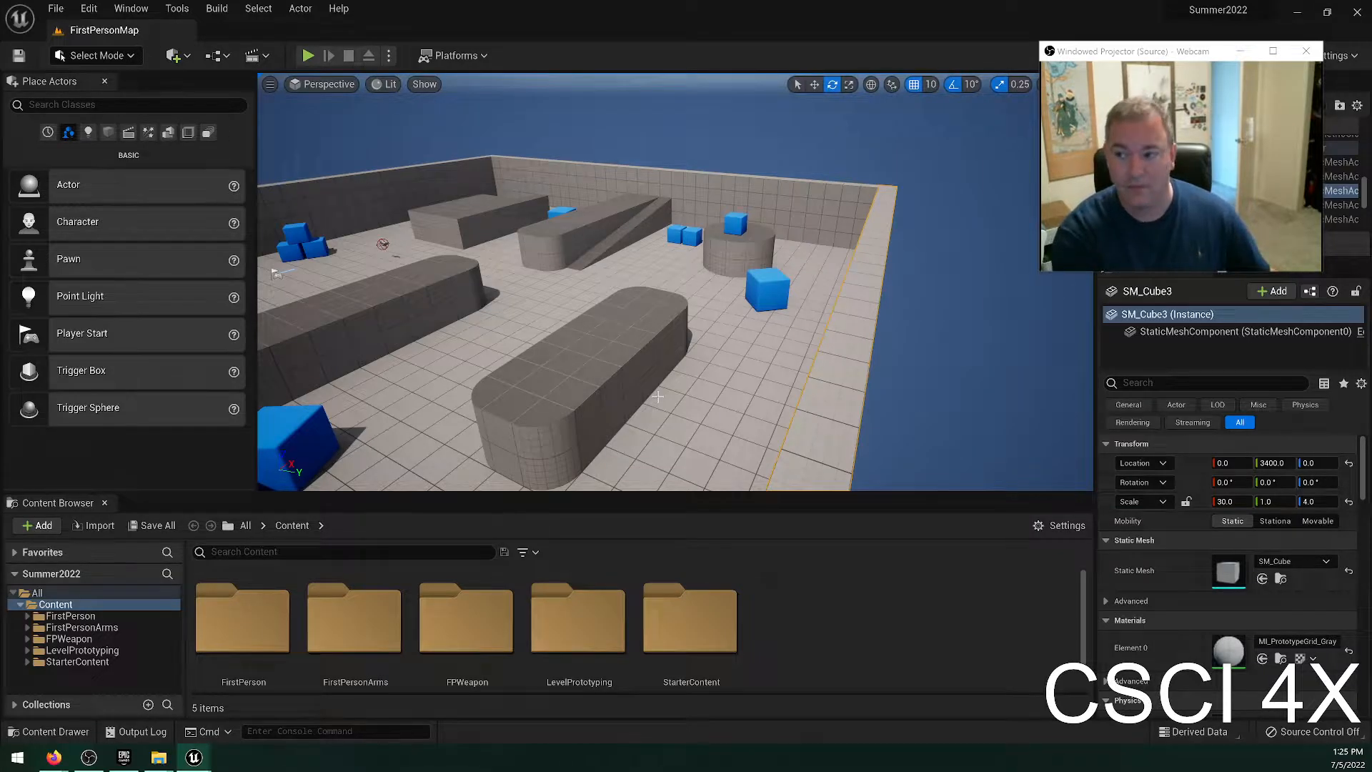
left_click(1287, 464)
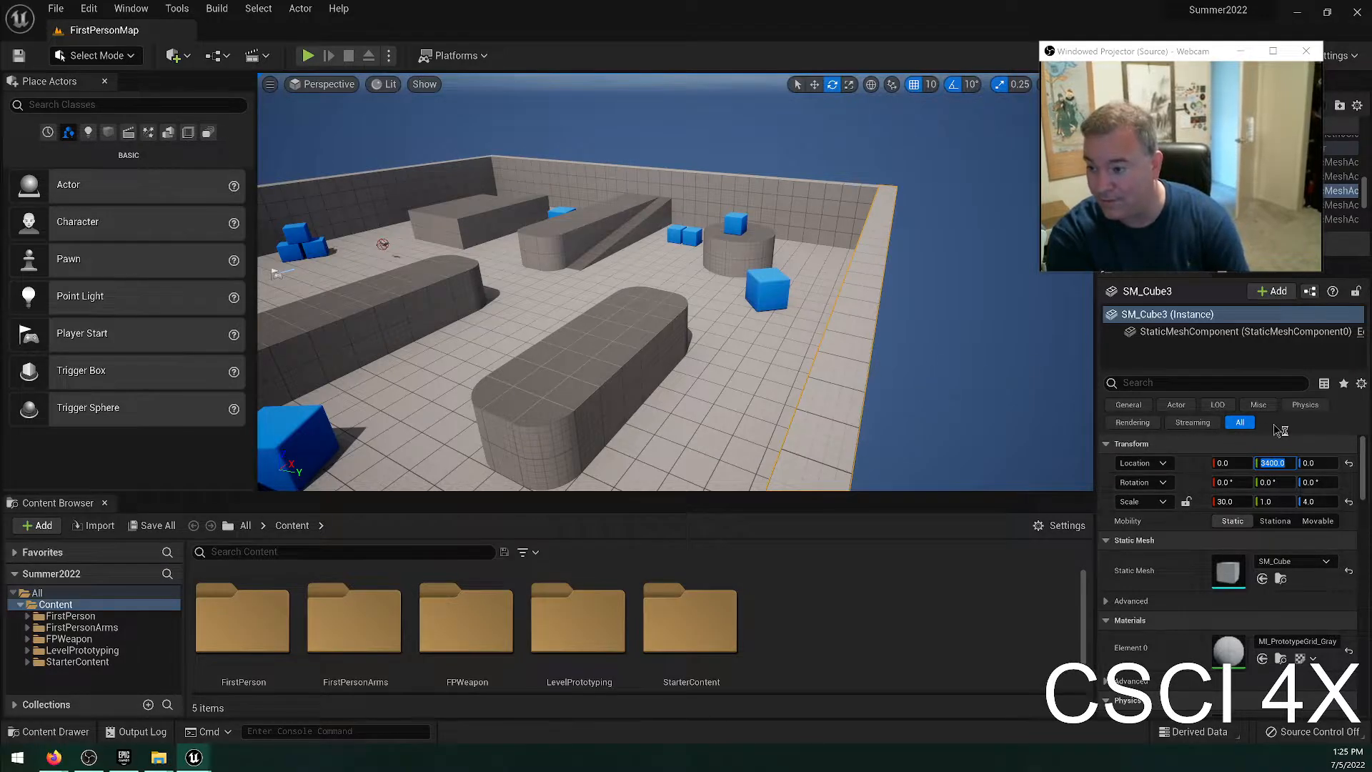
left_click(861, 203)
key("f")
left_click_drag(860, 203, 861, 121)
mouse_move(861, 121)
right_mouse_down()
mouse_move(873, 108)
mouse_move(870, 140)
right_mouse_up()
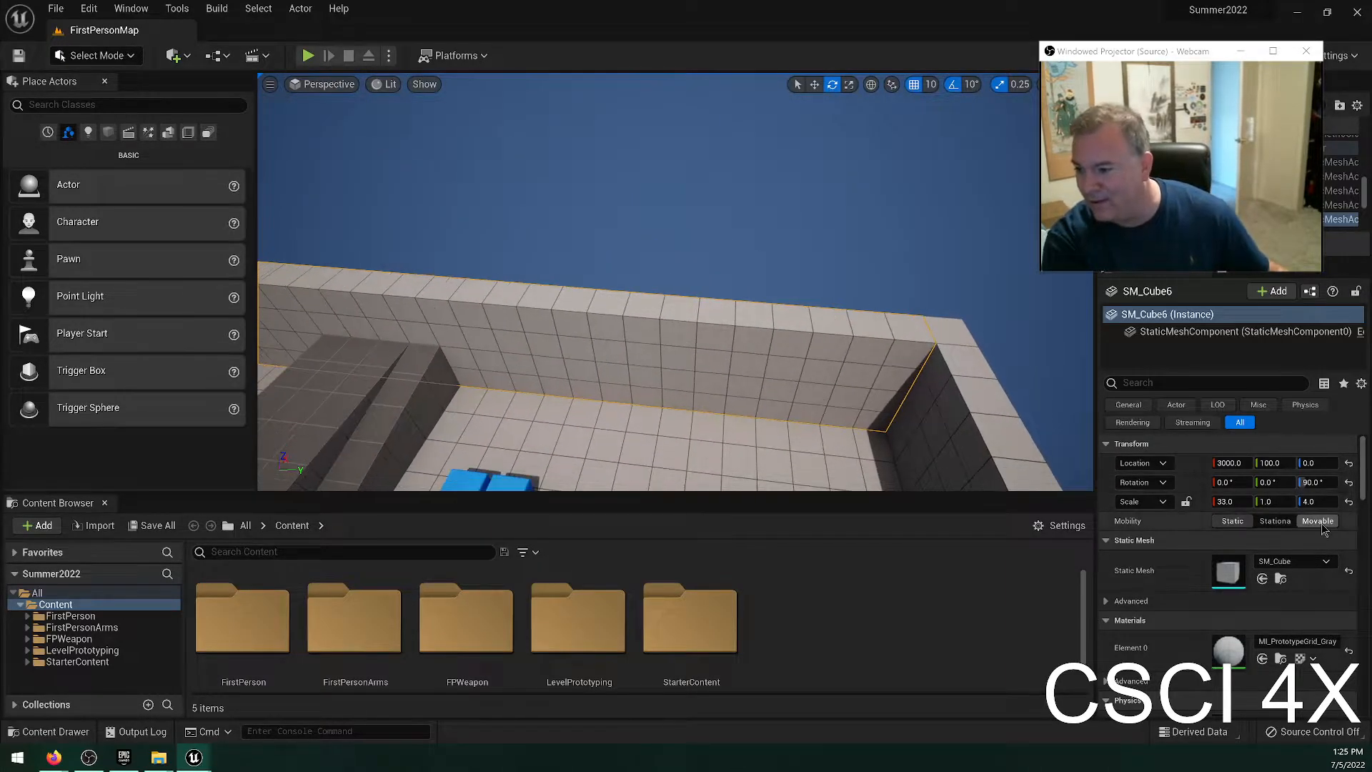
Raise the selected wall to a Z location of 200 and return it to 0.
left_click(1312, 463)
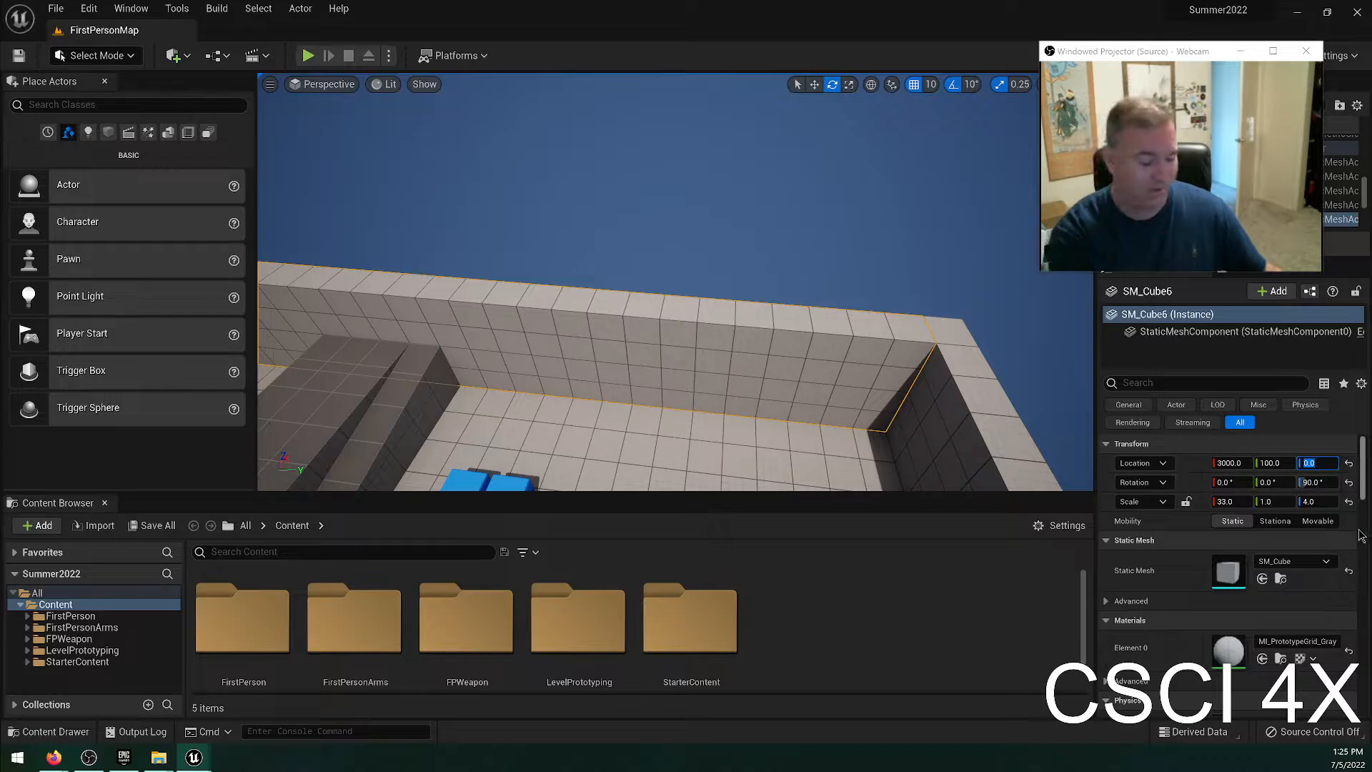
type("200")
key("Return")
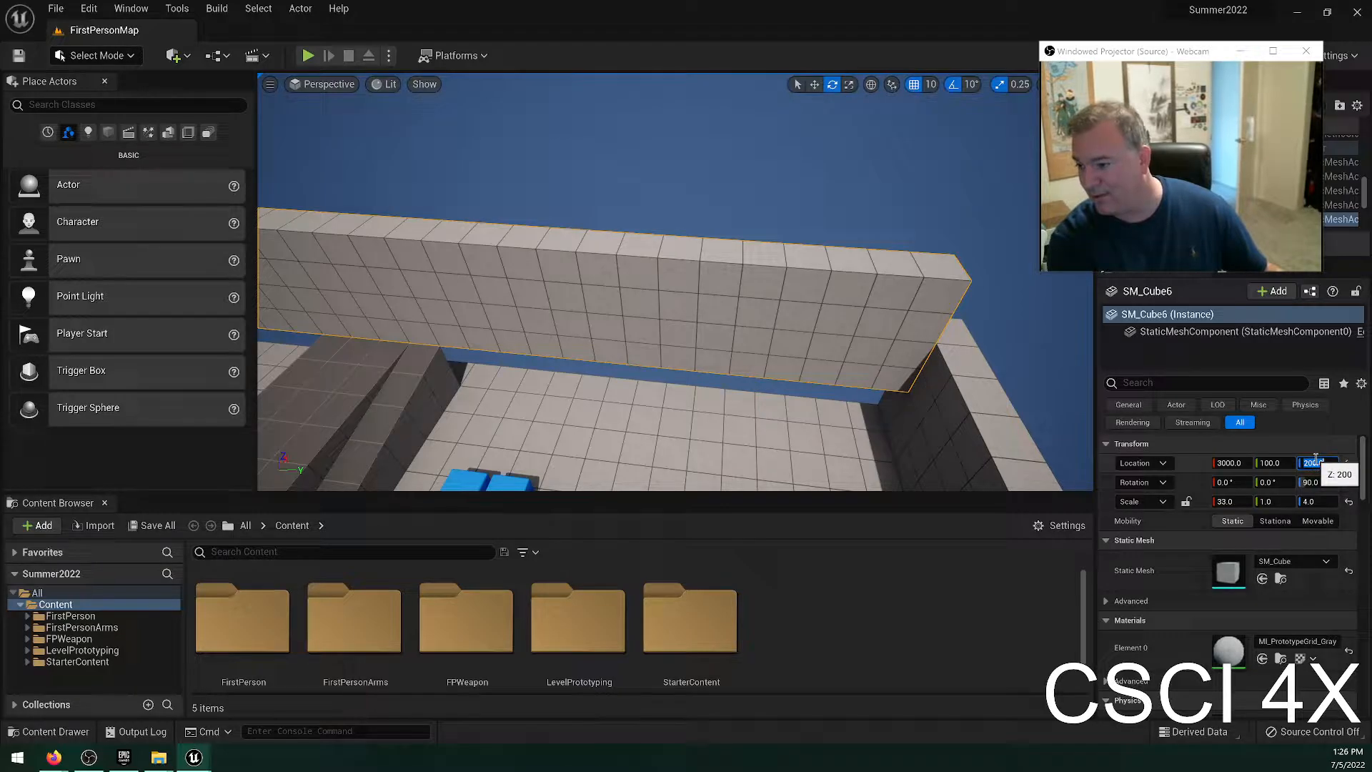
type("0")
key("Return")
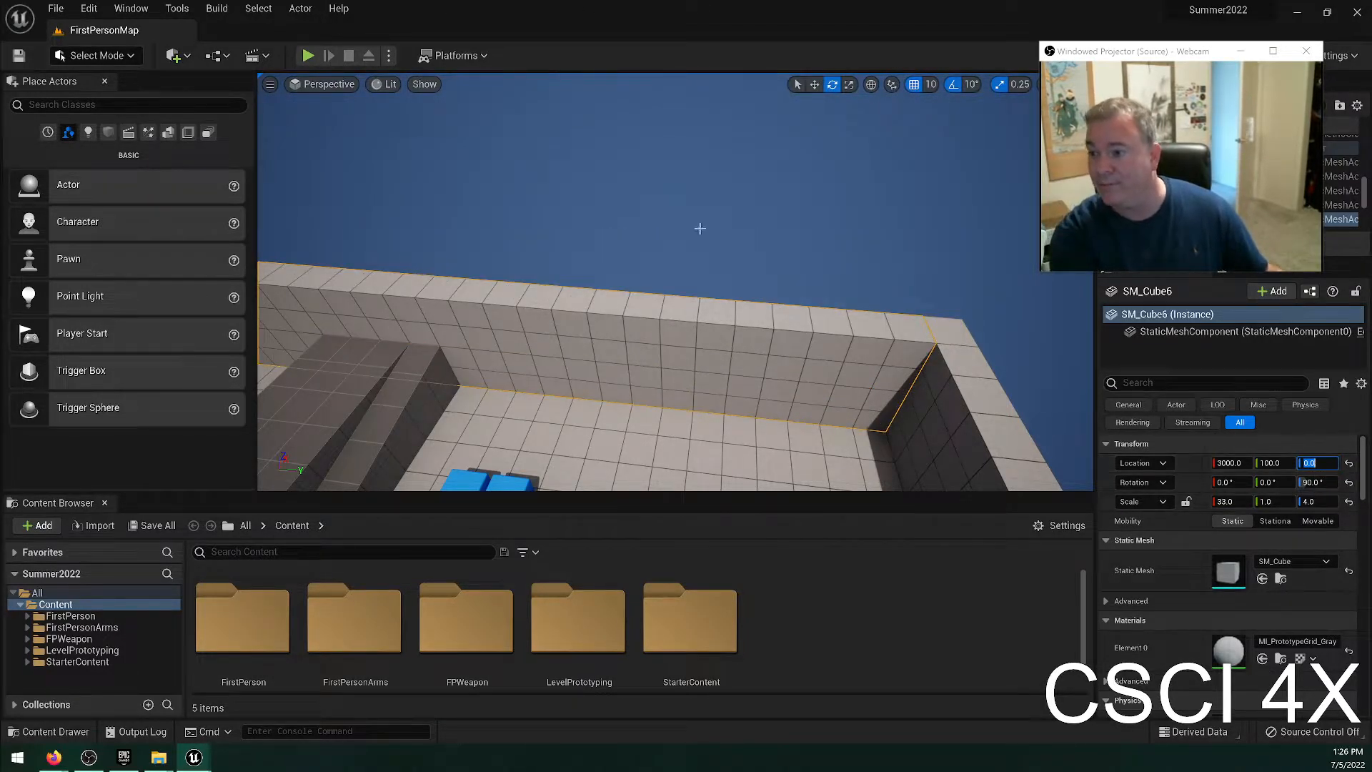
Switch to the Move tool, swing the wall to a Z rotation of about 111°, and set that rotation to 180°.
right_click_drag(773, 392, 654, 378)
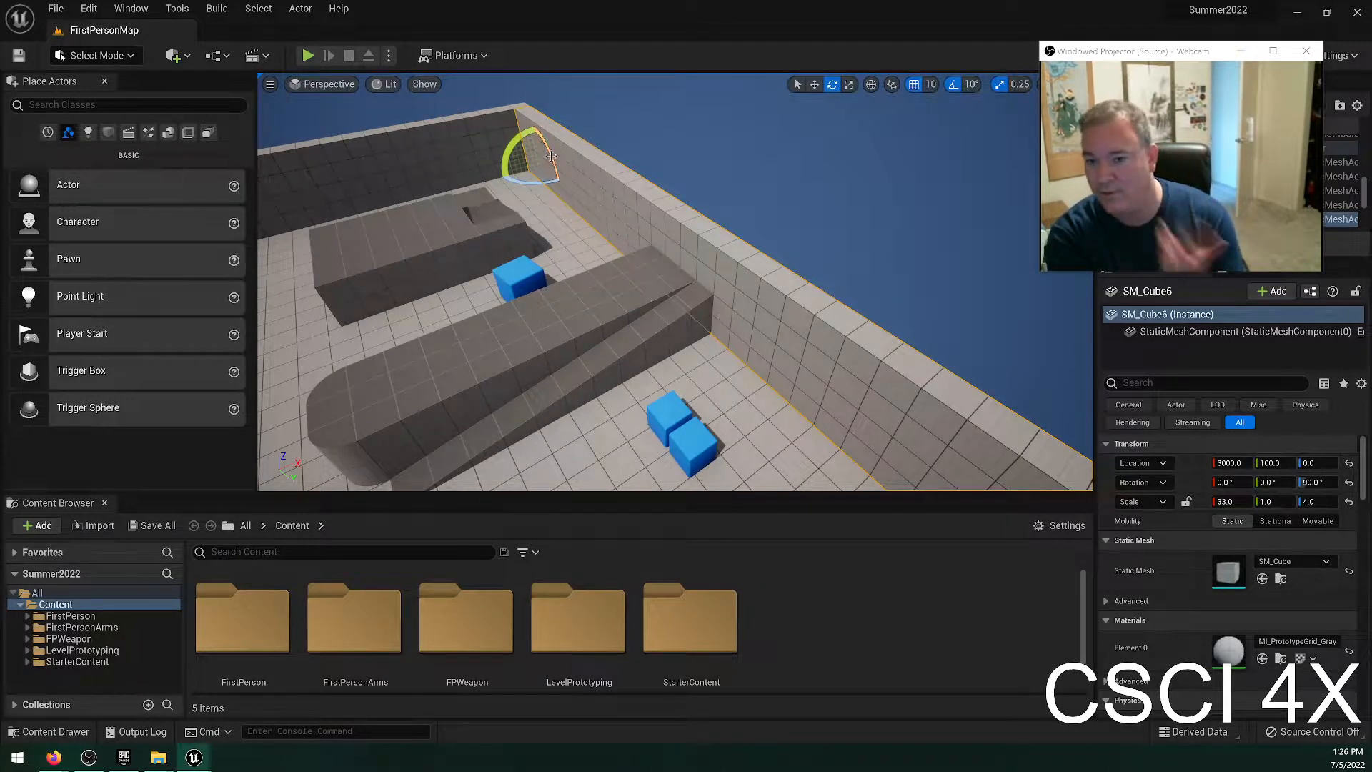
left_click(818, 87)
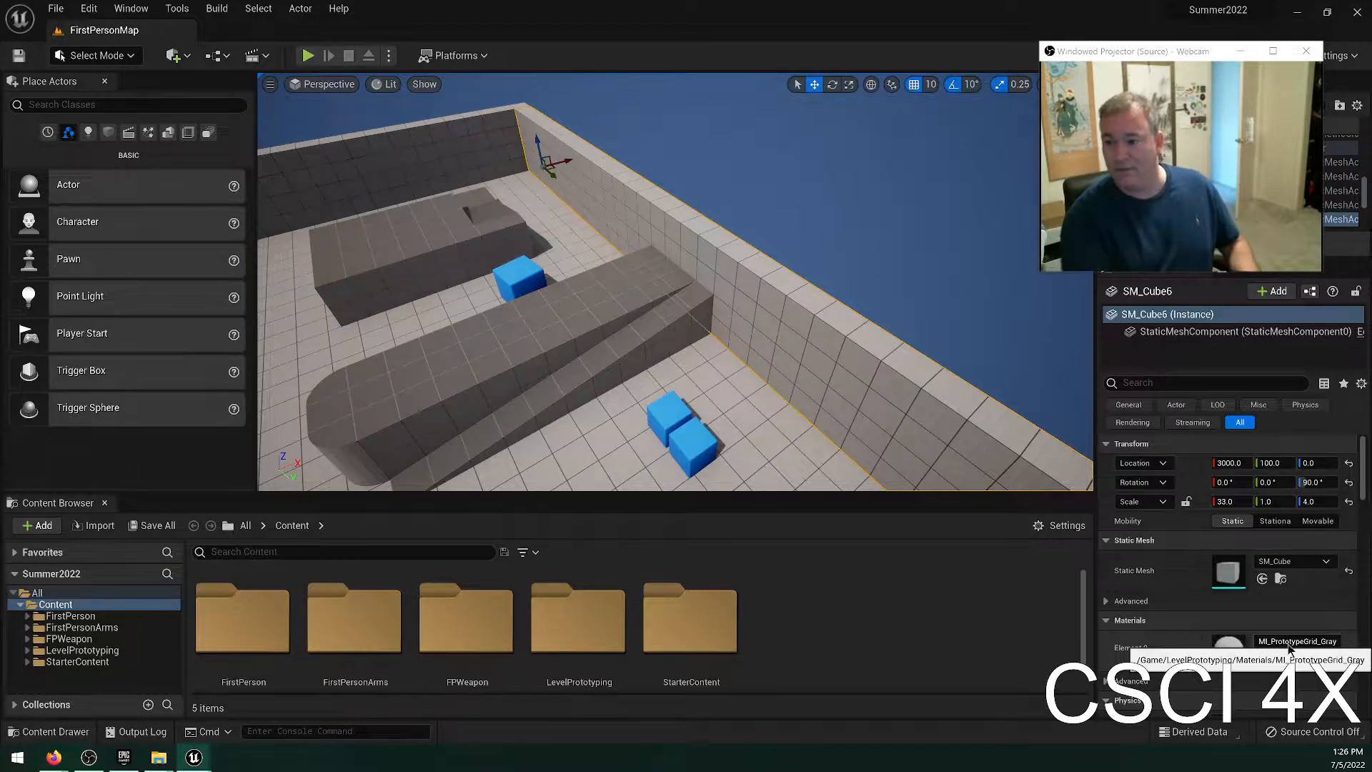
left_click_drag(1309, 485, 1343, 485)
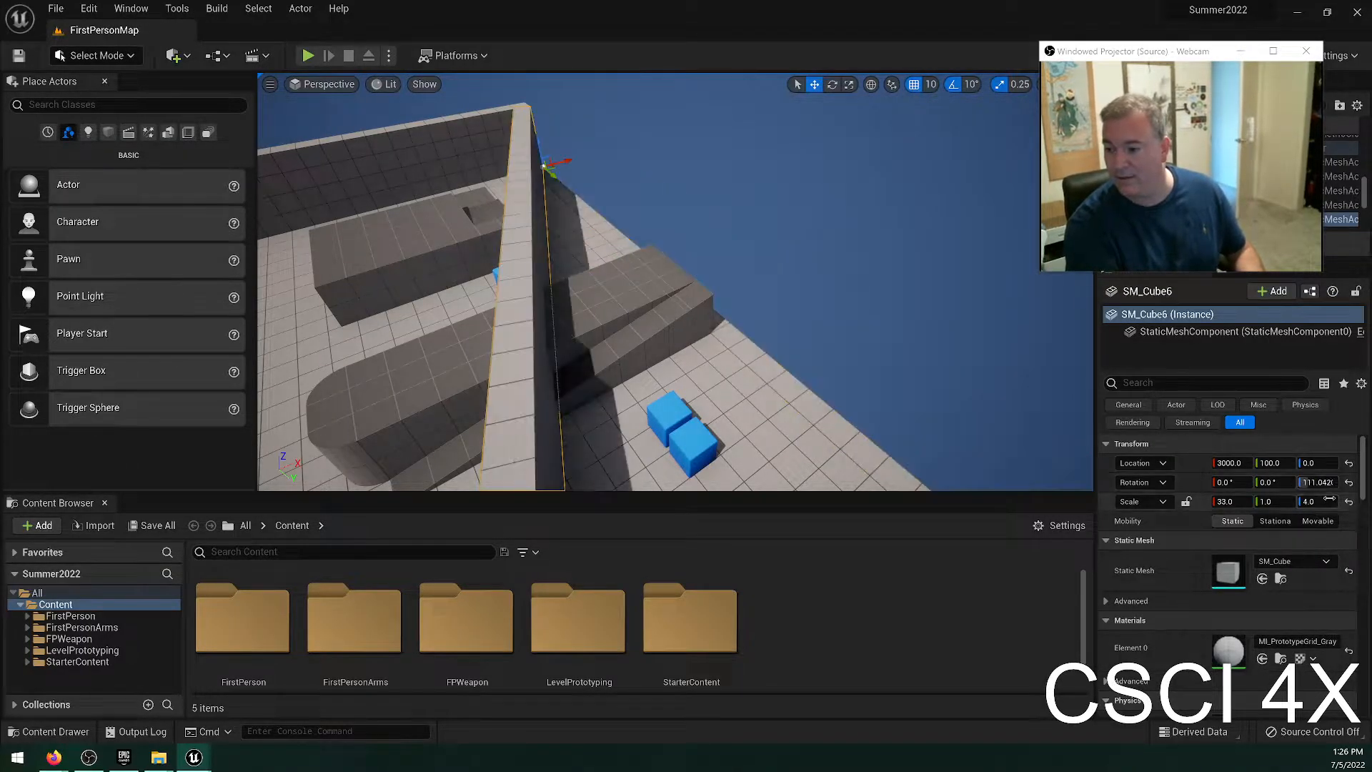
type("180")
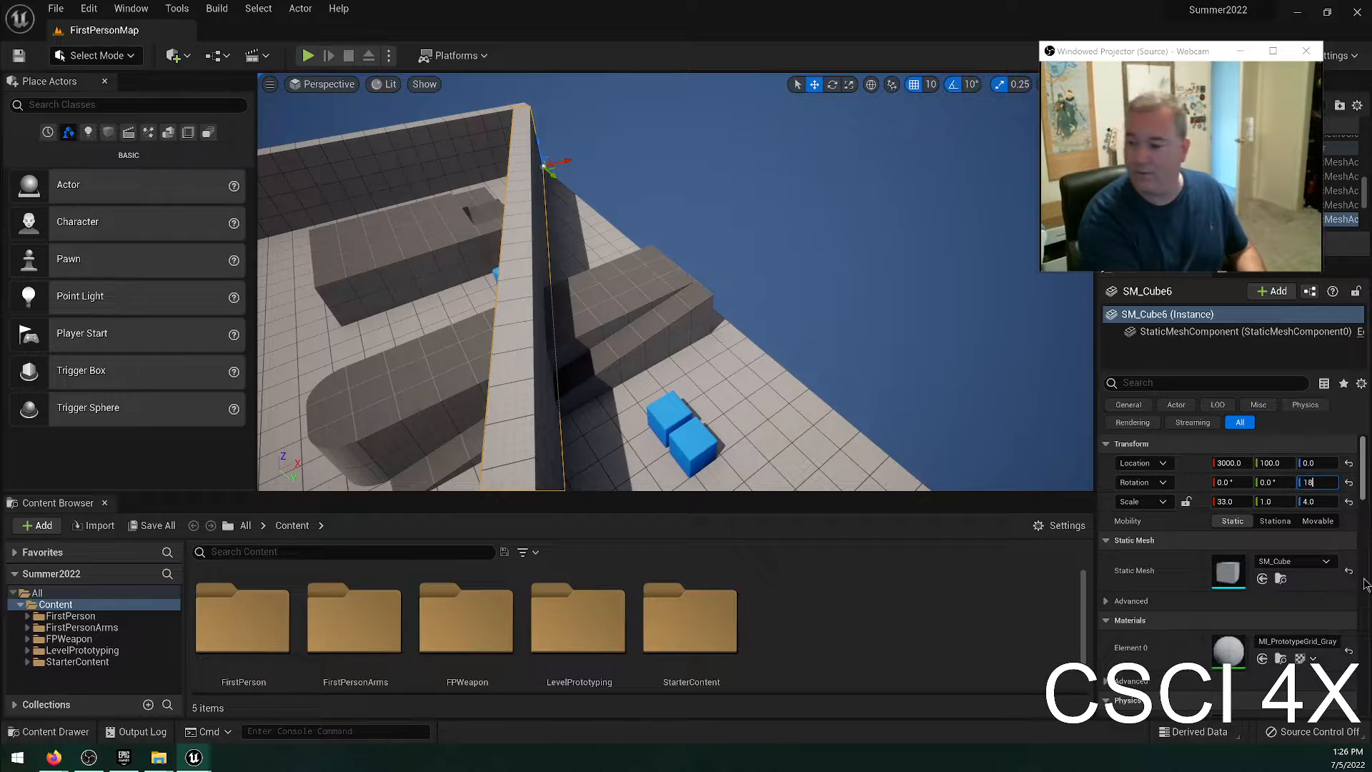
key("Return")
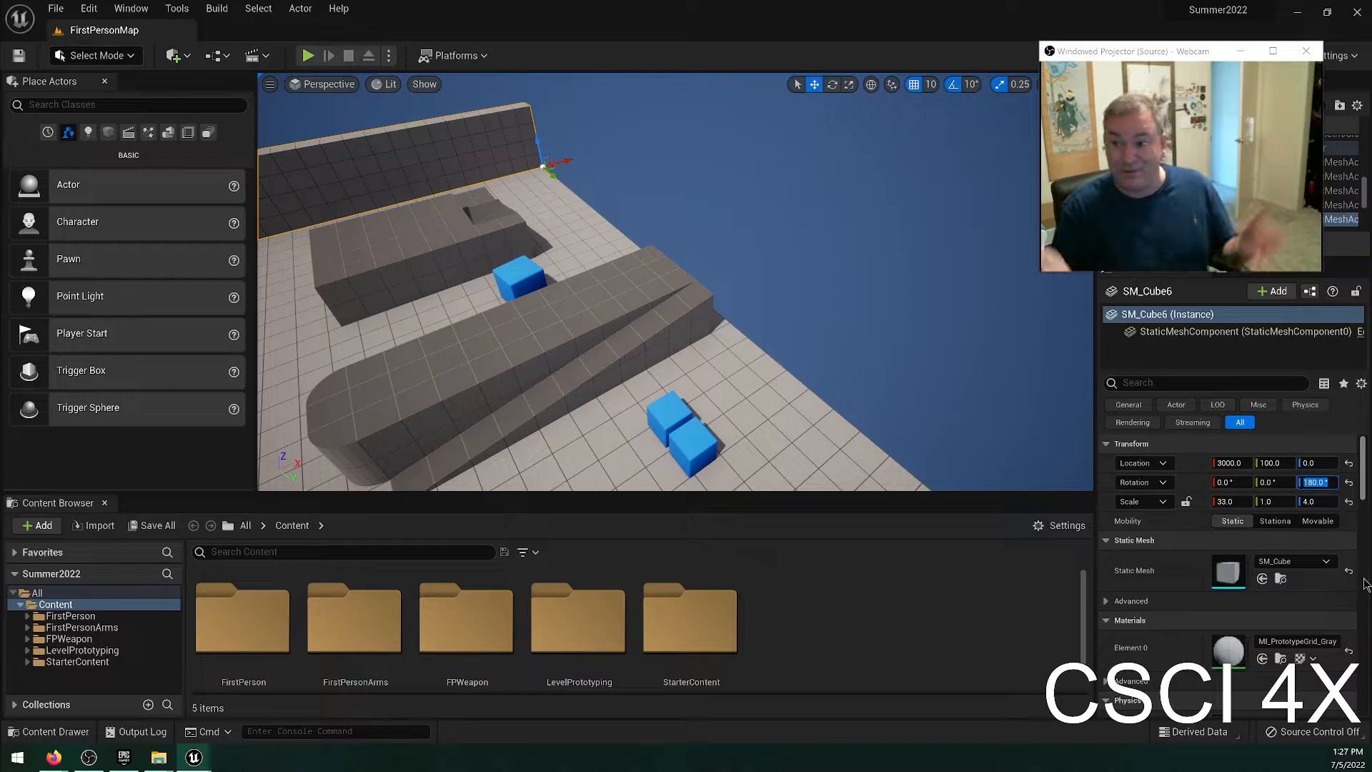
Set the wall's Z rotation to 0° and then back to 90°.
type("0")
key("Return")
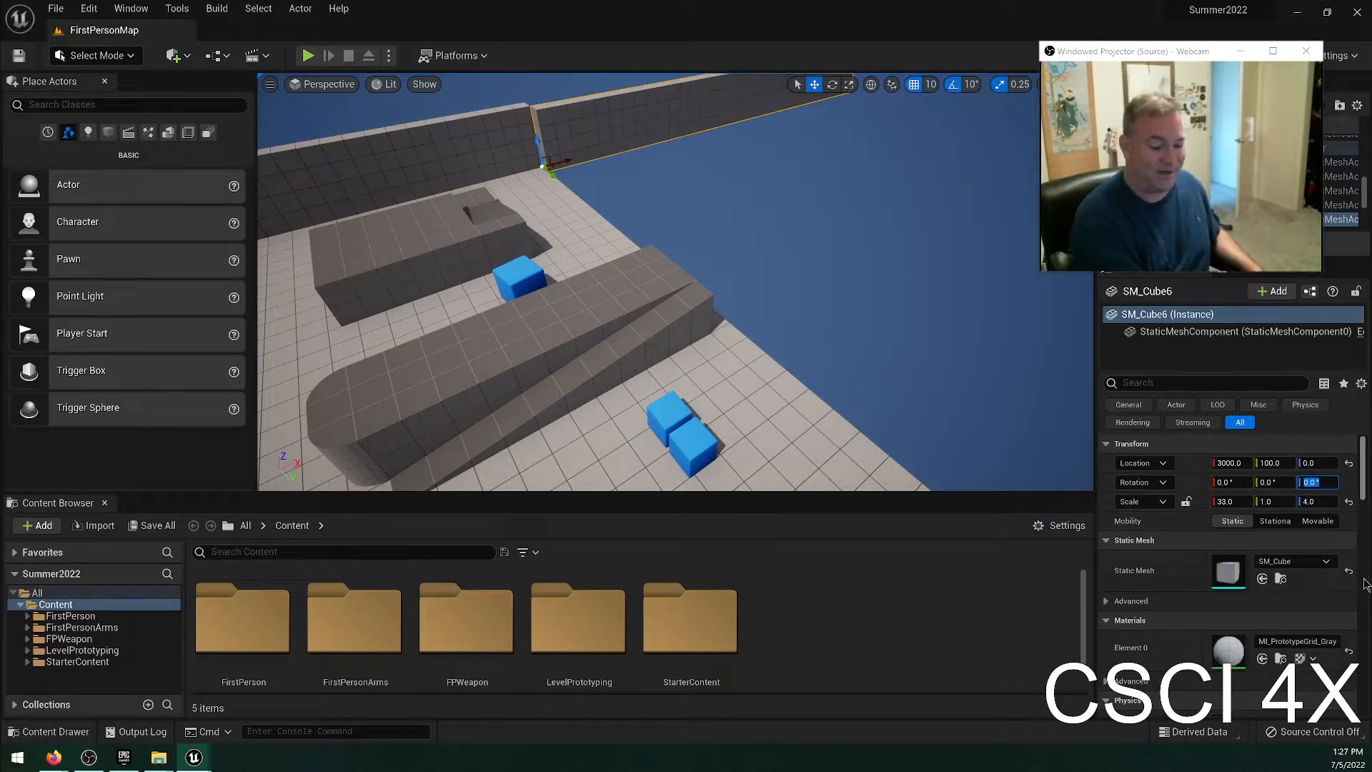
type("90")
key("Return")
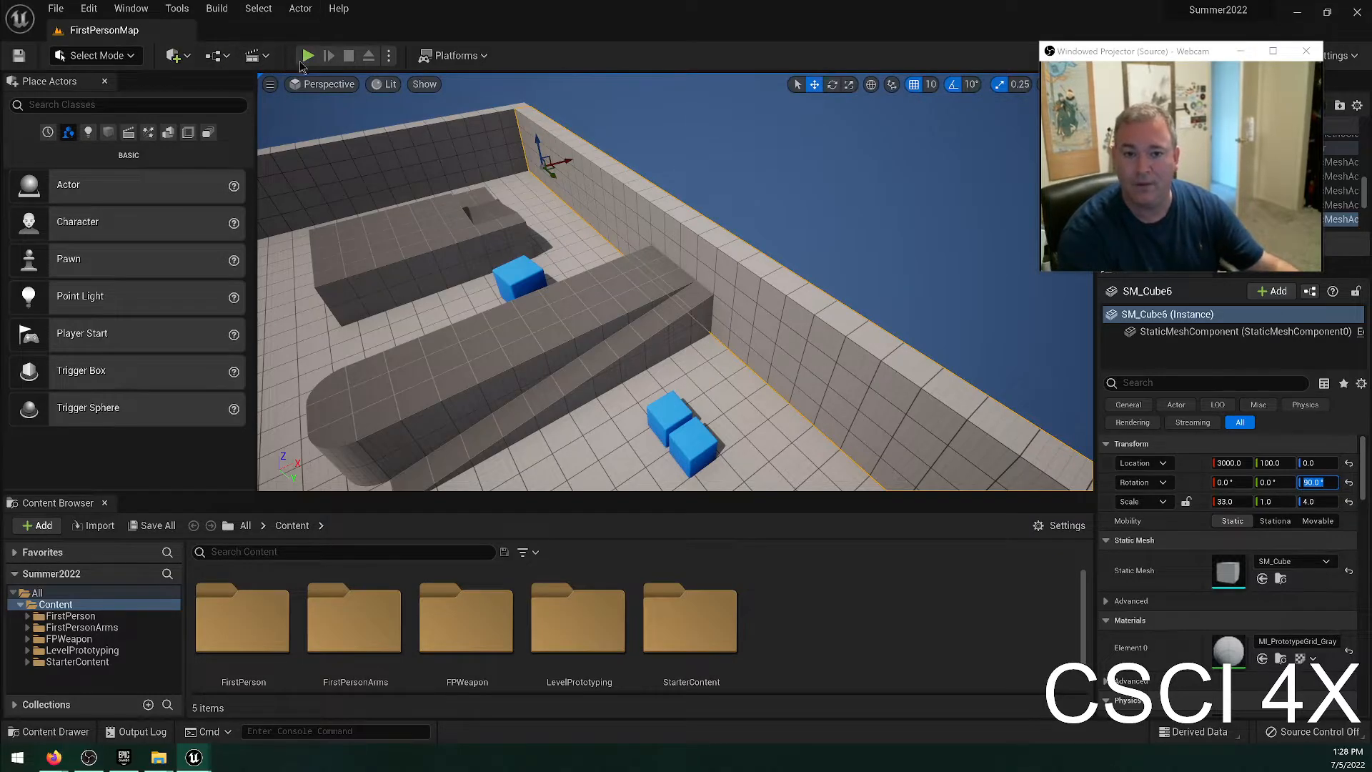
Play the level, walk up the ramp and across the raised block, jump down, and stop the play session.
key("alt+p")
key("w")
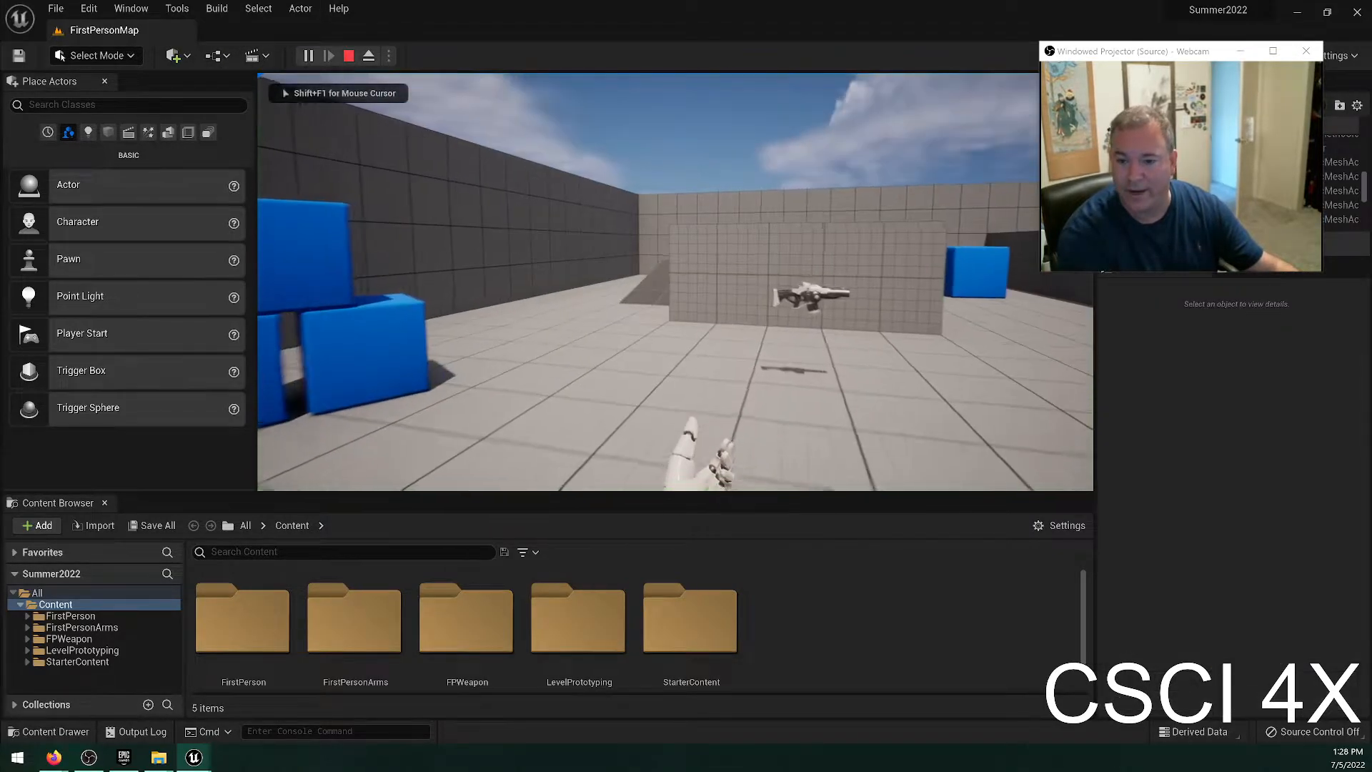
key("w")
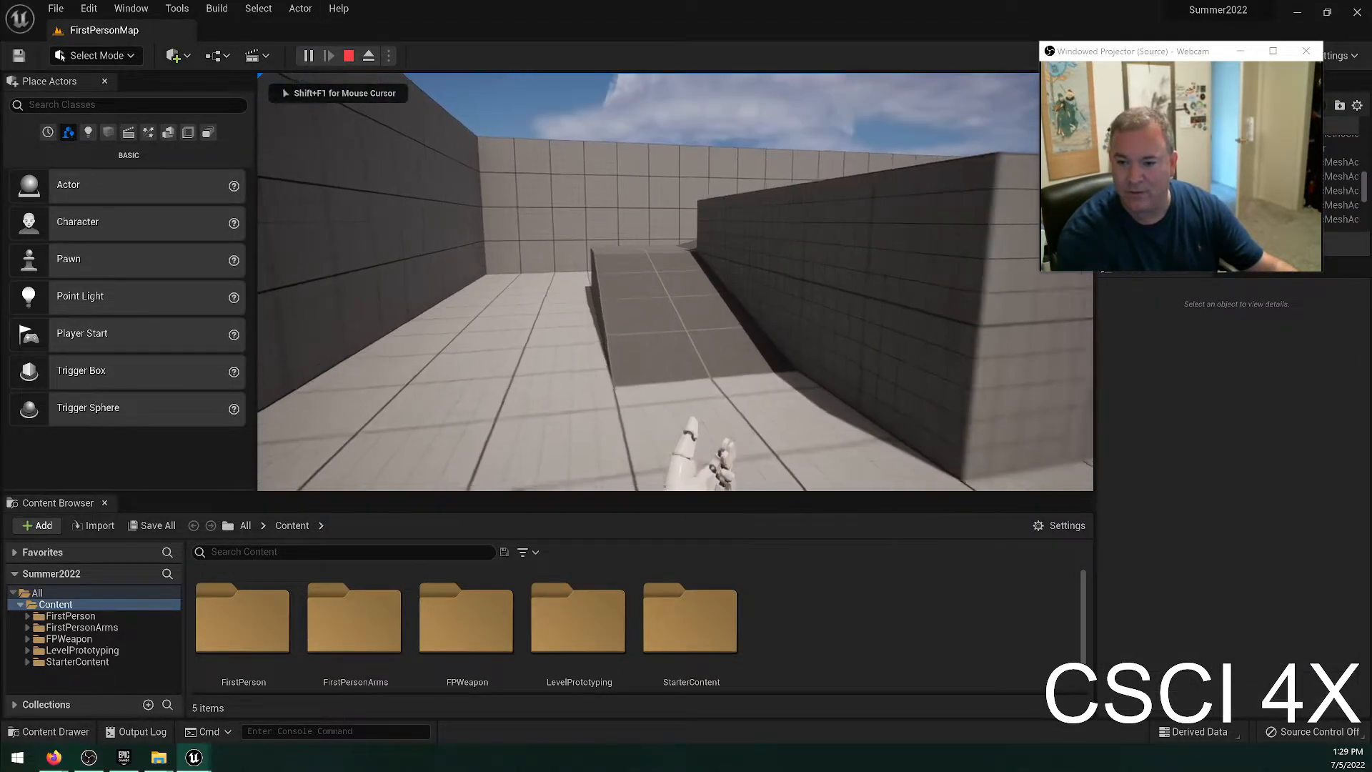
key("w")
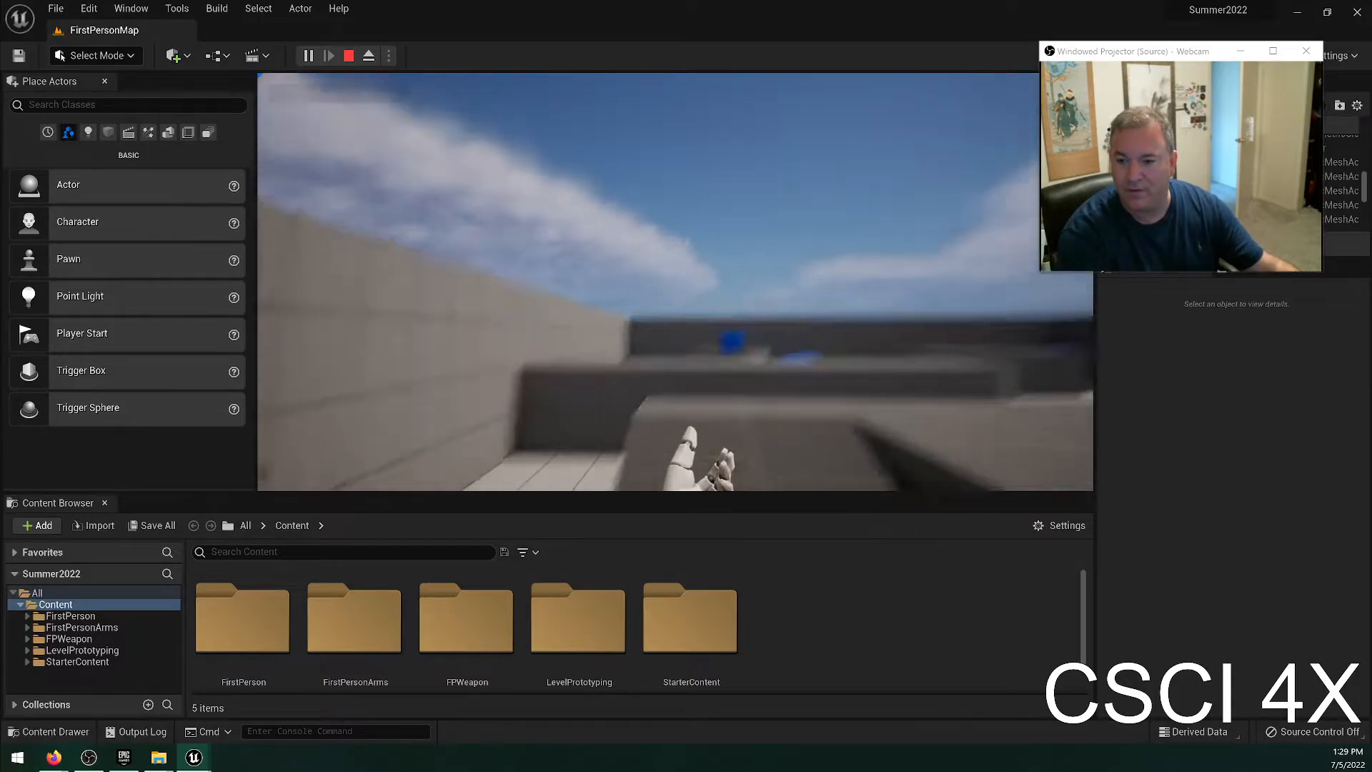
key("w")
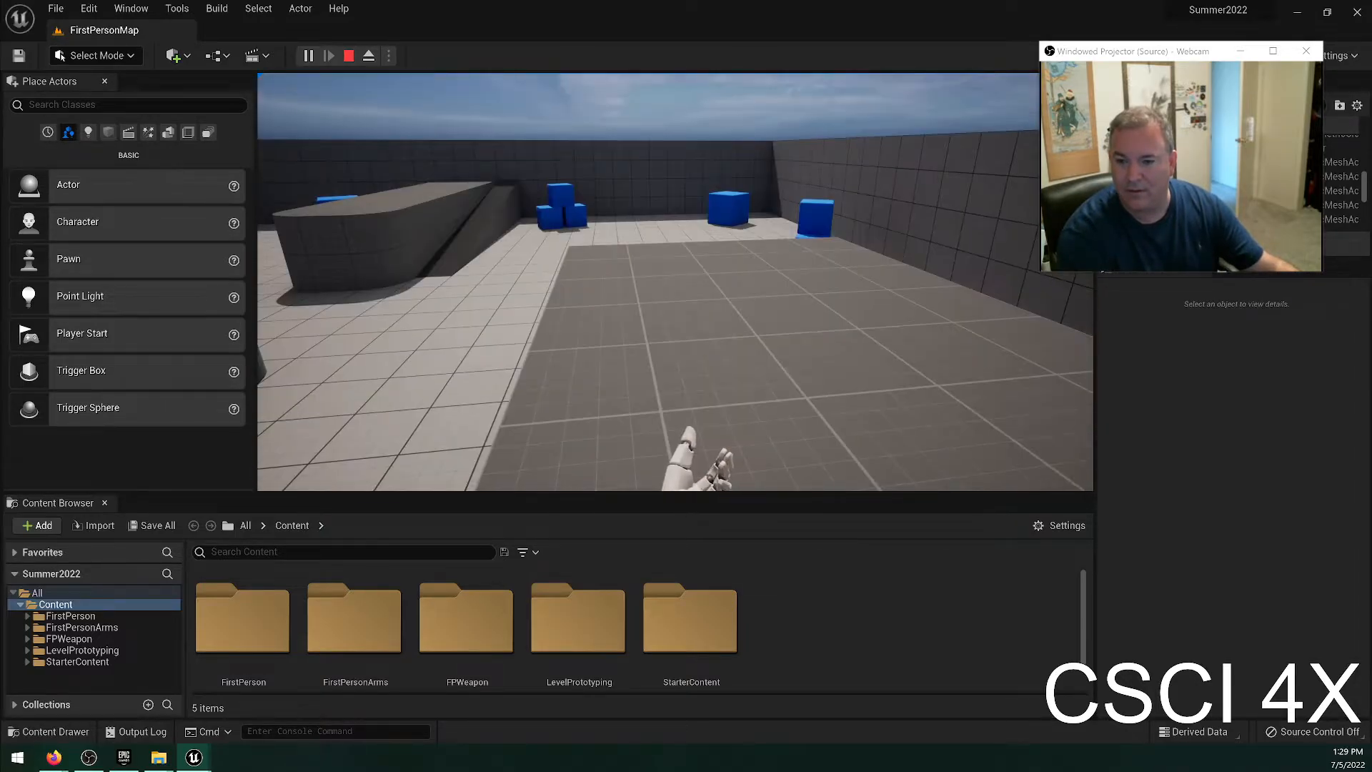
key("w")
key("space")
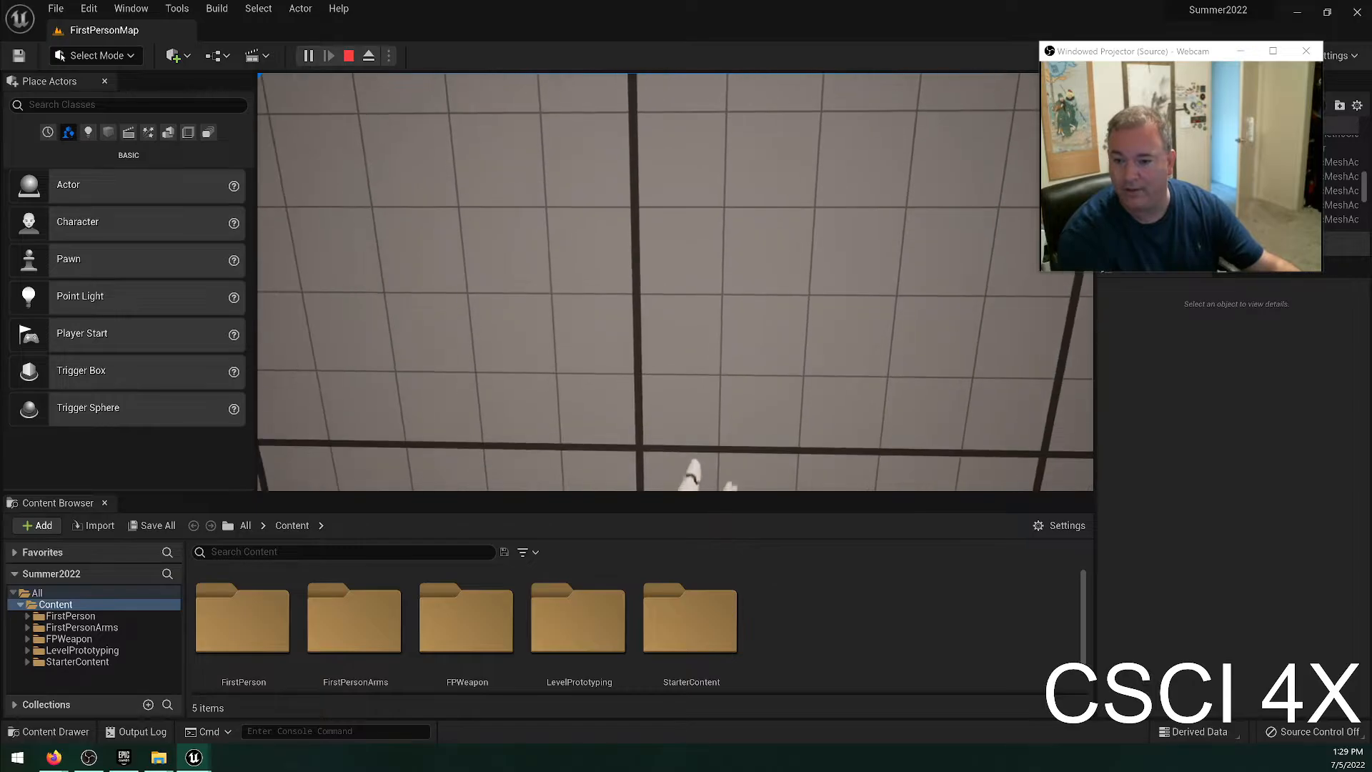
key("w")
key("s")
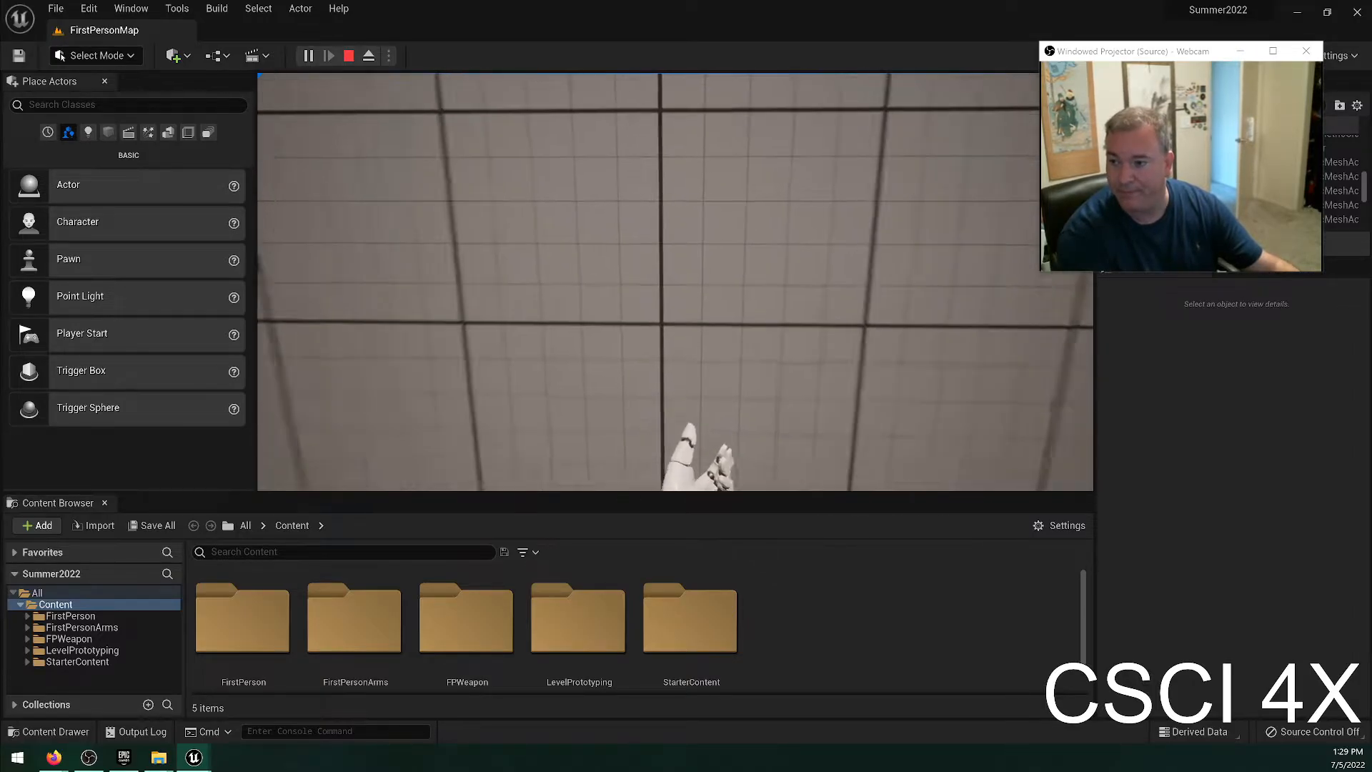
key("w")
key("s")
key("Escape")
Lower the blue cube on the floor beside the round platform to about Z -65 so it sinks into the floor.
key("s")
right_click_drag(852, 340, 854, 229)
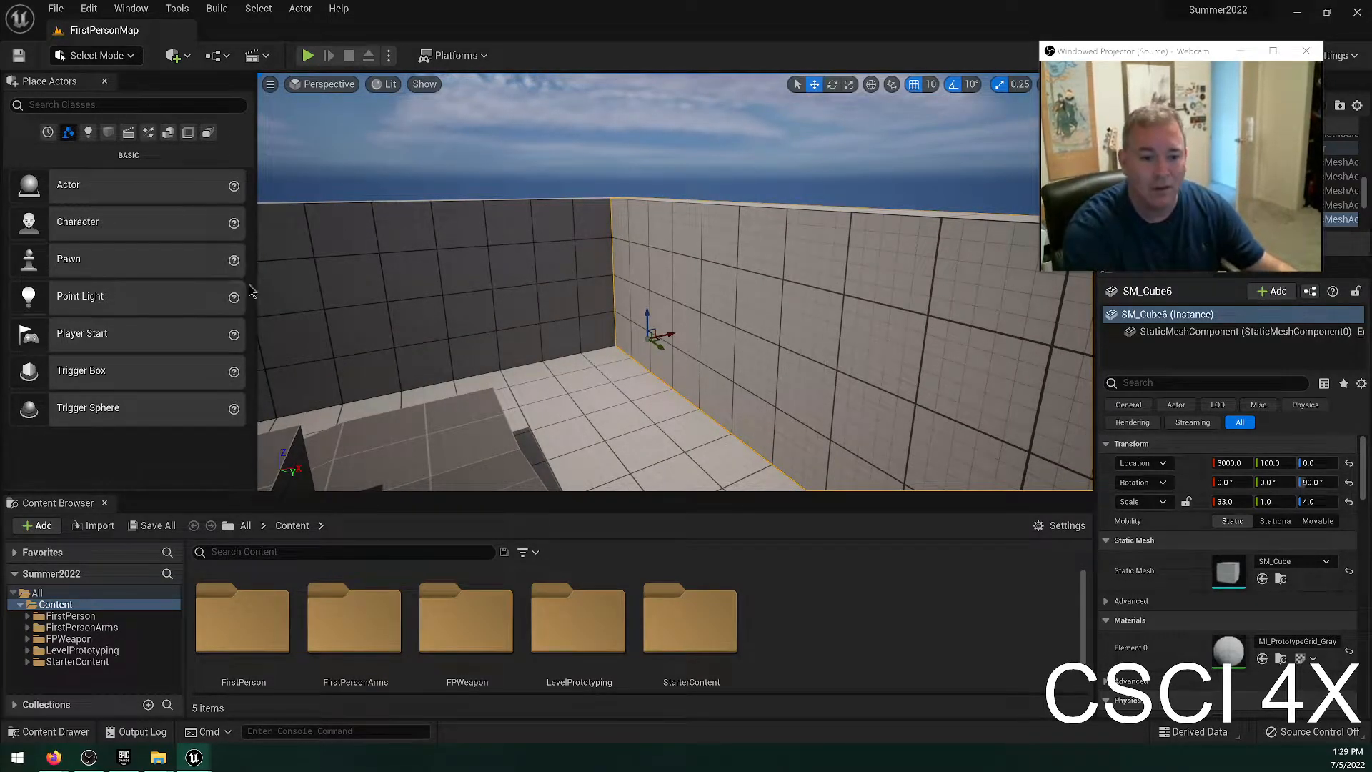
right_click_drag(367, 174, 612, 338)
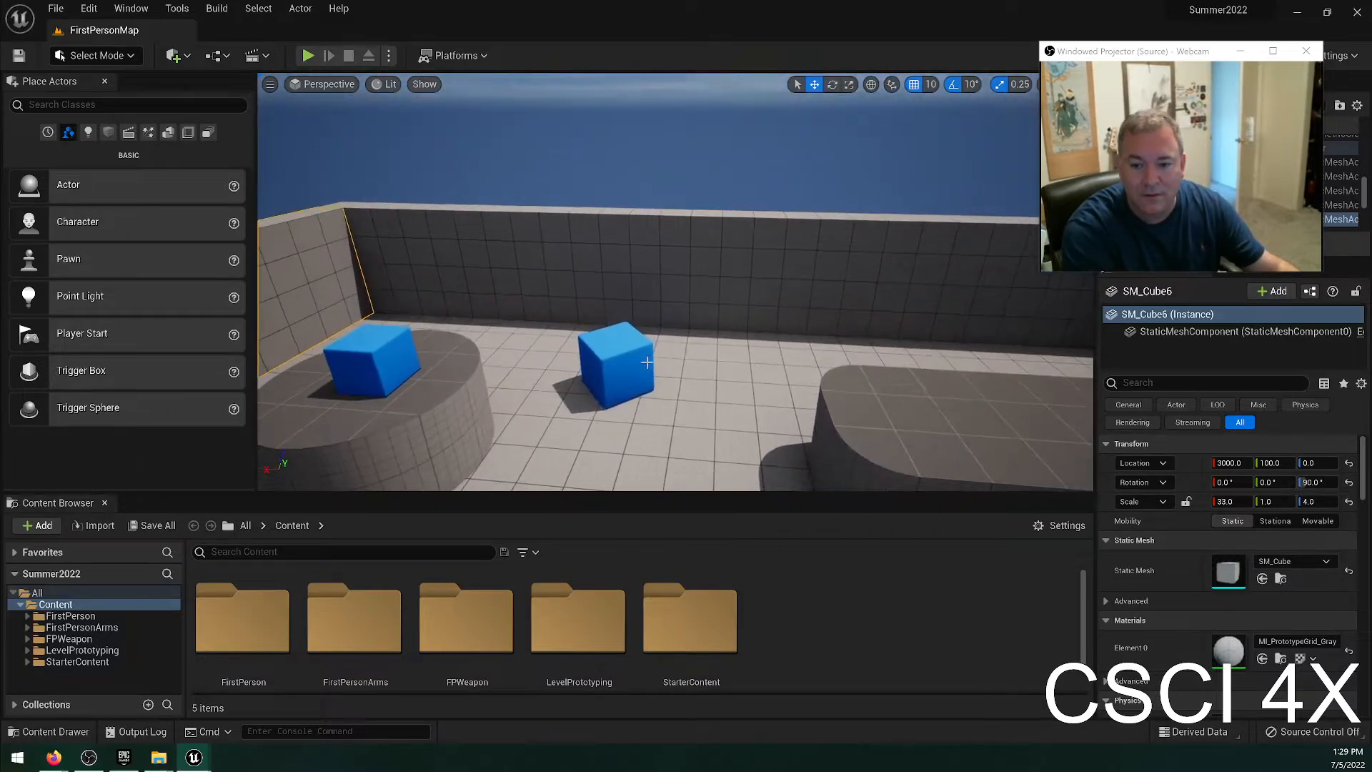
left_click(611, 338)
left_click_drag(611, 339, 632, 390)
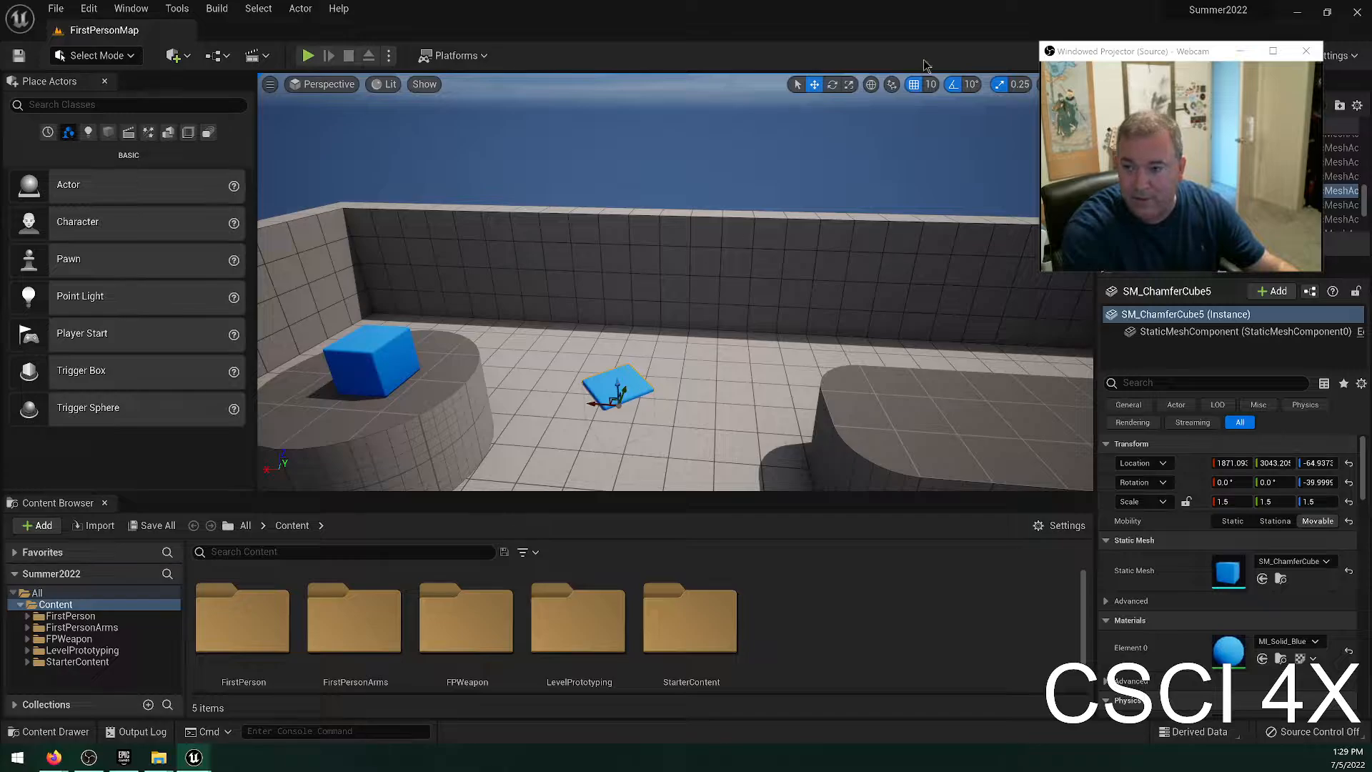
Play the level, walk around the round platform to check the floor where the blue cube was sunk, and stop the play session.
left_click(307, 56)
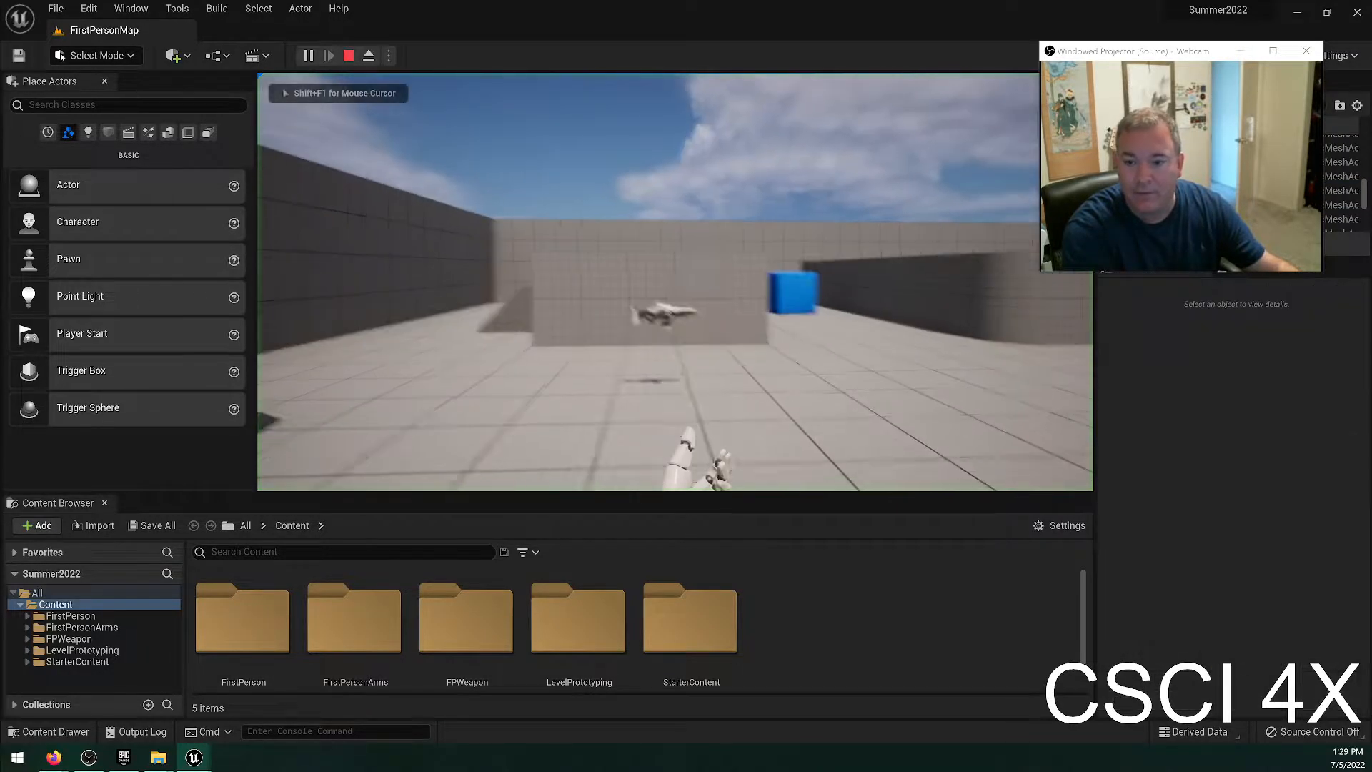
key("shift+F1")
left_click(1091, 199)
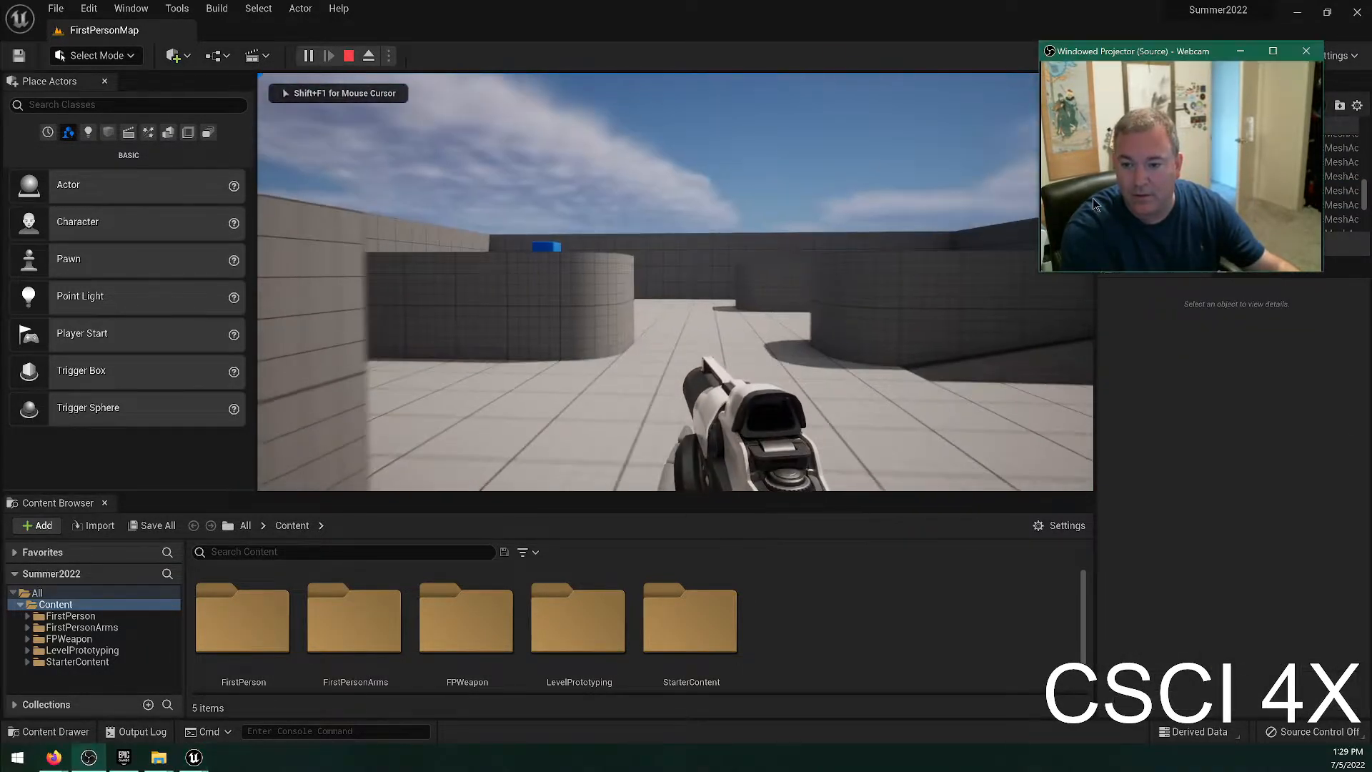
left_click(903, 240)
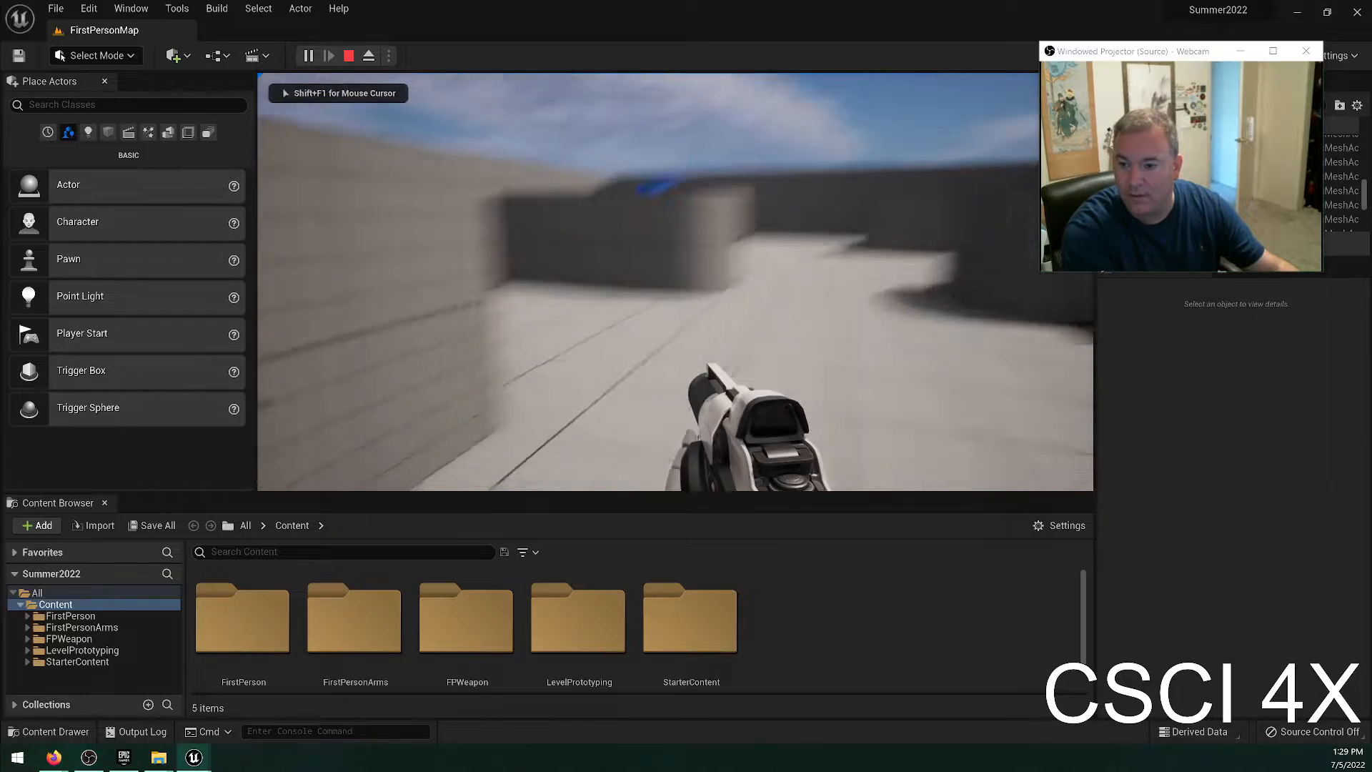
key("w")
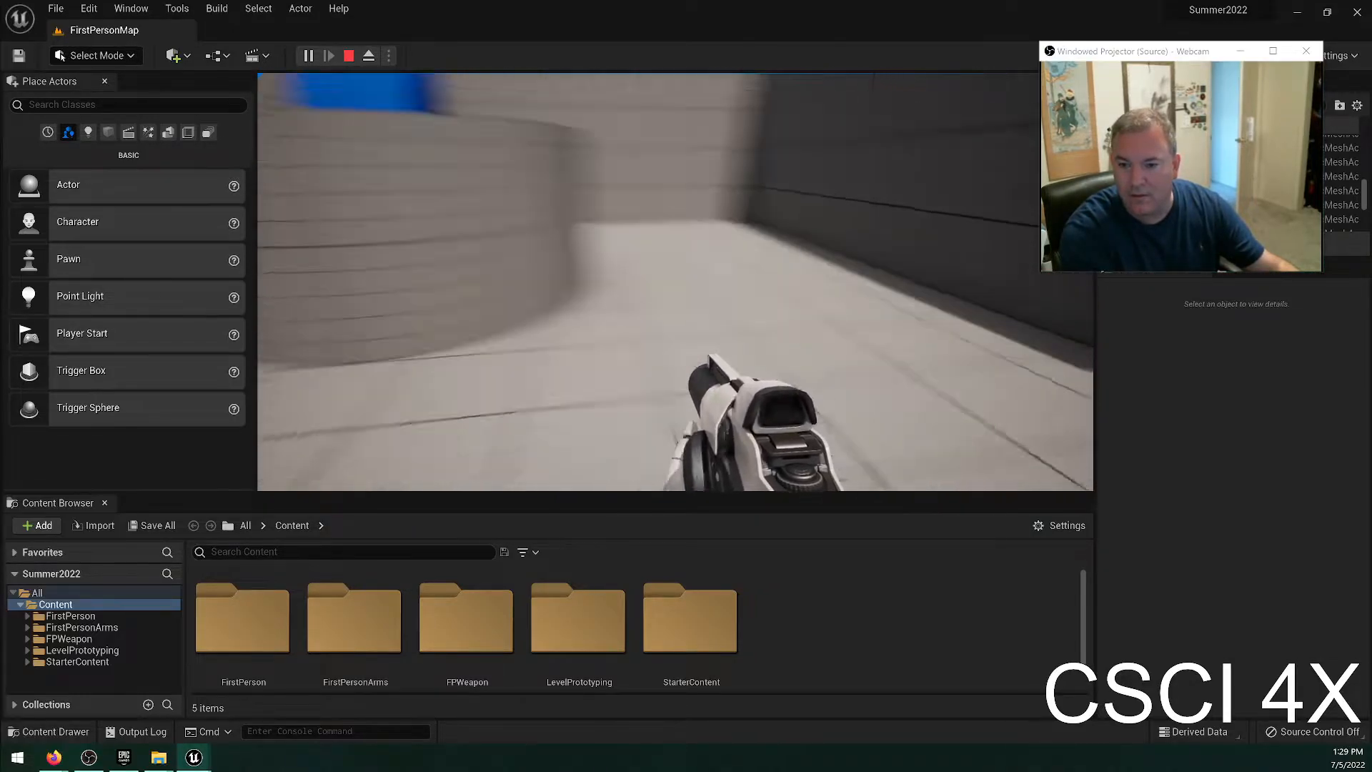
key("w")
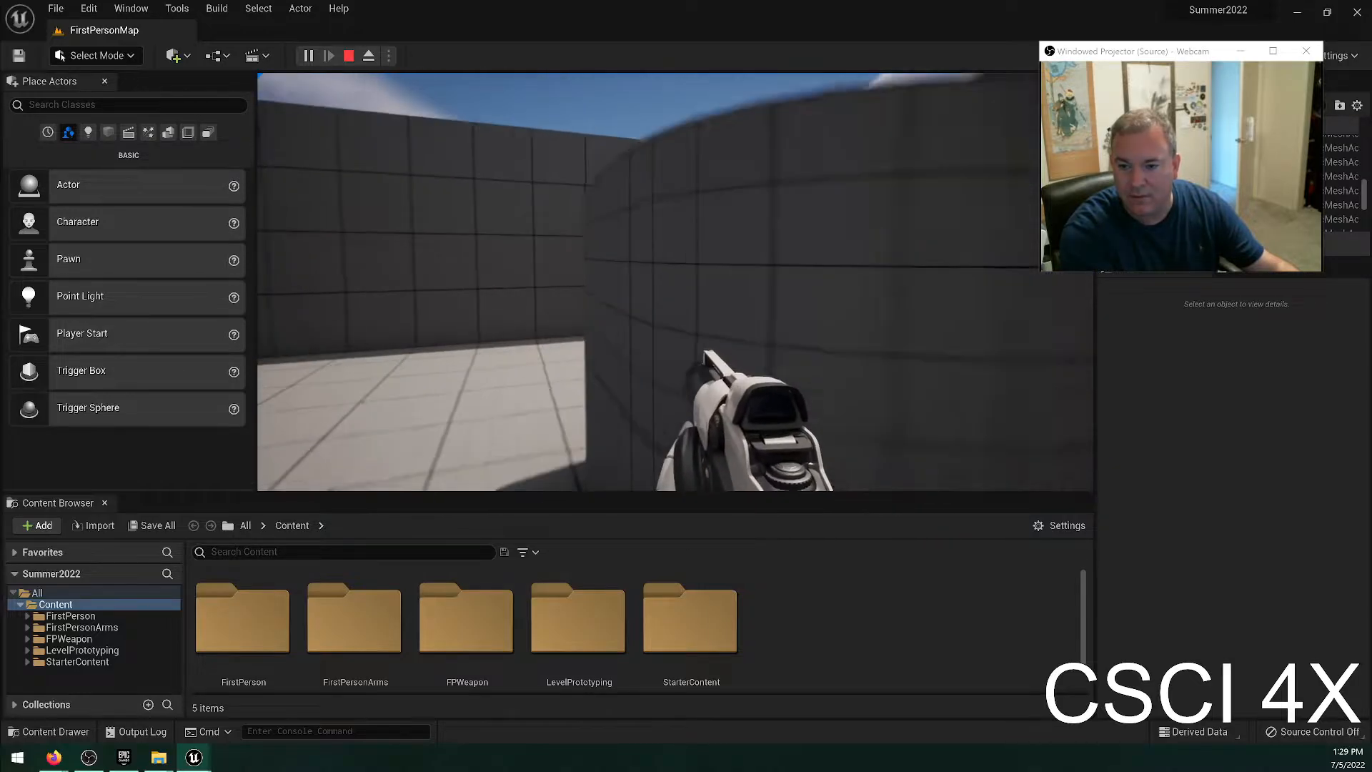
key("w")
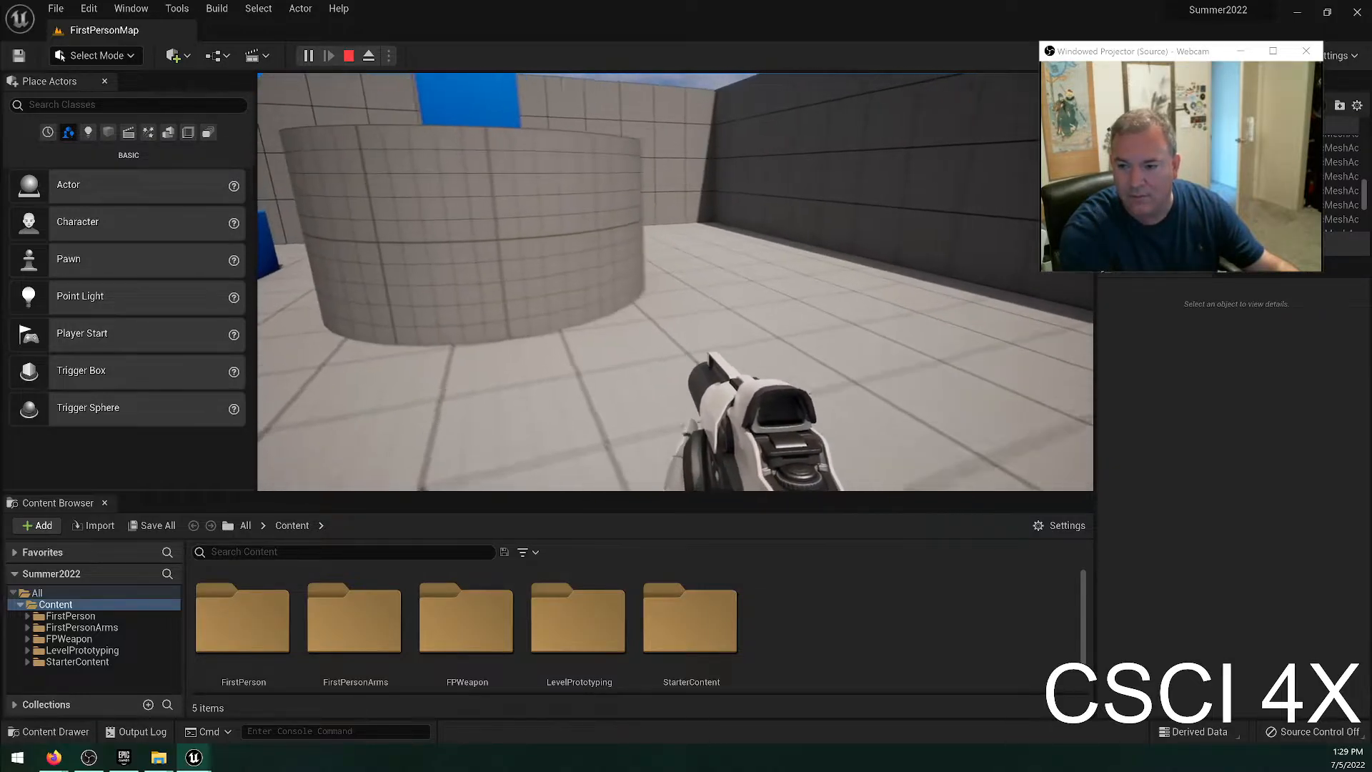
left_click(675, 281)
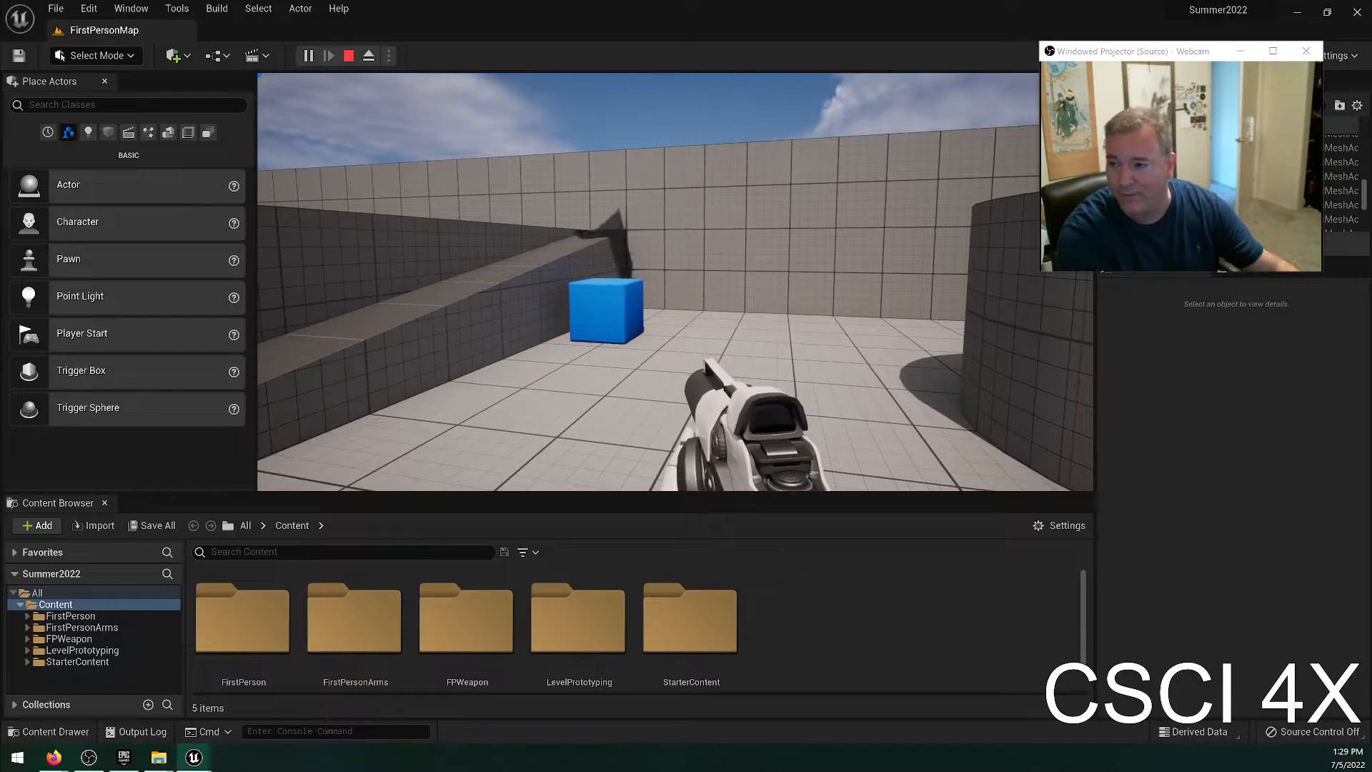
key("Escape")
Select the sunken blue cube, check its physics settings, and undo its lowering into the floor.
left_click(660, 300)
key("f")
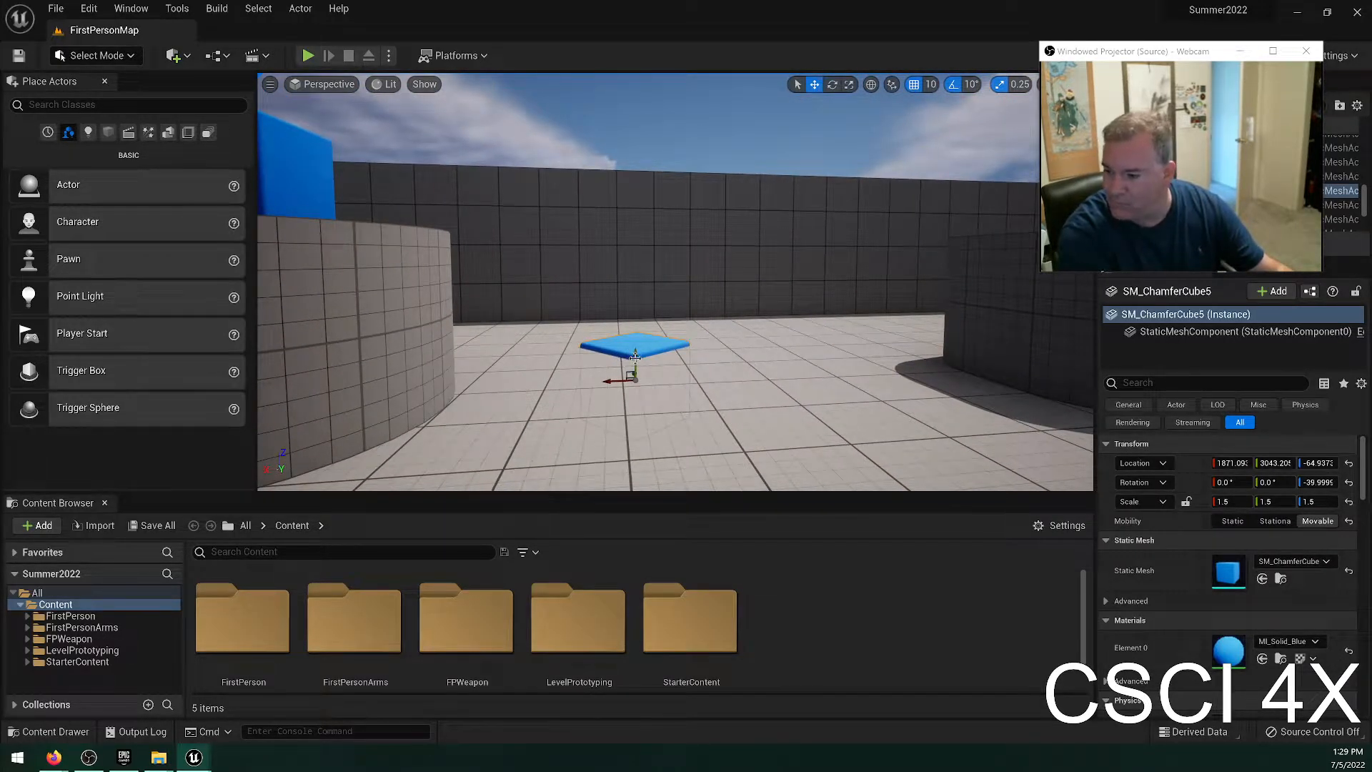
scroll(1336, 571, "down", 5)
scroll(1262, 550, "down", 3)
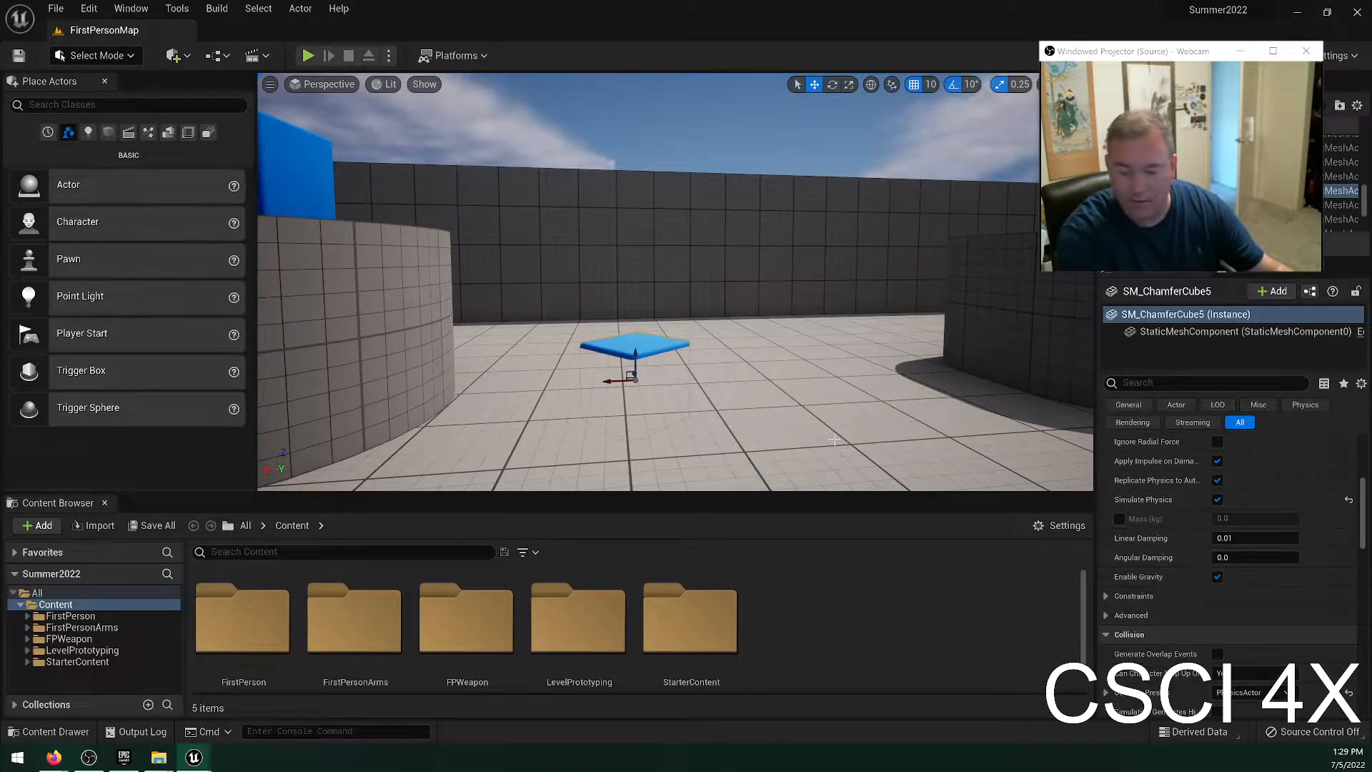
key("ctrl+z")
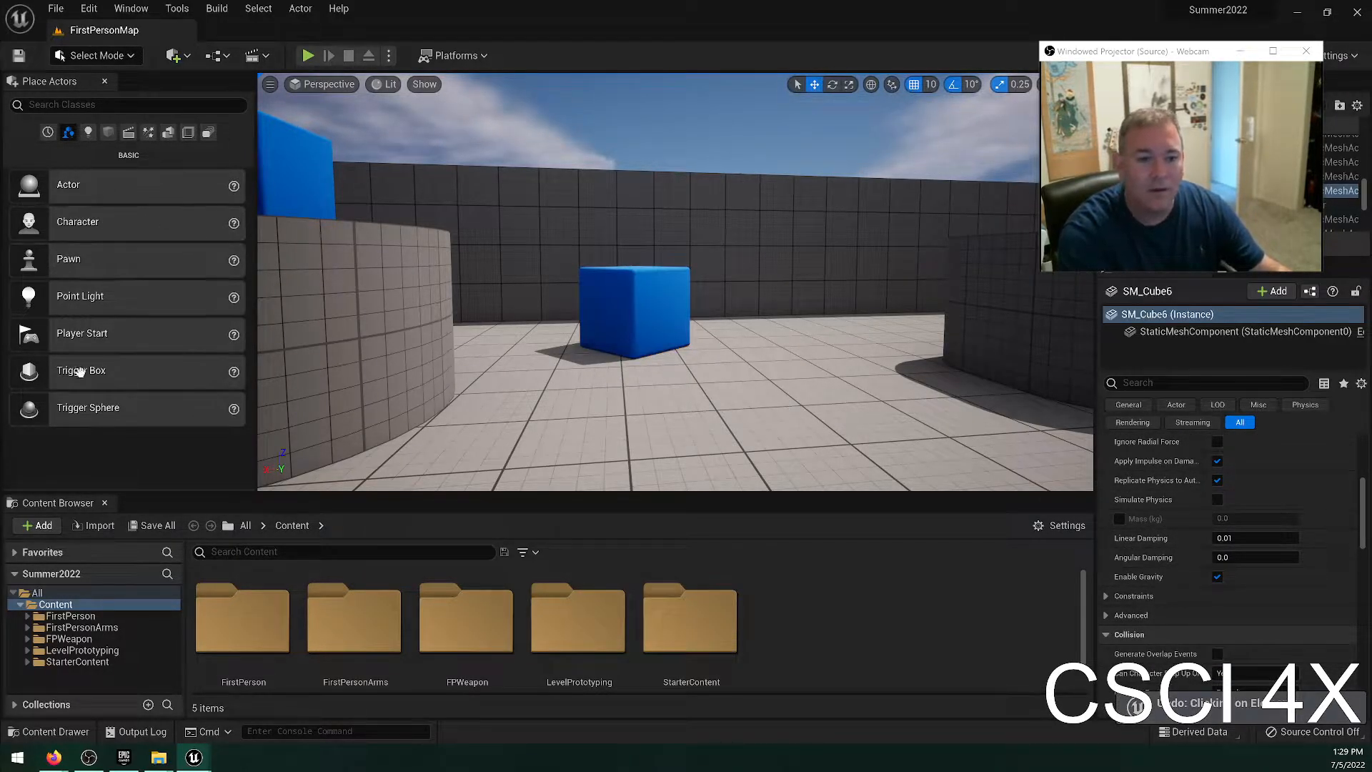
Place a basic Cube shape half sunk into the floor in front of the blue cube beside the round platform.
left_click(108, 132)
left_click_drag(48, 186, 715, 382)
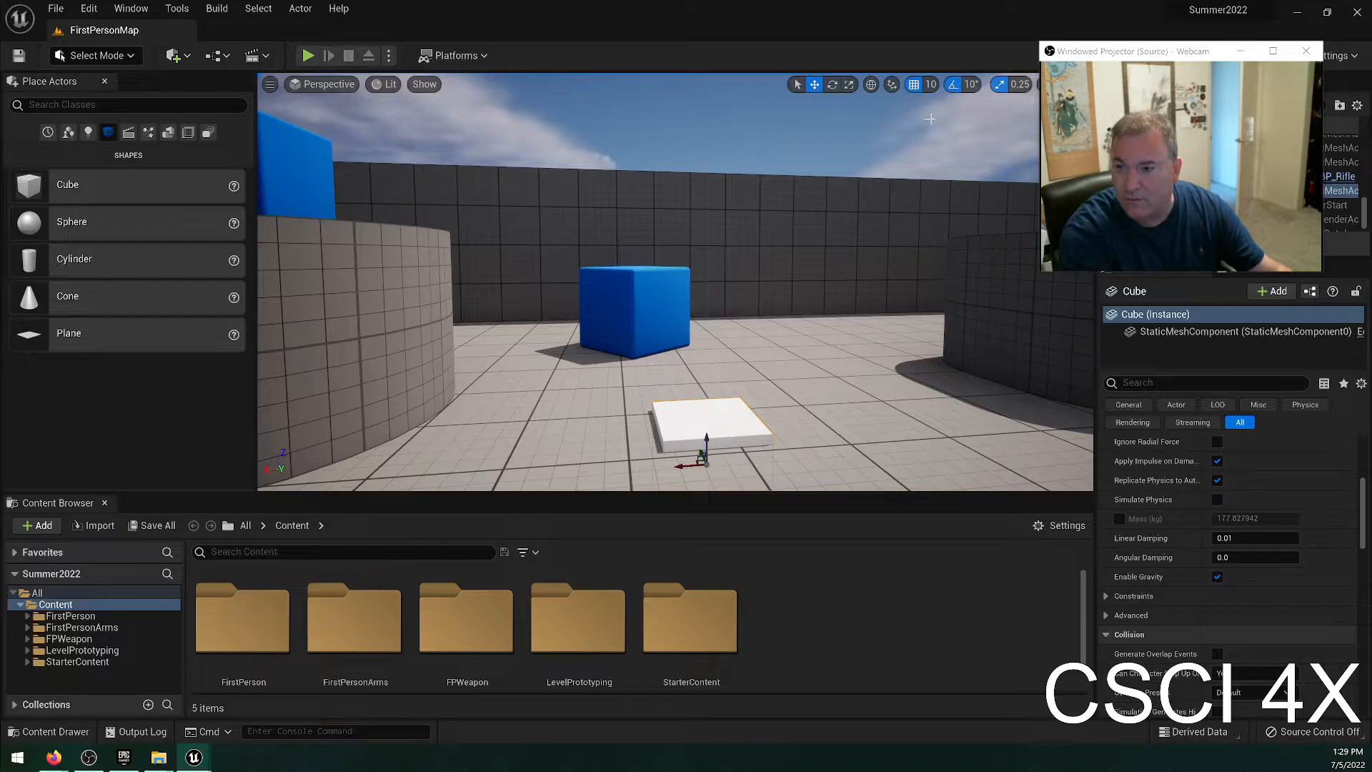
Play the level, walk to the white cube sunk in the floor, and step back and forth over it.
left_click(308, 56)
left_click(447, 260)
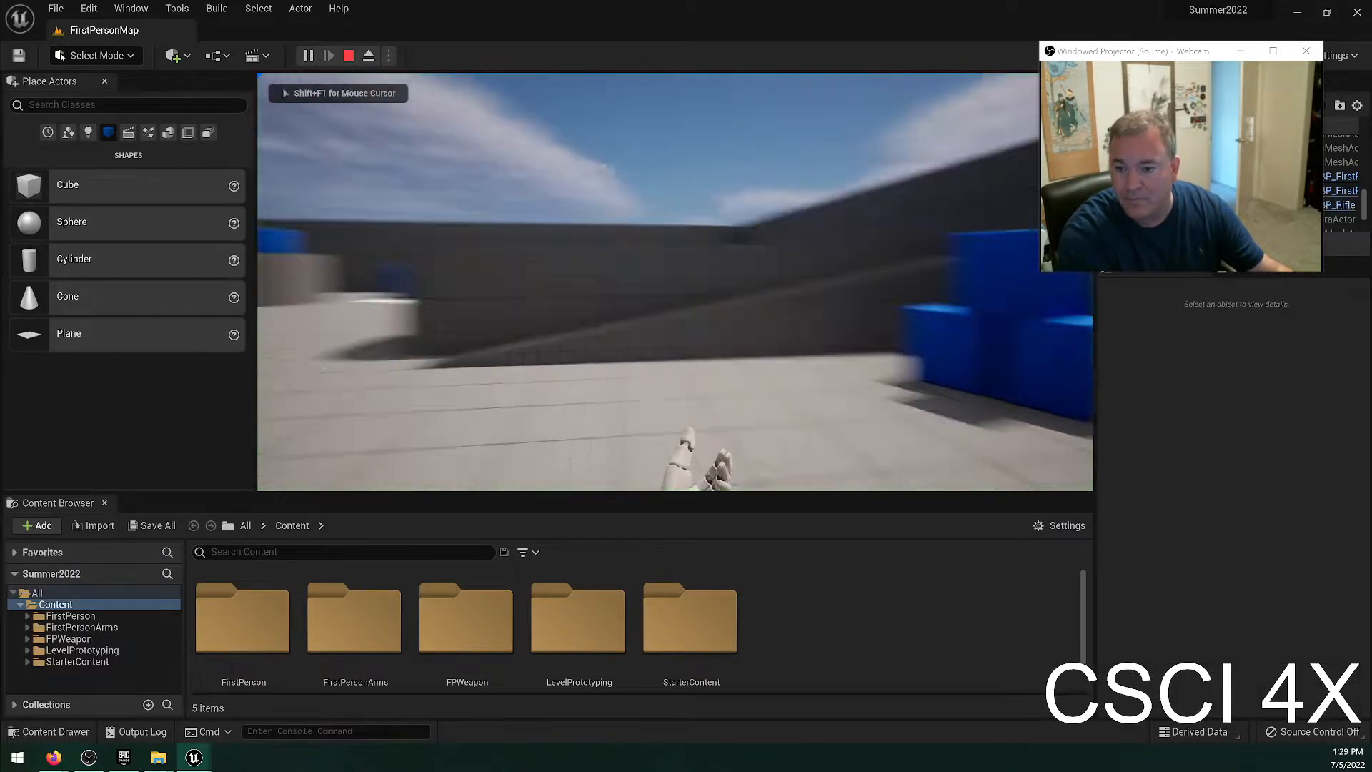
key("w")
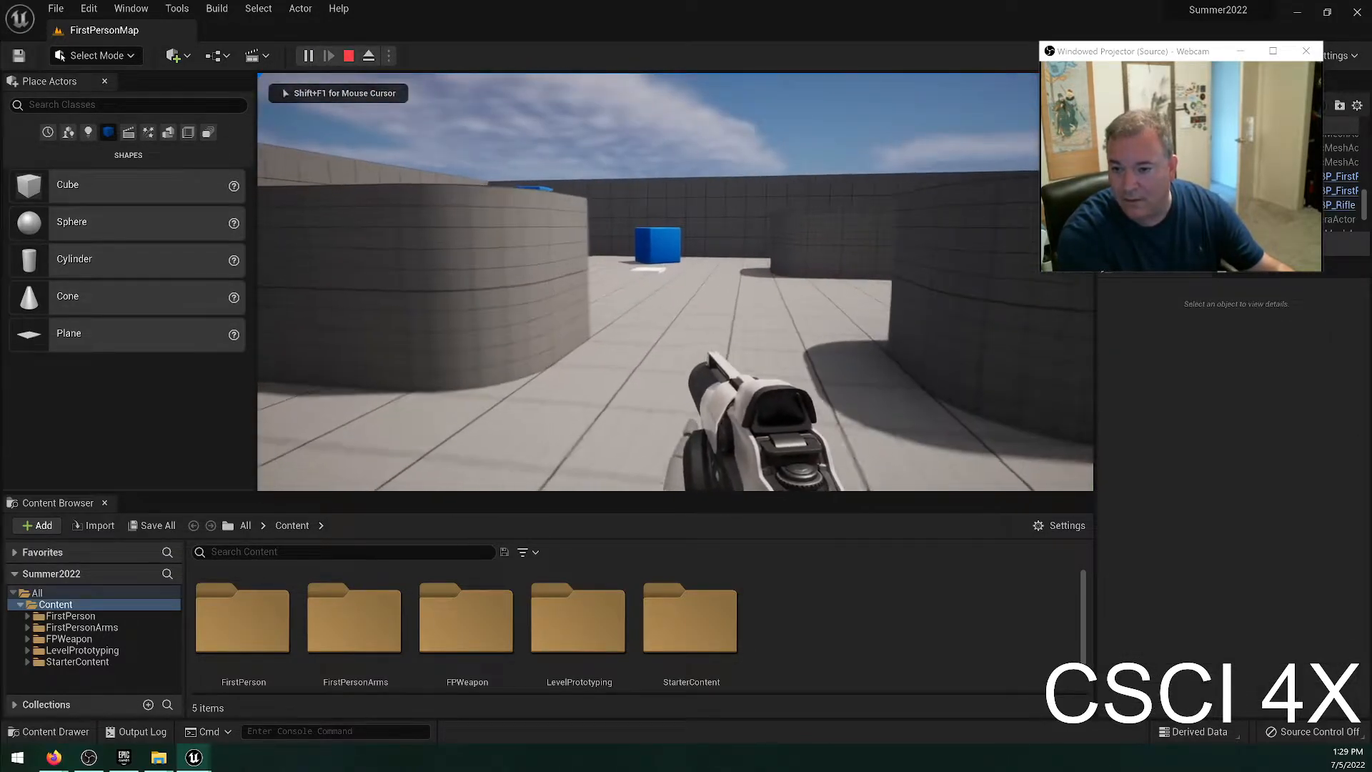
key("w")
key("w")
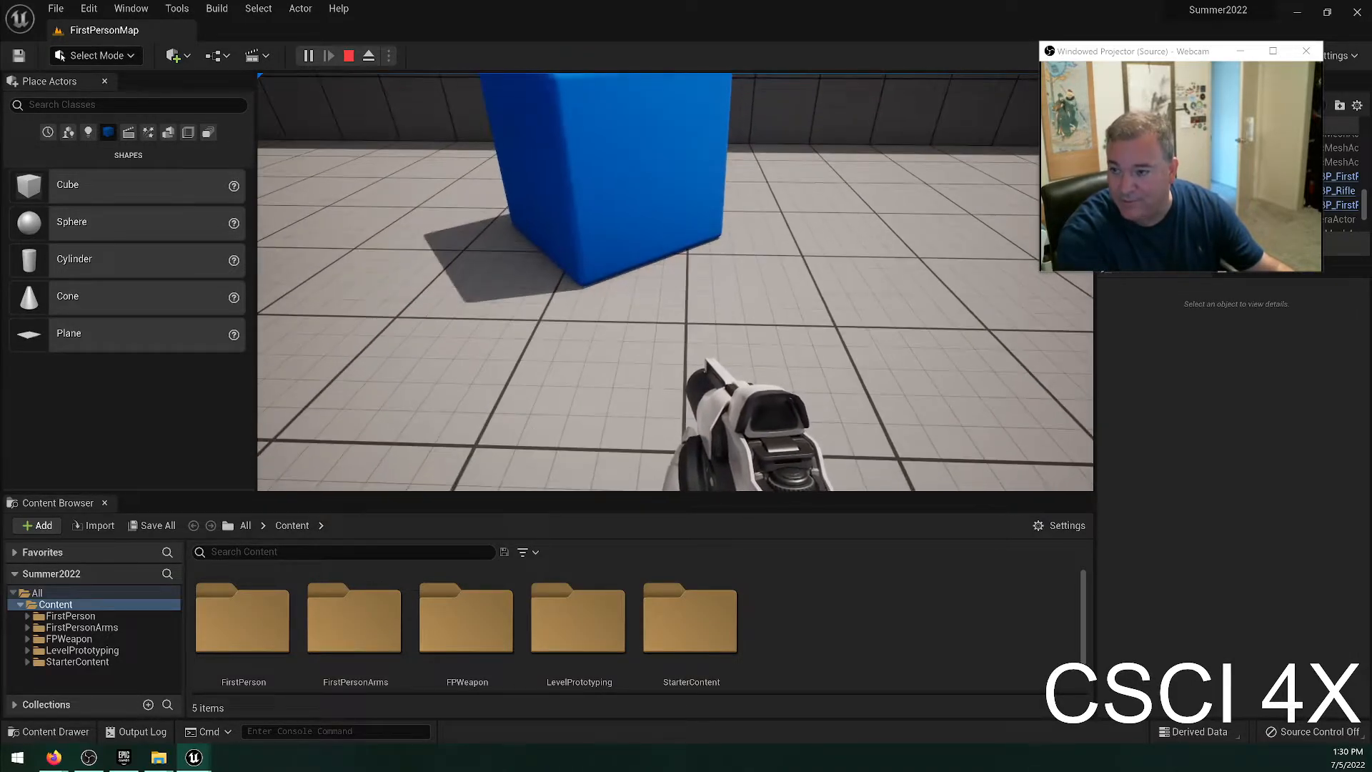
key("s")
key("w")
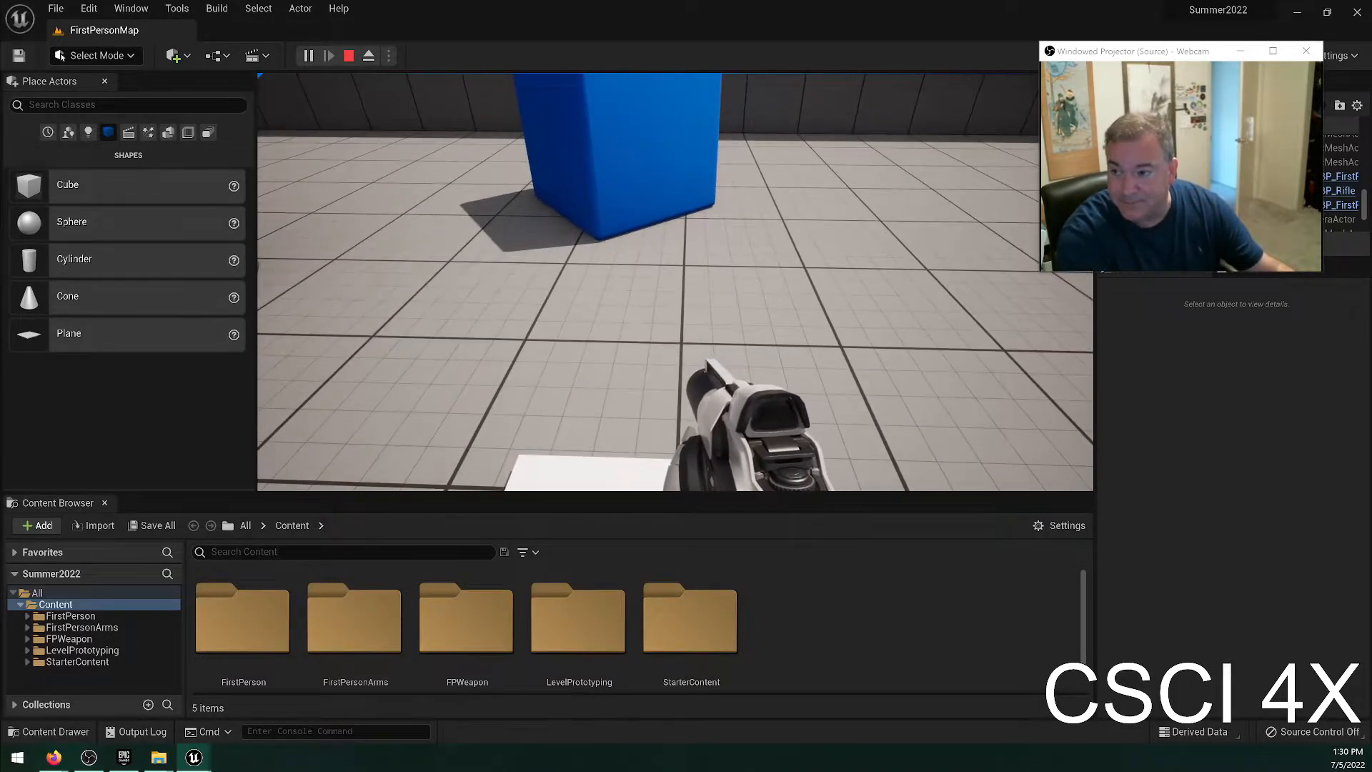
key("s")
key("w")
key("s")
key("s")
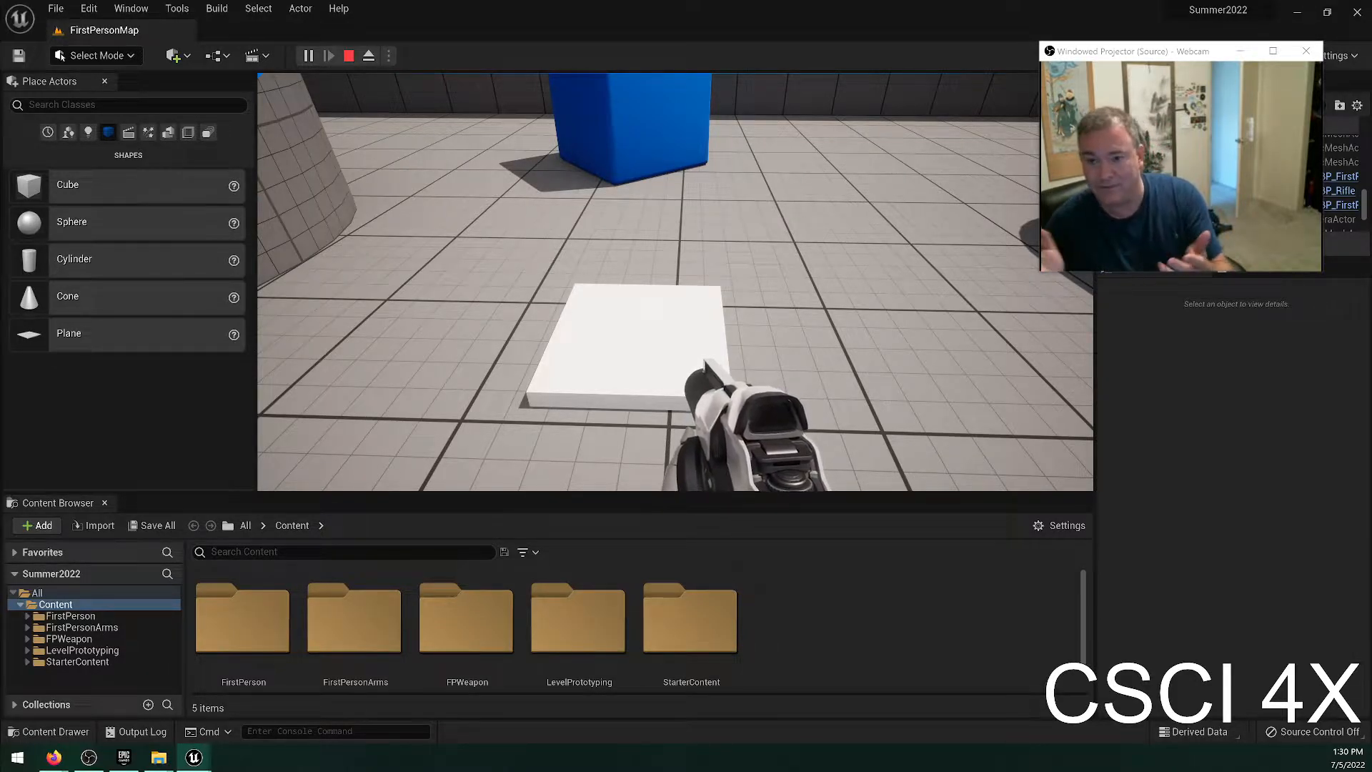
Walk past the blue cube to the wall, return toward the white cube, and stop the play session.
key("w")
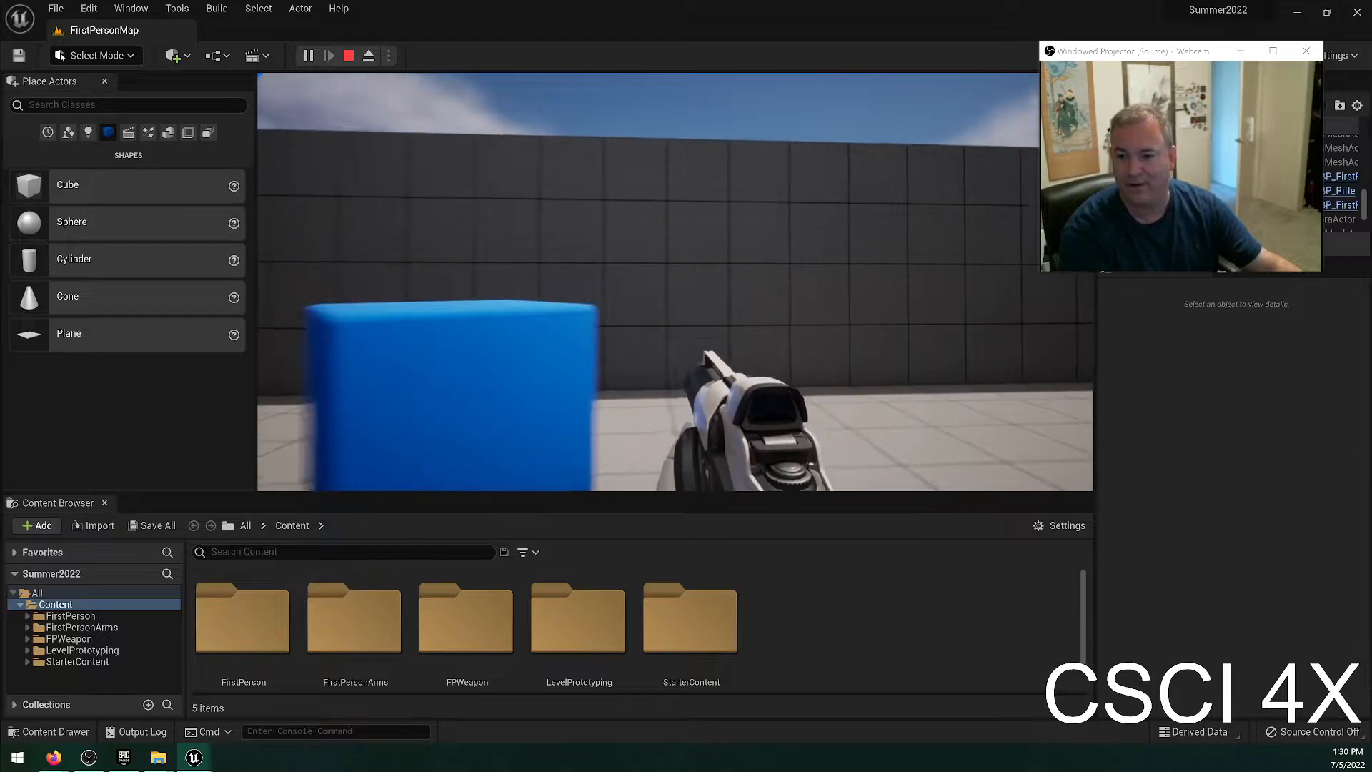
key("w")
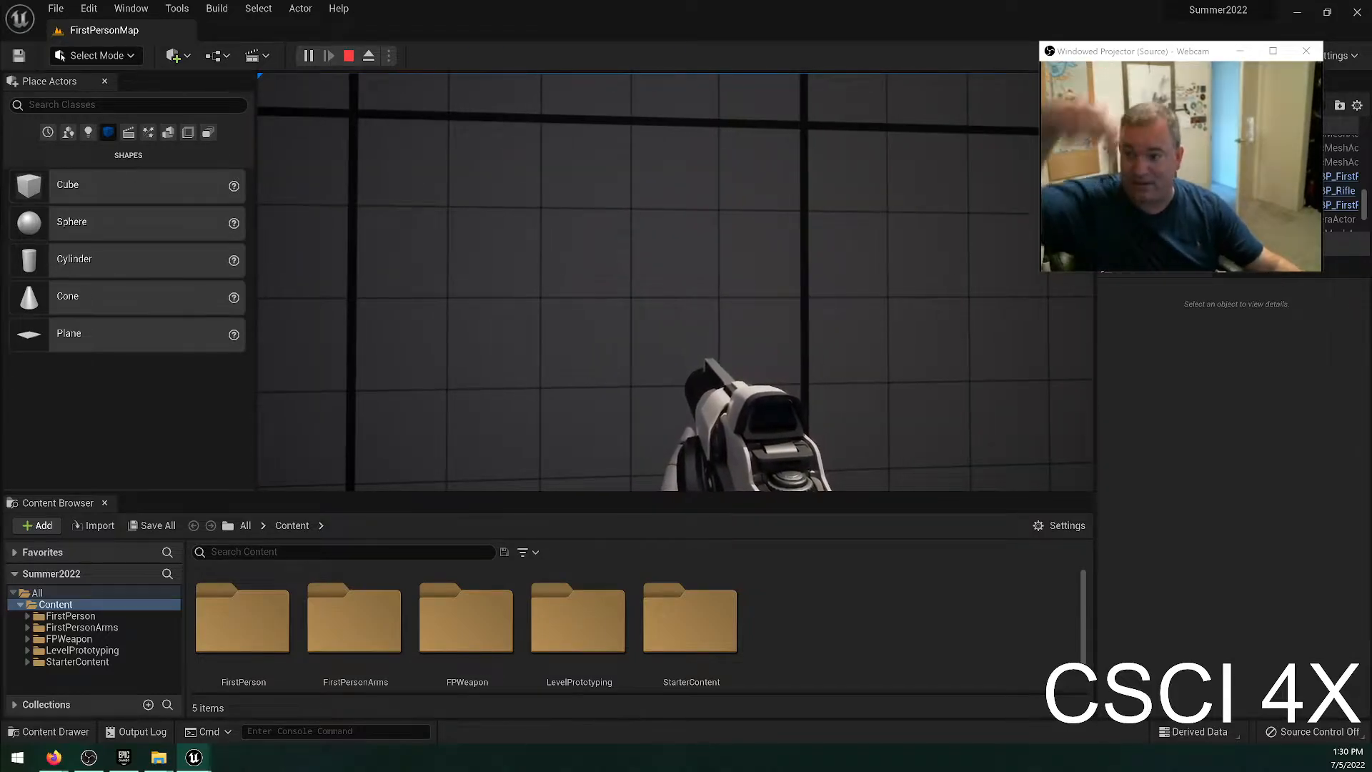
key("s")
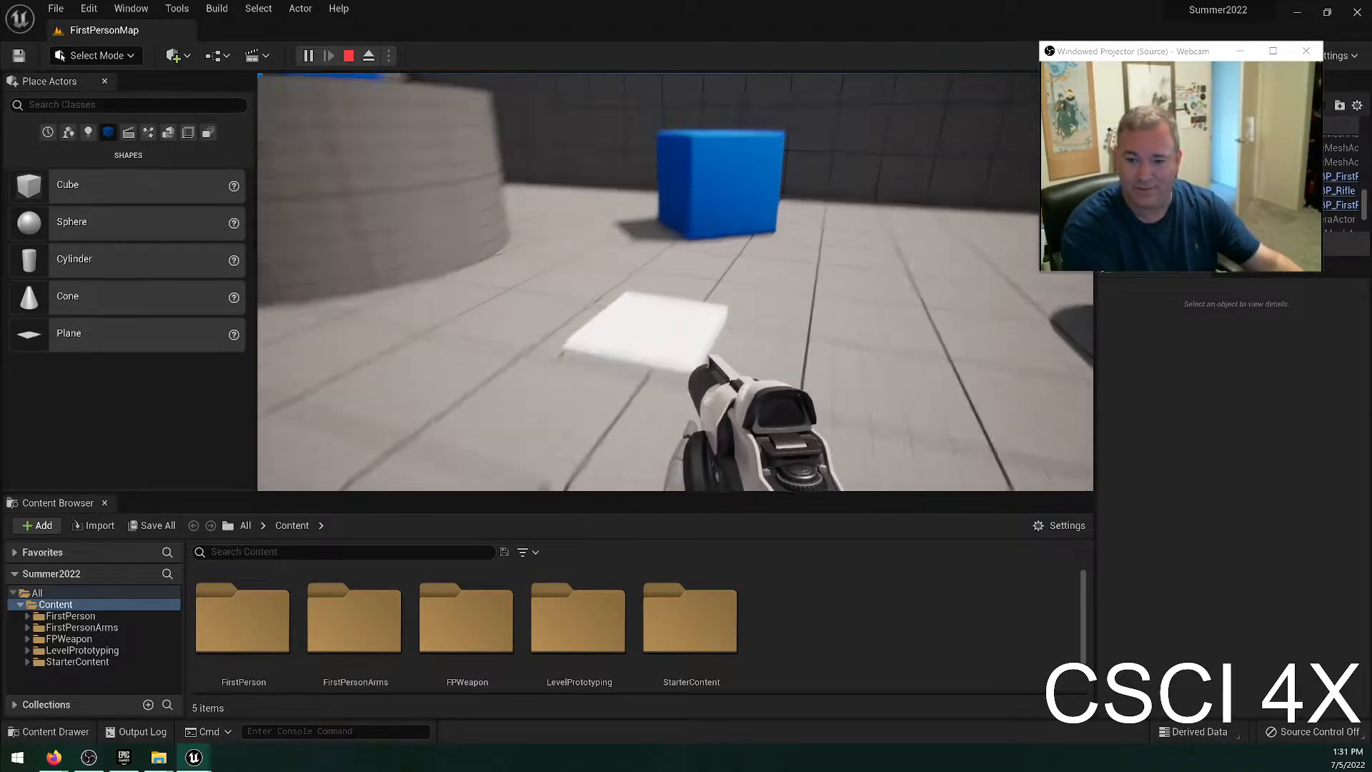
key("w")
left_click(675, 282)
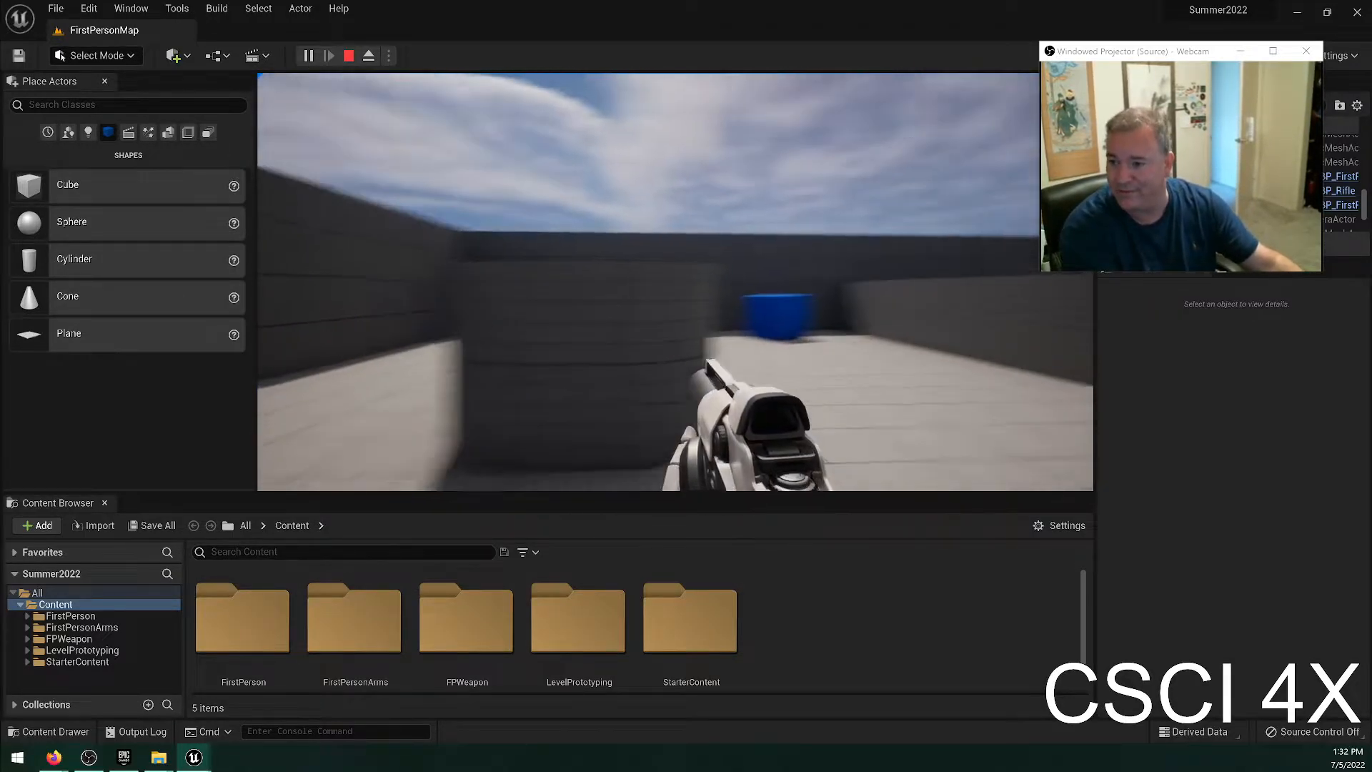
key("Escape")
Delete the white cube sunk into the floor near the round platform.
right_click_drag(965, 322, 428, 400)
key("w")
key("w")
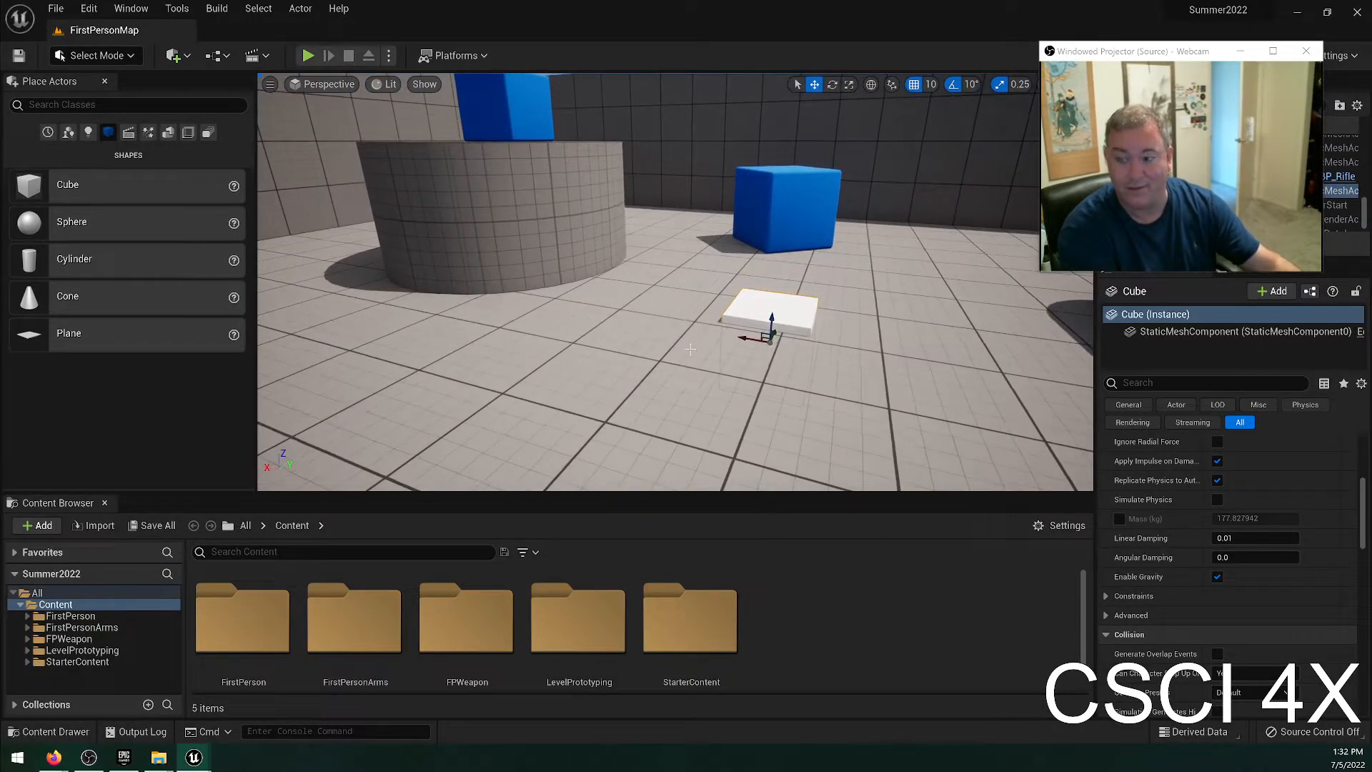
key("Delete")
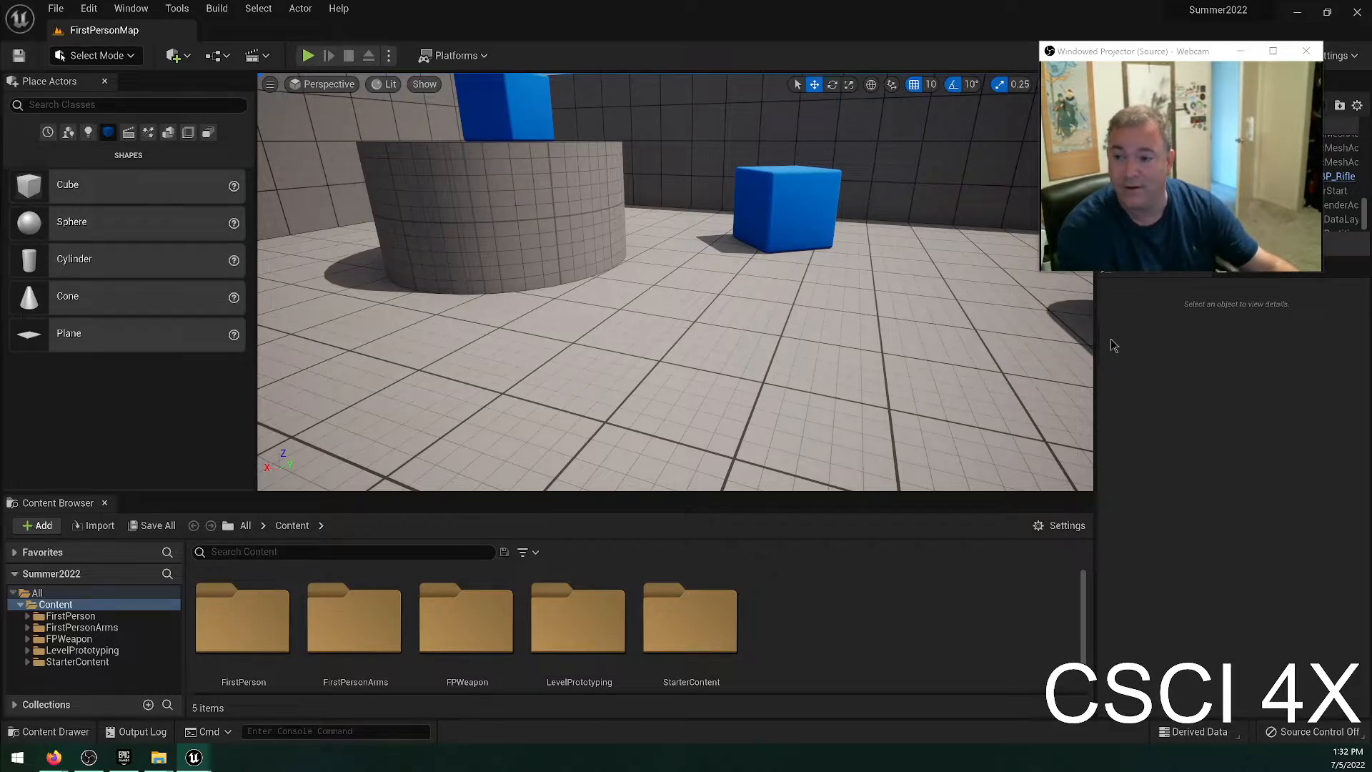
Select the blue cube on the round platform, frame it in the viewport, and activate the Rotate tool.
right_click_drag(821, 343, 871, 331)
key("e")
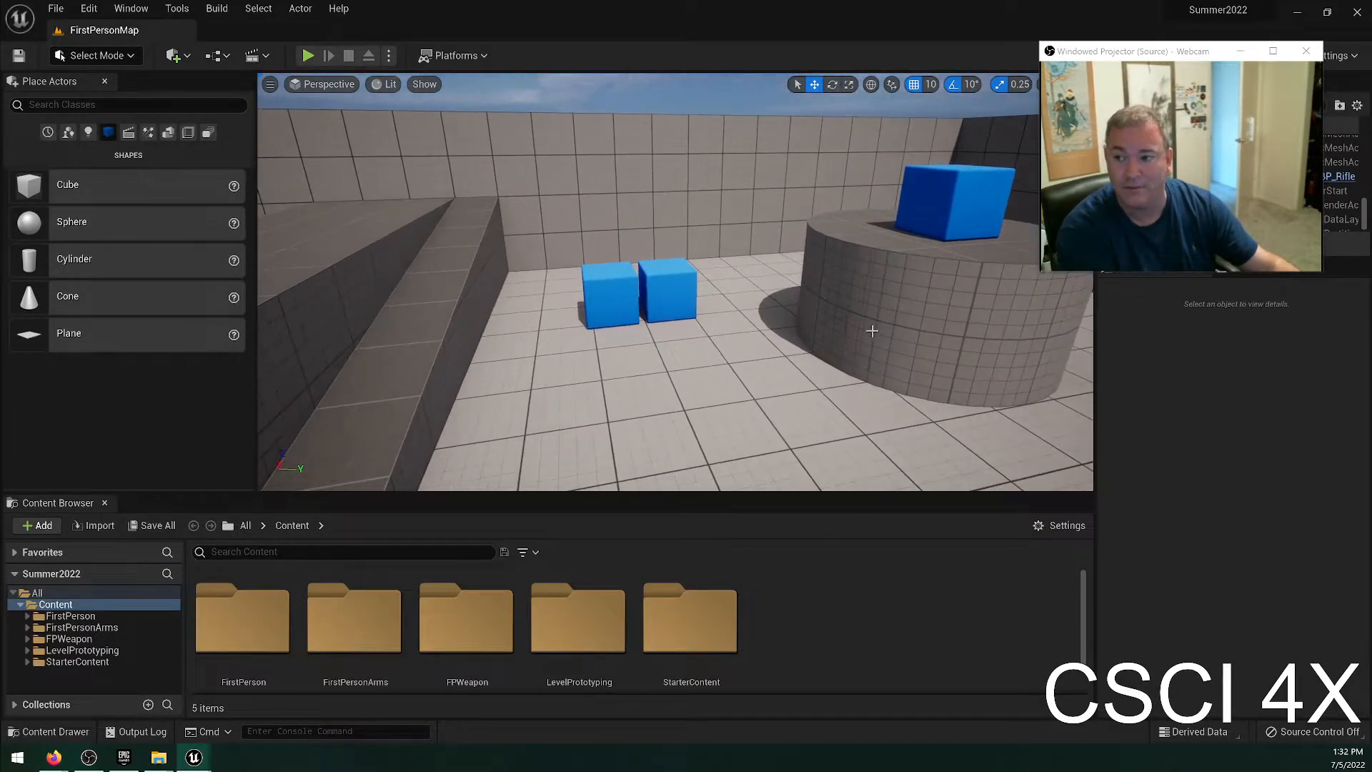
left_click(830, 85)
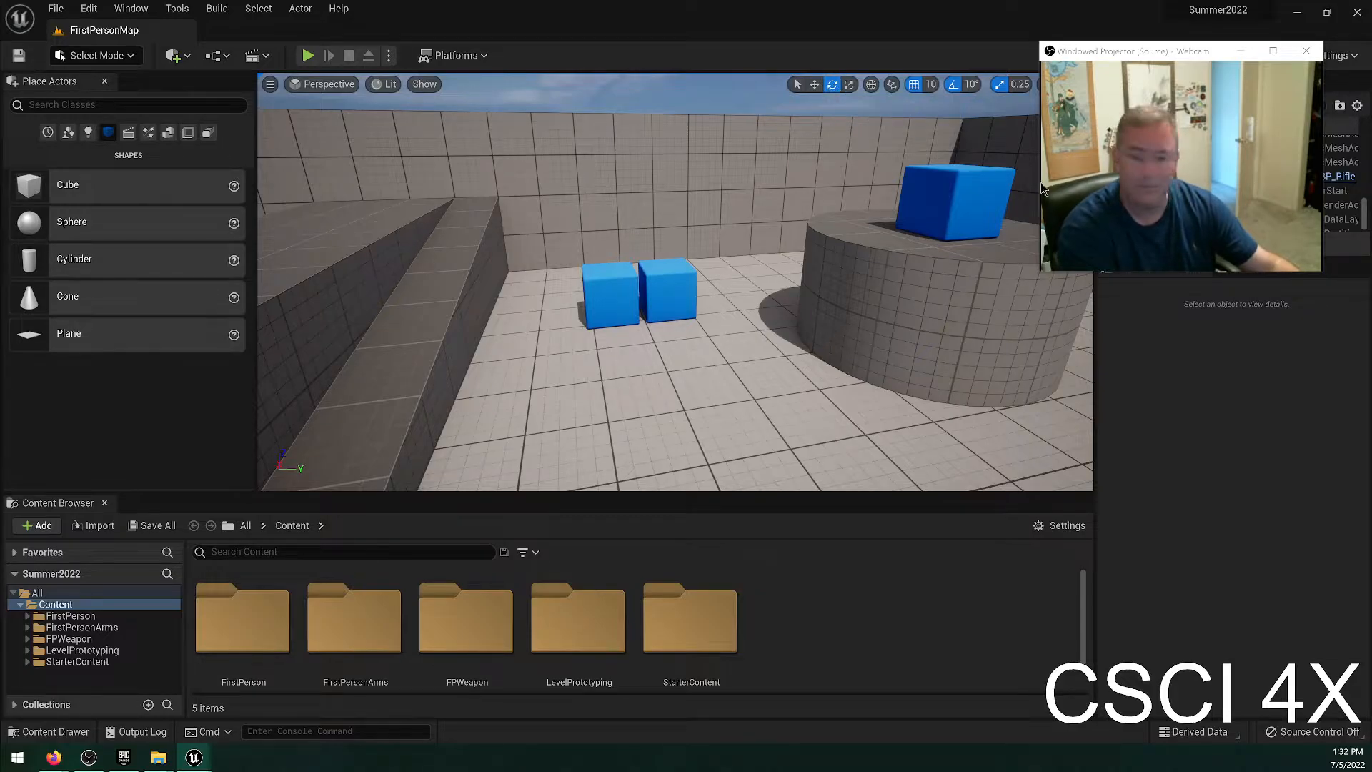
left_click(980, 176)
key("f")
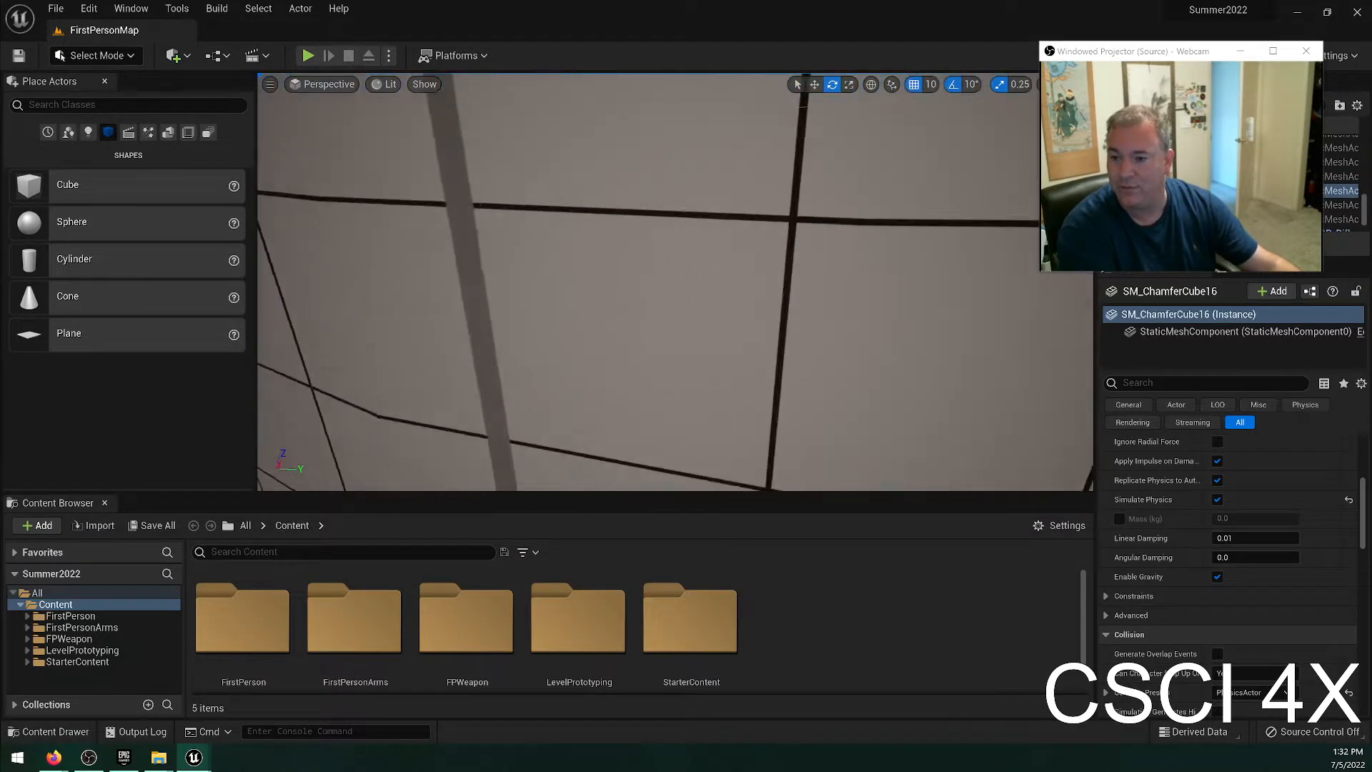
scroll(837, 260, "down", 5)
key("w")
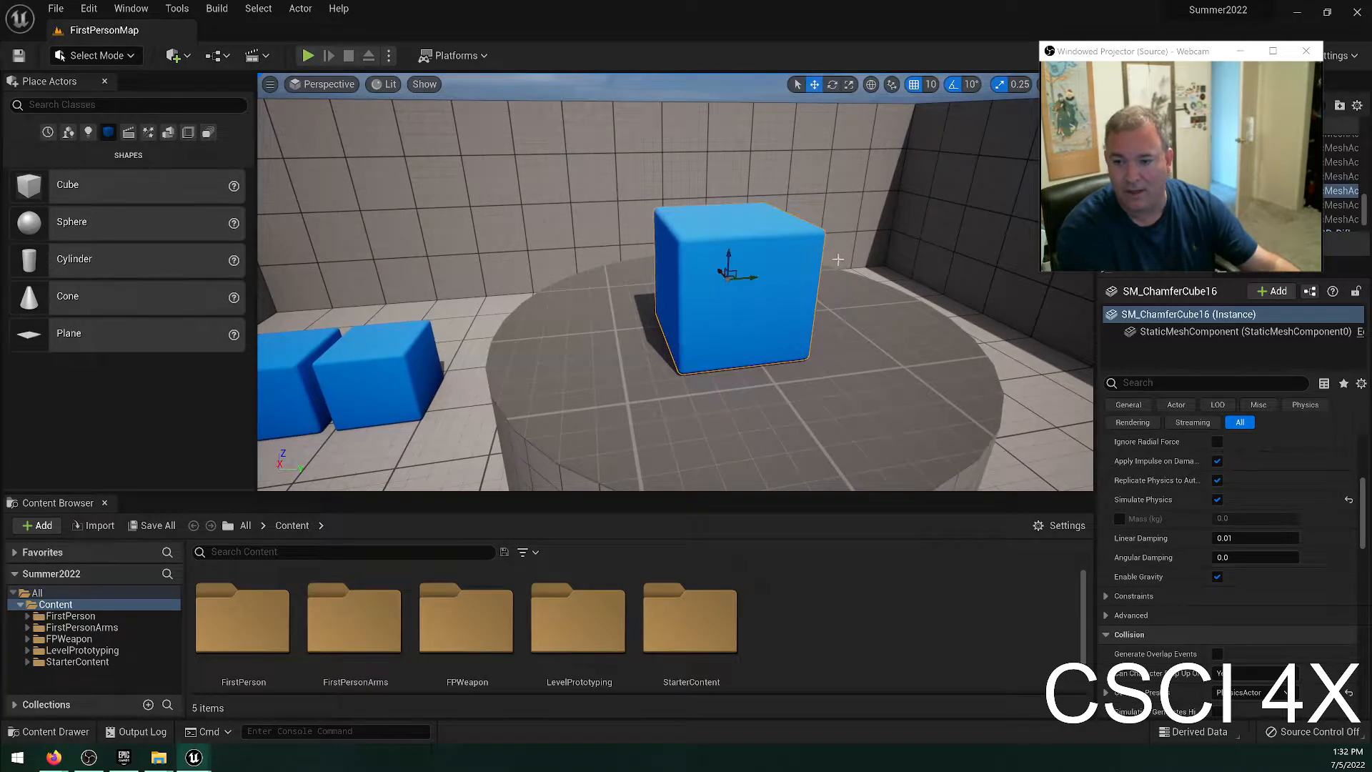
key("e")
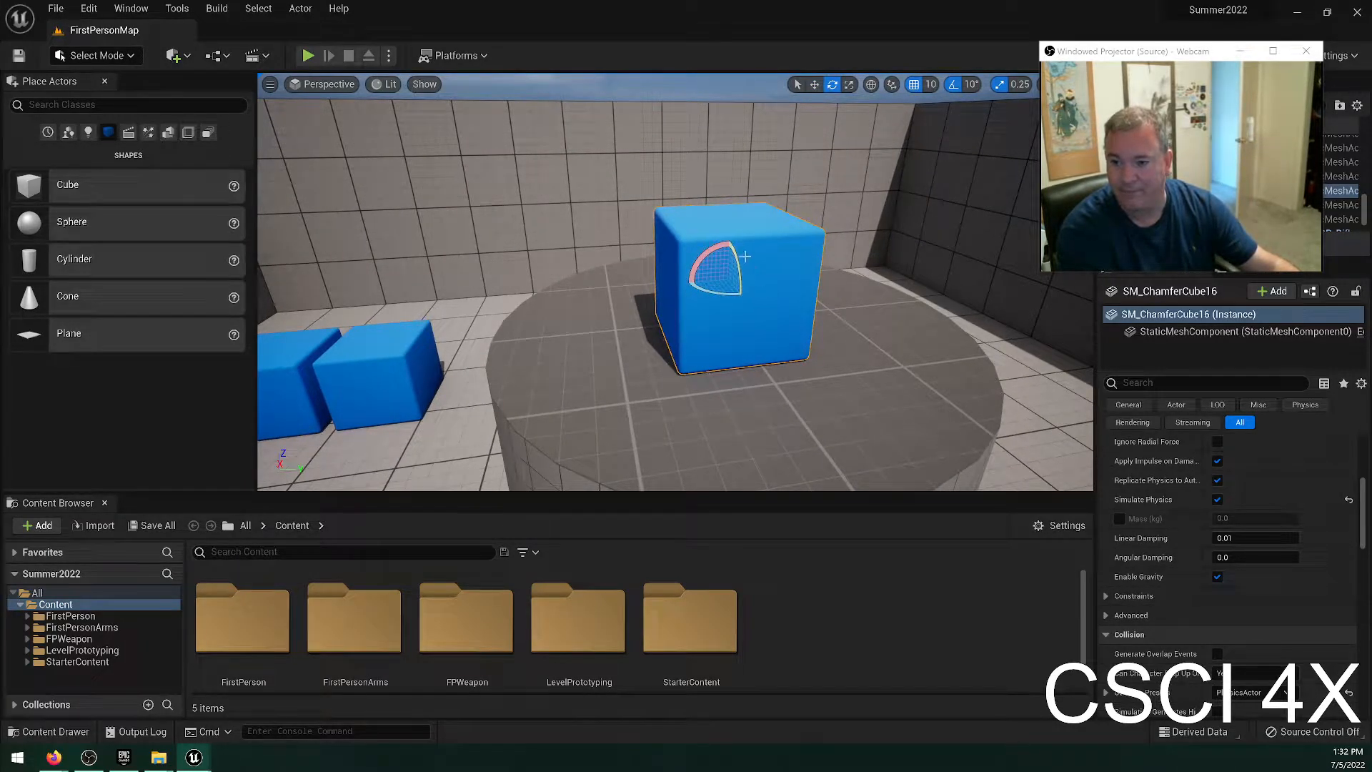
Rotate the platform cube about its vertical and horizontal axes, and undo the last two rotations.
left_click_drag(739, 292, 715, 315)
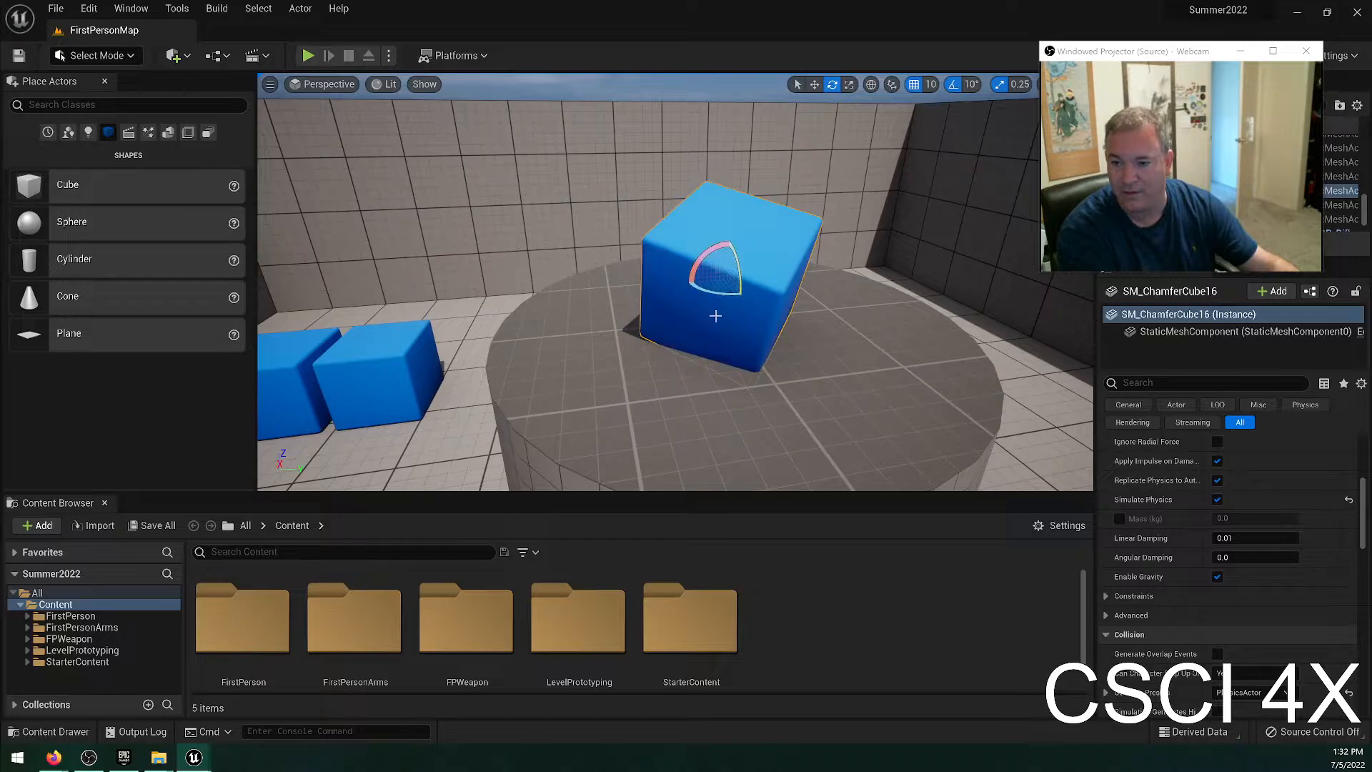
left_click_drag(703, 253, 821, 257)
mouse_move(738, 255)
left_mouse_down()
mouse_move(729, 275)
mouse_move(746, 314)
mouse_move(732, 272)
left_mouse_up()
key("ctrl+z")
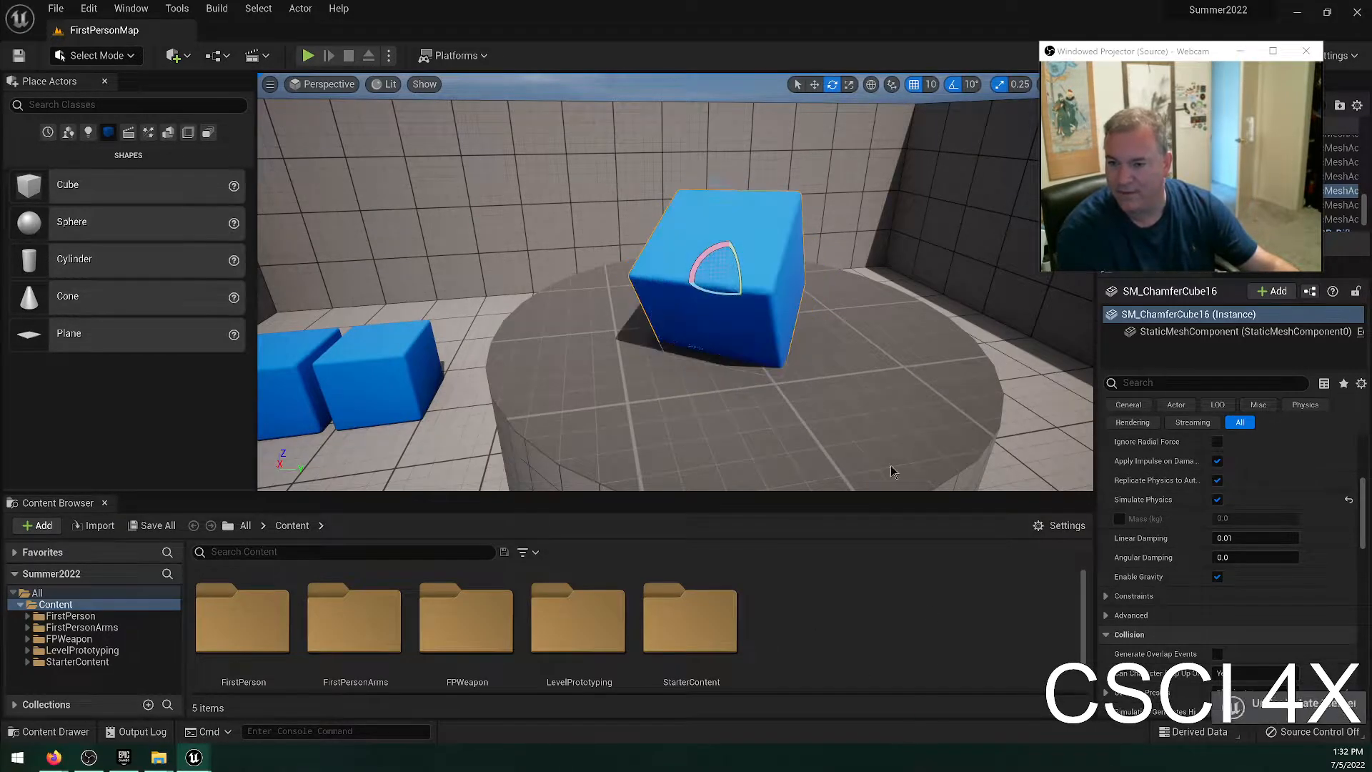
key("ctrl+z")
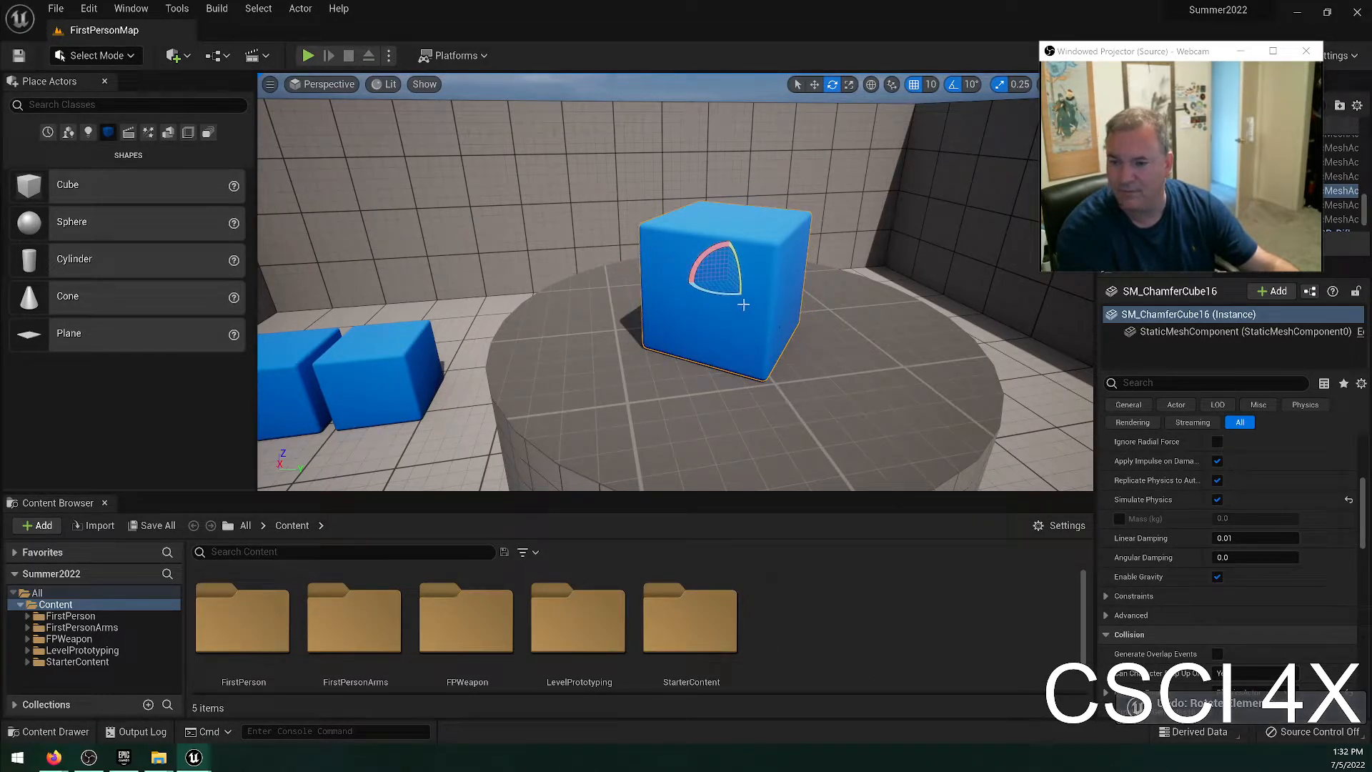
Try tilting the platform cube about several axes in turn, and undo the last three rotations.
left_click_drag(702, 291, 687, 258)
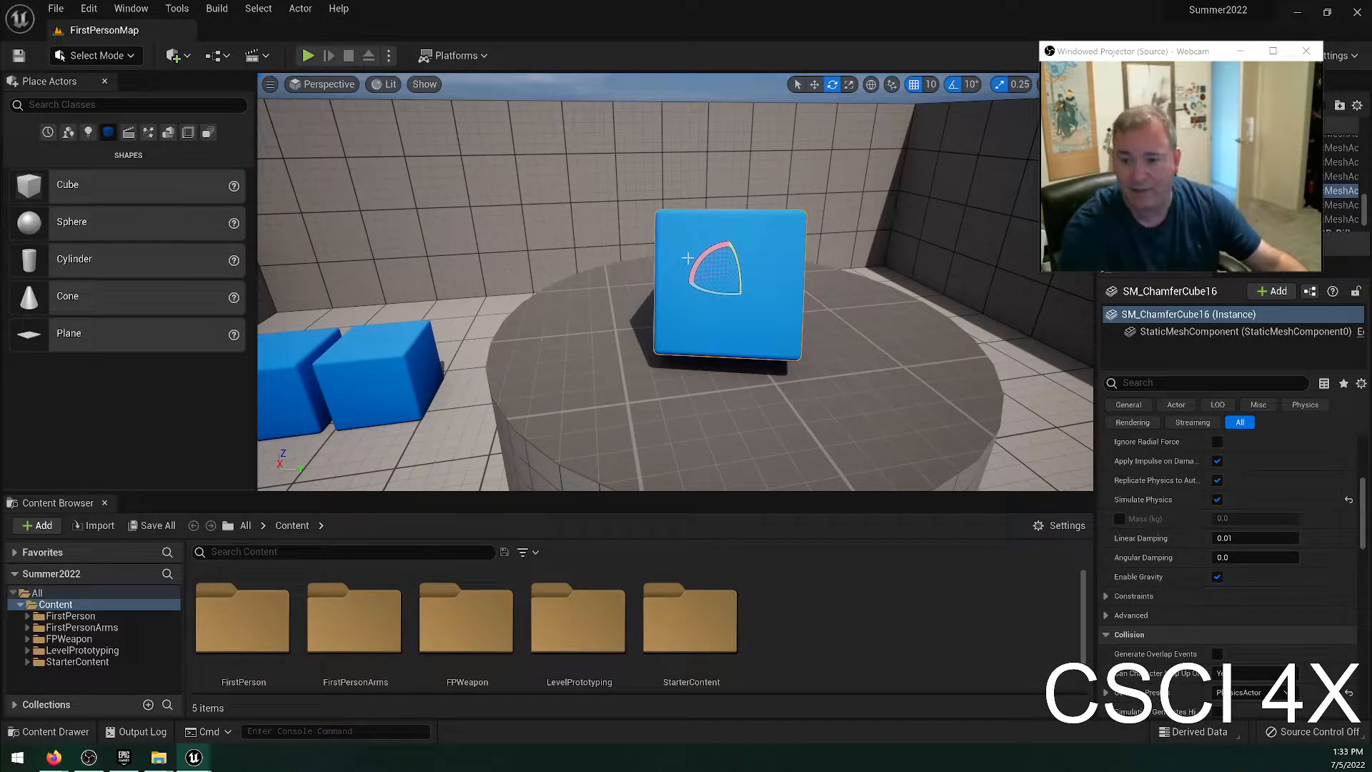
left_click_drag(723, 284, 708, 279)
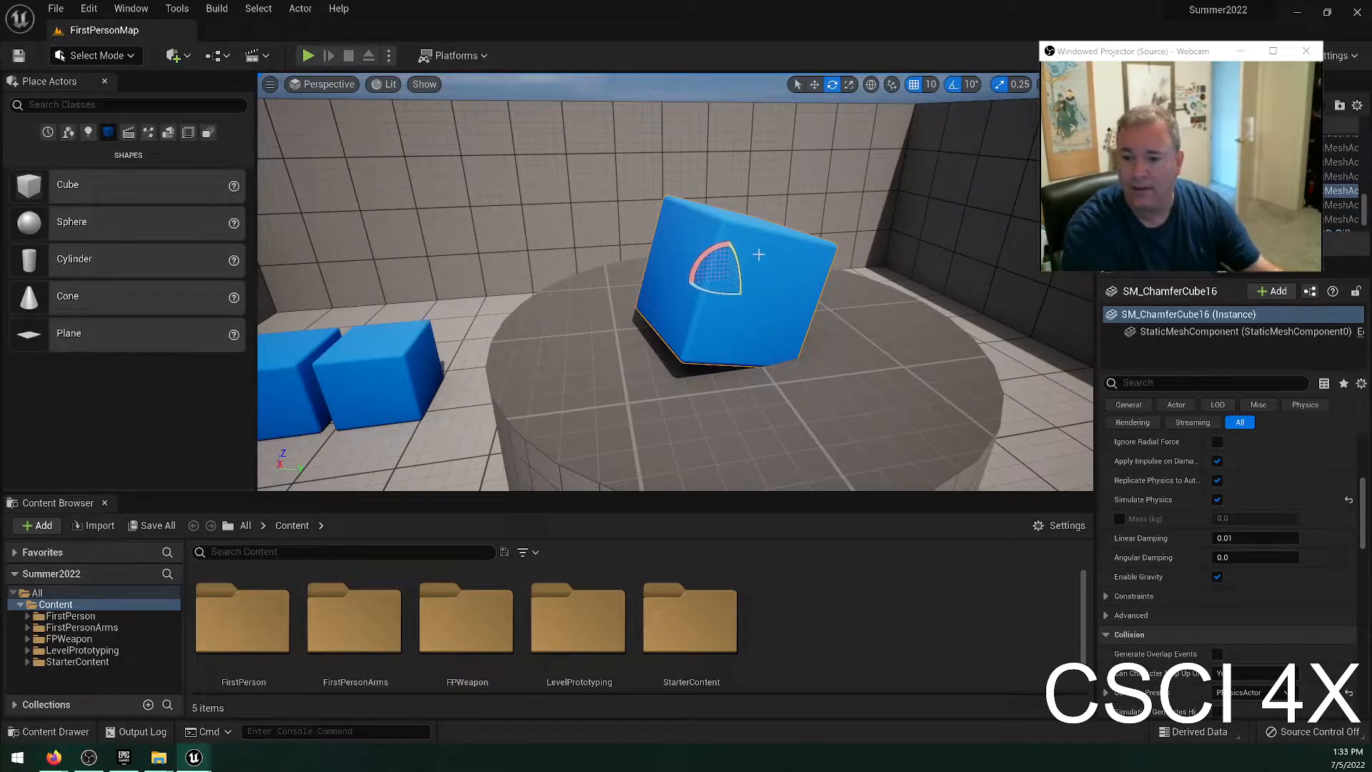
mouse_move(739, 259)
left_mouse_down()
mouse_move(726, 262)
mouse_move(733, 250)
left_mouse_up()
key("ctrl+z")
key("ctrl+z")
key("ctrl+z")
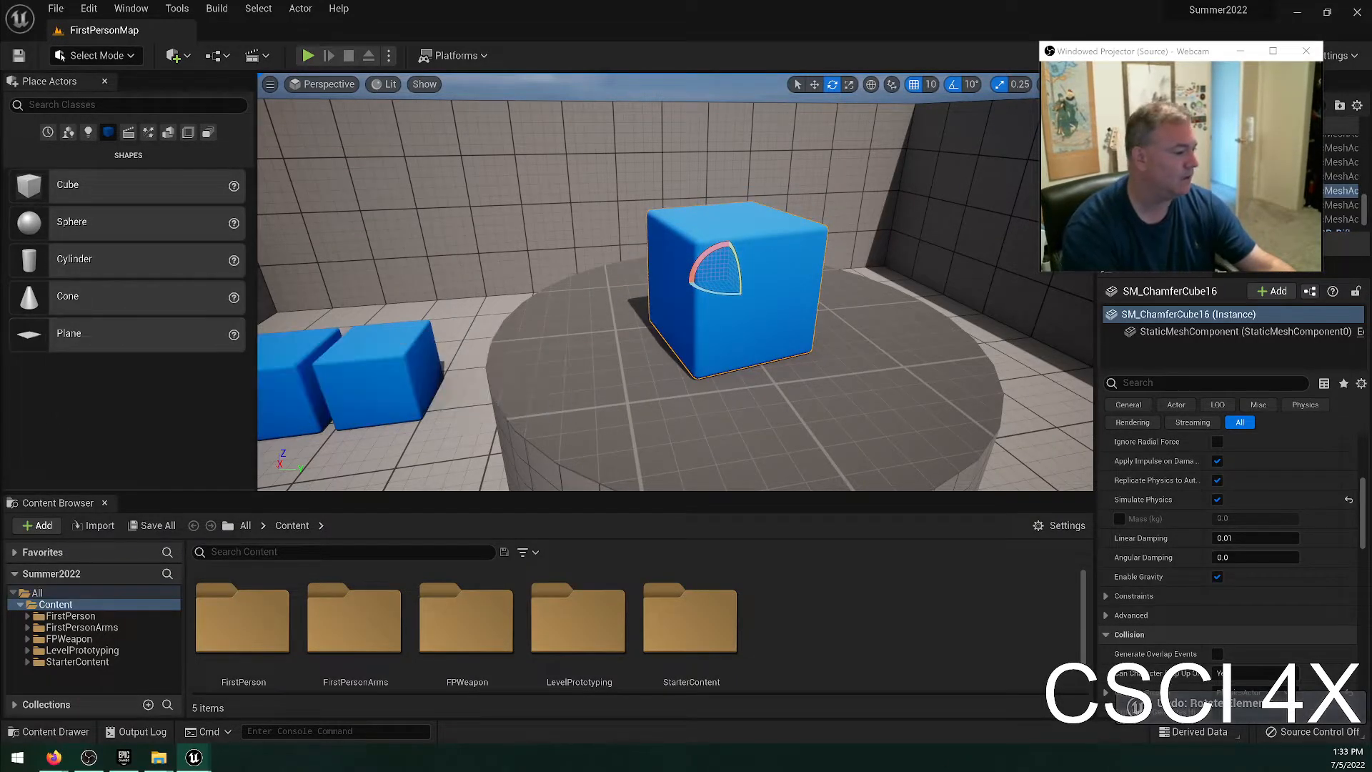
Switch to the Move tool and slide the blue cube across the round platform to its far edge near the wall.
right_click_drag(610, 434, 831, 220)
left_click(816, 87)
key("e")
key("w")
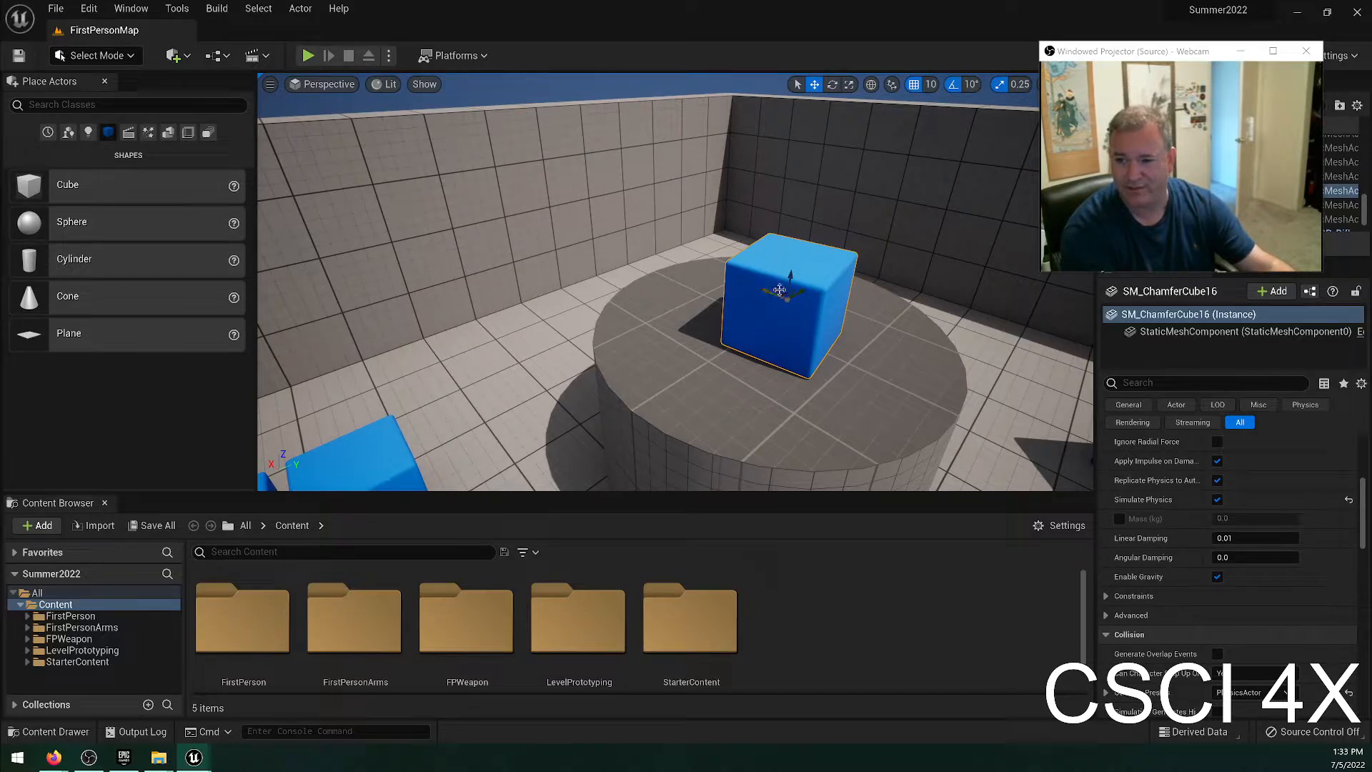
left_click_drag(772, 293, 729, 293)
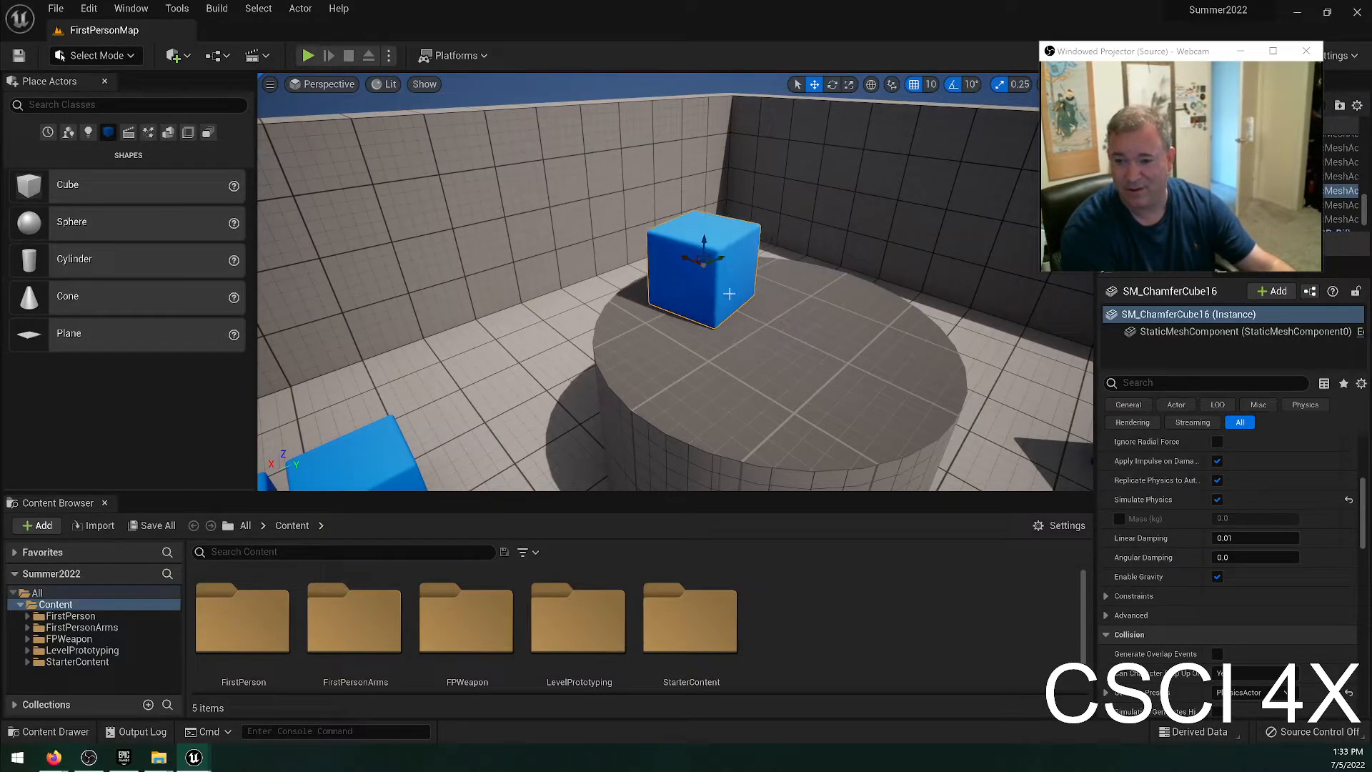
Undo the cube's last move, and slide it across the top of the round platform along two horizontal axes at once.
key("ctrl+z")
right_click_drag(680, 312, 764, 357)
key("w")
key("e")
key("w")
right_click_drag(614, 303, 818, 353)
key("s")
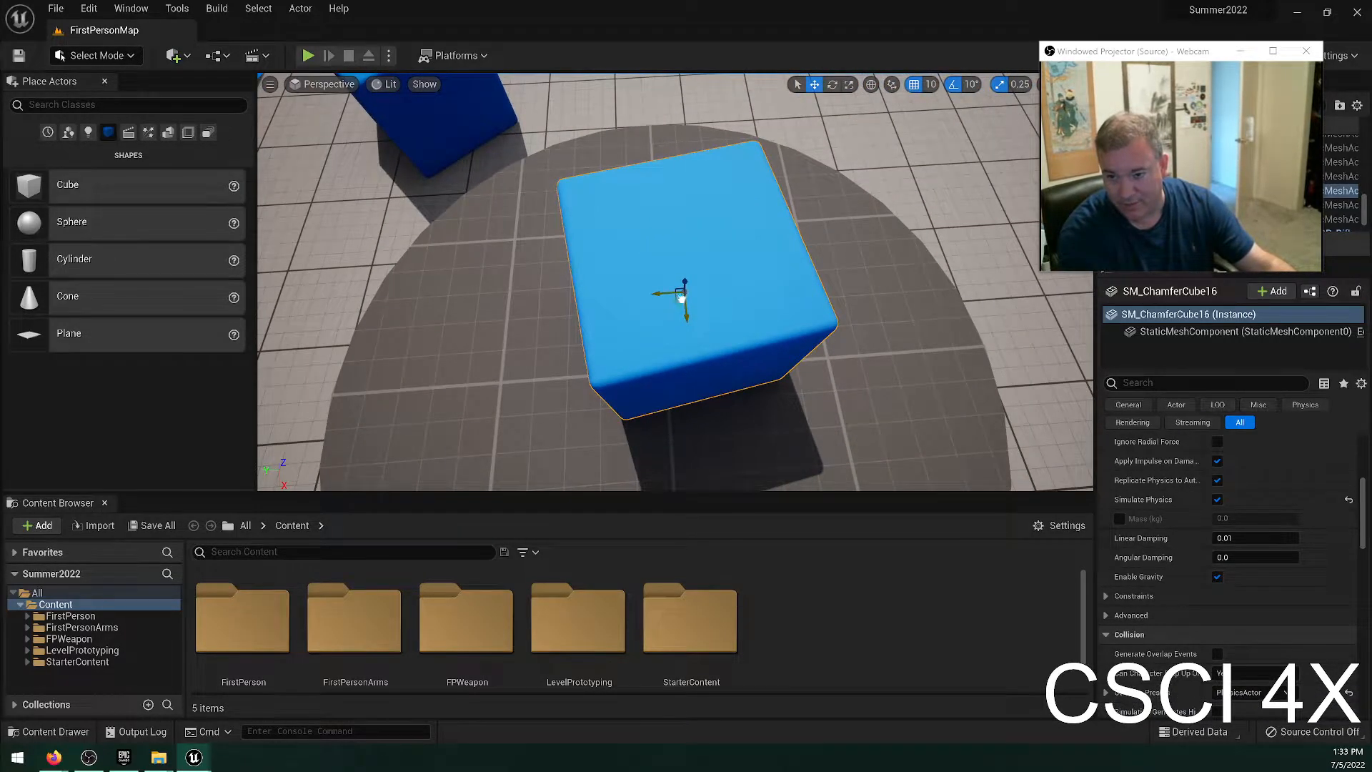
left_click_drag(682, 299, 715, 307)
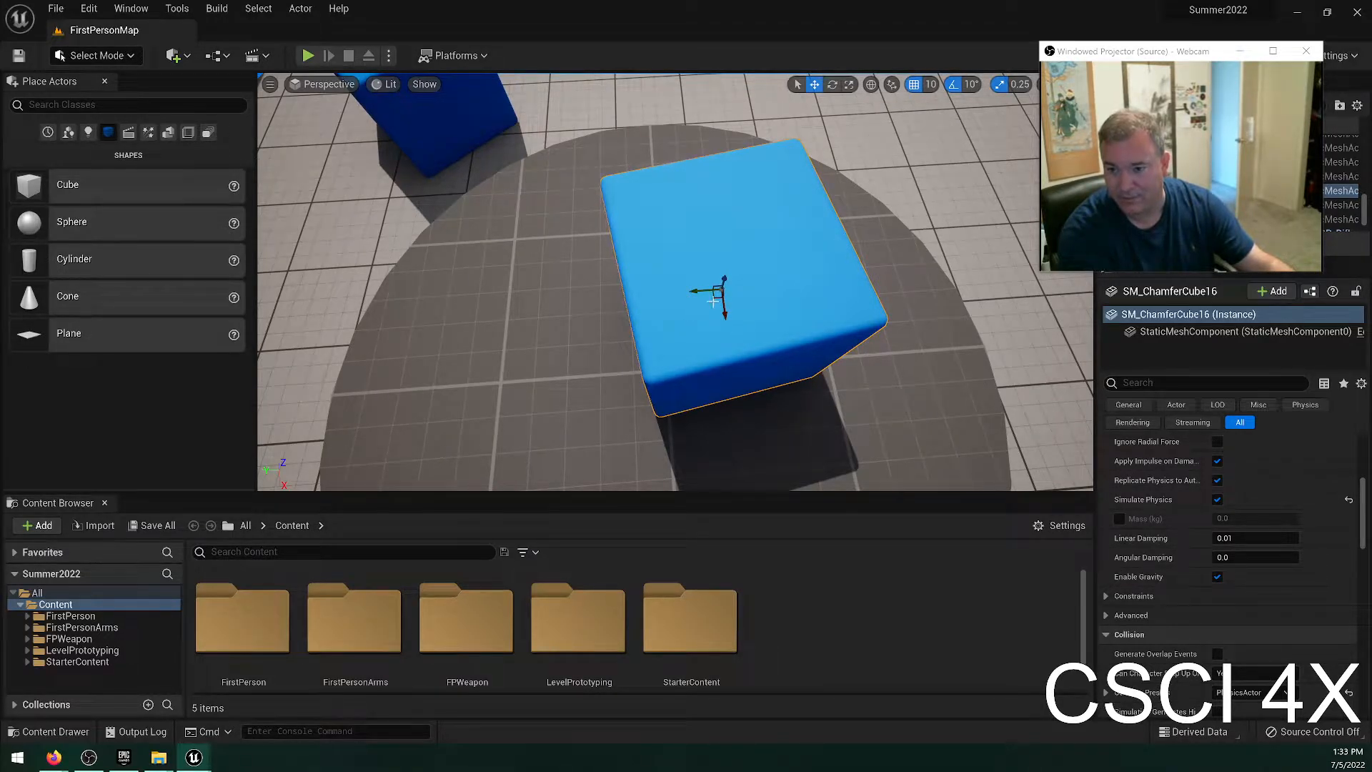
left_click_drag(713, 298, 643, 326)
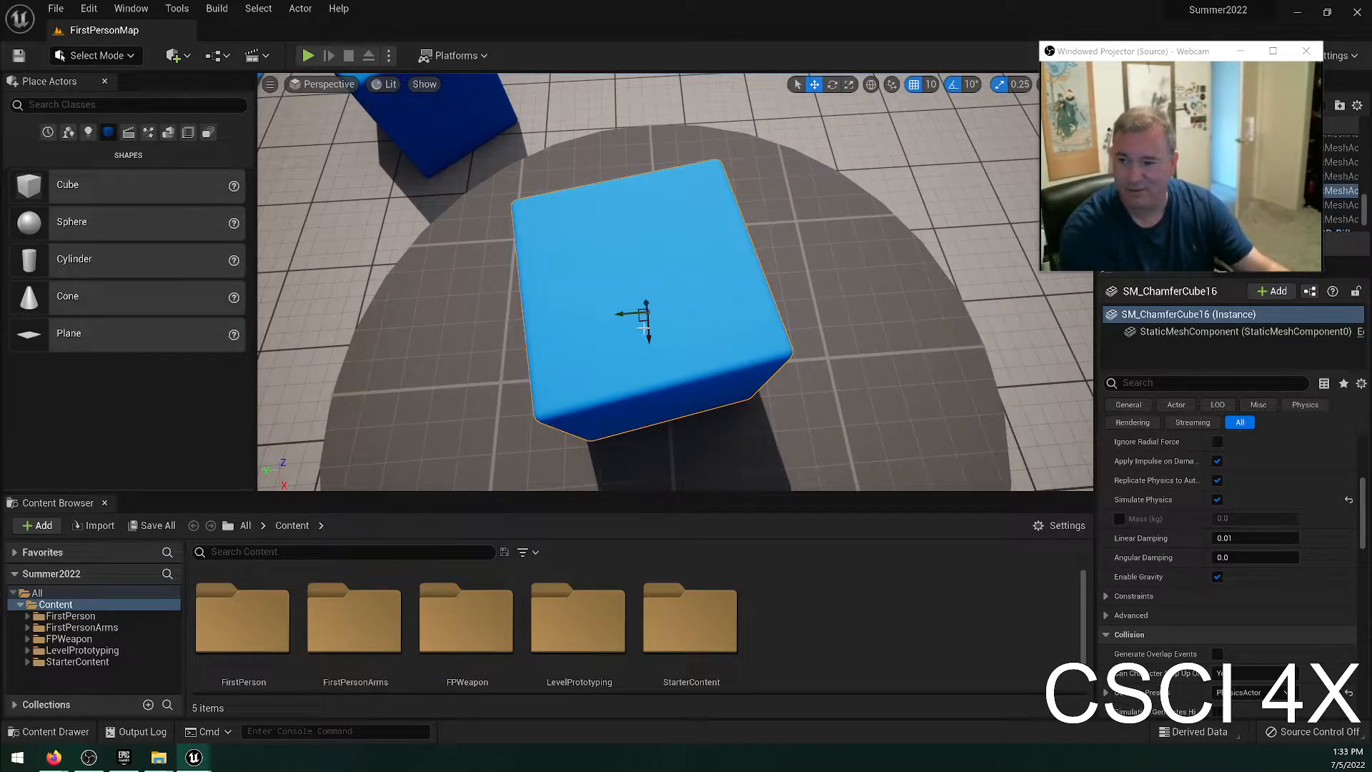
Try moving the blue cube from the round platform to the long rounded platform twice, and undo each move.
right_click_drag(836, 260, 921, 236)
key("s")
right_click_drag(743, 327, 766, 312)
key("a")
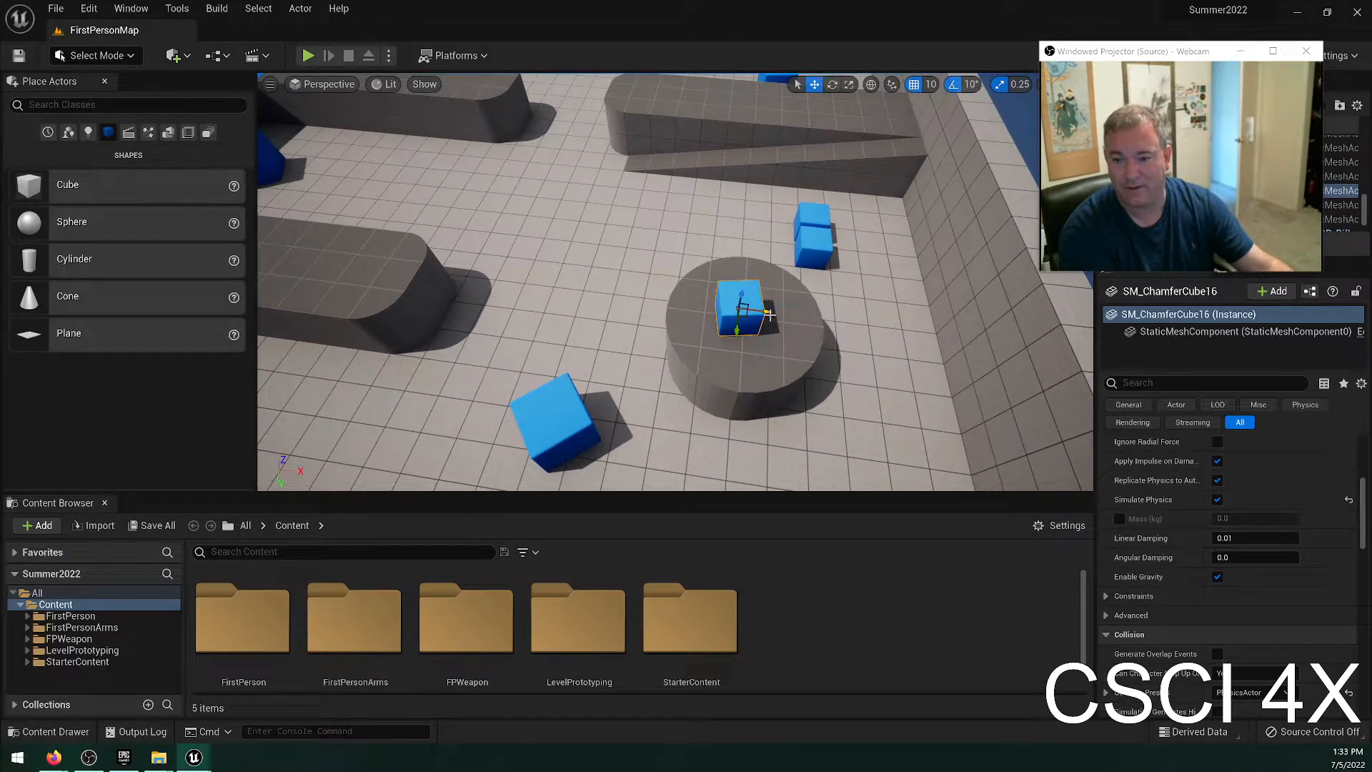
left_click_drag(743, 314, 292, 302)
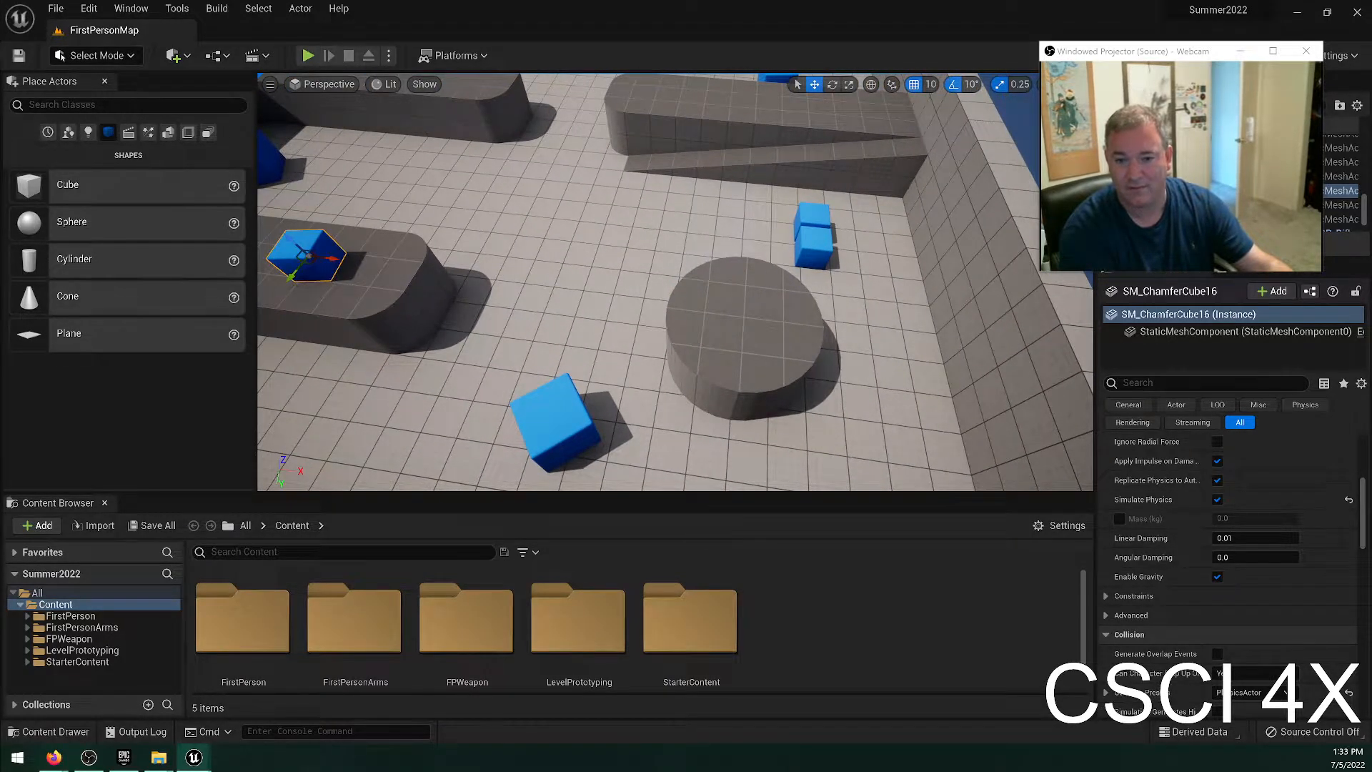
key("a")
right_click_drag(388, 308, 279, 389)
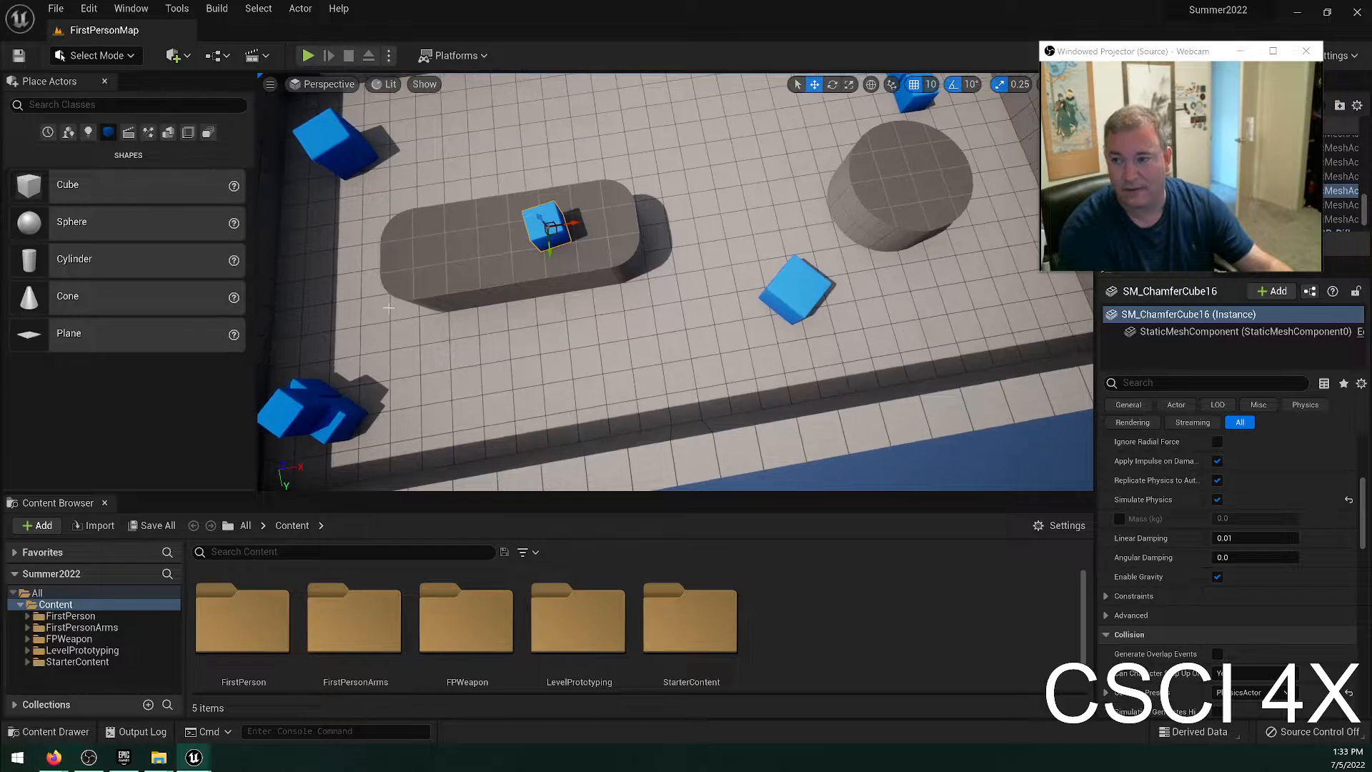
key("ctrl+z")
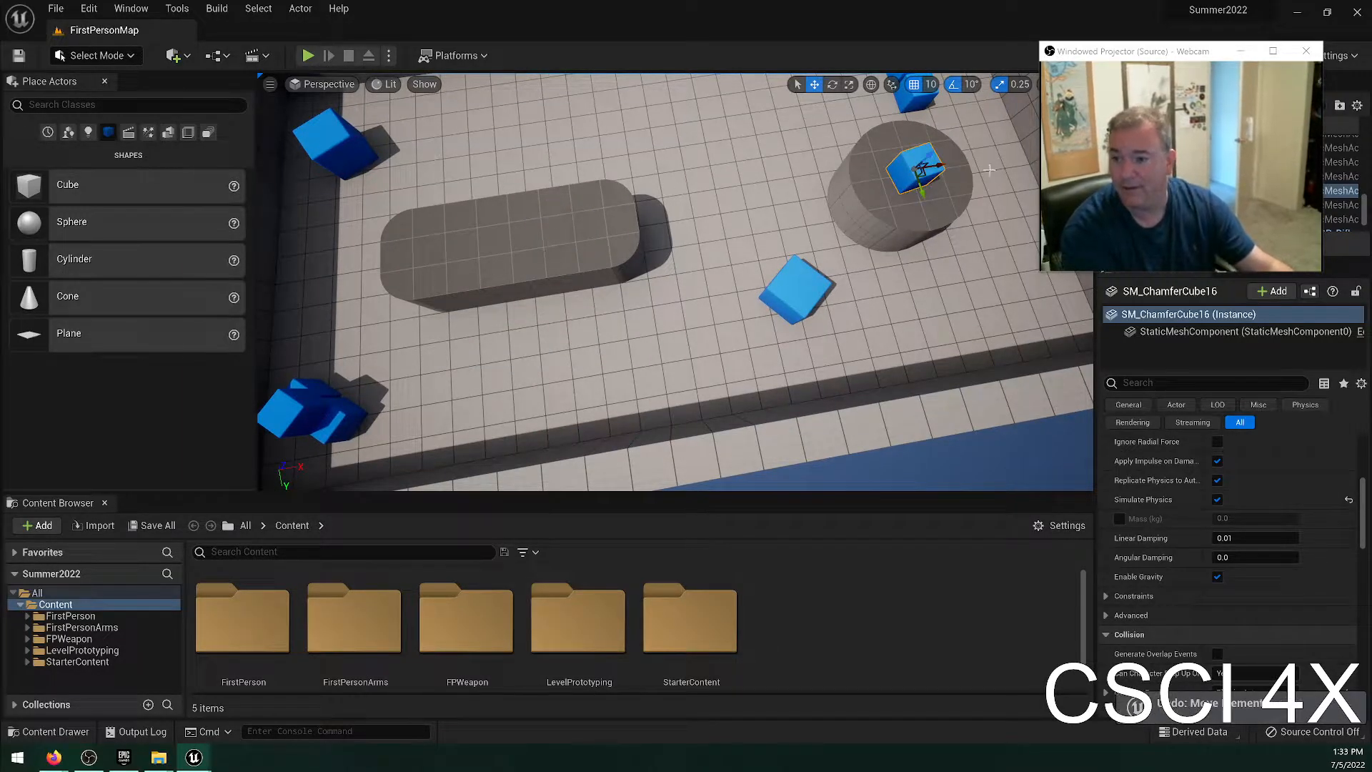
left_click_drag(920, 172, 553, 236)
key("ctrl+z")
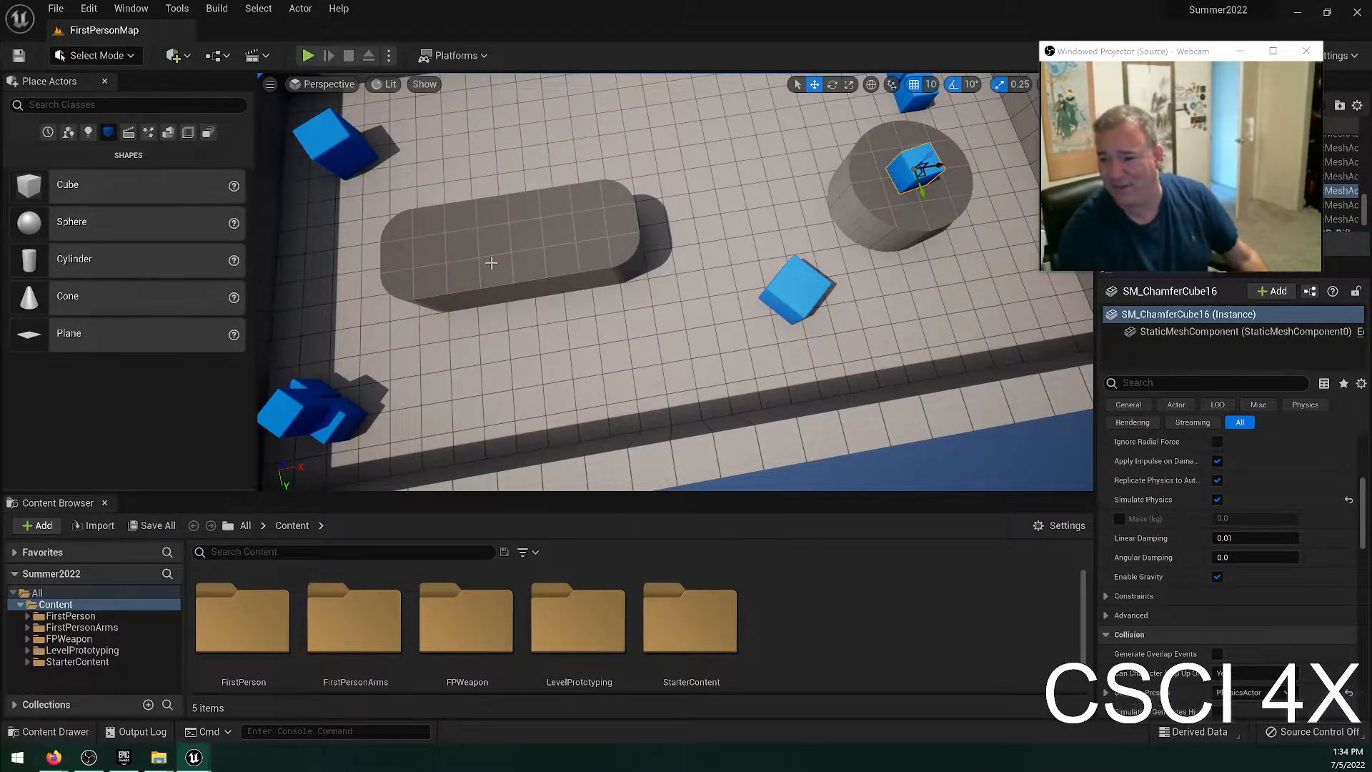
left_click(1166, 293)
scroll(1268, 455, "up", 10)
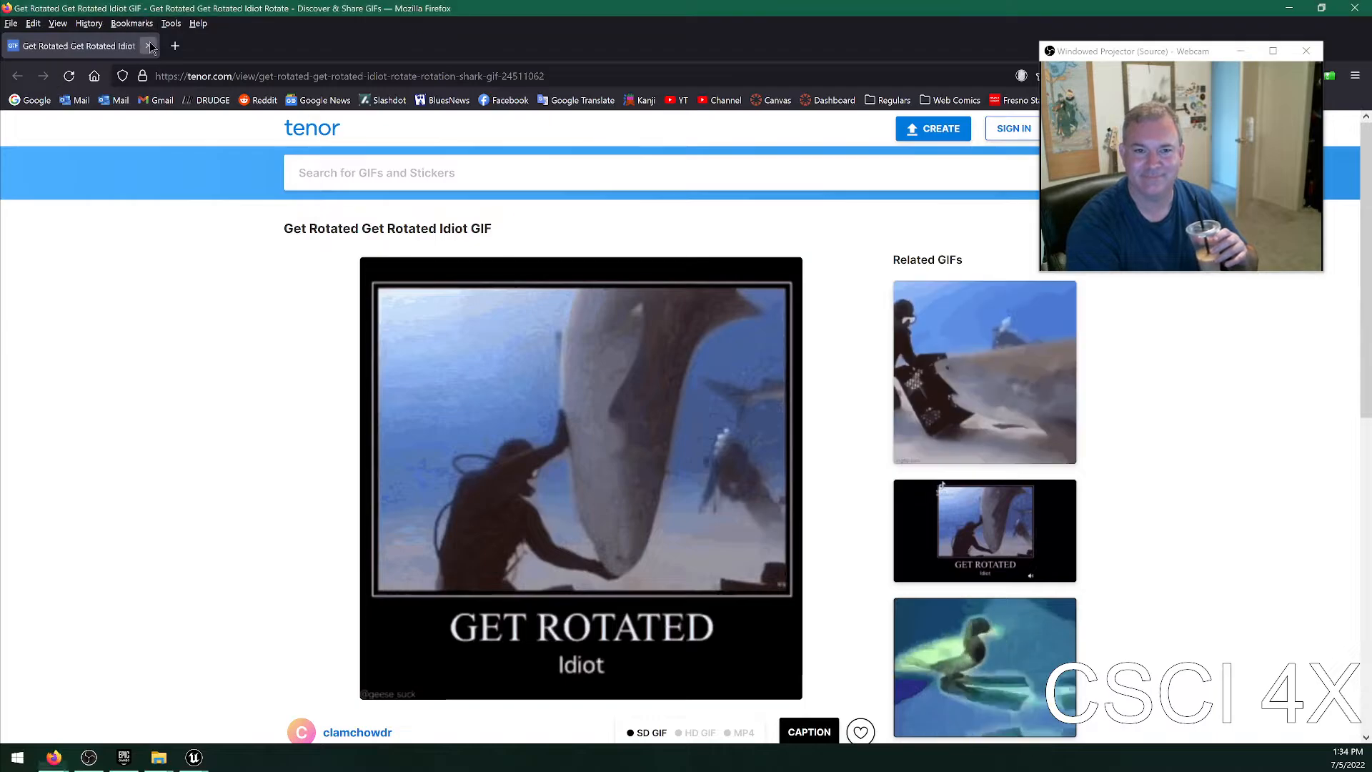
key("alt+Tab")
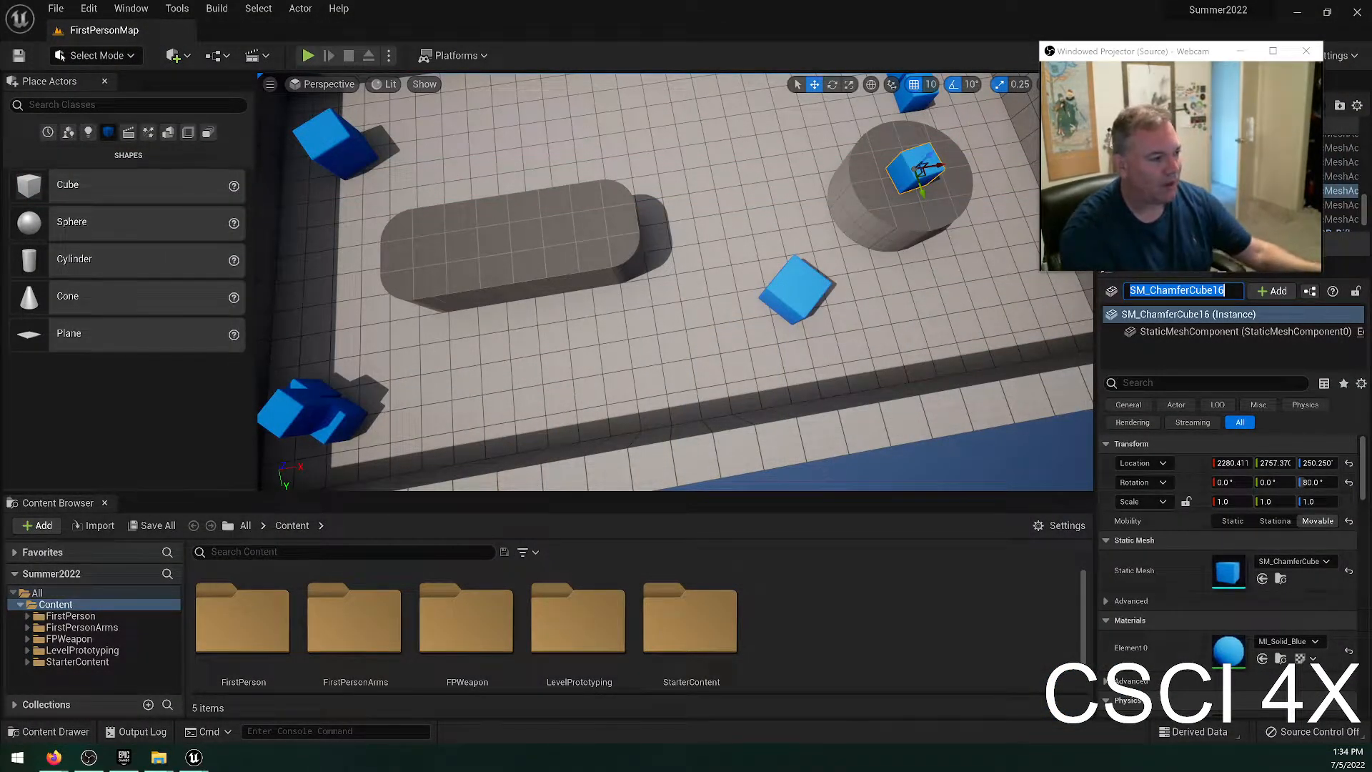
left_click(712, 342)
Raise the blue cube above the round platform to a Z location of 310.25, and snap it down to the surface.
right_click_drag(851, 294, 751, 263)
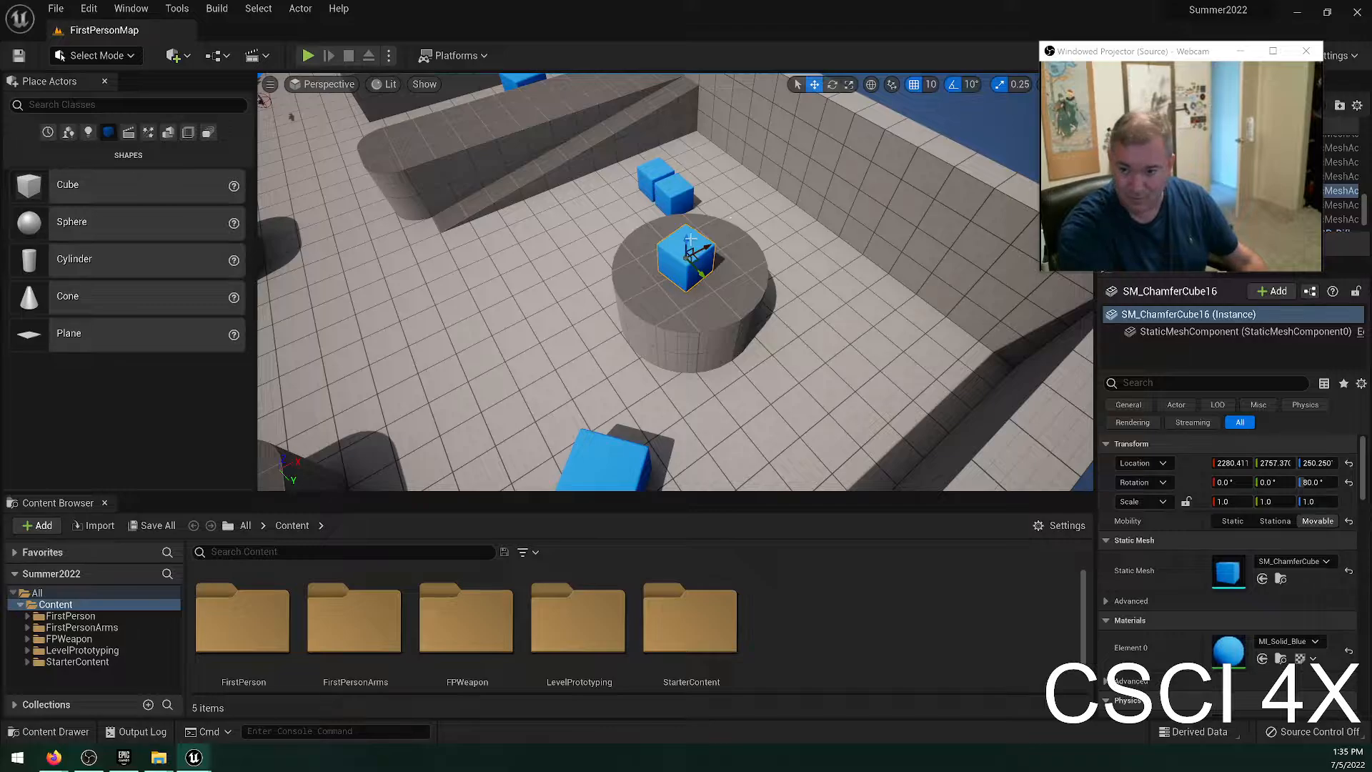
left_click_drag(686, 241, 686, 222)
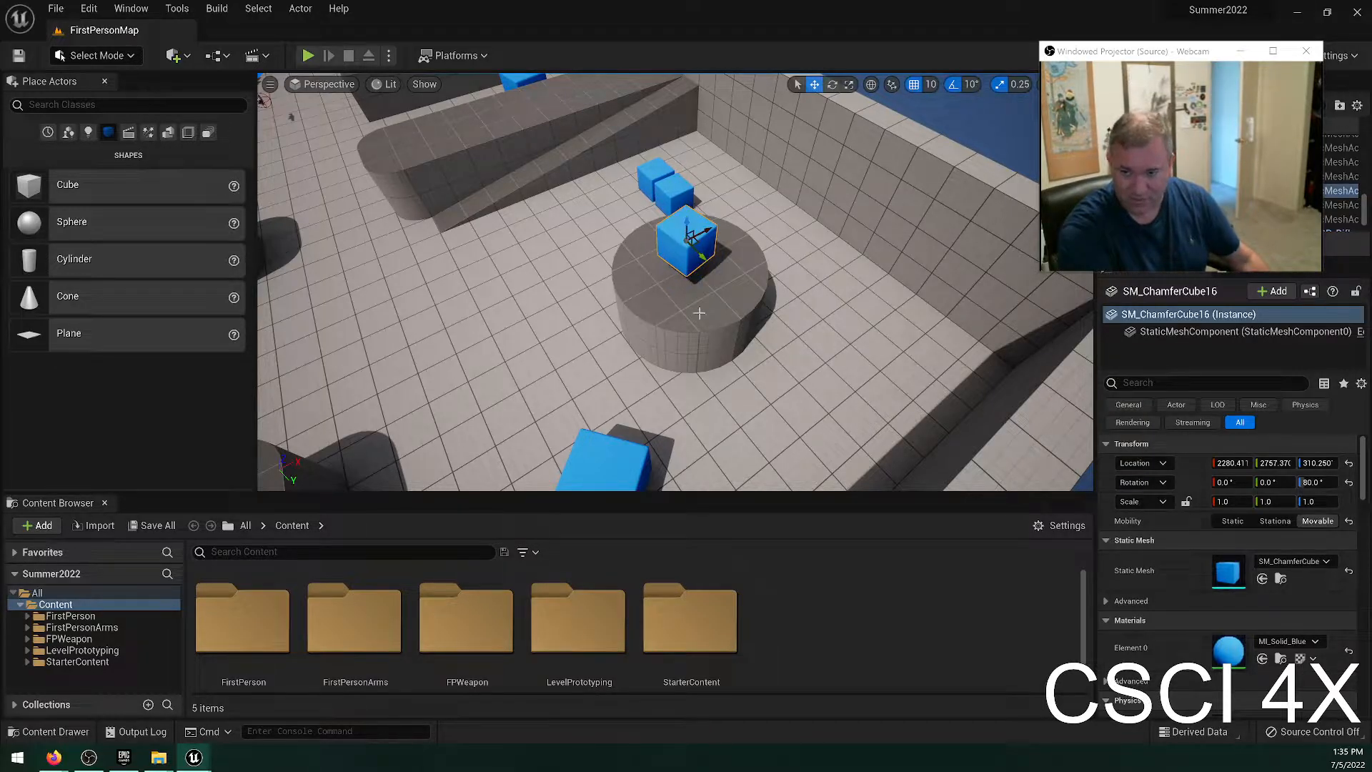
key("w")
right_click_drag(675, 281, 772, 178)
key("ctrl+z")
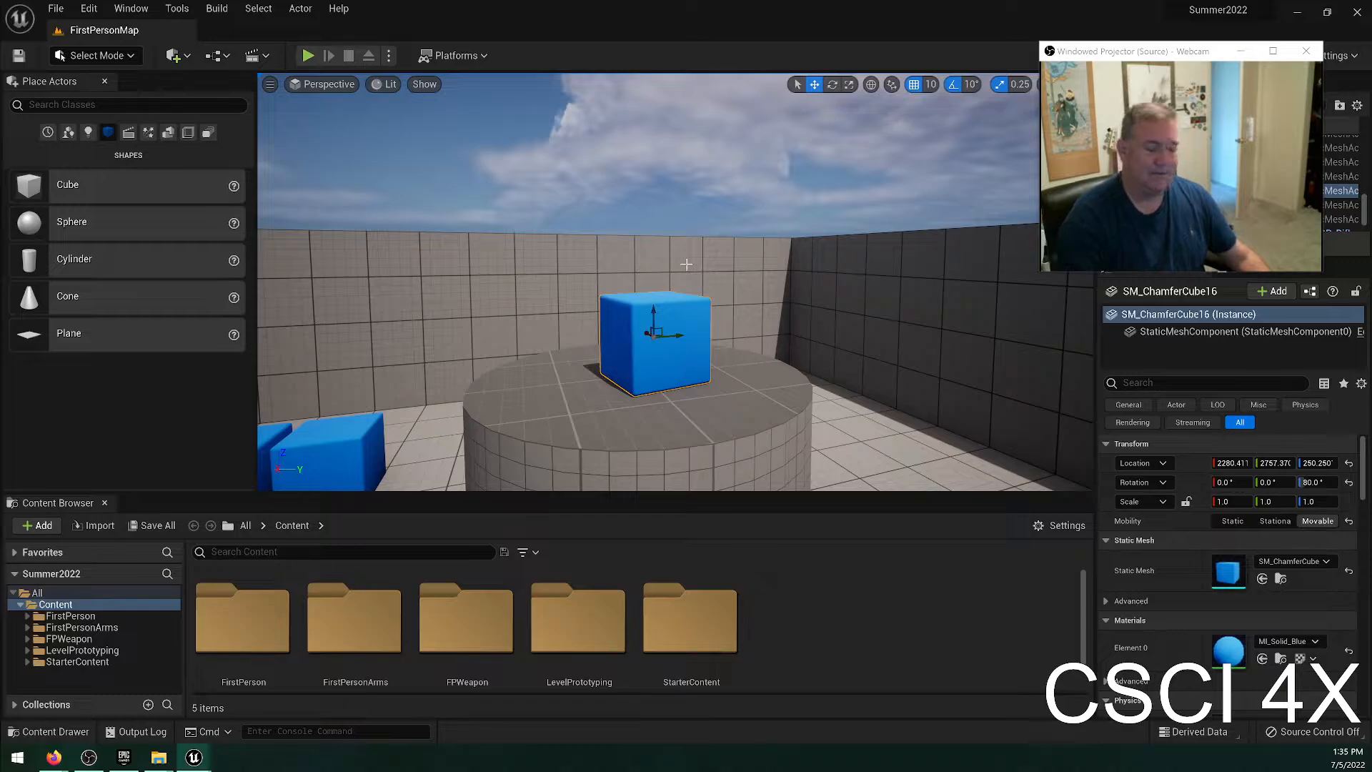
Search the Editor Preferences for "end" and look through the matching keyboard shortcuts.
left_click(89, 9)
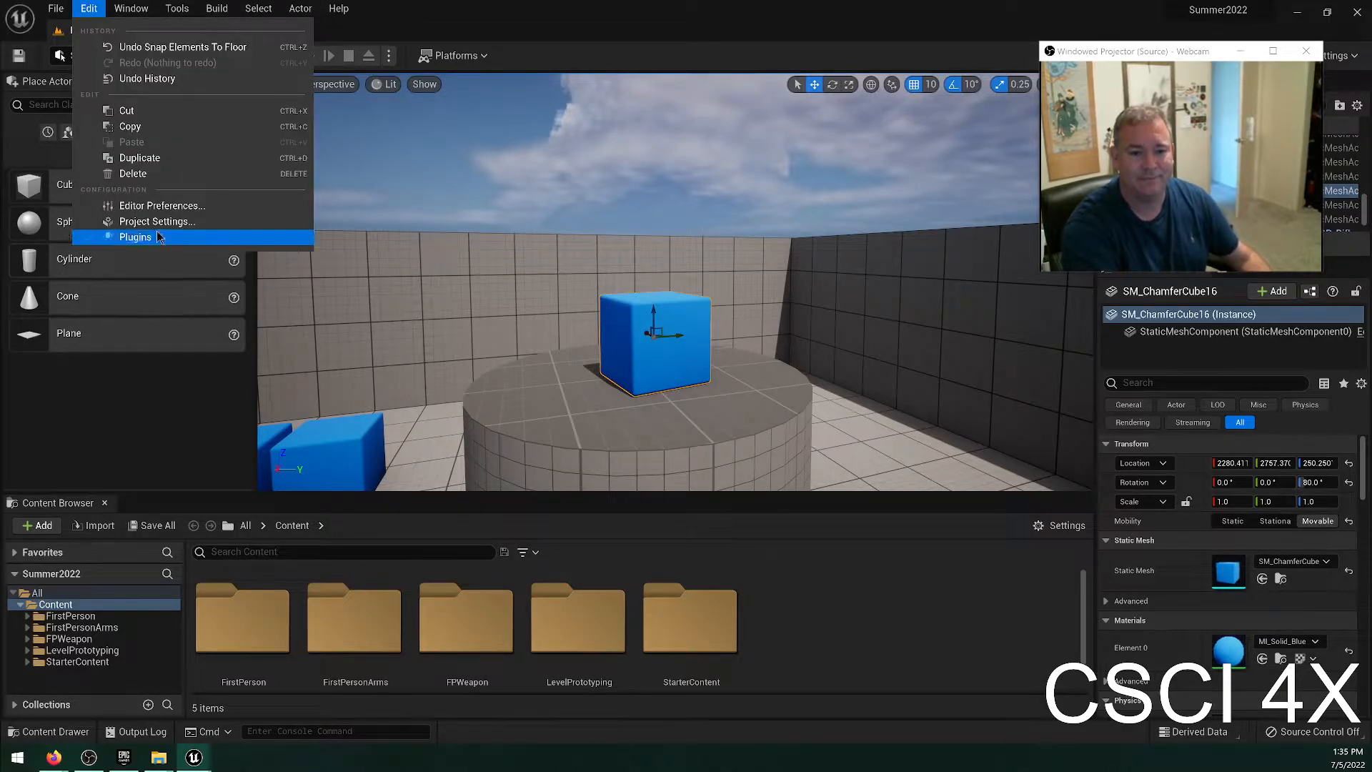
left_click(162, 206)
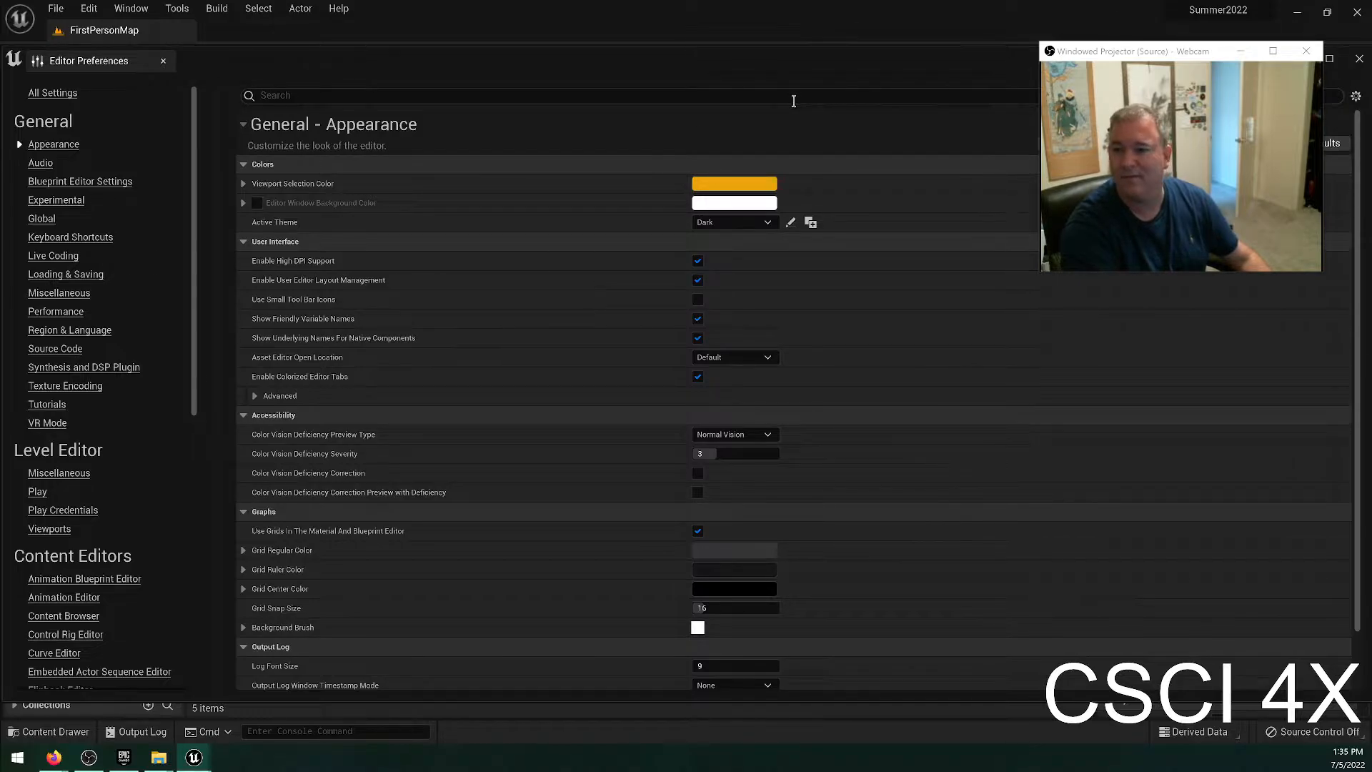
left_click(785, 93)
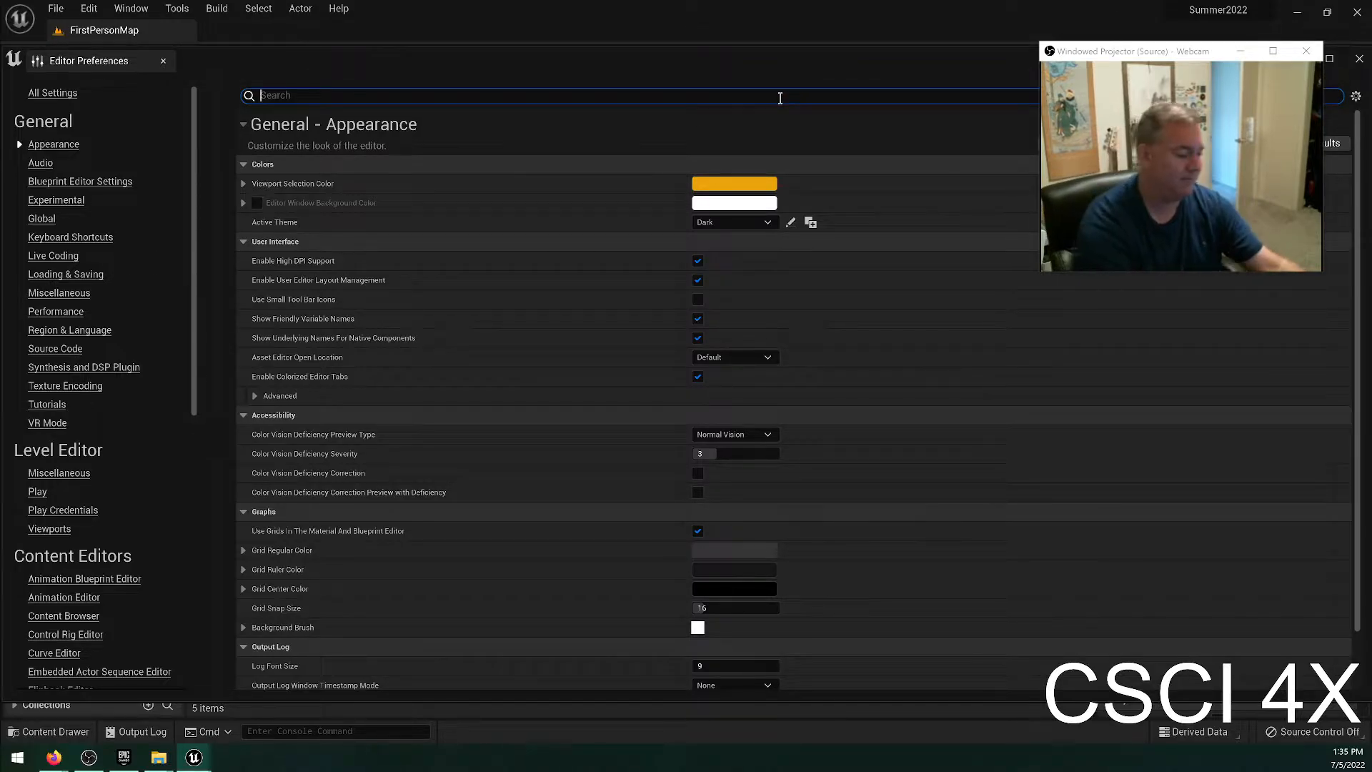
type("end")
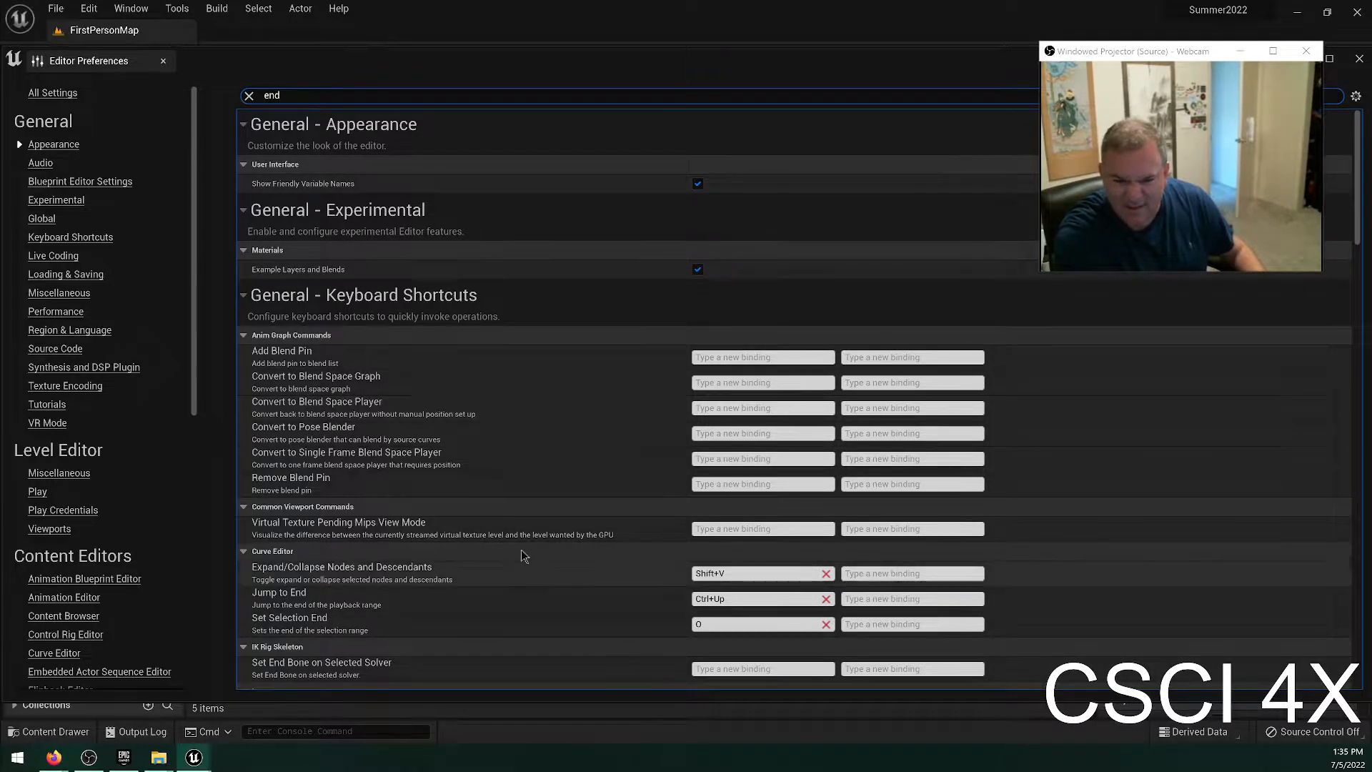
scroll(543, 564, "down", 5)
scroll(582, 512, "down", 7)
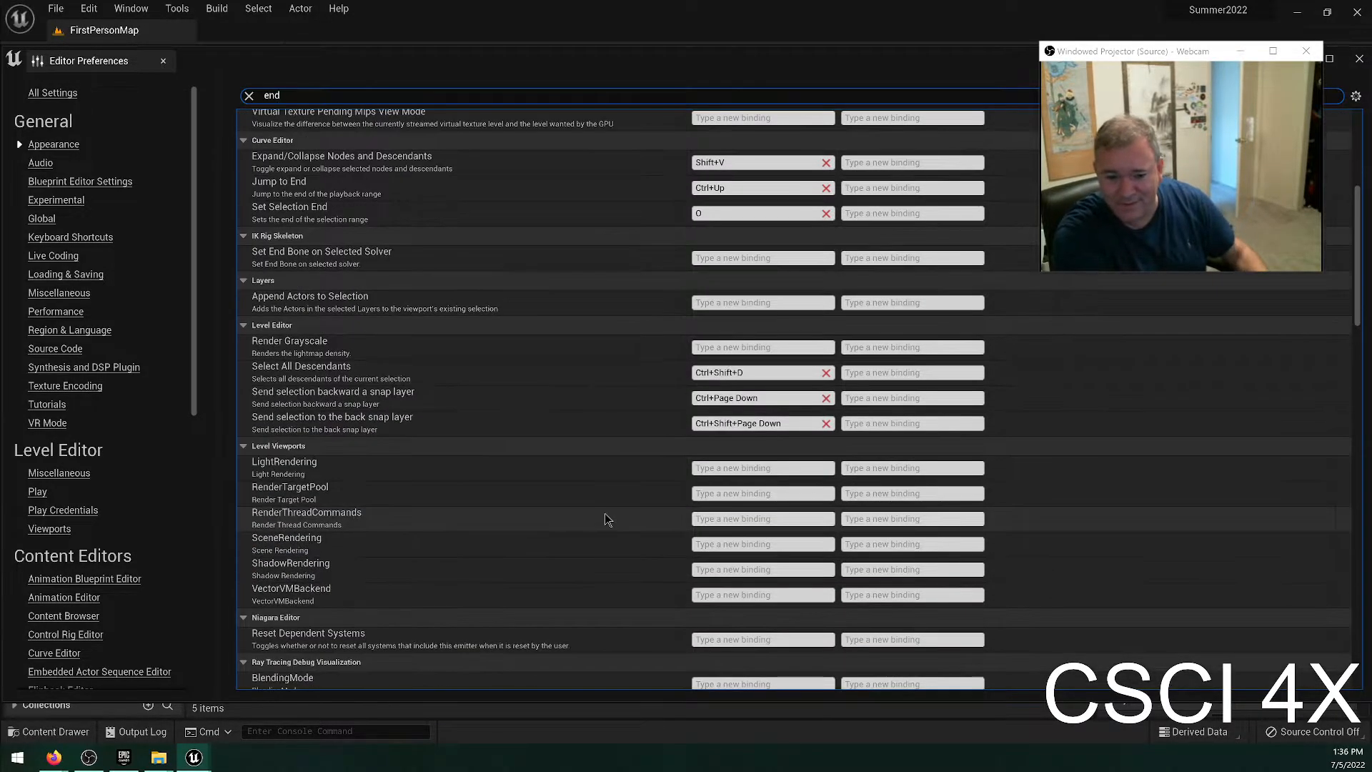
scroll(512, 527, "down", 11)
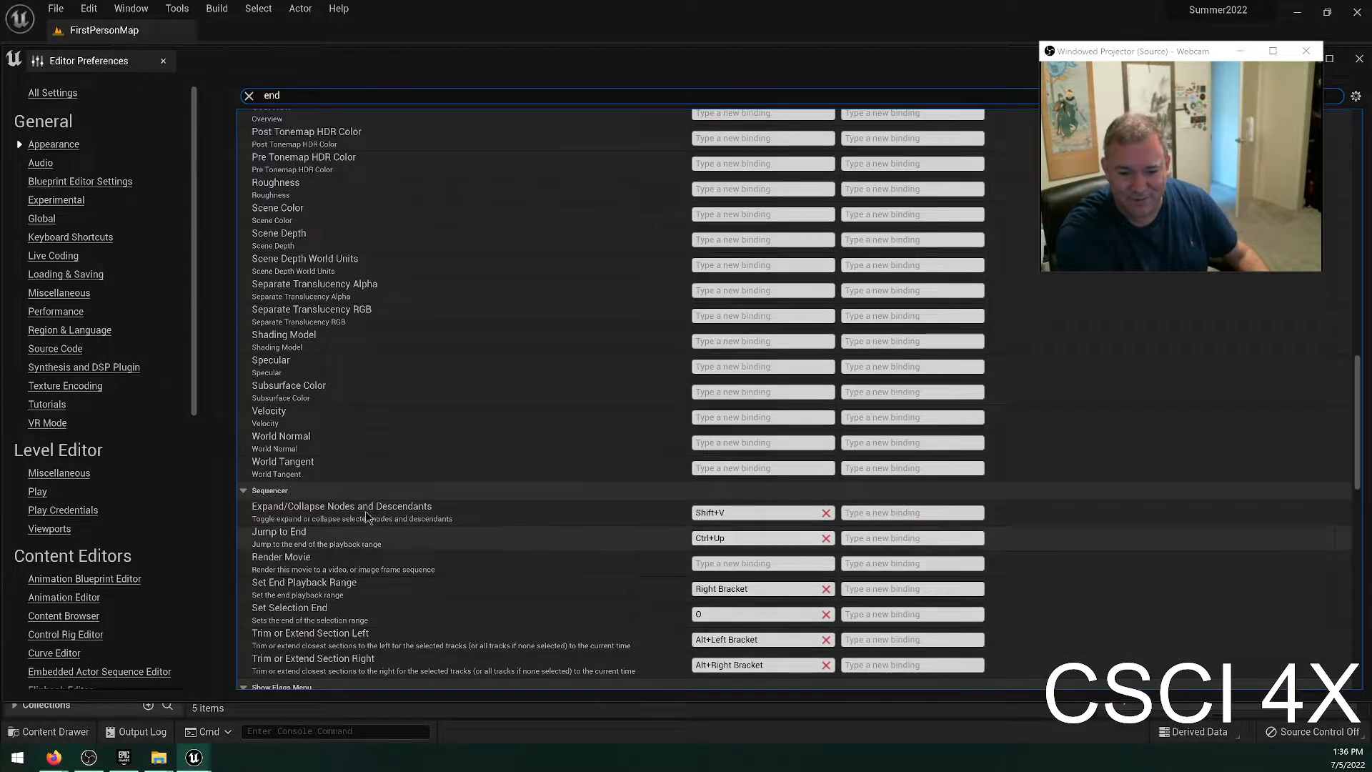
scroll(529, 493, "down", 6)
scroll(544, 479, "down", 2)
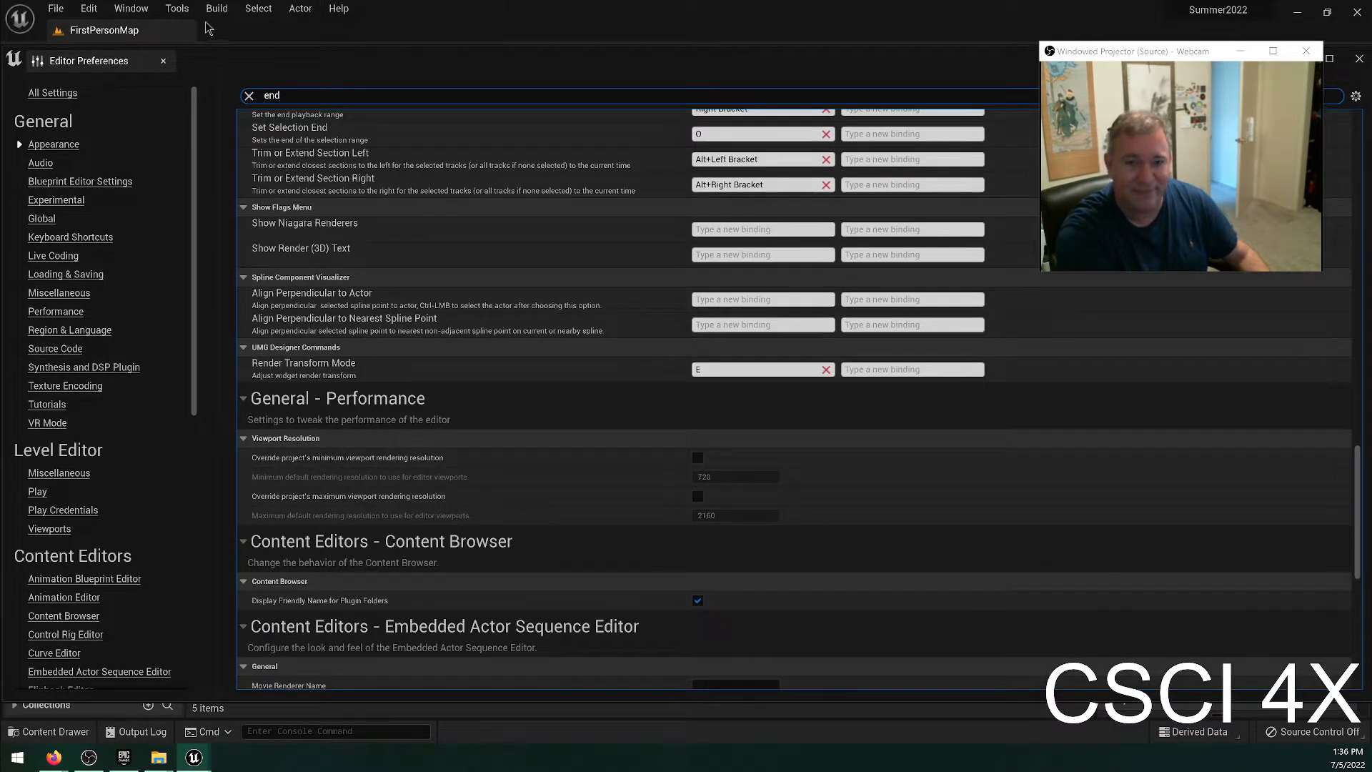
left_click(162, 63)
left_click(89, 8)
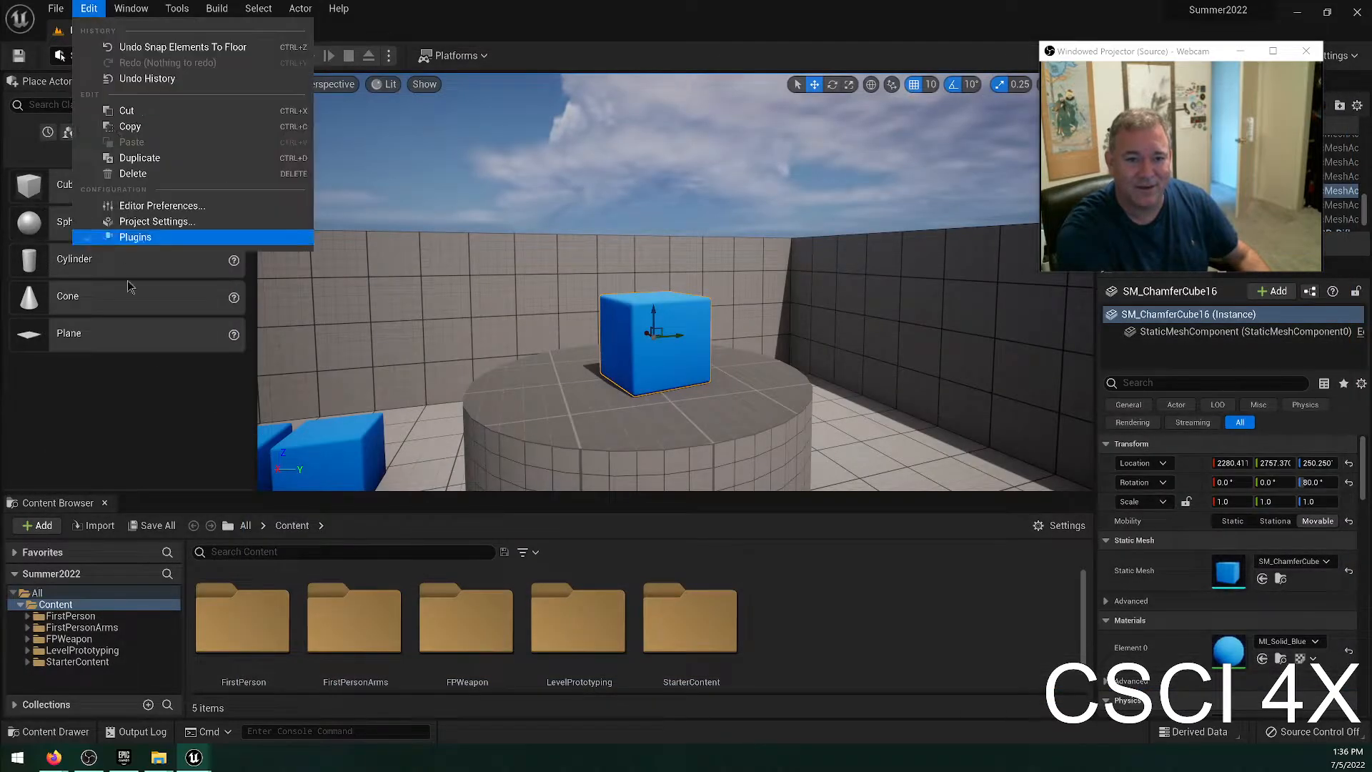
left_click(599, 5)
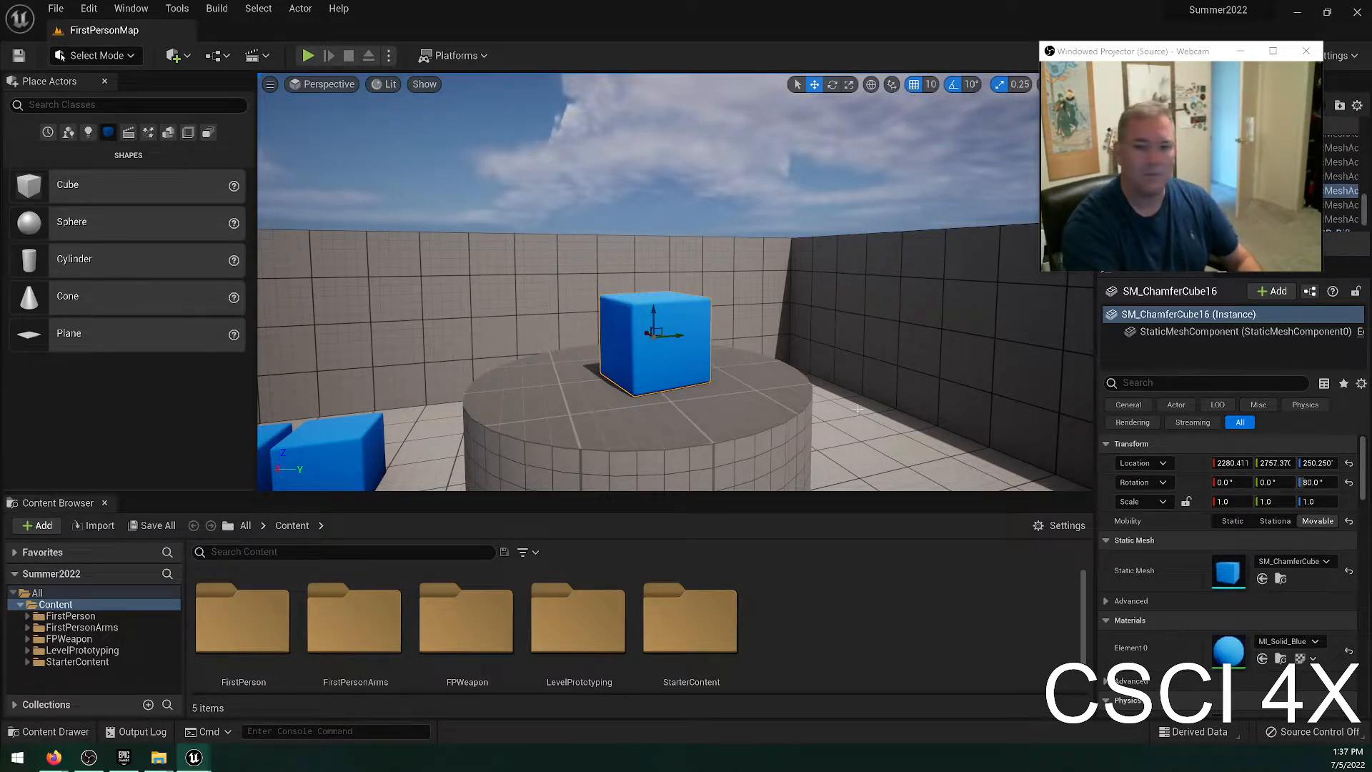
Switch the transform mode of the selected blue cube to the Scale tool.
left_click(832, 87)
left_click(849, 87)
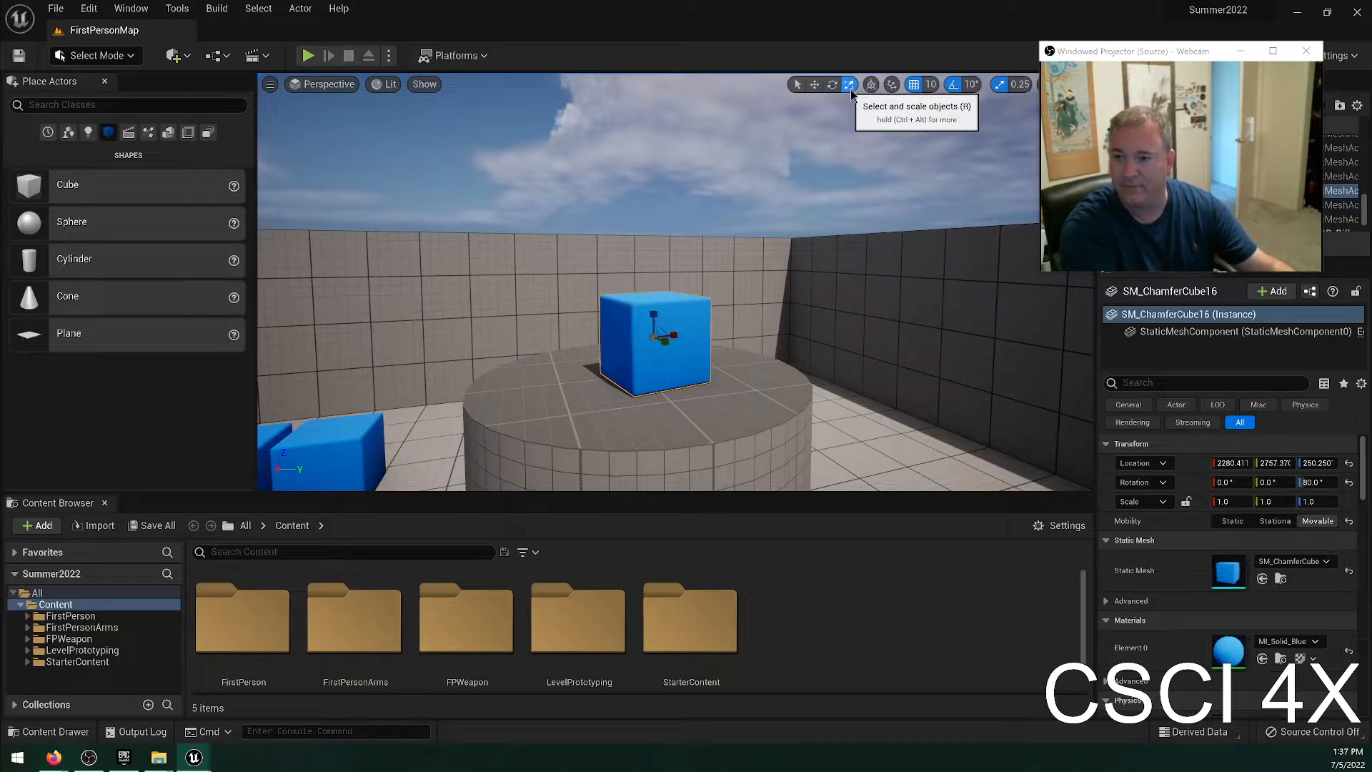
key("w")
right_click_drag(832, 111, 267, 270)
key("e")
key("s")
key("d")
key("w")
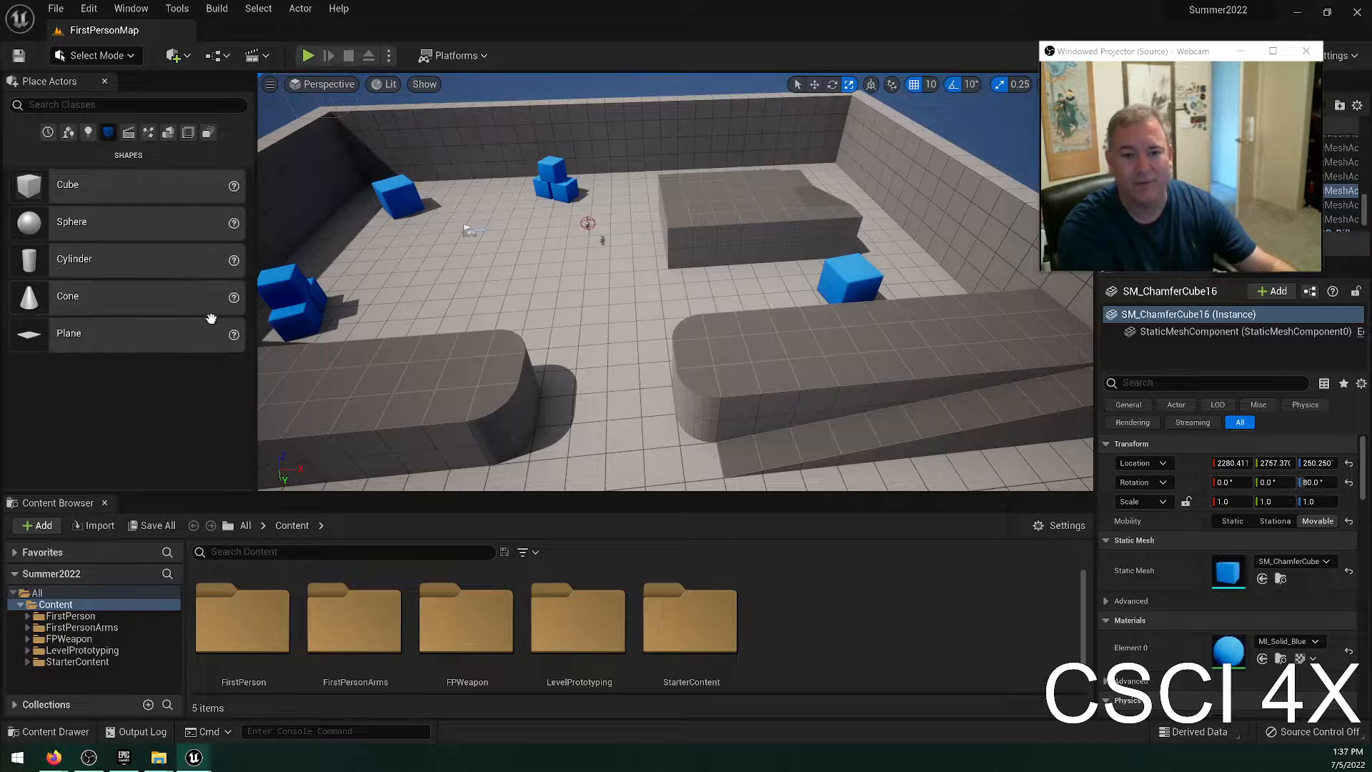
Place a basic cube on the long rounded platform, scale it to 10 in X and 4 in Z, and delete it.
left_click_drag(59, 188, 654, 372)
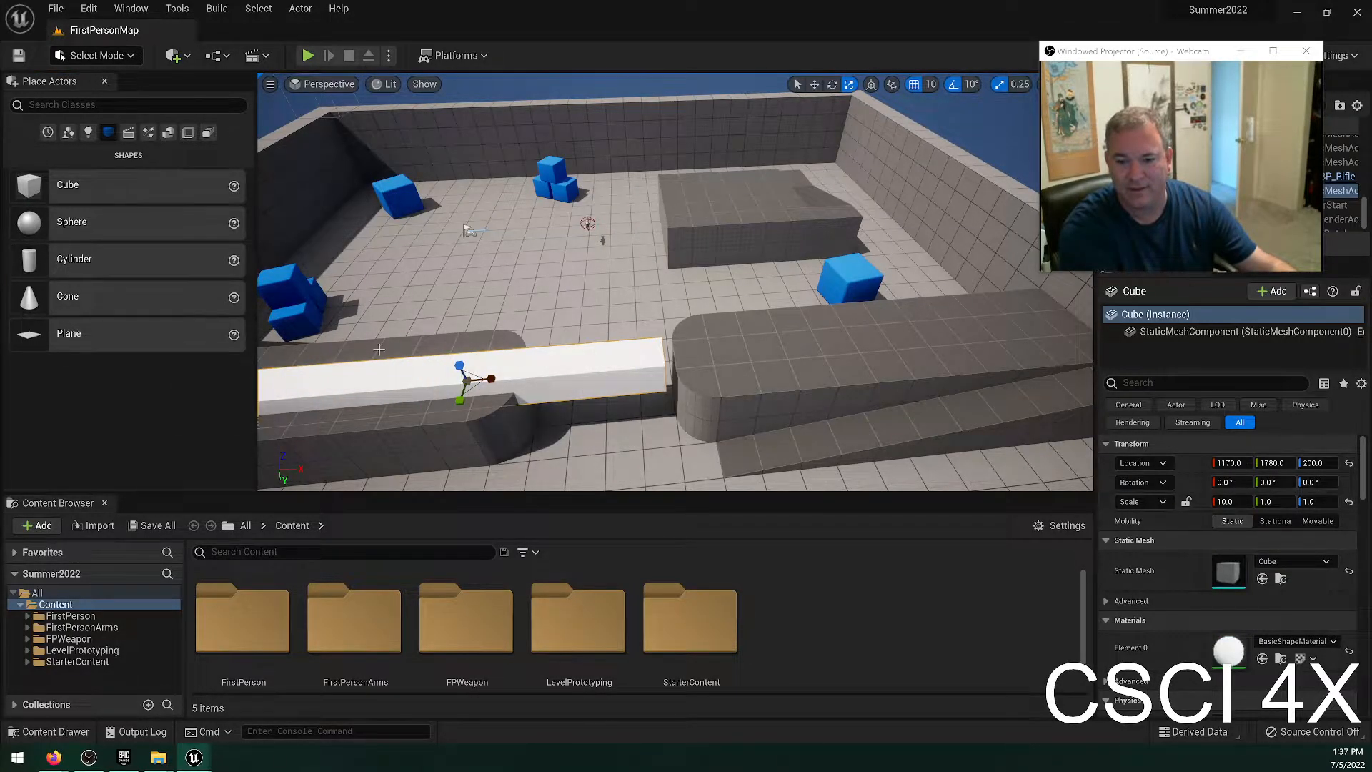
left_click_drag(460, 368, 452, 348)
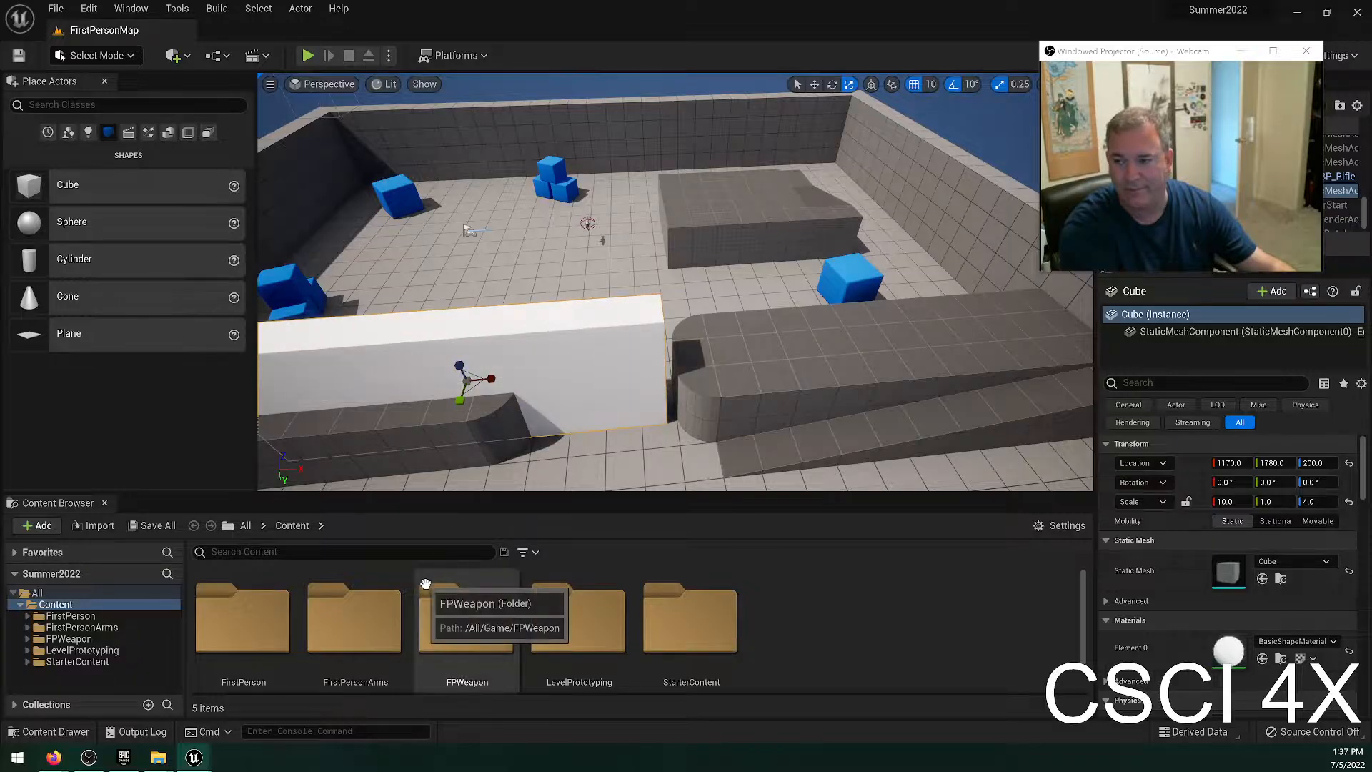
key("Delete")
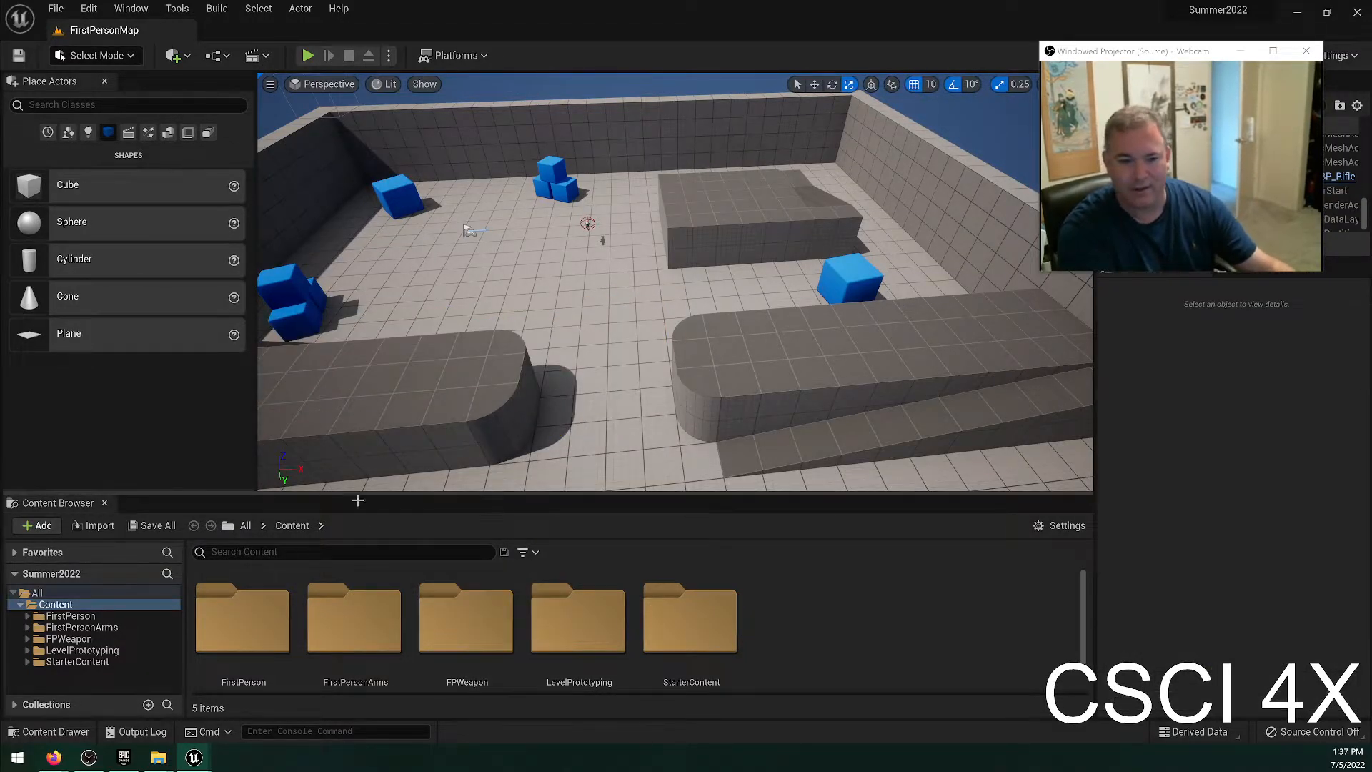
Look through the static meshes in the Architecture folder of StarterContent.
scroll(353, 622, "down", 1)
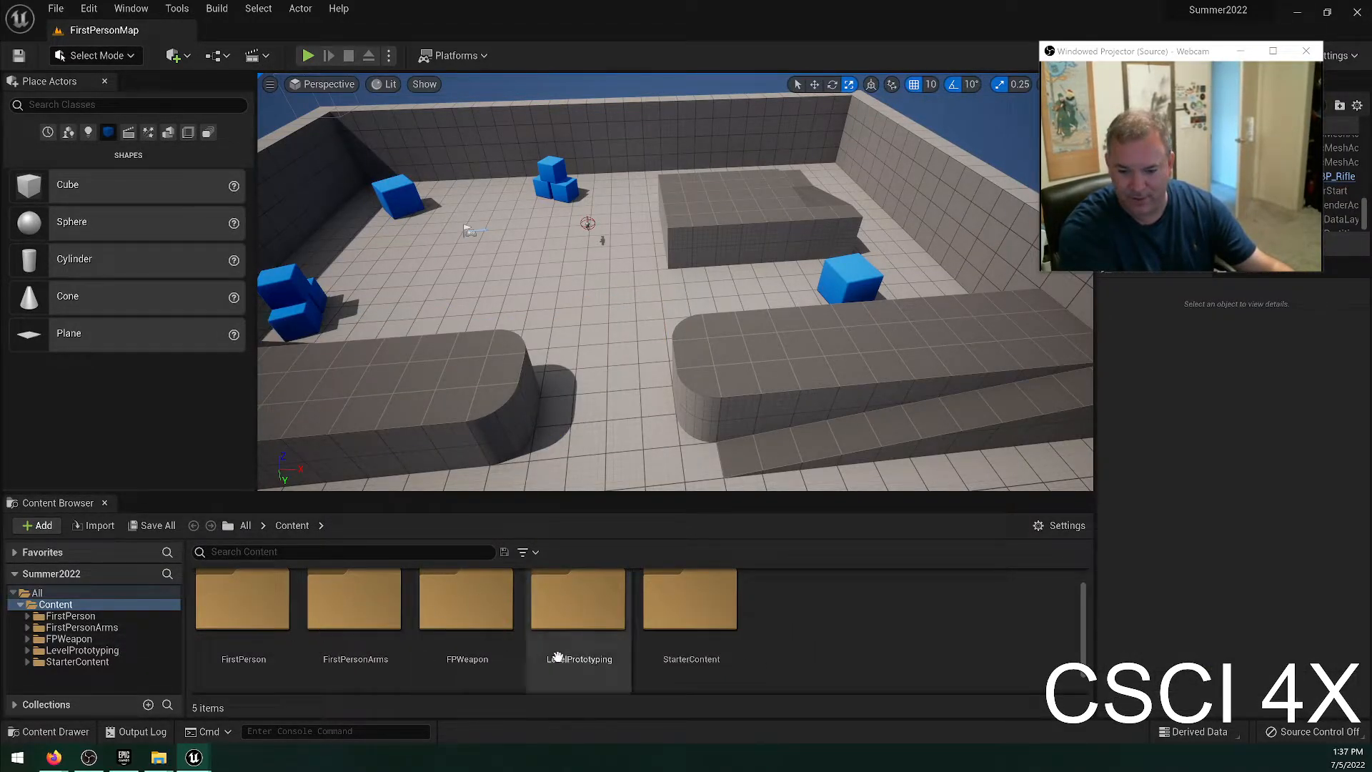
double_click(686, 627)
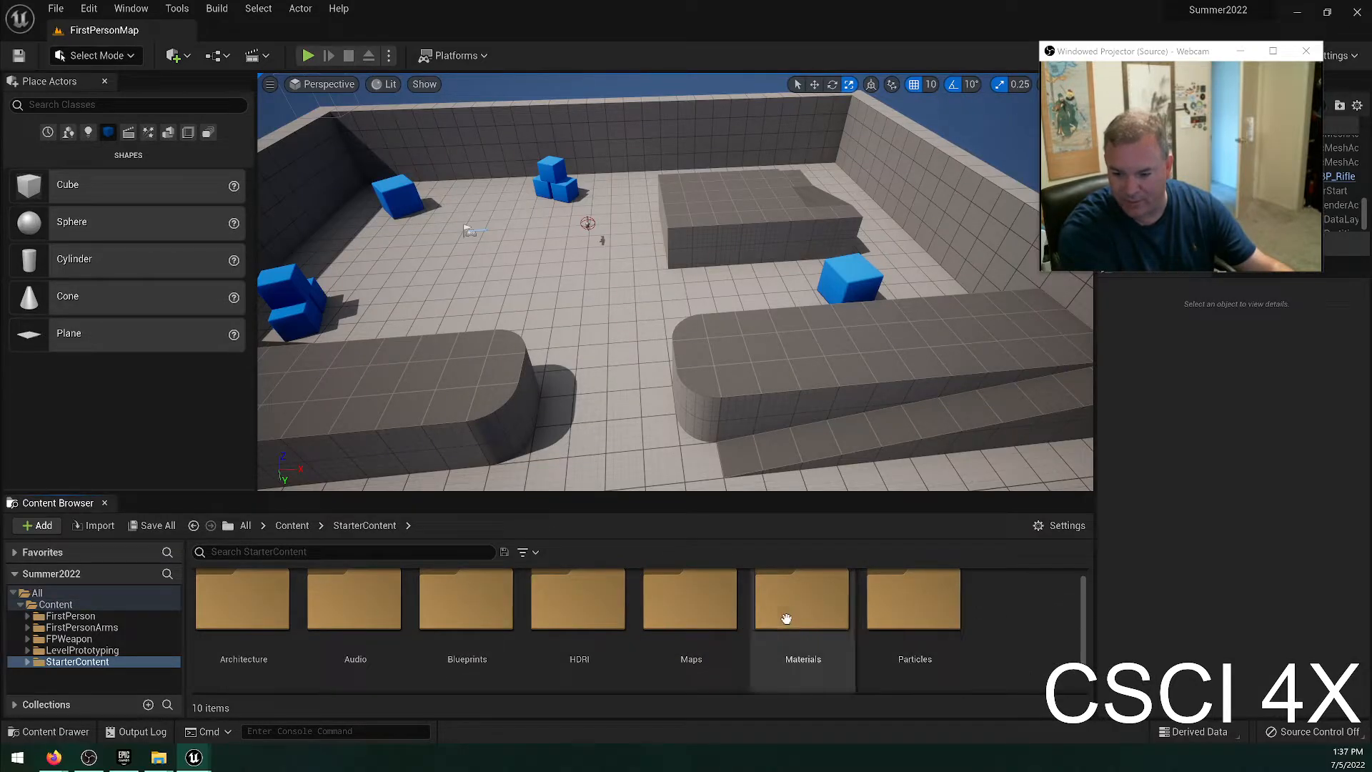
double_click(261, 616)
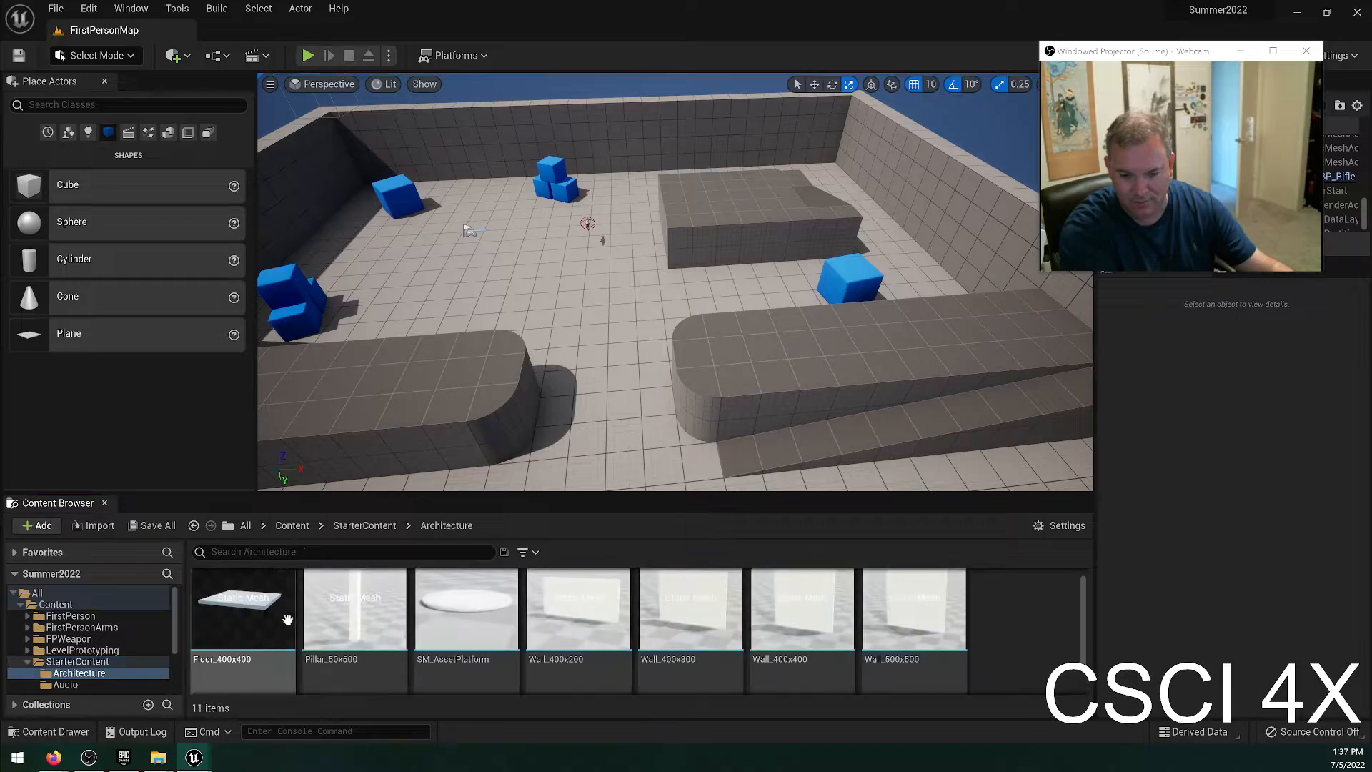
scroll(608, 628, "down", 2)
scroll(633, 640, "up", 2)
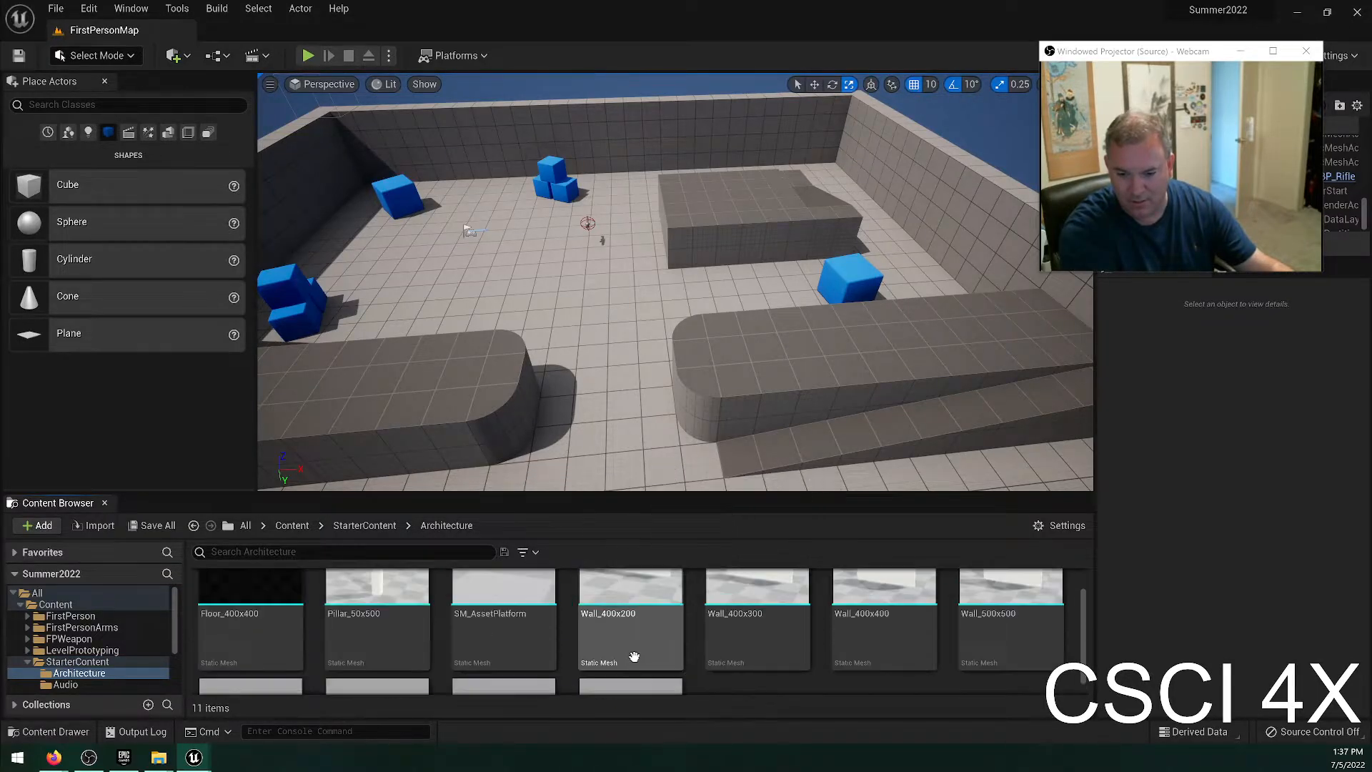
scroll(633, 640, "down", 3)
scroll(93, 643, "down", 2)
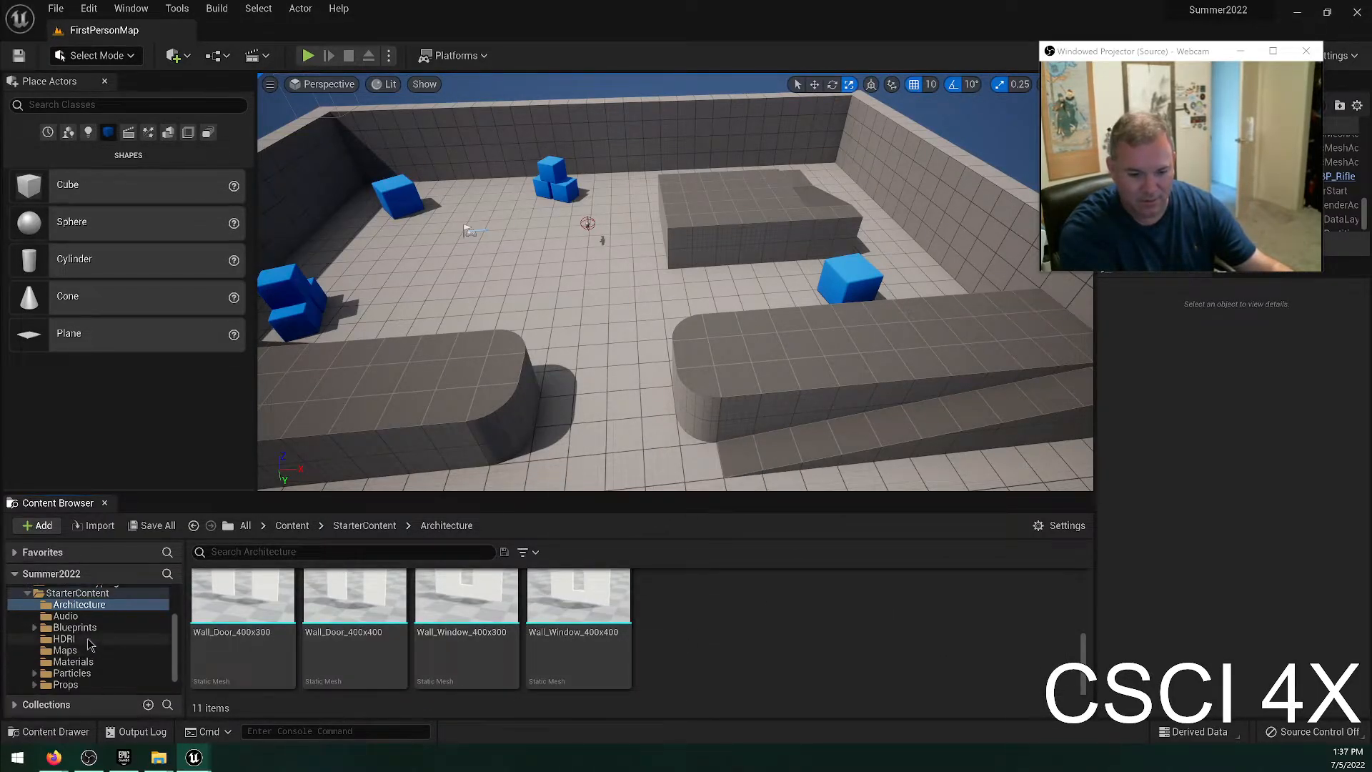
Open the StarterContent Props folder and place SM_Chair on top of the long rounded platform.
scroll(78, 657, "down", 2)
left_click(65, 664)
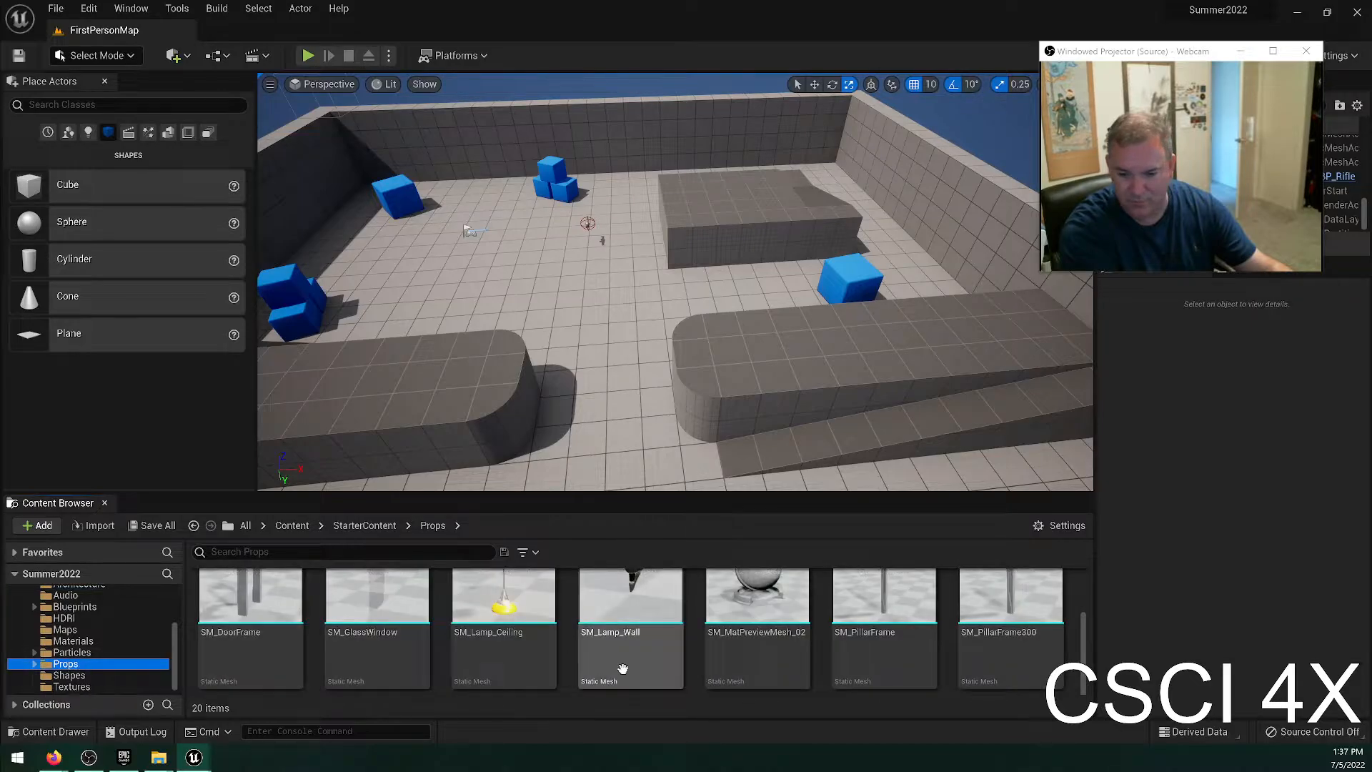
scroll(629, 657, "up", 1)
scroll(654, 647, "down", 3, "ctrl")
scroll(678, 658, "up", 3, "ctrl")
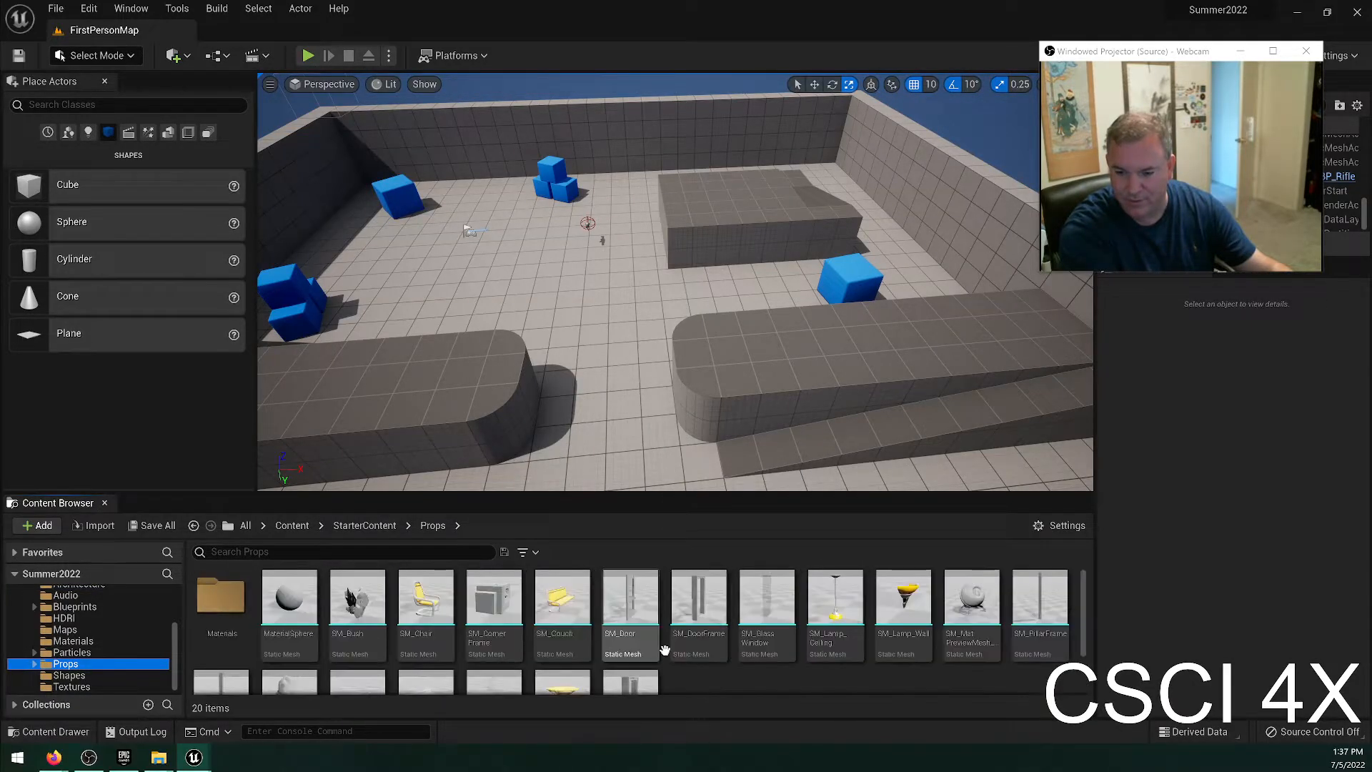
left_click_drag(429, 607, 445, 367)
Examine the placed chair on the long rounded platform up close.
right_click_drag(527, 405, 307, 343)
key("d")
key("w")
key("d")
right_click_drag(658, 327, 572, 396)
key("s")
mouse_move(658, 328)
right_mouse_down()
mouse_move(603, 314)
mouse_move(658, 327)
right_mouse_up()
key("a")
key("w")
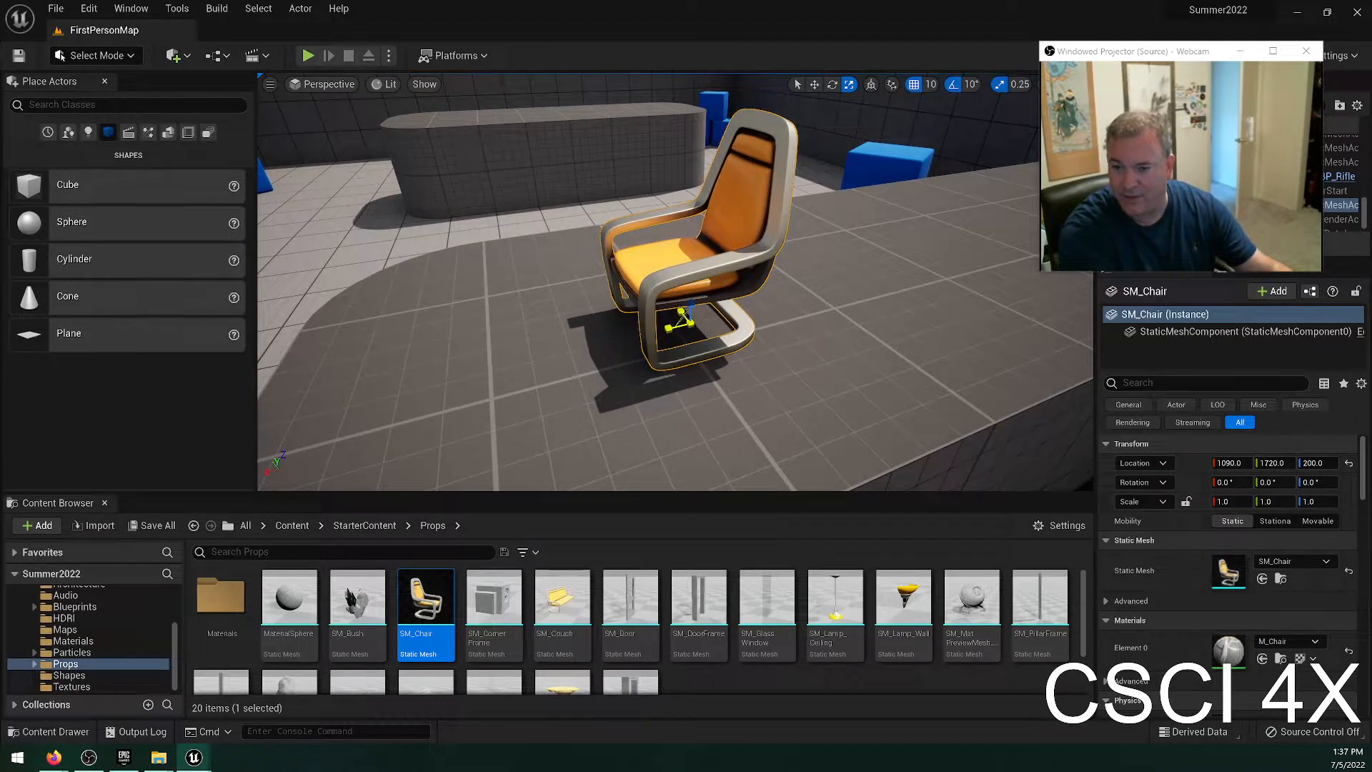
Scale the chair to 3.25 in X and Y, and undo the scaling.
left_click_drag(679, 319, 530, 524)
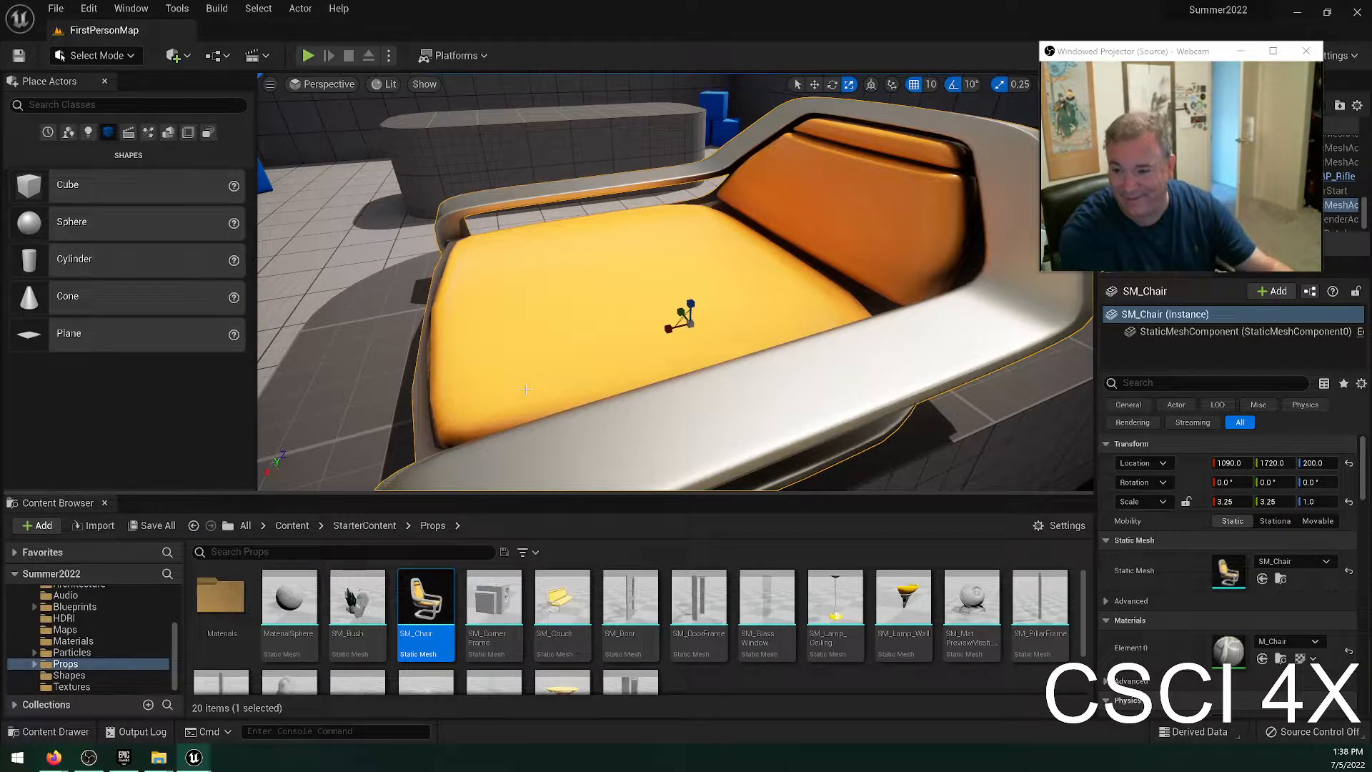
key("a")
right_click_drag(675, 314, 829, 289)
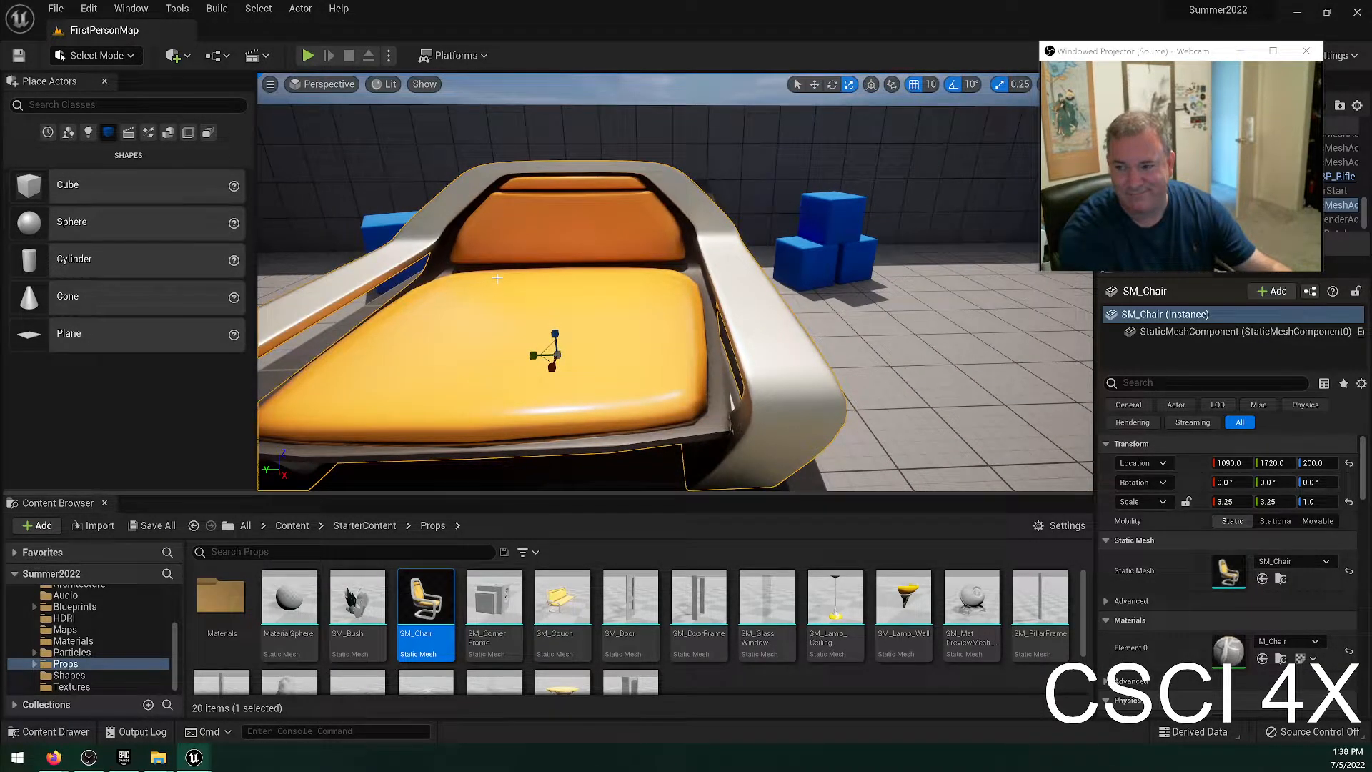
key("ctrl+z")
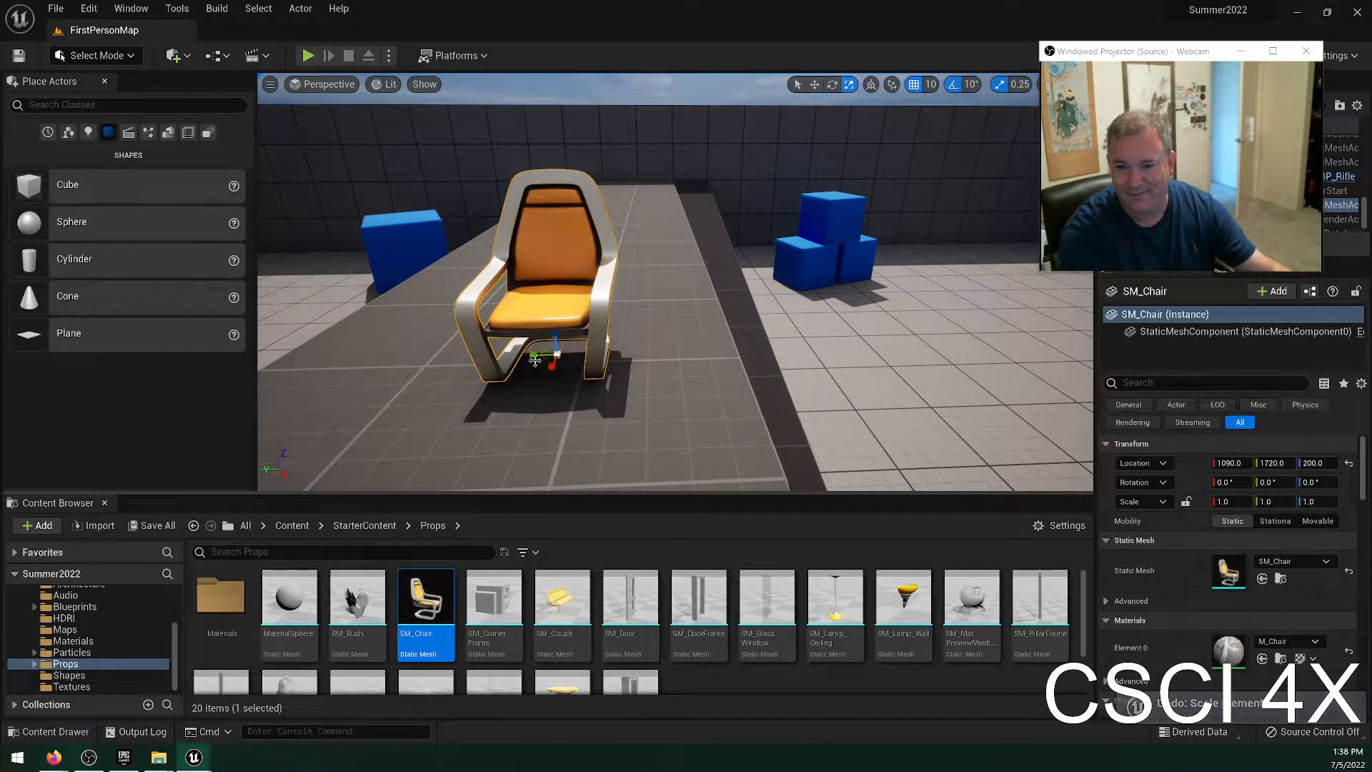
key("ctrl+z")
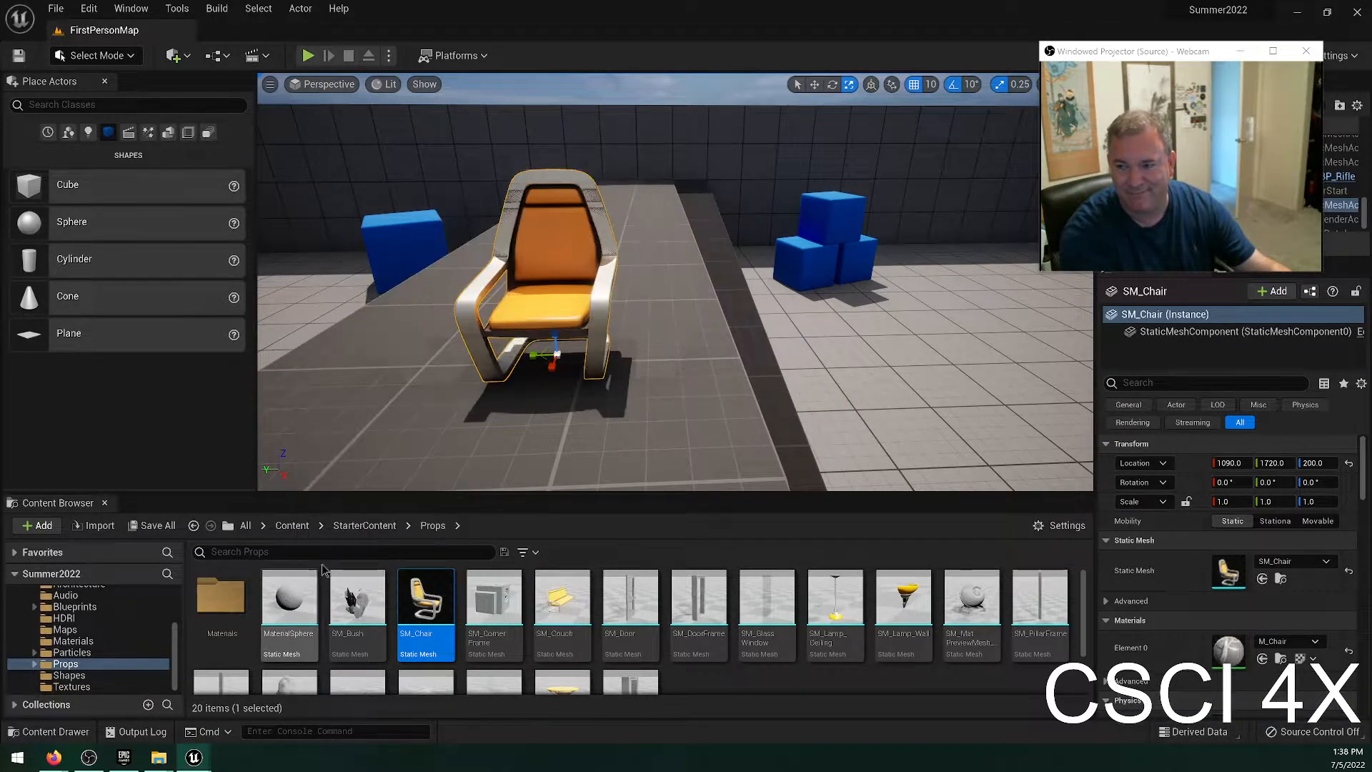
key("ctrl+z")
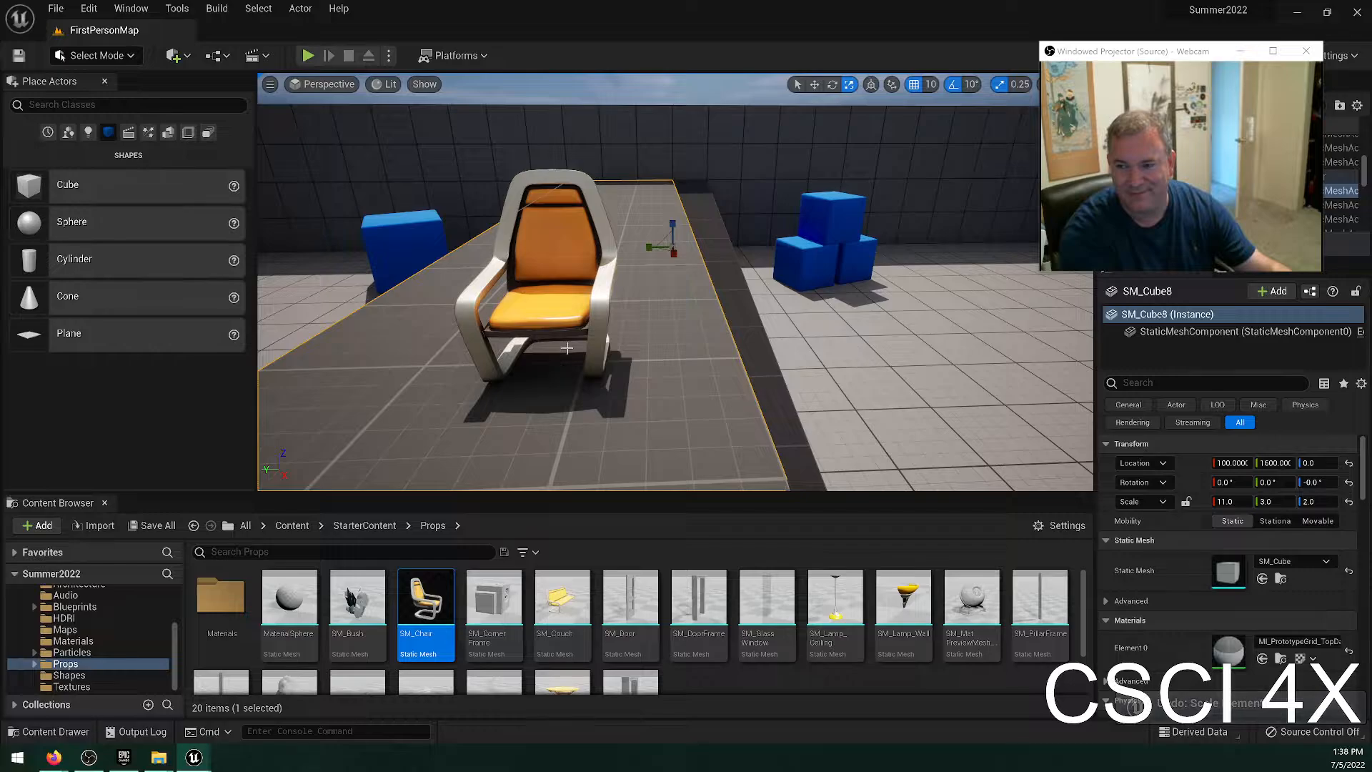
Stretch the chair along its X axis to a scale of 3.5.
left_click_drag(551, 366, 552, 368)
key("d")
right_click_drag(552, 371, 462, 429)
key("w")
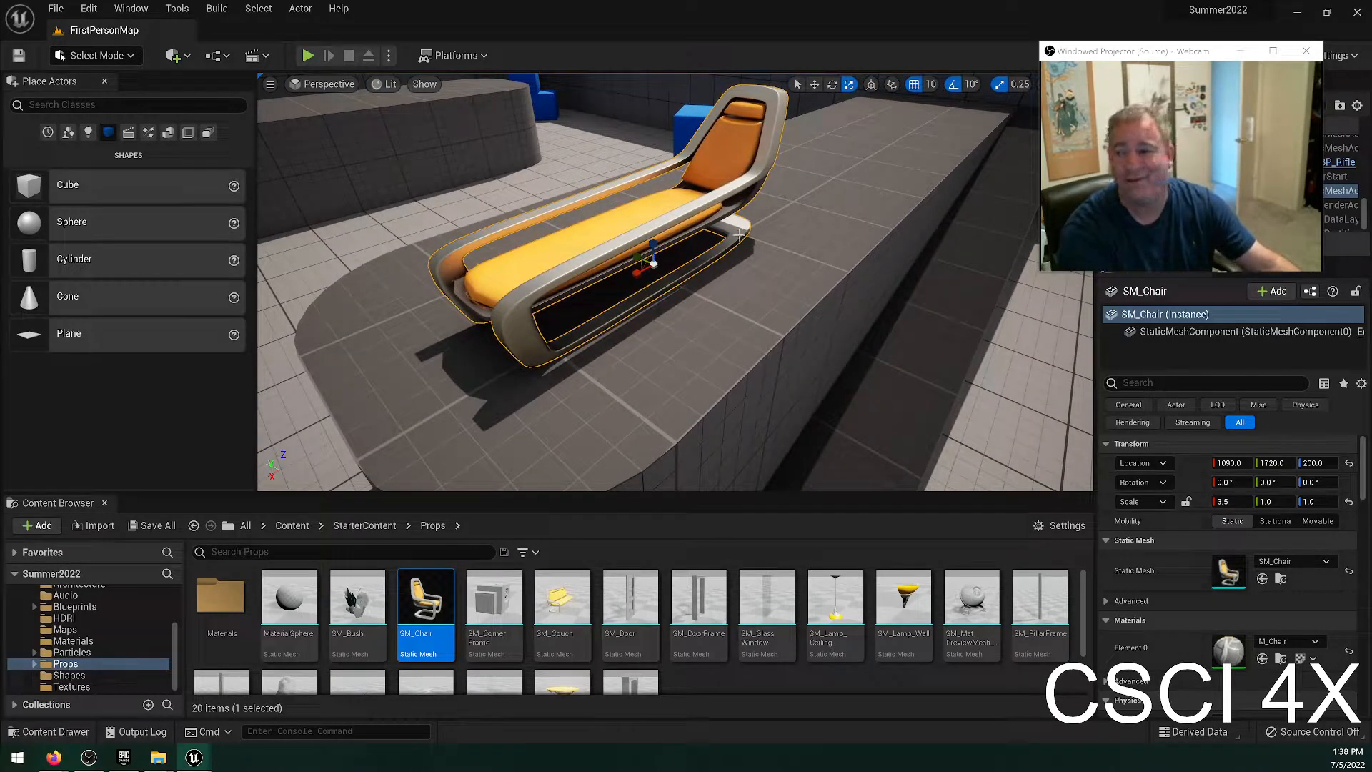
Scale the chair to 3.25 in X and 2.75 in Z.
left_click_drag(637, 272, 806, 390)
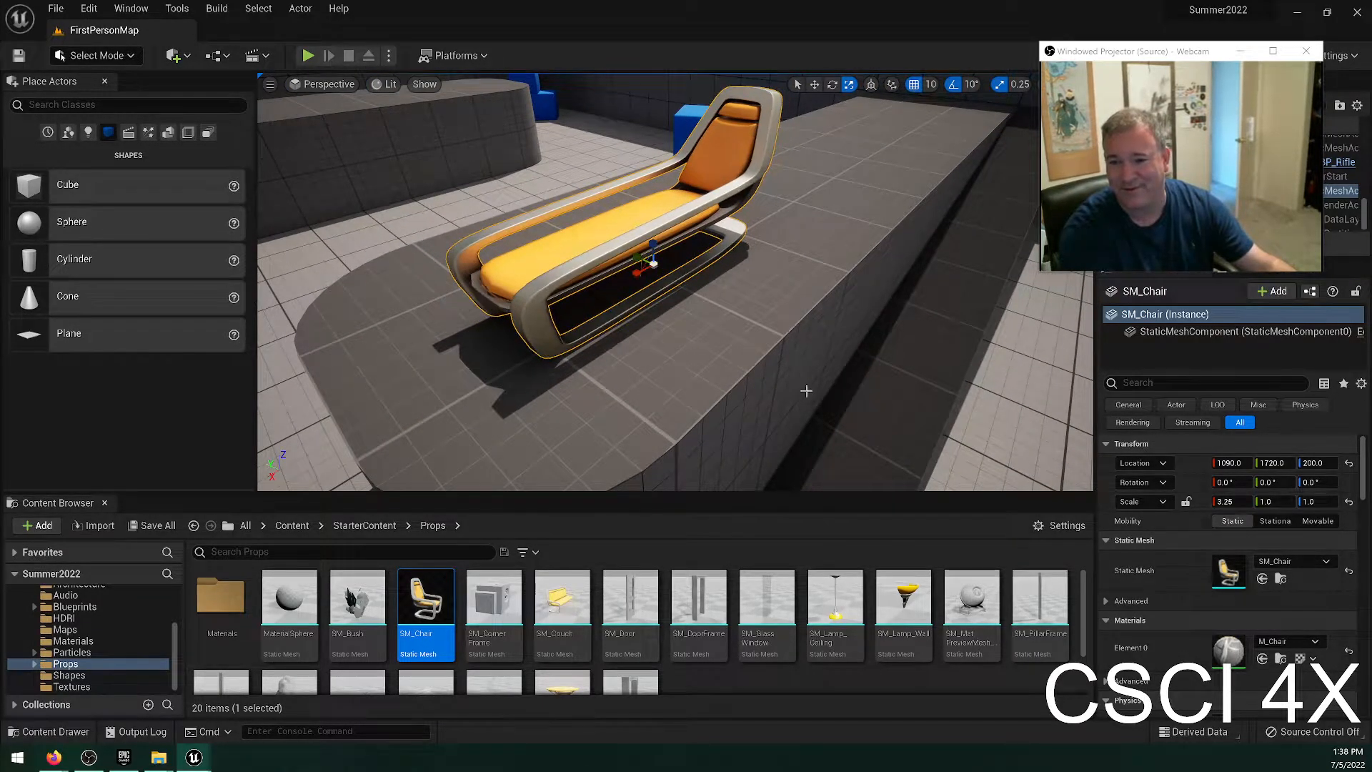
left_click_drag(652, 244, 652, 188)
right_click_drag(651, 187, 889, 114)
key("w")
right_click_drag(592, 271, 592, 295)
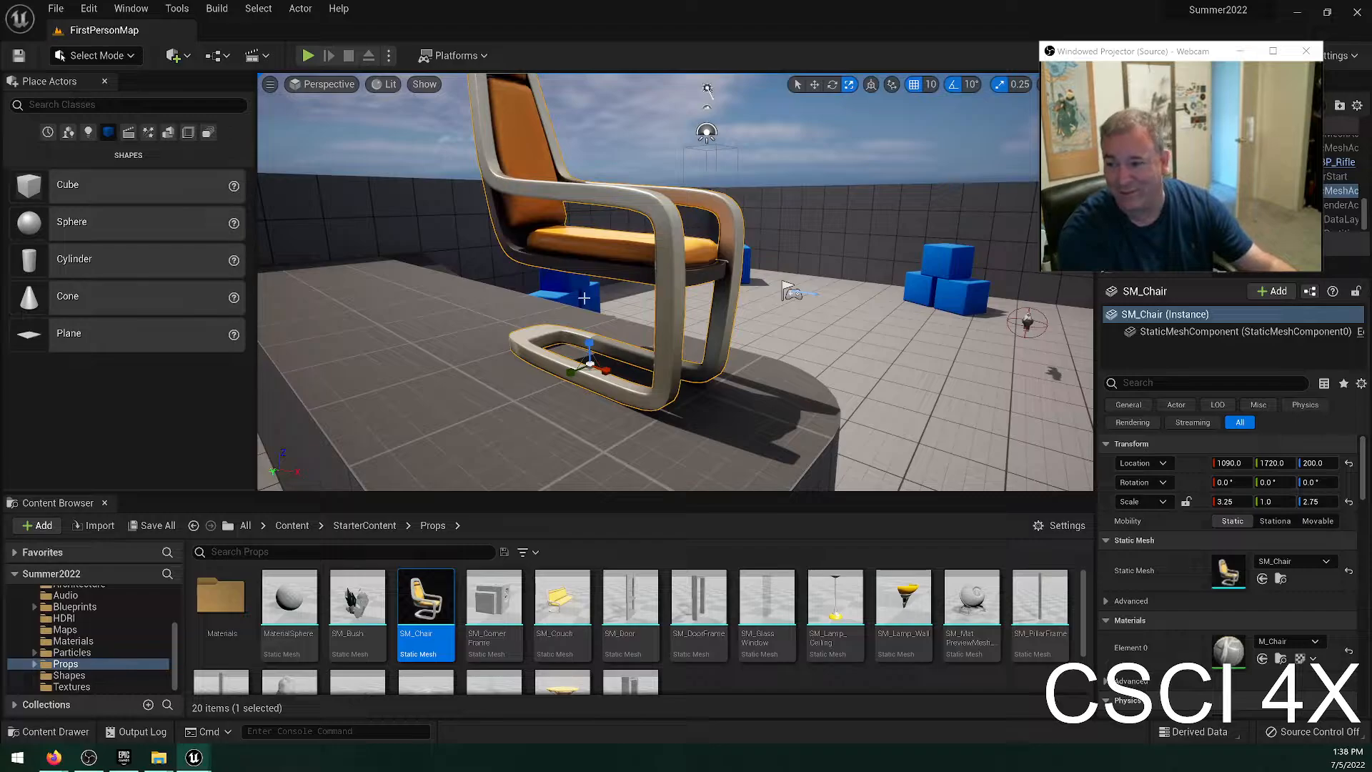
right_click_drag(644, 243, 654, 253)
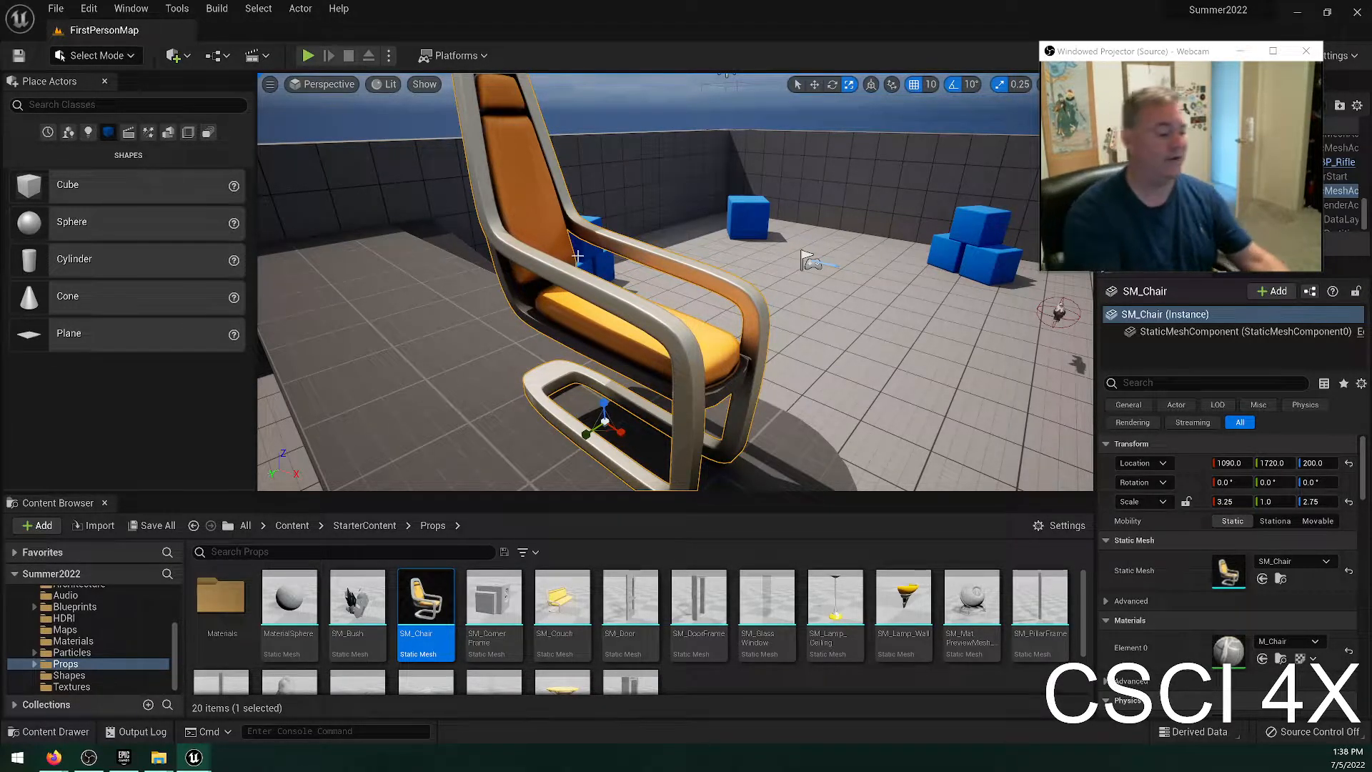
Undo the X and Z scaling of the chair.
key("ctrl+z")
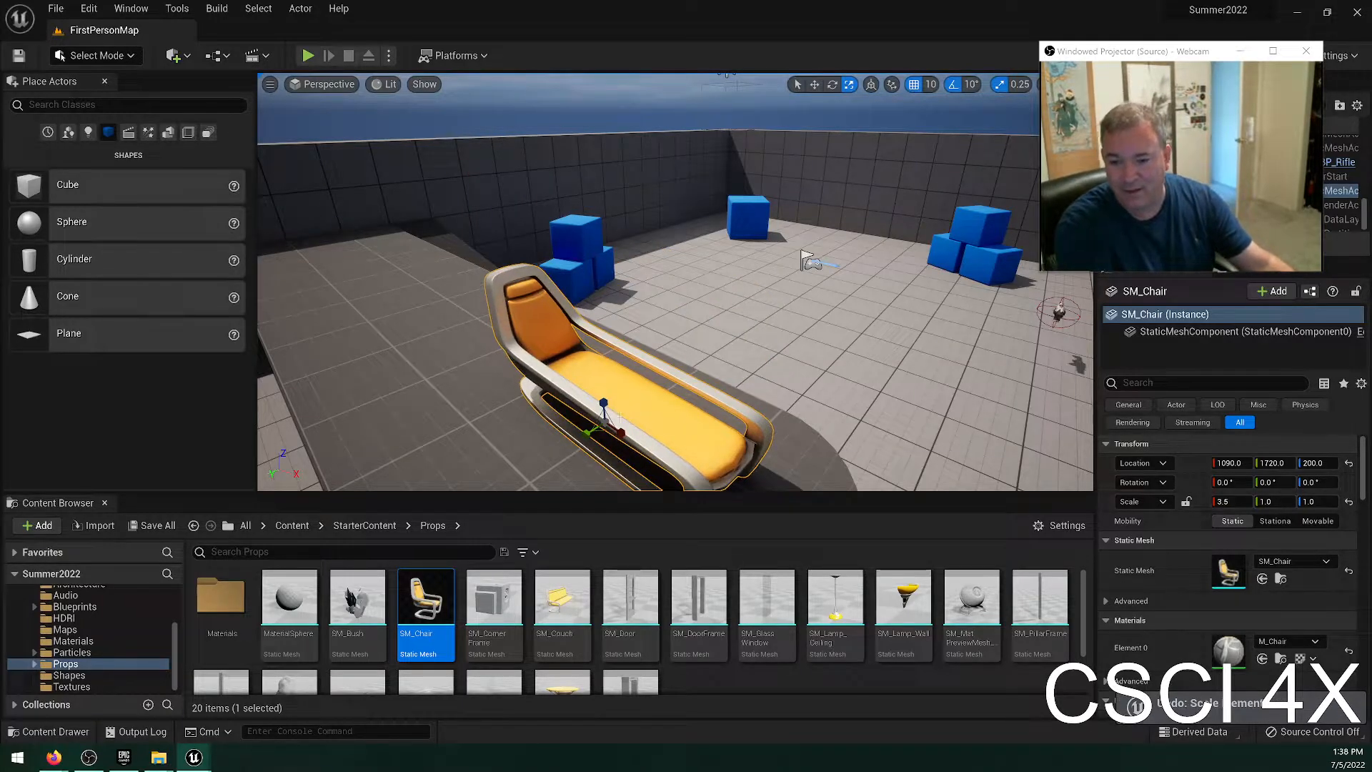
key("ctrl+z")
key("d")
right_click_drag(685, 401, 456, 438)
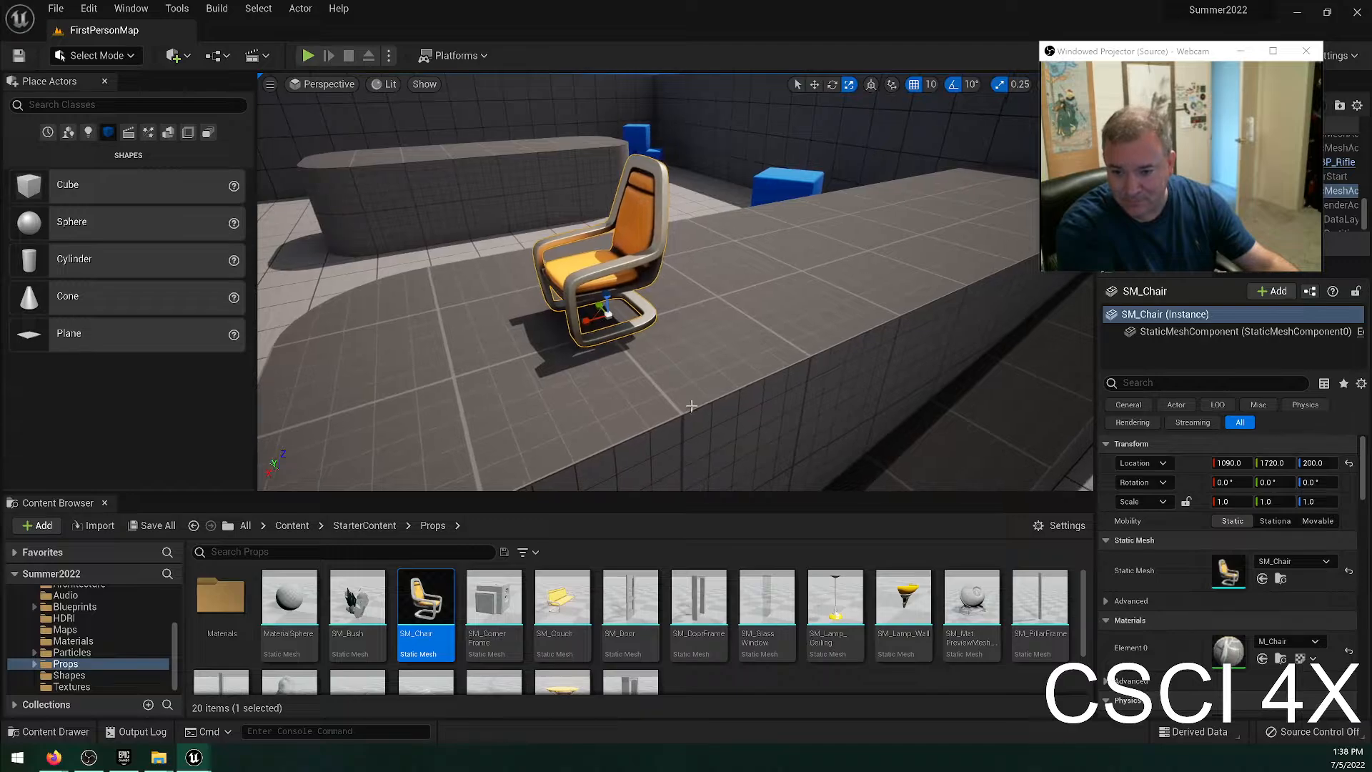
Scale the chair uniformly to 3.25 on all three axes.
left_click_drag(600, 309, 668, 254)
right_click_drag(668, 254, 904, 215)
key("a")
key("s")
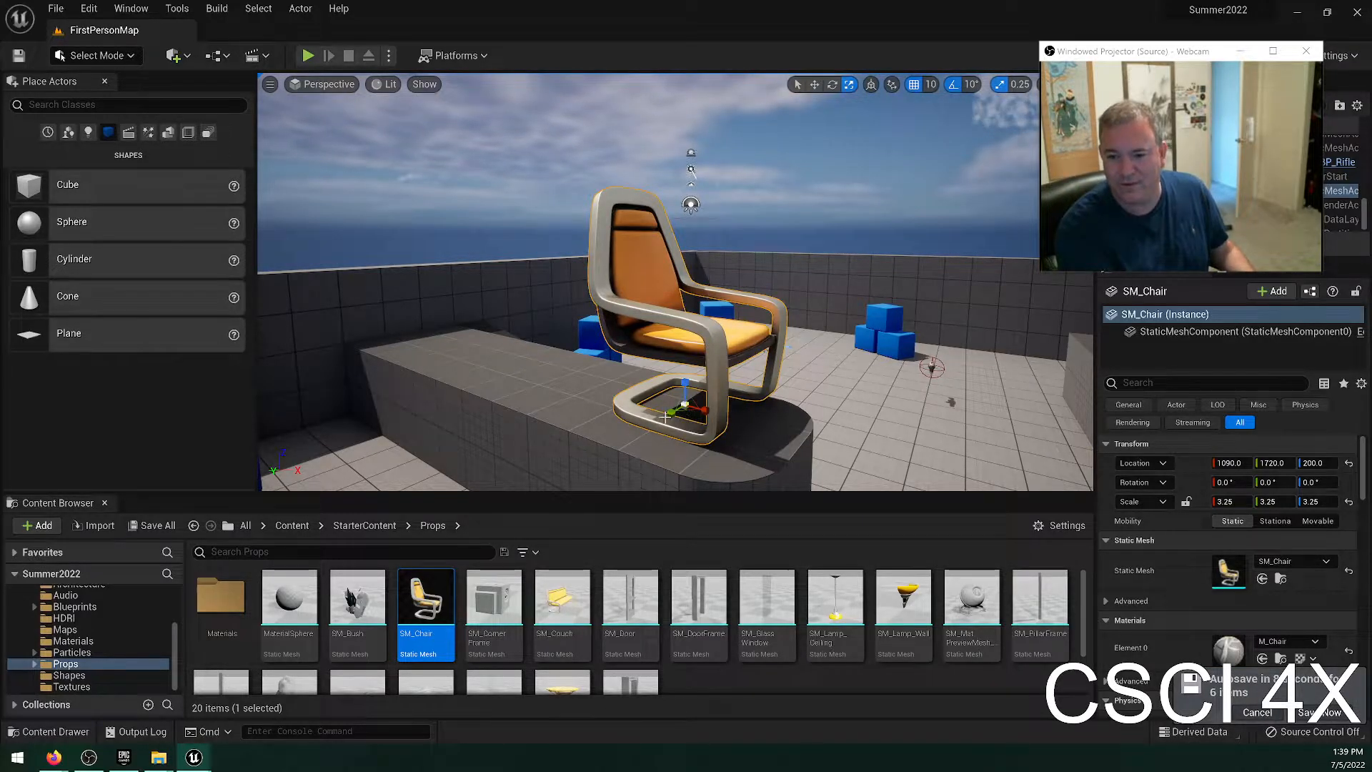
Scale the chair to 12.25 in X and Y, and delete it from the level.
left_click_drag(686, 406, 811, 323)
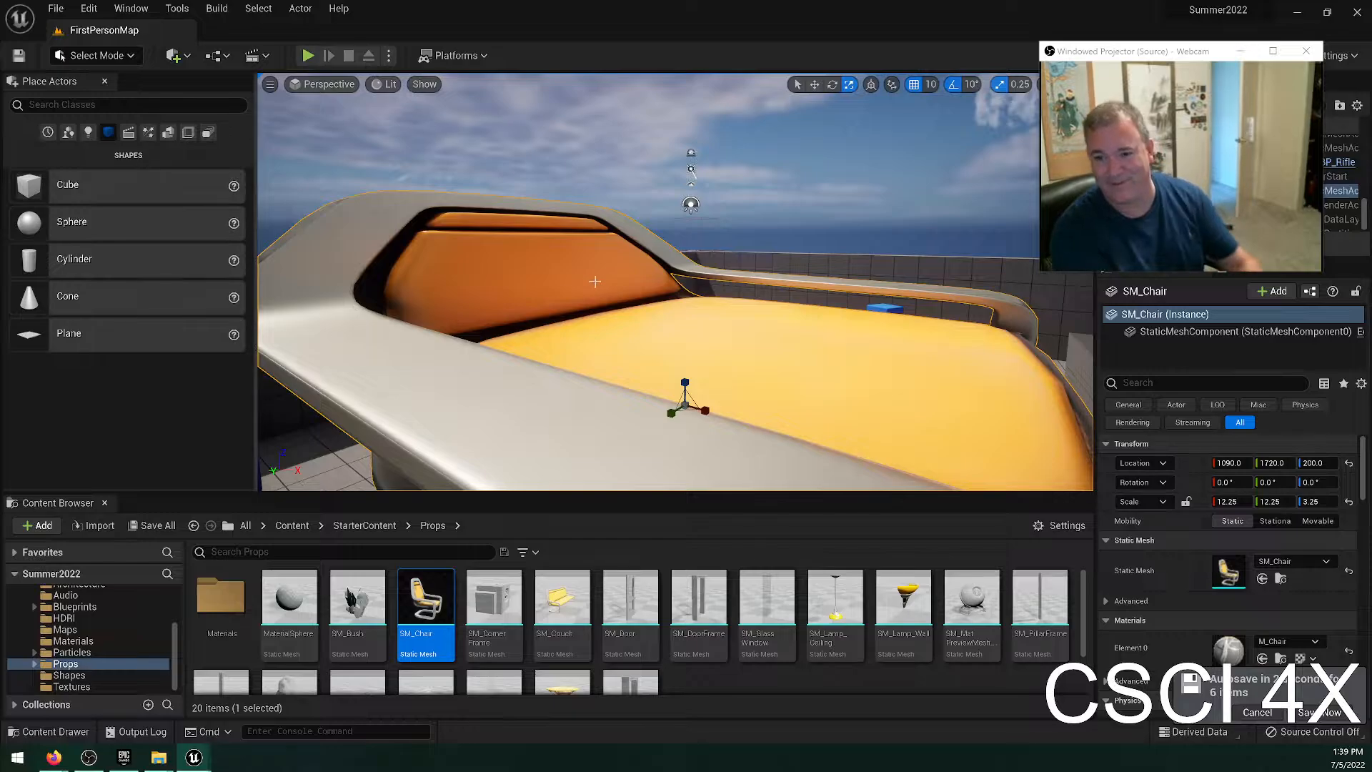
mouse_move(595, 281)
right_mouse_down()
mouse_move(583, 353)
mouse_move(585, 286)
right_mouse_up()
key("s")
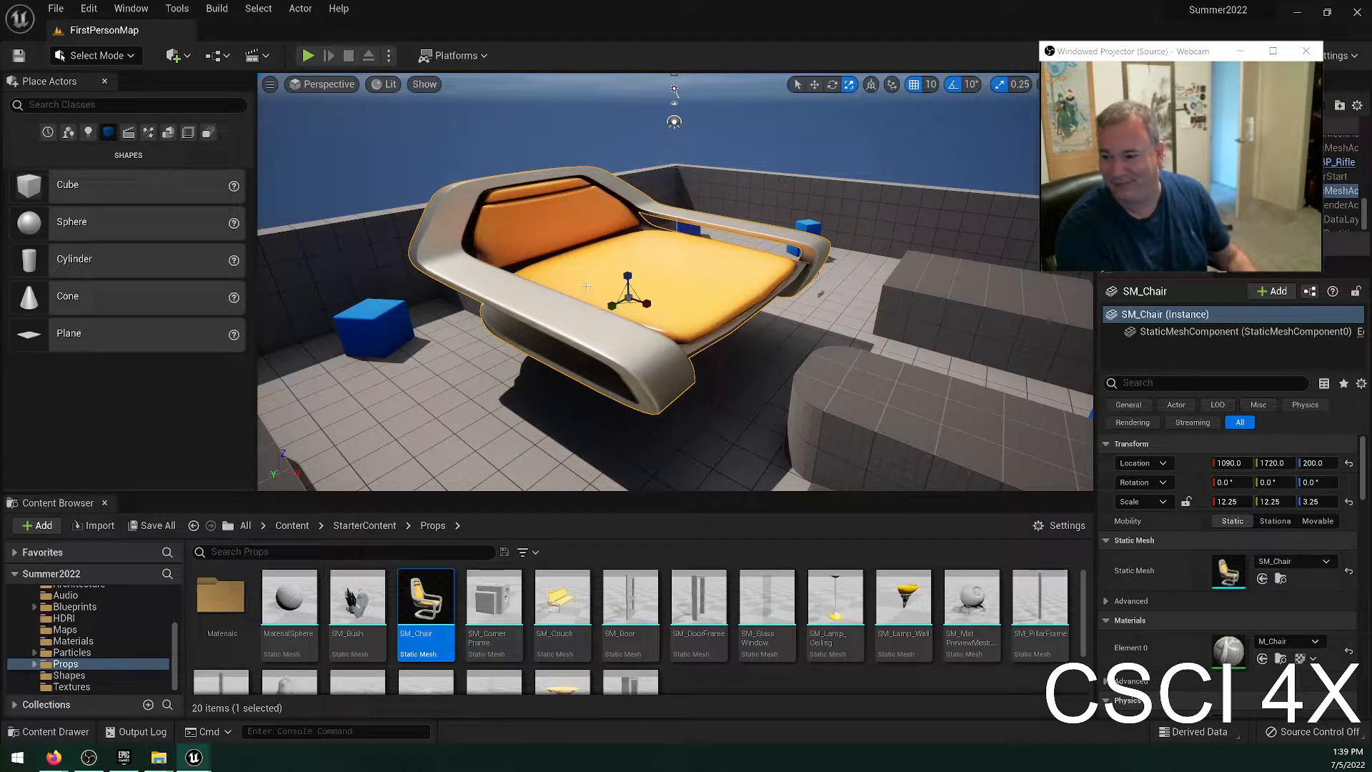
key("Delete")
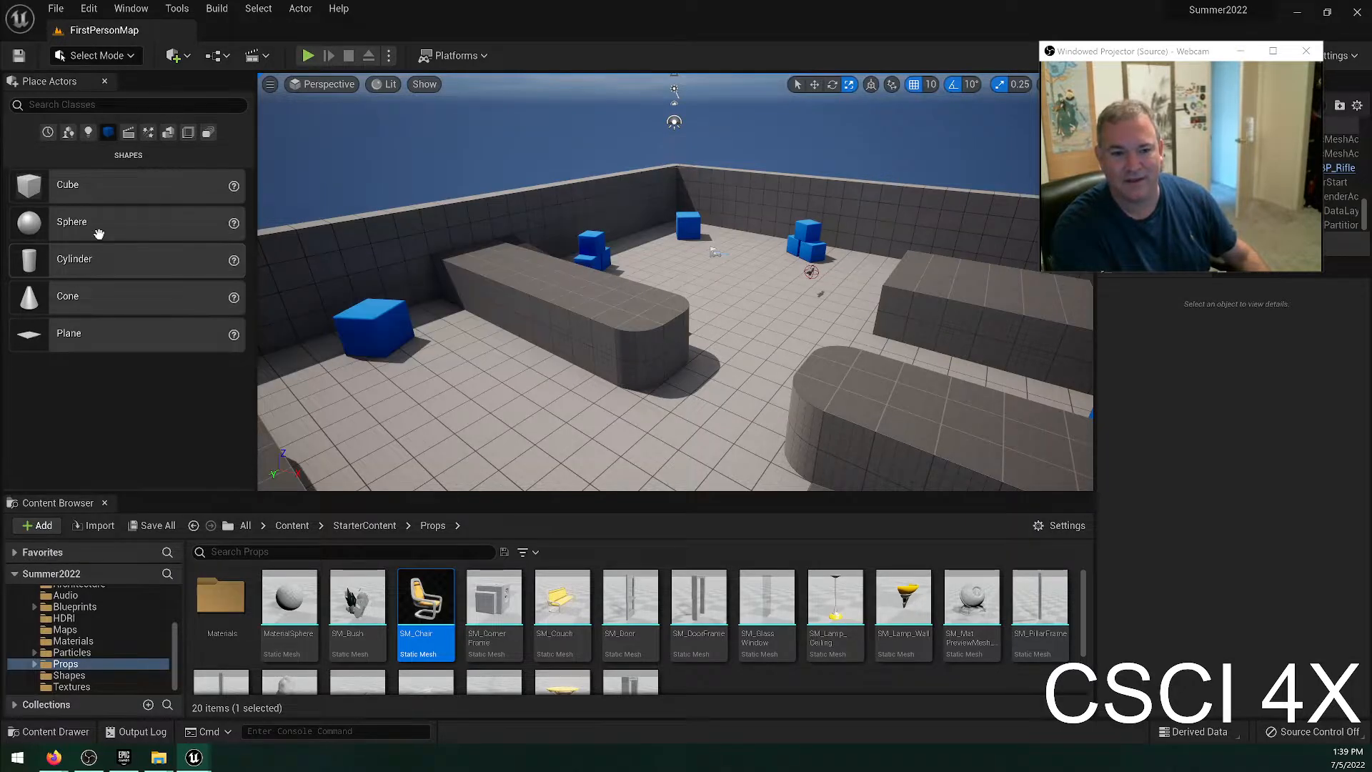
Place a cube beside the long rounded platform, scale it to 9 in X and 5.5 in Z, and move it to X 1310, Y 1480.
left_click_drag(98, 223, 603, 272)
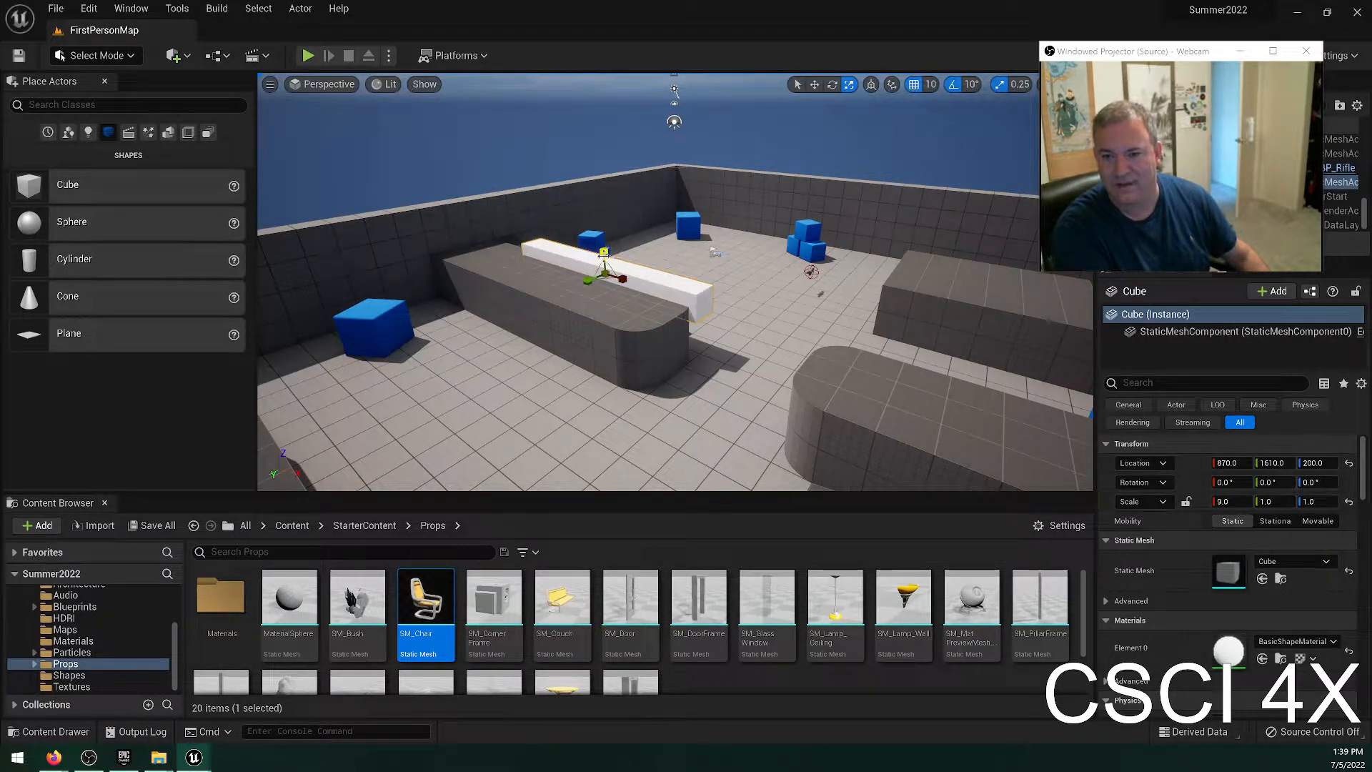
left_click_drag(604, 251, 704, 360)
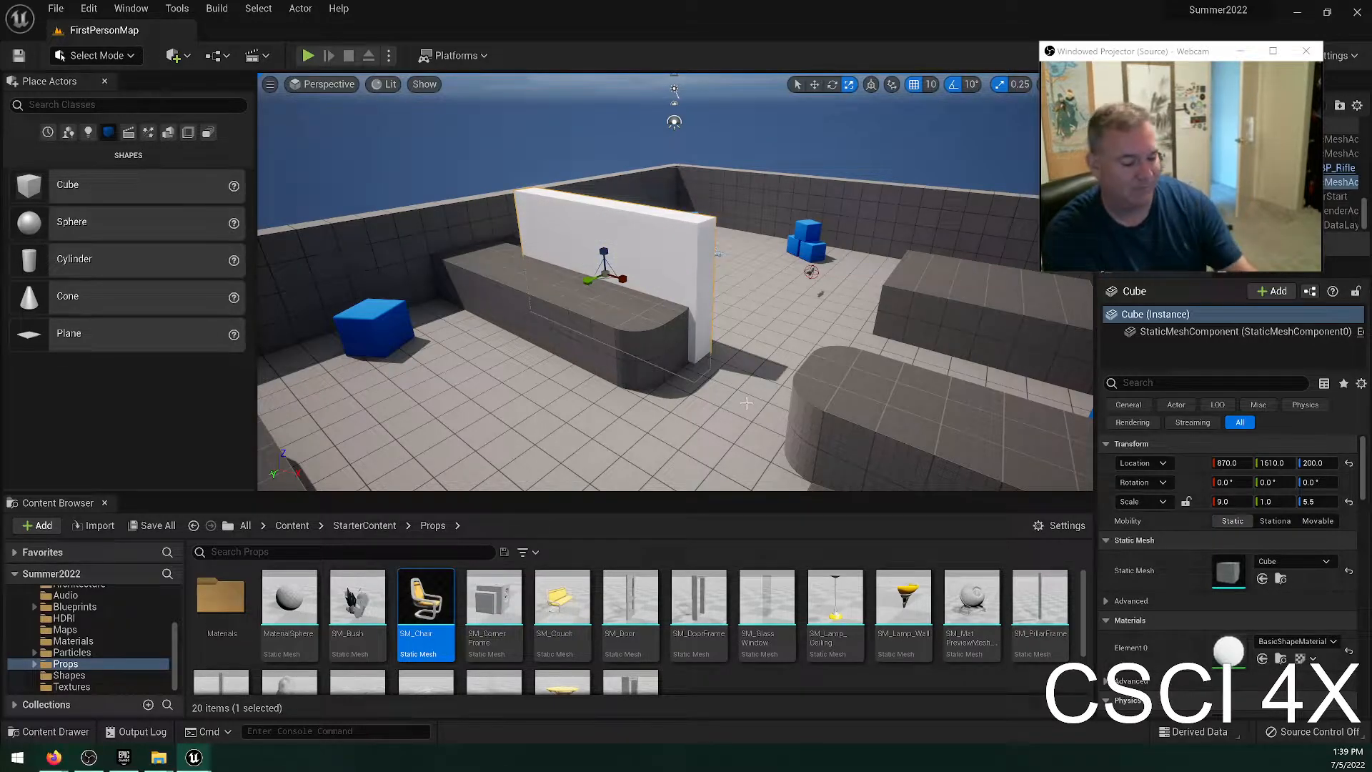
key("w")
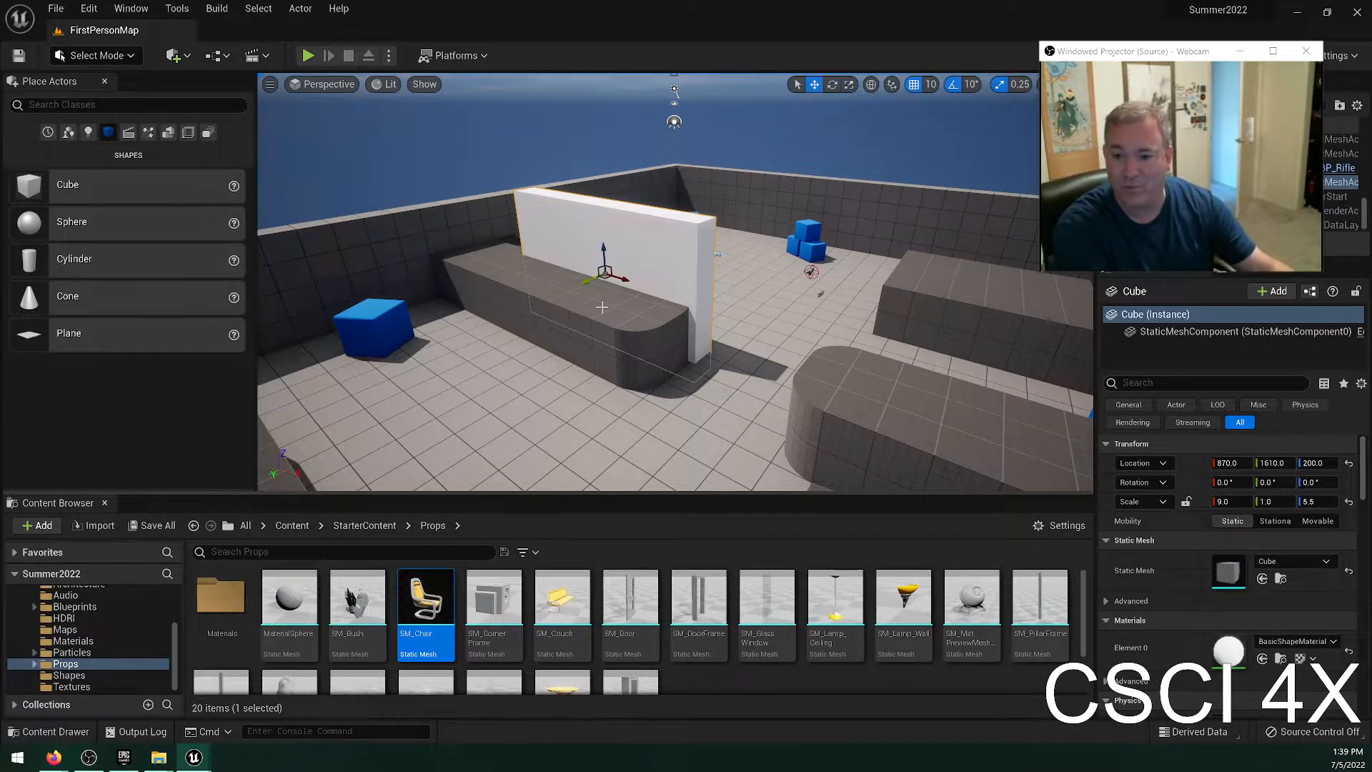
left_click_drag(620, 279, 750, 216)
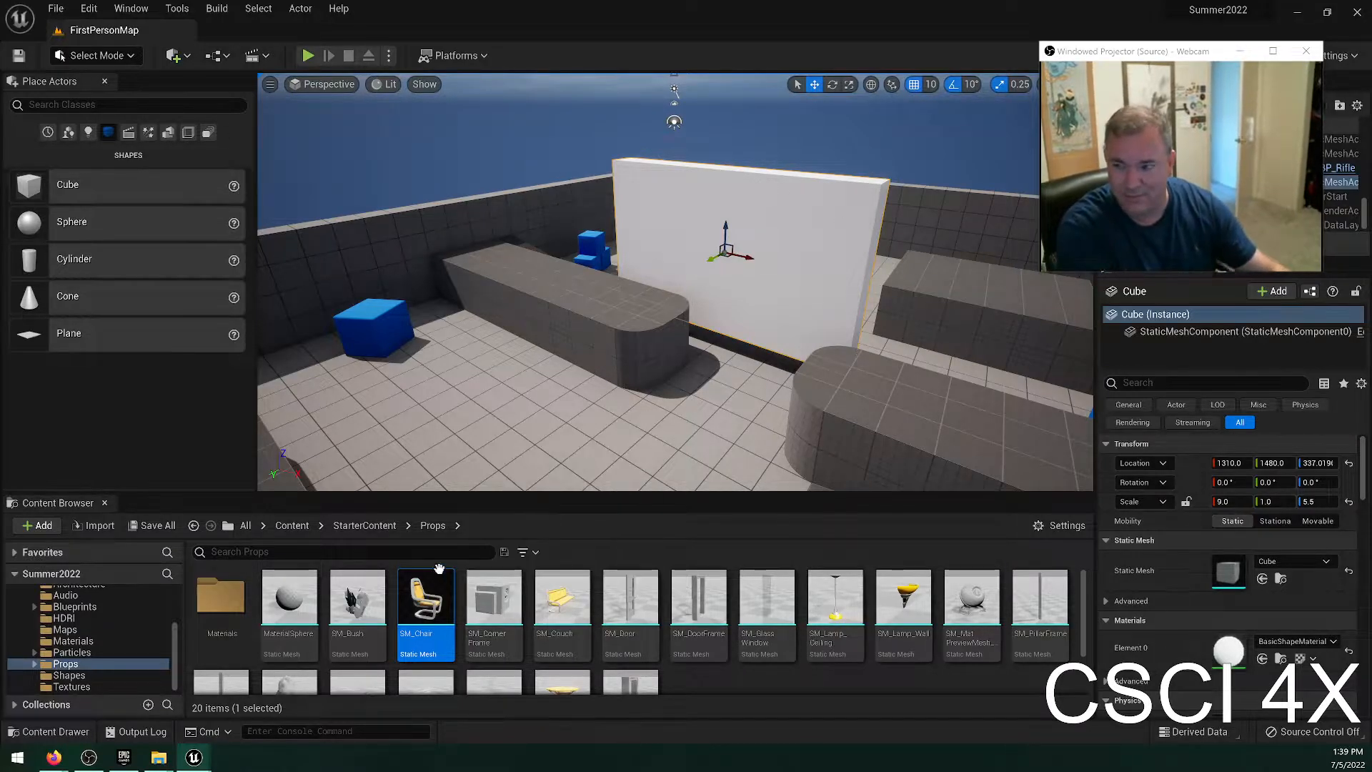
Apply the M_Brick_Clay_Old material from the StarterContent Materials folder to the white wall.
left_click(85, 643)
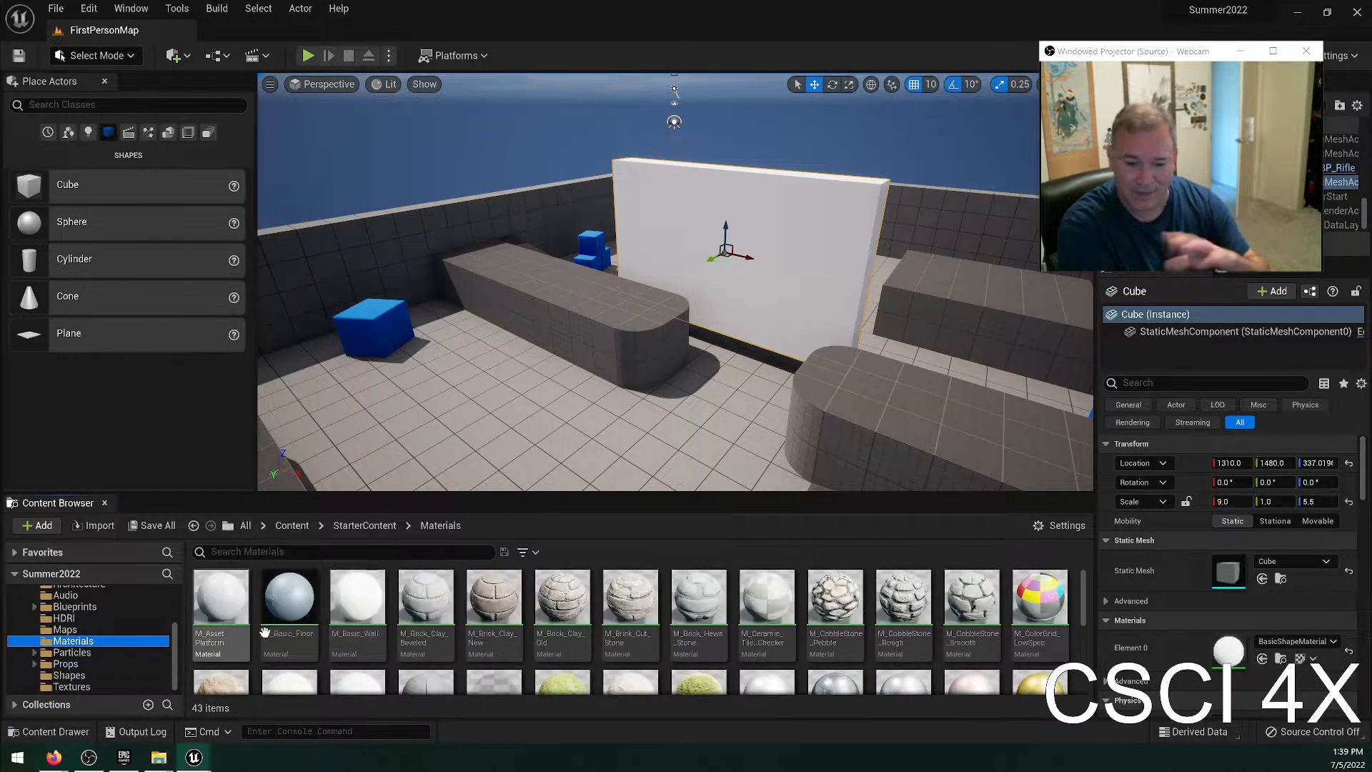
left_click_drag(554, 598, 745, 345)
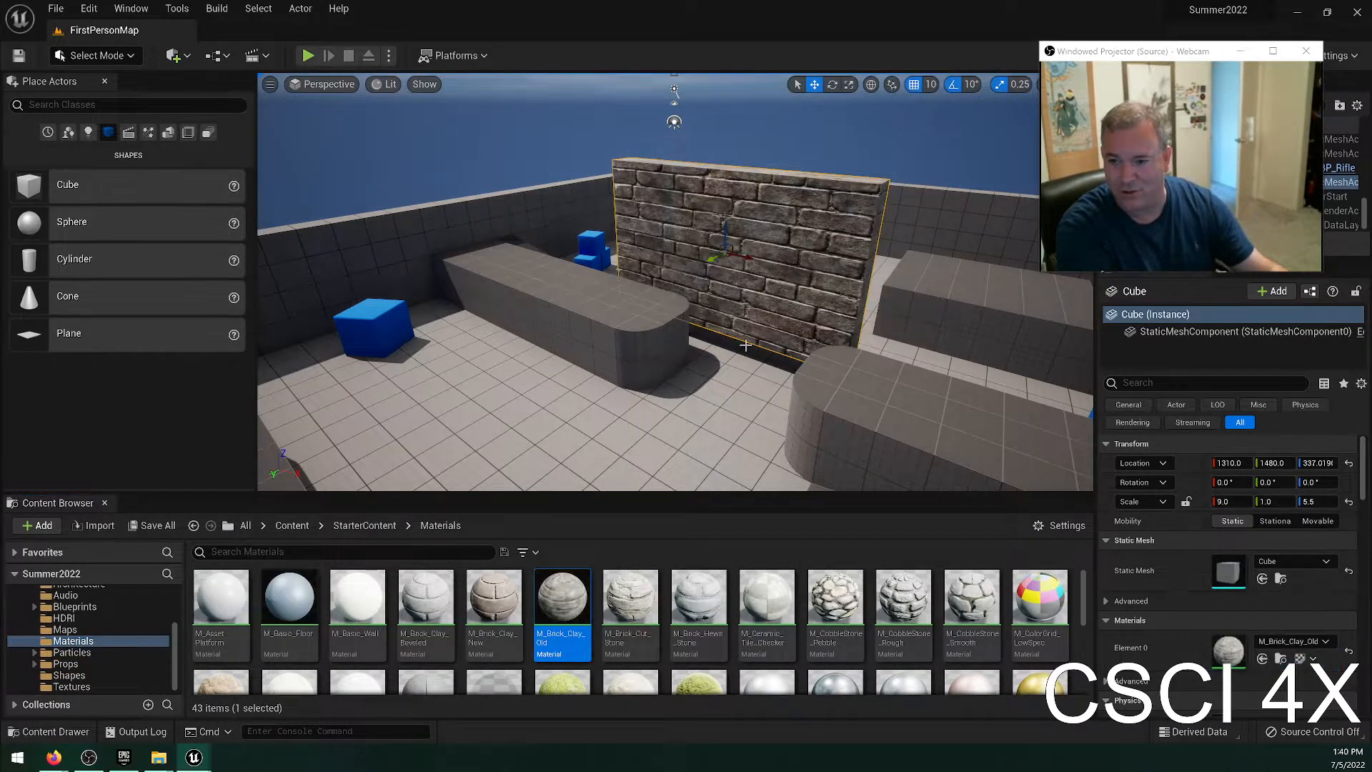
scroll(745, 345, "up", 5)
right_click_drag(745, 345, 759, 333)
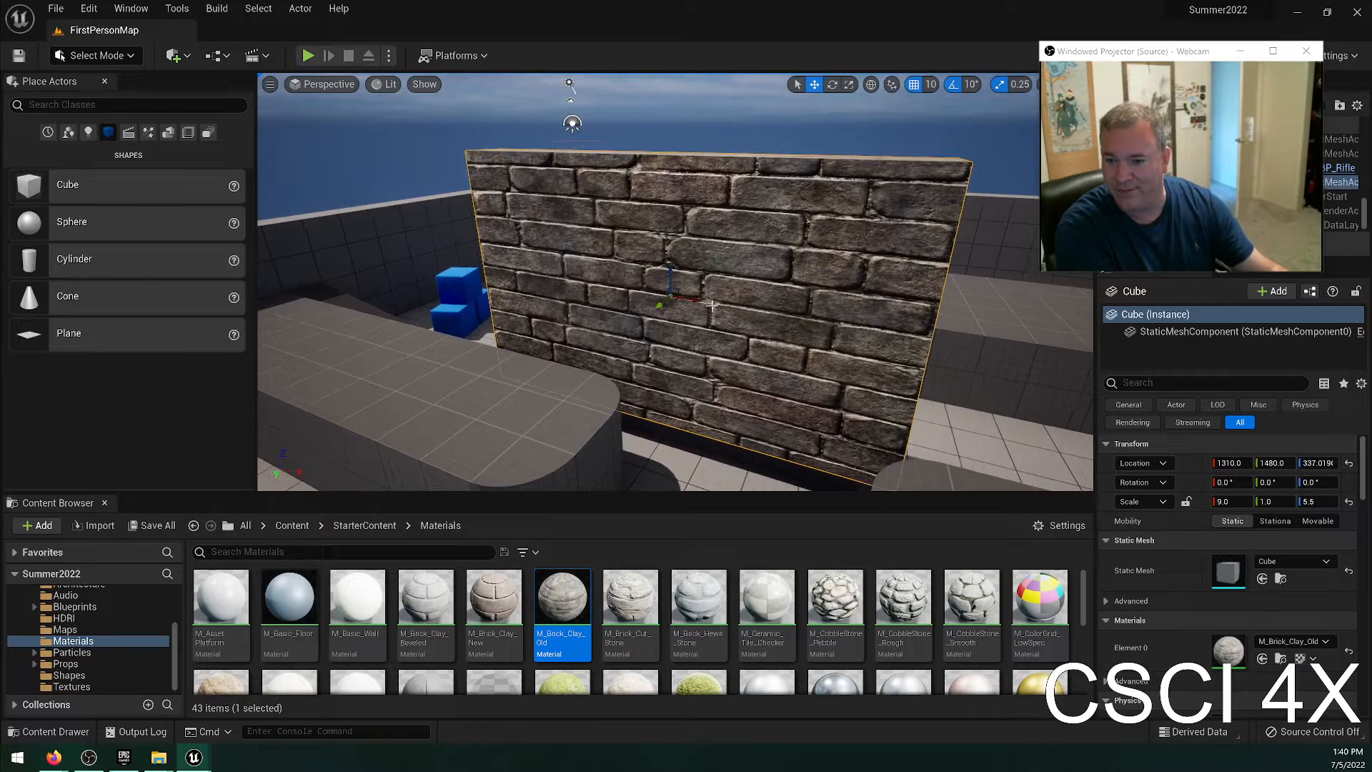
Move the brick wall along X to 1530, undo a trial scaling, and delete the wall.
left_click_drag(712, 306, 1021, 339)
key("space")
key("space")
key("ctrl+z")
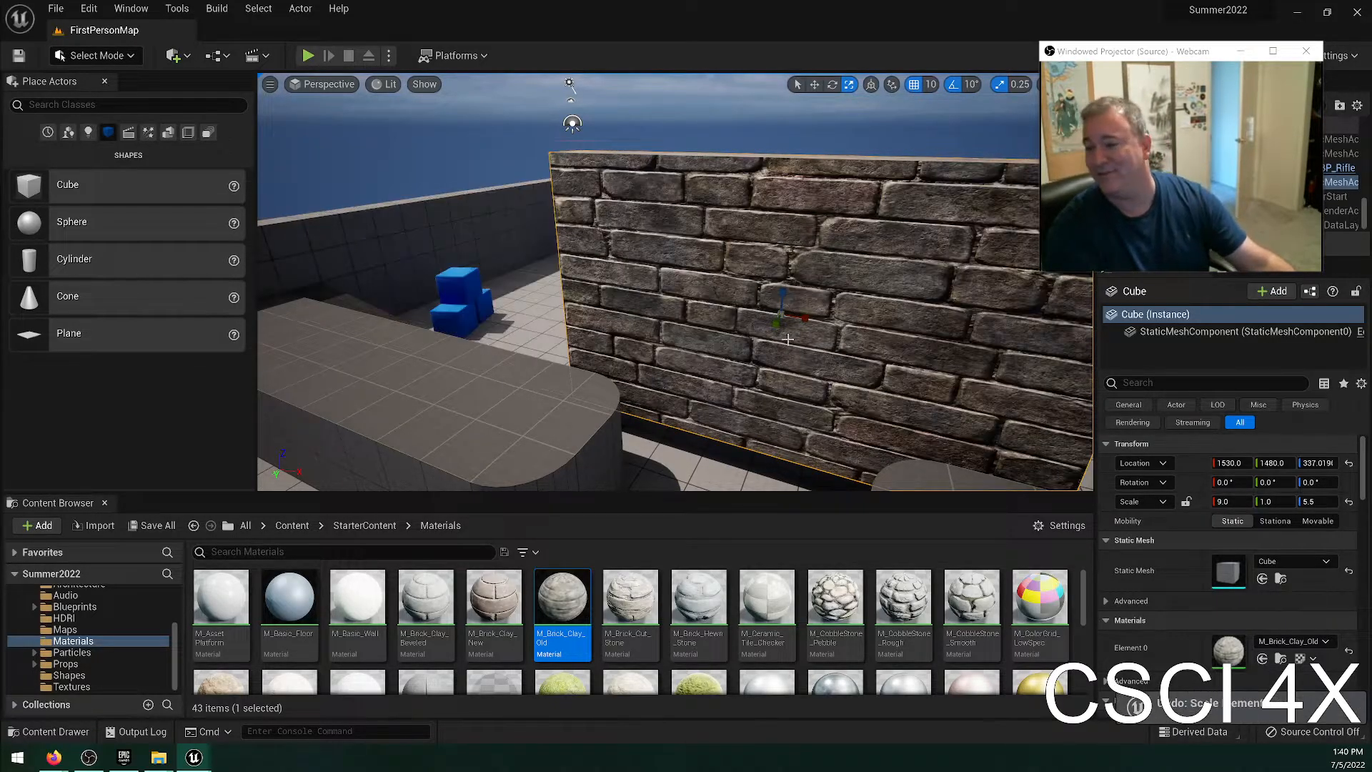
key("Delete")
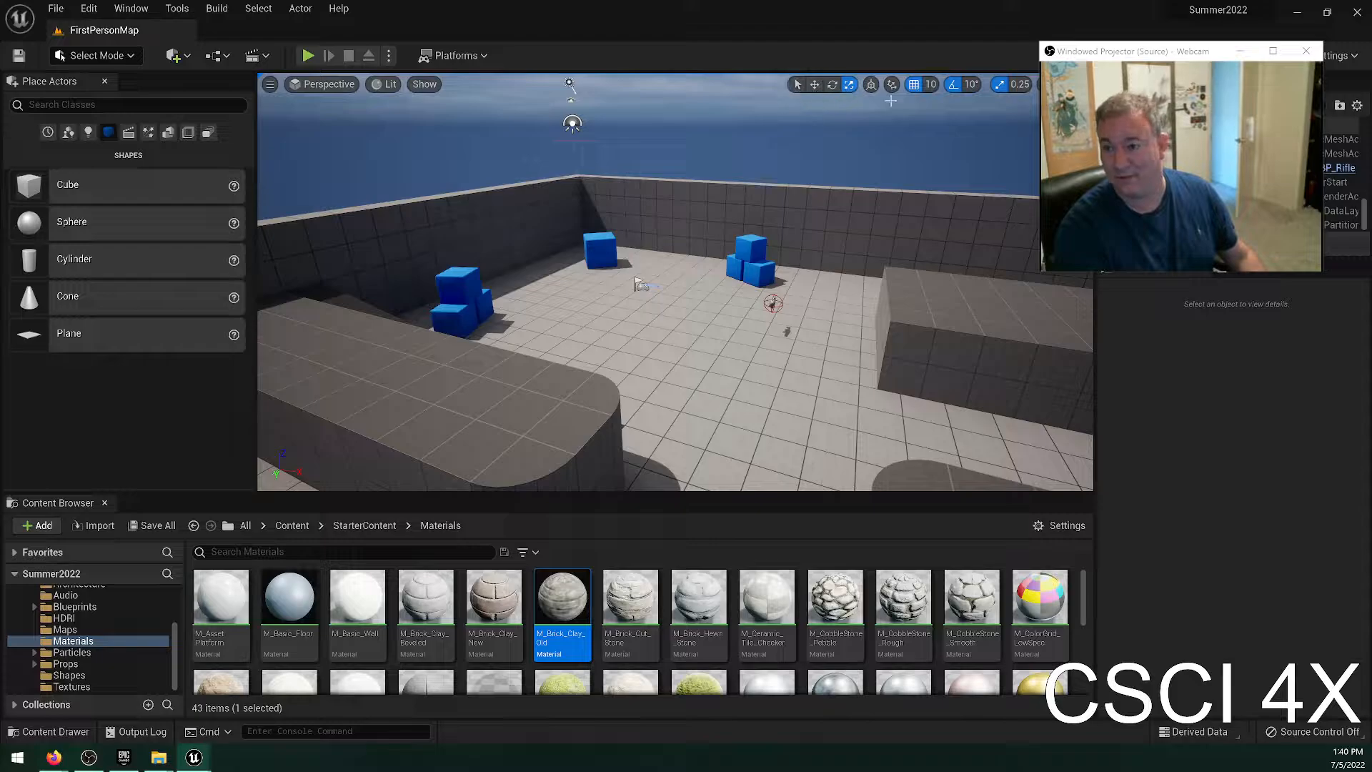
Select the top blue cube of the far stack and cycle through the move, rotate and scale modes.
left_click(745, 249)
key("w")
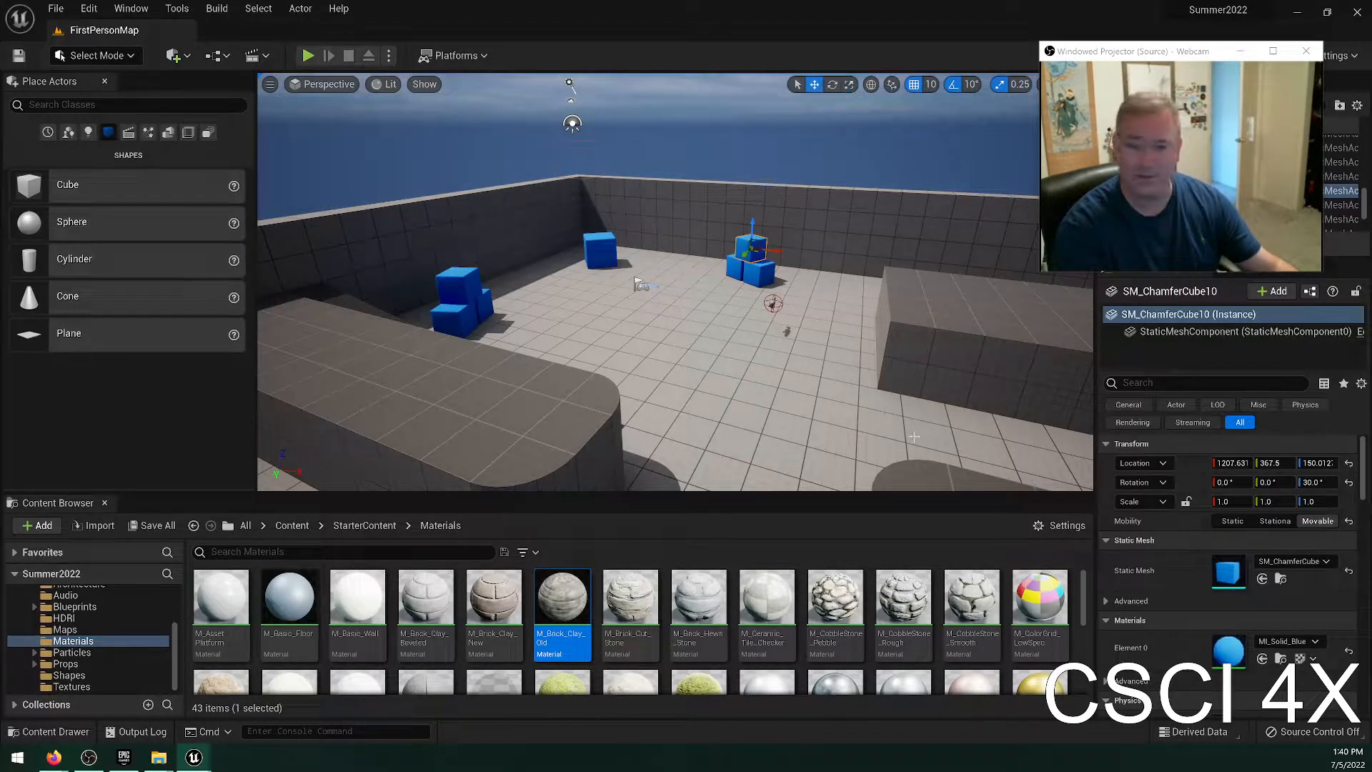
key("e")
key("r")
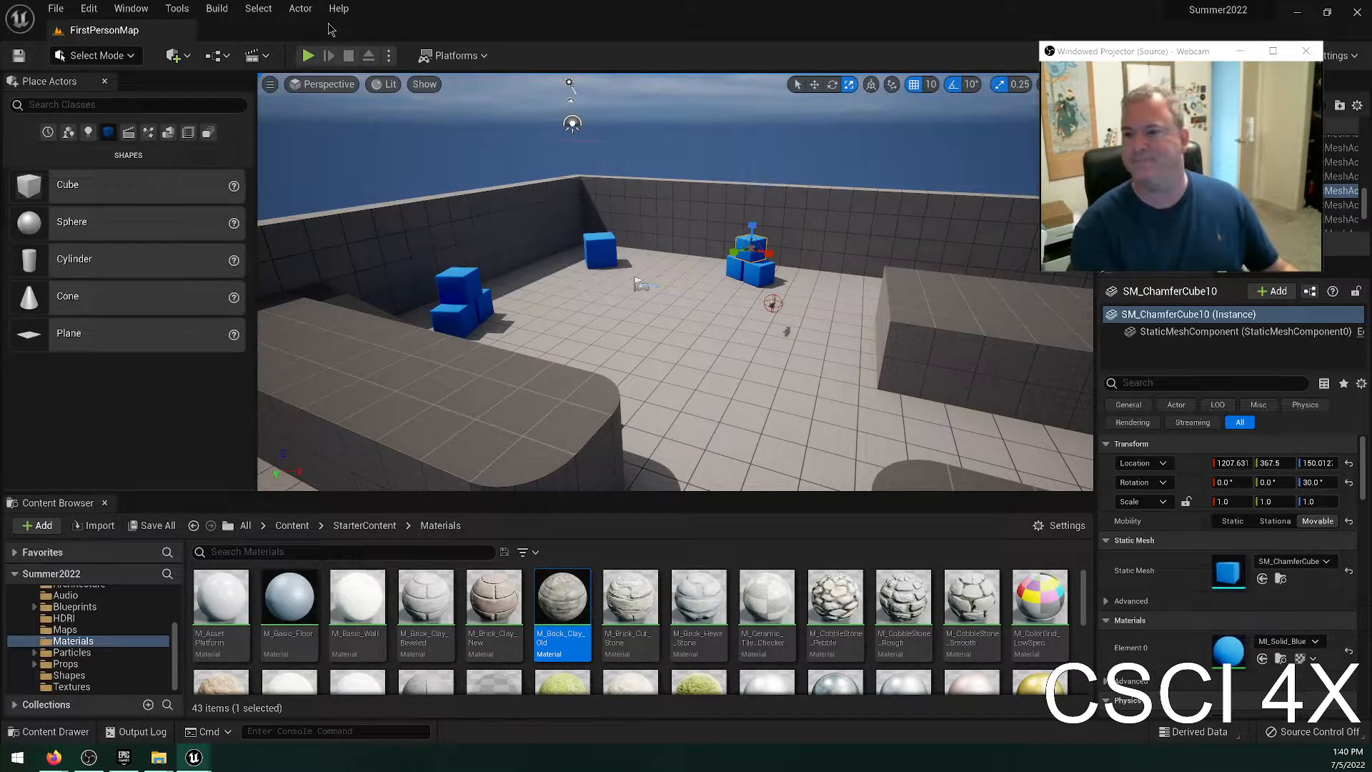
Turn on Surface Snapping for the viewport and display its settings.
left_click(892, 85)
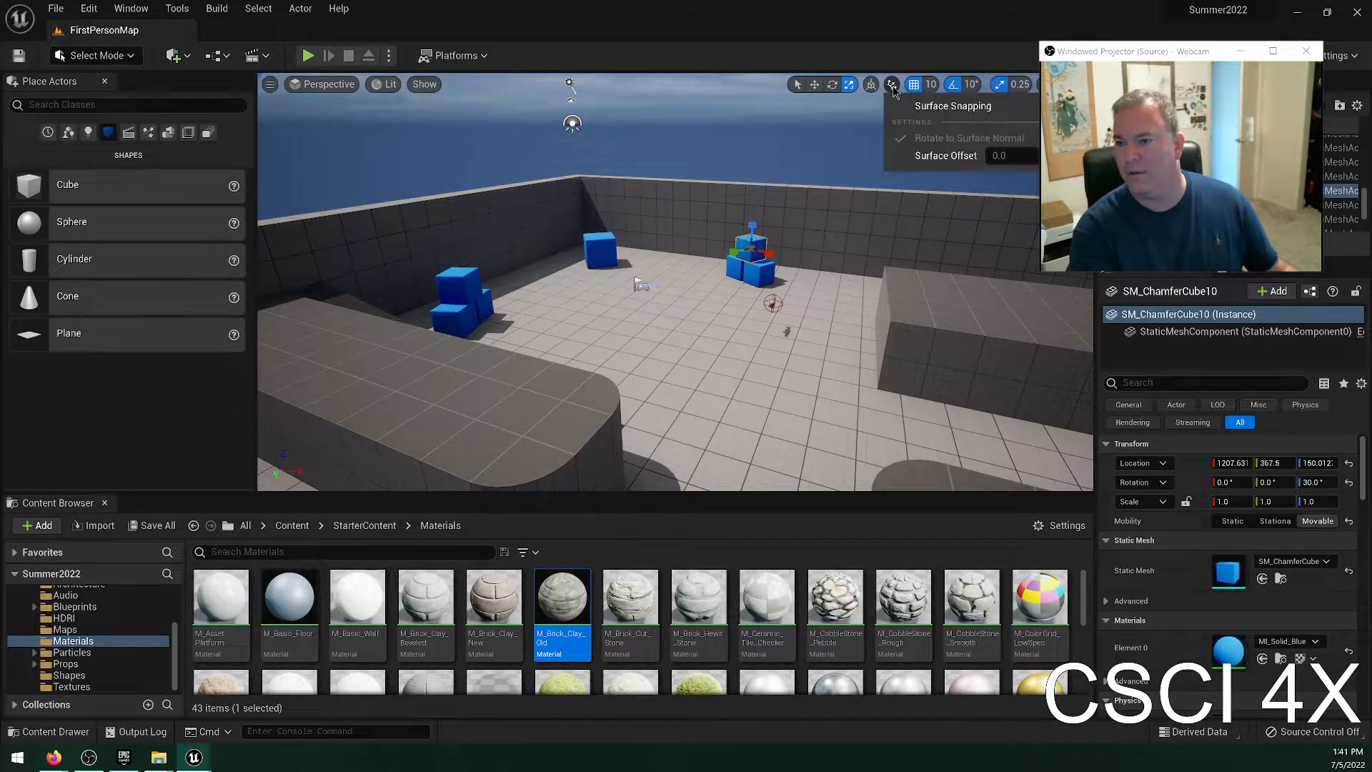
left_click(894, 89)
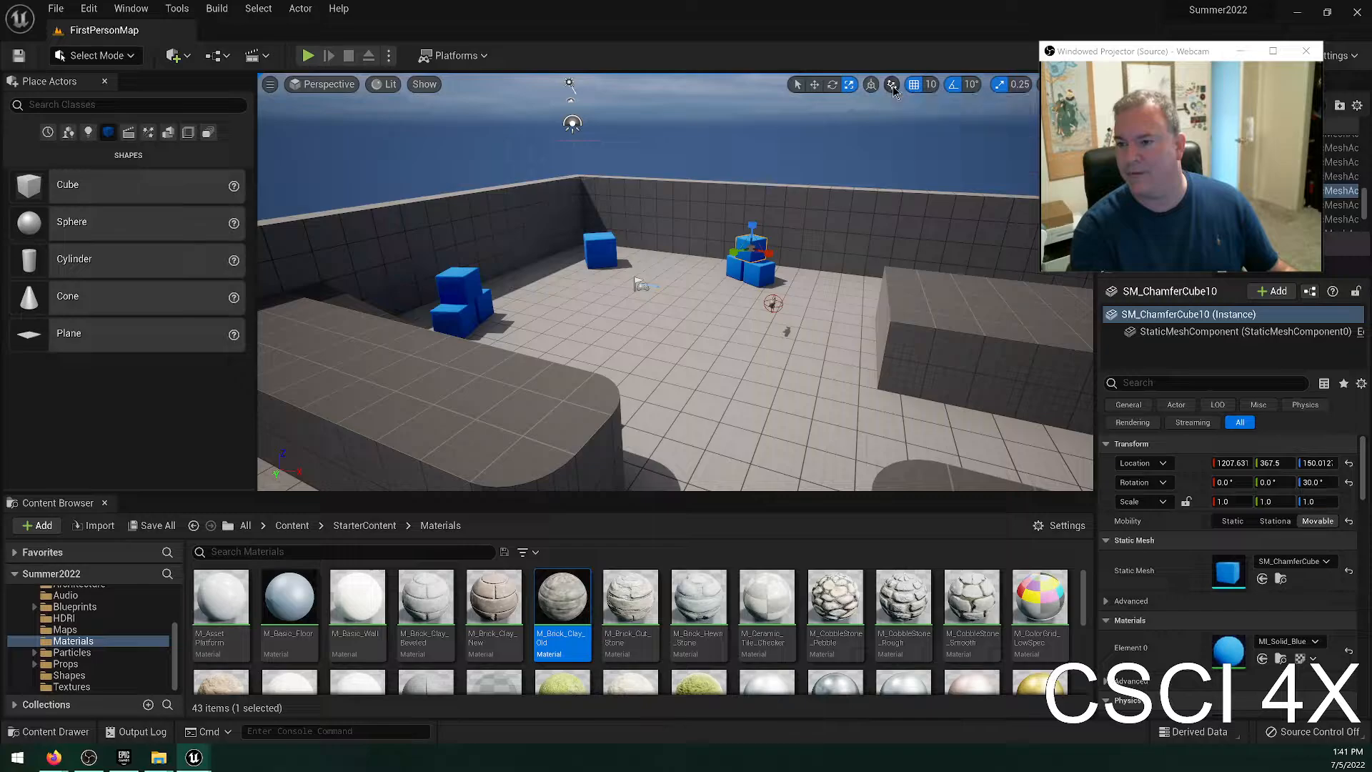
left_click(893, 90)
left_click(897, 107)
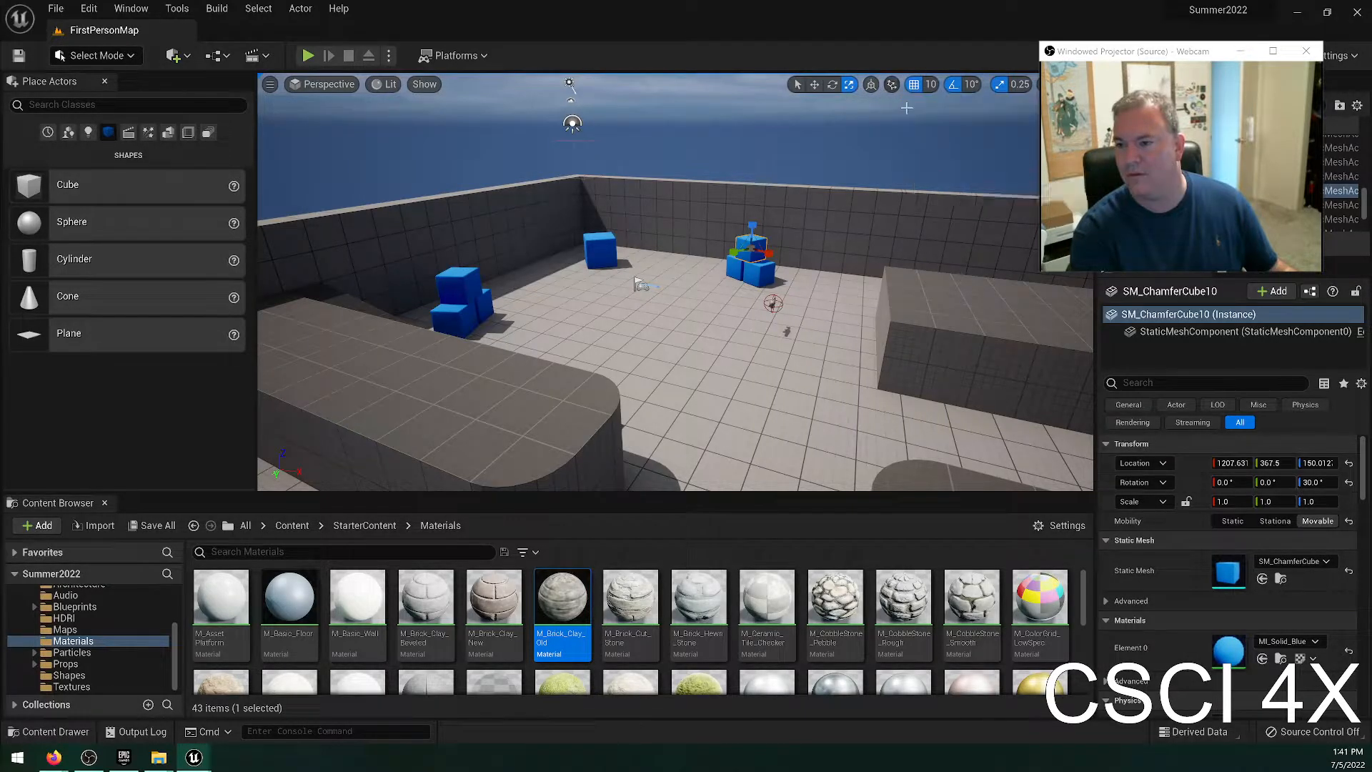
left_click(890, 90)
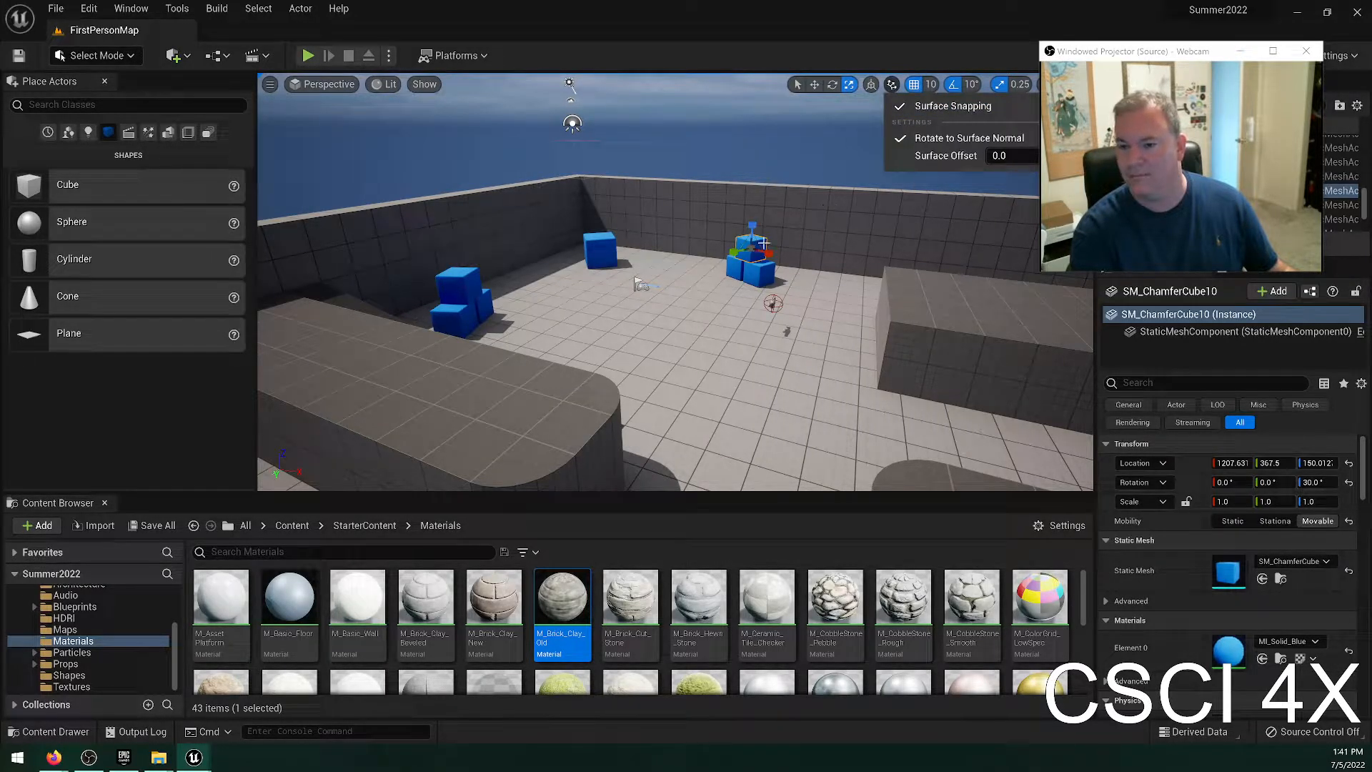
Move the selected blue cube from its stack onto the large rectangular block, at about X 1868, Y 928, Z 250.
type("w")
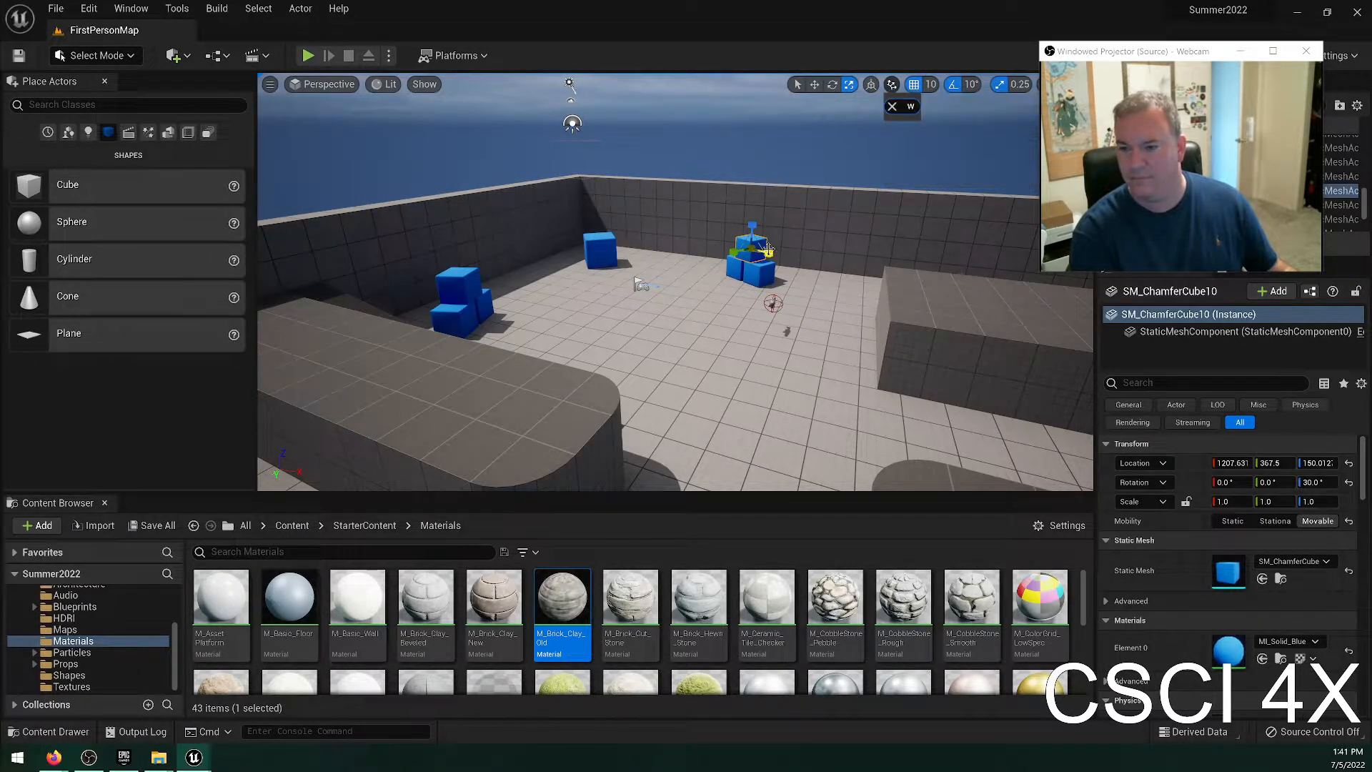
left_click(893, 107)
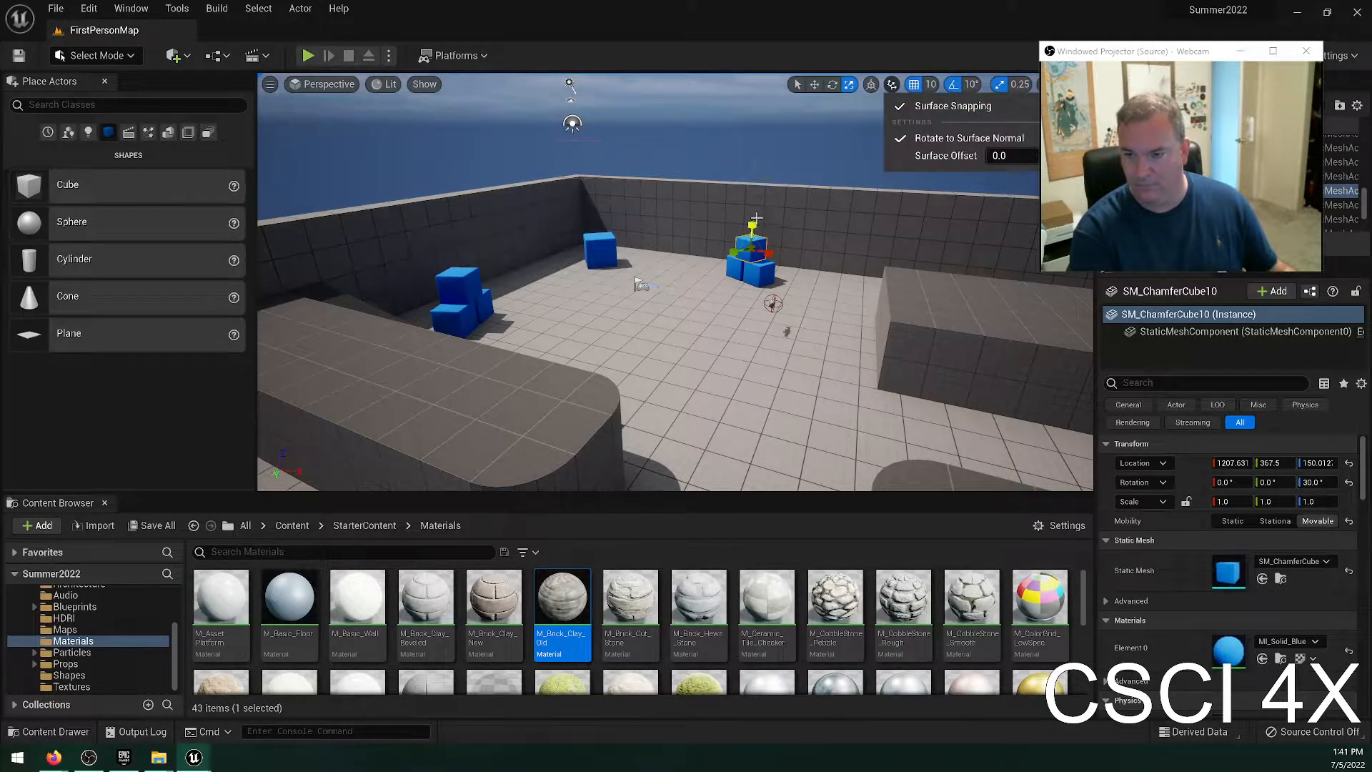
left_click(752, 246)
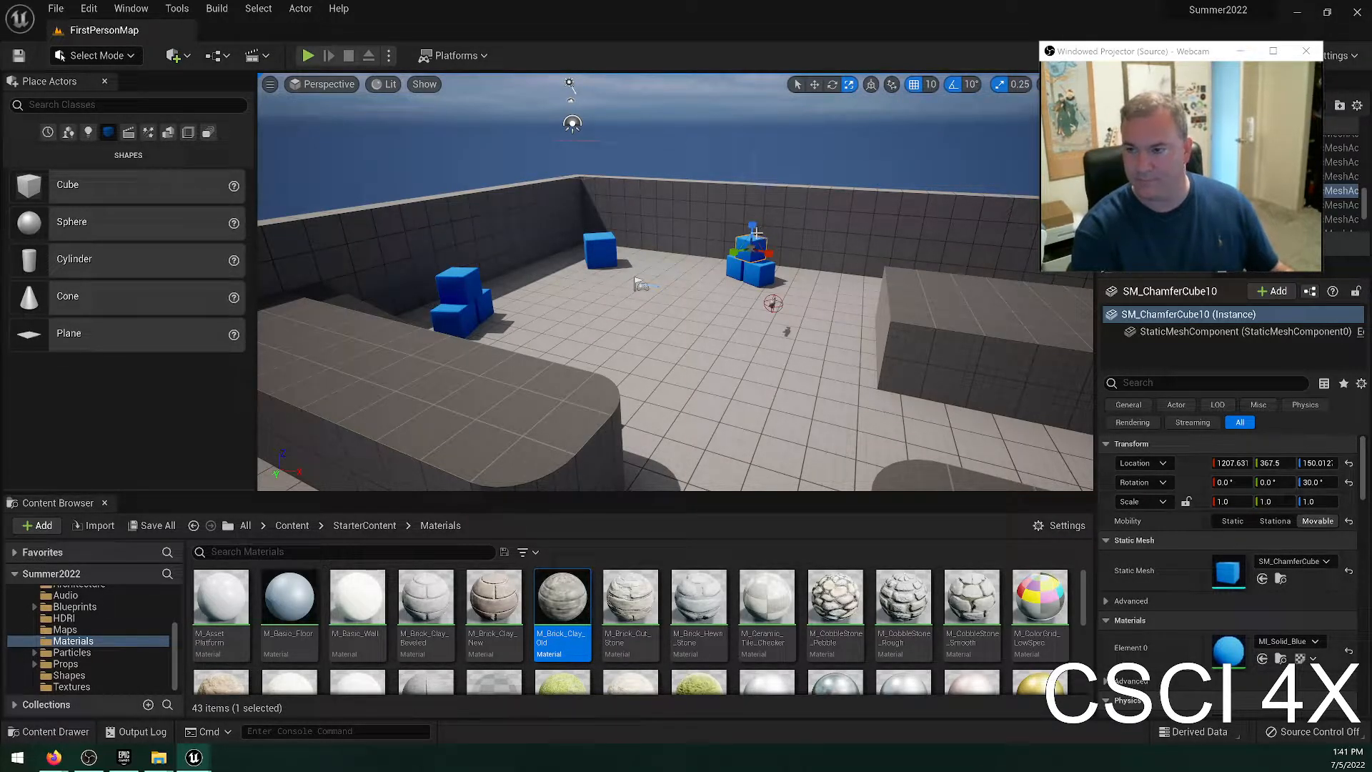
left_click(891, 86)
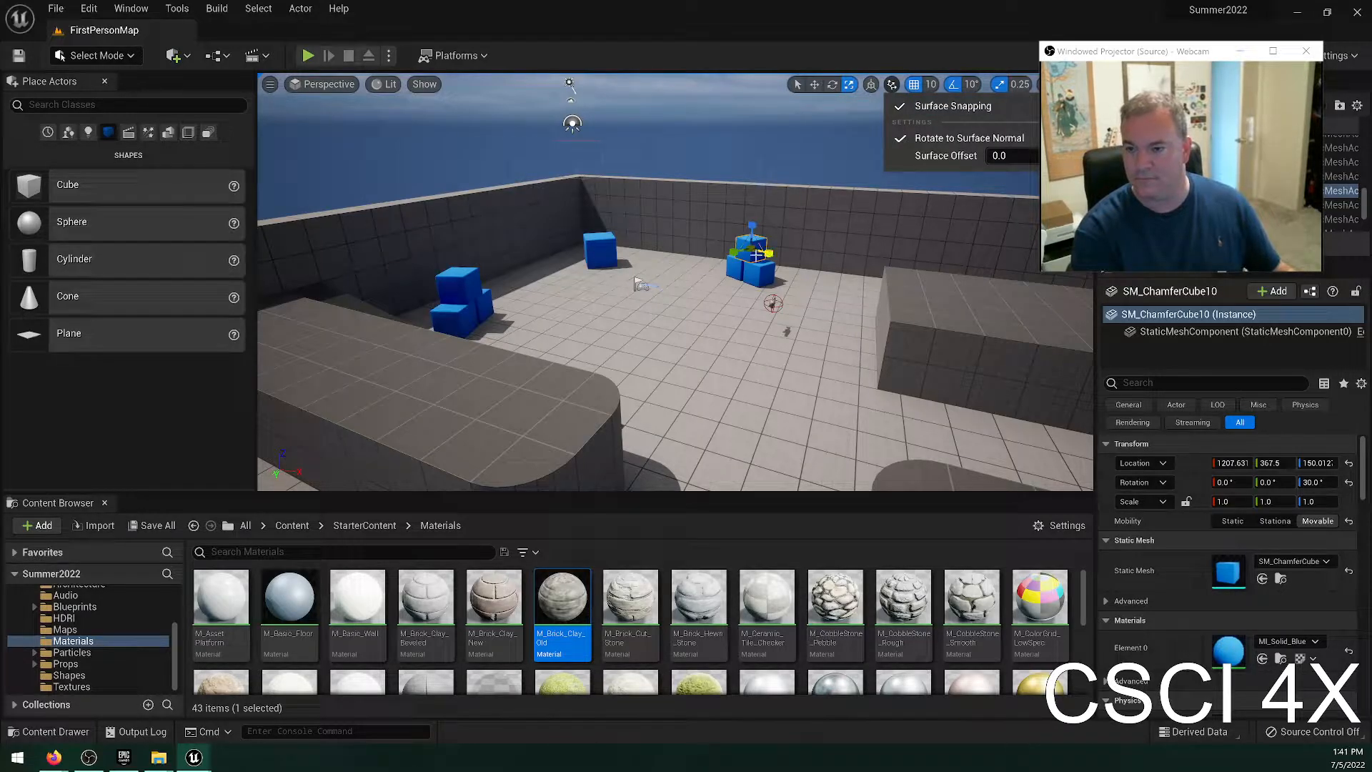
left_click(759, 229)
key("w")
left_click_drag(755, 228, 952, 312)
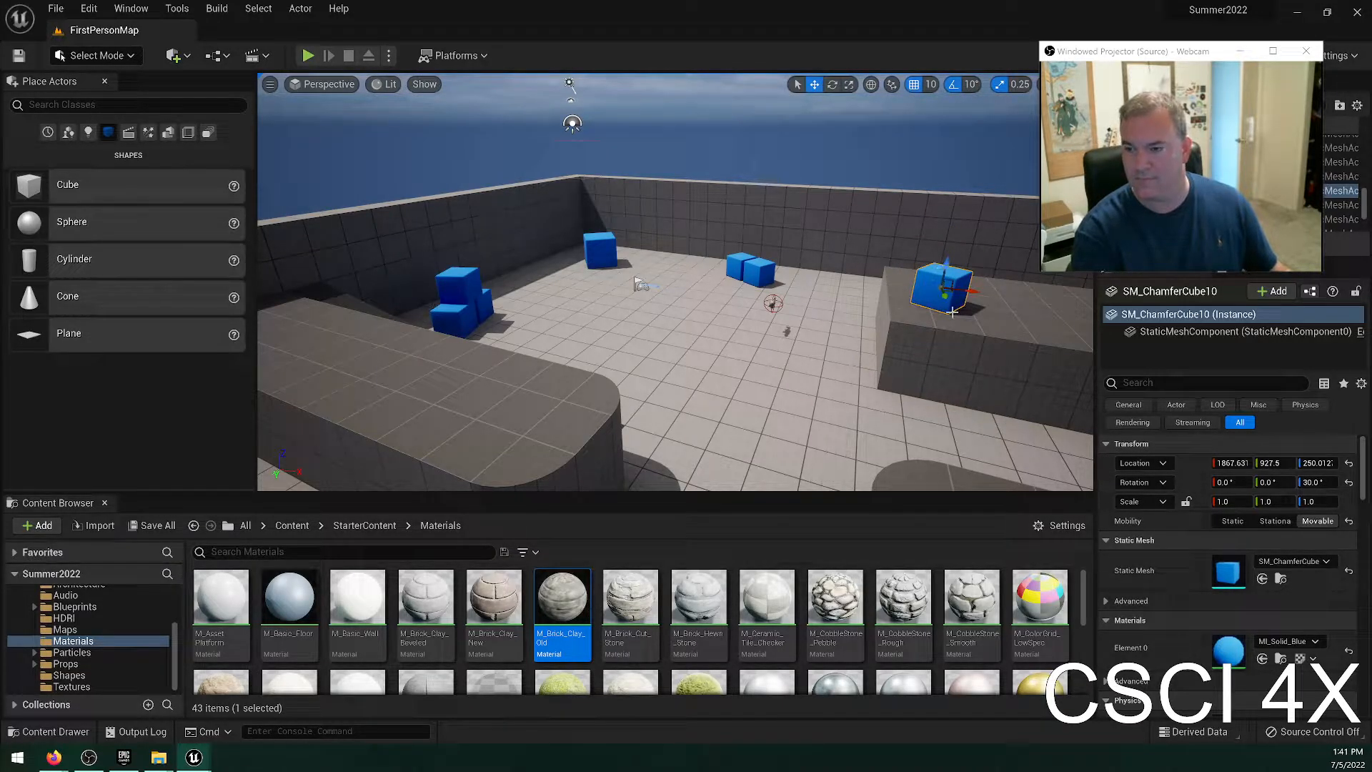
Undo the blue cube's move onto the rectangular block and turn off Surface Snapping for the viewport.
key("ctrl+z")
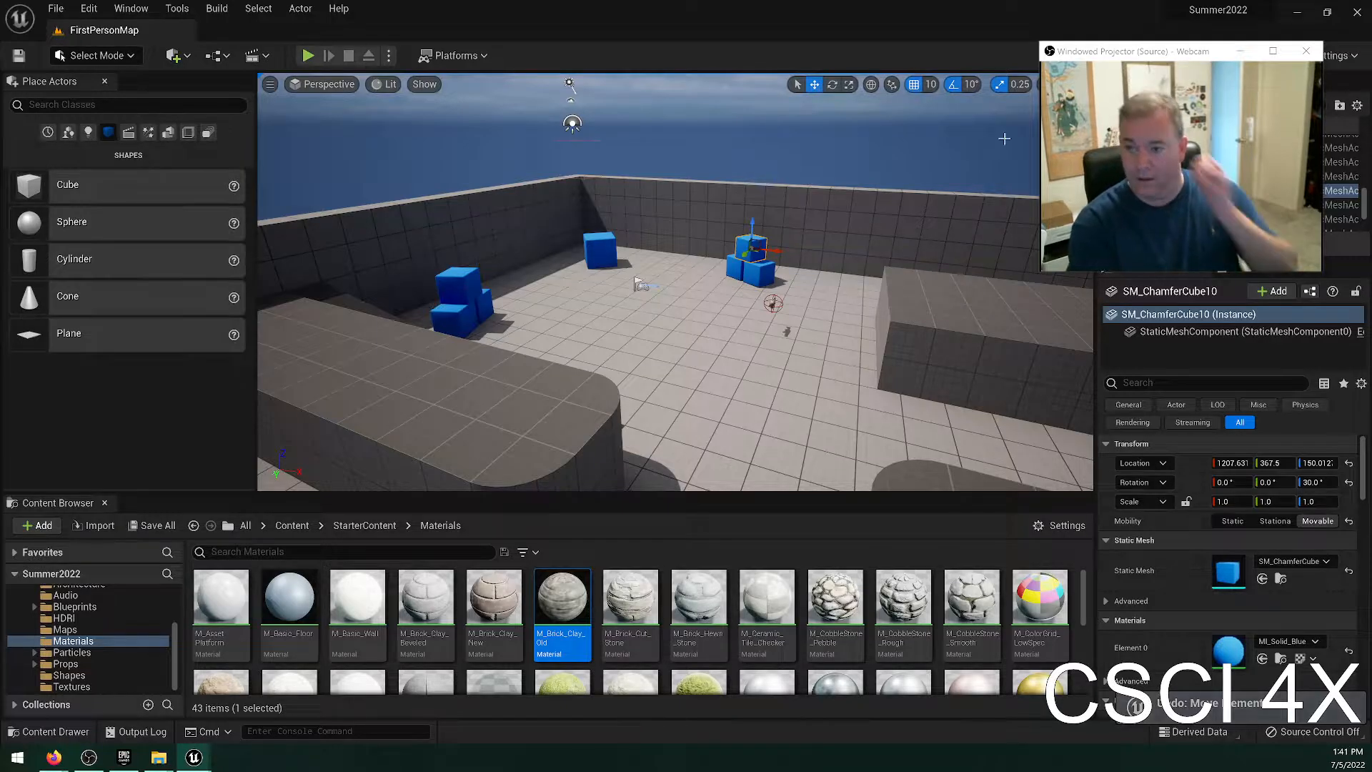
left_click(891, 85)
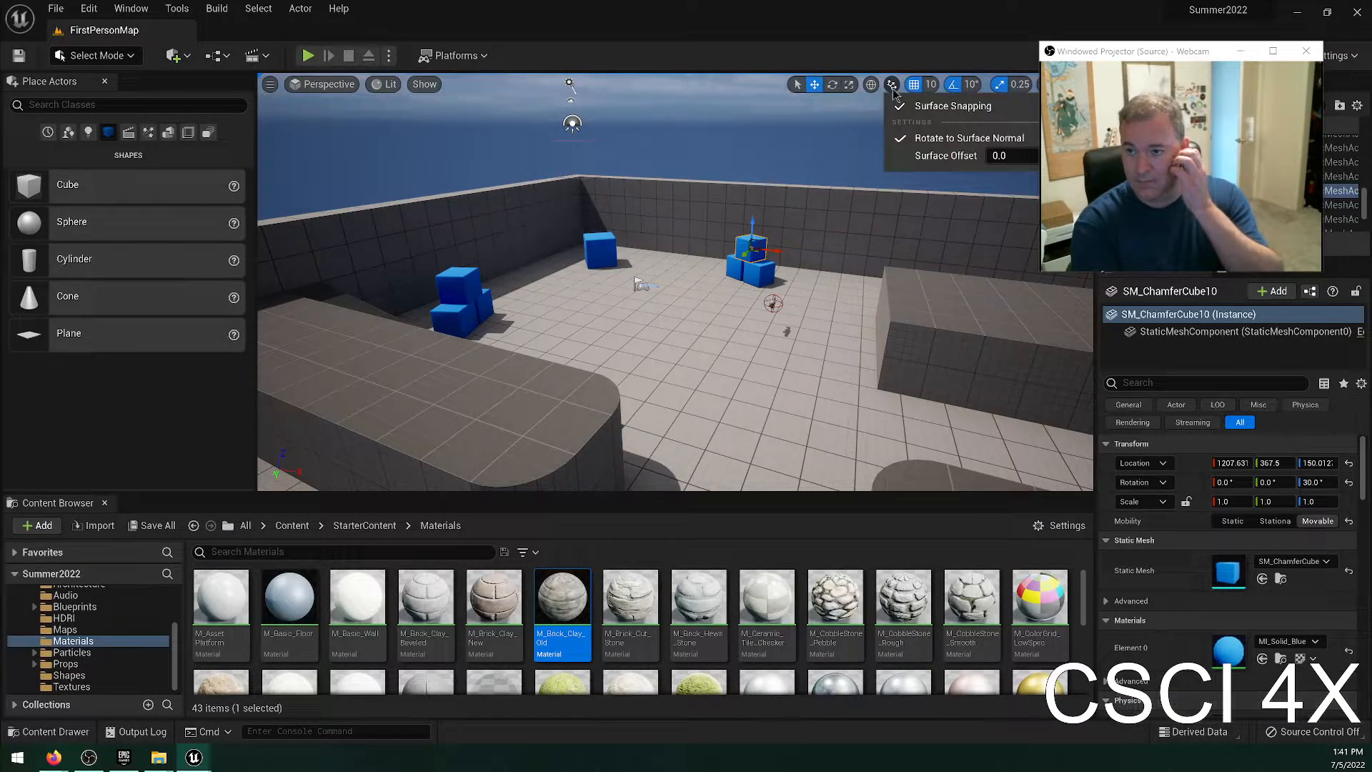
left_click(938, 112)
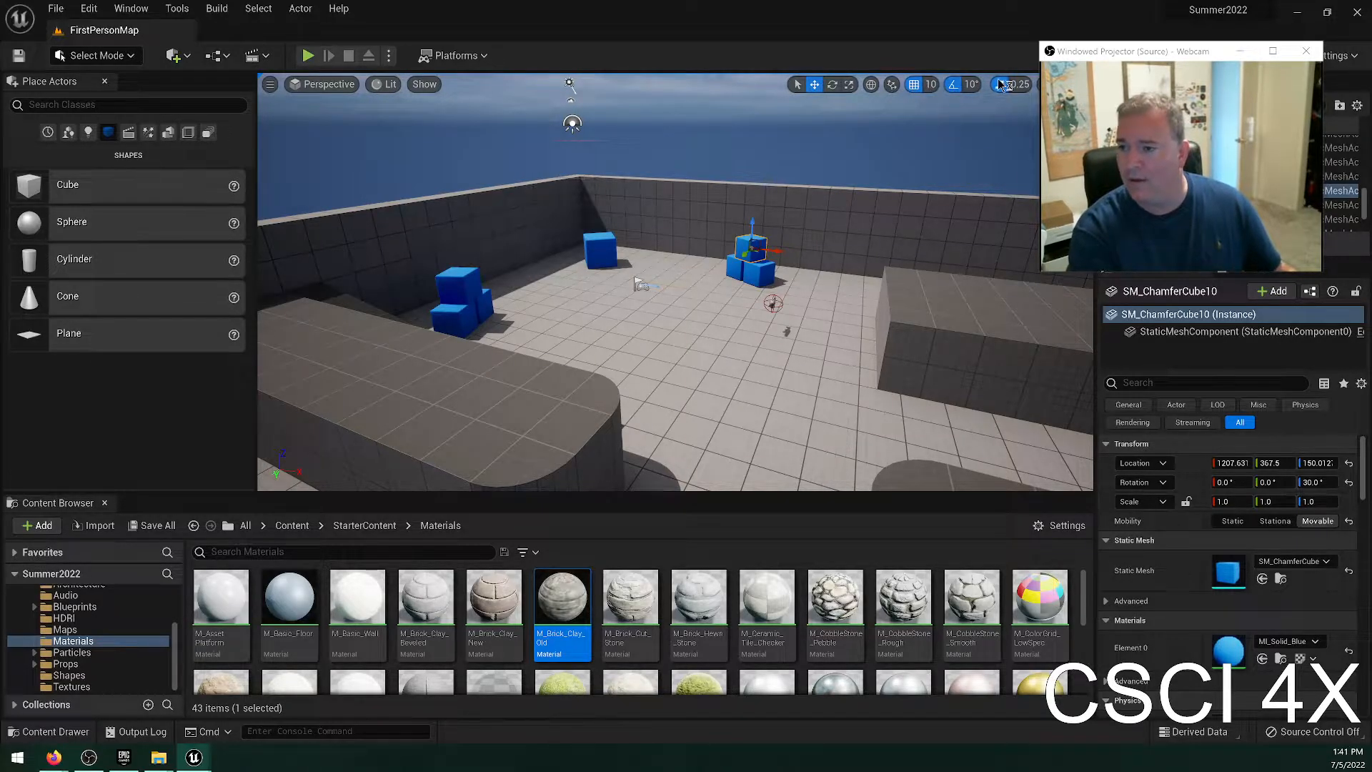
Fly the camera around the level to examine how fast it travels at camera speed 4.
right_click_drag(1000, 85, 972, 92)
left_click_drag(1141, 45, 1207, 58)
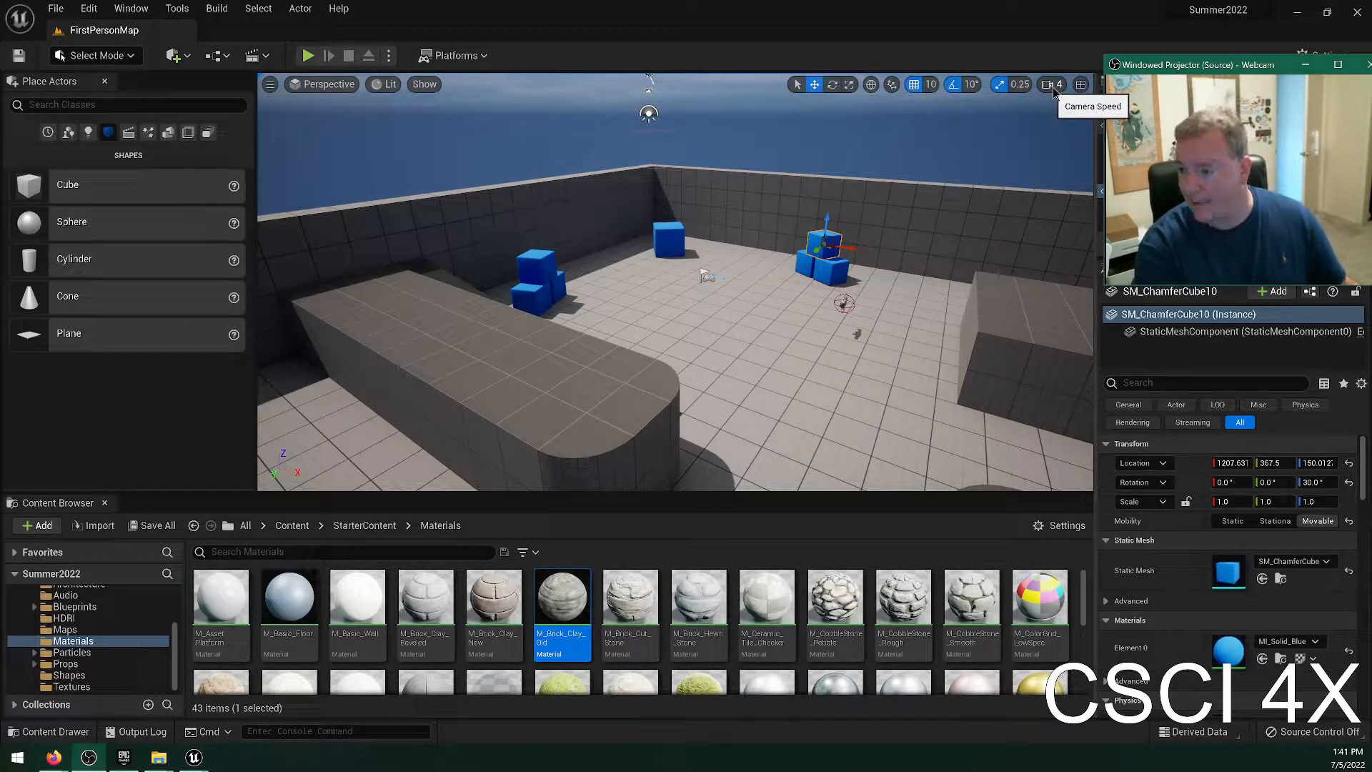
left_click_drag(1165, 66, 1156, 20)
right_click_drag(893, 215, 654, 211)
key("w")
key("w")
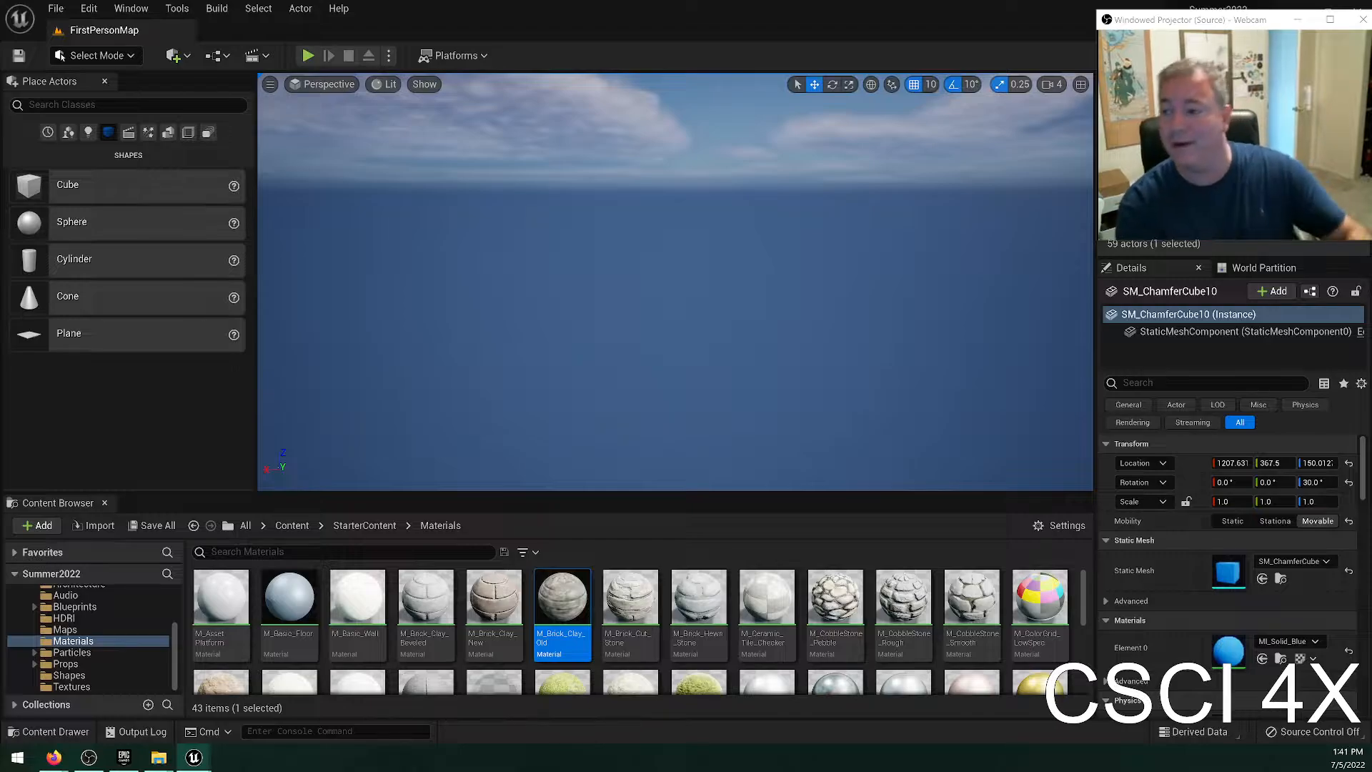
right_click_drag(675, 282, 1042, 109)
key("w")
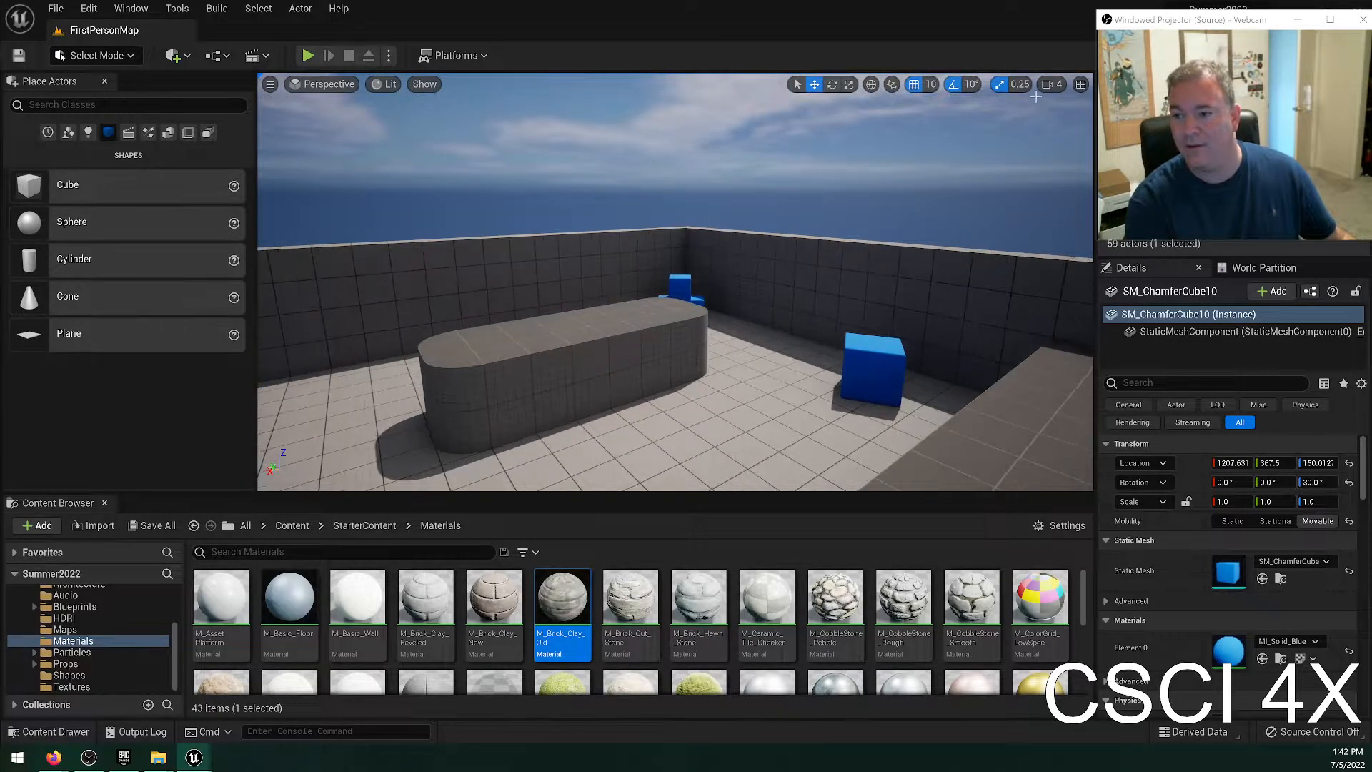
Set the viewport camera speed to 1 and fly through the level to try it.
left_click(1061, 86)
left_click_drag(1149, 29, 1166, 195)
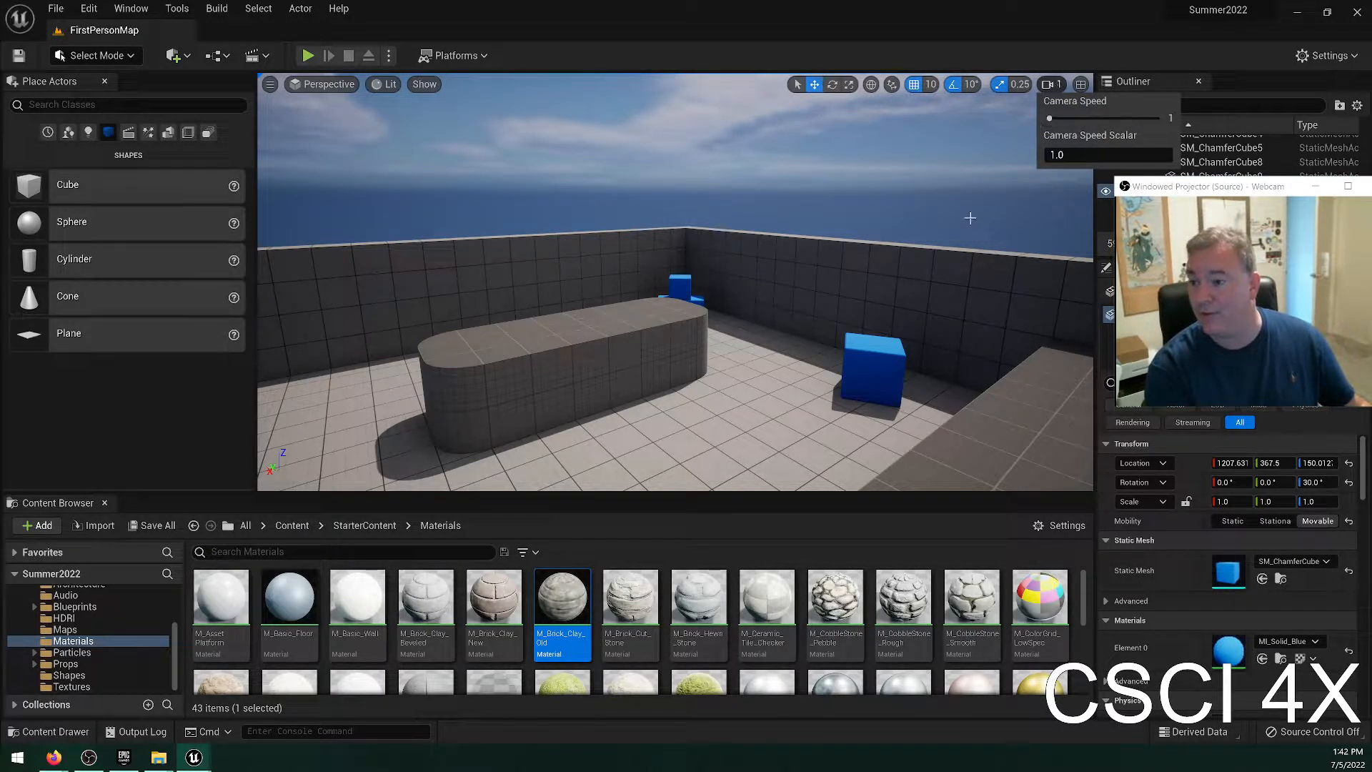
right_click_drag(970, 218, 1036, 195)
key("w")
key("a")
key("a")
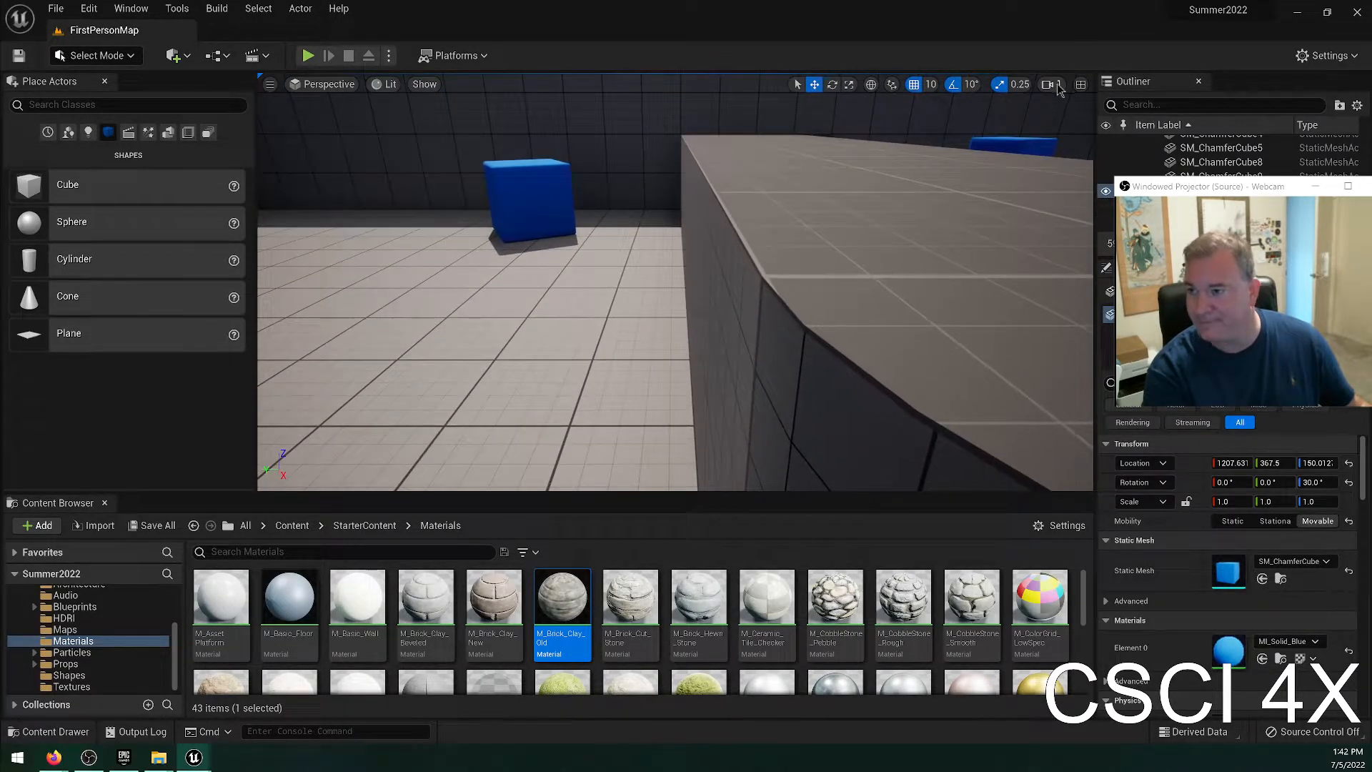
Set the viewport camera speed to 4 and fly back to an overview of the blocks and cubes.
left_click(1053, 85)
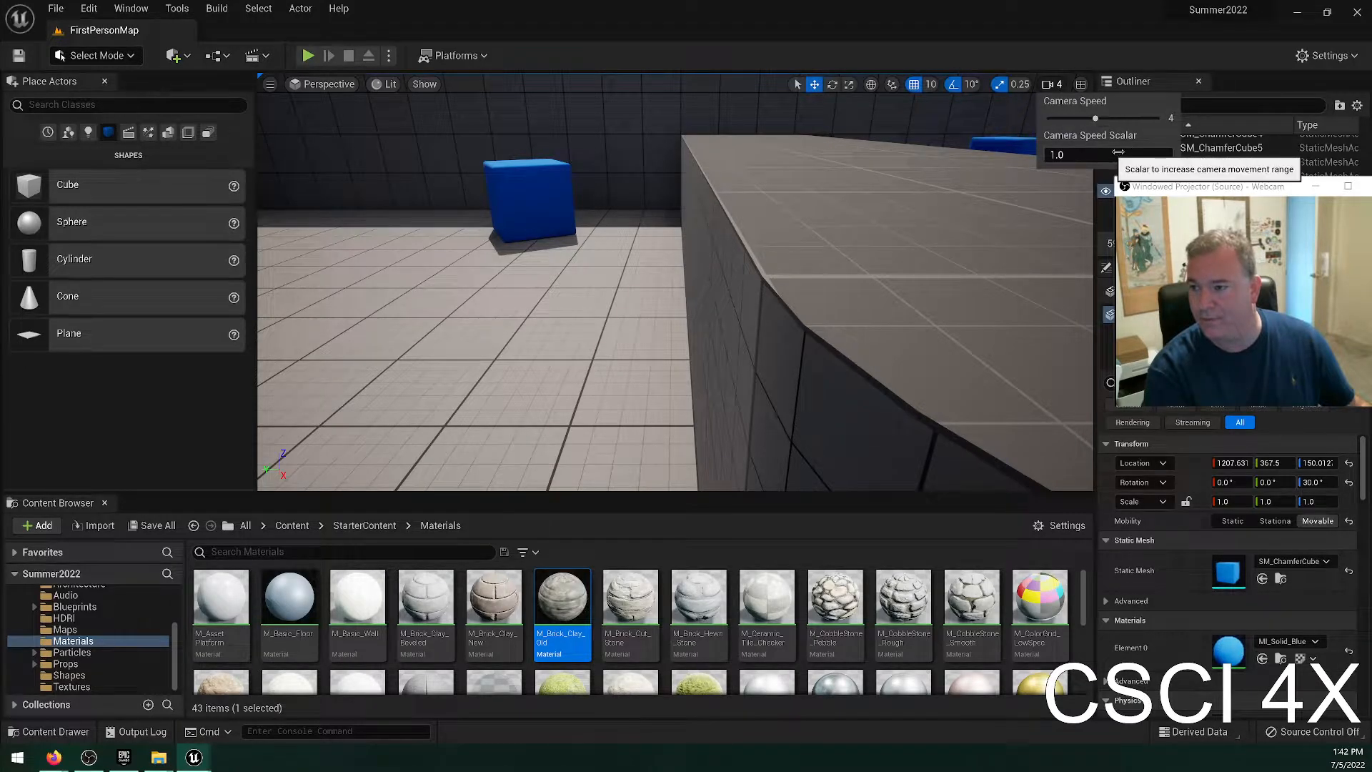
left_click(1097, 70)
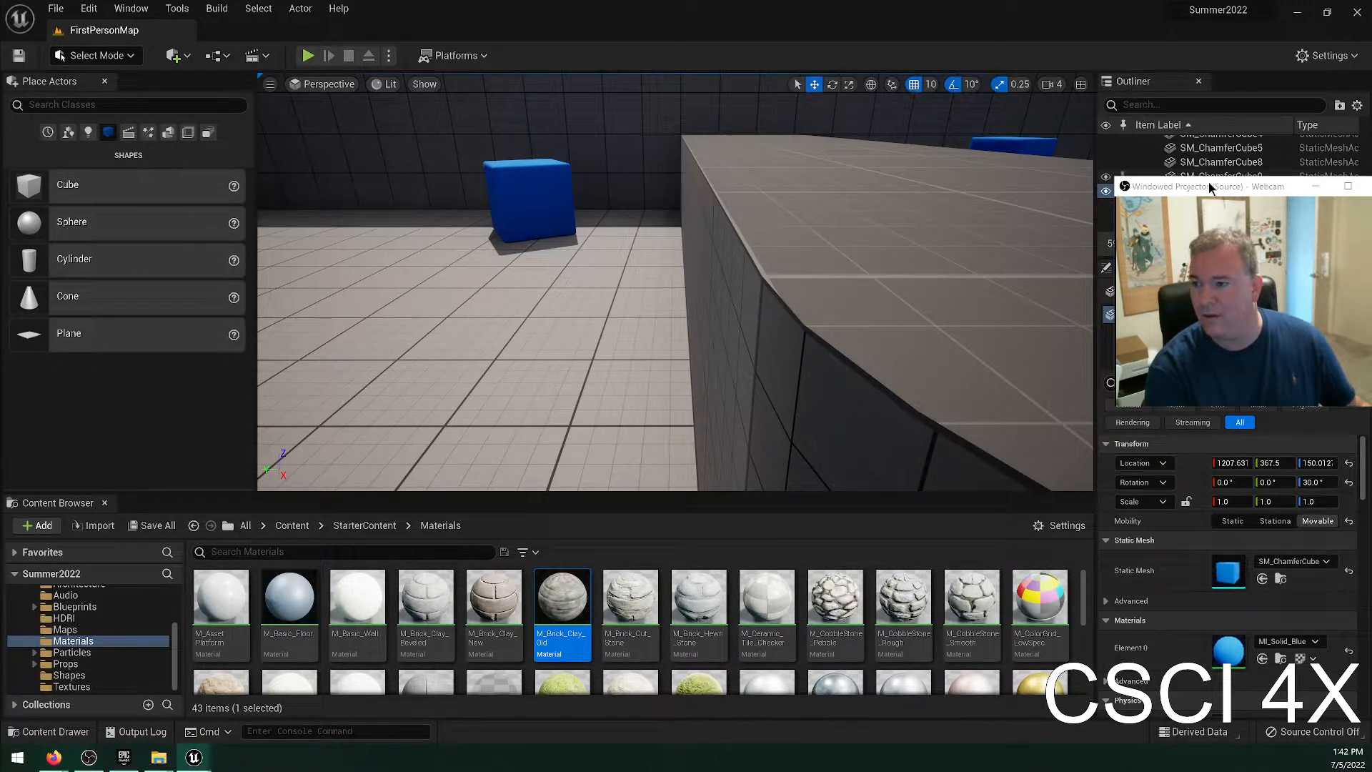
left_click_drag(1210, 187, 886, 10)
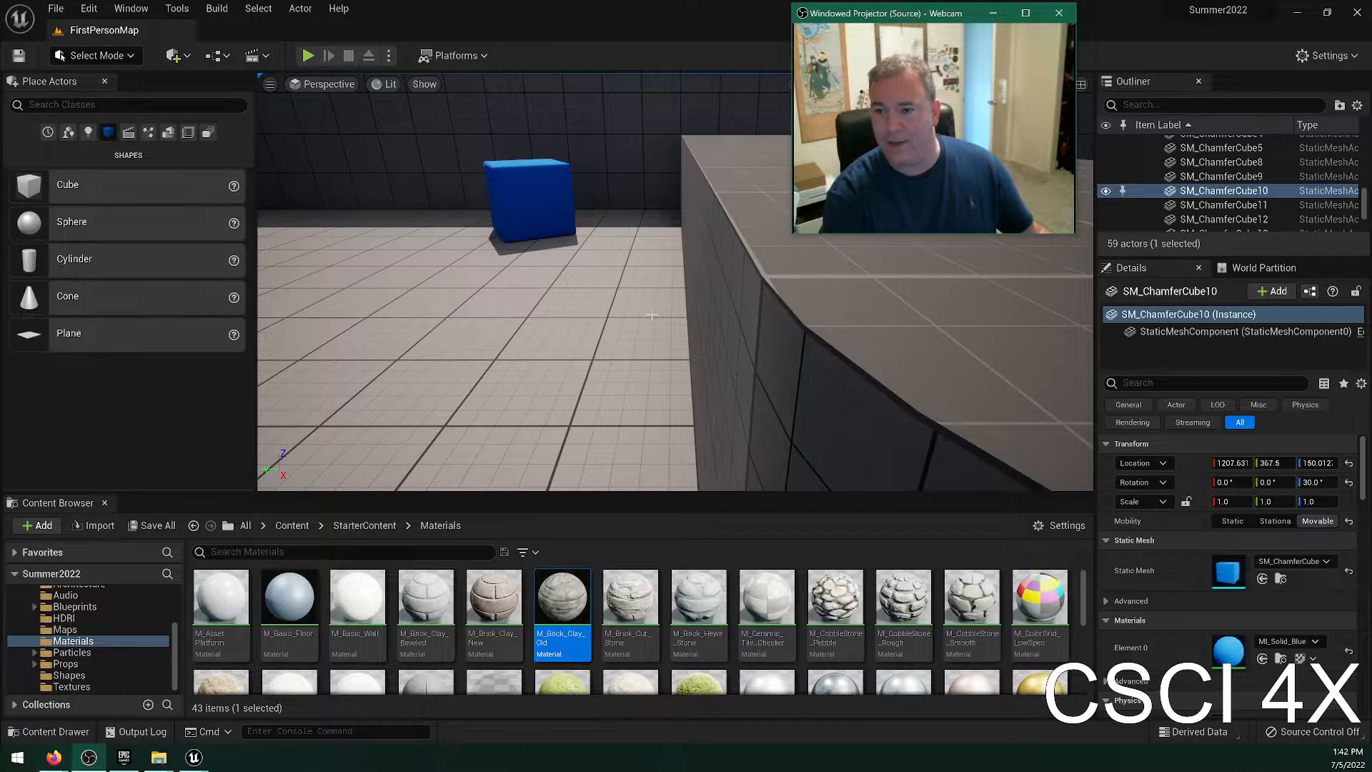
right_click_drag(651, 315, 772, 332)
key("s")
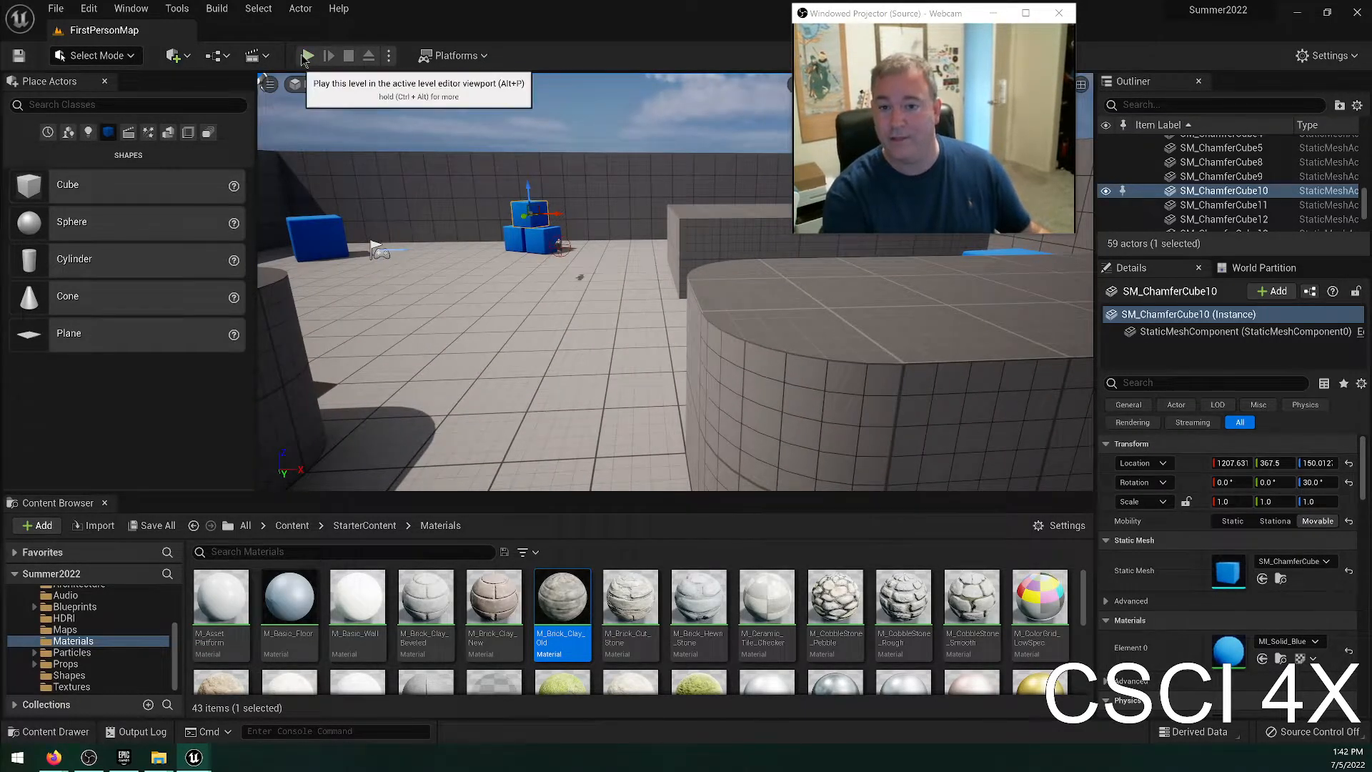
Play the level in the viewport, pick up the rifle, fire several shots around the blue cube, and stop playing.
left_click(306, 56)
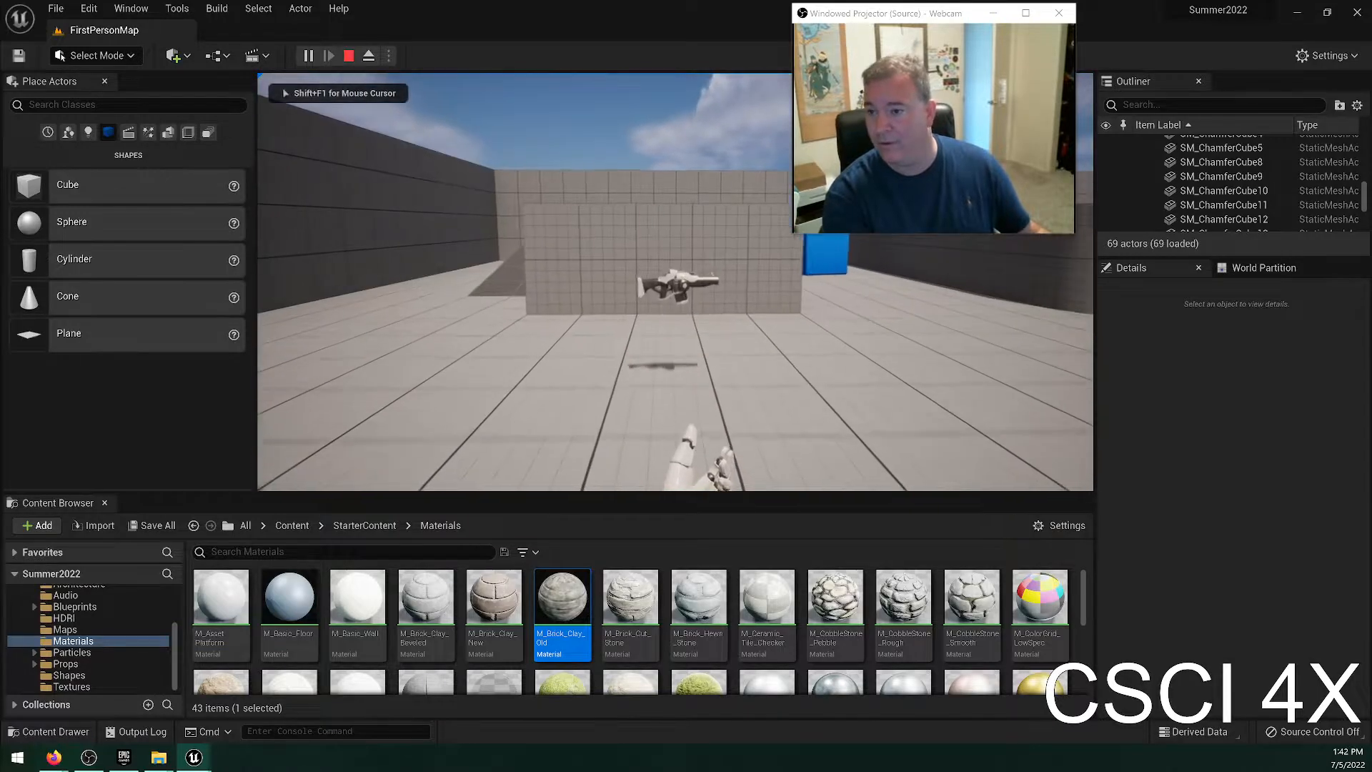
key("w")
left_click(675, 281)
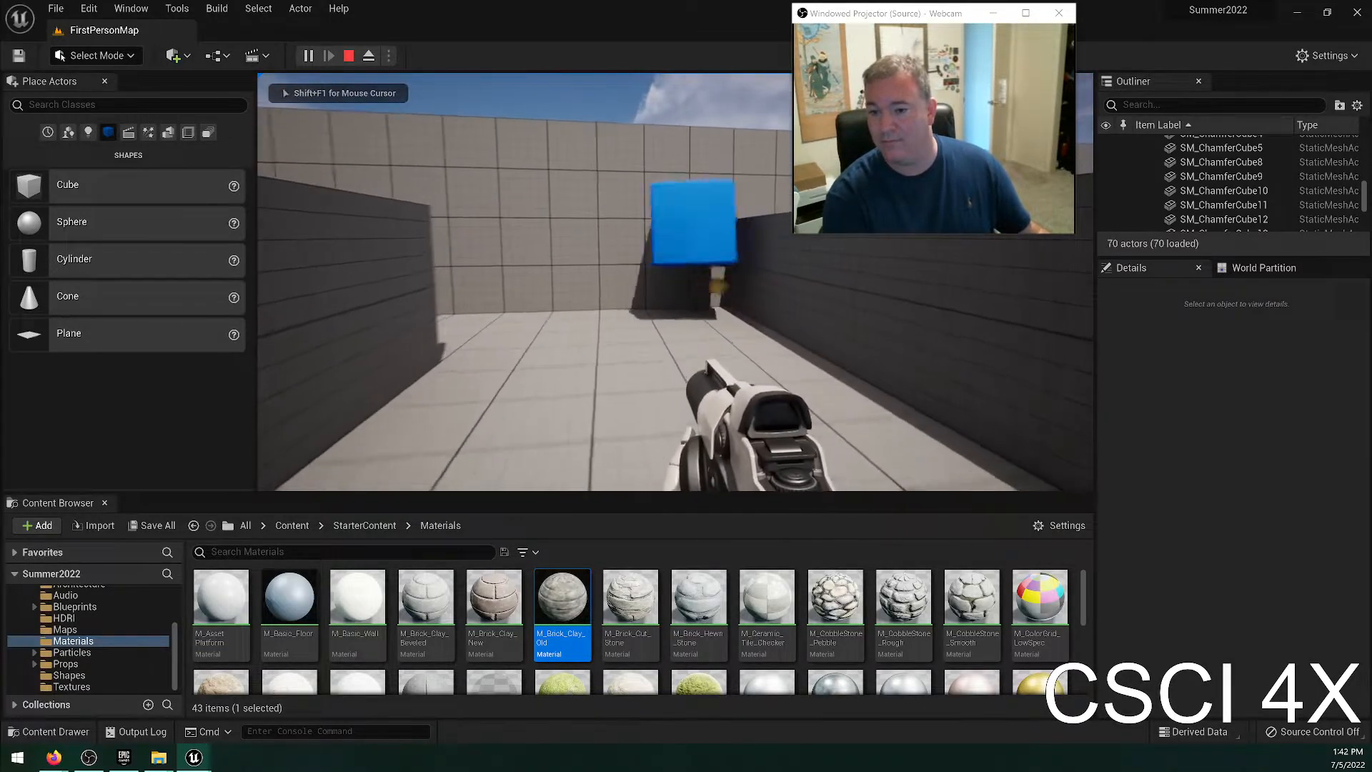
key("w")
left_click(675, 282)
left_click(675, 281)
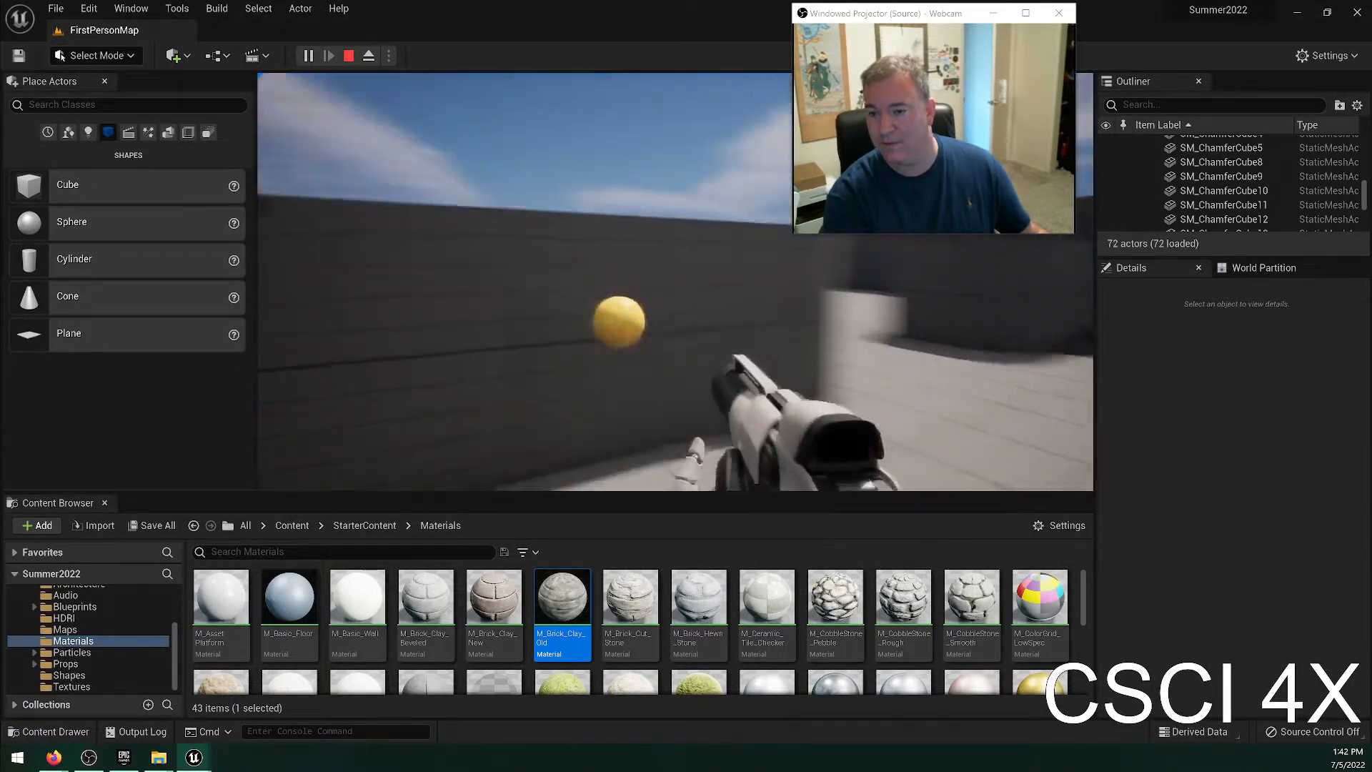
key("Escape")
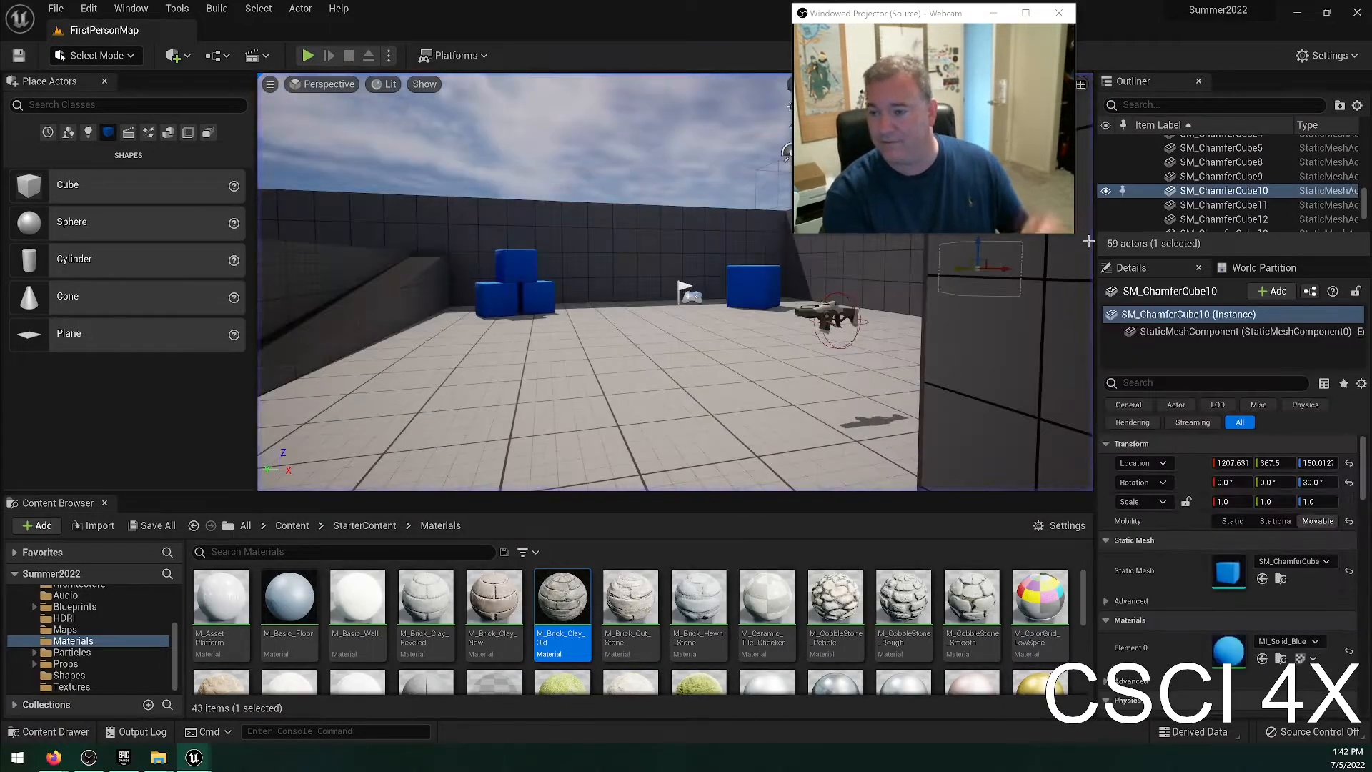
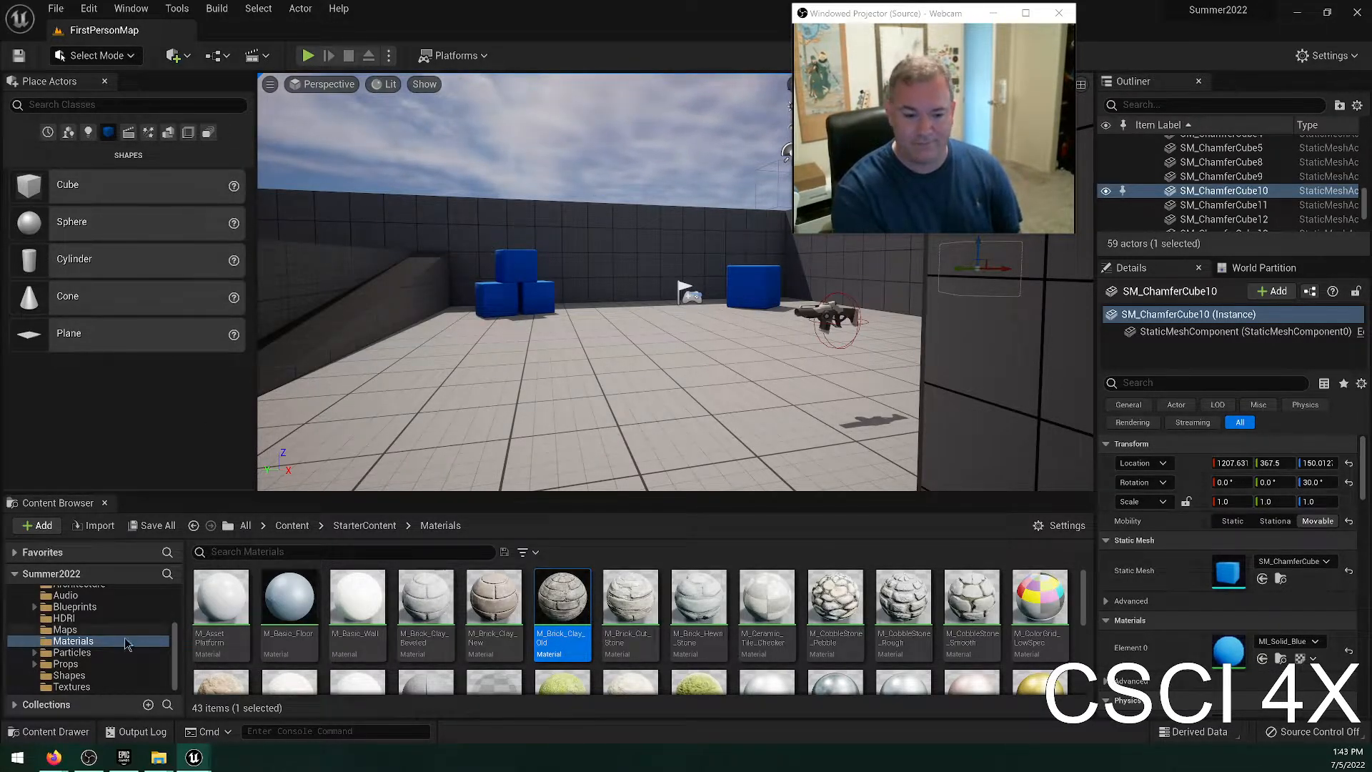
Browse the StarterContent Blueprints folder and its Assets subfolder, and collapse the folder tree back to StarterContent.
scroll(72, 647, "up", 2)
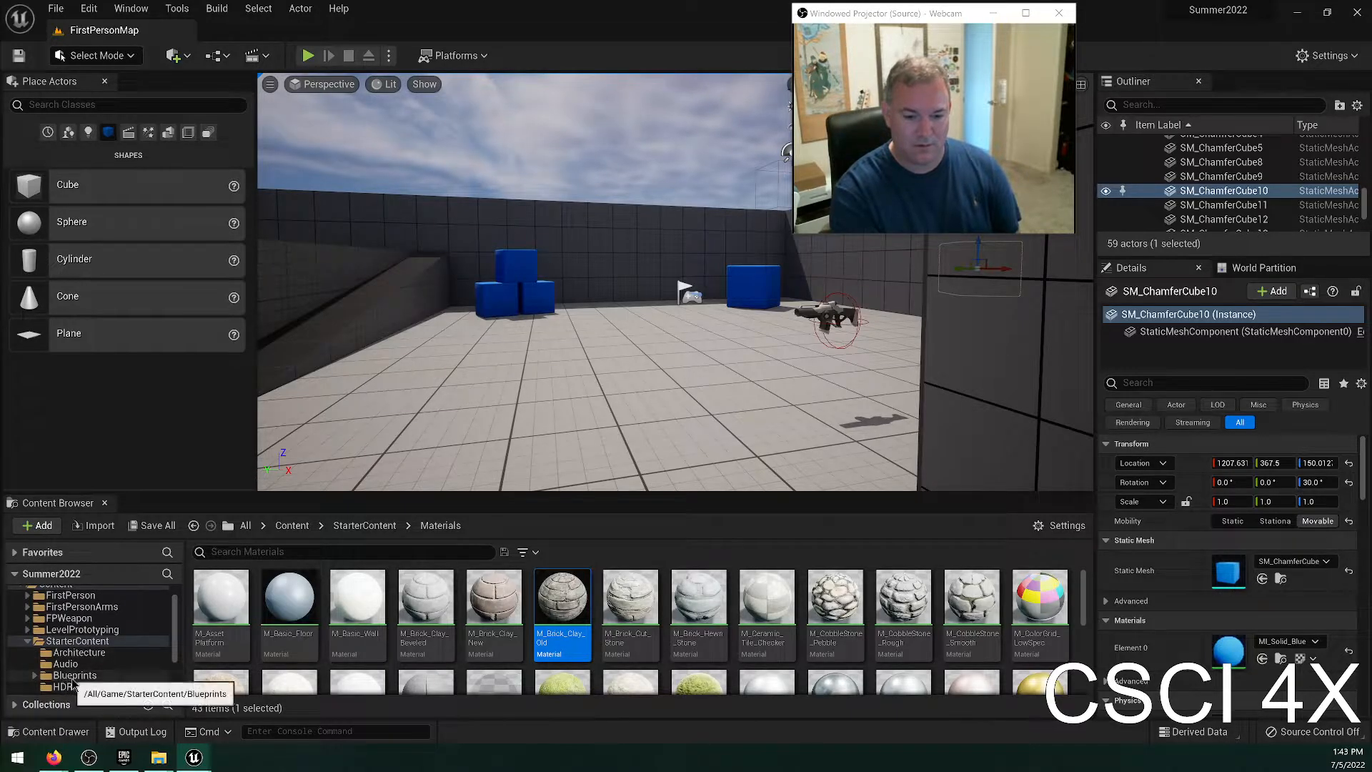
left_click(73, 675)
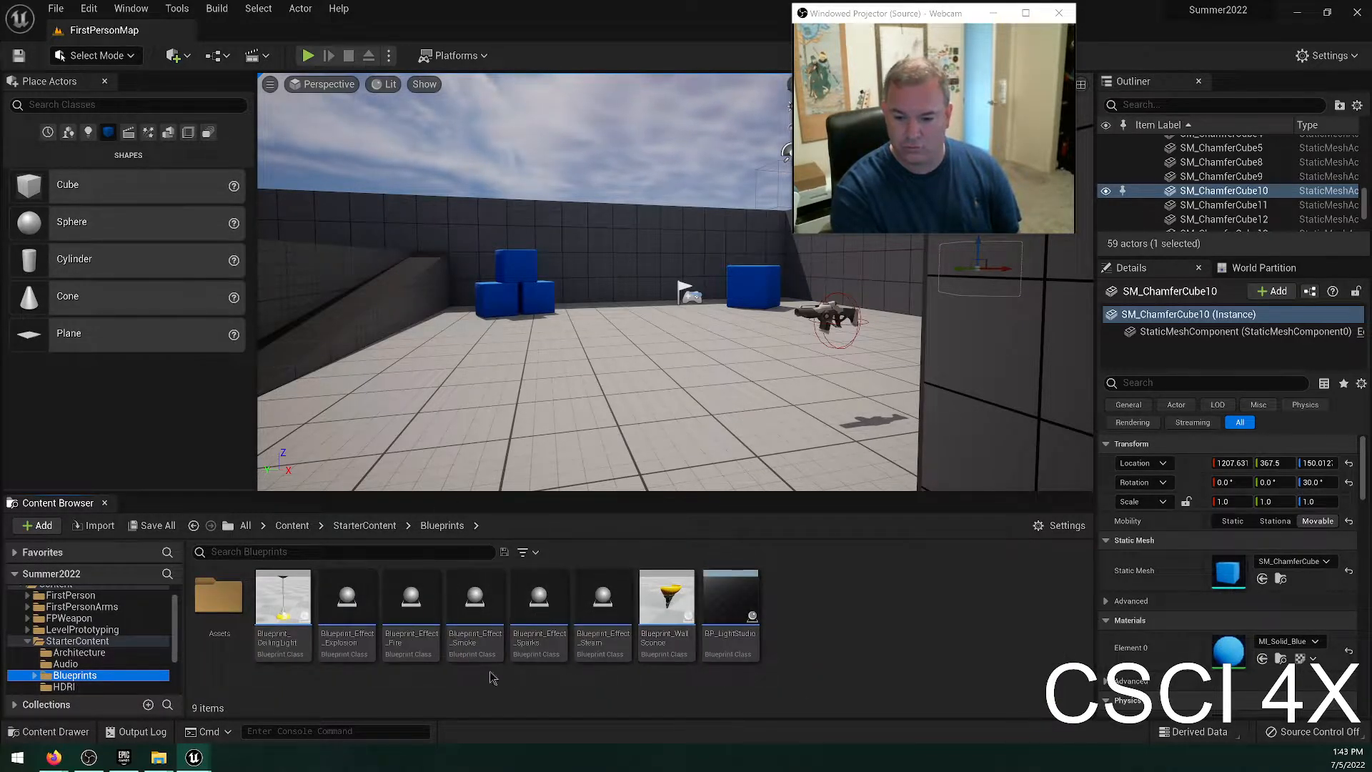
double_click(212, 604)
scroll(146, 627, "down", 1)
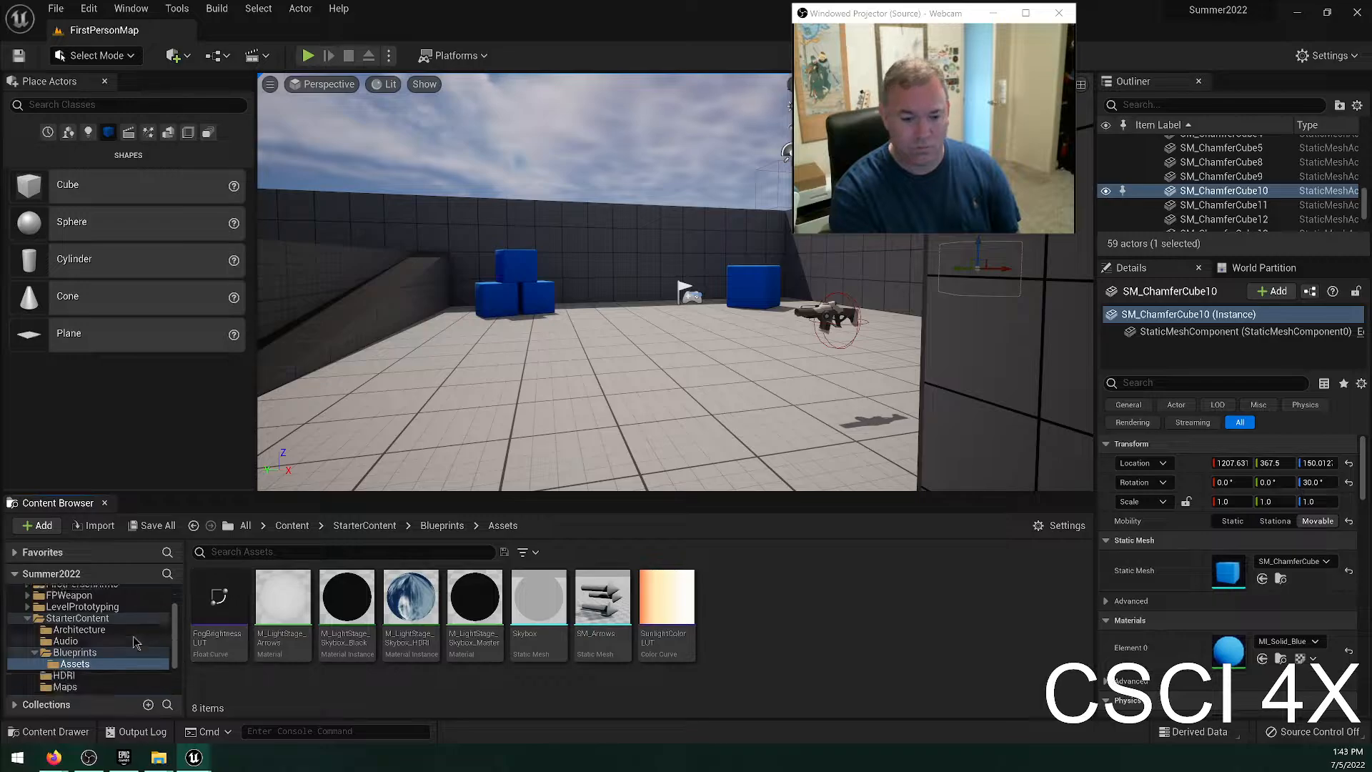
double_click(147, 618)
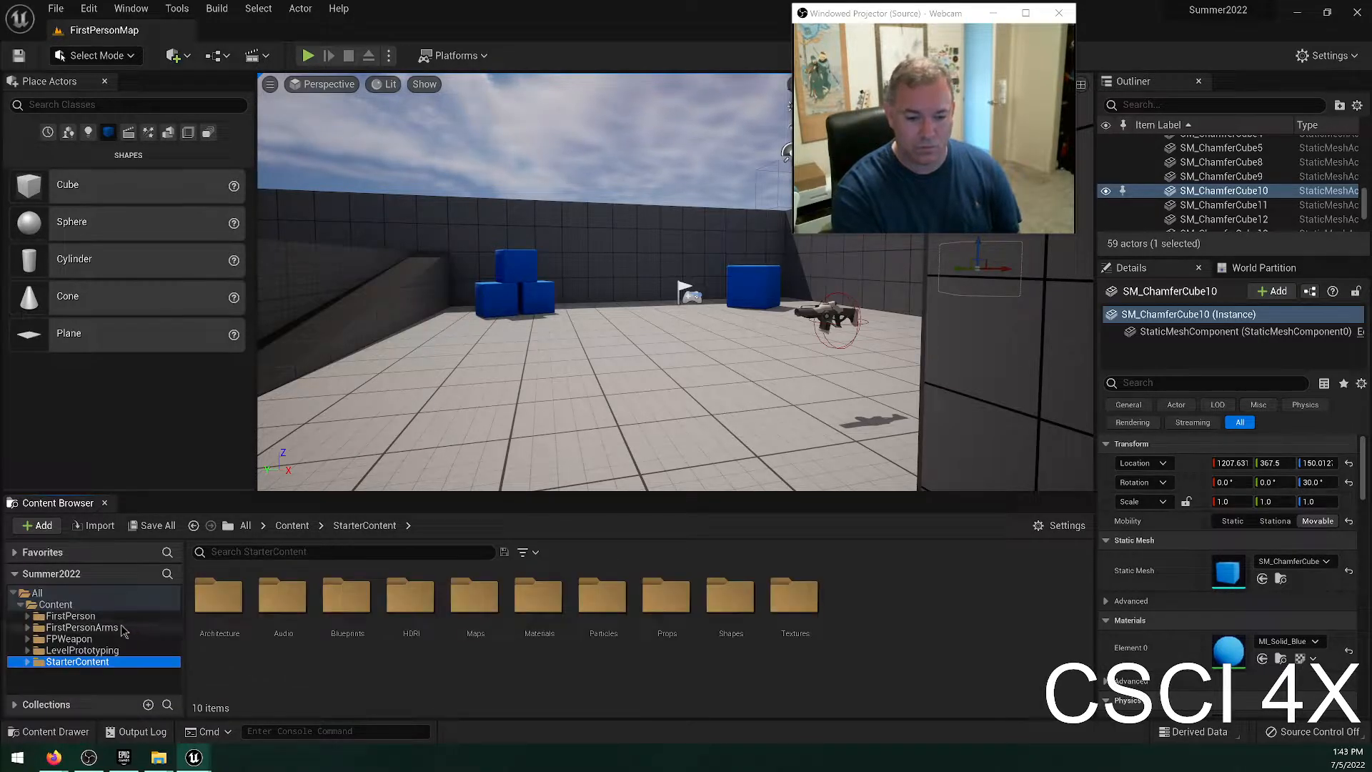
Open the BP_FirstPersonProjectile blueprint from the FirstPerson Blueprints folder.
left_click(126, 627)
double_click(126, 617)
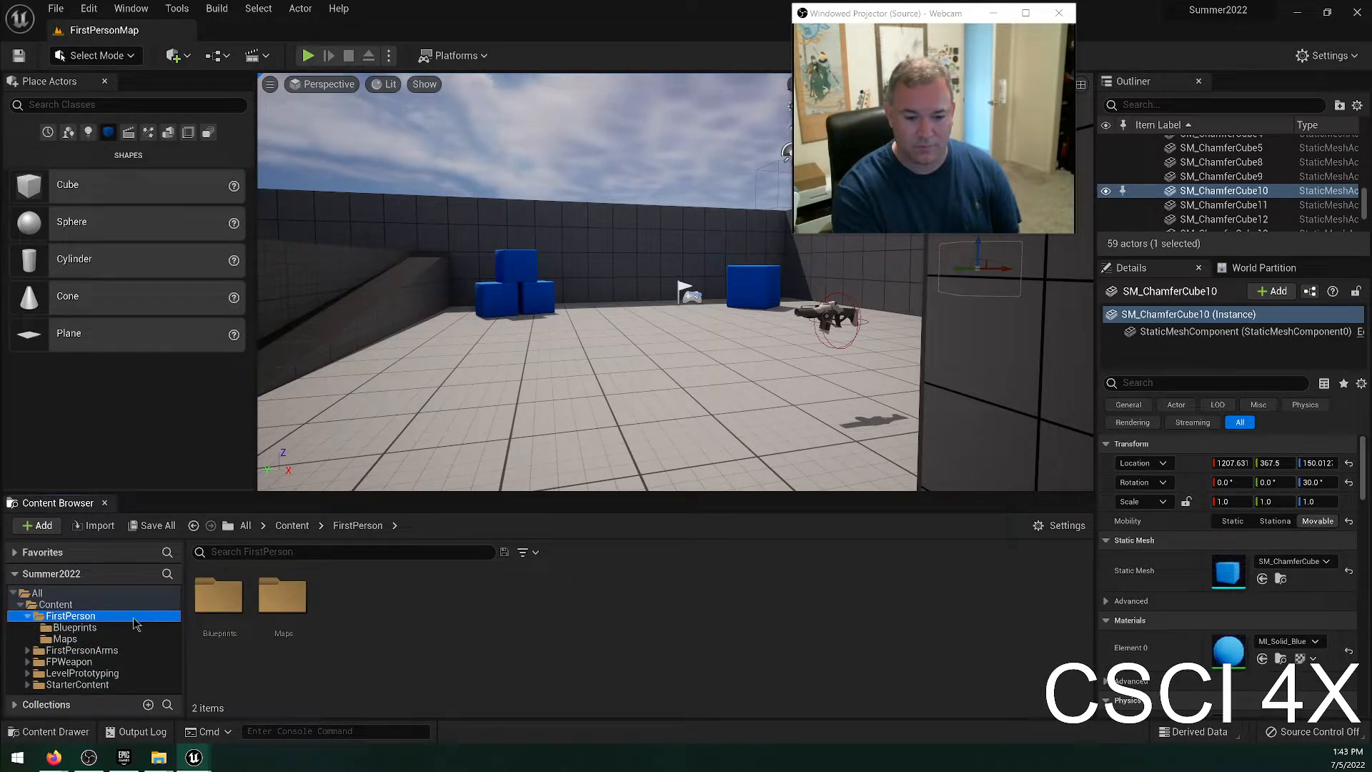
left_click(116, 628)
double_click(347, 597)
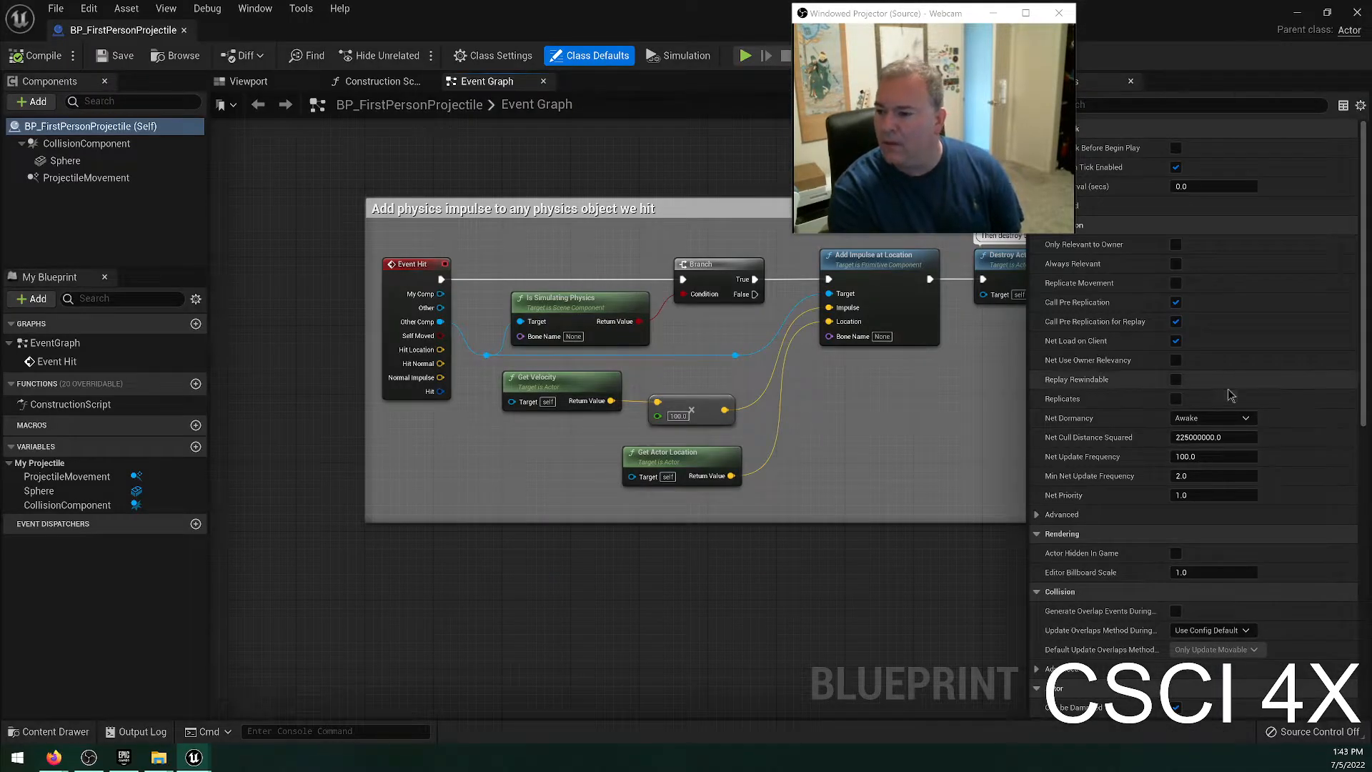
Examine the projectile blueprint's class defaults down to the Actor settings with Initial Life Span, and close the blueprint.
left_click_drag(933, 23, 891, 19)
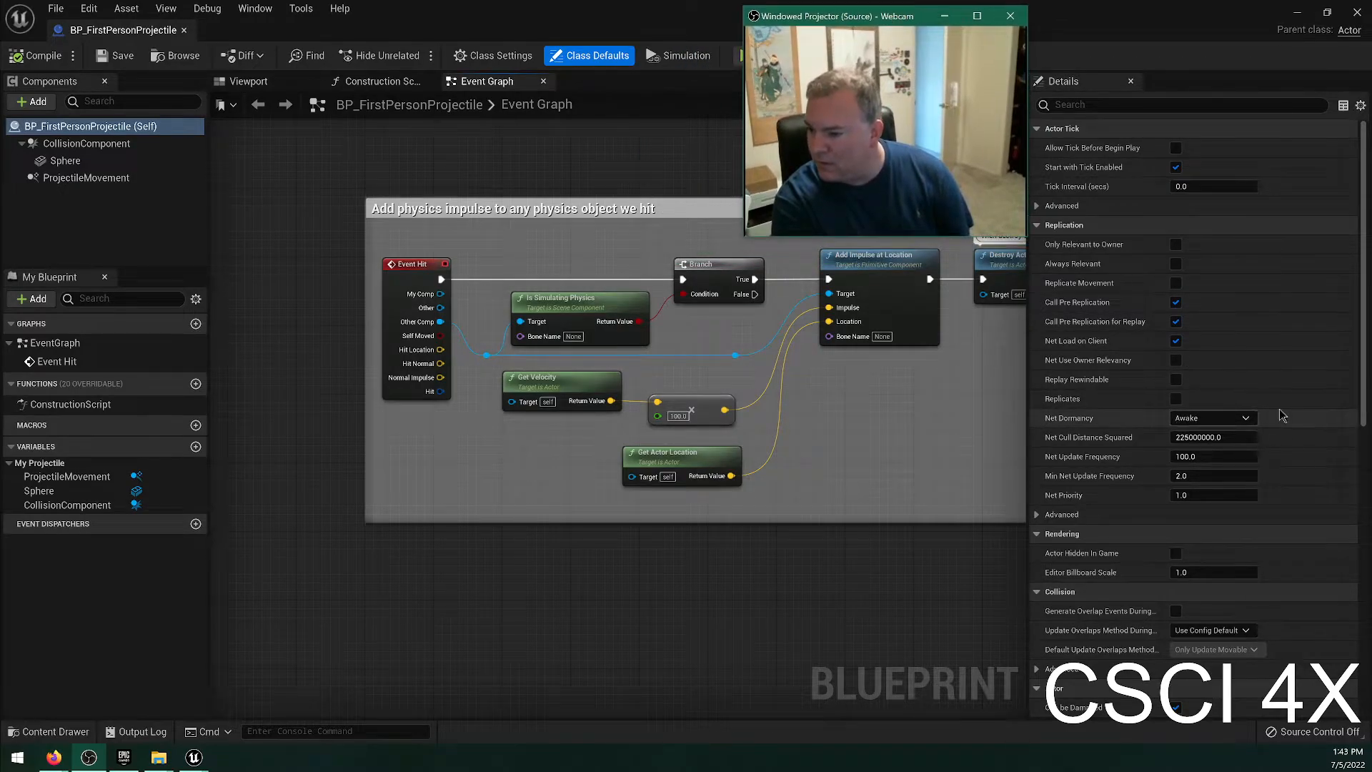
scroll(1279, 409, "down", 2)
scroll(1266, 477, "down", 1)
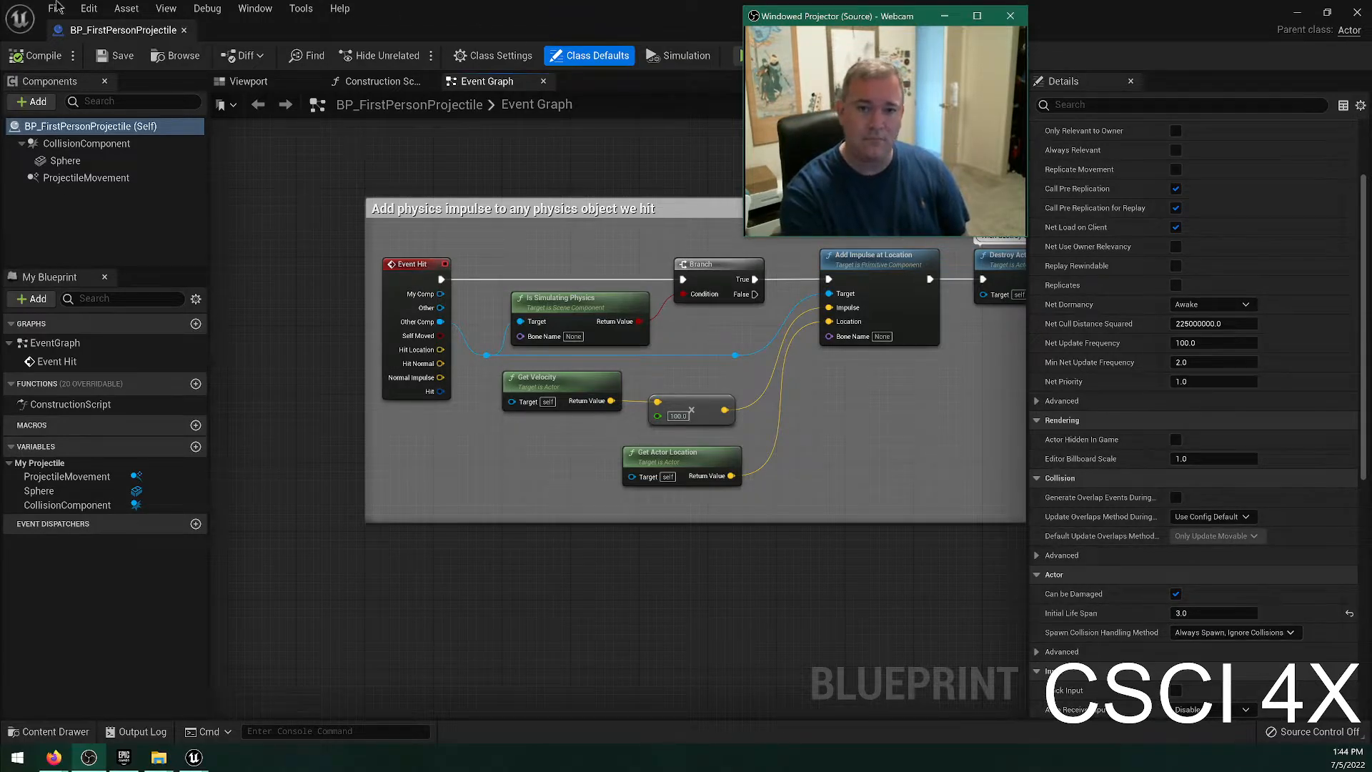
left_click(183, 31)
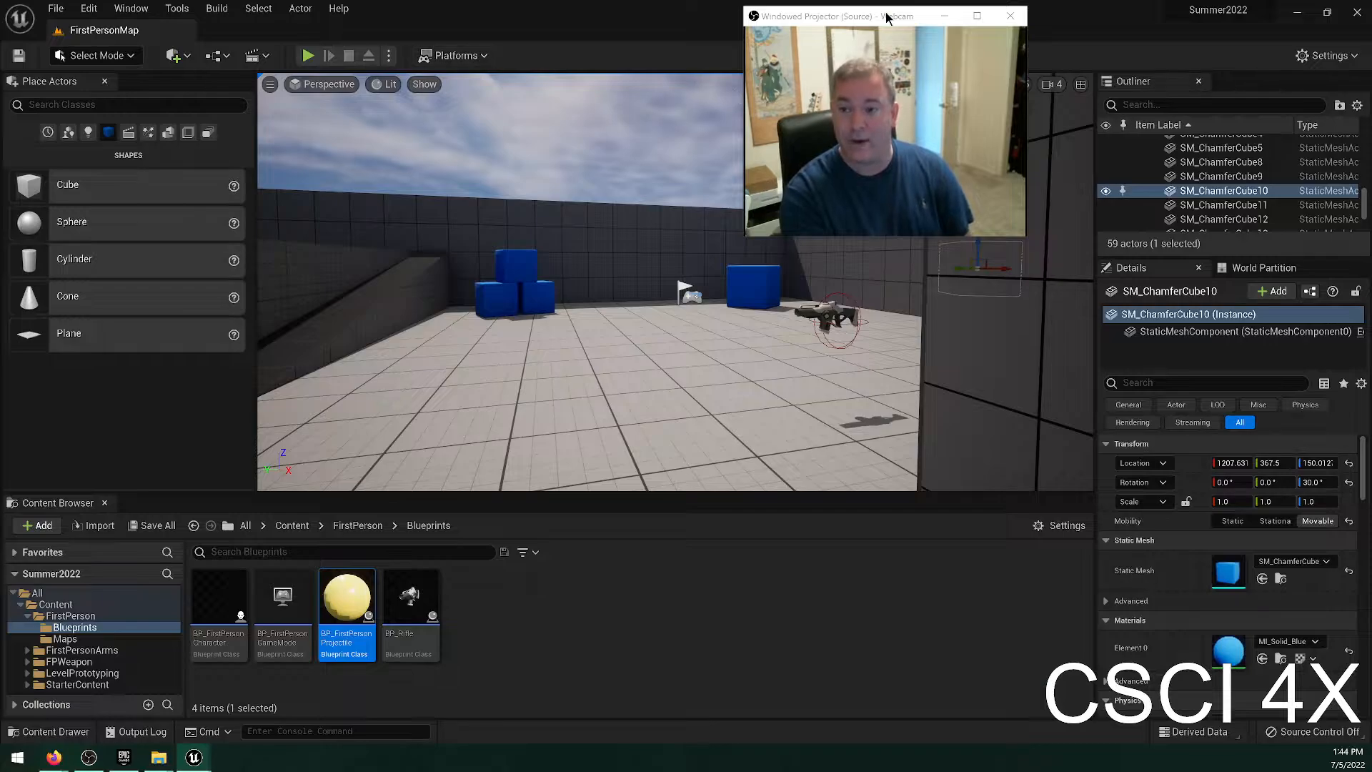
Play the level in the viewport, walk forward to pick up the rifle, fire shots while looking around, and stop playing.
left_click_drag(888, 17, 1183, 22)
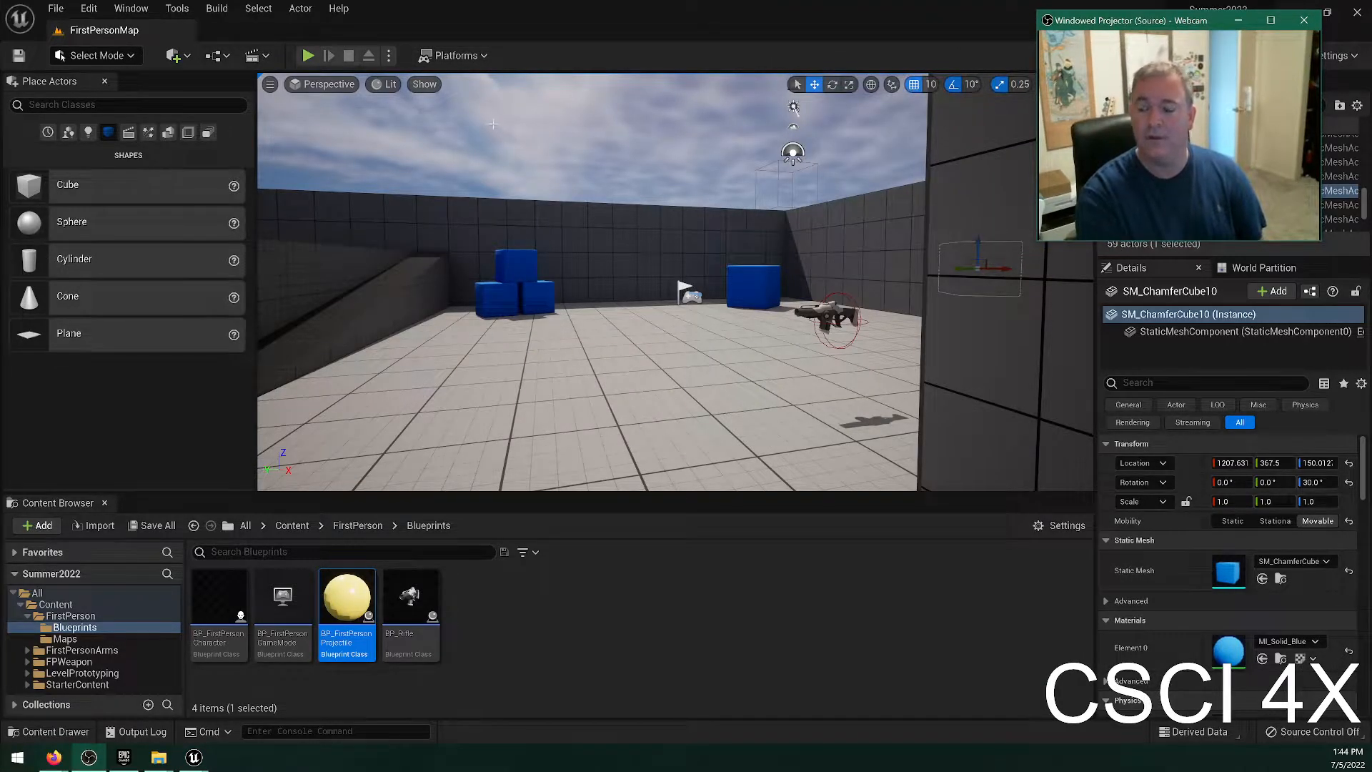
left_click(308, 56)
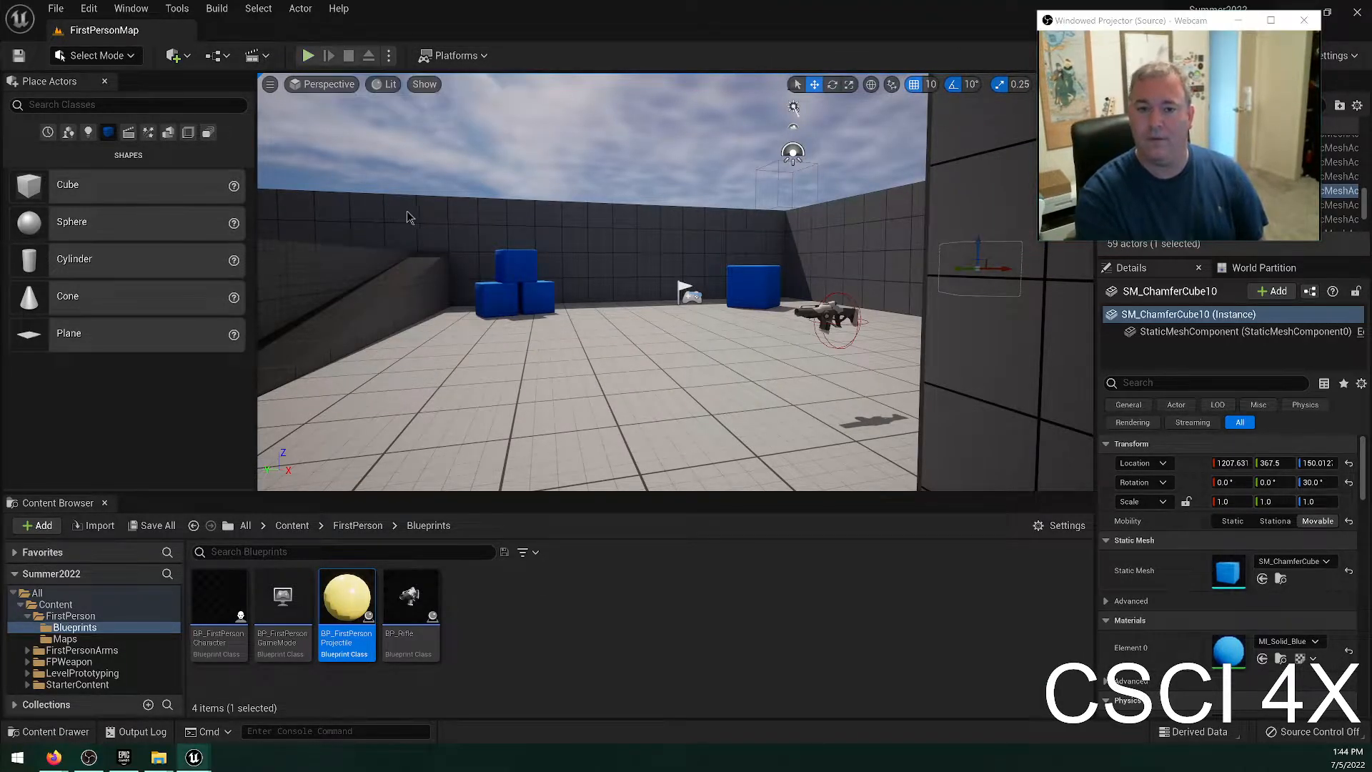
key("w")
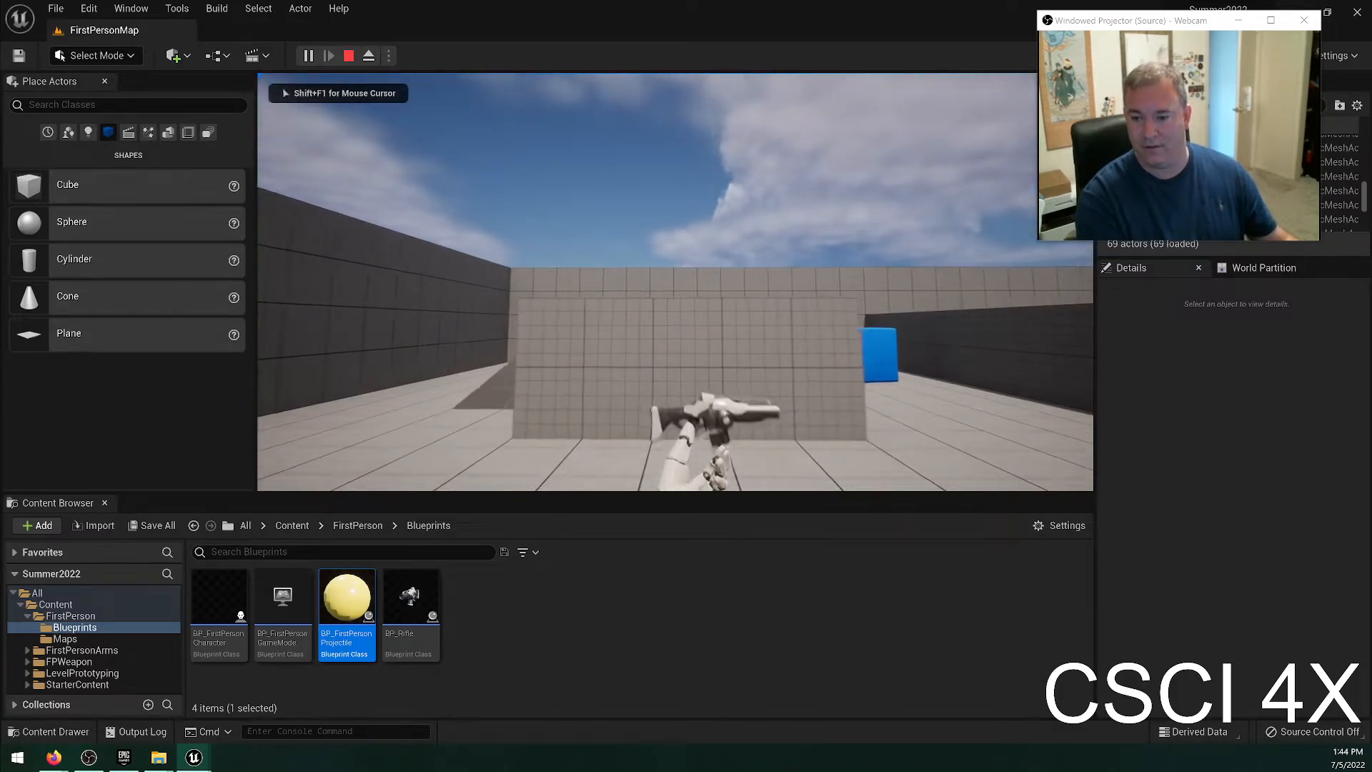
left_click(676, 281)
left_click(675, 282)
left_click(675, 282)
left_click(675, 281)
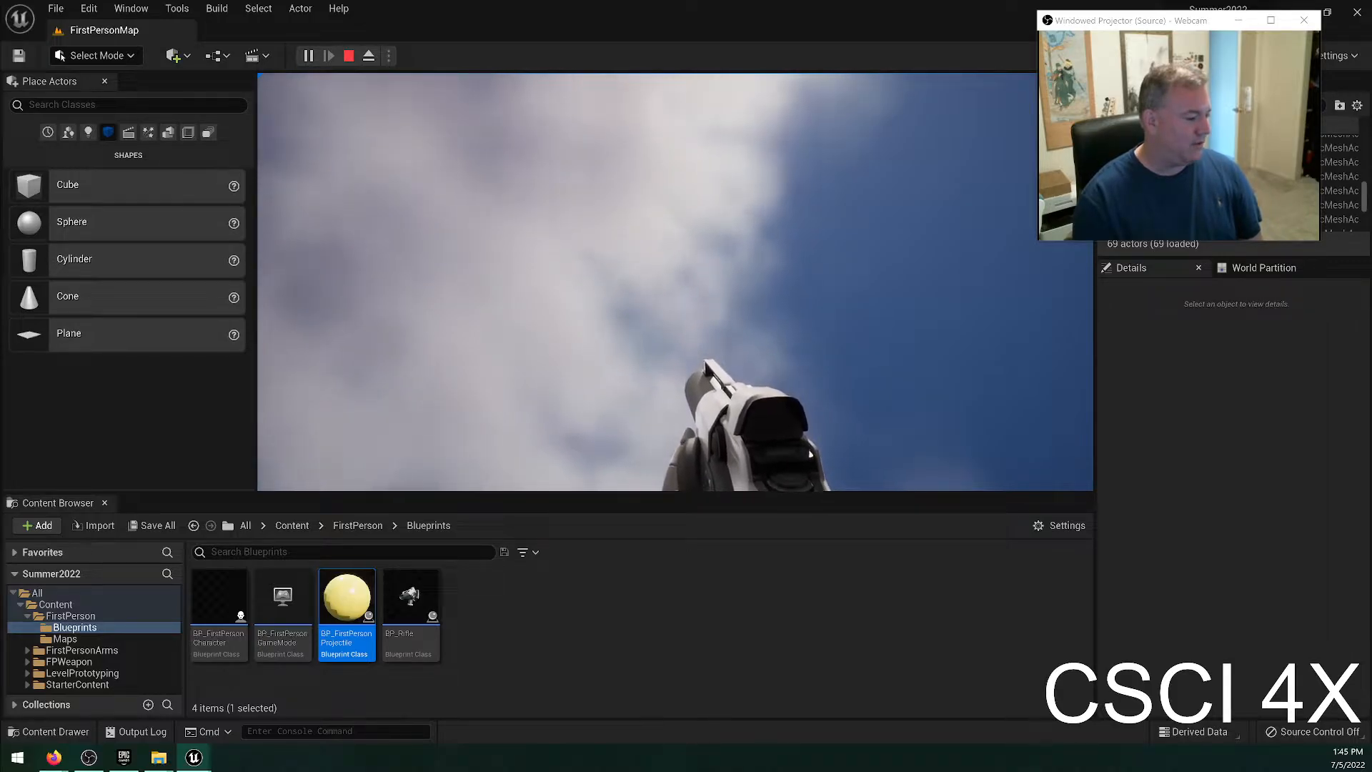
key("Escape")
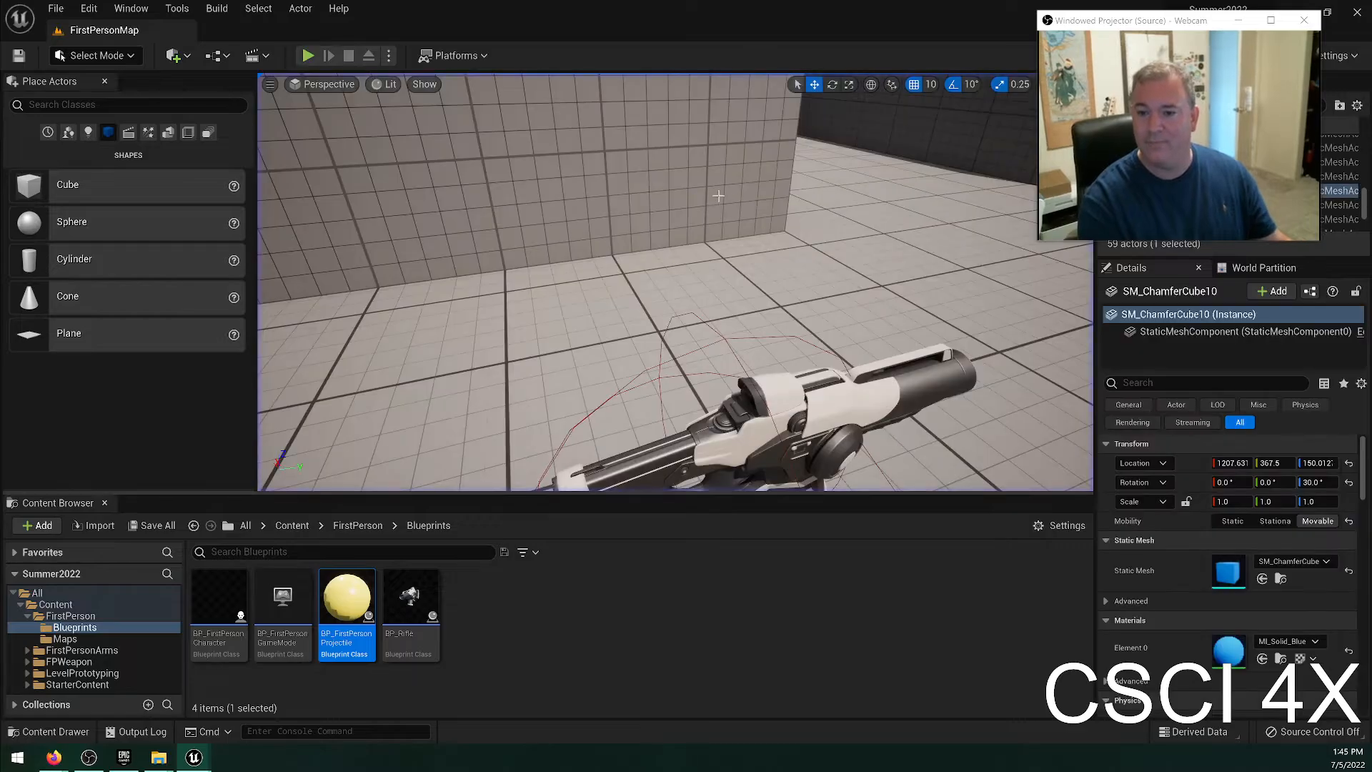
Fly the camera up and back to an overview of the whole walled arena.
key("w")
right_click_drag(718, 196, 979, 264)
key("w")
key("w")
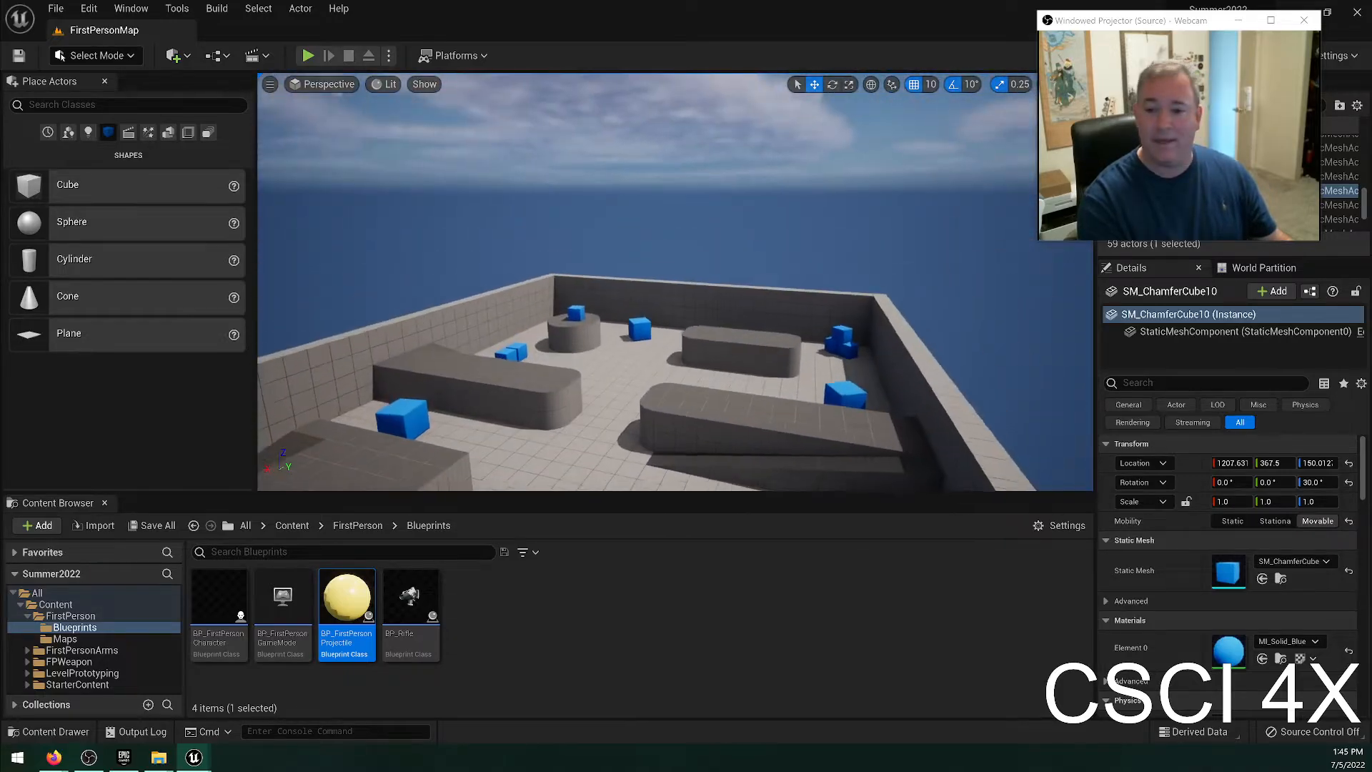
Play-test the level again by running across the ramps and jumping near the stacked blue cubes, and stop playing.
left_click(678, 226)
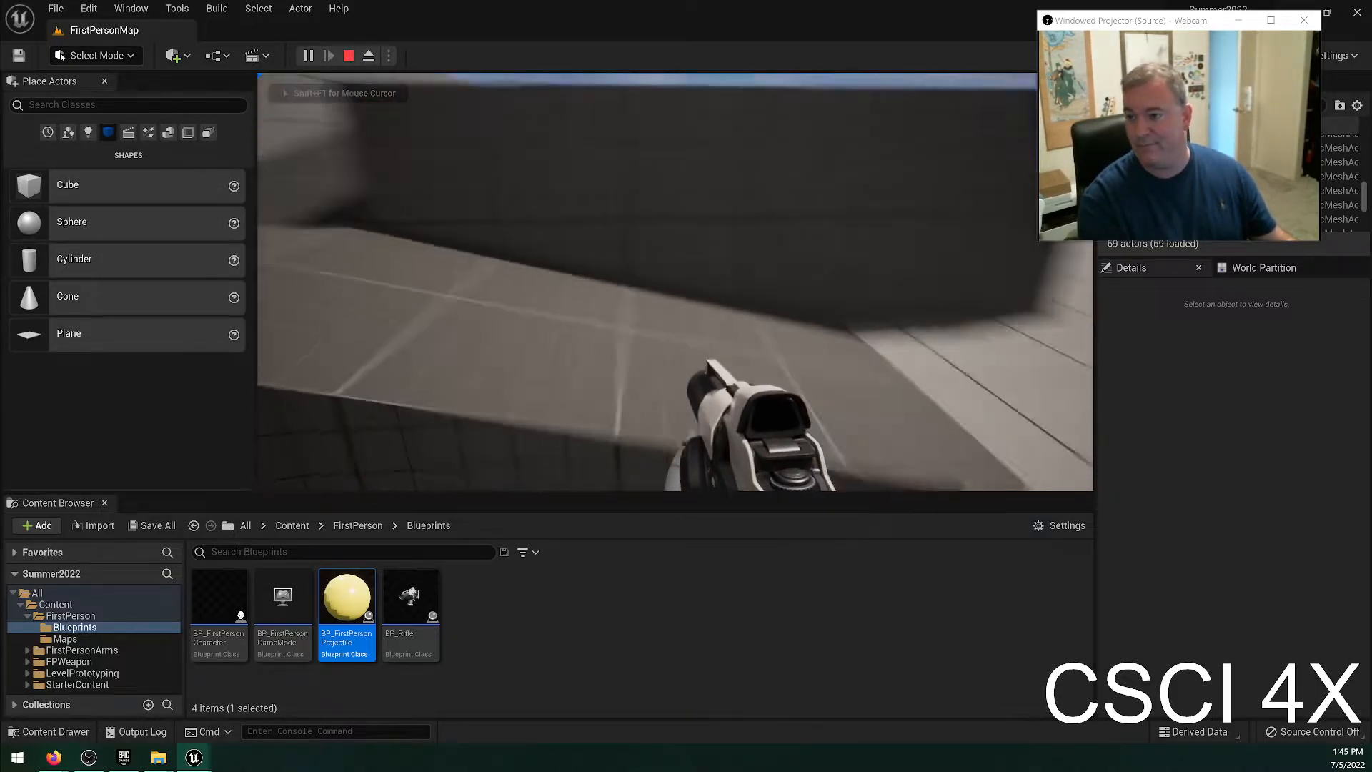
key("w")
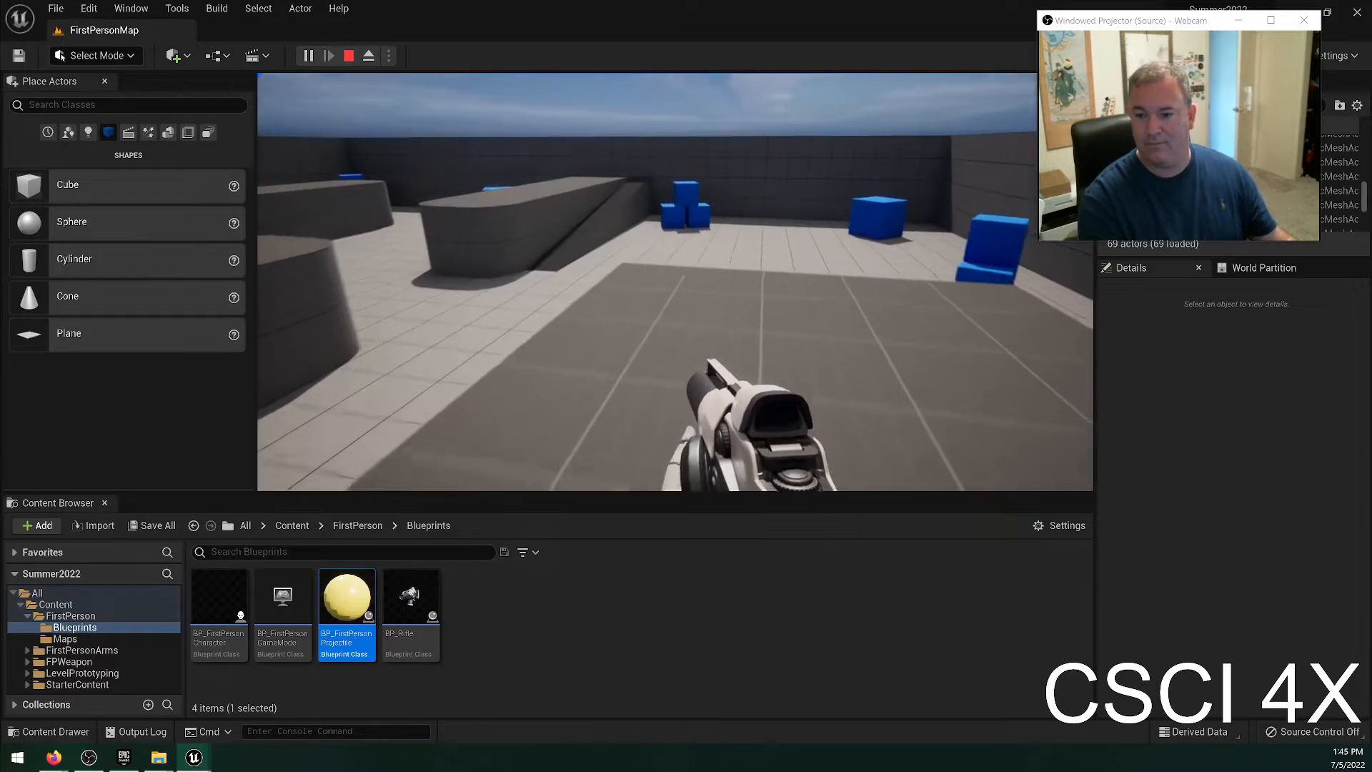
key("w")
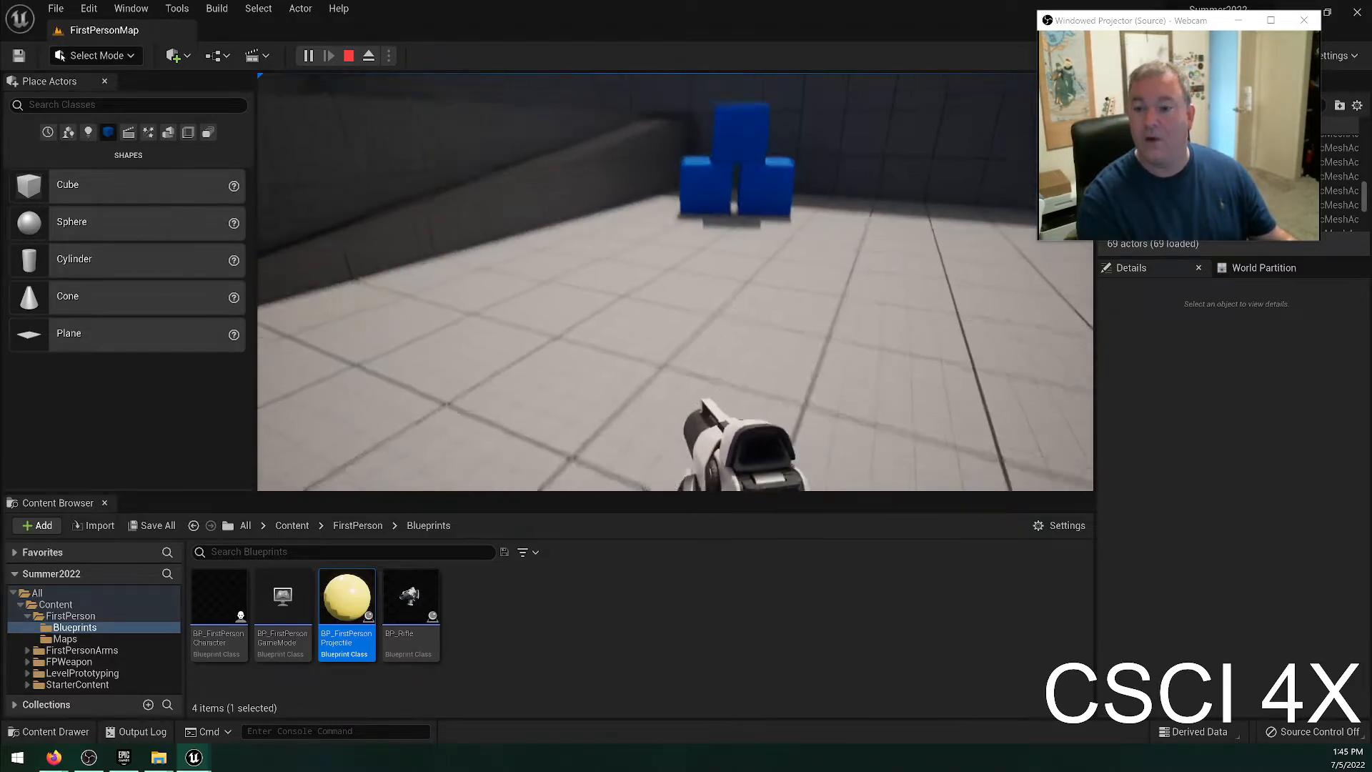
key("w")
key("space")
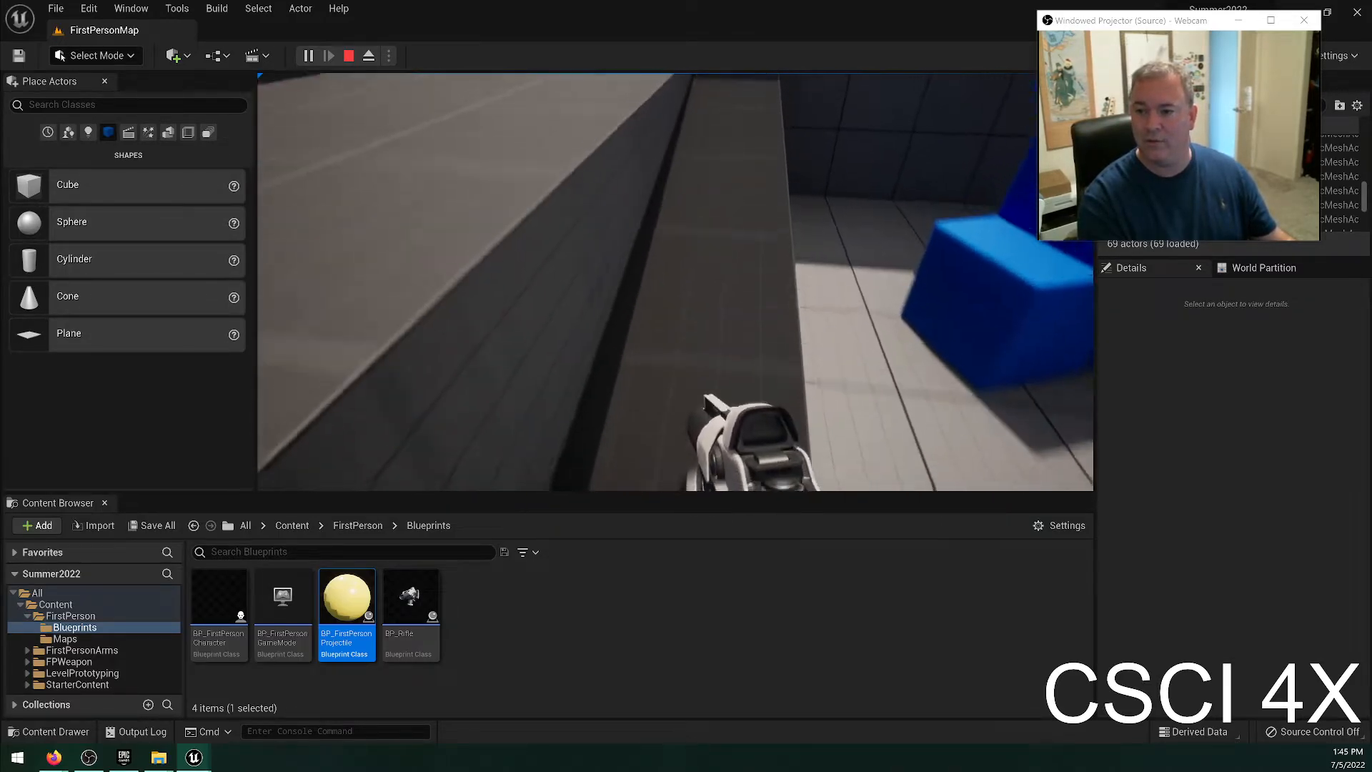
key("w")
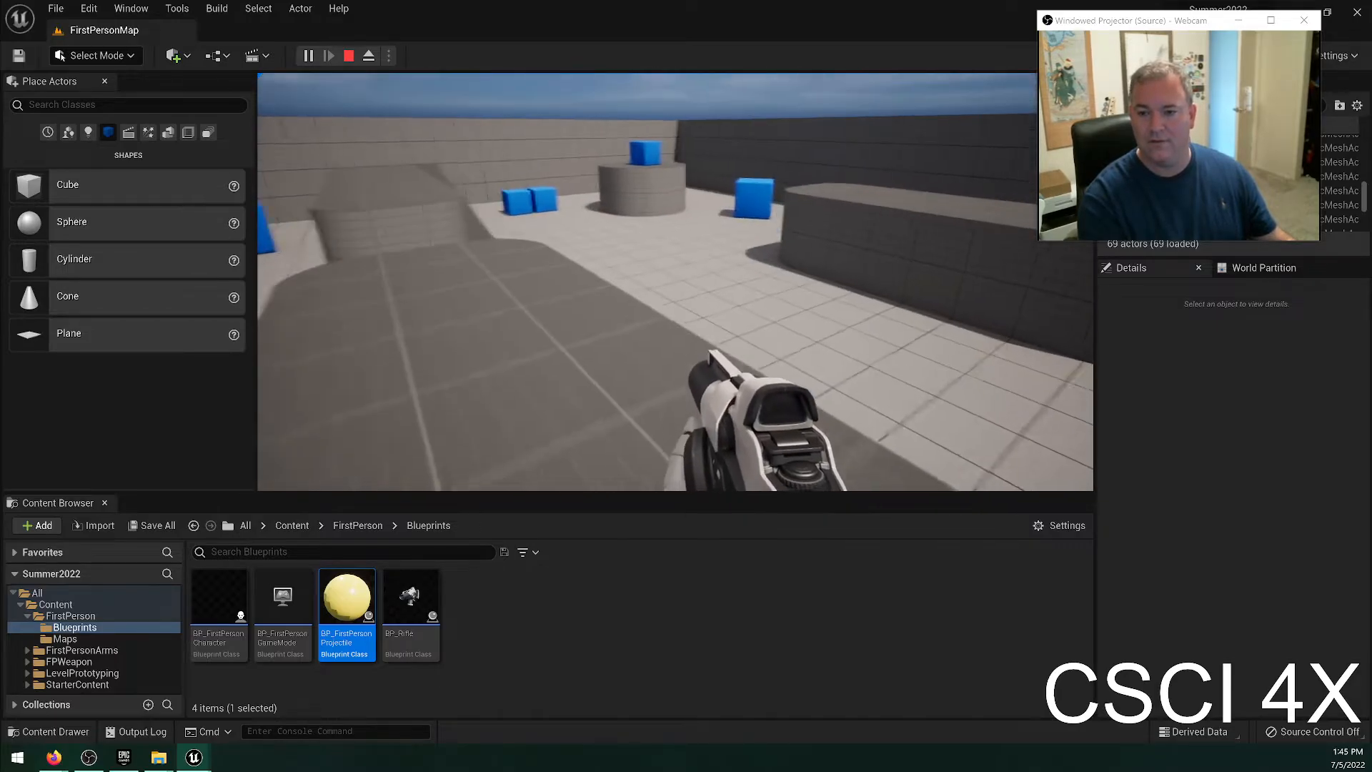
key("Escape")
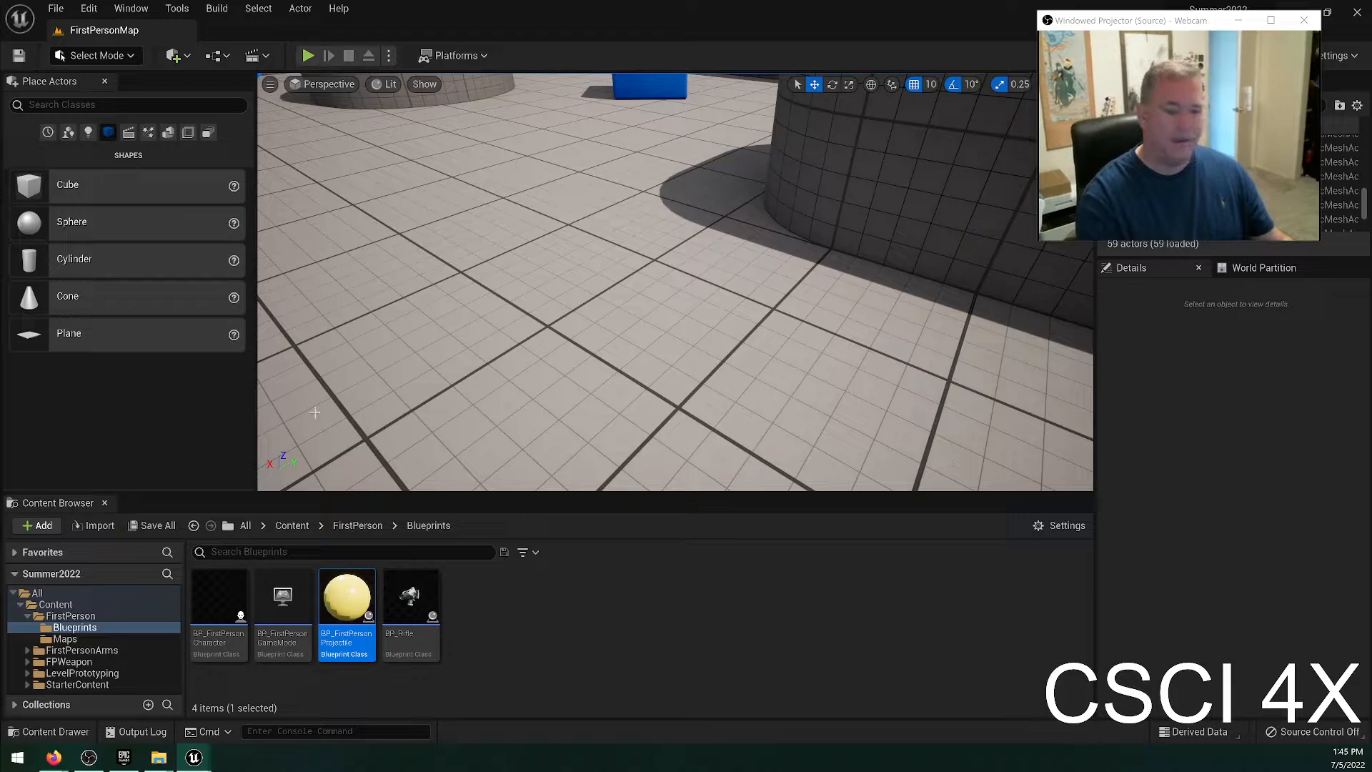
Open the BP_FirstPersonCharacter blueprint, examine the Character Movement component's walking and jumping settings, and close the blueprint.
left_click(722, 647)
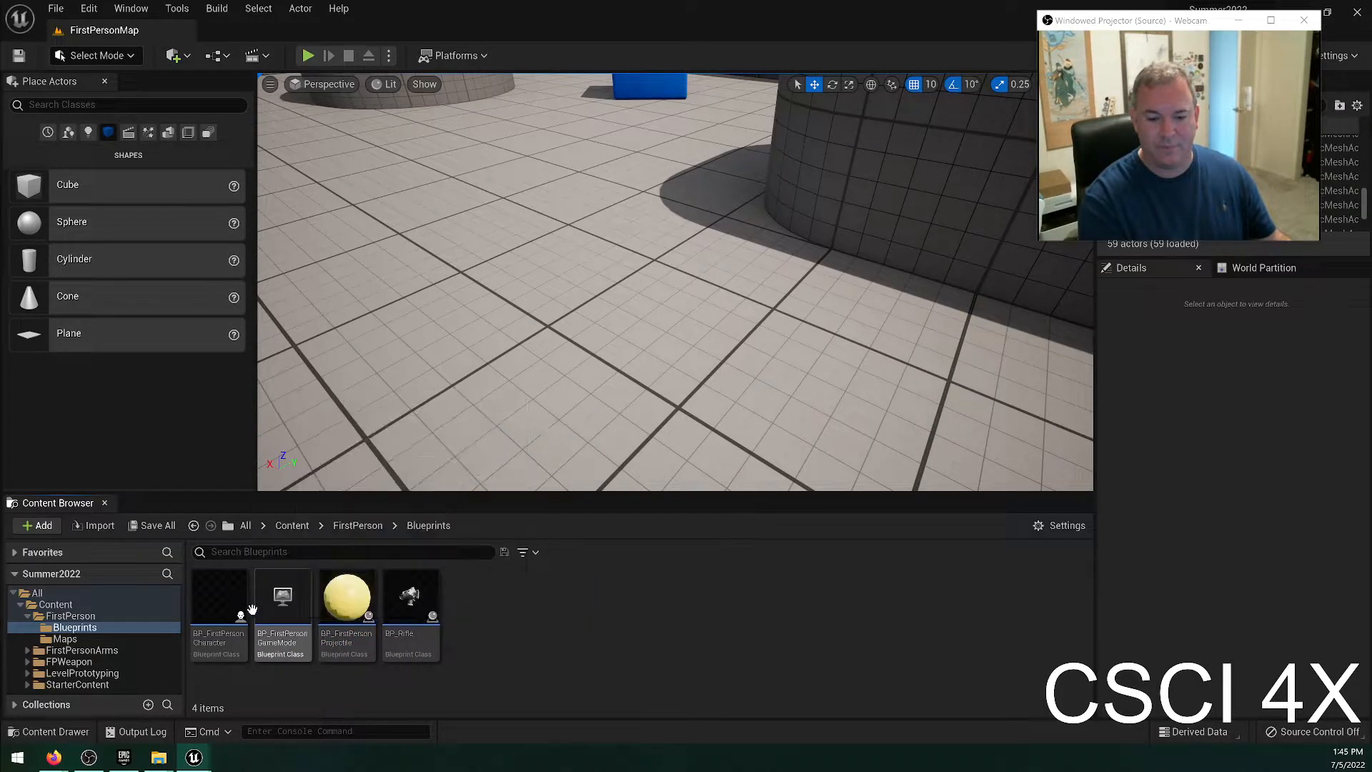
left_click(228, 604)
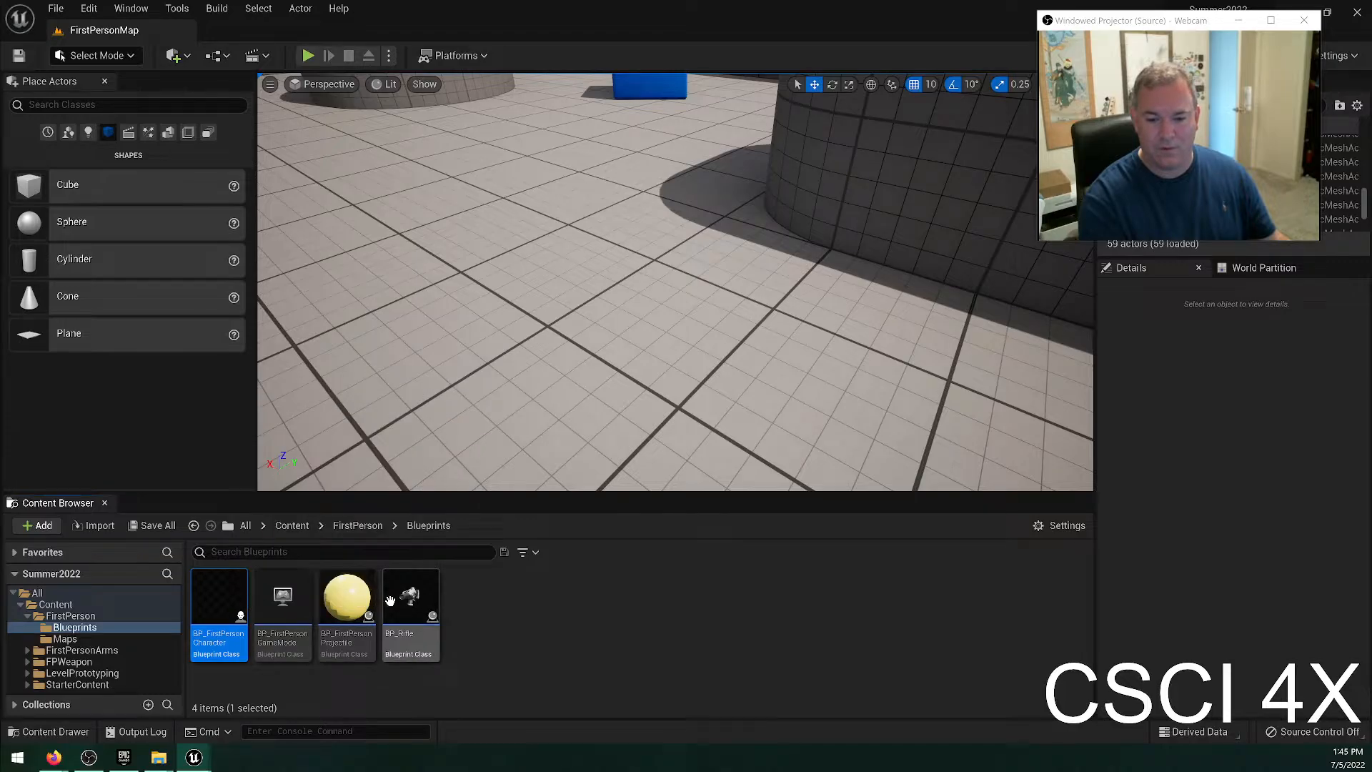
double_click(207, 598)
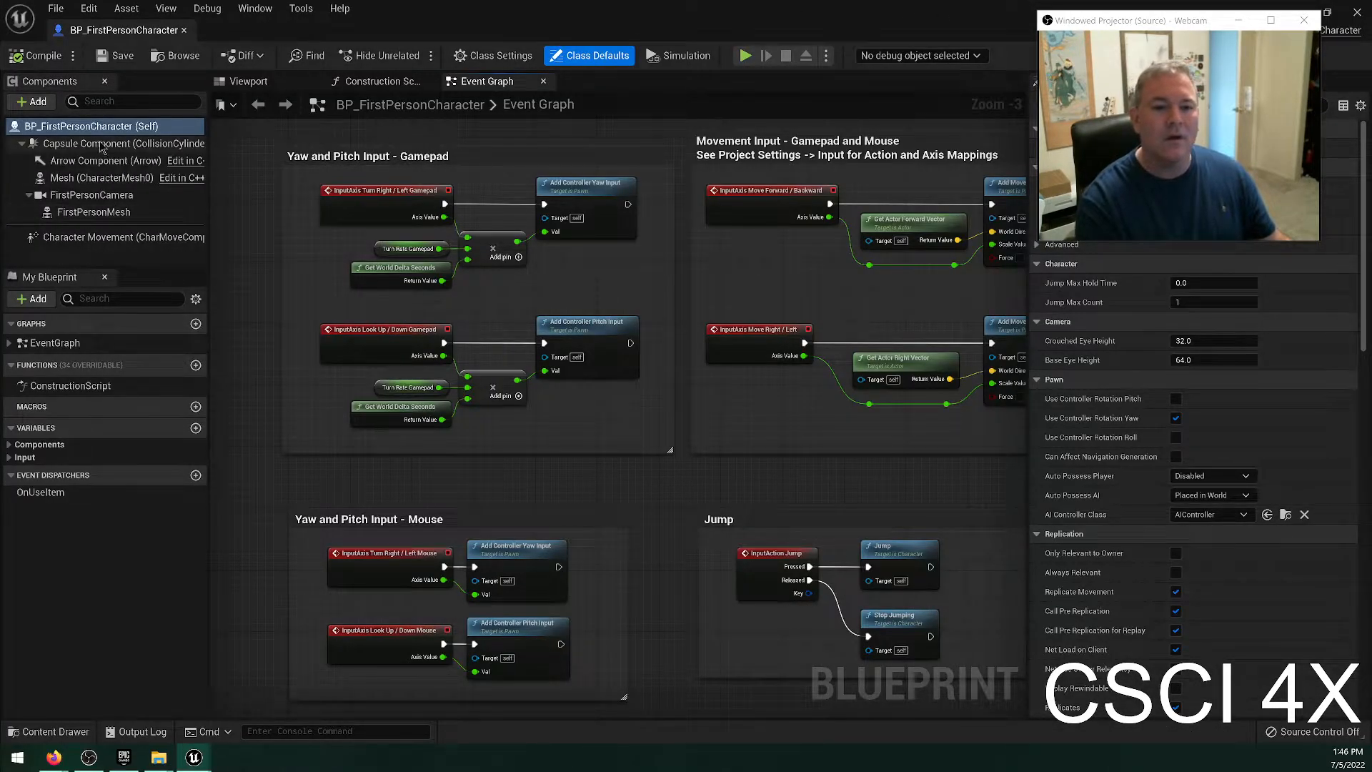
left_click(116, 237)
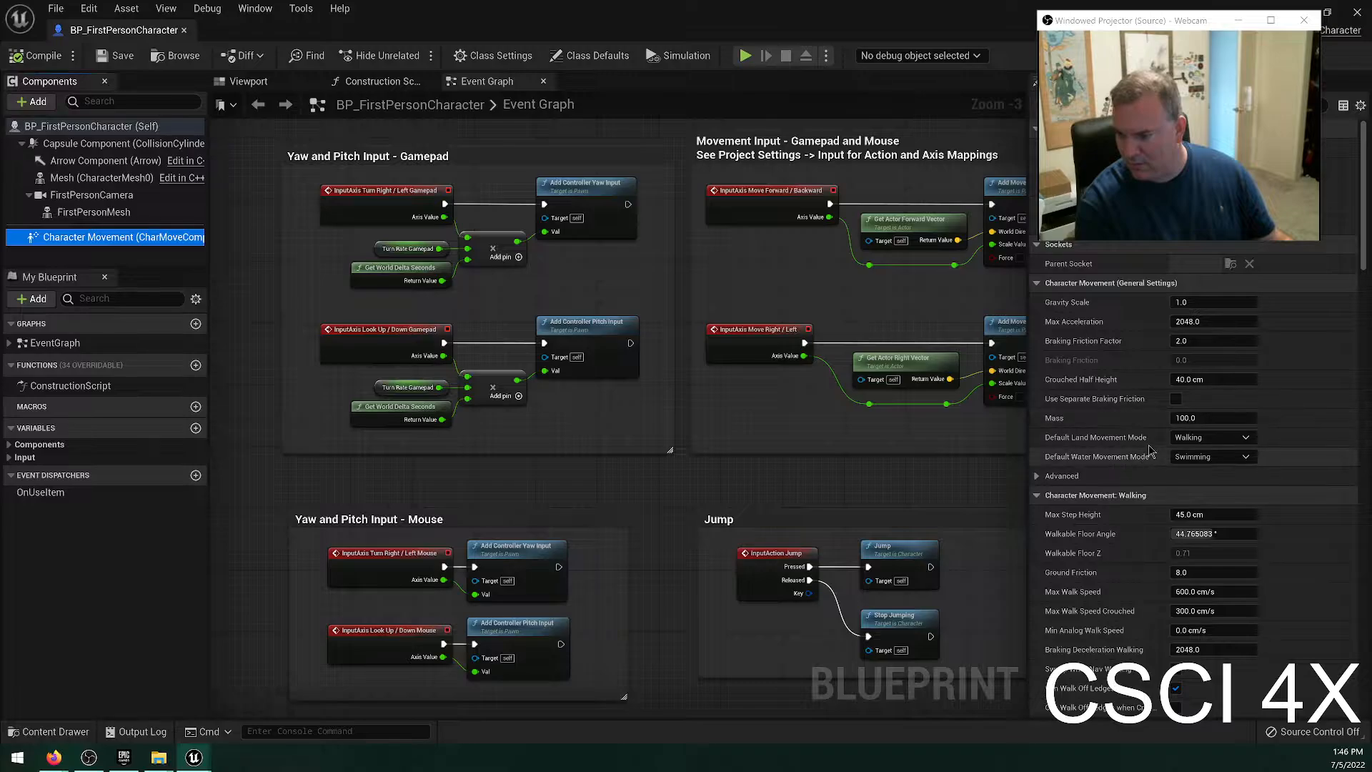
scroll(1206, 473, "down", 3)
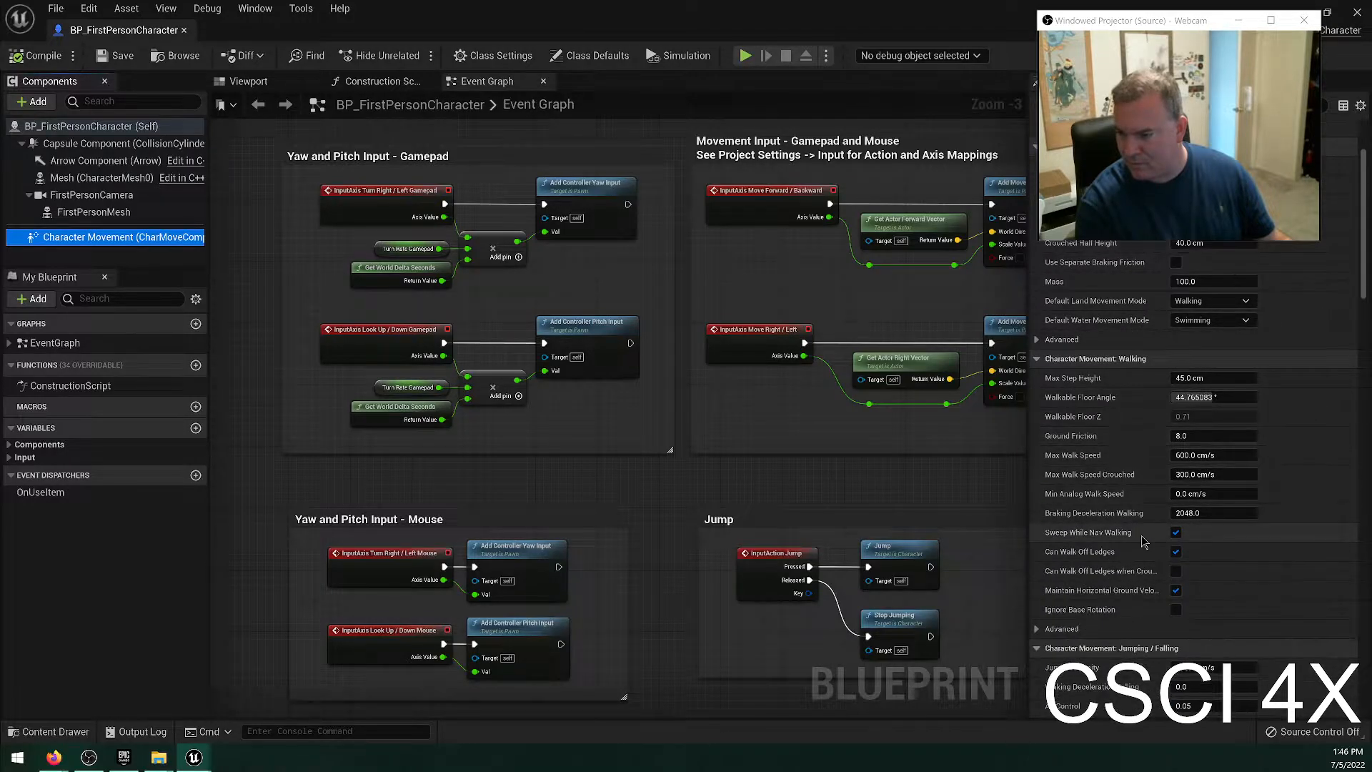
scroll(1210, 475, "down", 2)
scroll(1213, 475, "down", 4)
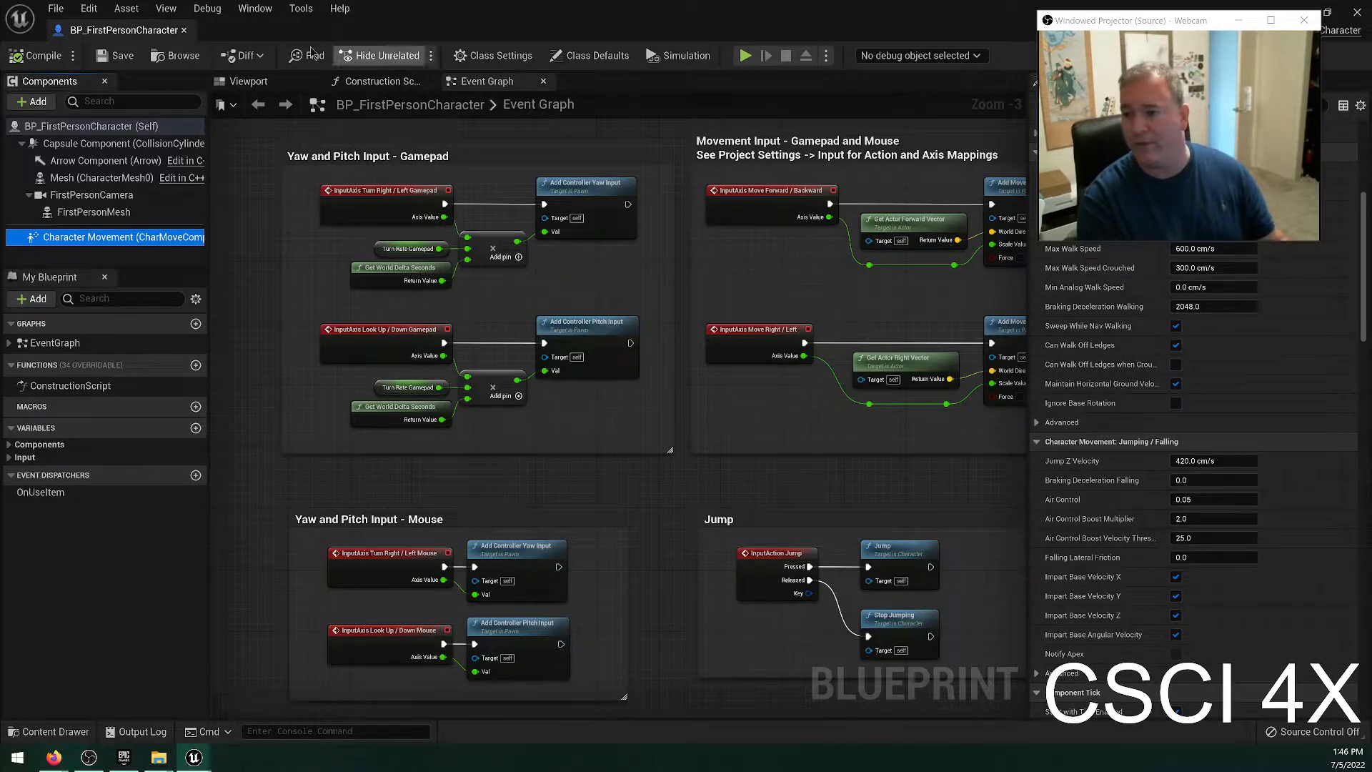
left_click(184, 30)
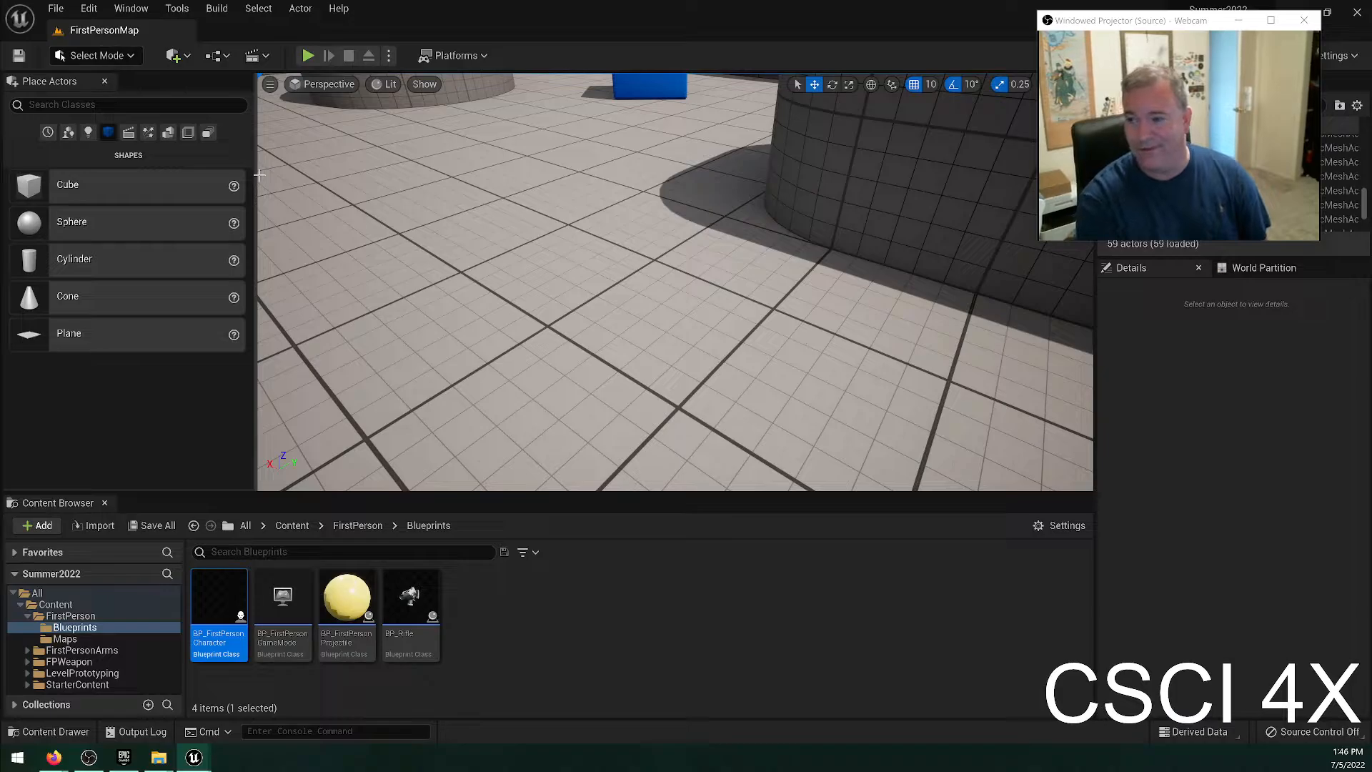
Reopen BP_FirstPersonCharacter, review its Character Movement settings down to Jumping / Falling once more, and close it.
left_click(521, 619)
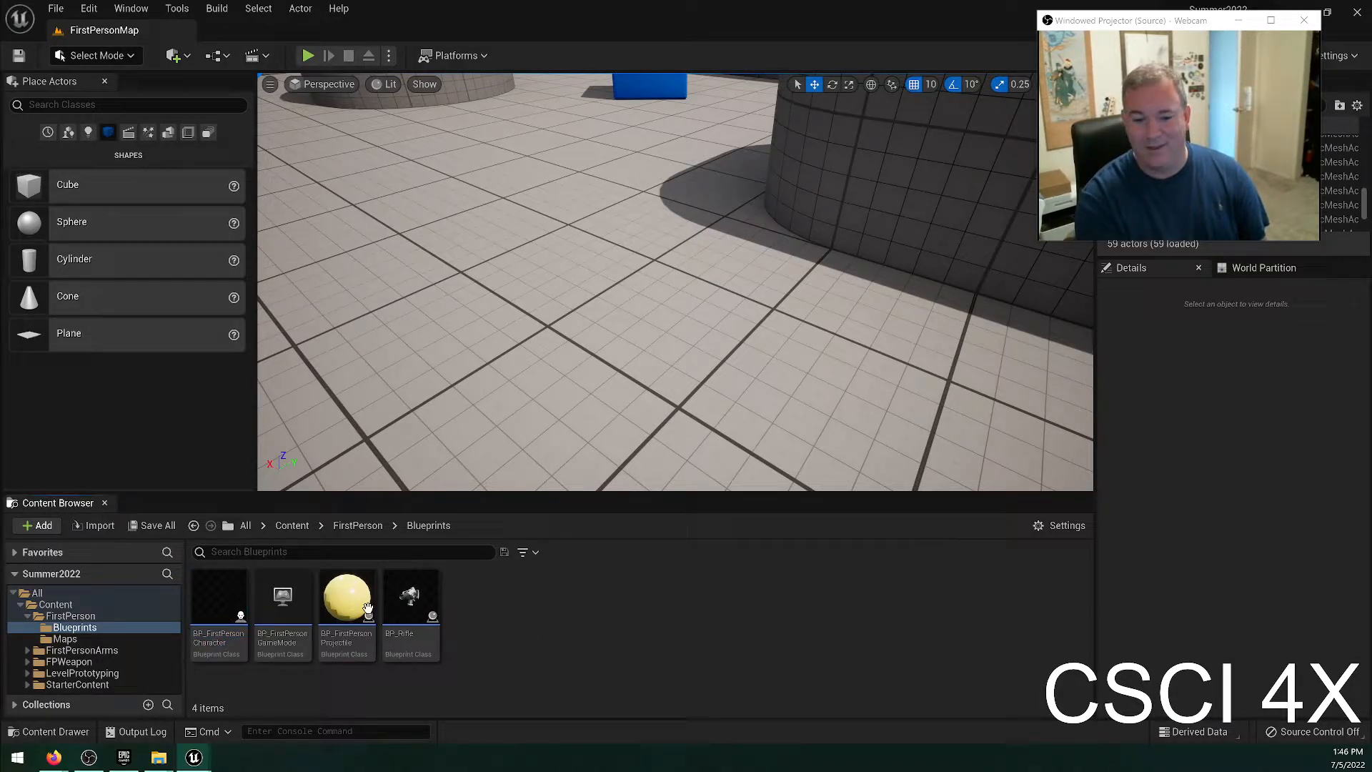
left_click(216, 610)
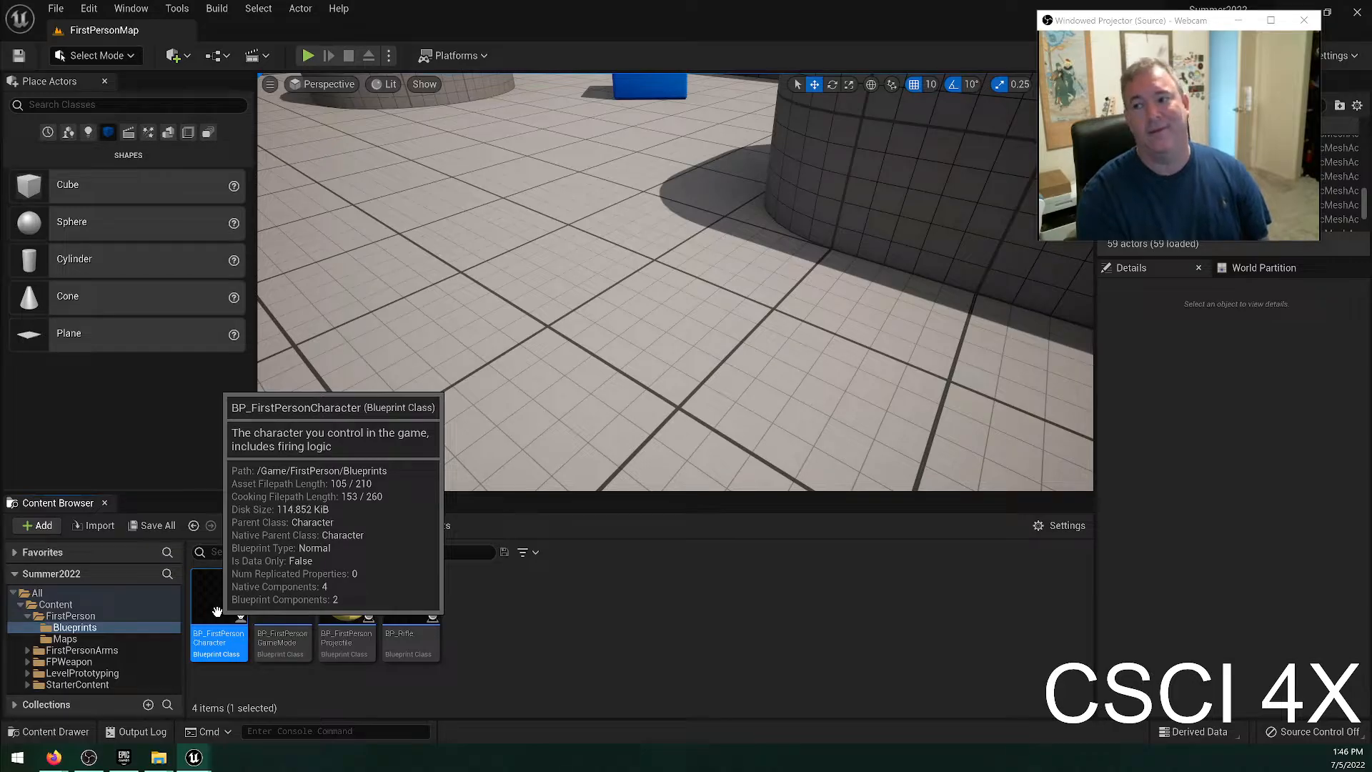
double_click(216, 611)
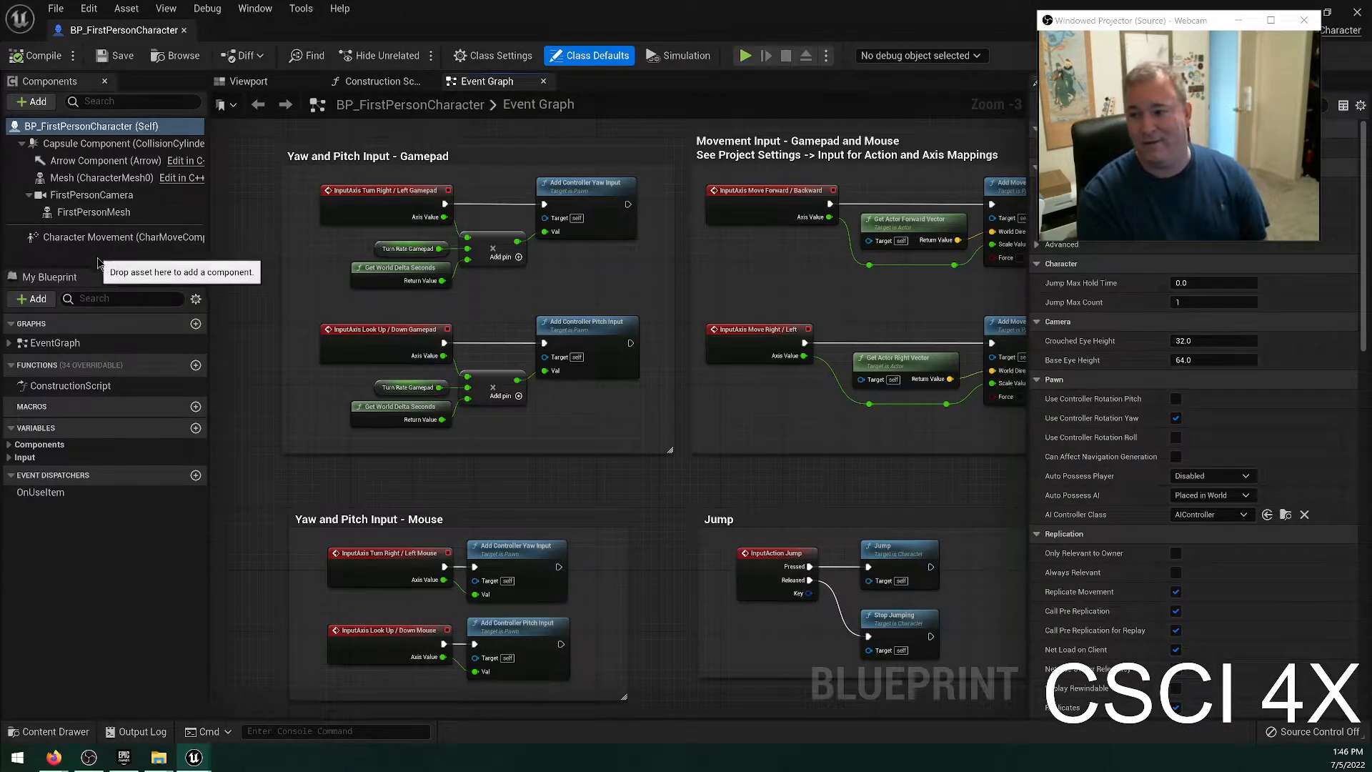
mouse_move(127, 243)
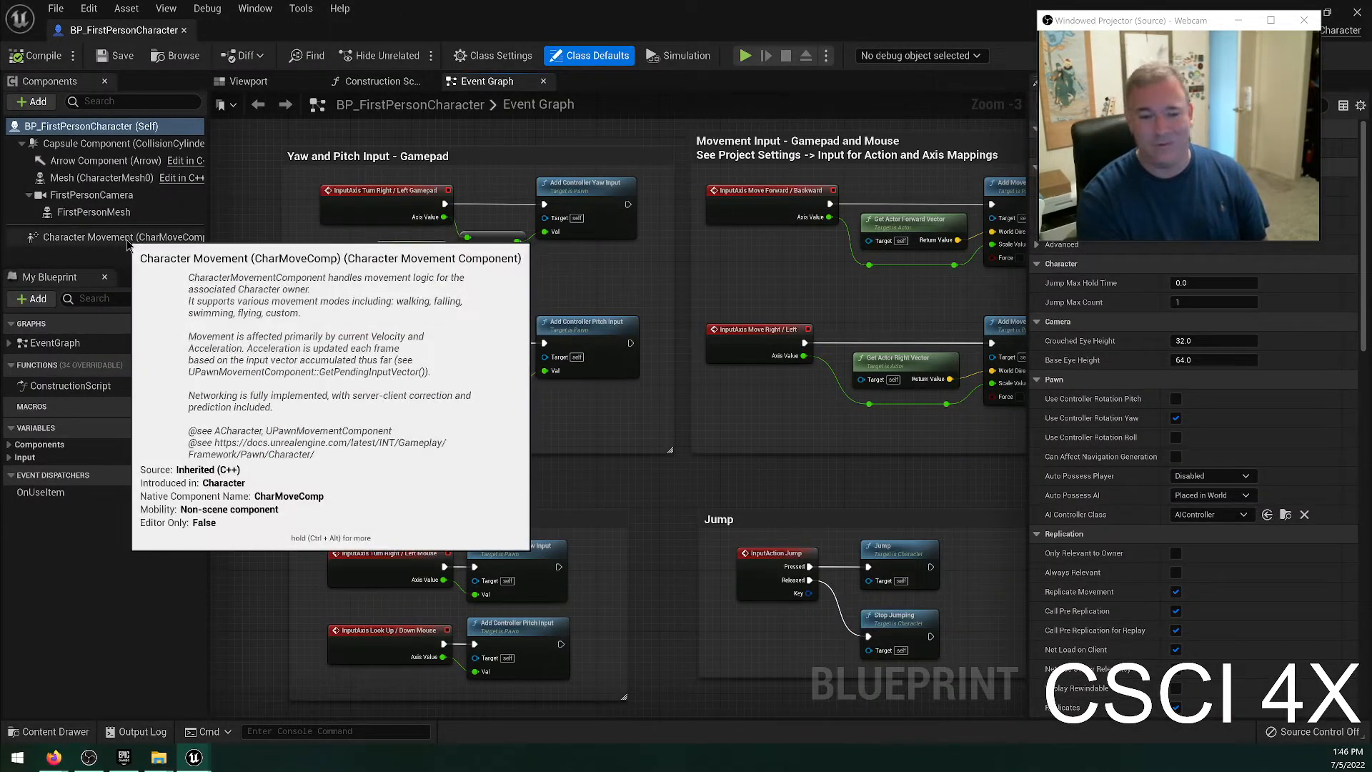
left_click(128, 242)
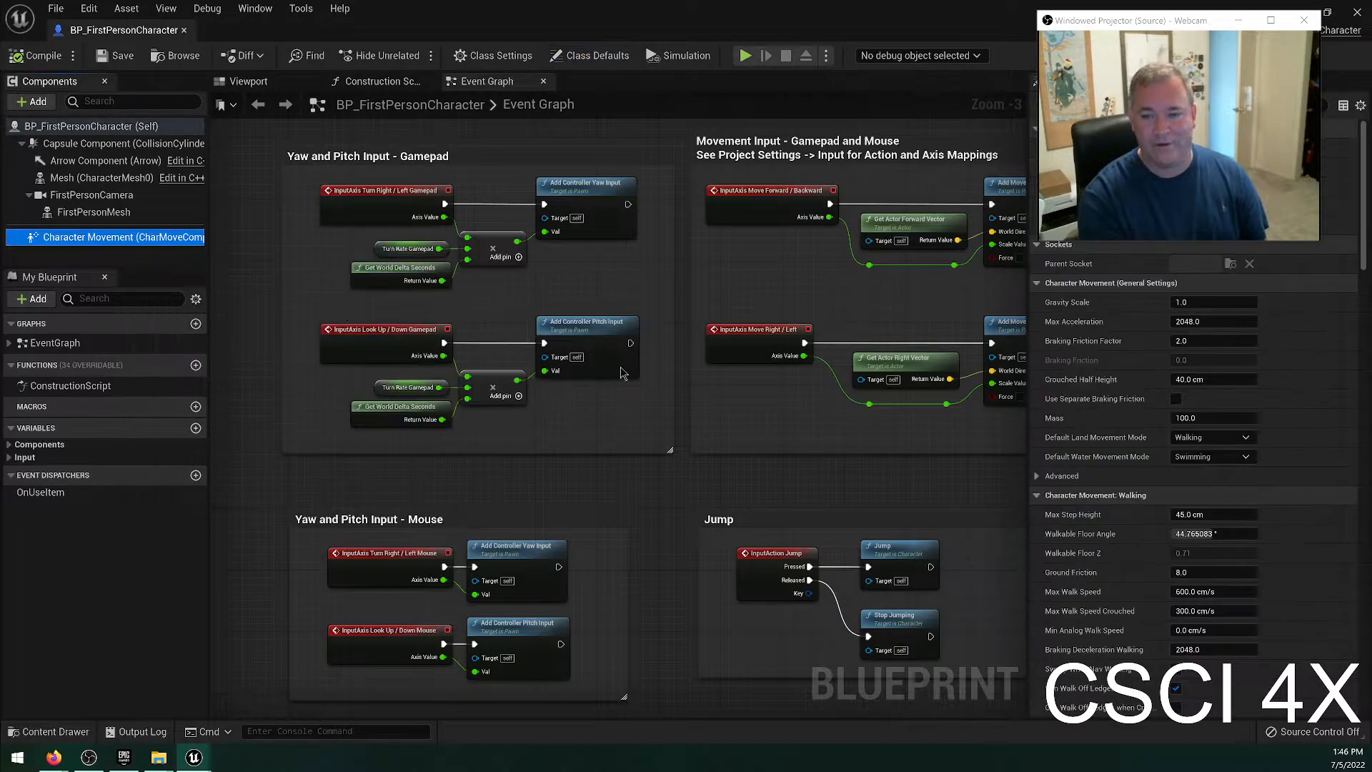
scroll(1226, 493, "down", 5)
scroll(1226, 492, "down", 5)
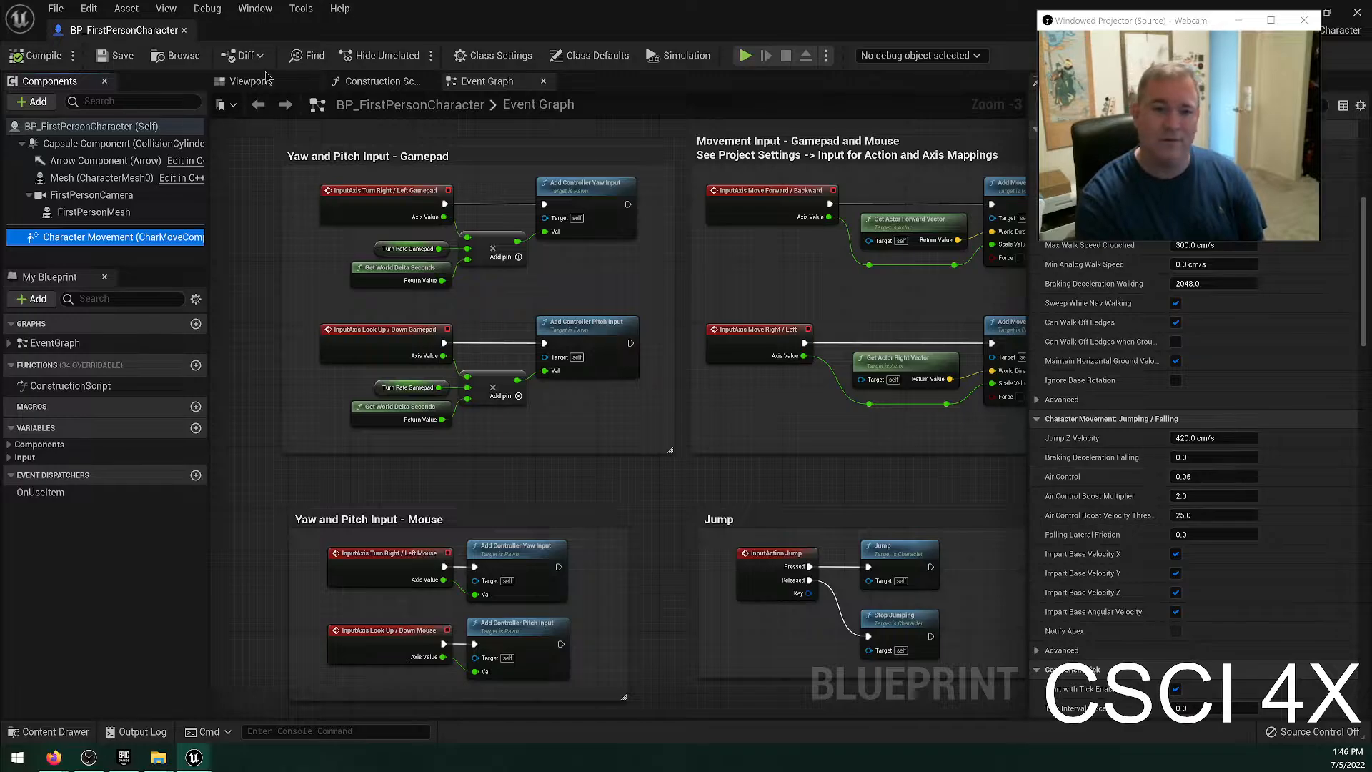
left_click(184, 30)
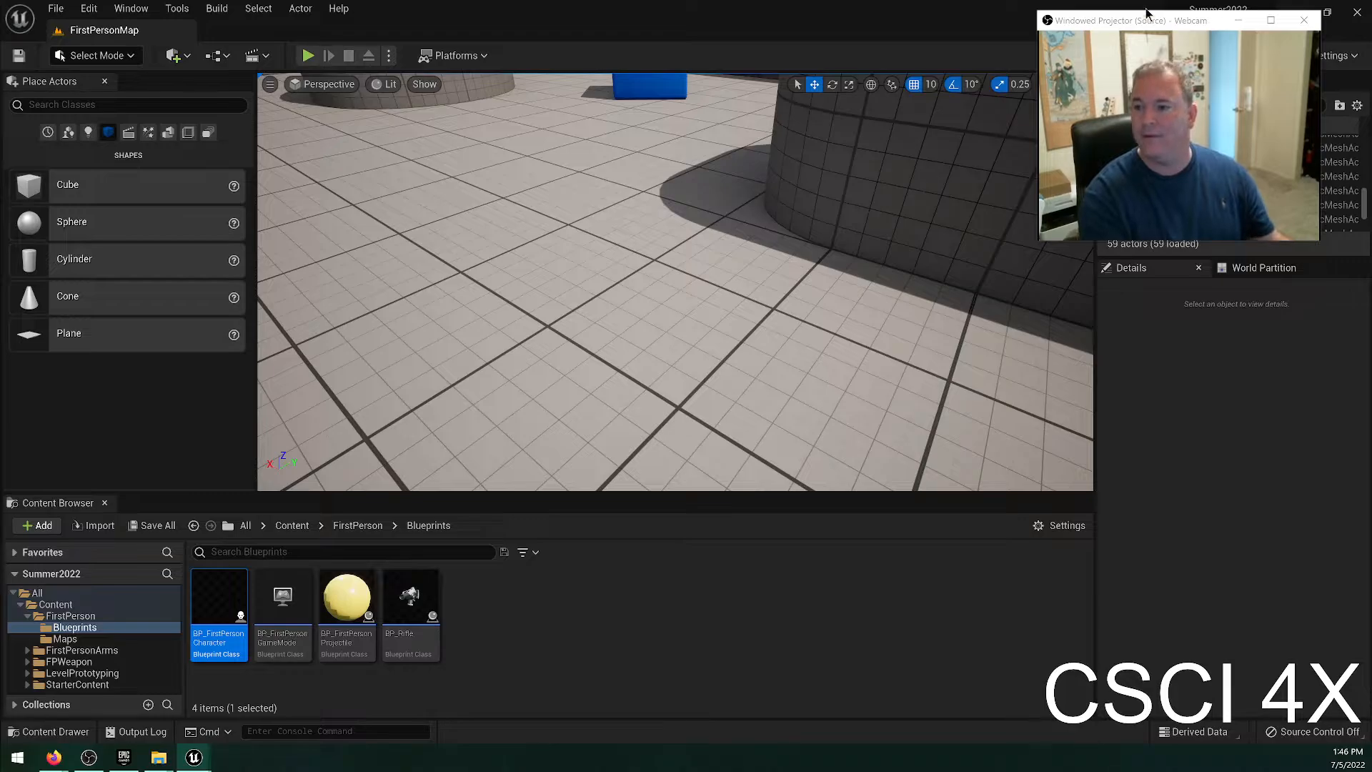
Move the webcam window off the viewport controls and fly the camera to a raised view of the cylinder block and nearby blue cubes.
left_click_drag(1177, 15, 1188, 164)
right_click_drag(857, 285, 933, 179)
key("w")
key("s")
key("w")
key("s")
key("w")
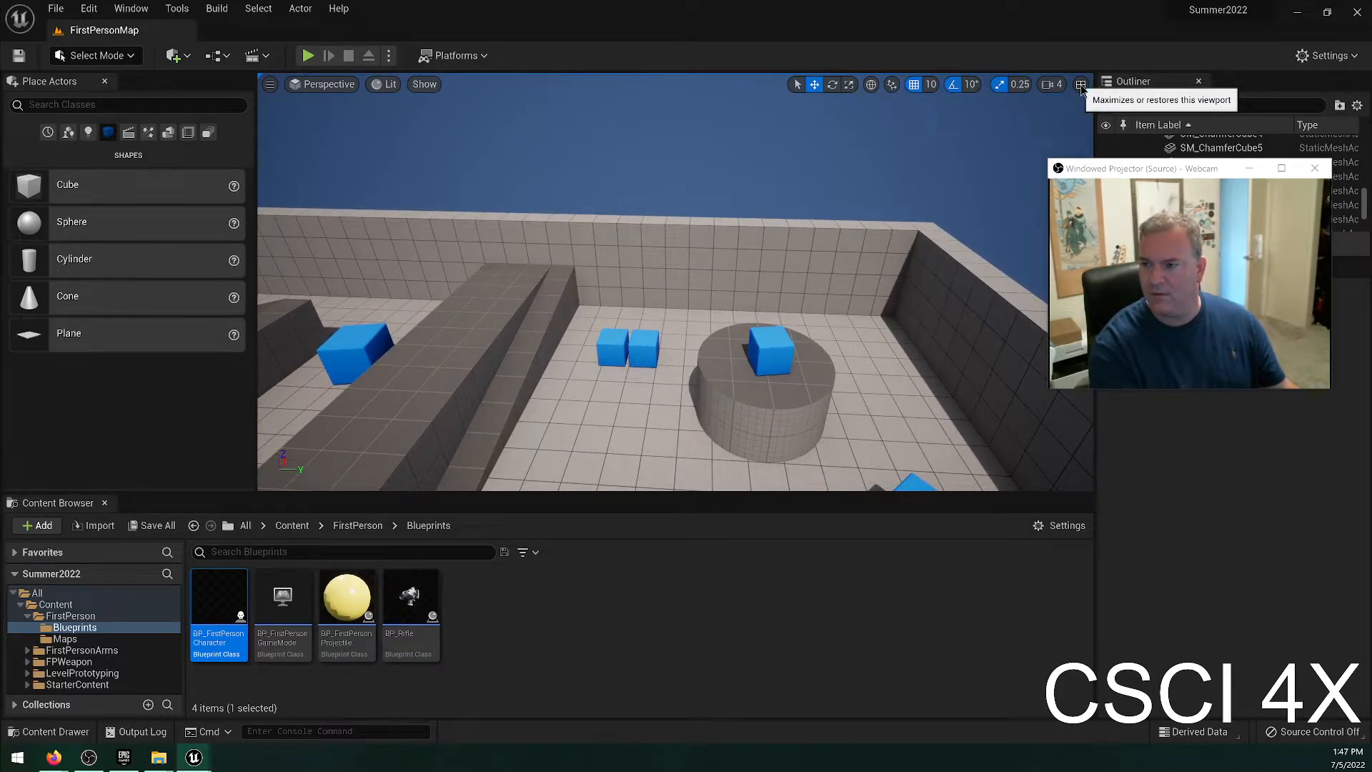
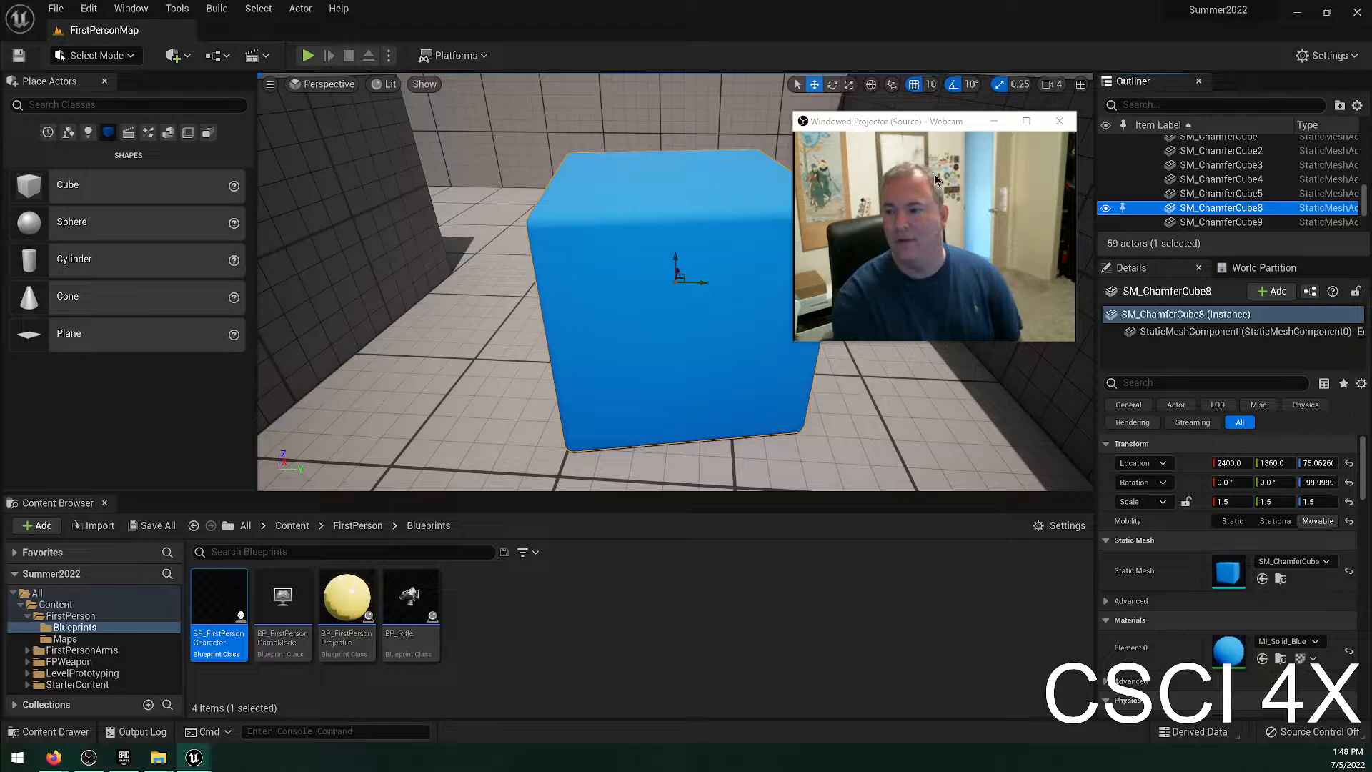
Frame the SM_ChamferCube2 actor in the viewport, and collapse the Playground and SimulatedCubes folders in the actor list.
left_click(1219, 153)
key("f")
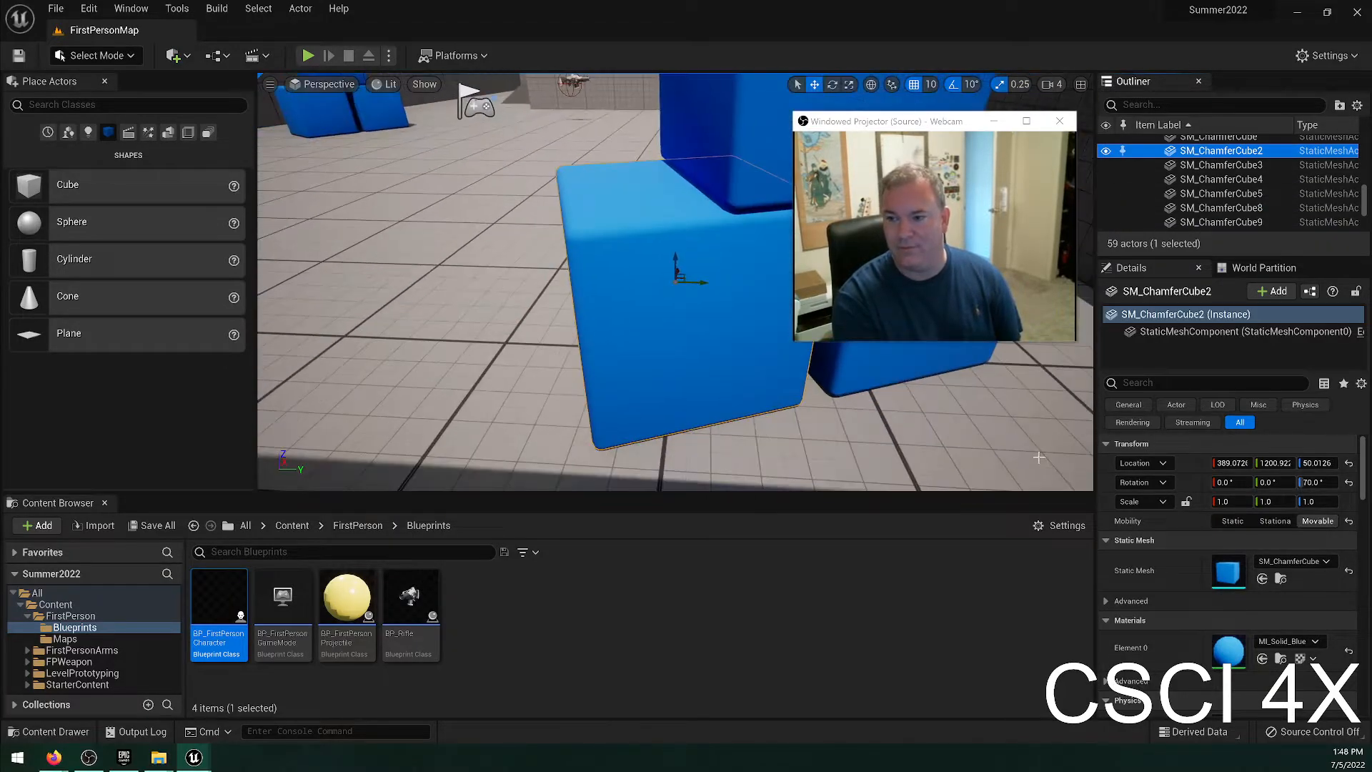
scroll(1214, 163, "up", 3)
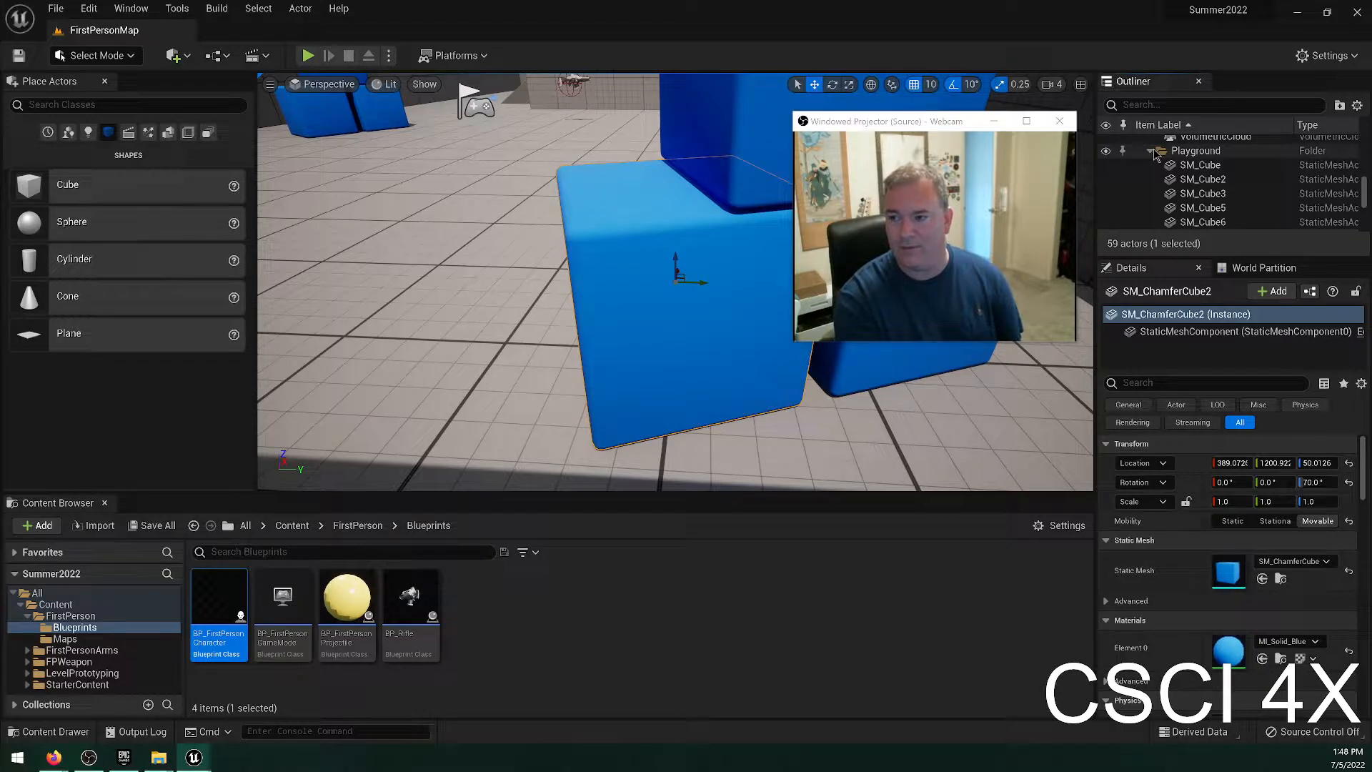
left_click(1151, 152)
left_click(1150, 166)
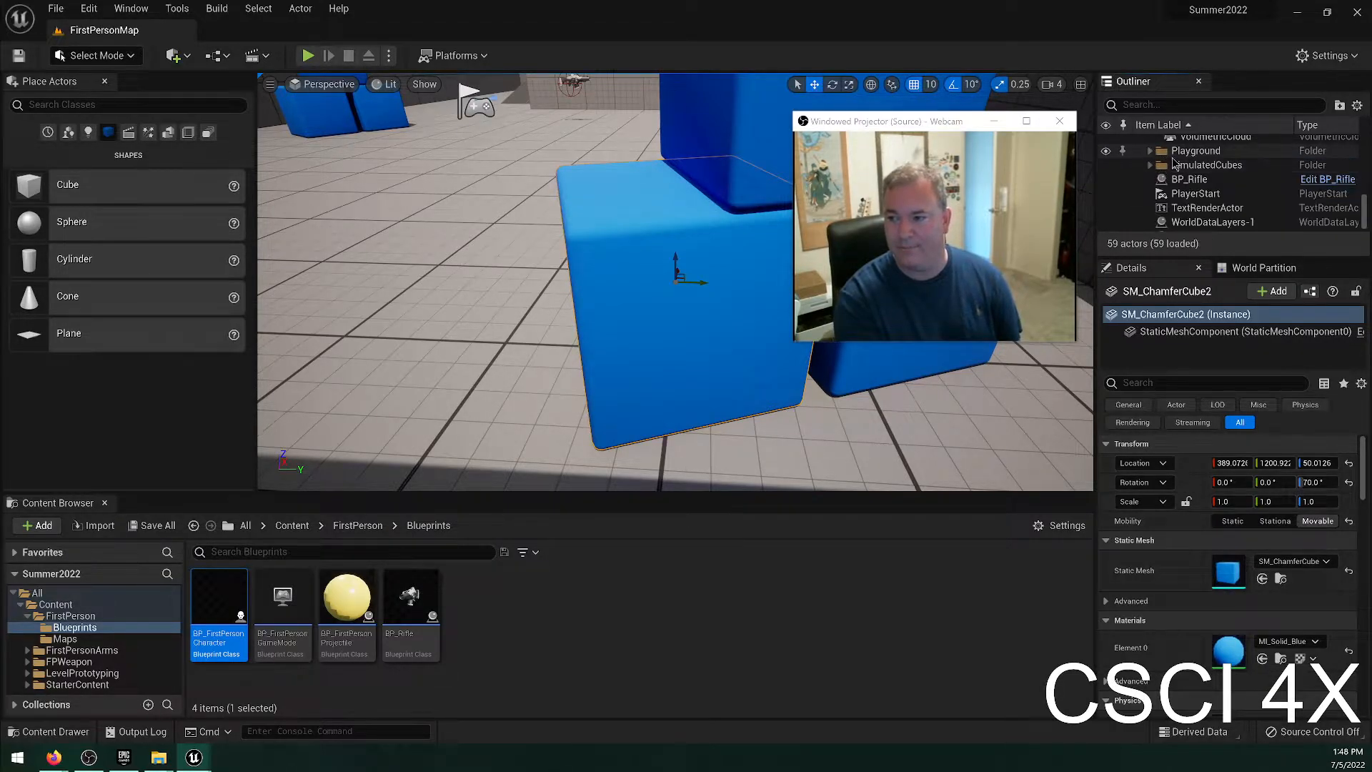
Expand the Playground folder, focus the viewport on SM_Cube, SM_Cube2 and SM_Cube3 in turn, and collapse the folder.
left_click(1151, 151)
double_click(1190, 165)
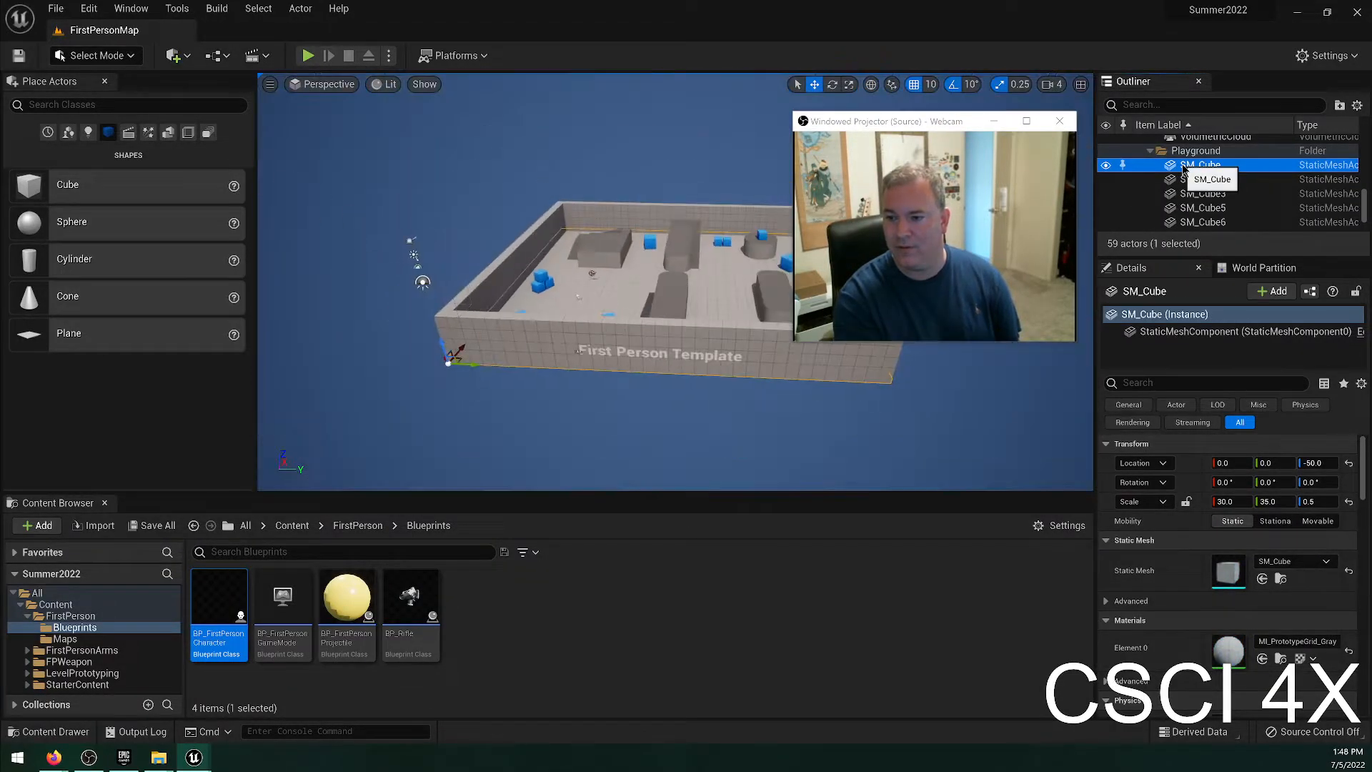
double_click(1194, 179)
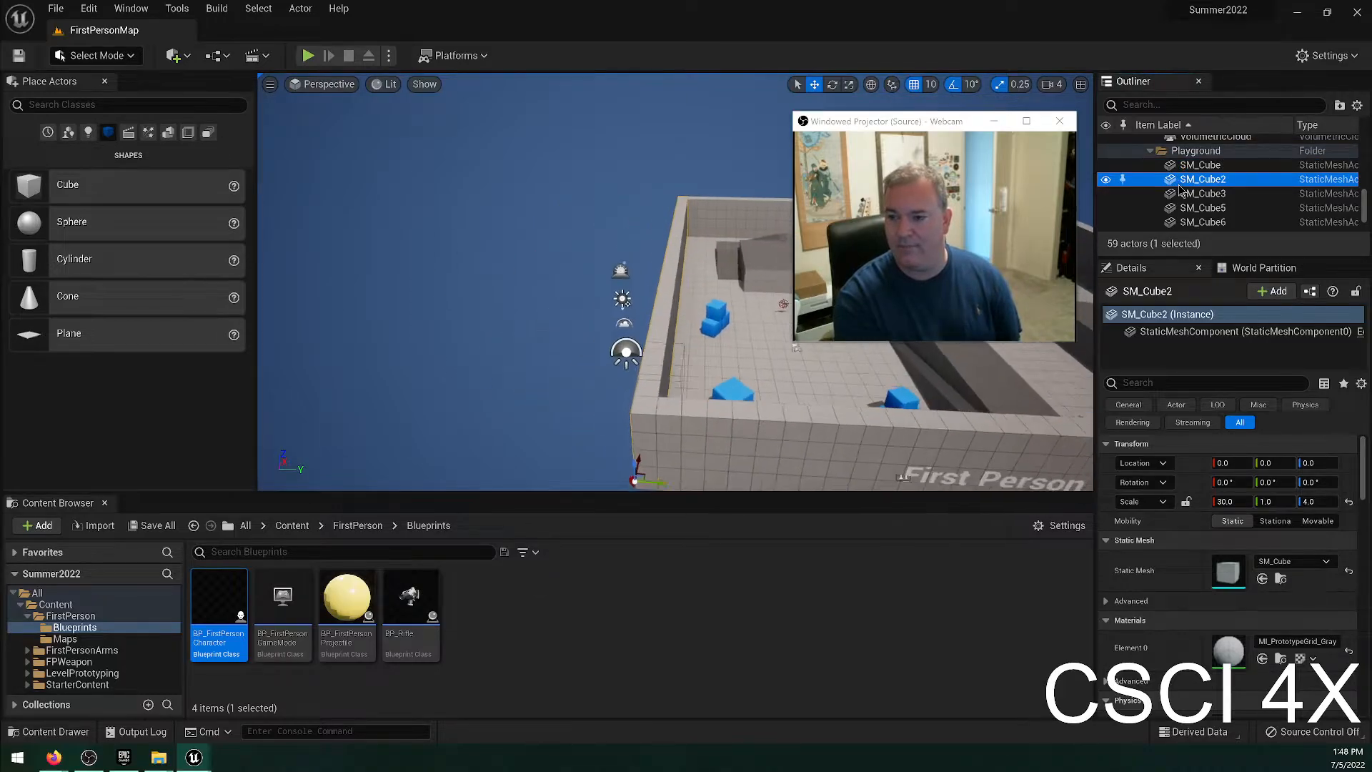
double_click(1194, 194)
left_click(1150, 173)
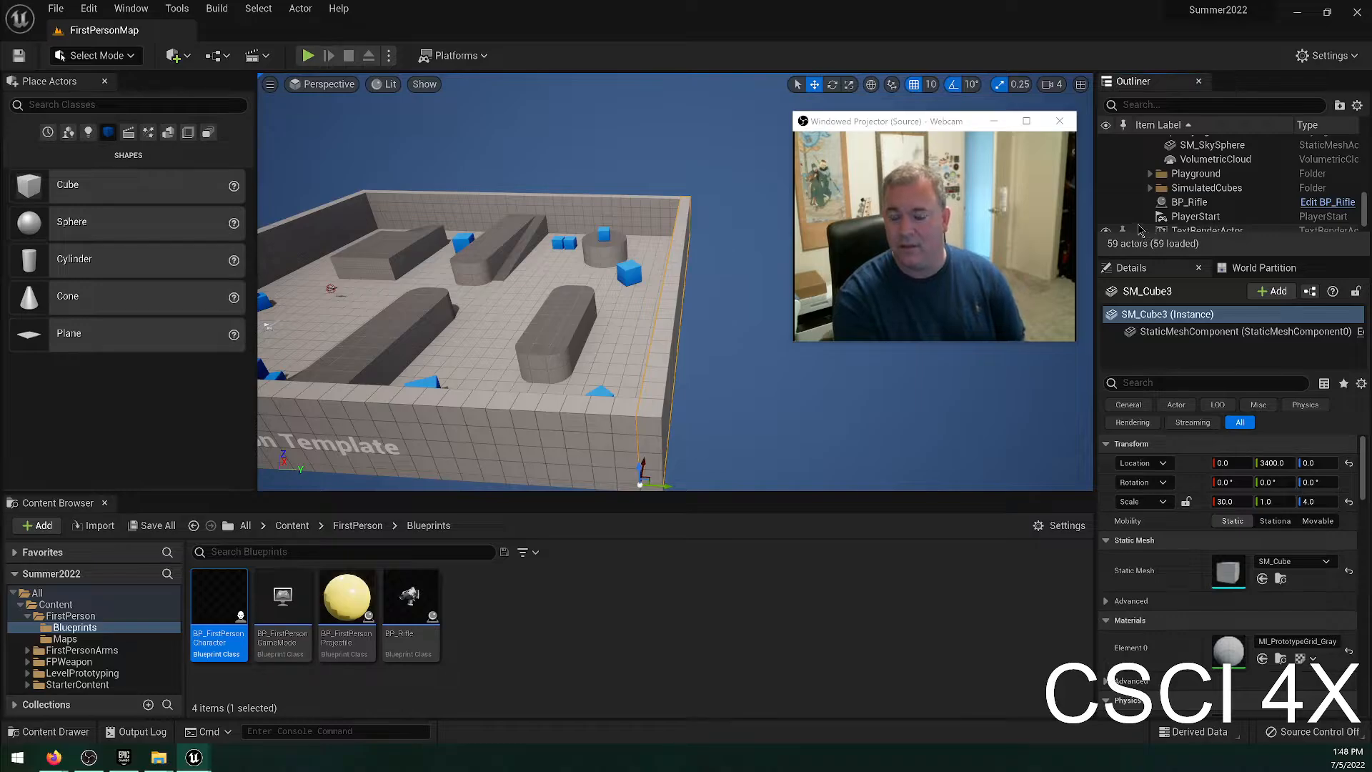
Focus the view on each Block04 piece from SM_Cube8 through the quarter cylinders to SM_Ramp4, and collapse the Block04 folder.
scroll(1180, 199, "up", 8)
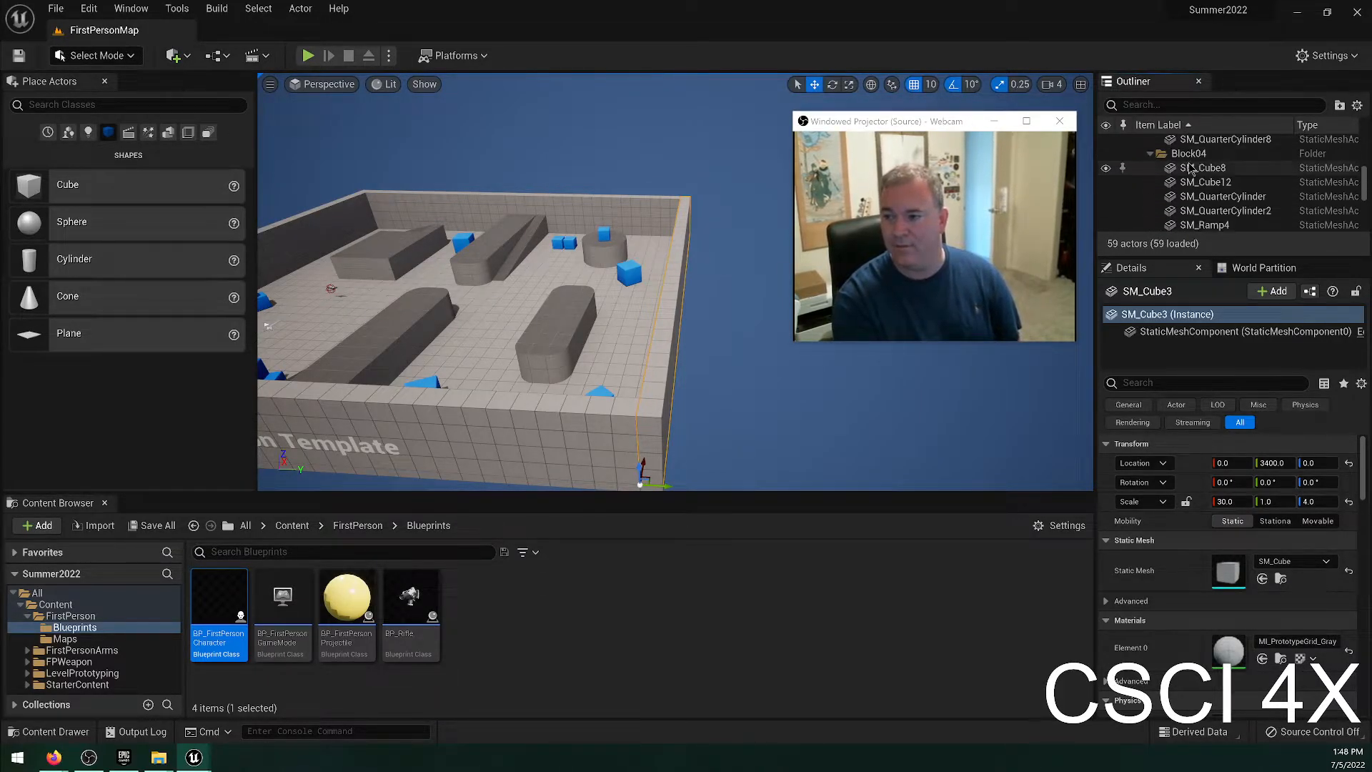
double_click(1191, 169)
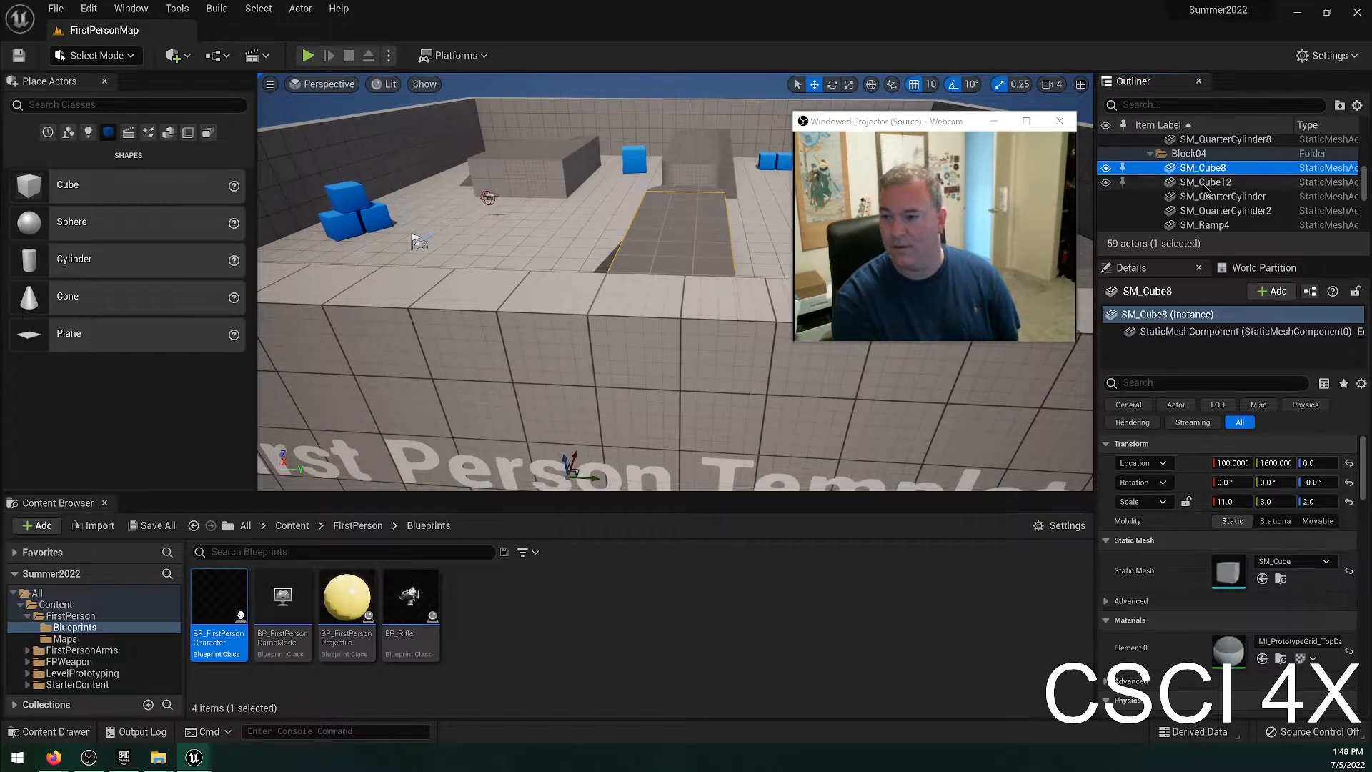
double_click(1203, 186)
double_click(1203, 200)
double_click(1202, 214)
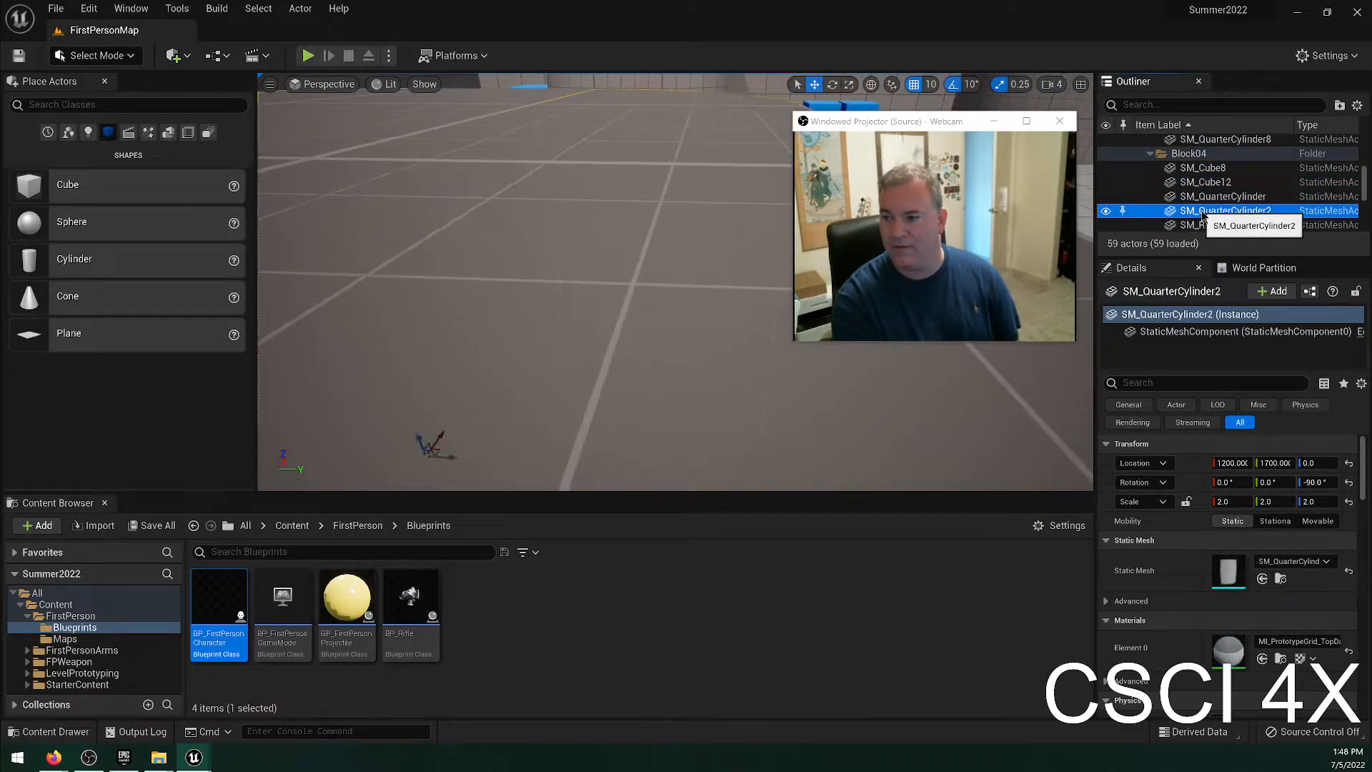
double_click(1191, 225)
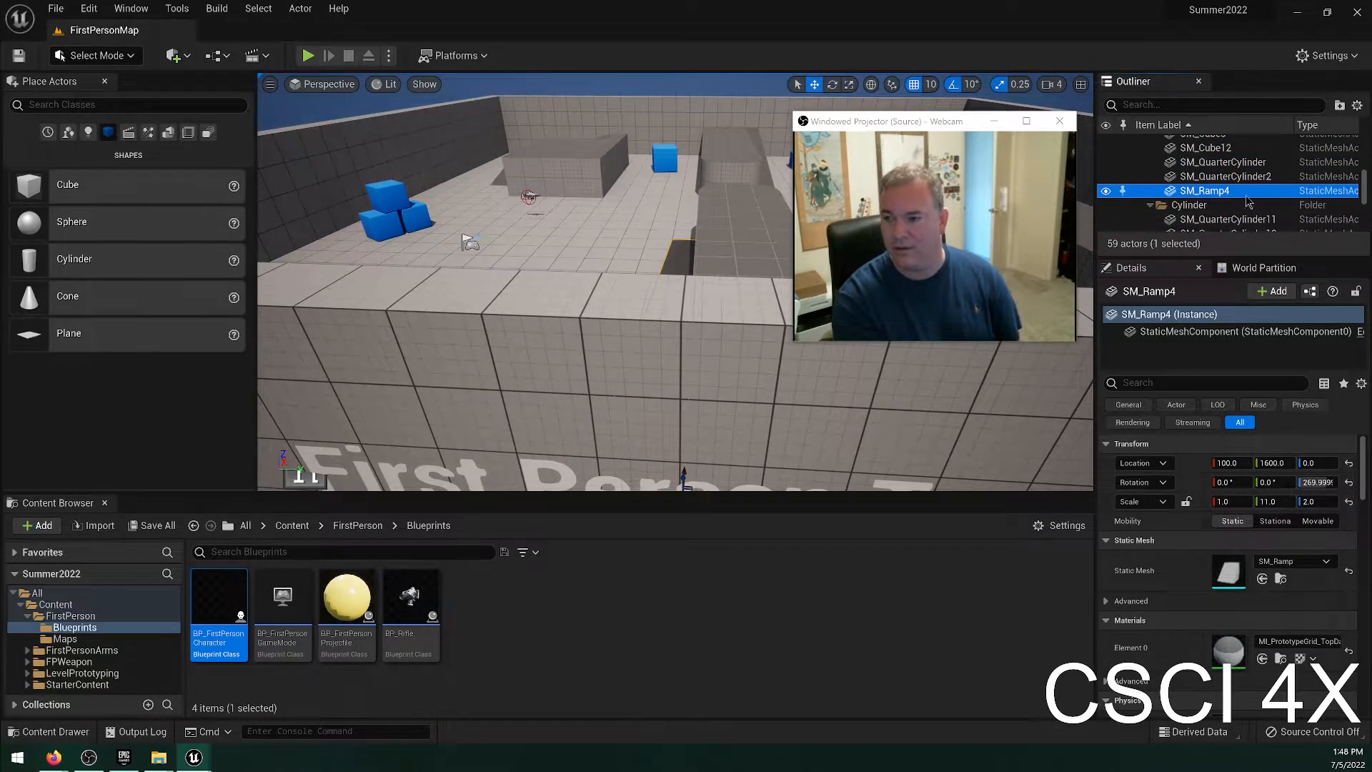
scroll(1246, 199, "up", 2)
left_click(1150, 165)
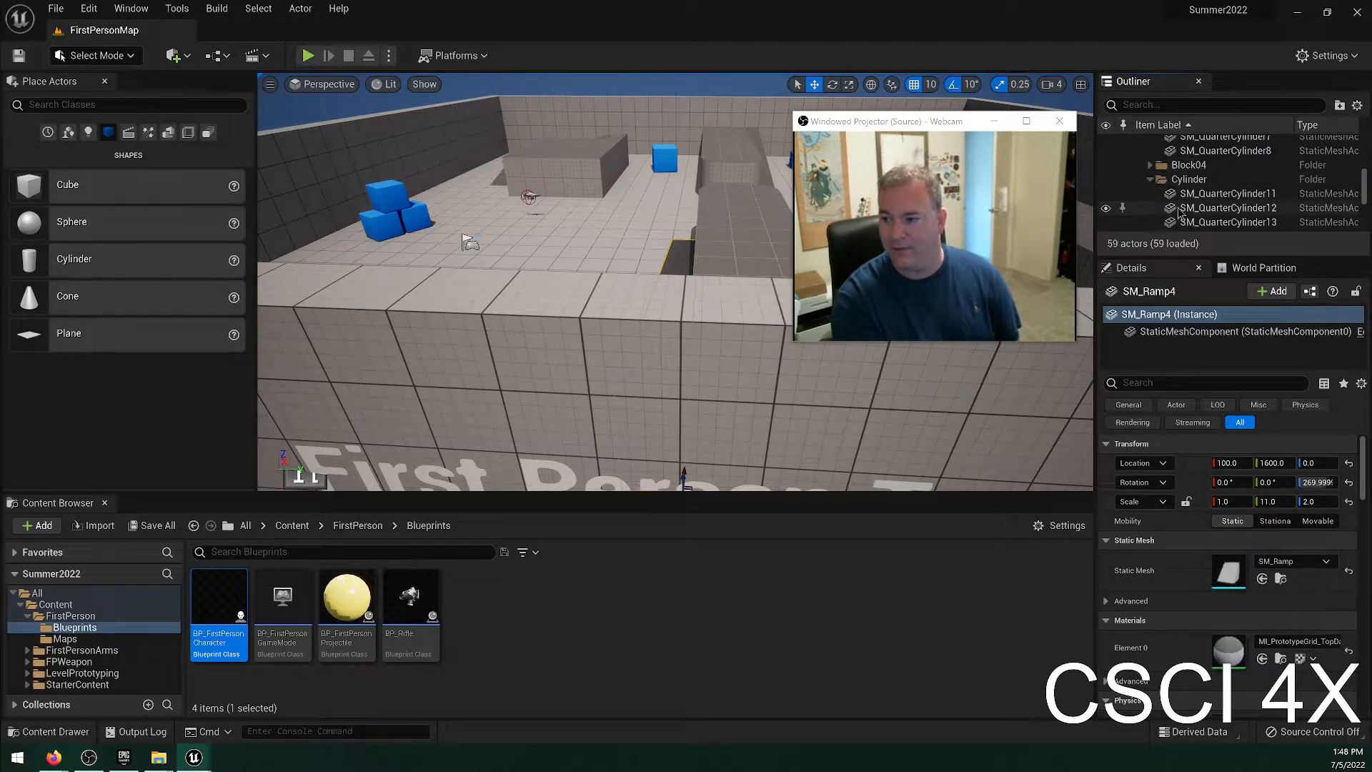
Focus the view on SM_QuarterCylinder12 and SM_QuarterCylinder13, and collapse the Cylinder folder.
double_click(1207, 208)
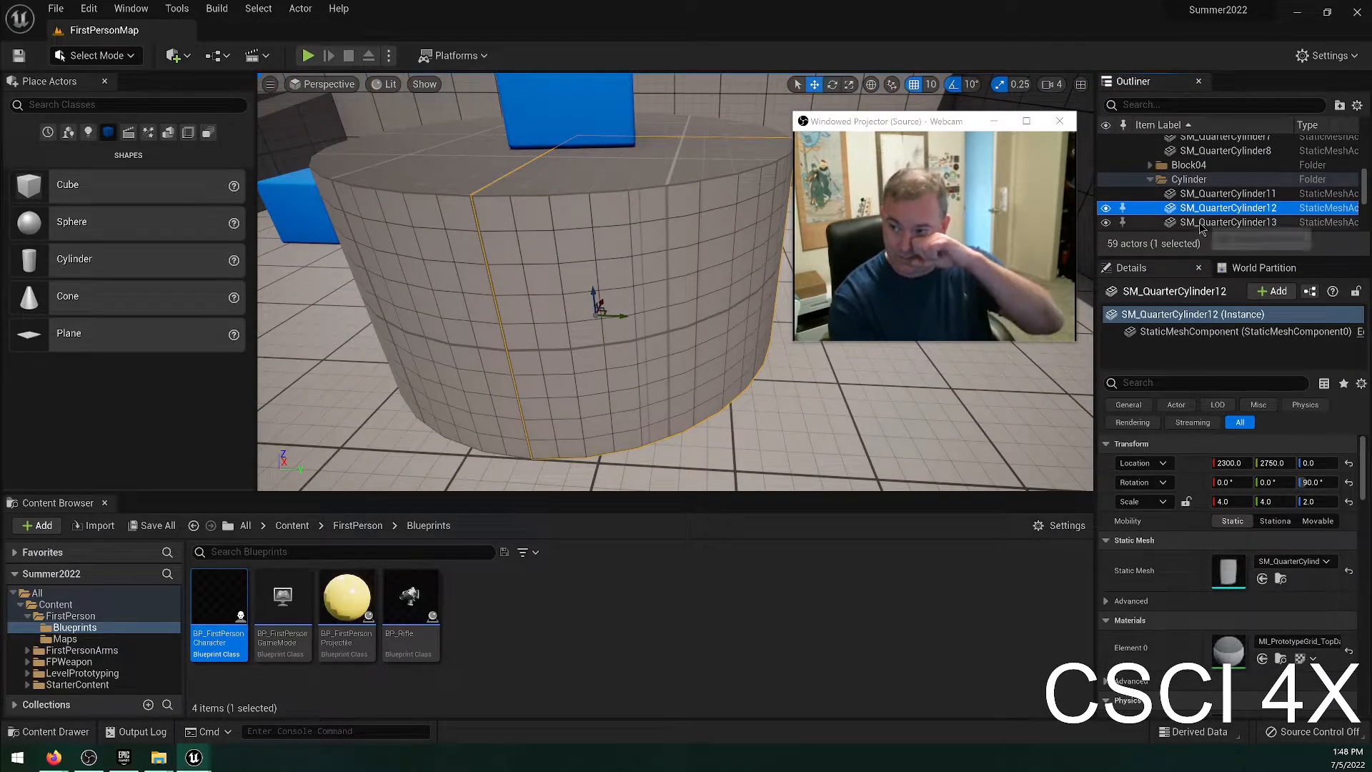
double_click(1201, 223)
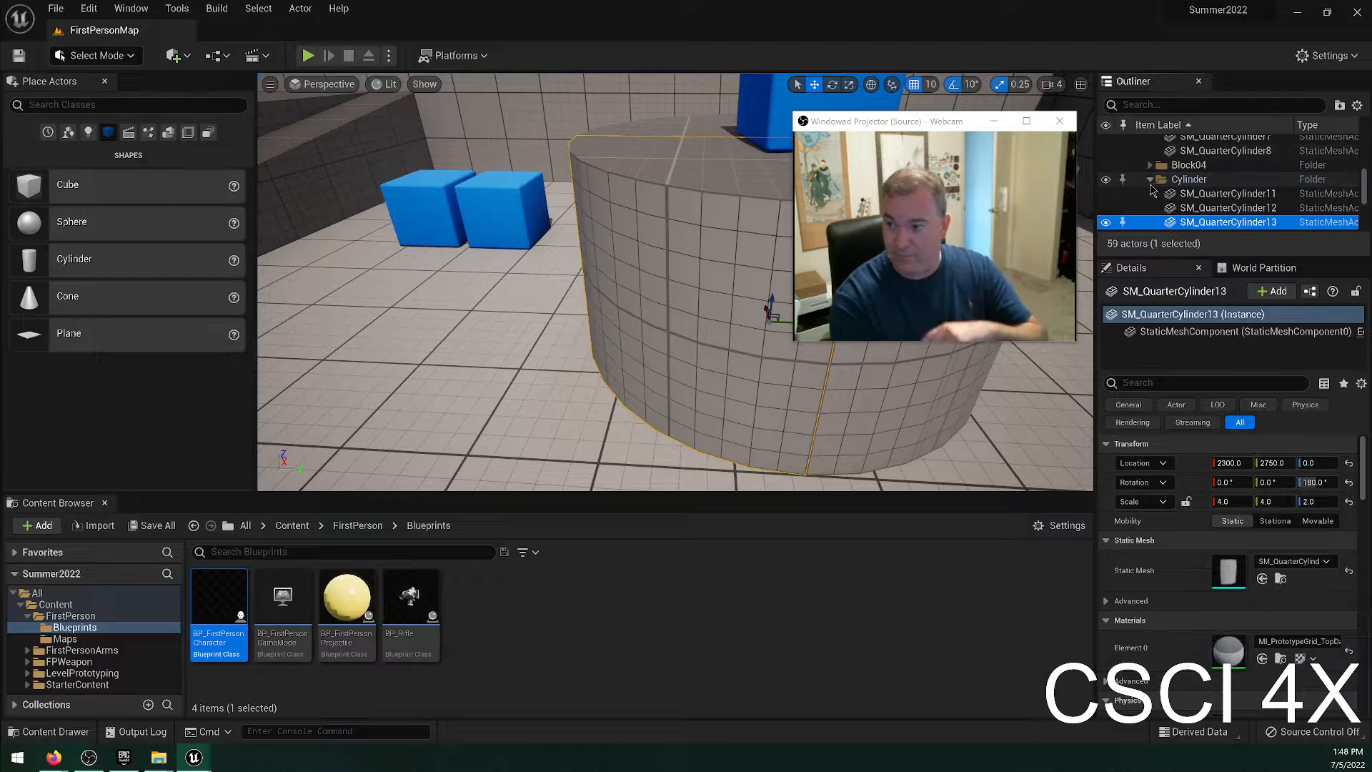
left_click(1150, 179)
Expand the Lighting folder, examine the DirectionalLight and ExponentialHeightFog actors, and frame the DirectionalLight in the viewport.
left_click(1150, 194)
double_click(1182, 208)
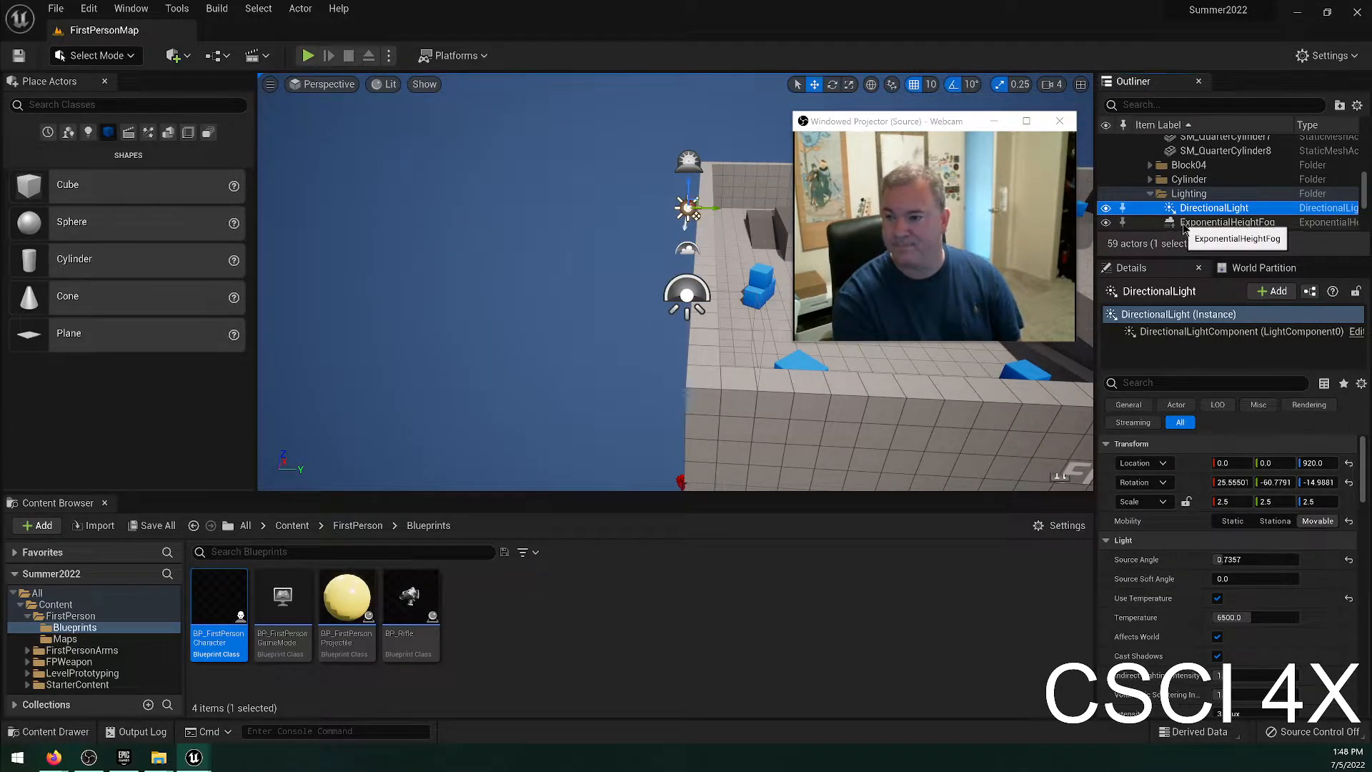
double_click(1226, 222)
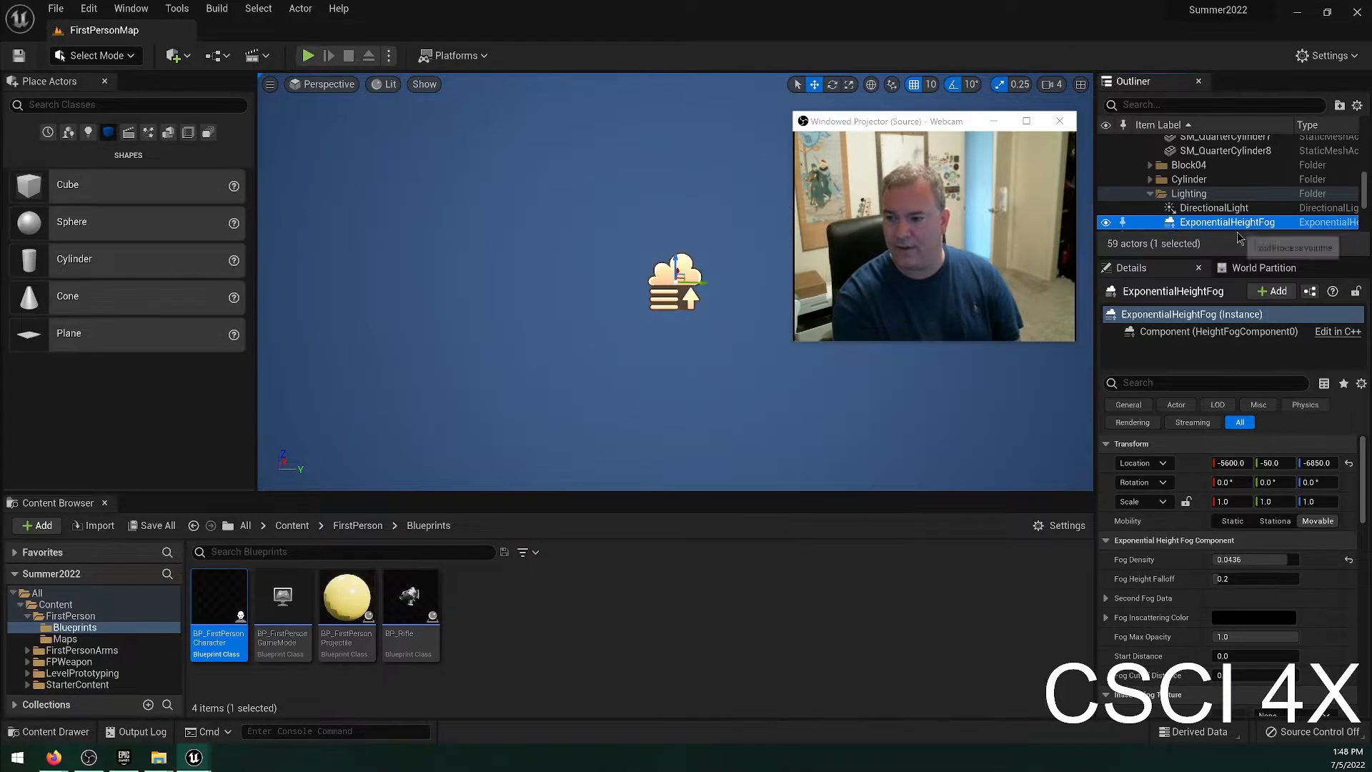
scroll(1250, 215, "down", 2)
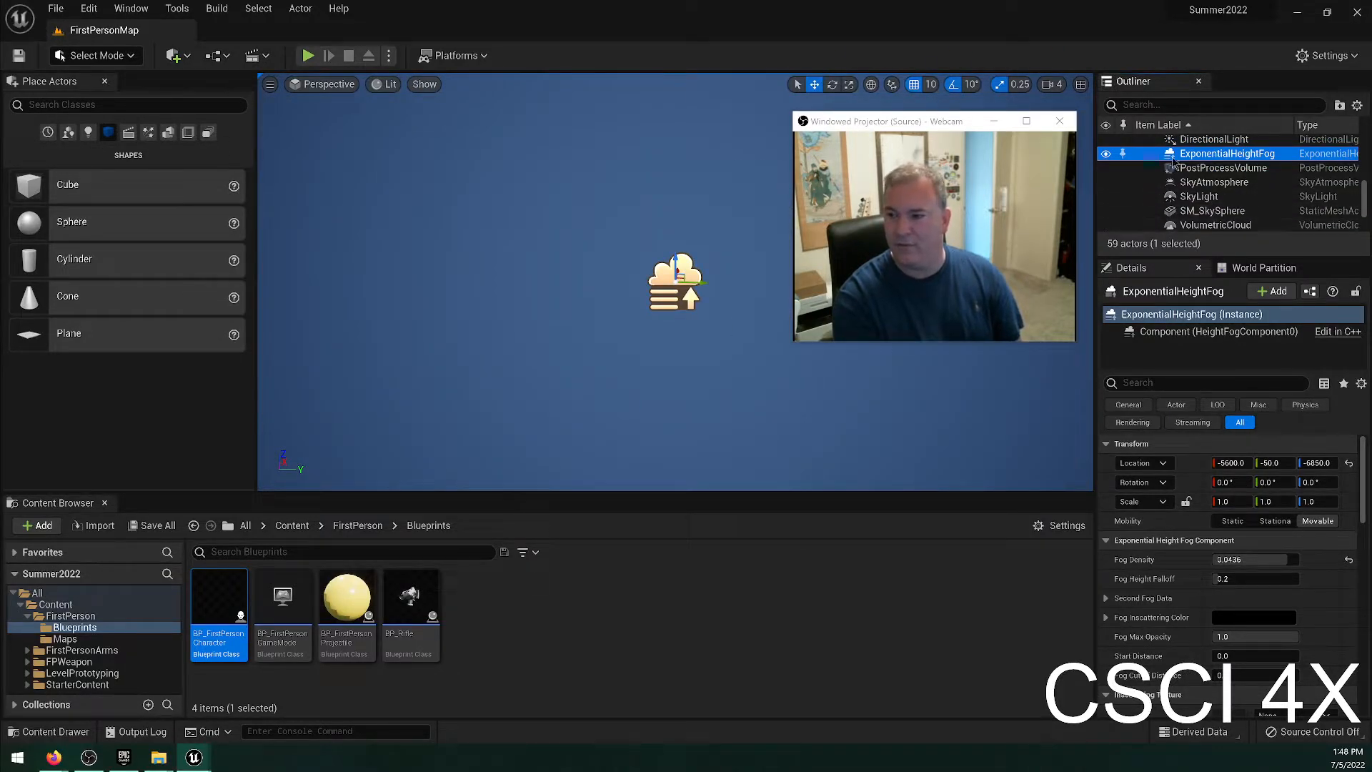
scroll(1186, 171, "up", 2)
left_click(1211, 190)
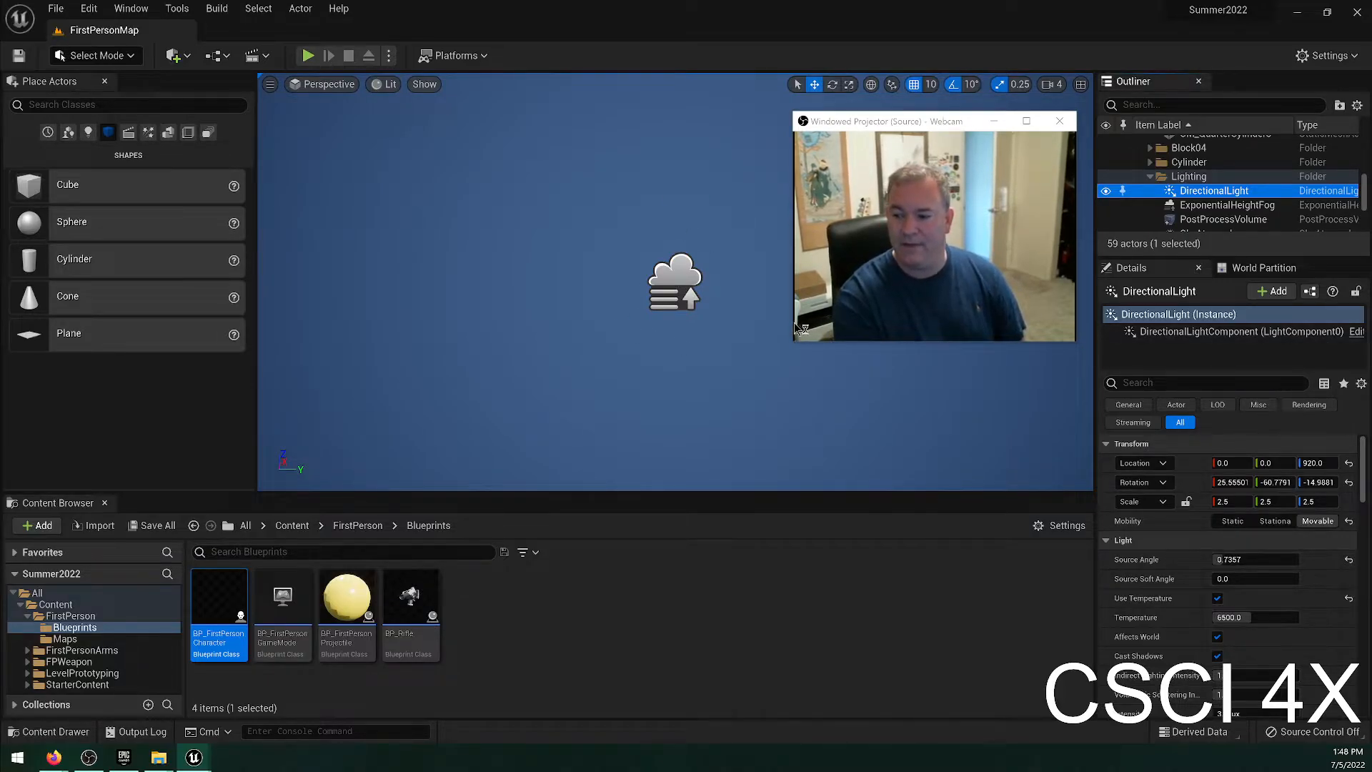
left_click(1234, 204)
double_click(1214, 190)
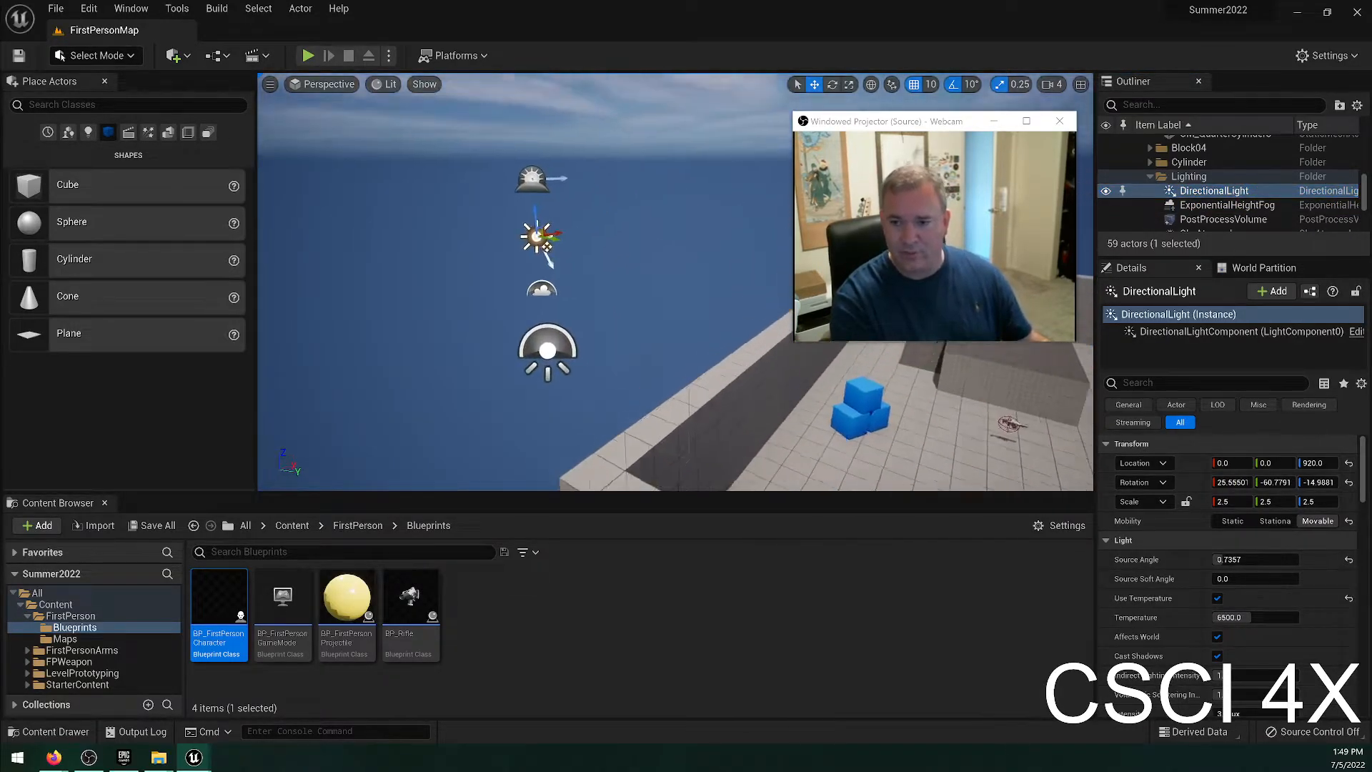
Select the SkyAtmosphere actor and fly the camera around the lighting actors to a raised view over the level.
left_click(481, 146)
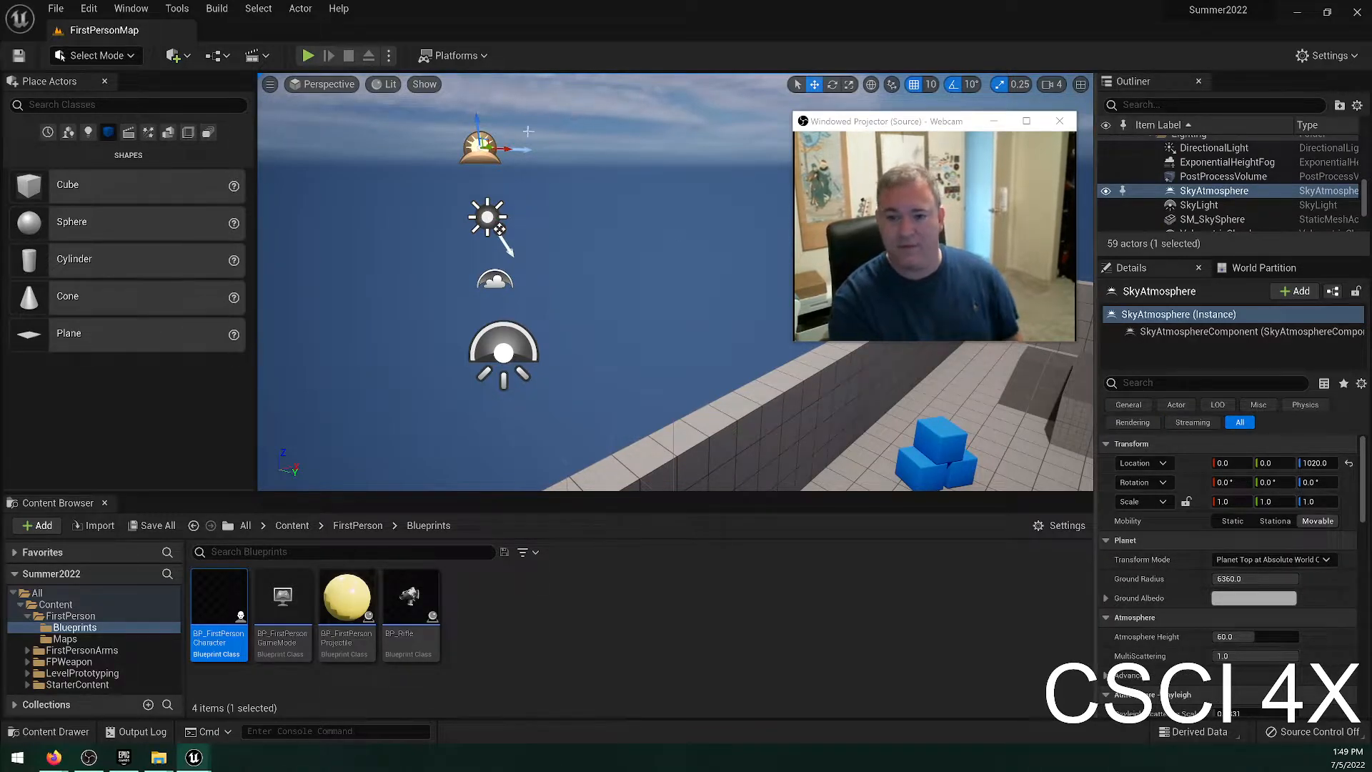
right_click_drag(546, 191, 549, 168)
key("e")
key("w")
key("a")
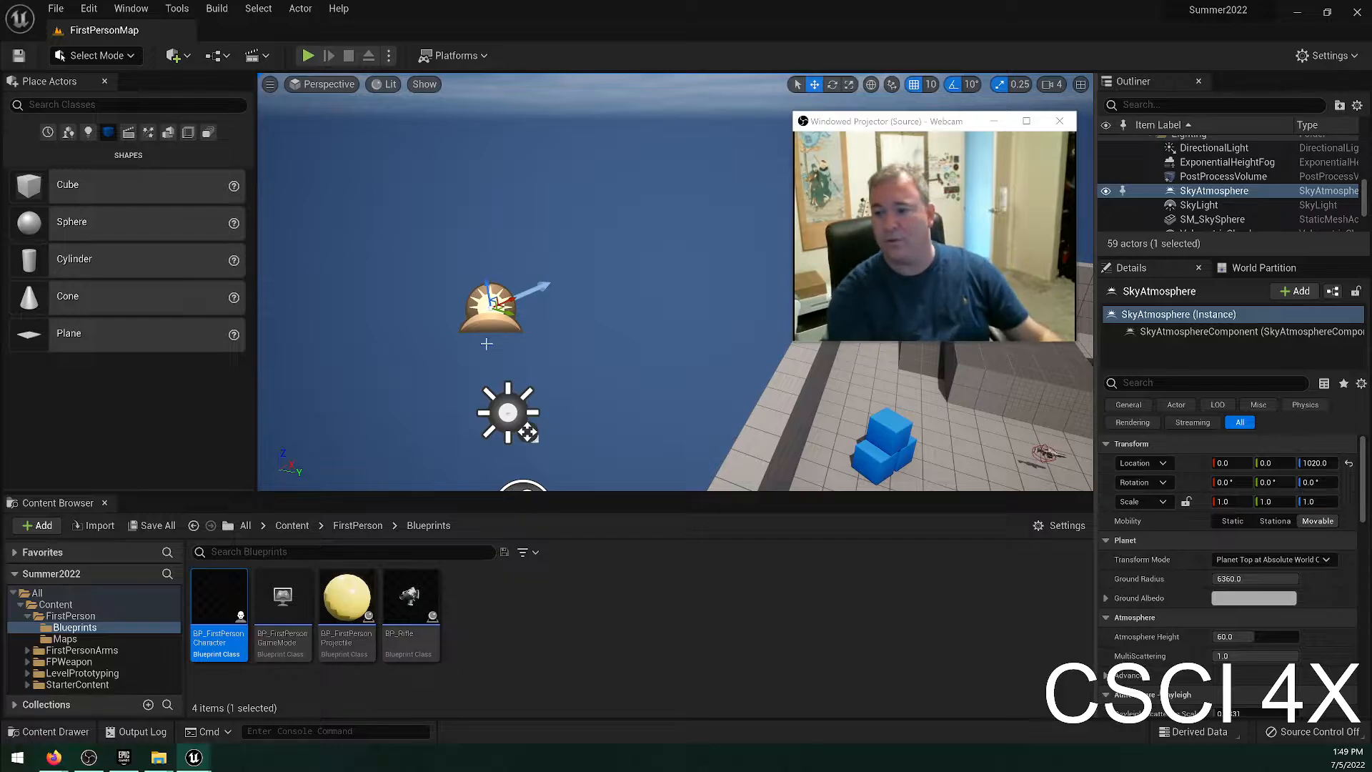
right_click_drag(486, 344, 679, 358)
key("s")
key("a")
right_click_drag(572, 429, 650, 439)
Try rotating the SkyAtmosphere actor, including -40° about its vertical axis, and undo until the DirectionalLight is selected again.
key("e")
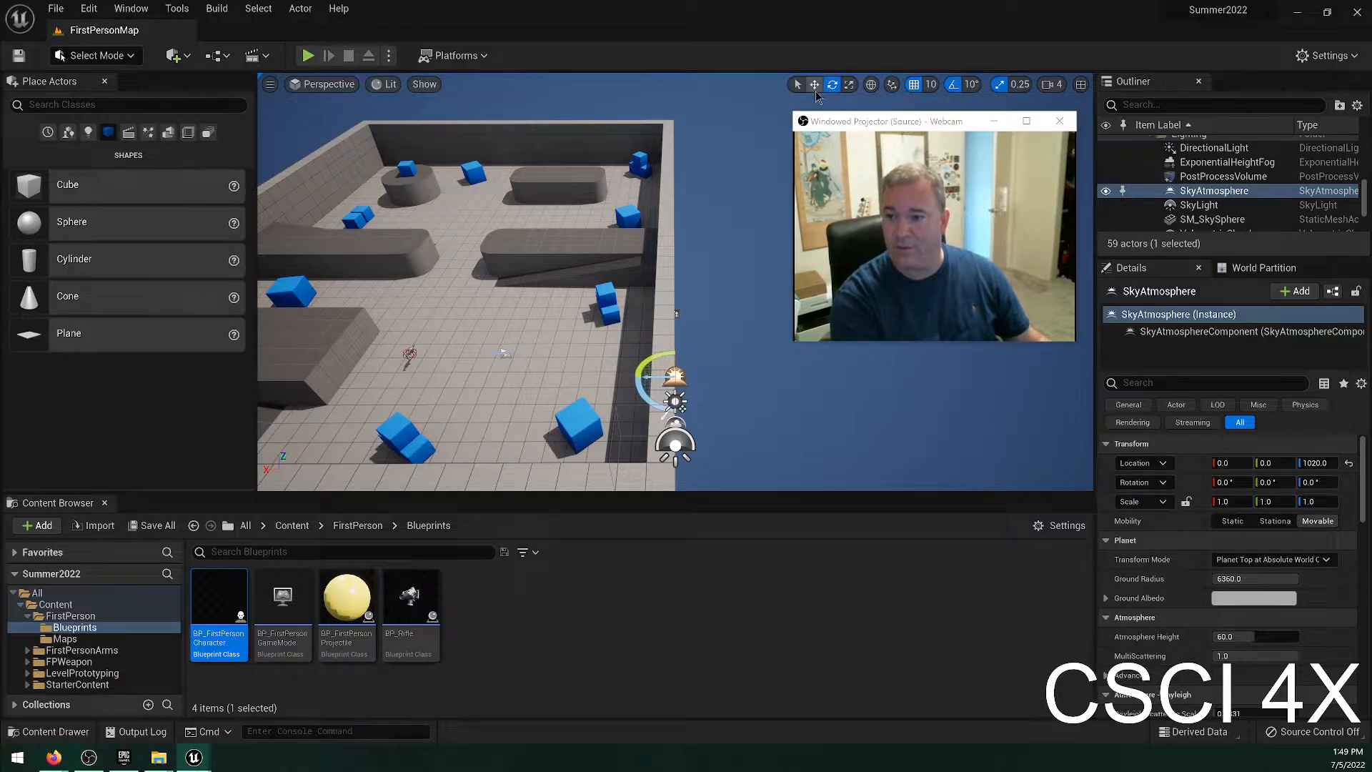
left_click_drag(642, 398, 647, 404)
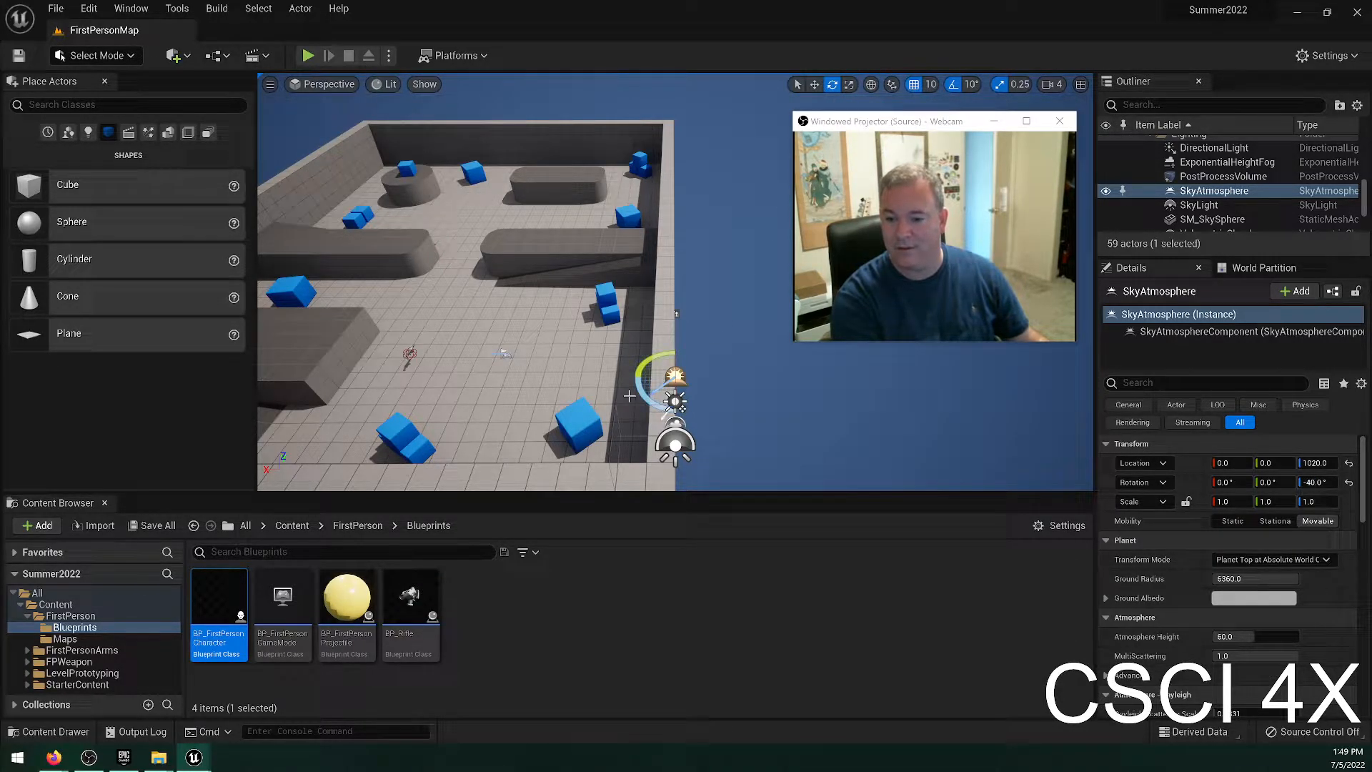
left_click_drag(655, 356, 641, 368)
right_click_drag(528, 371, 636, 396)
left_click_drag(528, 371, 667, 340)
key("ctrl+z")
key("ctrl+z")
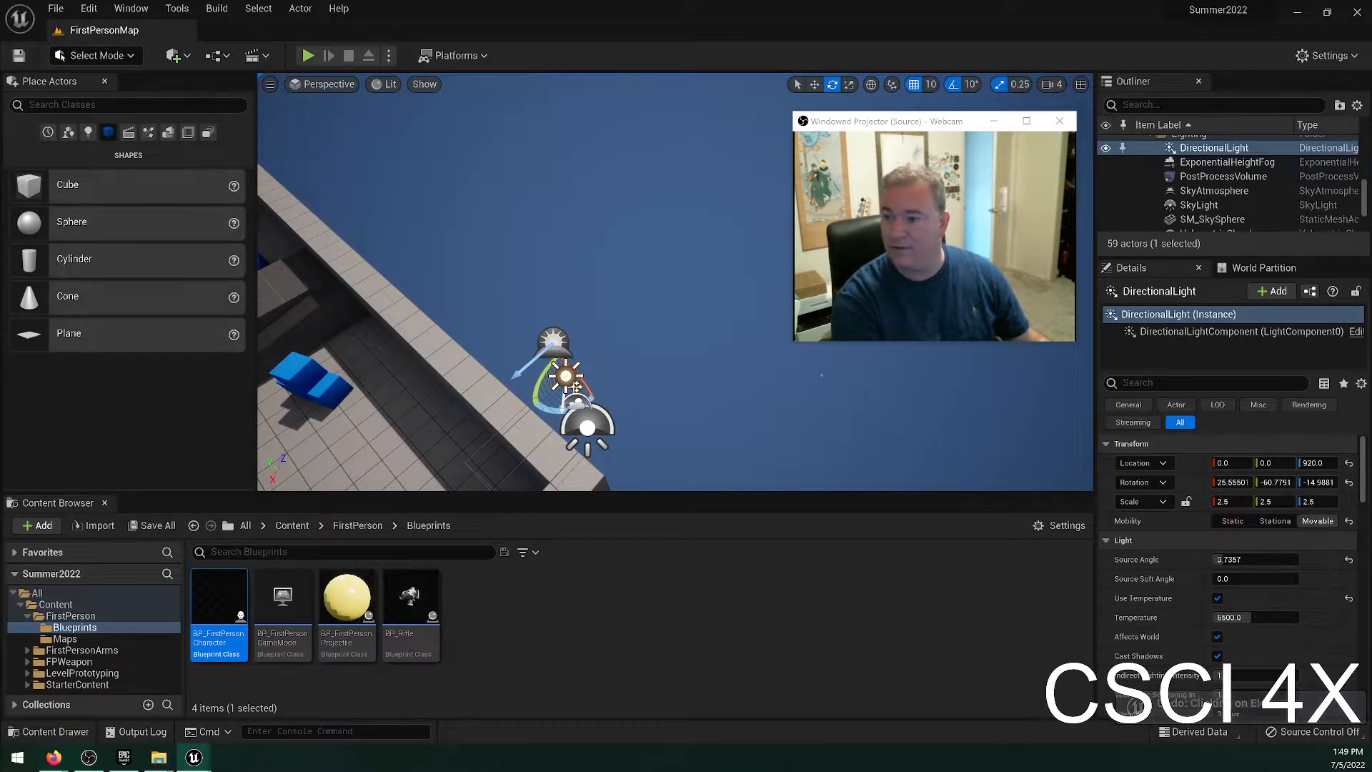
Rotate the DirectionalLight to about 39.6, -54.2, 43.1 degrees and view how the shadows fall across the level.
left_click_drag(548, 413, 533, 405)
right_click_drag(532, 405, 400, 428)
left_click_drag(587, 233, 524, 238)
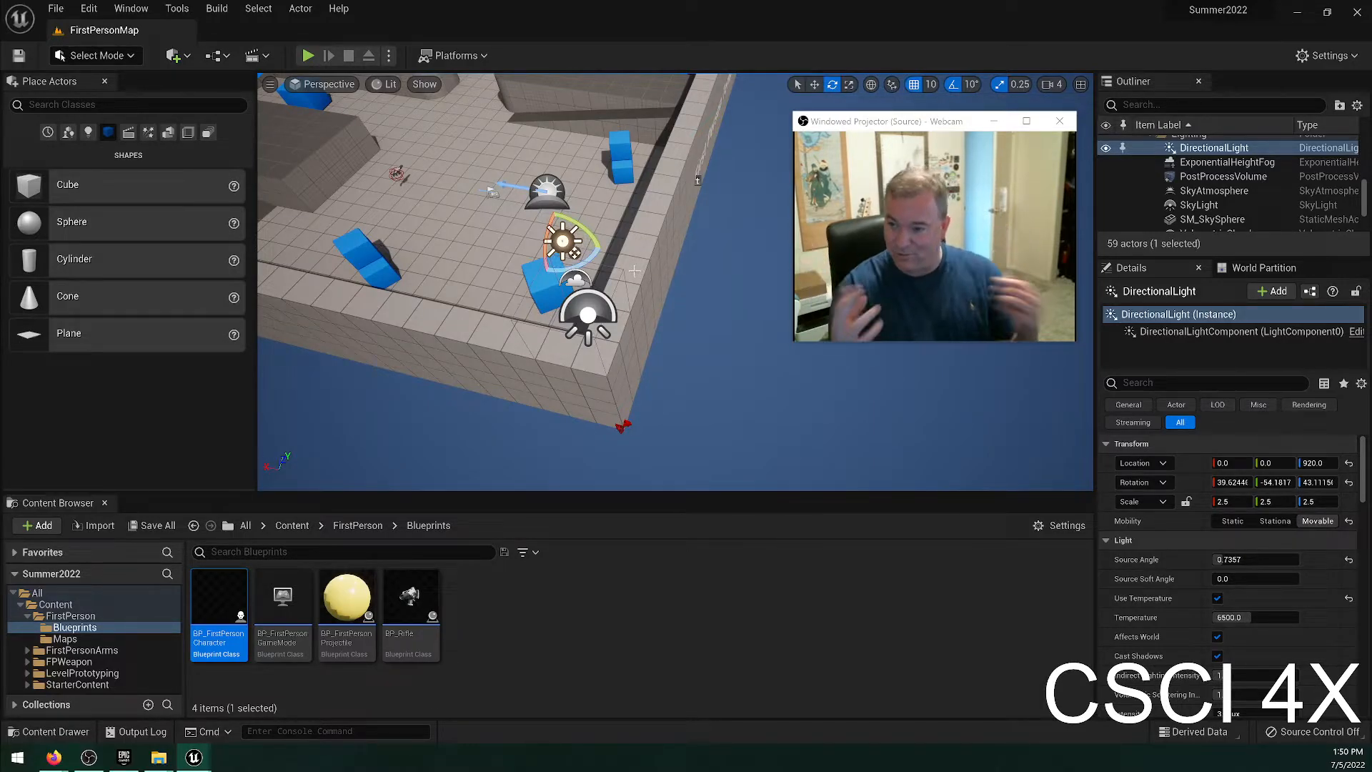
Rotate the DirectionalLight by -110° and a further -10° while viewing the sky, bringing the sun low over the horizon.
right_click_drag(634, 271, 693, 211)
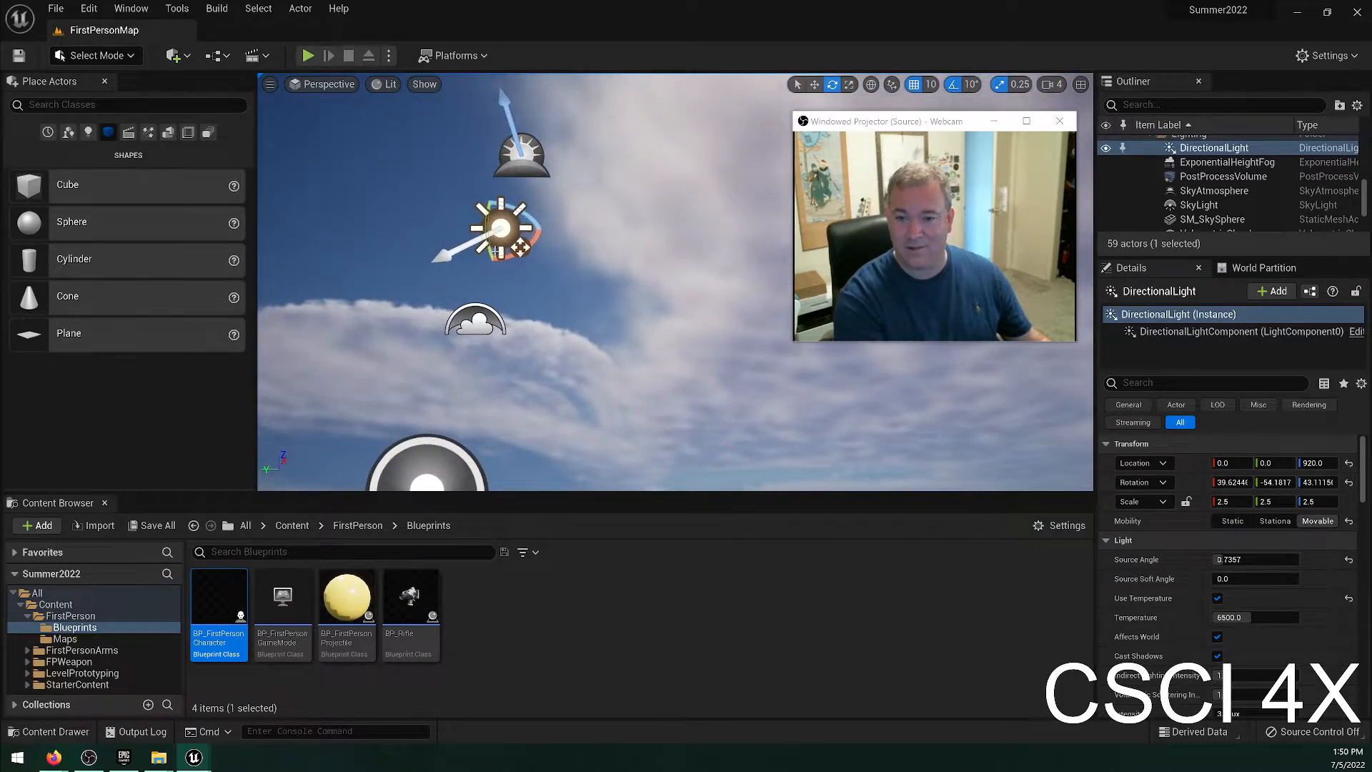
left_click_drag(486, 243, 491, 269)
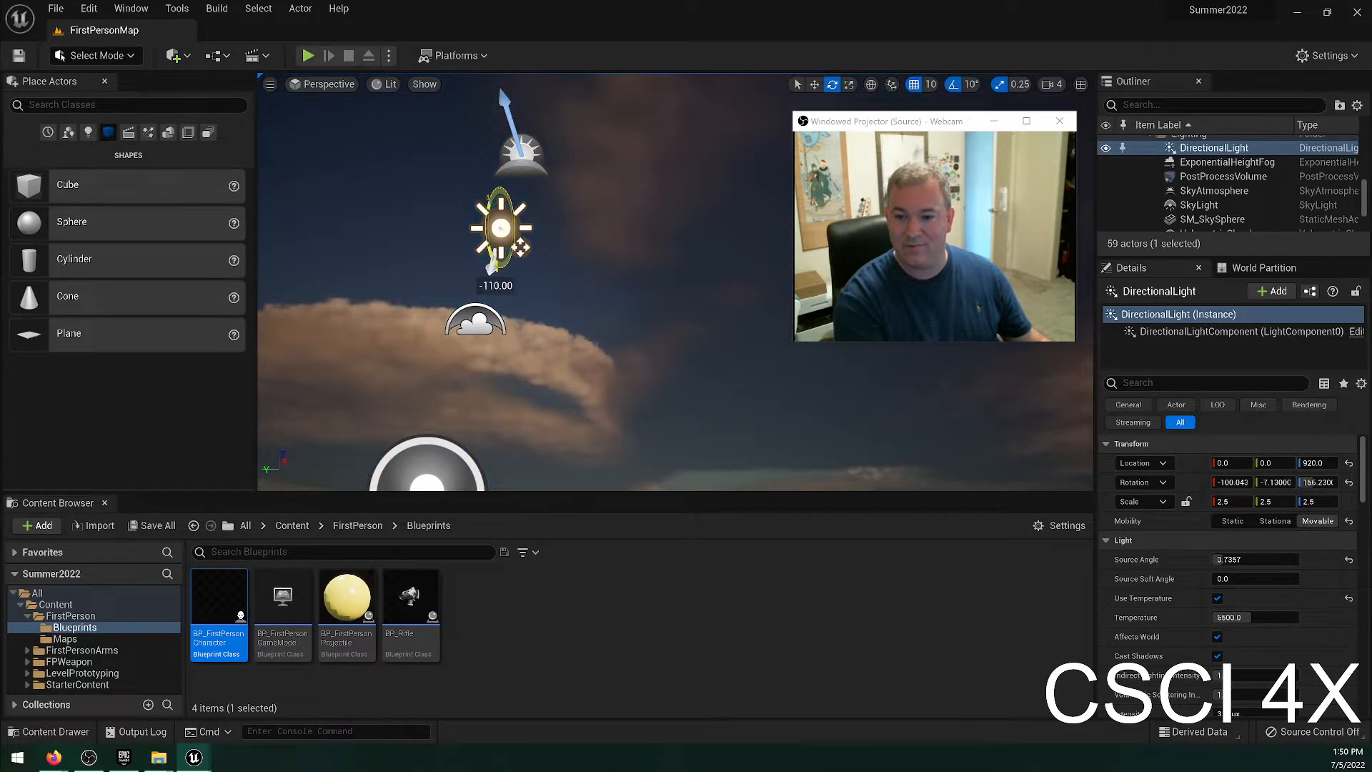
right_click_drag(600, 328, 1133, 378)
key("s")
key("s")
key("s")
key("e")
mouse_move(452, 227)
left_mouse_down()
mouse_move(467, 266)
mouse_move(450, 214)
left_mouse_up()
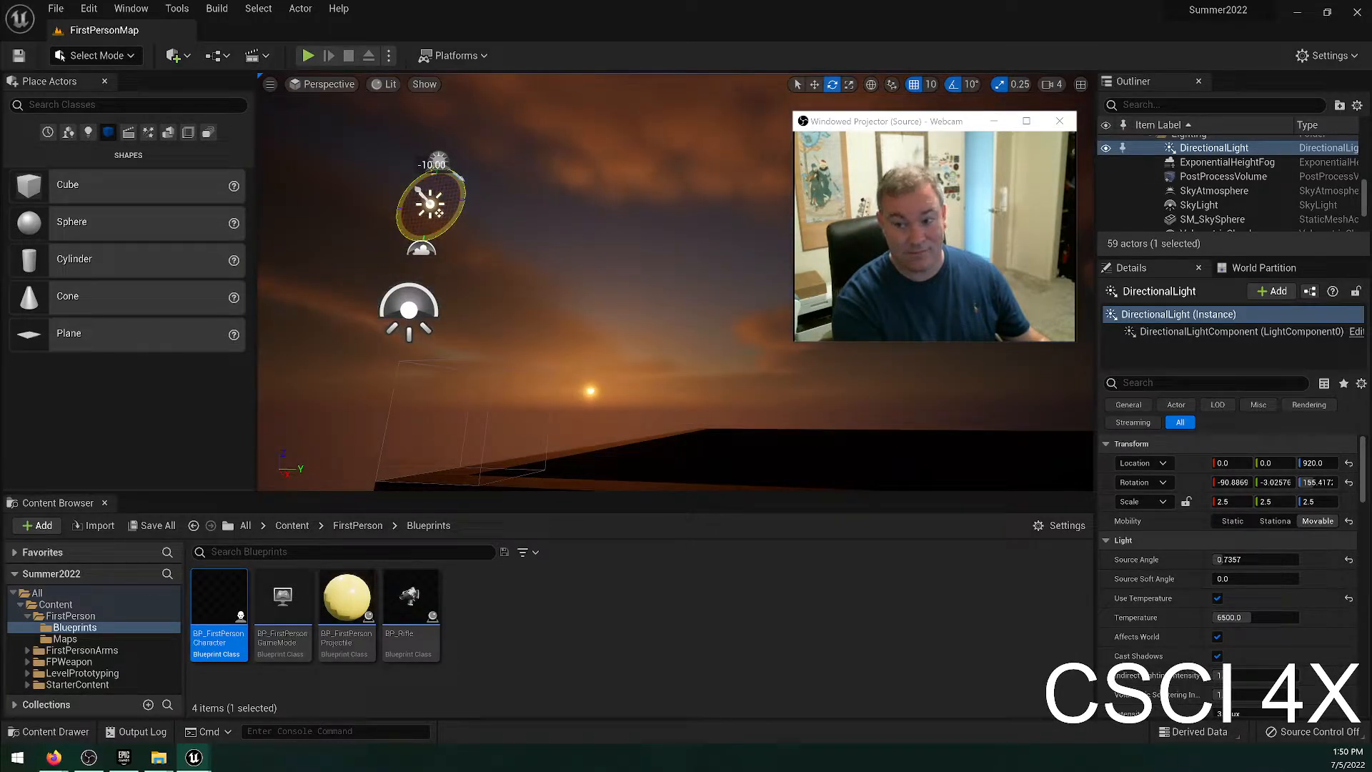
Undo all the DirectionalLight rotations while viewing the level from above.
right_click_drag(663, 317, 663, 400)
key("ctrl+z")
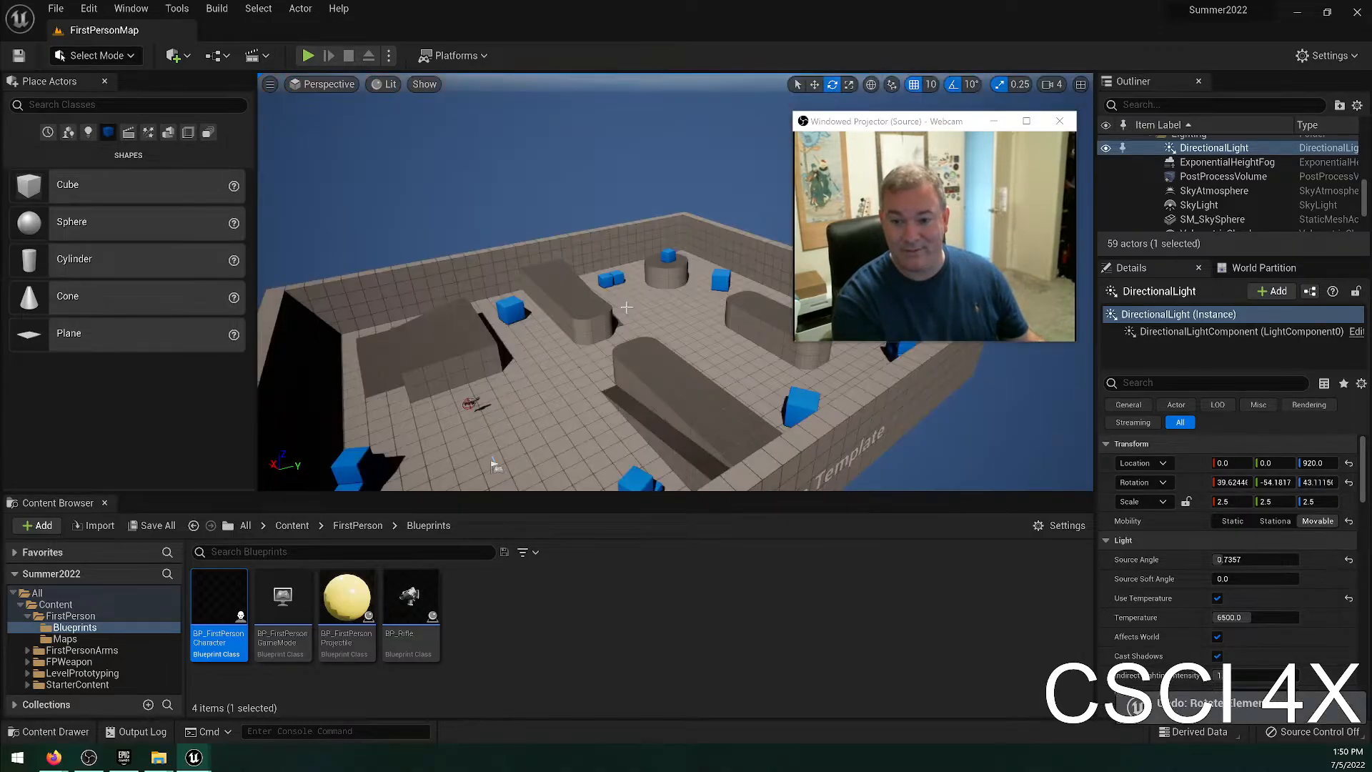
right_click_drag(626, 307, 606, 336)
key("ctrl+z")
key("ctrl+z")
key("ctrl+z")
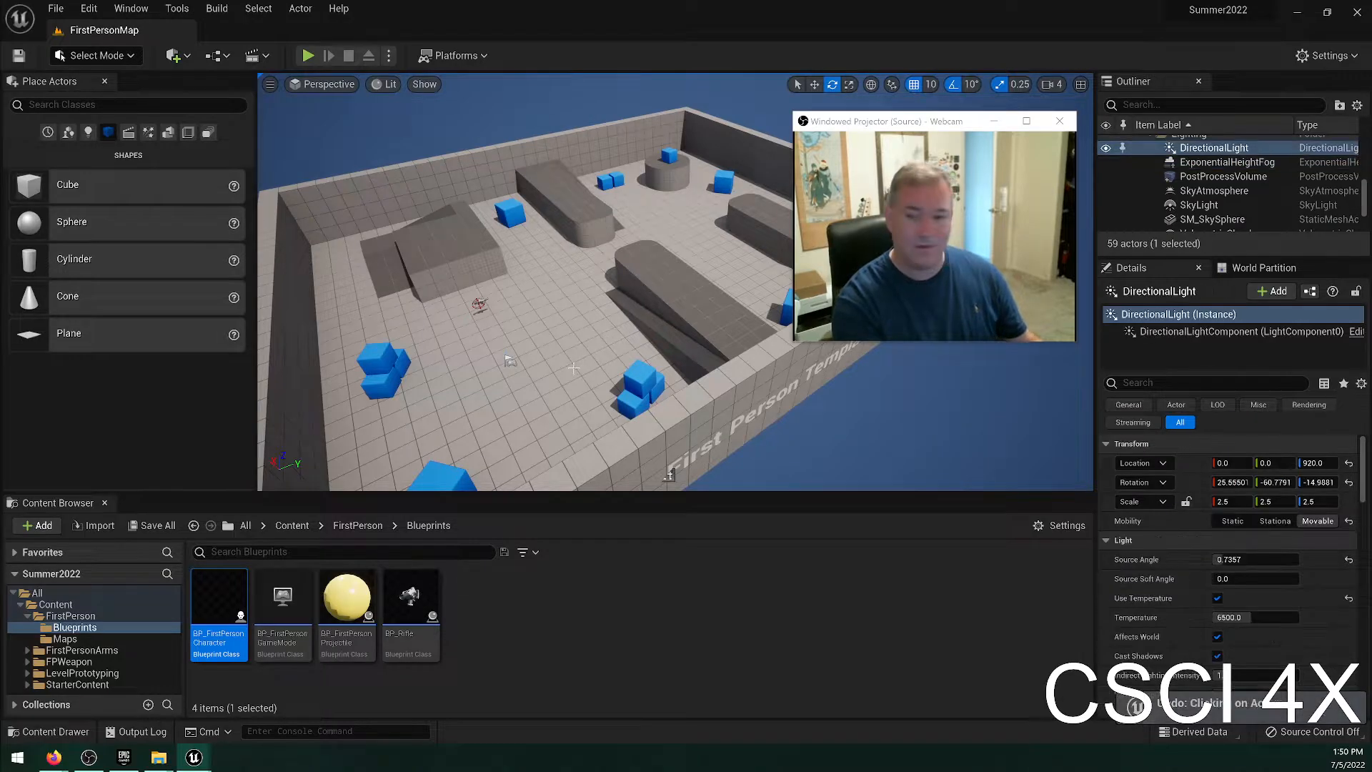
key("ctrl+z")
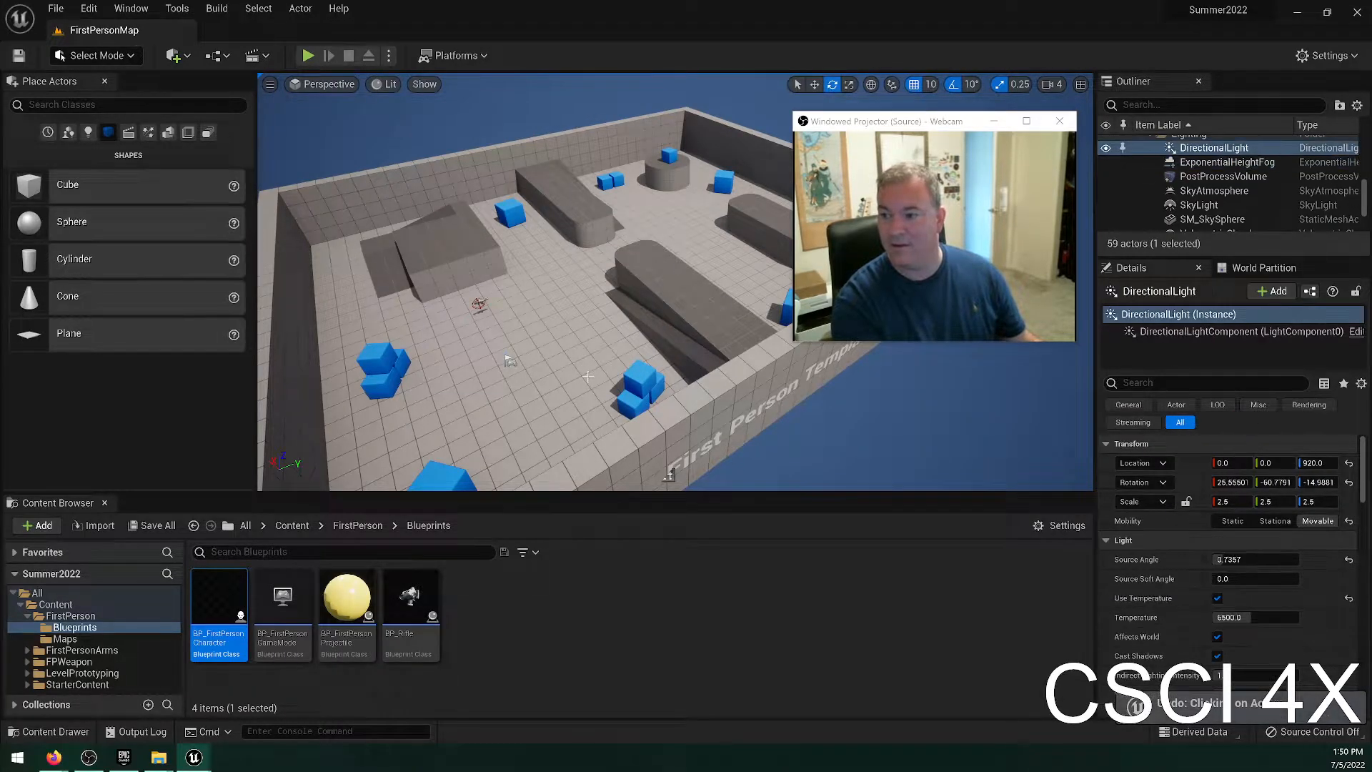
Bring the lighting actors beside the wall into view and run the pending autosave immediately.
right_click_drag(588, 377, 516, 371)
key("w")
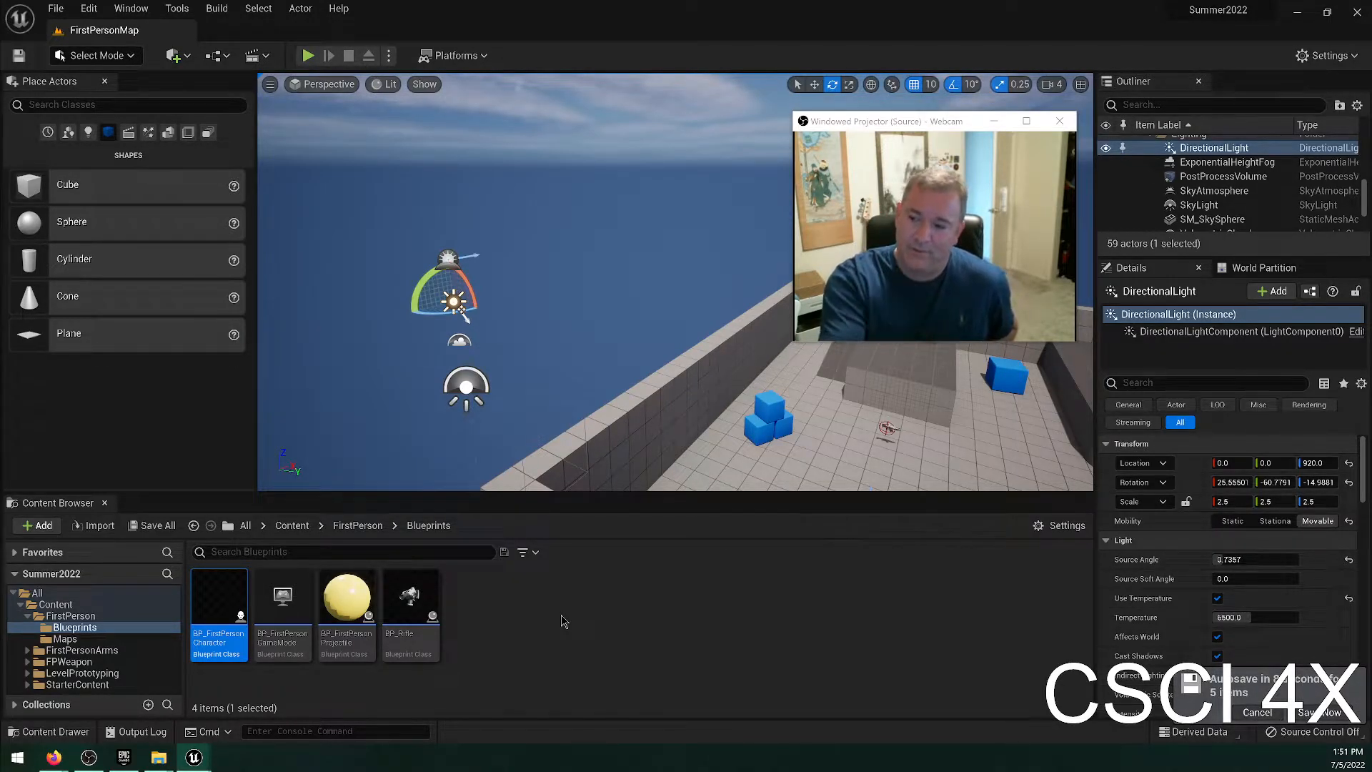
left_click(1313, 713)
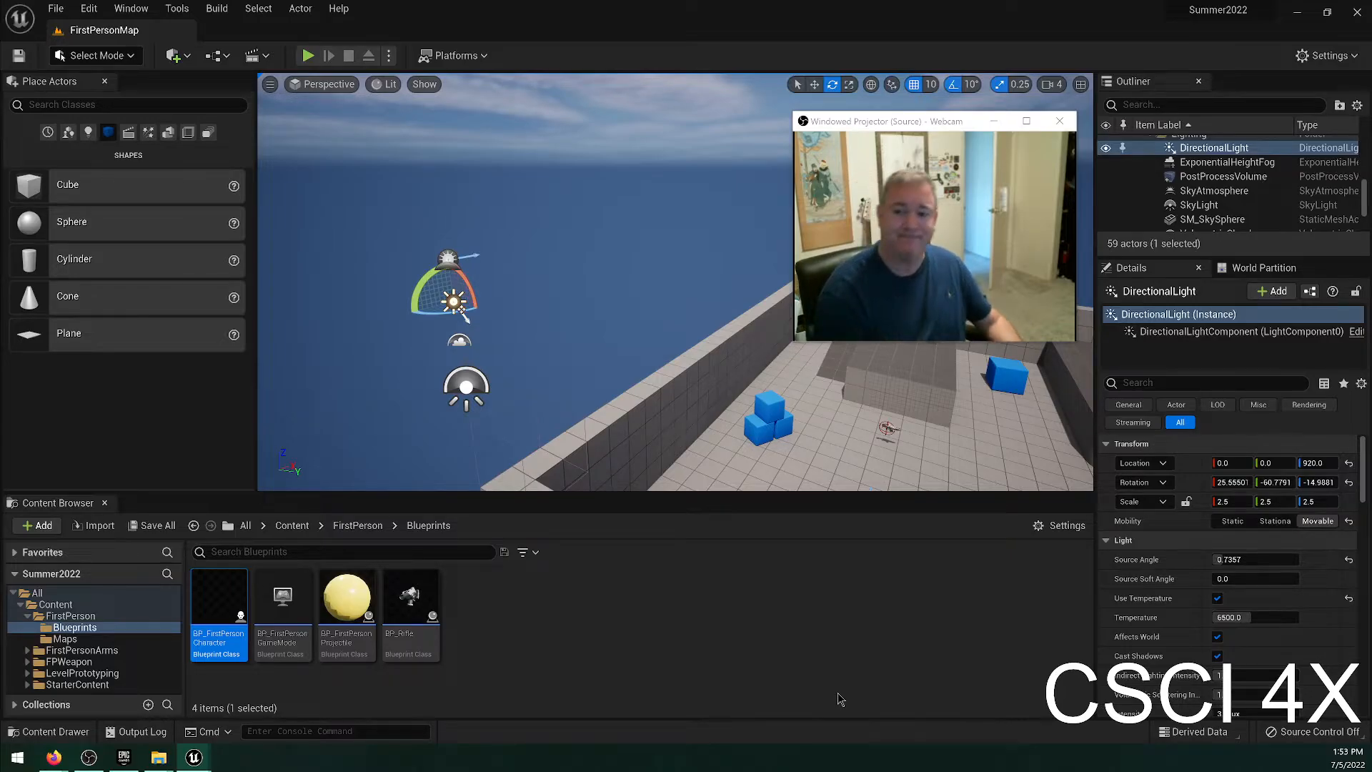
Fly the camera over the level and down to floor height near the rifle pickup and player start.
right_click_drag(718, 357, 883, 395)
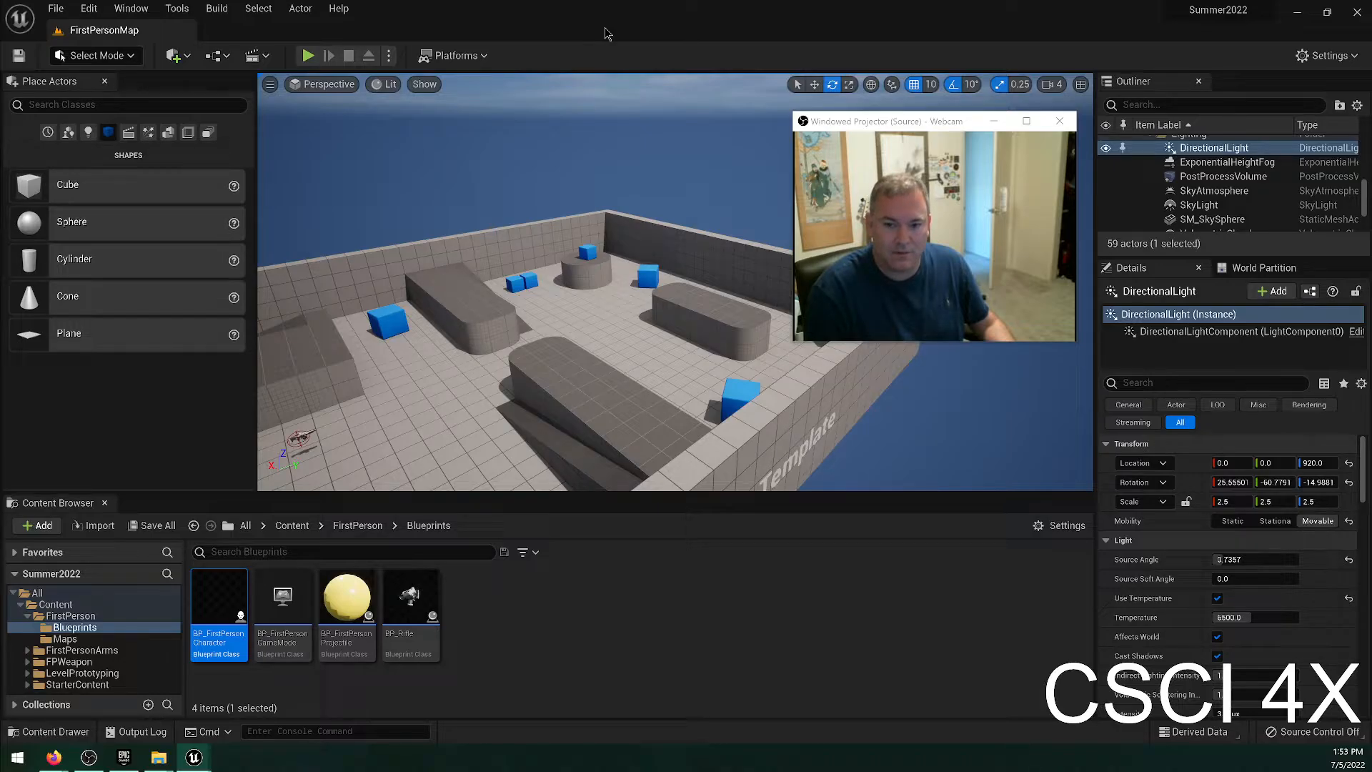
right_click_drag(541, 310, 484, 315)
key("w")
key("w")
key("w")
key("w")
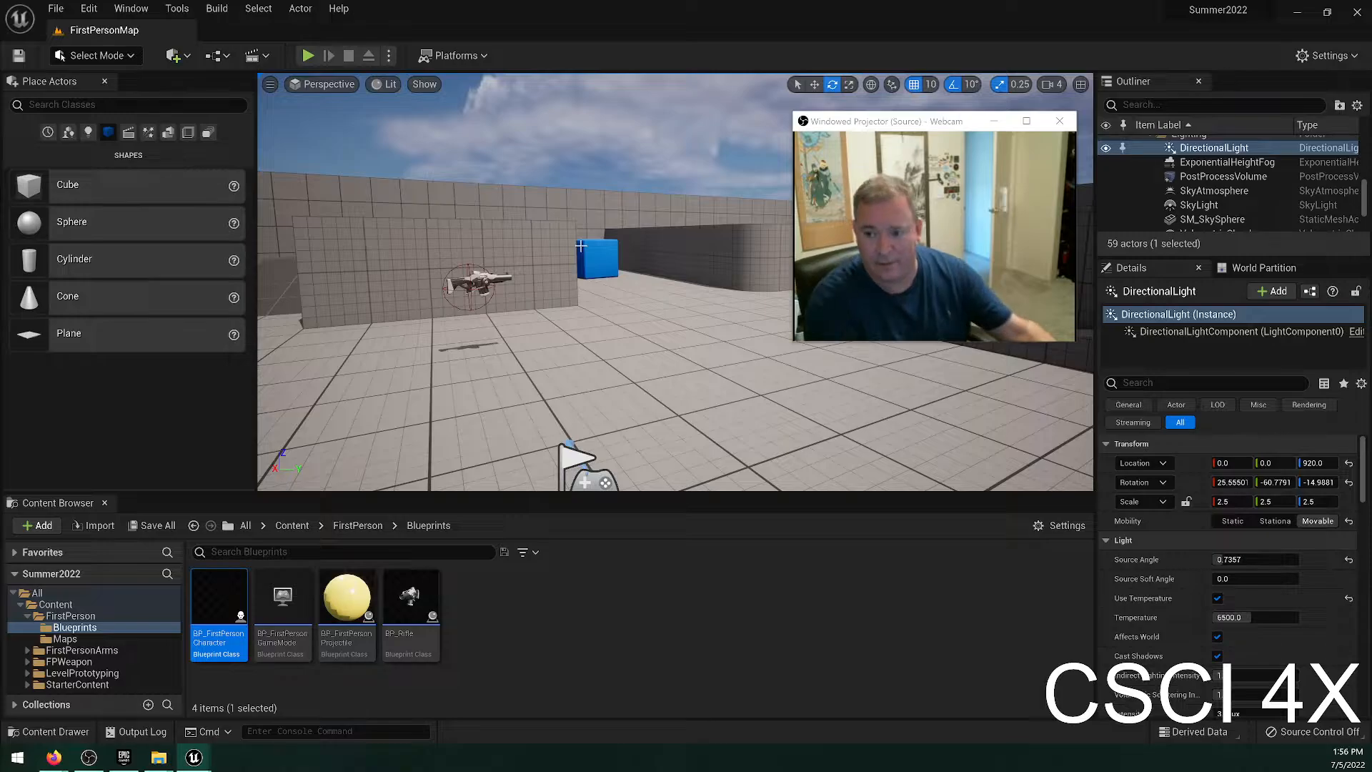
Turn the camera to a raised view of the floor with the stacked blue cubes, and browse the actor list.
right_click_drag(540, 248, 373, 311)
right_click_drag(701, 243, 599, 240)
key("w")
scroll(1218, 183, "up", 3)
scroll(1221, 219, "down", 2)
scroll(1220, 217, "down", 2)
scroll(1217, 205, "up", 1)
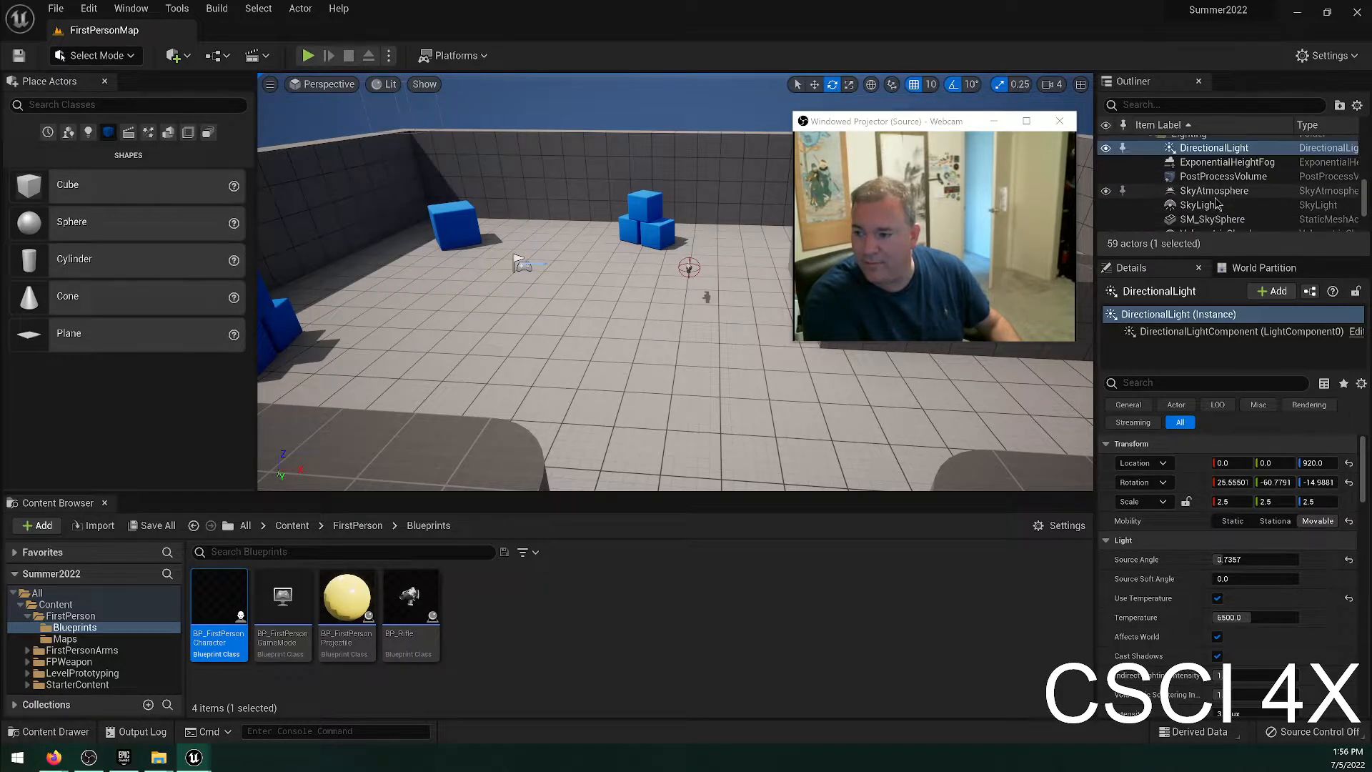
Focus the view on the SkyAtmosphere, SkyLight and DirectionalLight actors in turn.
double_click(1216, 196)
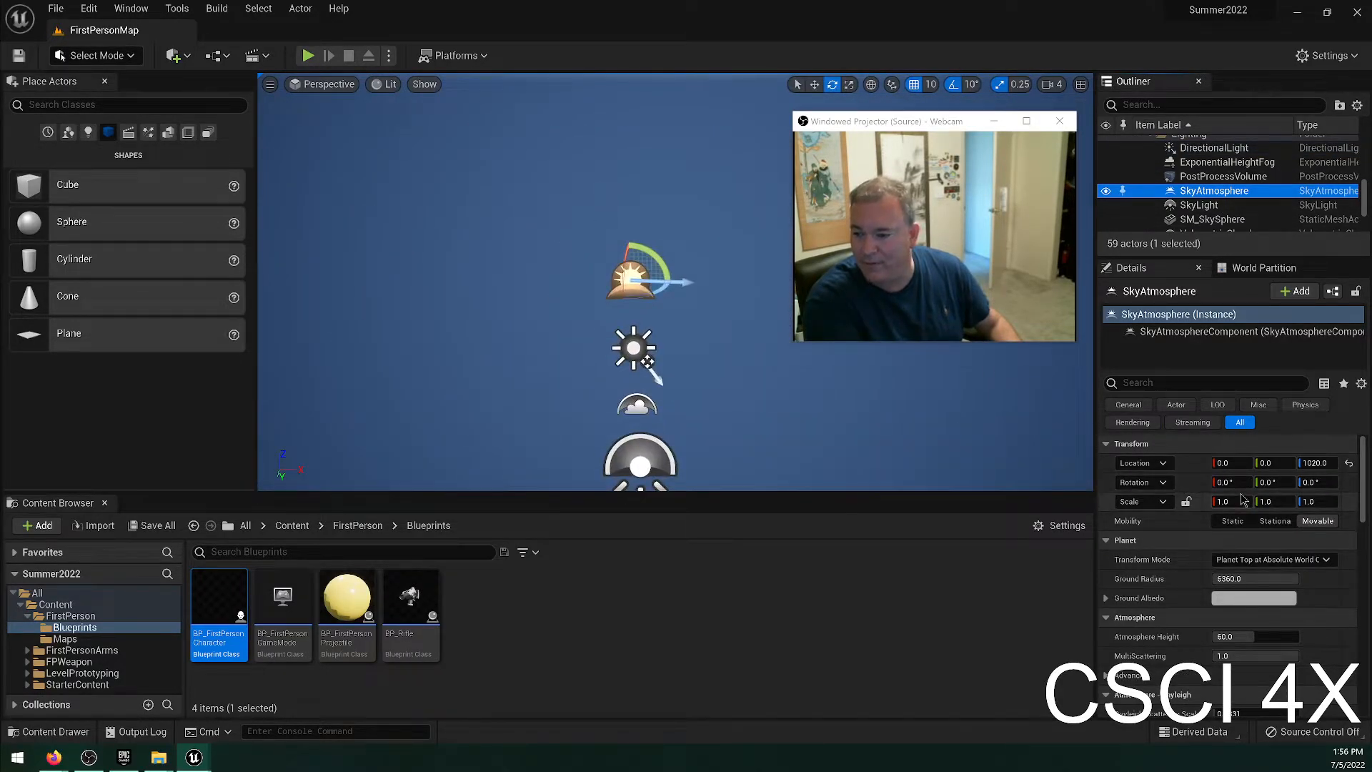
double_click(1223, 206)
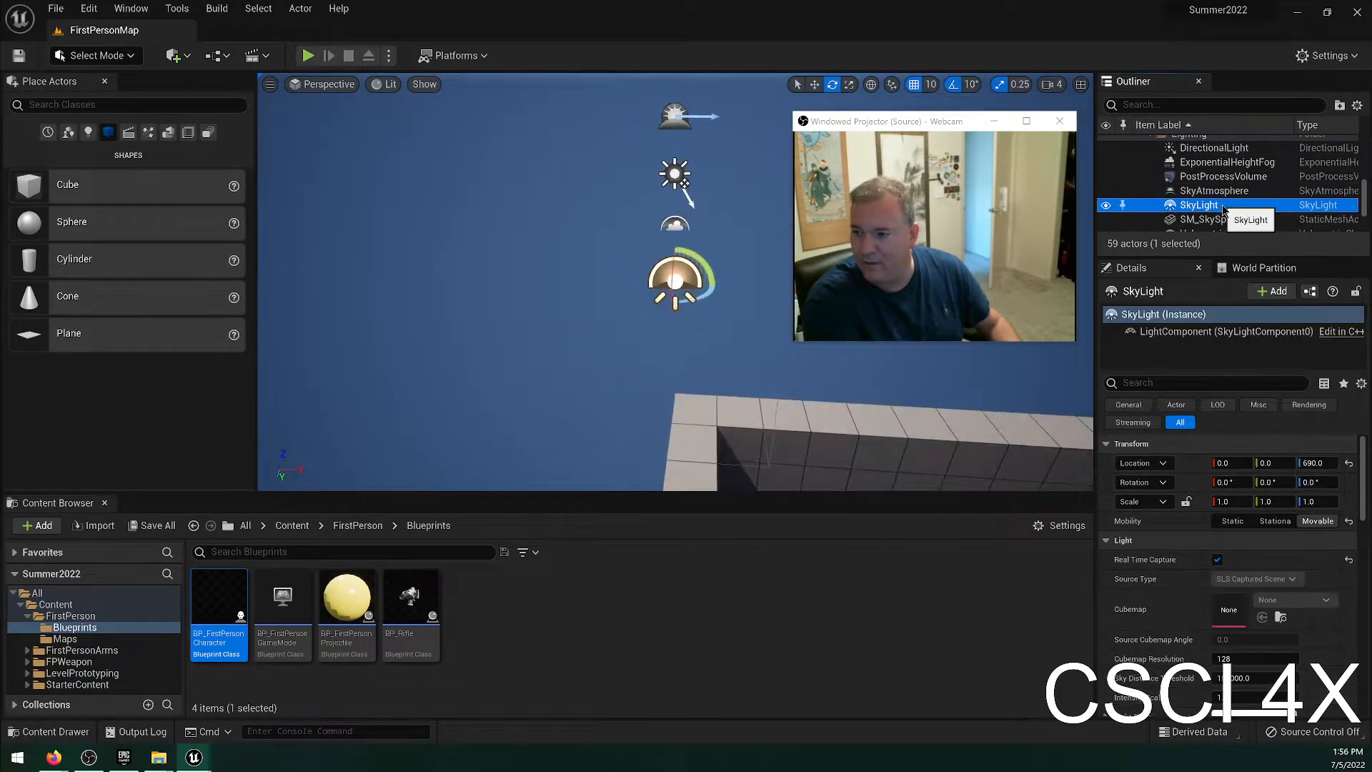
double_click(1242, 149)
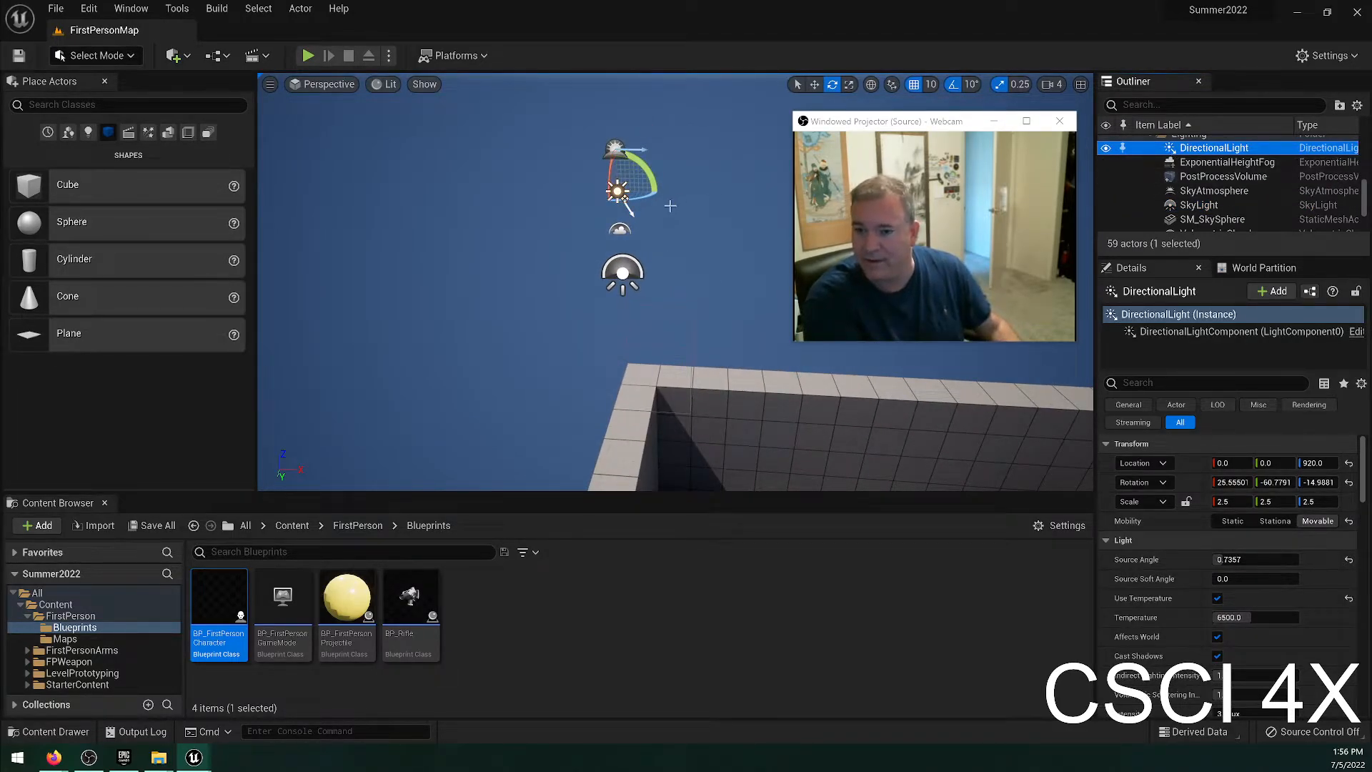
Select VolumetricCloud, and focus the view on SM_SkySphere and on the VolumetricCloud actor.
scroll(1243, 187, "down", 3)
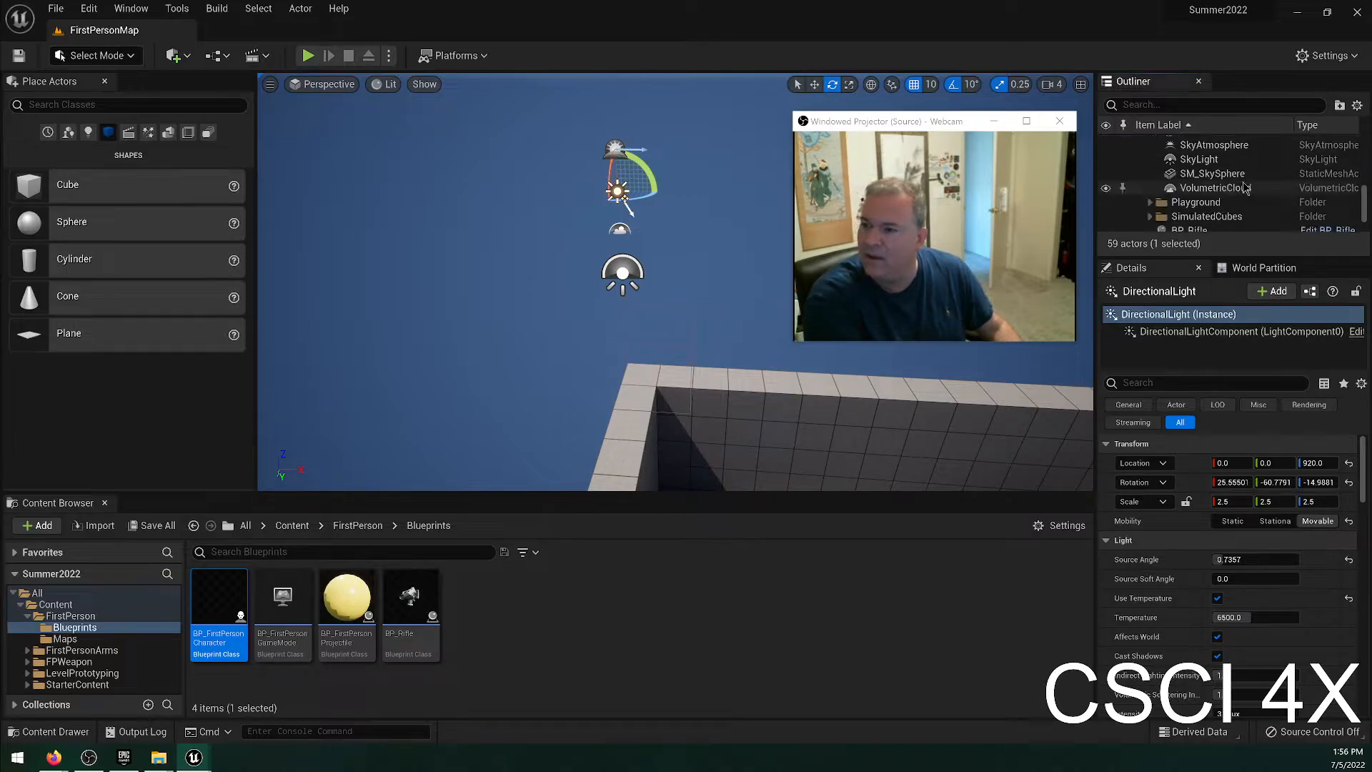
left_click(1243, 187)
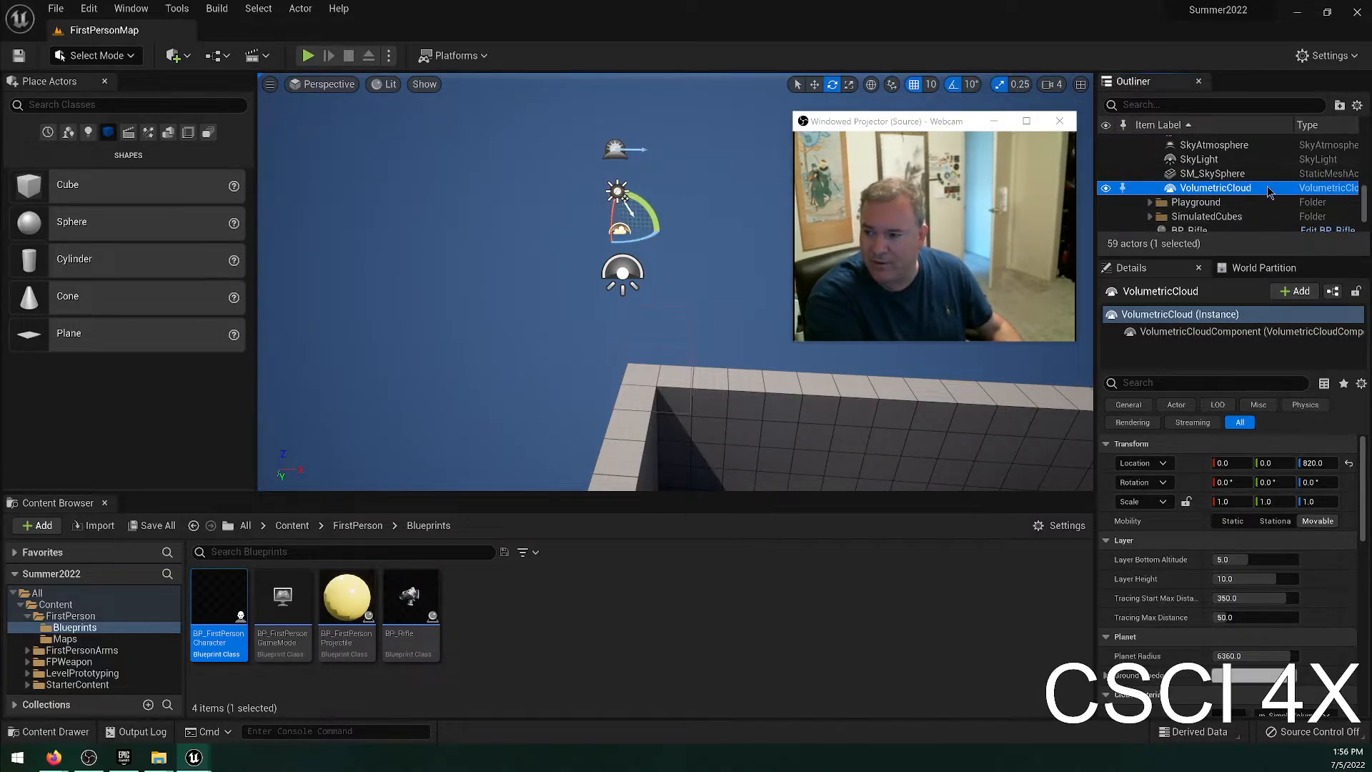
double_click(1243, 178)
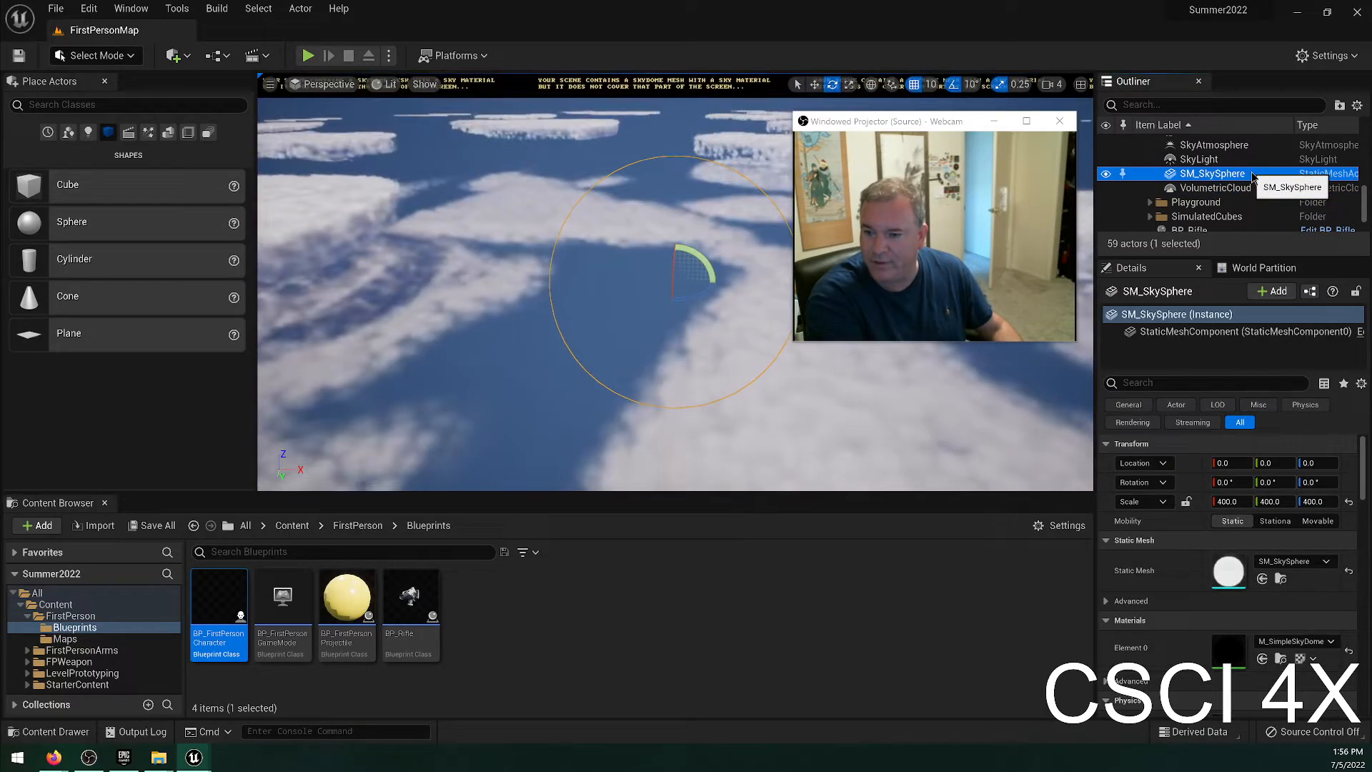
double_click(1243, 187)
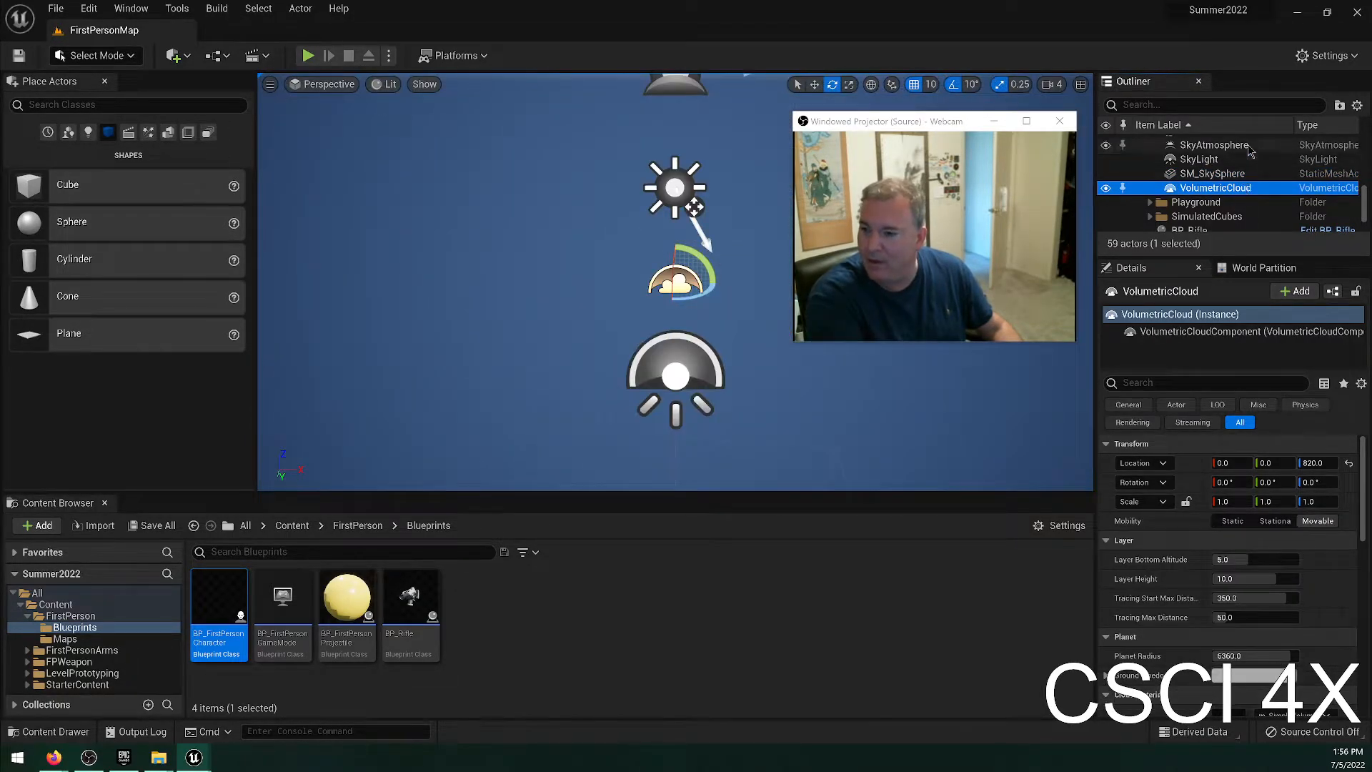
Focus on SkyAtmosphere and pull the camera back until the lighting actors, wall and blue cubes are in view.
left_click(1247, 146)
double_click(1247, 146)
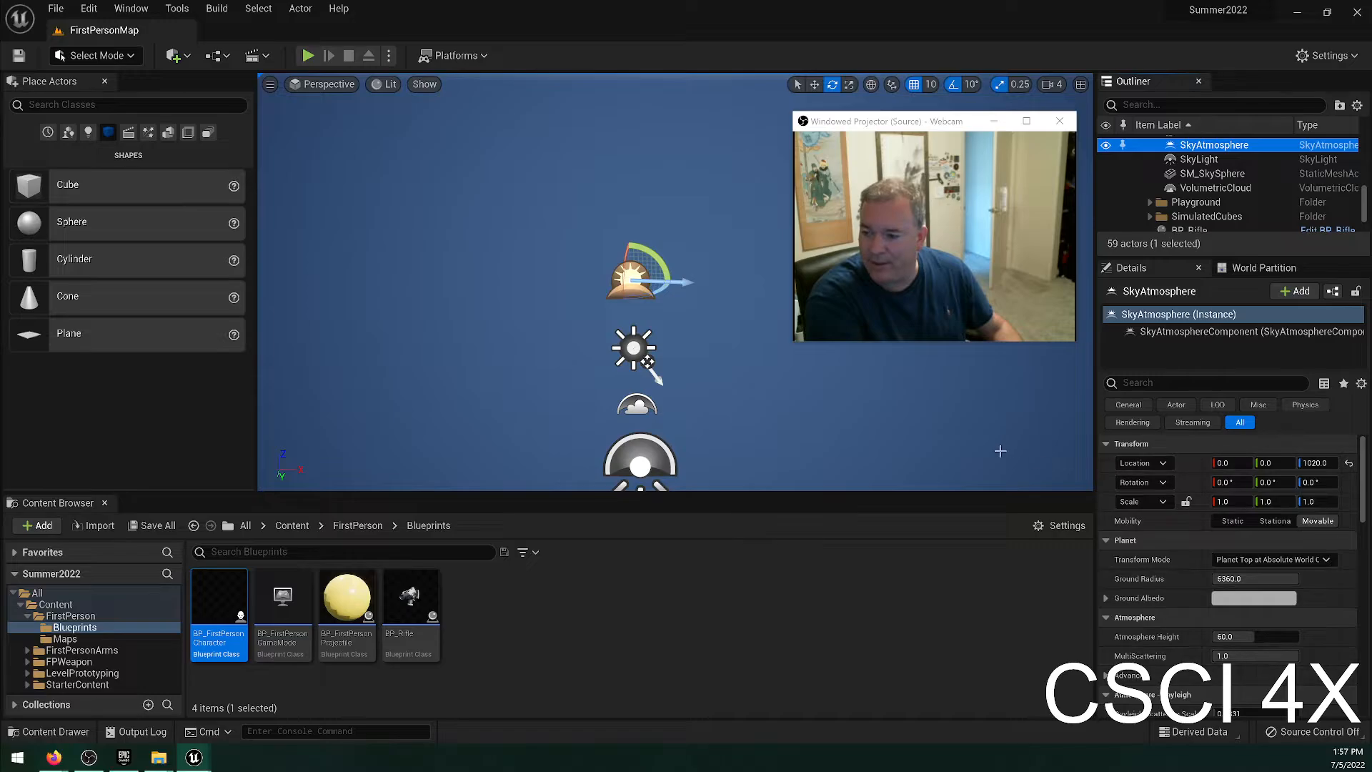
right_click_drag(667, 337, 707, 386)
key("s")
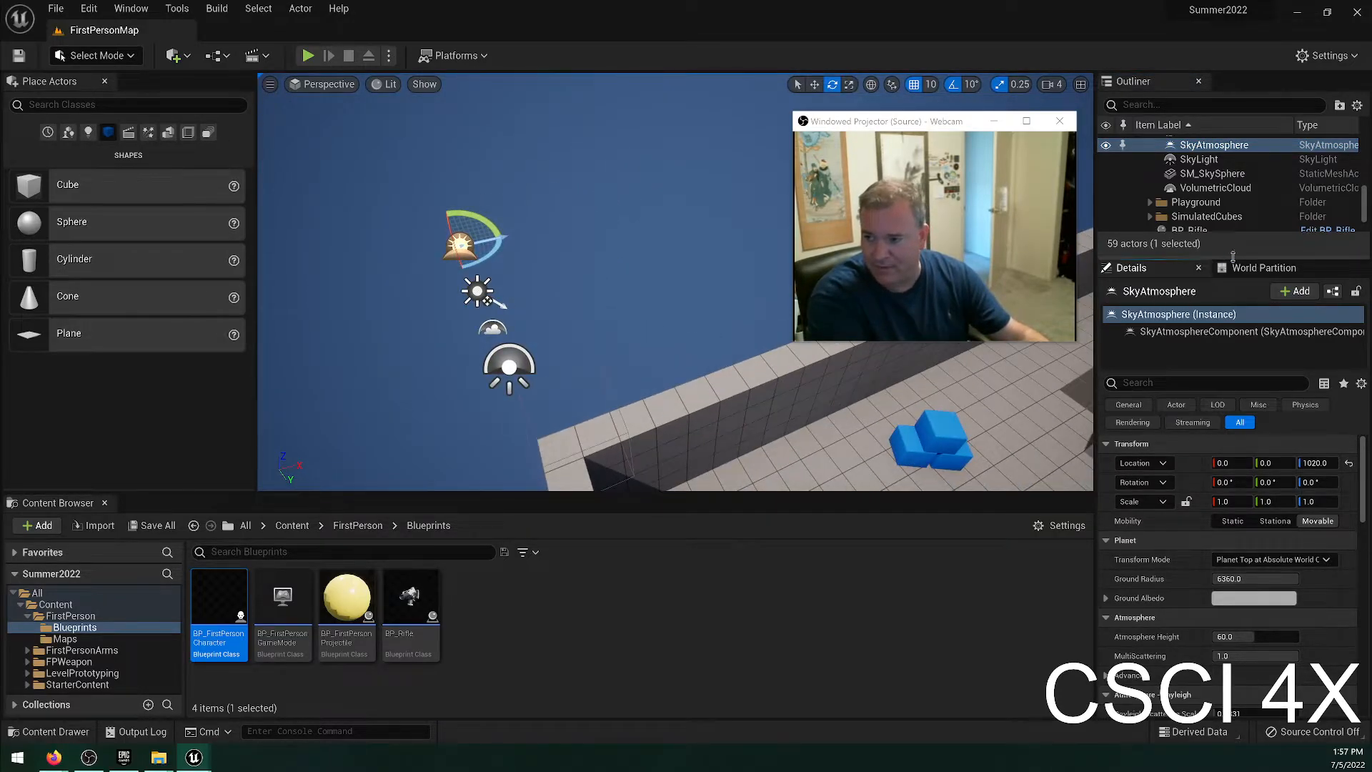
Show the World Partition view and close it to return to the actor's details.
left_click(1263, 269)
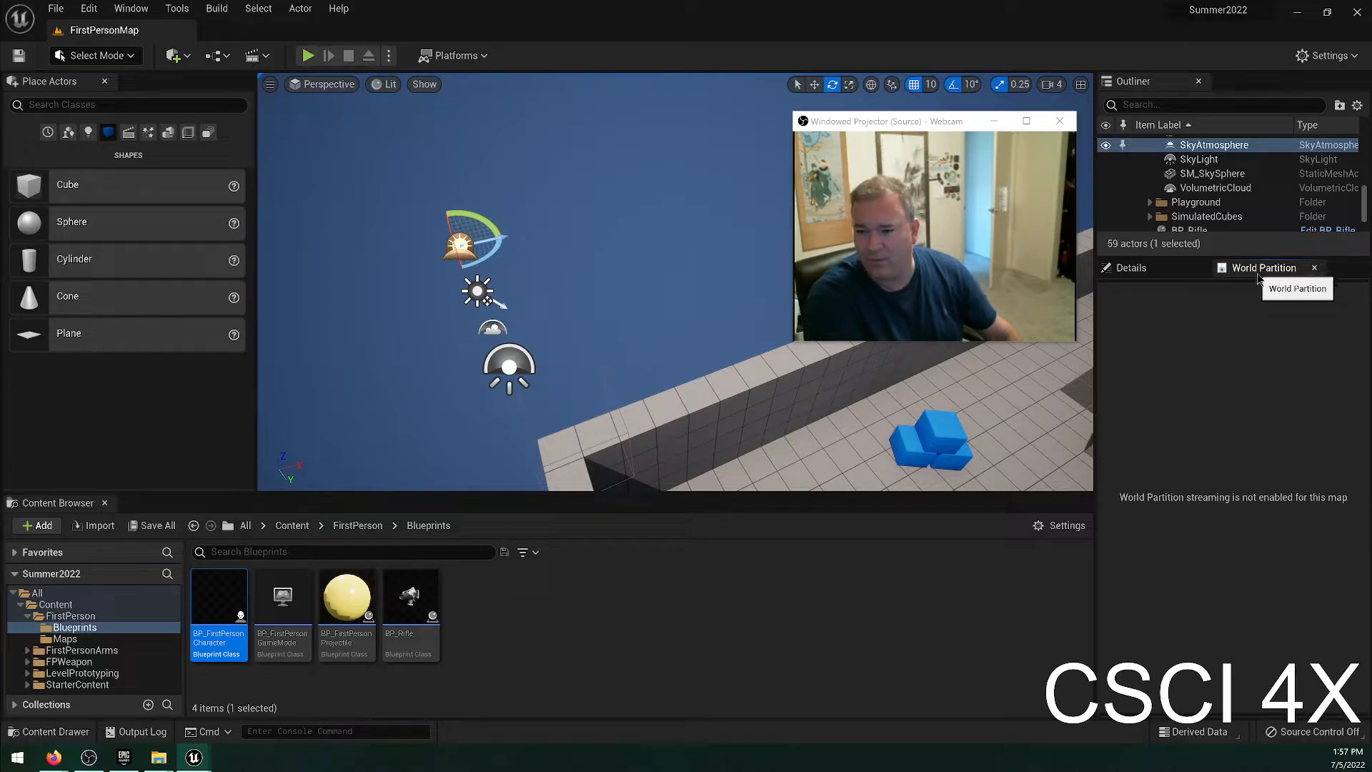
left_click(1313, 269)
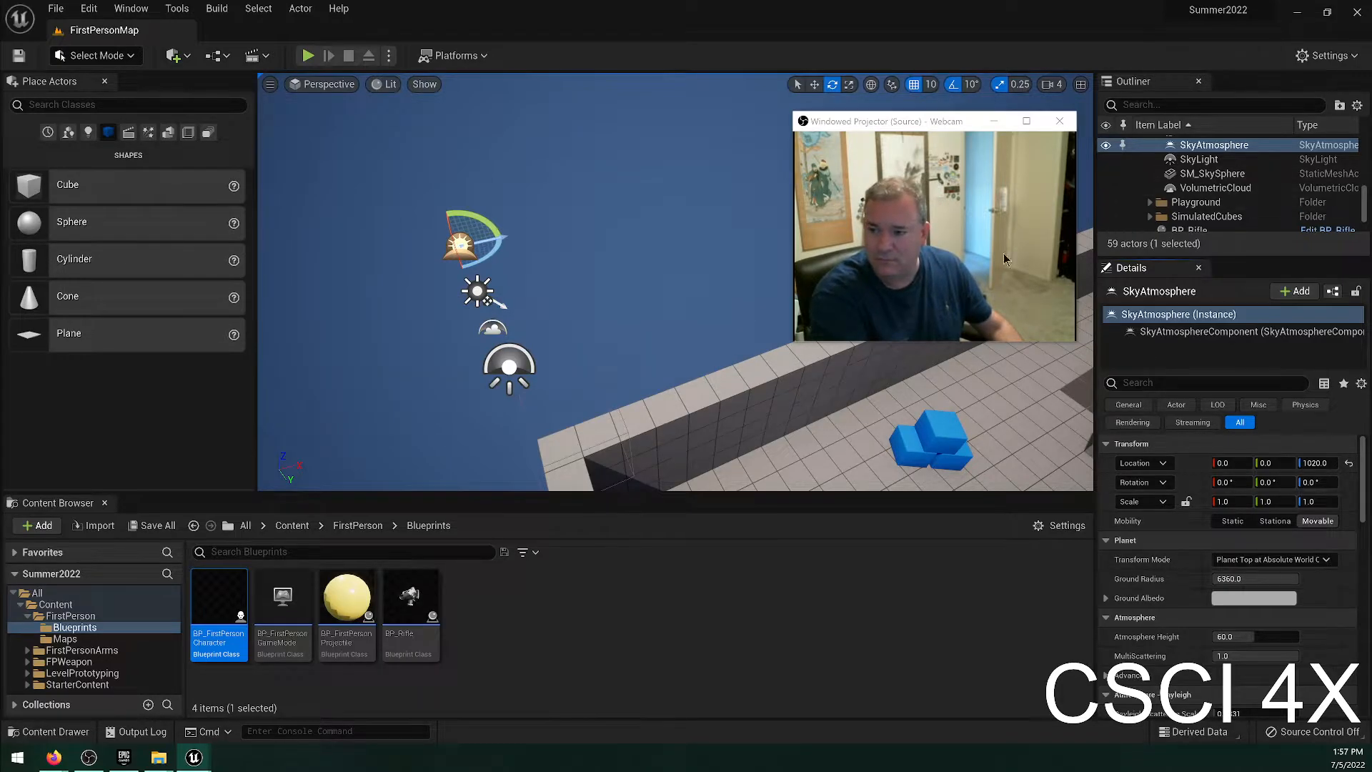
Select DirectionalLight and review its properties, briefly expanding the advanced Light settings.
scroll(1215, 161, "up", 1)
scroll(1215, 161, "up", 2)
left_click(1222, 172)
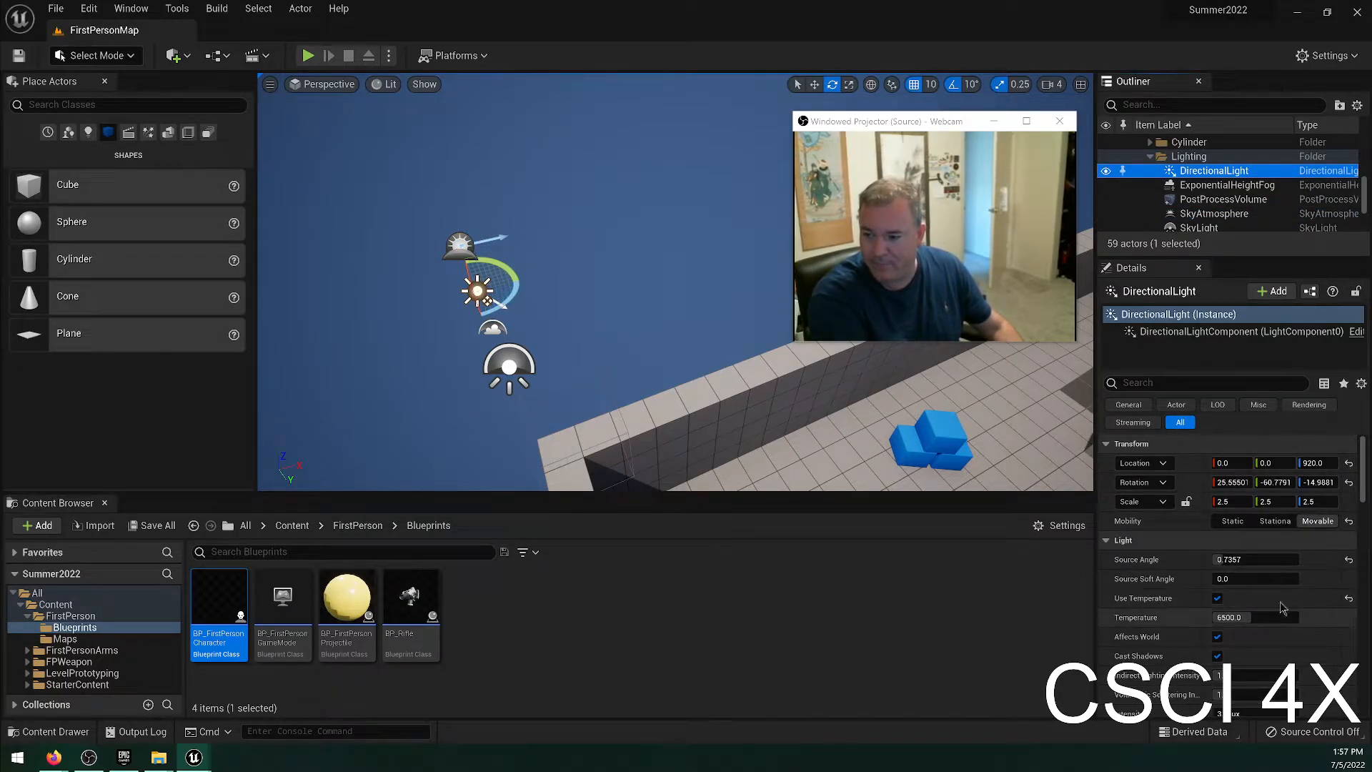
scroll(1241, 570, "down", 4)
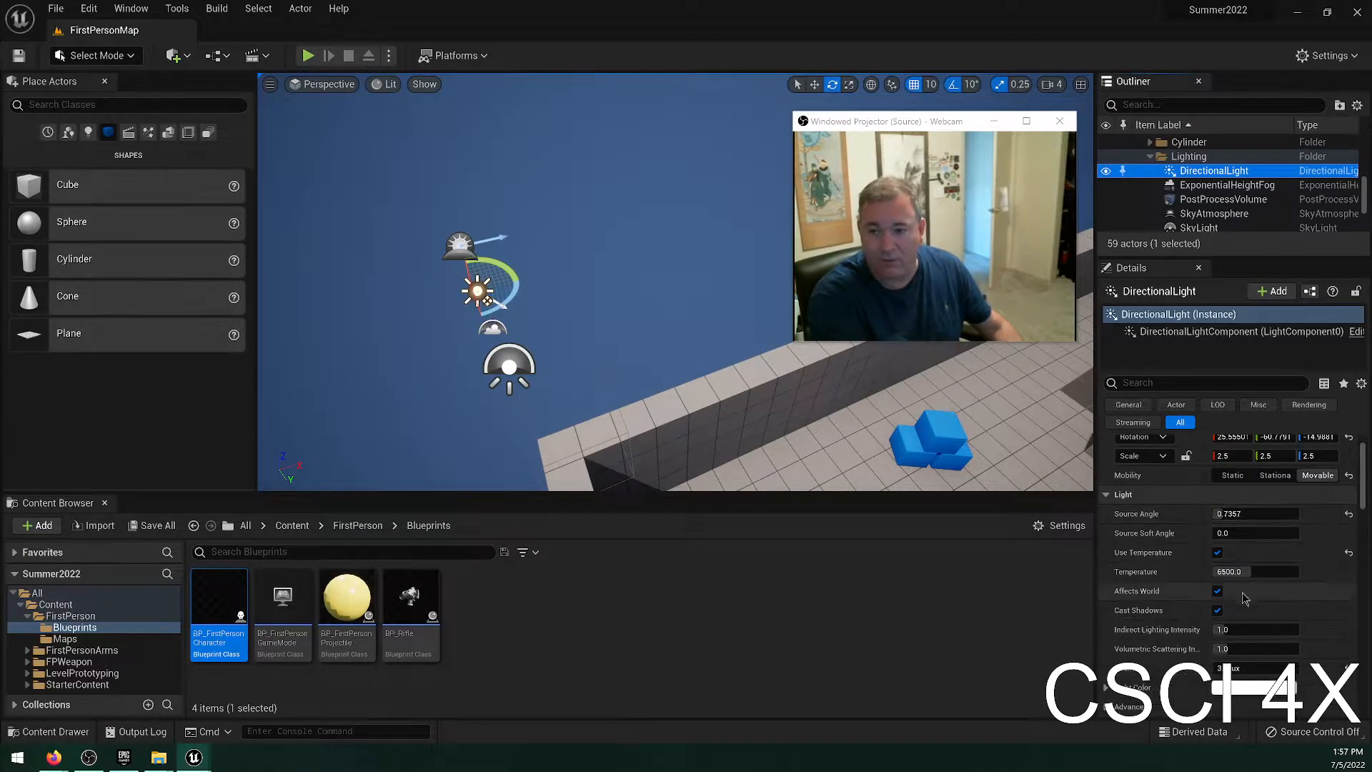
scroll(1241, 570, "down", 3)
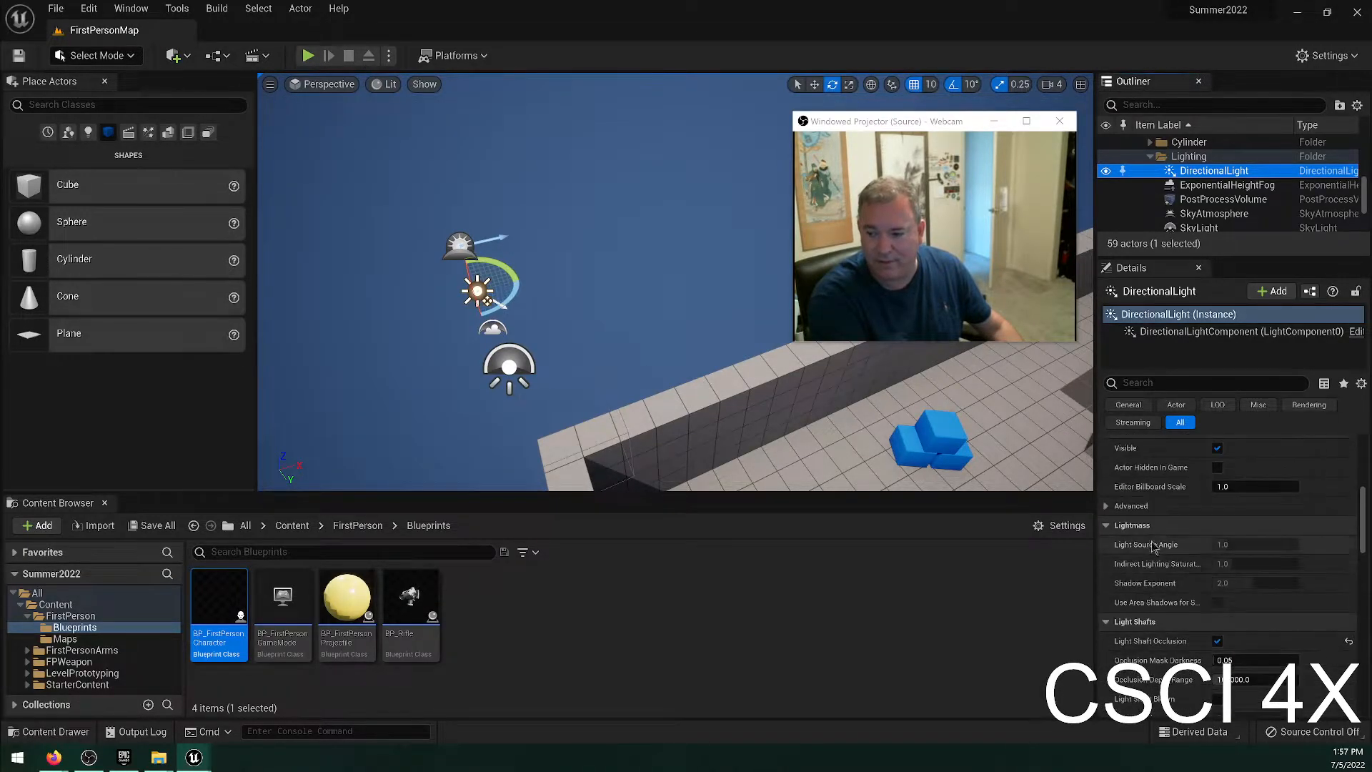
left_click(1131, 478)
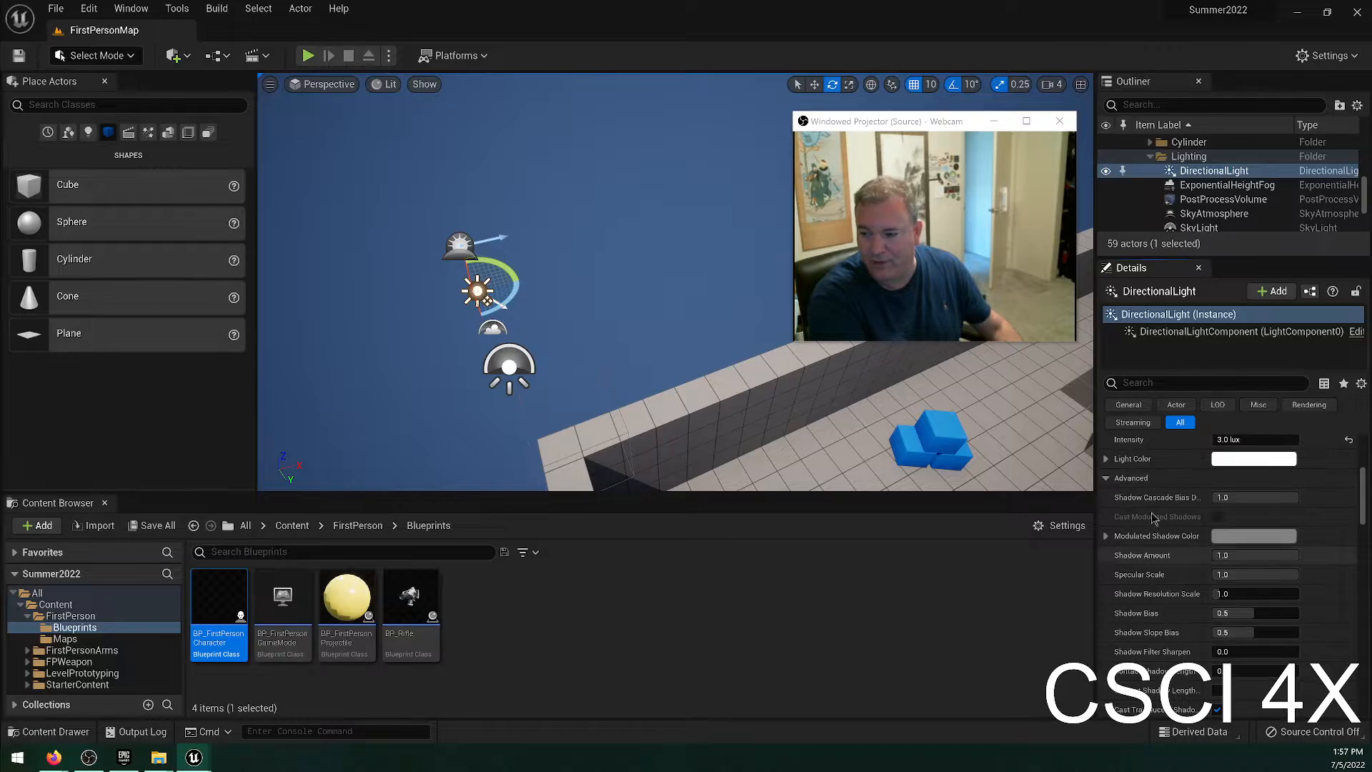
left_click(1131, 478)
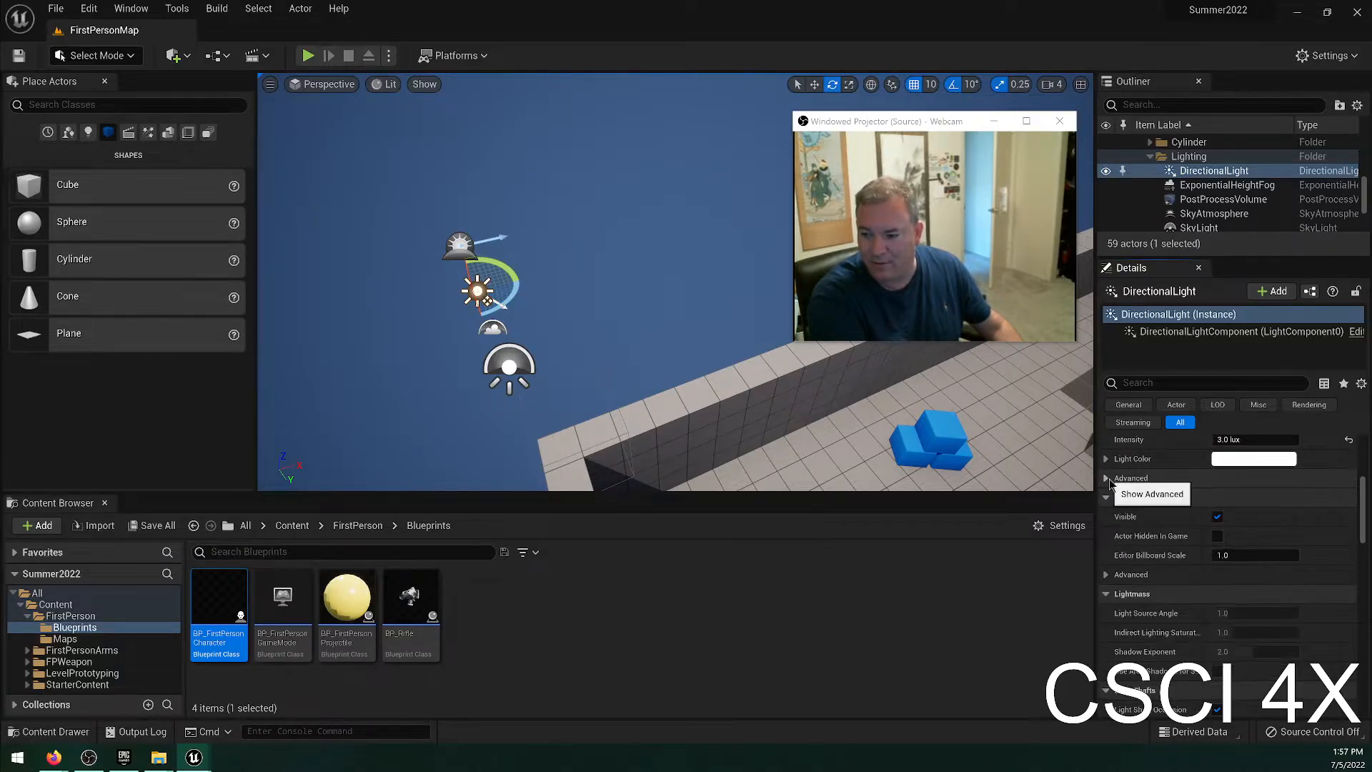
scroll(1204, 526, "up", 5)
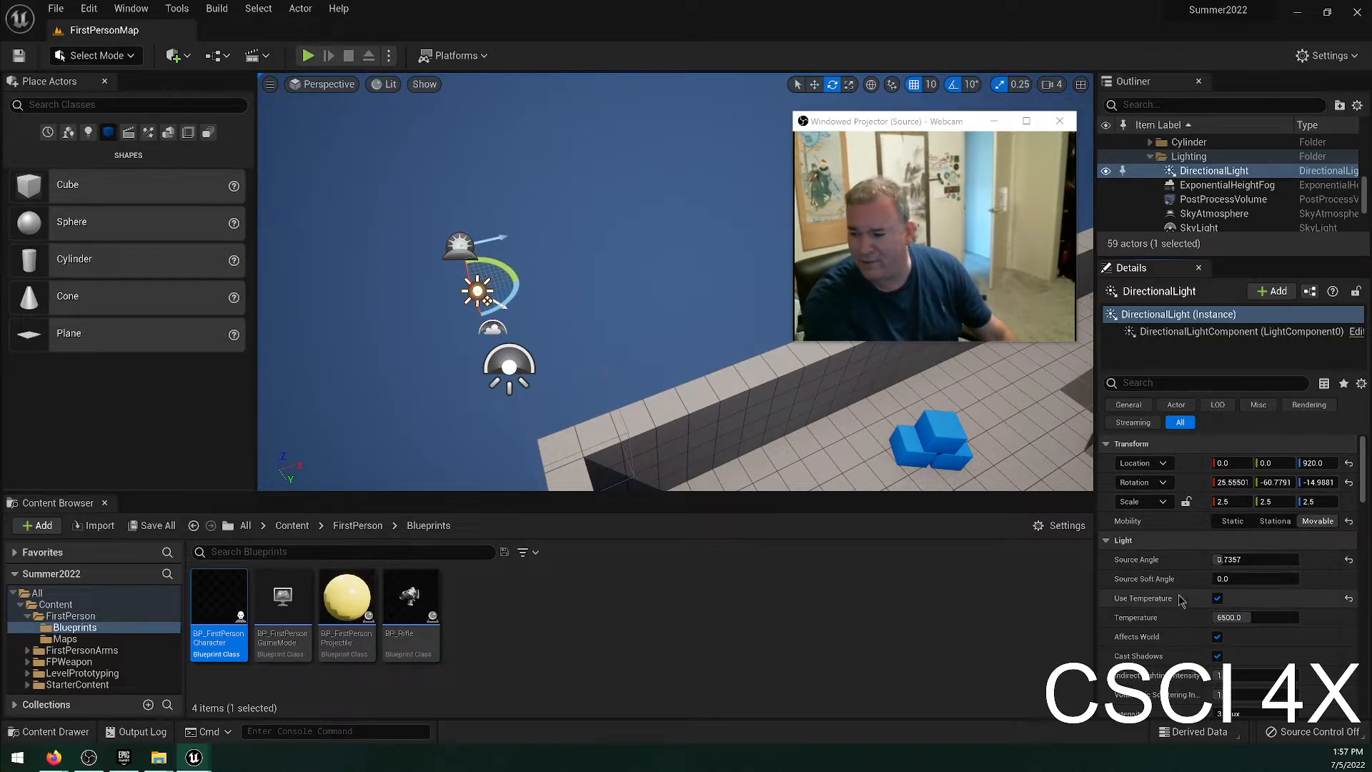
Set the DirectionalLight's Source Soft Angle to 90.
left_click(1257, 578)
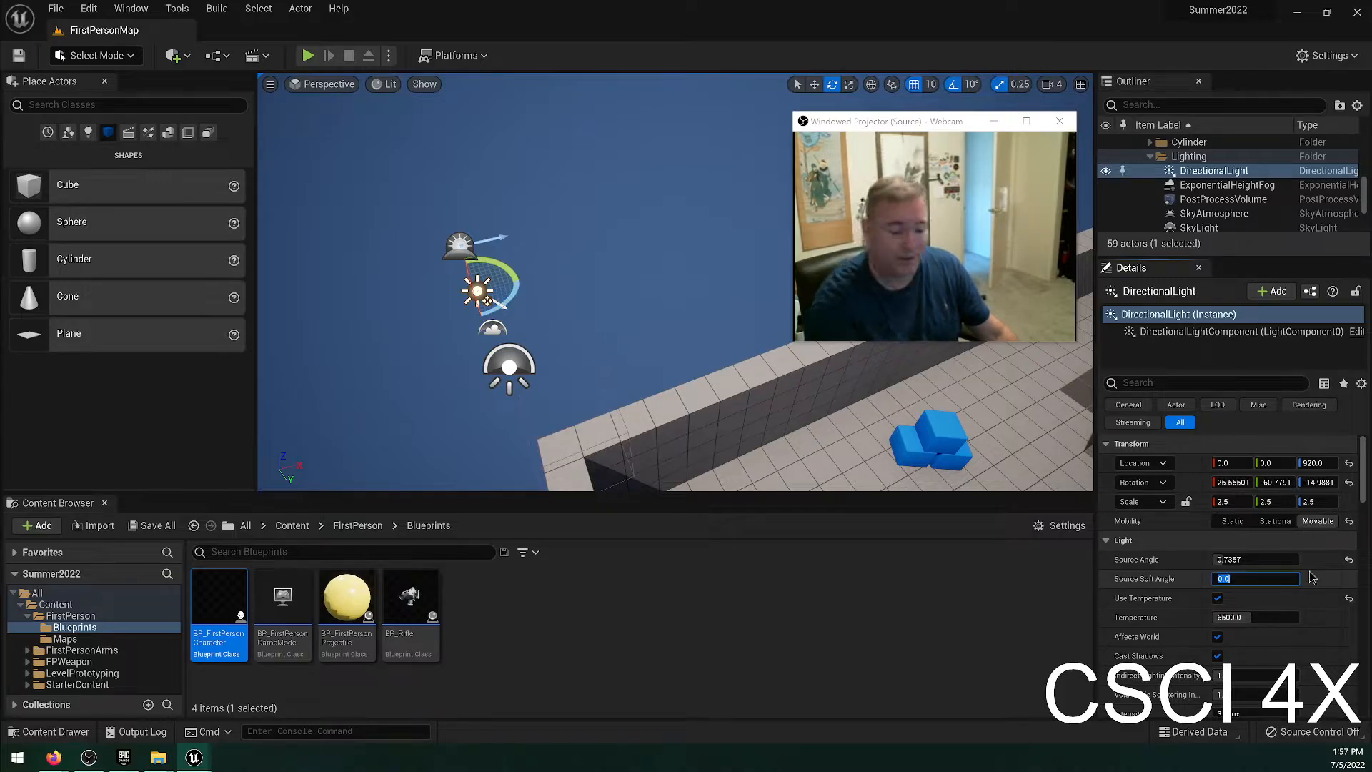
type("90")
key("Return")
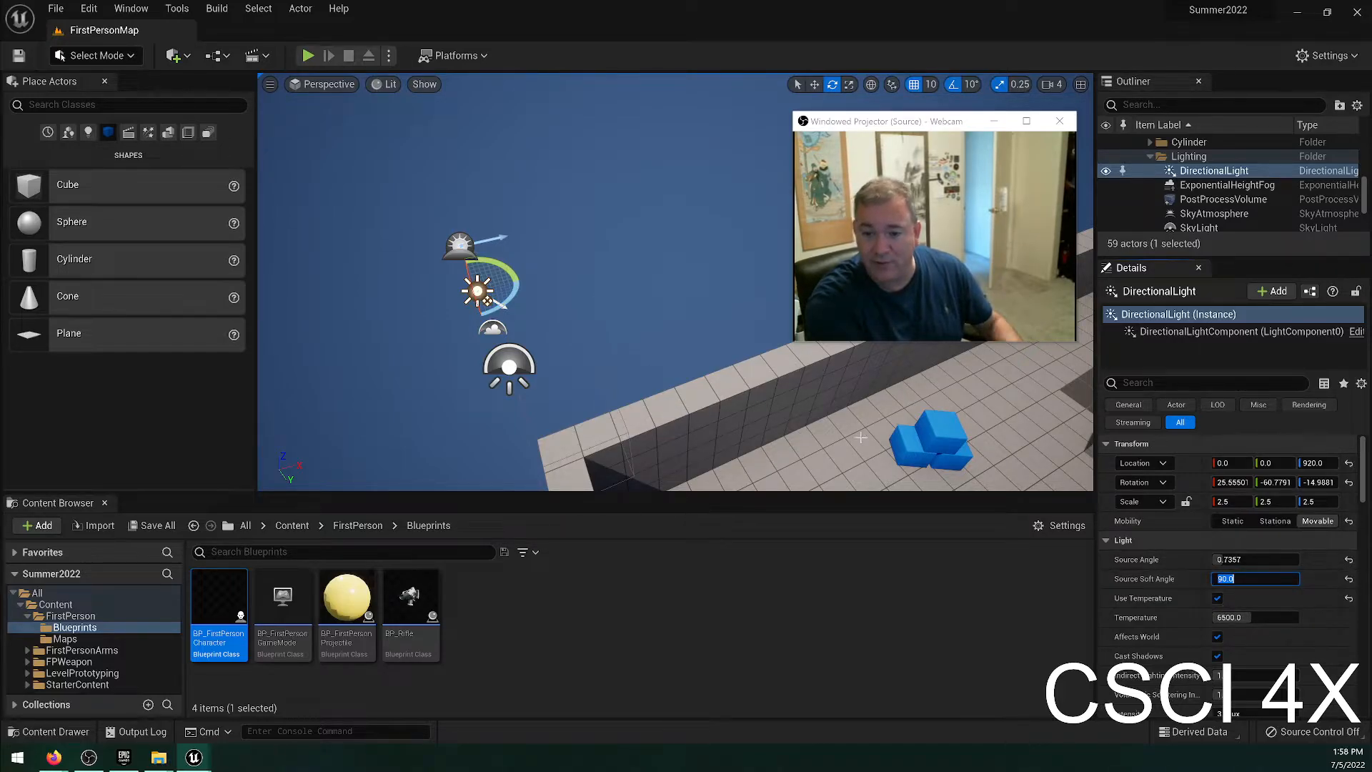
Try deleting the level's floor and selecting the wall beside it, and undo these changes.
left_click(791, 416)
key("Delete")
left_click(795, 414)
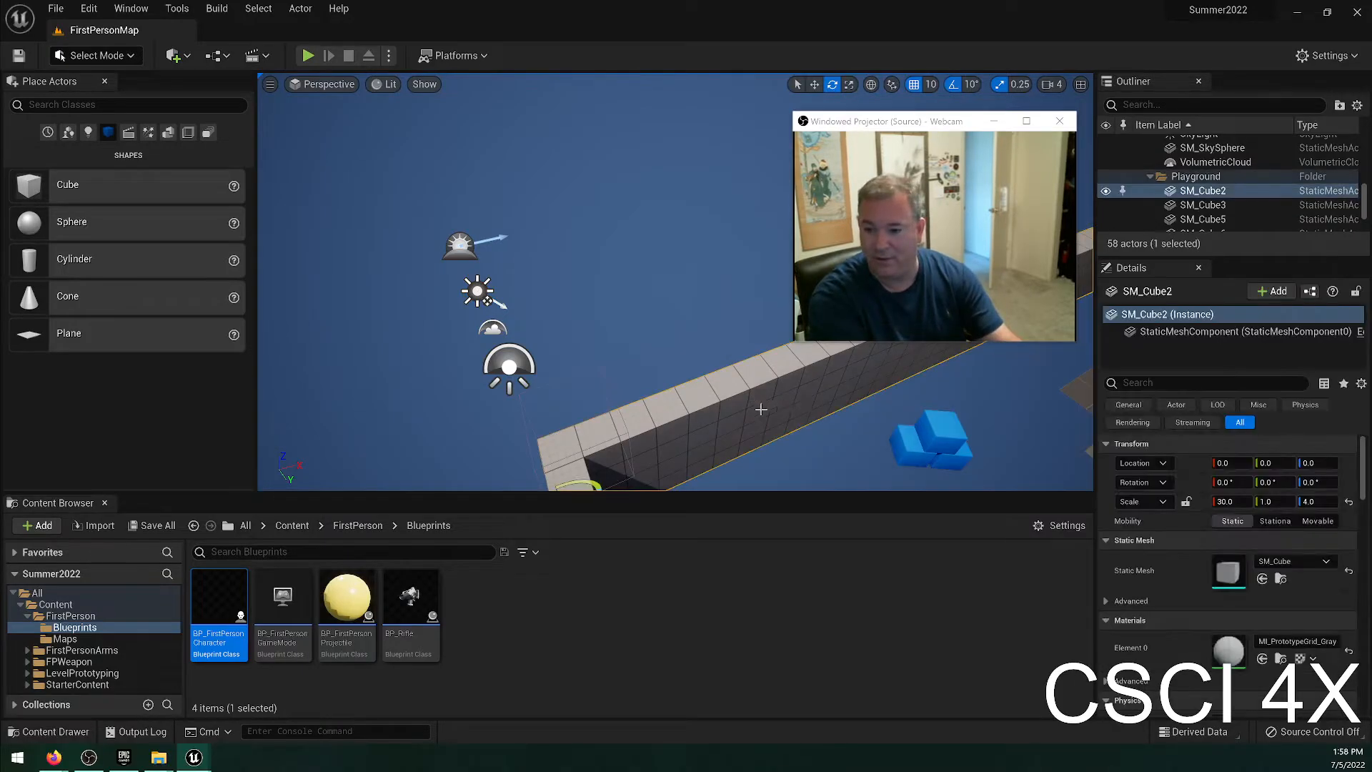
key("Delete")
key("ctrl+z")
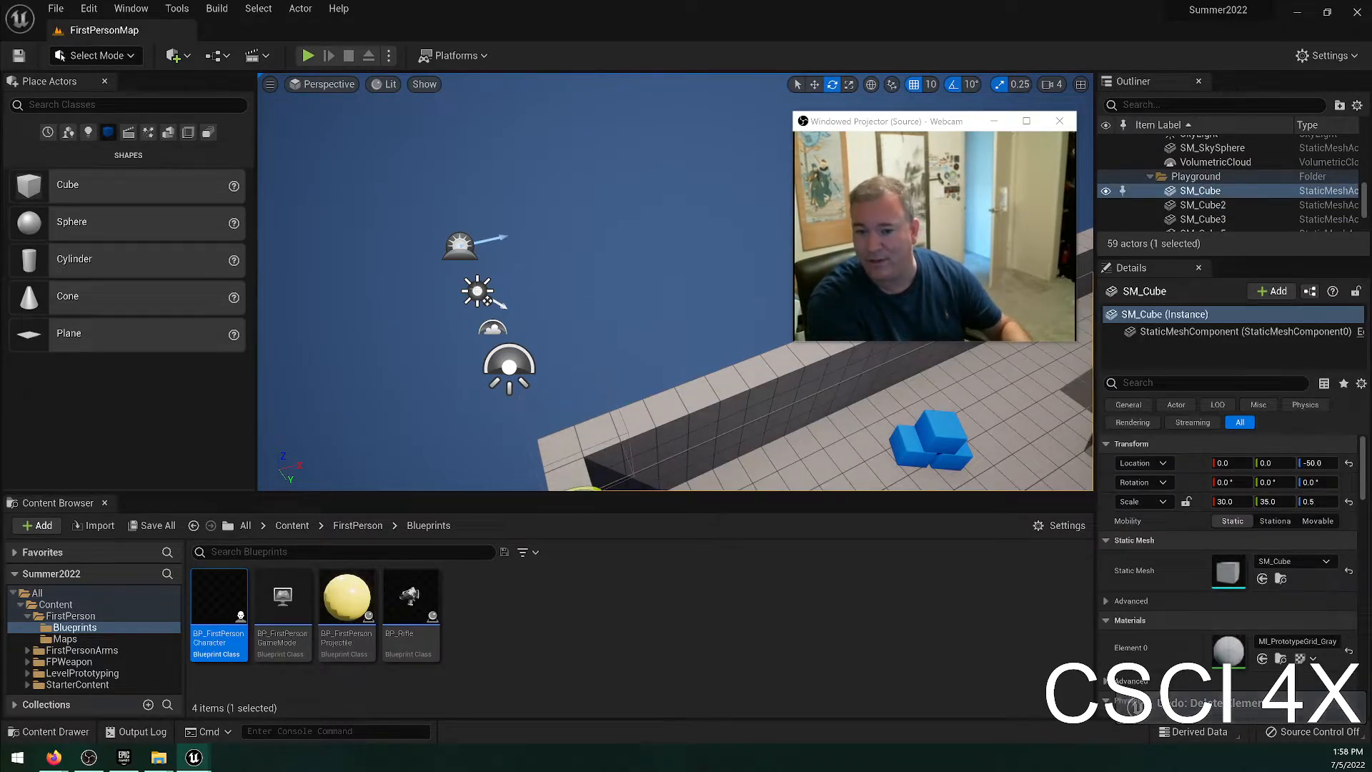
Reset the DirectionalLight's Source Soft Angle to default, and turn Use Temperature off and undo that change.
left_click(476, 290)
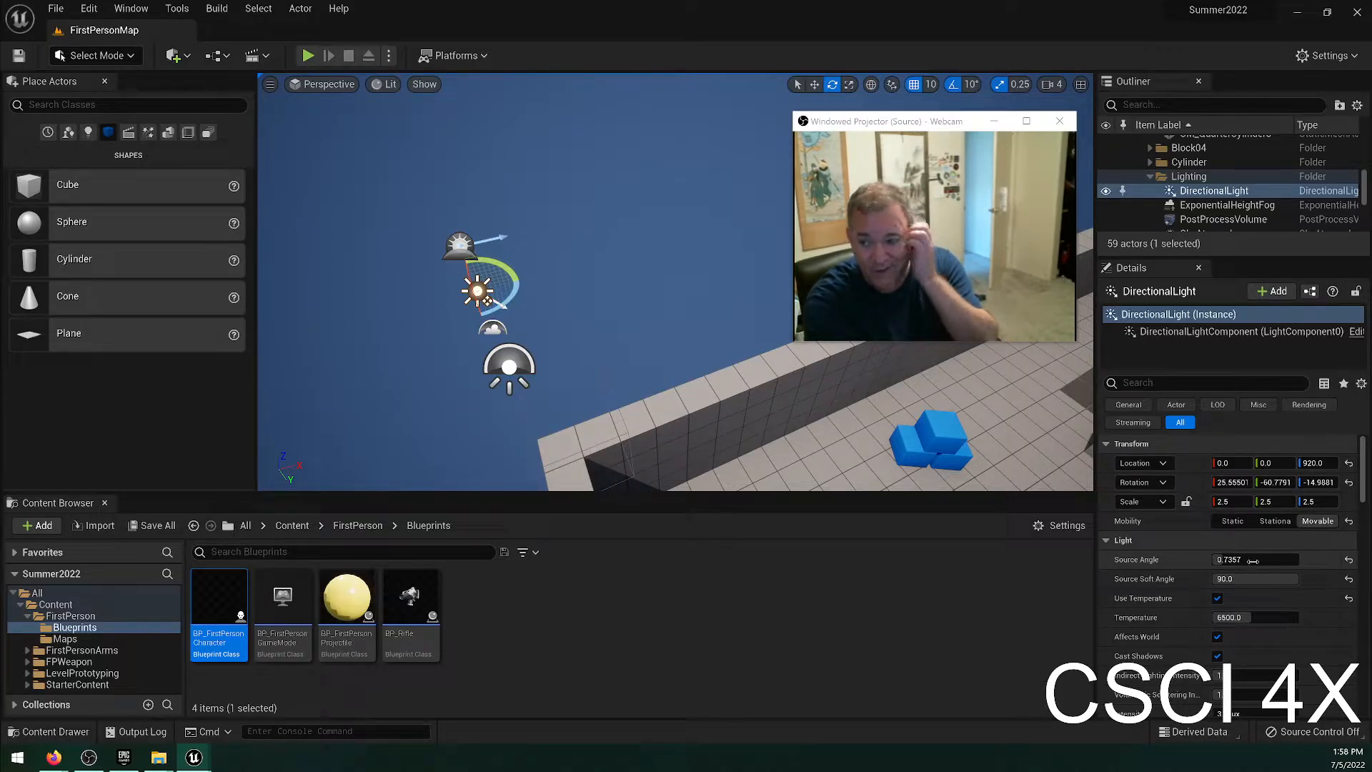
left_click(1348, 578)
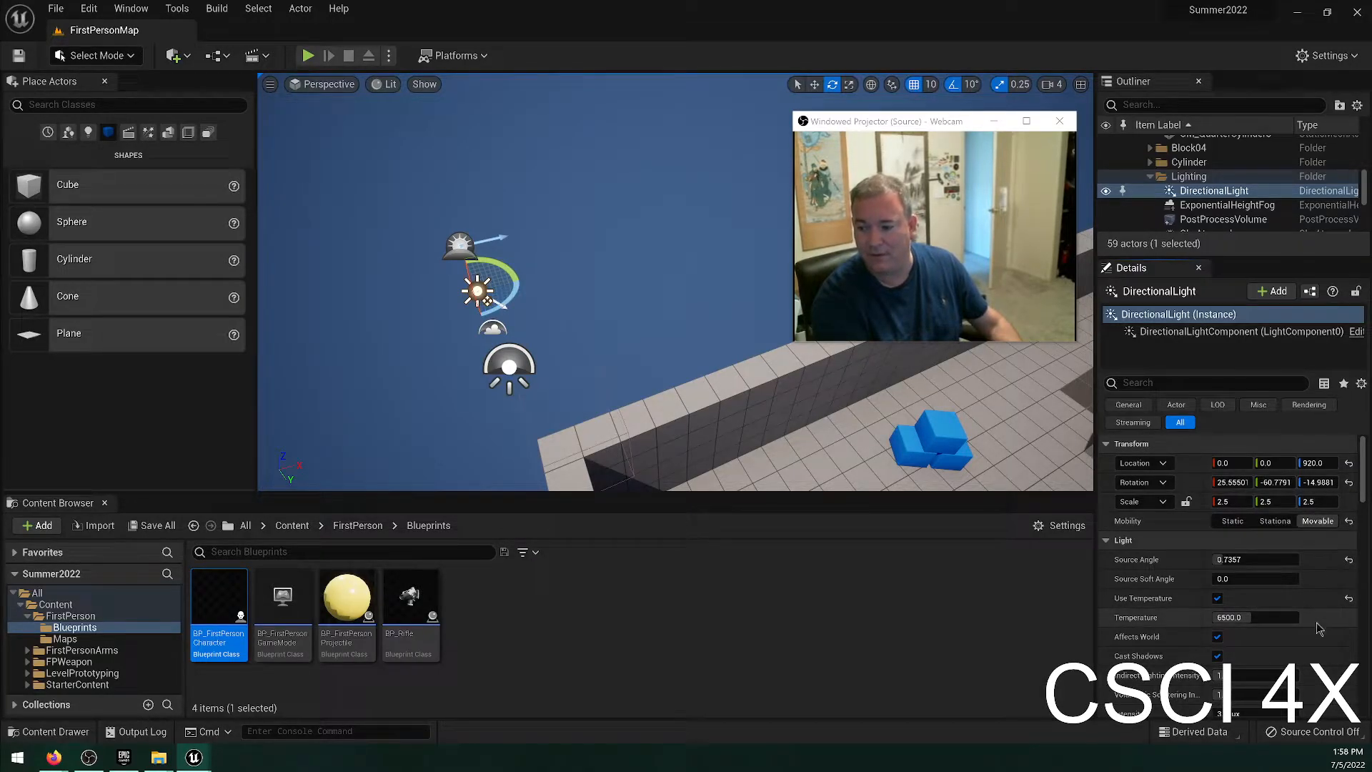
left_click(1217, 598)
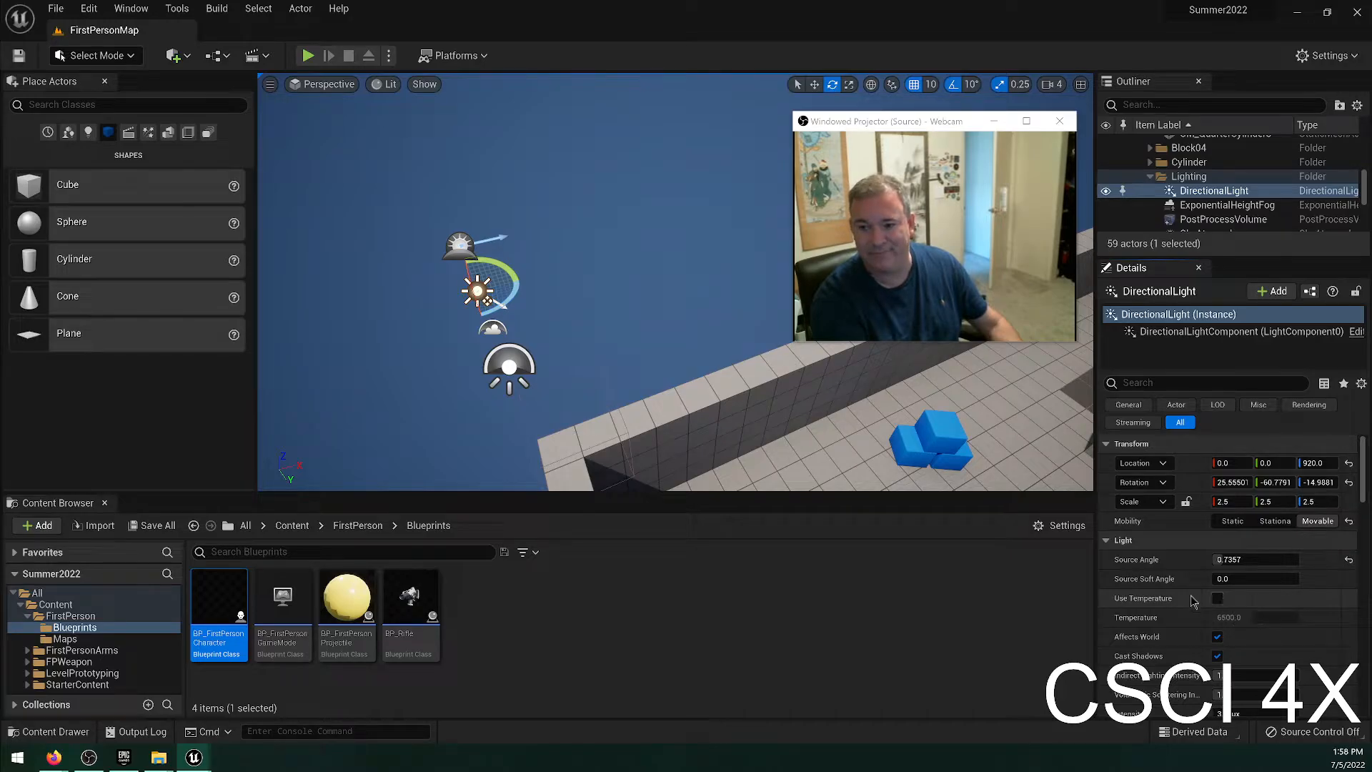
key("ctrl+z")
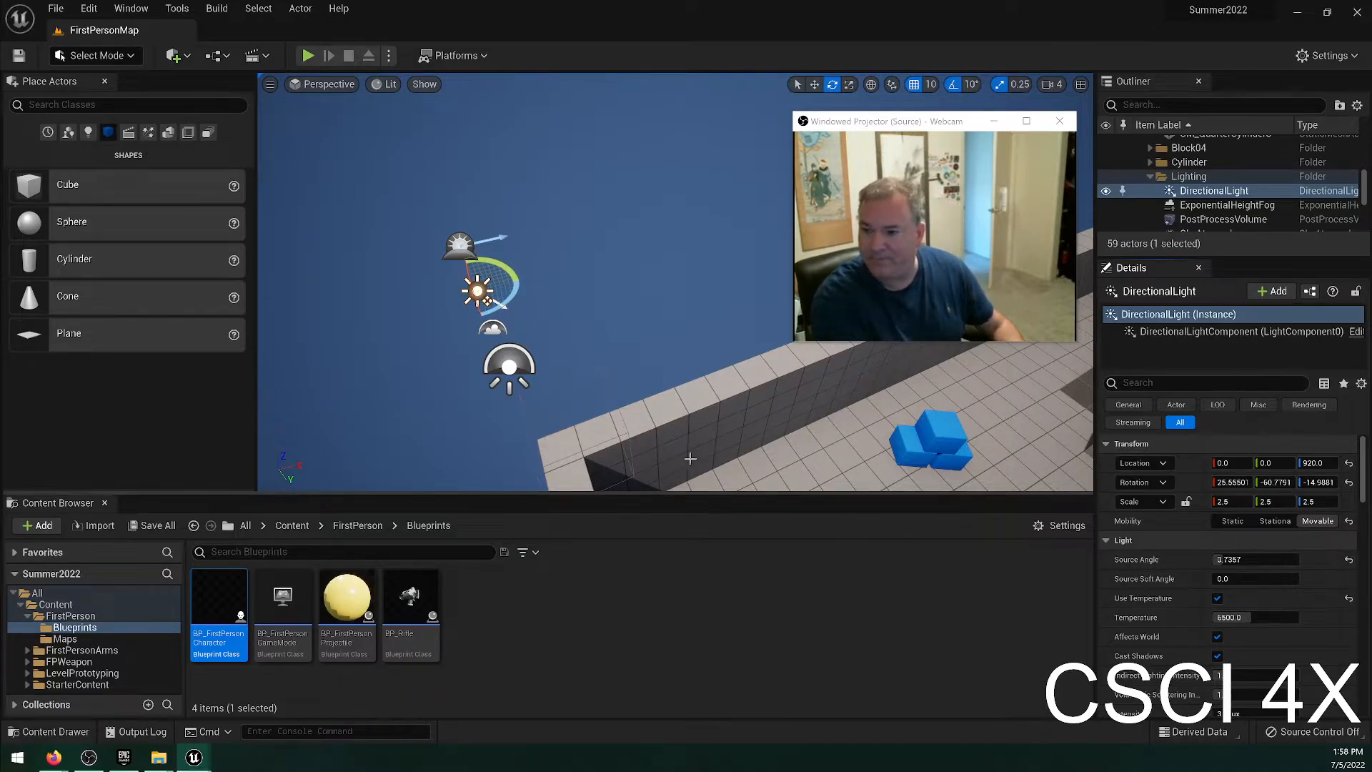
Set the DirectionalLight's Temperature to 10000 with the whole walled level in view.
scroll(1292, 649, "down", 2)
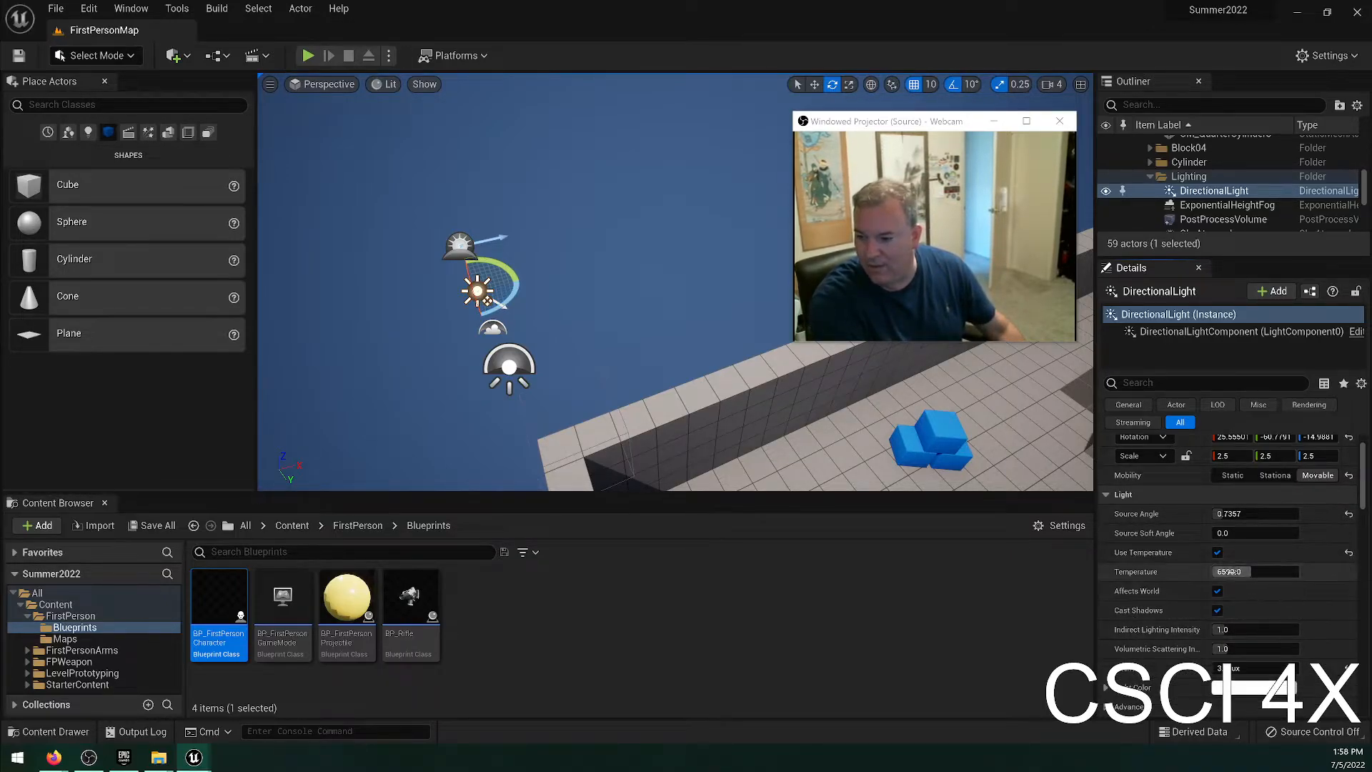
left_click(1233, 572)
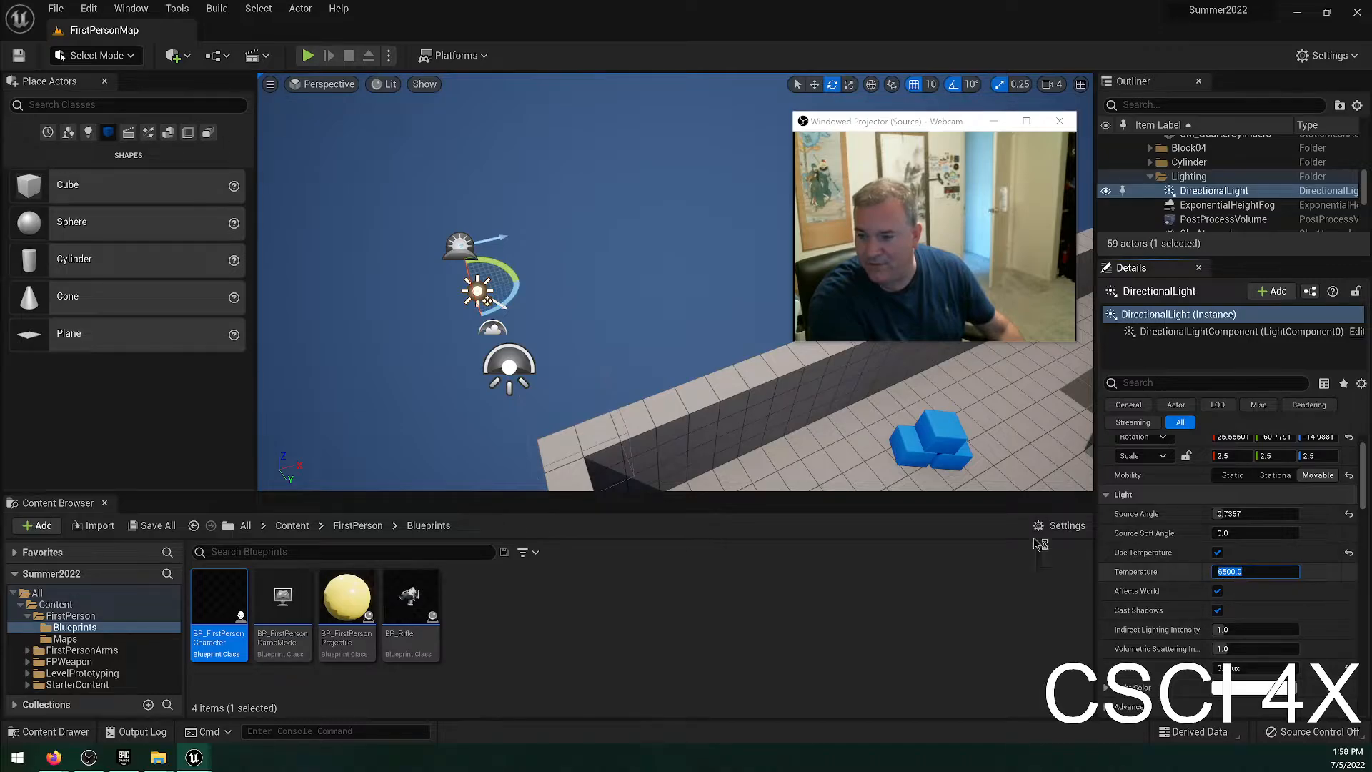
right_click_drag(858, 415, 1049, 305)
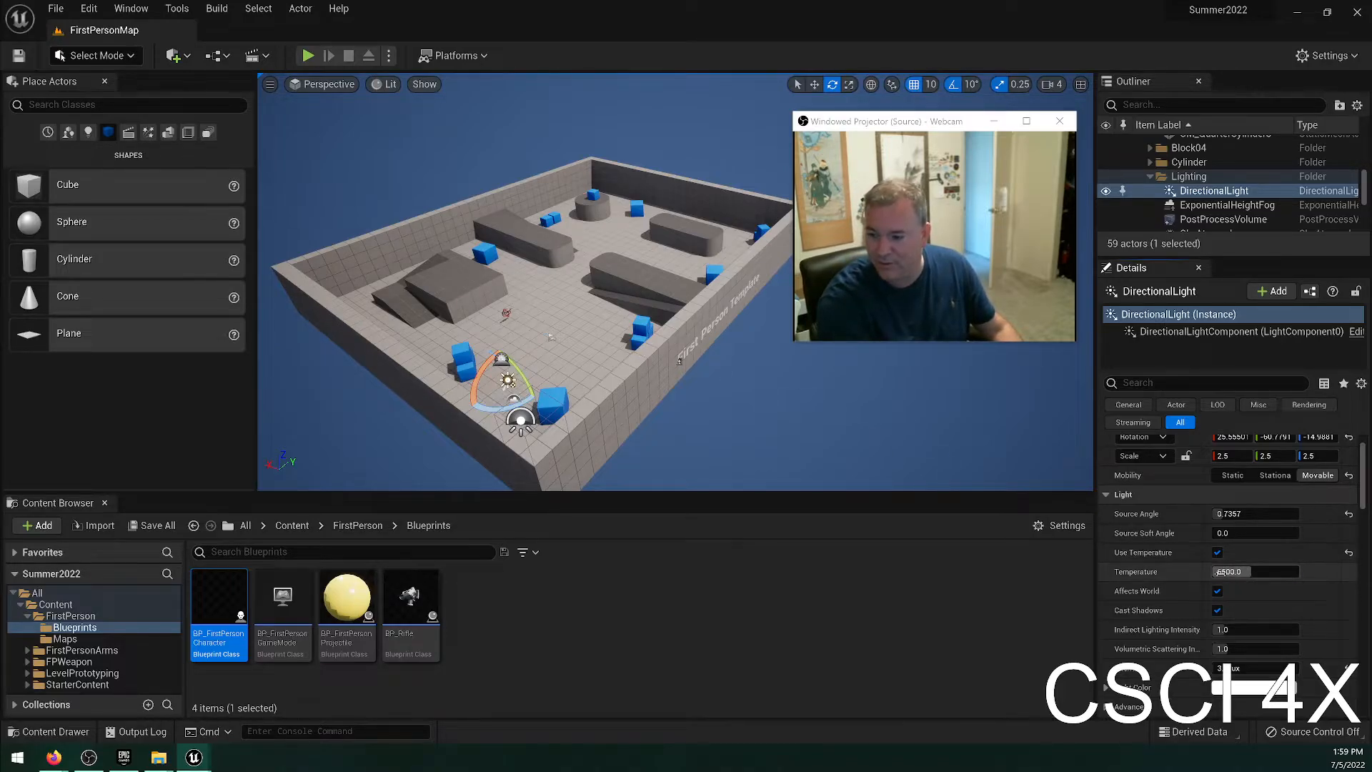
left_click(1272, 577)
type("100")
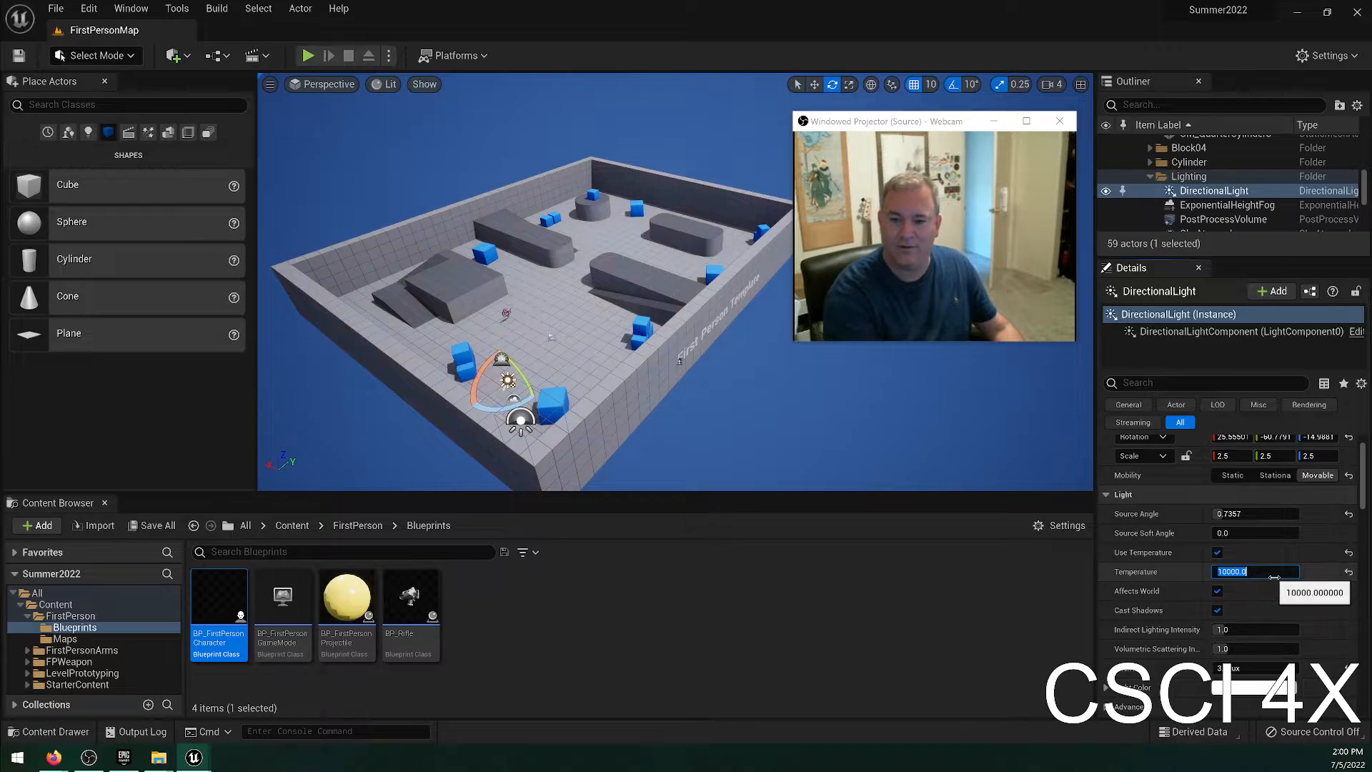
key("Return")
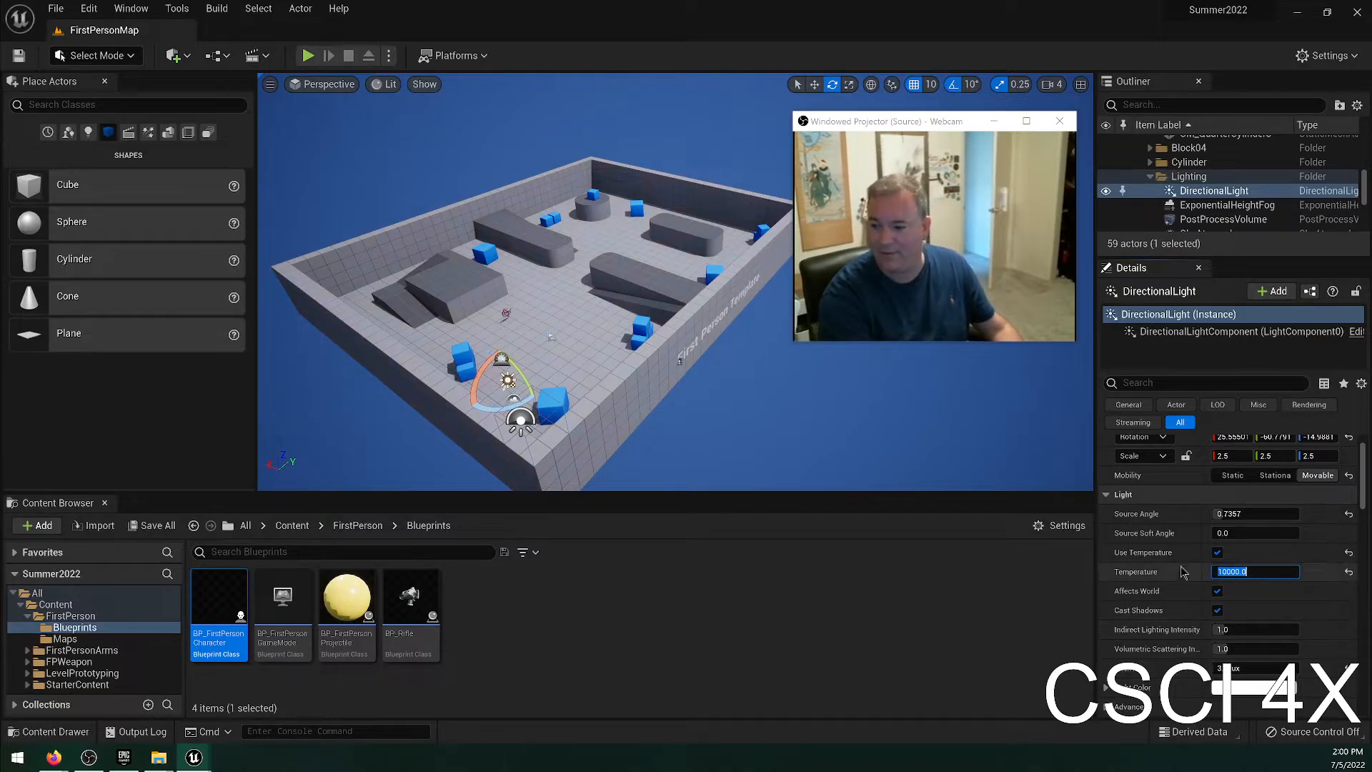
mouse_move(479, 286)
right_mouse_down()
mouse_move(505, 279)
mouse_move(466, 286)
right_mouse_up()
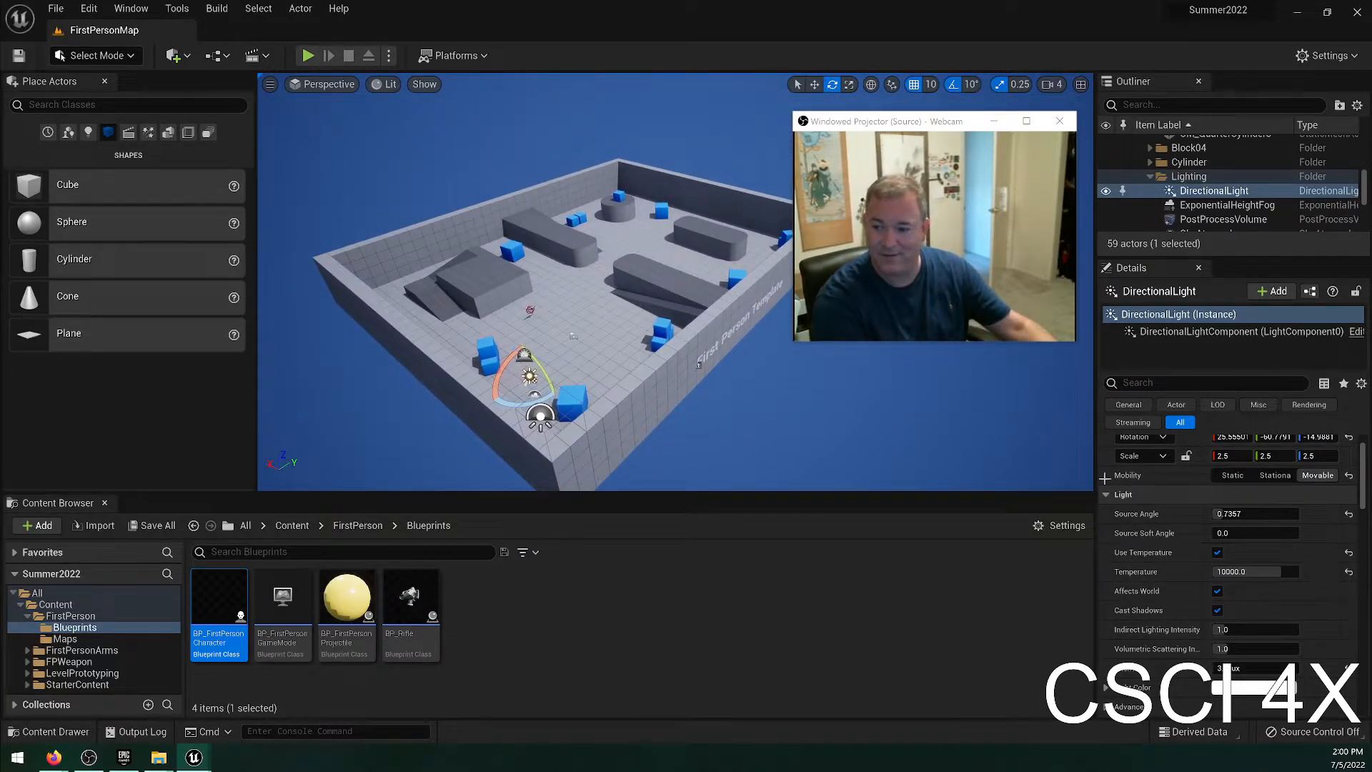
Reset the light's Temperature to default, undo the reset to compare the floor's tint up close, and reset it again.
left_click(1349, 572)
key("w")
mouse_move(401, 329)
right_mouse_down()
mouse_move(366, 333)
mouse_move(417, 332)
mouse_move(386, 333)
right_mouse_up()
key("w")
key("s")
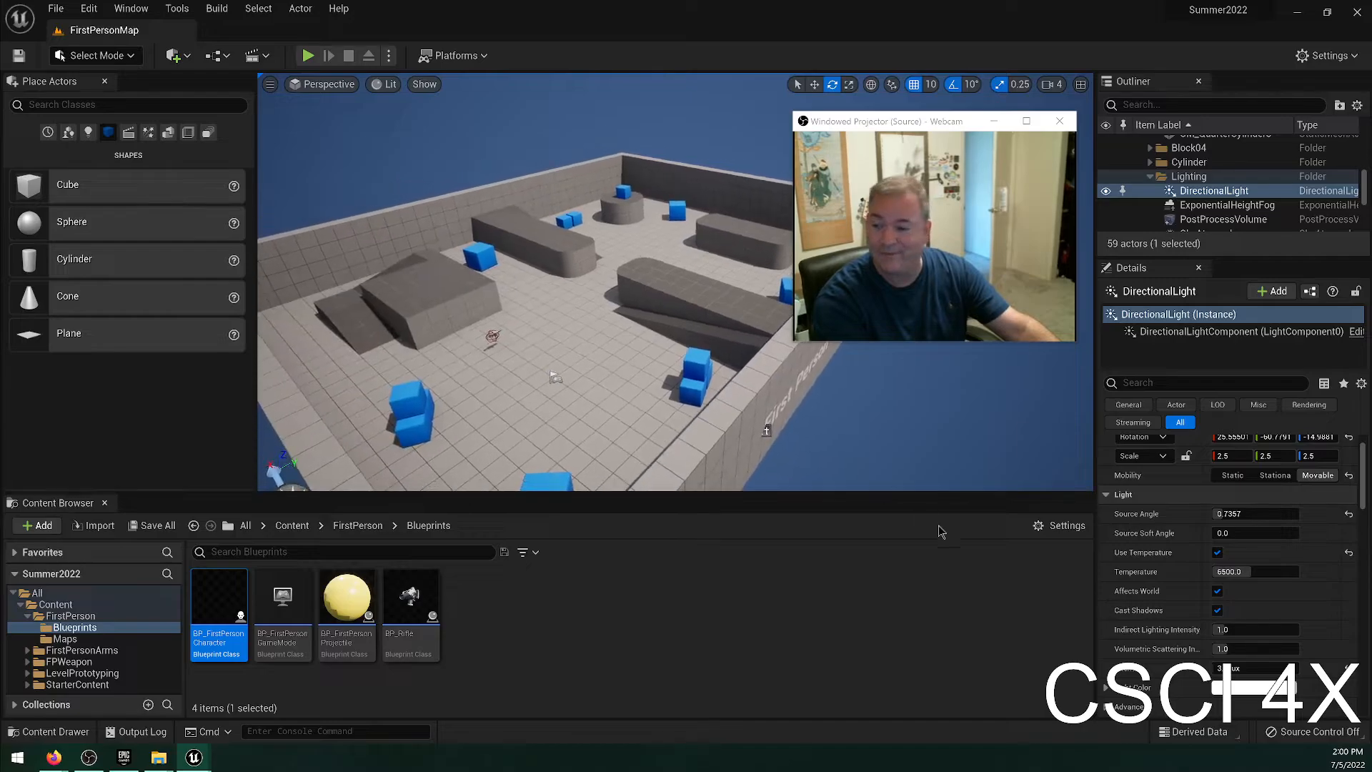
key("ctrl+z")
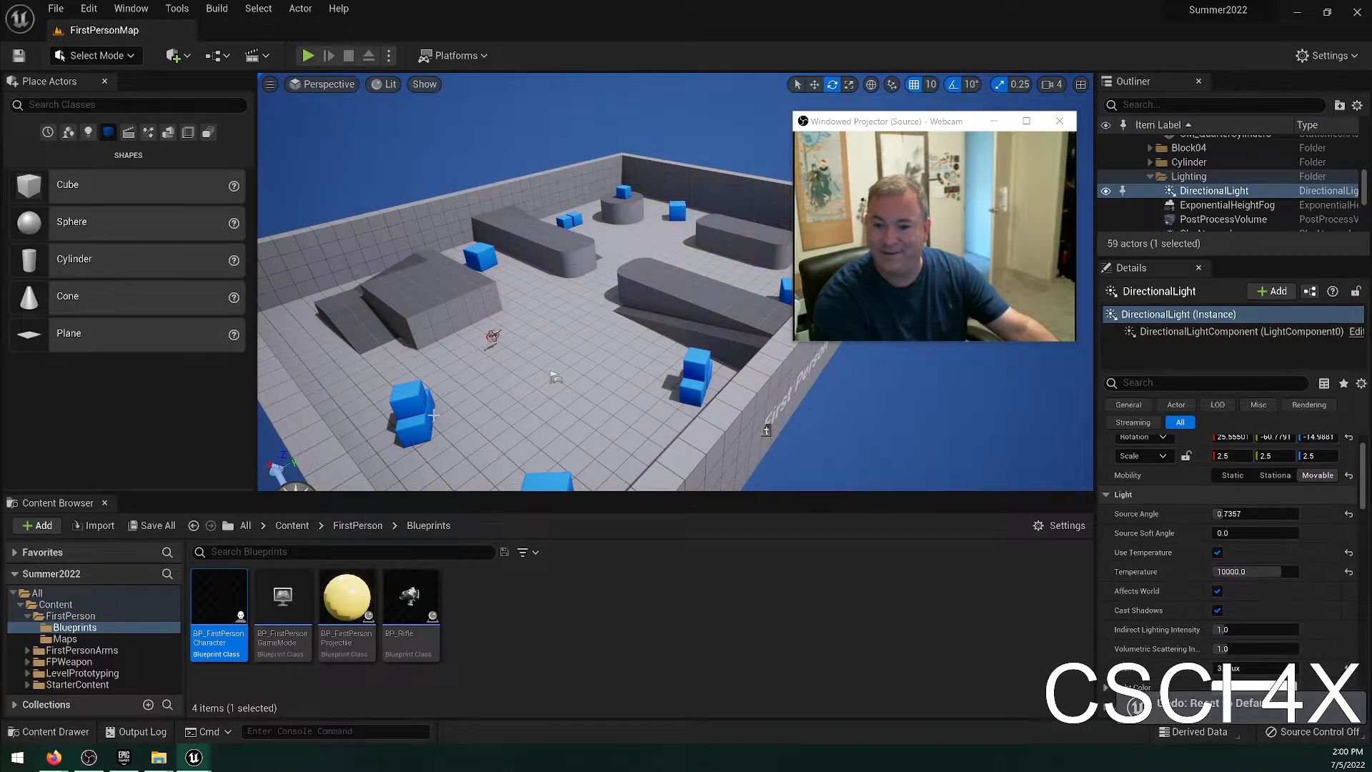
left_click(1348, 574)
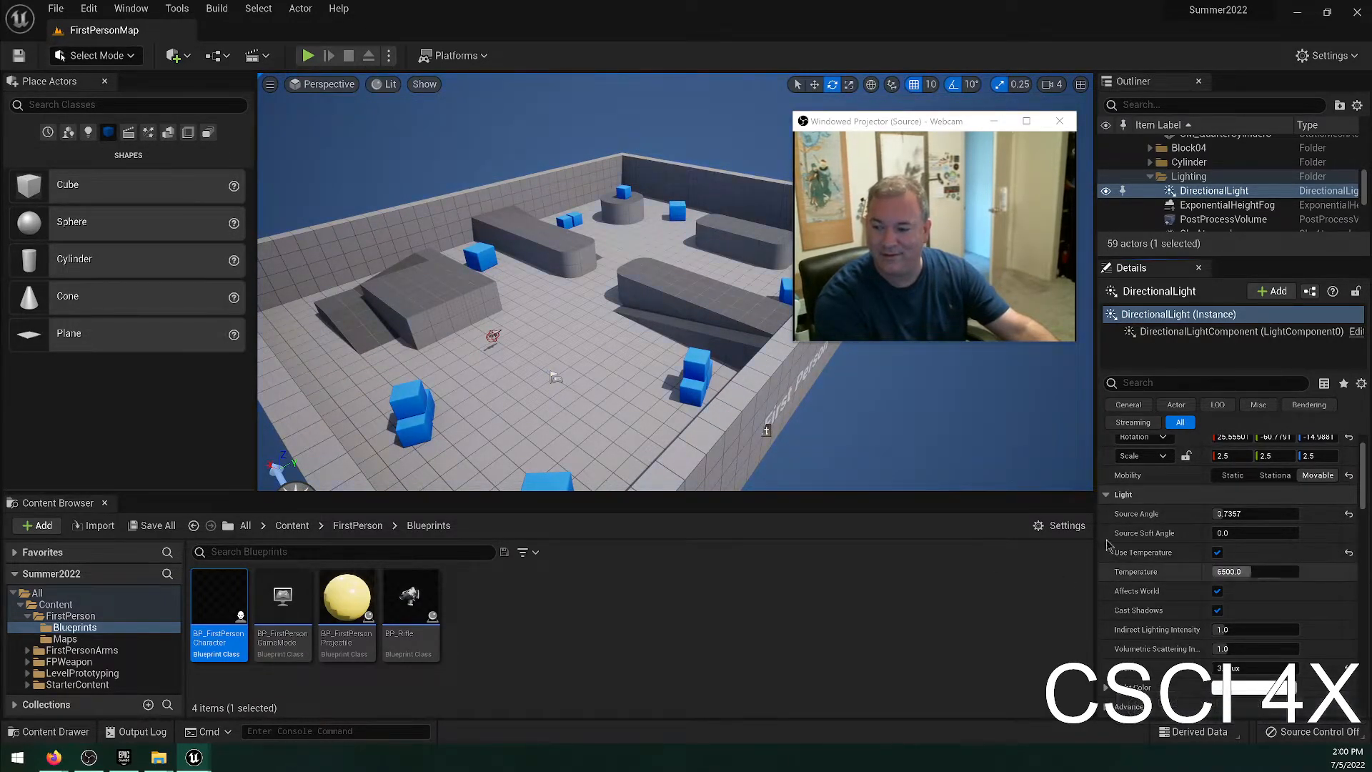
Pull the camera back over the level, try rotating the DirectionalLight, and undo the rotation.
key("s")
mouse_move(654, 290)
right_mouse_down()
mouse_move(614, 304)
mouse_move(655, 295)
right_mouse_up()
mouse_move(518, 375)
left_mouse_down()
mouse_move(525, 347)
mouse_move(506, 364)
left_mouse_up()
key("ctrl+z")
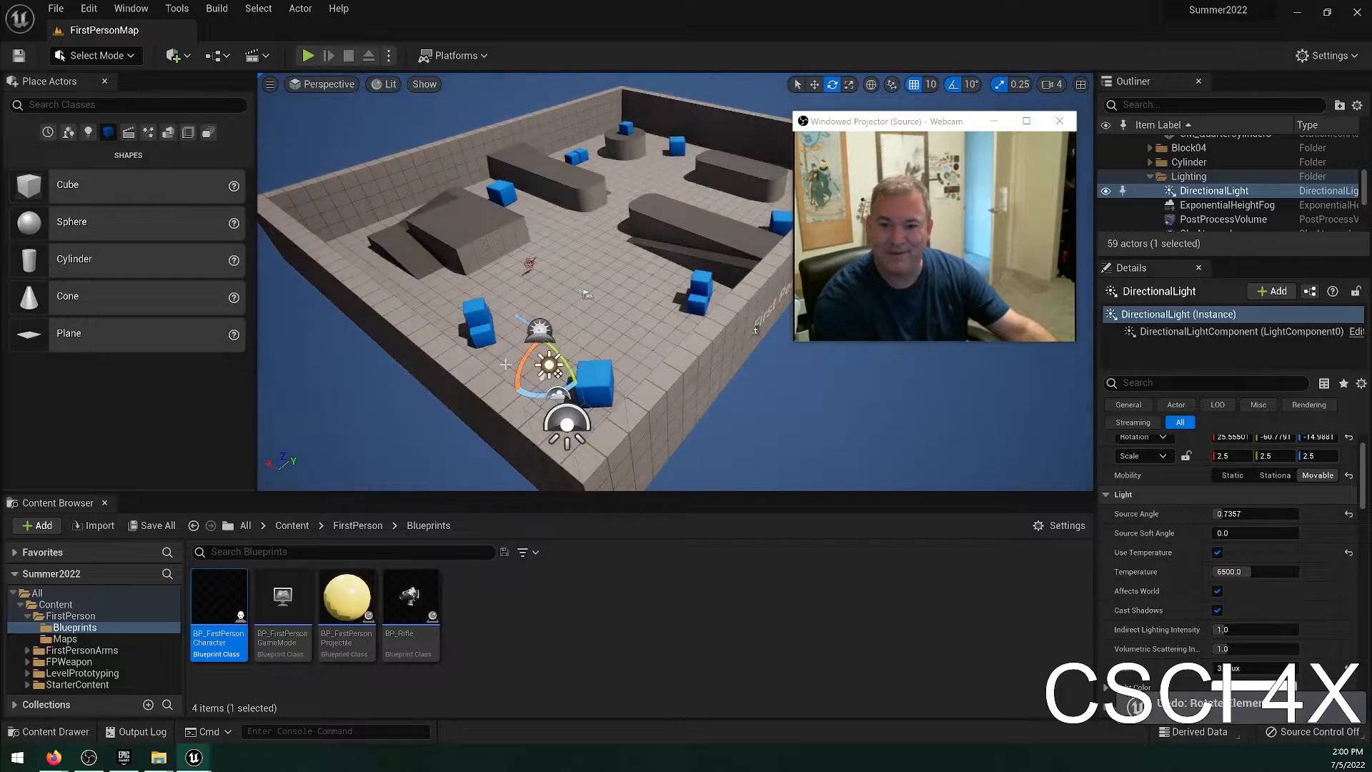
Undo the floor cube selection and the earlier reset of the DirectionalLight's Source Soft Angle.
left_click(503, 366)
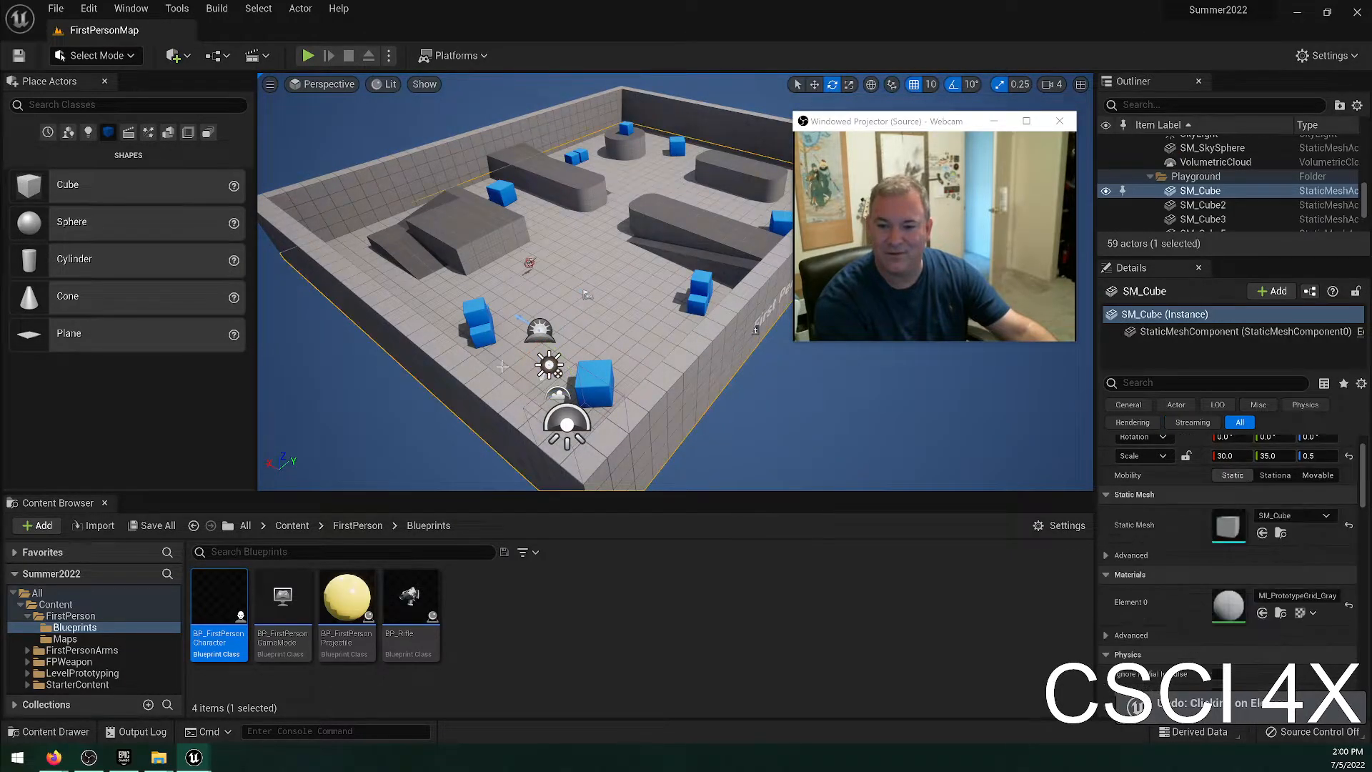
key("ctrl+z")
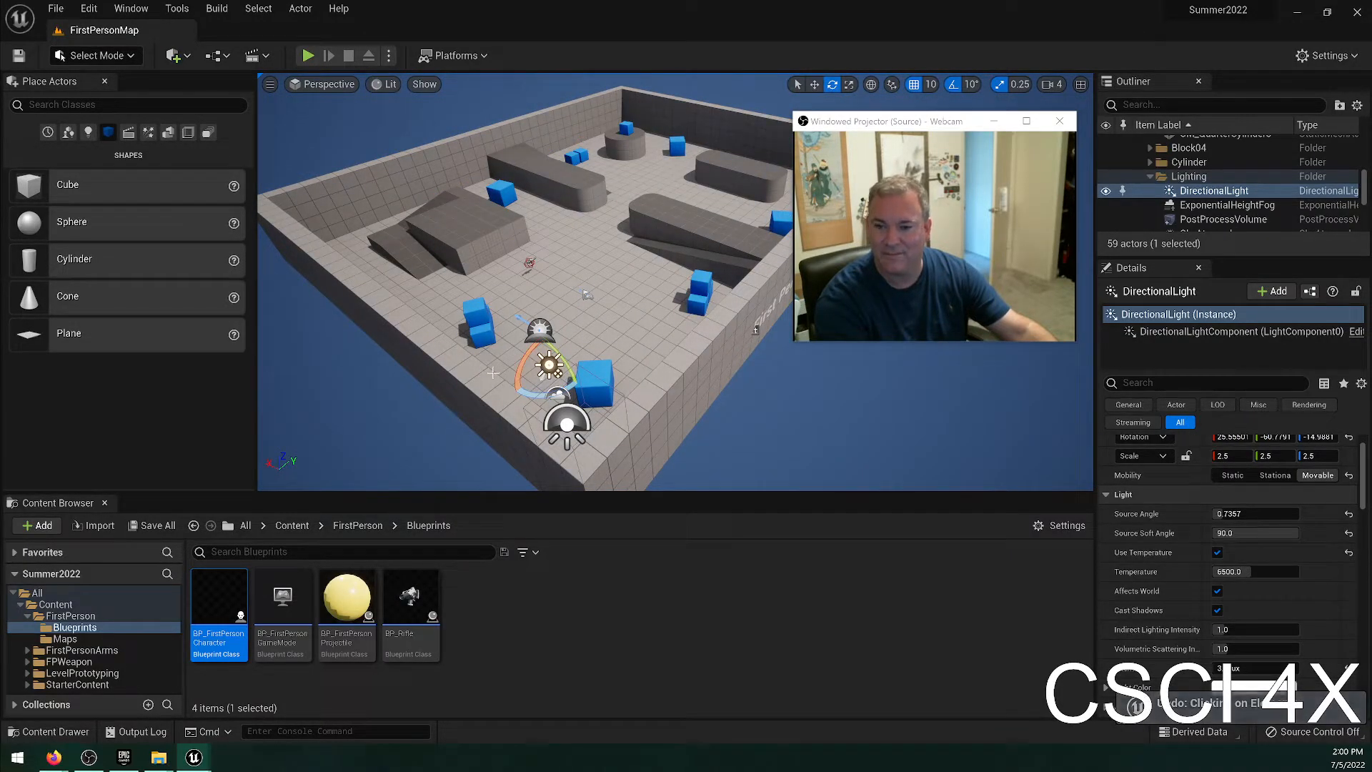
mouse_move(493, 372)
right_mouse_down()
mouse_move(464, 354)
mouse_move(501, 346)
right_mouse_up()
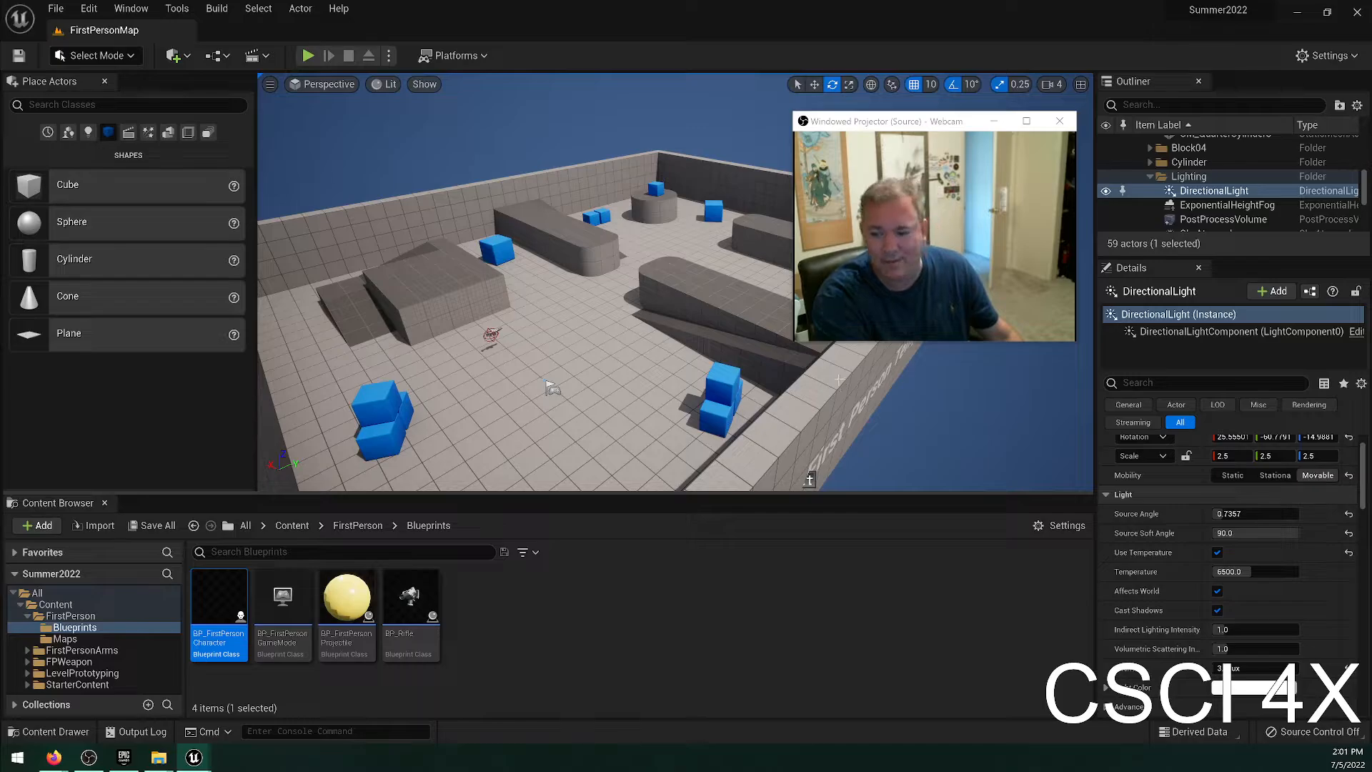
Select the long ramp beside the outer wall and examine its physics and collision properties.
left_click(797, 358)
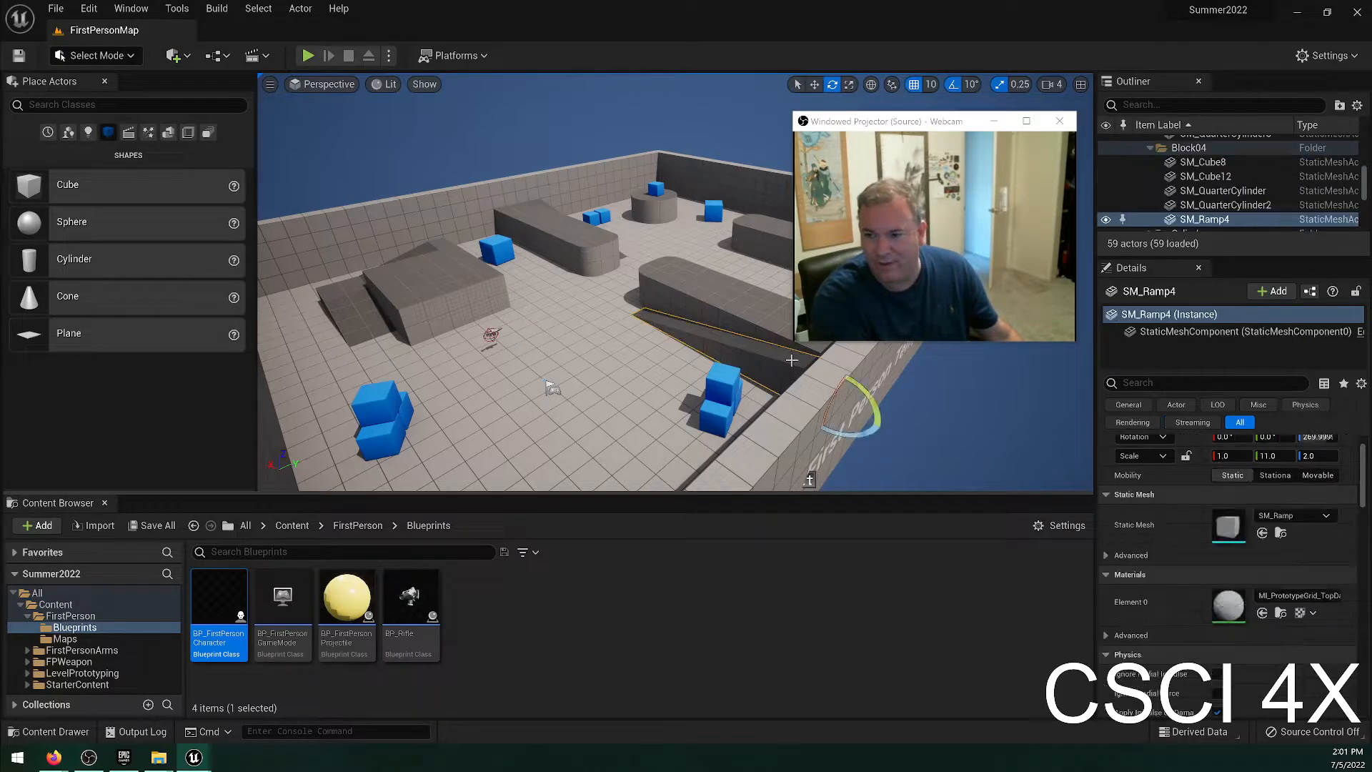
scroll(1313, 611, "down", 1)
scroll(1313, 612, "down", 5)
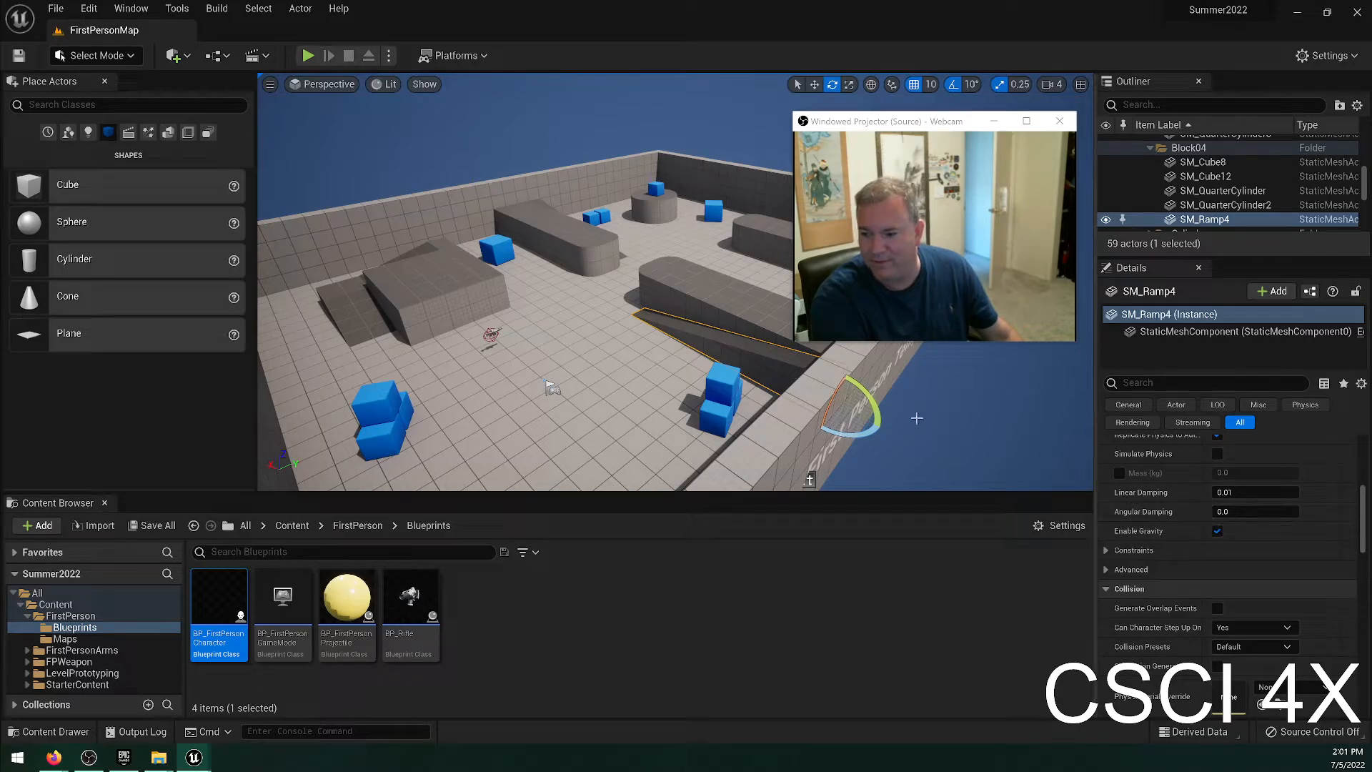
Move the blue cube beside the ramp block into the air above the open floor and play-test how it falls.
left_click(497, 247)
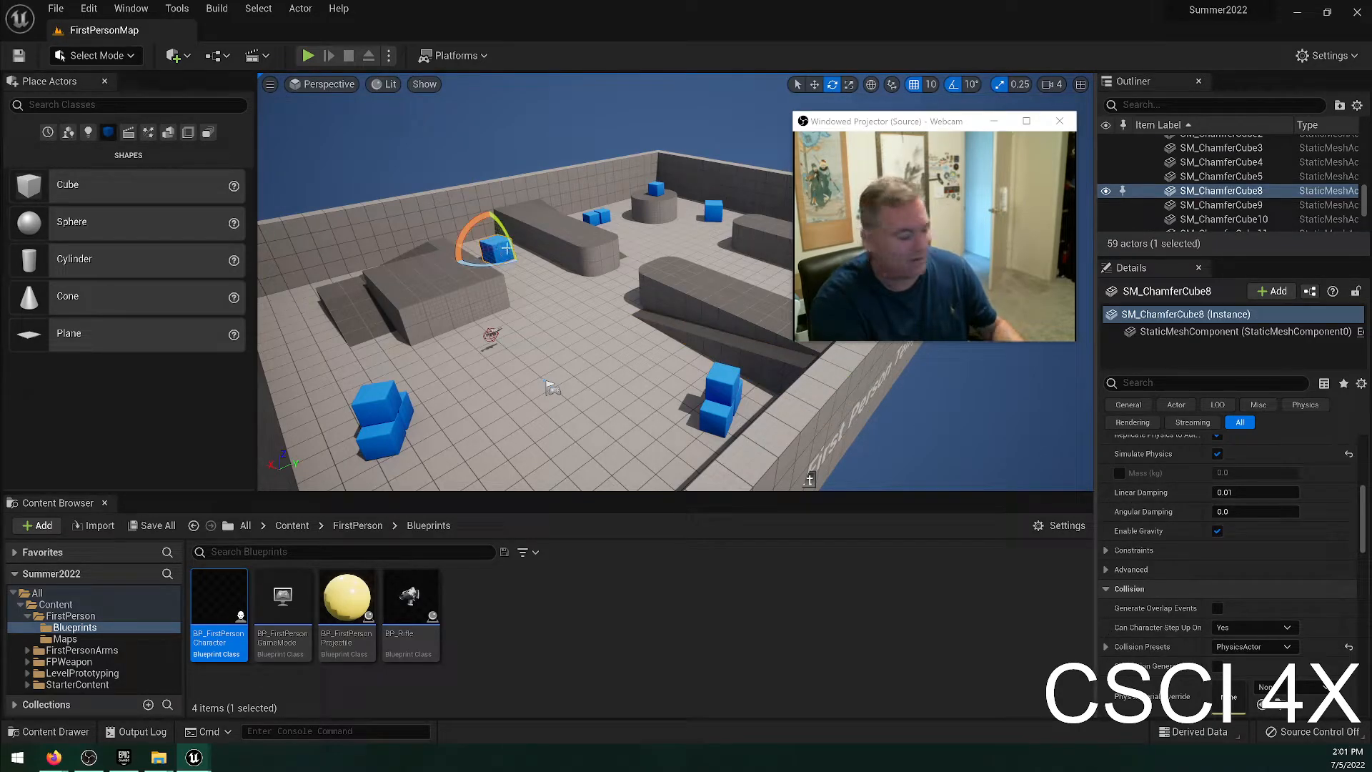
key("w")
left_click_drag(486, 234, 608, 227)
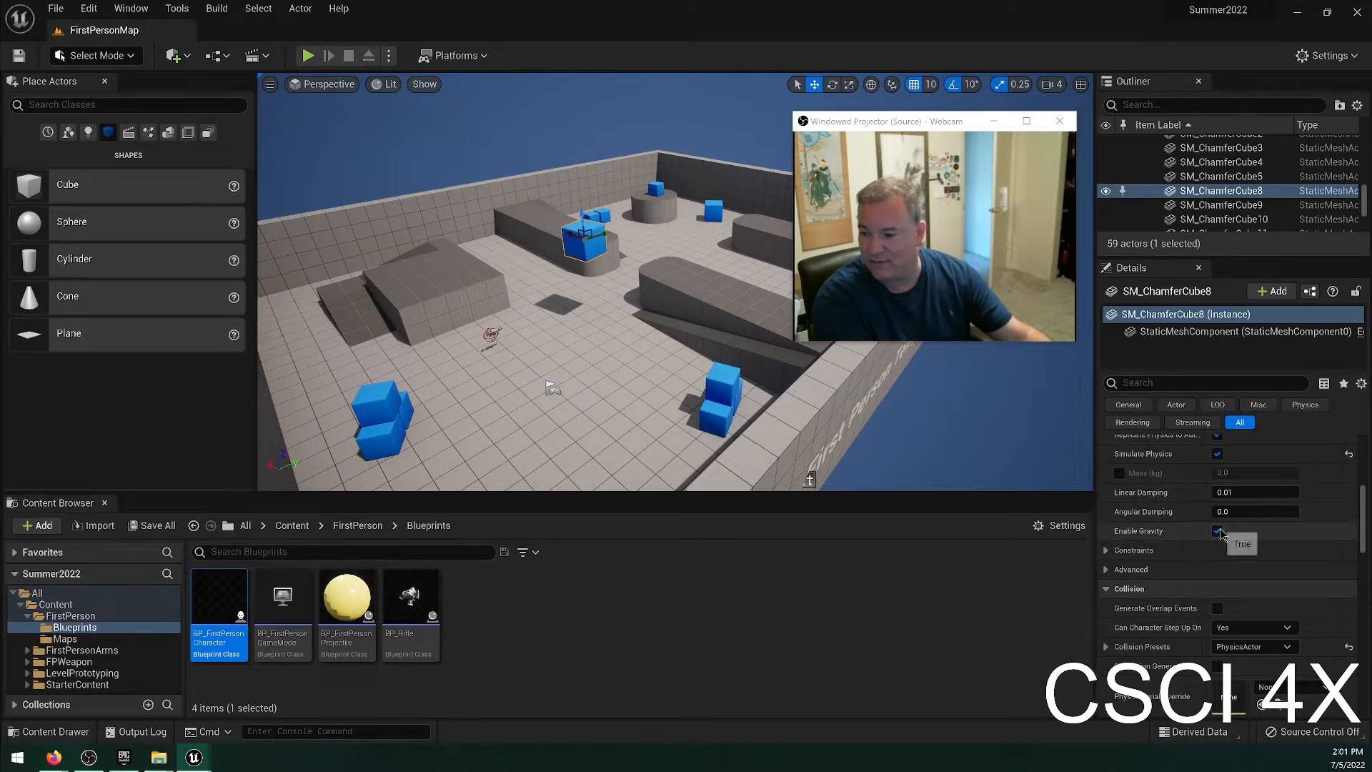
left_click(307, 56)
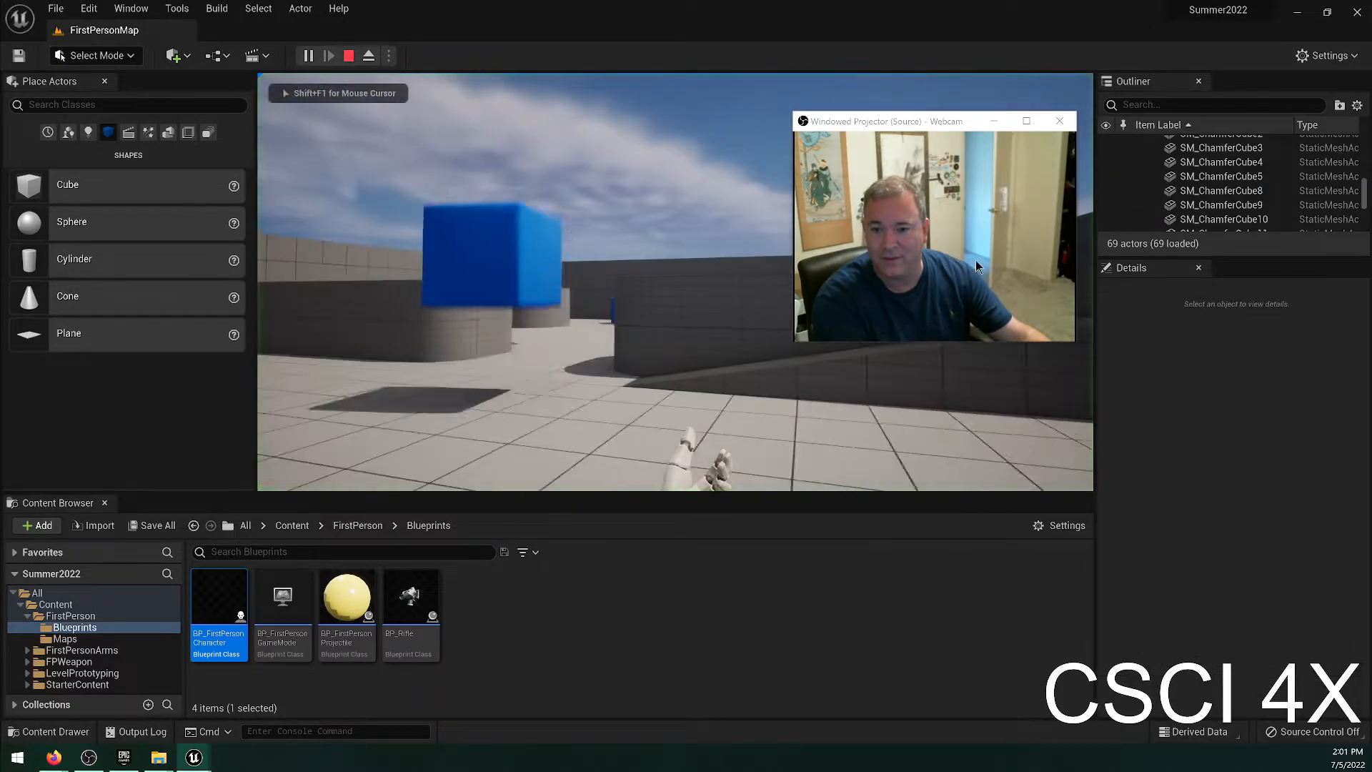
key("Escape")
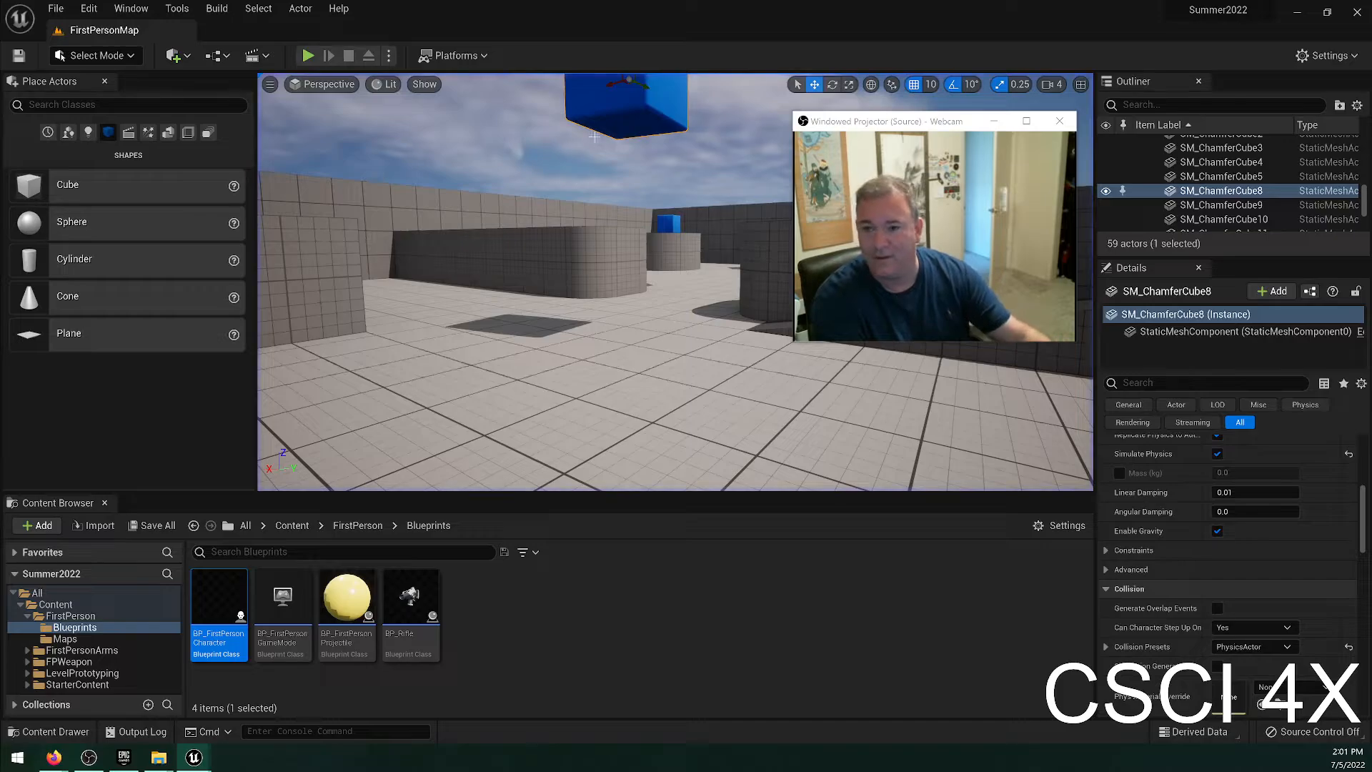
Turn off Enable Gravity for the raised blue cube and play-test the level to watch it.
left_click(1218, 533)
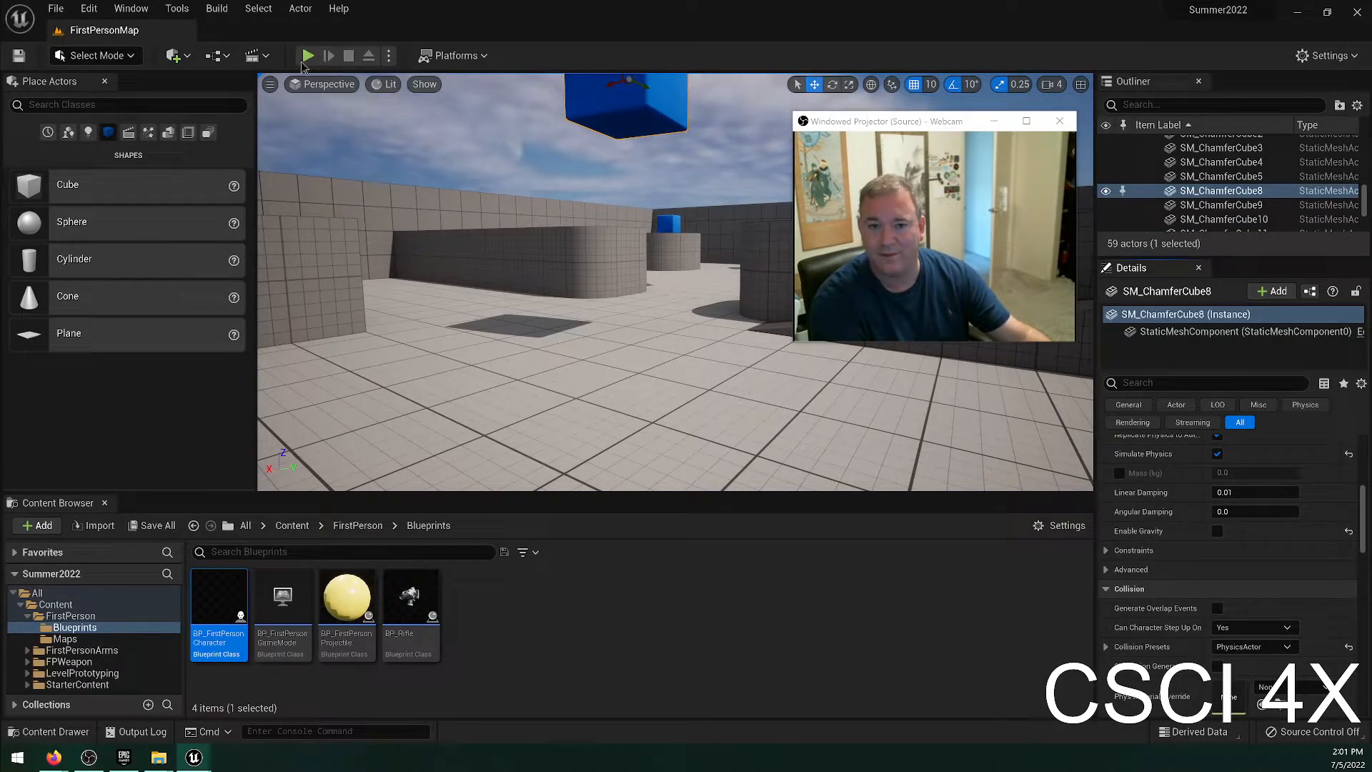
left_click(308, 56)
left_click(567, 149)
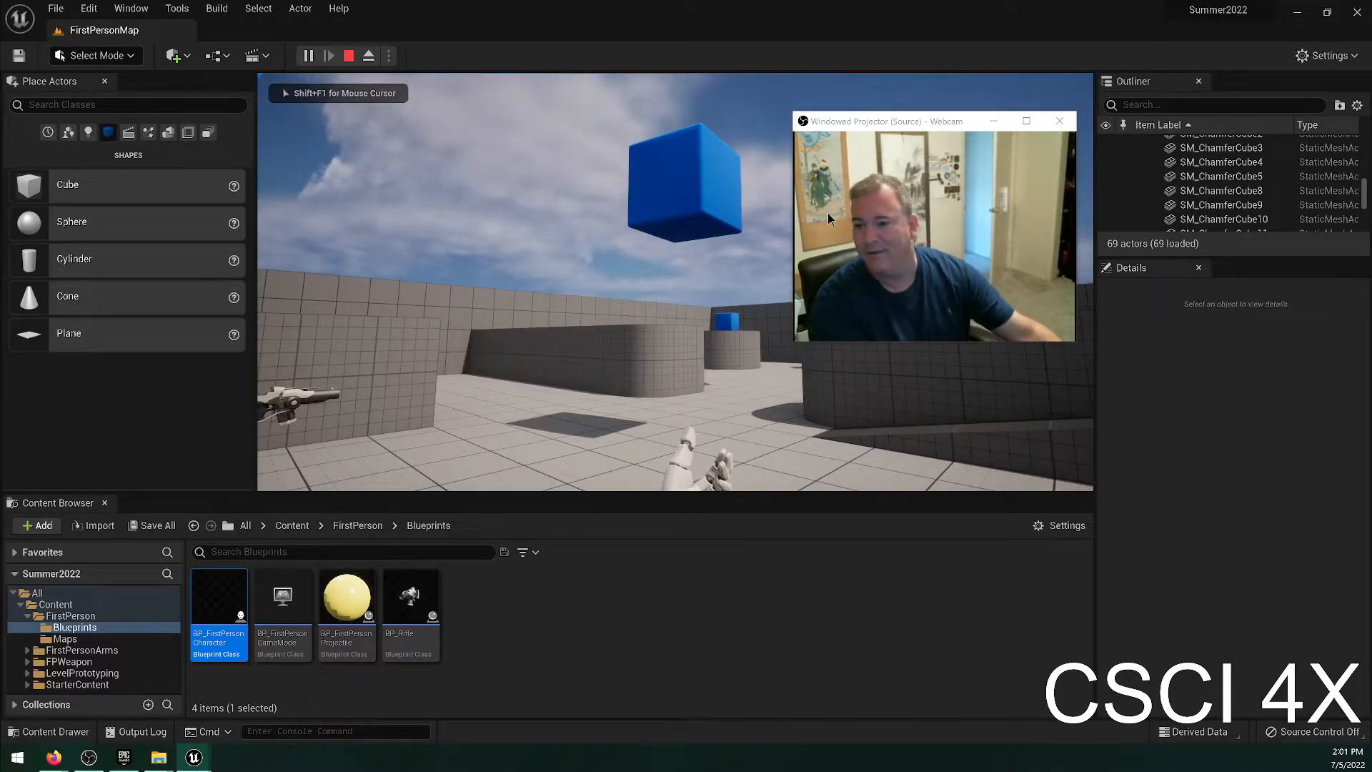
key("Escape")
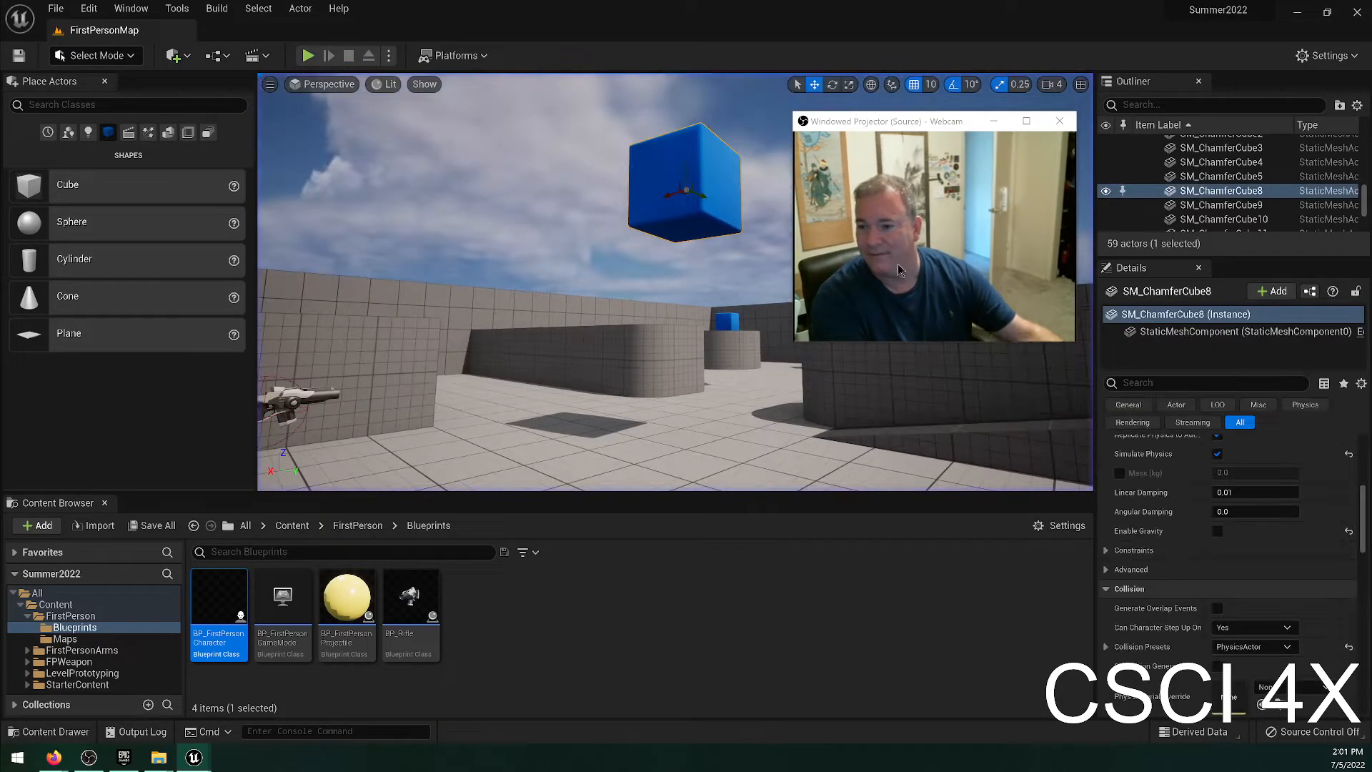
Undo the blue cube's gravity change and its move into the air.
left_click(1216, 531)
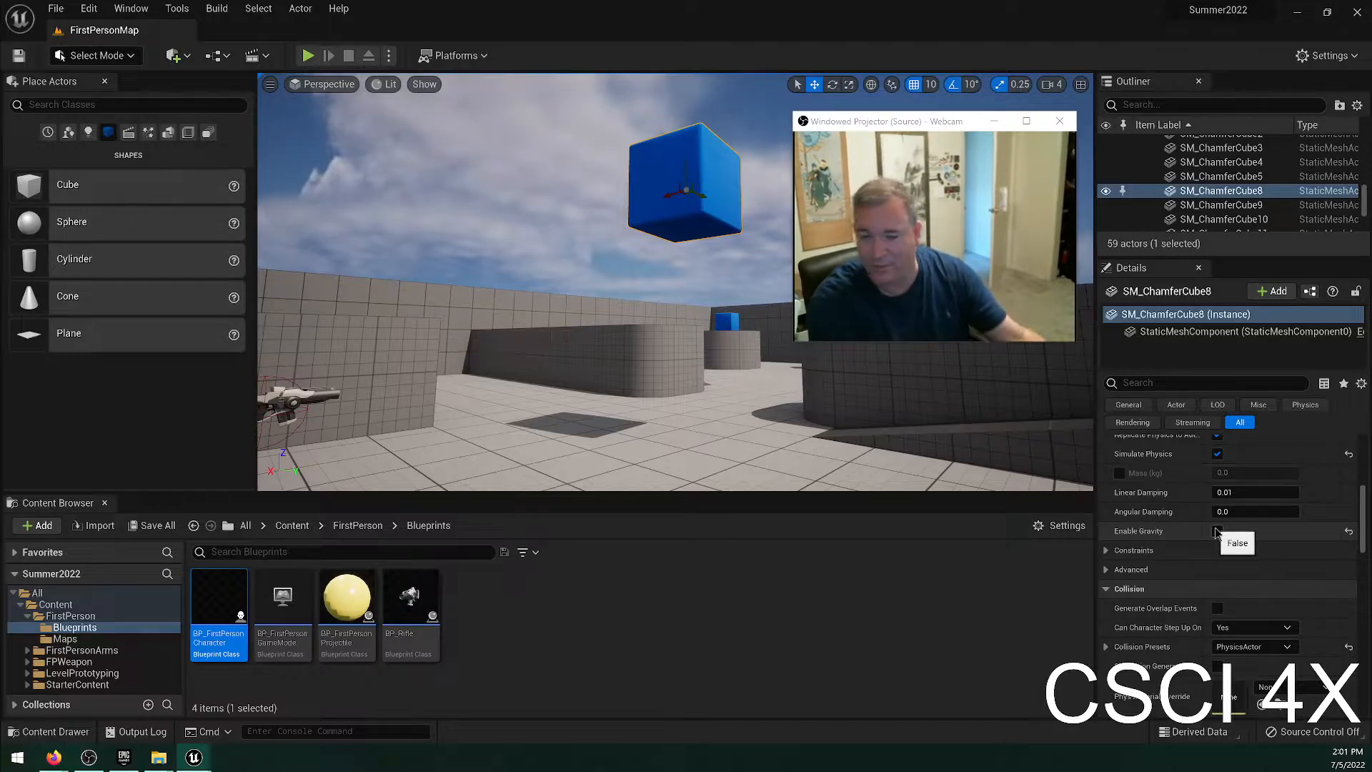
key("ctrl+z")
key("ctrl+z")
key("ctrl+z")
key("ctrl+z")
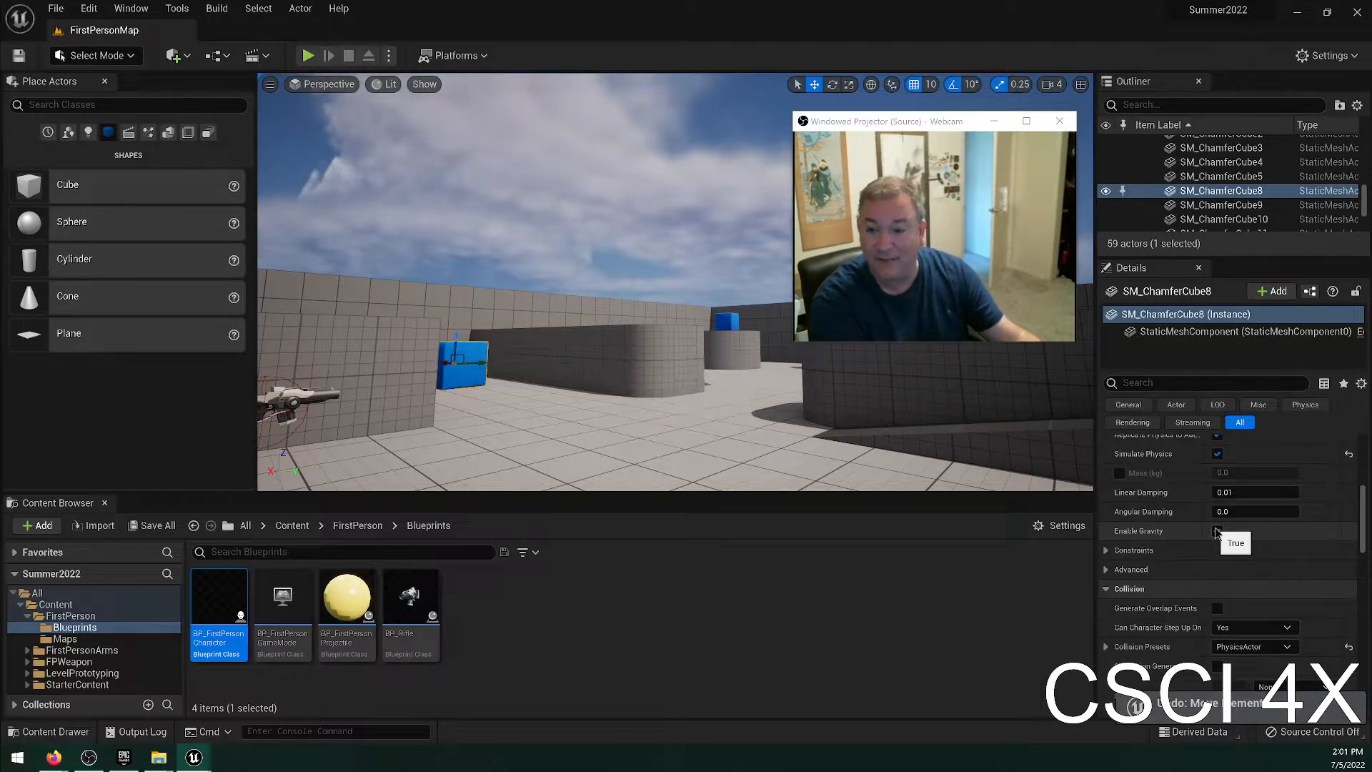
Move the blue cube behind the ramp block into the air above the open floor again.
right_click_drag(906, 420, 877, 430)
key("s")
right_click_drag(795, 371, 813, 371)
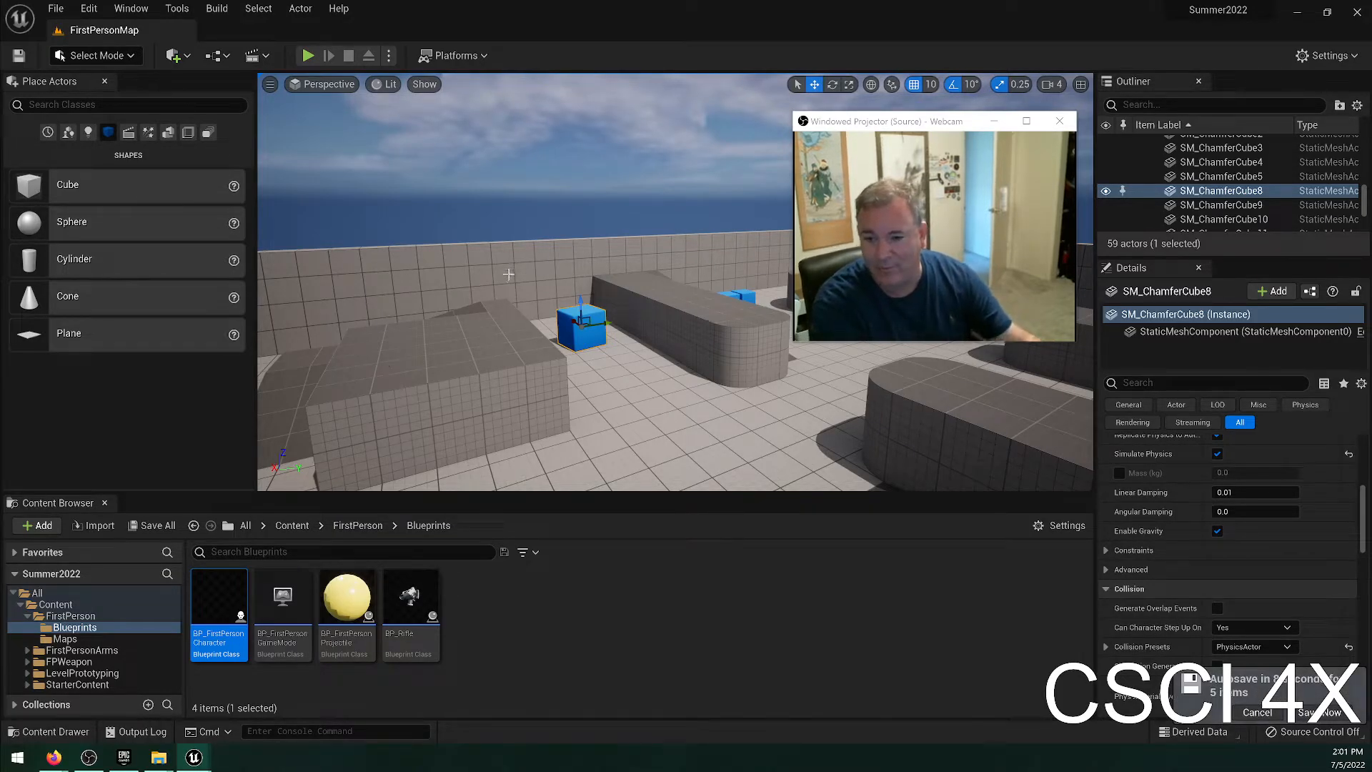
left_click_drag(580, 323, 691, 293)
Turn off Simulate Physics for the raised blue cube and play-test the level to look at it.
scroll(1221, 513, "up", 1)
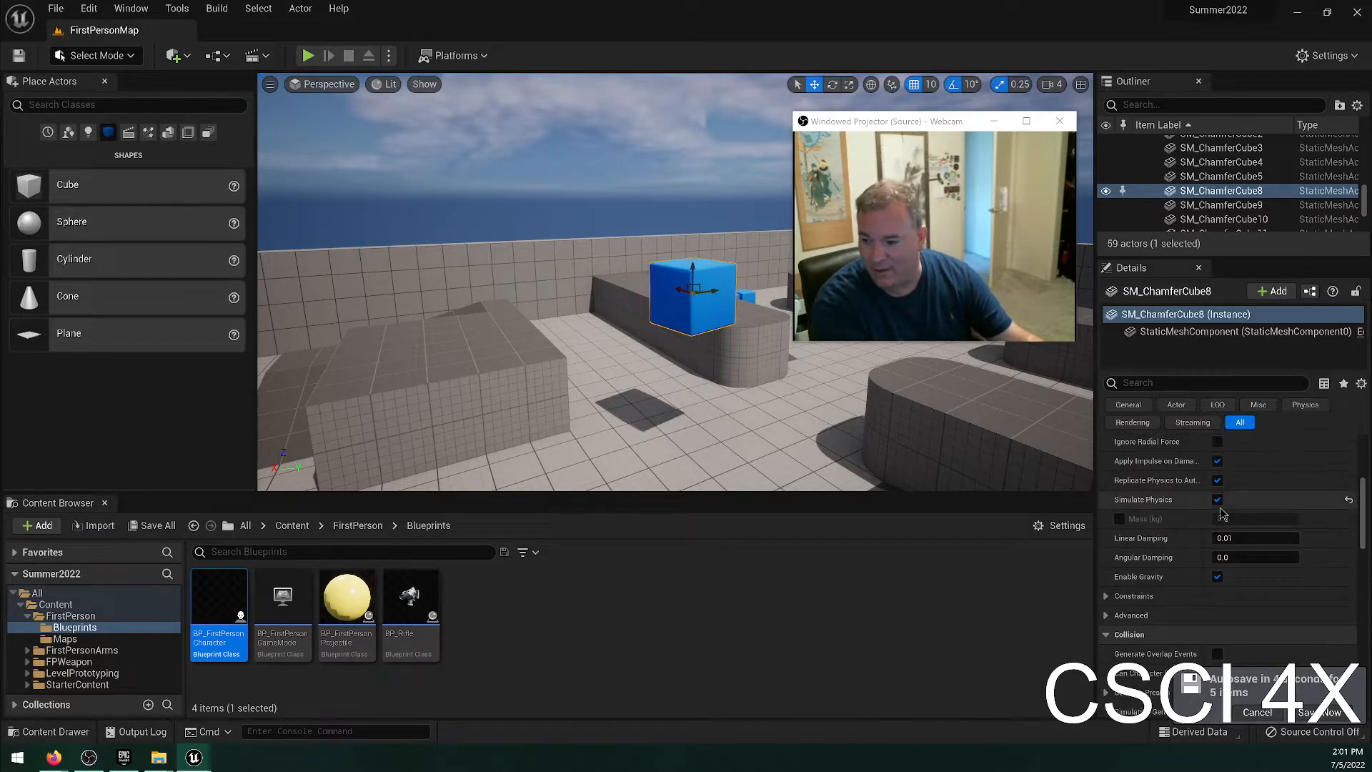
left_click(1217, 500)
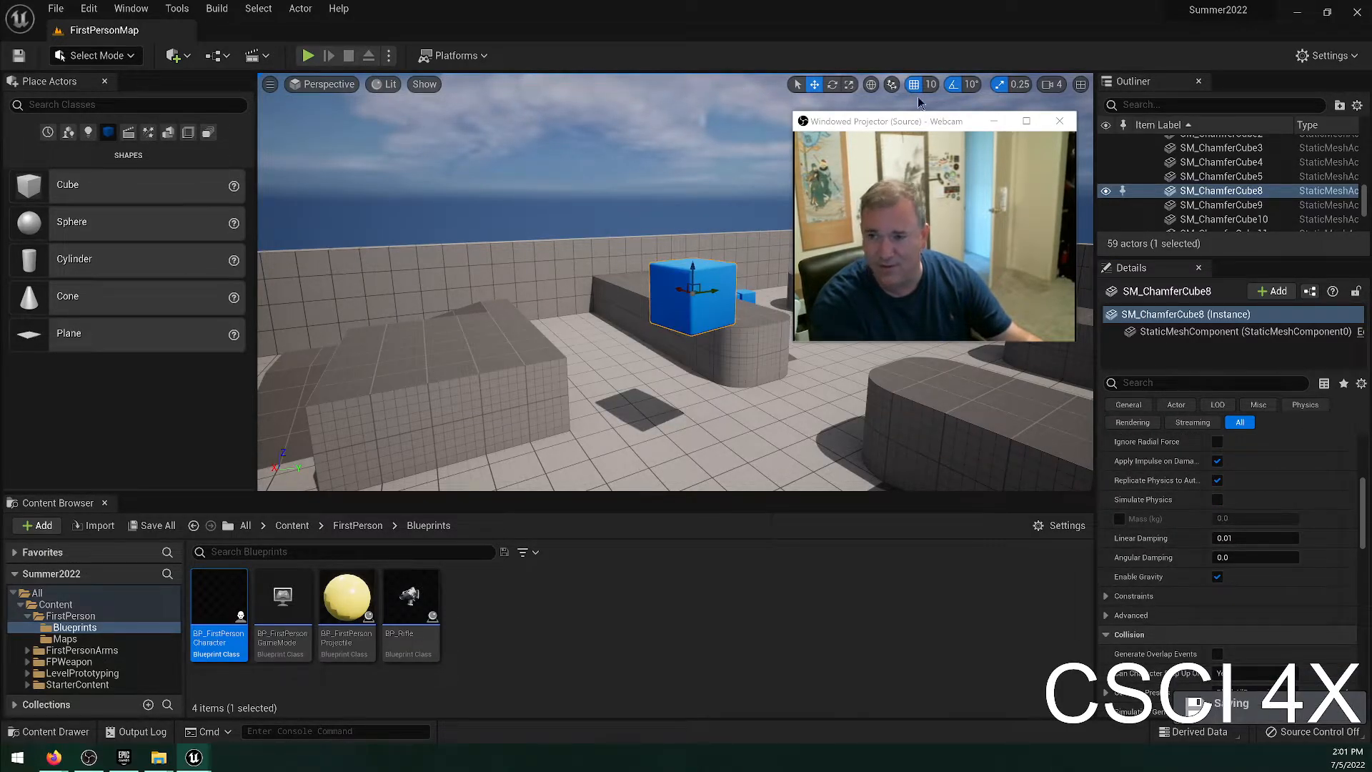
left_click(308, 55)
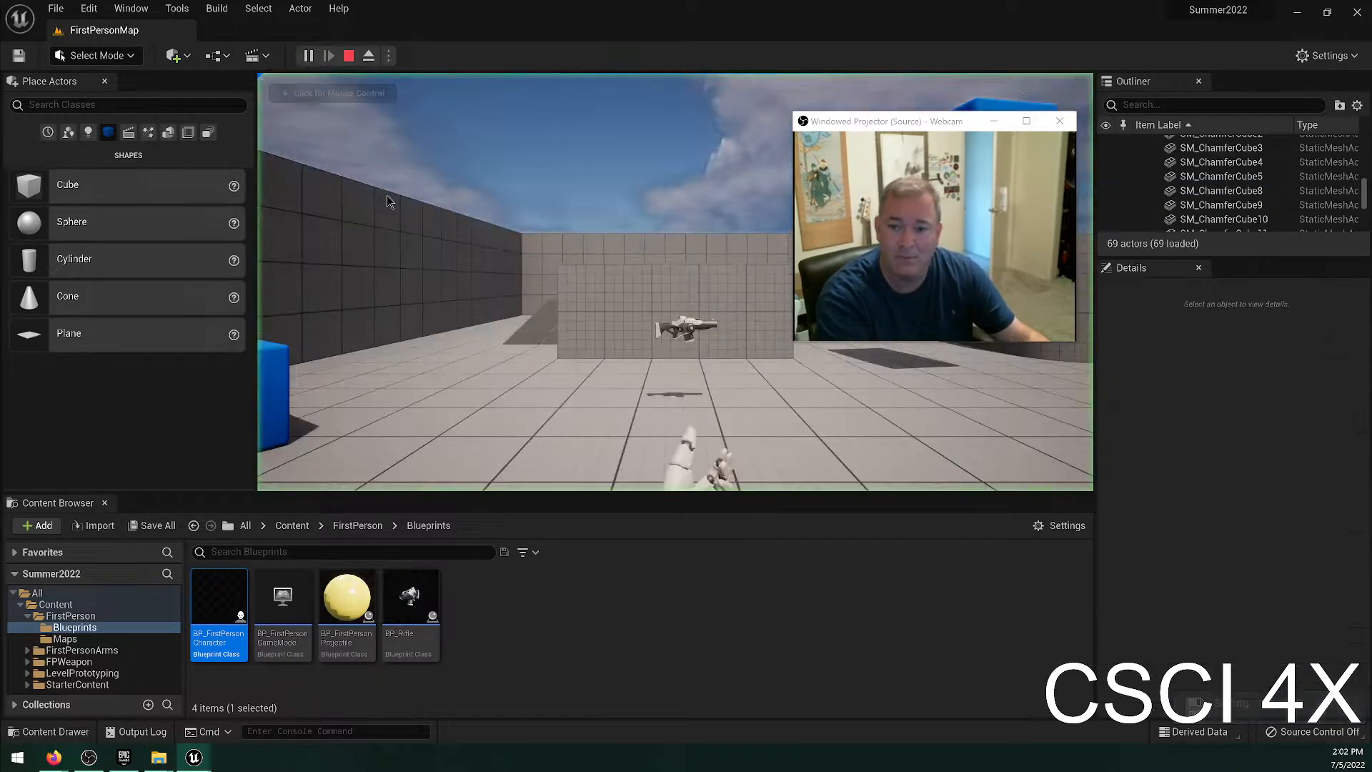
left_click(384, 194)
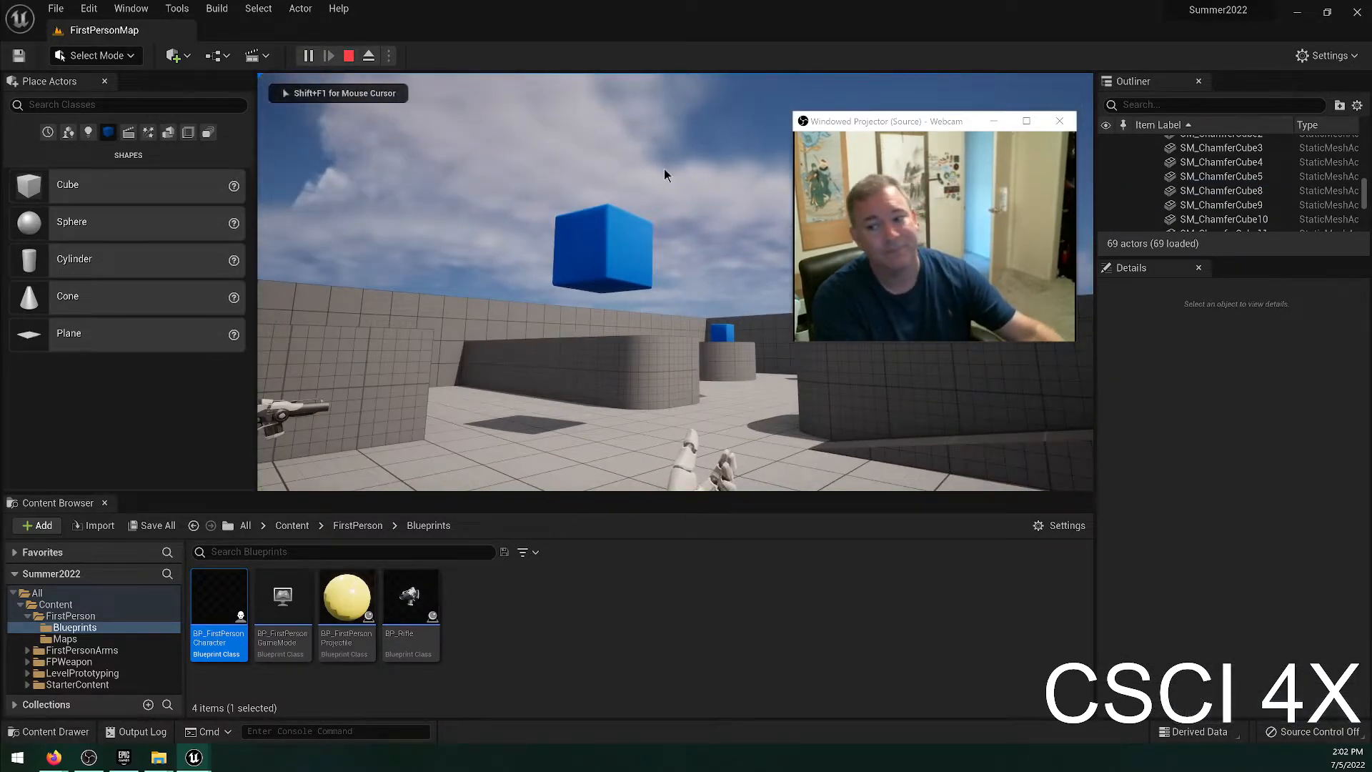
key("Escape")
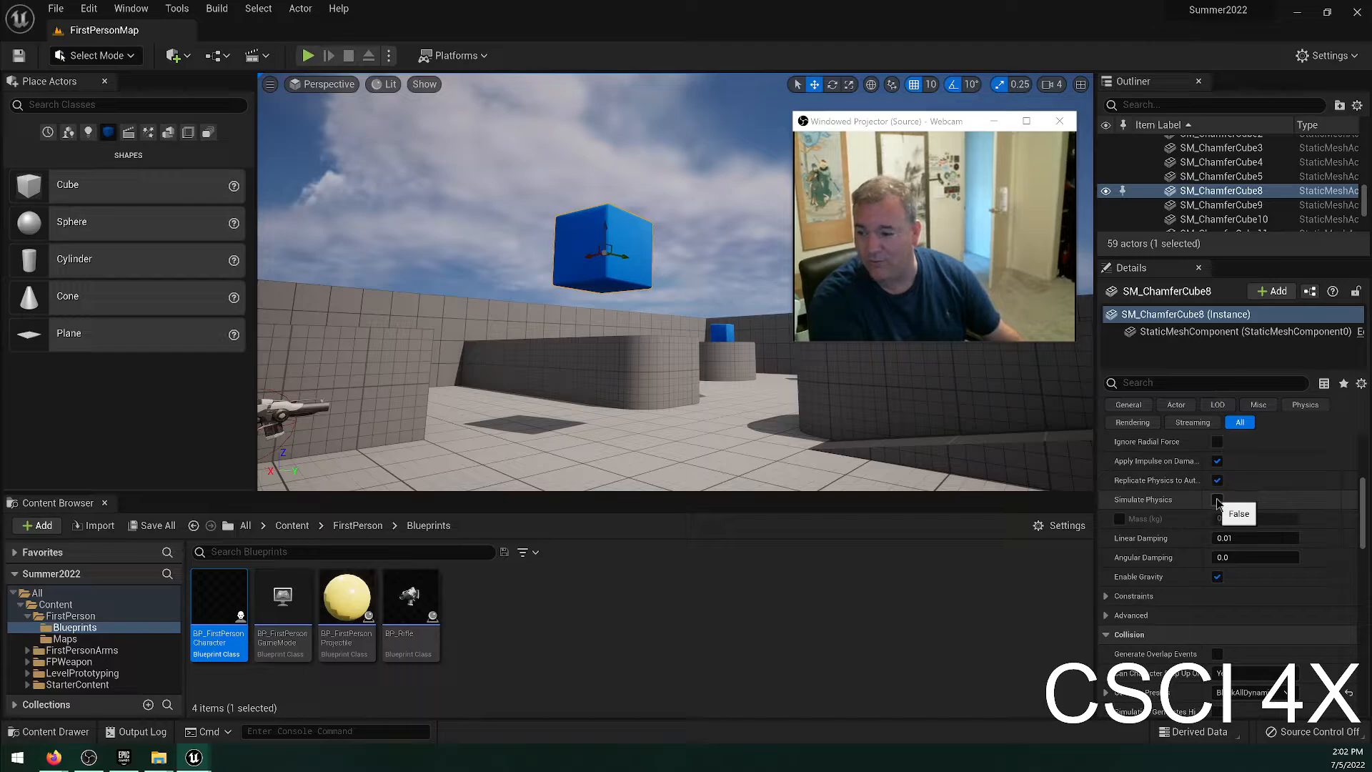
Turn Simulate Physics back on for the cube, enable its Mass override at 100 kg, and start a play-test.
left_click(1217, 499)
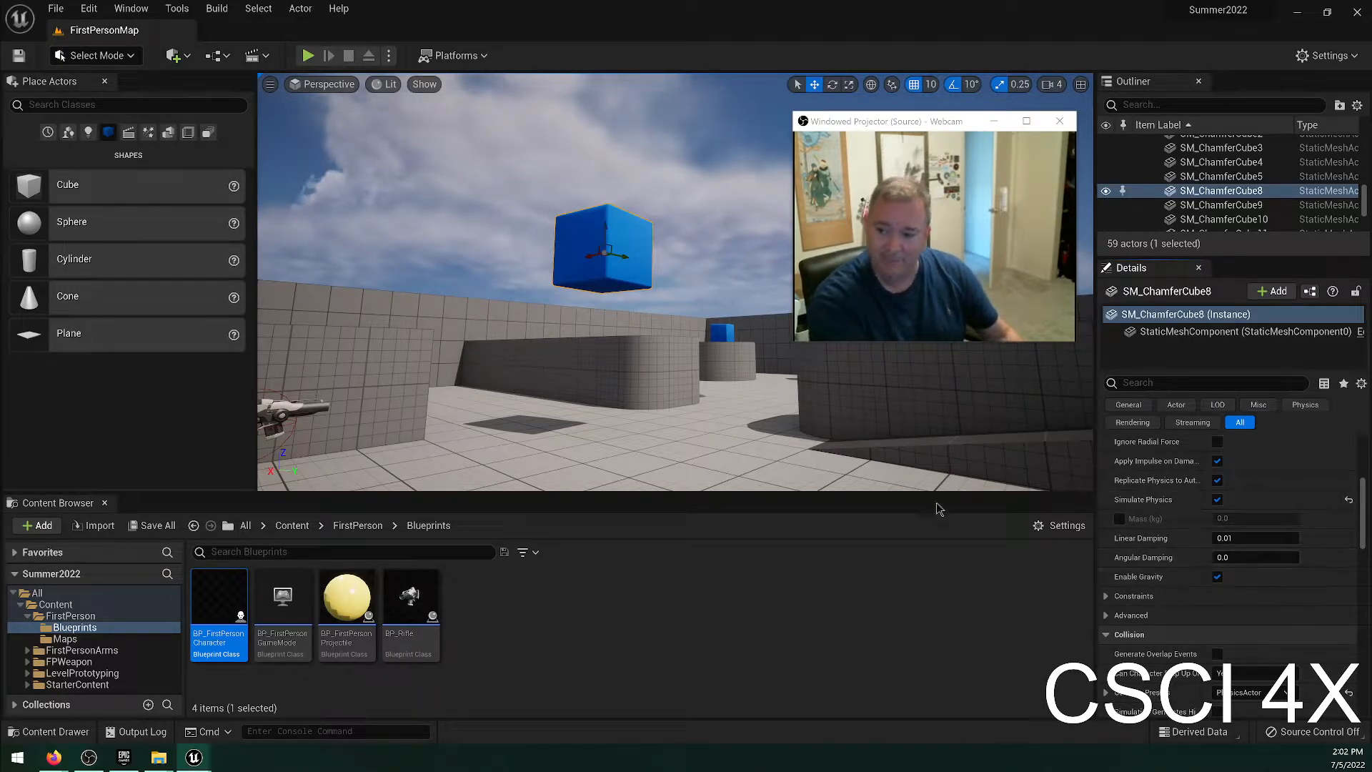
left_click(1119, 519)
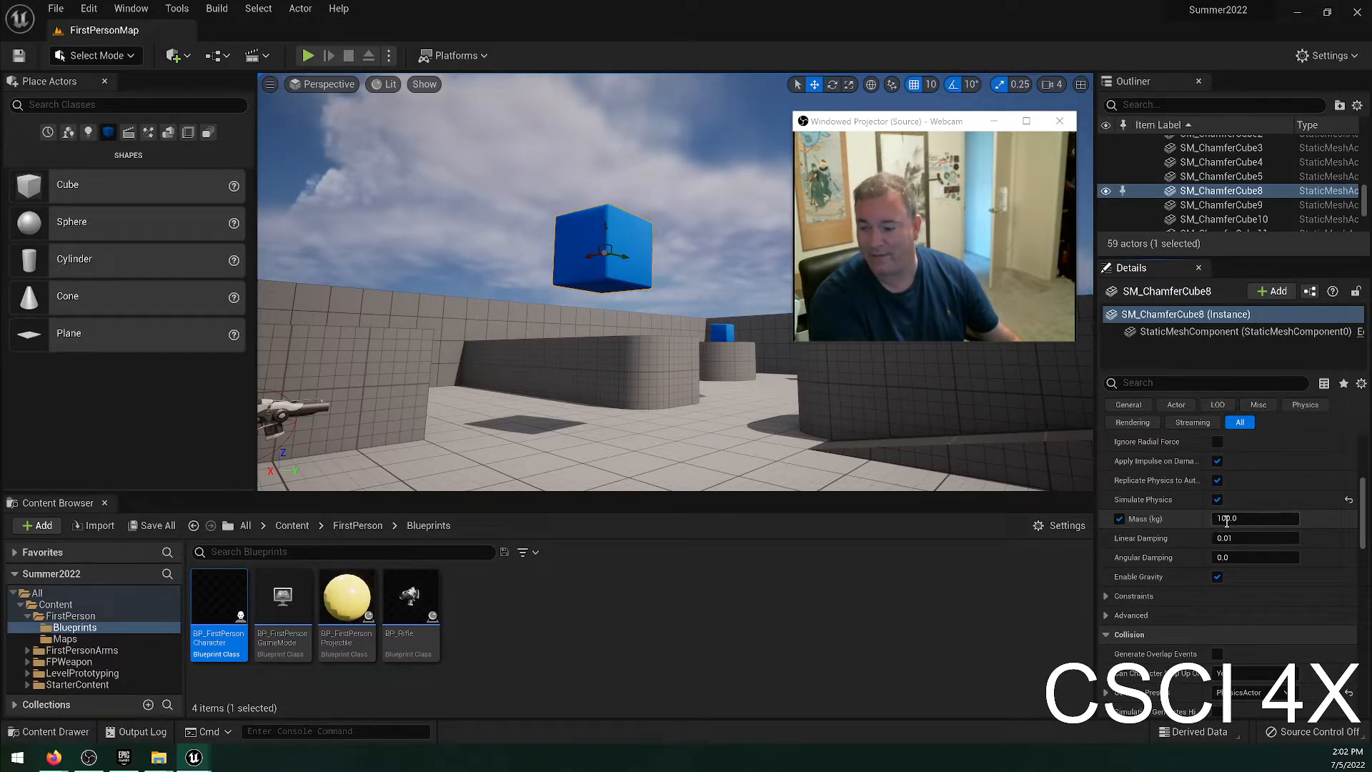
left_click(308, 55)
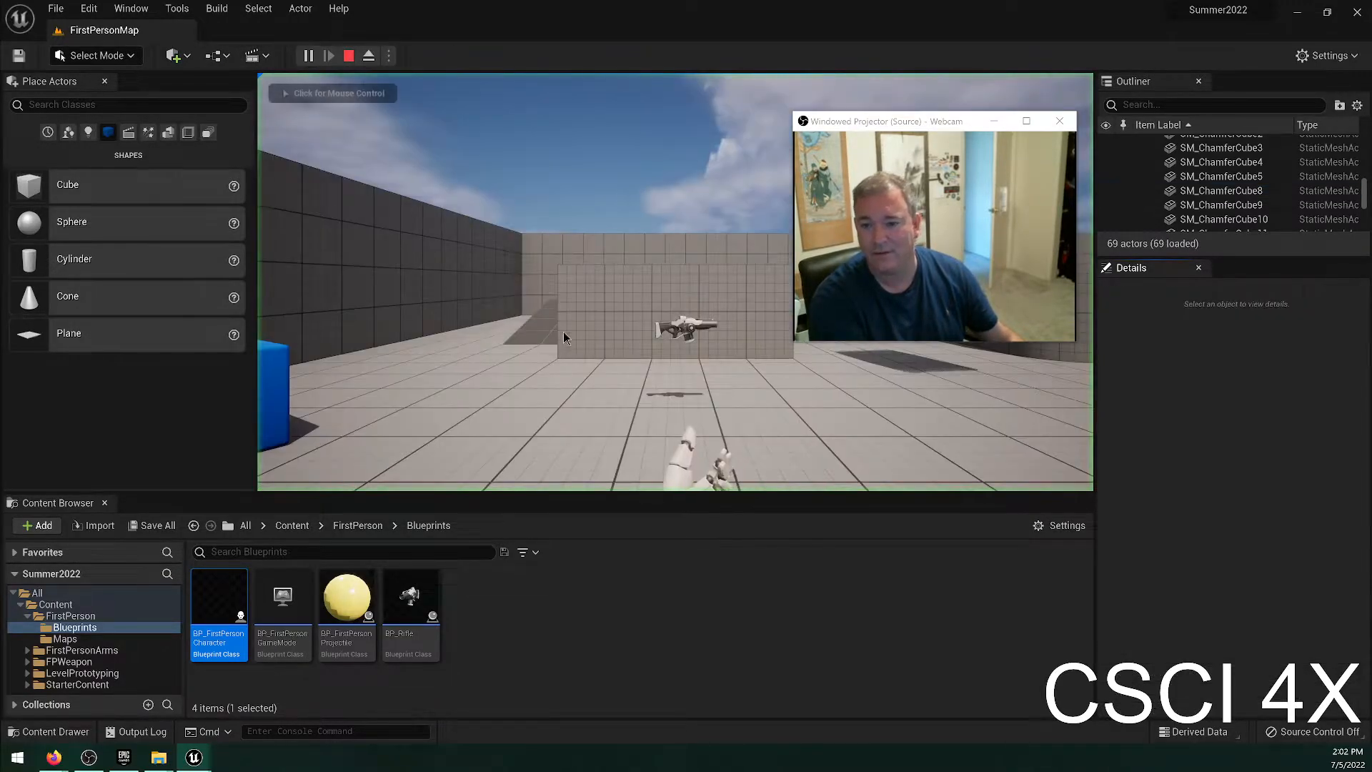
Pick up the rifle, walk into the fallen blue cube to test its weight, and end the play-test.
key("w")
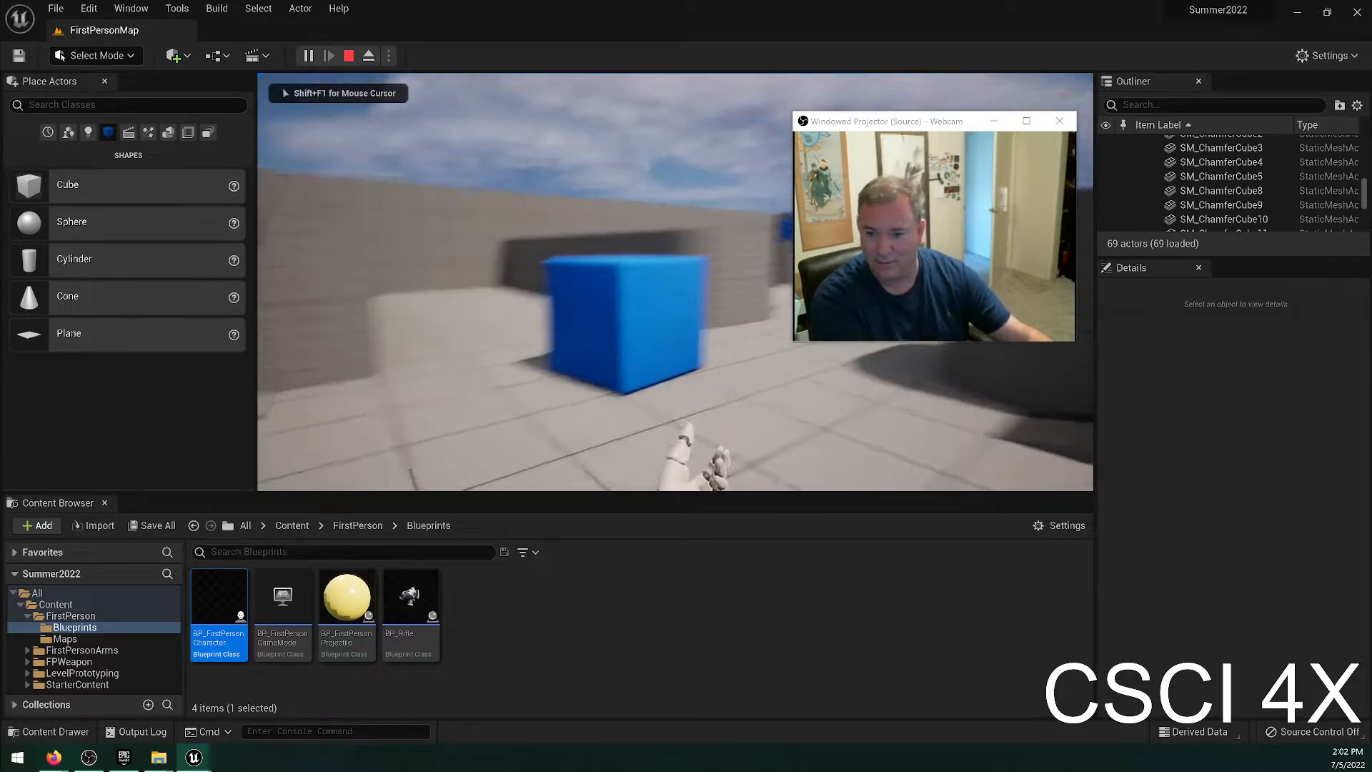
key("w")
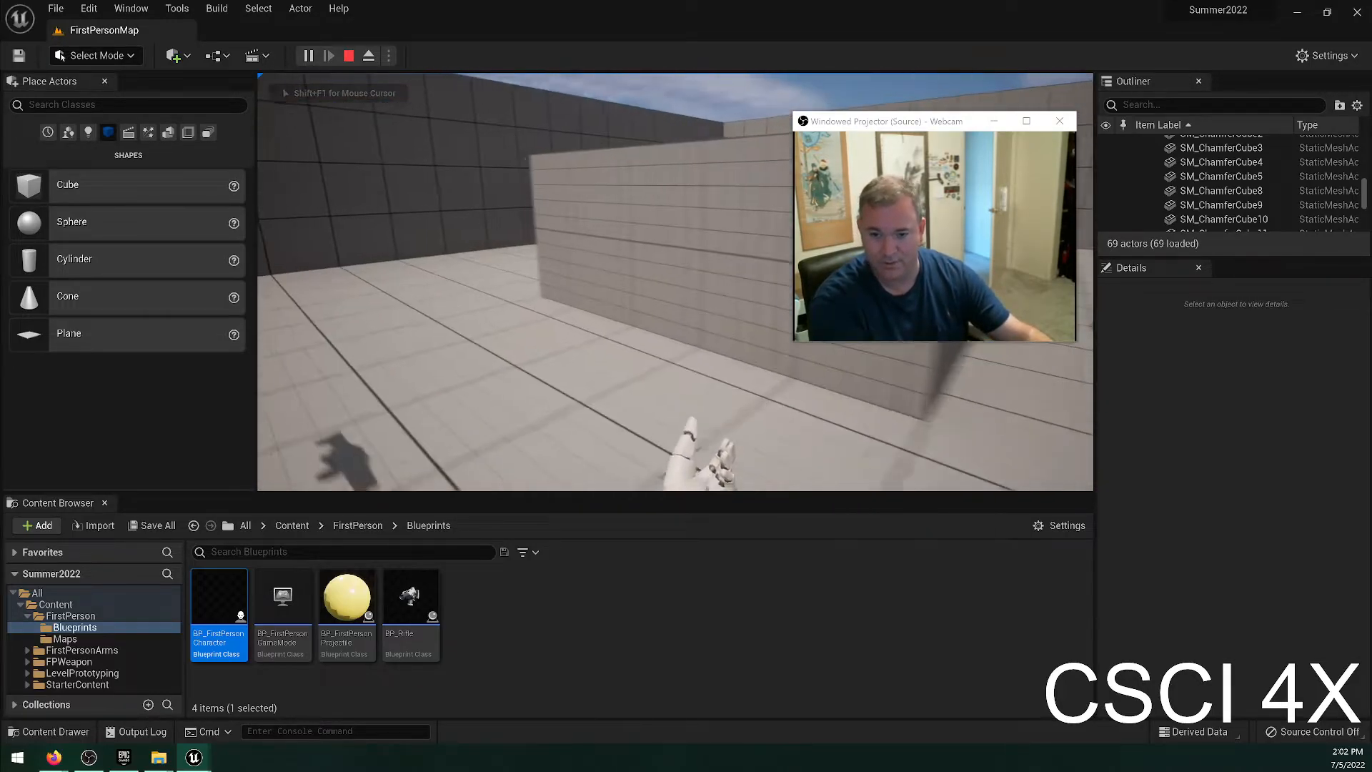
key("w")
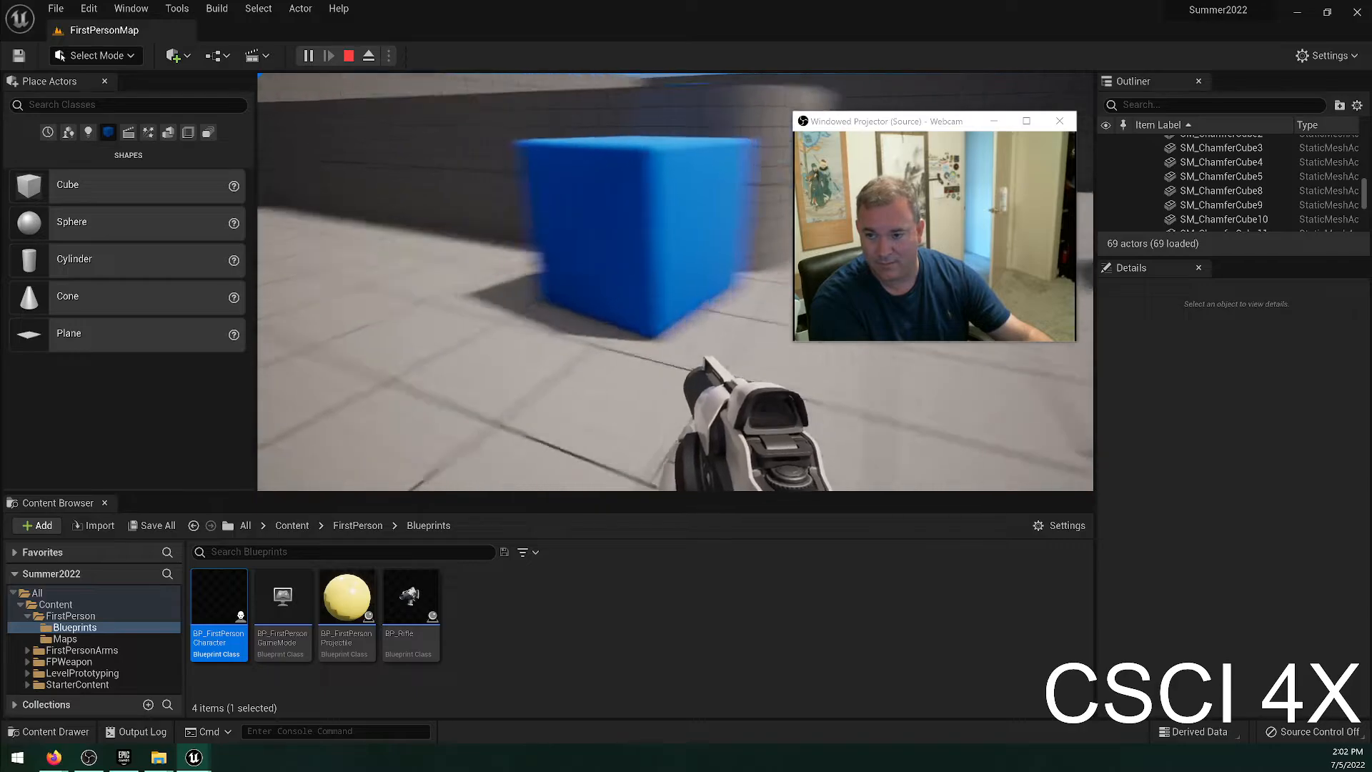
key("w")
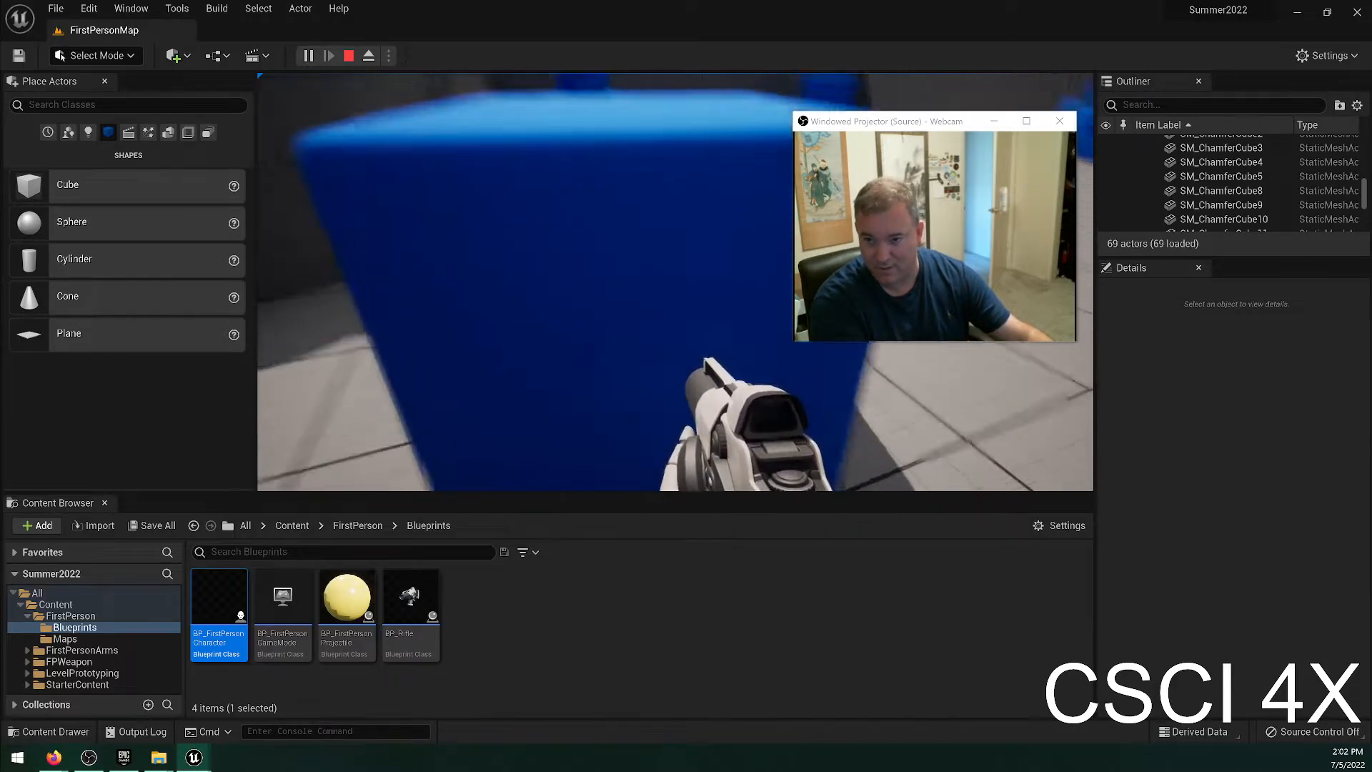
key("s")
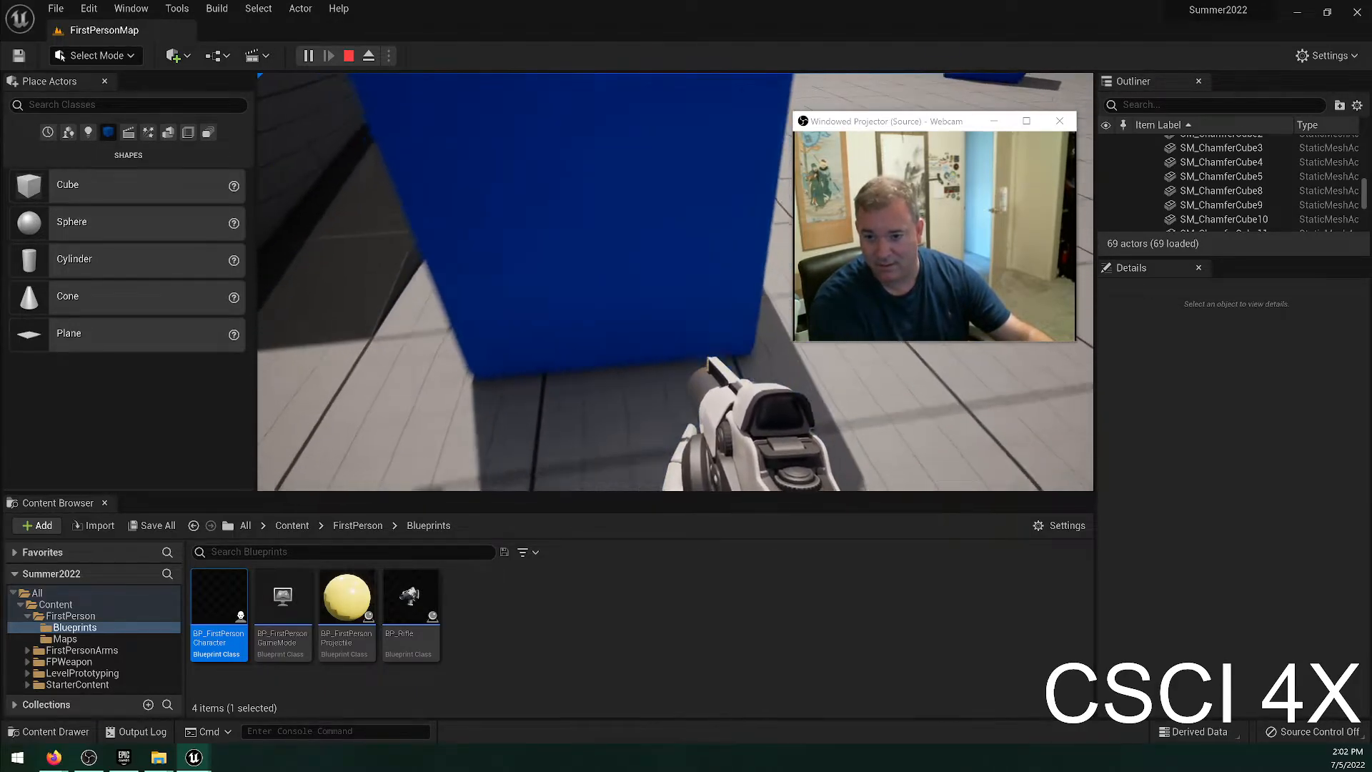
key("Escape")
Set the raised blue cube's mass to 1 kg.
left_click(1268, 519)
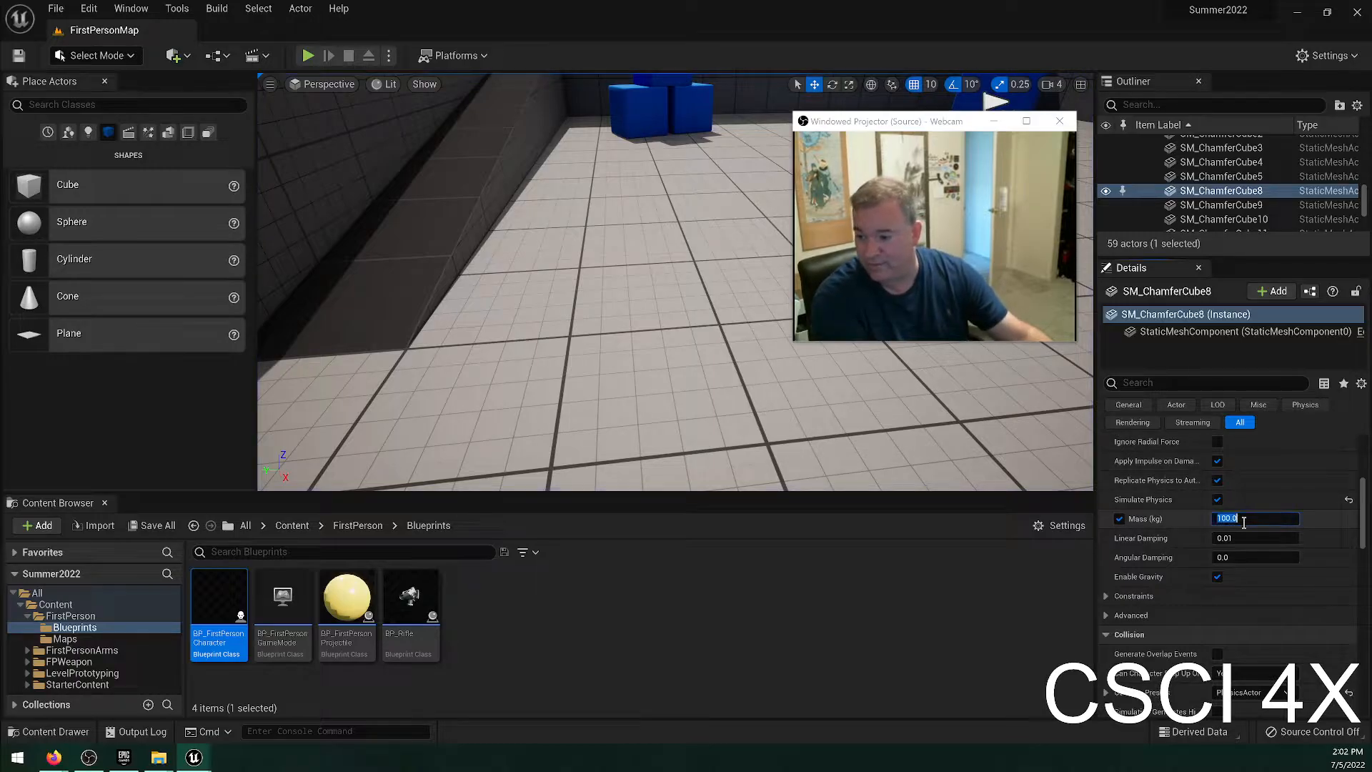
type("1")
key("Return")
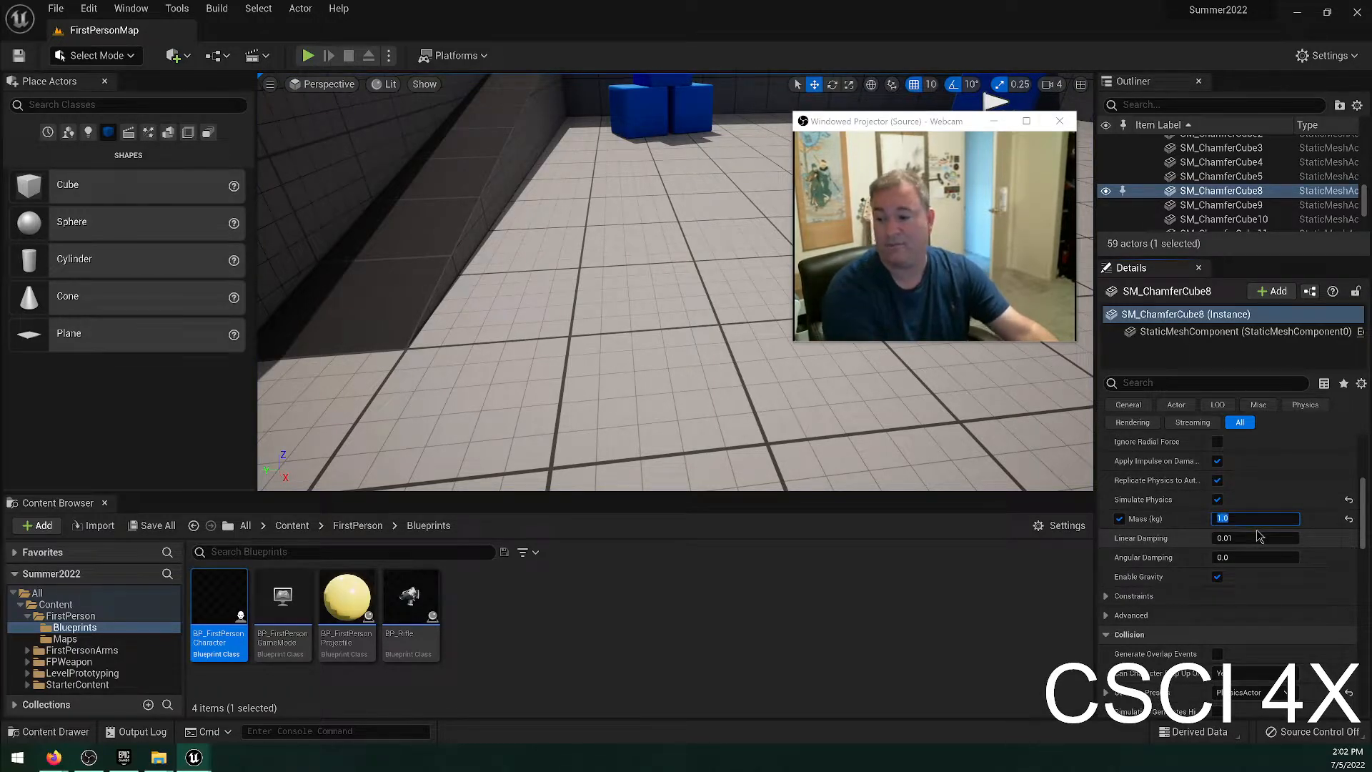
Play-test the 1 kg cube by picking up the rifle and walking into the cube, and return to editing.
left_click(308, 55)
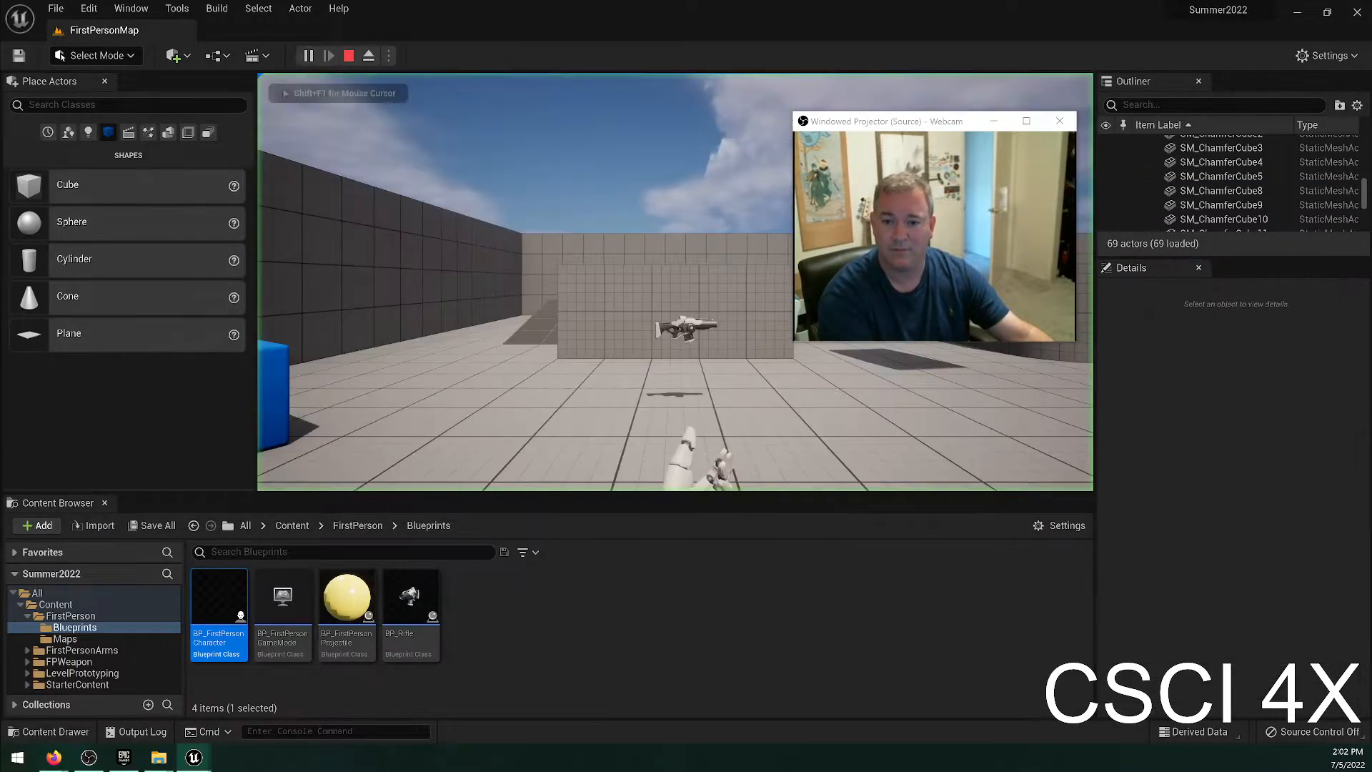
key("w")
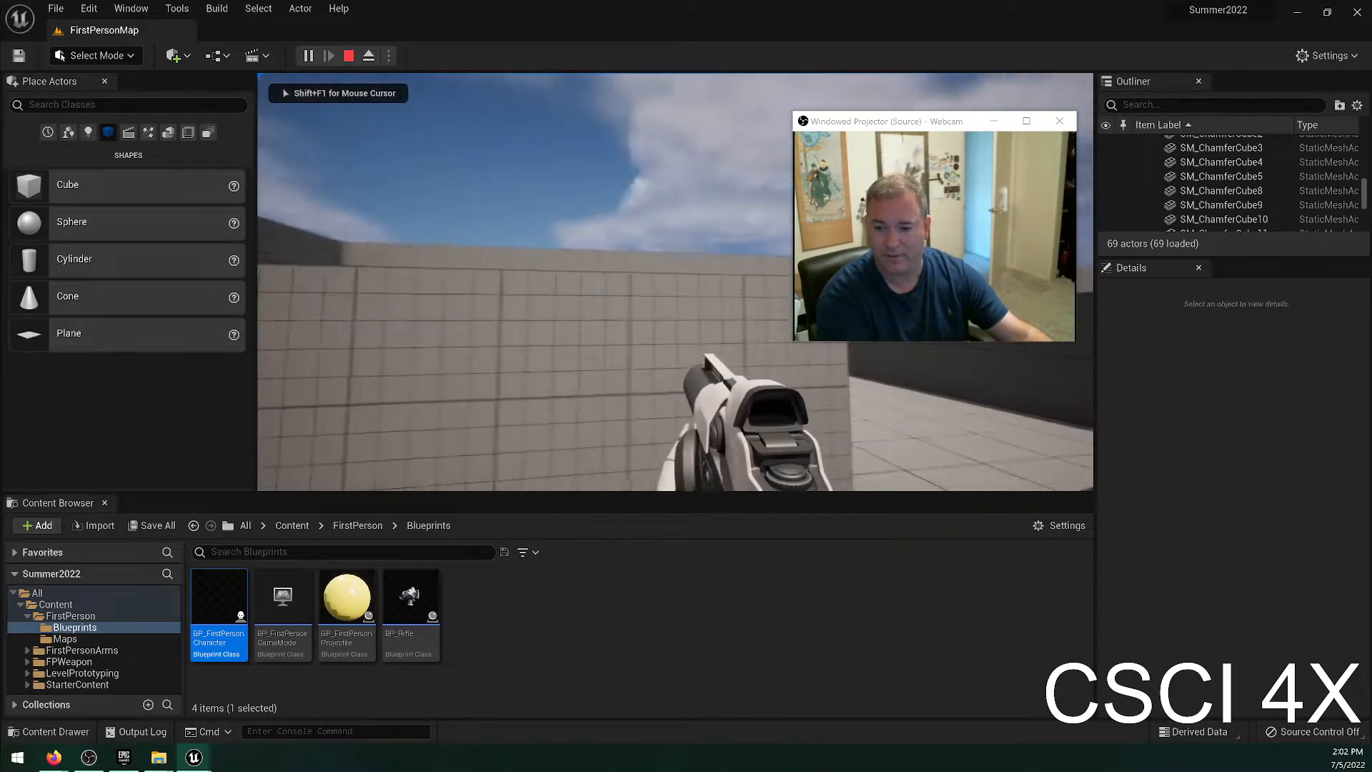
key("w")
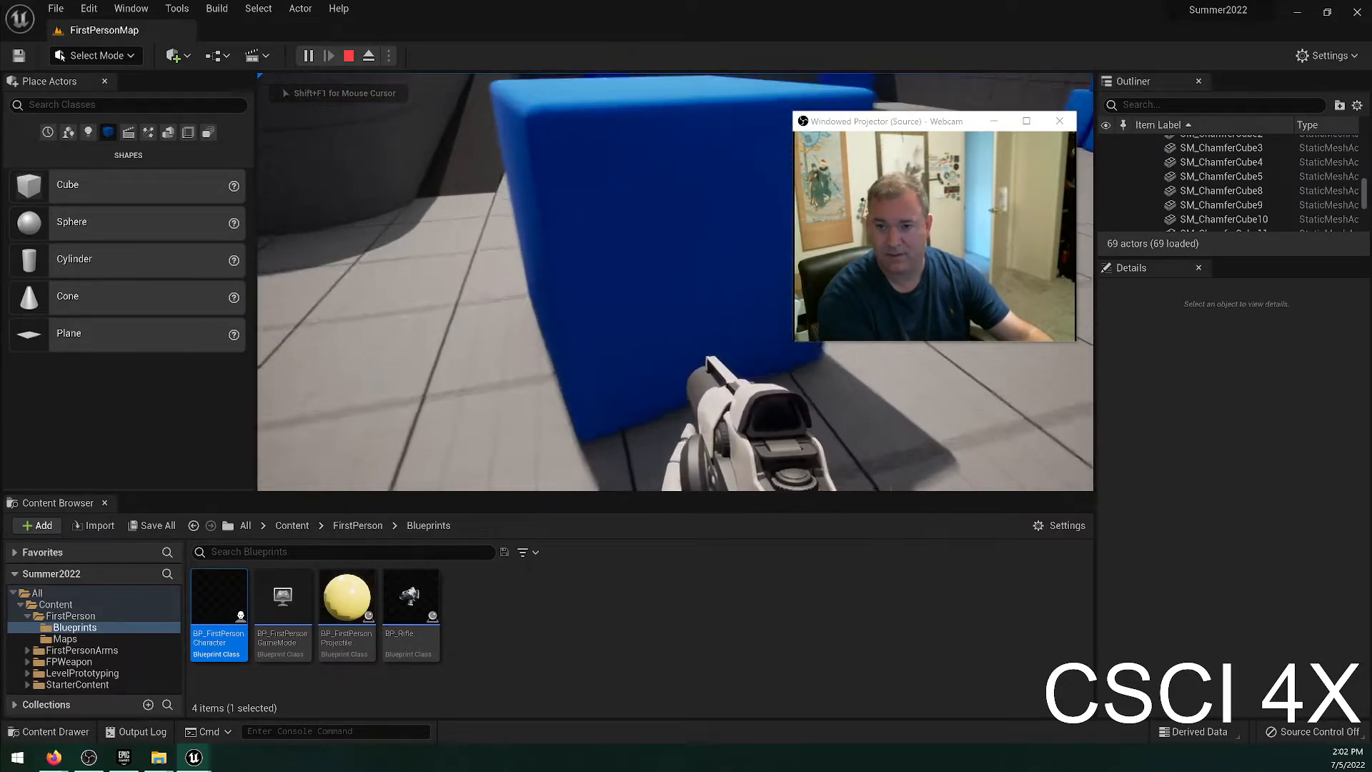
key("w")
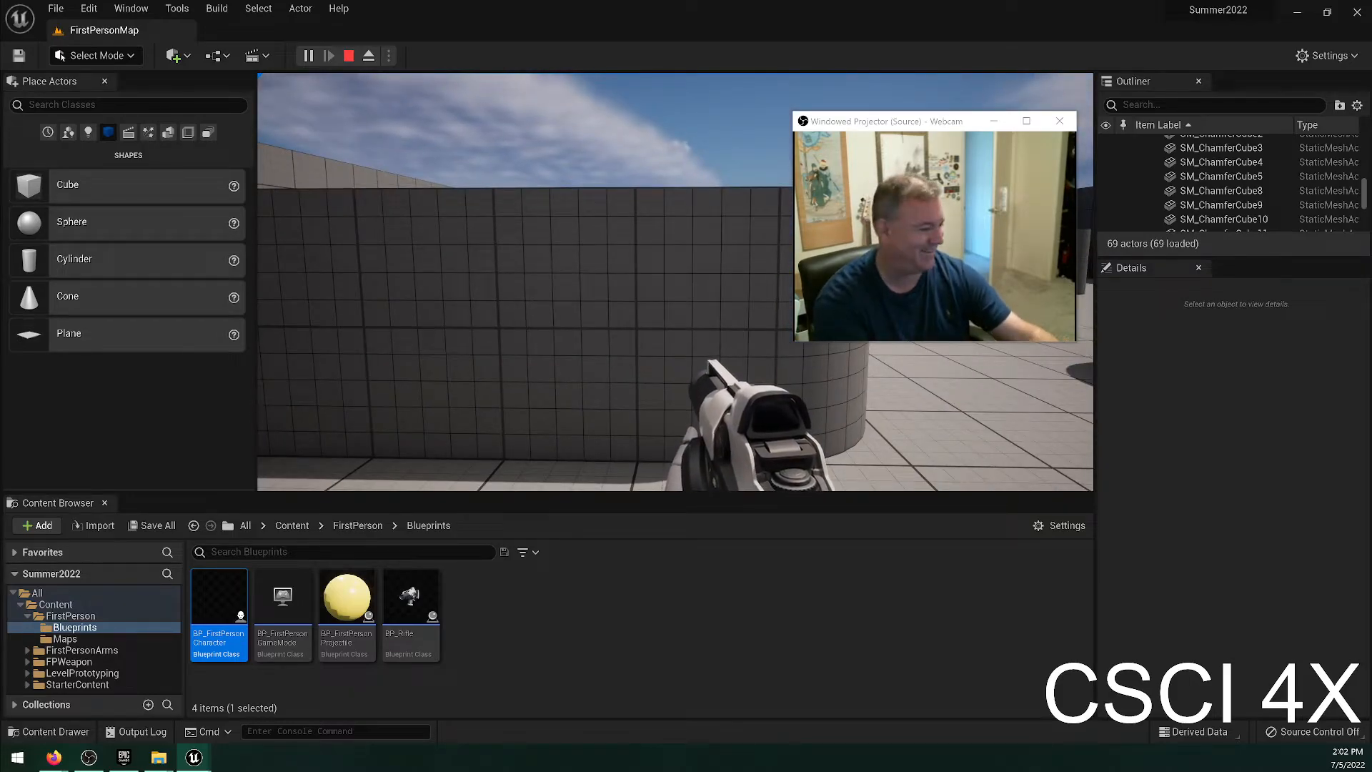
key("Escape")
left_click(508, 235)
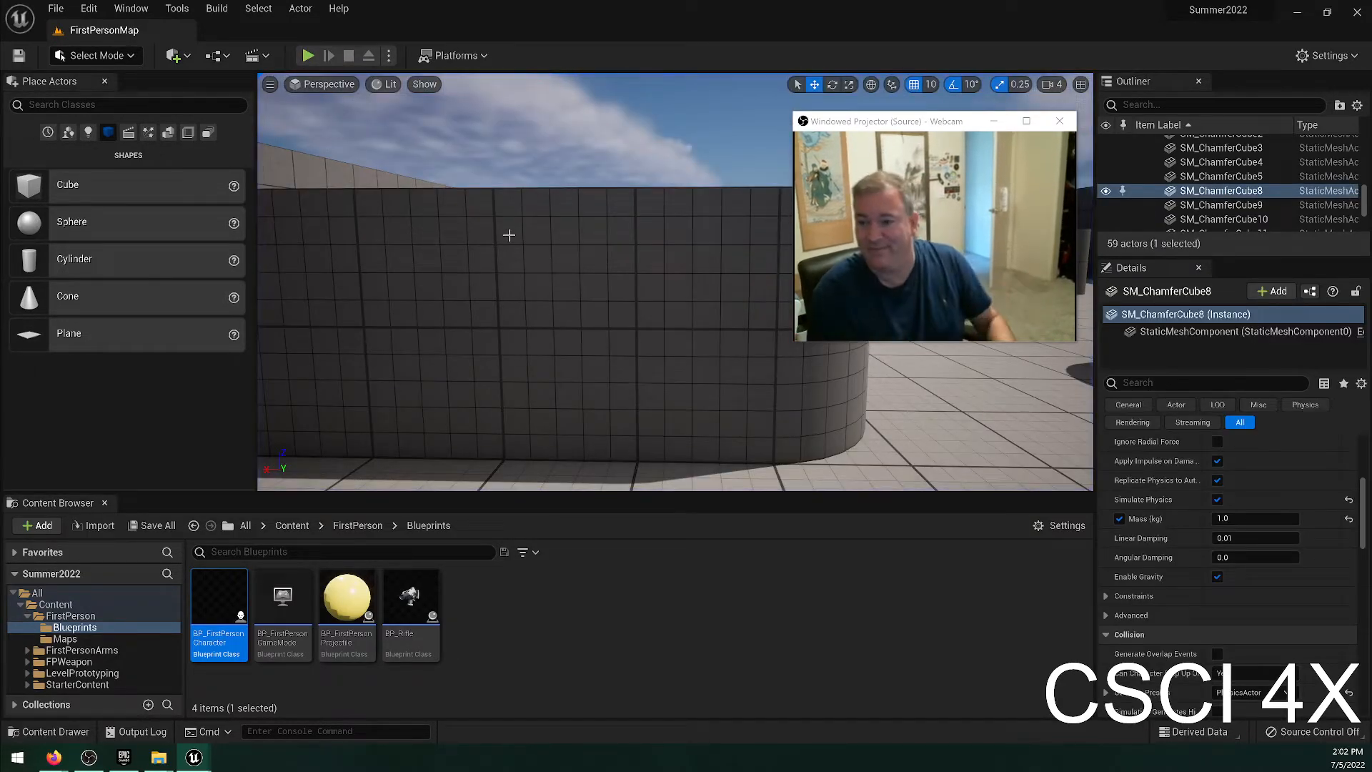
Set the raised blue cube's mass to 1000 kg.
key("w")
right_click_drag(397, 238, 388, 280)
key("s")
left_click(1239, 518)
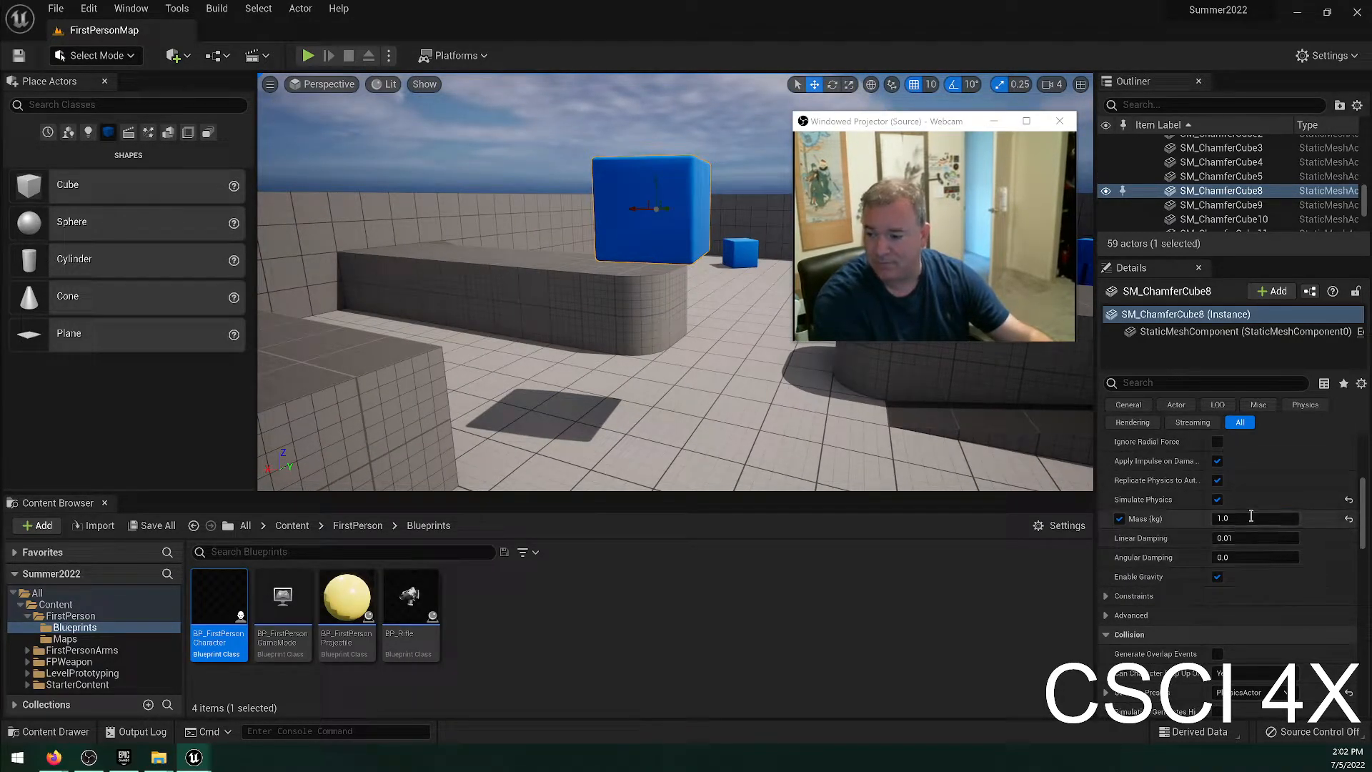
key("BackSpace")
key("BackSpace")
type("000")
key("Return")
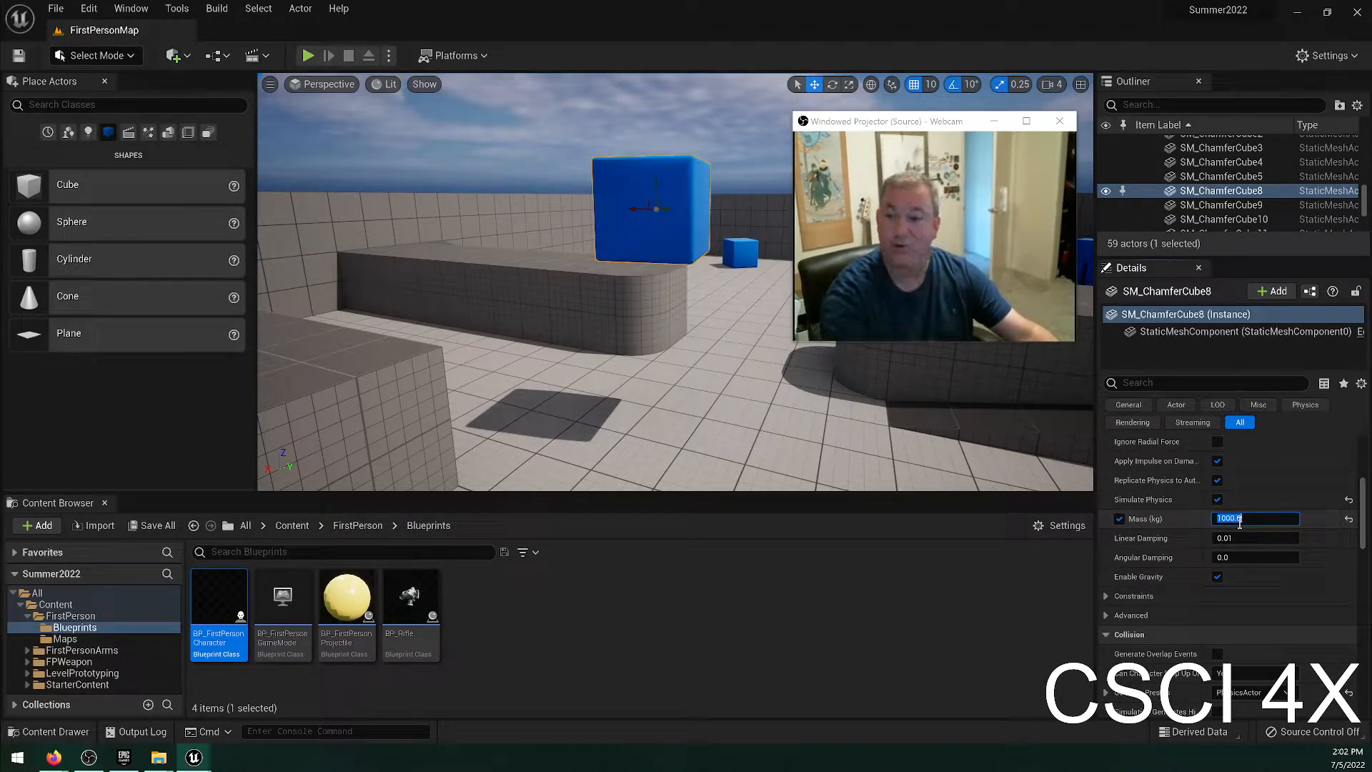
Play-test the 1000 kg cube by picking up the rifle, walking into the cube and shooting, and return to editing.
left_click(307, 55)
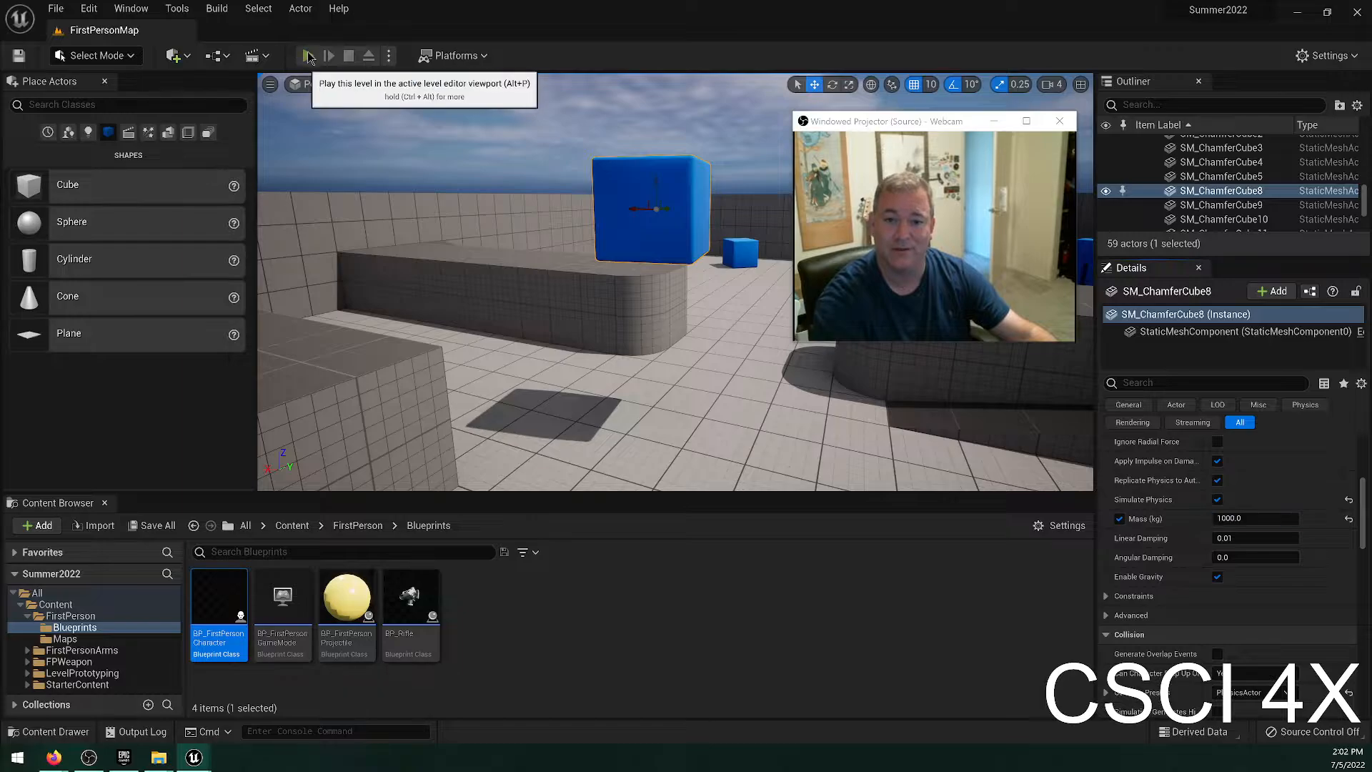
left_click(468, 265)
key("w")
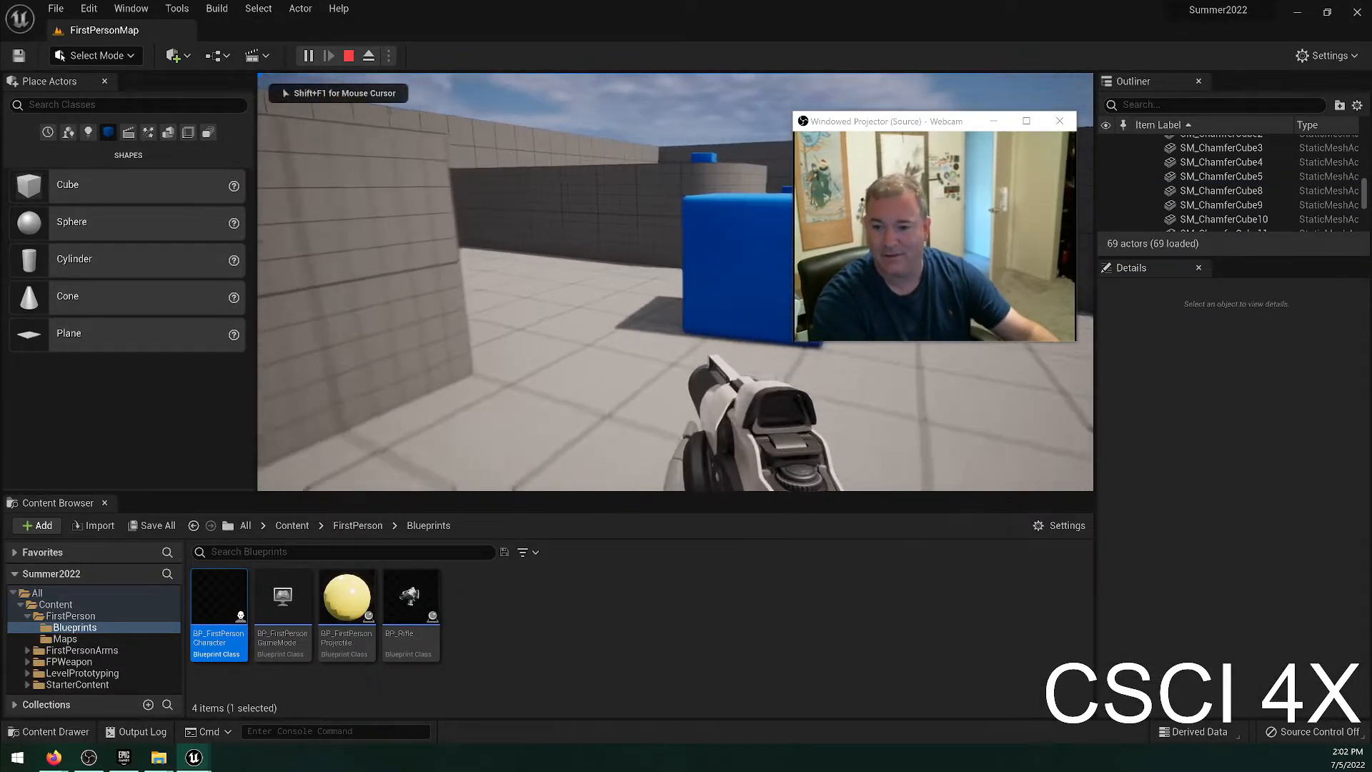
key("w")
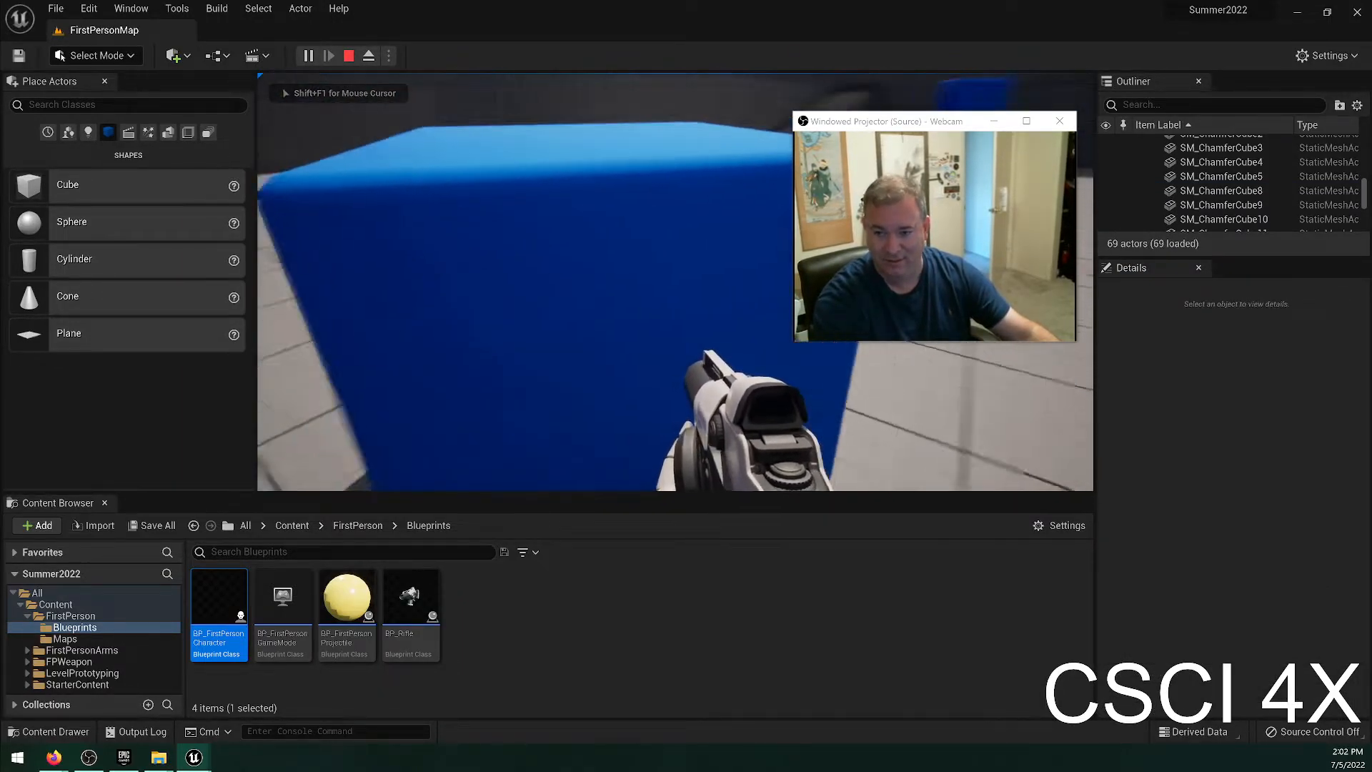
key("s")
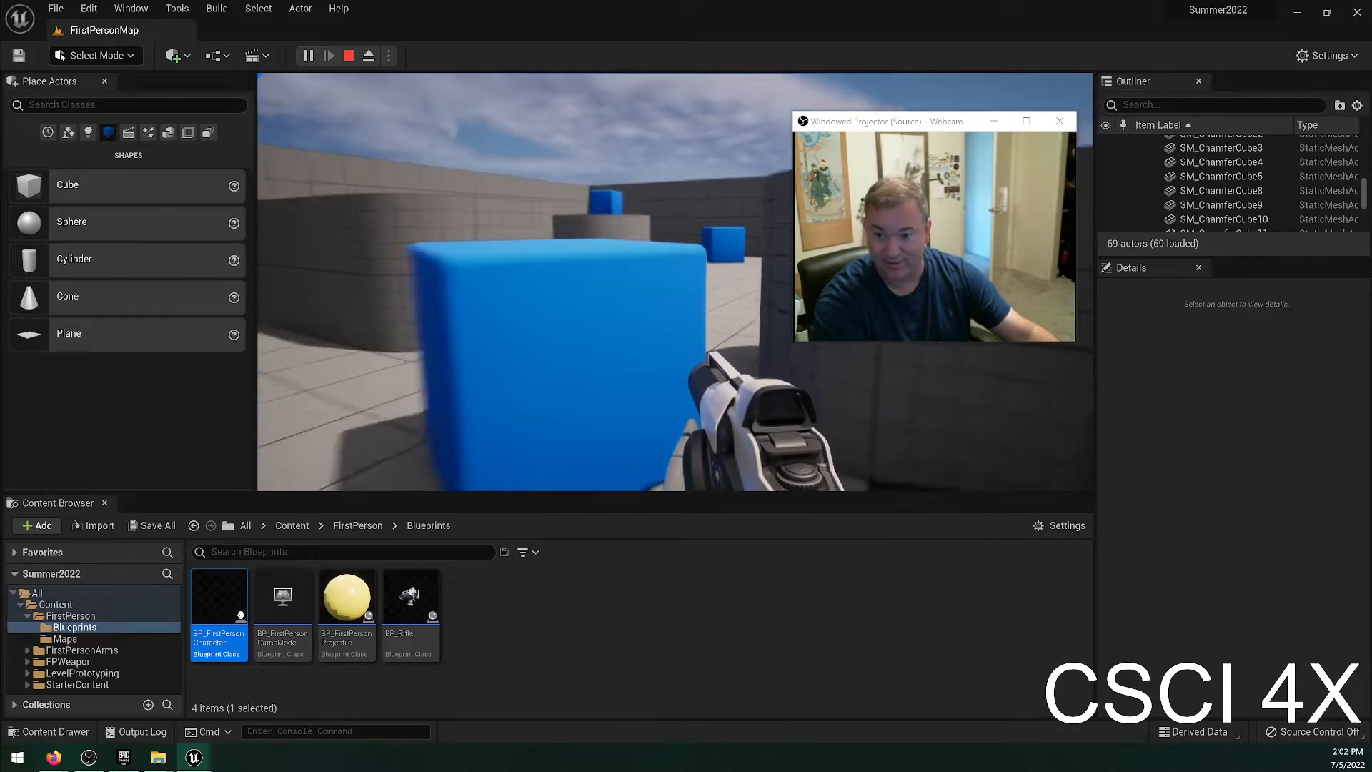
left_click(675, 281)
left_click(675, 282)
key("w")
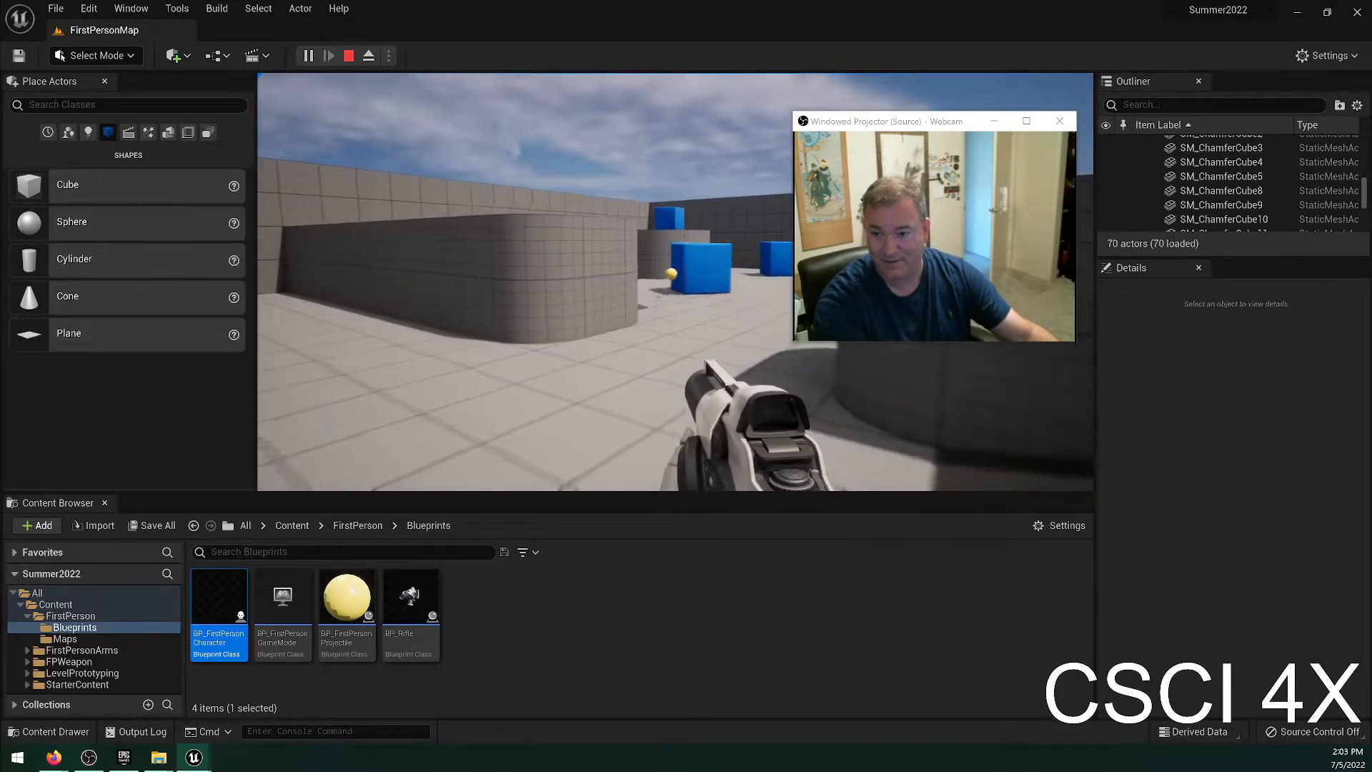
key("w")
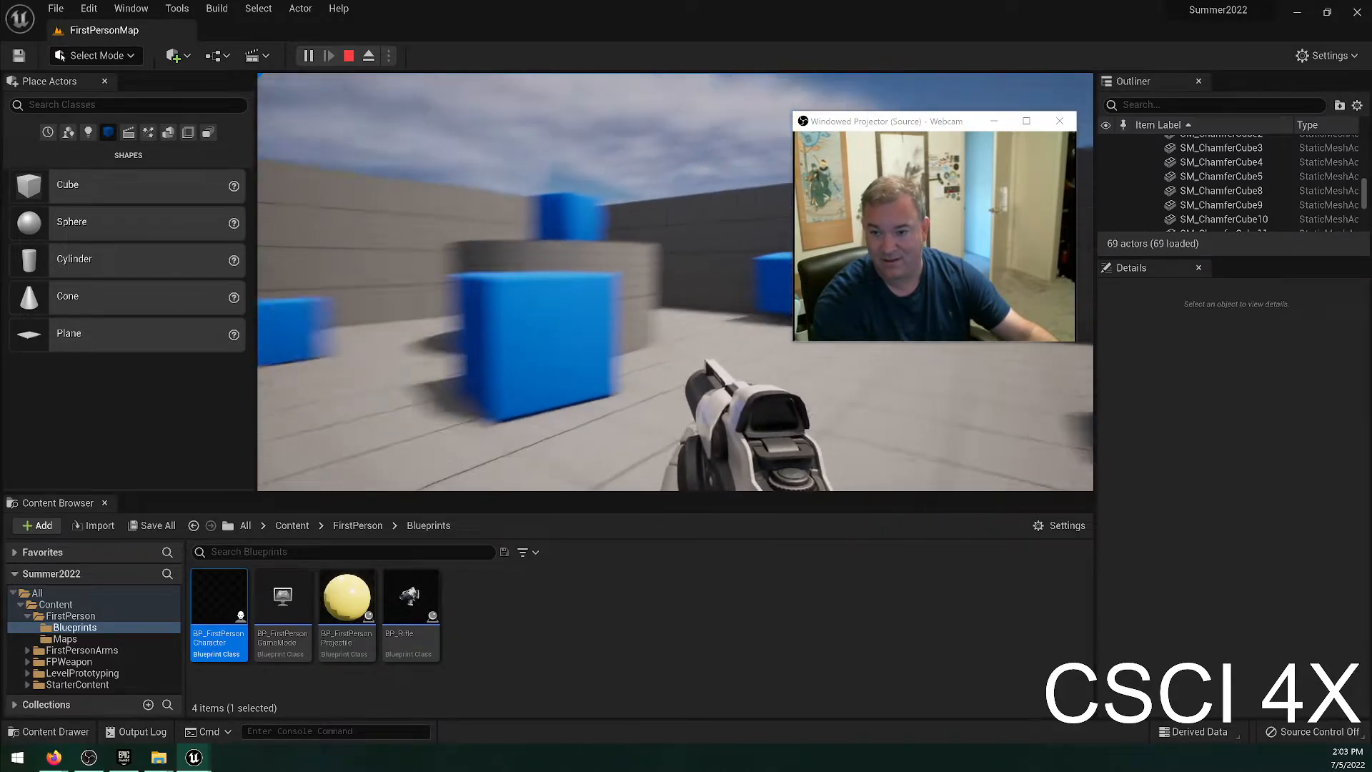
key("Escape")
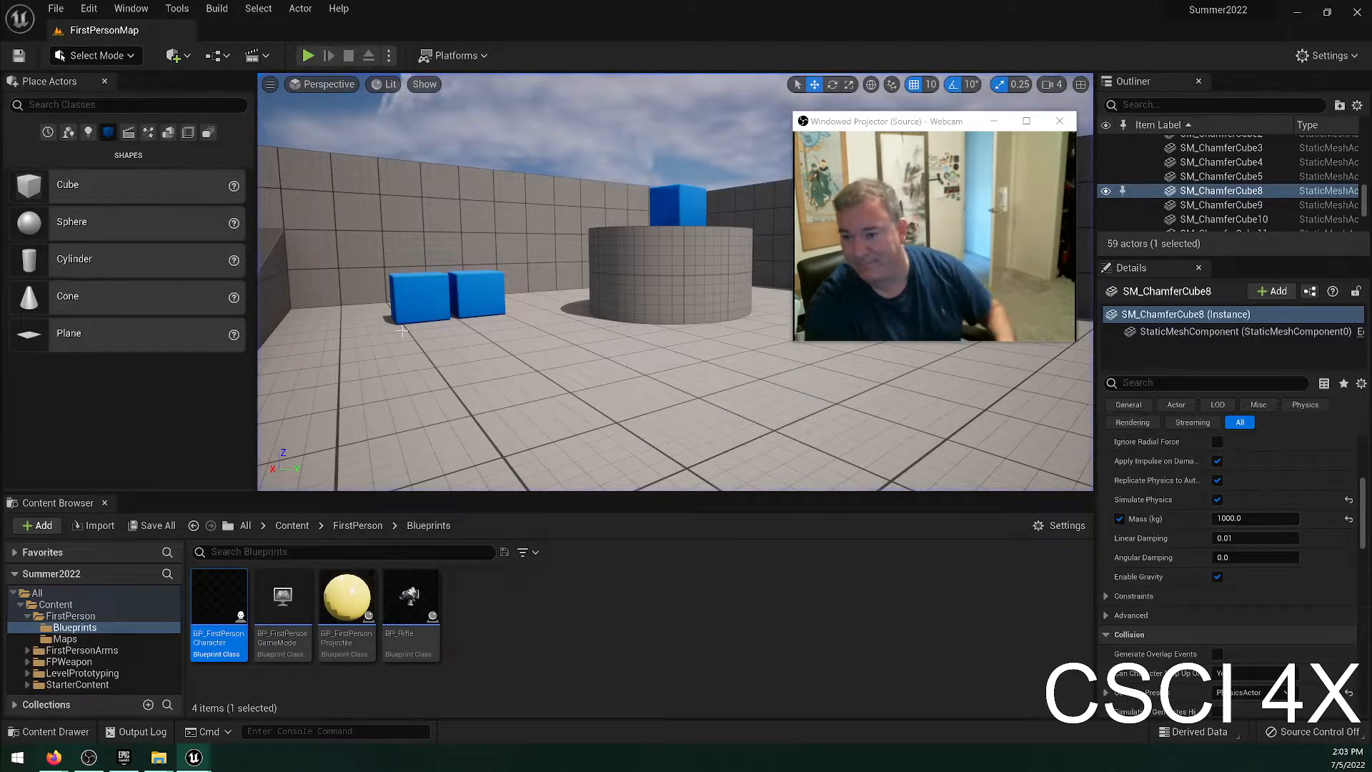
Undo the blue cube's mass and position changes, and save the level.
right_click_drag(400, 334, 677, 371)
key("w")
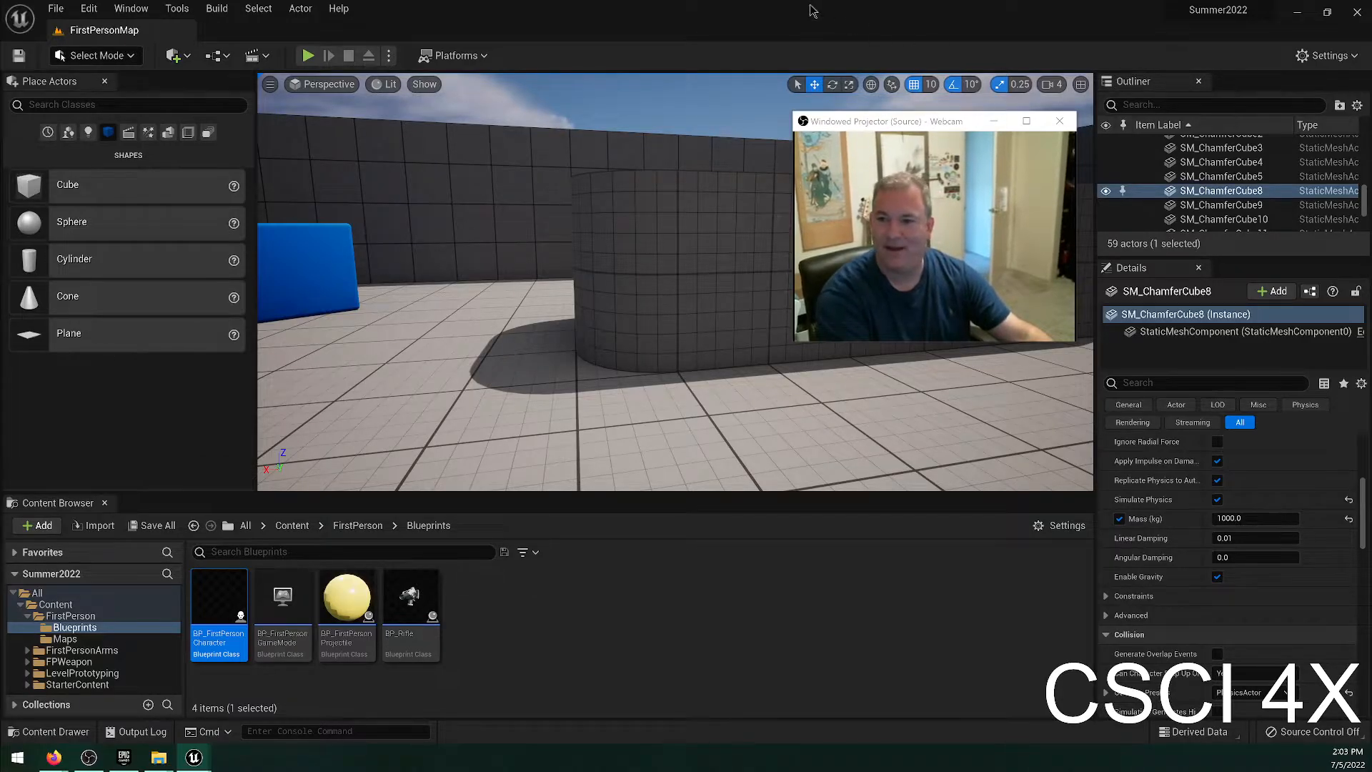
key("ctrl+z")
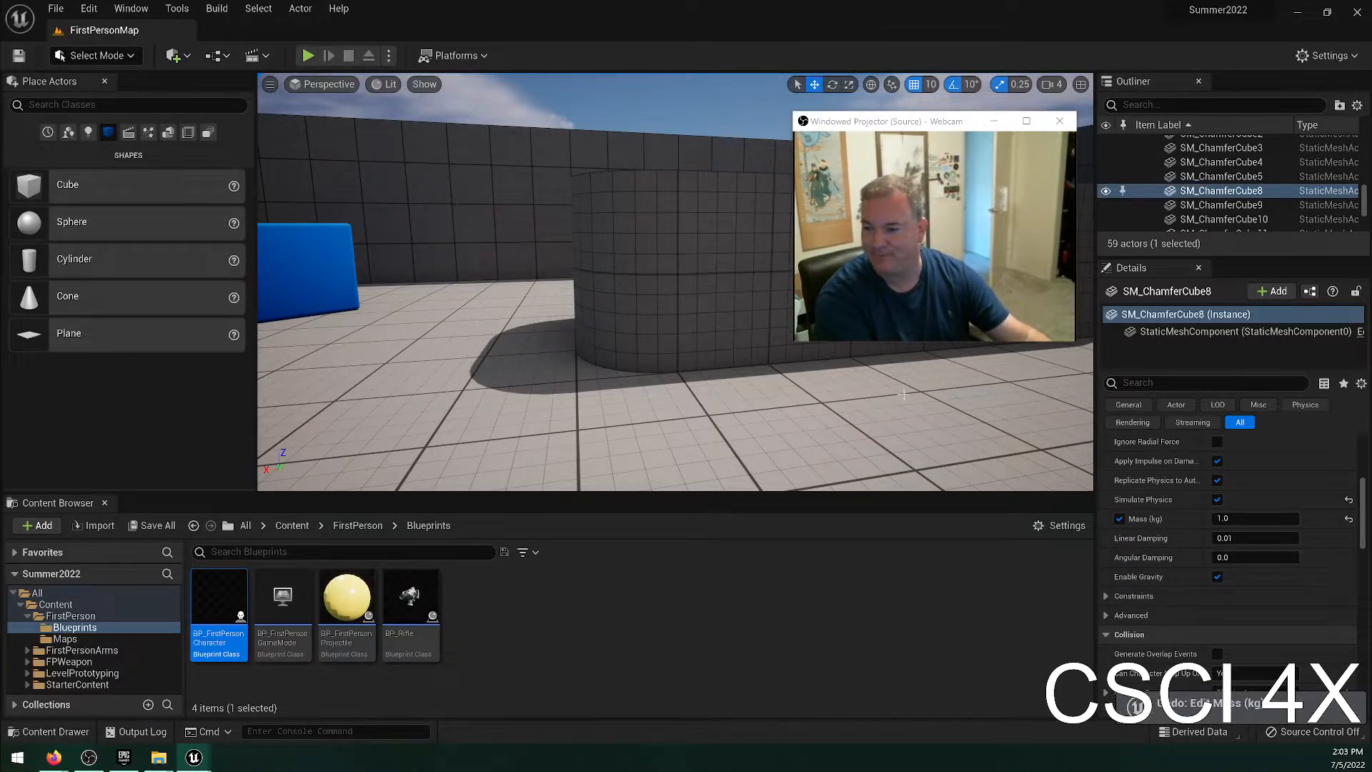
right_click_drag(602, 358, 876, 366)
key("ctrl+z")
key("ctrl+z")
key("ctrl+z")
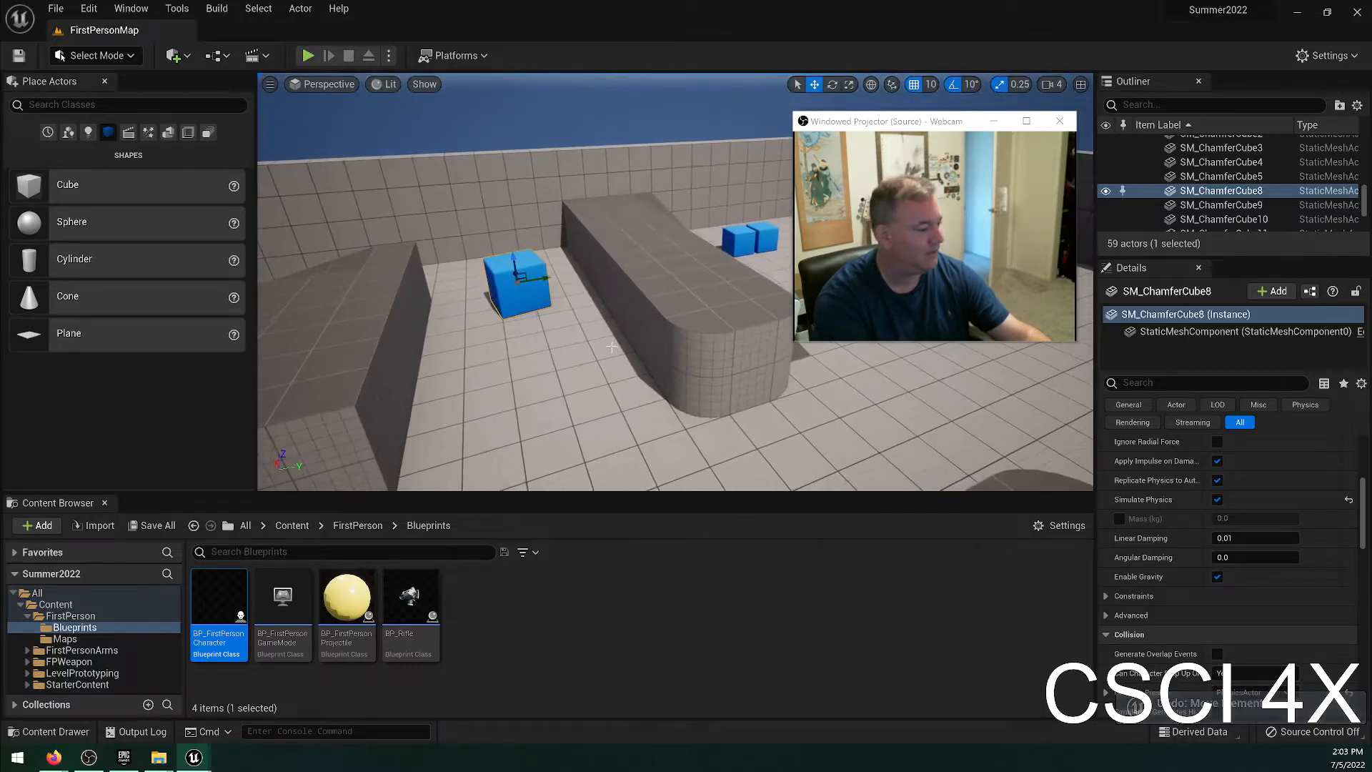
left_click(55, 8)
left_click(80, 141)
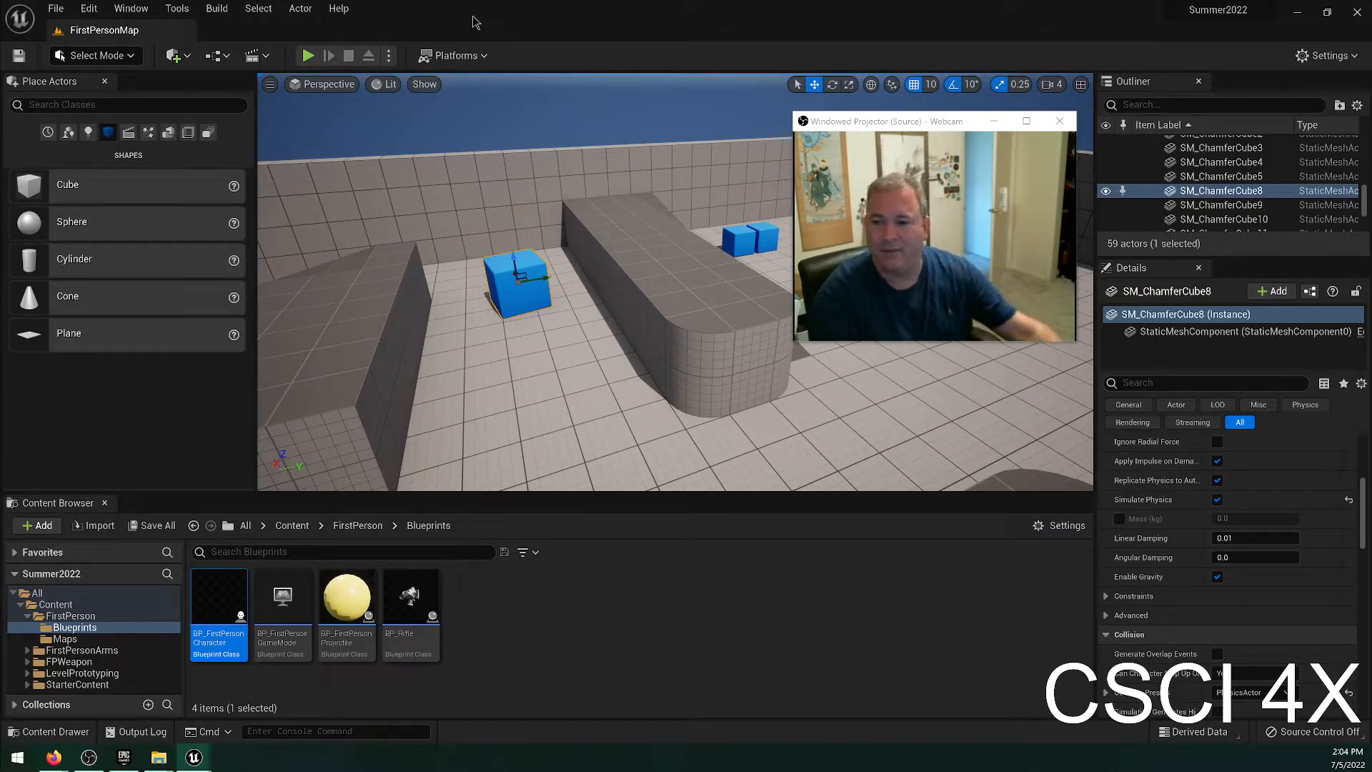
Set the blue cube's X location to 2450, view it up close, and change its X location to 2200.
scroll(1174, 571, "up", 10)
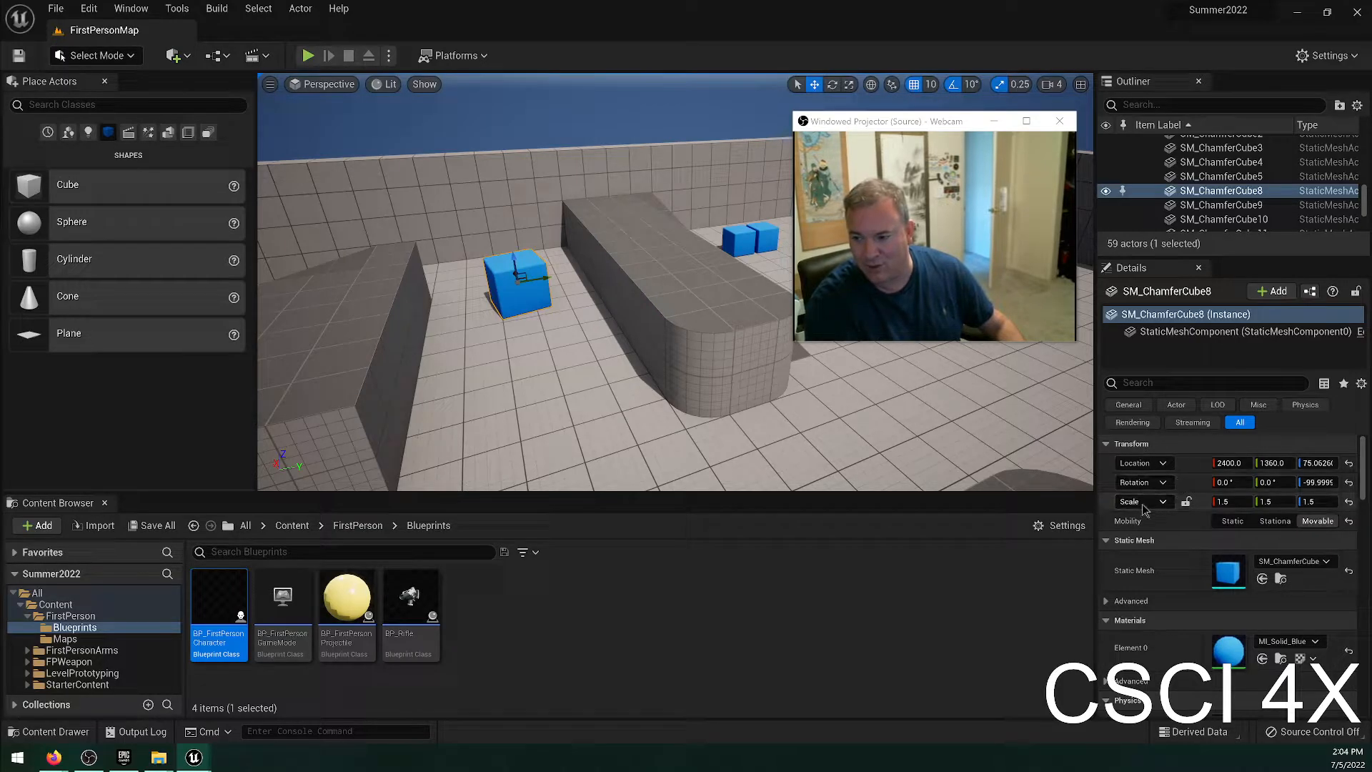
left_click(1226, 464)
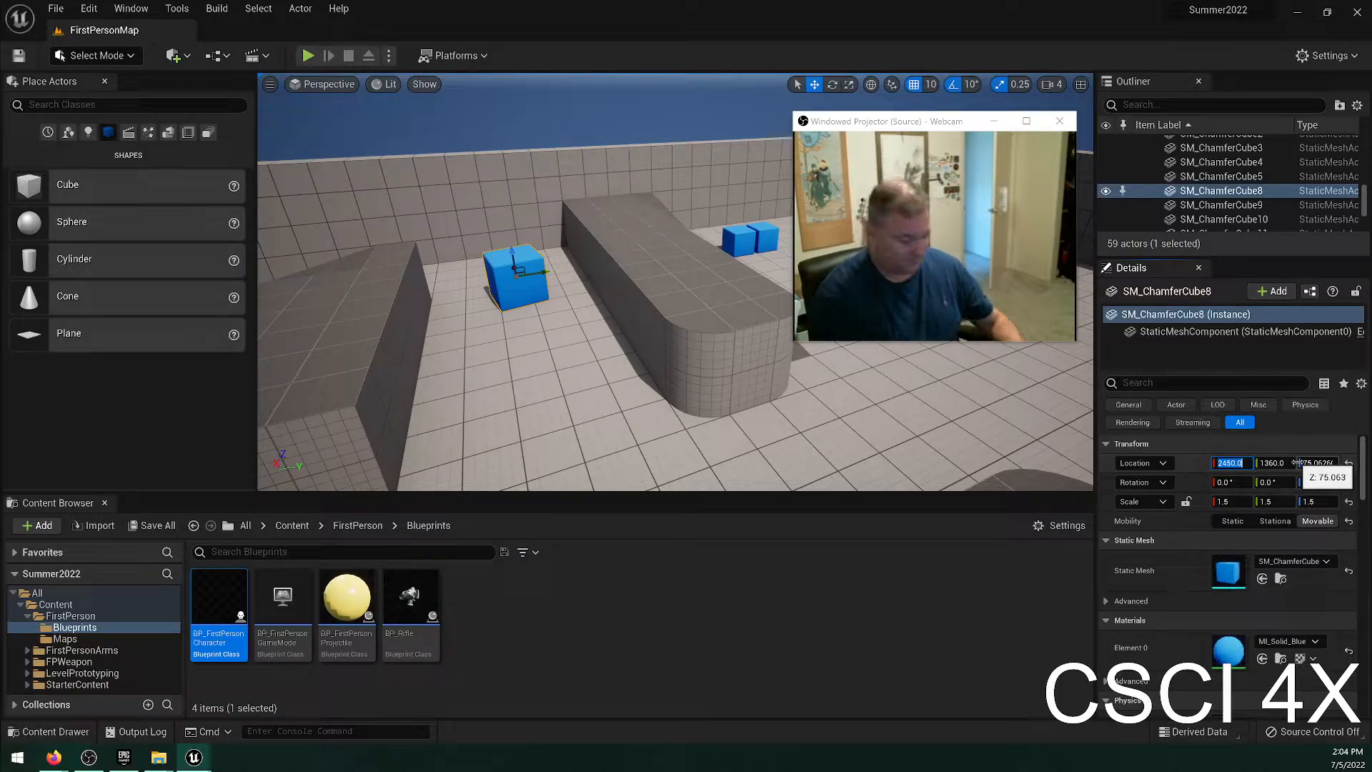
right_click_drag(715, 400, 778, 391)
key("w")
right_click_drag(564, 377, 635, 390)
key("a")
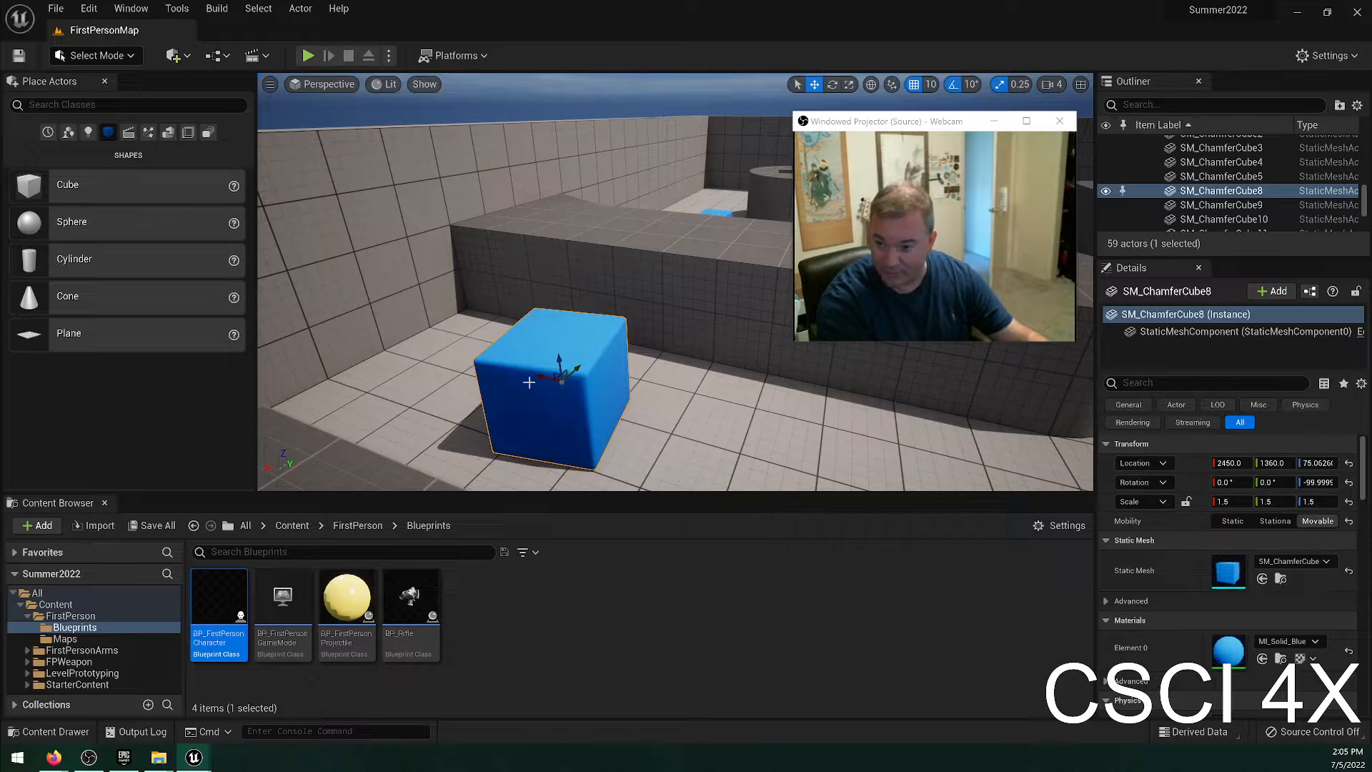
left_click(1240, 463)
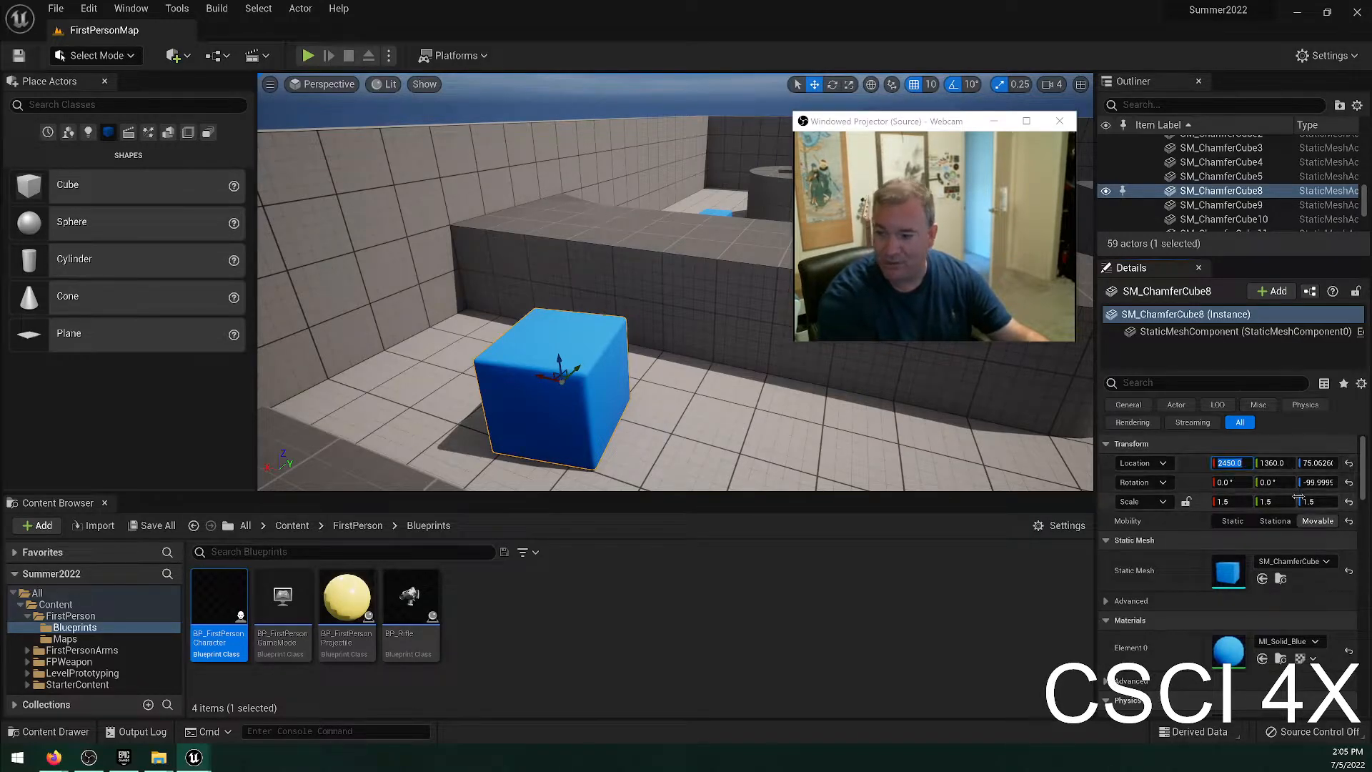
type("2")
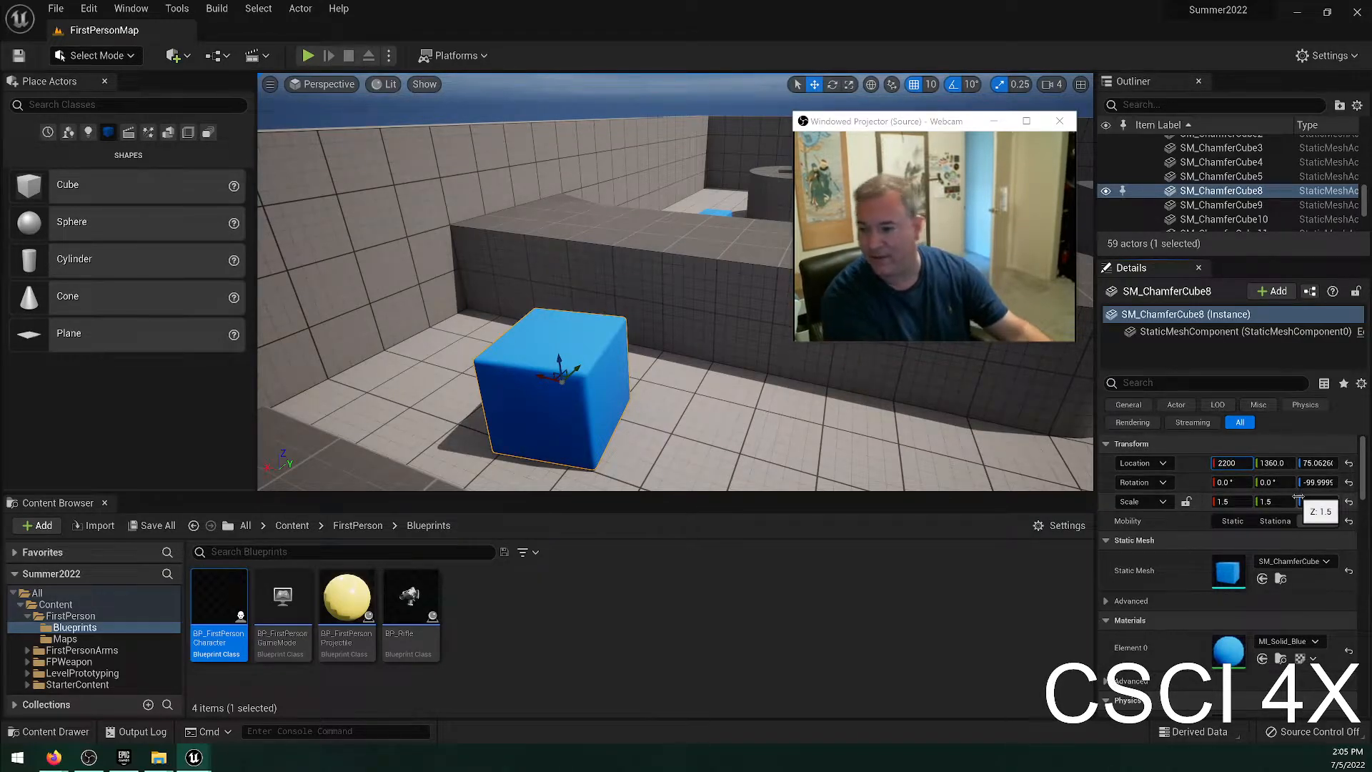
type("200")
key("Return")
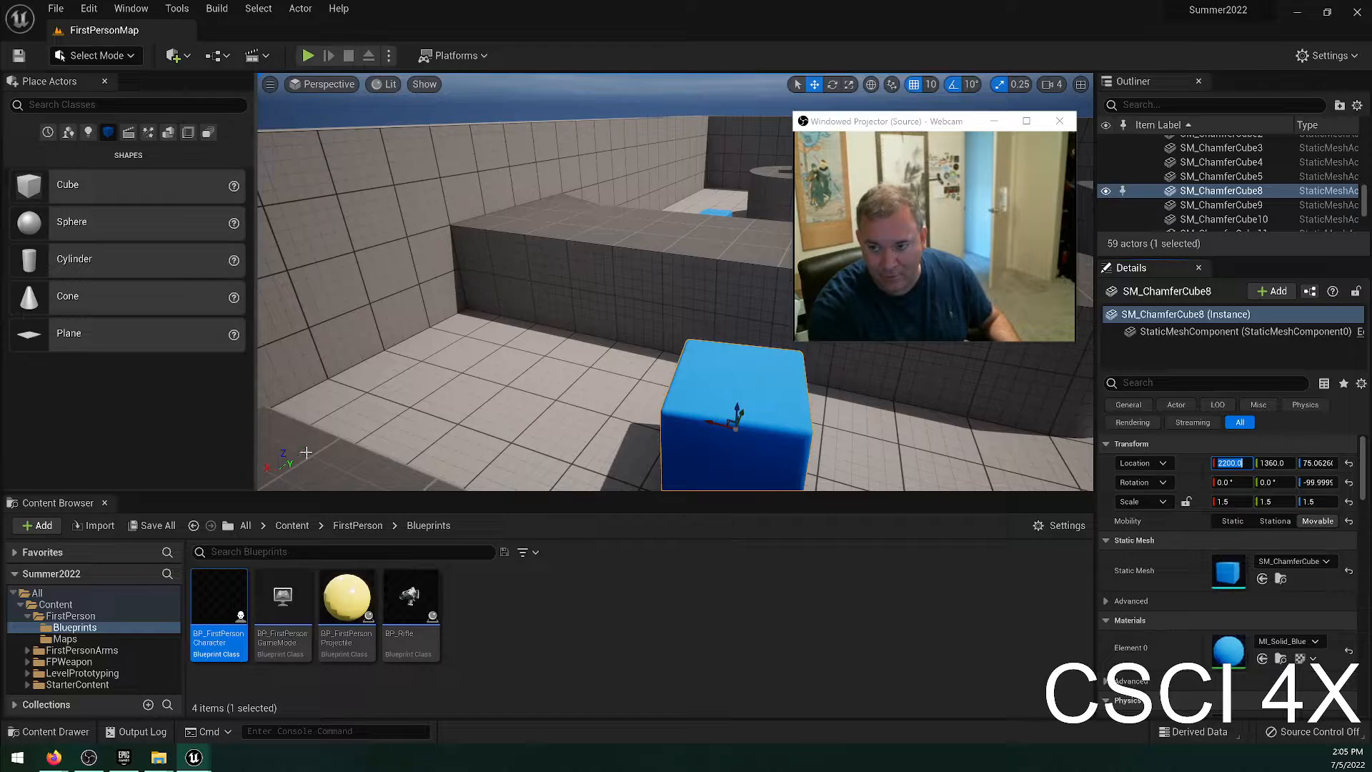
Examine the blue cube and the surrounding walls from several viewpoints around the level.
mouse_move(266, 484)
right_mouse_down()
mouse_move(232, 525)
mouse_move(243, 457)
mouse_move(265, 515)
mouse_move(250, 525)
mouse_move(247, 493)
mouse_move(265, 484)
right_mouse_up()
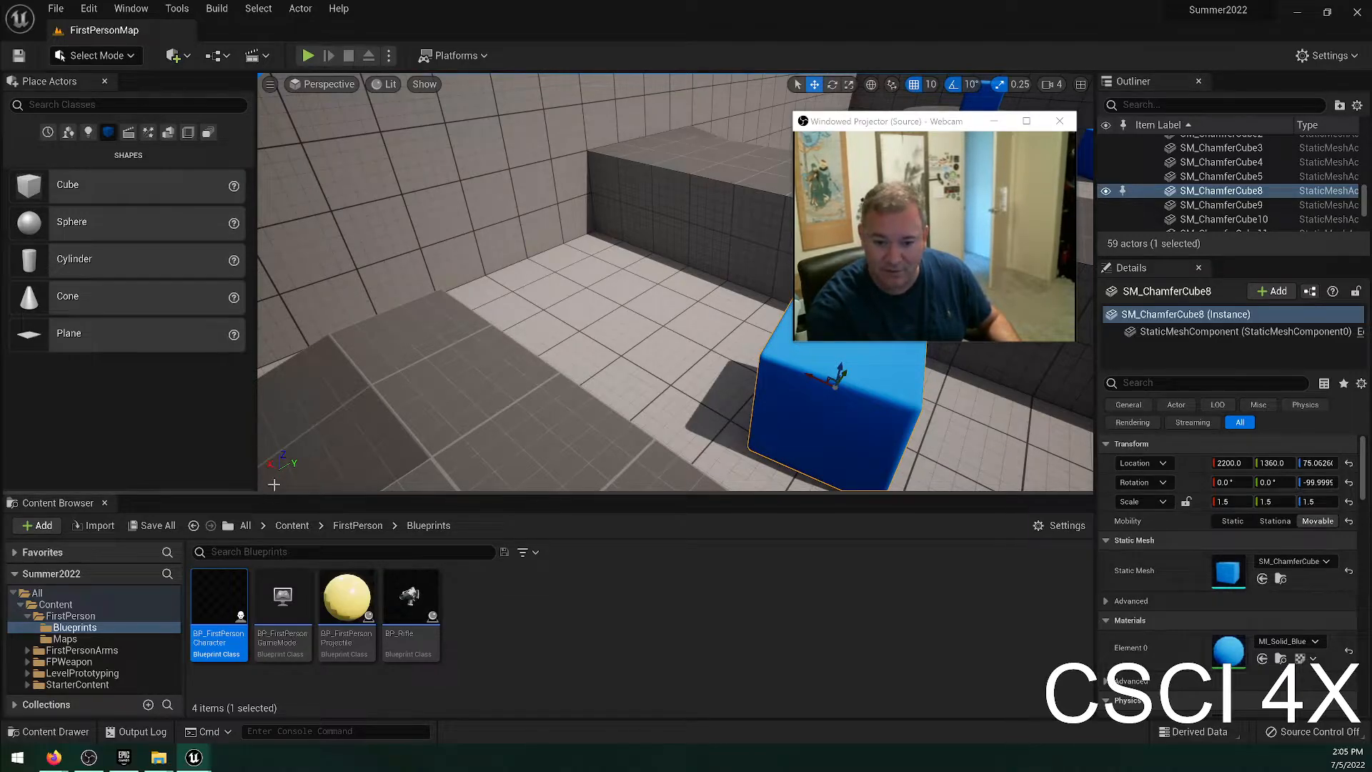
right_click_drag(533, 374, 400, 414)
key("f")
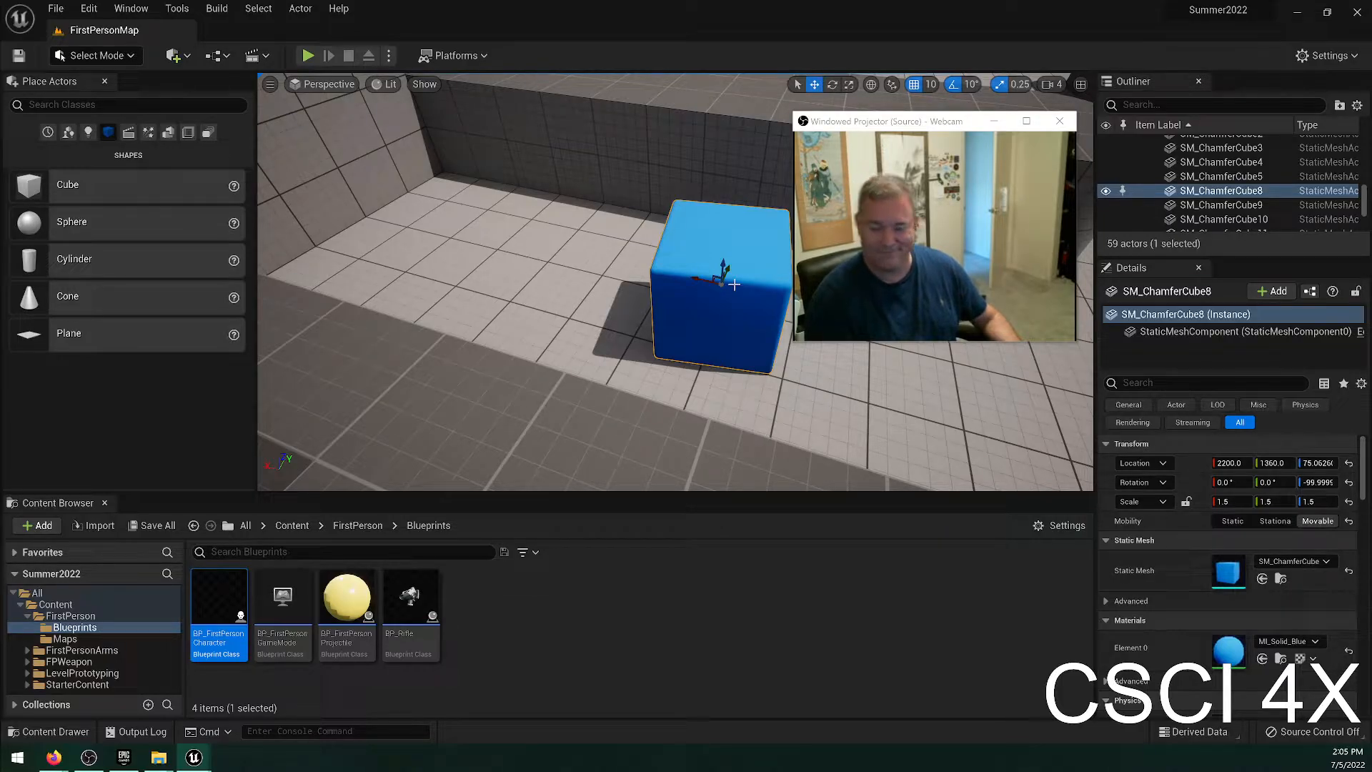
right_click_drag(458, 325, 386, 318)
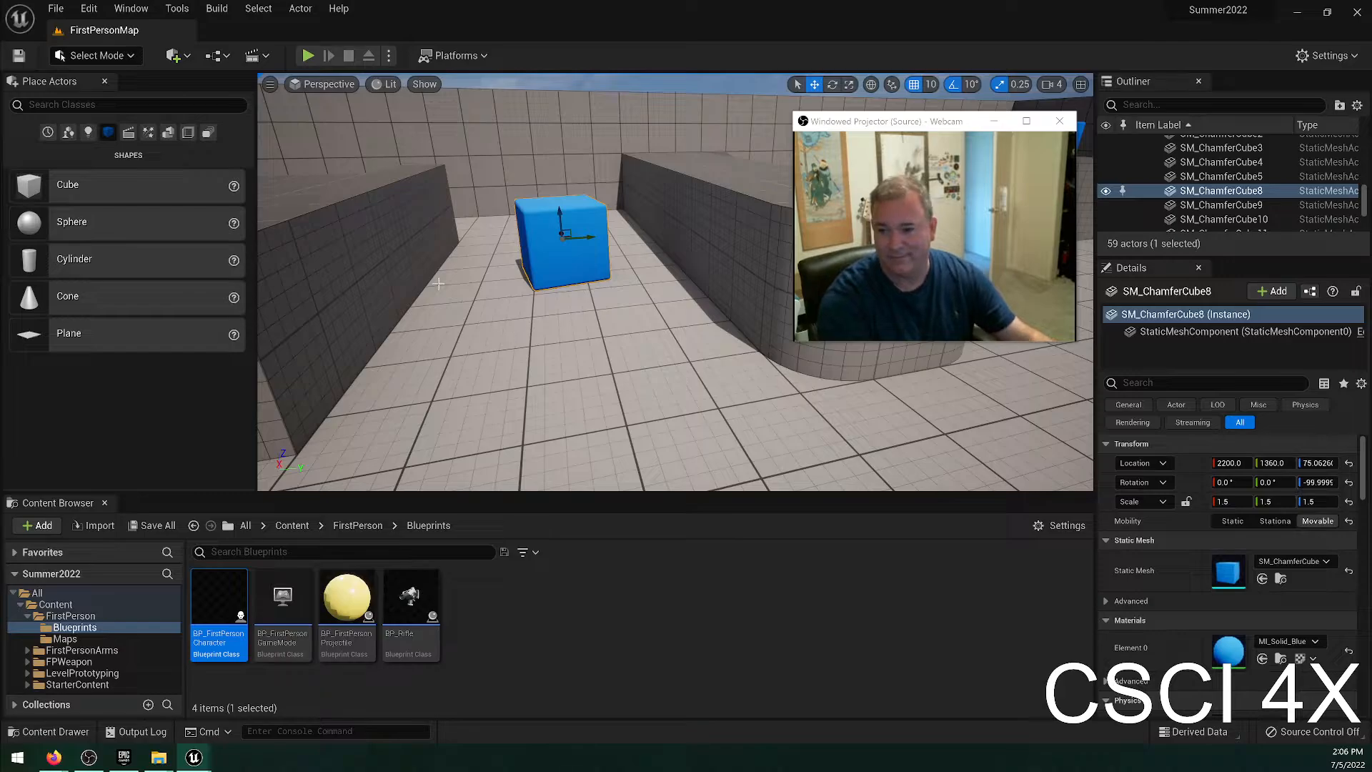
right_click_drag(625, 290, 1014, 295)
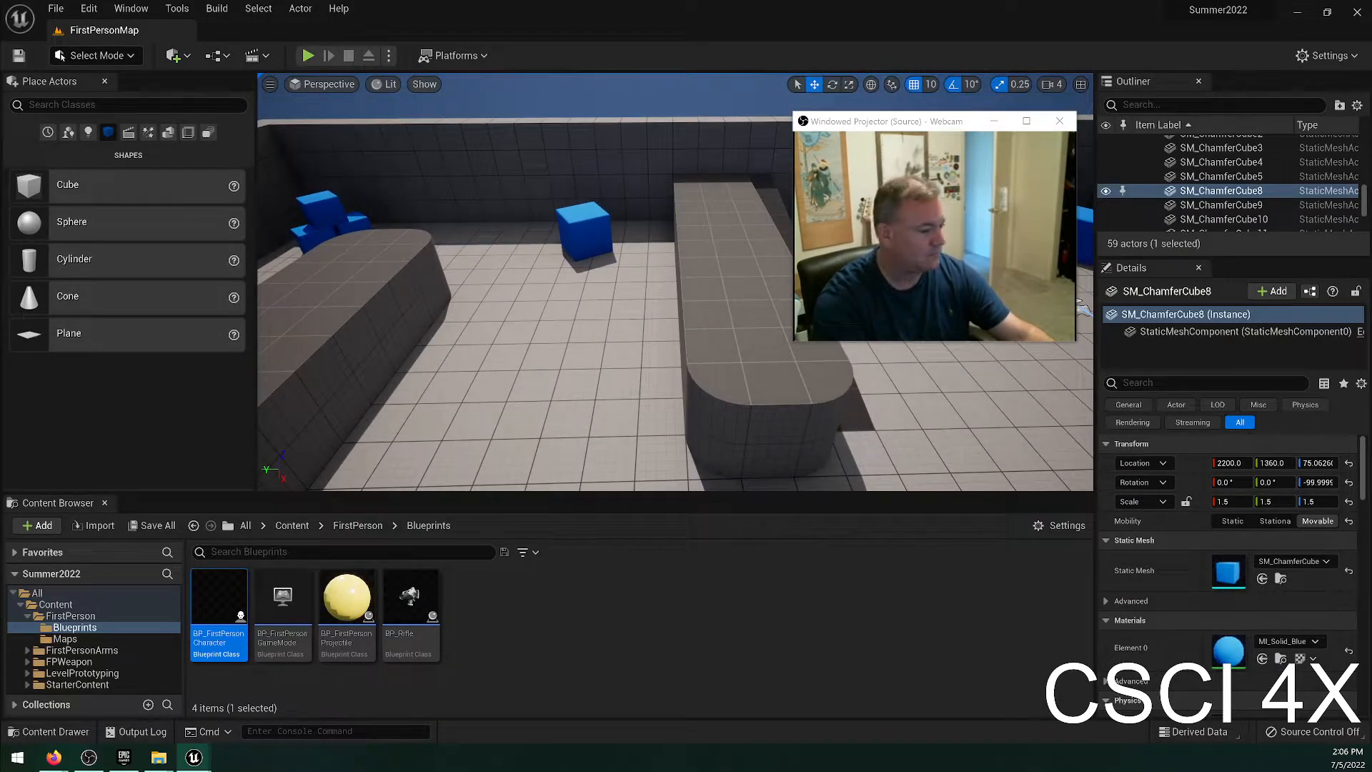
key("w")
right_click_drag(626, 289, 1075, 228)
key("w")
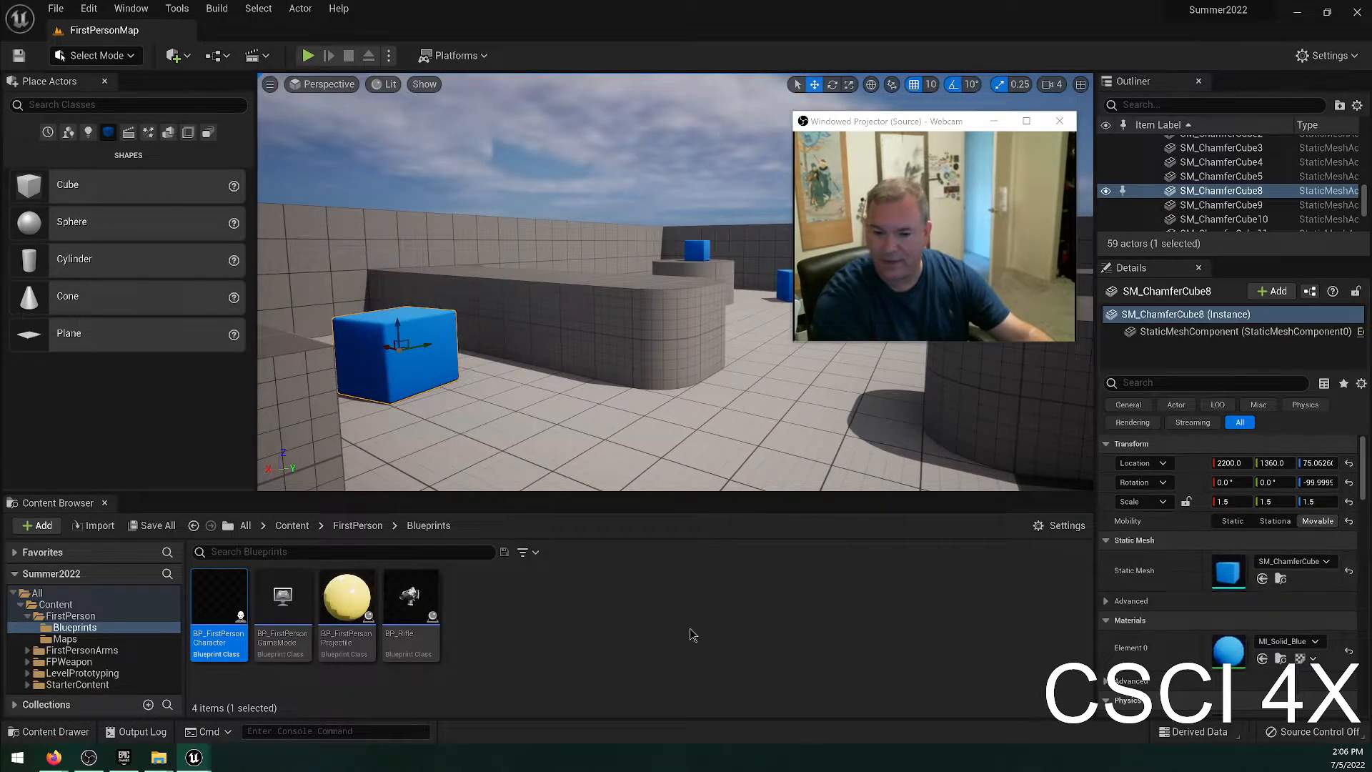
Browse the project's All and Content folders, and show the Content folder in File Explorer.
left_click(659, 619)
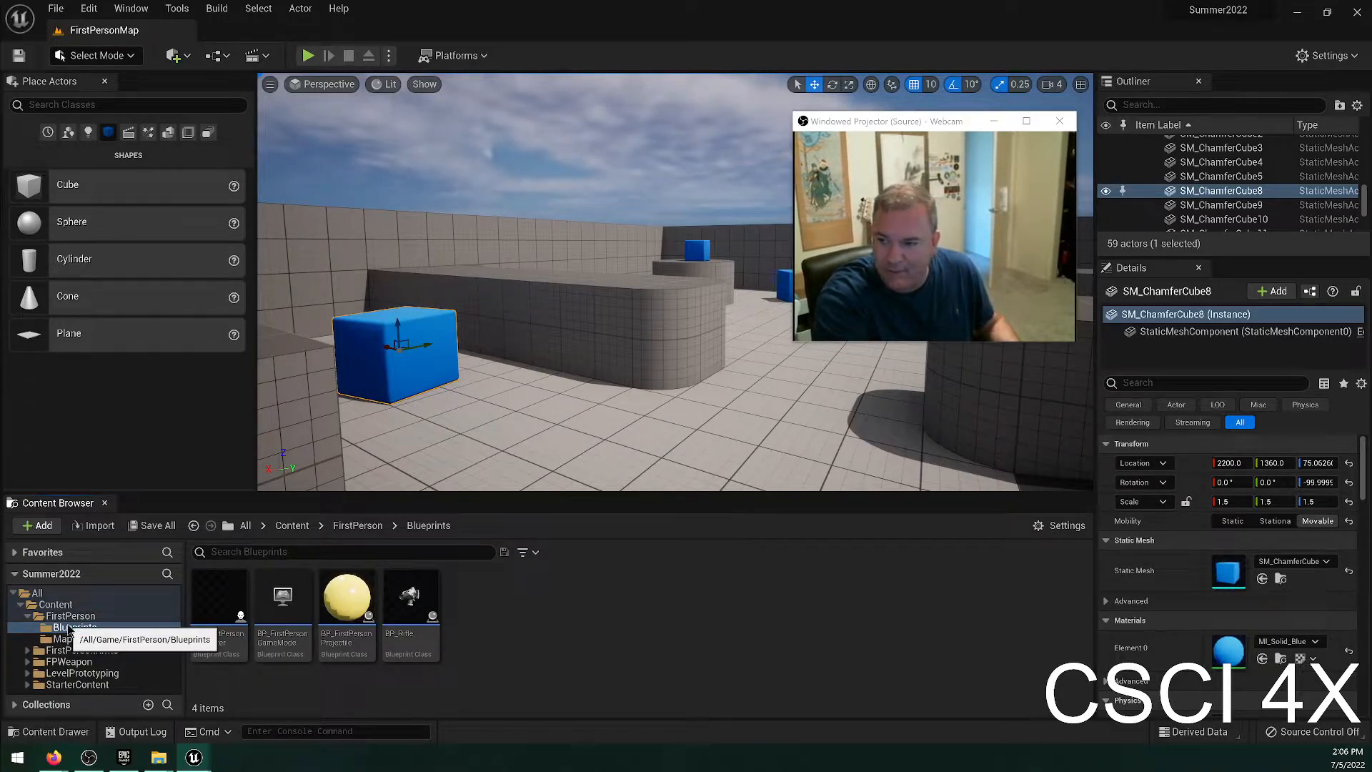
left_click(42, 592)
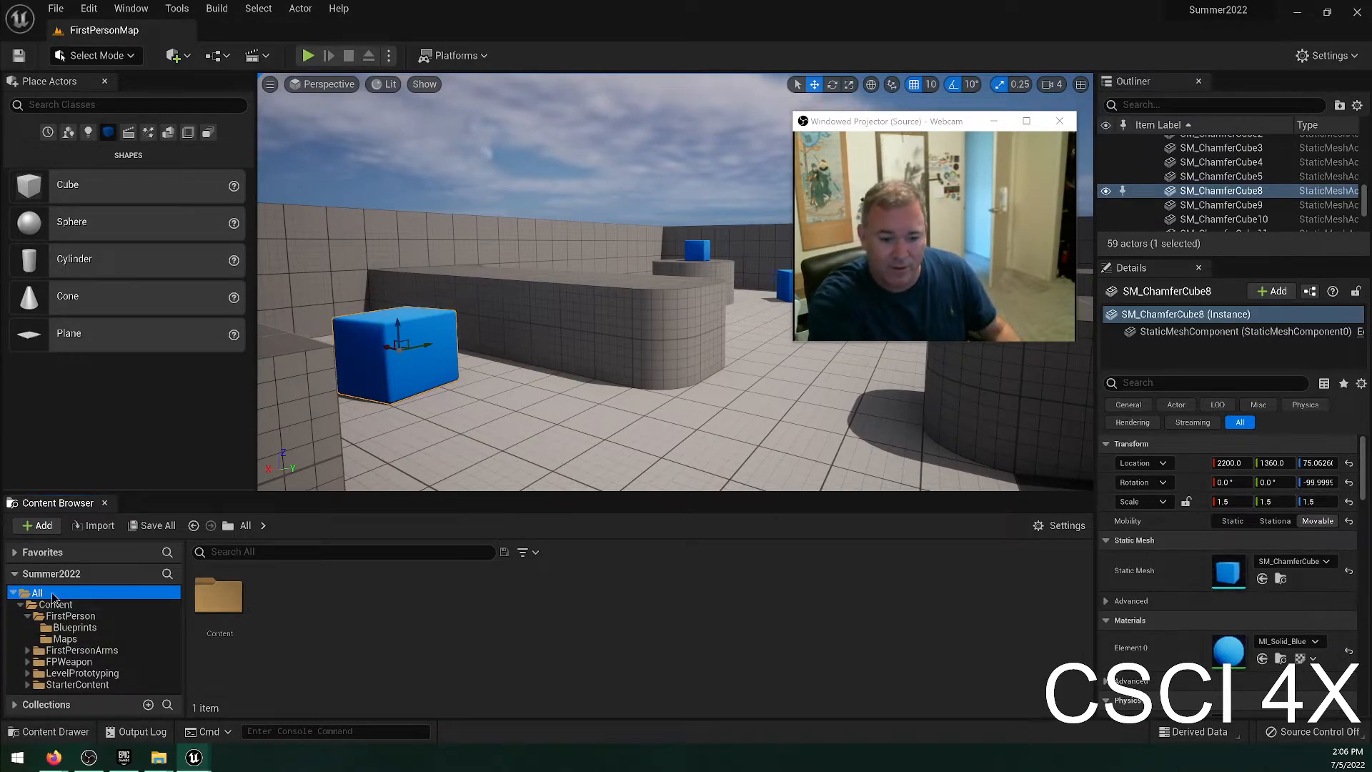
right_click(53, 596)
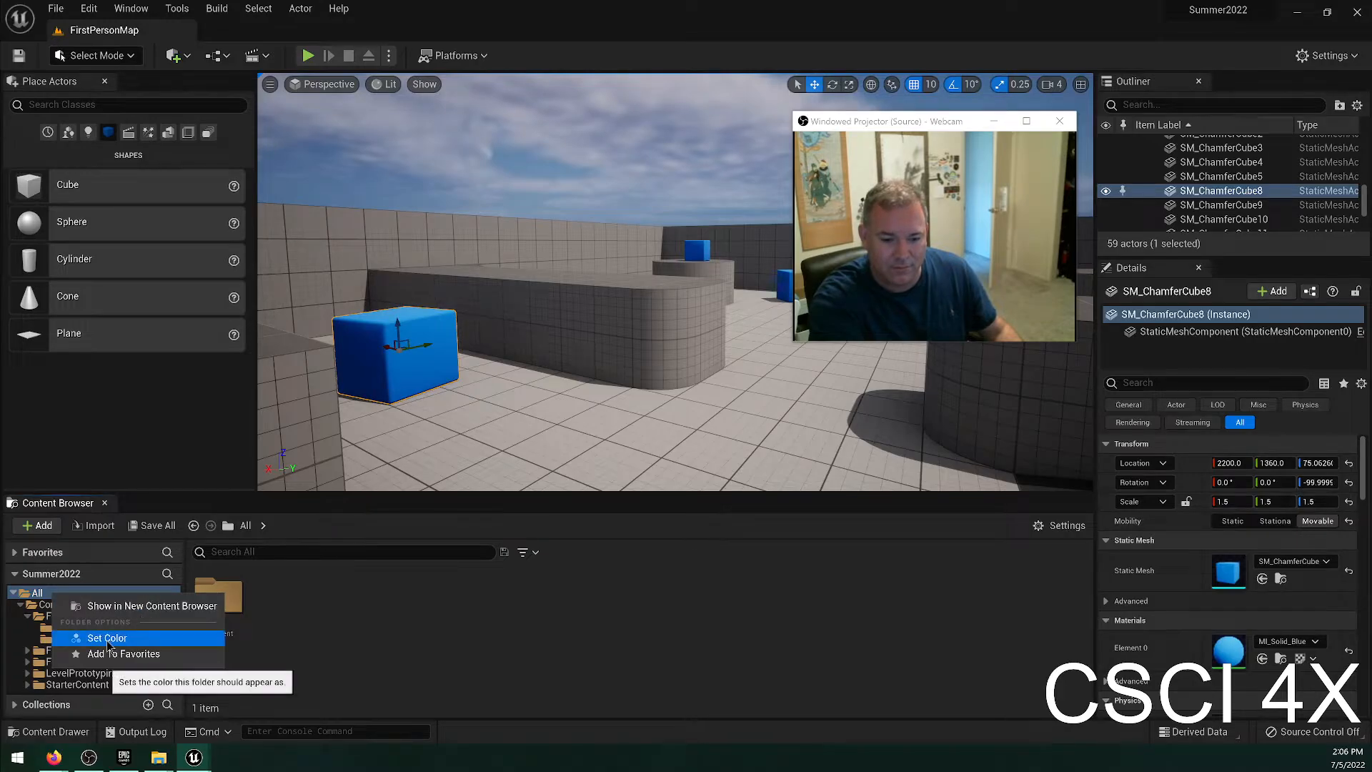
left_click(365, 646)
left_click(51, 605)
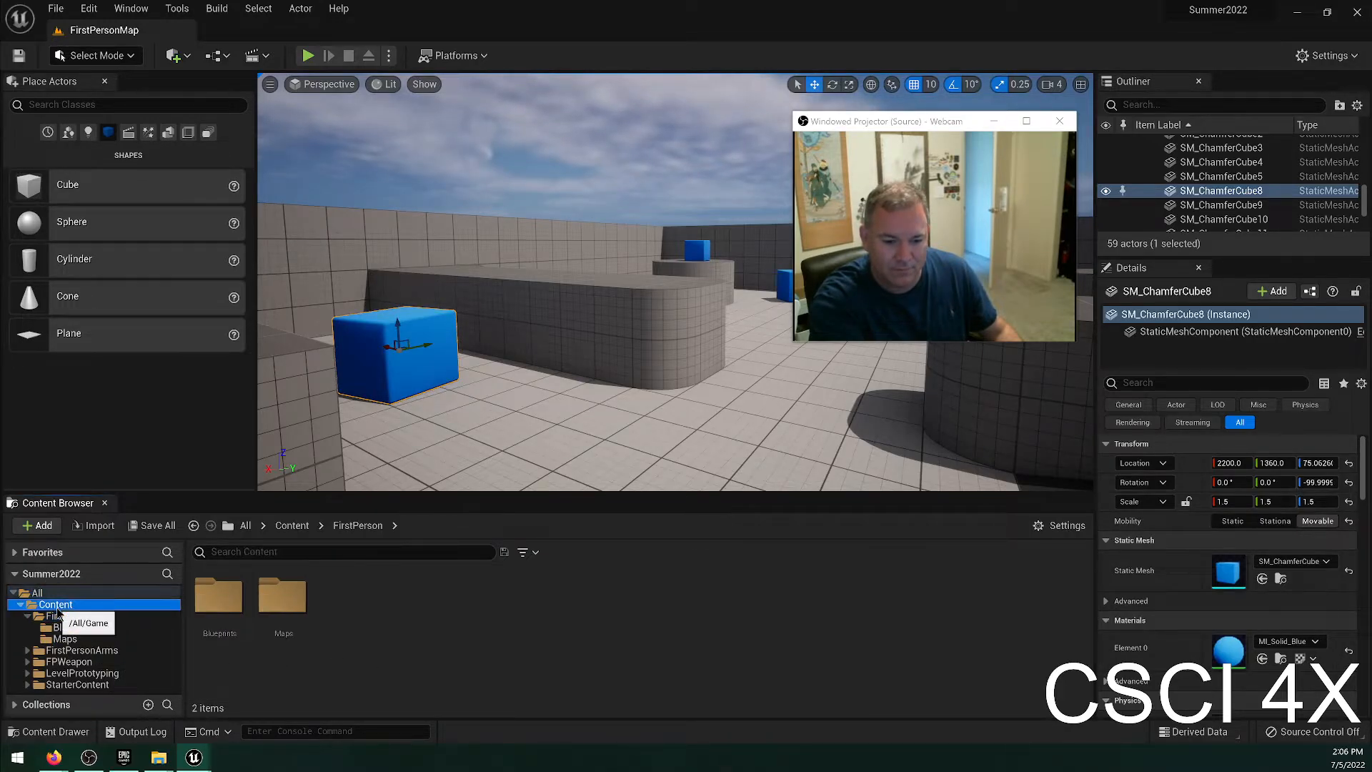
right_click(57, 605)
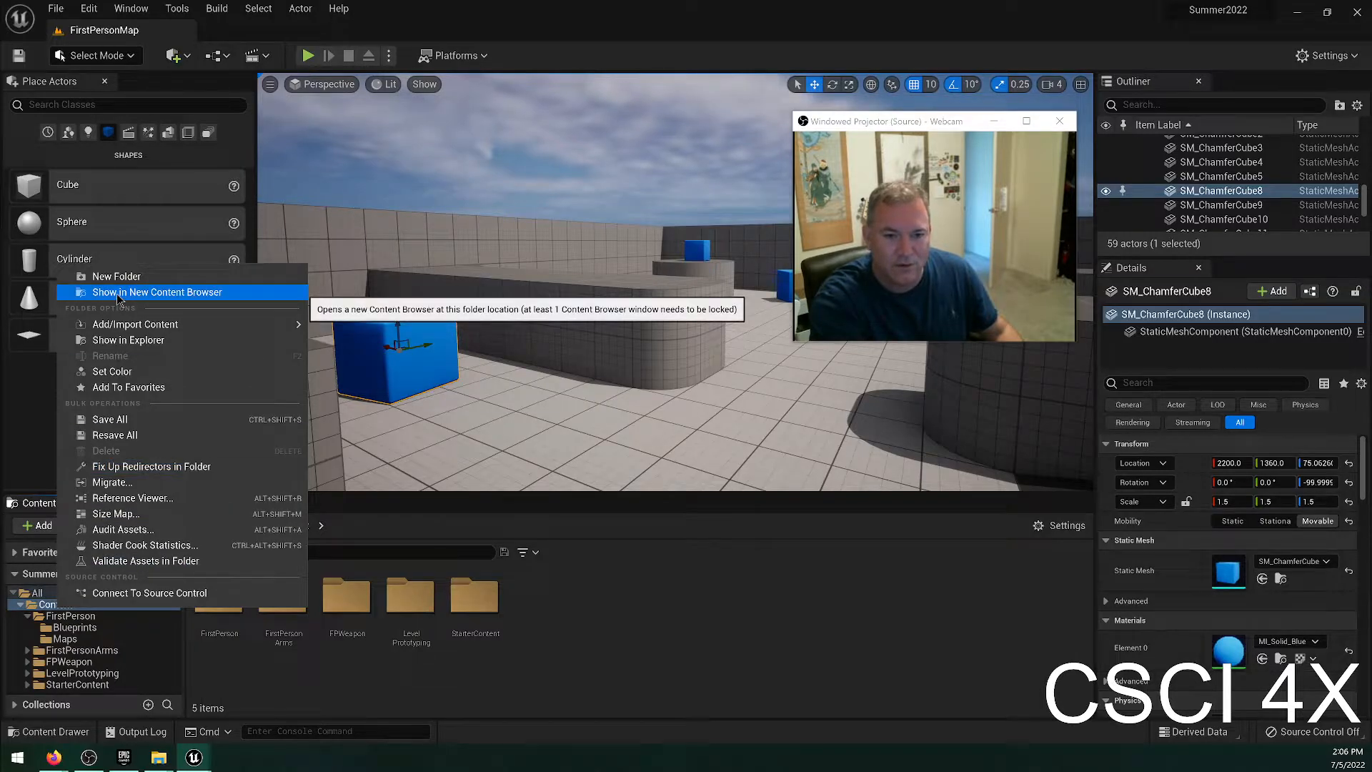
left_click(122, 340)
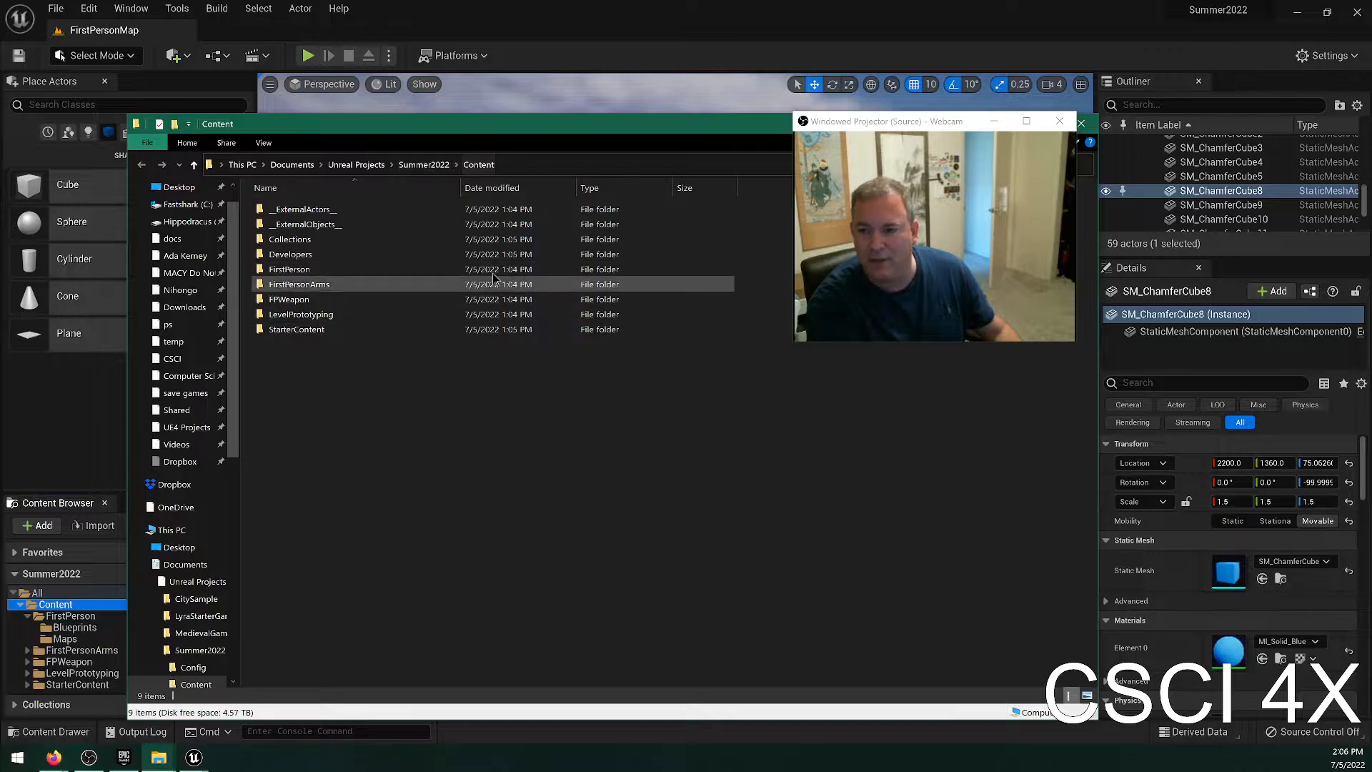
Look through the parent Summer2022 and Unreal Projects folders in File Explorer, and return to the level editor.
left_click(421, 165)
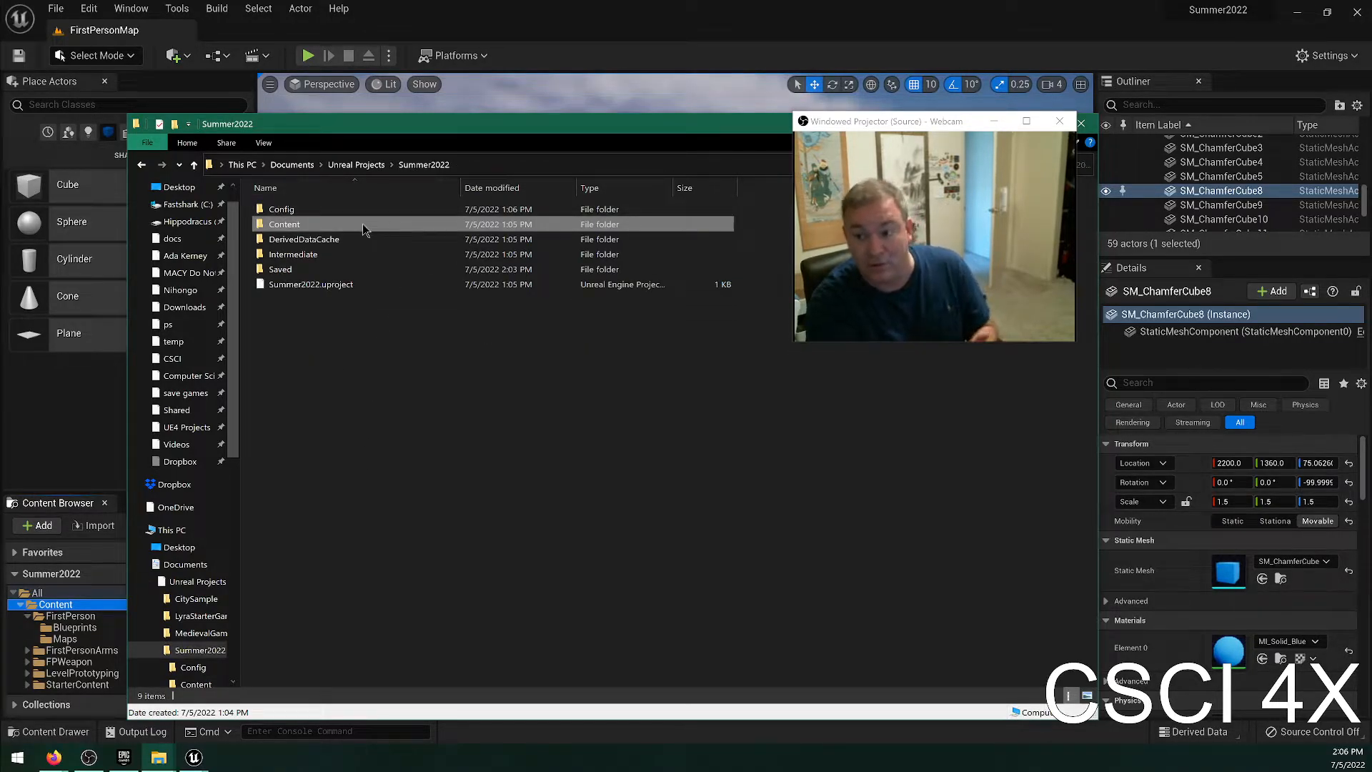
left_click(359, 164)
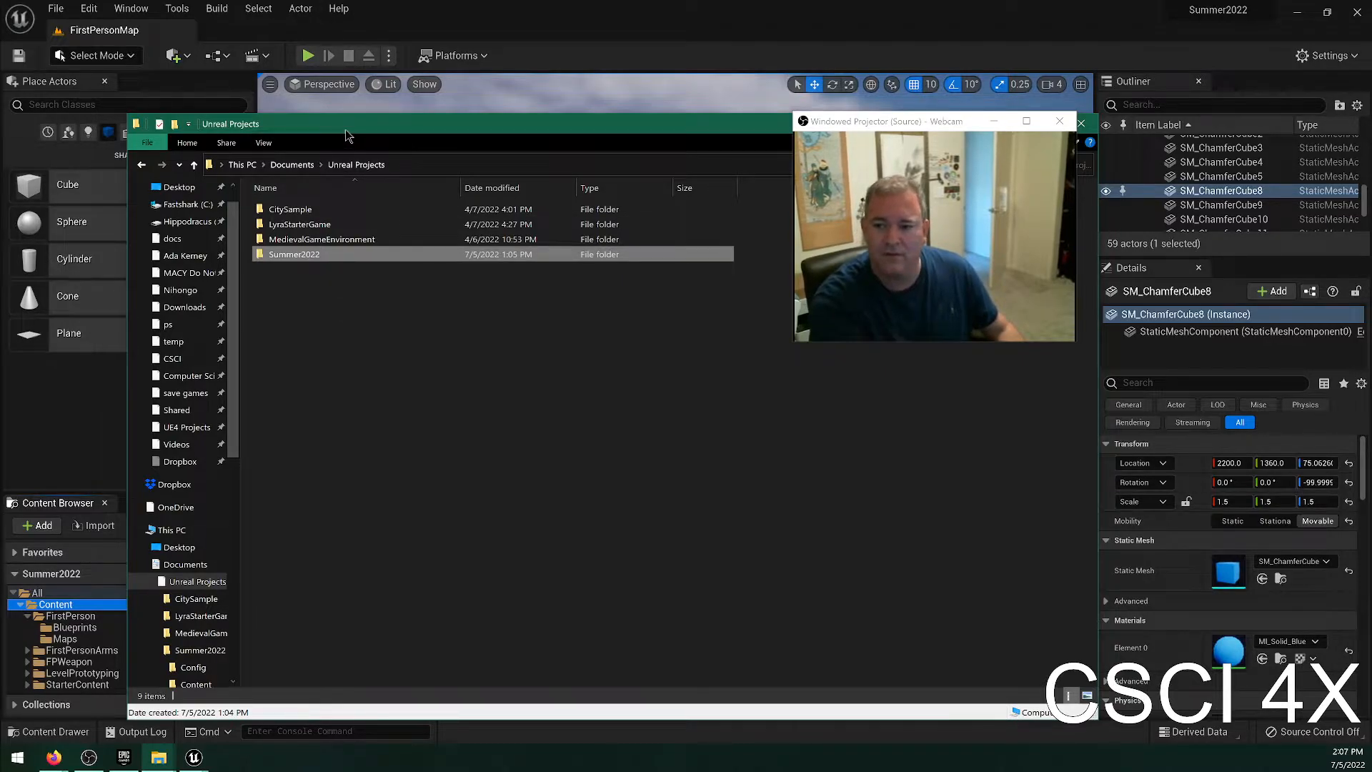
left_click_drag(346, 134, 284, 150)
left_click(663, 140)
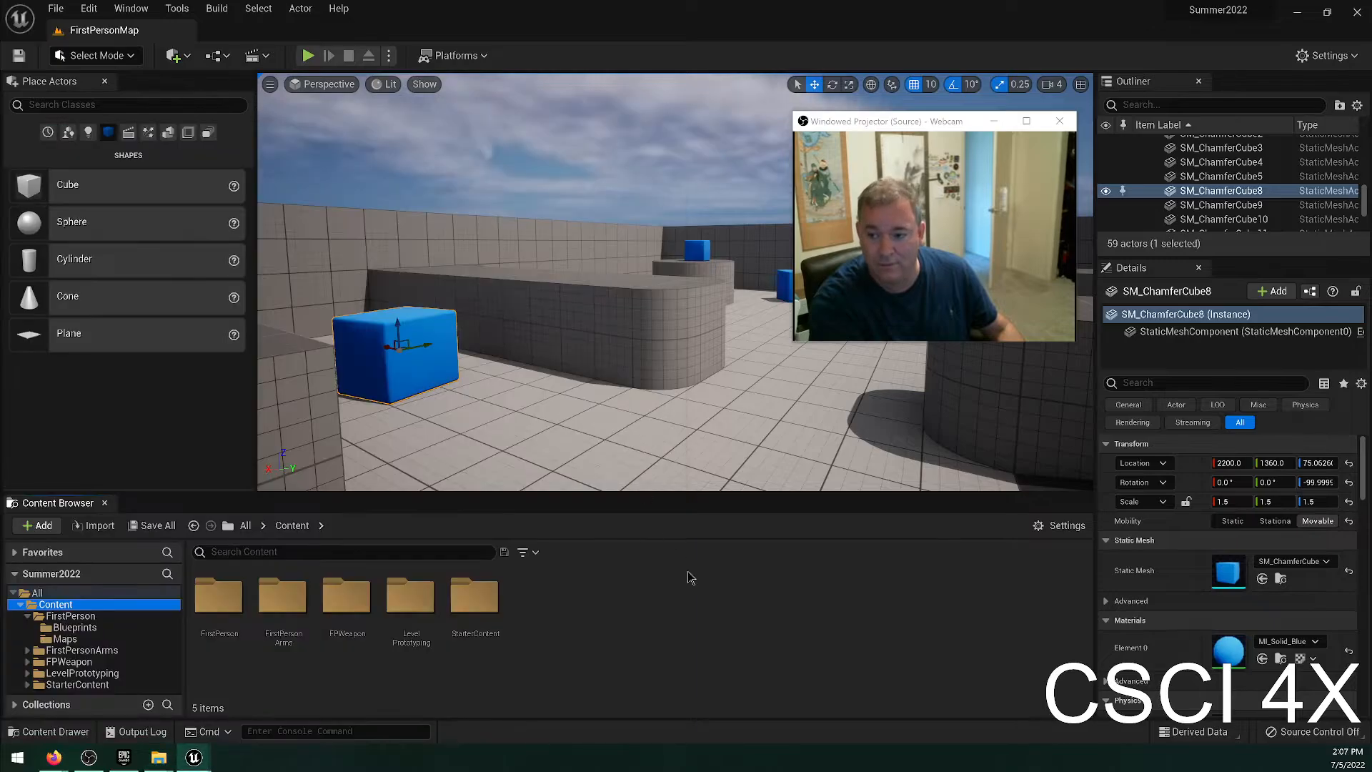
Open the Size Map of the StarterContent folder to examine the disk size of its assets.
right_click(467, 590)
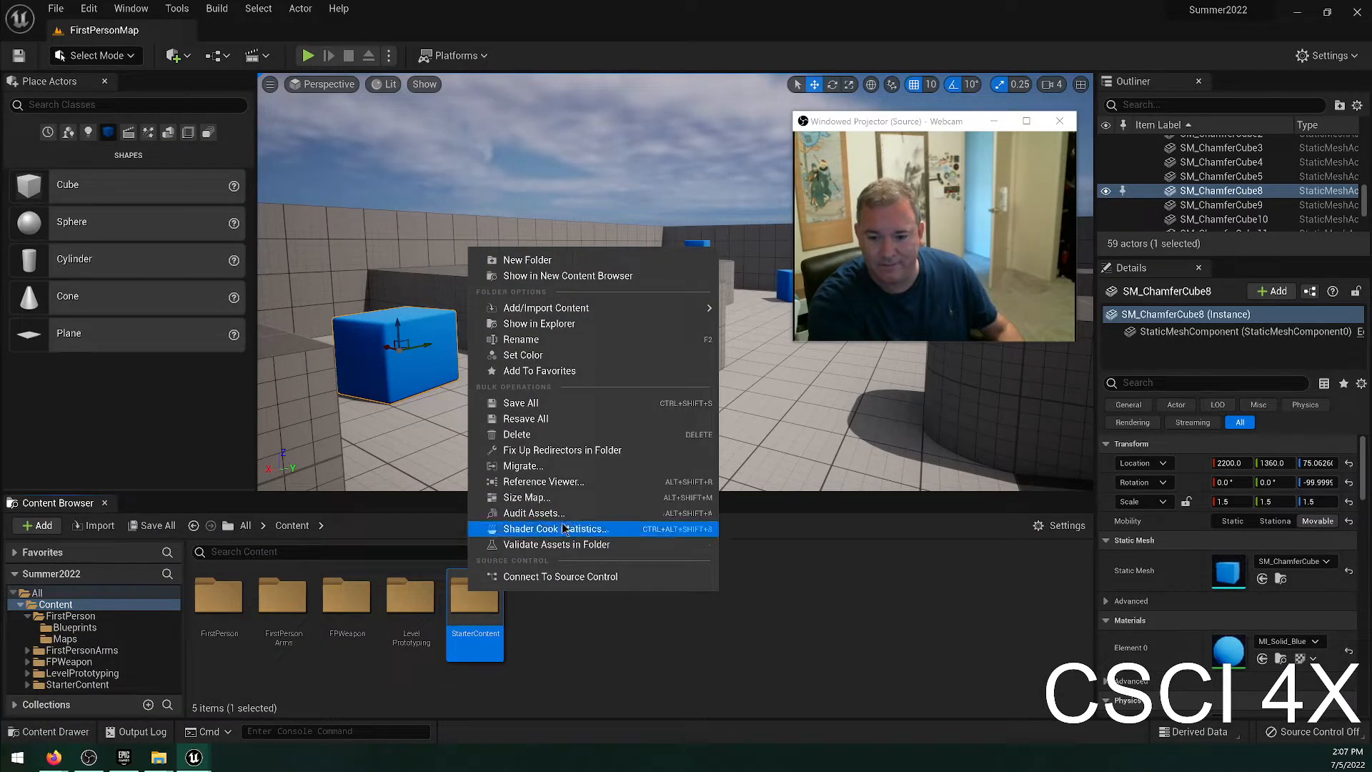
left_click(528, 497)
left_click_drag(601, 169, 281, 147)
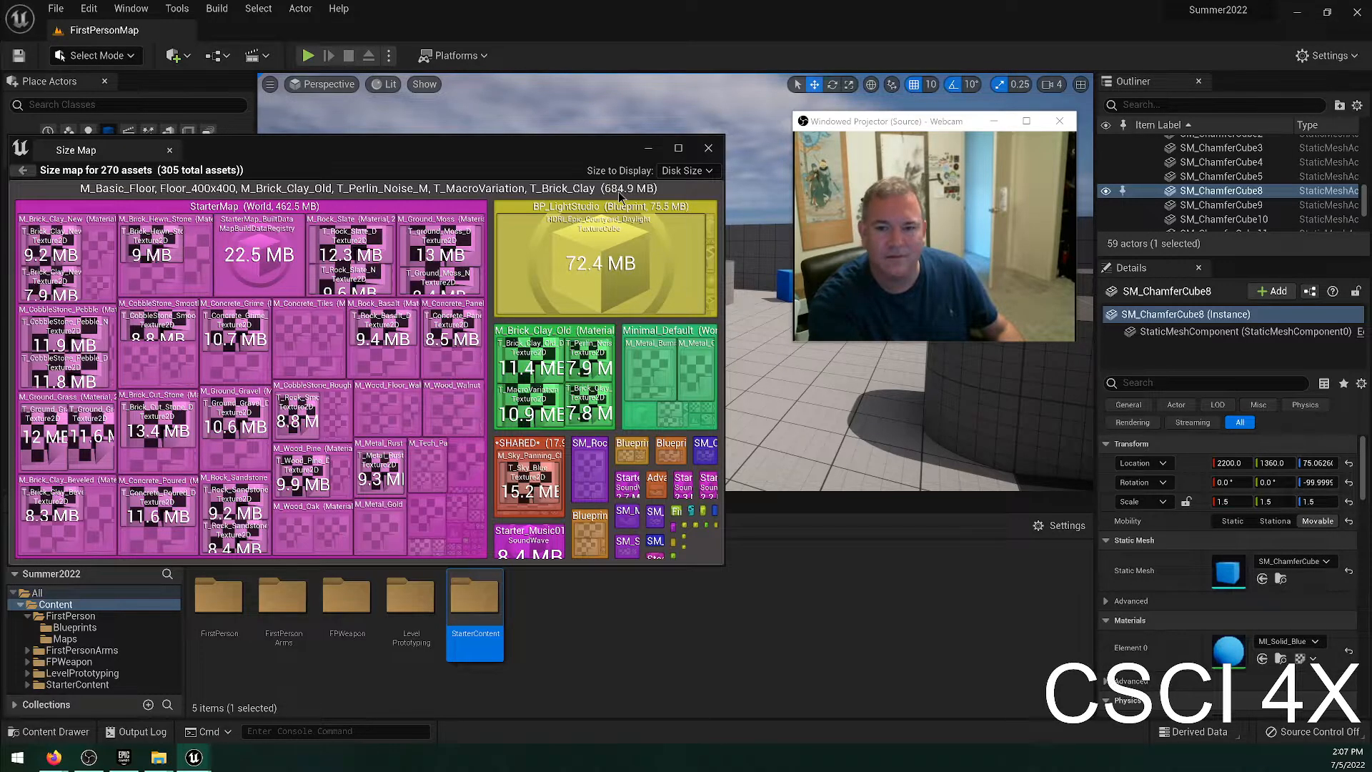
Close the Size Map and browse the project's Content, FirstPerson and StarterContent folders.
left_click(708, 148)
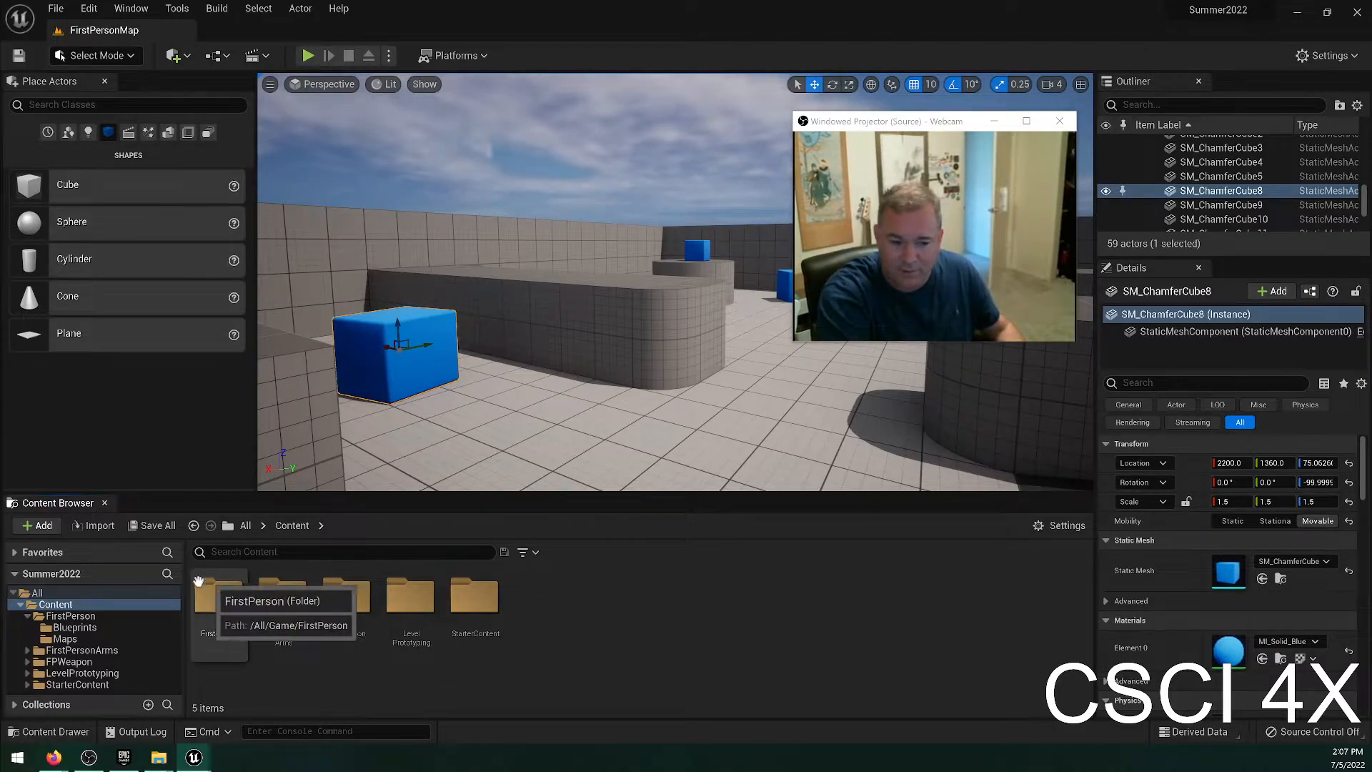
left_click(72, 613)
left_click(74, 606)
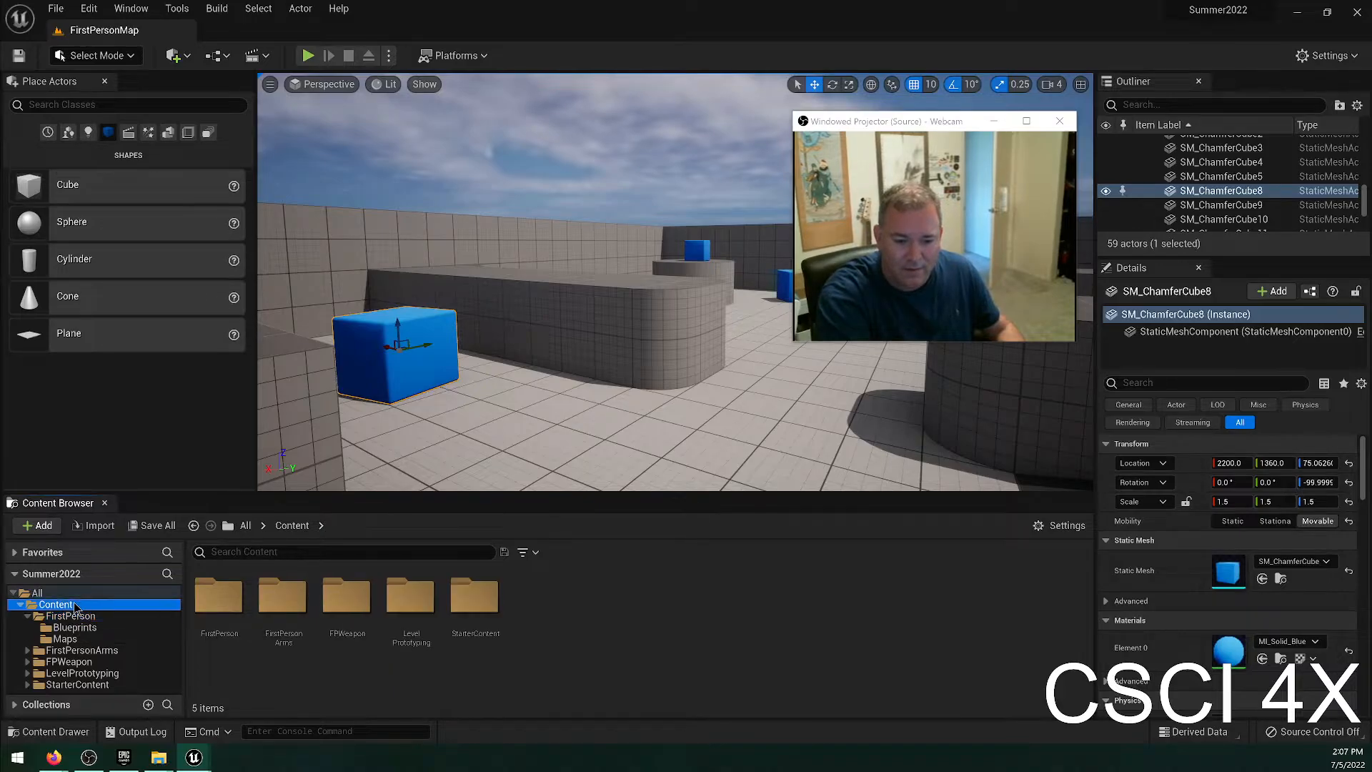
left_click(20, 605)
left_click(21, 605)
left_click(74, 618)
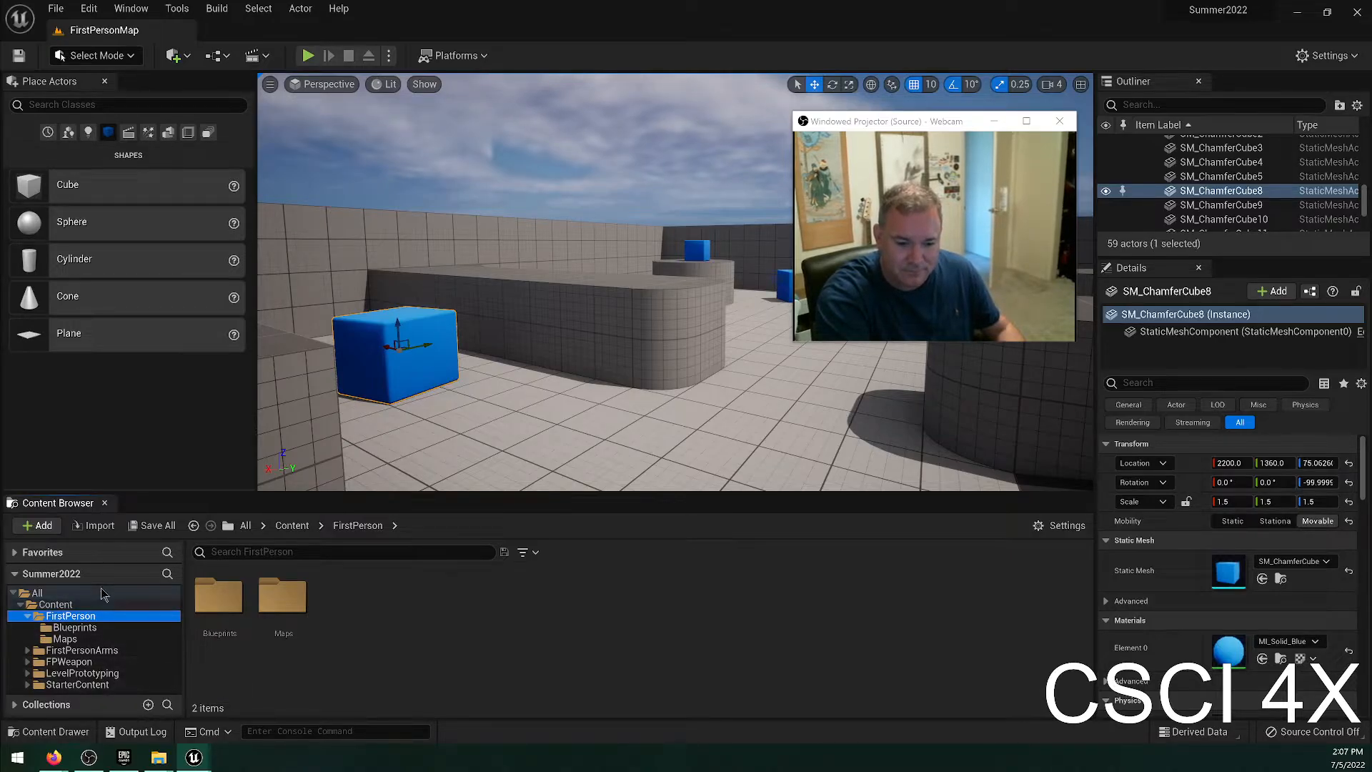
left_click(77, 684)
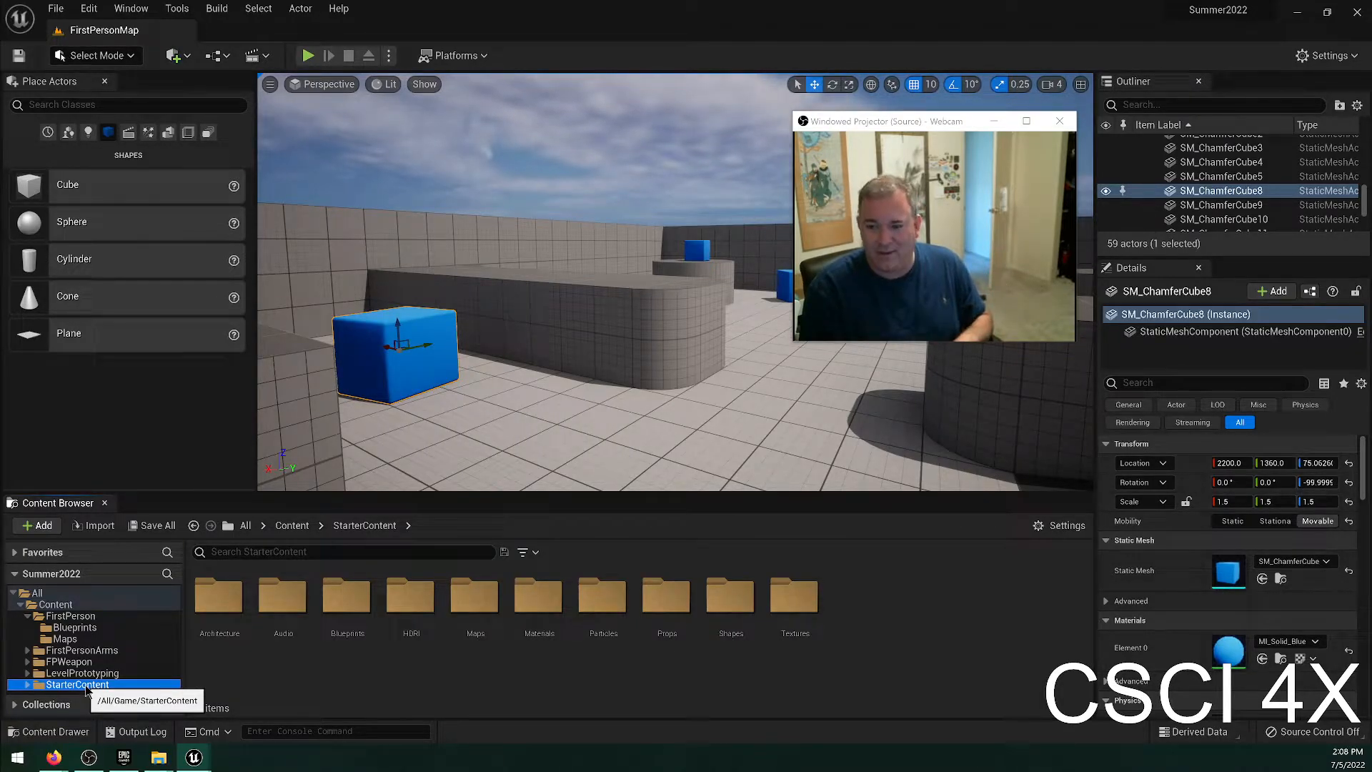
Reopen the Size Map of the StarterContent folder to review its assets' disk size, and close it.
right_click(86, 685)
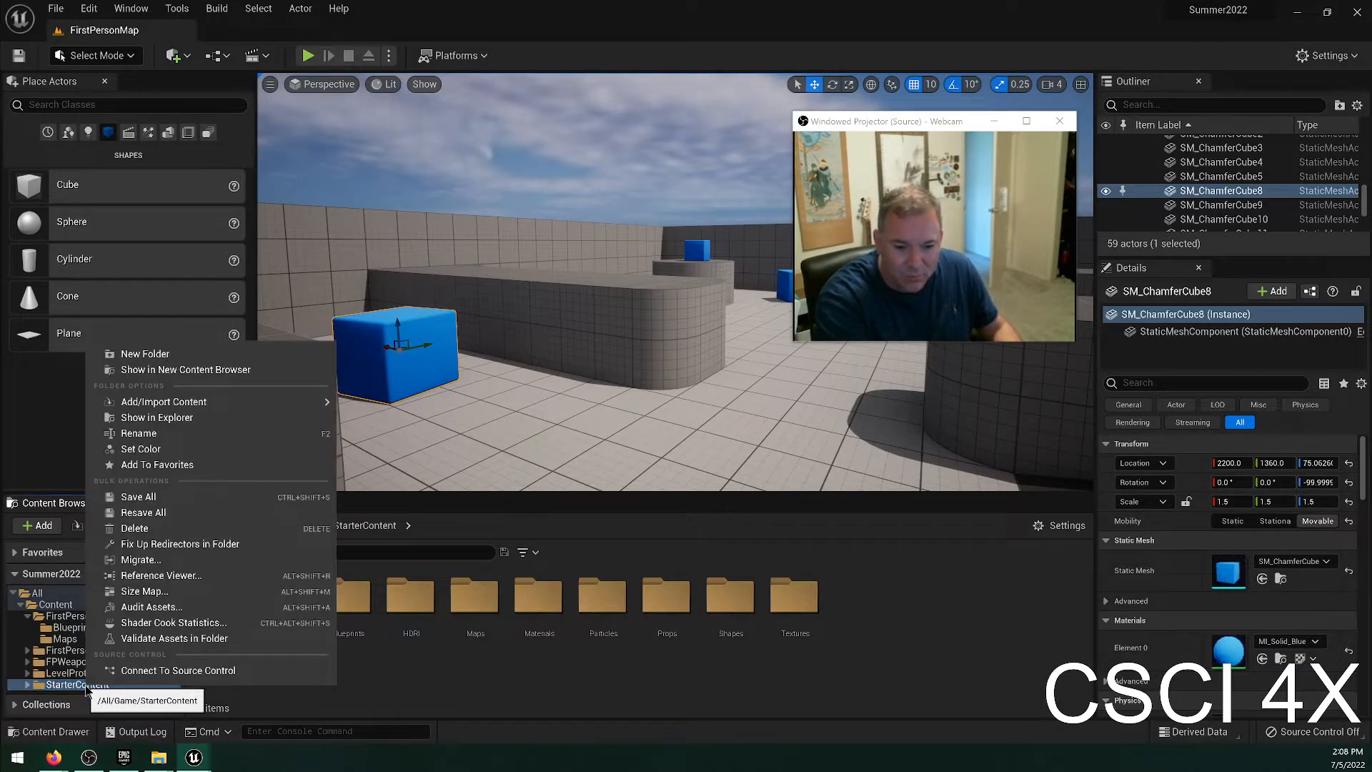
left_click(678, 689)
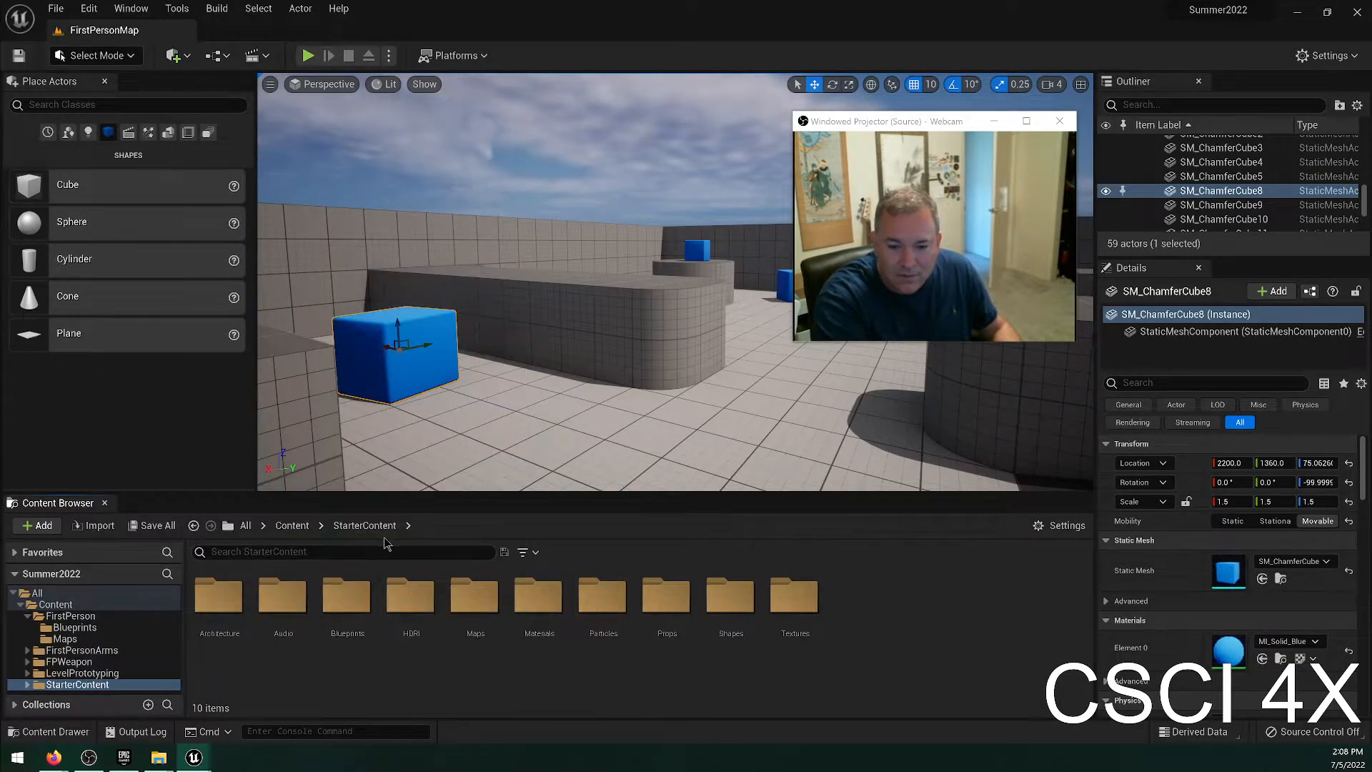
right_click(137, 687)
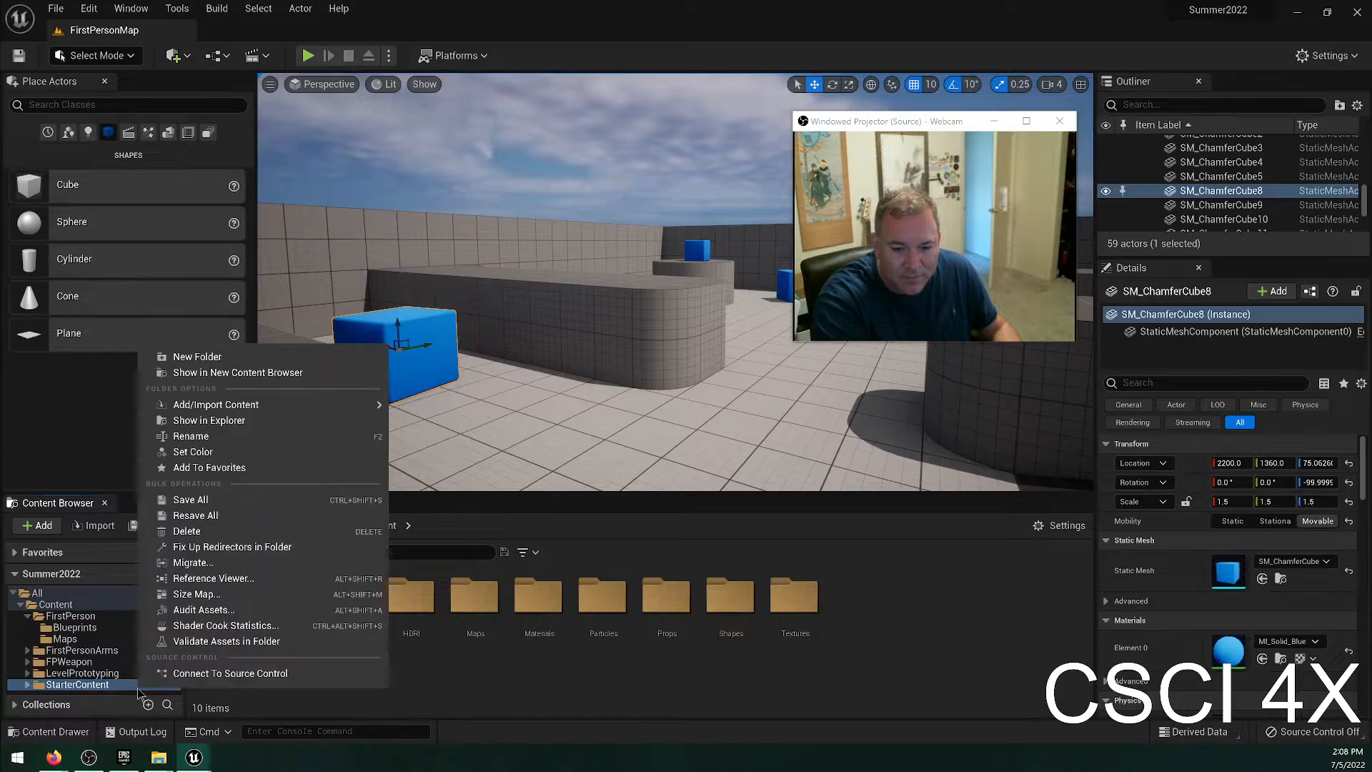
left_click(215, 590)
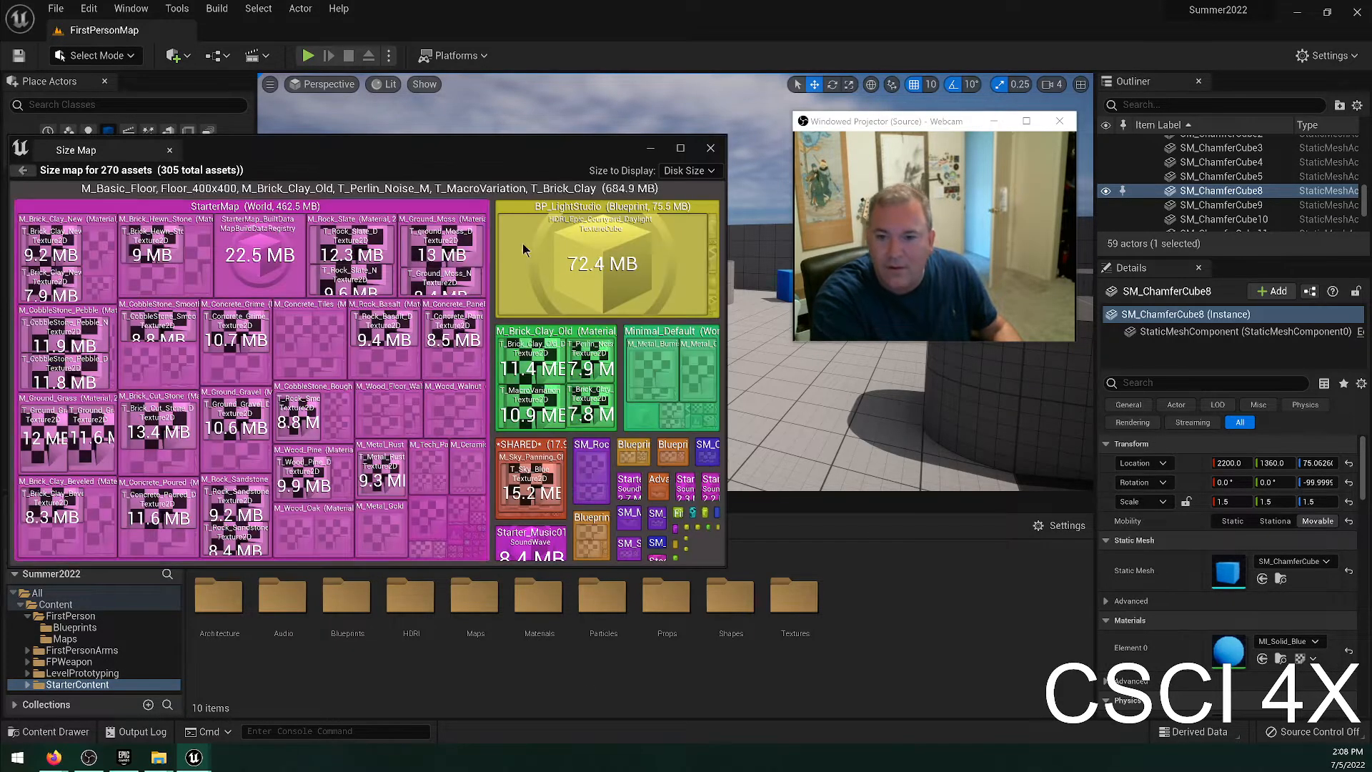
left_click(710, 149)
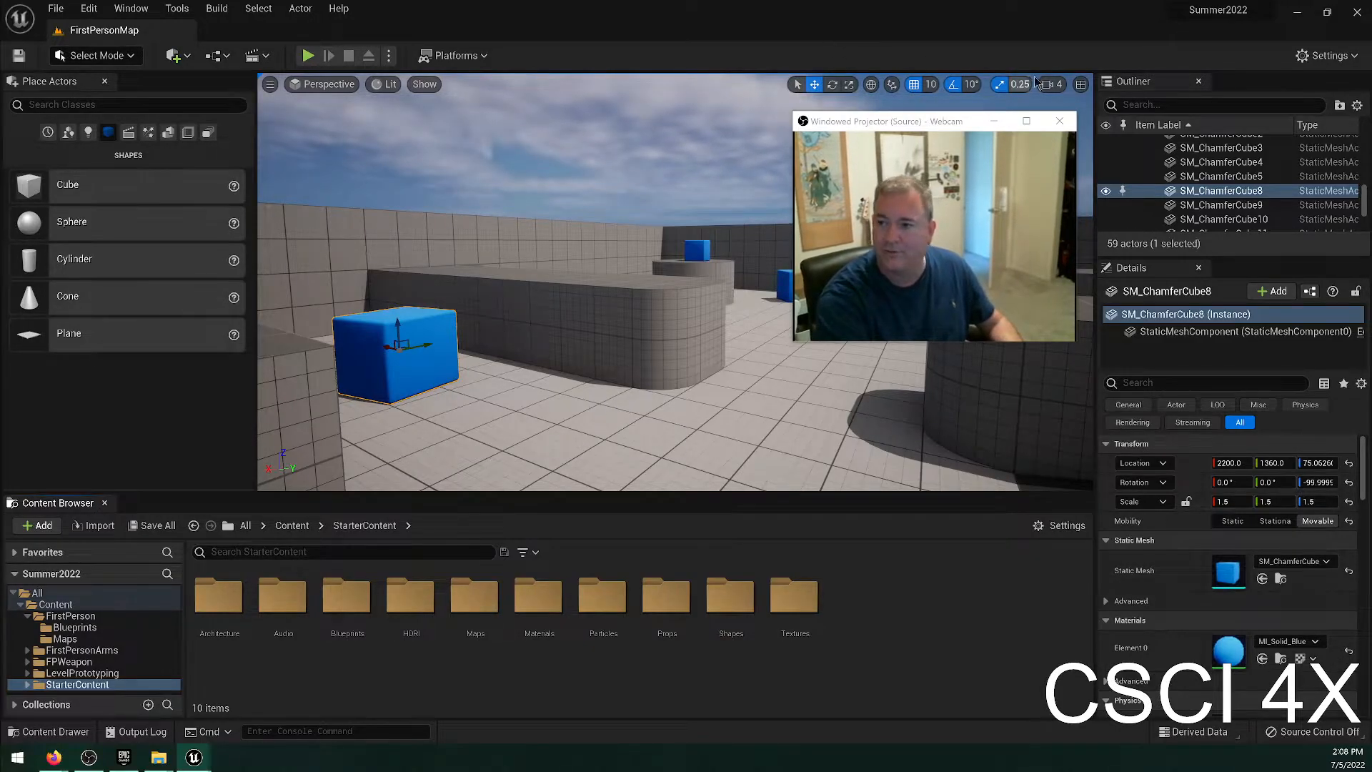
Split the level viewport into four views, and maximize the Right wireframe view.
left_click(1080, 84)
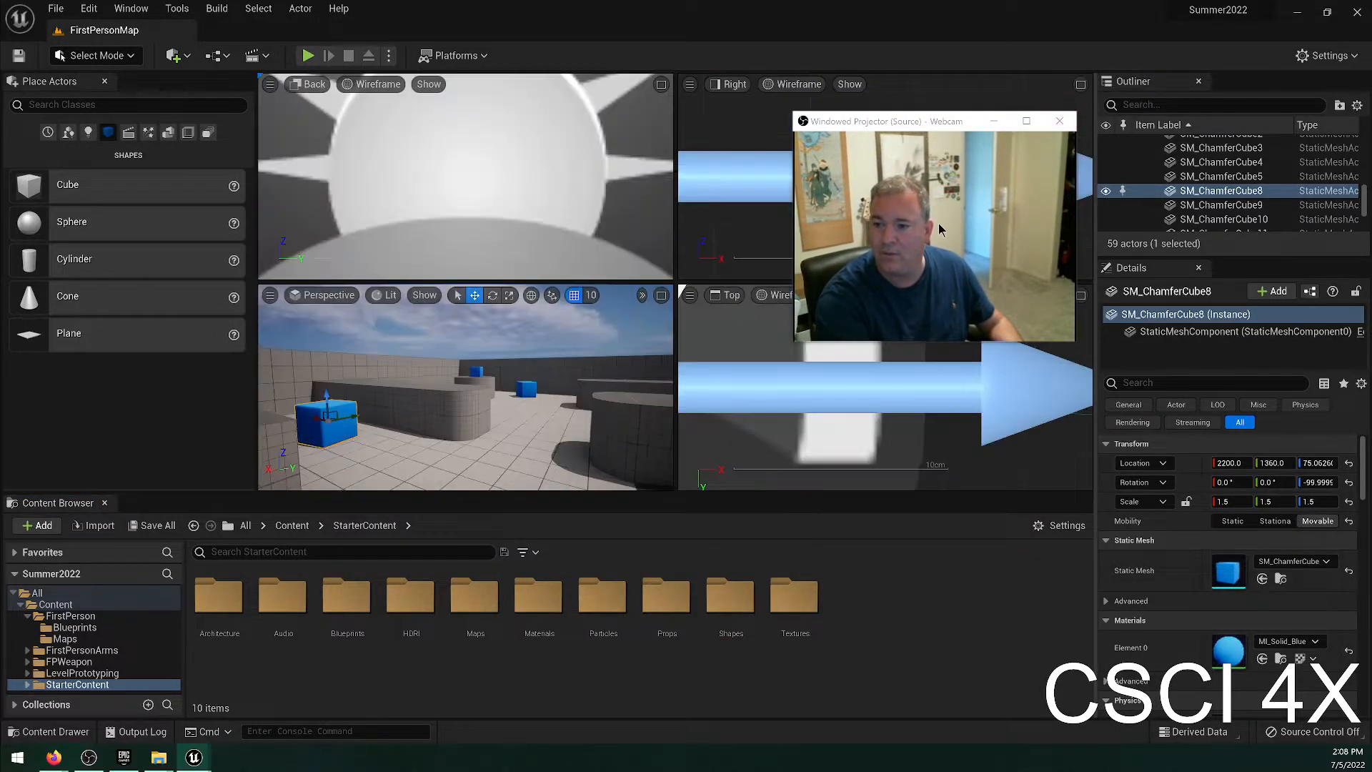
left_click(1081, 86)
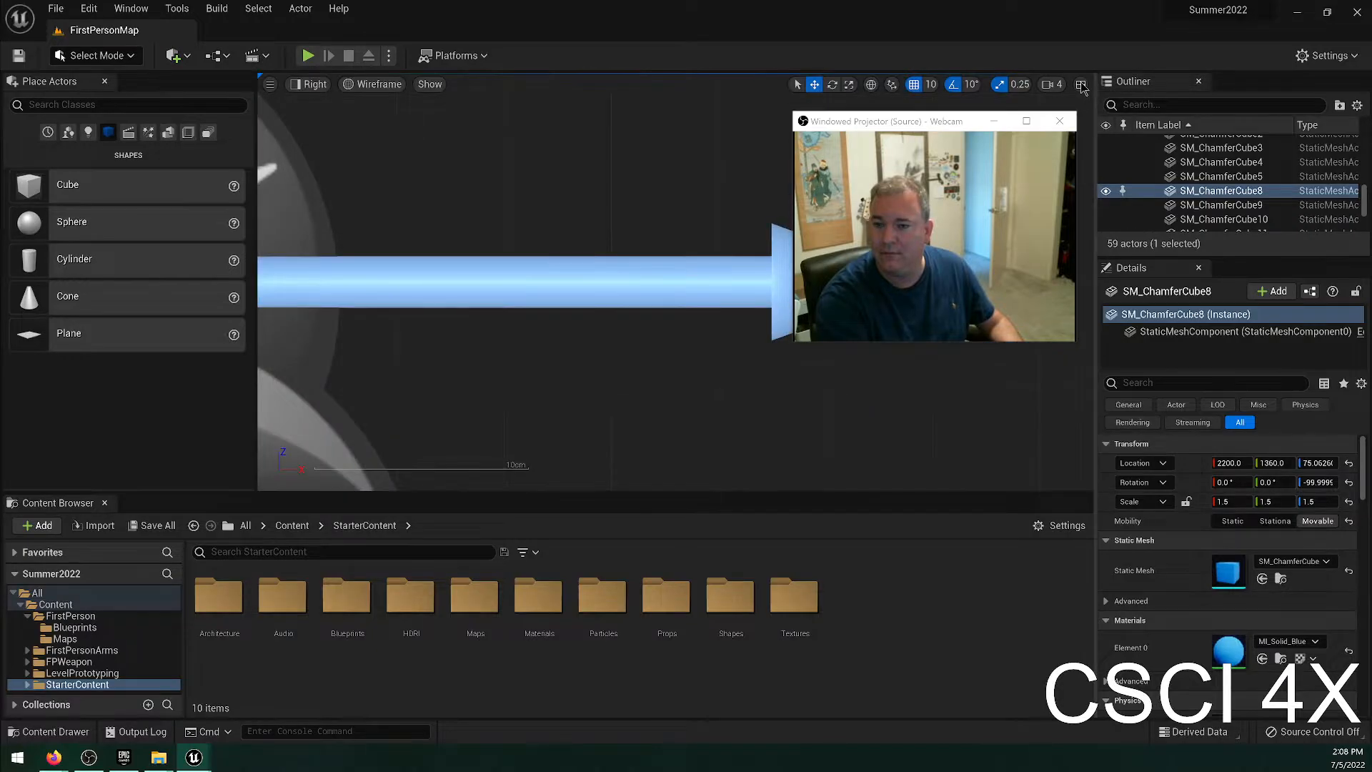
left_click(1082, 86)
left_click(1079, 85)
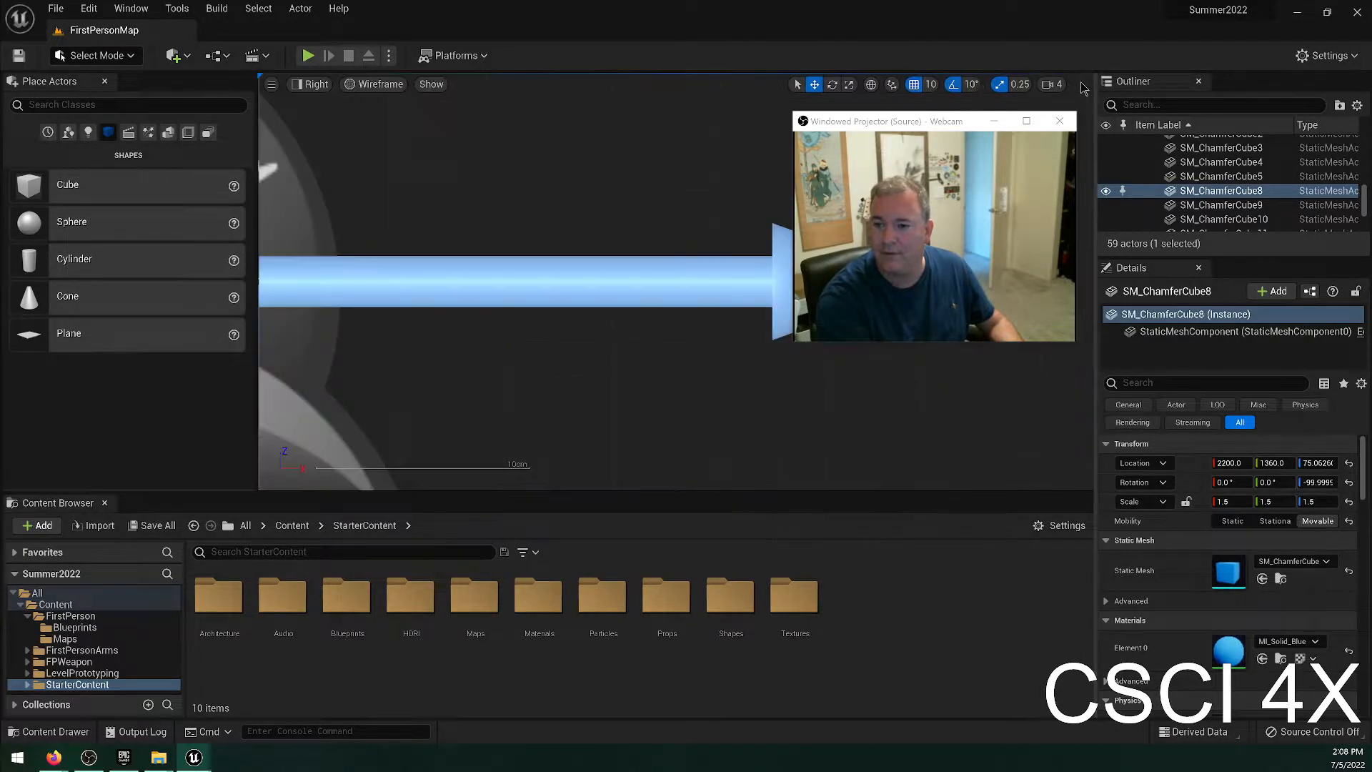
Load the UE4 Classic Layout for the editor.
left_click(131, 10)
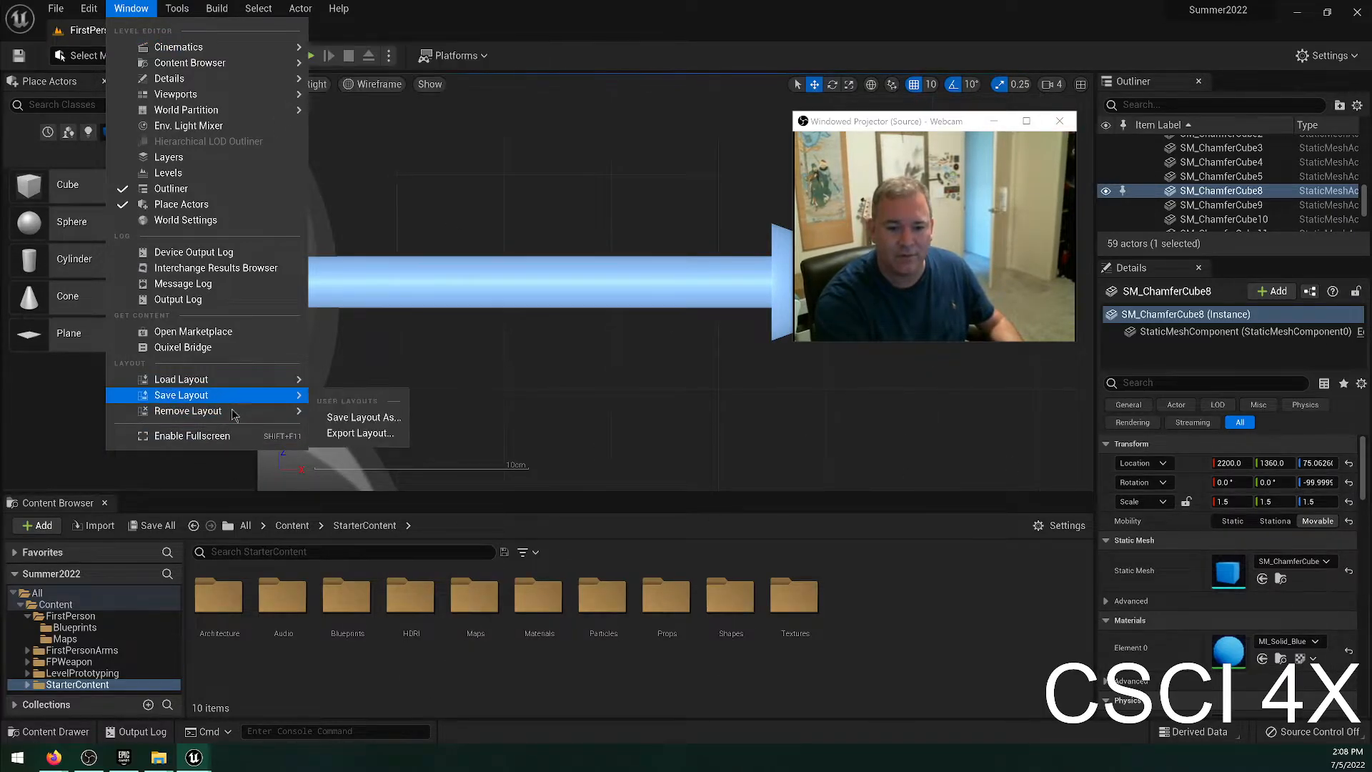
mouse_move(257, 383)
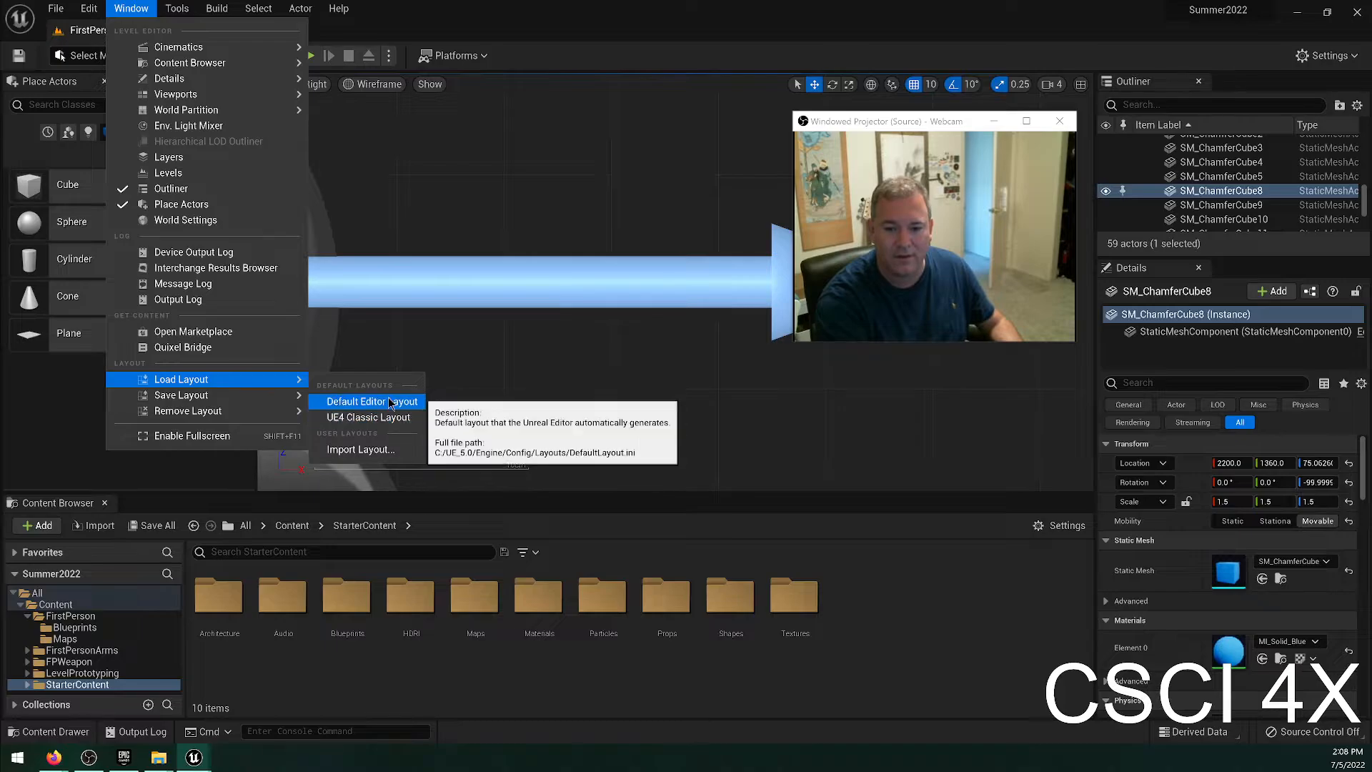
left_click(392, 417)
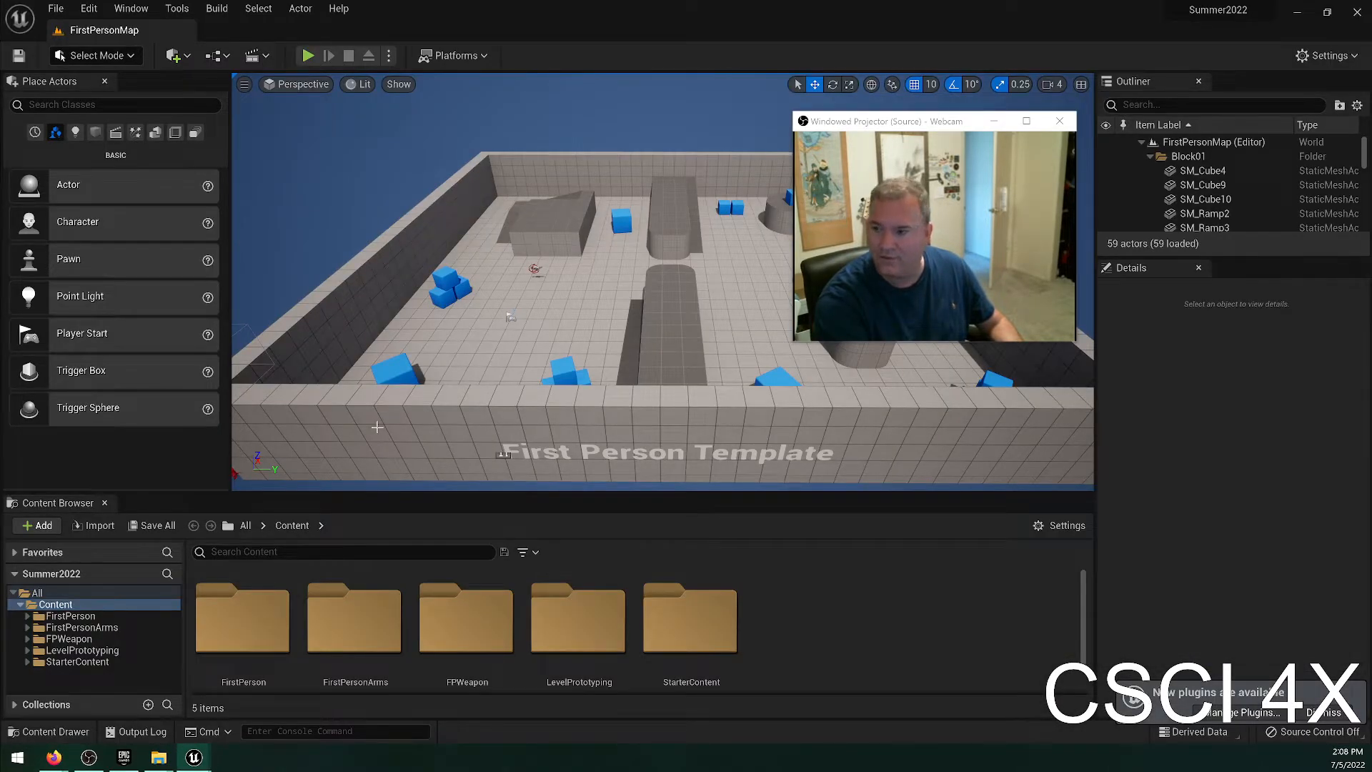
Review the default layouts available for loading, and save all modified levels and assets.
left_click(128, 8)
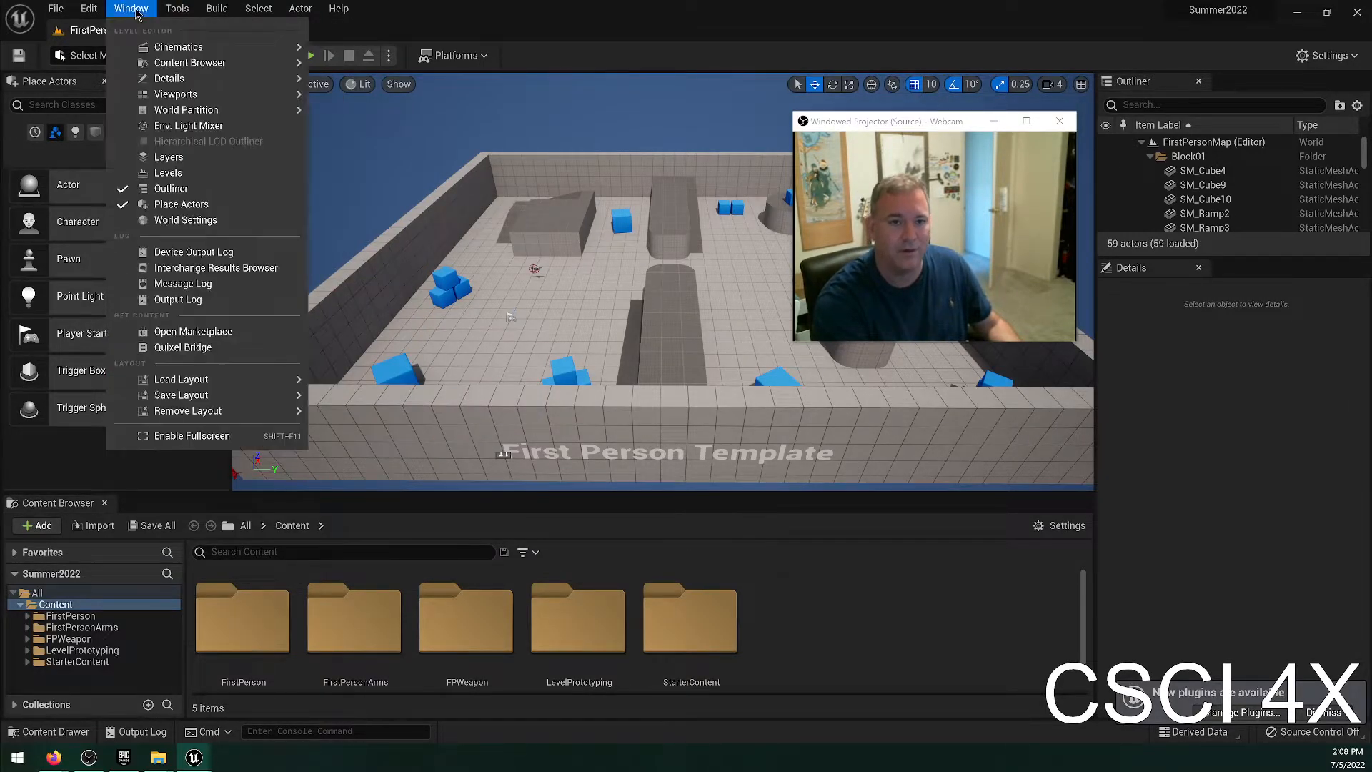
mouse_move(243, 379)
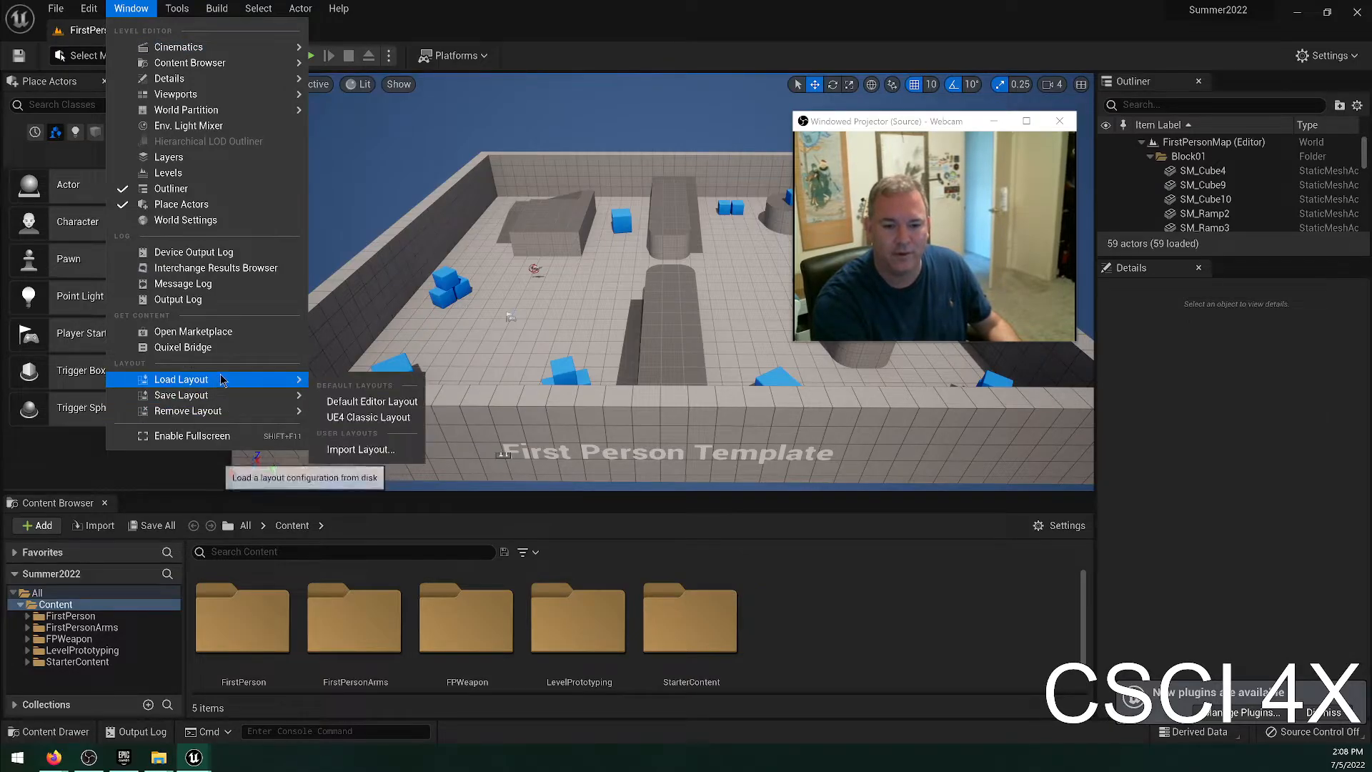
left_click(348, 417)
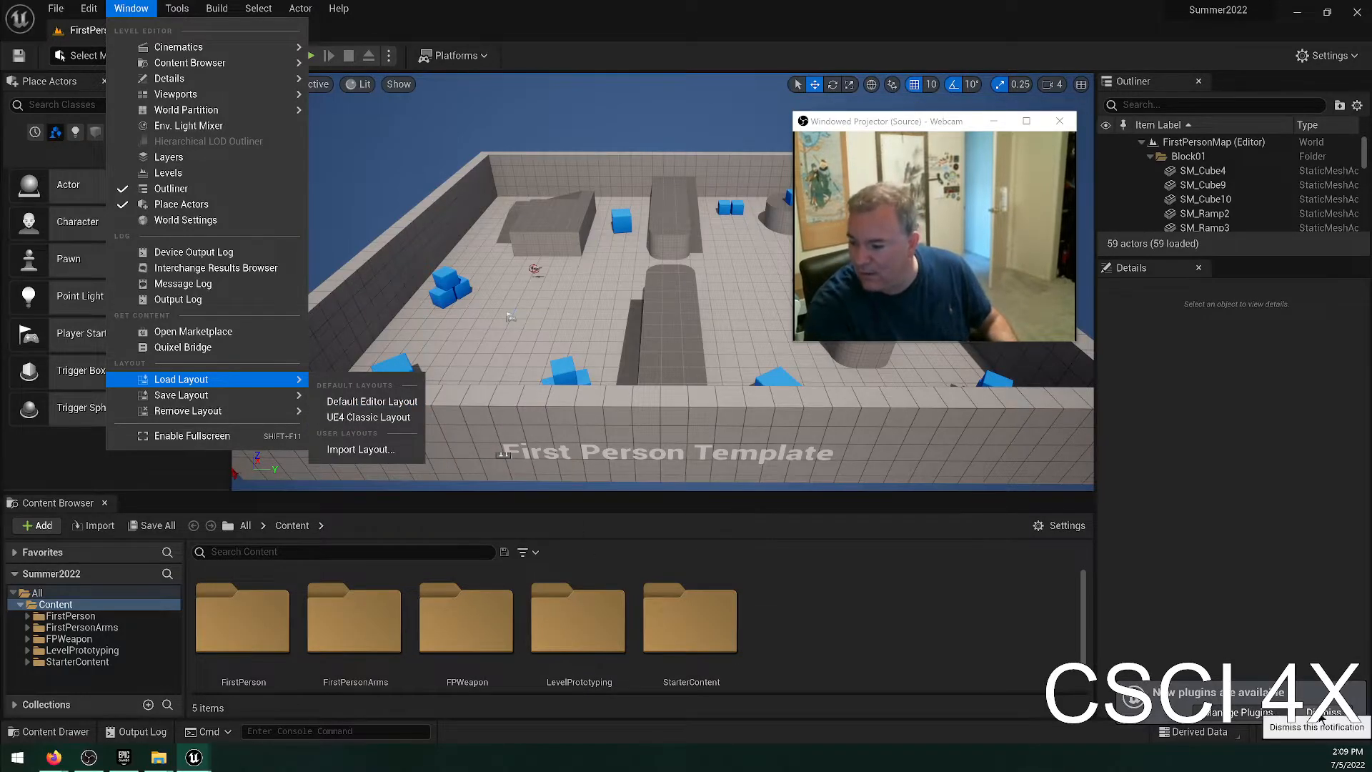
left_click(56, 9)
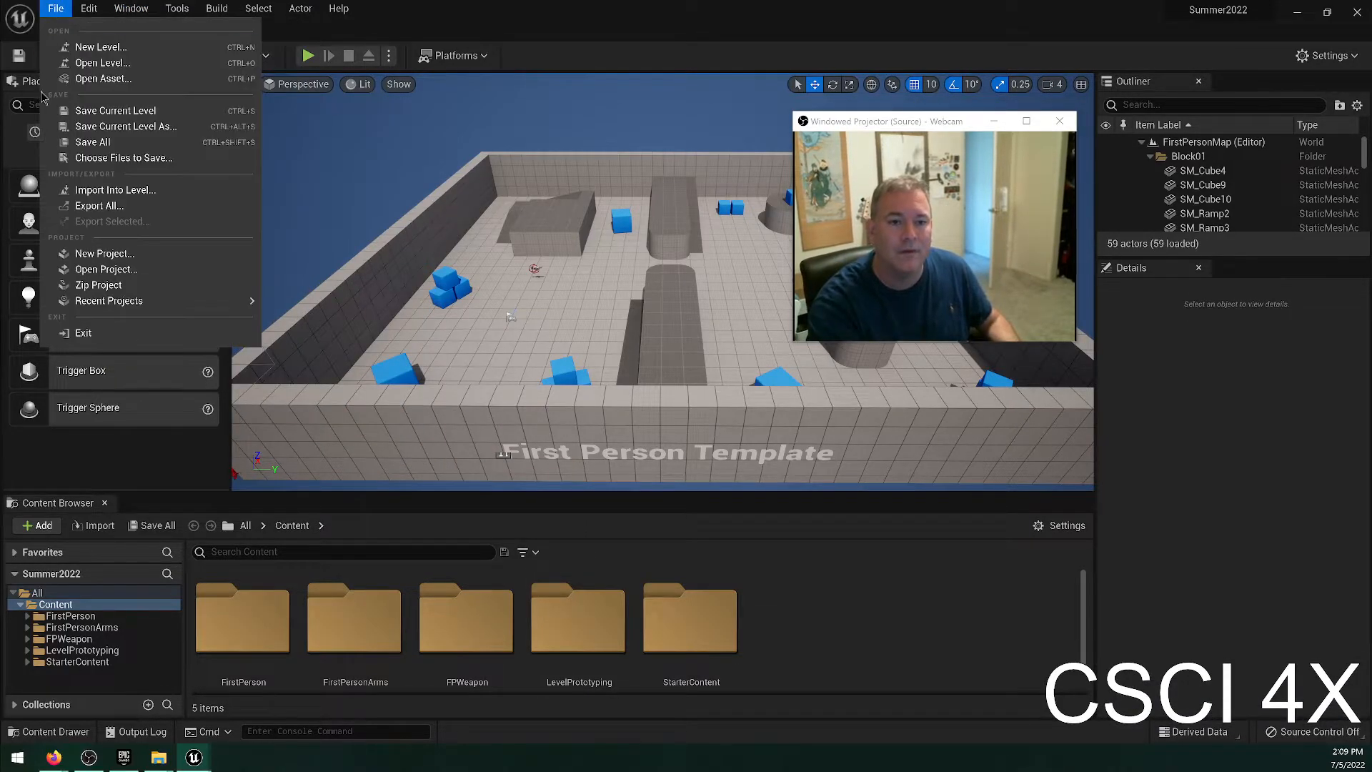
left_click(91, 141)
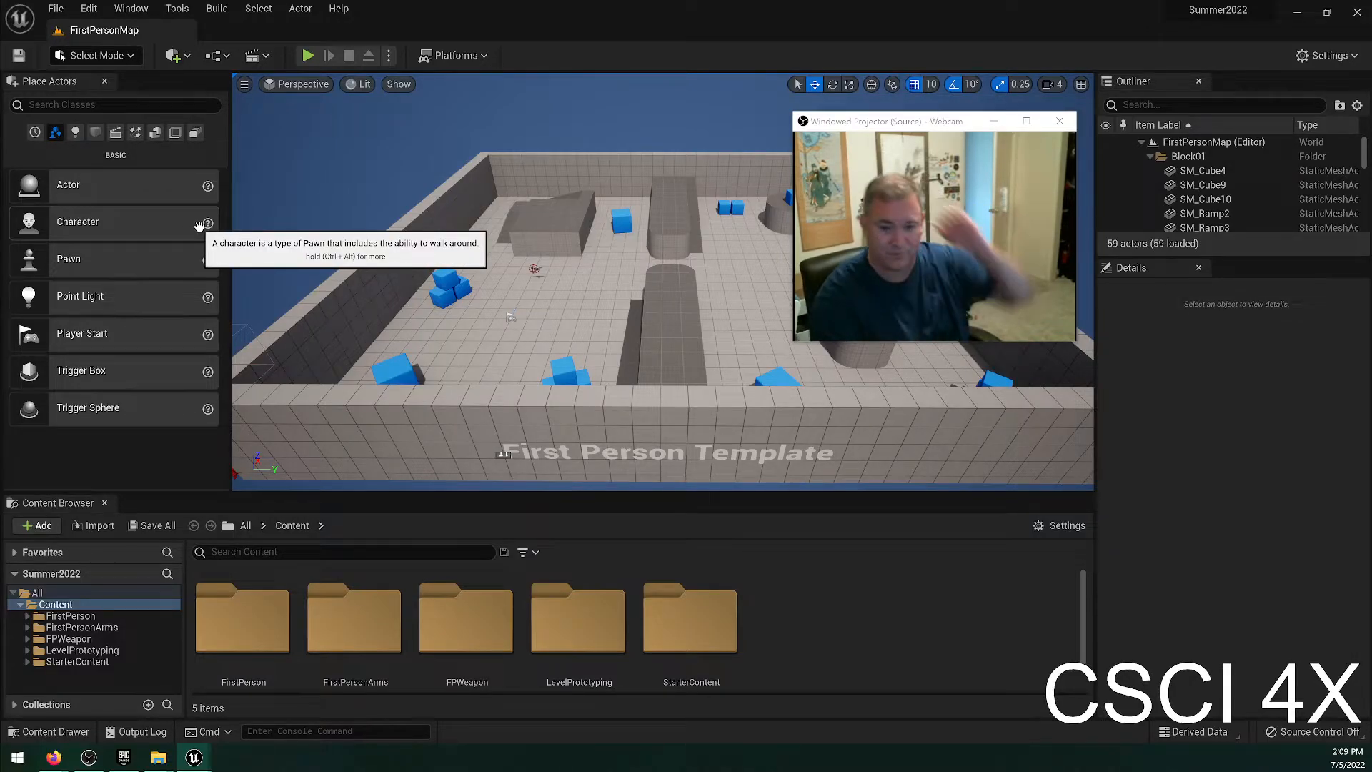
Show and hide the Content Drawer several times to compare it with the docked Content Browser.
left_click(132, 10)
left_click(938, 641)
key("ctrl+space")
key("ctrl+space")
key("ctrl+space")
key("ctrl+space")
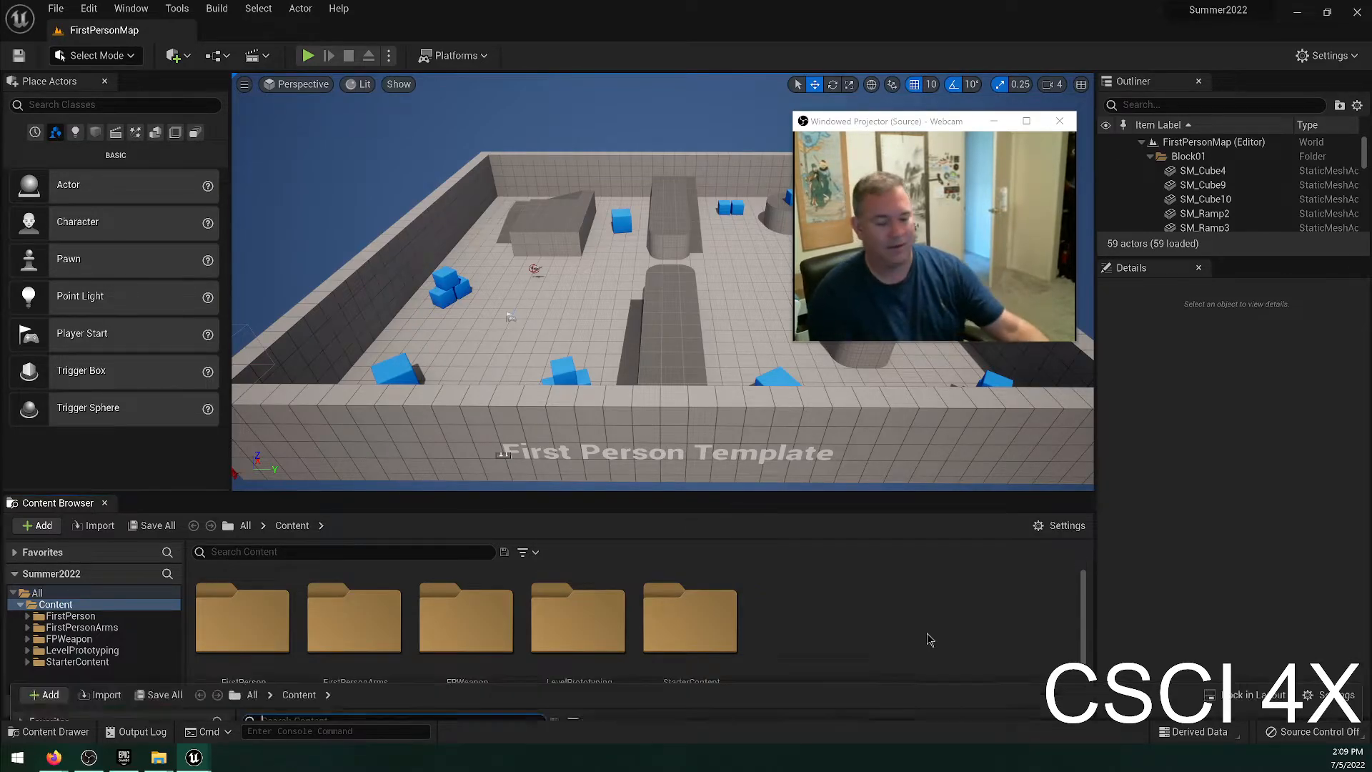
key("ctrl+space")
key("ctrl+space")
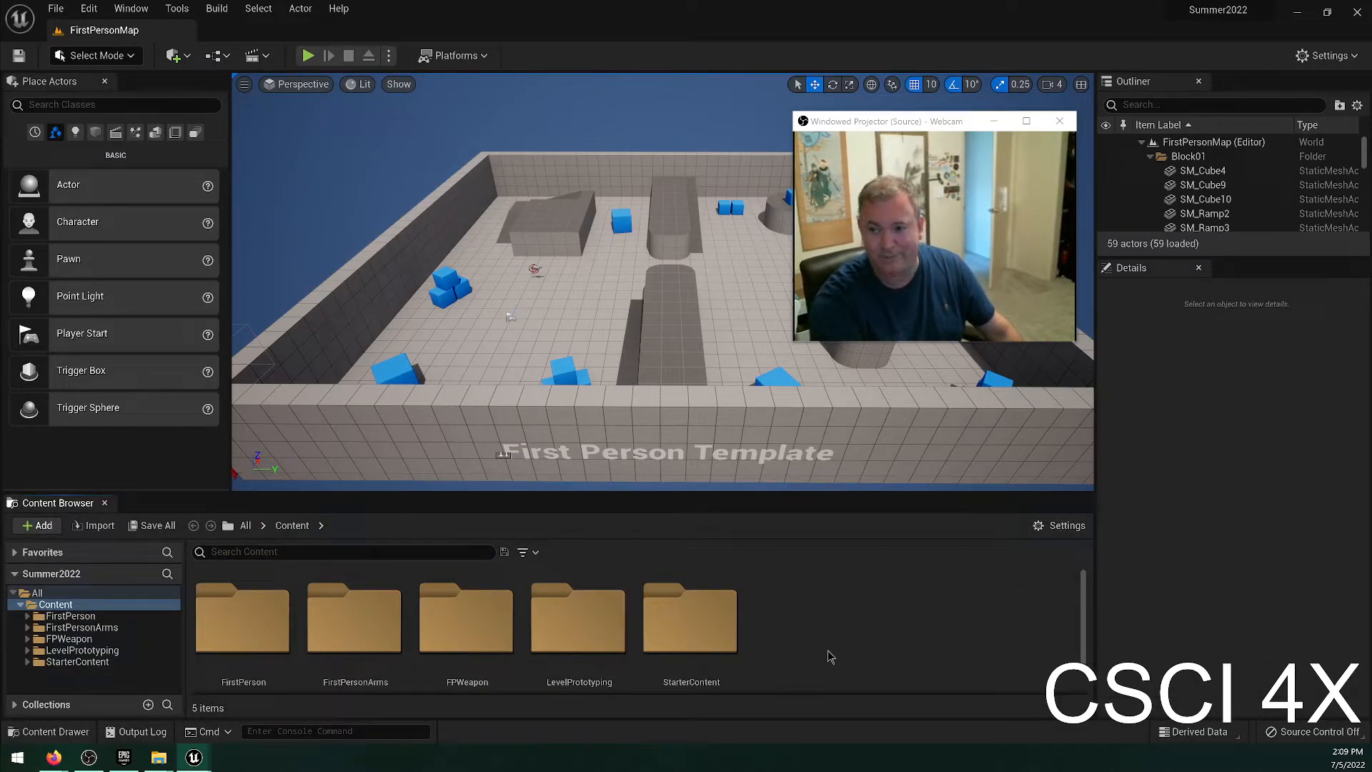
Go back to the editor's loadable layouts and choose the UE4 Classic Layout again.
left_click(131, 8)
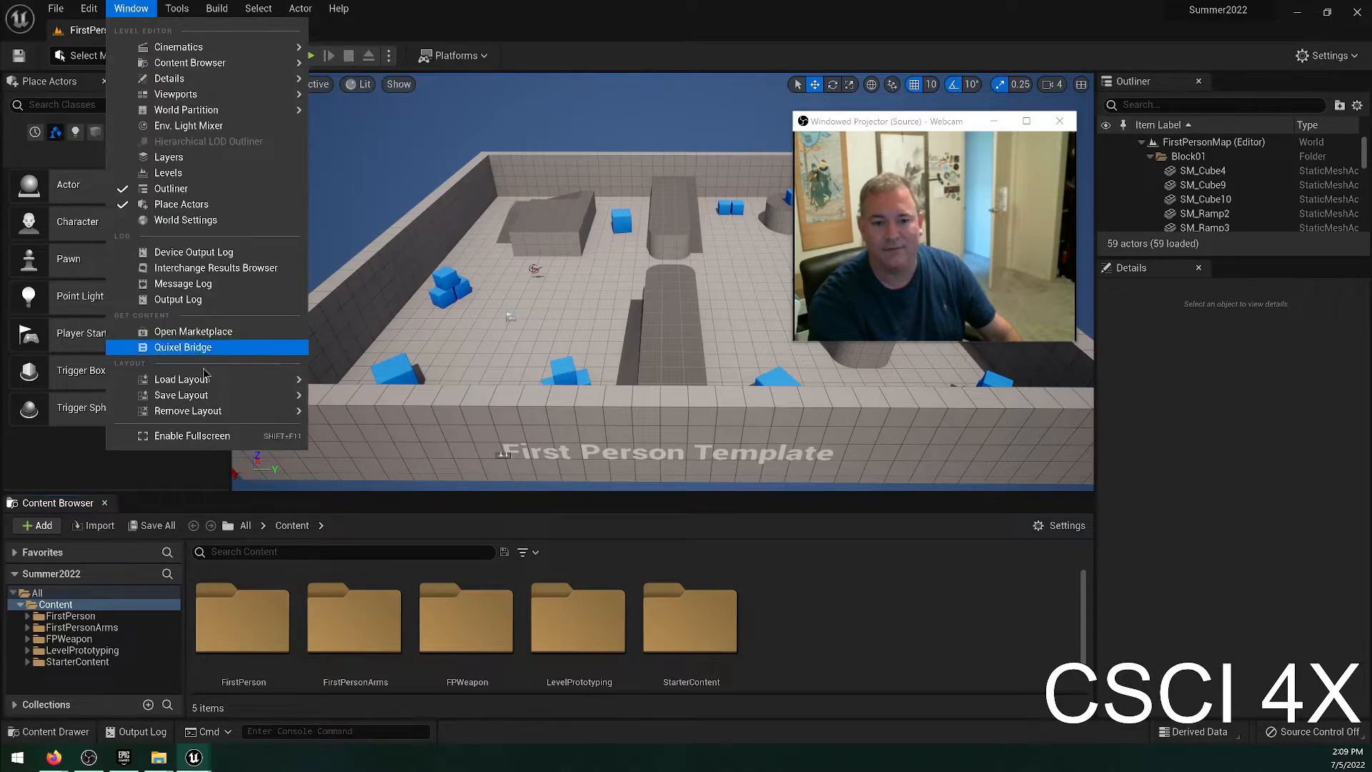
mouse_move(243, 386)
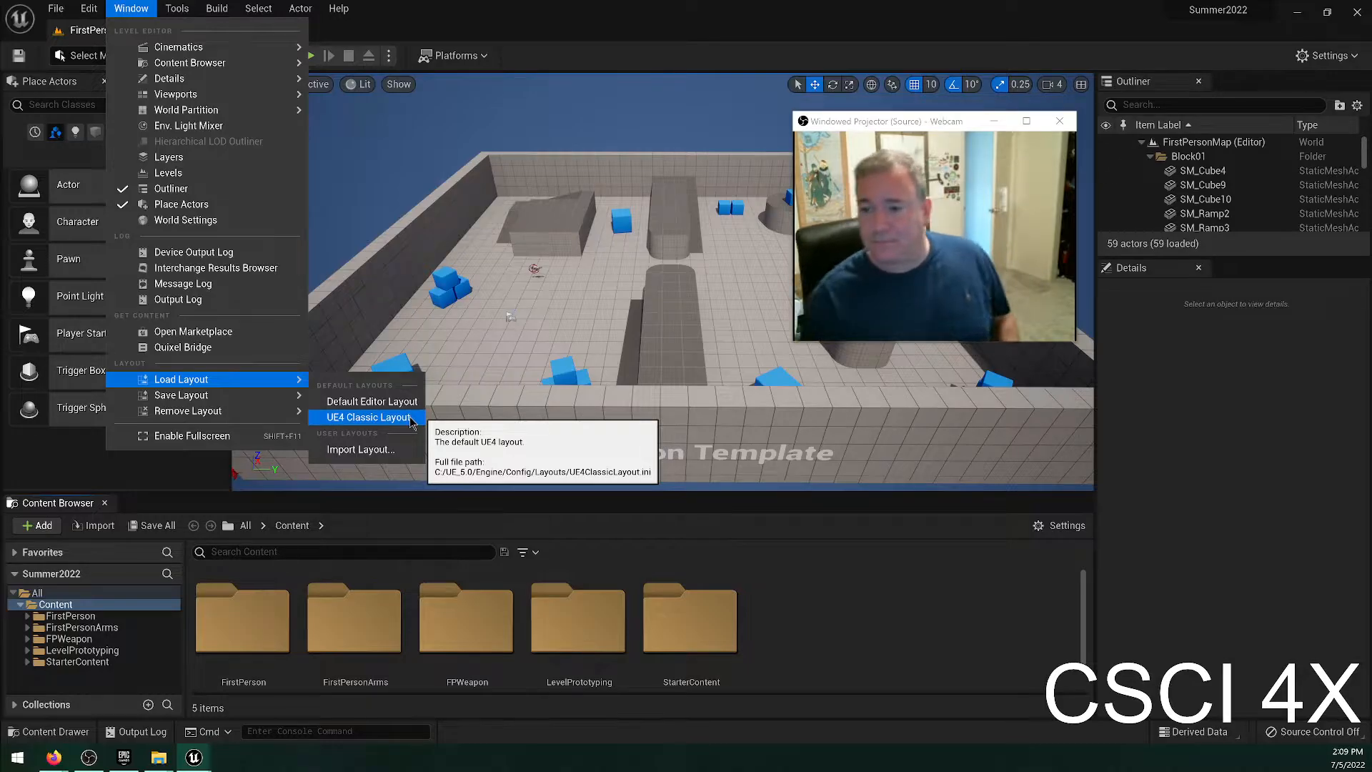
left_click(378, 417)
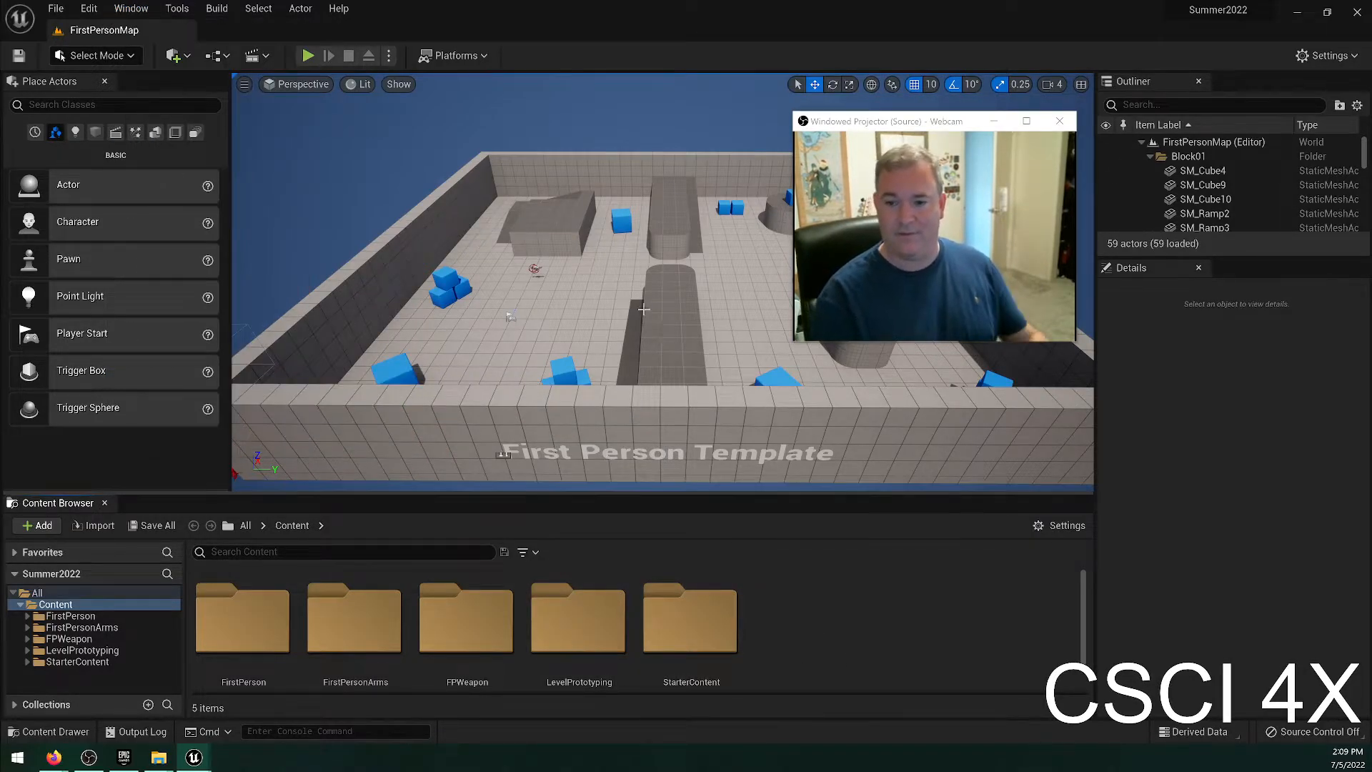
Close the webcam projector window covering the viewport and look over the whole level.
right_click_drag(642, 305, 672, 305)
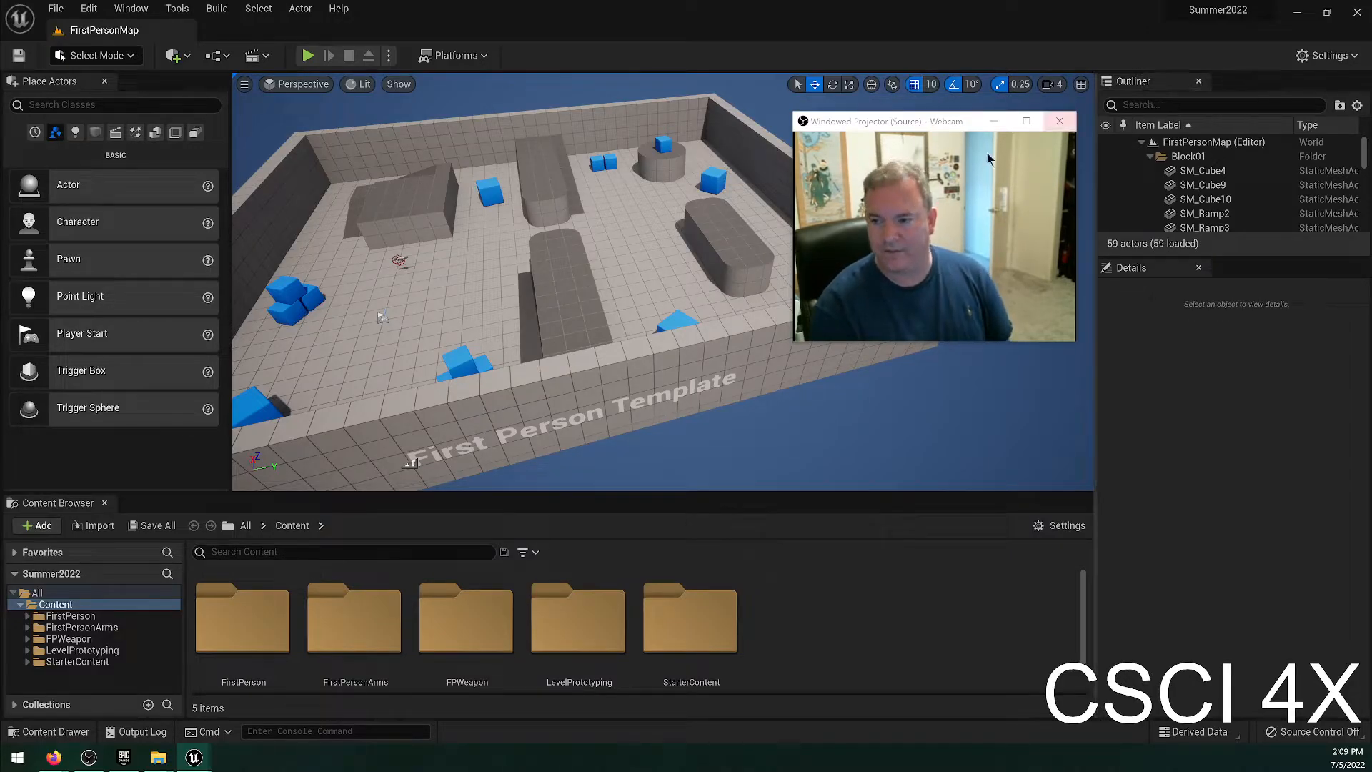
left_click(1060, 121)
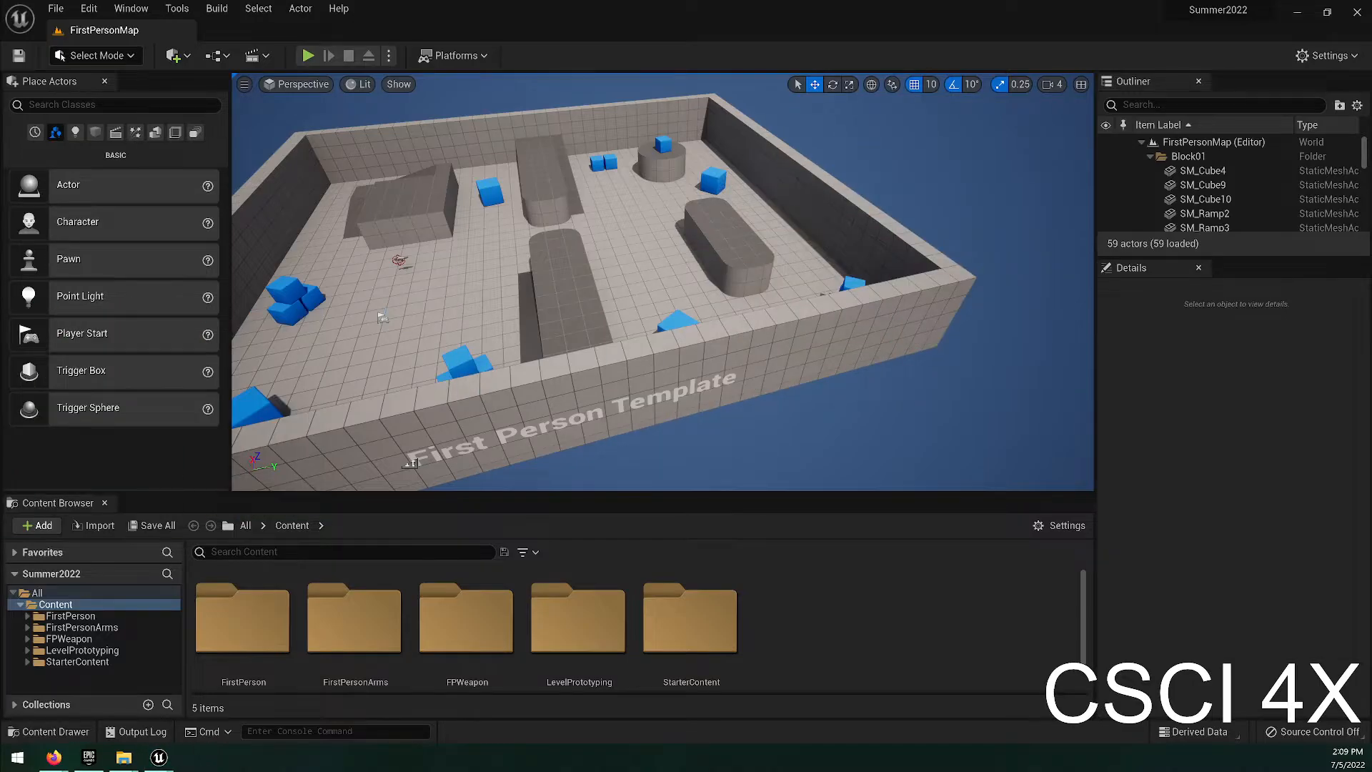
right_click_drag(750, 202, 415, 245)
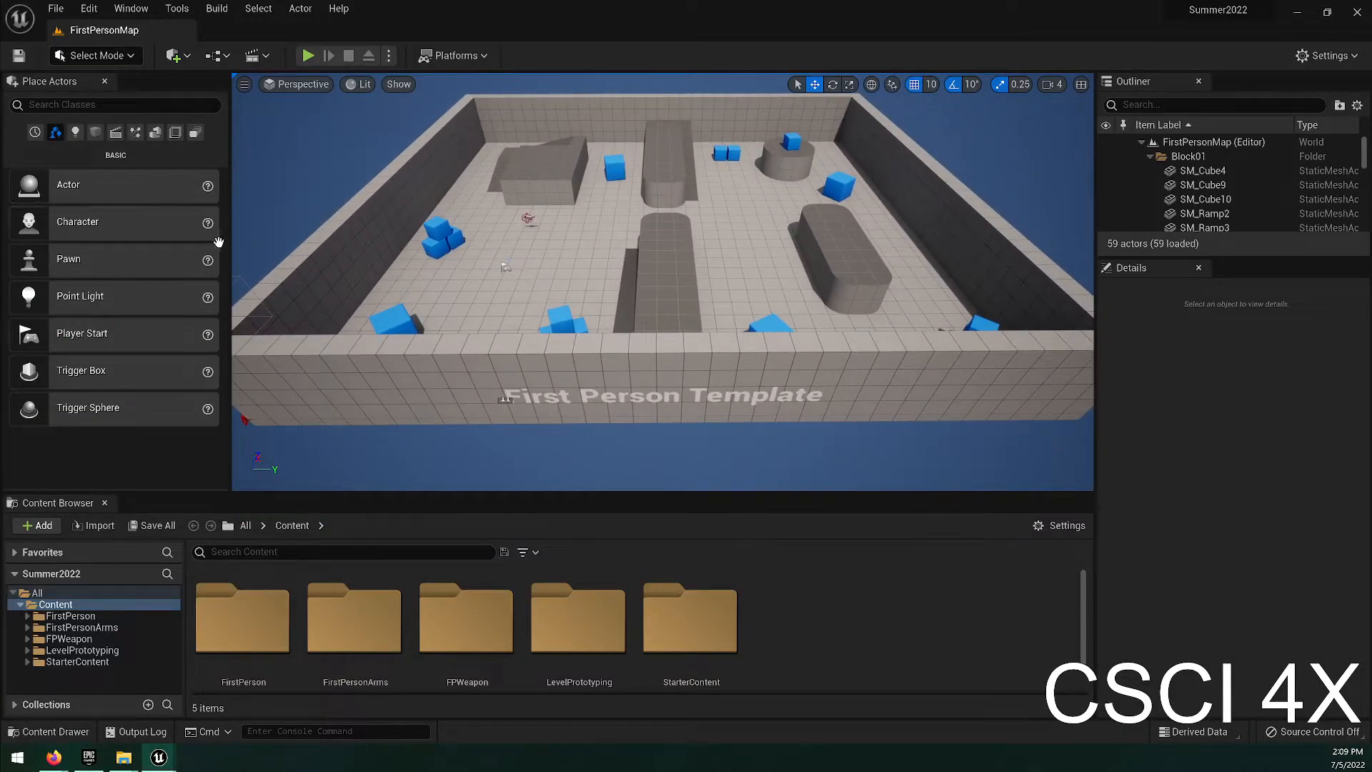
Detach the Outliner into an enlarged floating window outside the main editor, and remove the Details panel from the main window.
left_click_drag(1132, 81, 798, 8)
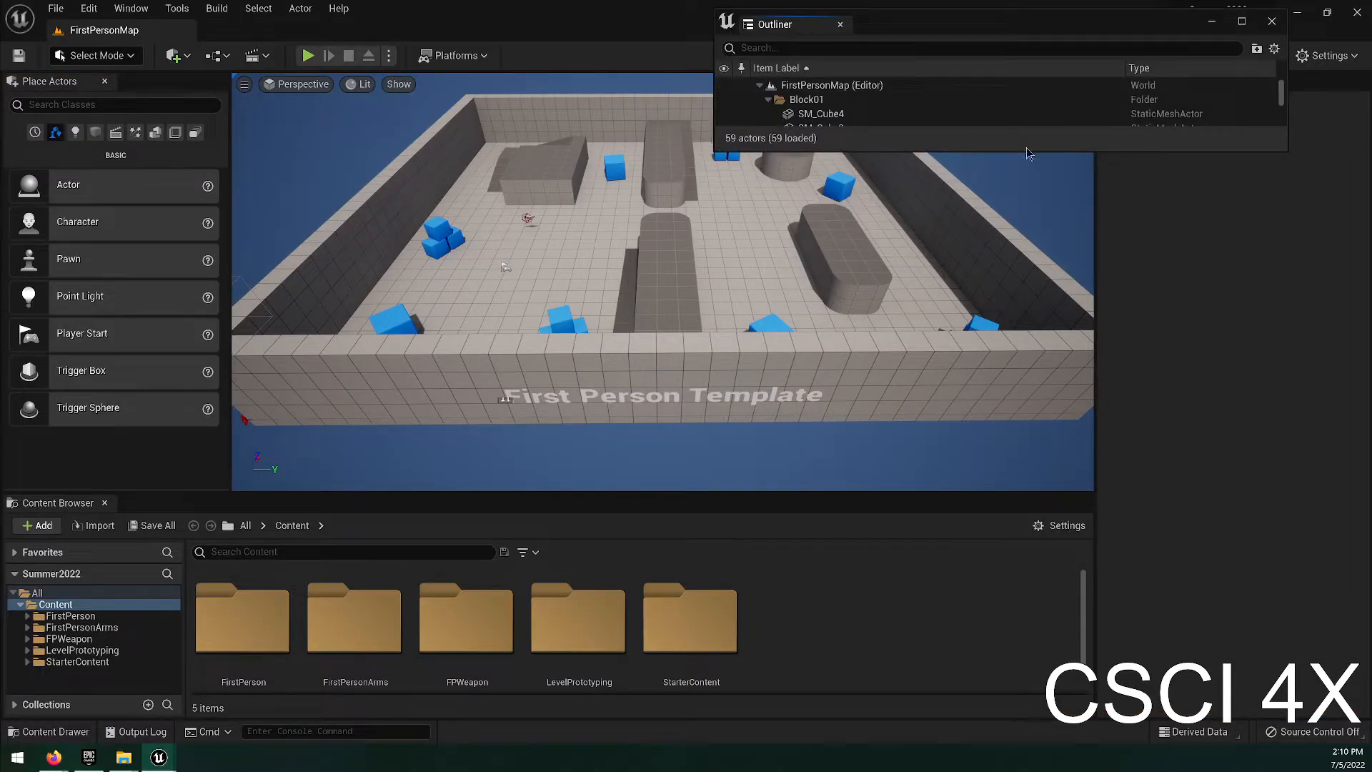
left_click_drag(1026, 151, 1068, 572)
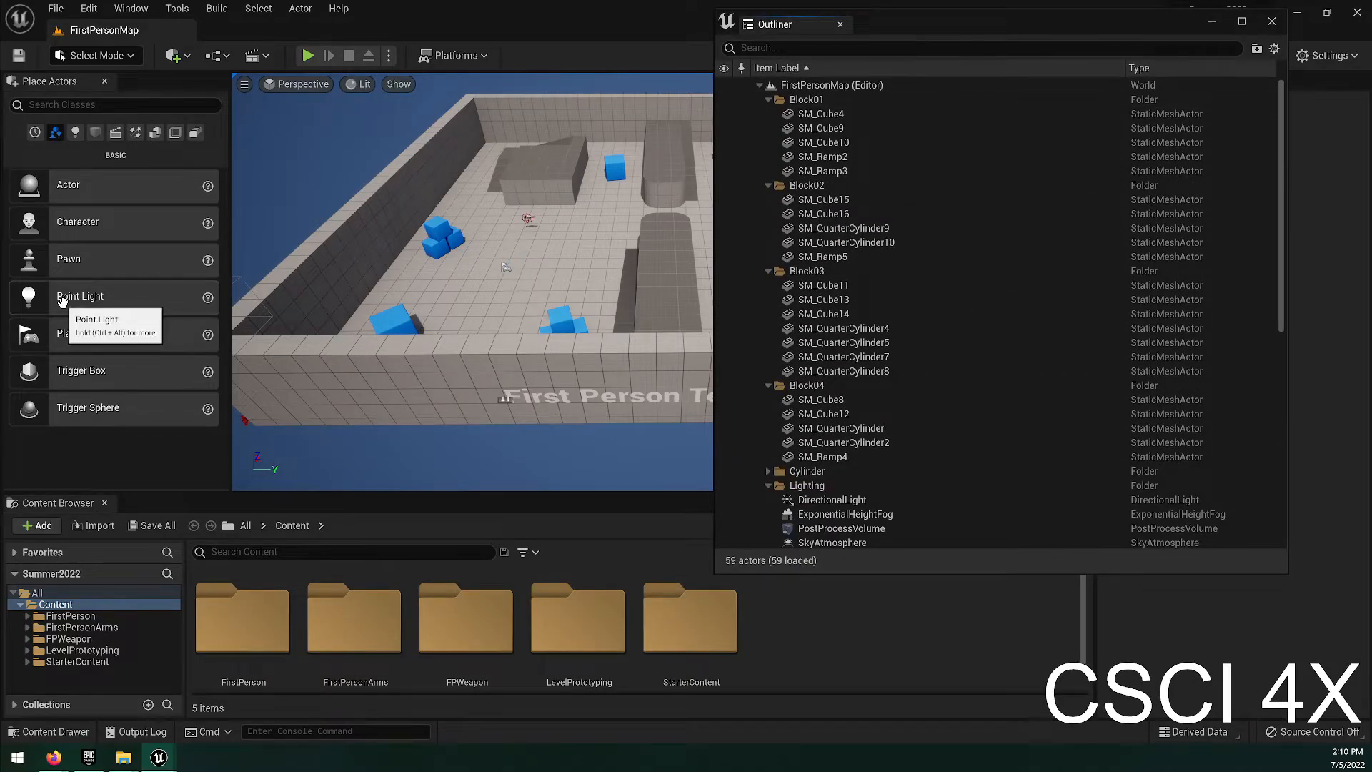
left_click_drag(940, 30, 0, 300)
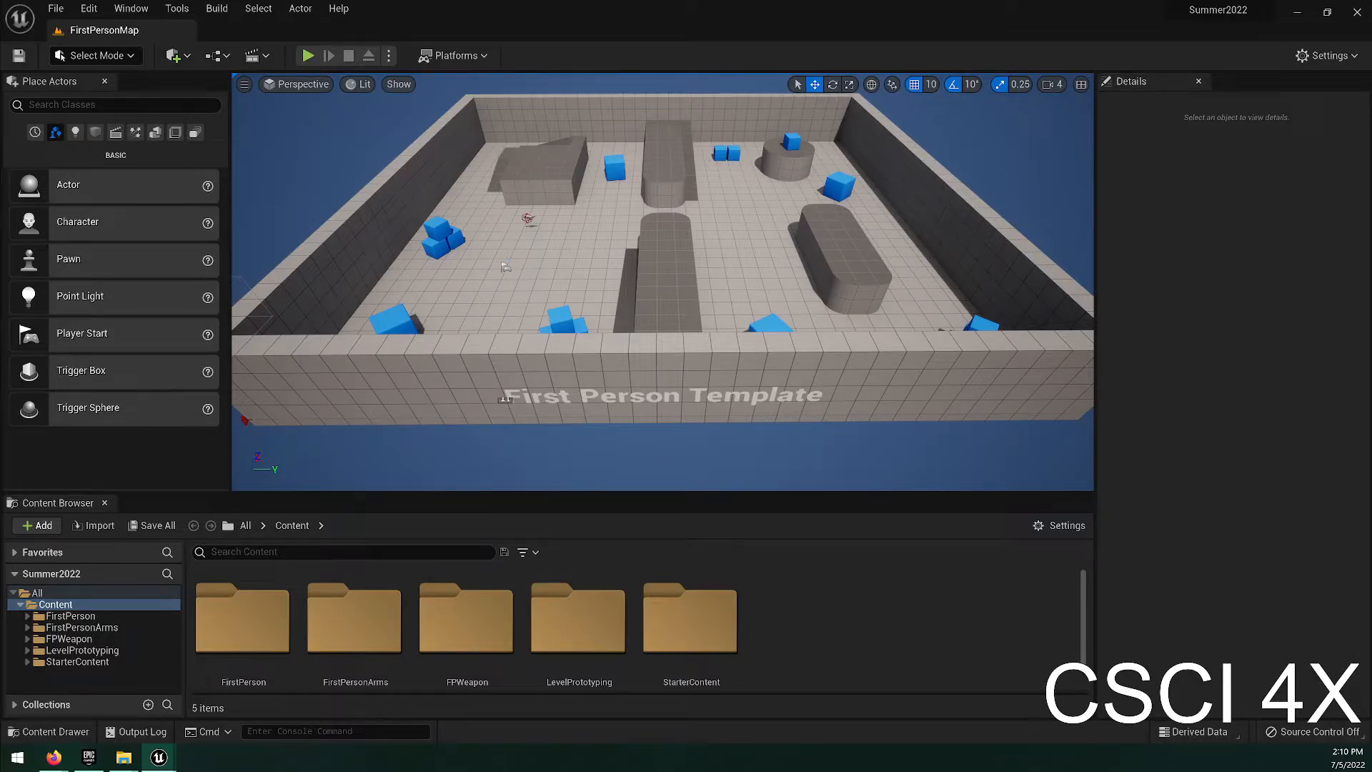
mouse_move(700, 153)
right_mouse_down()
mouse_move(779, 104)
mouse_move(700, 155)
right_mouse_up()
left_click(1200, 81)
Select quarter-cylinder pieces of the grey blocks and focus the view on them to examine them up close.
right_click_drag(675, 346, 729, 309)
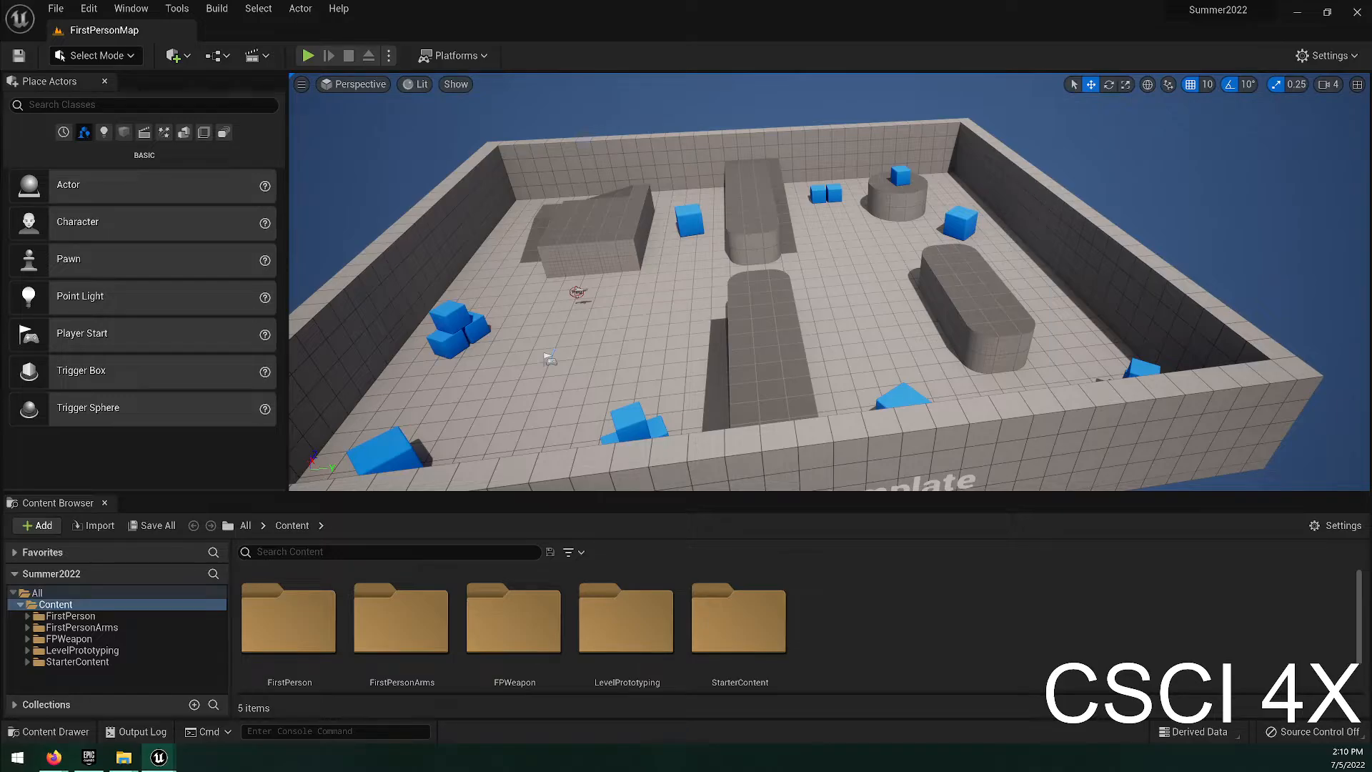
middle_click_drag(828, 281, 686, 314)
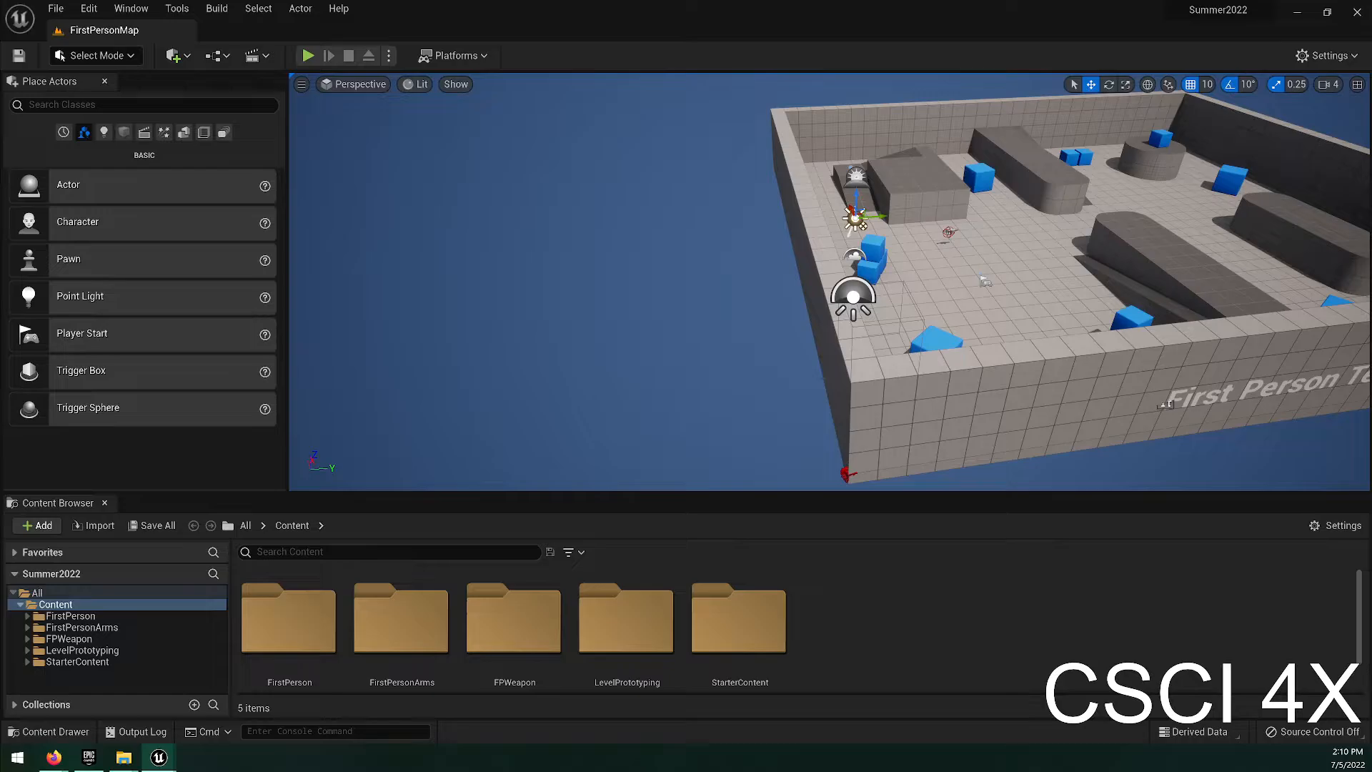
left_click(1356, 270)
key("f")
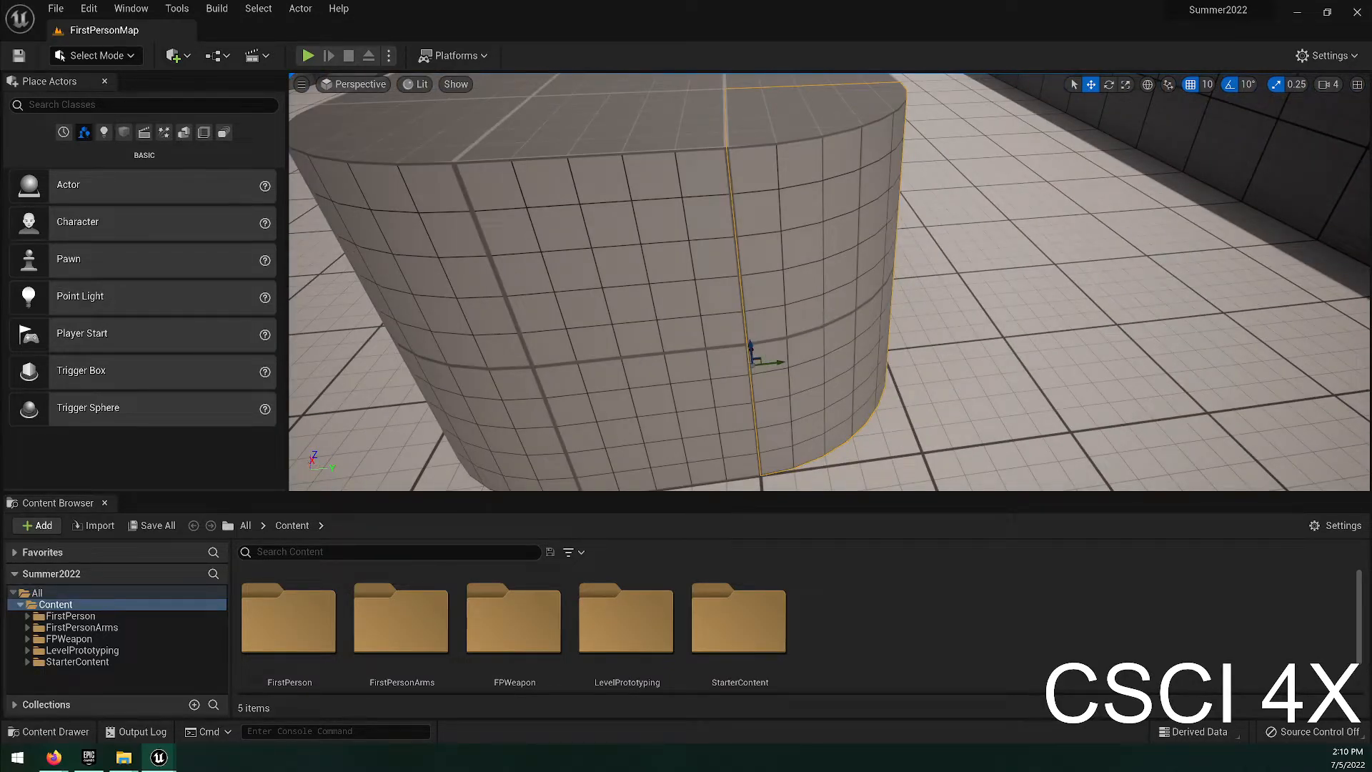
key("f")
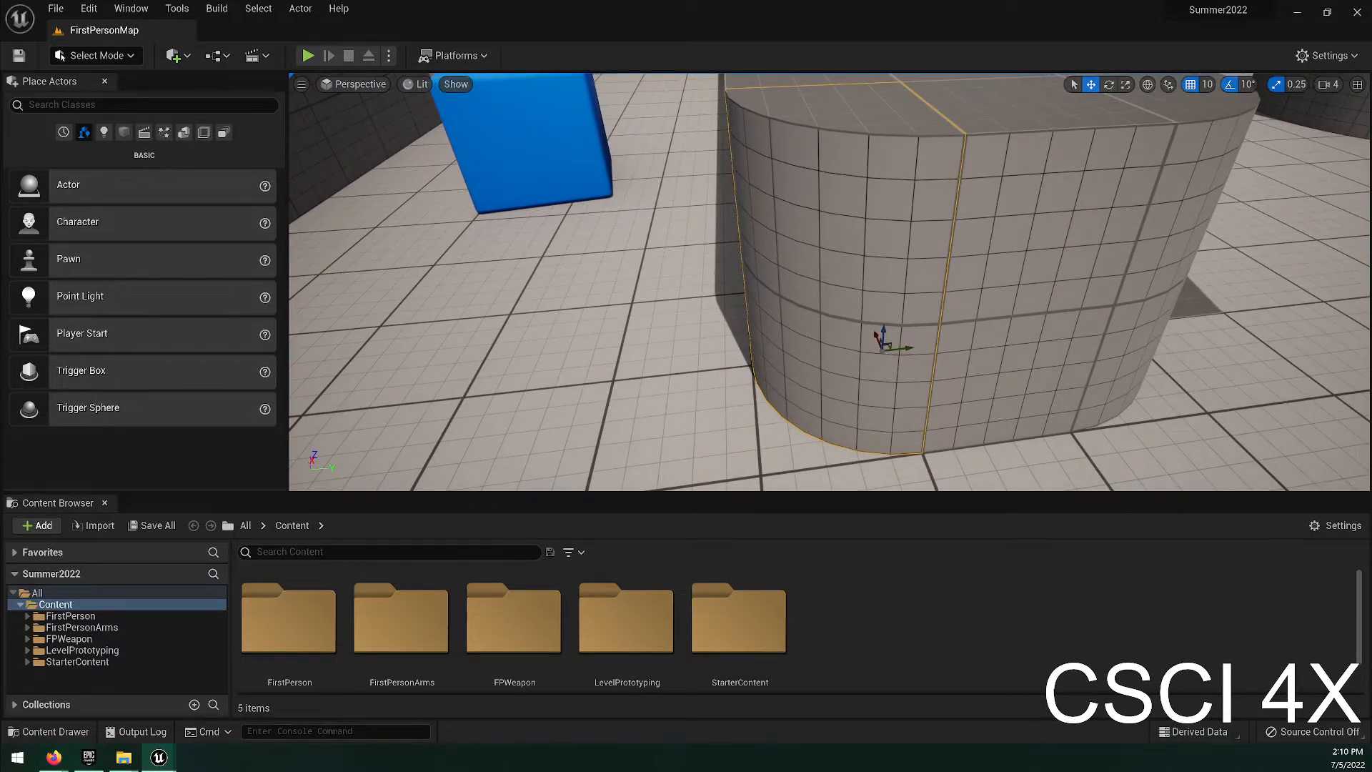
Reopen the Details panel in the main window and dock the floating Outliner as a tab beside it.
left_click_drag(1, 136, 1, 214)
left_click(118, 10)
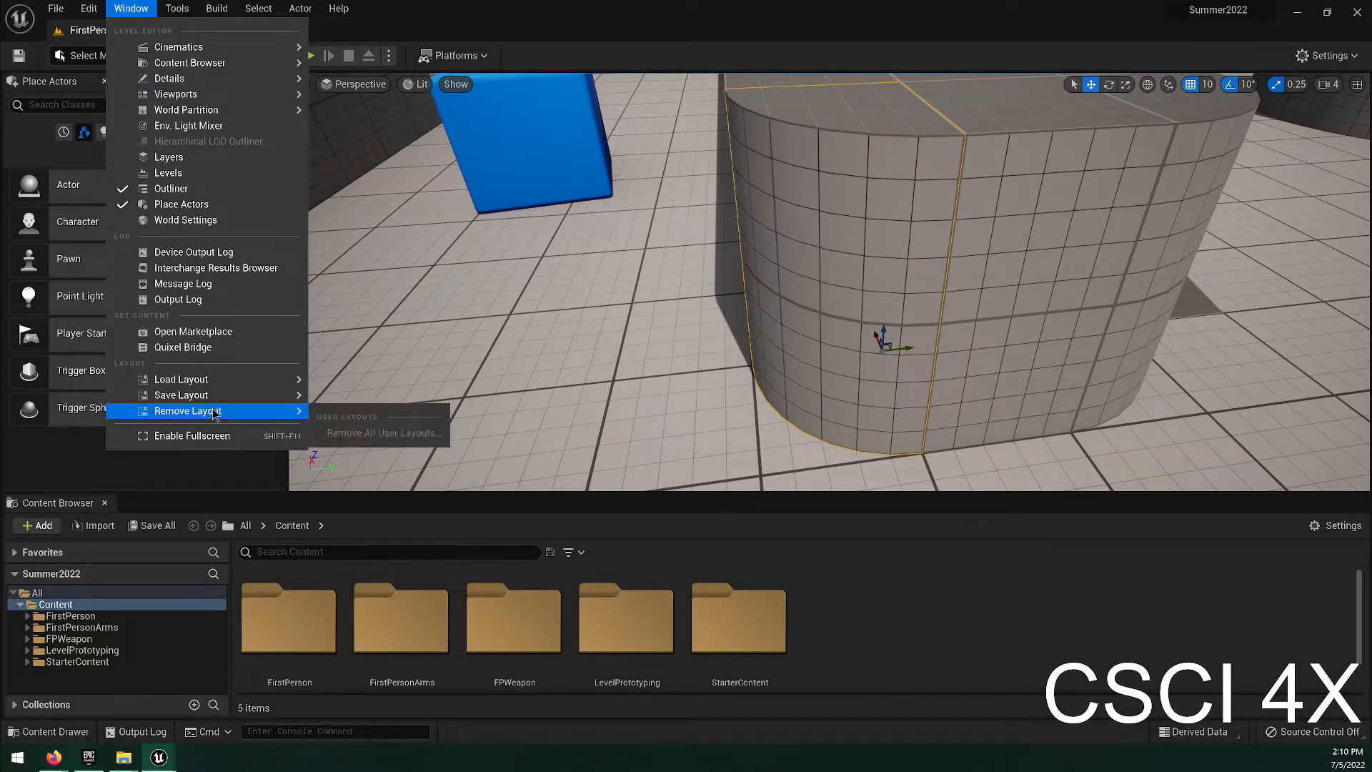
mouse_move(225, 380)
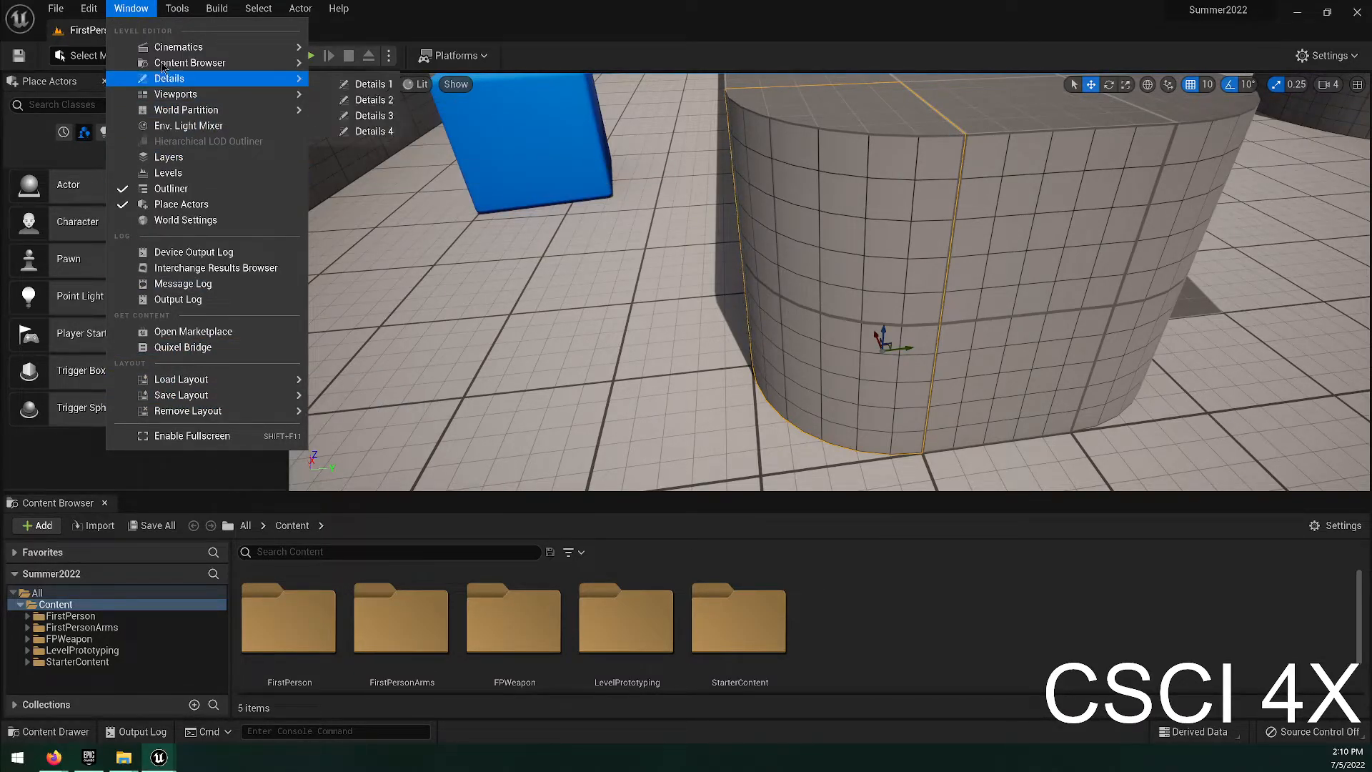
mouse_move(262, 80)
left_click(345, 85)
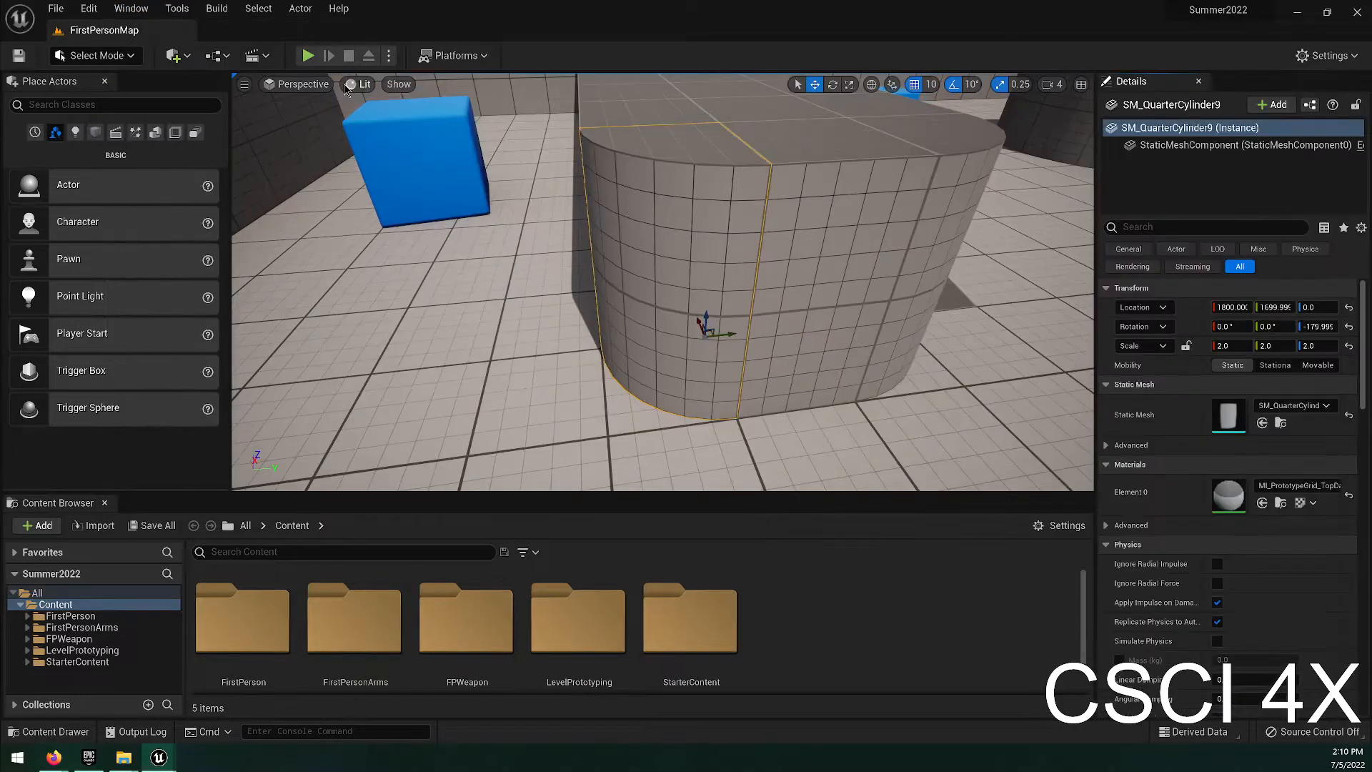
left_click_drag(1371, 307, 1130, 84)
Alternate between the docked Outliner and Details of the selected quarter cylinder, finishing on the Outliner.
left_click(1244, 84)
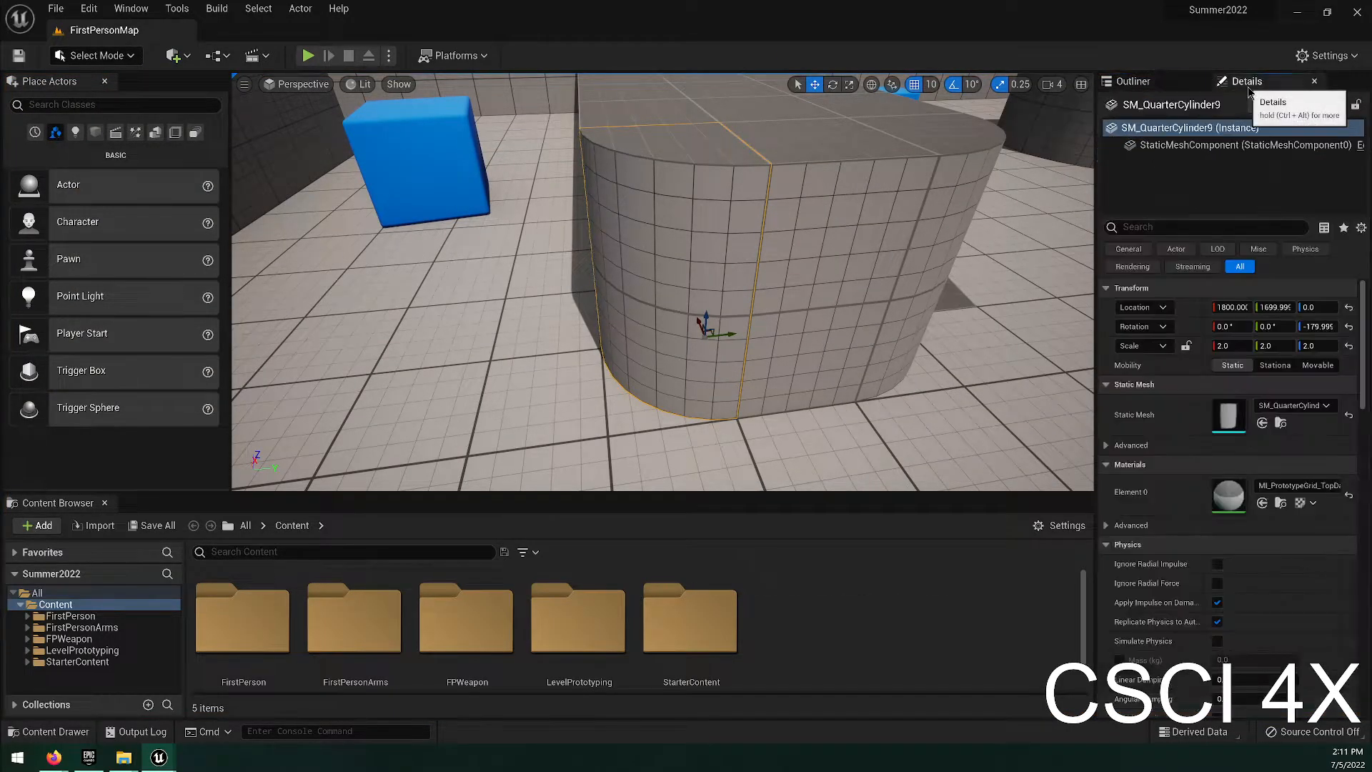
left_click(1114, 77)
left_click(1247, 85)
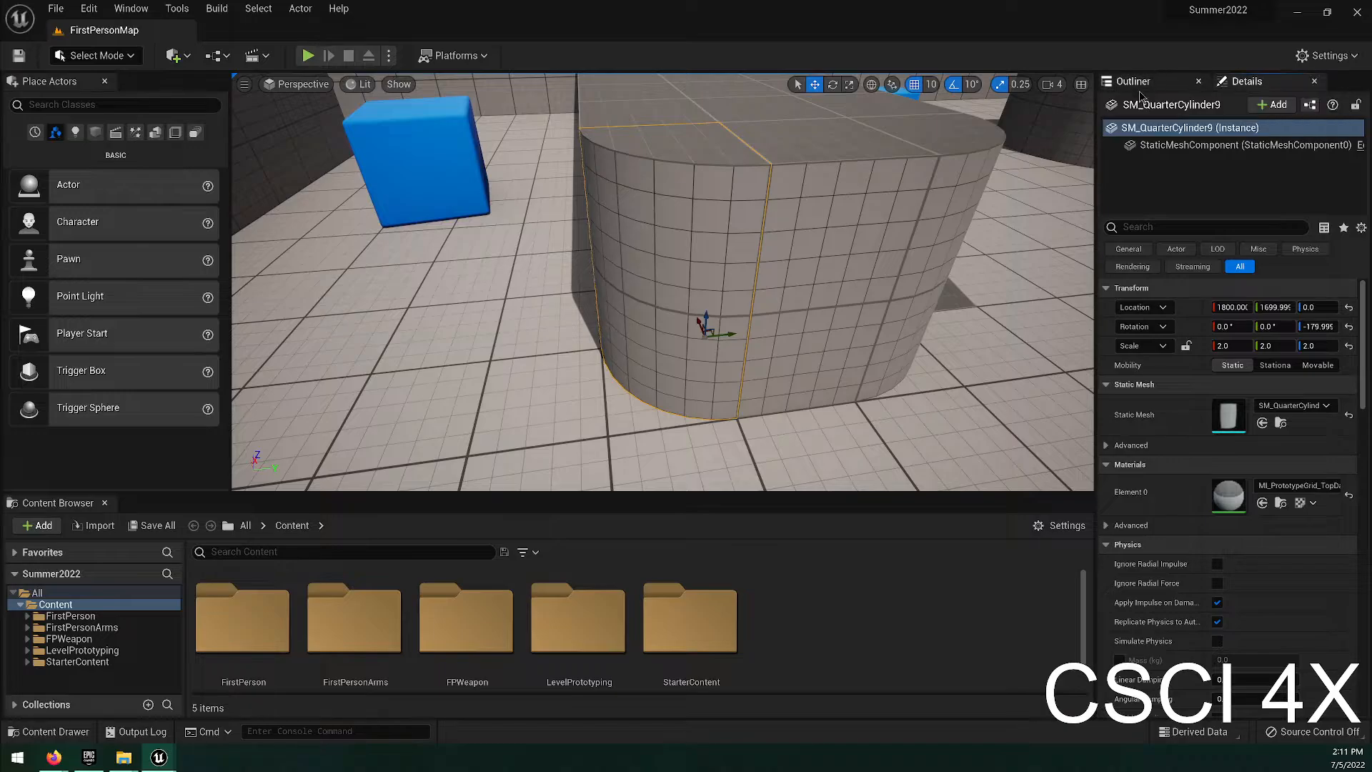
left_click(1146, 86)
left_click(1247, 82)
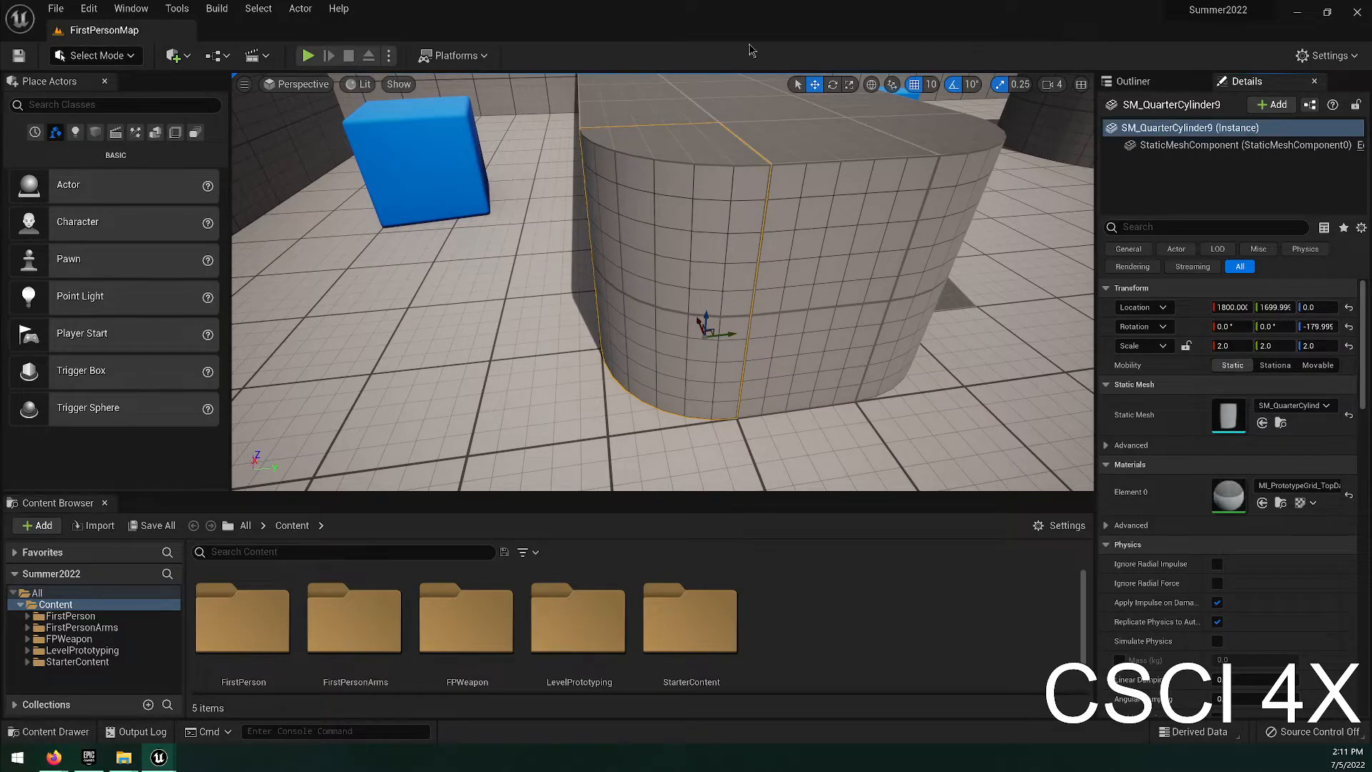
right_click_drag(290, 183, 532, 218)
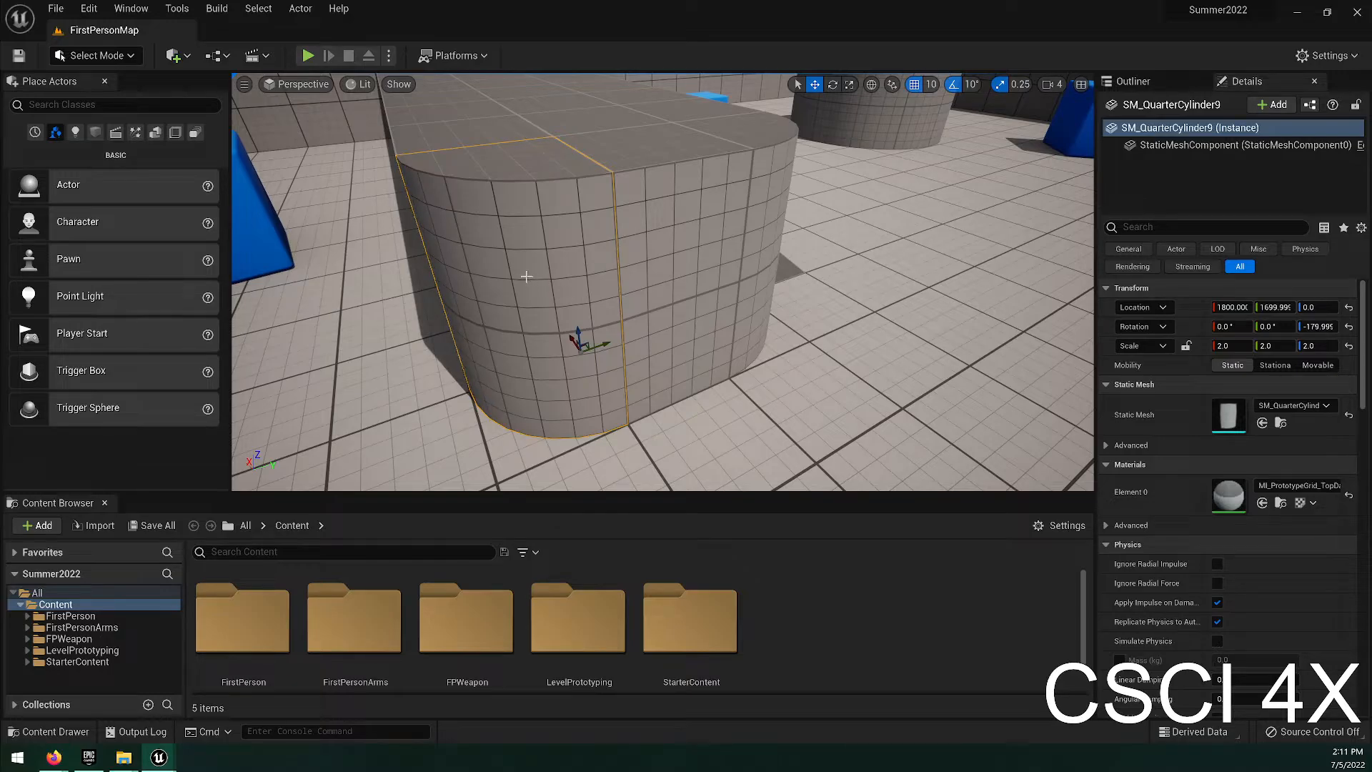
left_click(1133, 81)
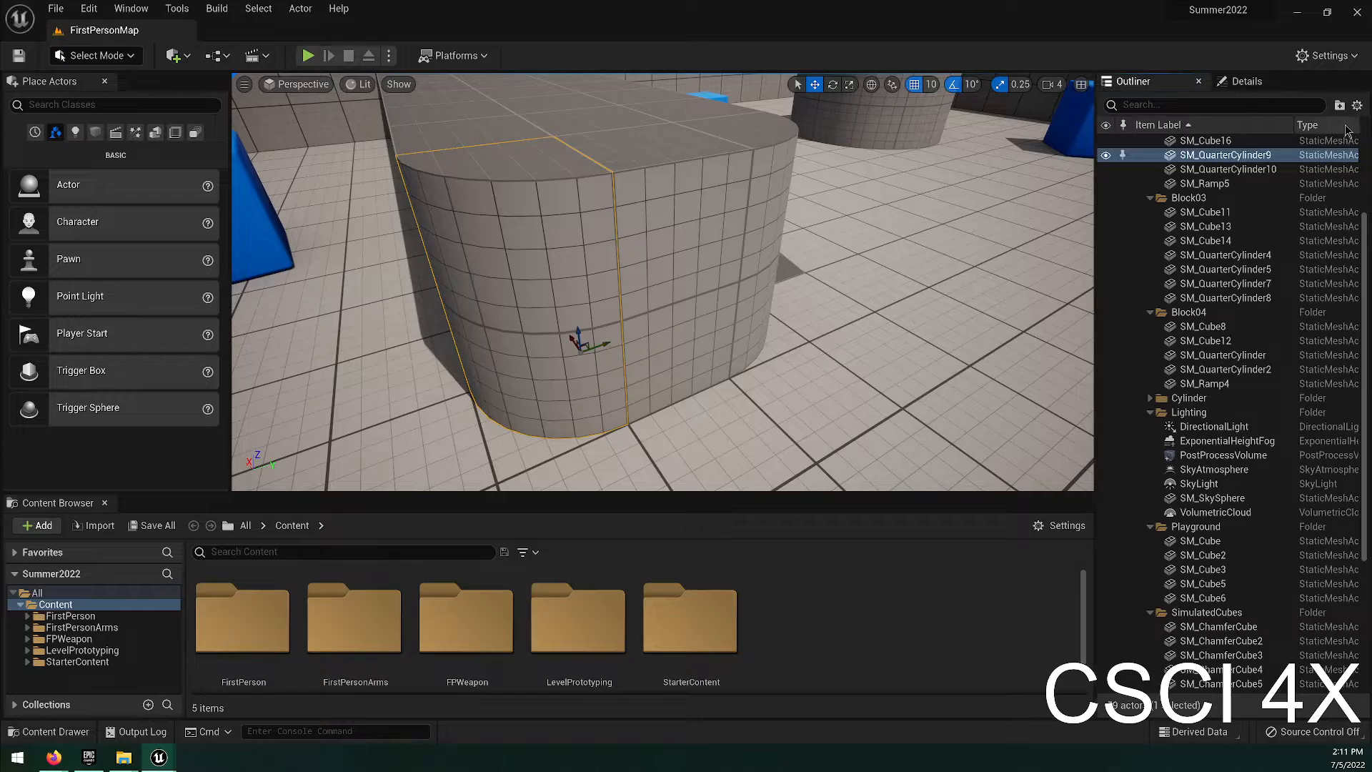
Place the webcam projector window over the viewport, and browse the Outliner's actor list and the quarter cylinder's physics details.
left_click_drag(0, 222, 880, 105)
scroll(1343, 441, "down", 4)
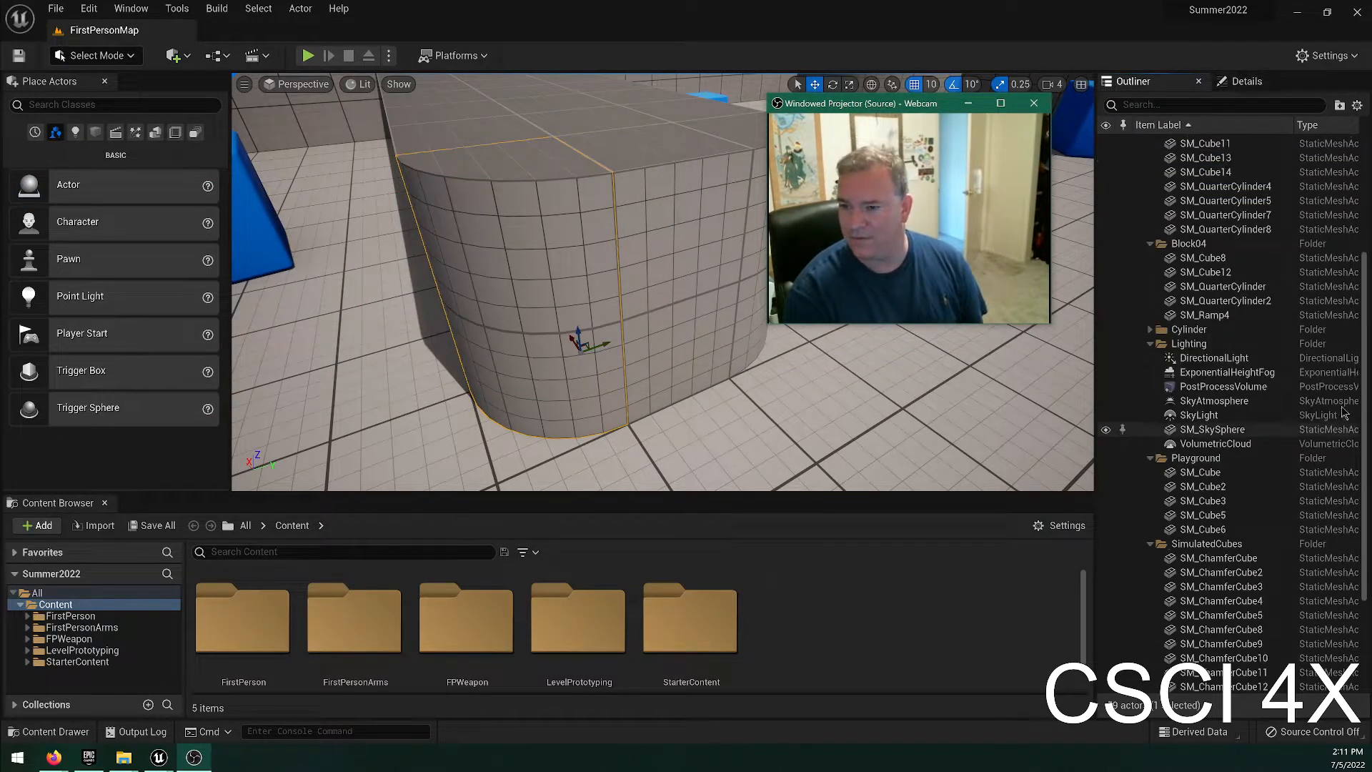
scroll(1255, 407, "down", 2)
scroll(1257, 389, "up", 6)
scroll(1274, 319, "up", 6)
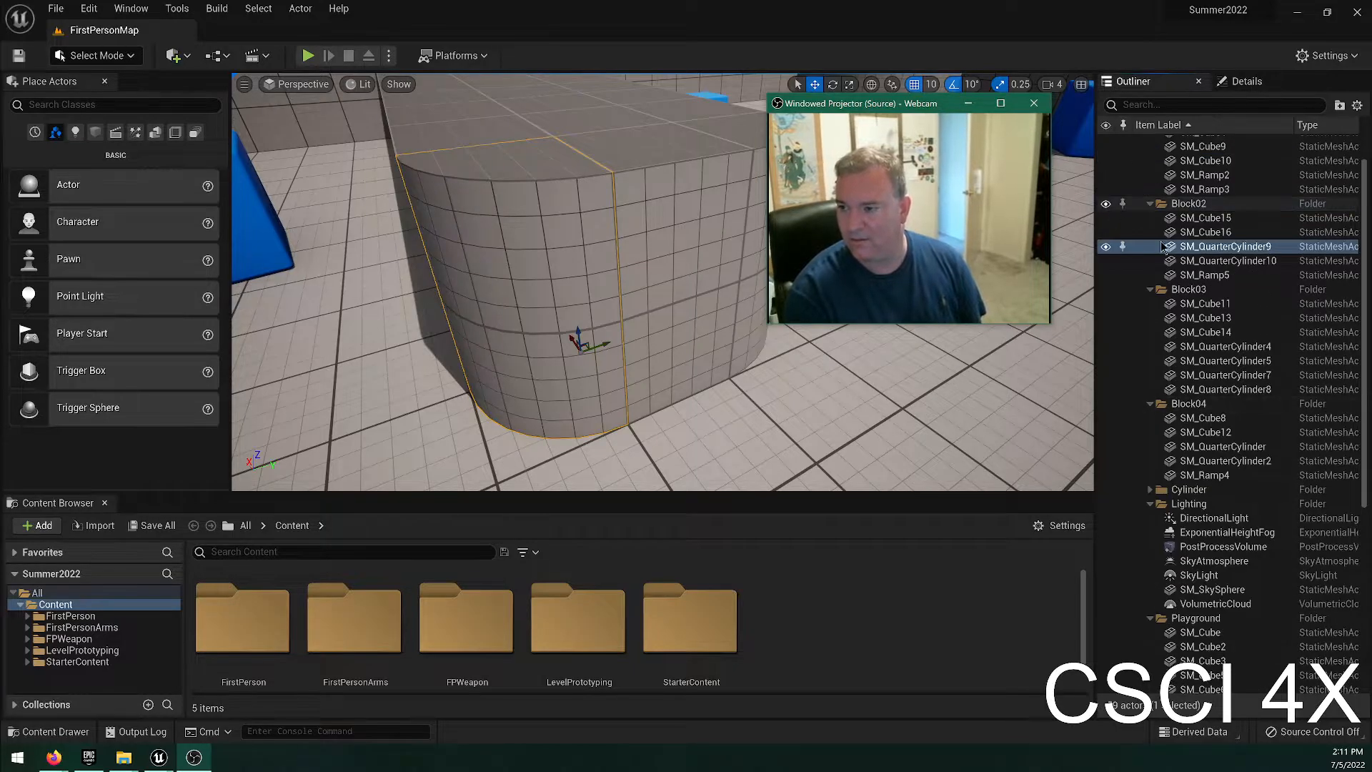
left_click(1247, 81)
scroll(1162, 522, "down", 3)
scroll(1162, 522, "down", 5)
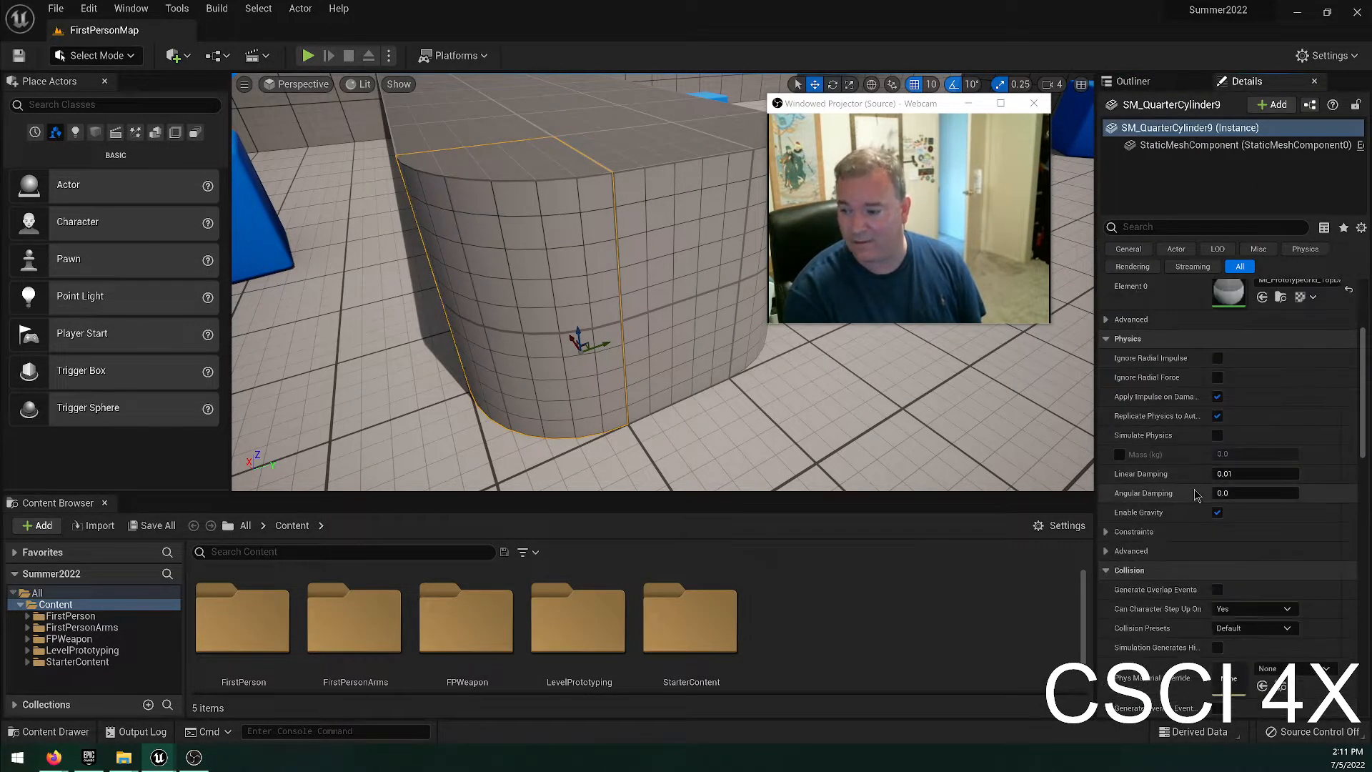
Save the current editor layout under the presenter's first name with the description "Big Outliner/Details".
left_click(89, 8)
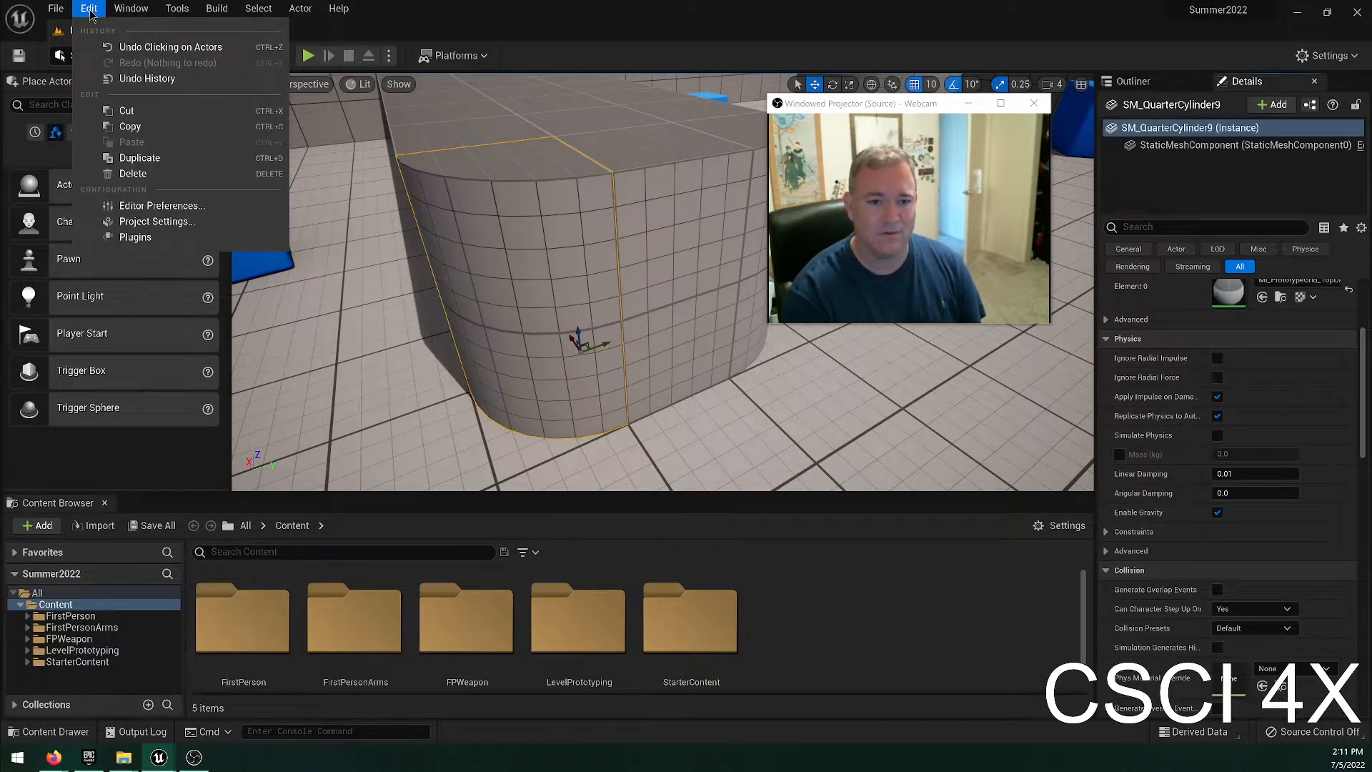
mouse_move(130, 8)
mouse_move(214, 396)
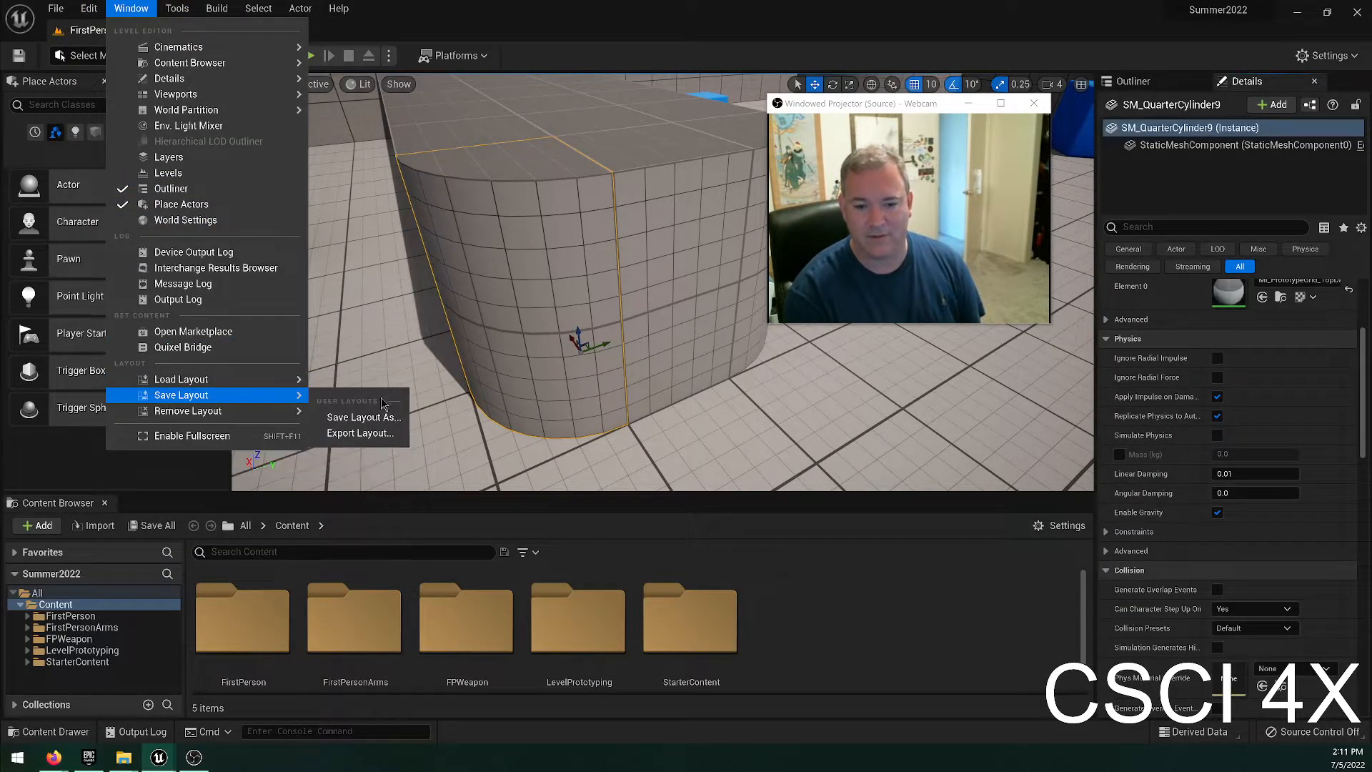
left_click(361, 417)
left_click(665, 340)
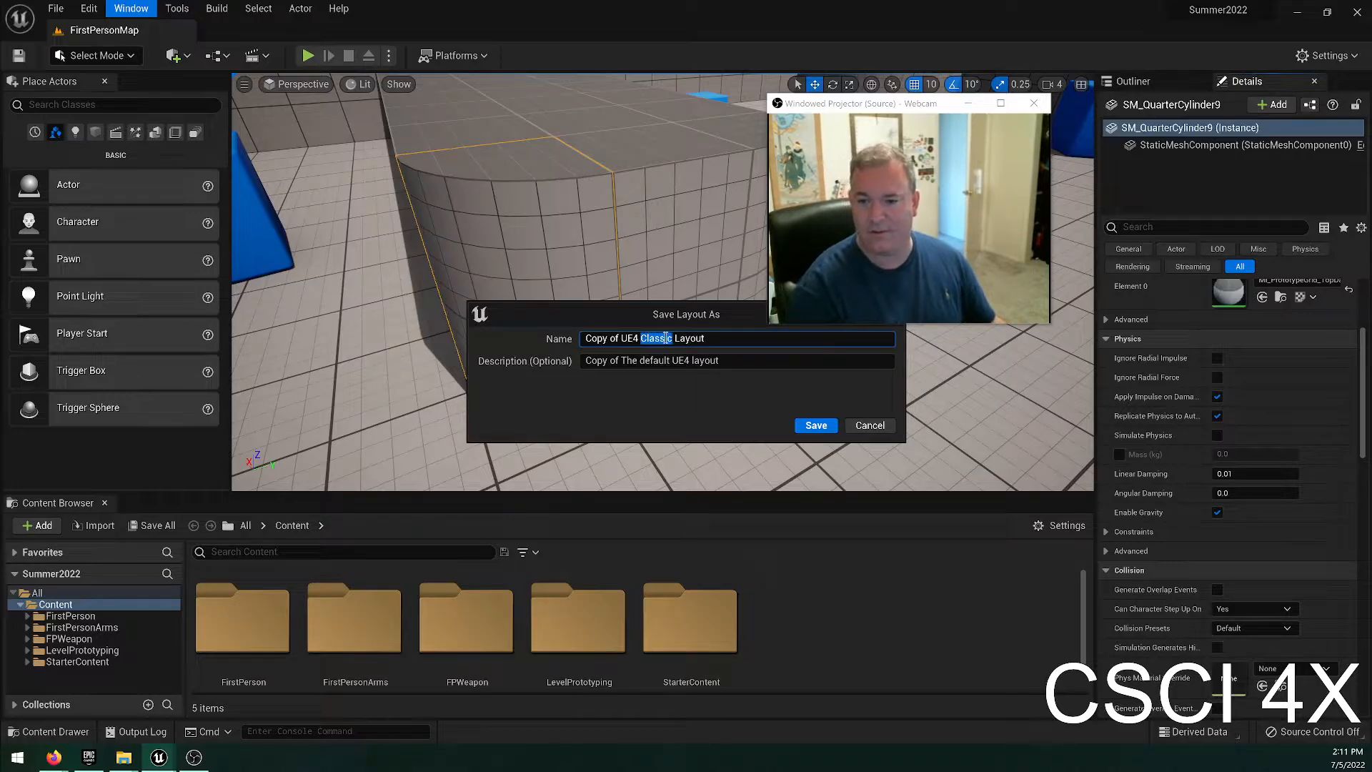
key("ctrl+a")
type("Bill")
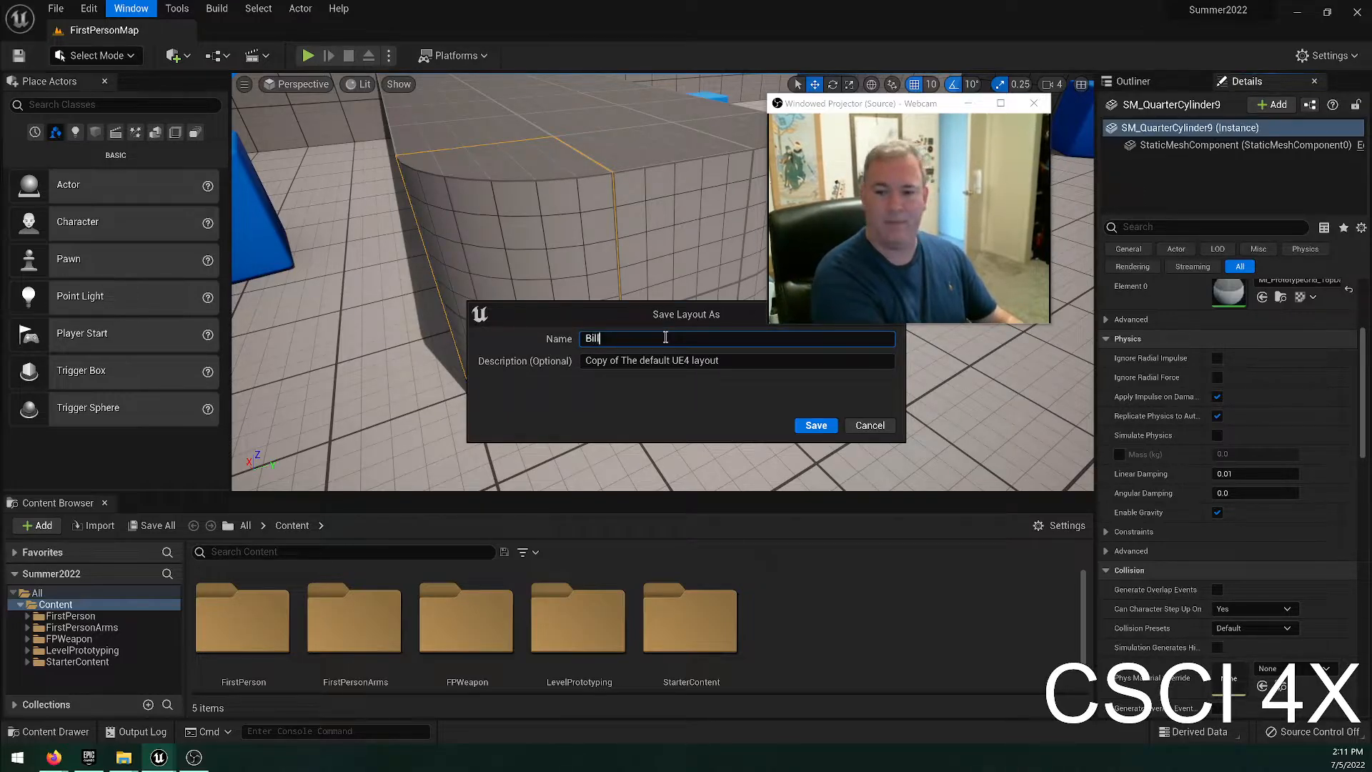
key("Tab")
key("BackSpace")
type("Big Outliner/Details T")
key("Return")
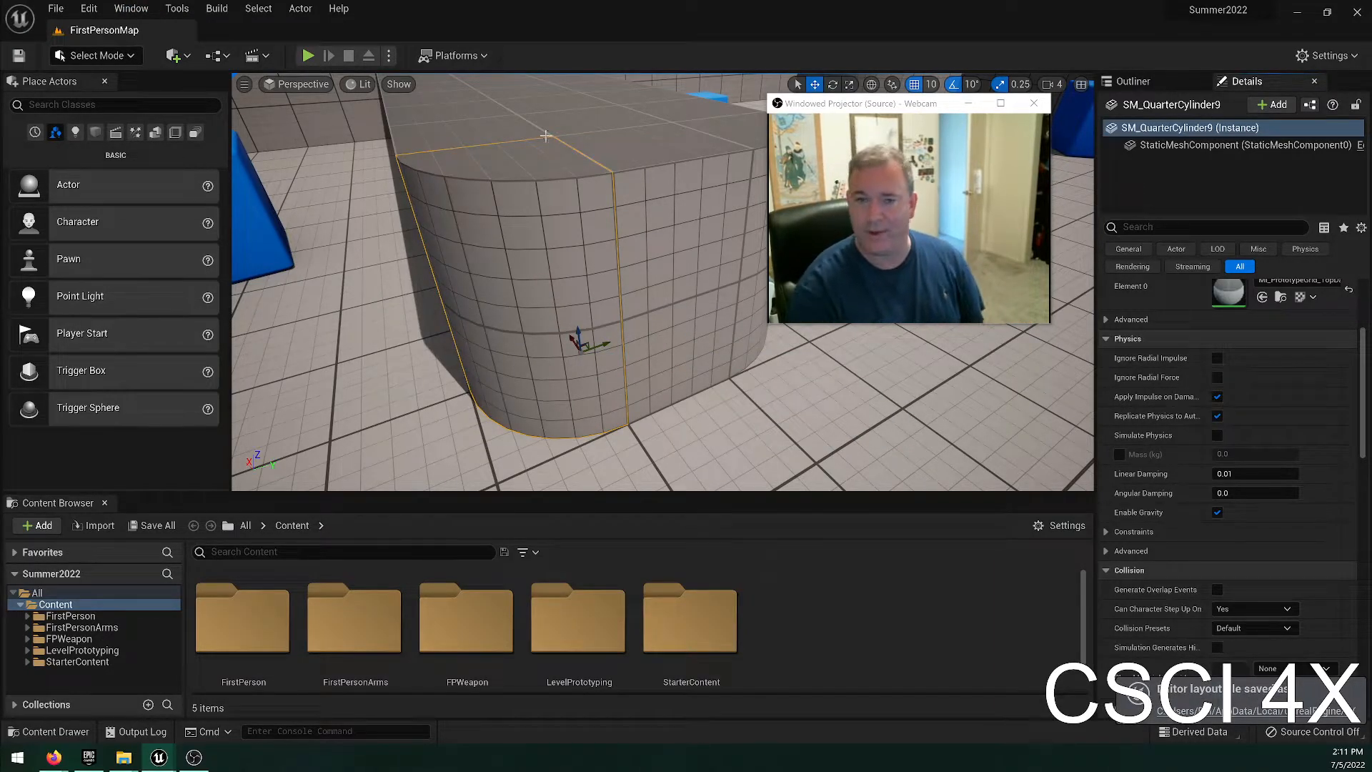
Load the newly saved user layout and return to the list of loadable layouts.
left_click(131, 8)
mouse_move(214, 378)
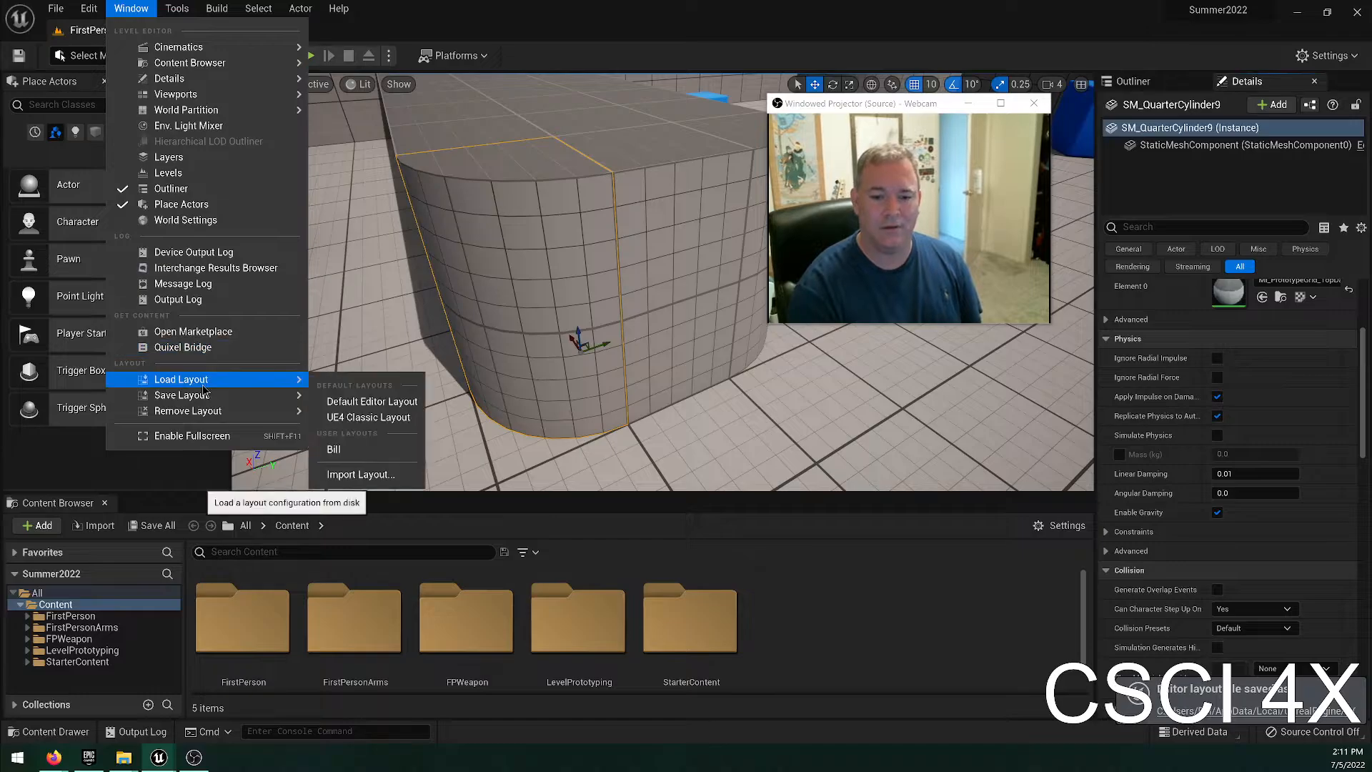
left_click(346, 449)
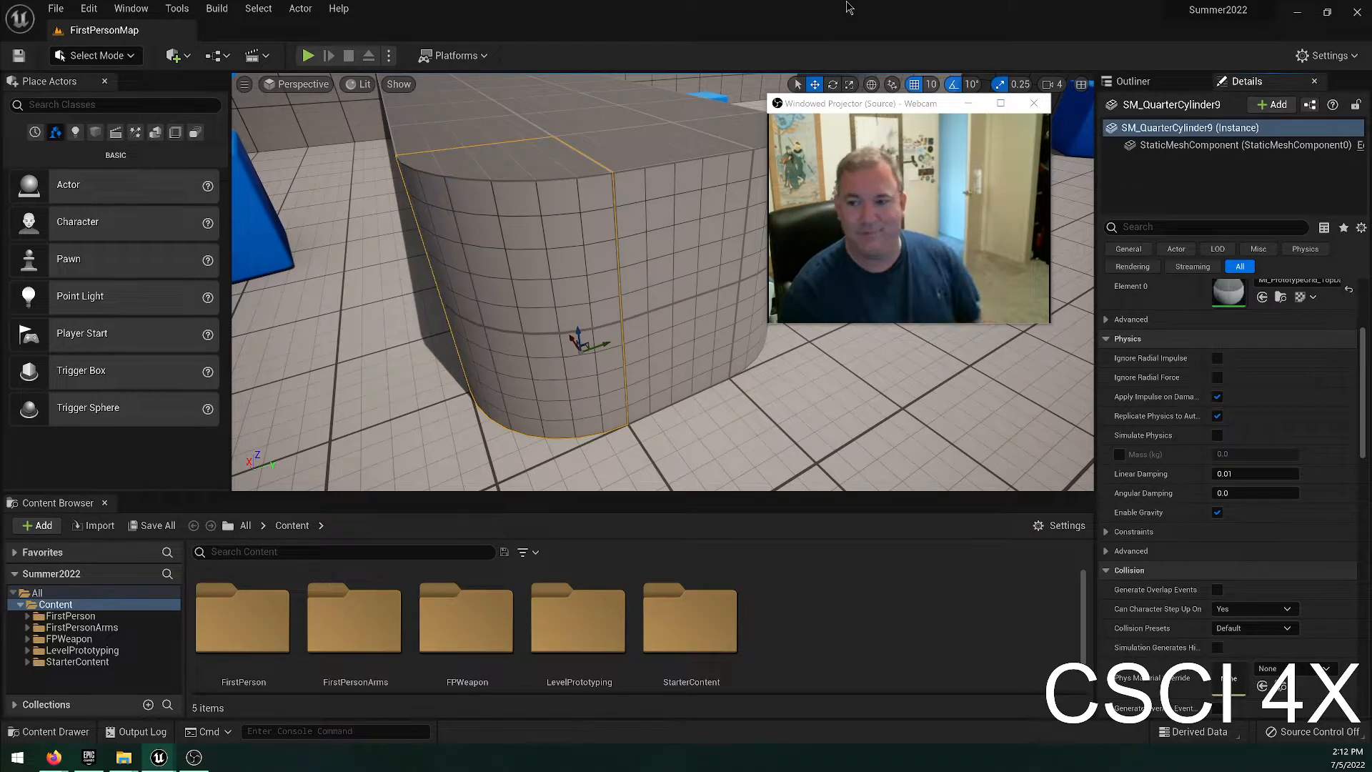
left_click(130, 7)
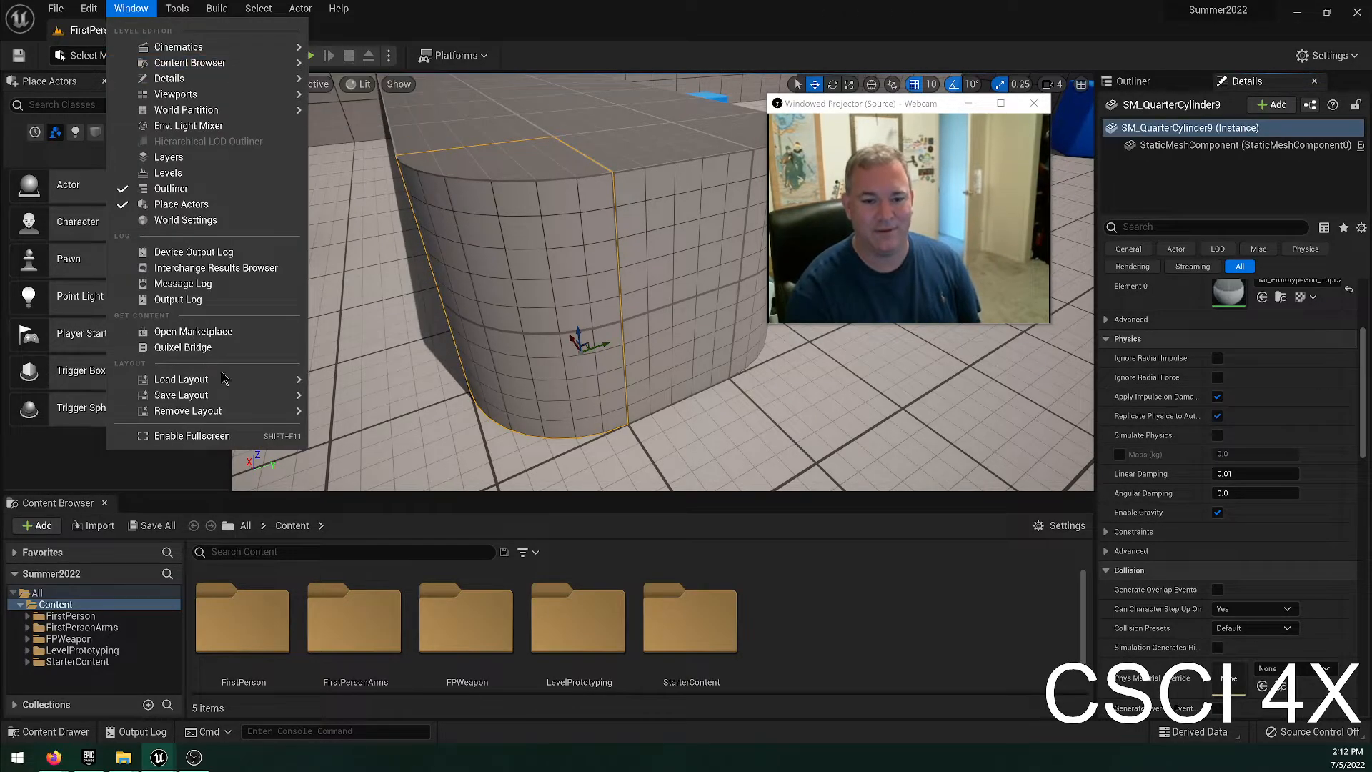
mouse_move(181, 379)
left_click(341, 417)
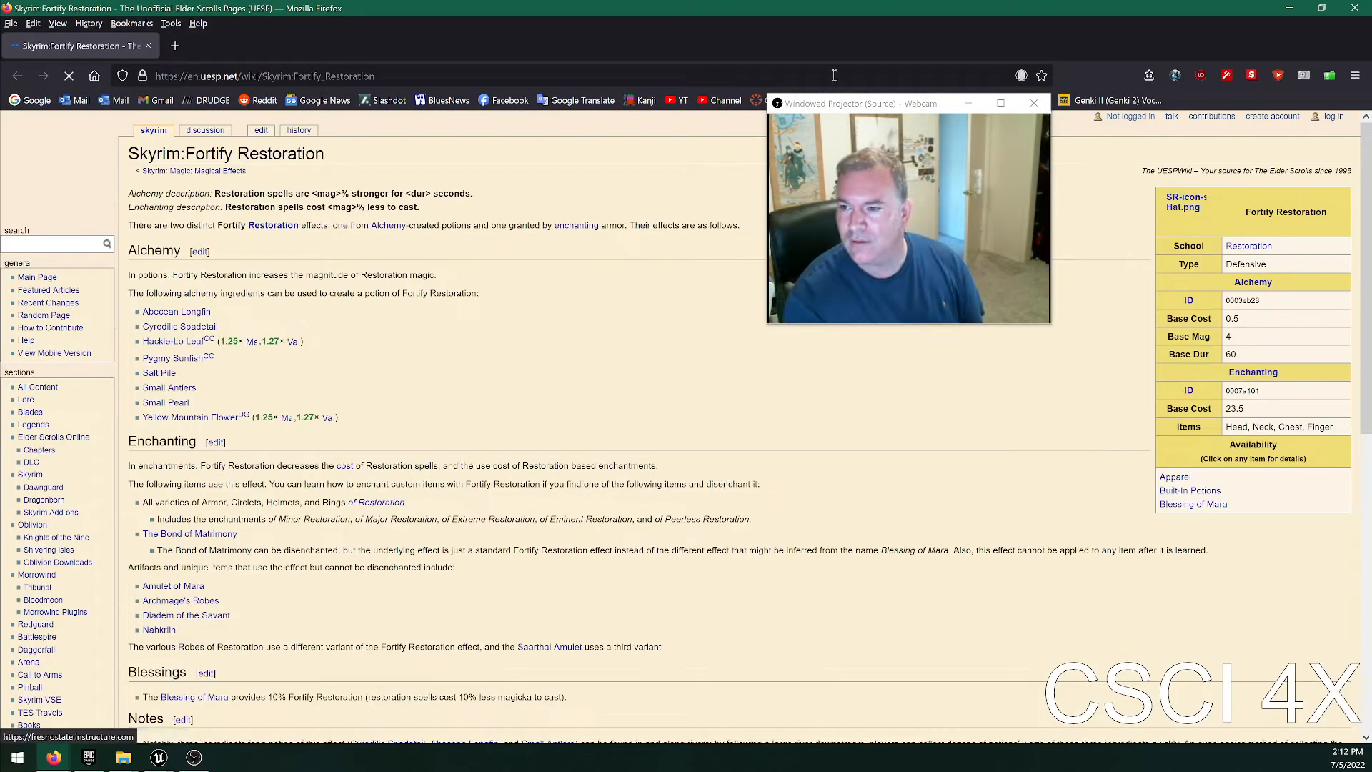
Look through the Skyrim Fortify Restoration wiki page in Firefox, including its bugs section, and close the page.
scroll(542, 445, "down", 3)
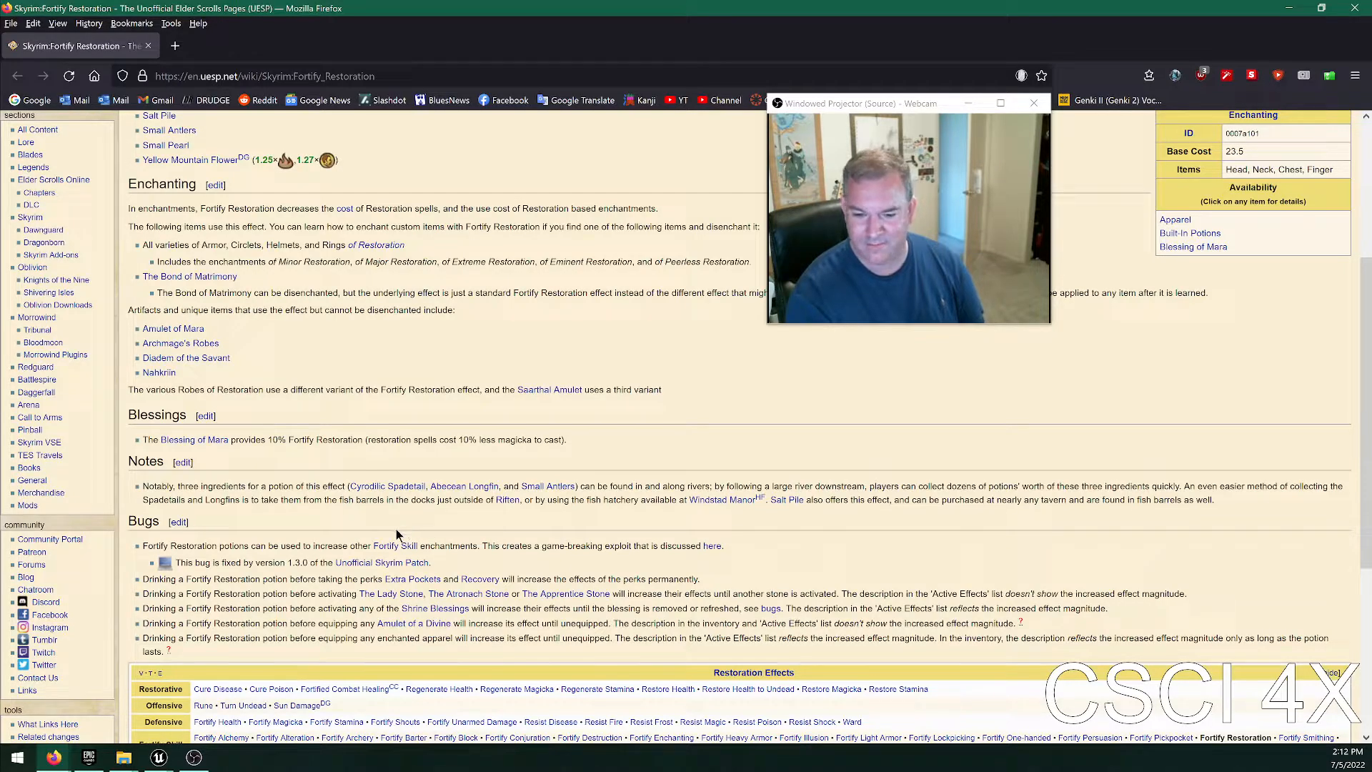
scroll(424, 490, "up", 1)
scroll(423, 490, "up", 1)
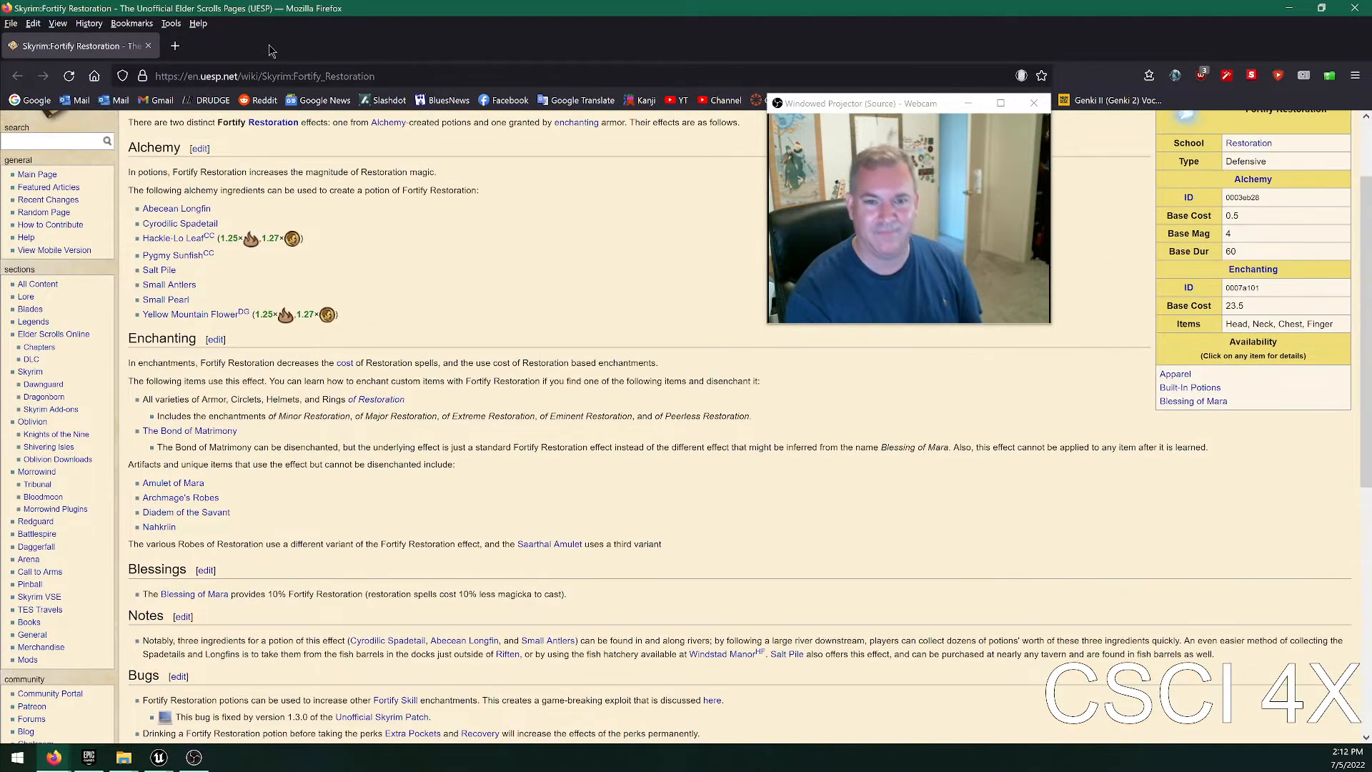
left_click(148, 46)
Reposition the webcam projector window, capture a rectangular snip of the presenter's face from it, and open the snip in Snip & Sketch.
left_click_drag(906, 101, 943, 114)
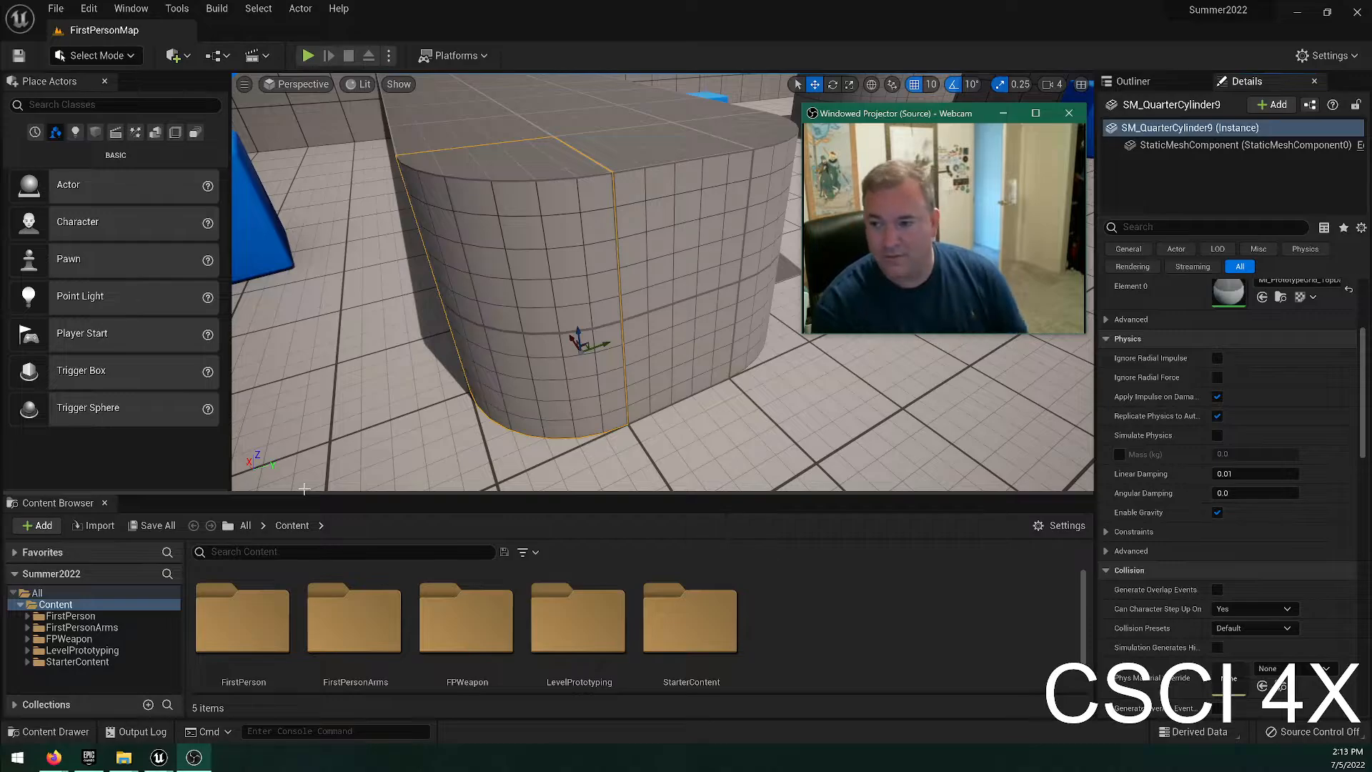
left_click(847, 617)
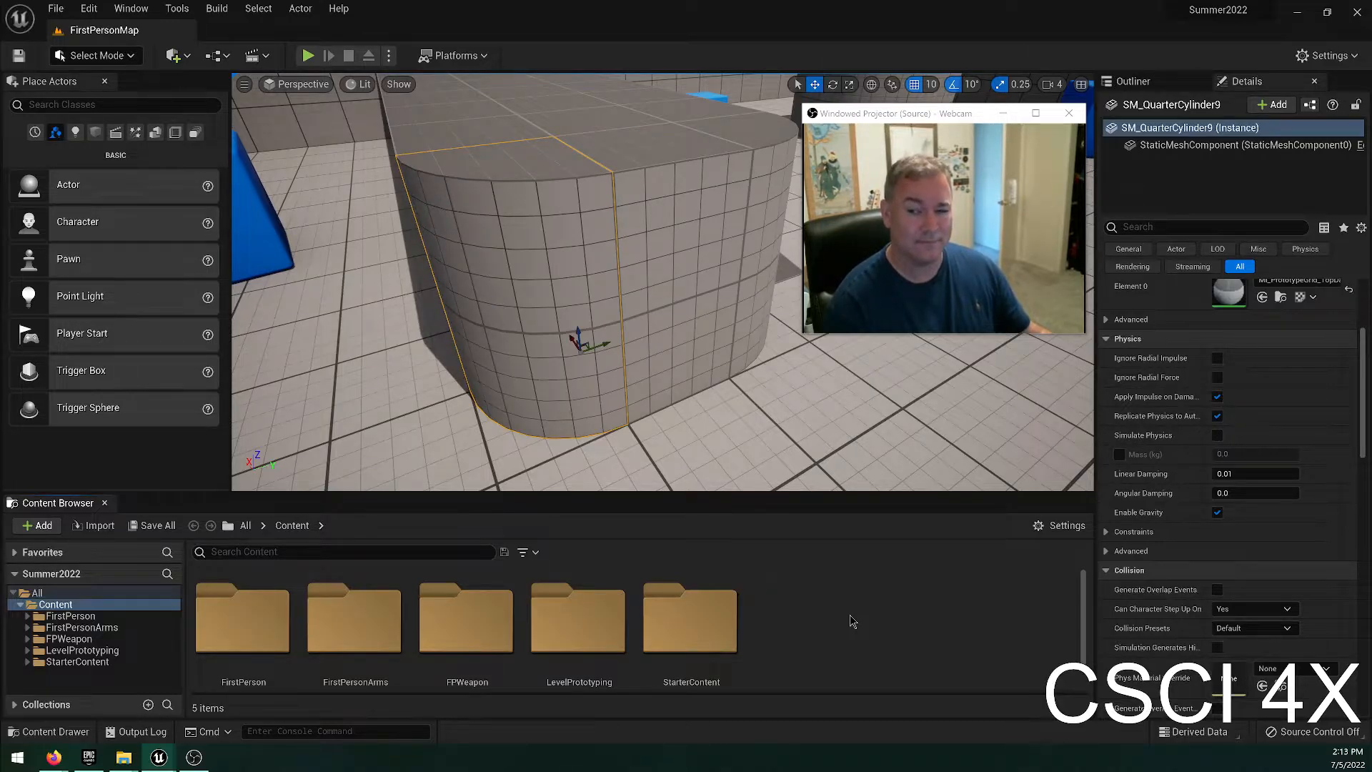
key("super+shift+s")
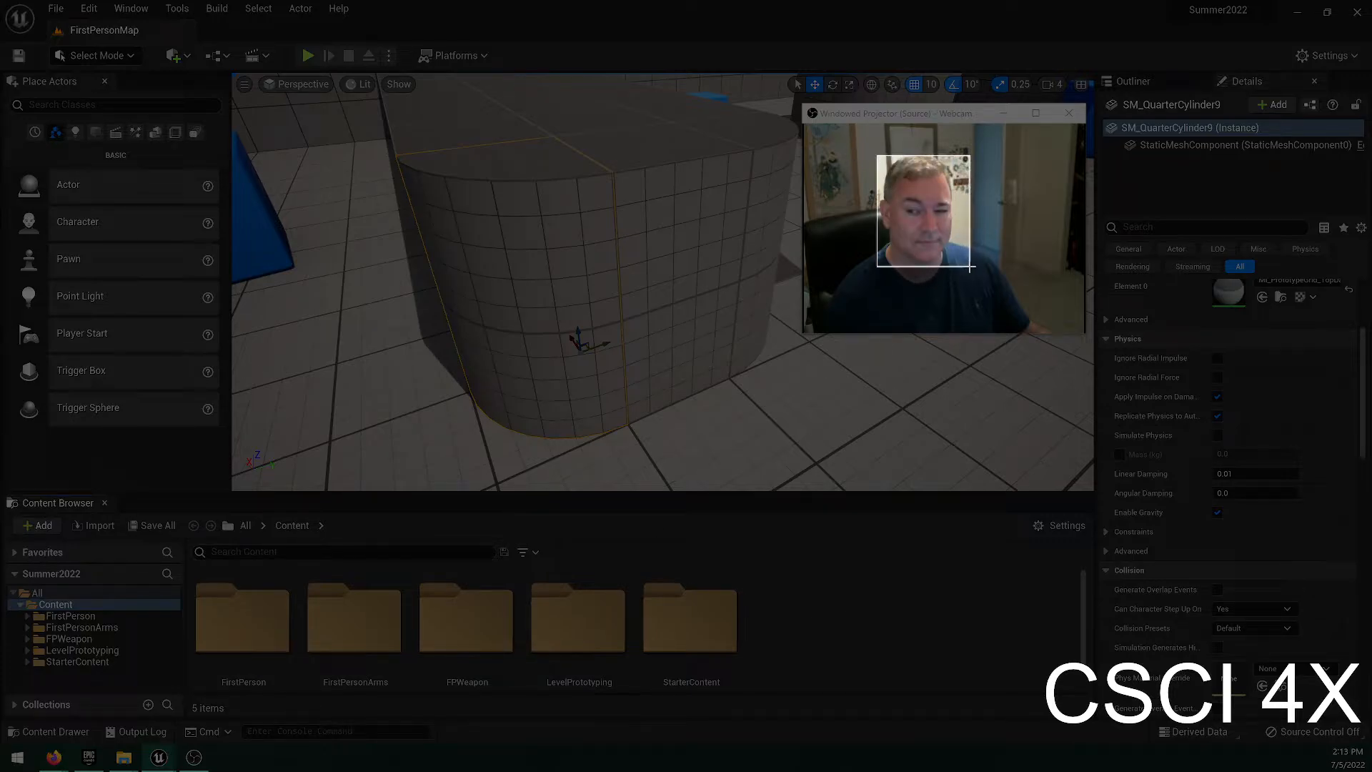
left_click_drag(960, 269, 962, 270)
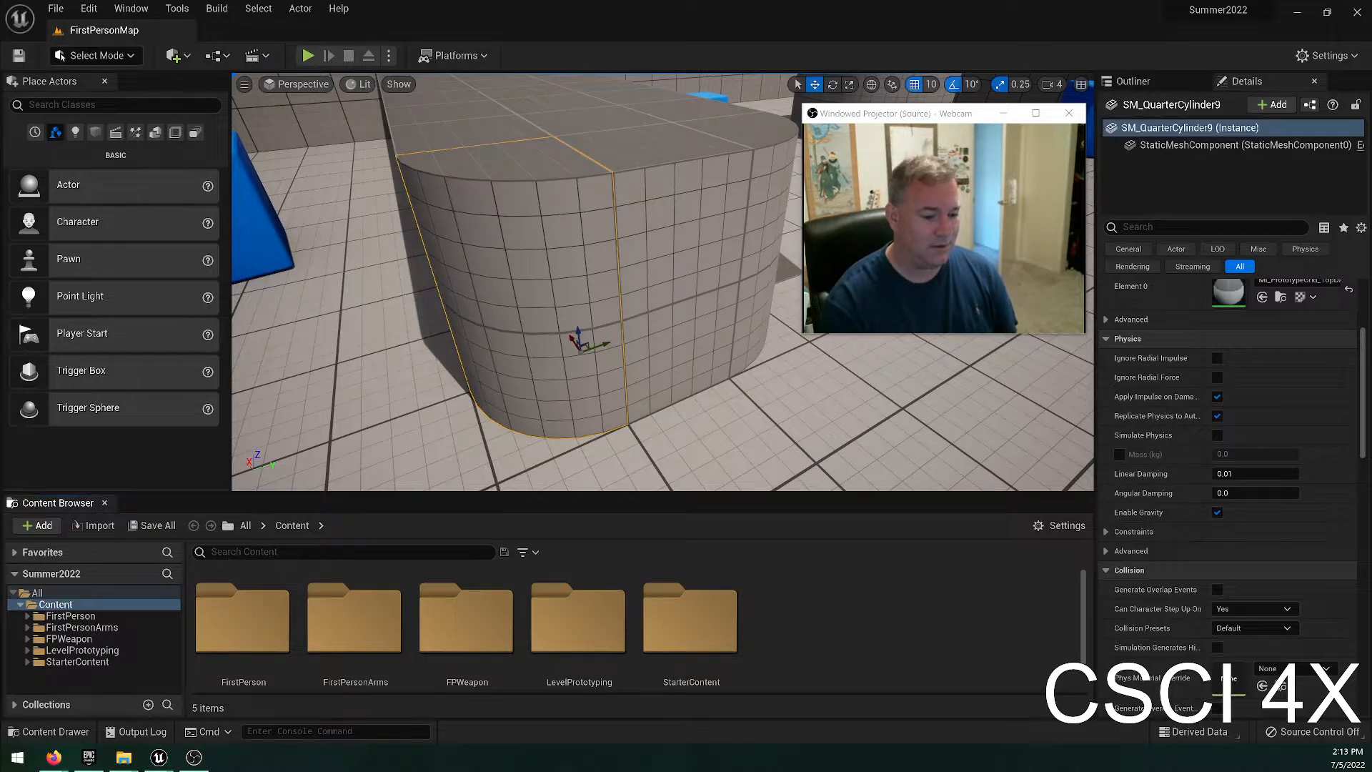
mouse_move(0, 155)
left_mouse_down()
mouse_move(451, 155)
mouse_move(435, 157)
left_mouse_up()
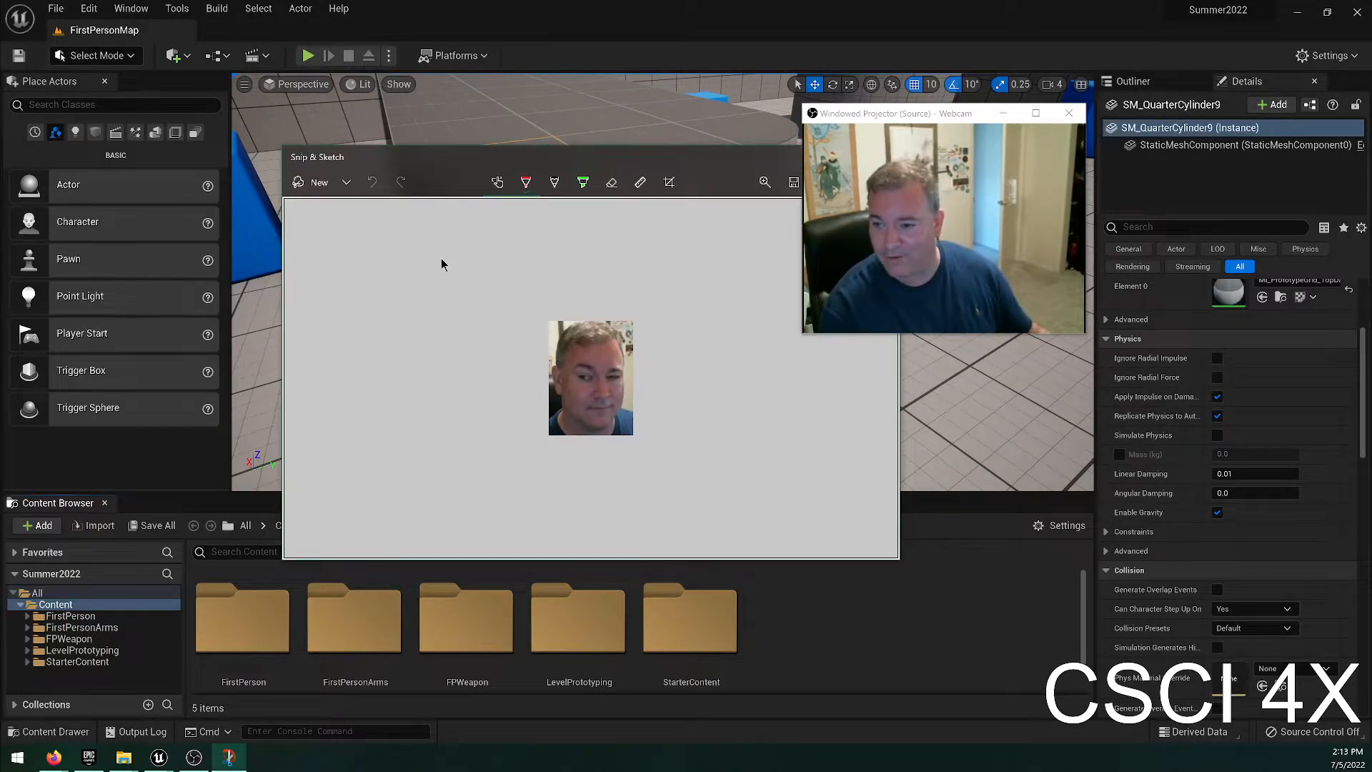
Save the face snip to the Desktop as a PNG named after the presenter's face, and close Snip & Sketch.
key("ctrl+s")
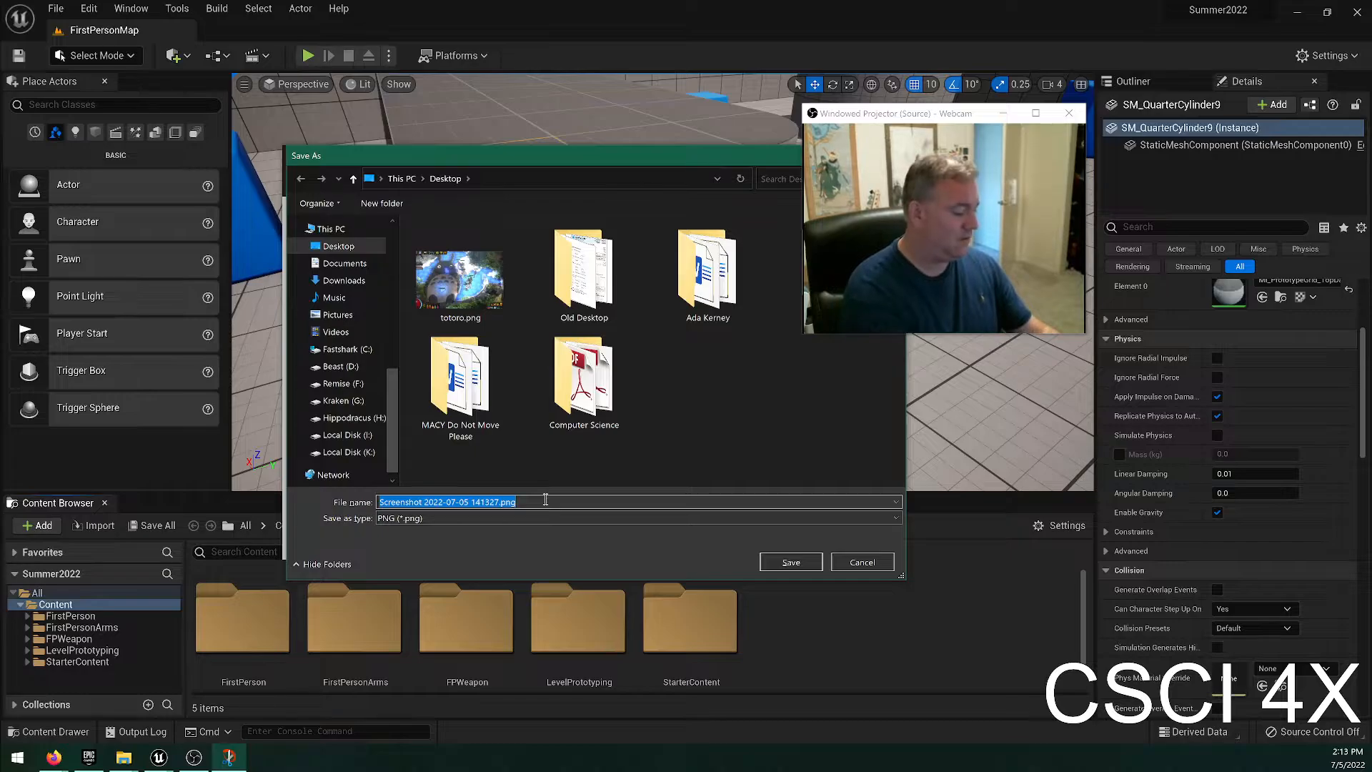
type("billface")
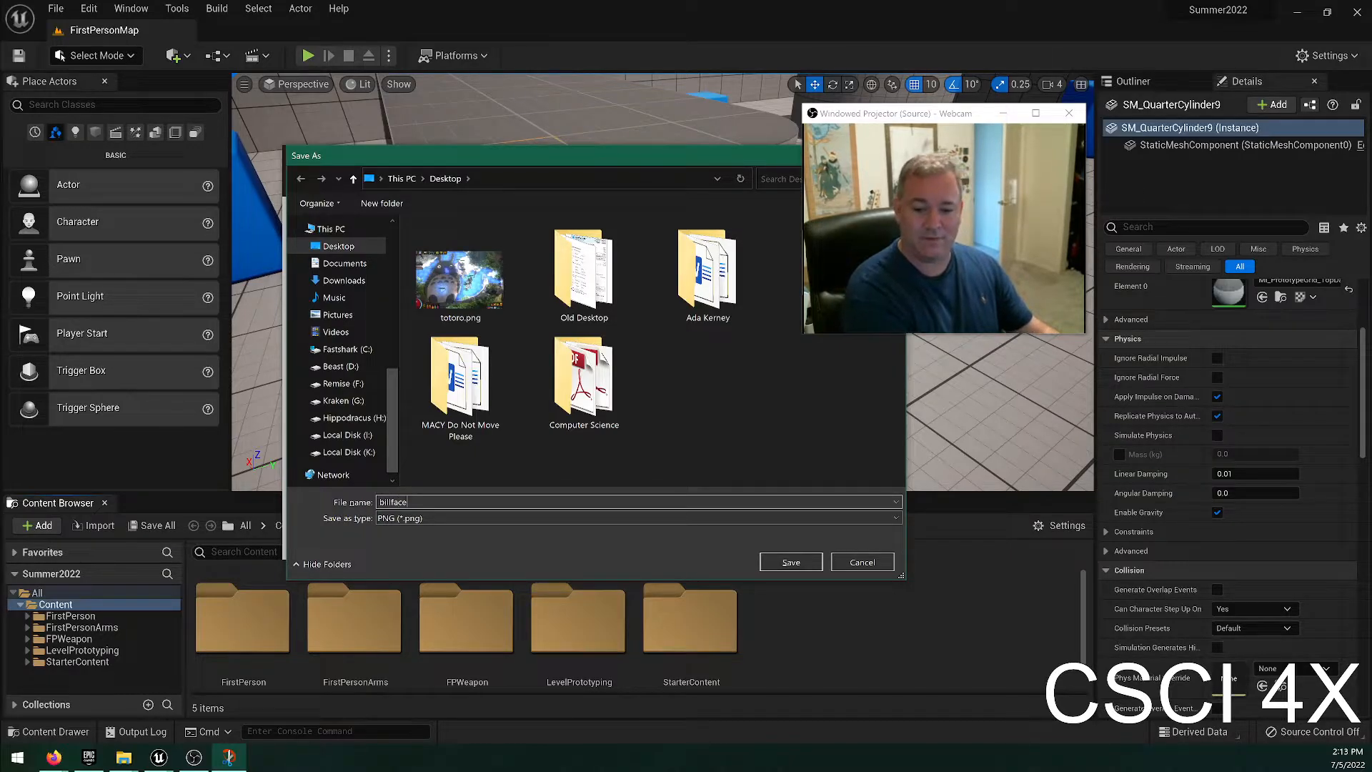
key("Return")
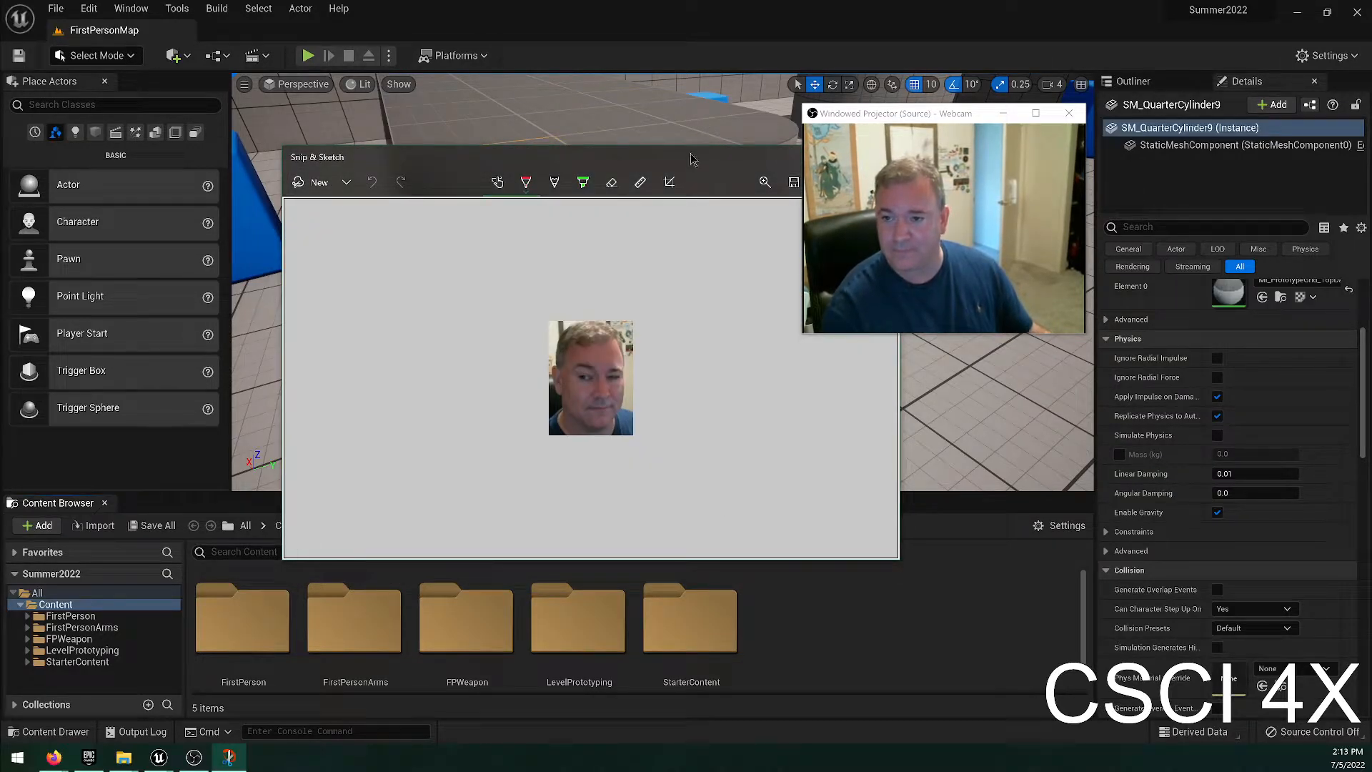
left_click_drag(691, 159, 258, 207)
left_click(450, 205)
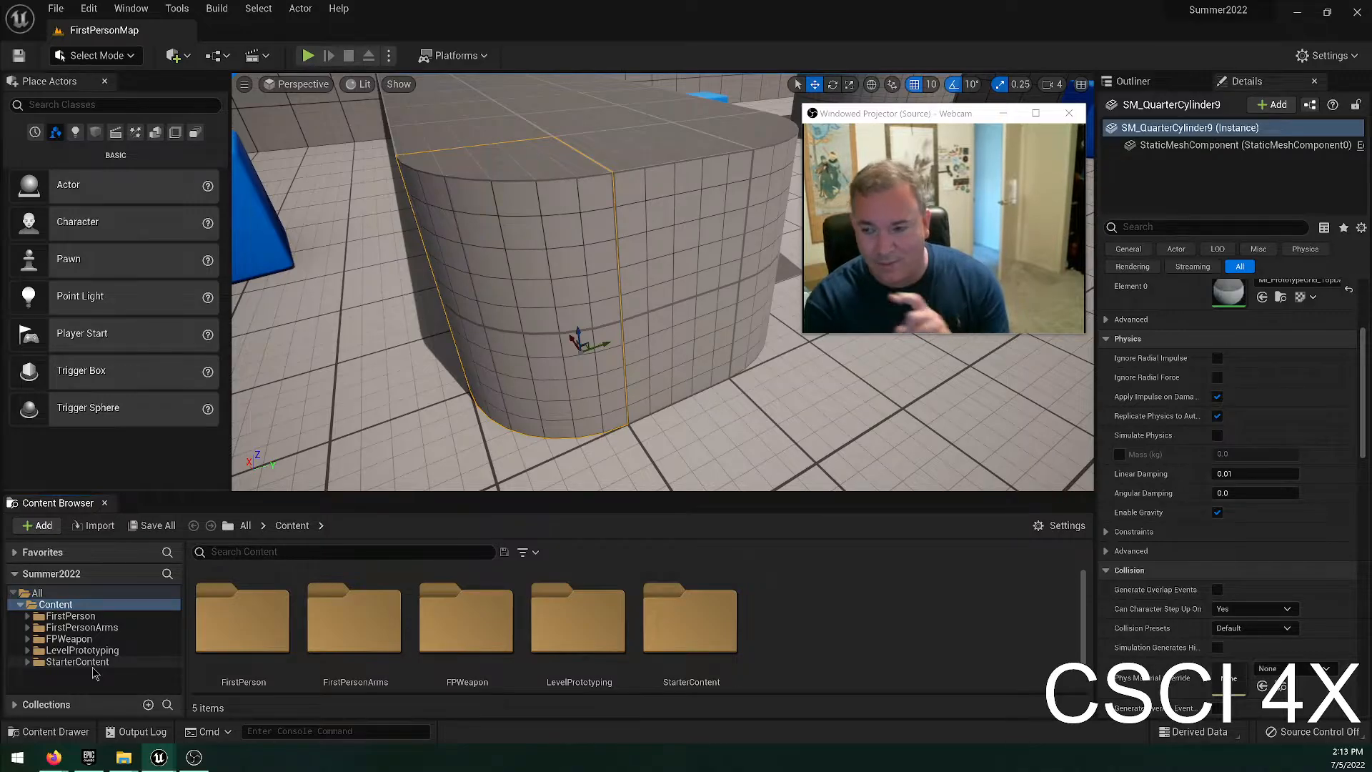
Browse the StarterContent, FirstPerson and FirstPersonArms content folders and look at their subfolders.
left_click(71, 662)
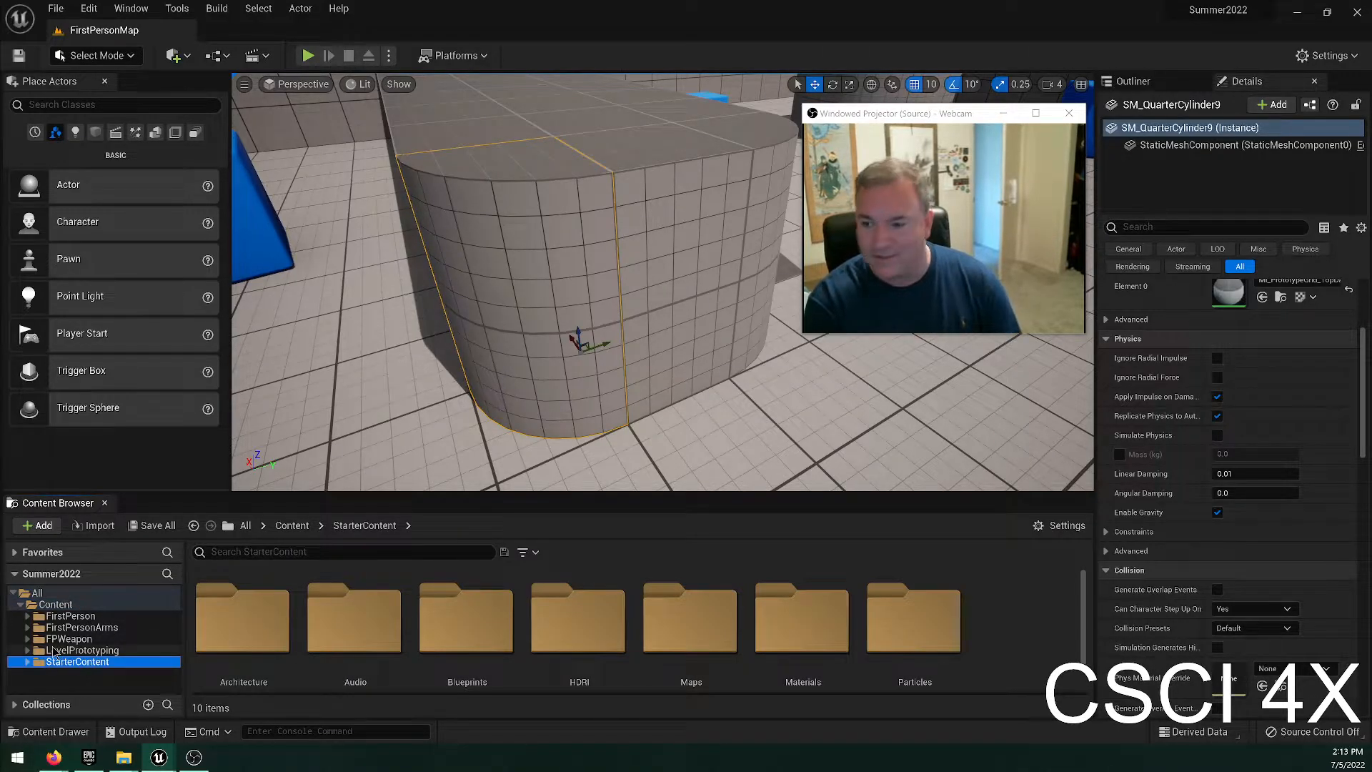
left_click(107, 616)
left_click(243, 618)
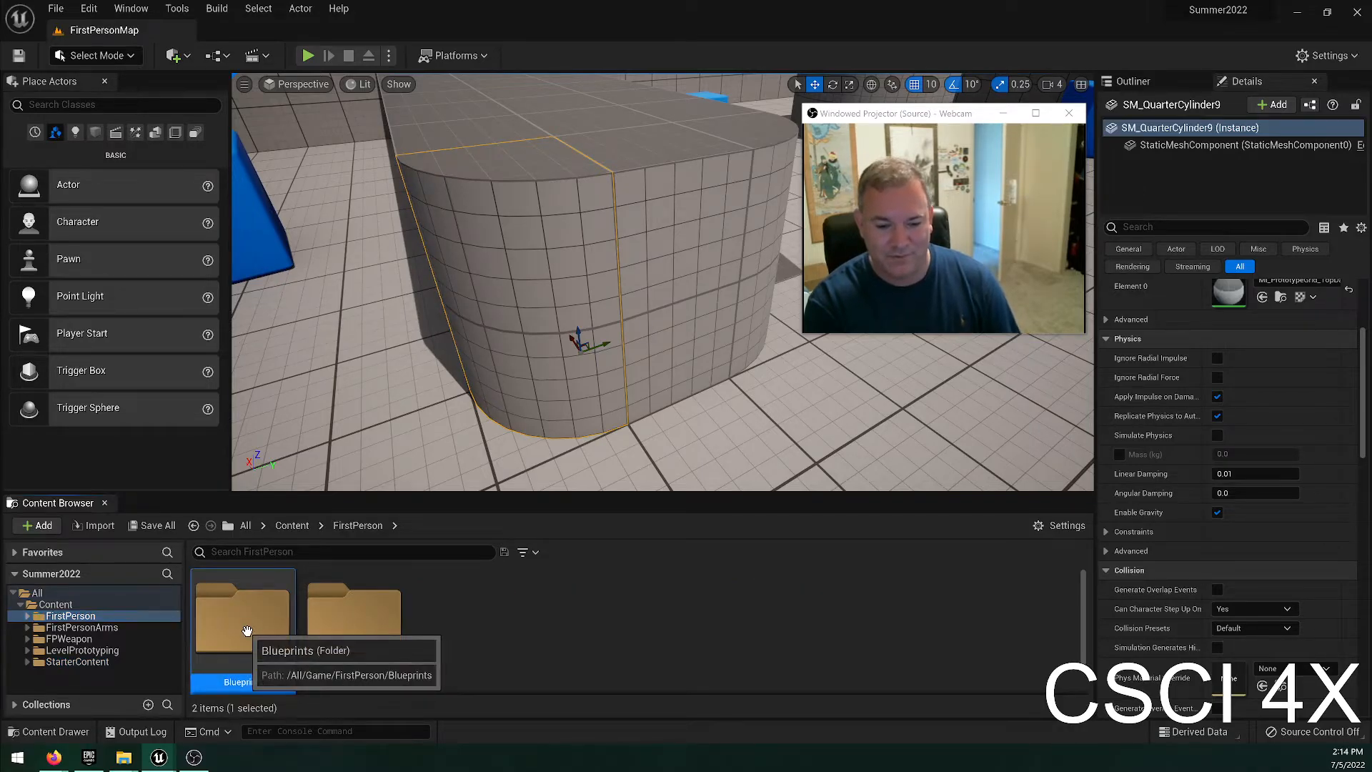
left_click(107, 627)
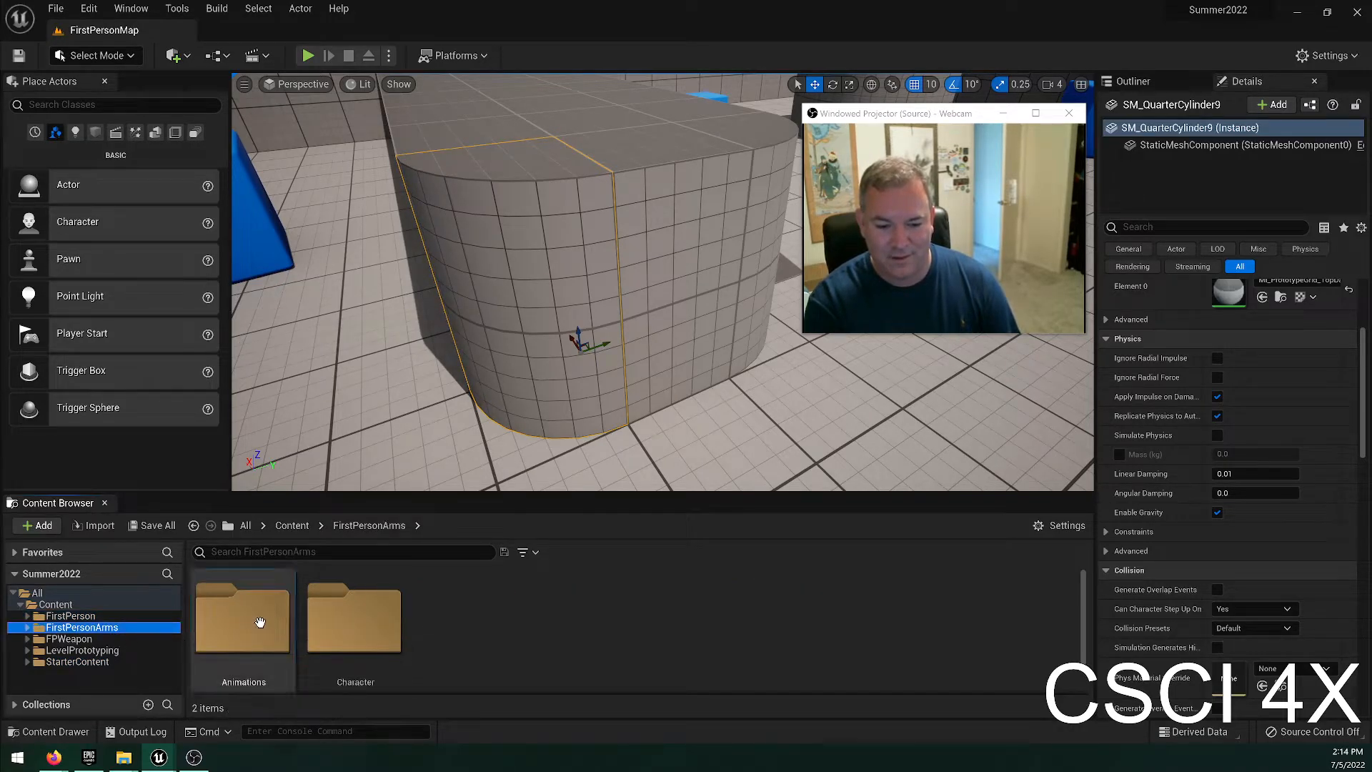
left_click(265, 618)
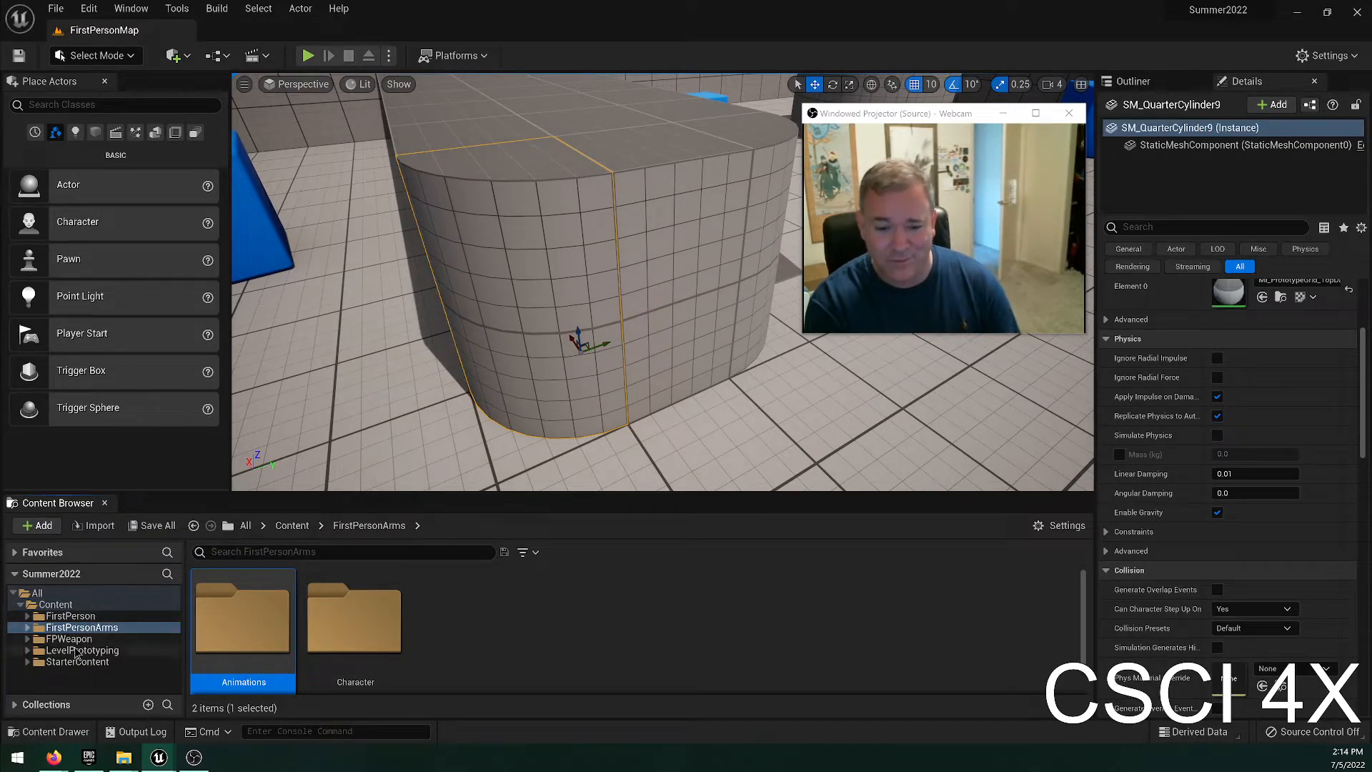
Browse the FPWeapon, LevelPrototyping and StarterContent folders and look at their subfolders.
left_click(172, 638)
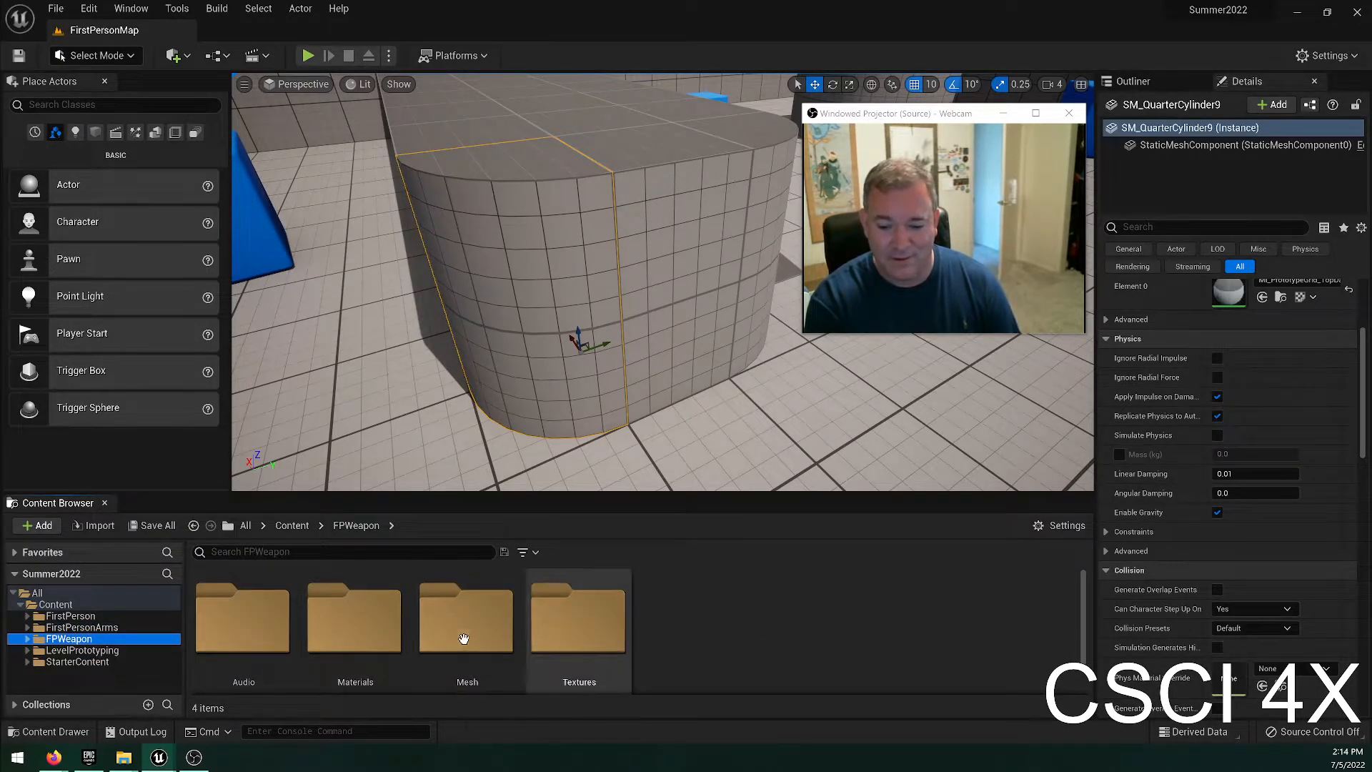
left_click(354, 618)
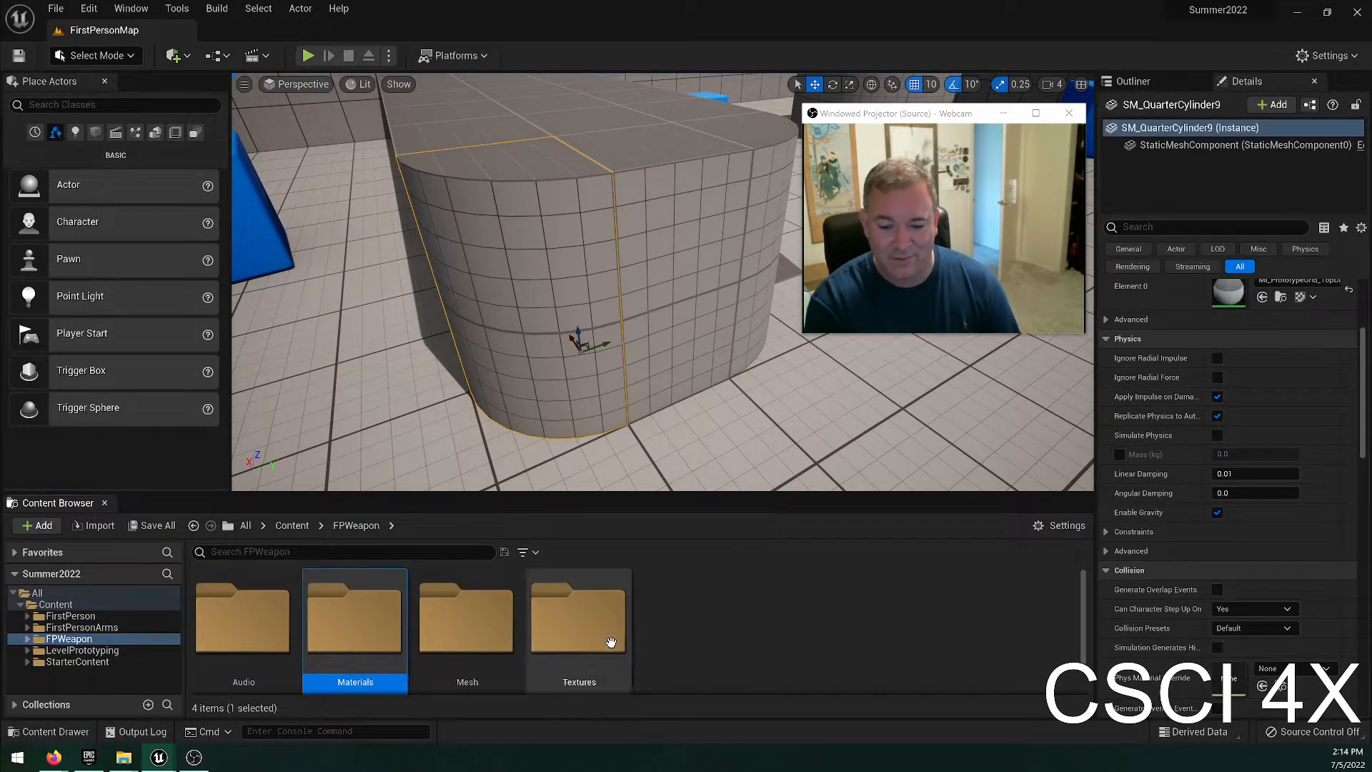
left_click(104, 651)
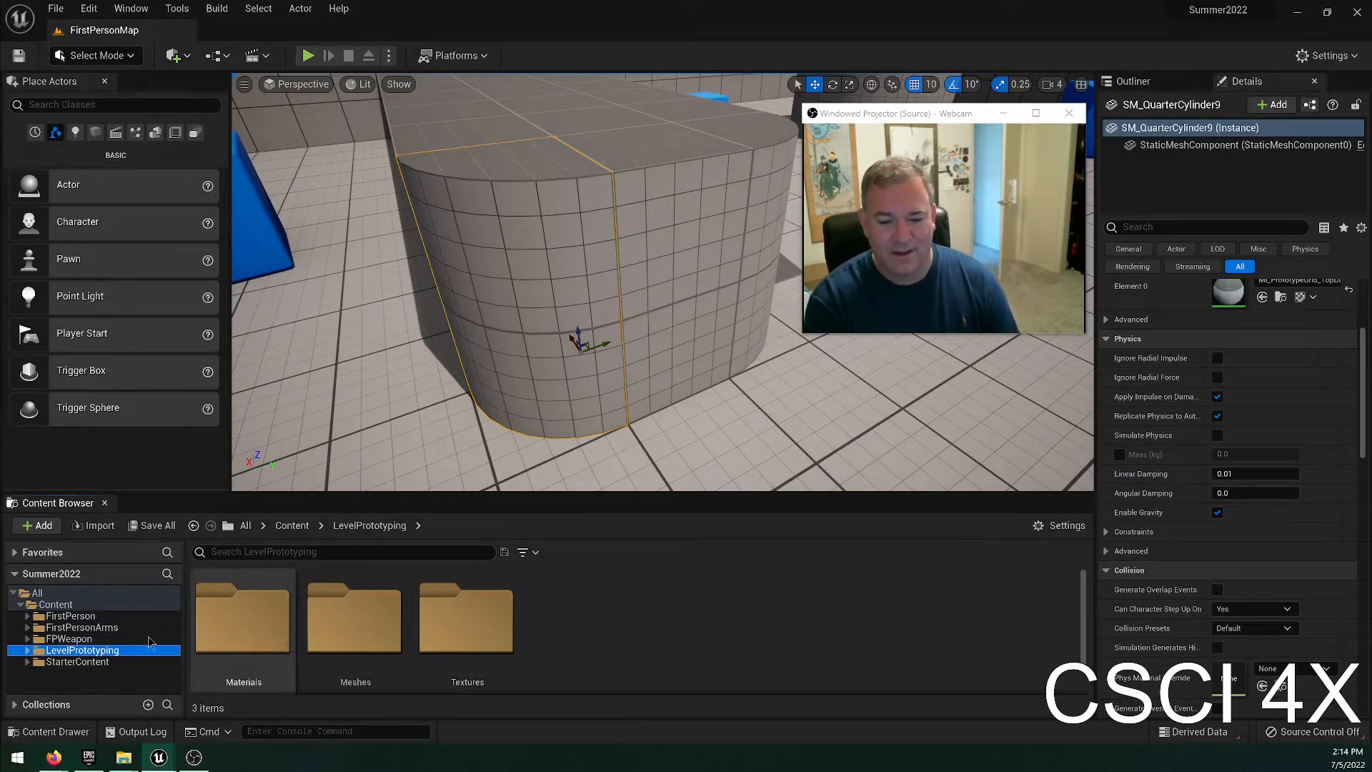
left_click(86, 661)
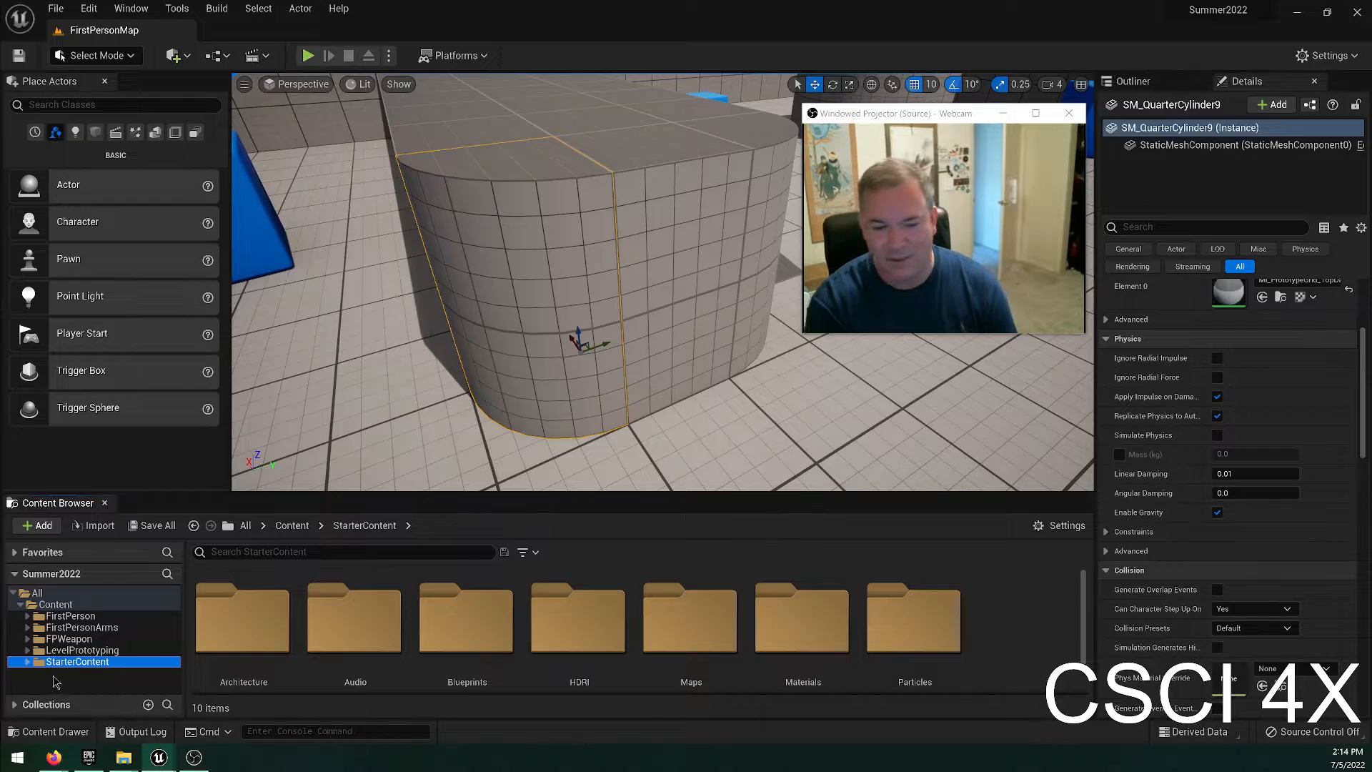
Search the whole Content folder for "proje", look at the matching assets, and clear the search.
left_click(57, 604)
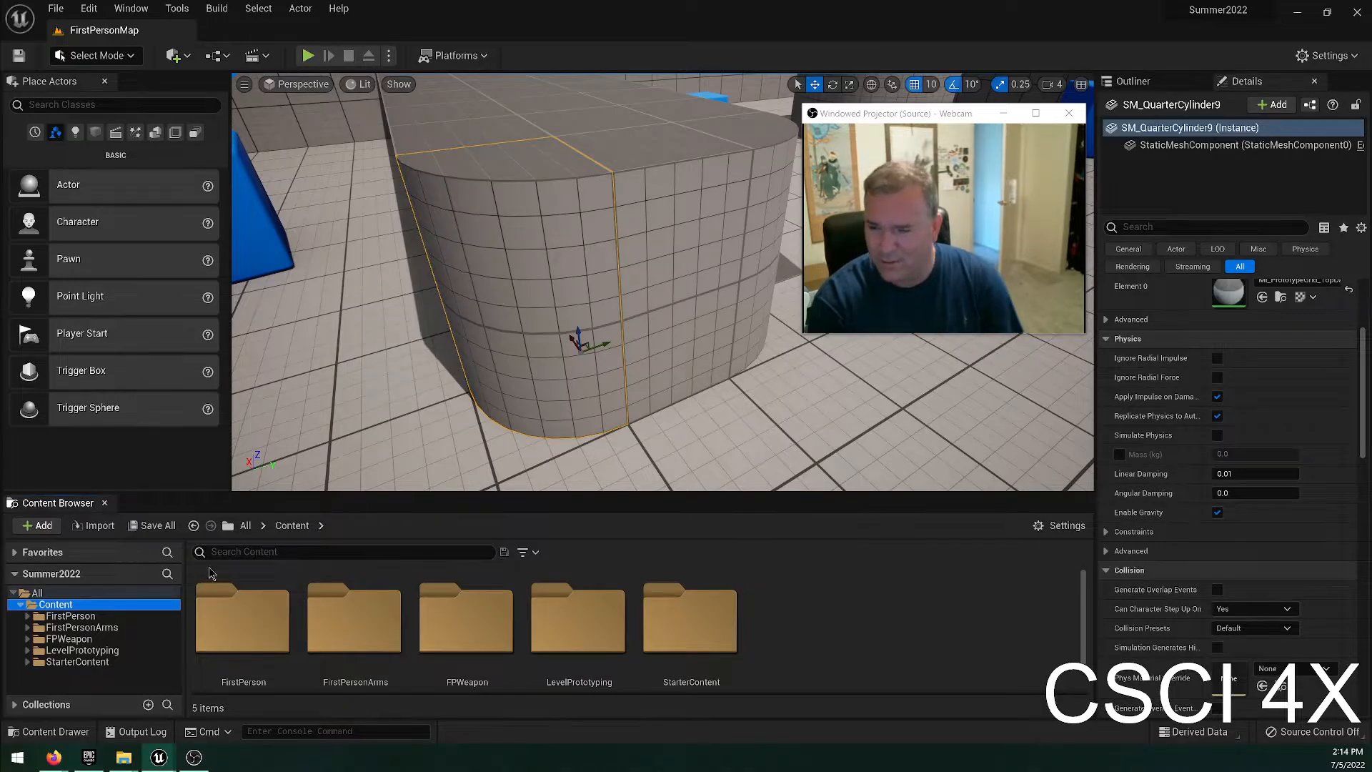
left_click(335, 553)
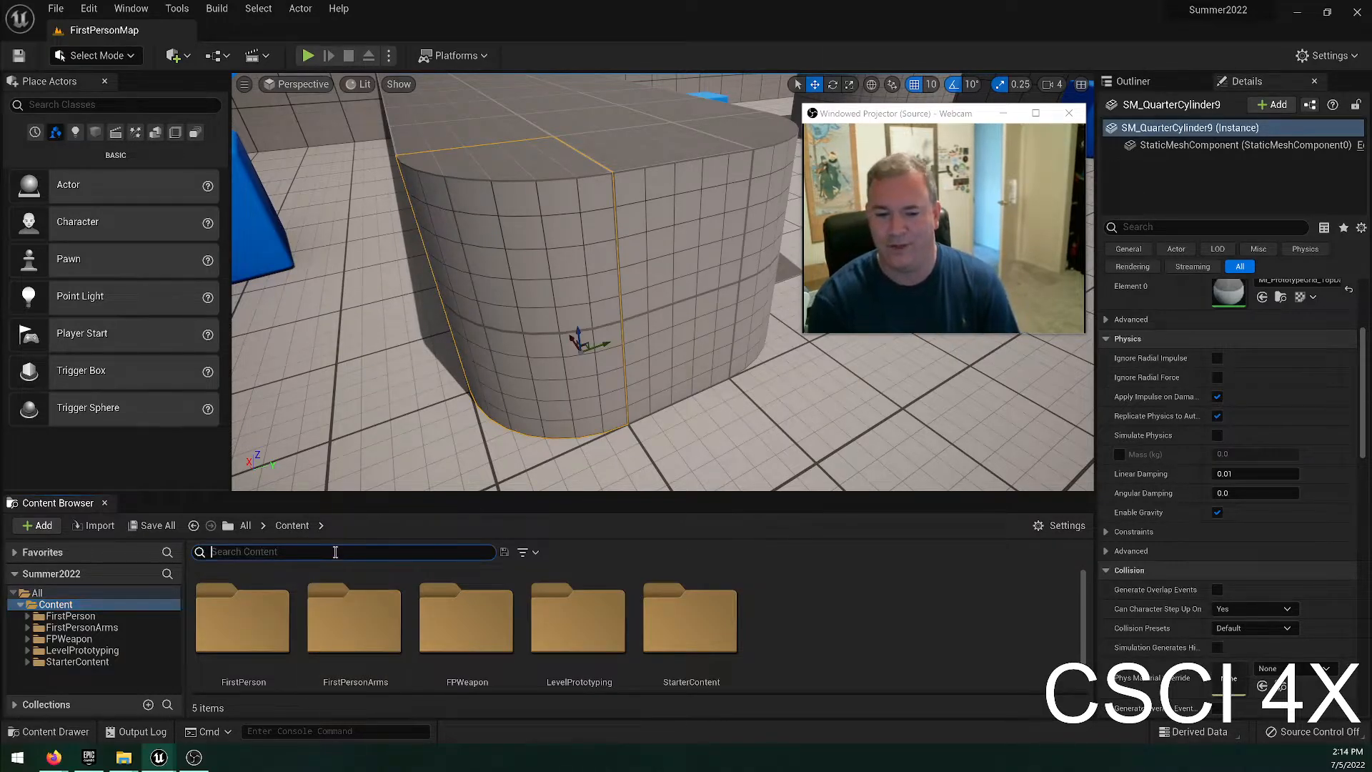
left_click(60, 607)
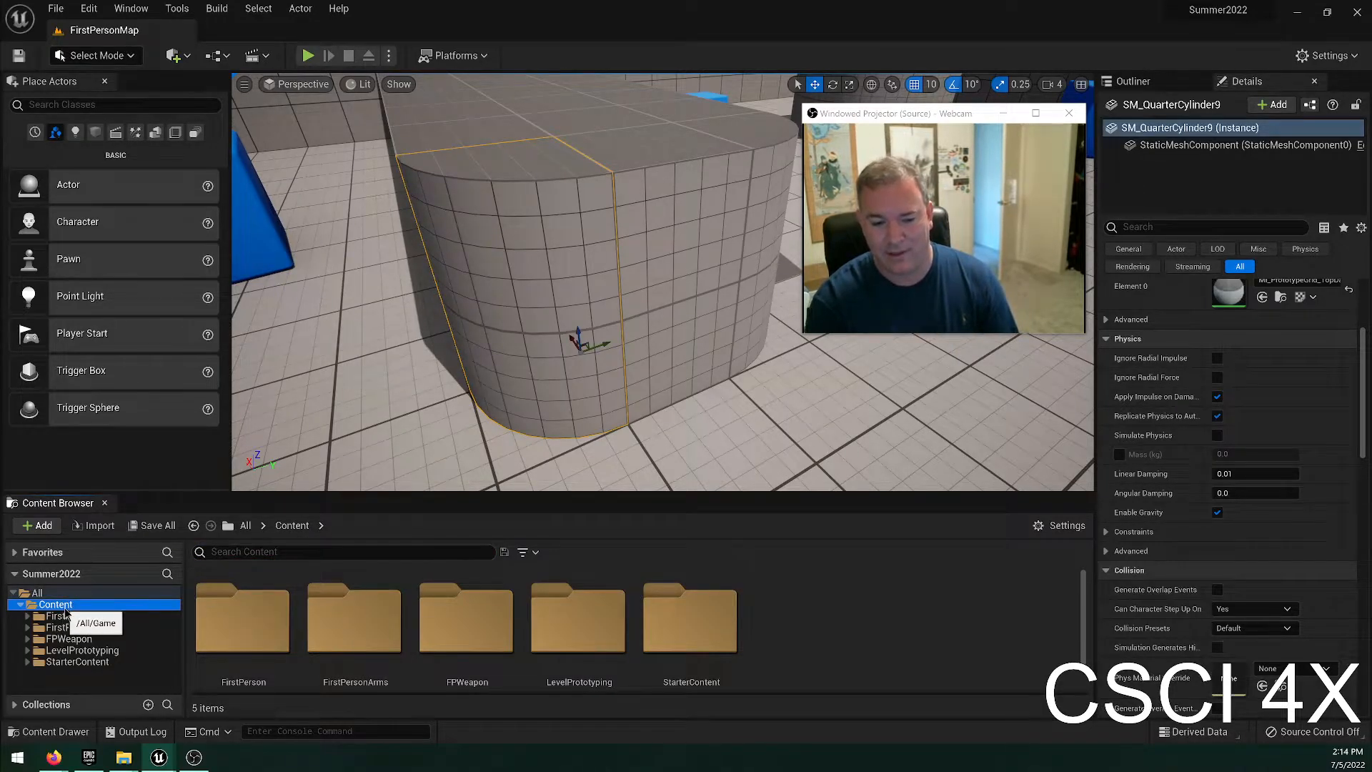
left_click(240, 553)
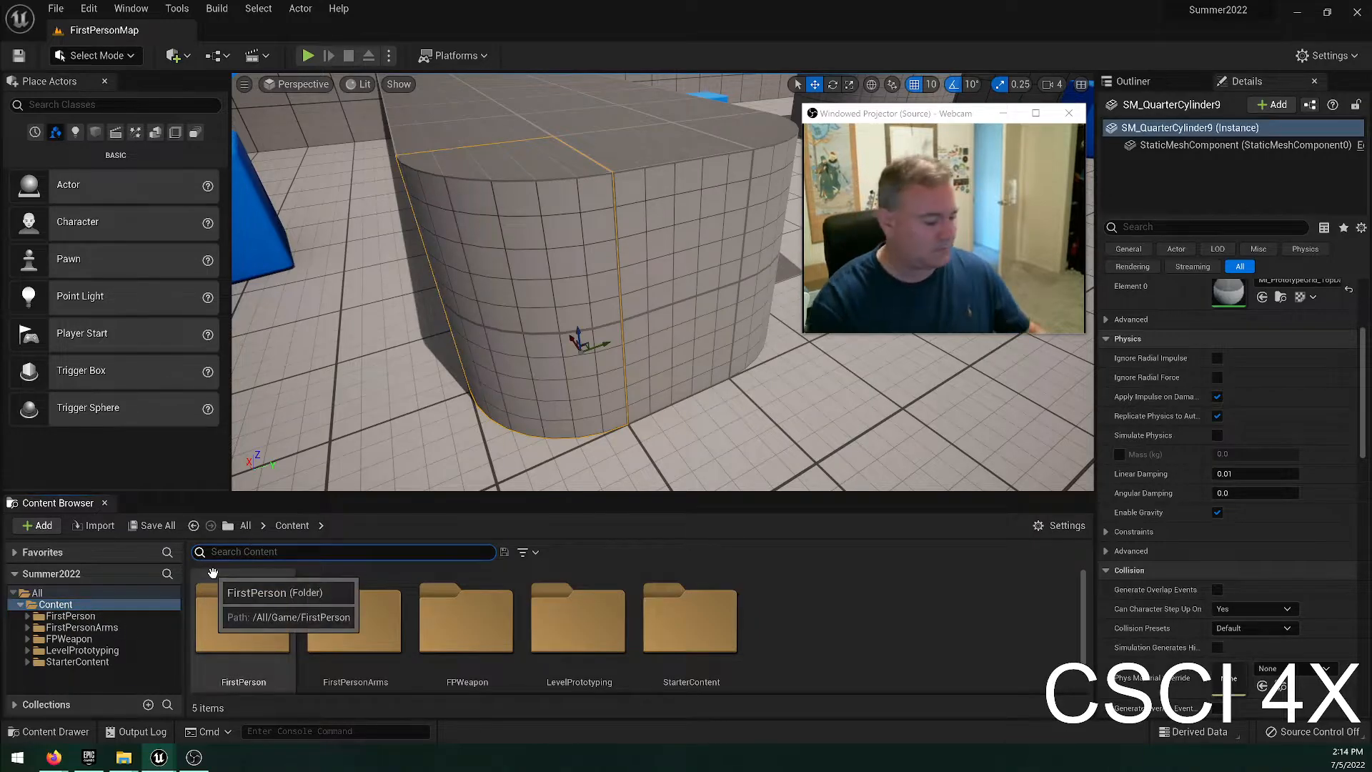
type("projk")
key("BackSpace")
type("e")
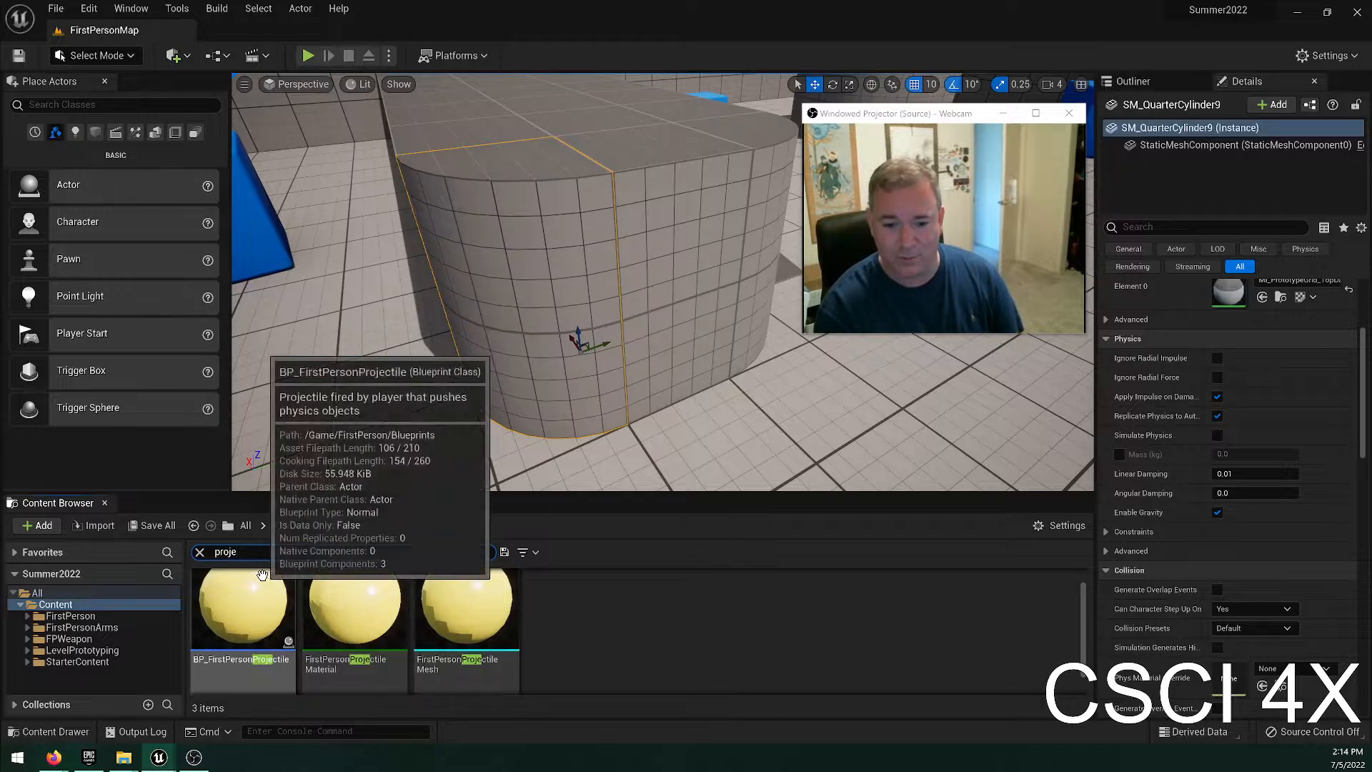
left_click(199, 552)
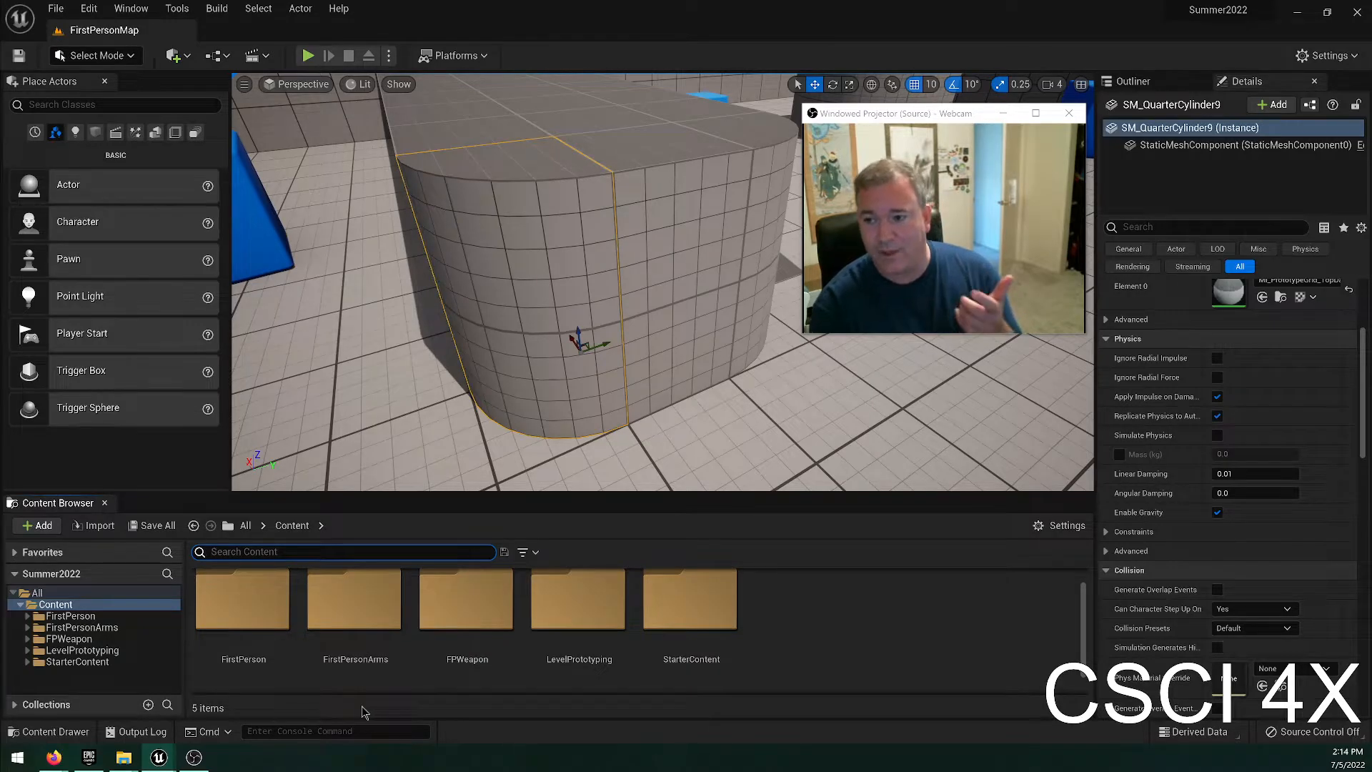
Create a new folder inside Content named with the presenter's first name, and look at the options for adding or importing content into it.
right_click(62, 608)
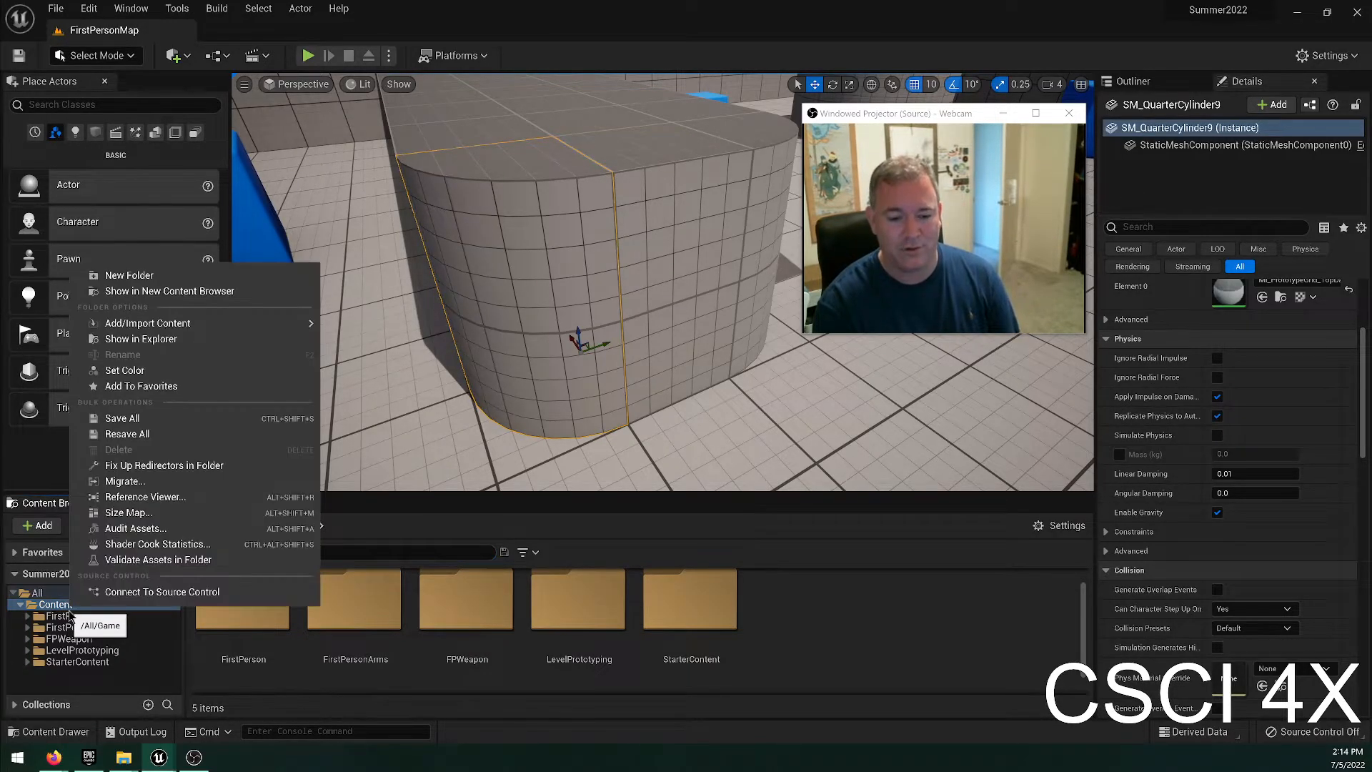
left_click(205, 279)
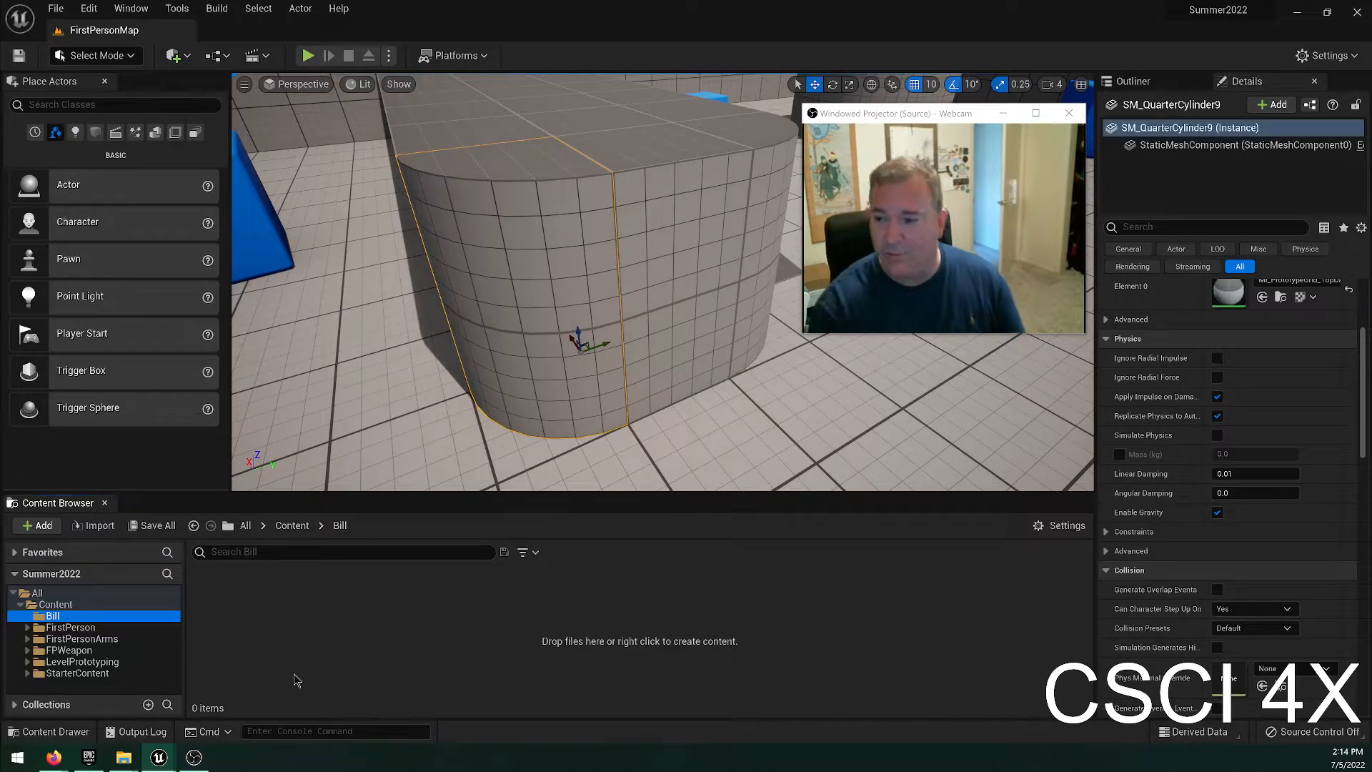
left_click(277, 630)
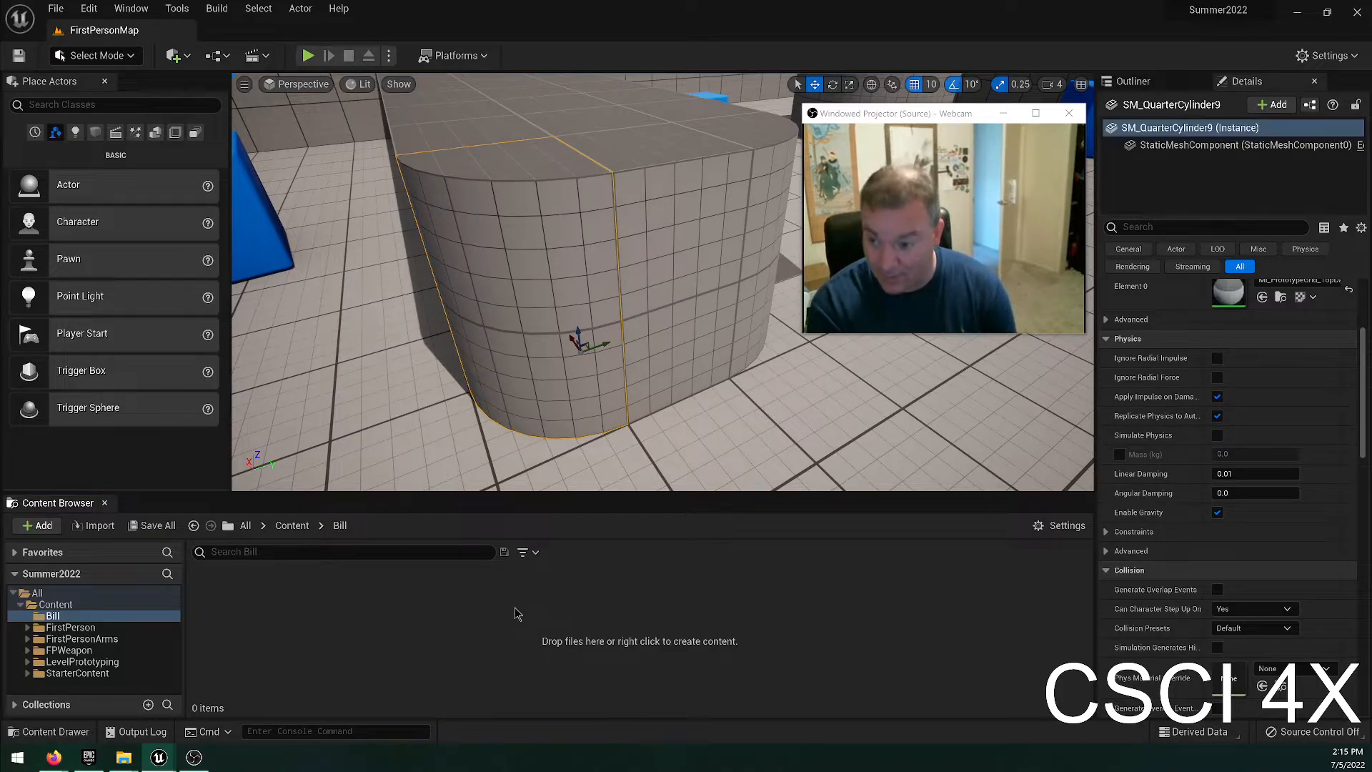
left_click(37, 525)
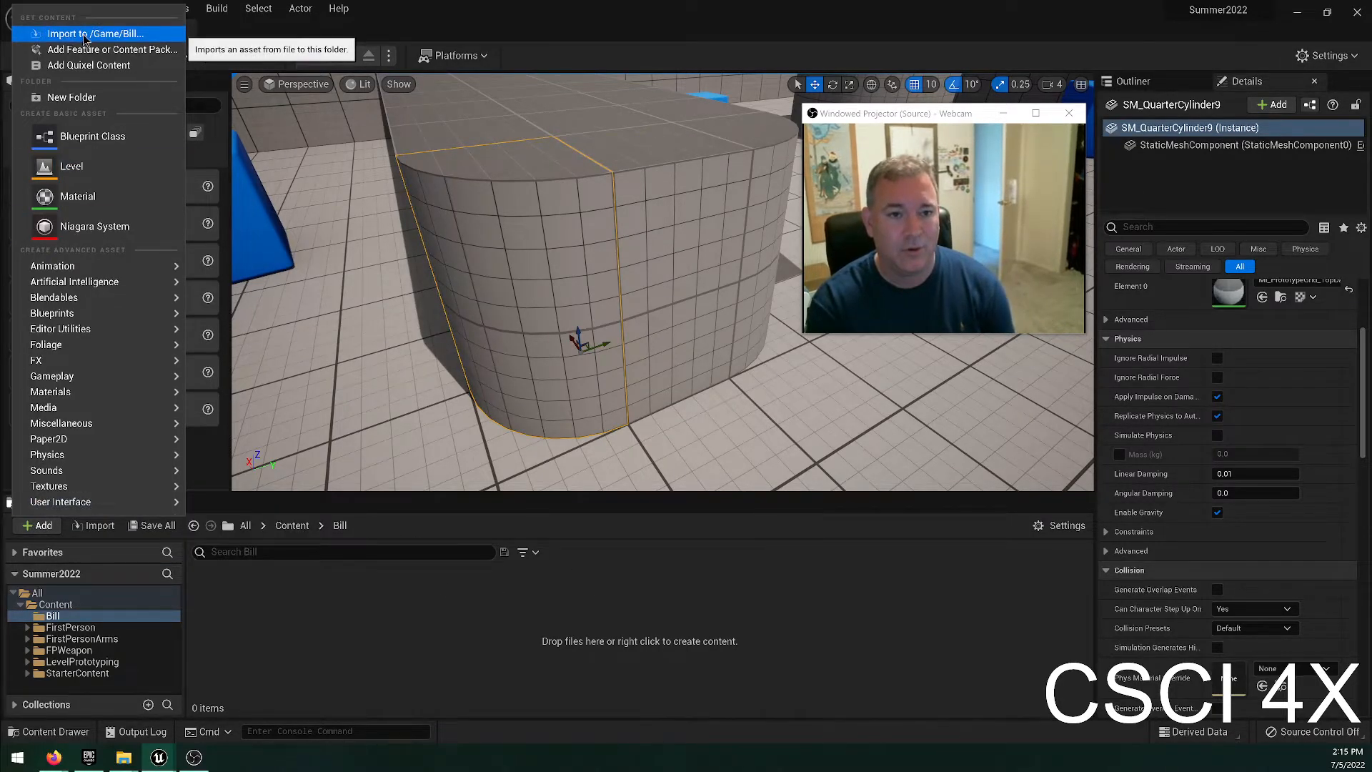
left_click(464, 636)
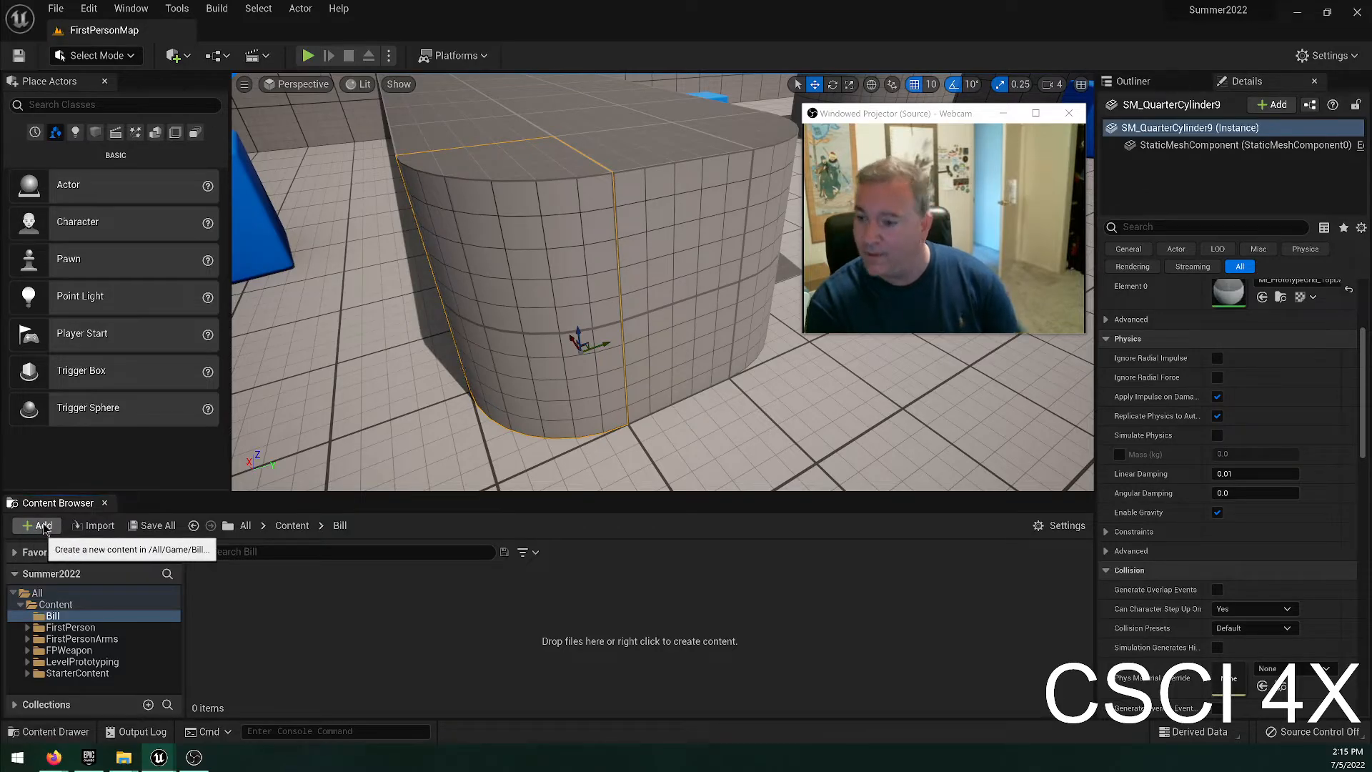
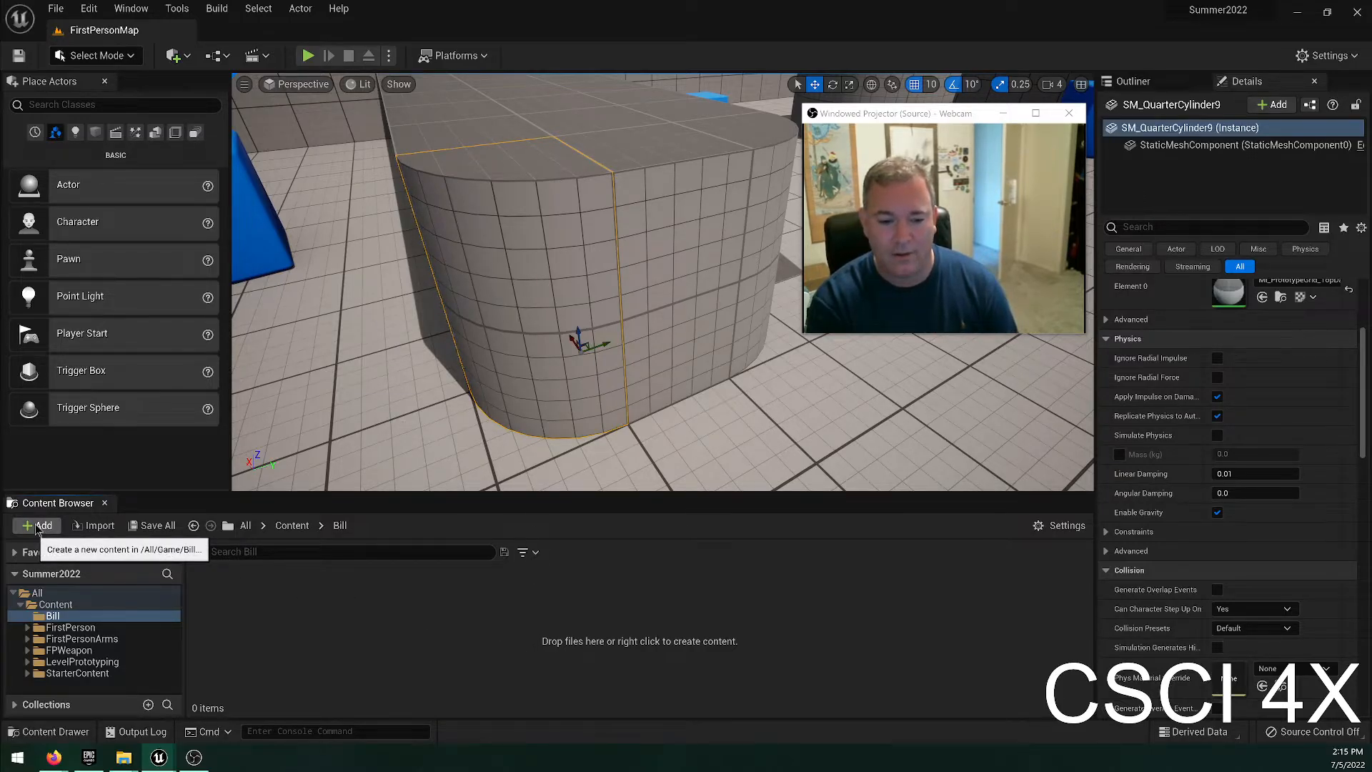
Import the face image from the Desktop into the personal content folder and apply it to the selected quarter cylinder.
left_click(86, 532)
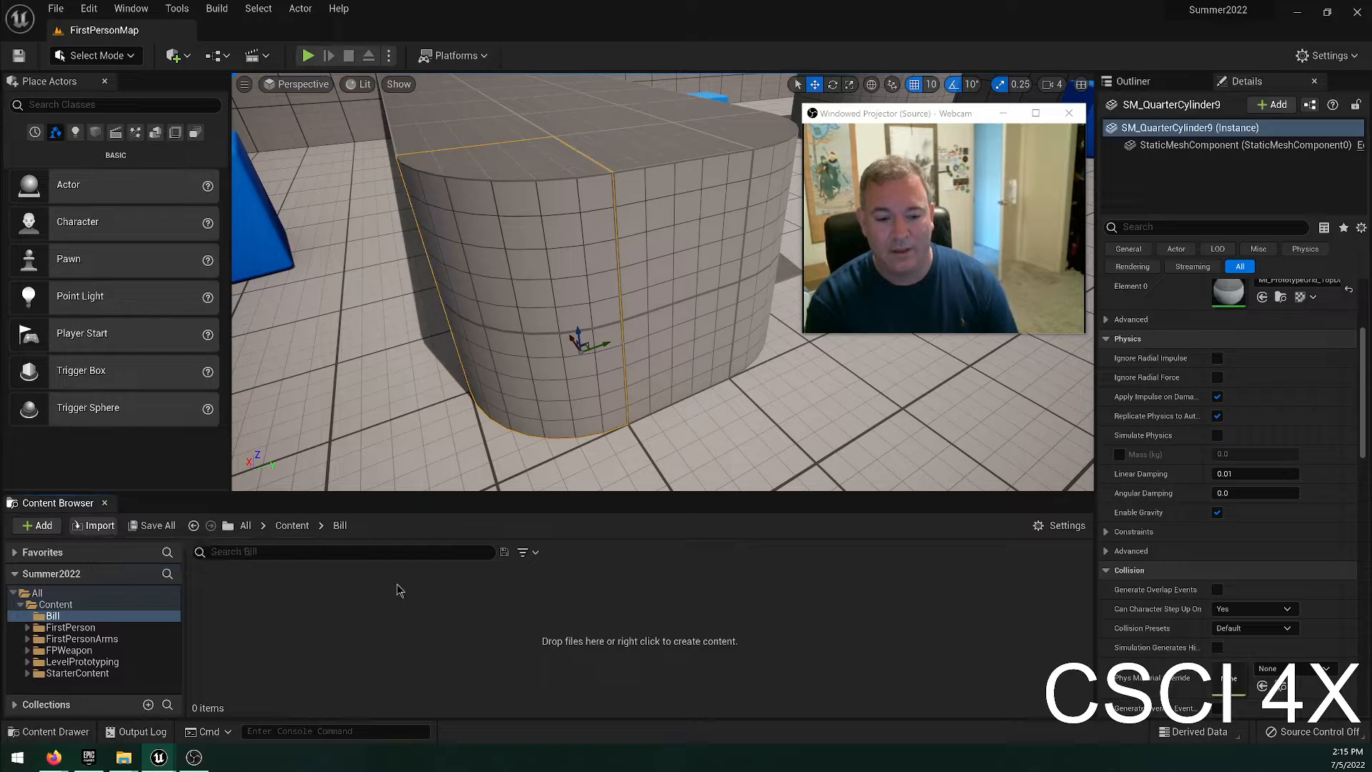
left_click(65, 103)
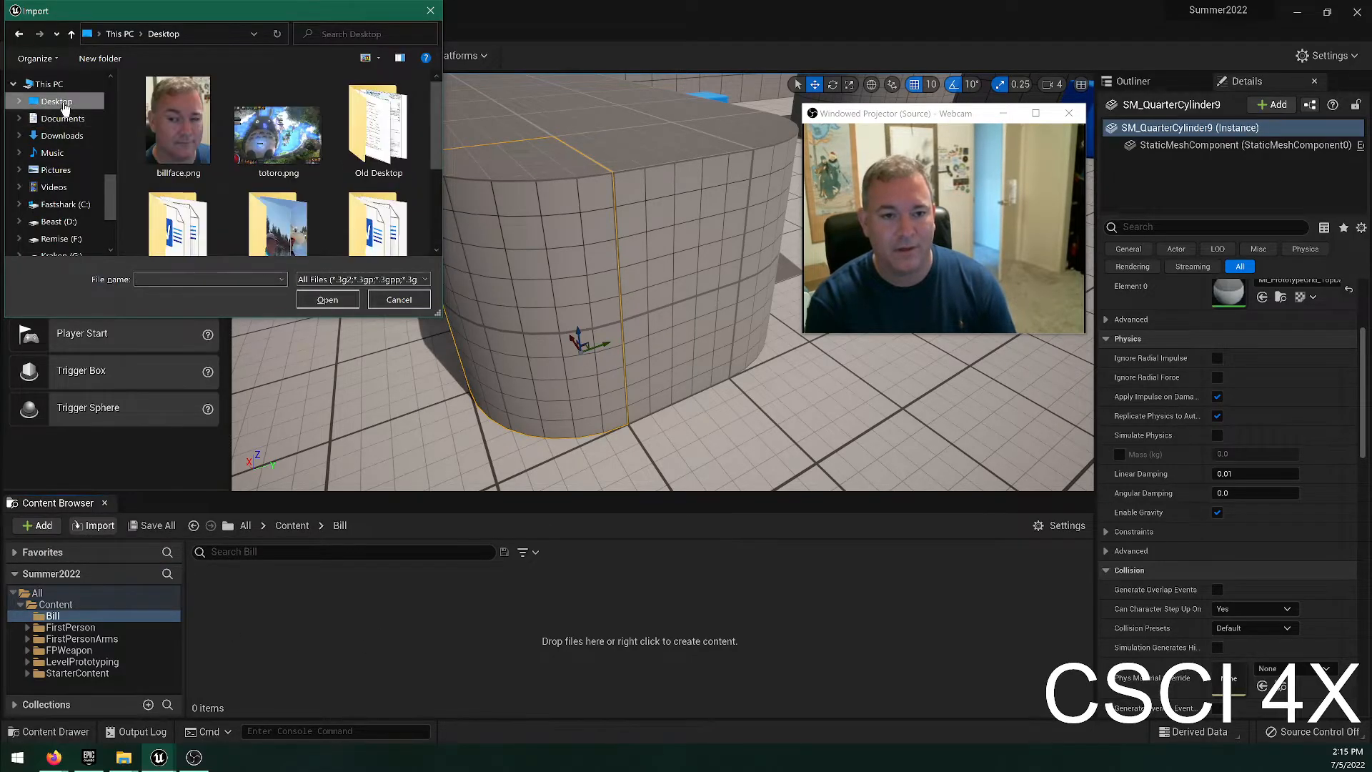
double_click(161, 132)
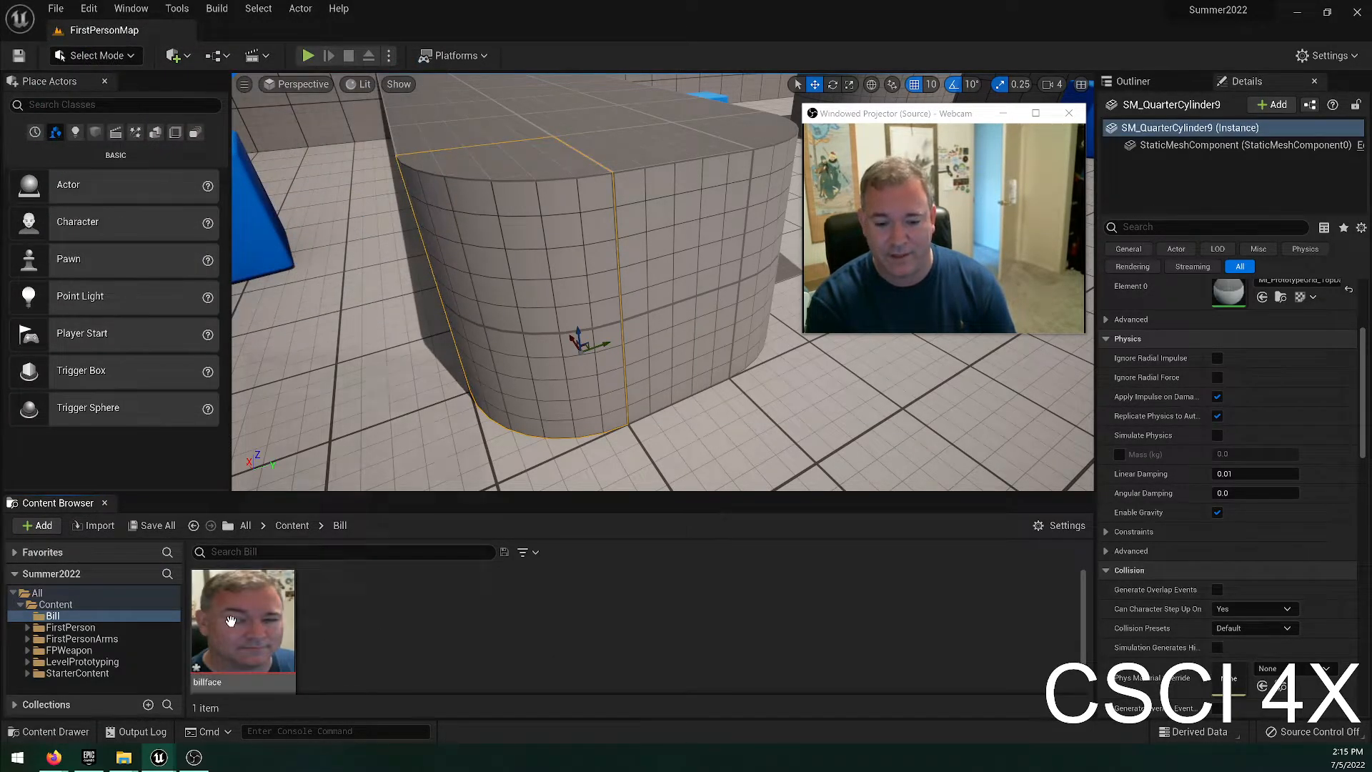
left_click_drag(234, 629, 490, 331)
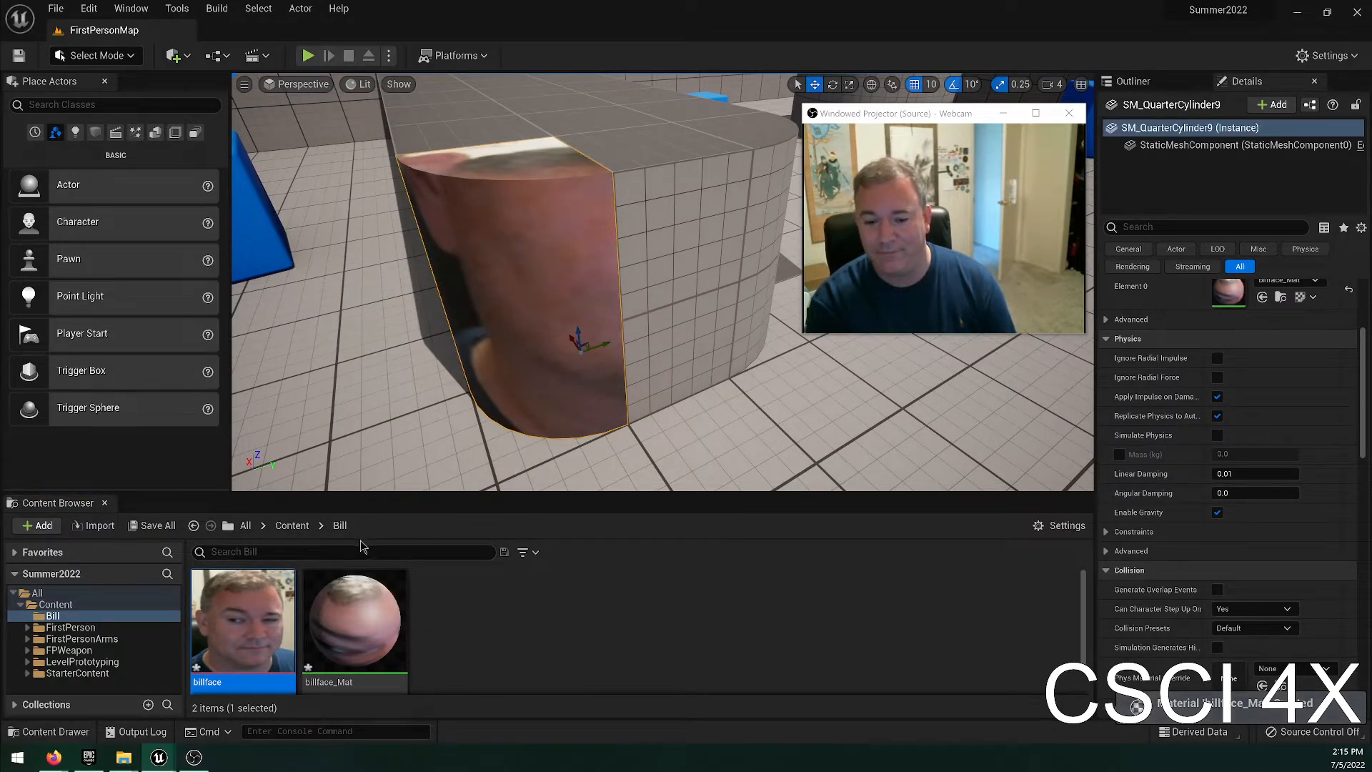
left_click(518, 642)
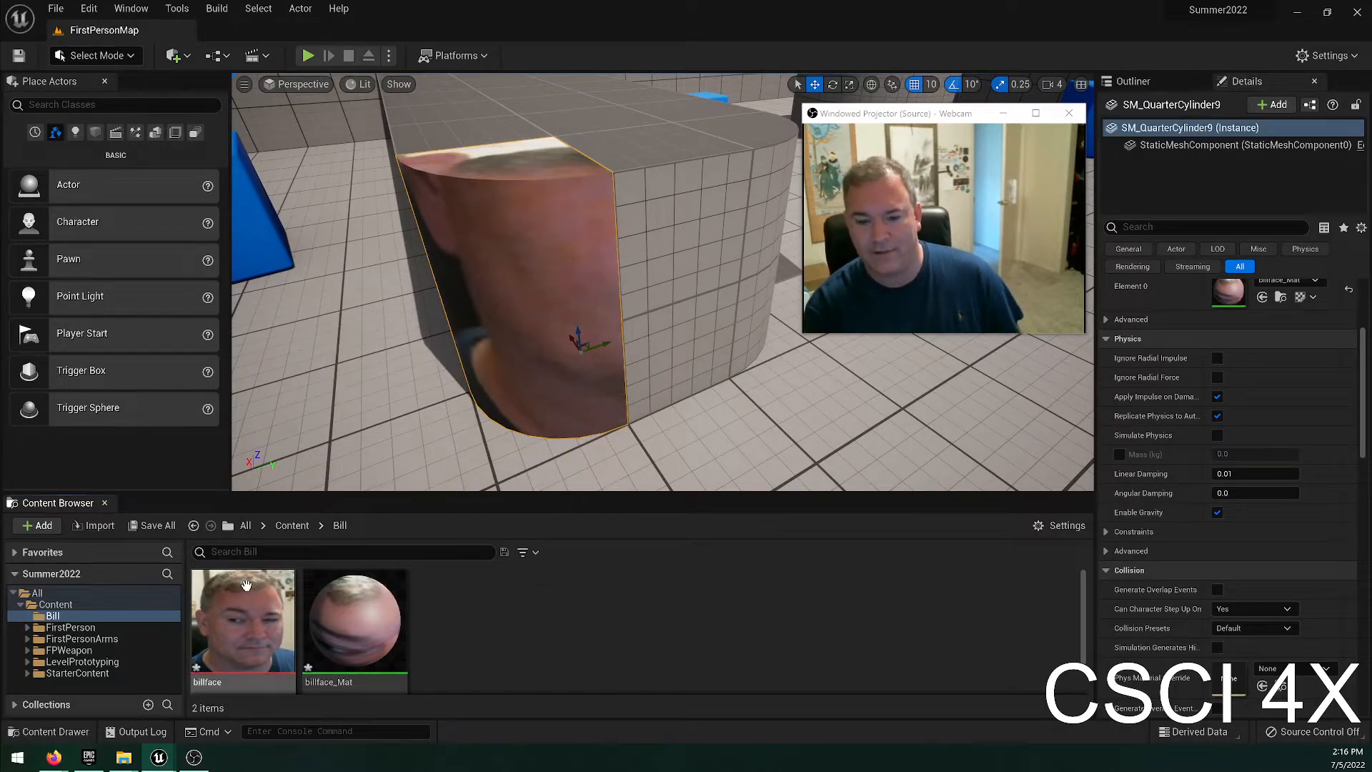
Try the face texture on the level's floor and undo the texture applications.
right_click_drag(443, 321, 643, 446)
key("s")
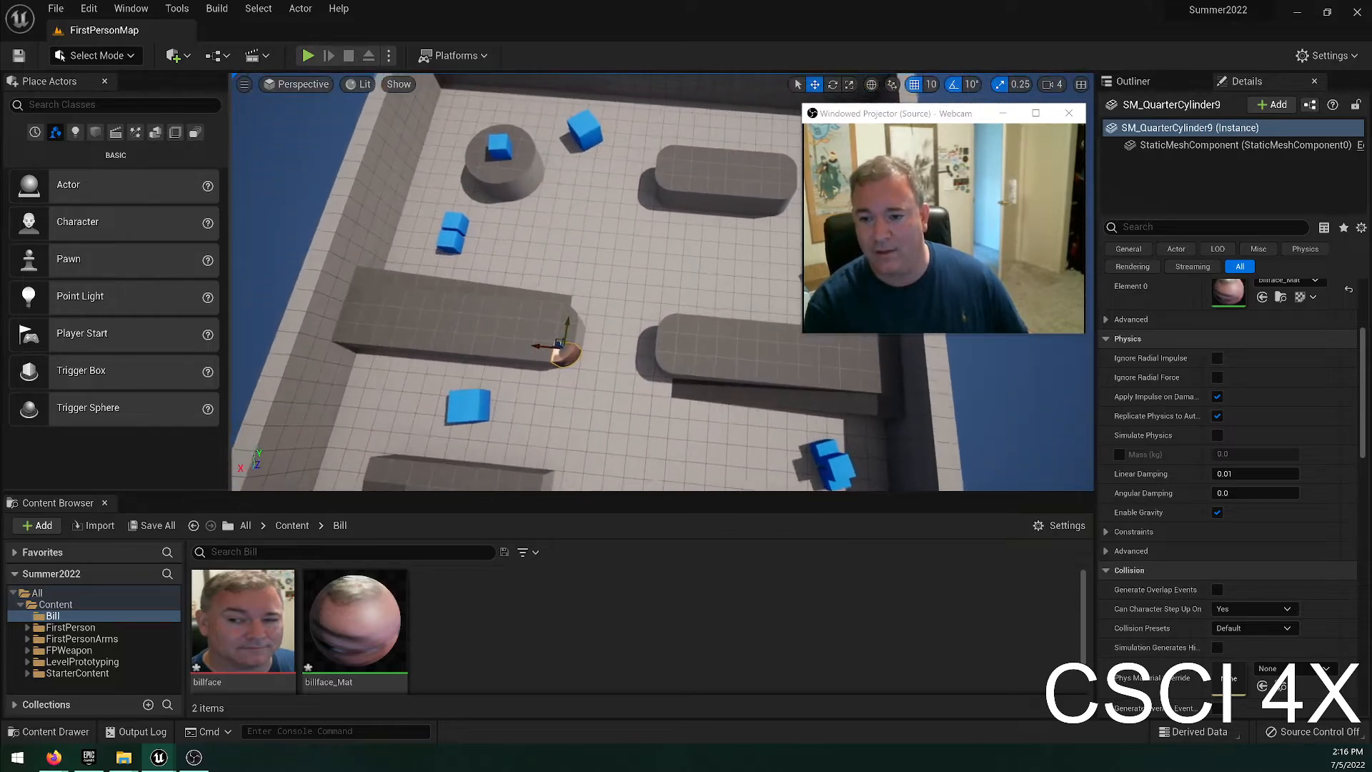
left_click_drag(243, 622, 564, 450)
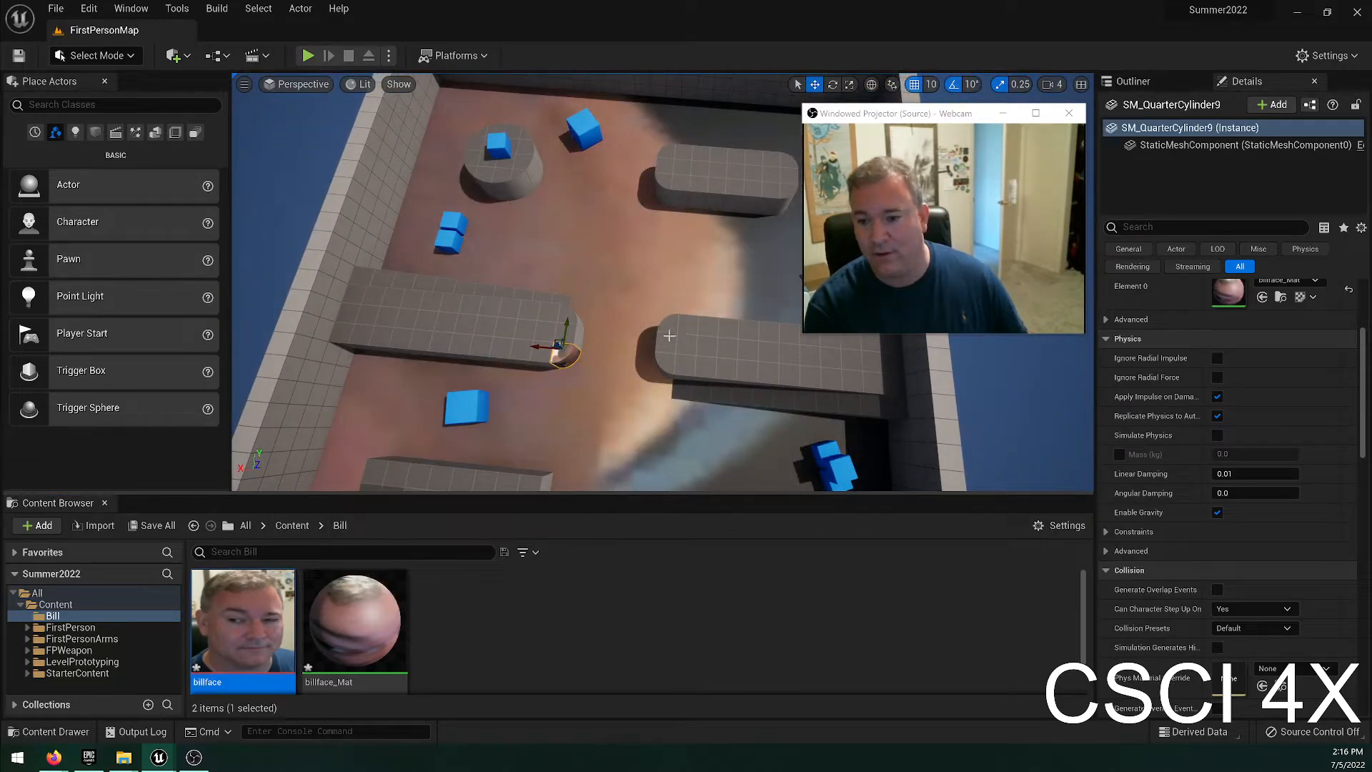
scroll(674, 401, "down", 6)
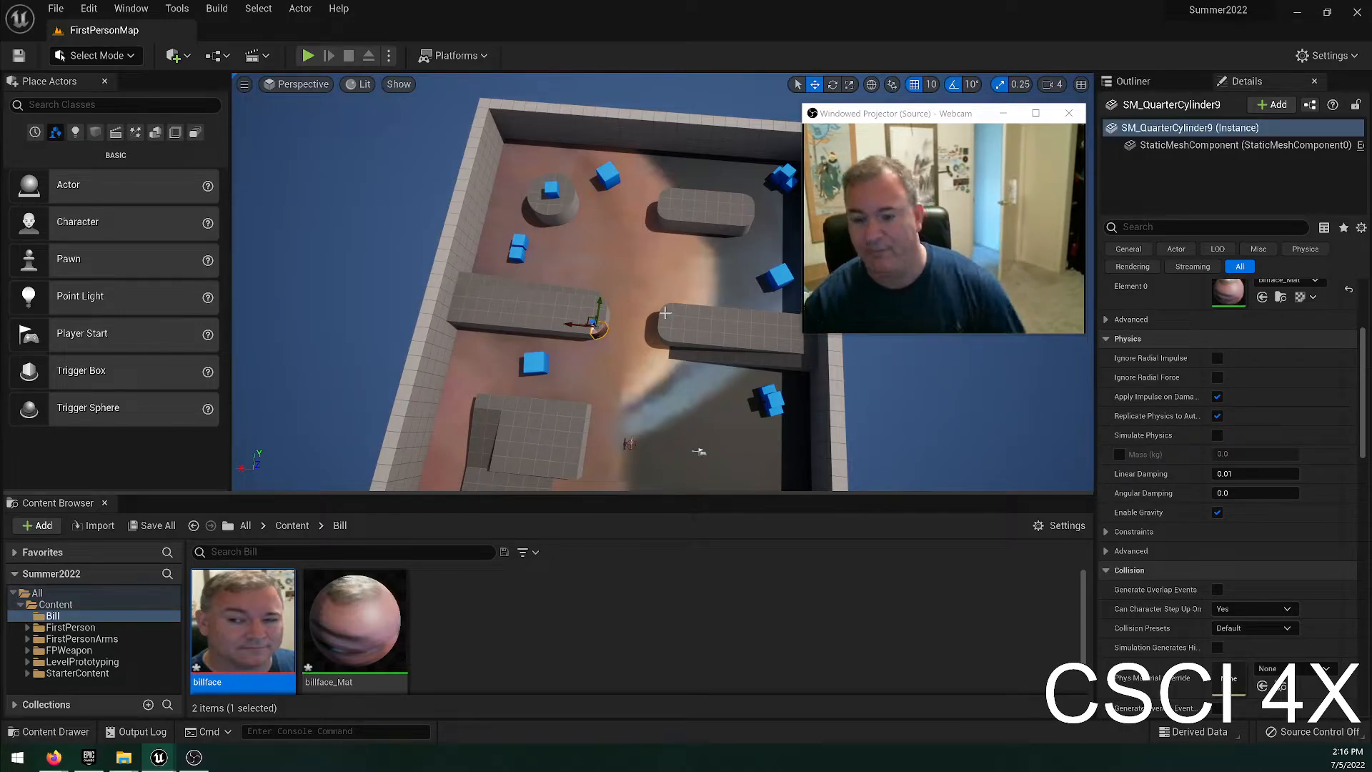
key("ctrl+z")
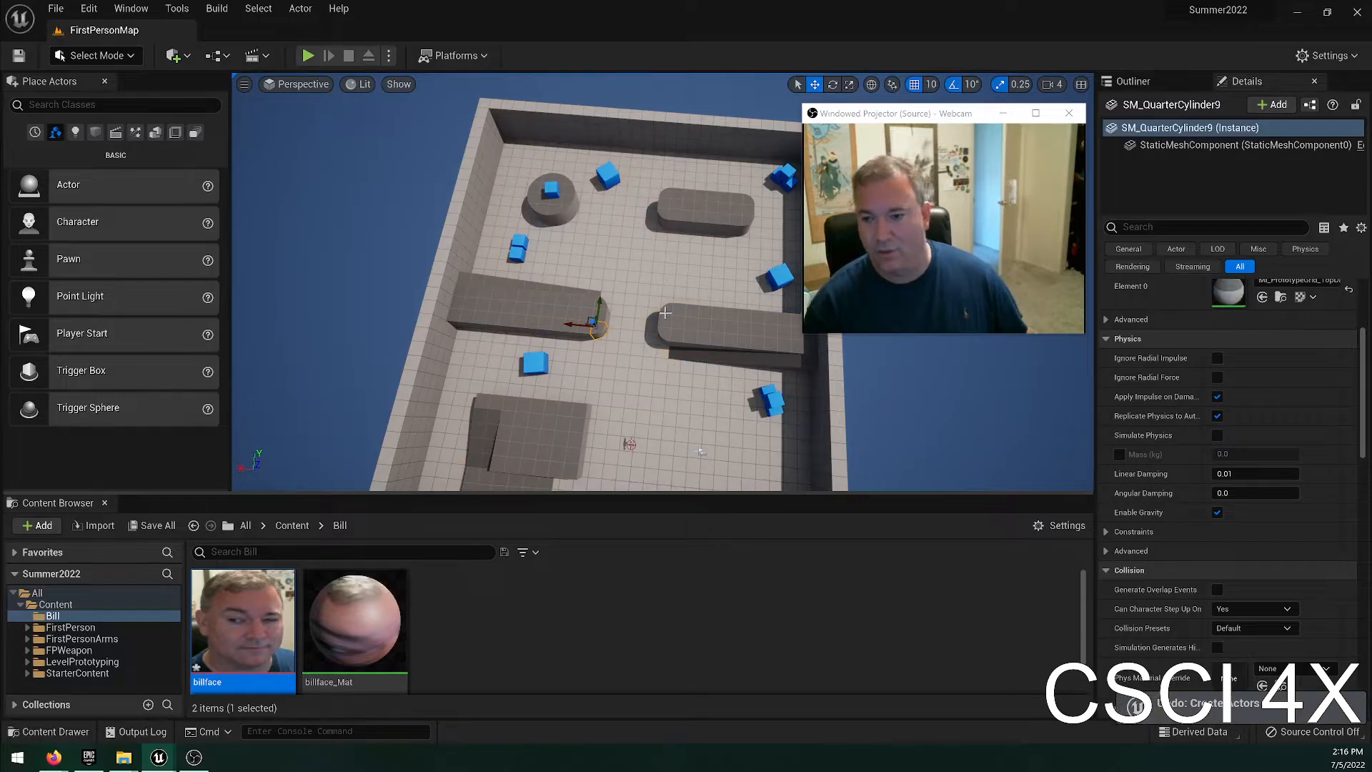
Open the generated face material and examine its Texture Sample node, Base Color connection and sphere preview.
key("w")
right_click_drag(417, 270, 272, 275)
key("f")
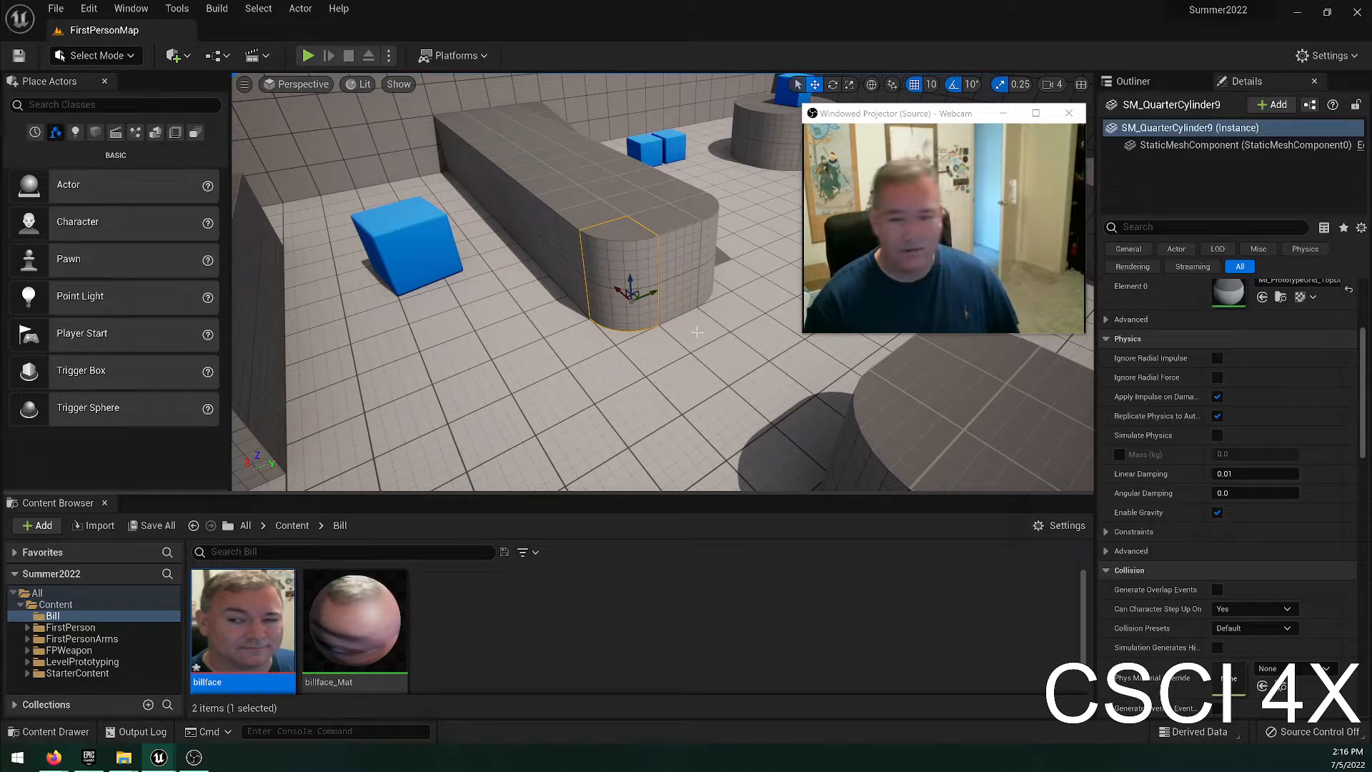
left_click(364, 626)
double_click(362, 620)
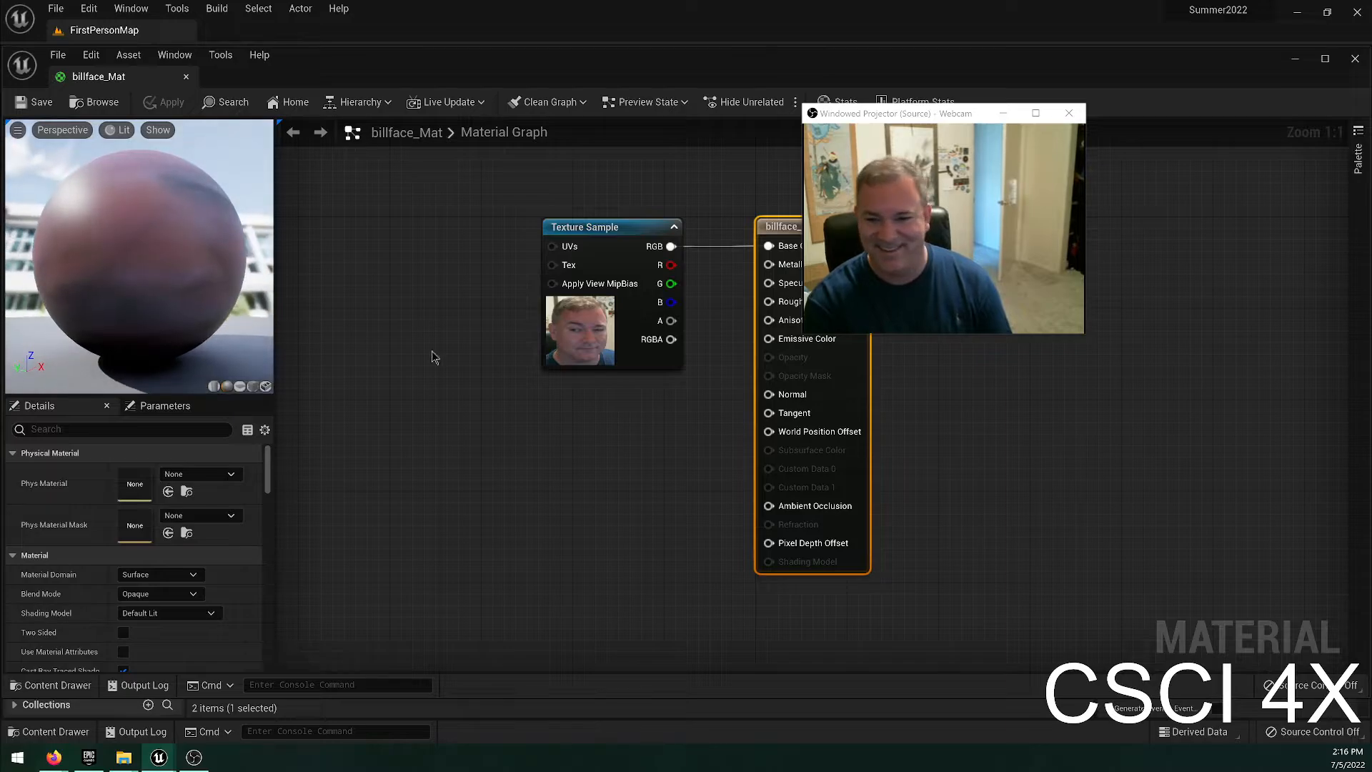
left_click_drag(458, 168, 648, 513)
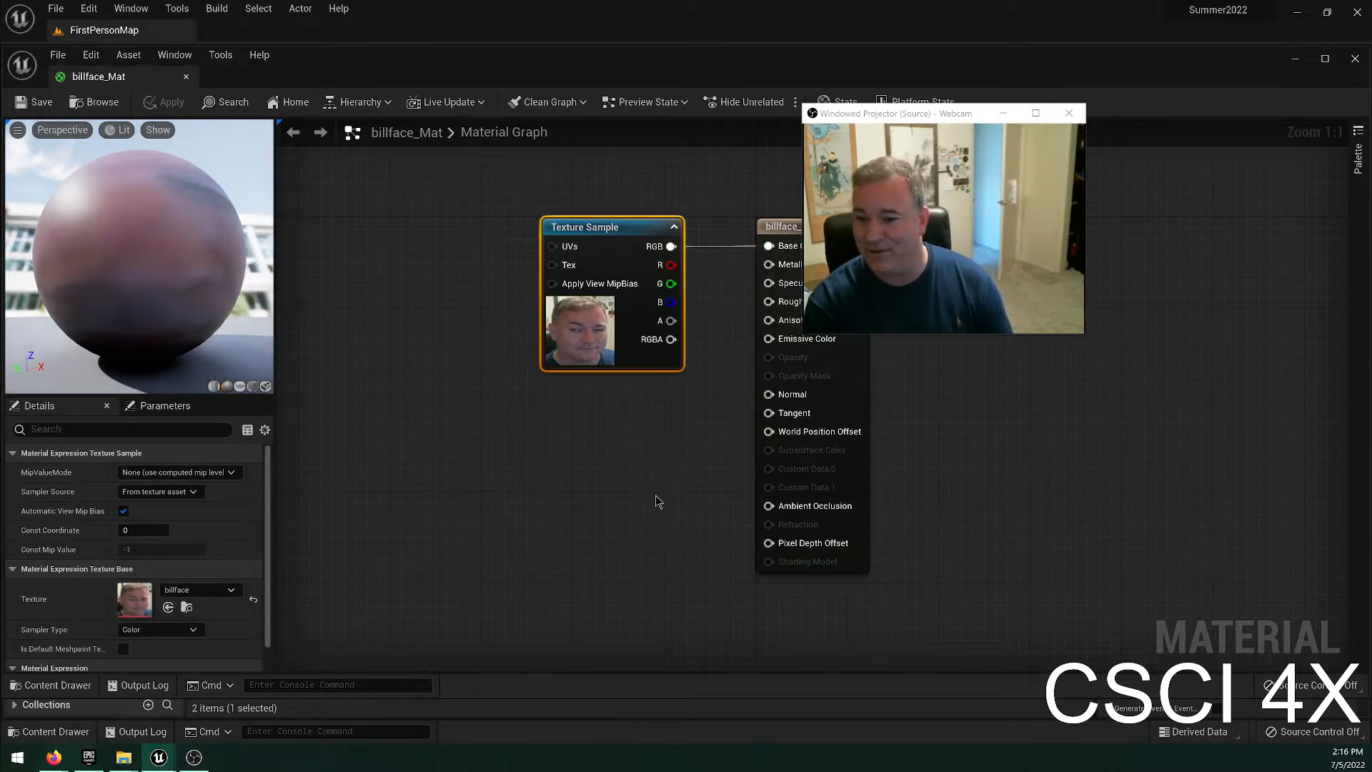
right_click_drag(665, 496, 453, 482)
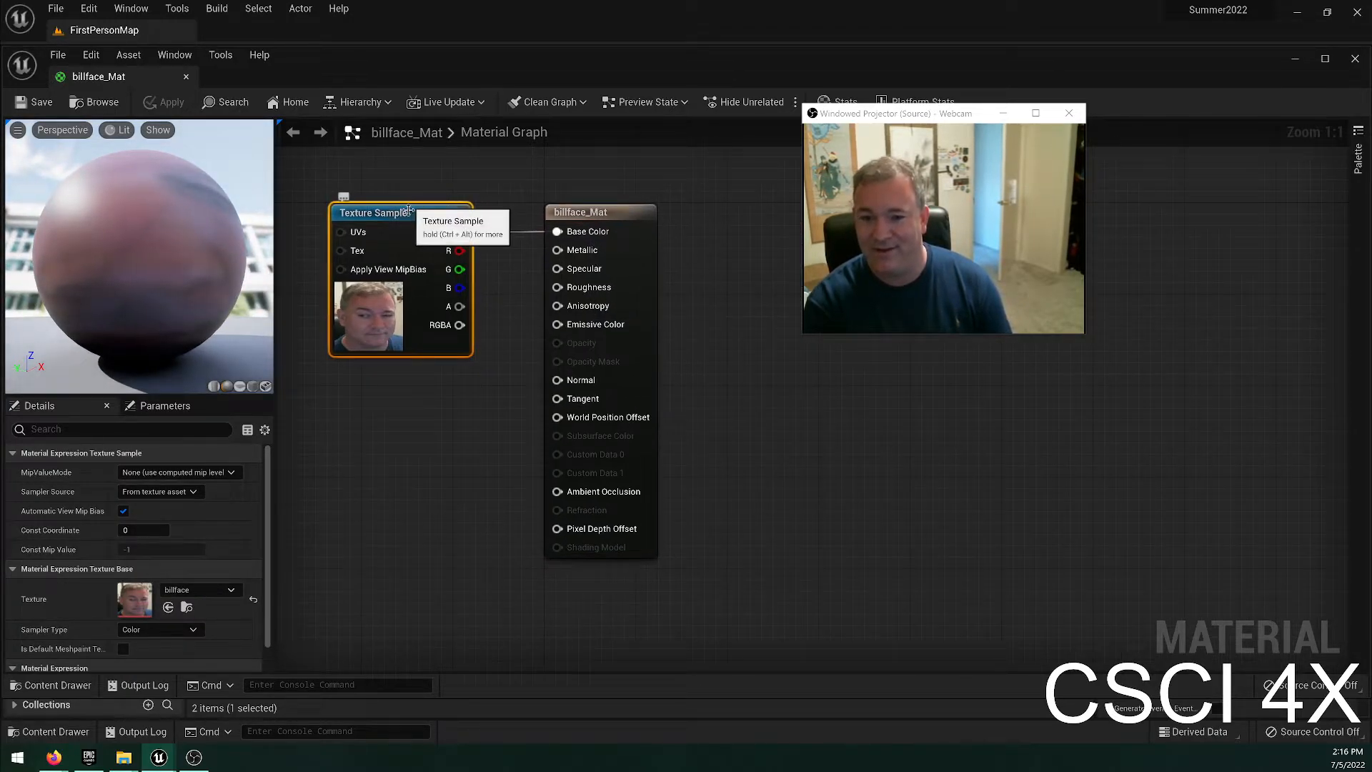
right_click_drag(427, 447, 432, 539)
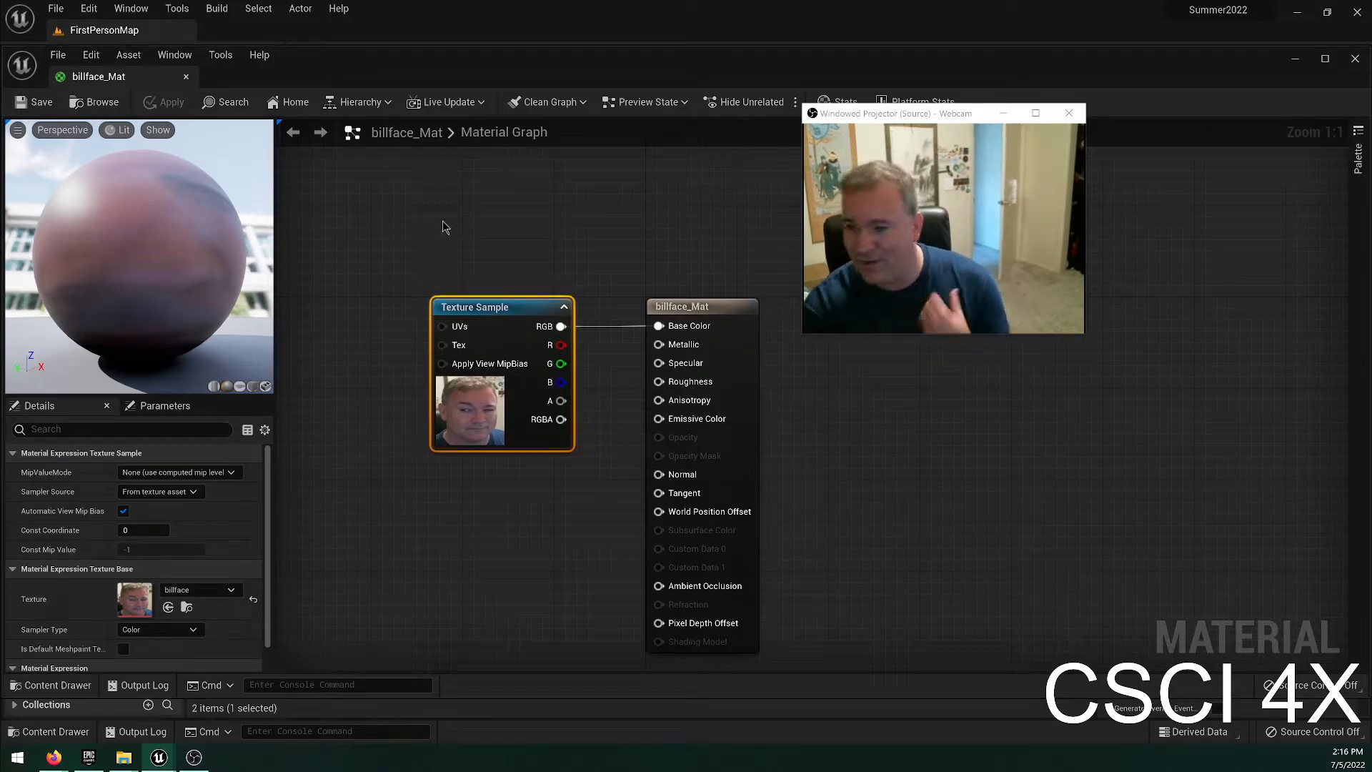
left_click_drag(232, 376, 182, 350)
right_click_drag(409, 455, 549, 479)
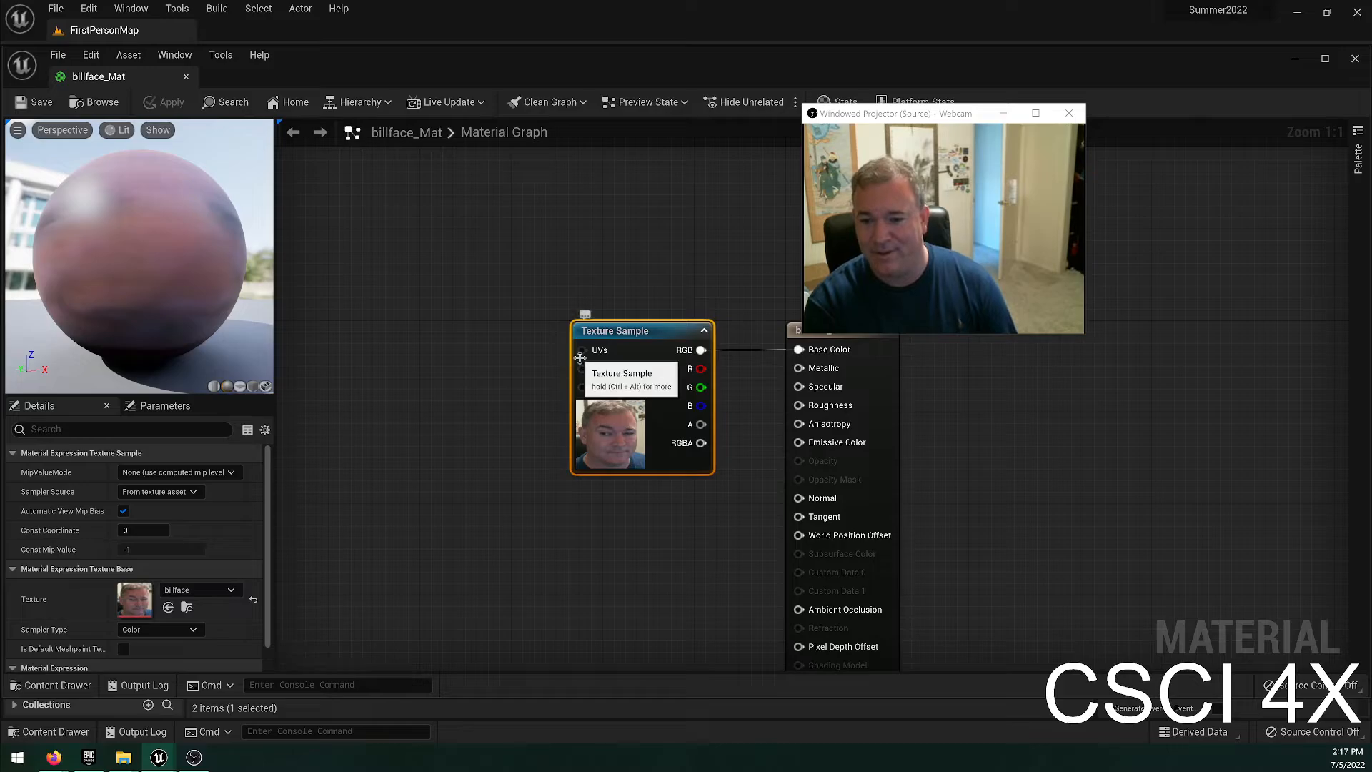
Search the available material nodes for "scale" and "uv" to find one that adjusts the Texture Sample's UVs.
left_click_drag(582, 350, 499, 354)
type("scale")
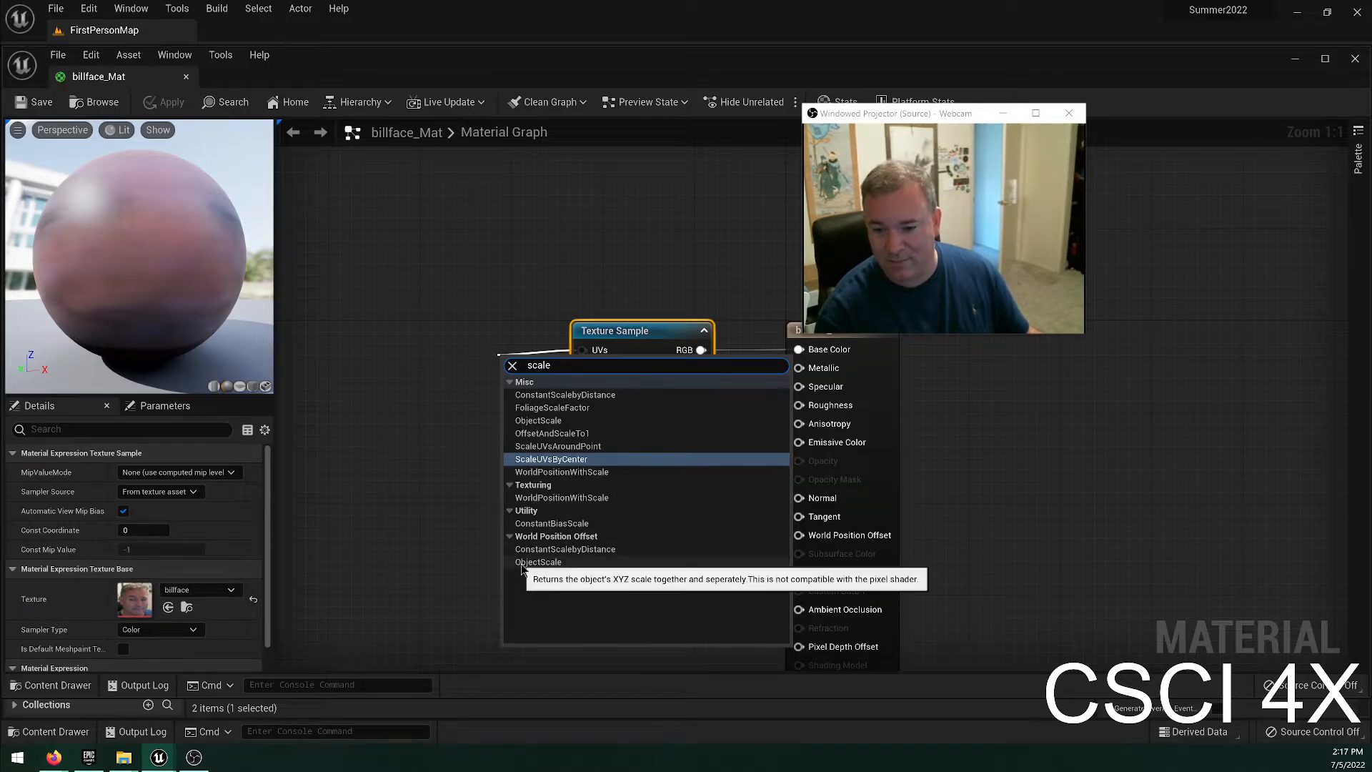
left_click(420, 446)
right_click(386, 377)
type("uv")
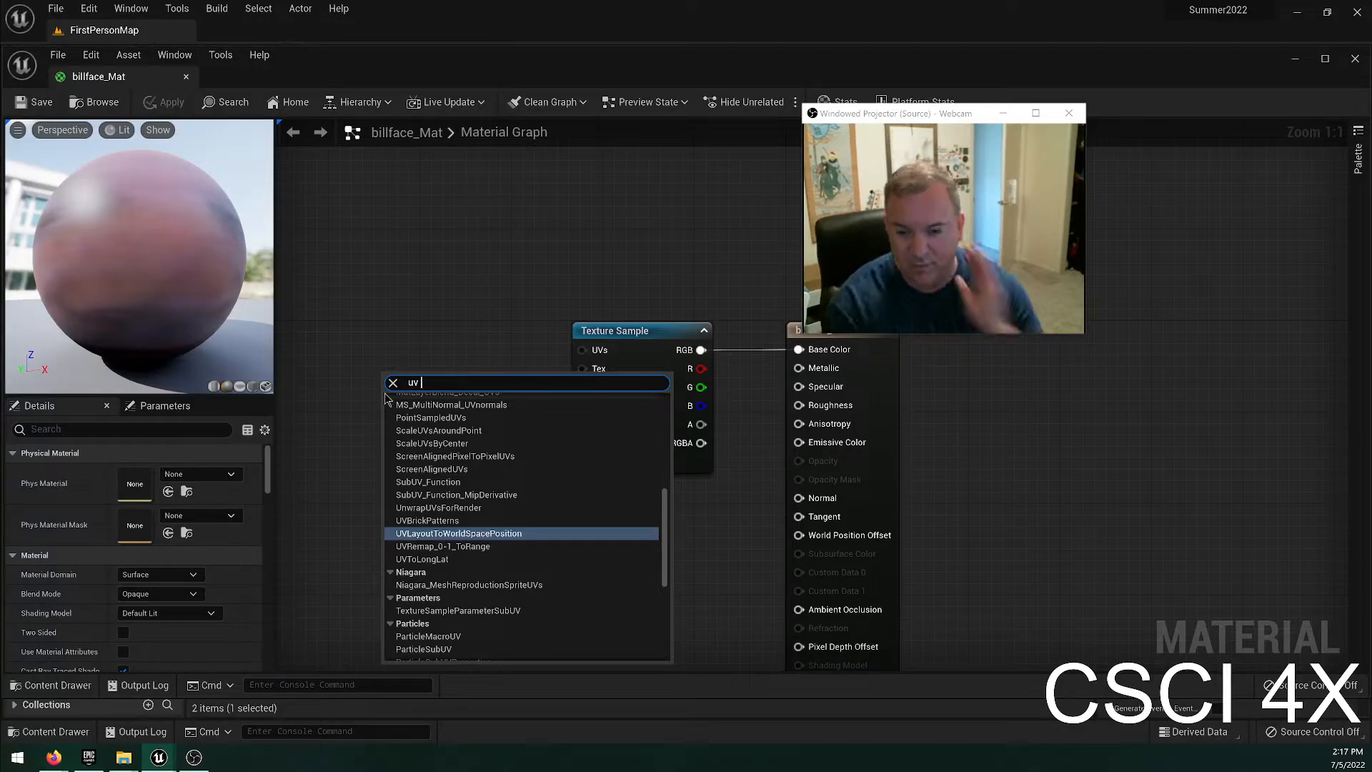
scroll(536, 554, "down", 5)
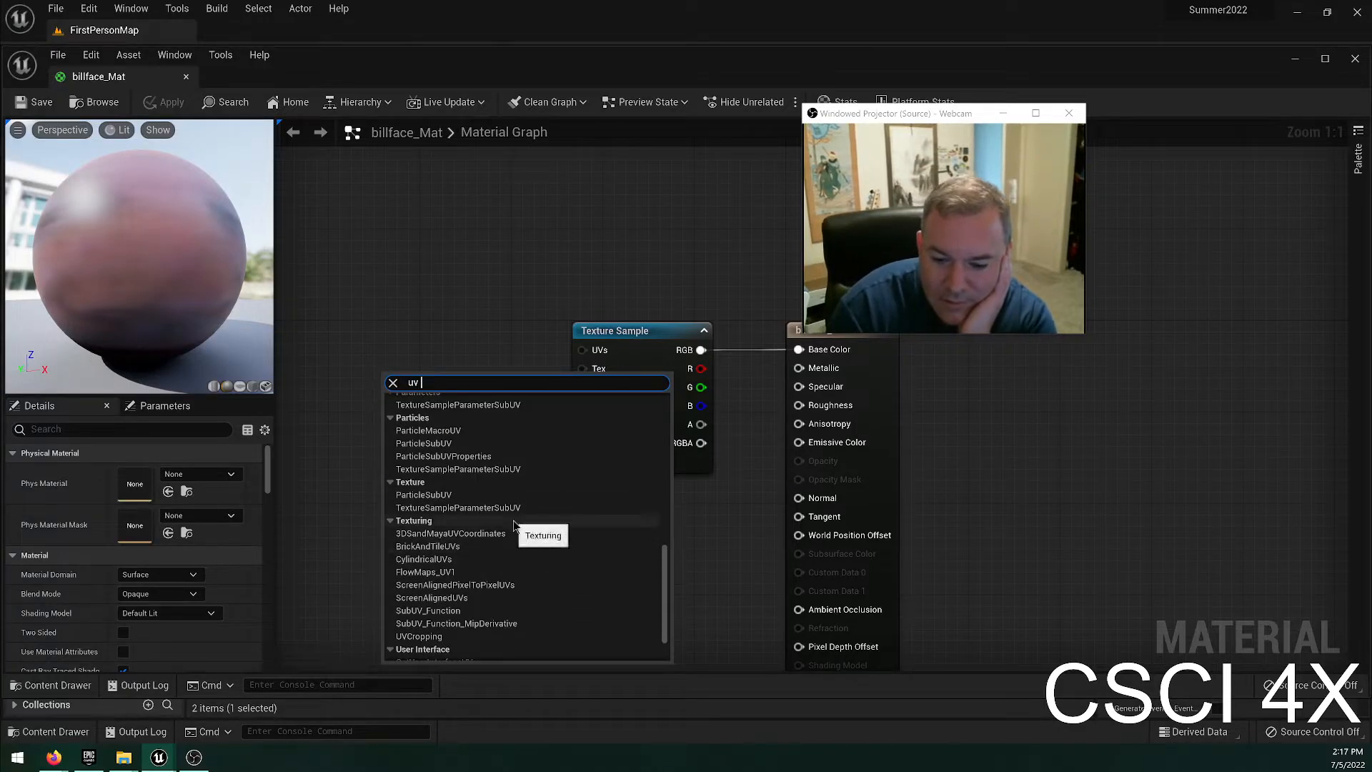
scroll(518, 529, "up", 2)
scroll(536, 528, "up", 6)
scroll(526, 537, "up", 7)
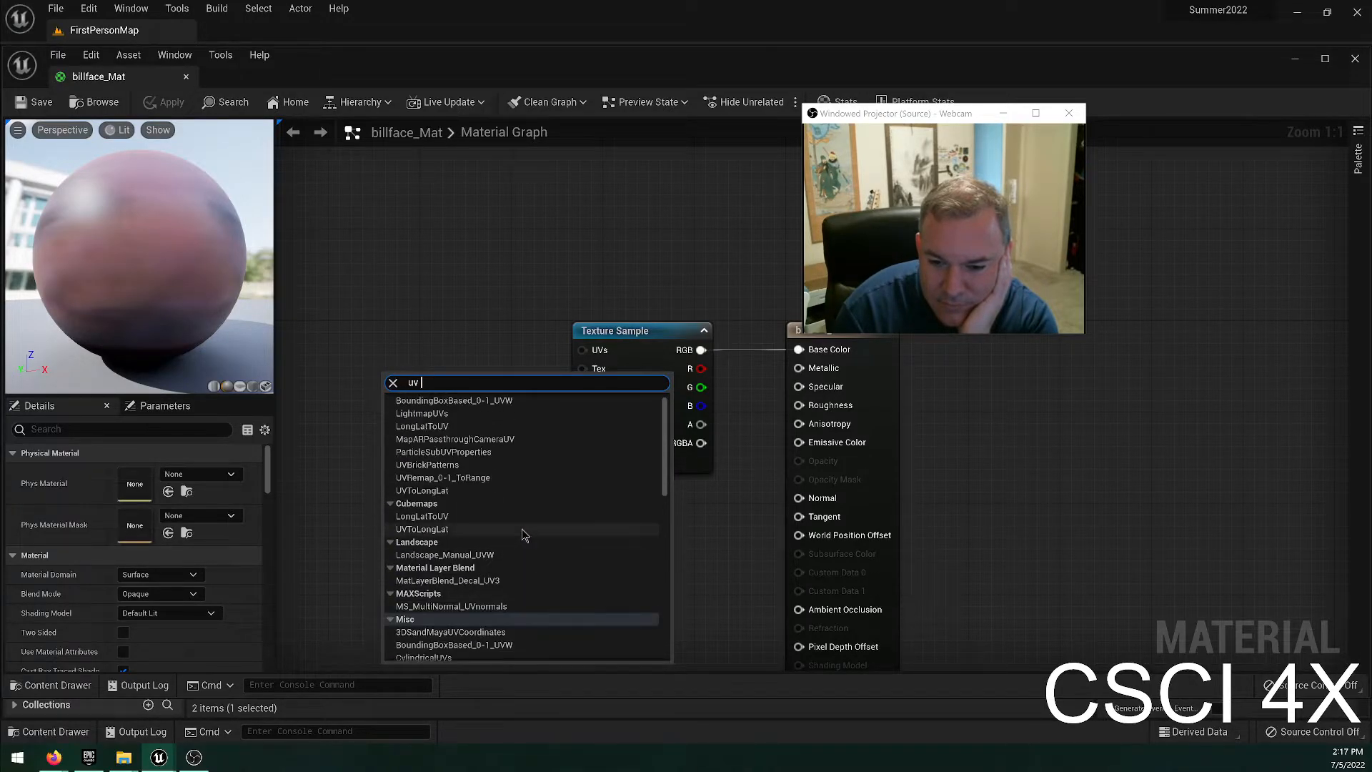
scroll(525, 536, "up", 1)
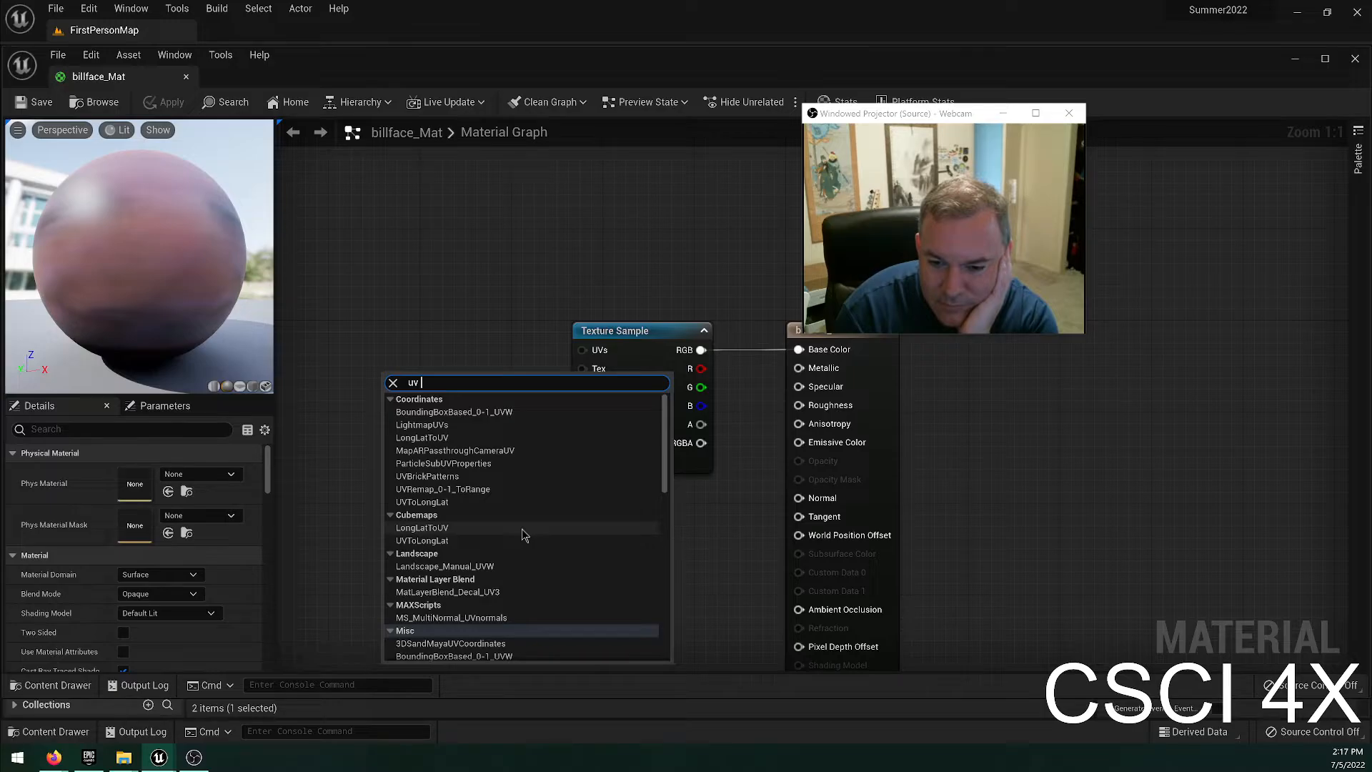
scroll(525, 539, "down", 3)
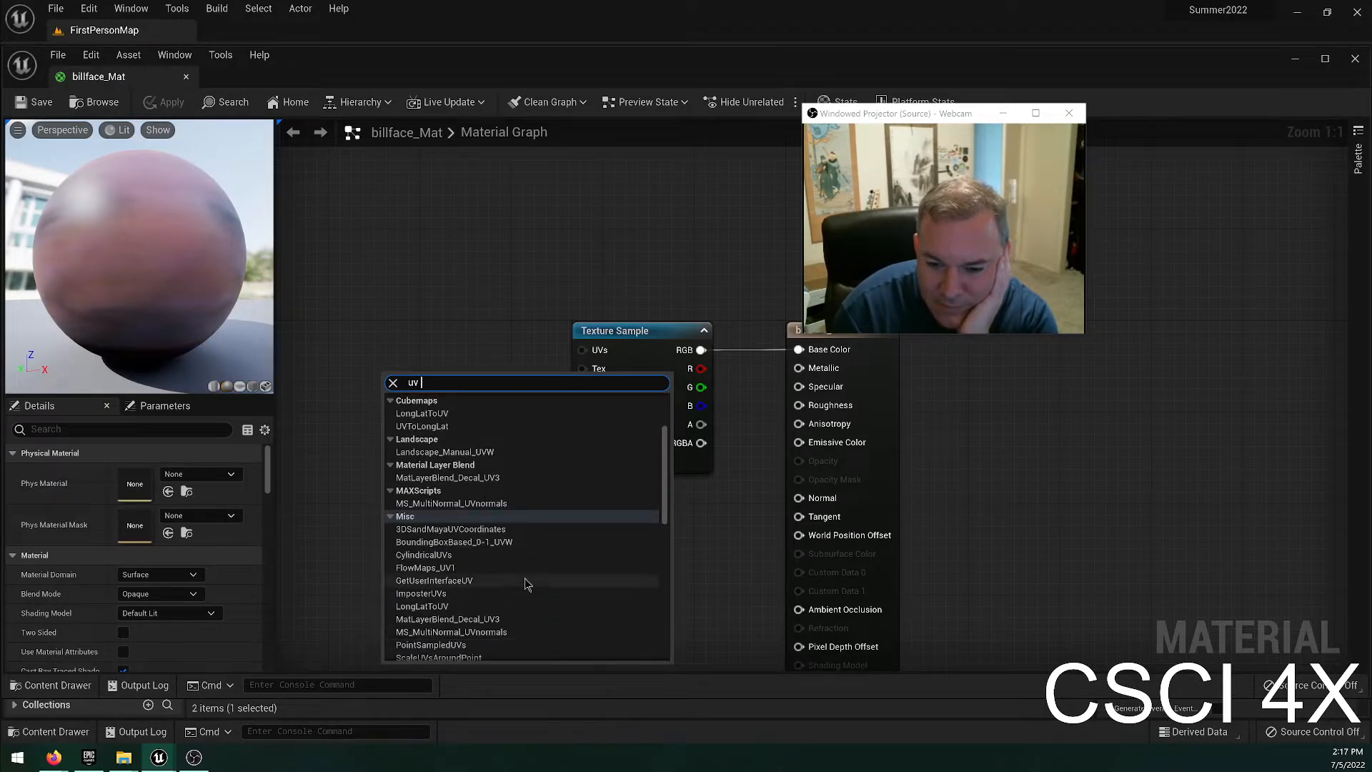
scroll(525, 580, "down", 5)
left_click(491, 266)
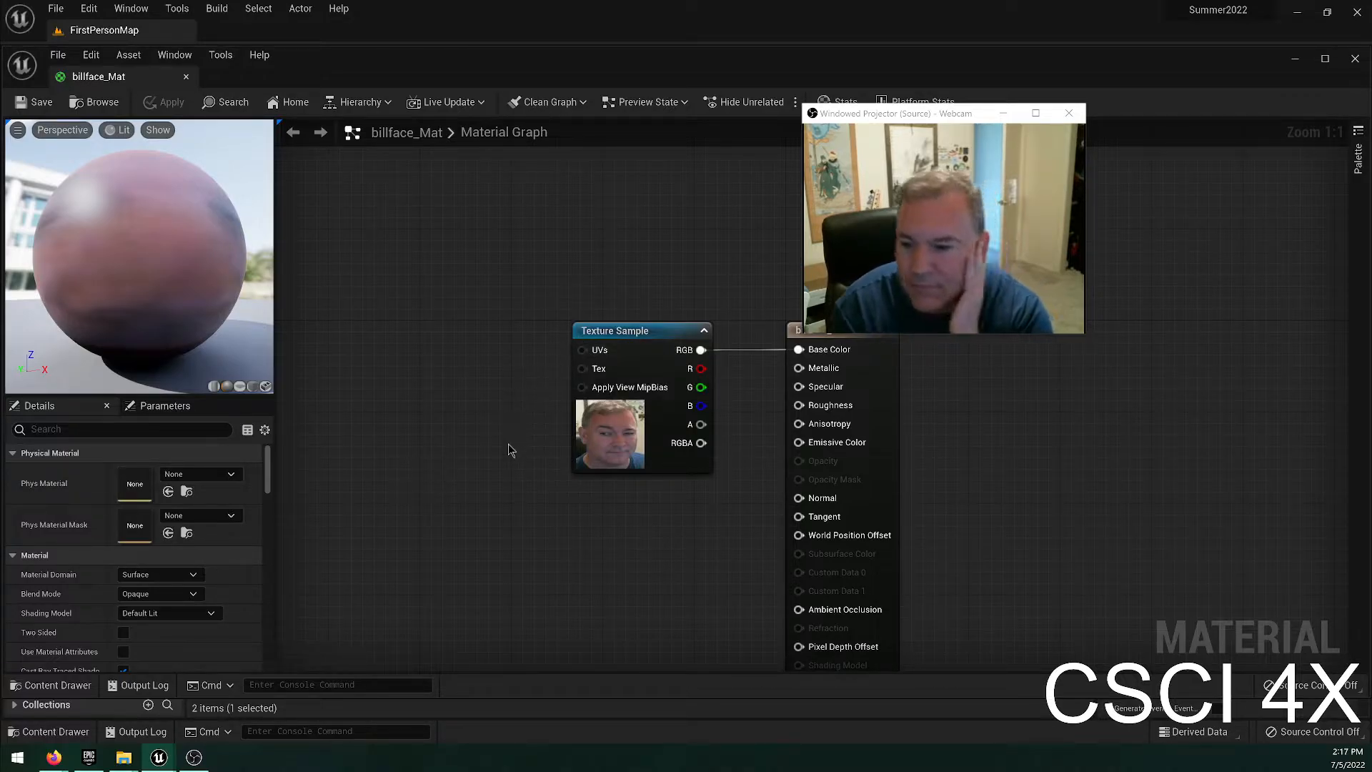
Try a ScaleUVsByCenter node connected to the Texture Sample's UVs input, place it beside the sample, and delete it.
right_click_drag(669, 593, 688, 542)
scroll(176, 580, "down", 3)
scroll(279, 583, "down", 1)
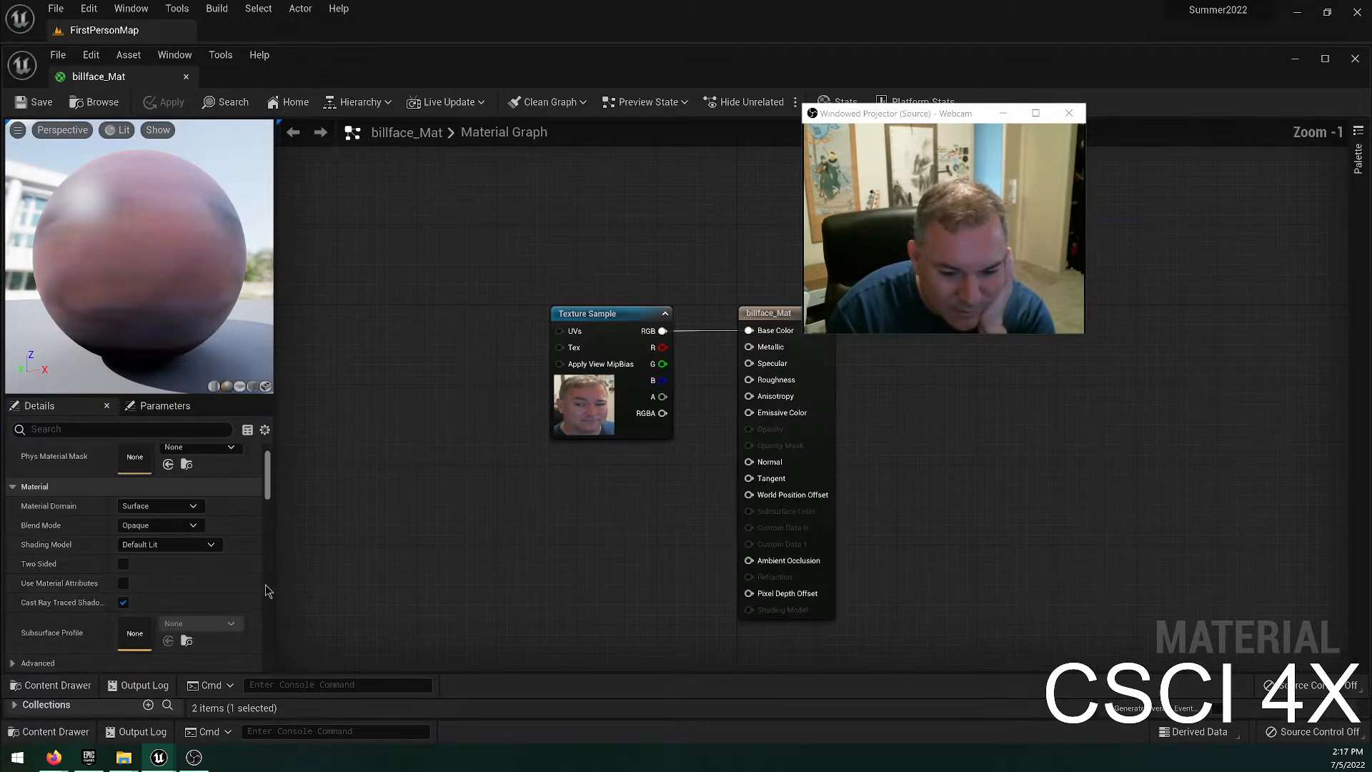
left_click_drag(559, 330, 485, 342)
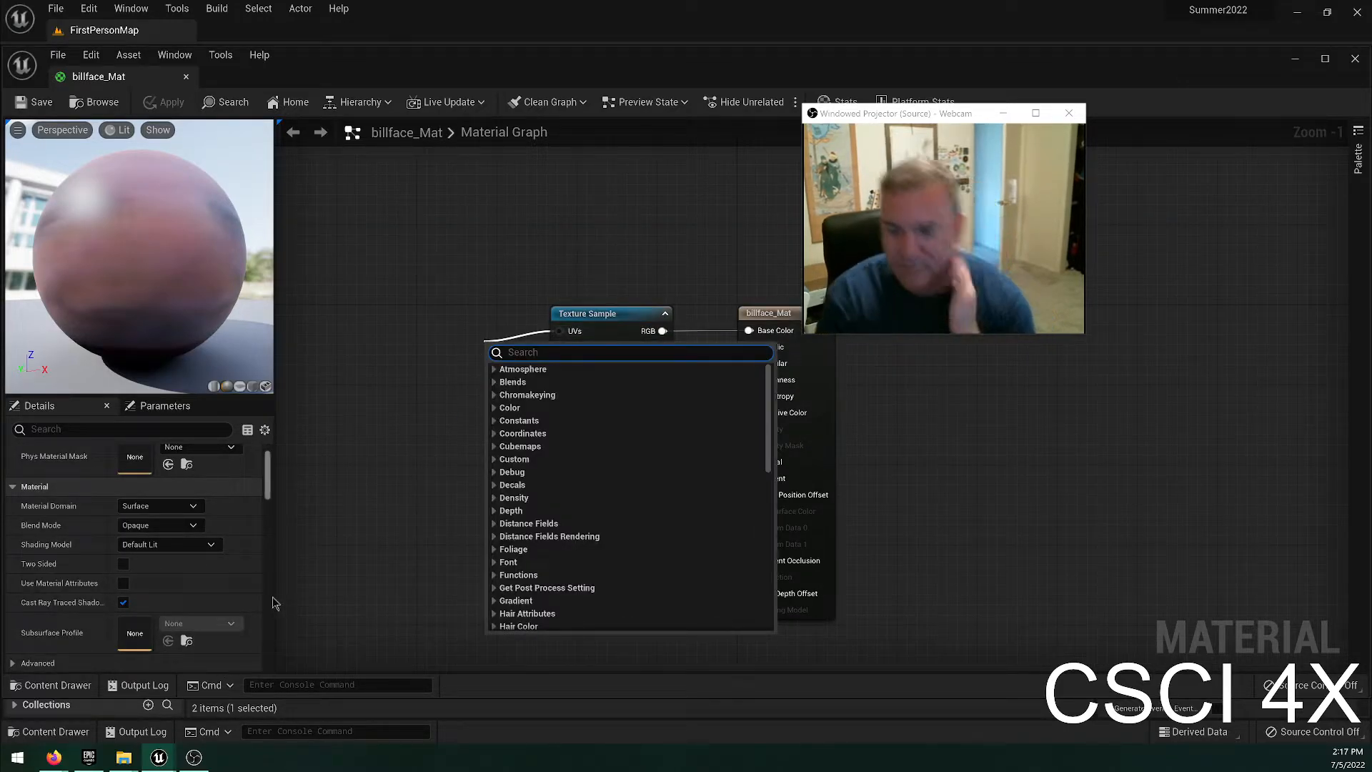
type("scale")
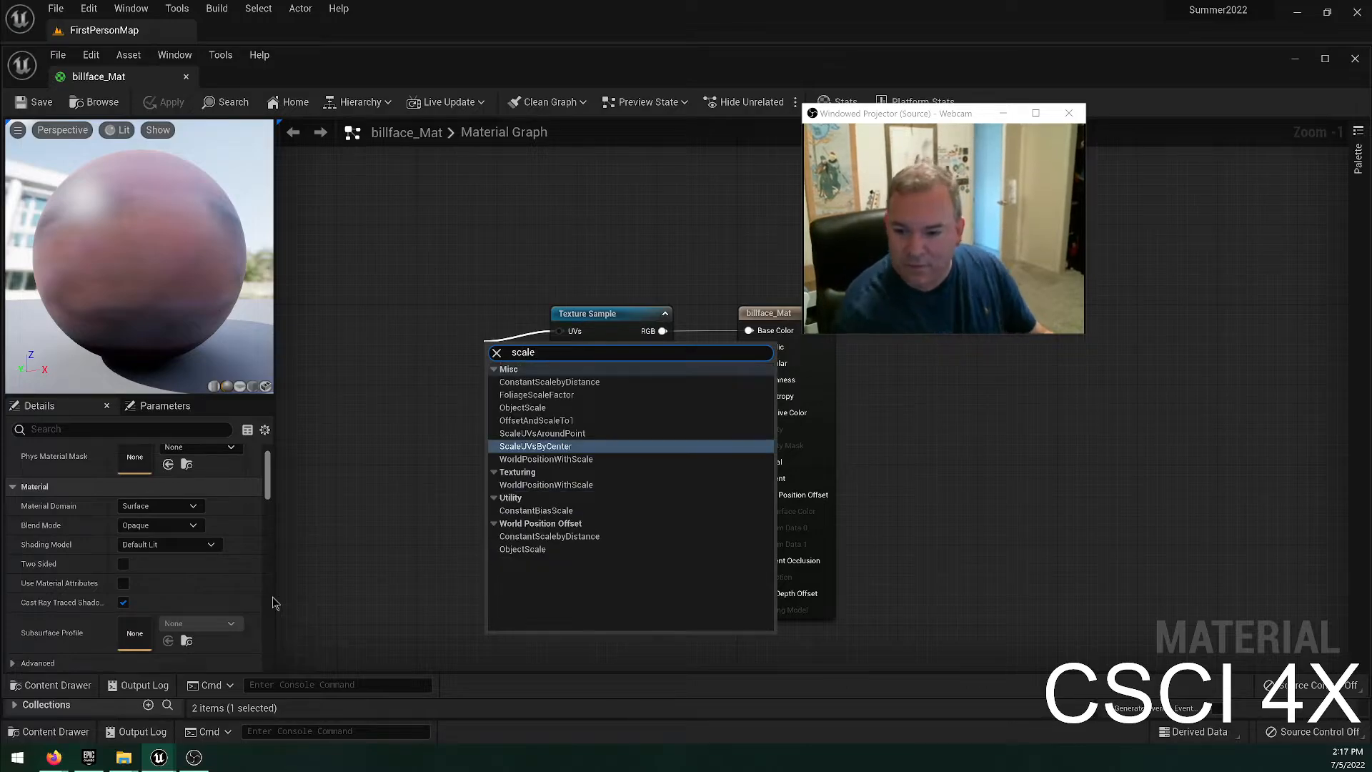
left_click(551, 447)
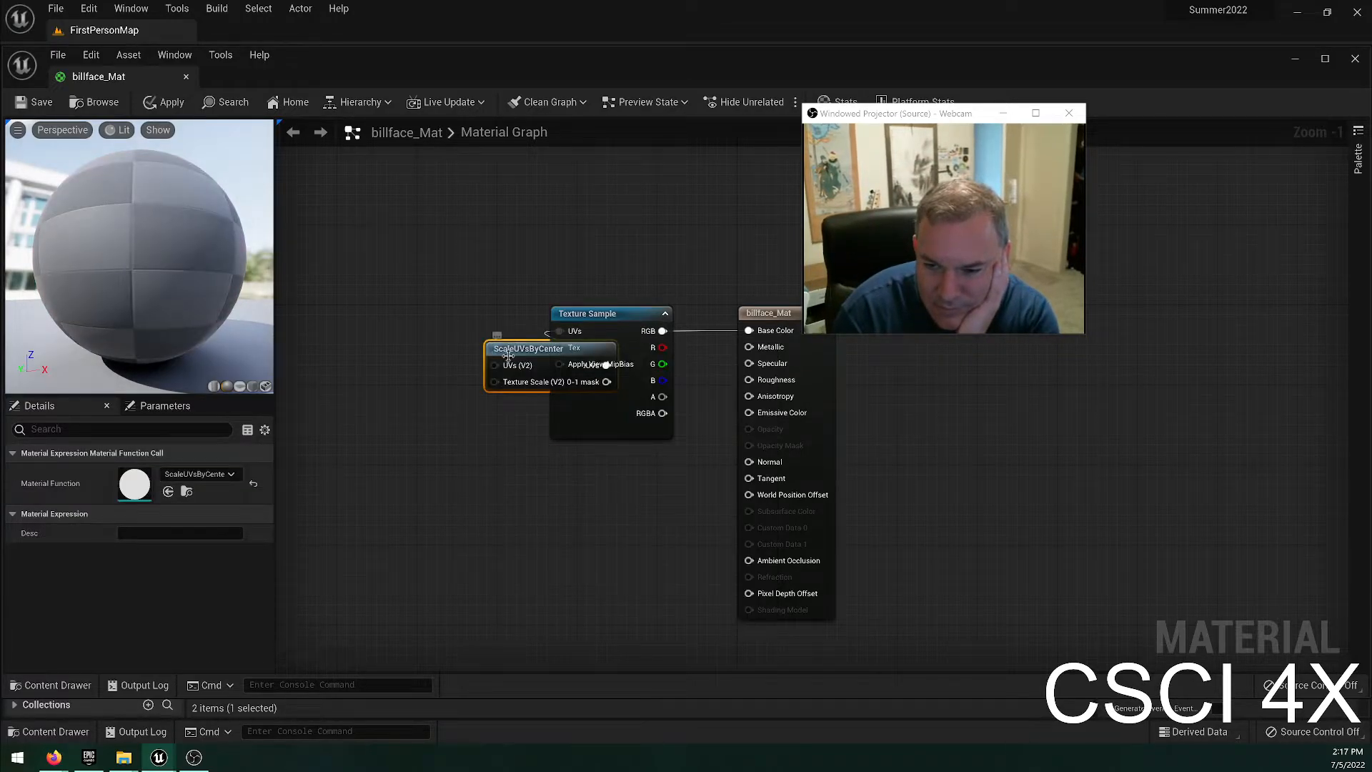
left_click_drag(514, 347, 428, 314)
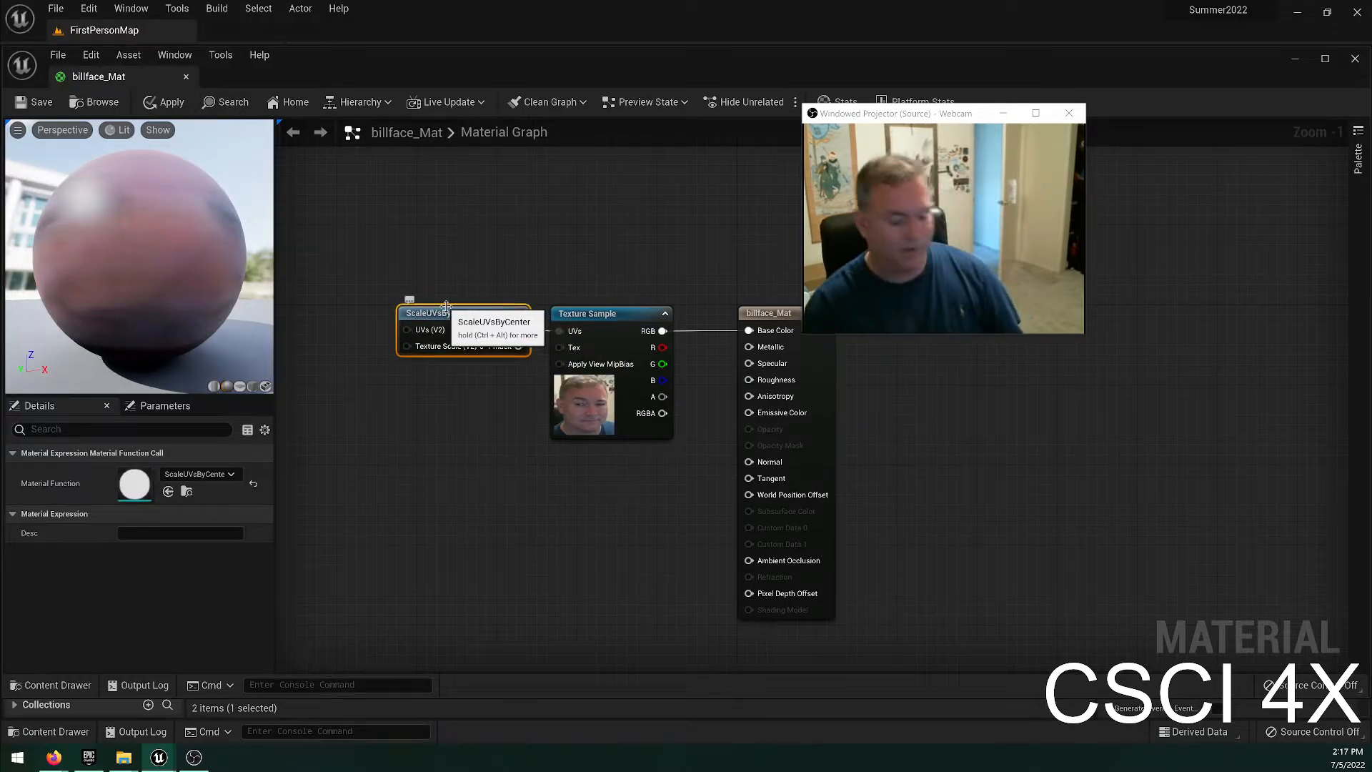
key("Delete")
Look through the material's properties from Translucency down to Import Settings.
left_click_drag(916, 113, 1136, 105)
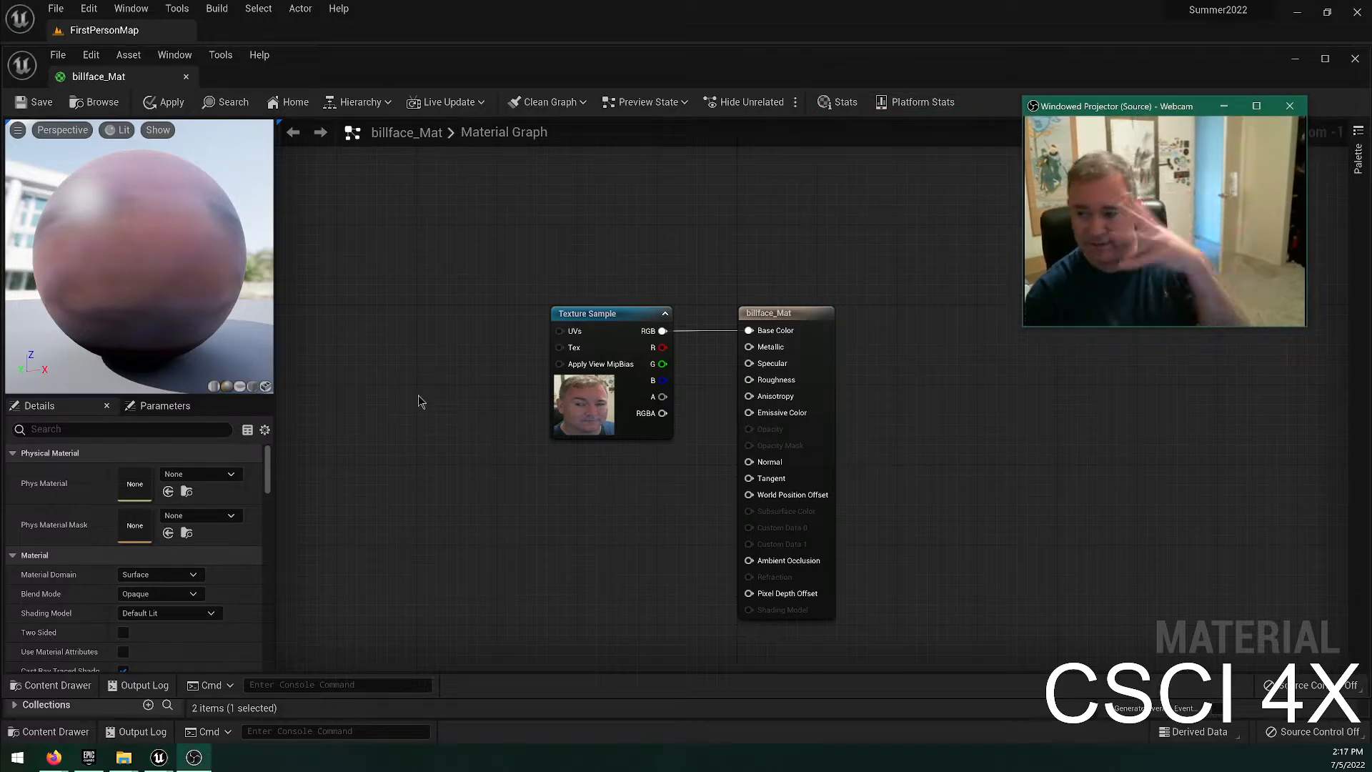
scroll(150, 566, "down", 5)
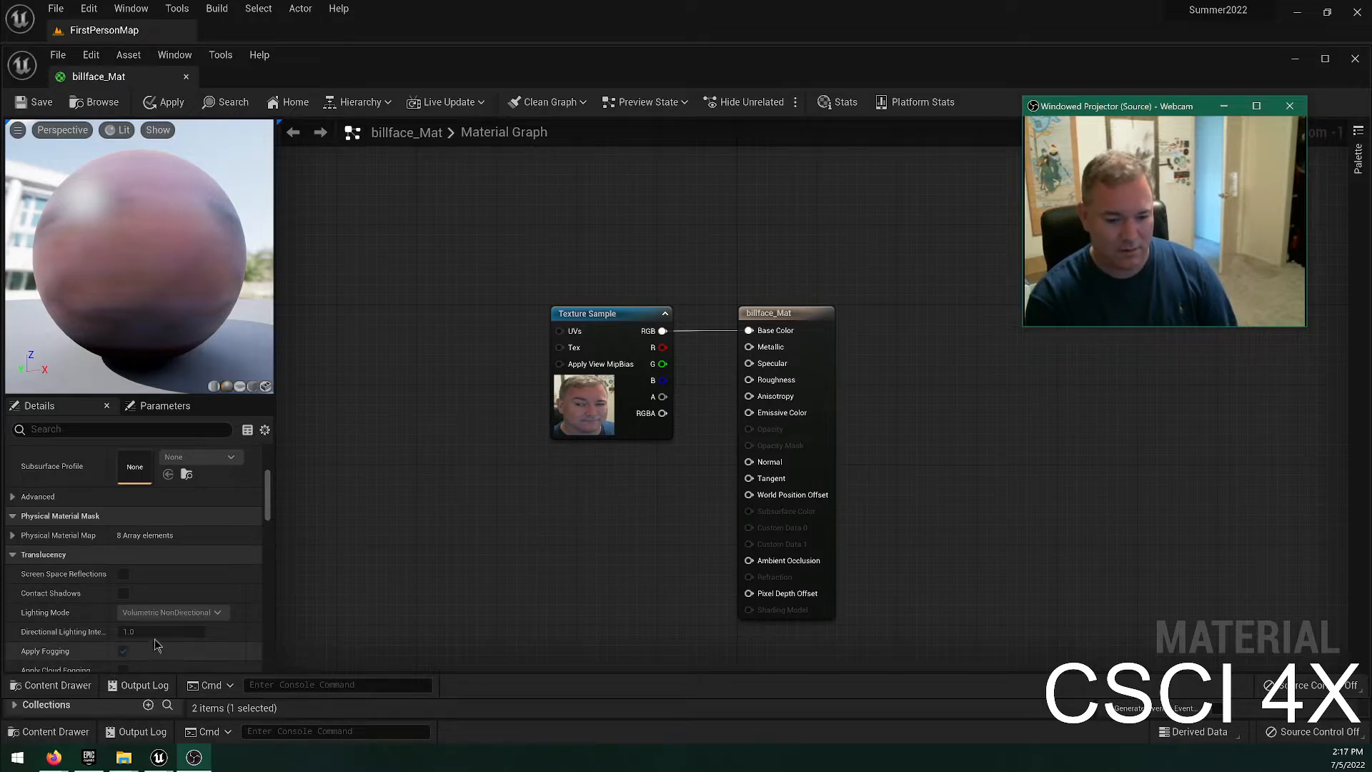
scroll(139, 644, "down", 5)
scroll(189, 622, "down", 8)
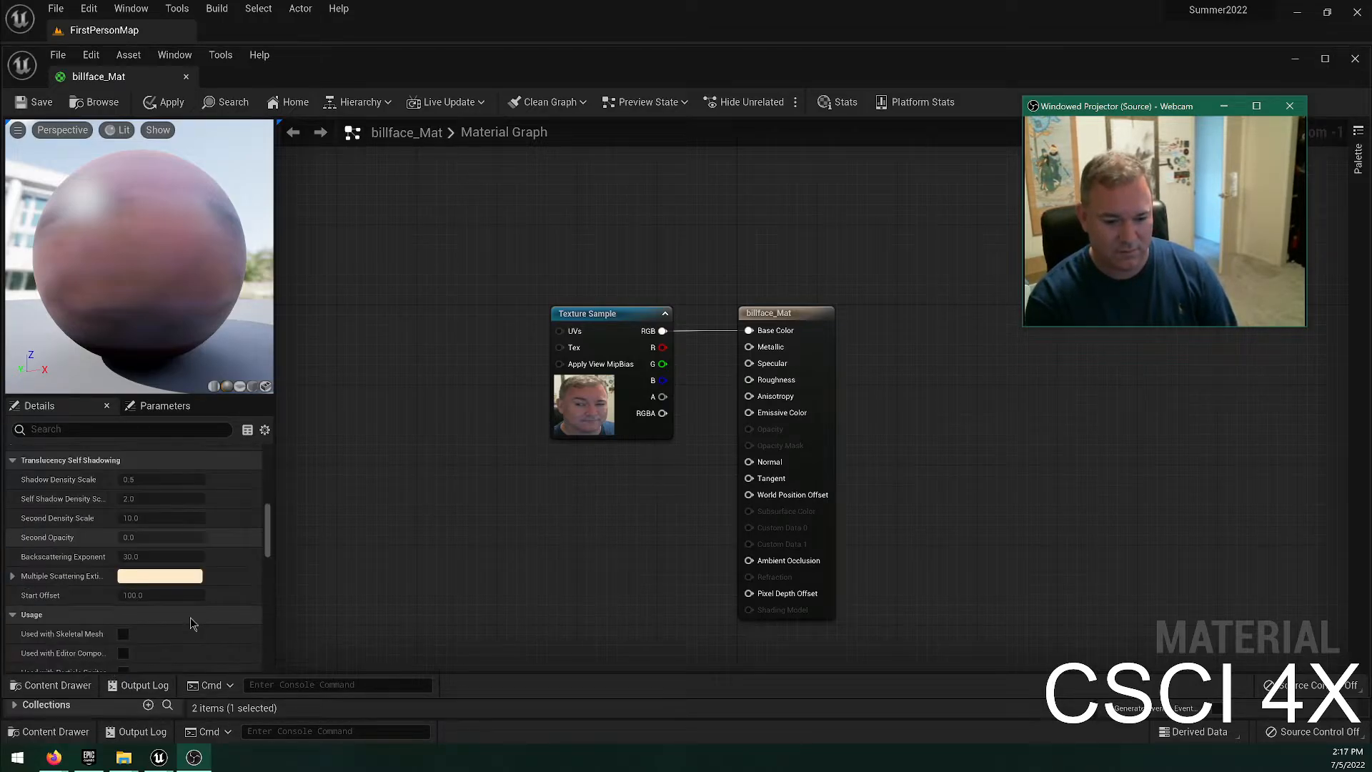
scroll(178, 628, "down", 10)
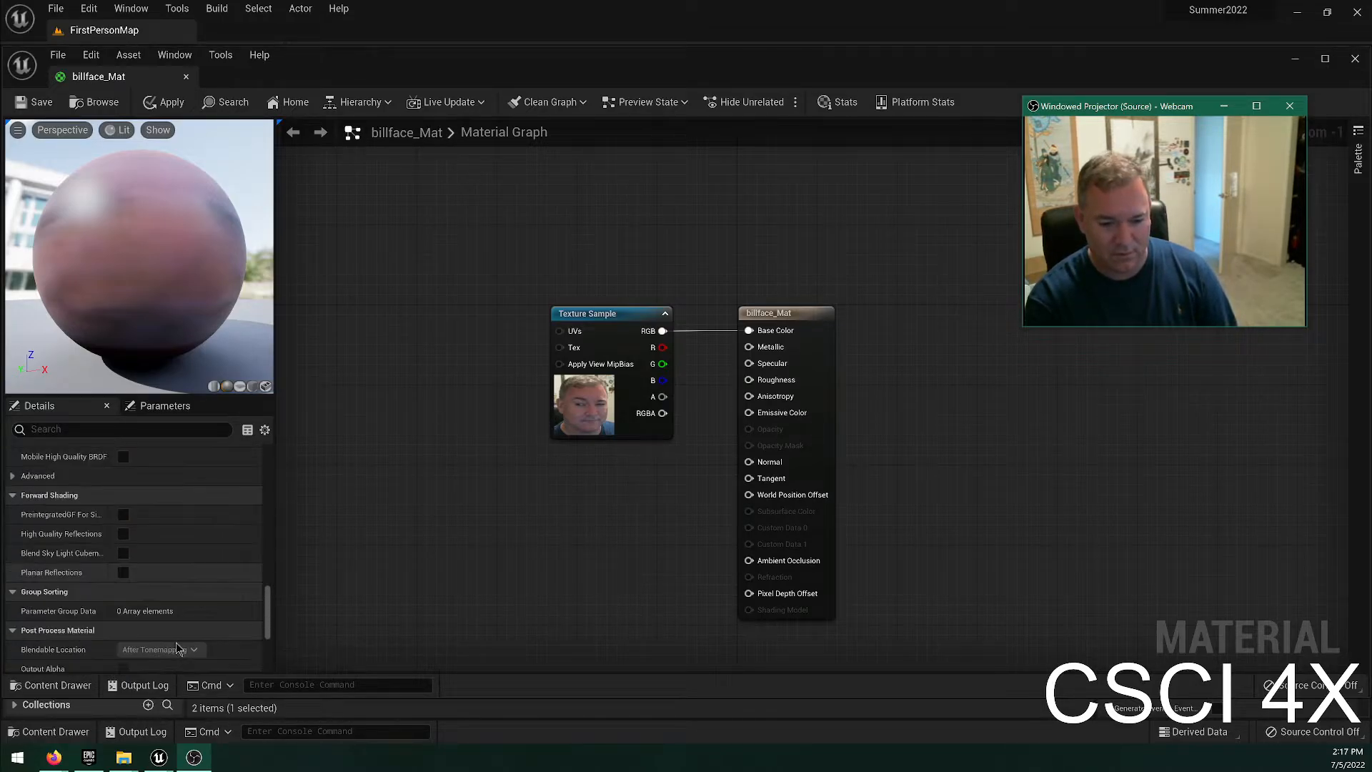
scroll(187, 632, "down", 2)
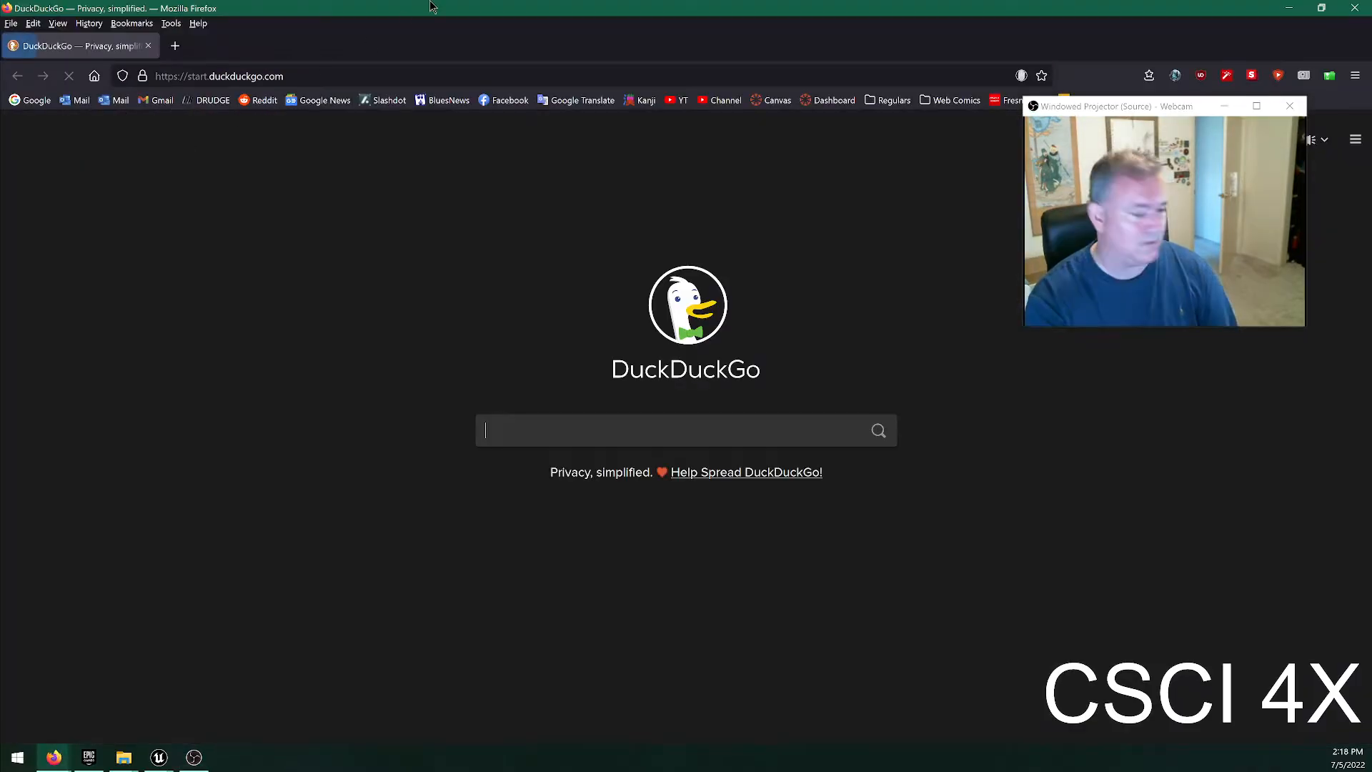
left_click_drag(432, 6, 0, 400)
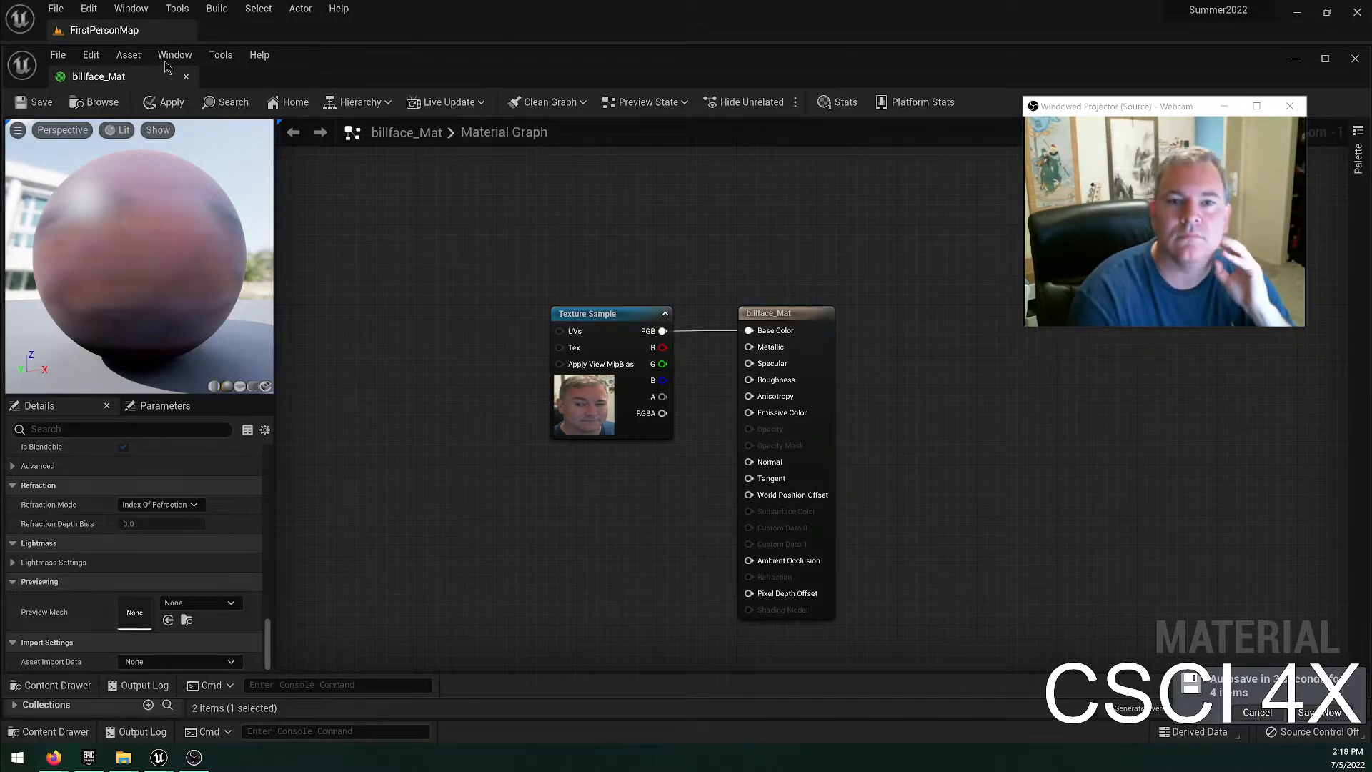
Close the face material without applying its changes and select the face texture in the personal content folder.
left_click(186, 77)
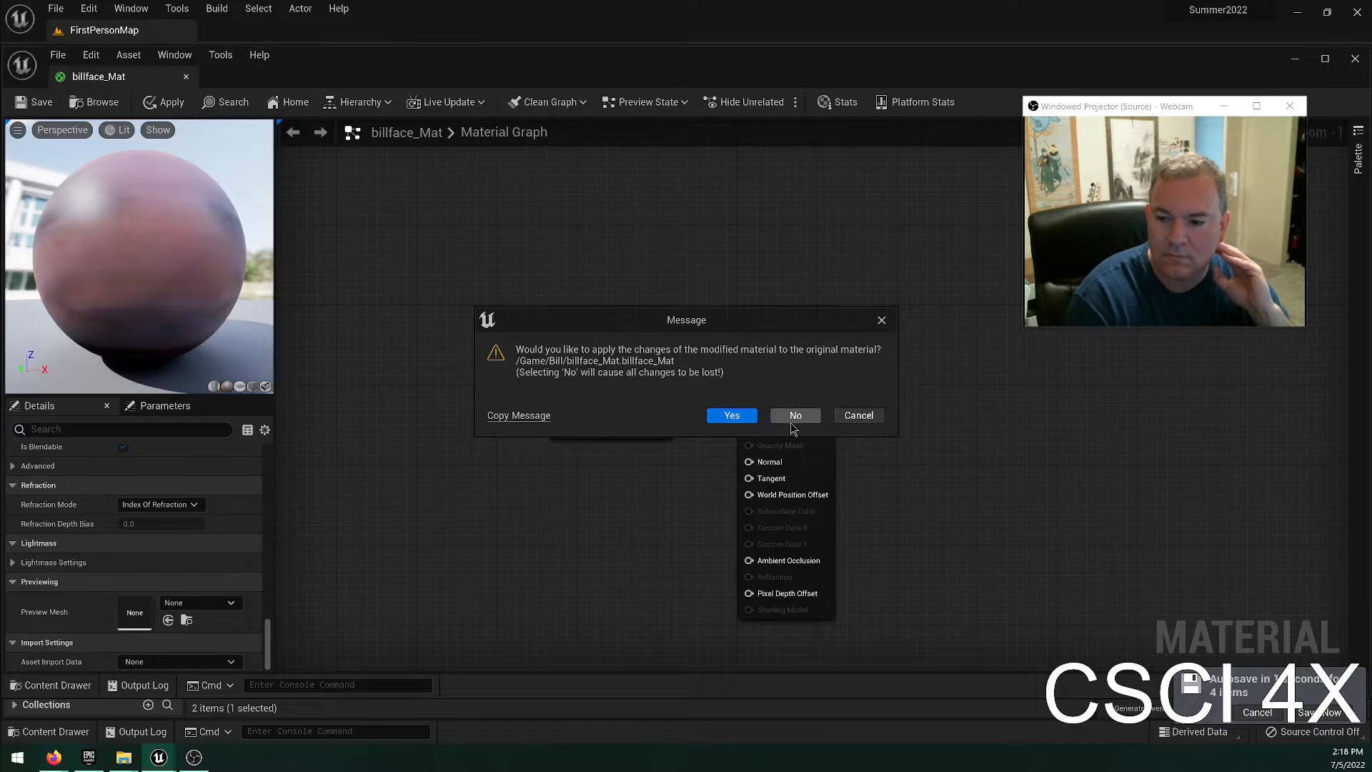
left_click(793, 416)
left_click(243, 616)
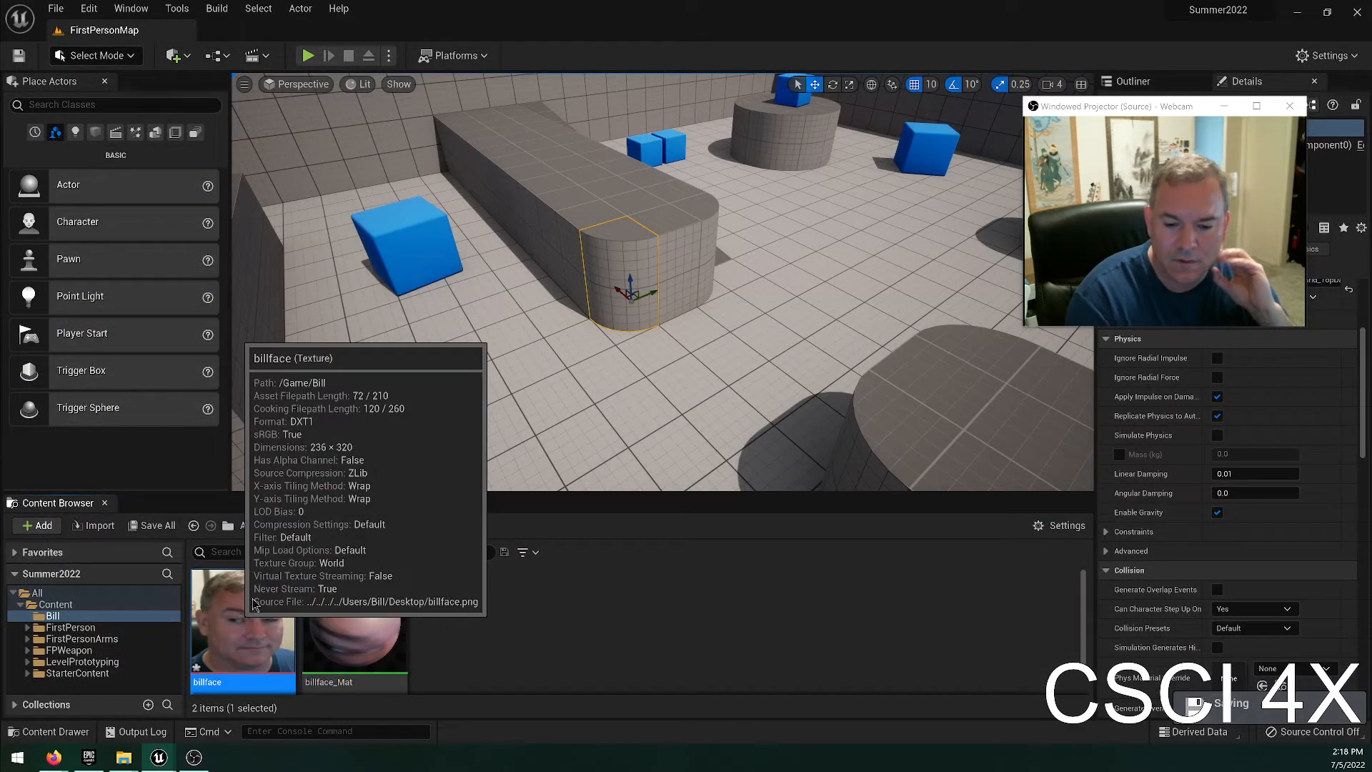
Open the face texture and look through its compression, texture, adjustment and compositing properties, and close it.
double_click(243, 616)
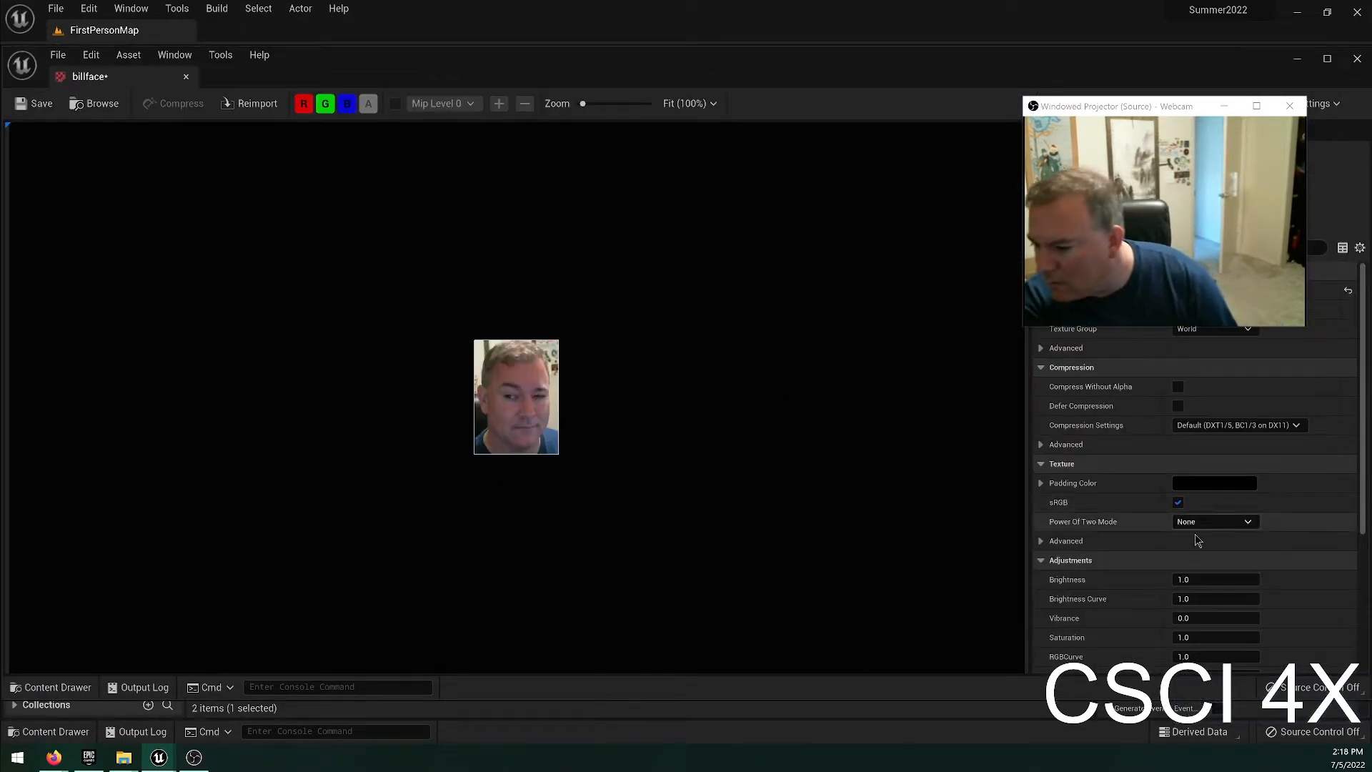
scroll(1195, 534, "down", 5)
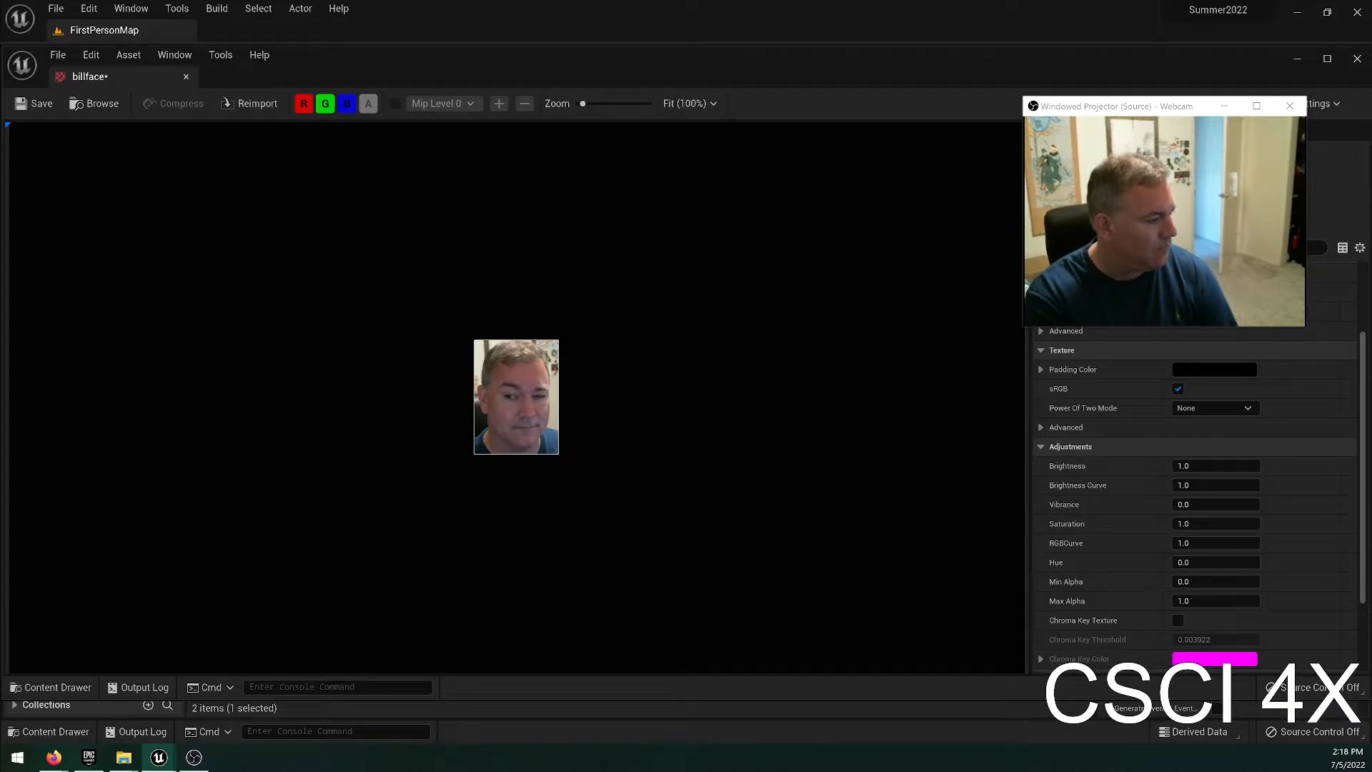
scroll(1148, 481, "down", 5)
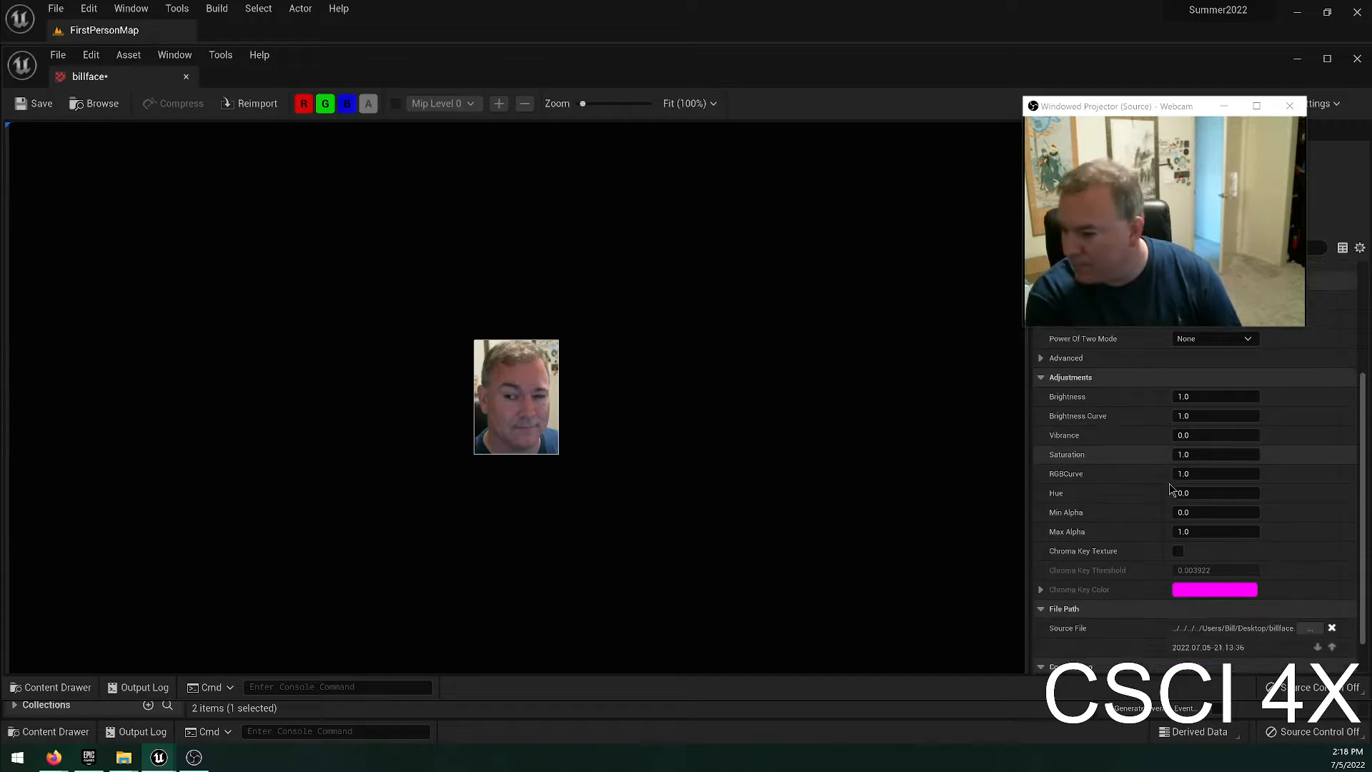
left_click(186, 77)
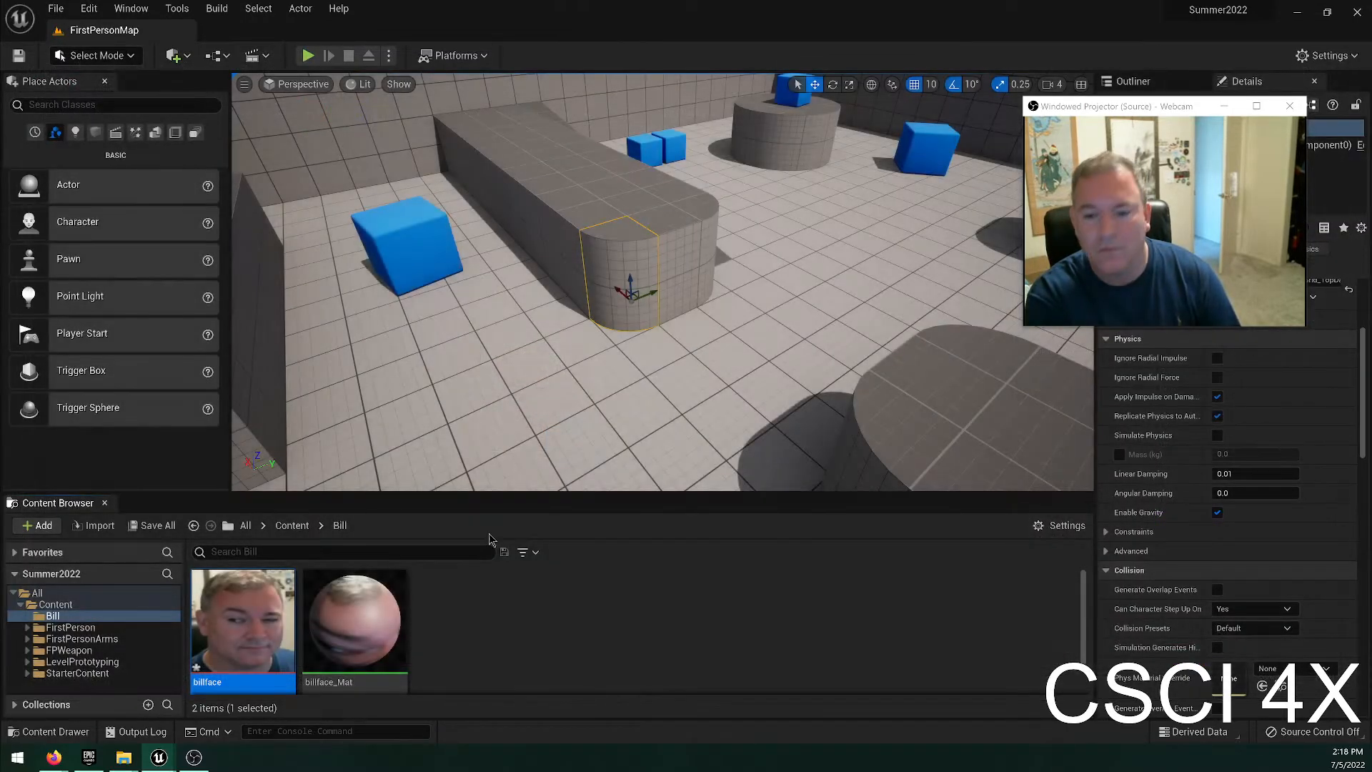
Open the face material and connect a new TextureCoordinate node to the Texture Sample's UVs input.
double_click(393, 625)
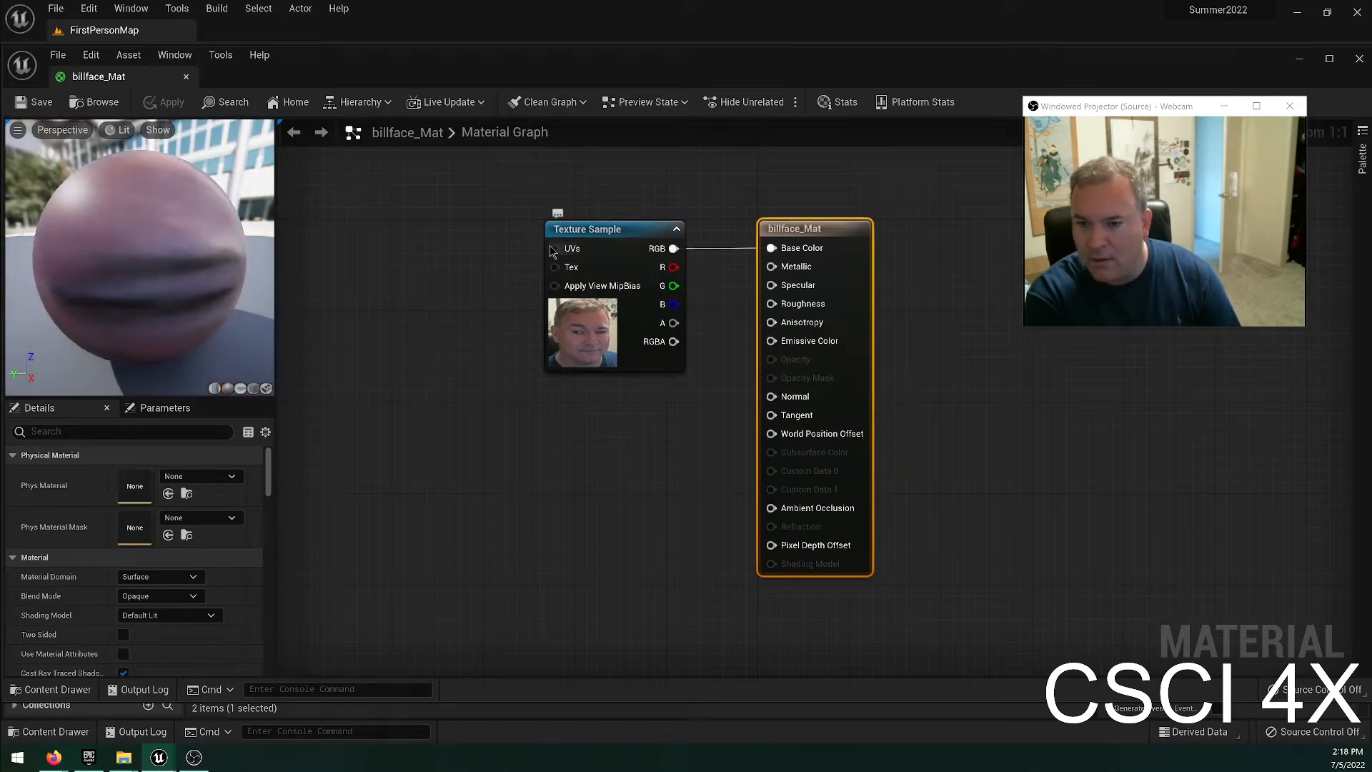
left_click_drag(553, 248, 490, 266)
type("tex coor")
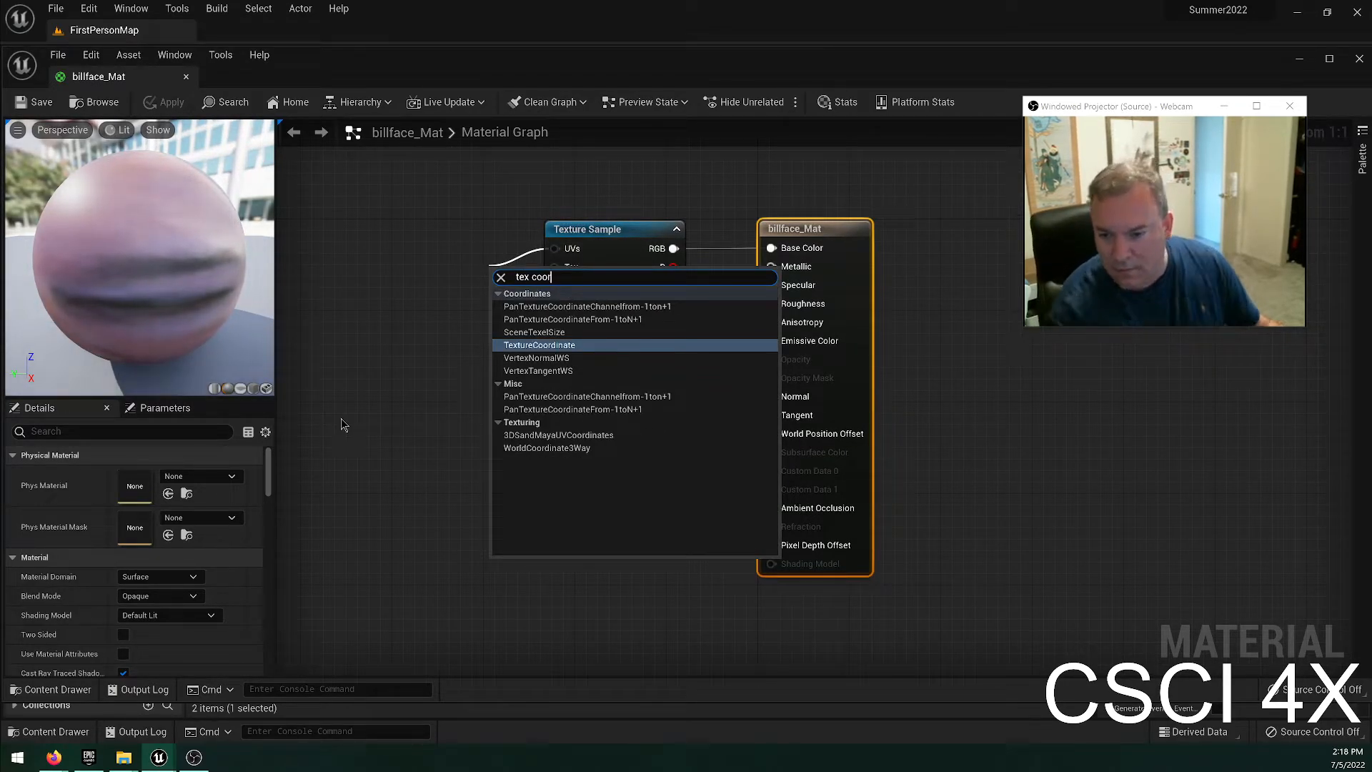
left_click(551, 345)
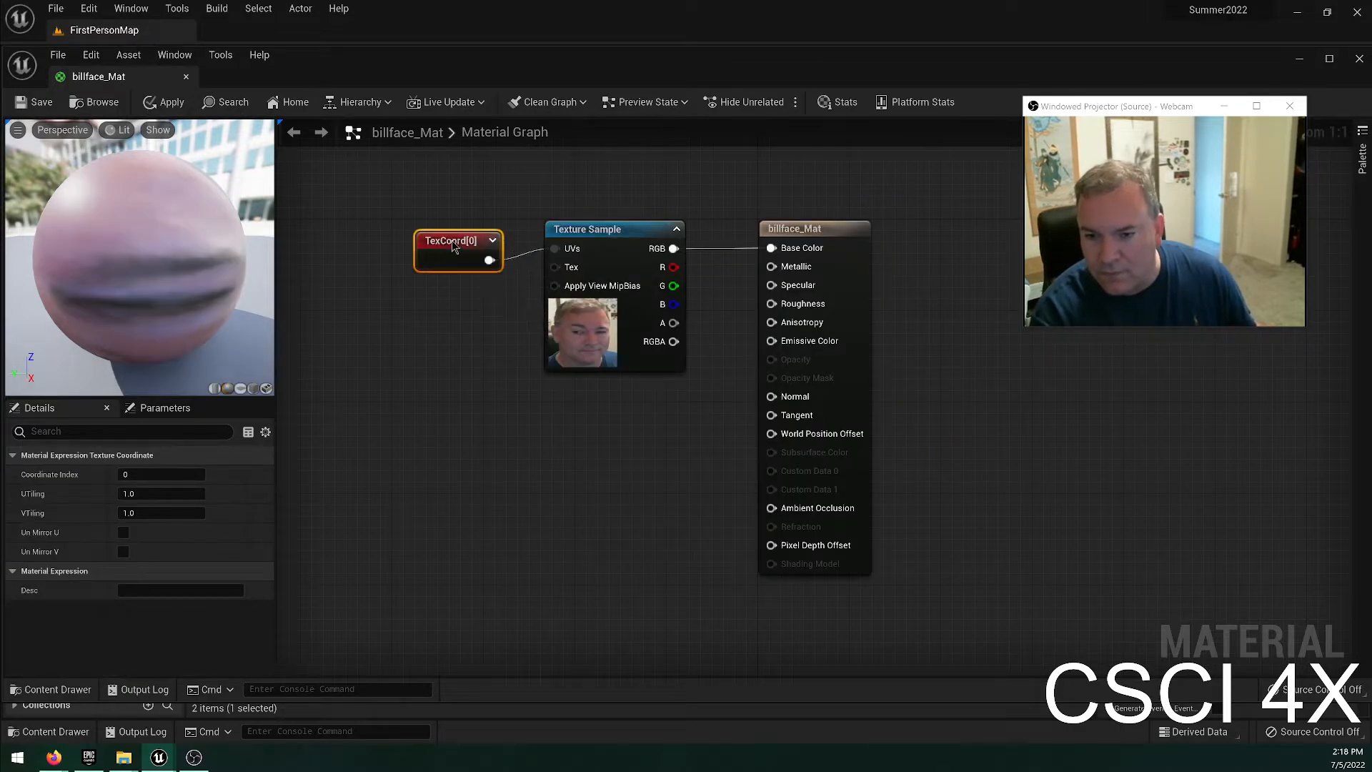
Set the texture coordinate's UTiling and VTiling to 2, turn the preview sphere to show the face, and save the material.
type("2")
left_click(162, 512)
type("2")
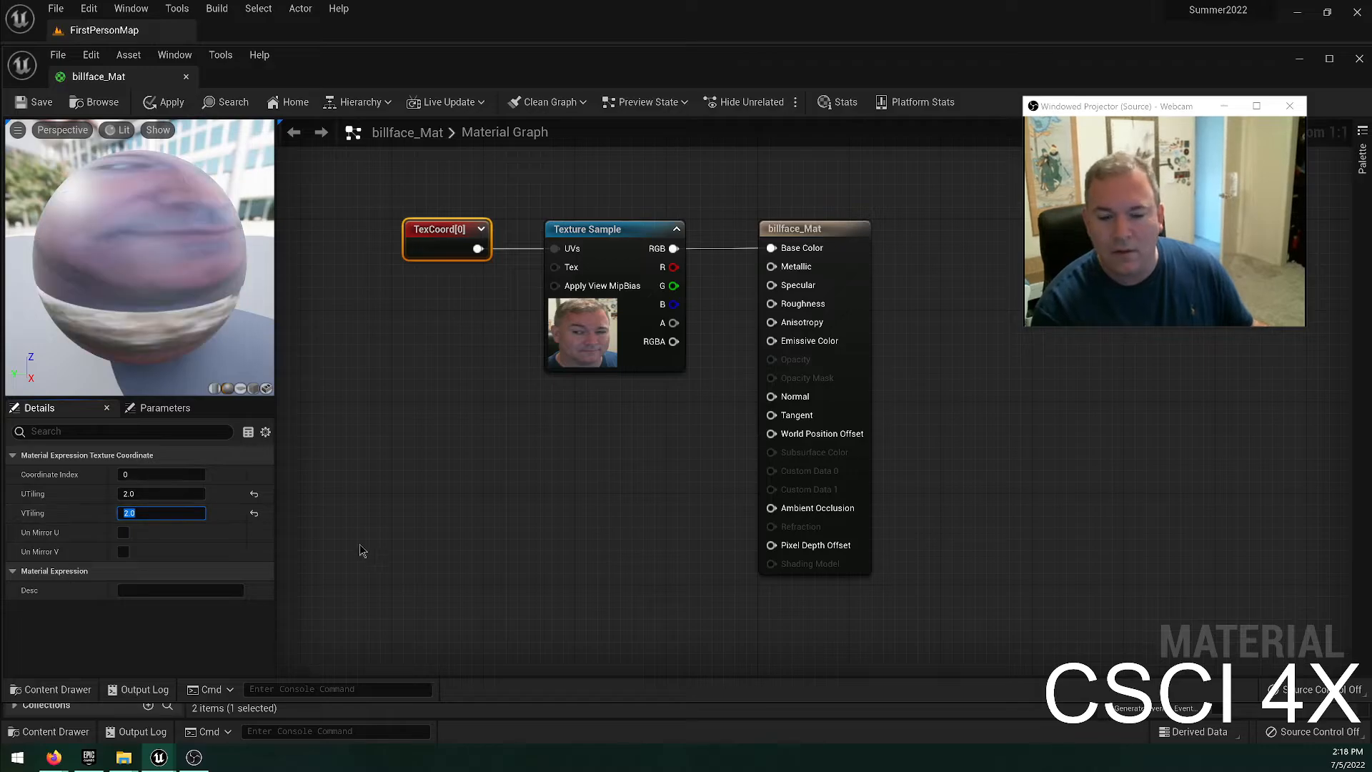
left_click_drag(147, 248, 152, 267)
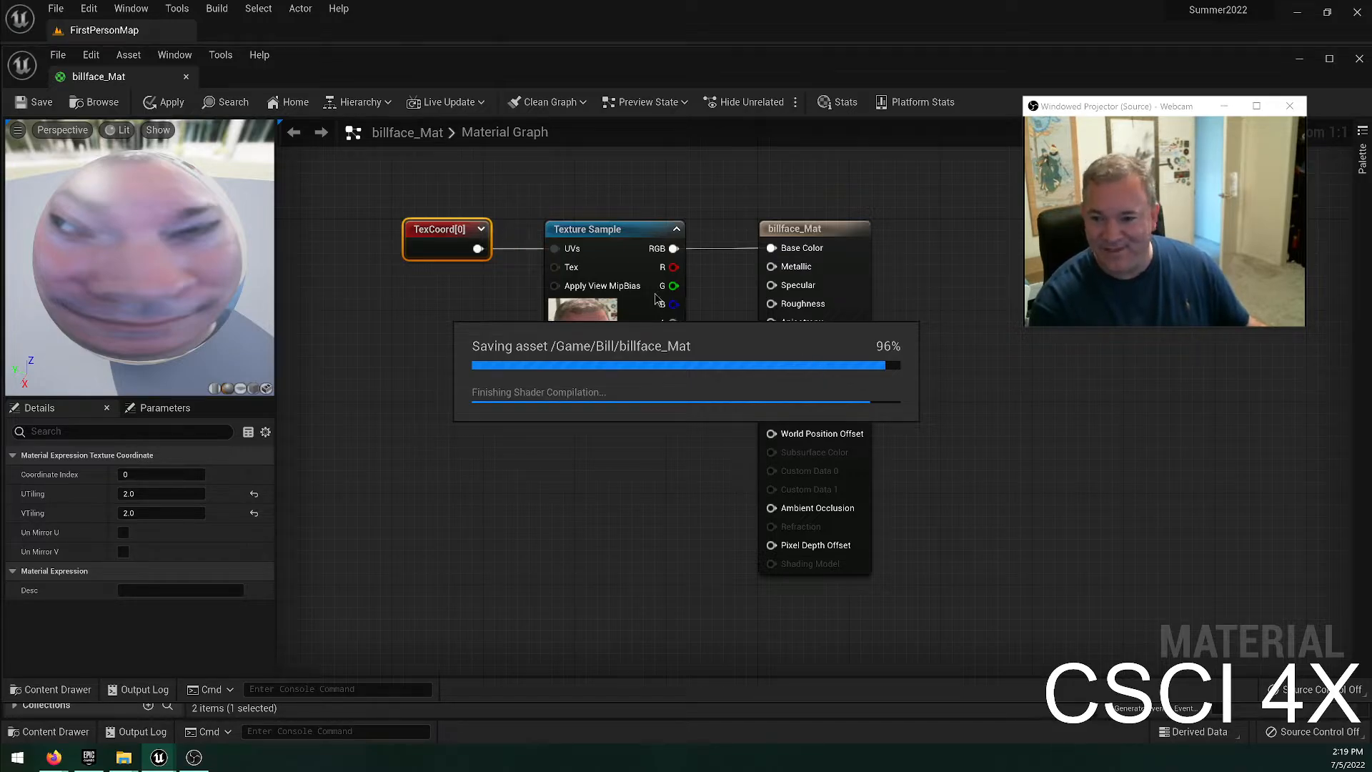
Dock the material editor beside the level and apply the face material to the rounded end pieces of the long block.
left_click_drag(145, 78, 249, 35)
left_click(100, 34)
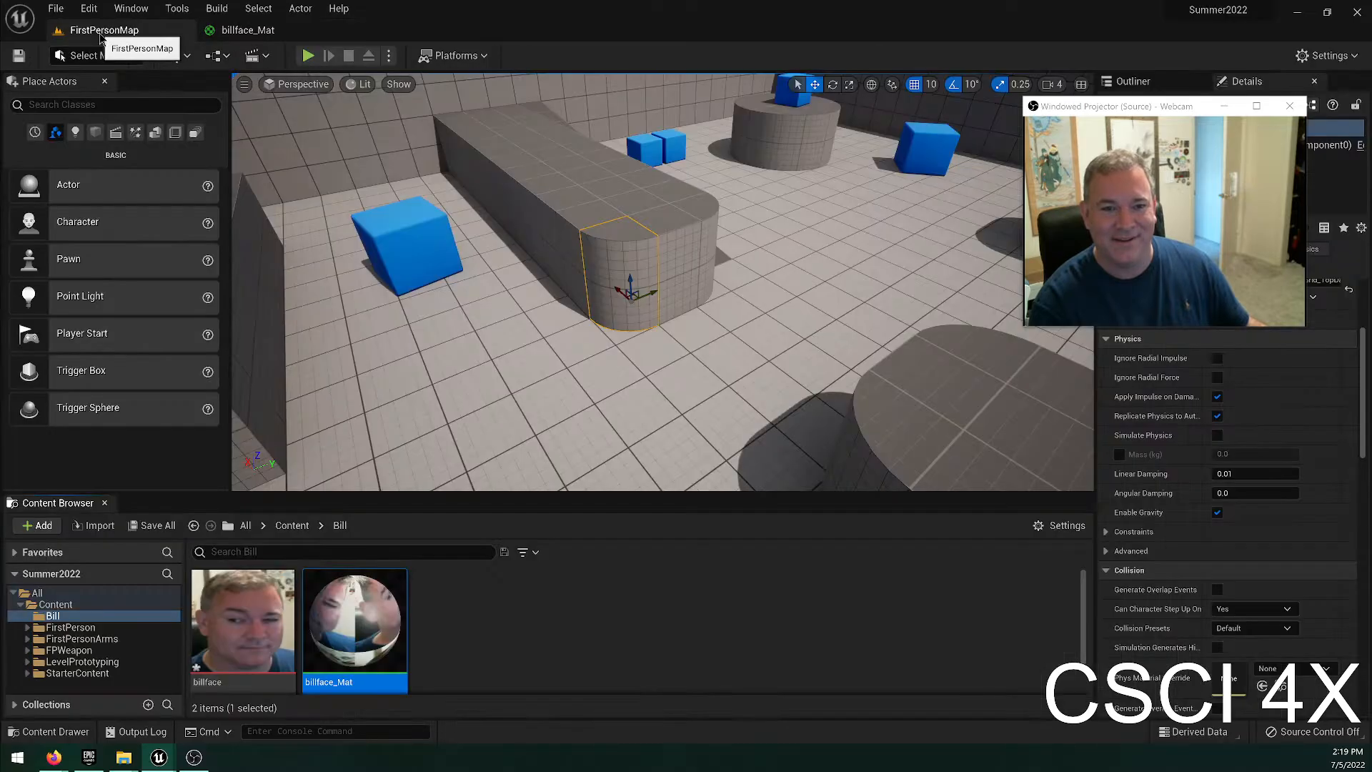
left_click_drag(325, 573, 623, 285)
right_click_drag(648, 384, 542, 325)
key("w")
key("s")
key("d")
left_click_drag(355, 620, 634, 213)
right_click_drag(634, 213, 537, 198)
key("d")
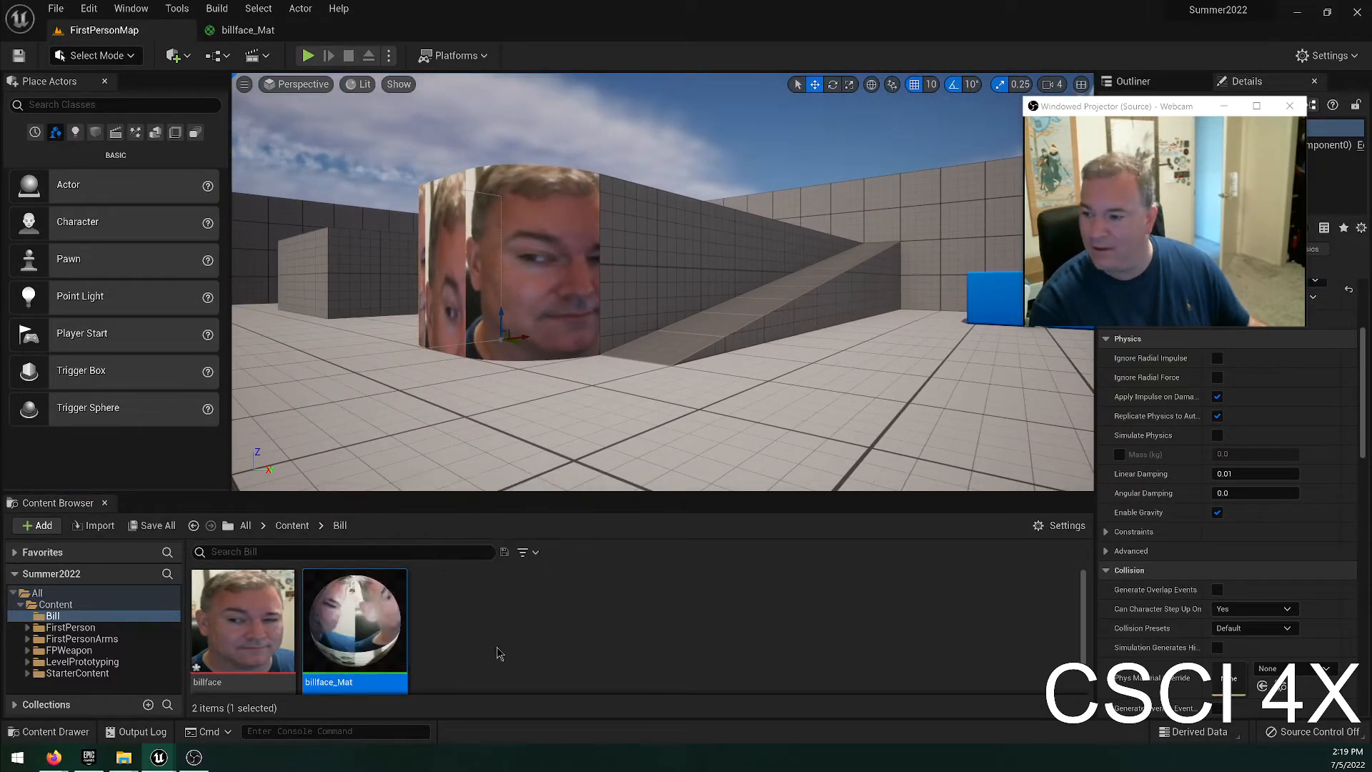
Examine the face material on the long block's rounded end from several sides and heights.
right_click_drag(457, 358, 423, 406)
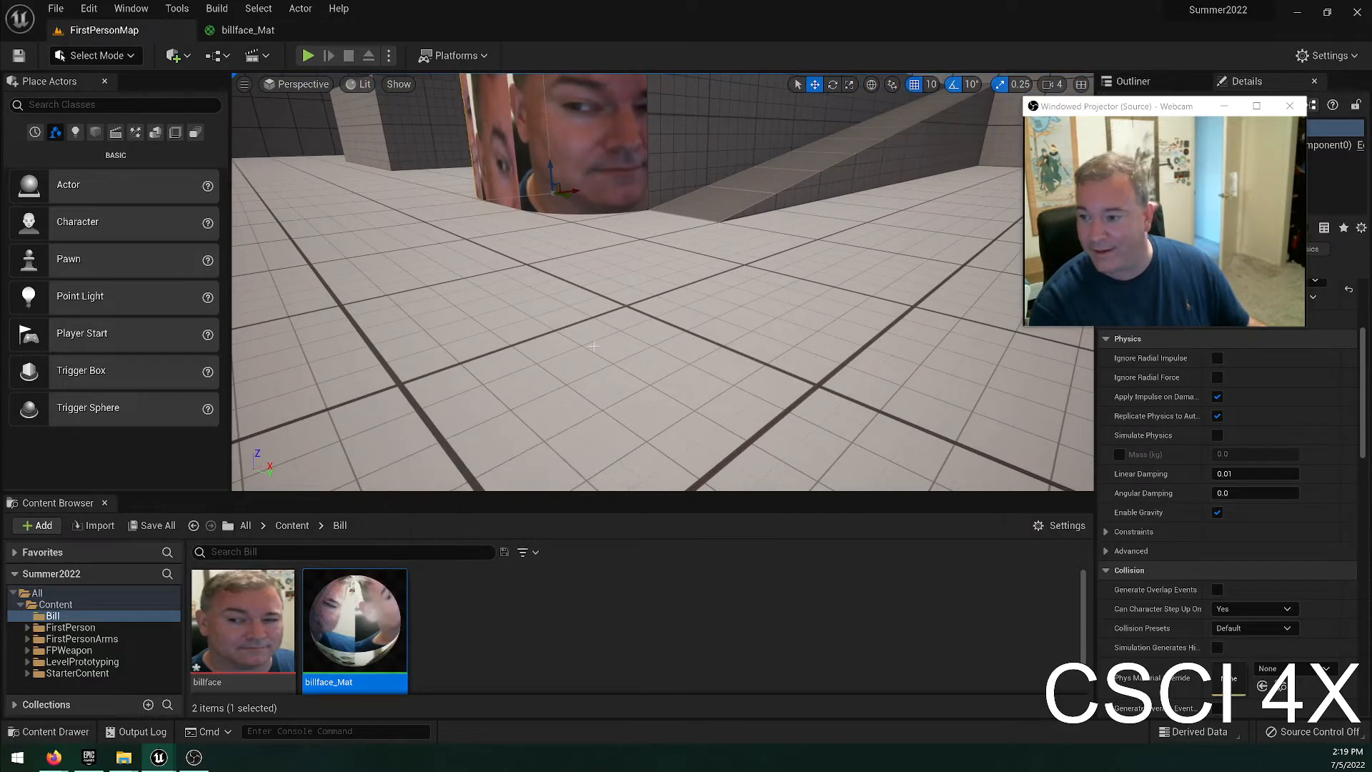
right_click_drag(464, 342, 433, 343)
key("a")
right_click_drag(501, 271, 614, 233)
key("Escape")
right_click_drag(540, 290, 607, 320)
key("d")
key("a")
key("s")
Try the face material on another surface near the block's end and undo it.
left_click_drag(361, 603, 612, 312)
key("s")
right_click_drag(691, 363, 595, 182)
key("ctrl+z")
key("w")
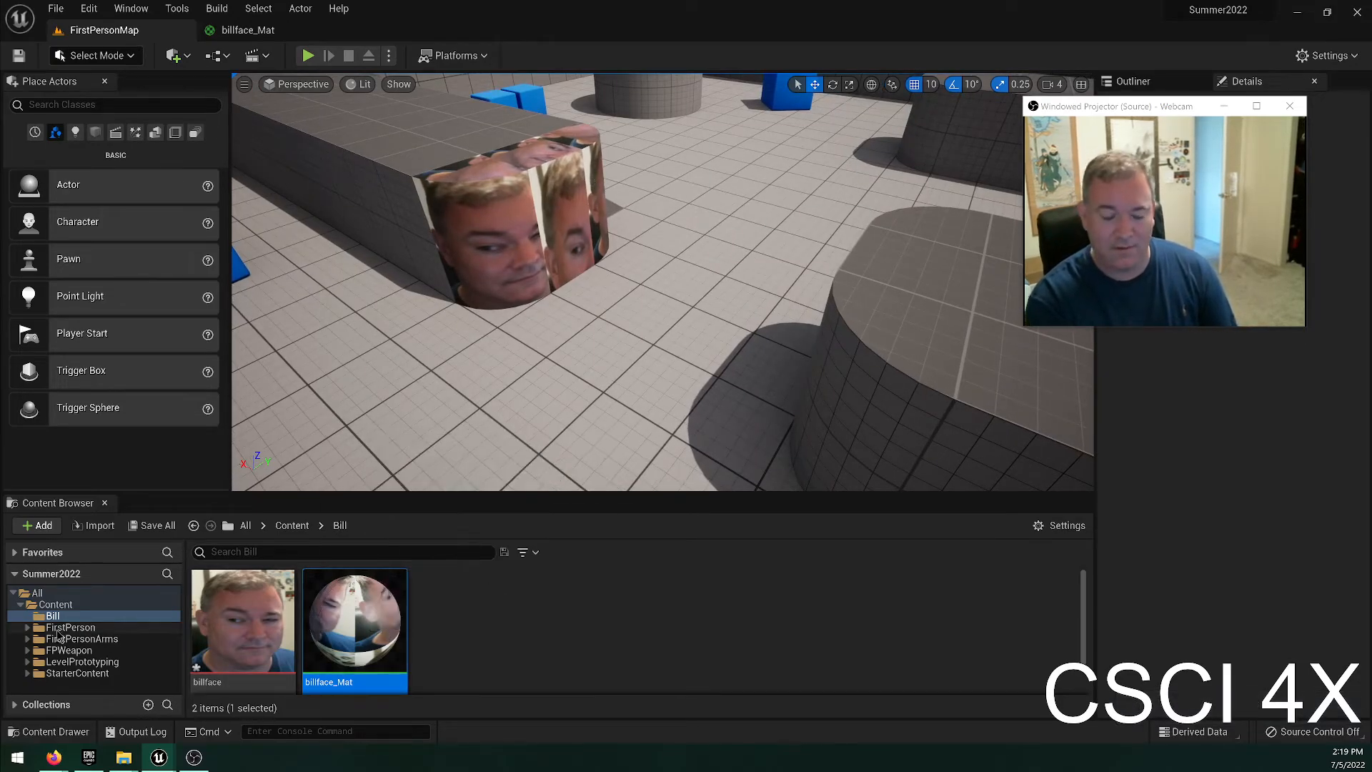
From StarterContent's Materials folder, apply M_Brick_Clay_New to a rounded corner piece and the long section of the ramp block.
left_click(60, 675)
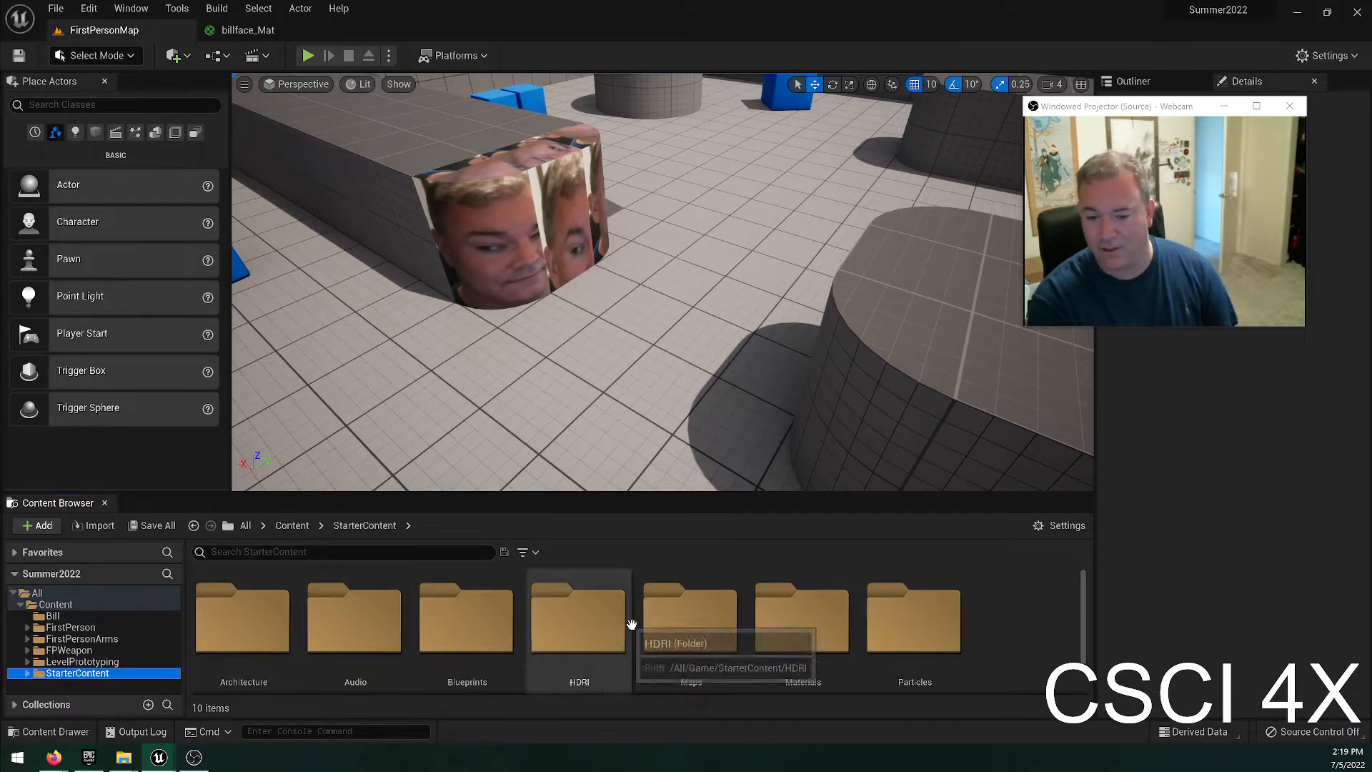
double_click(803, 623)
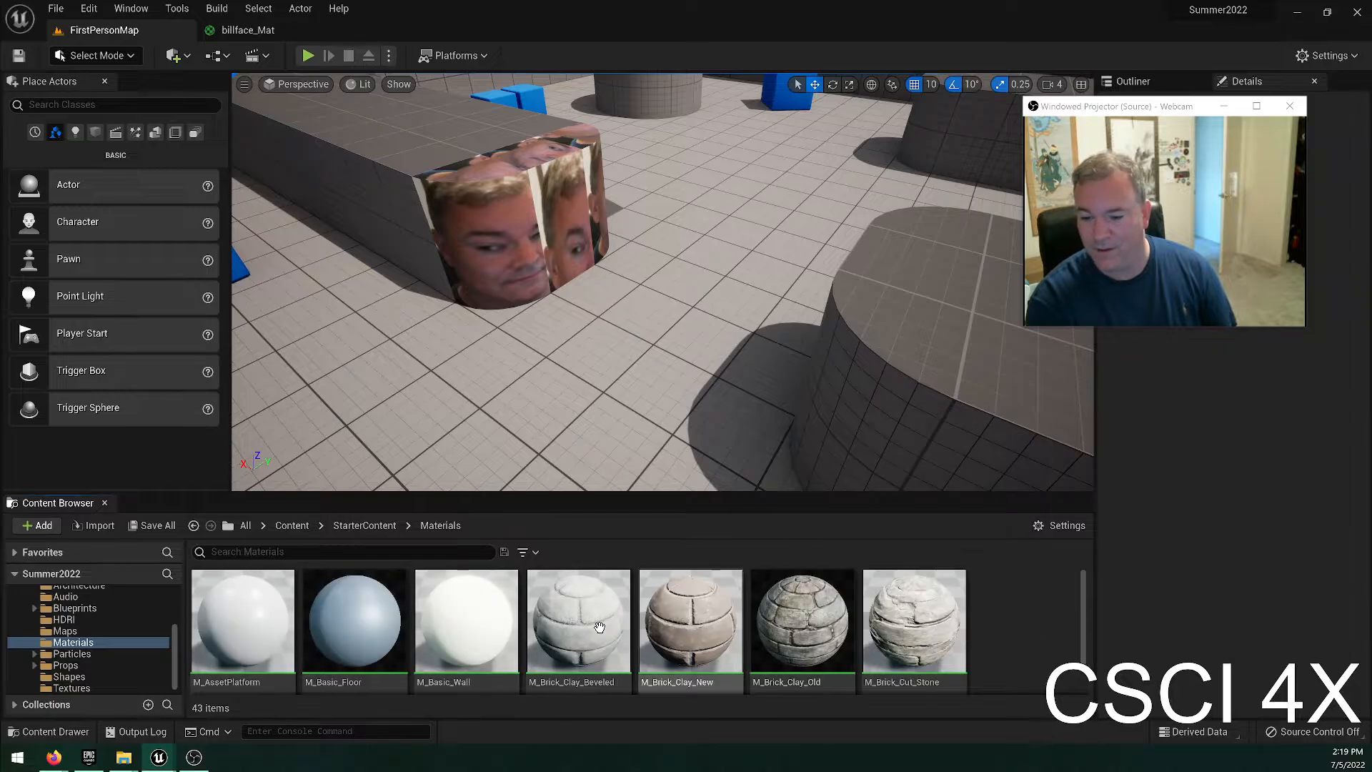
left_click_drag(658, 620, 886, 350)
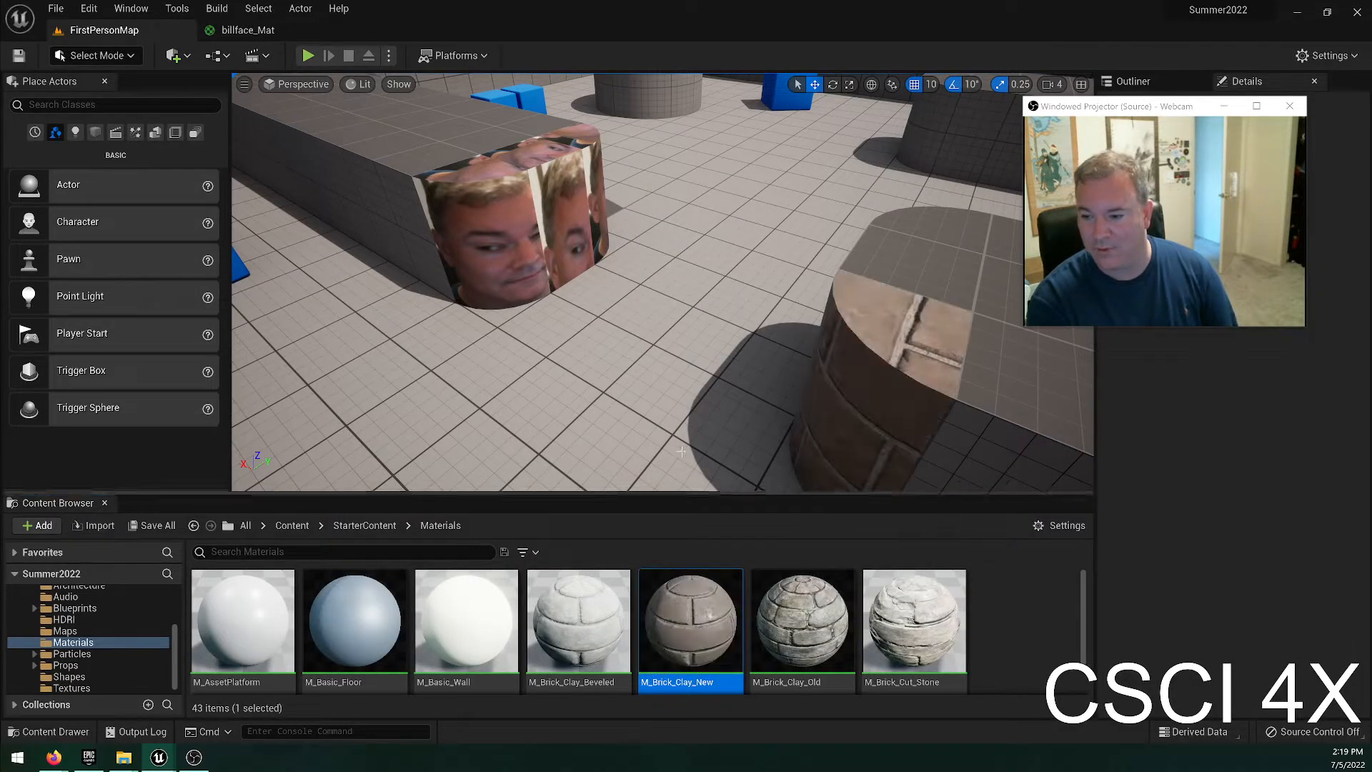
right_click_drag(674, 385, 786, 422)
left_click_drag(690, 620, 690, 315)
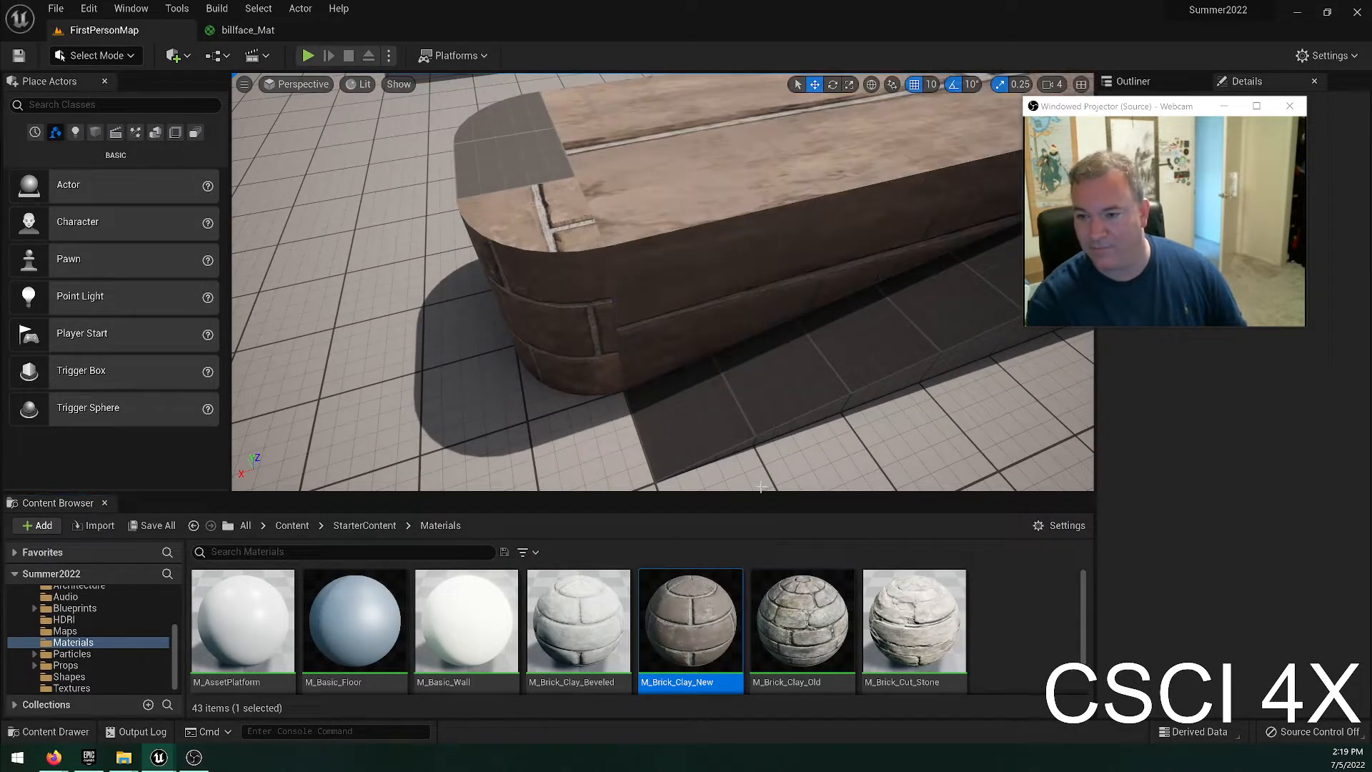
right_click_drag(667, 454, 643, 450)
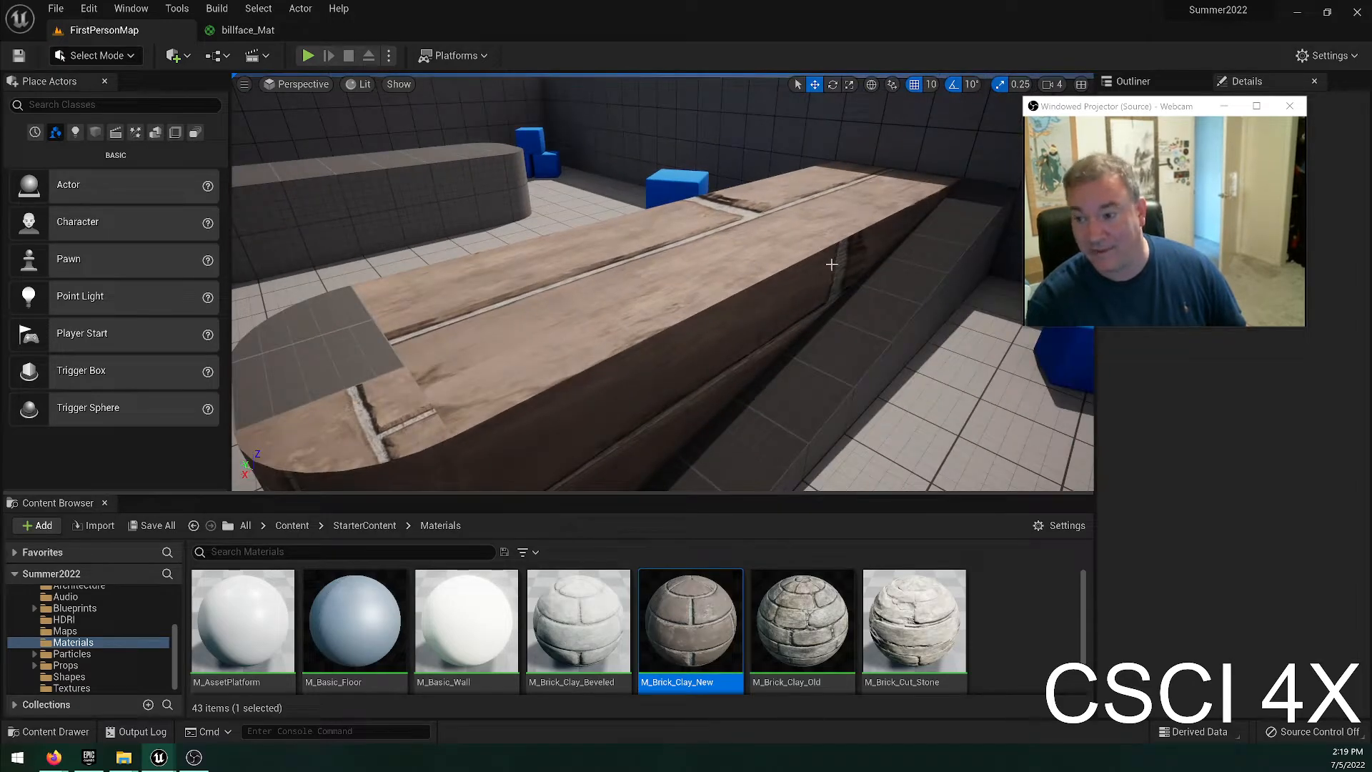
Undo the brick material on the ramp block, try it once more near the rounded end, and undo that too.
key("ctrl+z")
right_click_drag(832, 264, 936, 222)
left_click_drag(650, 667, 593, 393)
right_click_drag(547, 457, 401, 373)
right_click_drag(583, 407, 514, 448)
key("ctrl+z")
Try the M_Glass material on the front rounded corner piece of the ramp block.
scroll(572, 598, "down", 4)
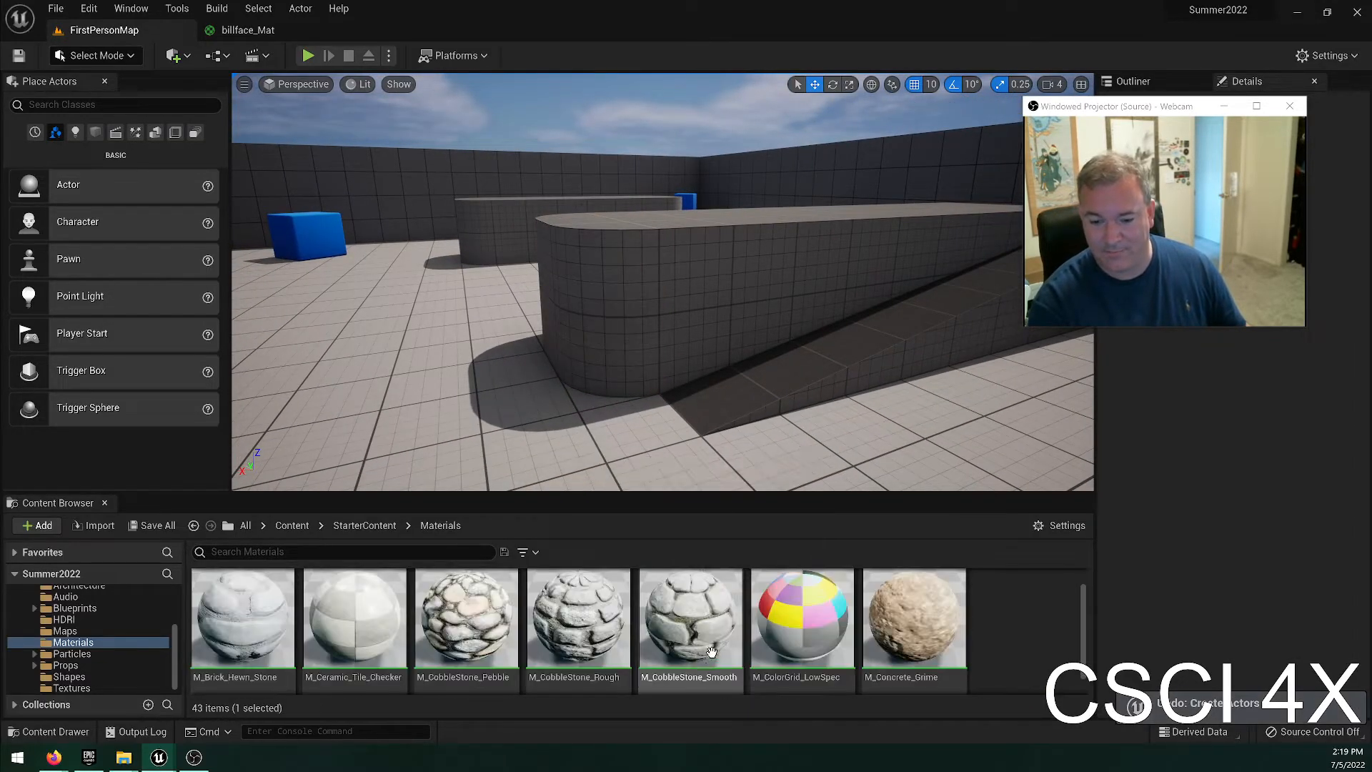
left_click(644, 578)
left_click_drag(644, 578, 705, 443)
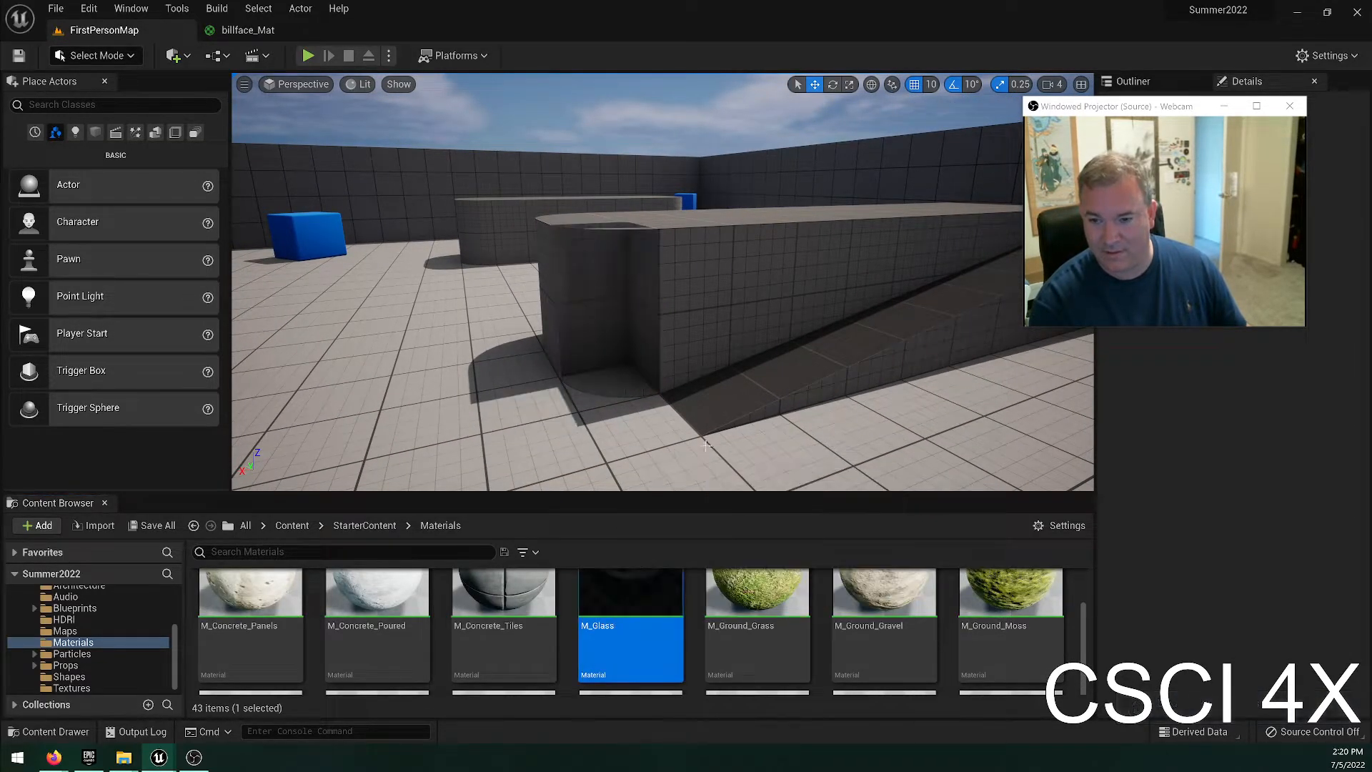
Apply M_Metal_Gold to the visible rounded corner pieces of the ramp block, undoing its application to the long section.
scroll(672, 608, "down", 3)
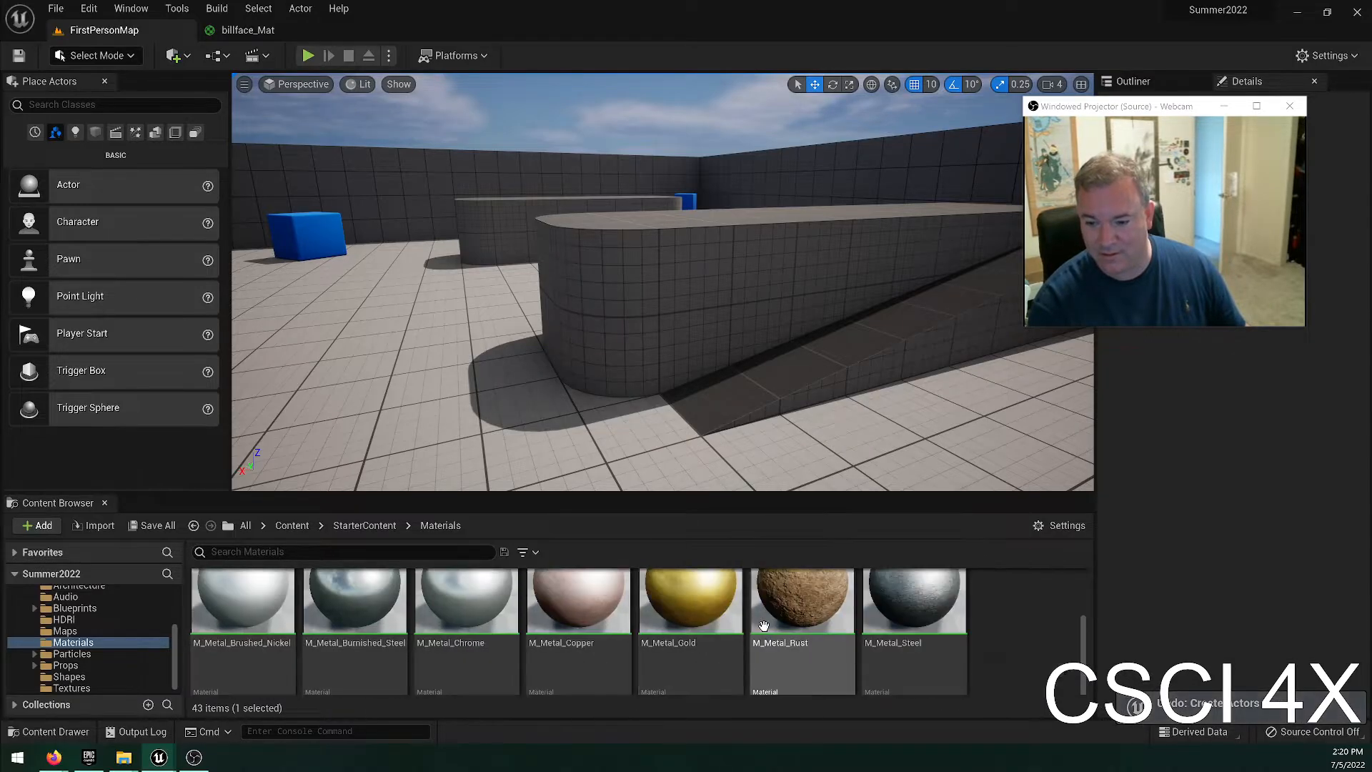
left_click_drag(670, 611, 597, 379)
left_click_drag(695, 619, 778, 307)
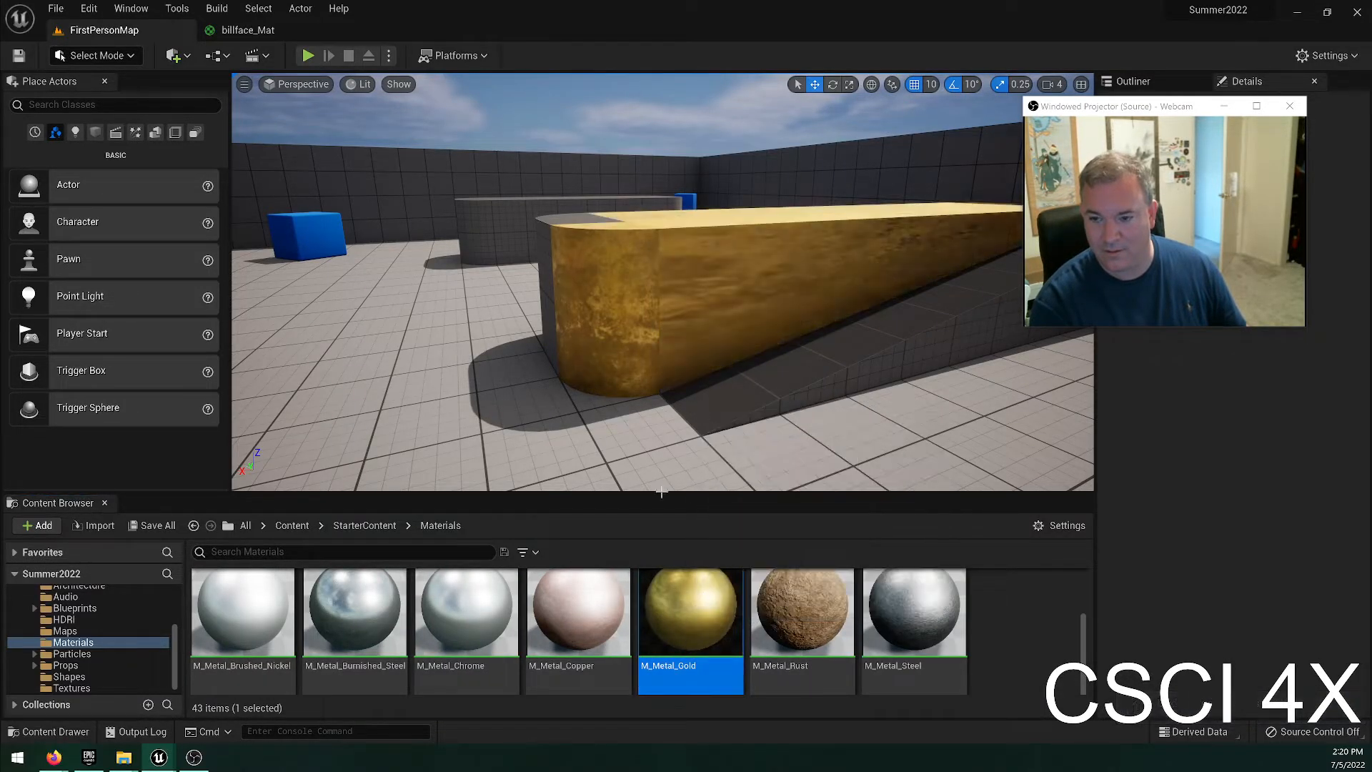
key("ctrl+z")
left_click_drag(711, 620, 549, 321)
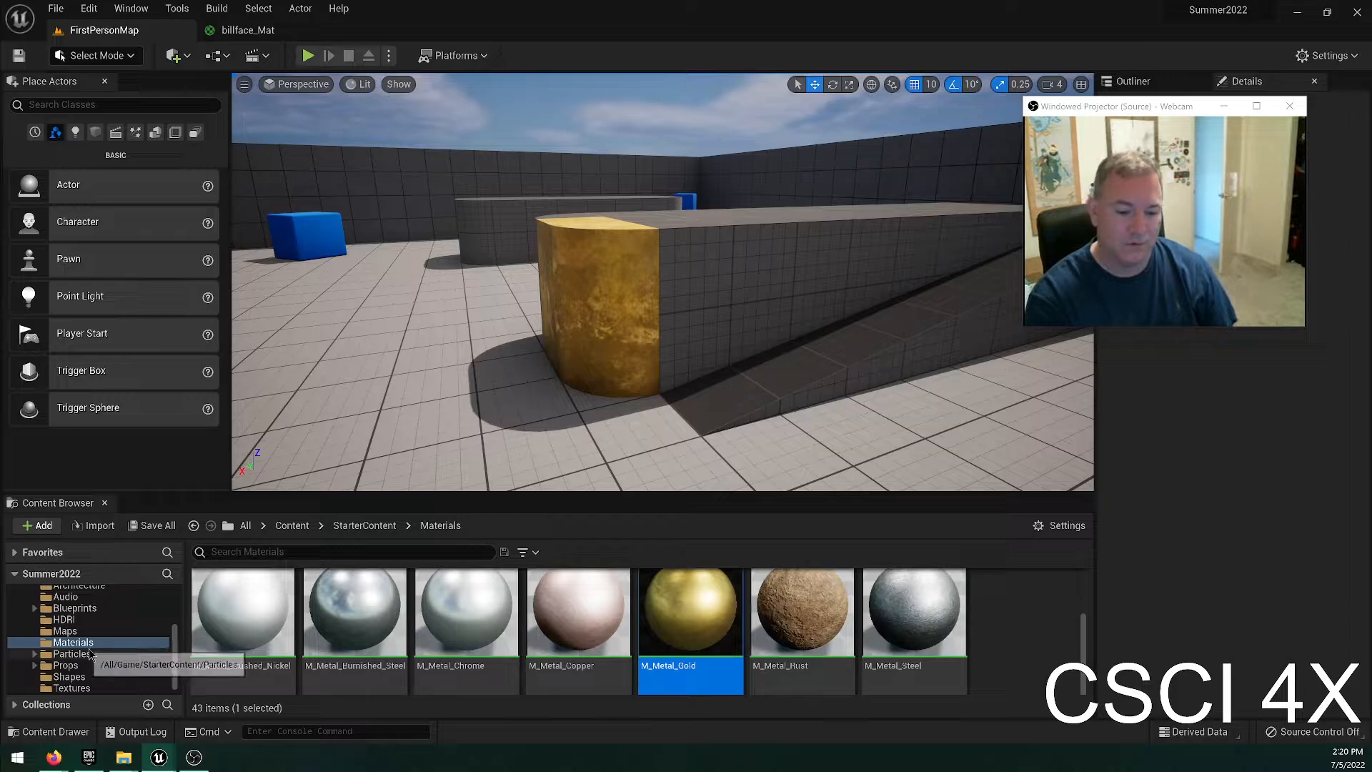
Place the SM_Statue prop from StarterContent on top of the ramp block's gold end.
scroll(83, 657, "up", 3)
scroll(83, 628, "down", 3)
left_click_drag(575, 633, 599, 220)
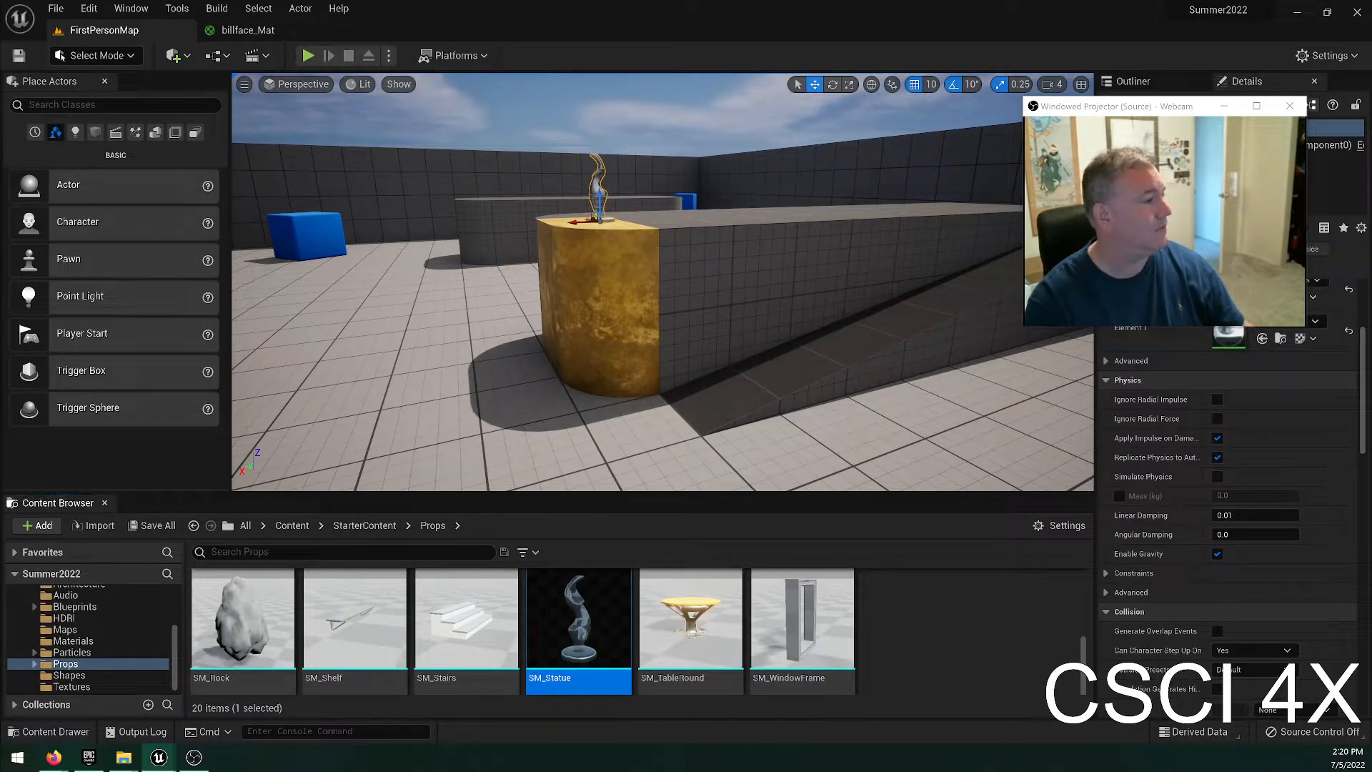
right_click_drag(504, 208, 528, 239)
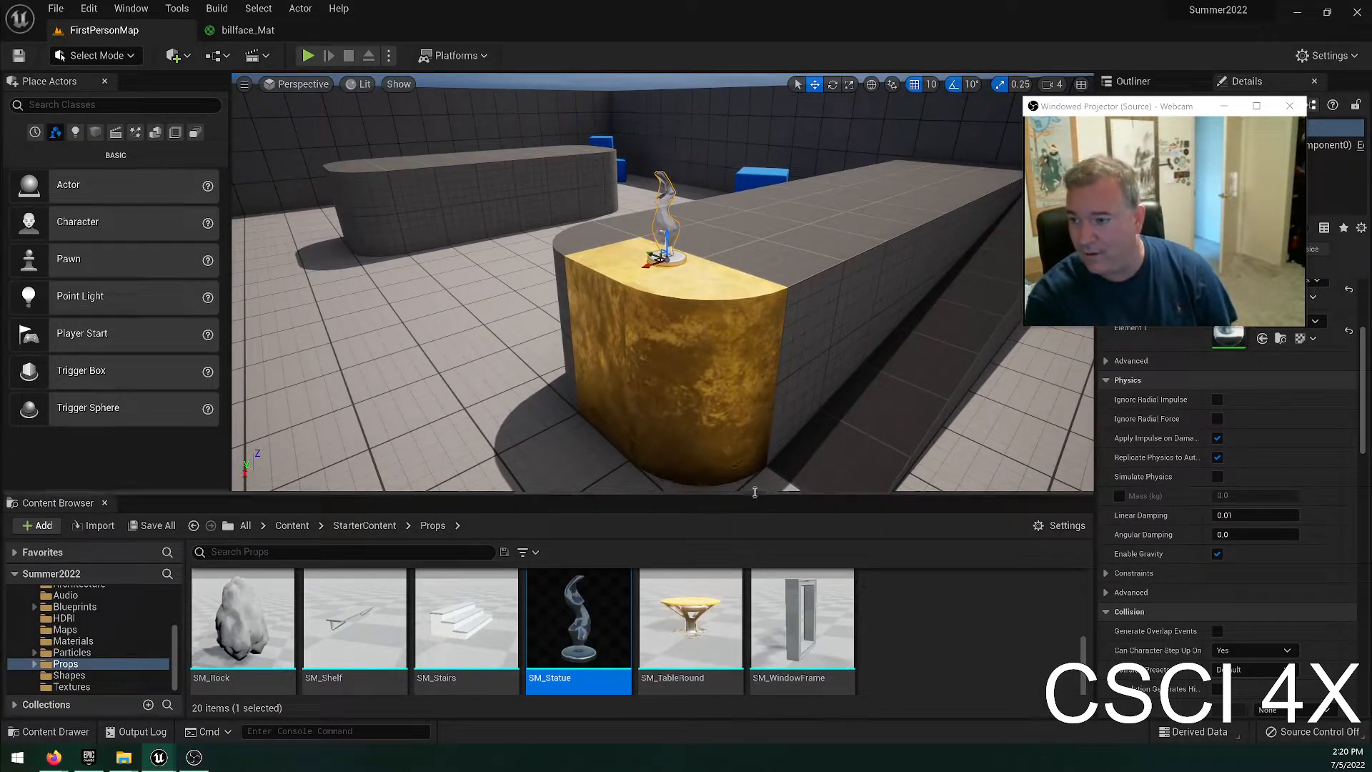
Try placing SM_WindowFrame on the block behind the statue, rotate it about the vertical axis, and undo its placement.
left_click_drag(801, 621, 818, 142)
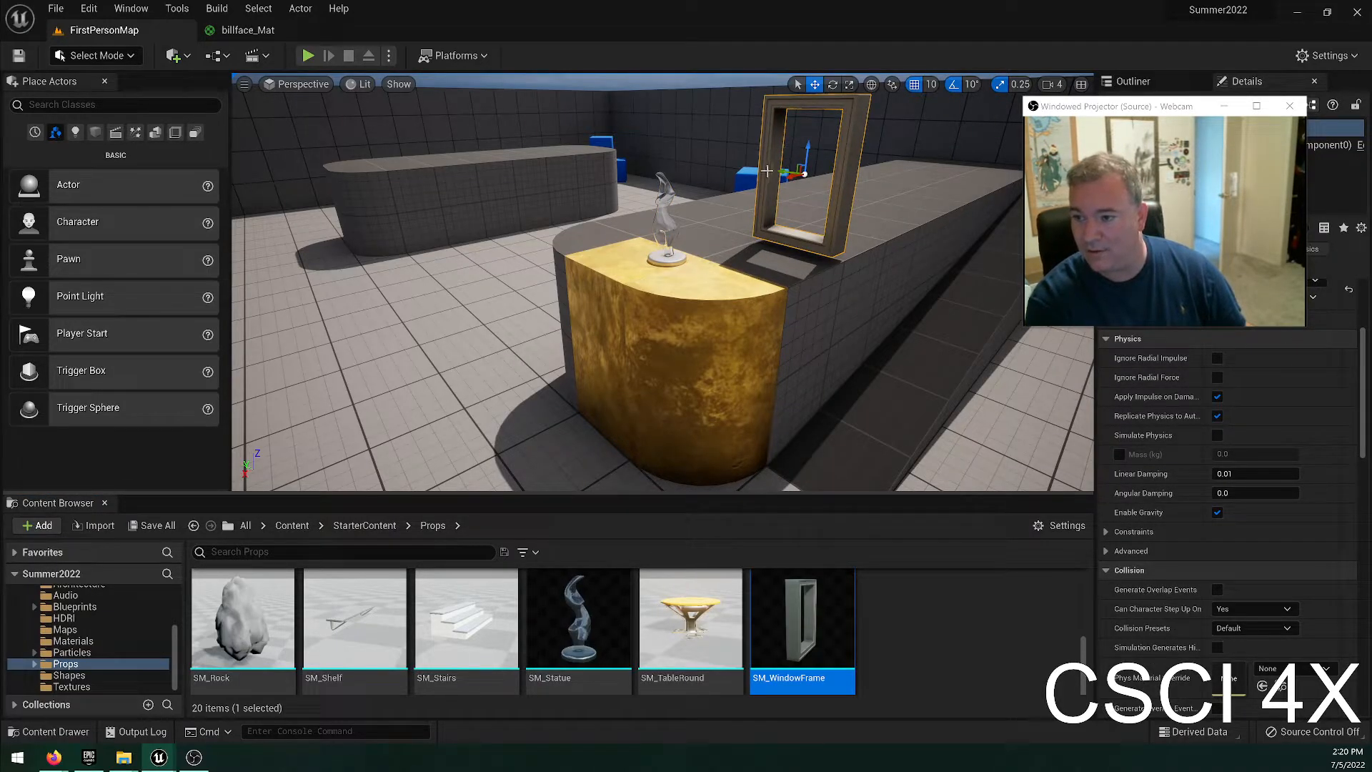
left_click_drag(808, 180, 843, 180)
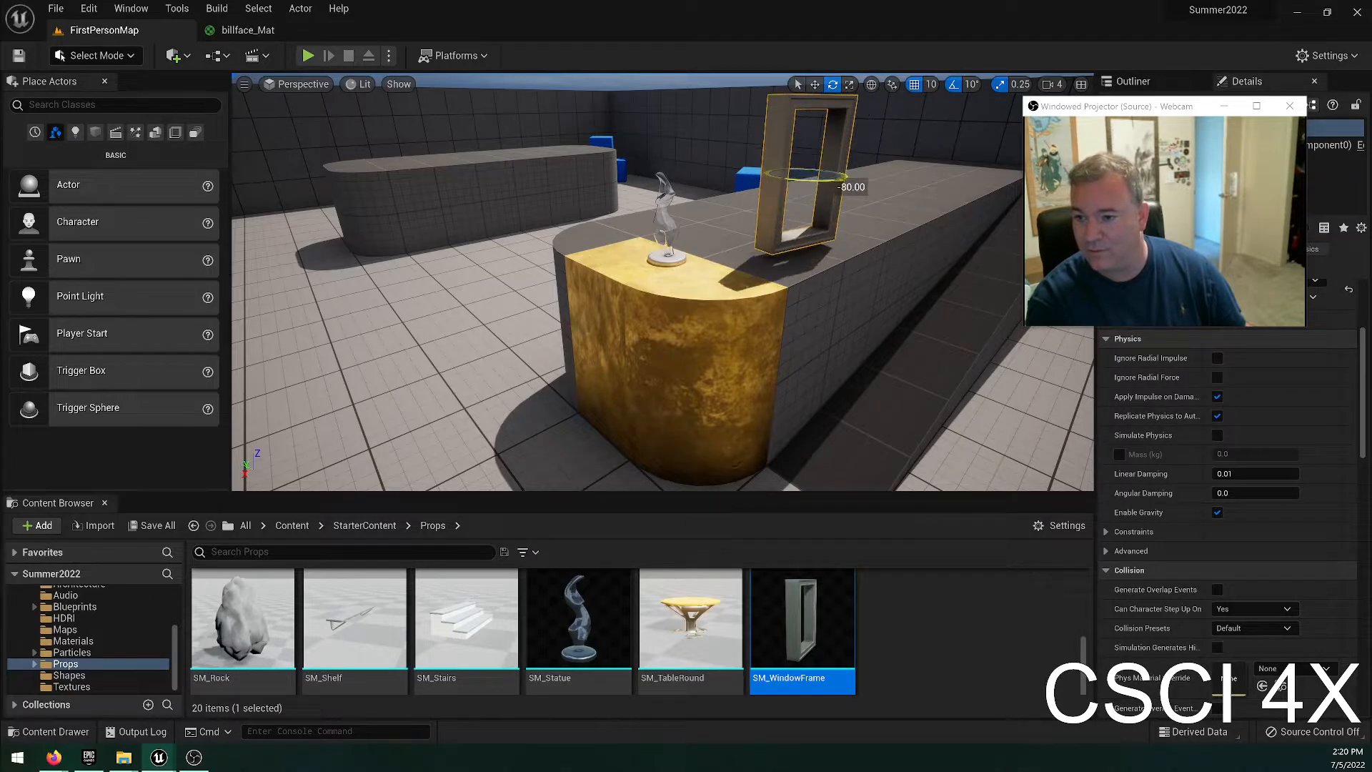
key("ctrl+z")
key("ctrl+z")
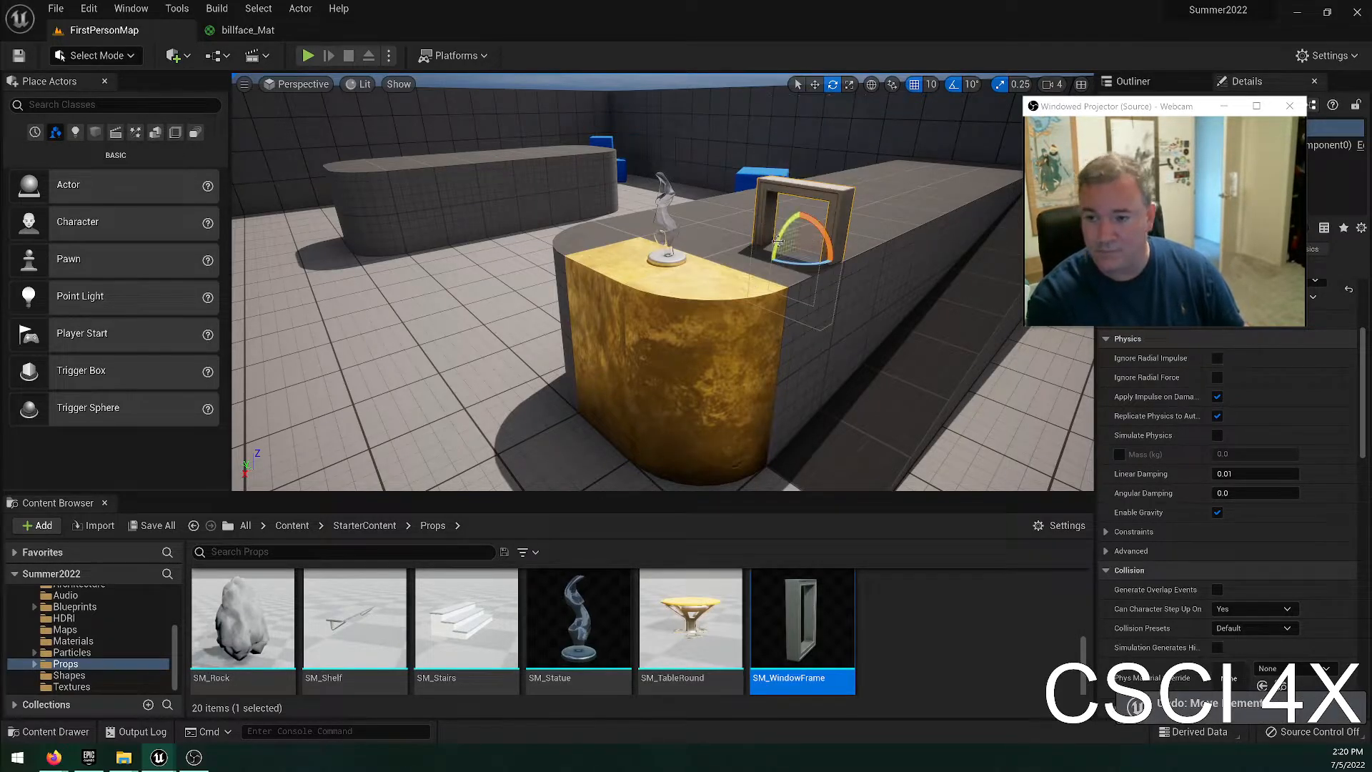
key("ctrl+z")
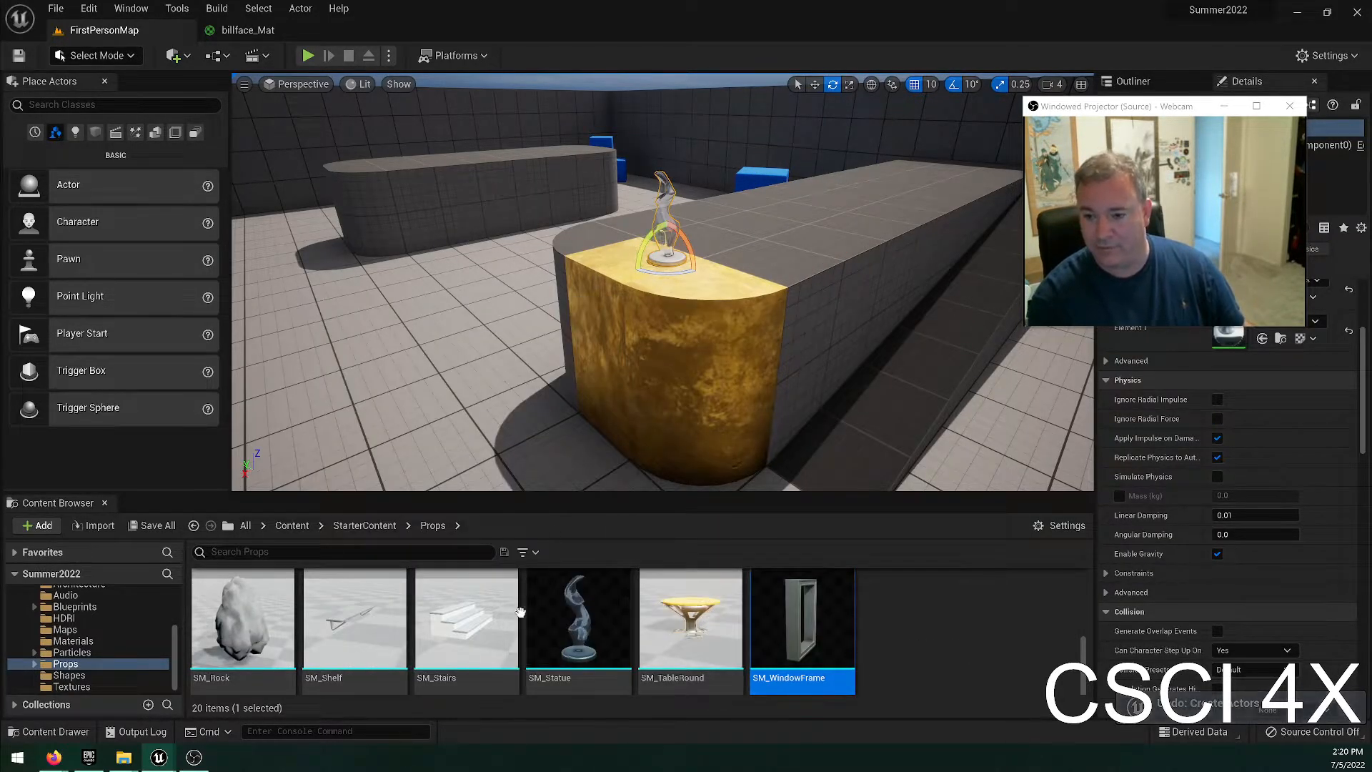
Apply M_Metal_Gold to the remaining grey corner piece below the statue and check the gold end from ground level.
left_click(80, 642)
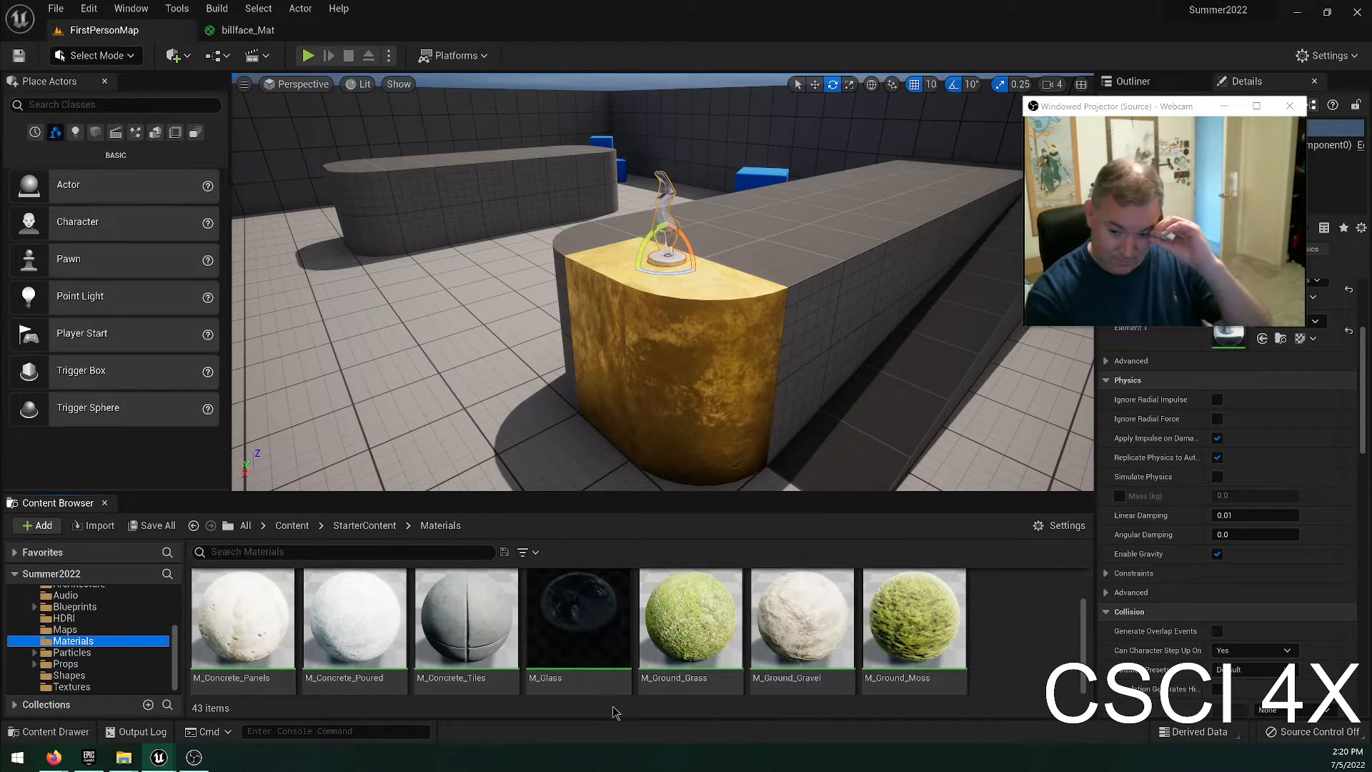
scroll(552, 620, "down", 2)
left_click_drag(553, 620, 568, 641)
left_click_drag(668, 628, 568, 289)
mouse_move(907, 277)
right_mouse_down()
mouse_move(885, 268)
mouse_move(908, 278)
right_mouse_up()
mouse_move(662, 281)
right_mouse_down()
mouse_move(629, 372)
mouse_move(521, 315)
mouse_move(679, 314)
mouse_move(669, 287)
mouse_move(618, 275)
mouse_move(643, 278)
right_mouse_up()
key("w")
key("d")
key("a")
key("w")
key("s")
key("a")
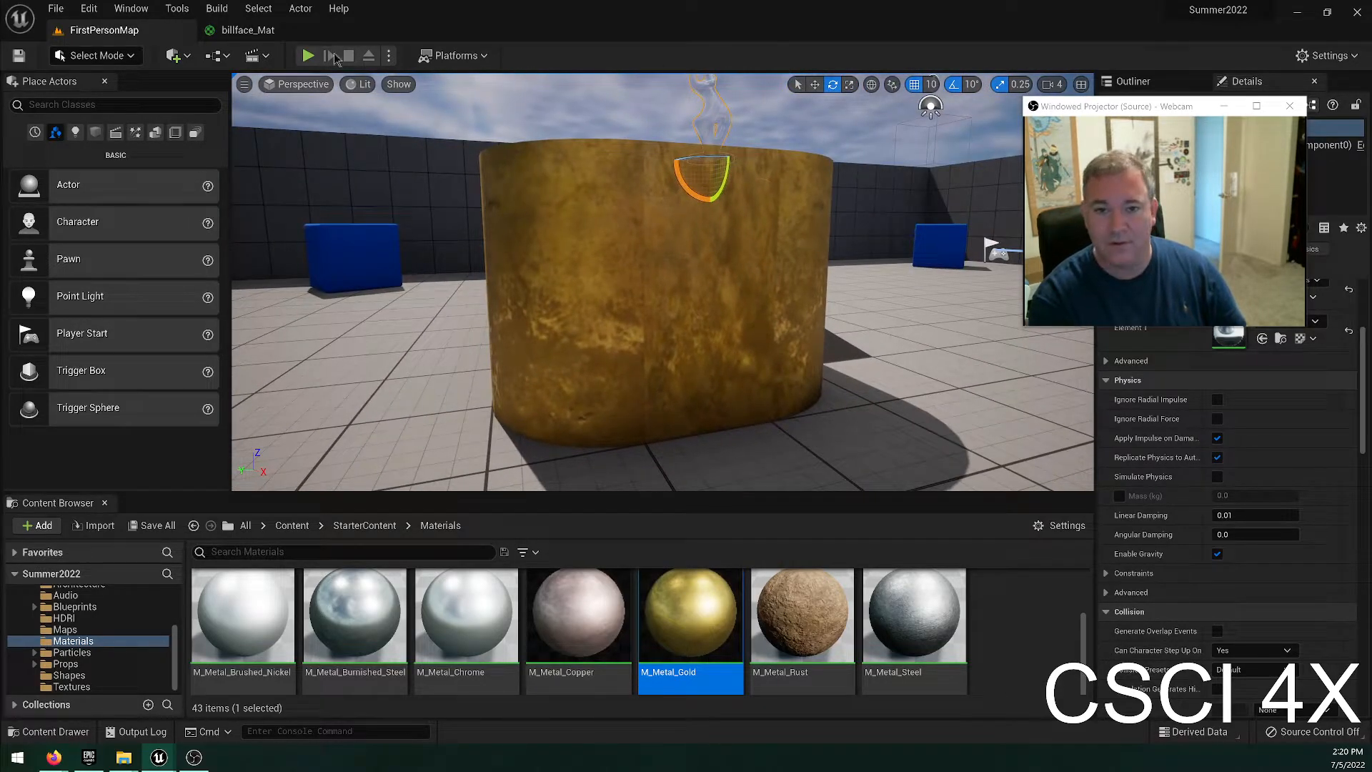
Play the level and view the face-textured block end from nearby and farther back.
left_click(308, 55)
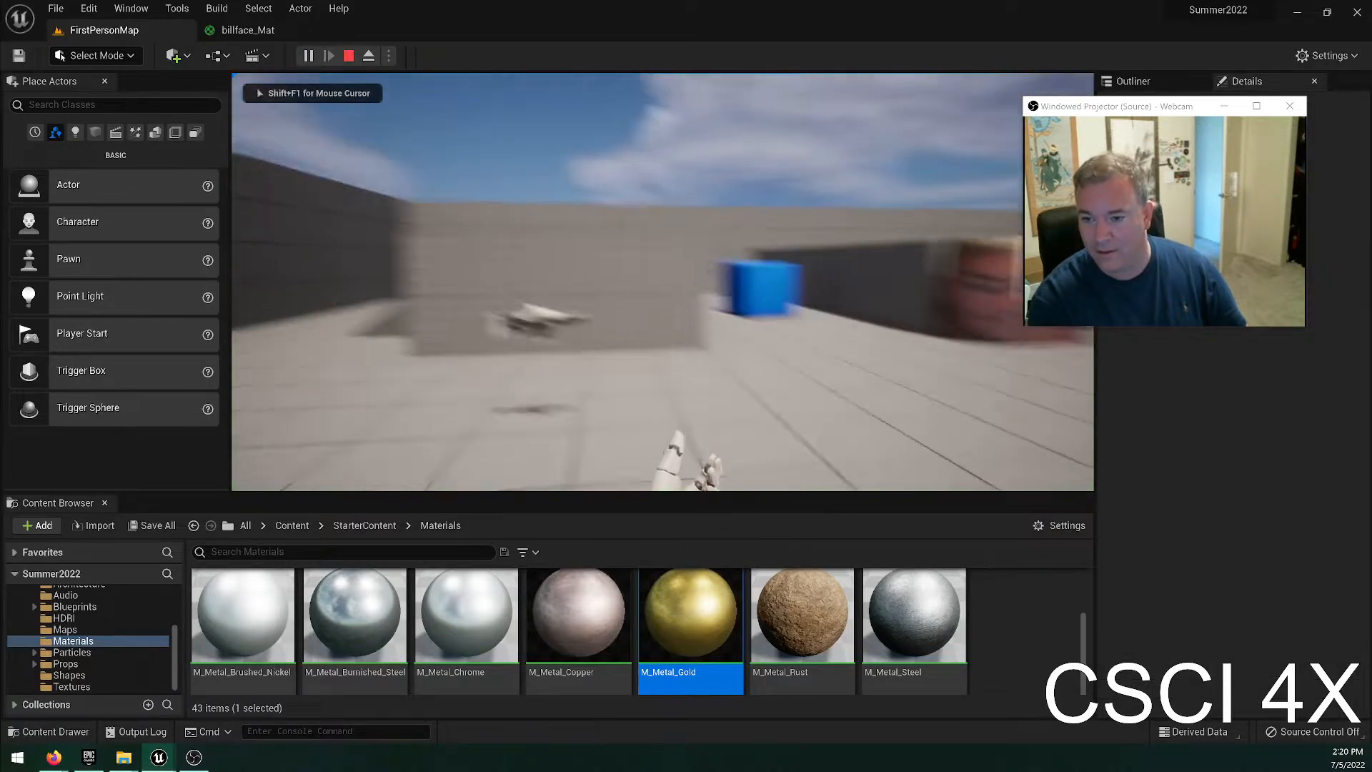
key("w")
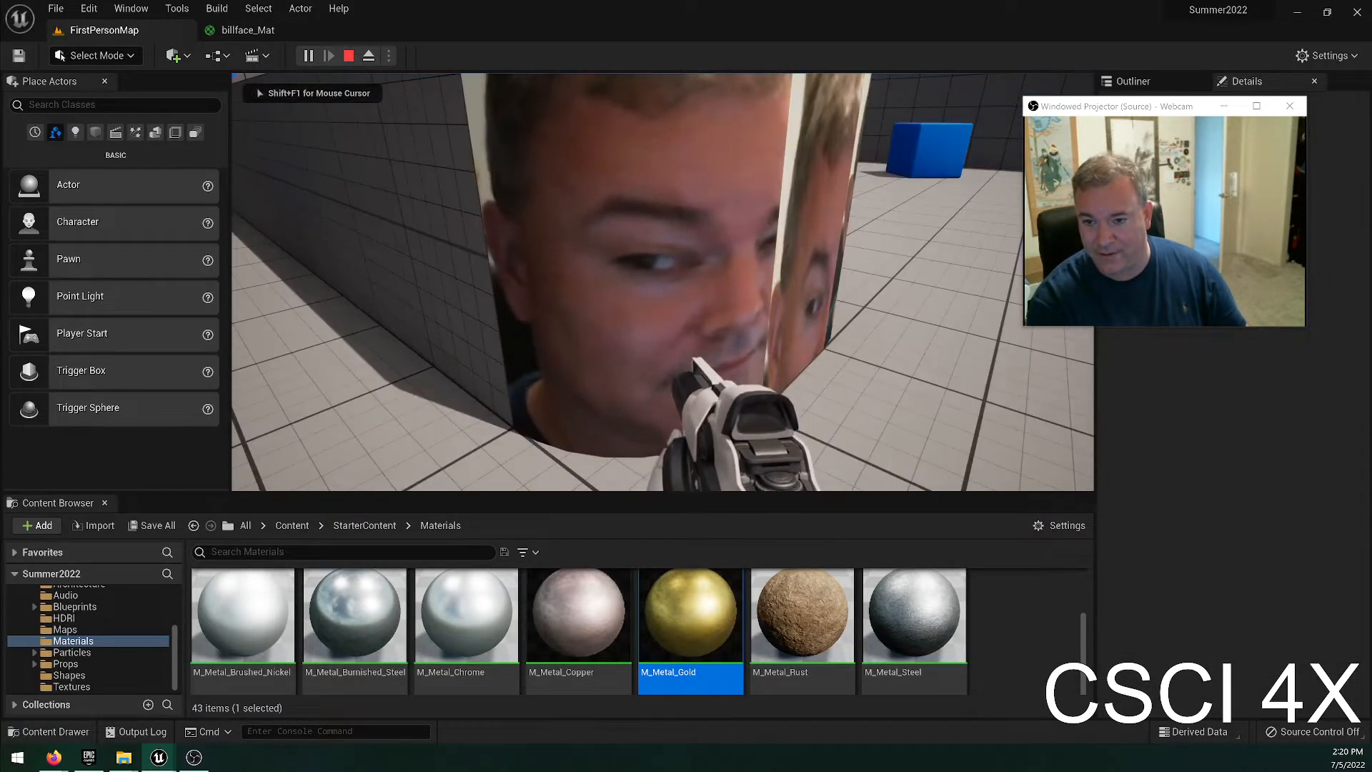
key("s")
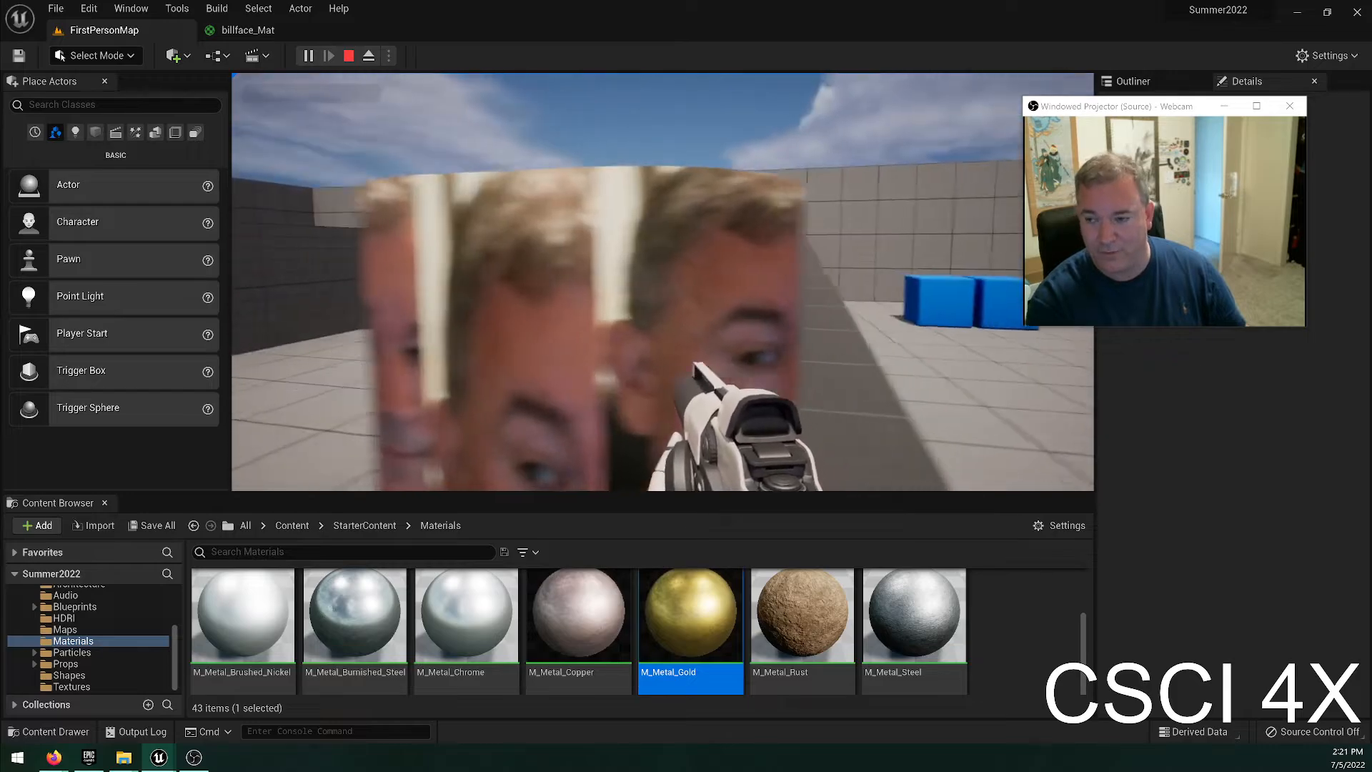
key("w")
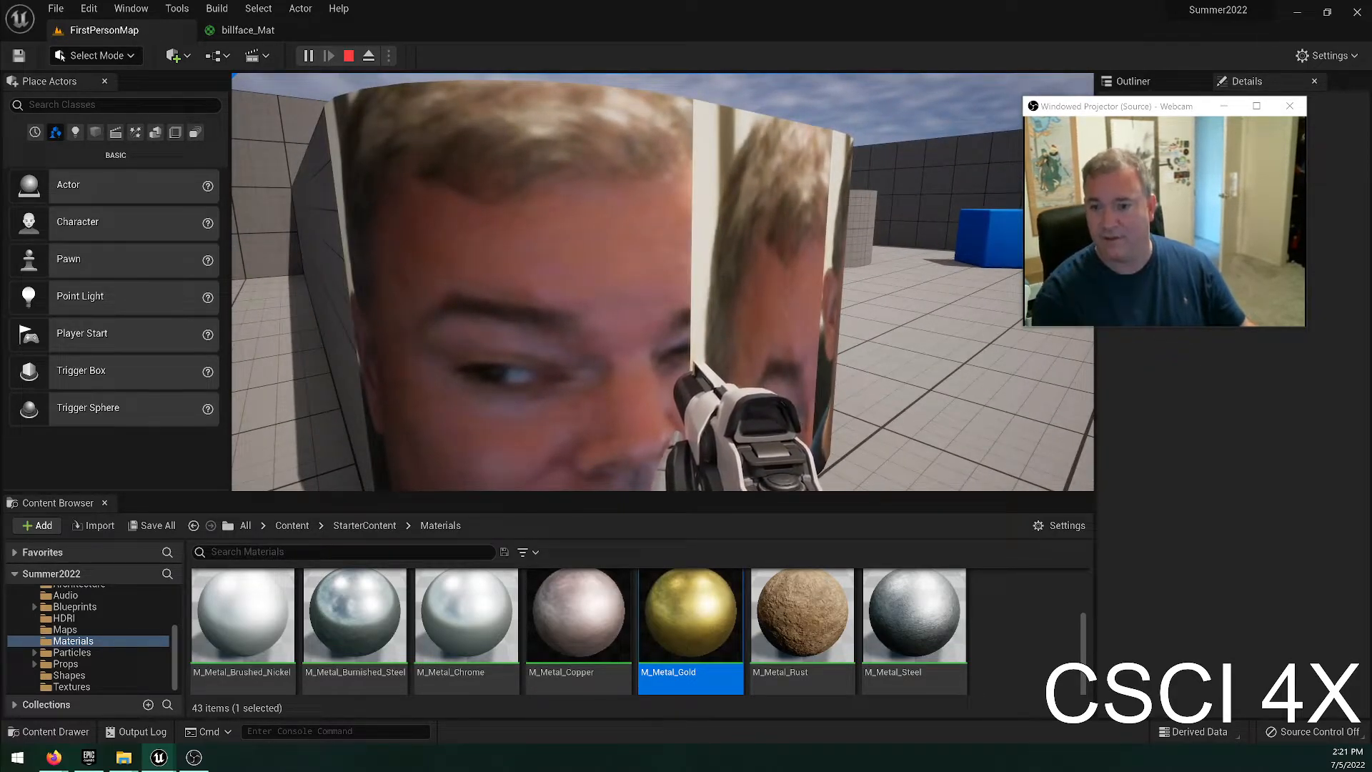
key("s")
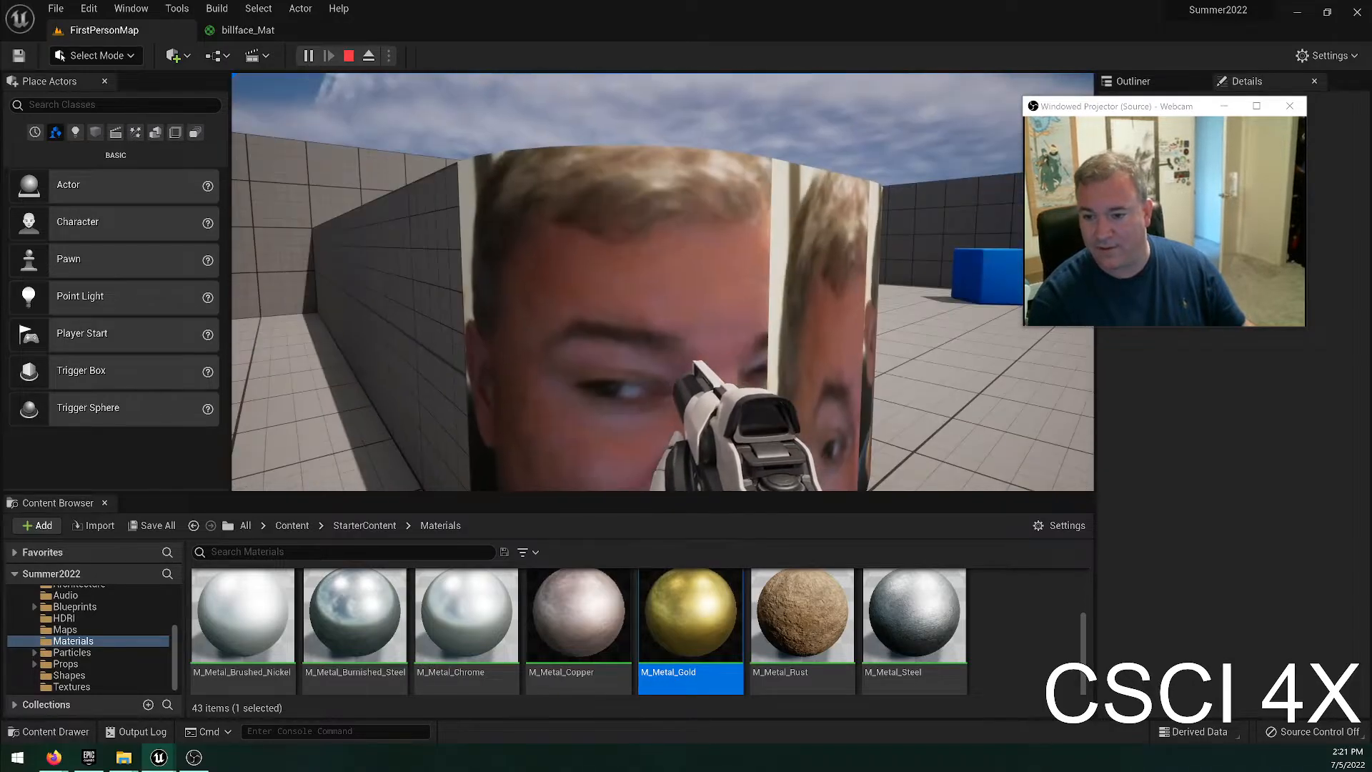
key("w")
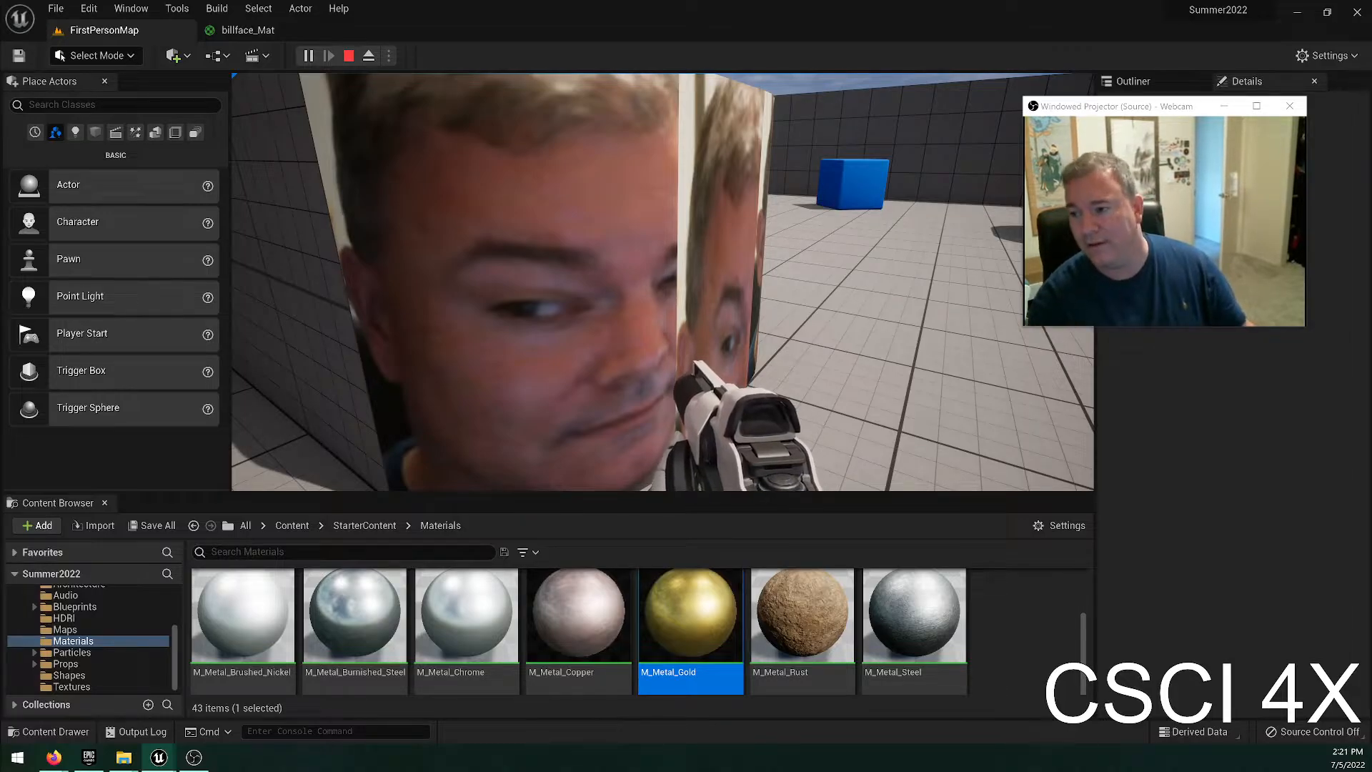
Walk around the gold end of the ramp block and examine its material from several angles at ground level.
key("w")
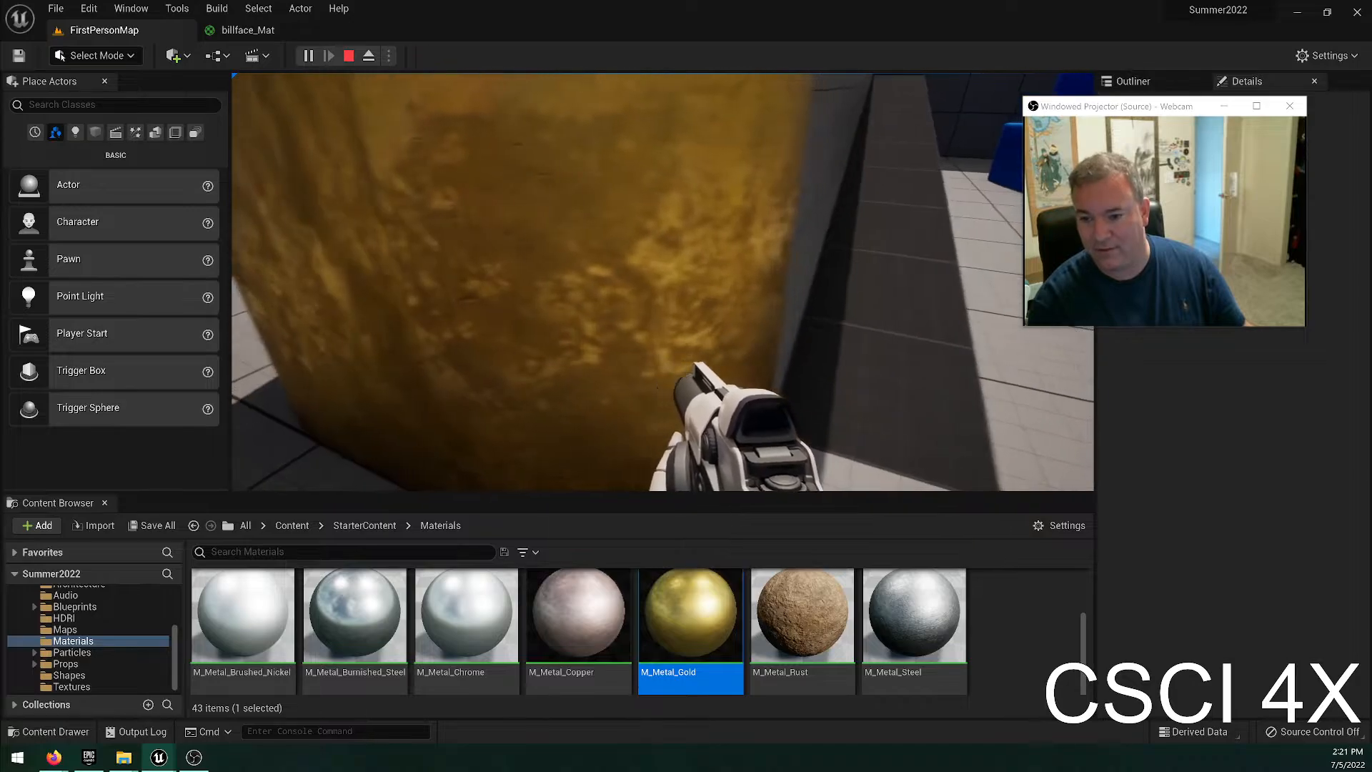
key("d")
key("a")
key("d")
key("a")
key("a")
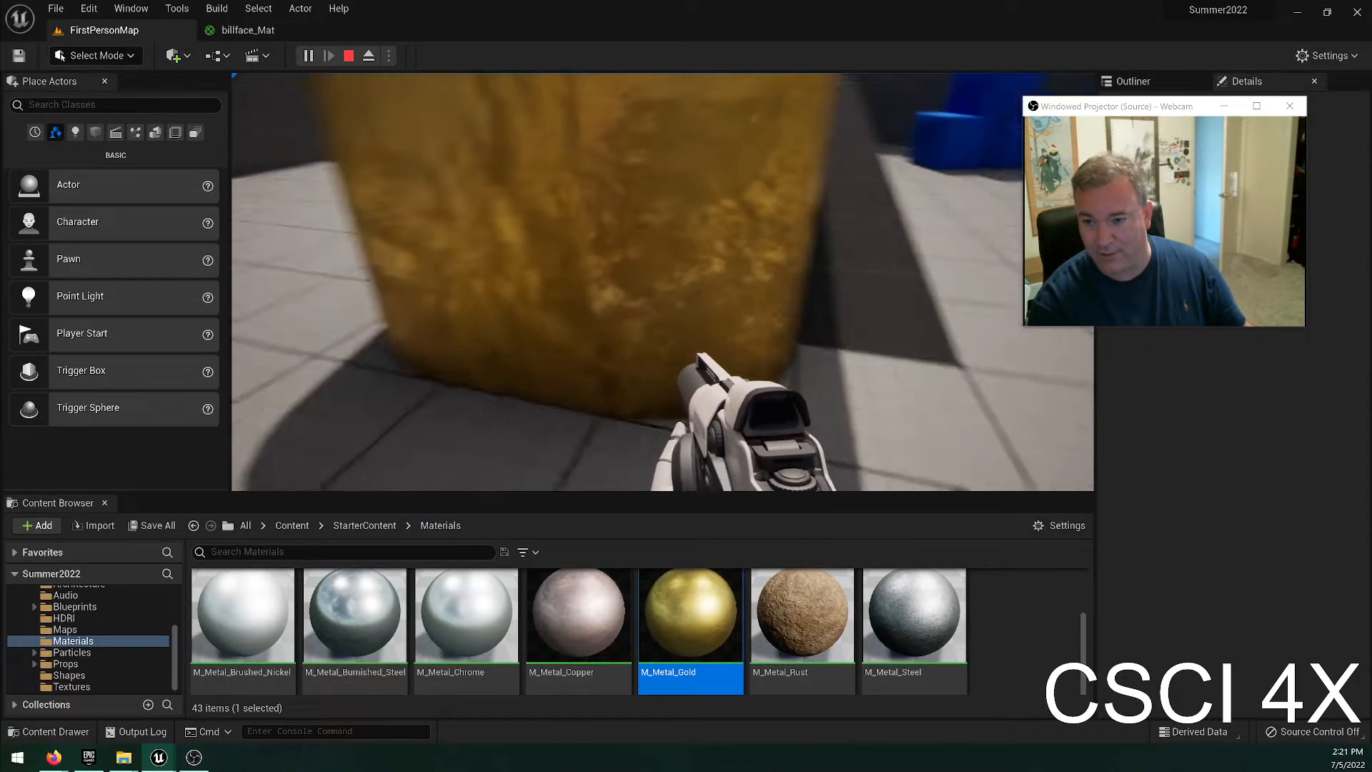
key("d")
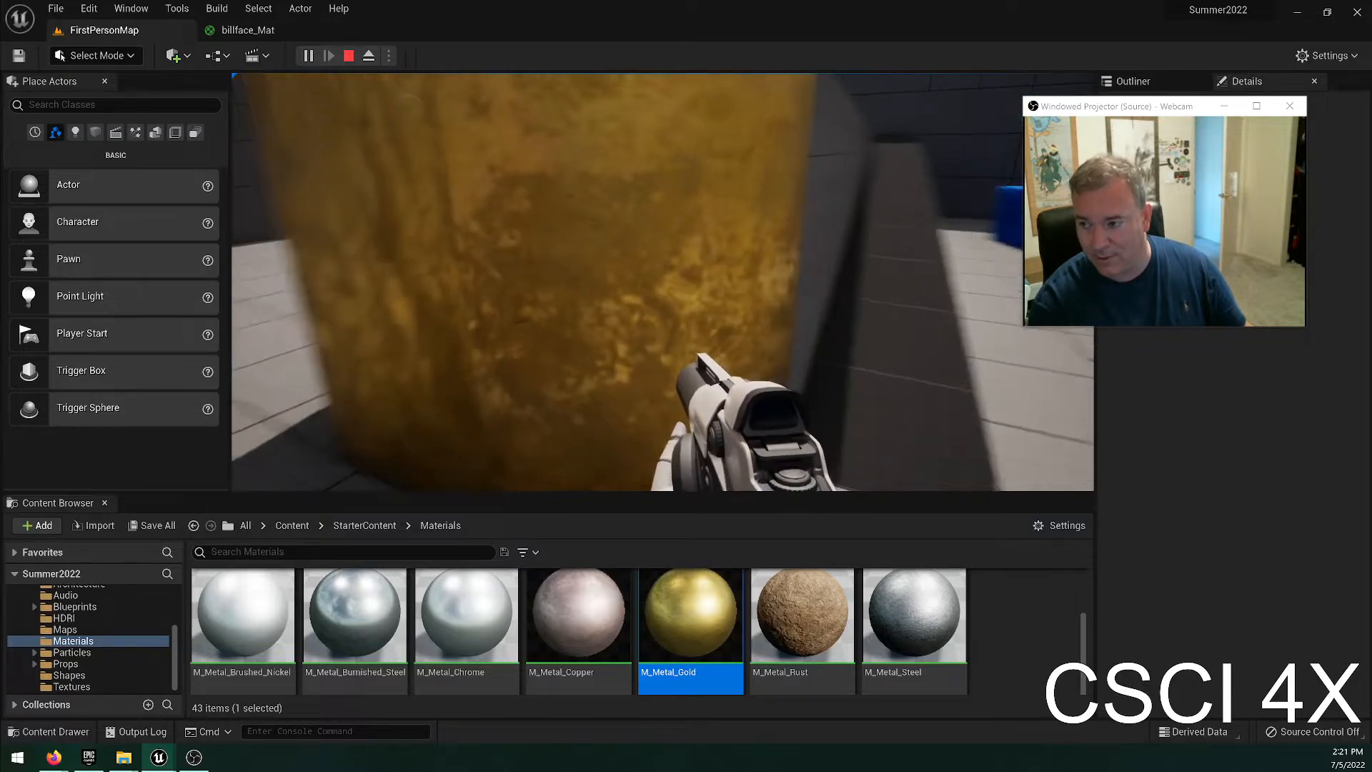
key("s")
key("w")
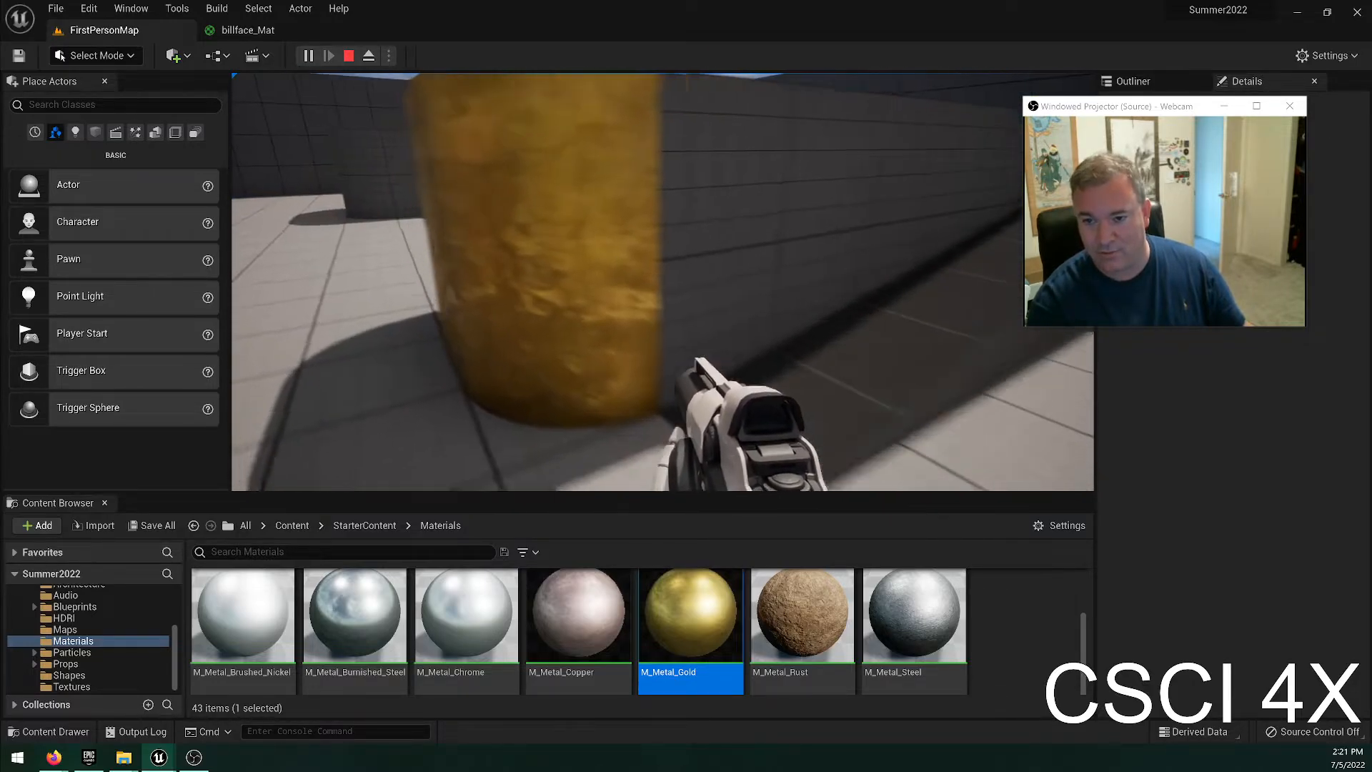
key("a")
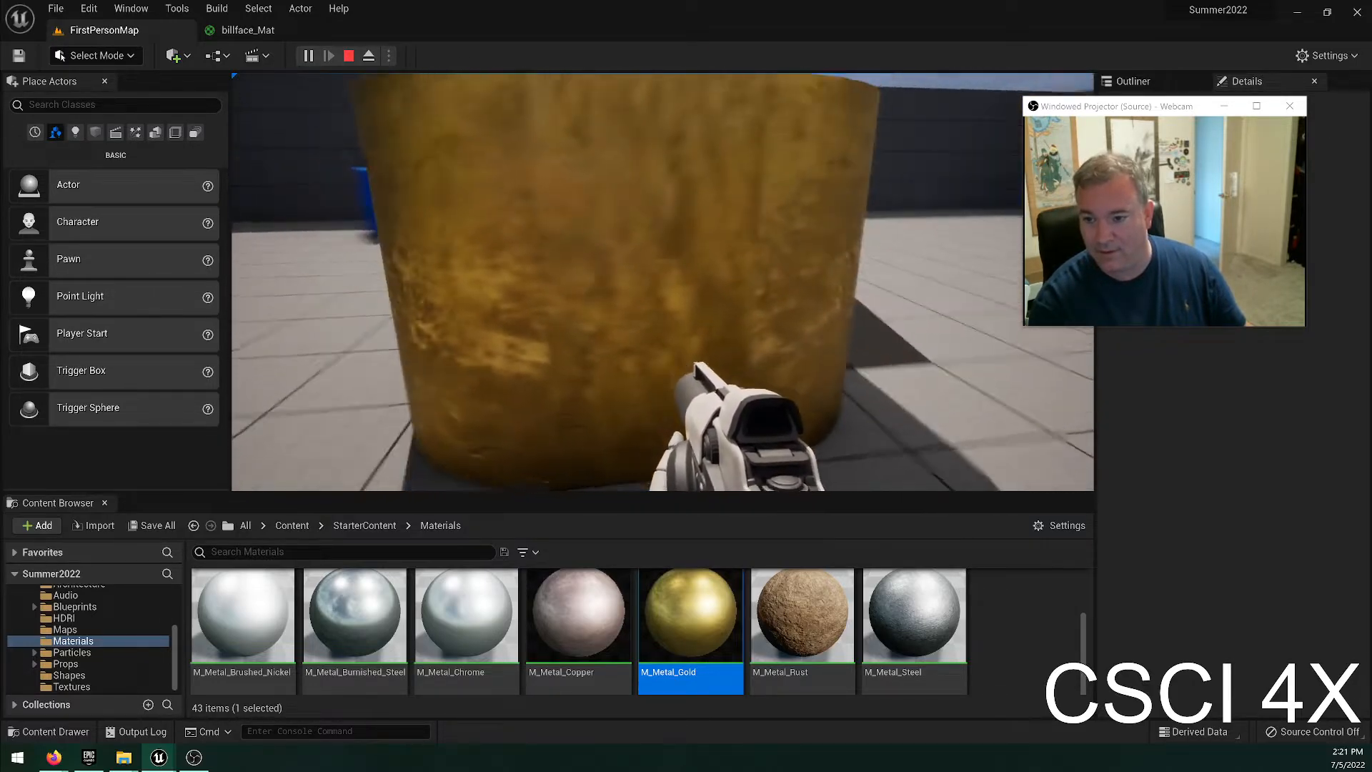
key("d")
key("s")
key("w")
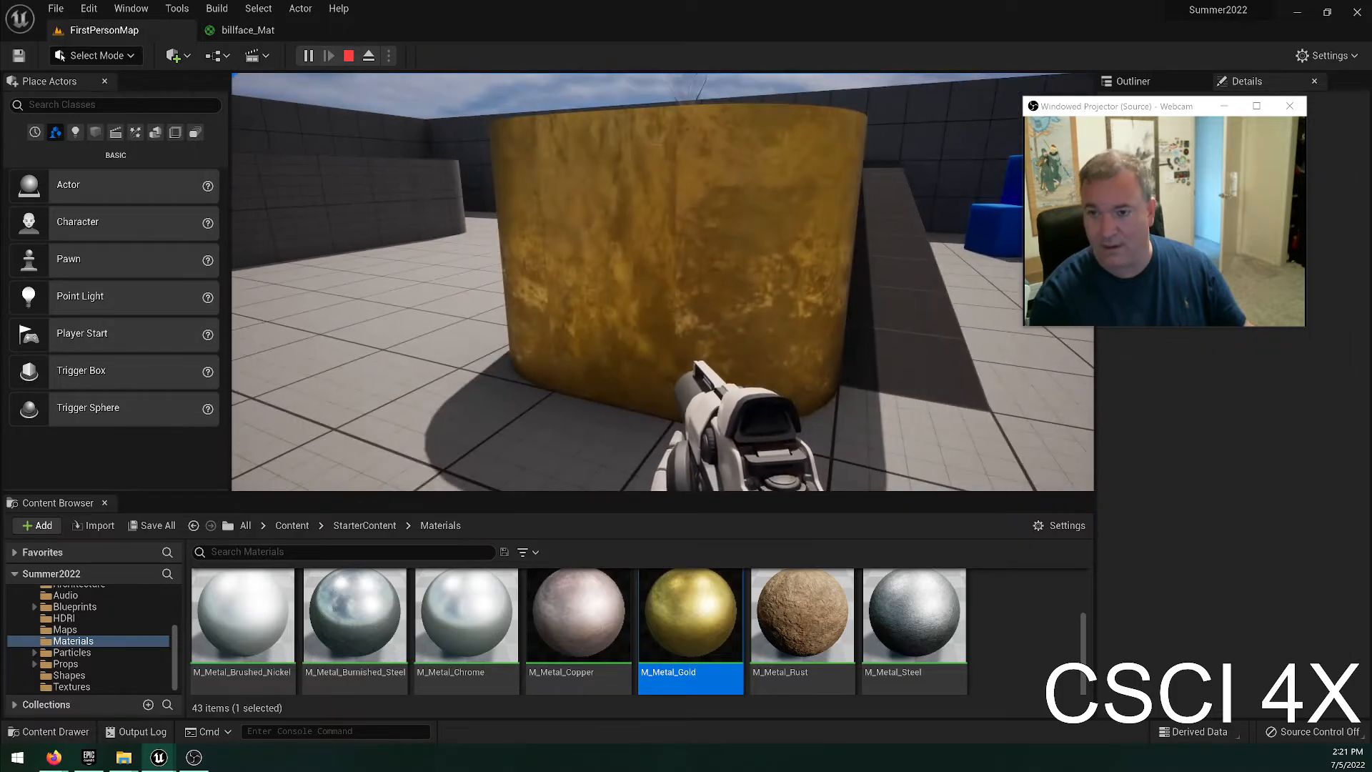
Get on top of the ramp block, view the statue on its gold end, and stop playing.
key("w")
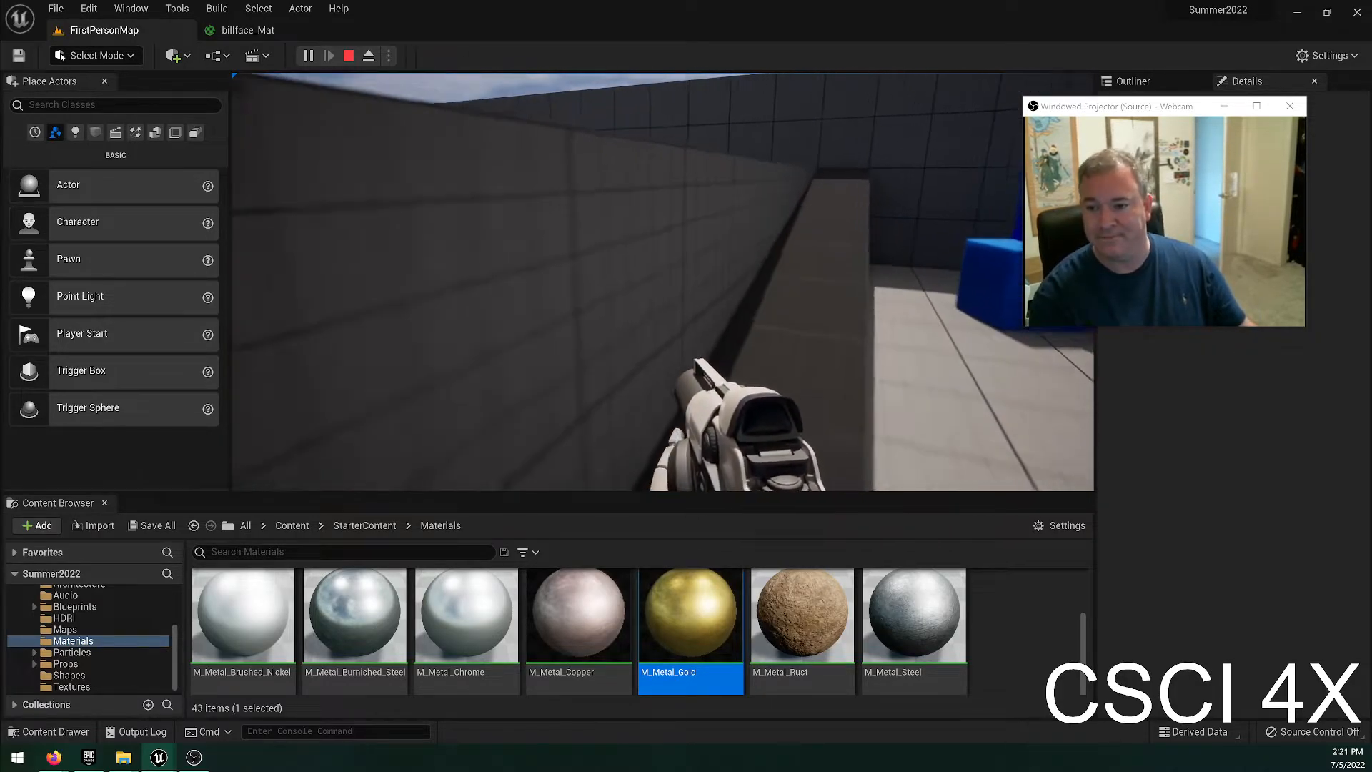
key("space")
key("w")
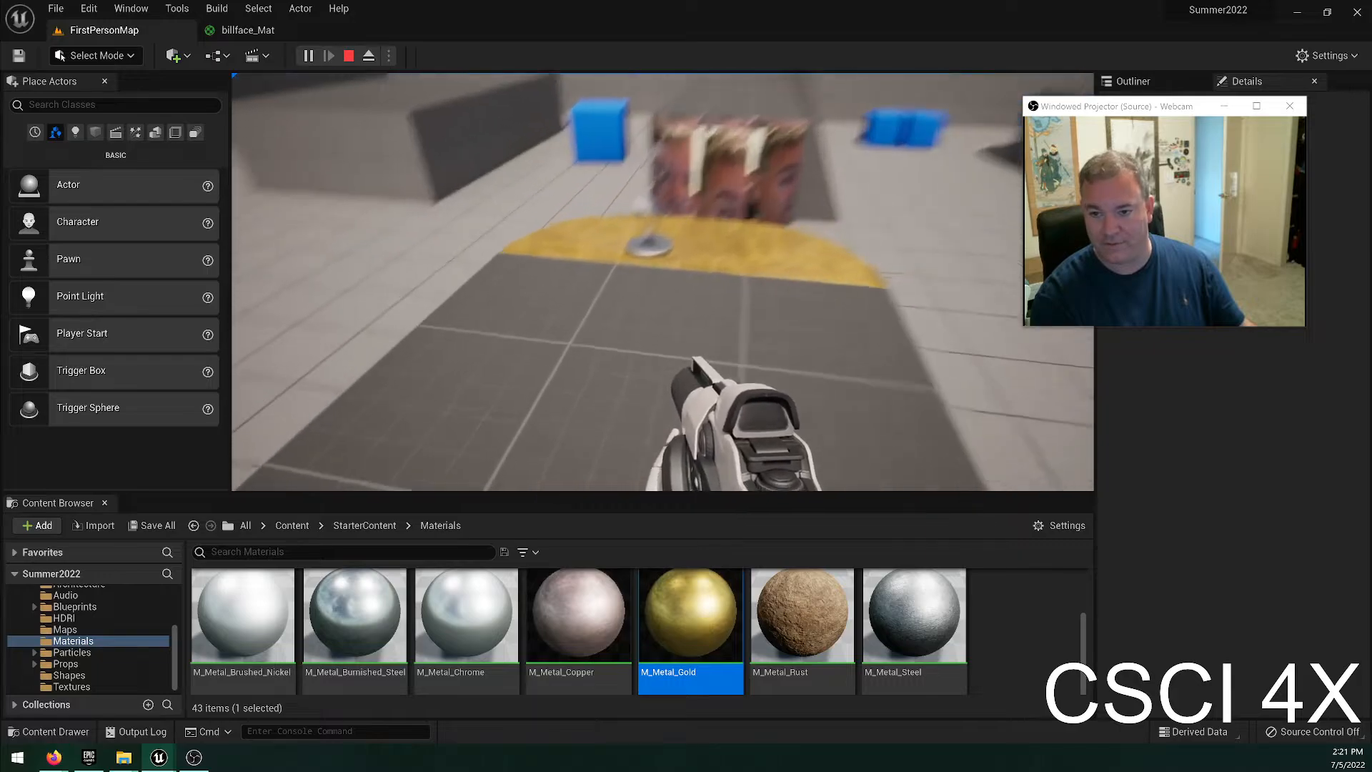
key("w")
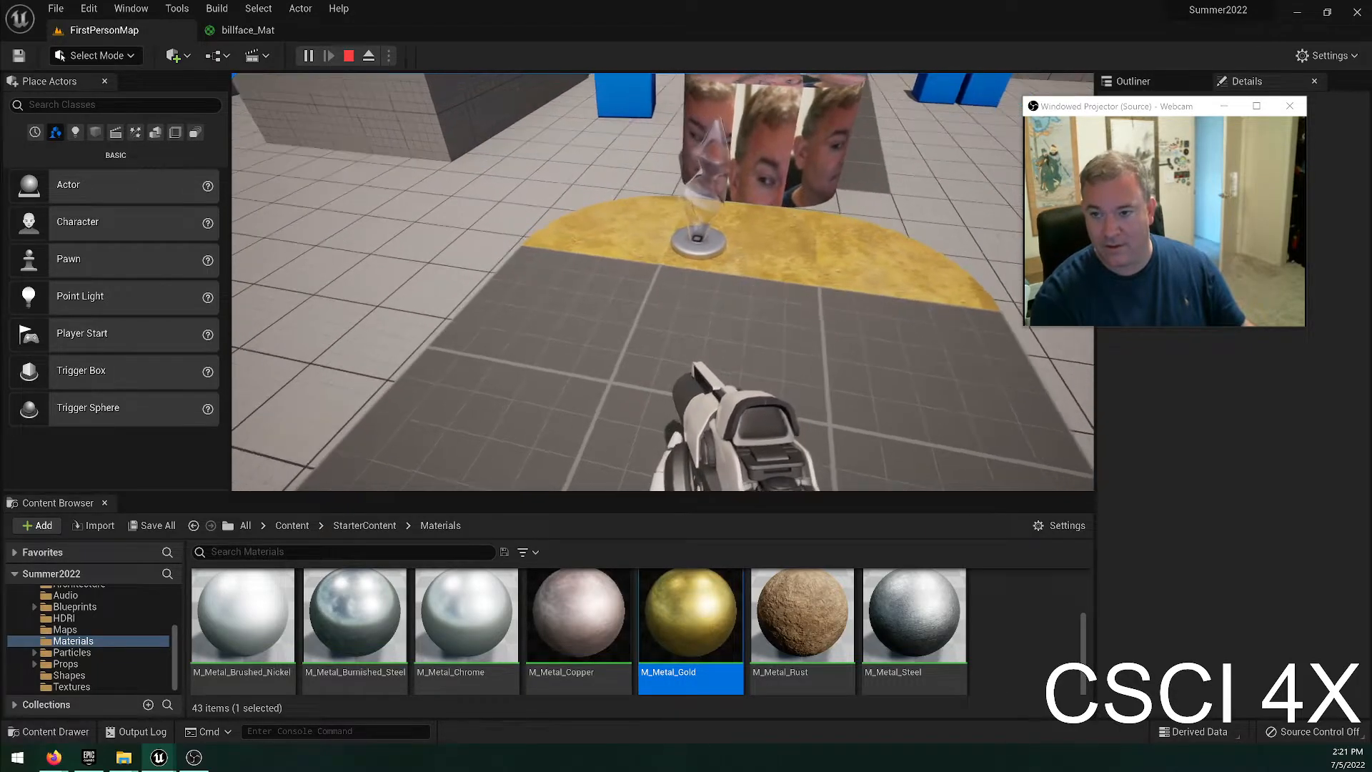
key("a")
key("w")
key("s")
key("w")
key("s")
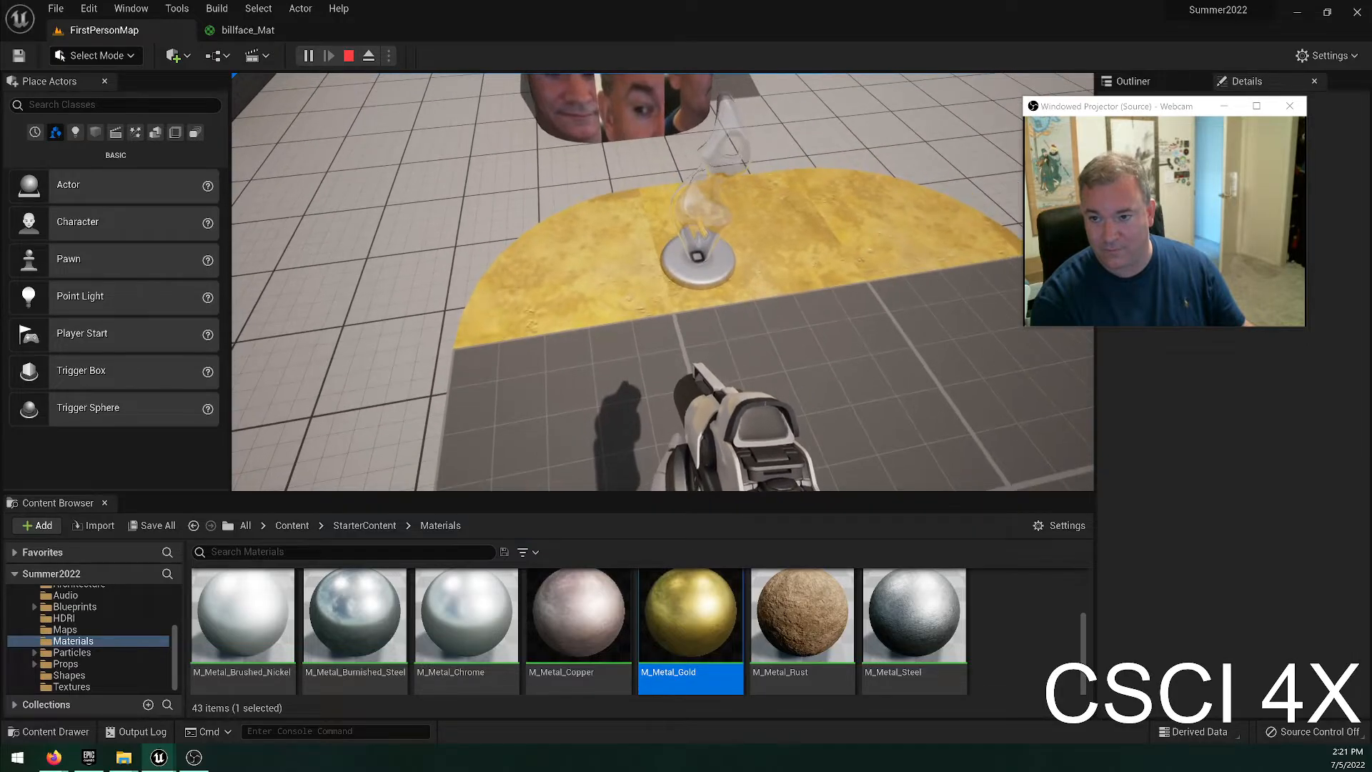
key("s")
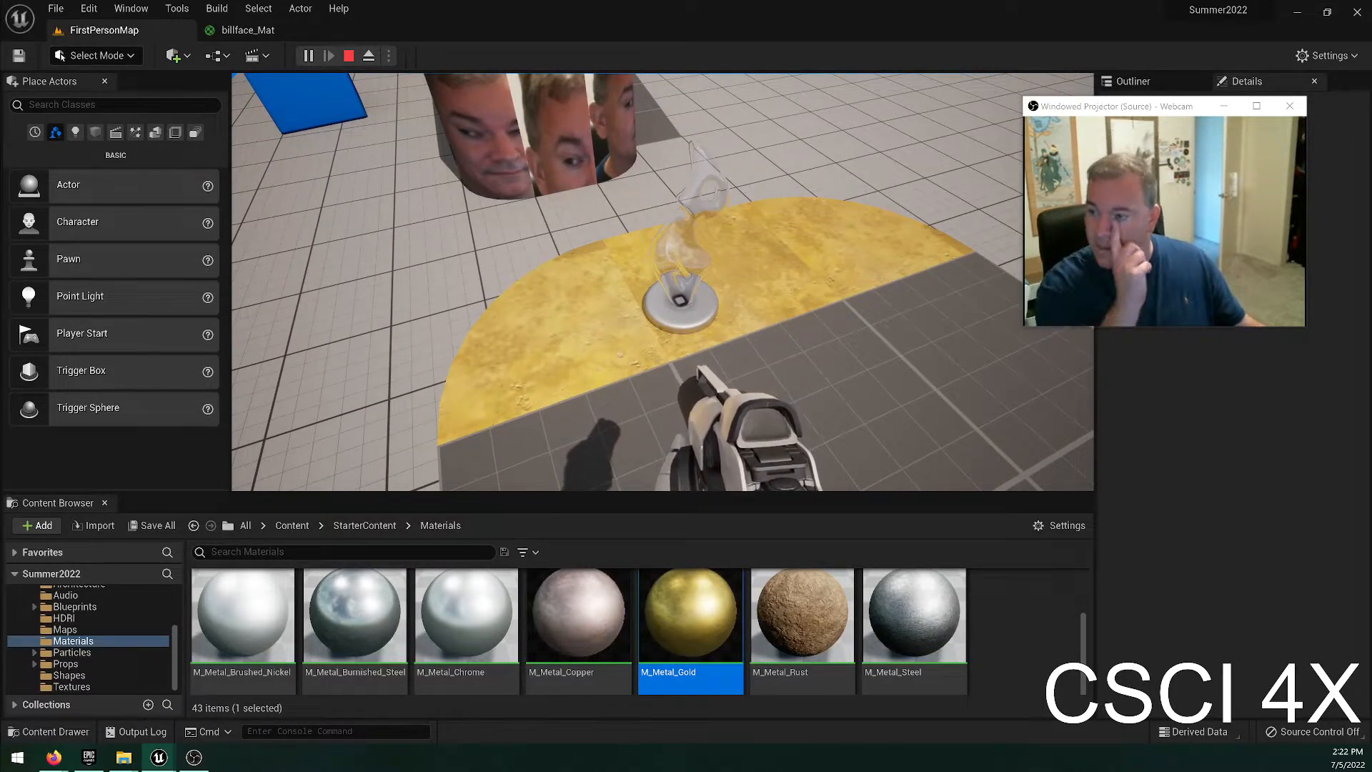
key("Escape")
Examine the face-textured block, the statue's base up close, and an overview of both decorated blocks in the editor.
key("w")
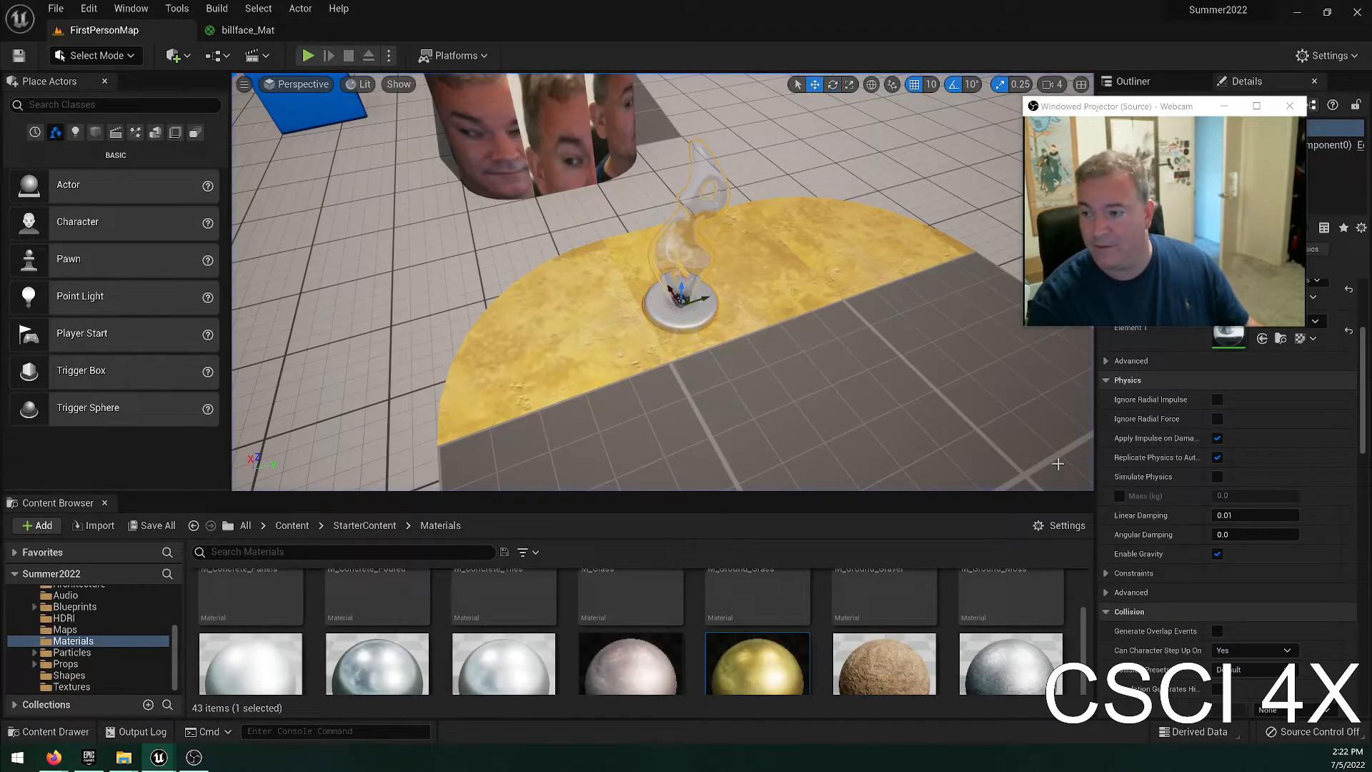
key("w")
right_click_drag(1043, 443, 1014, 390)
key("d")
right_click_drag(843, 315, 779, 373)
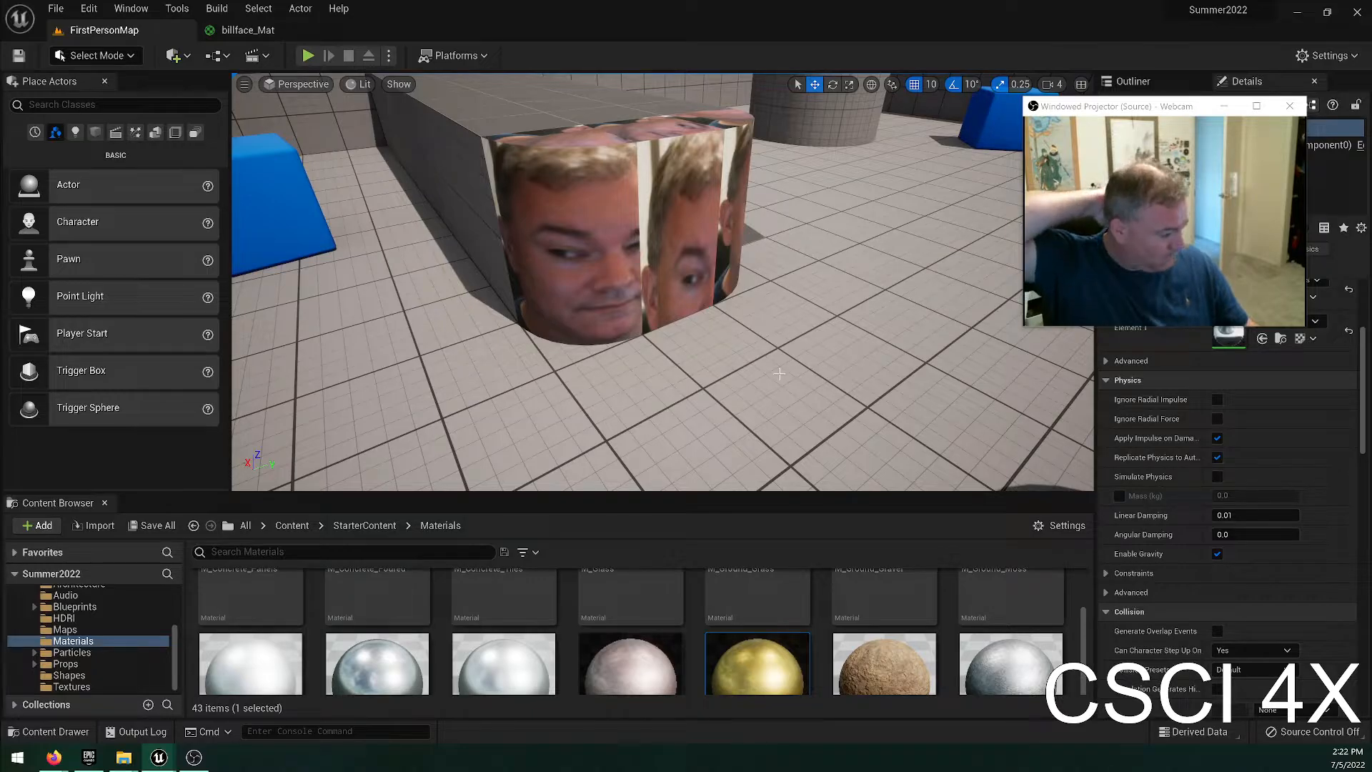
right_click_drag(983, 202, 1036, 163)
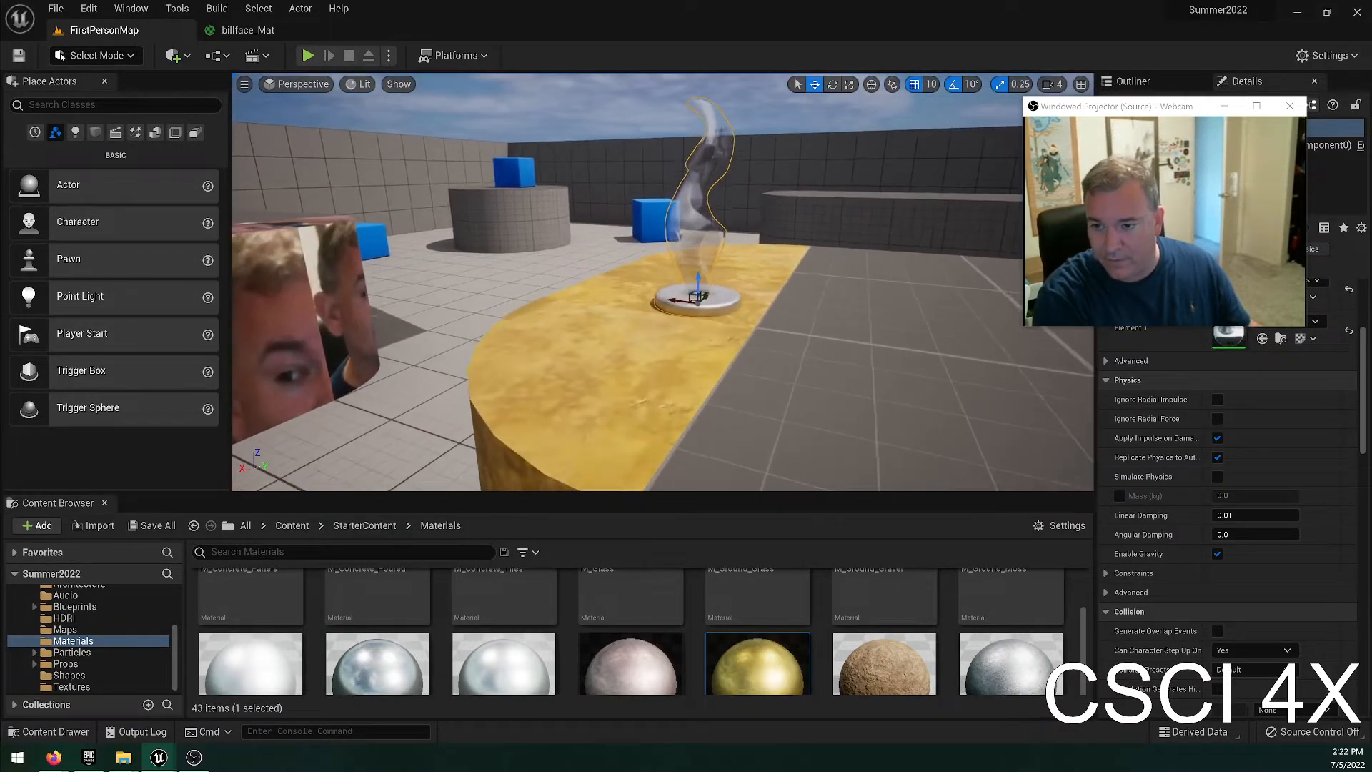
key("w")
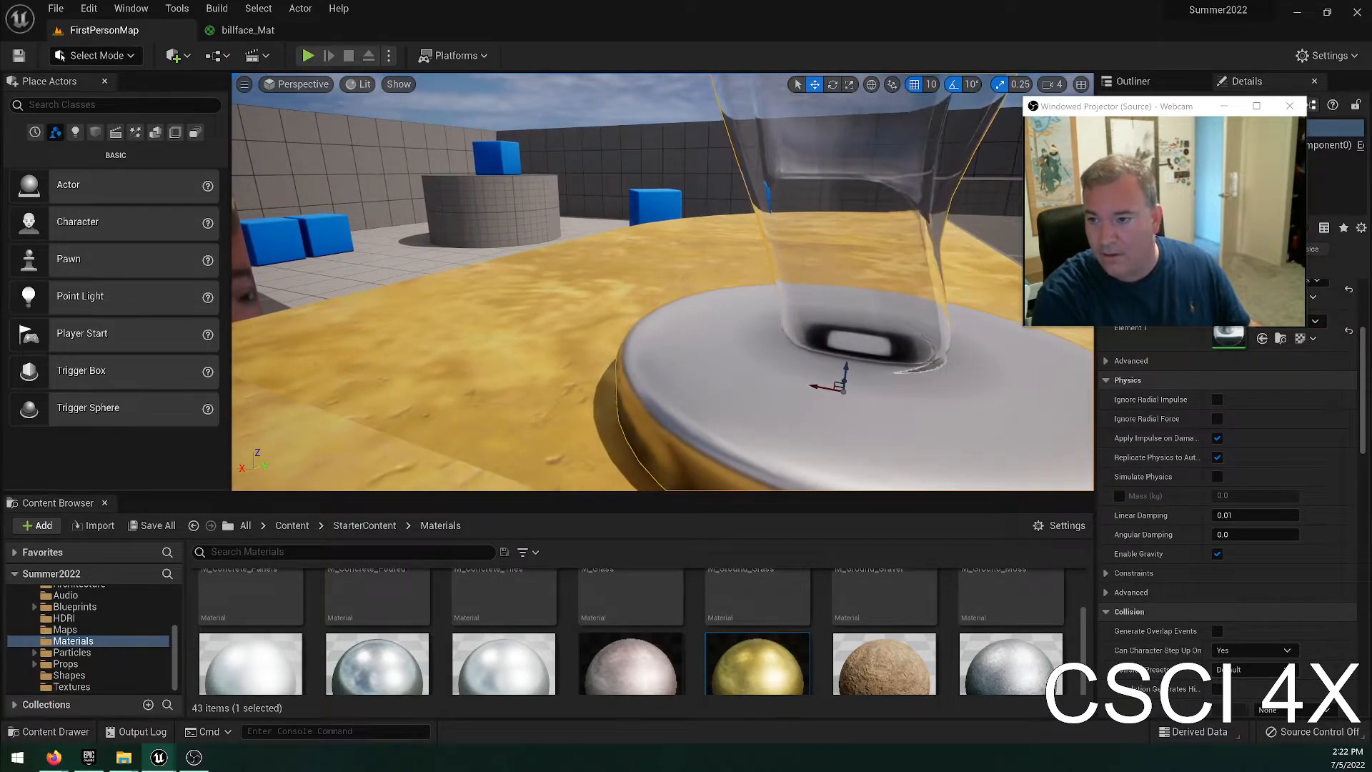
right_click_drag(760, 230, 792, 239)
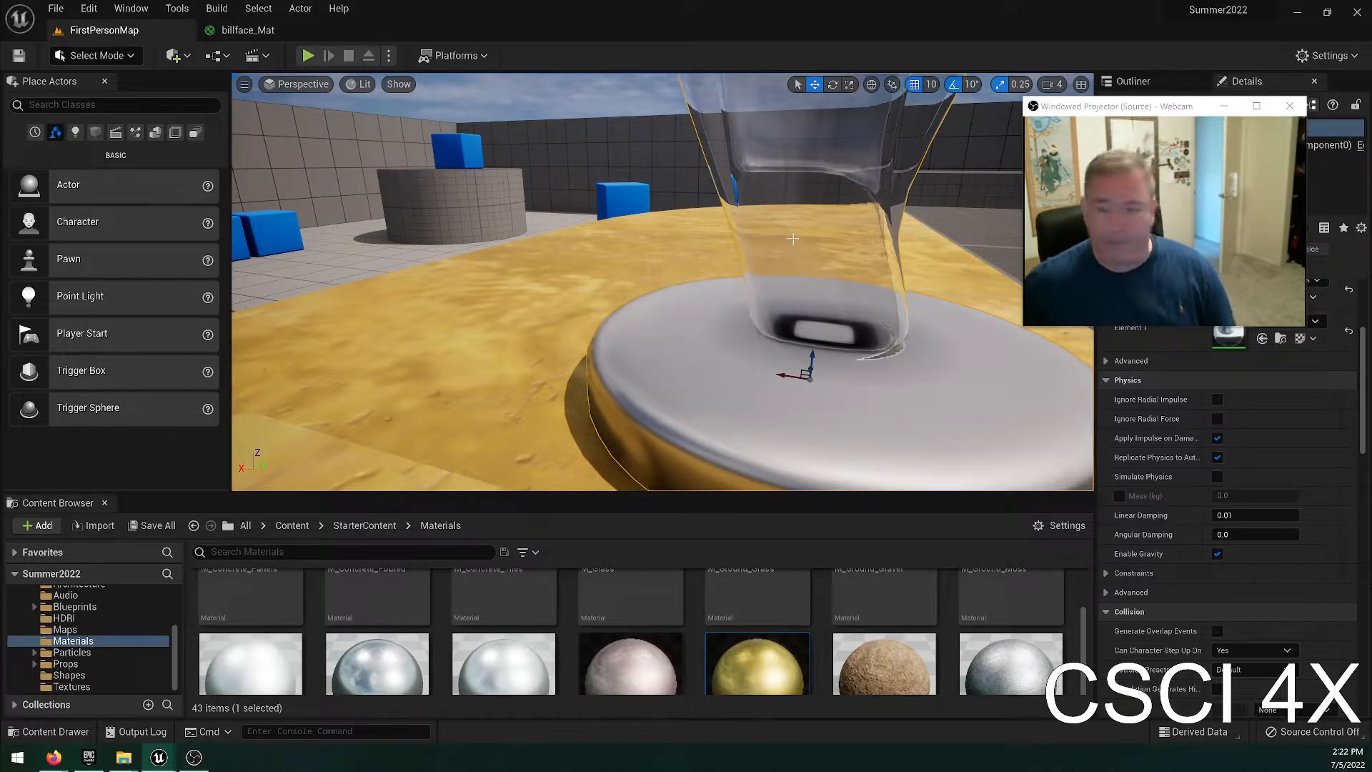
right_click_drag(853, 182, 772, 232)
key("s")
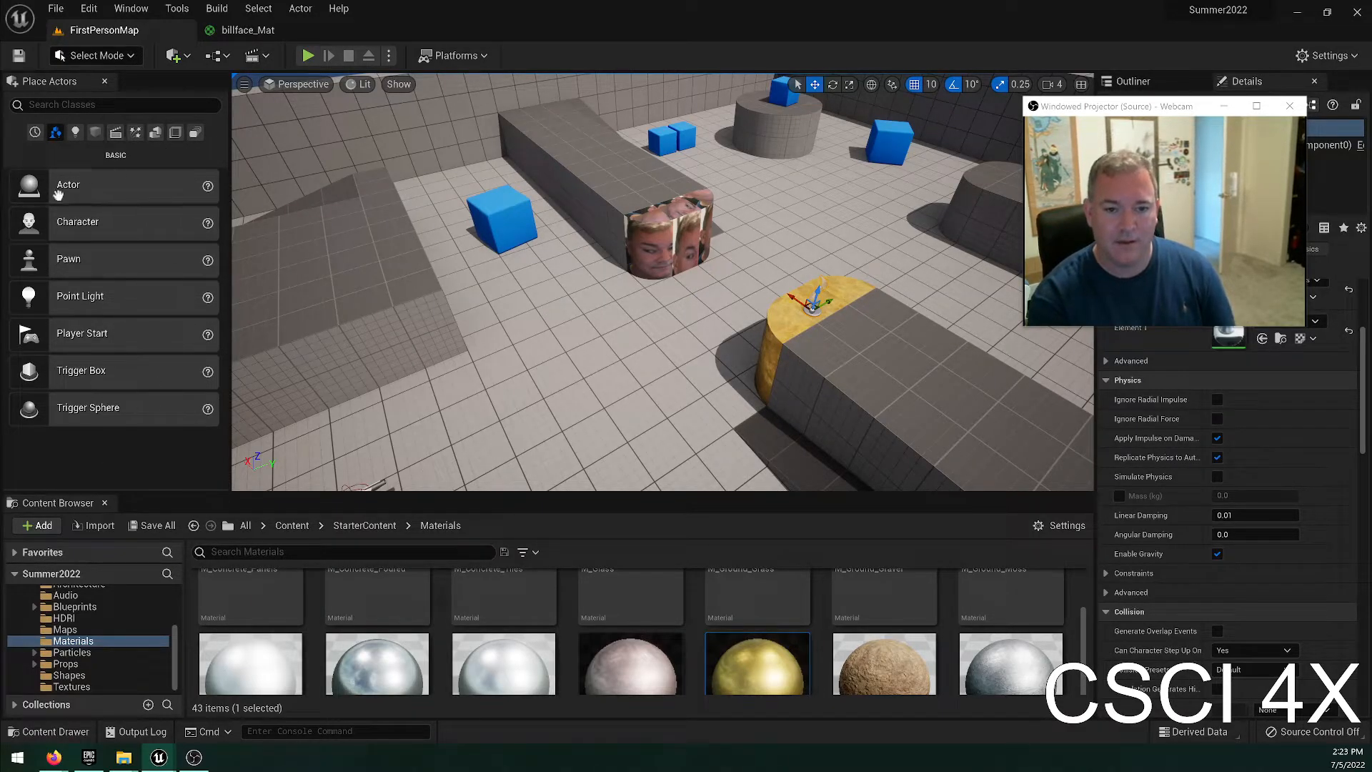
Look over the available editor layouts and the Place Actors display option.
left_click(129, 8)
mouse_move(257, 380)
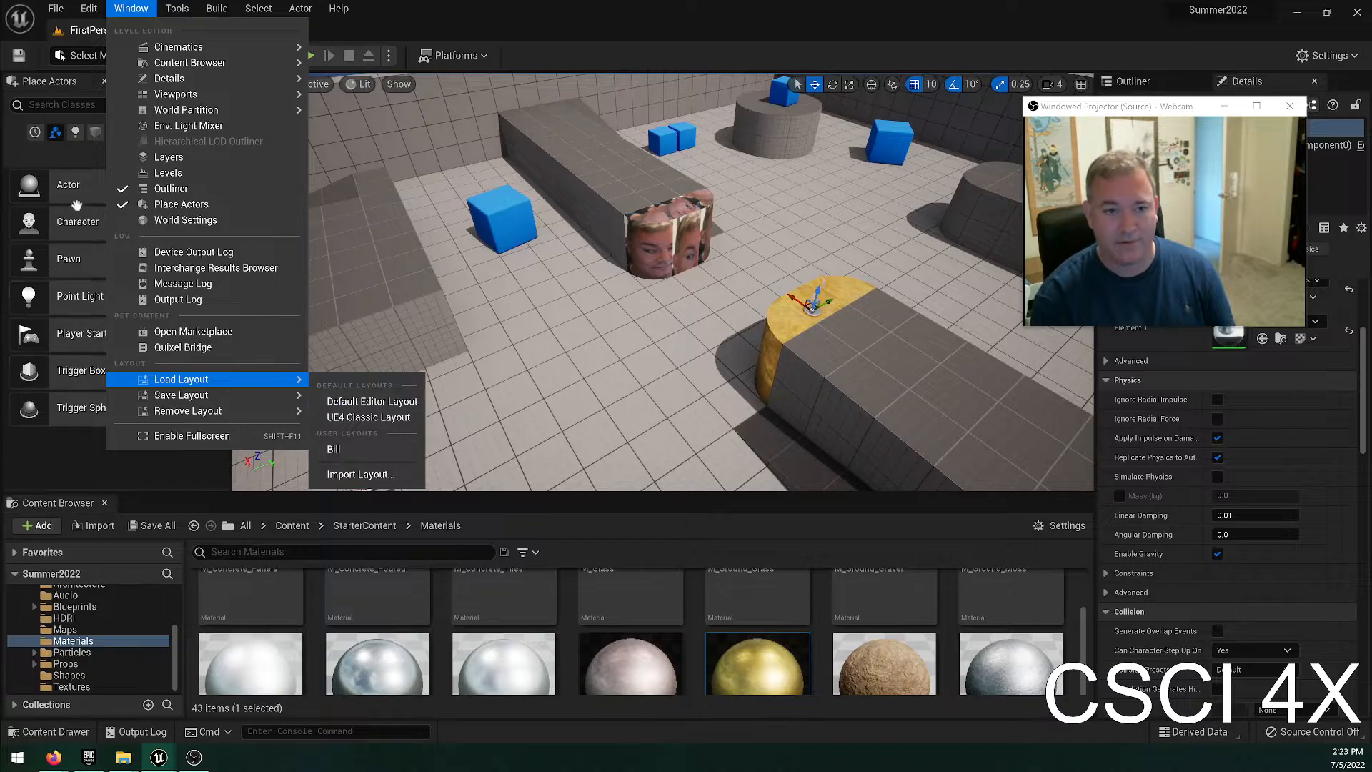
left_click(372, 401)
left_click(148, 9)
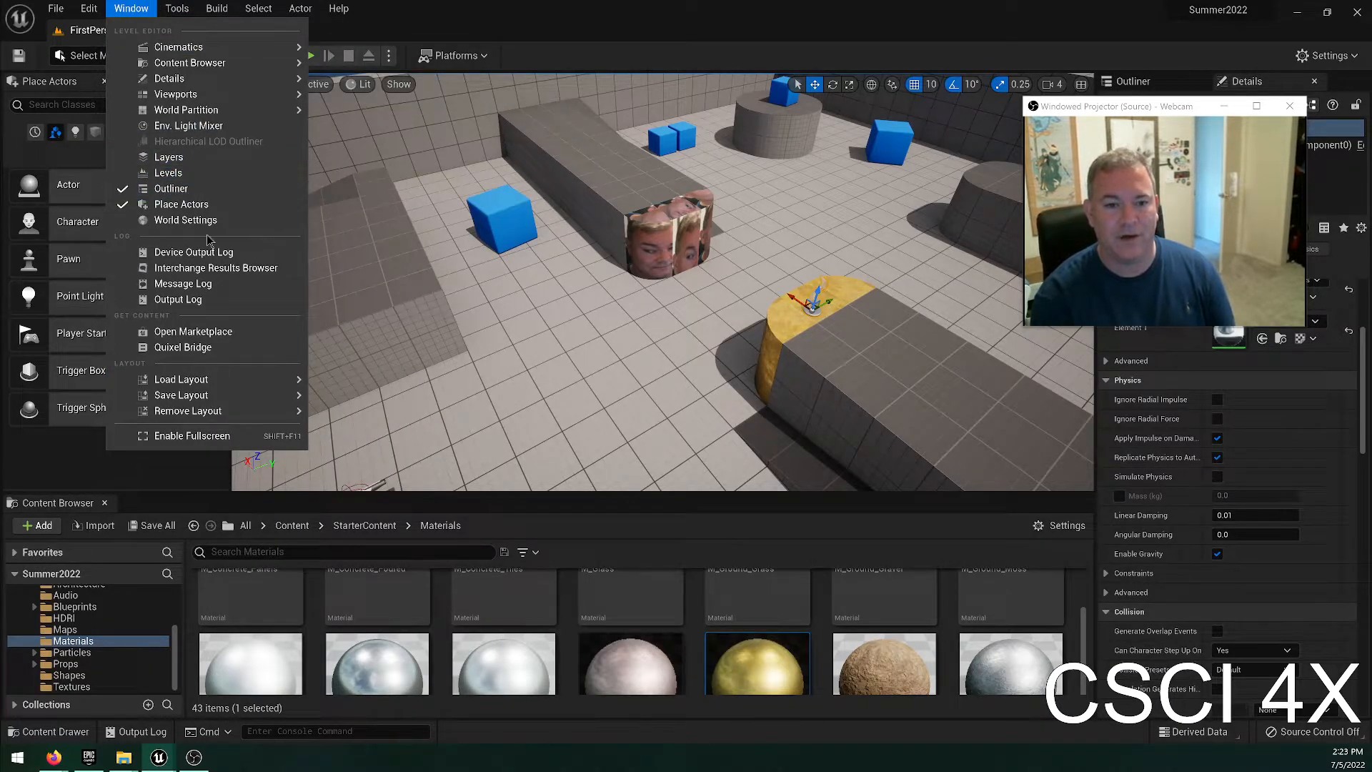
left_click(203, 203)
left_click(132, 8)
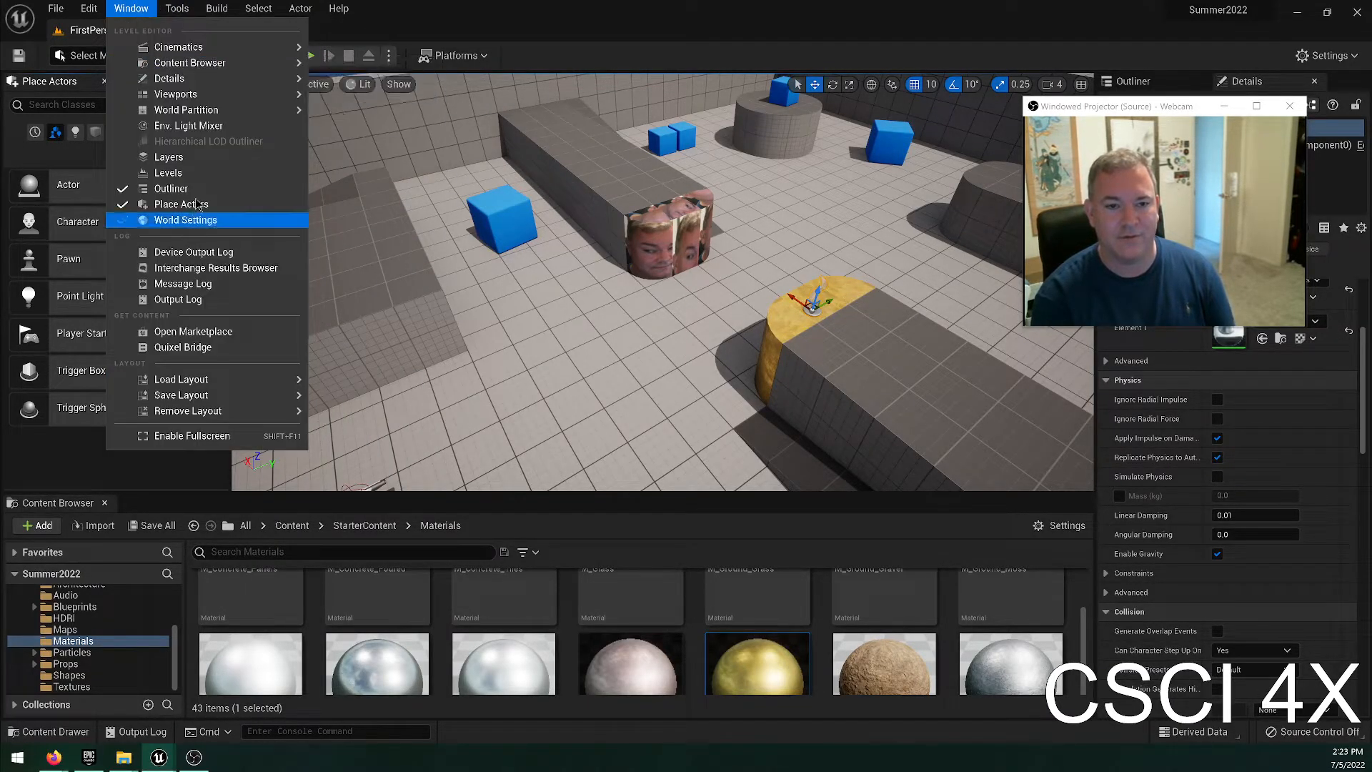
left_click(182, 205)
left_click(132, 8)
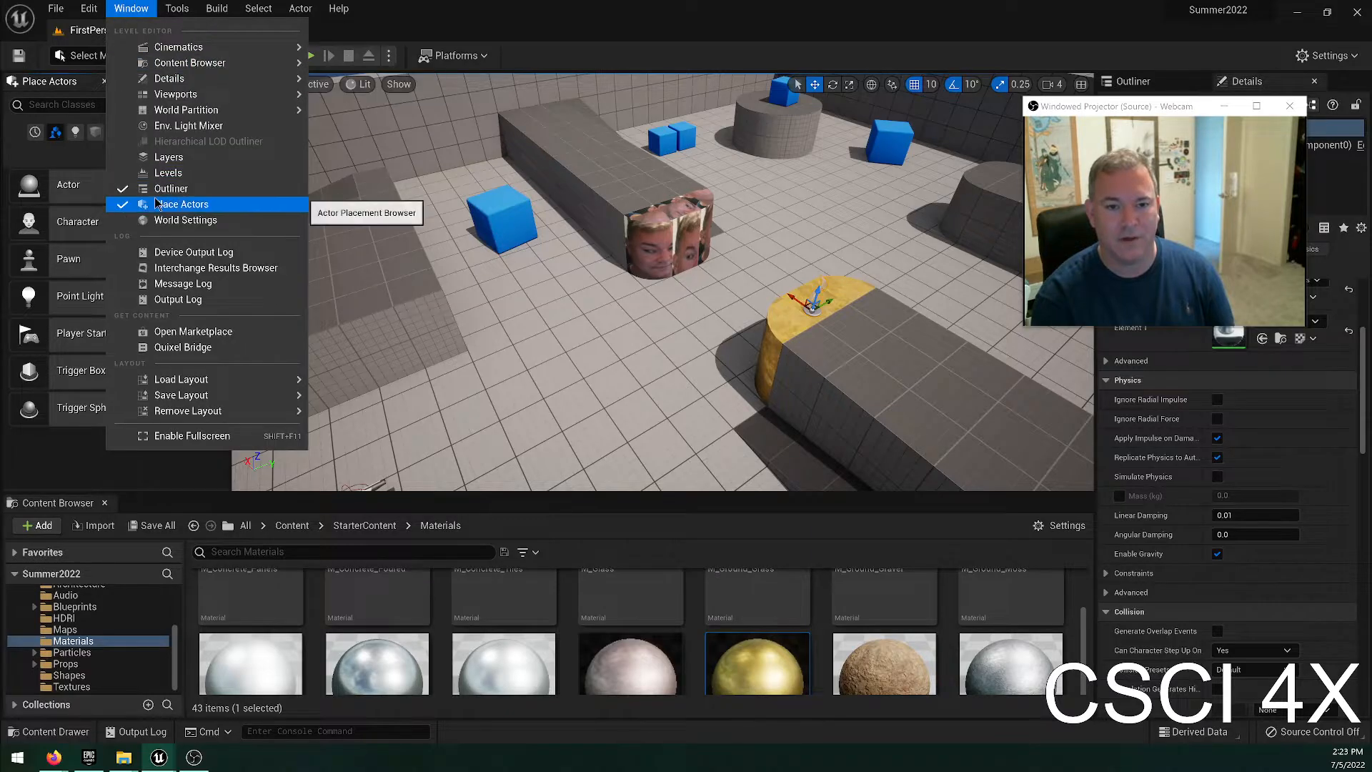
left_click(126, 203)
left_click(130, 9)
left_click(130, 9)
Close Place Actors and show it again.
left_click(103, 81)
left_click(131, 9)
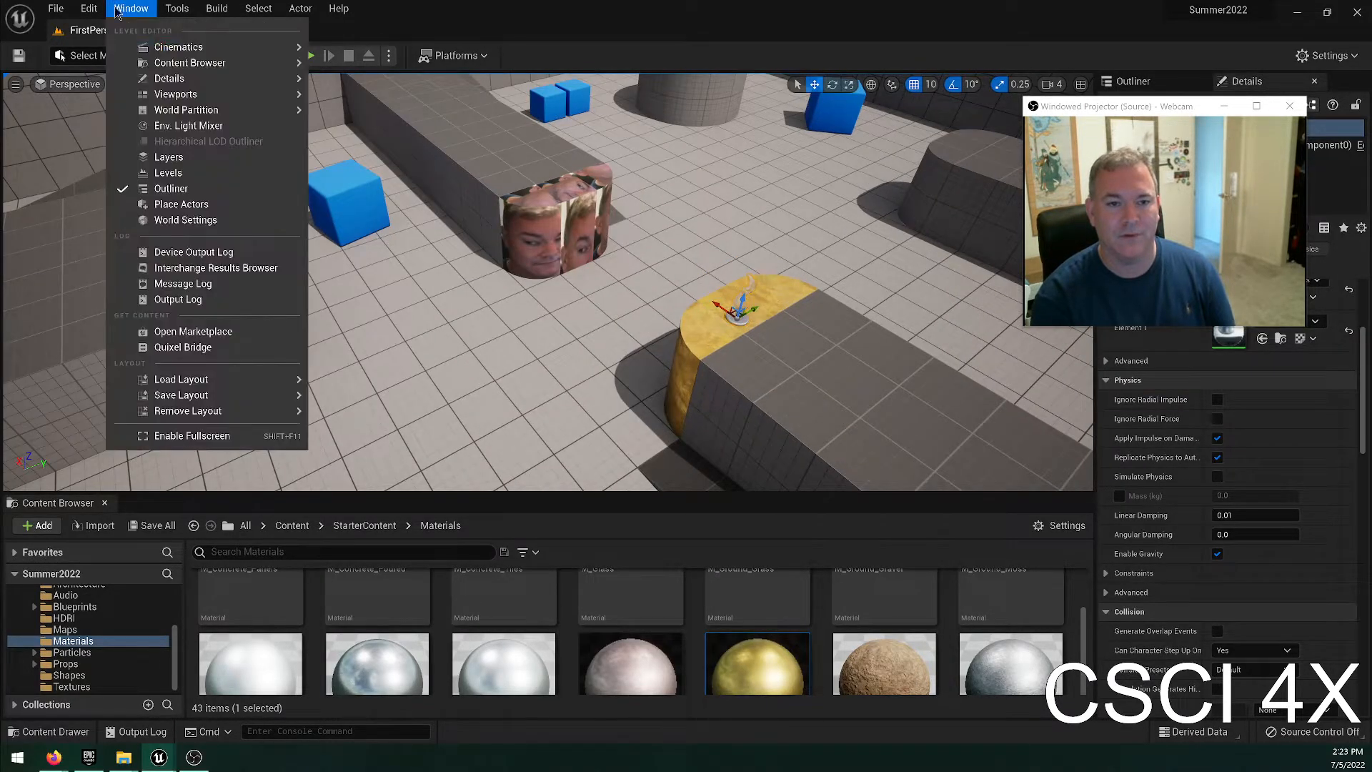
left_click(147, 210)
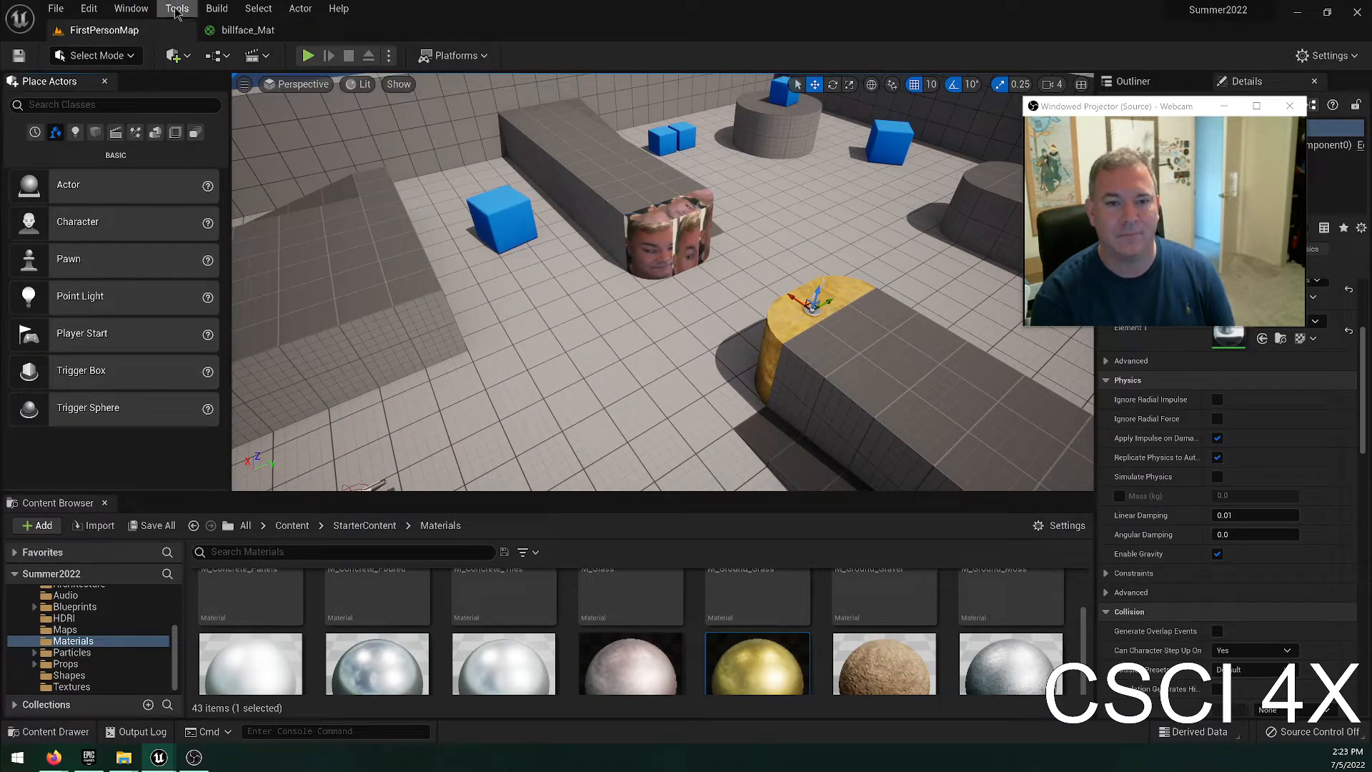
left_click(132, 9)
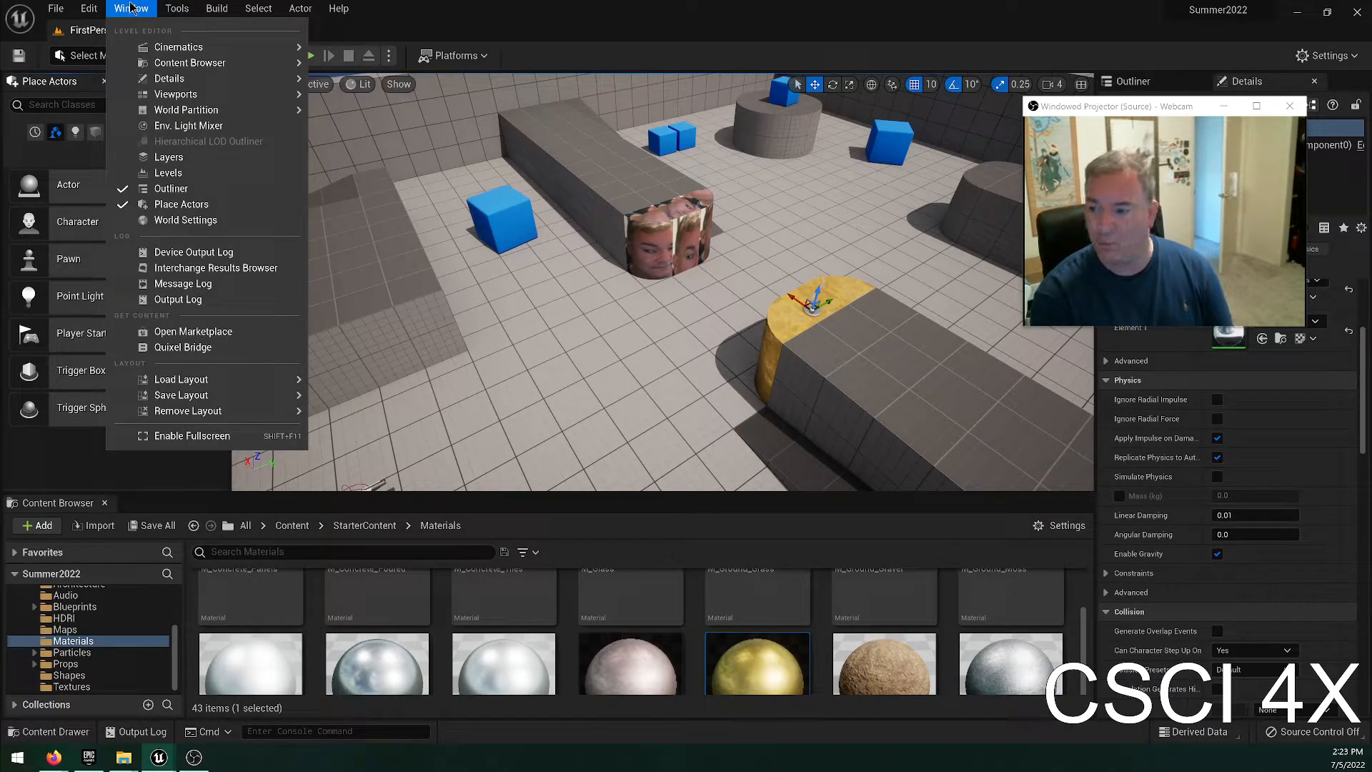
left_click(97, 456)
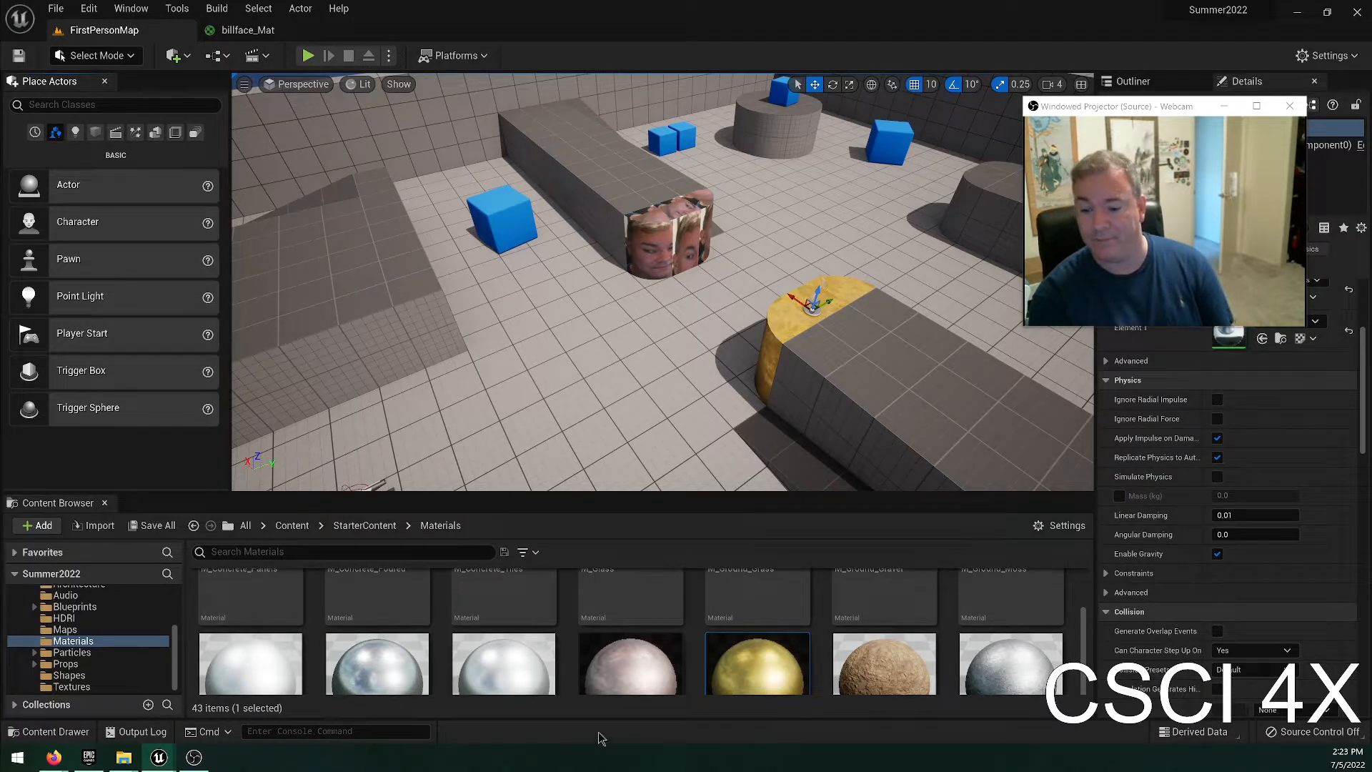
Try placing the SM_TableRound prop from StarterContent on the grey section beside the statue, and undo its placement.
left_click(66, 664)
scroll(72, 669, "up", 3)
scroll(70, 649, "down", 3)
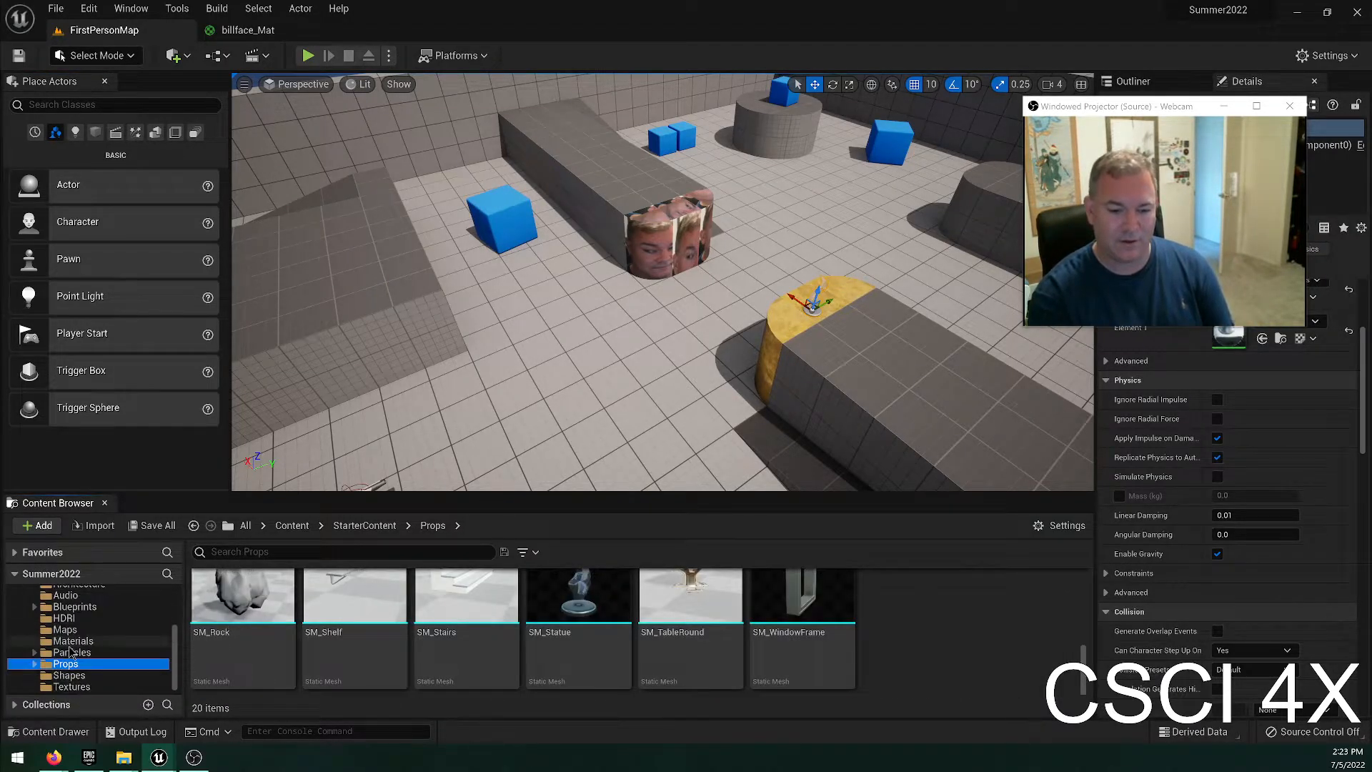
scroll(560, 626, "up", 1)
left_click_drag(758, 636, 948, 374)
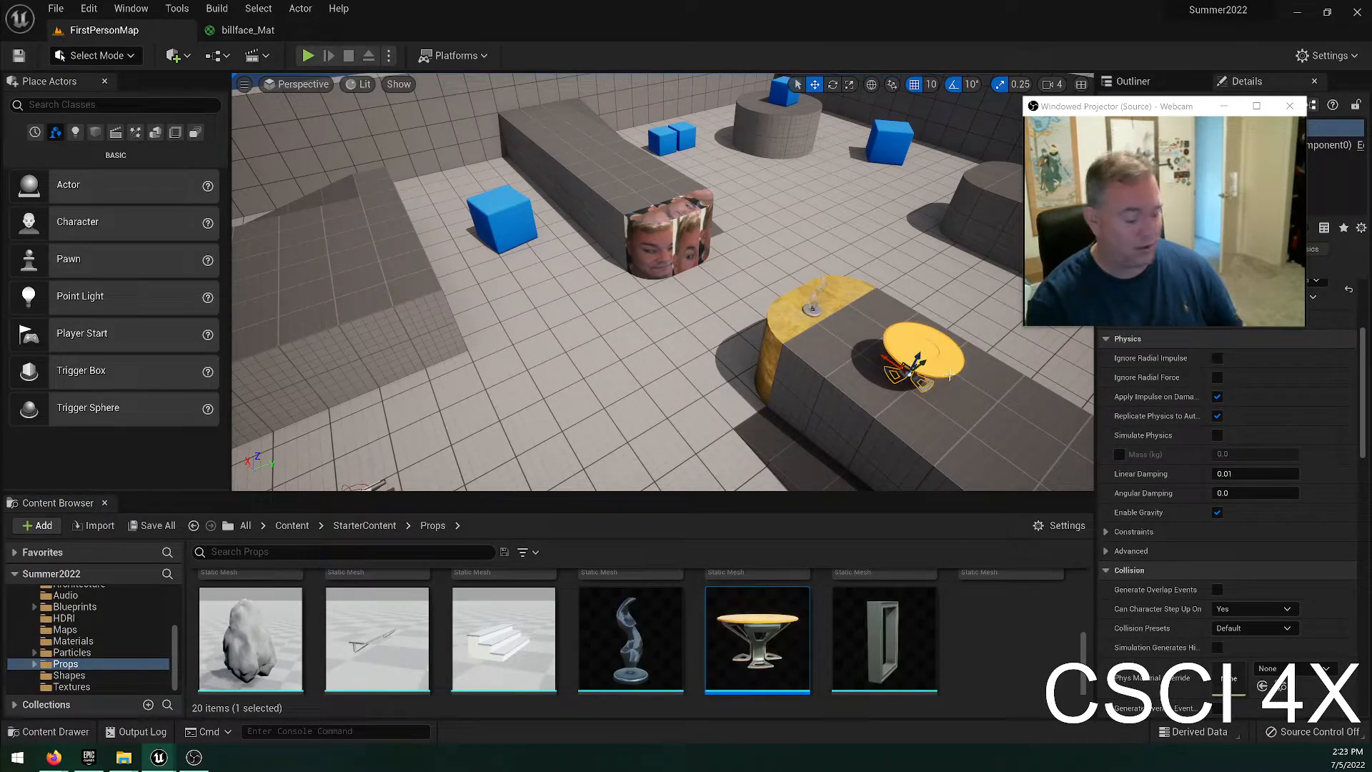
key("ctrl+z")
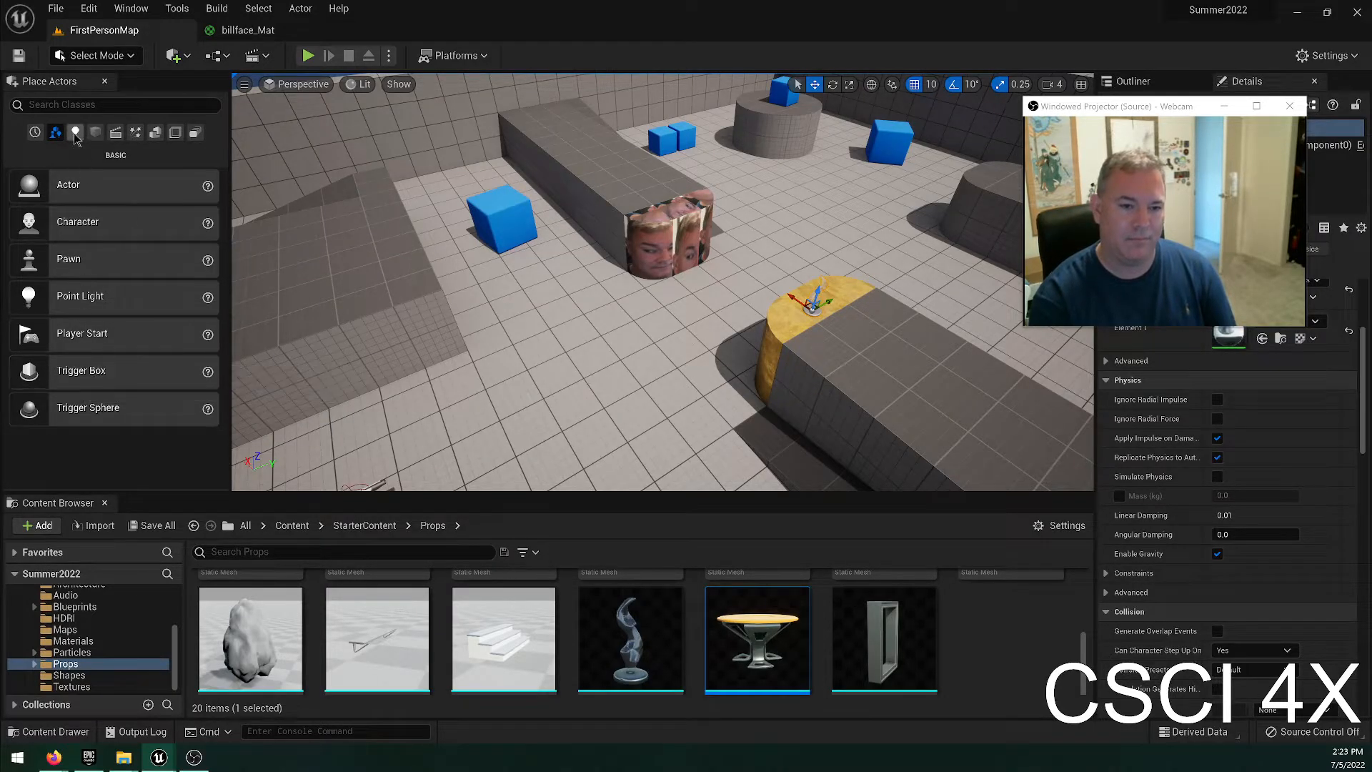
Add a Sphere from the basic shapes to the open floor area beside the face-textured block.
left_click(97, 135)
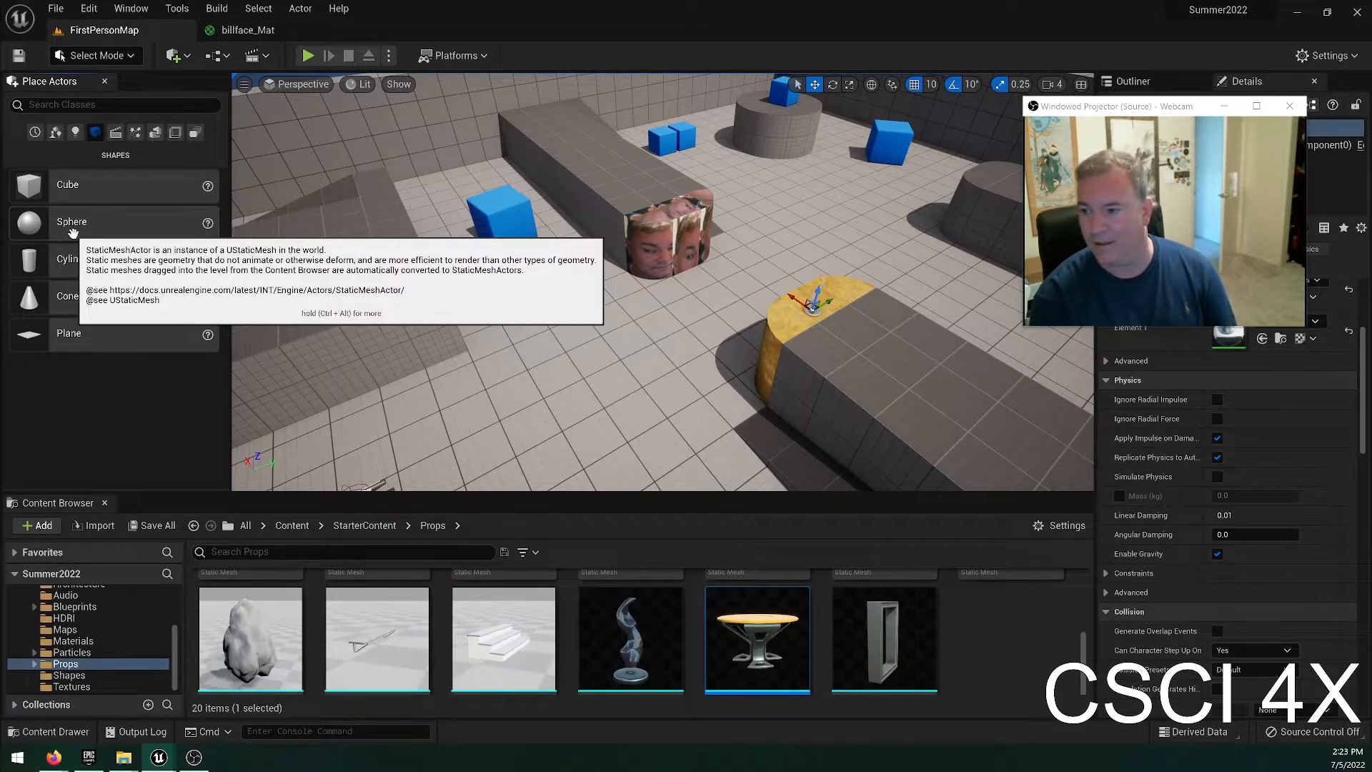
left_click_drag(21, 226, 596, 275)
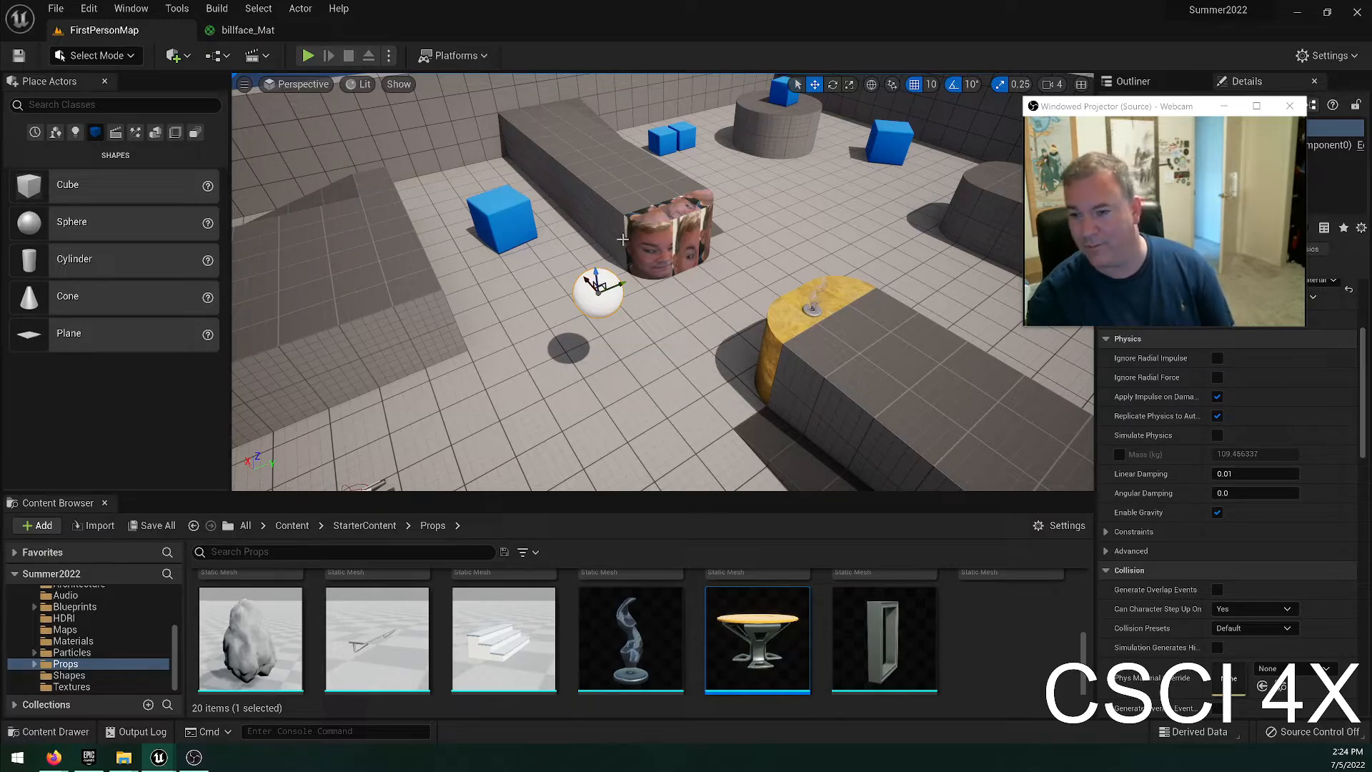
right_click_drag(623, 240, 705, 186)
key("w")
key("a")
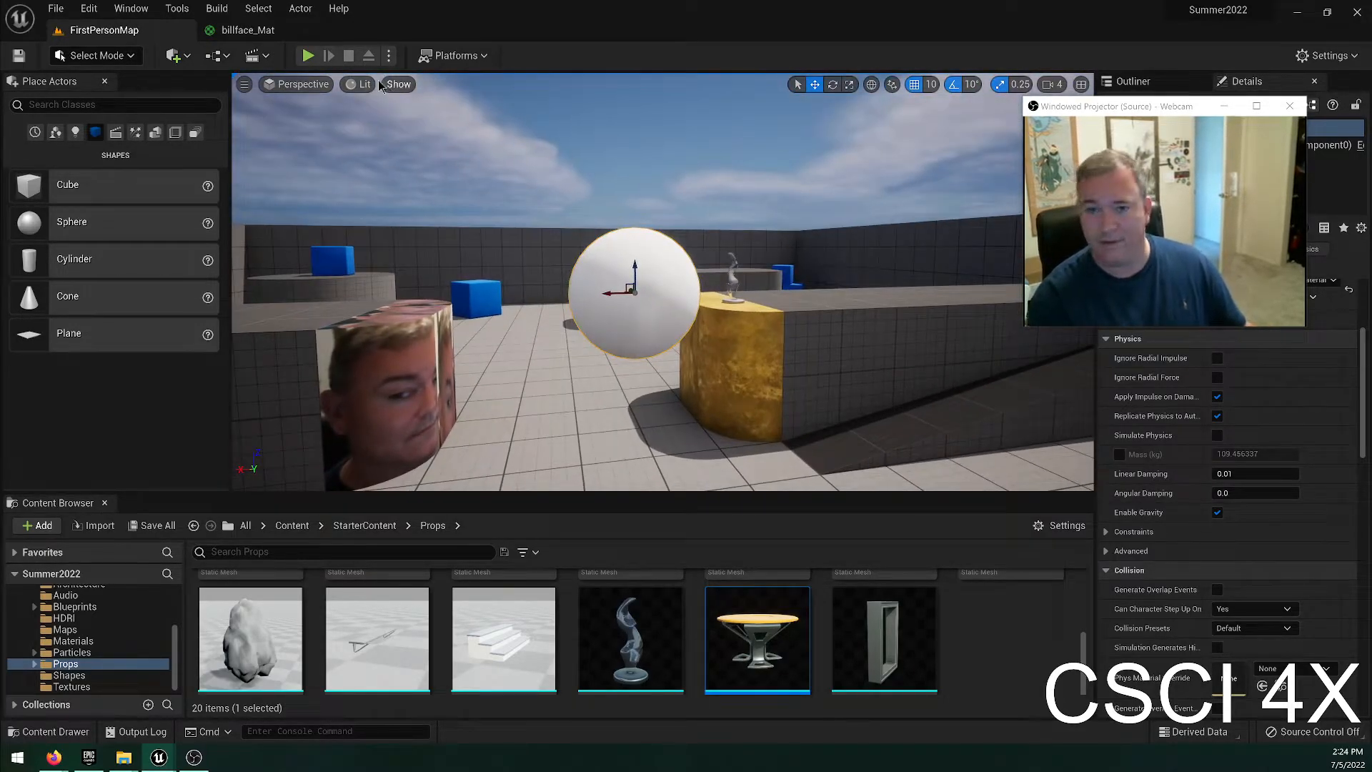
Play the level, walk up to look at the floating sphere, and stop the play session.
left_click(308, 56)
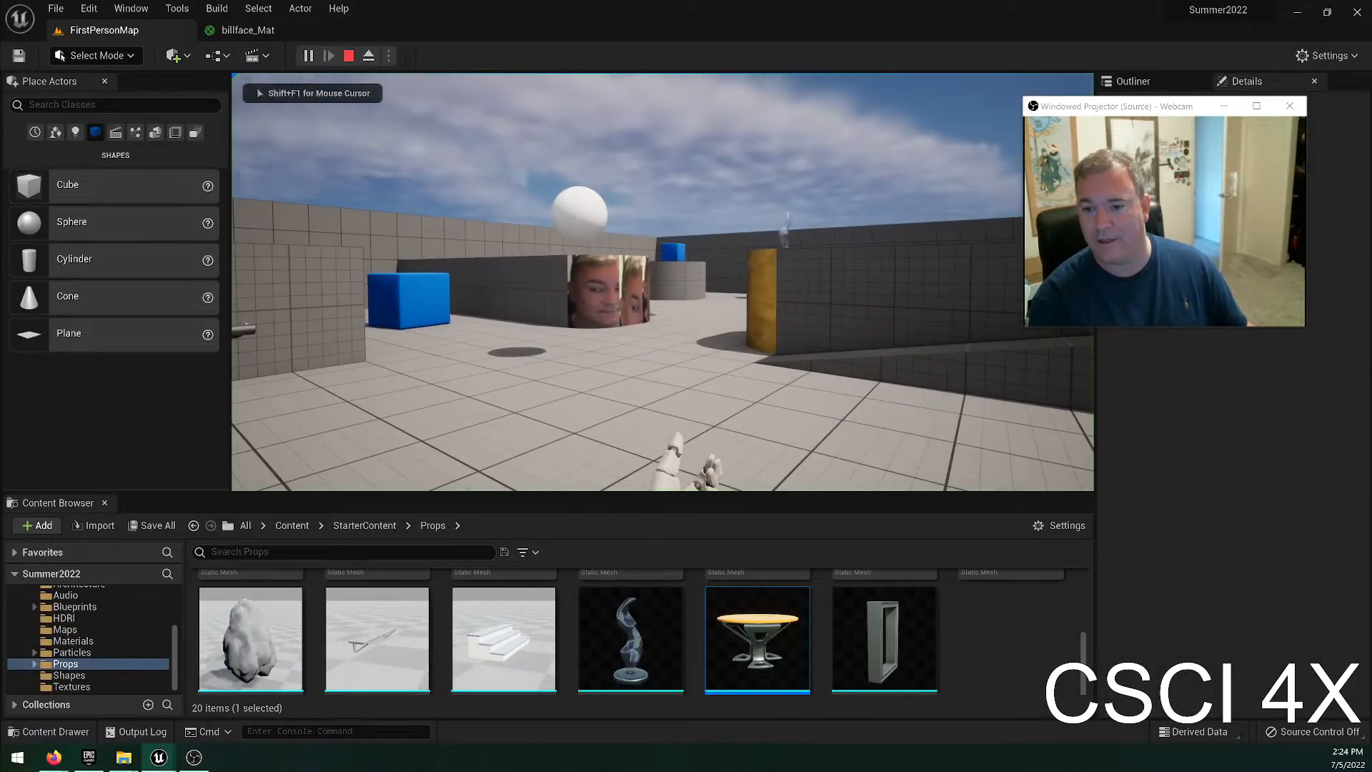
key("w")
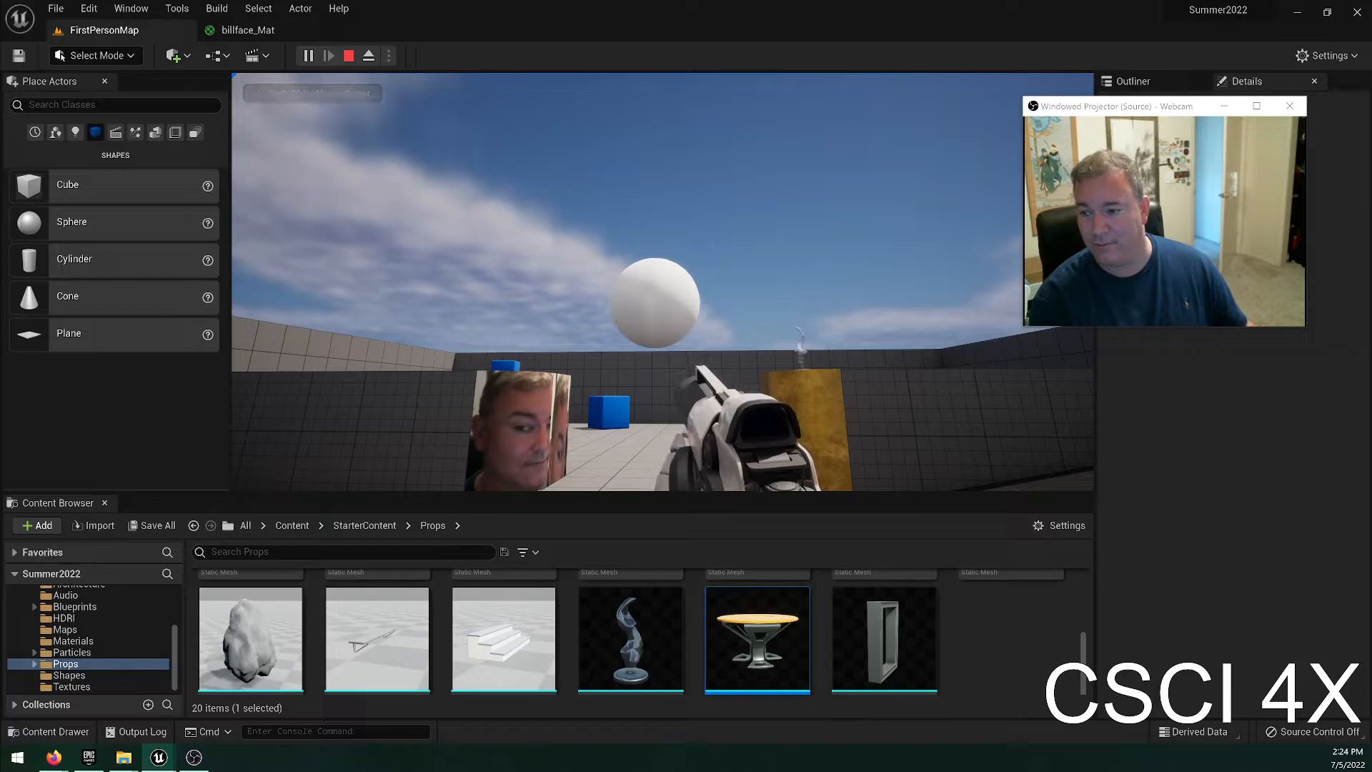
key("Escape")
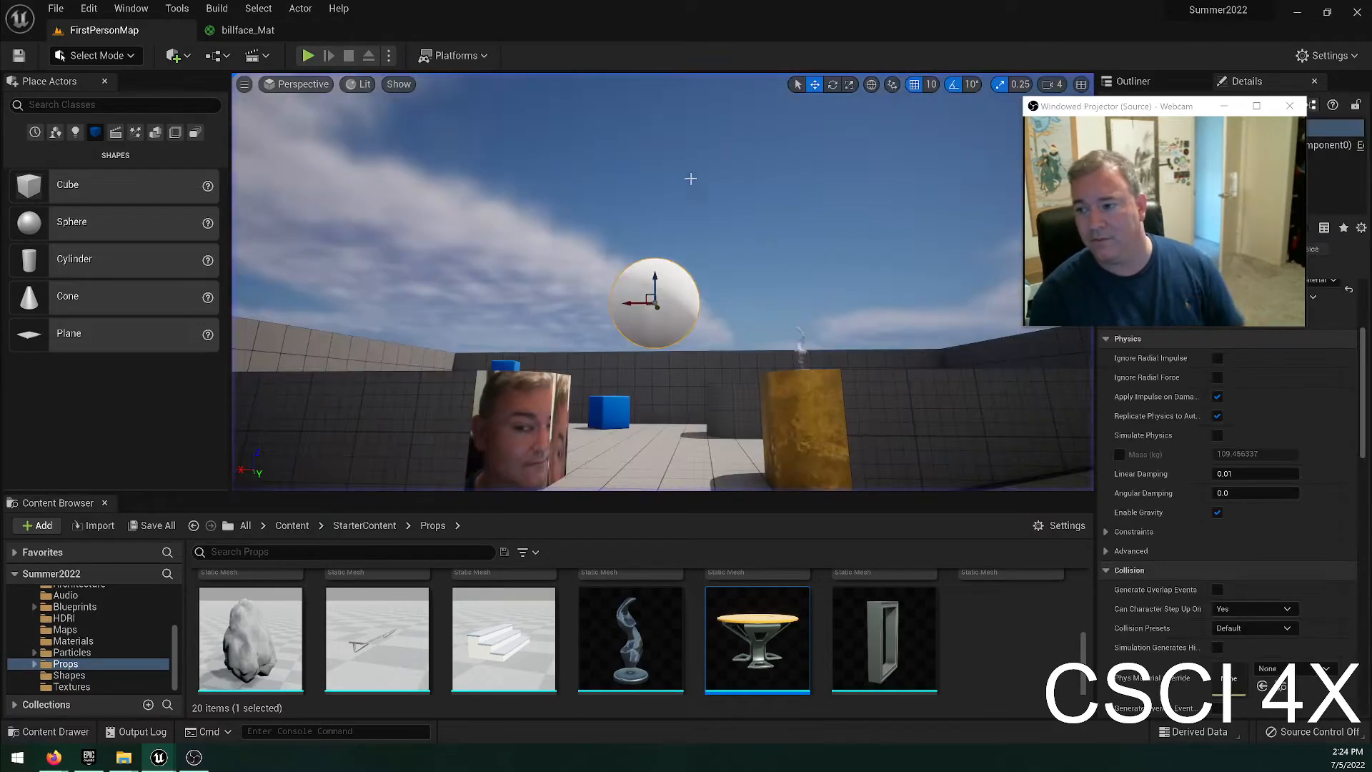
key("f")
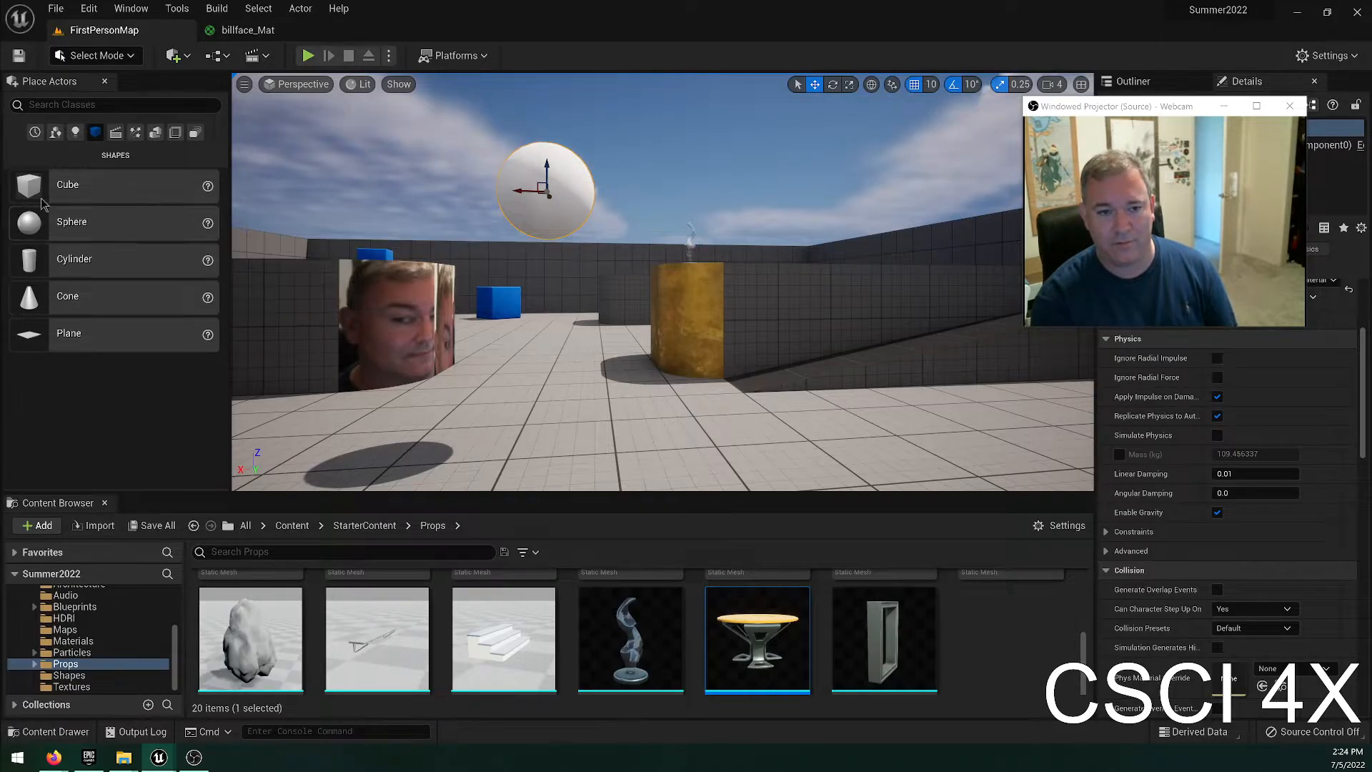
Try adding a Cube shape near the sphere and scaling it into a wide, tall wall, and undo its scaling and placement.
left_click_drag(223, 283, 561, 408)
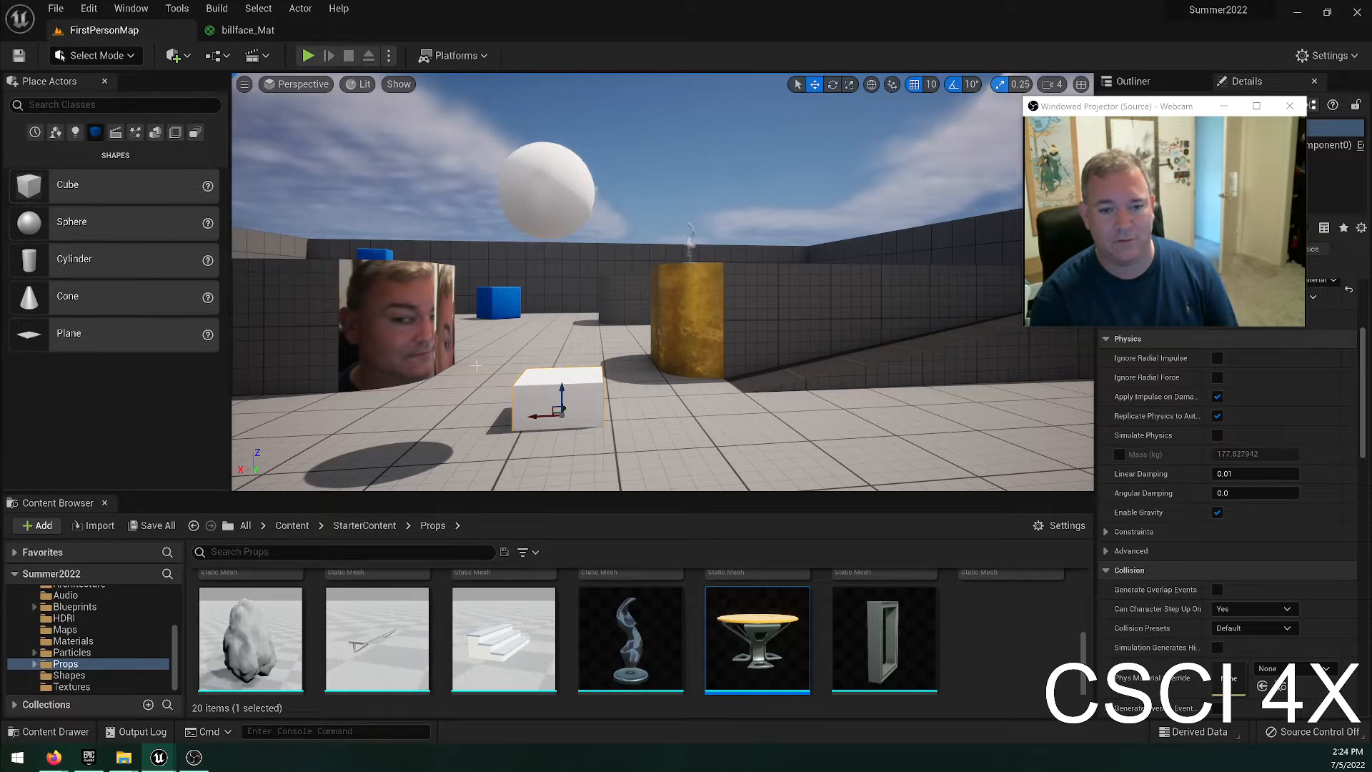
left_click_drag(530, 414, 664, 412)
right_click_drag(707, 392, 696, 392)
left_click_drag(718, 391, 883, 312)
key("r")
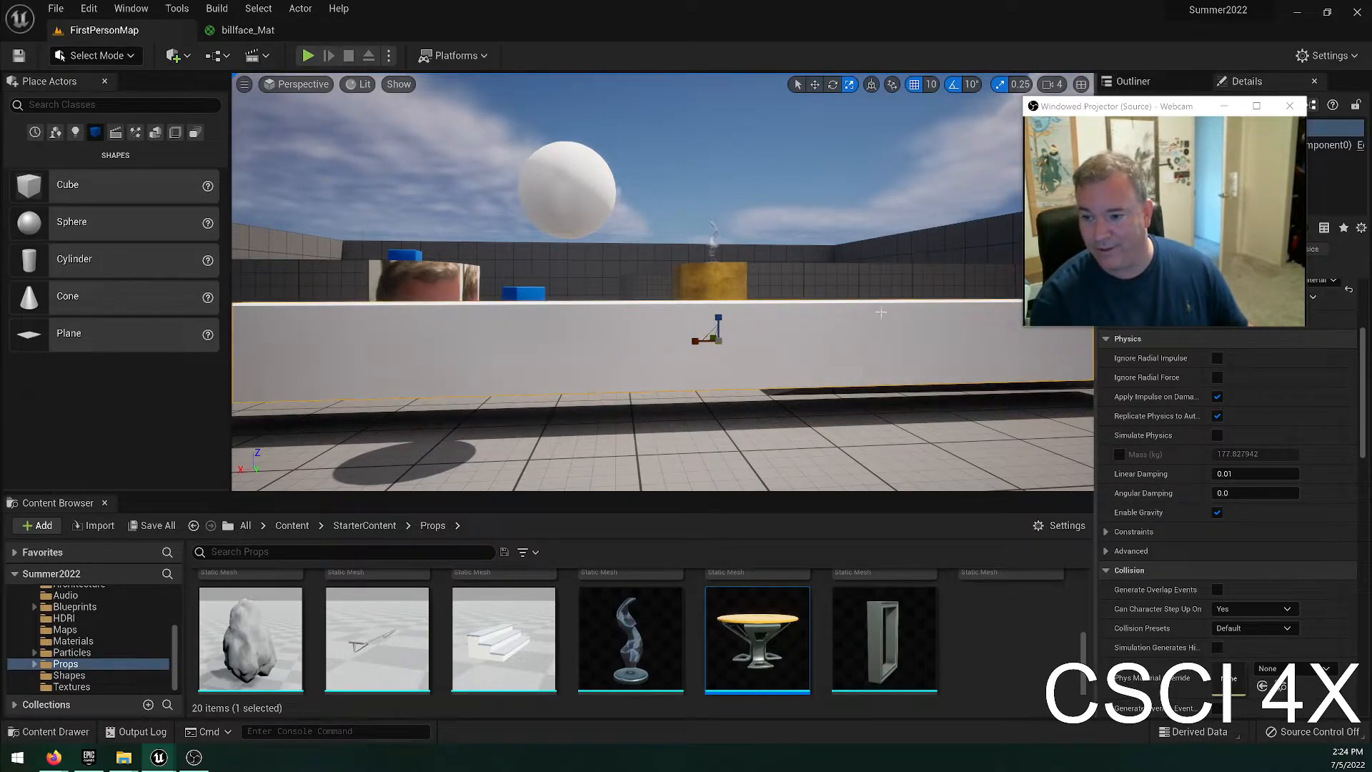
left_click_drag(725, 320, 723, 228)
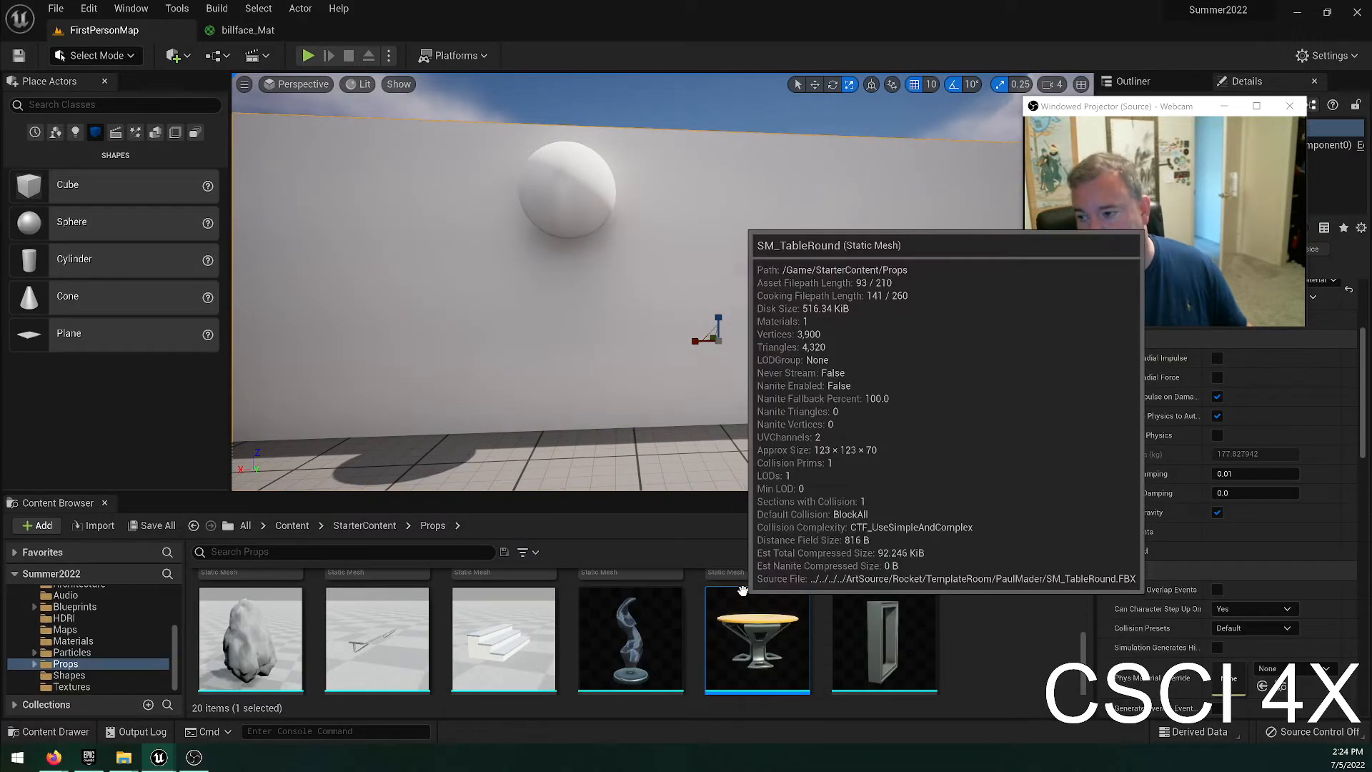
key("ctrl+z")
key("ctrl+z")
key("ctrl+z")
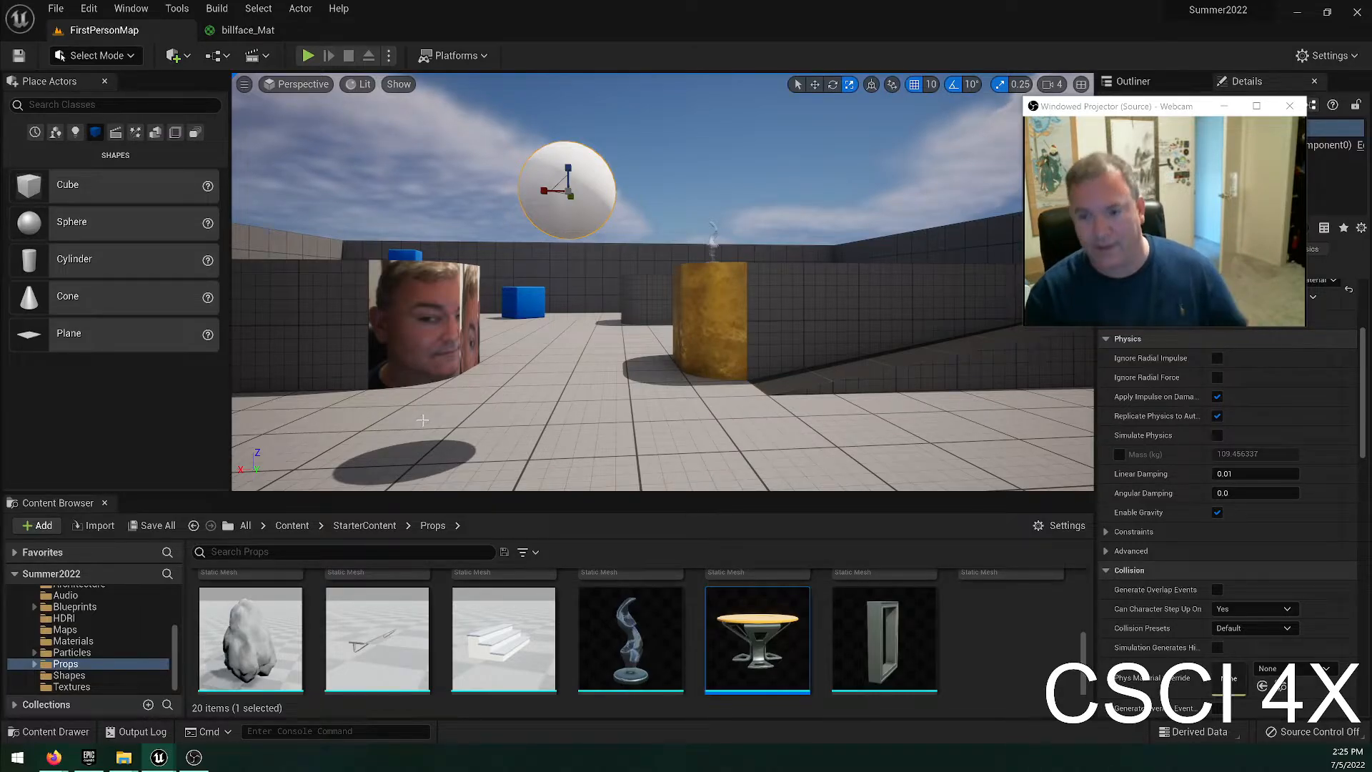
Try placing a Cone shape on the floor between the two decorated blocks, and undo its placement.
key("w")
right_click_drag(626, 306, 511, 335)
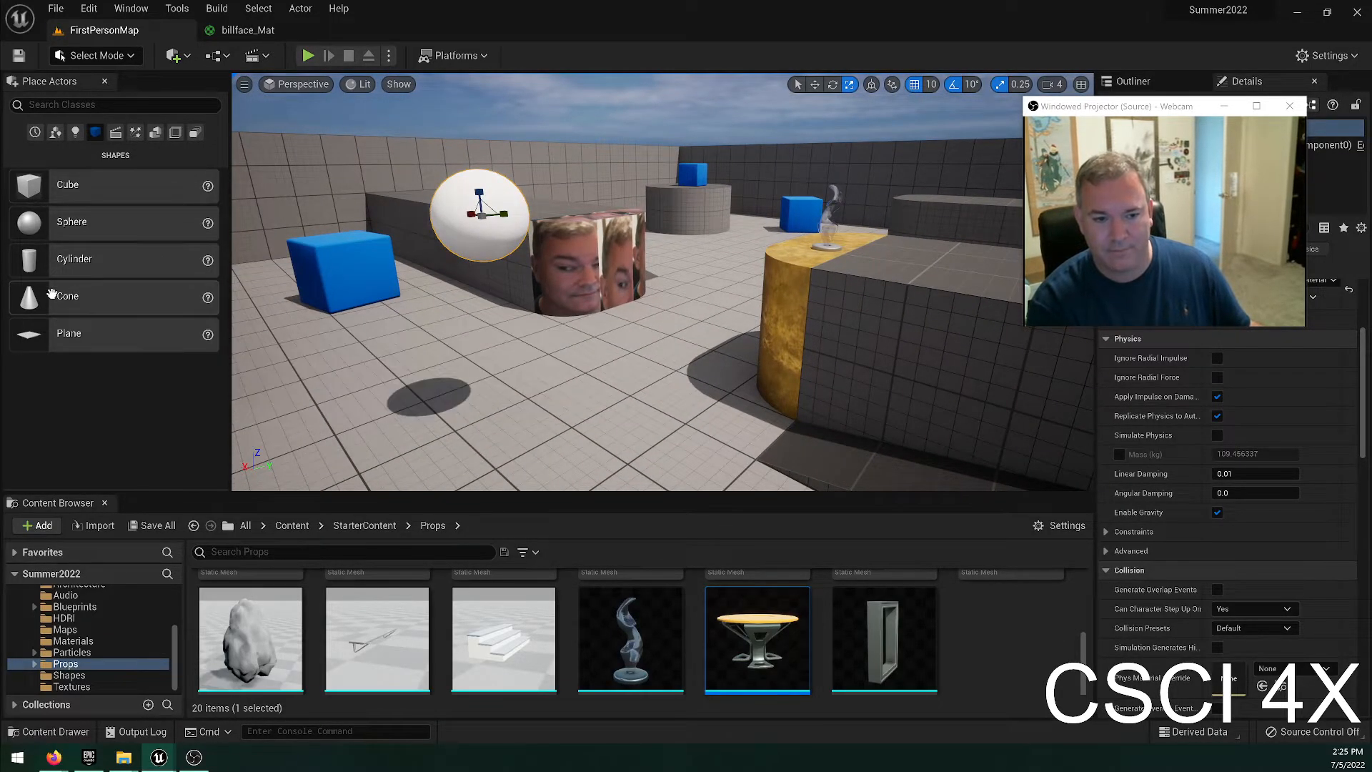
left_click_drag(47, 295, 604, 364)
key("ctrl+z")
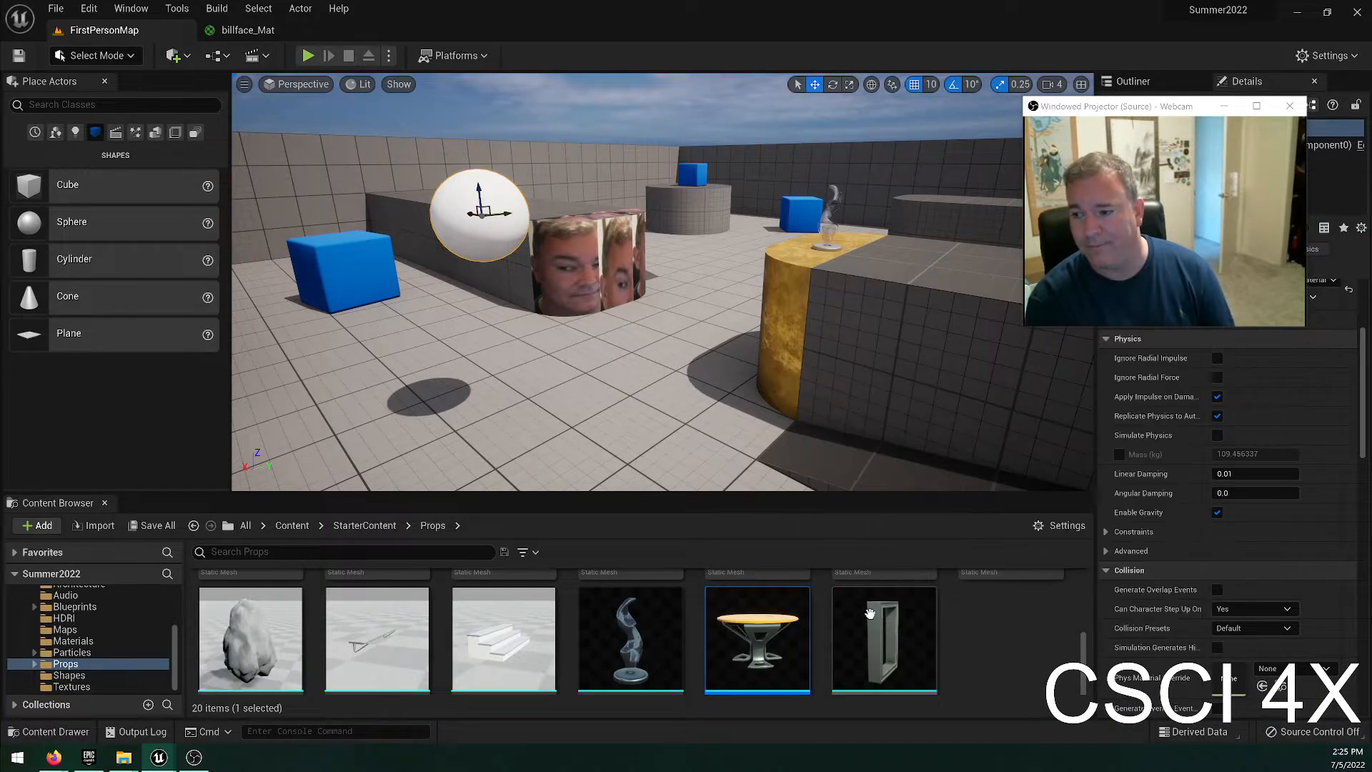
Try placing the SM_Rock prop on the floor under the sphere, and delete it.
left_click(830, 627)
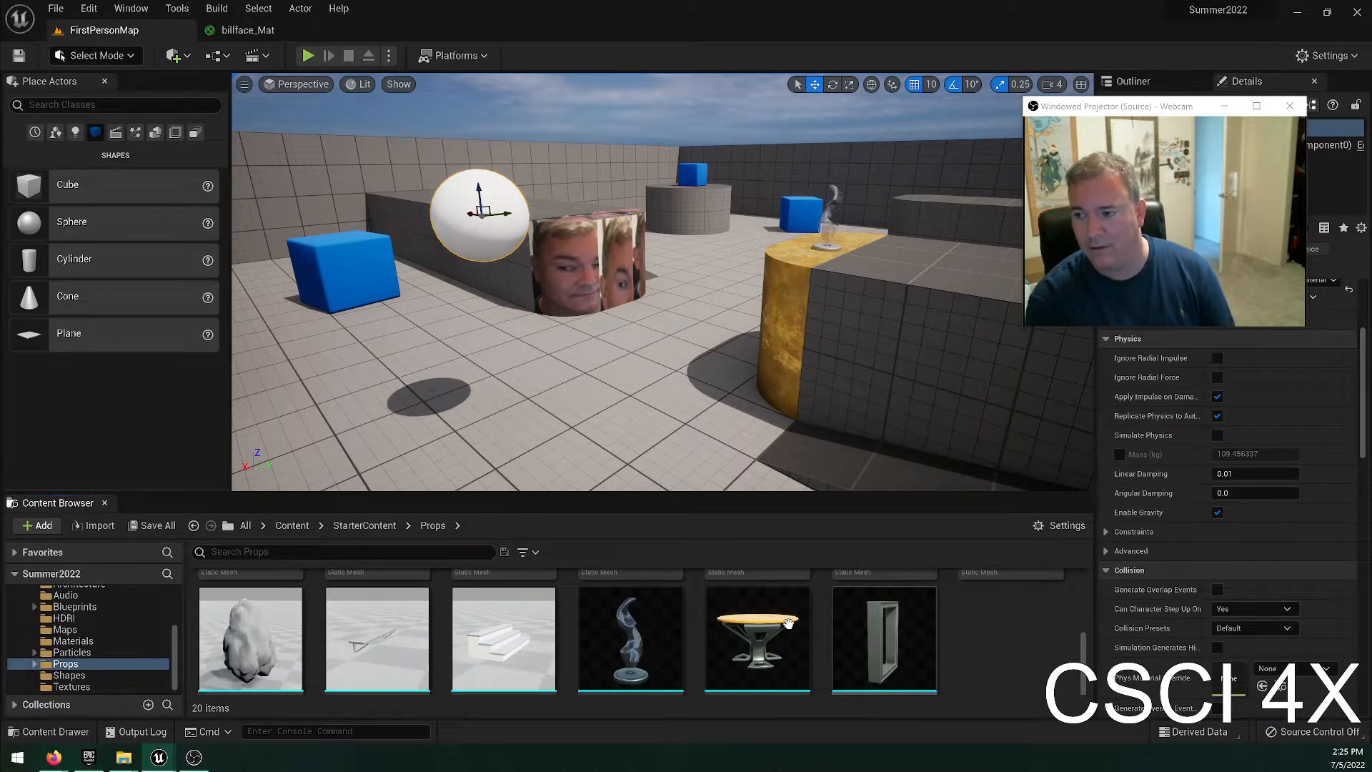
scroll(795, 621, "down", 5)
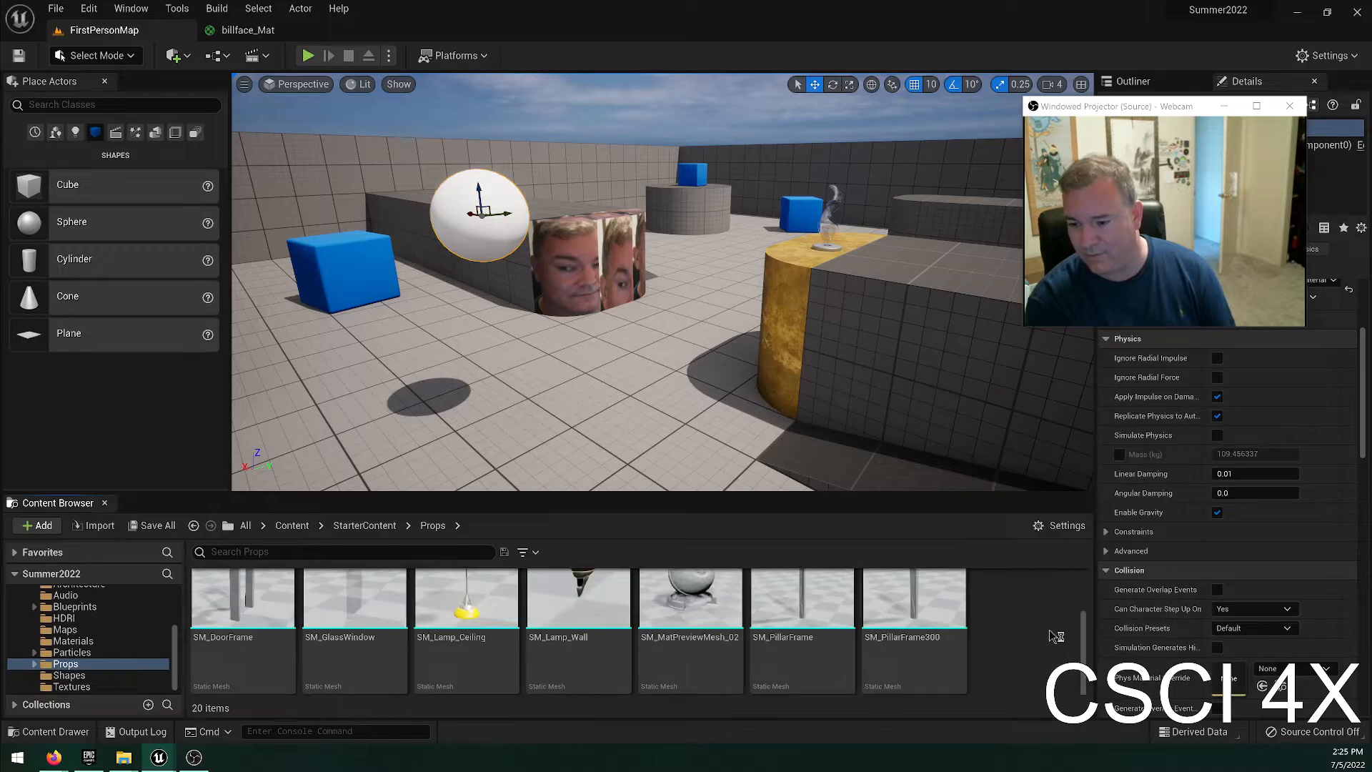
scroll(640, 638, "down", 3)
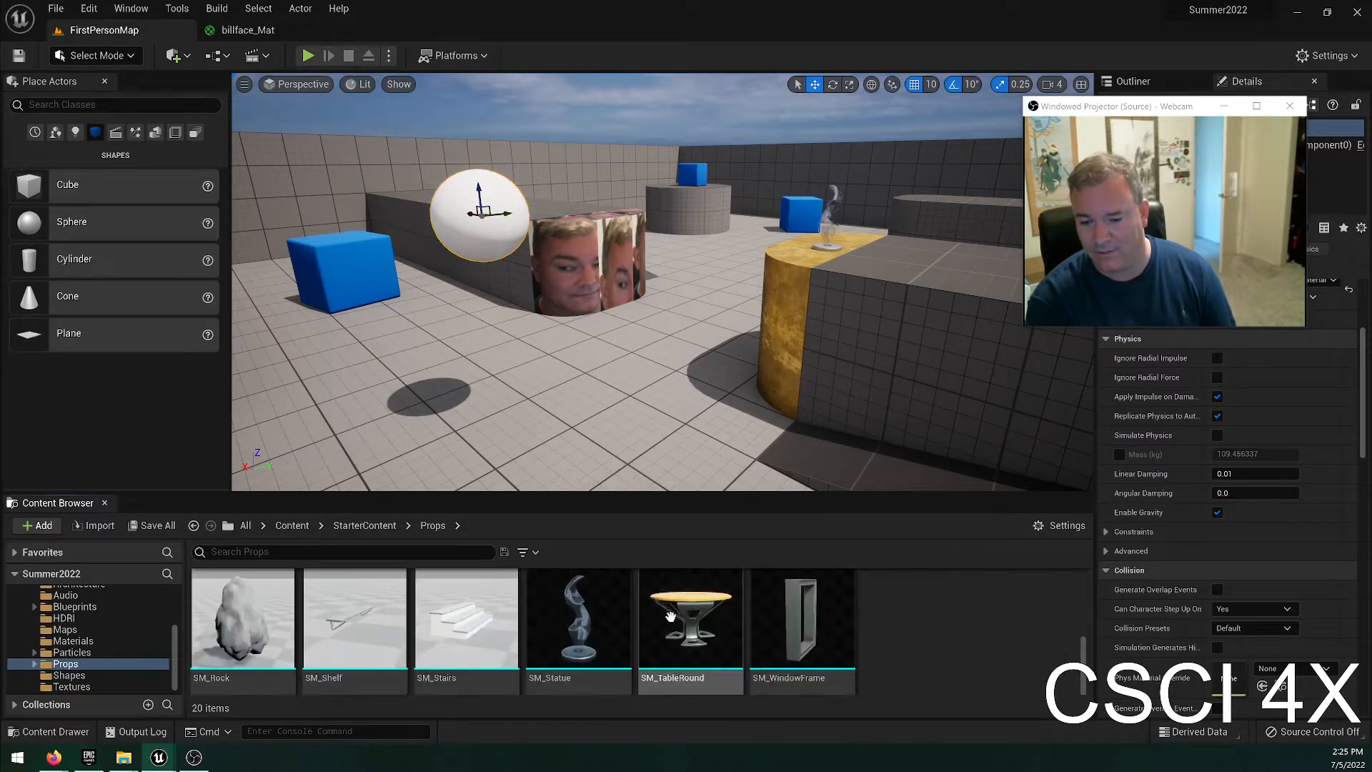
left_click_drag(232, 628, 493, 393)
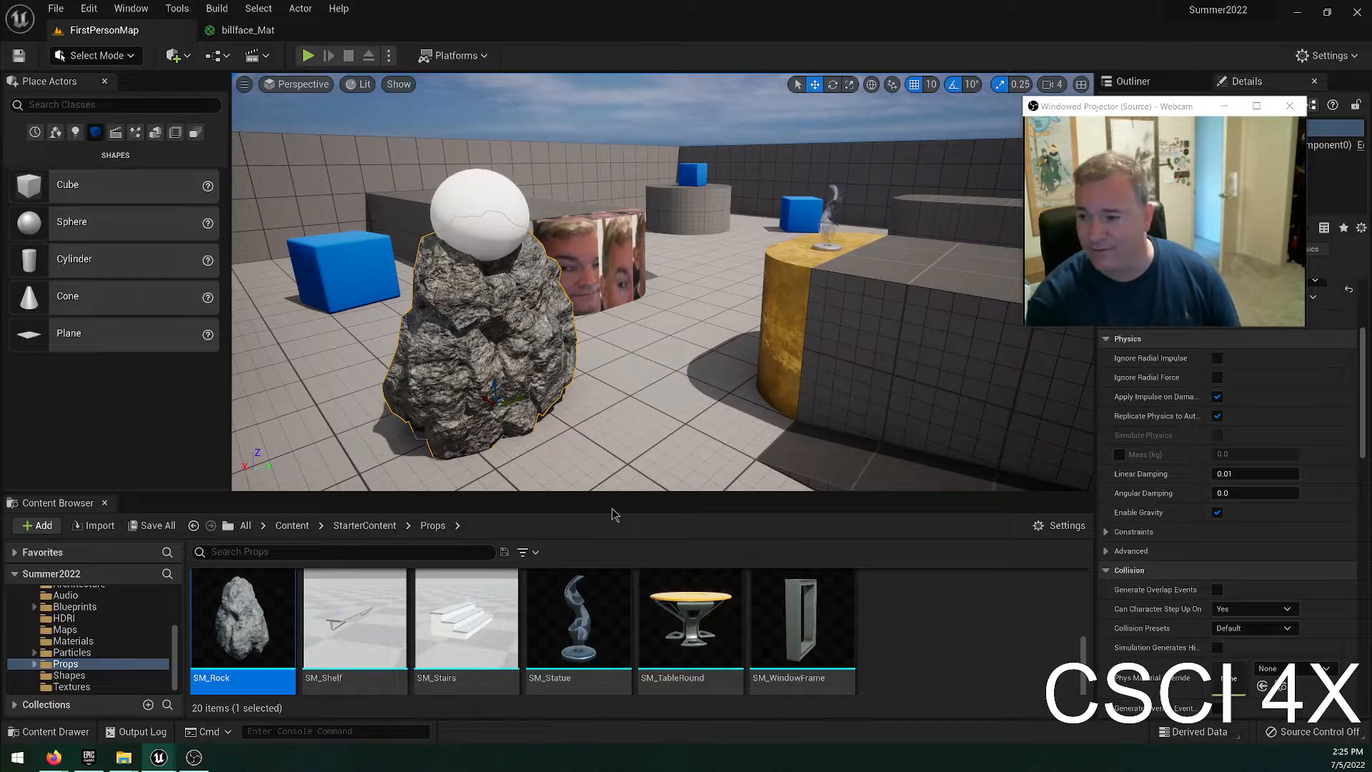
key("Delete")
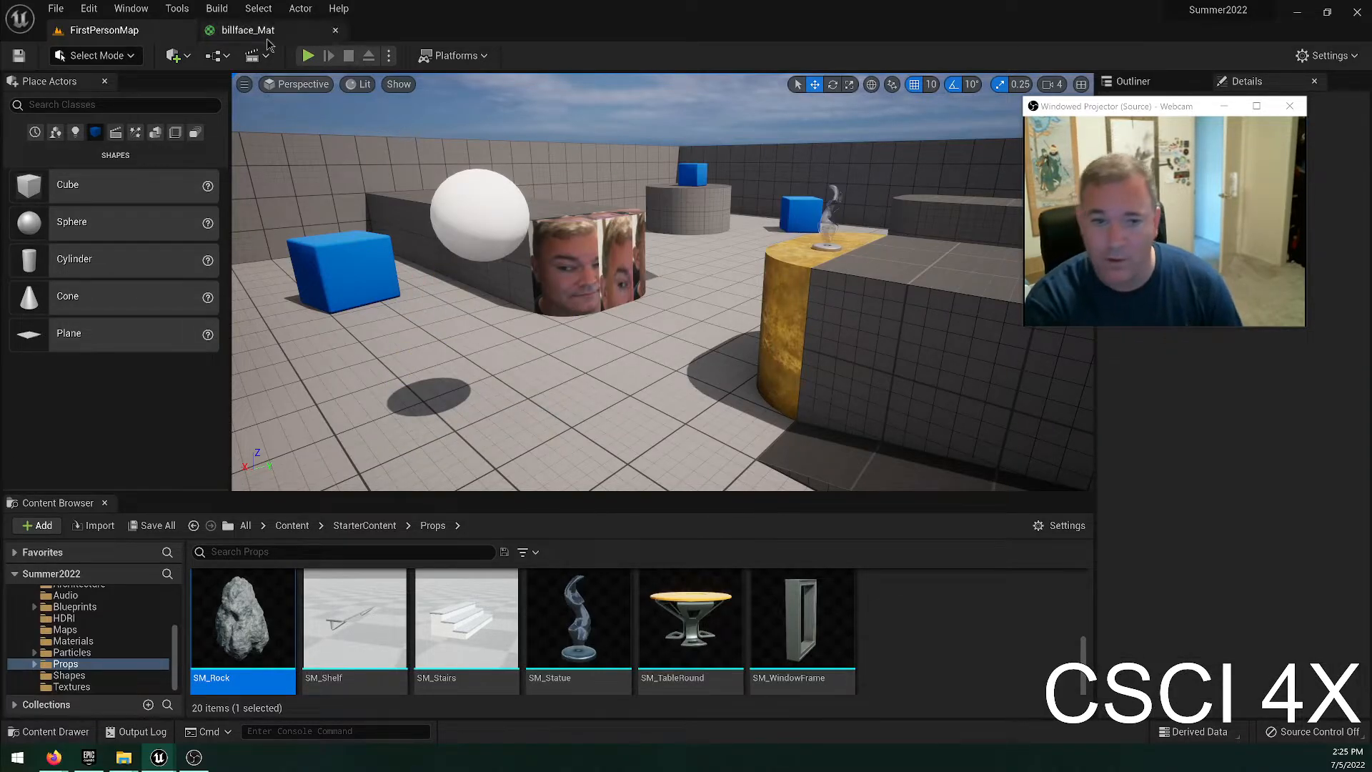
Save all changes in the project.
left_click(56, 10)
left_click(86, 141)
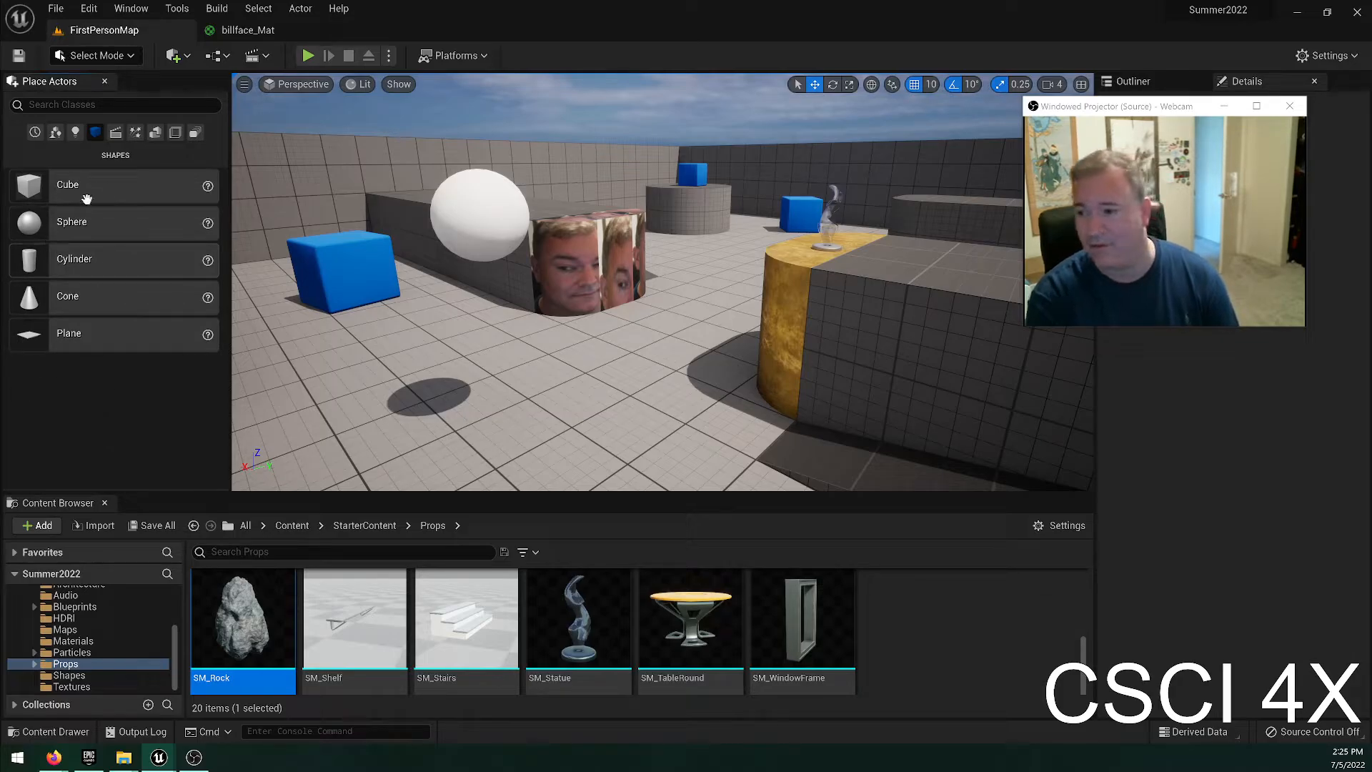
Look through the Lights, Basic, Recently Placed and Shapes categories of placeable actors.
left_click(77, 133)
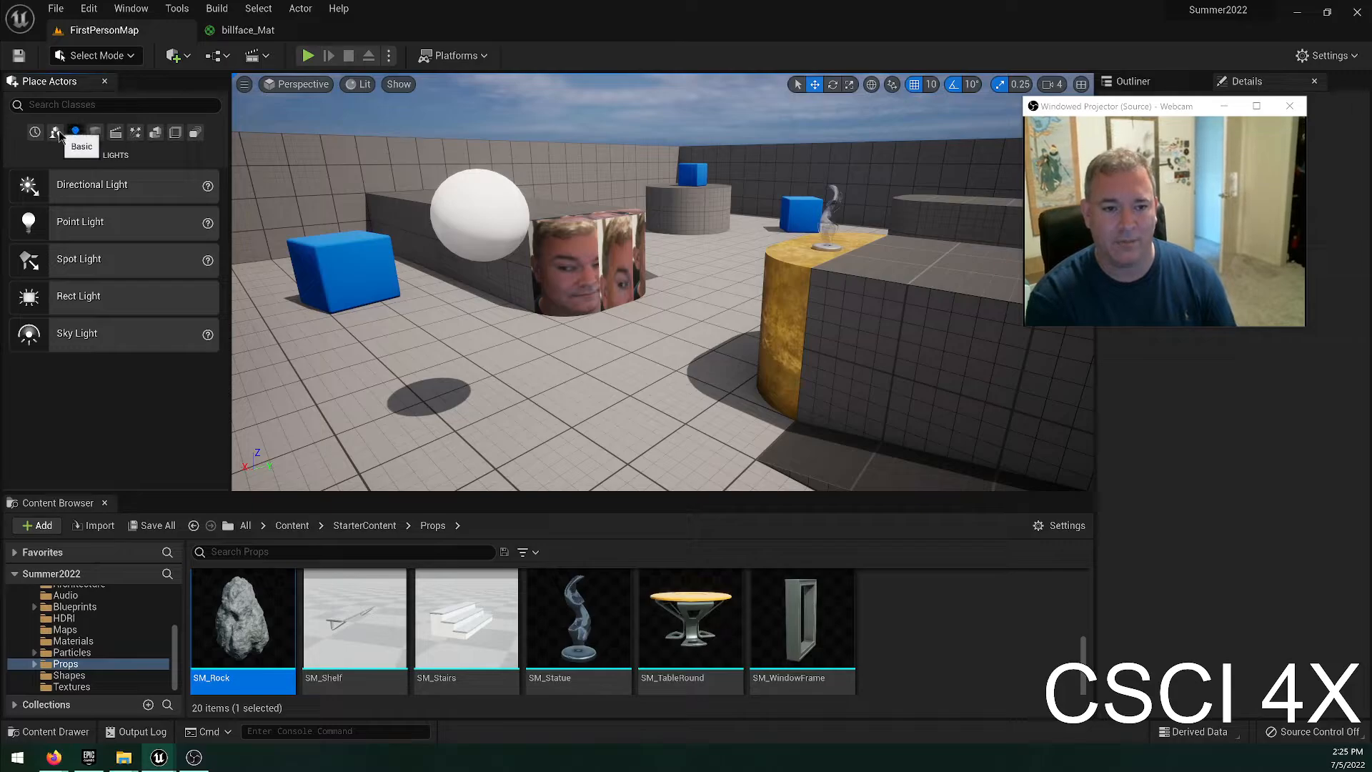
left_click(55, 133)
left_click(34, 133)
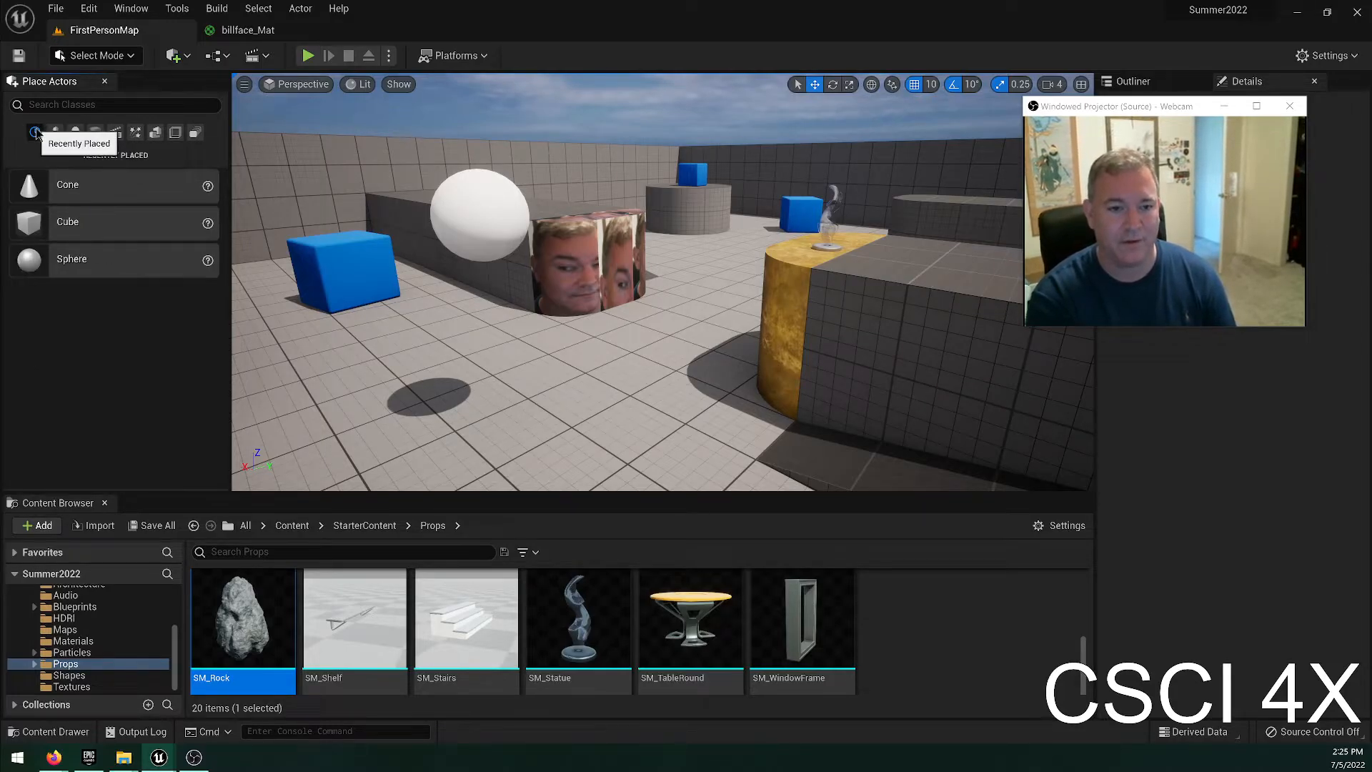
left_click(75, 133)
left_click(95, 134)
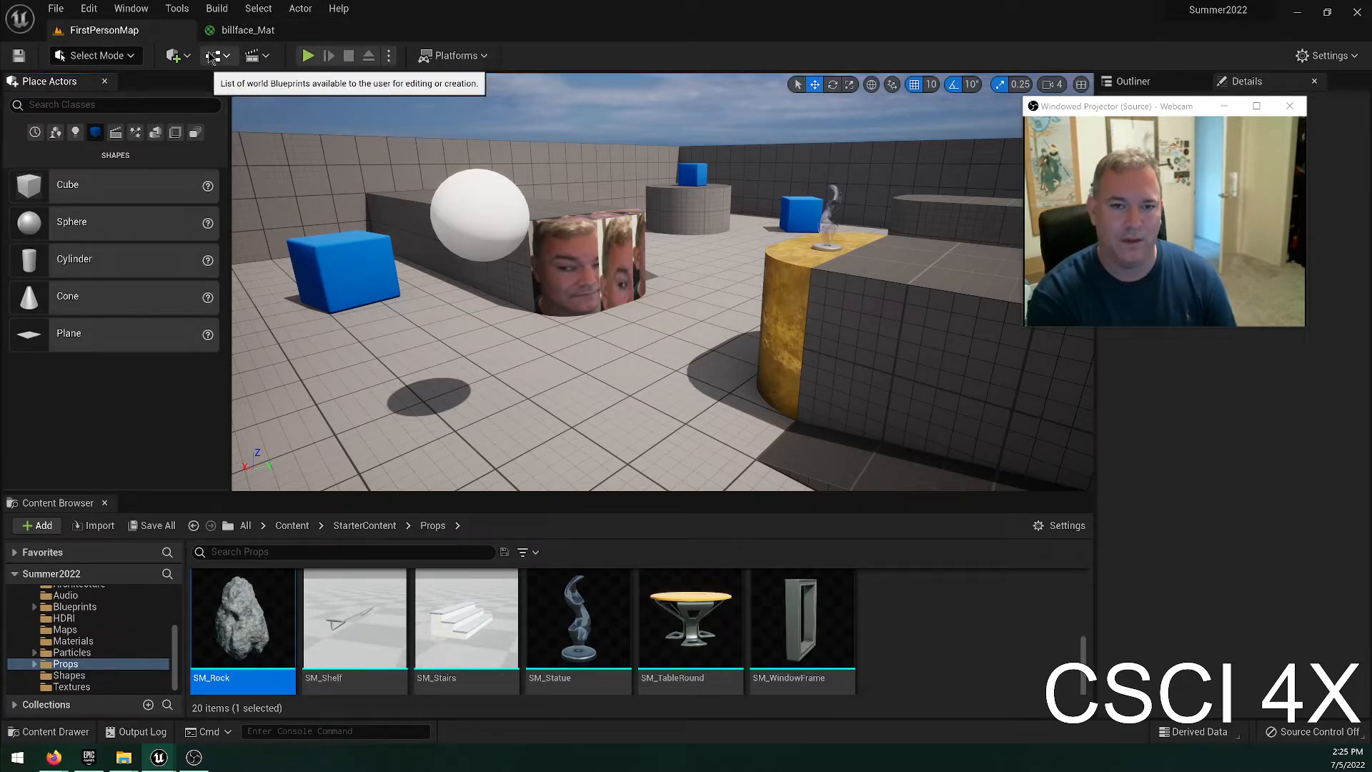
Set the TexCoord node's UTiling and VTiling to 10 in billface_Mat and save the material.
left_click(247, 30)
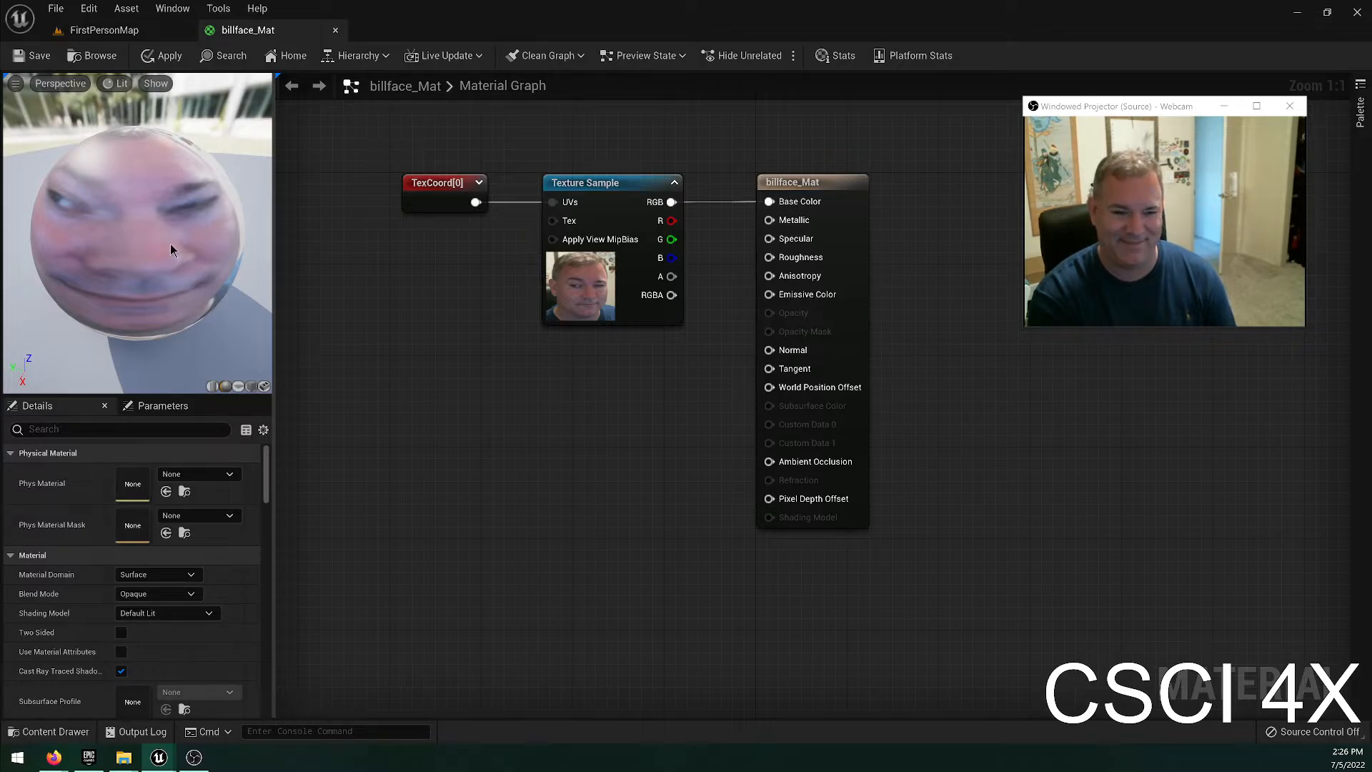
left_click(426, 195)
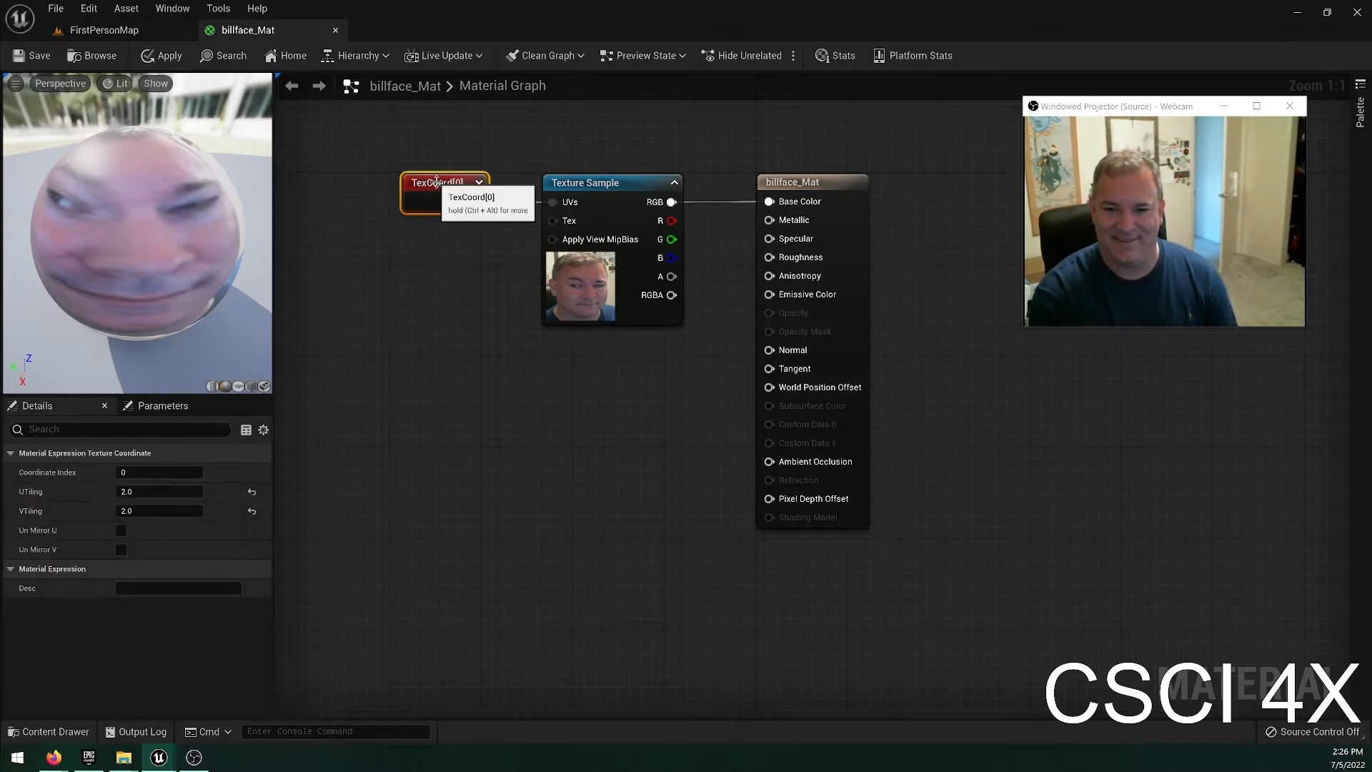
left_click(166, 493)
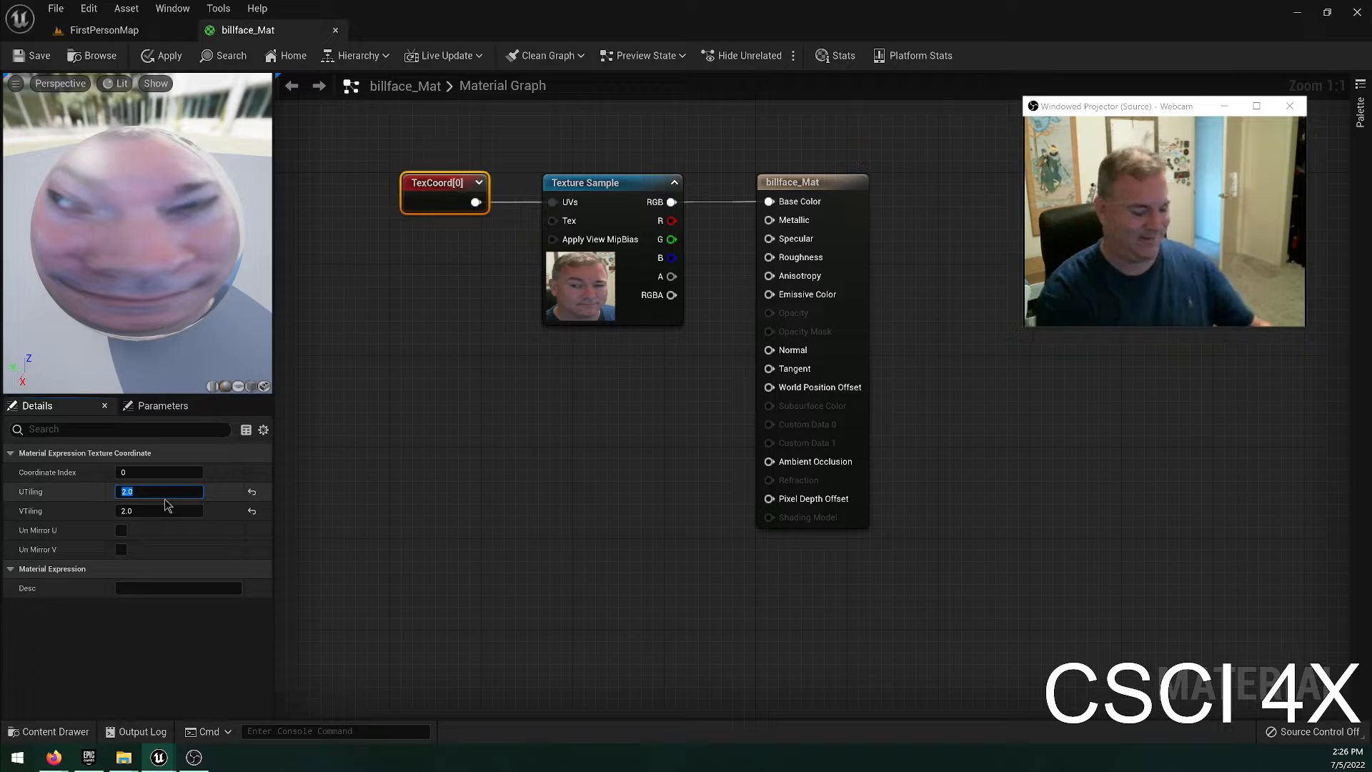
type("10")
key("Tab")
type("10")
key("ctrl+s")
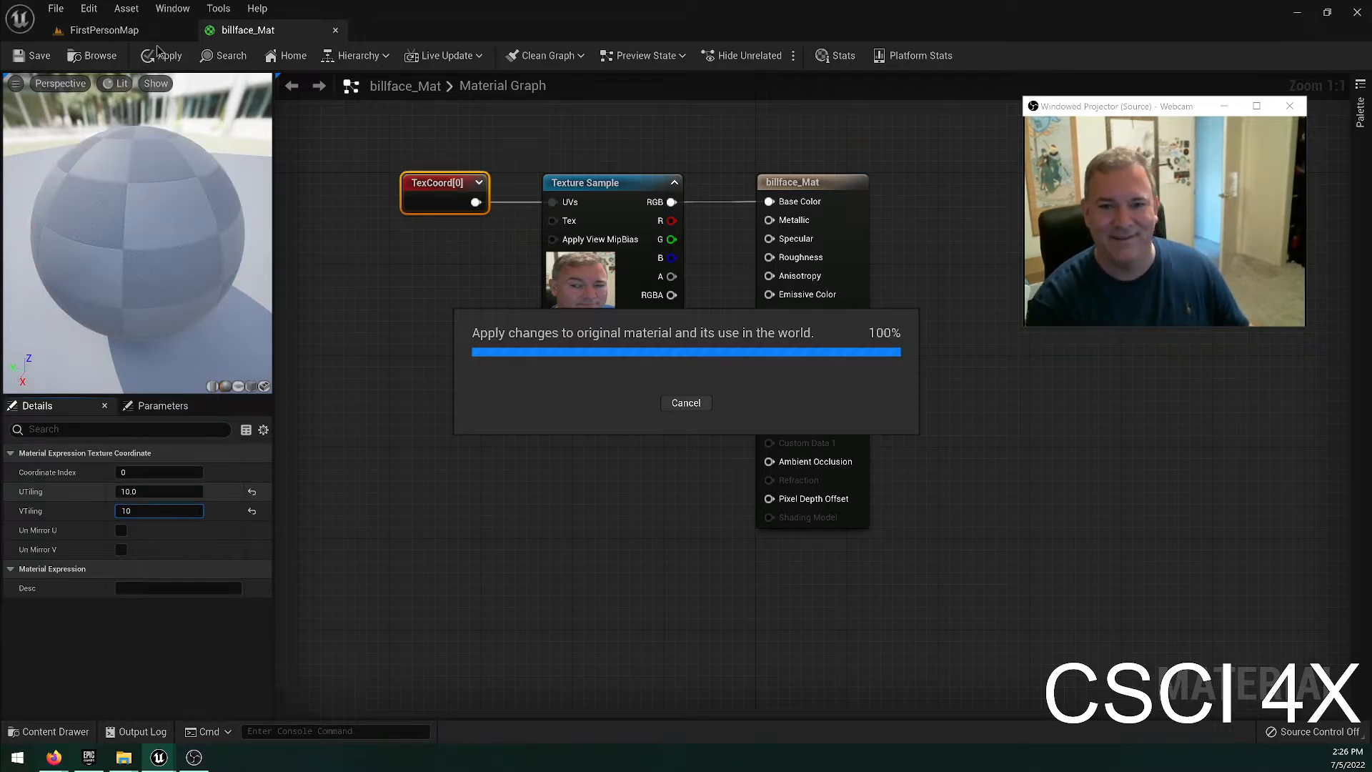
Examine the repeated face texture on the block in FirstPersonMap.
left_click(104, 30)
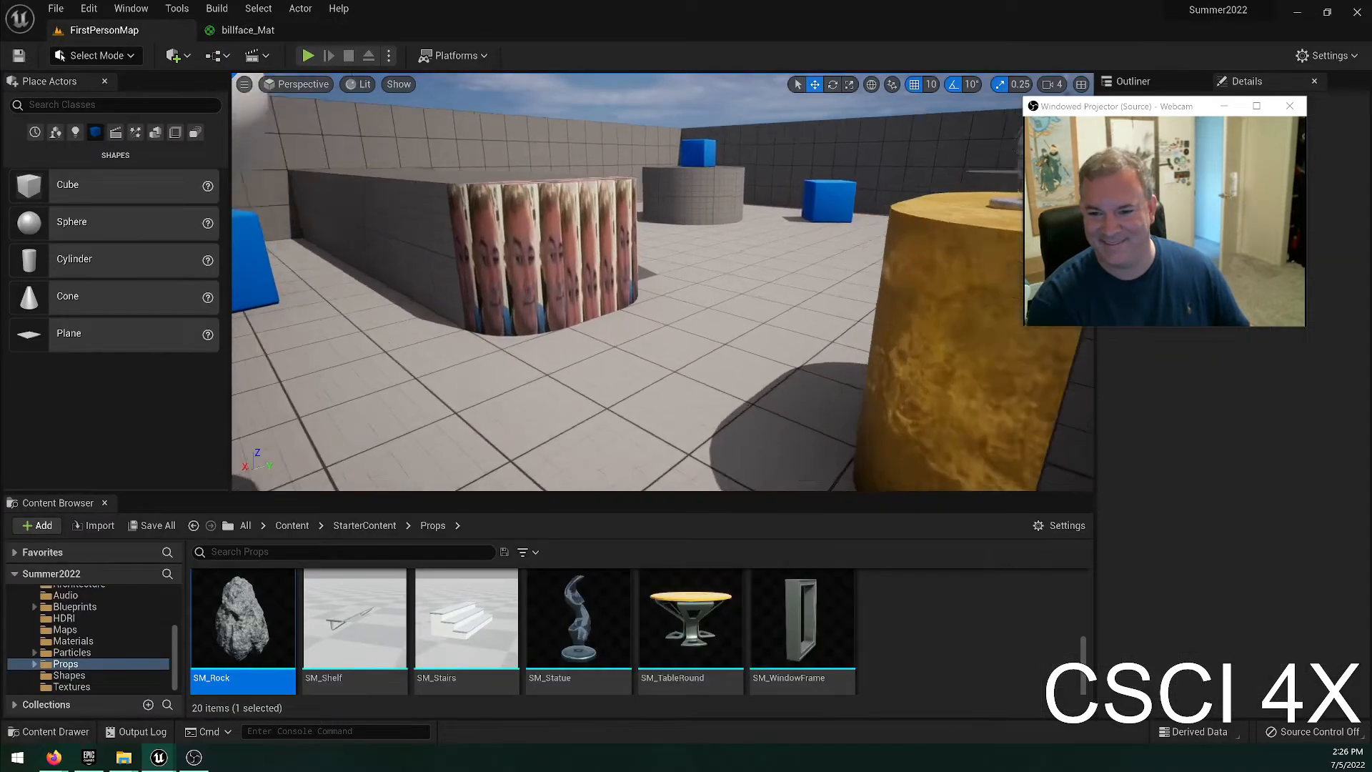
key("d")
right_click_drag(572, 222, 527, 222)
Set the TexCoord node's UTiling and VTiling to 2 in billface_Mat, save the material, and return to FirstPersonMap.
left_click(246, 30)
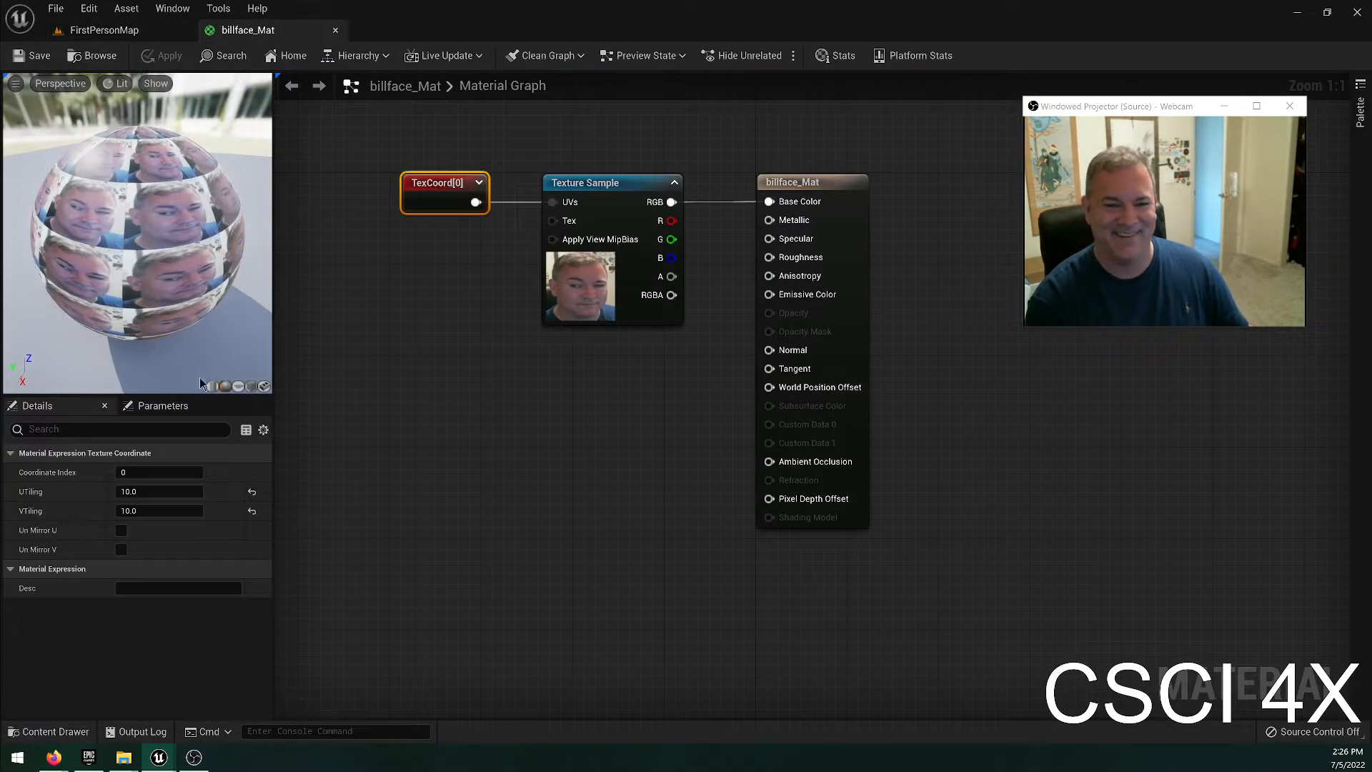
left_click(158, 491)
type("2")
key("Tab")
type("2")
key("Return")
key("ctrl+s")
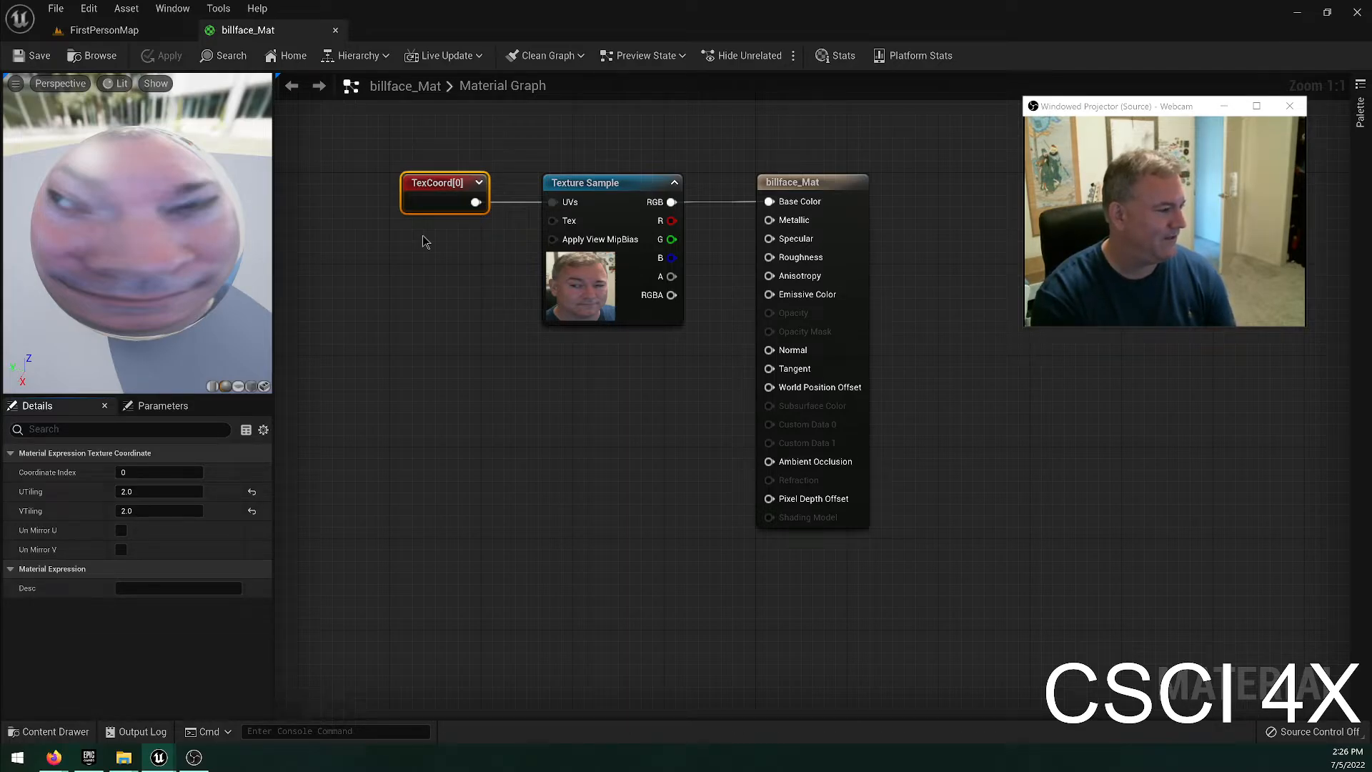
left_click(105, 30)
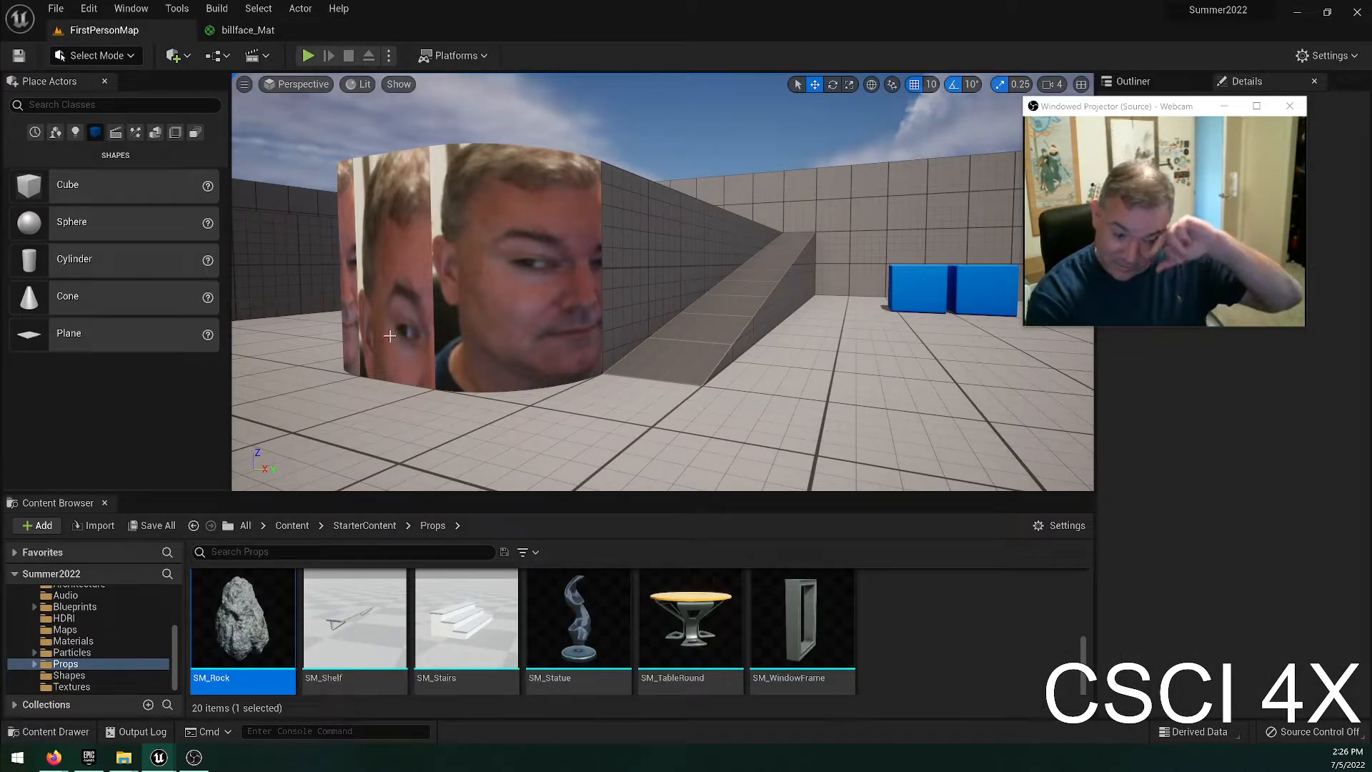
left_click(457, 57)
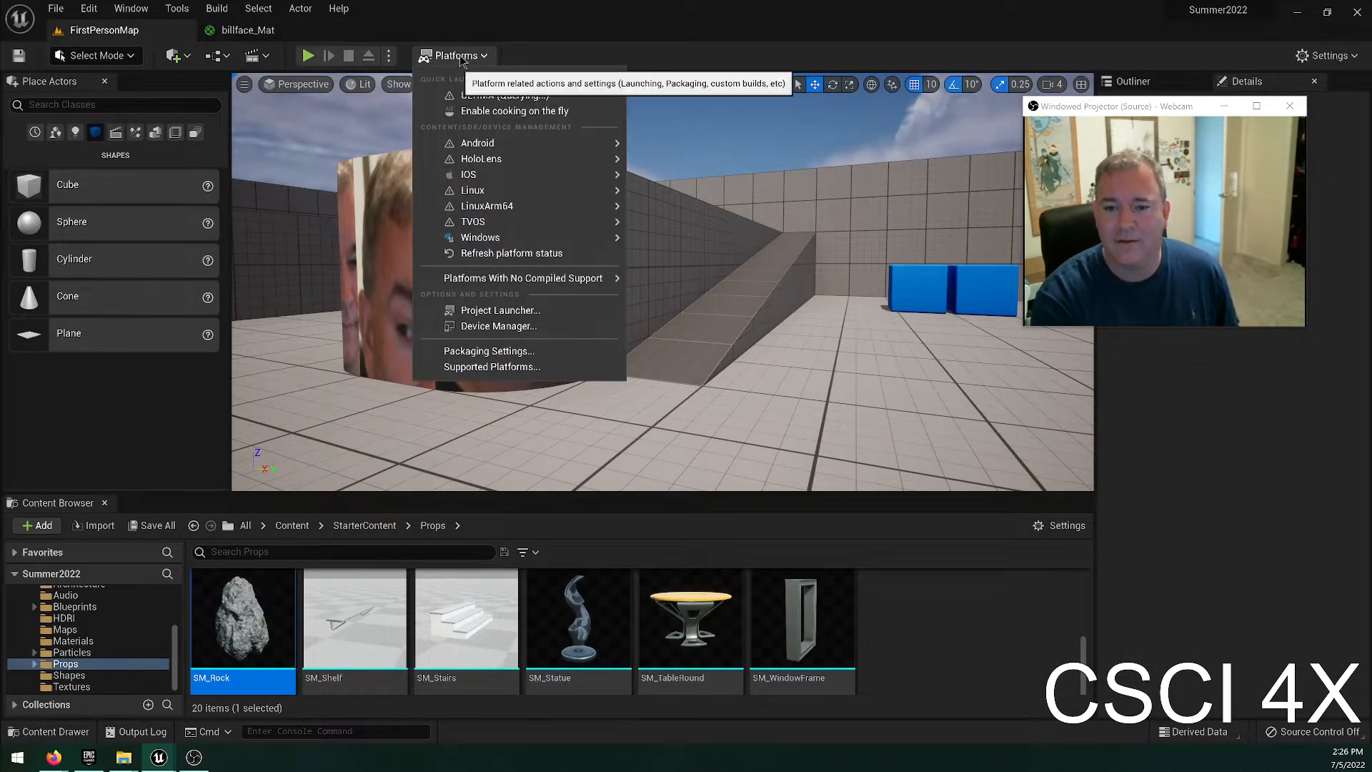
left_click(152, 8)
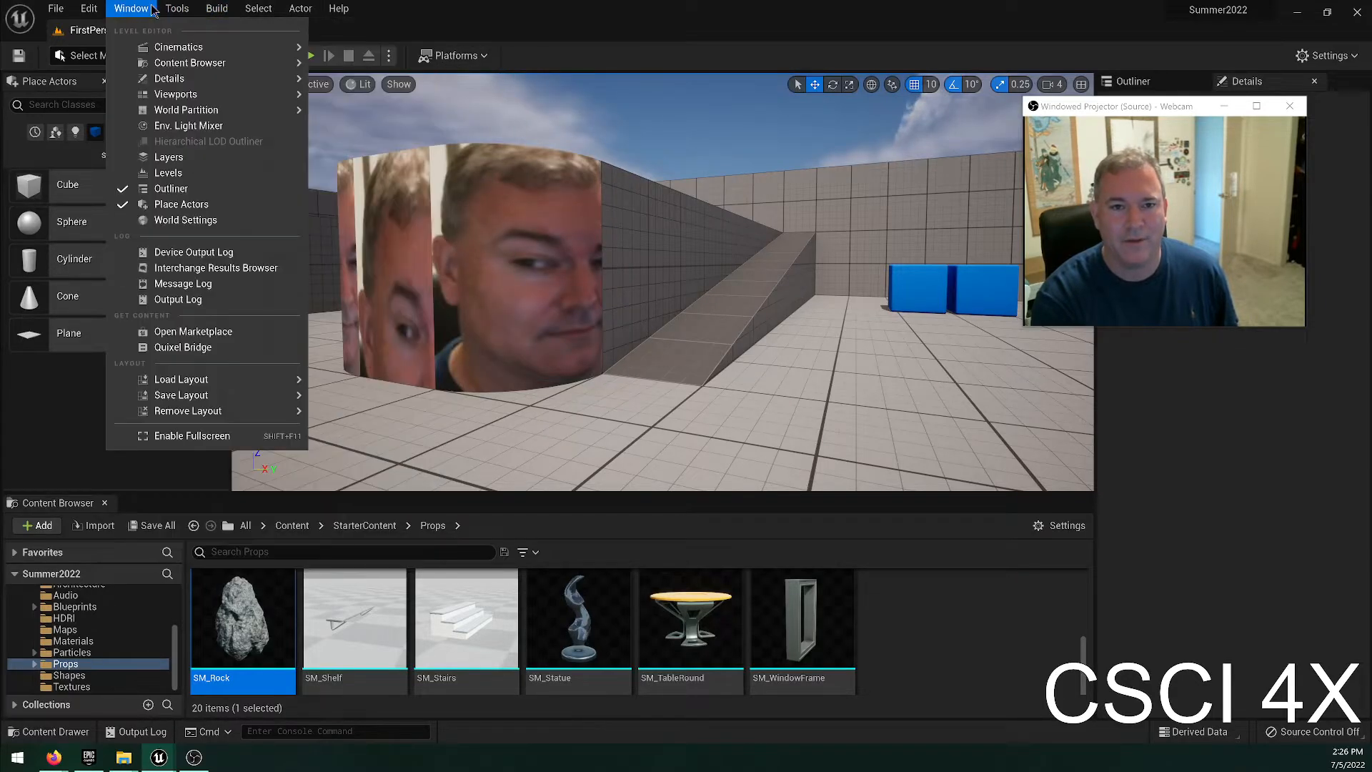
mouse_move(170, 10)
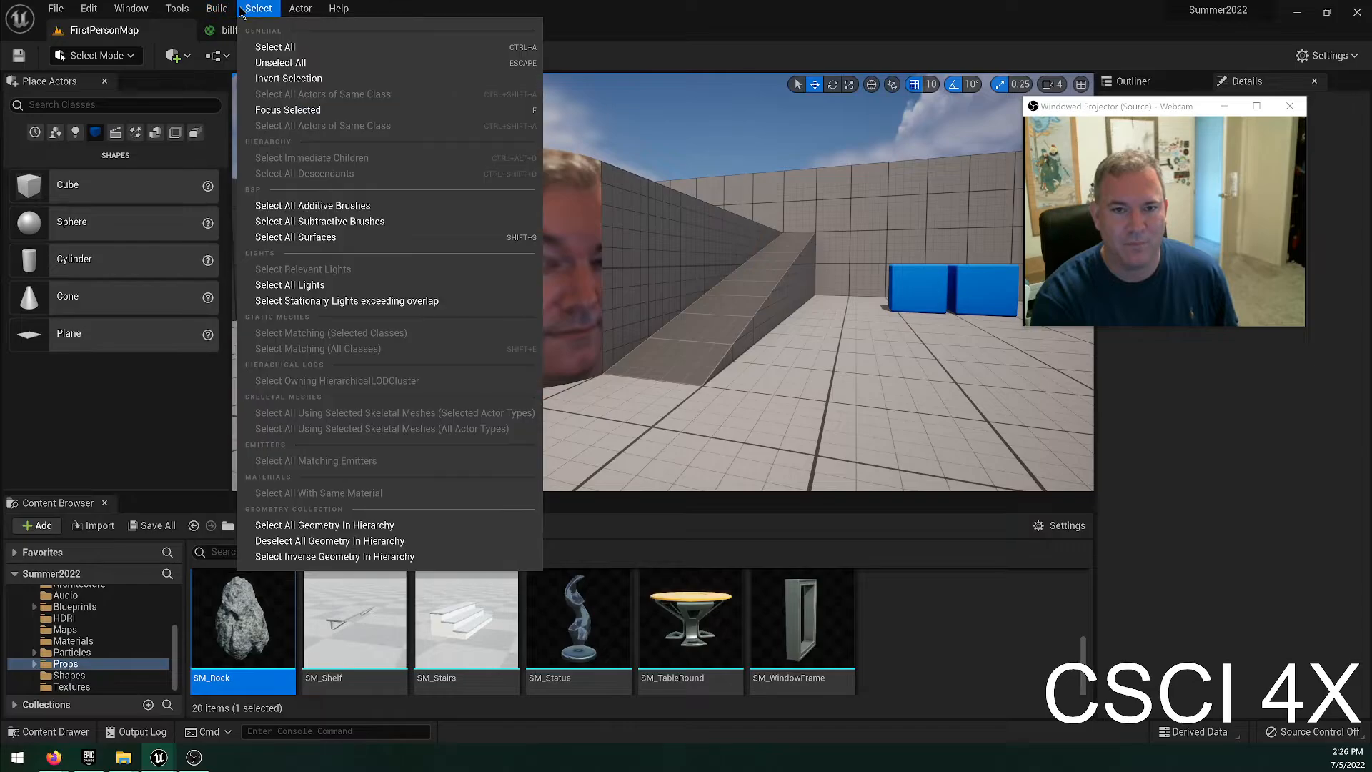
mouse_move(339, 18)
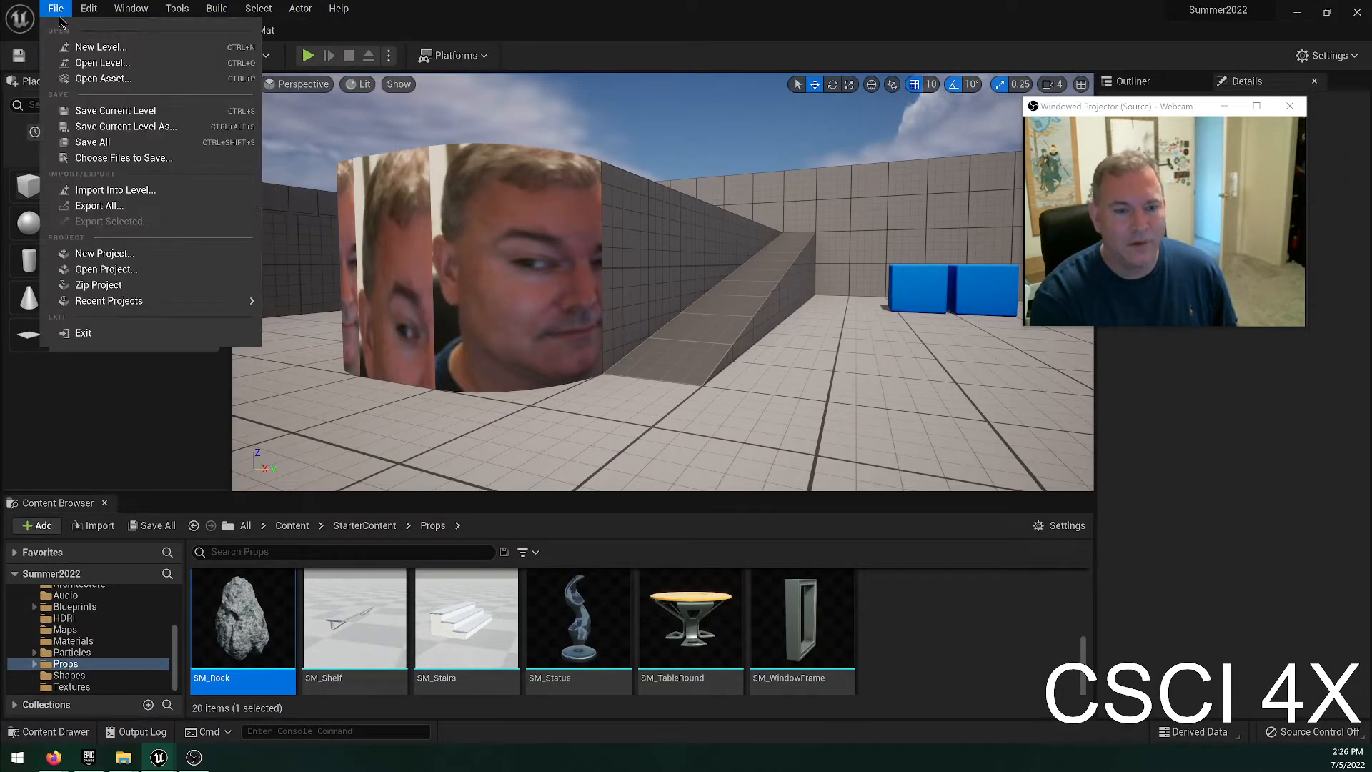
mouse_move(84, 15)
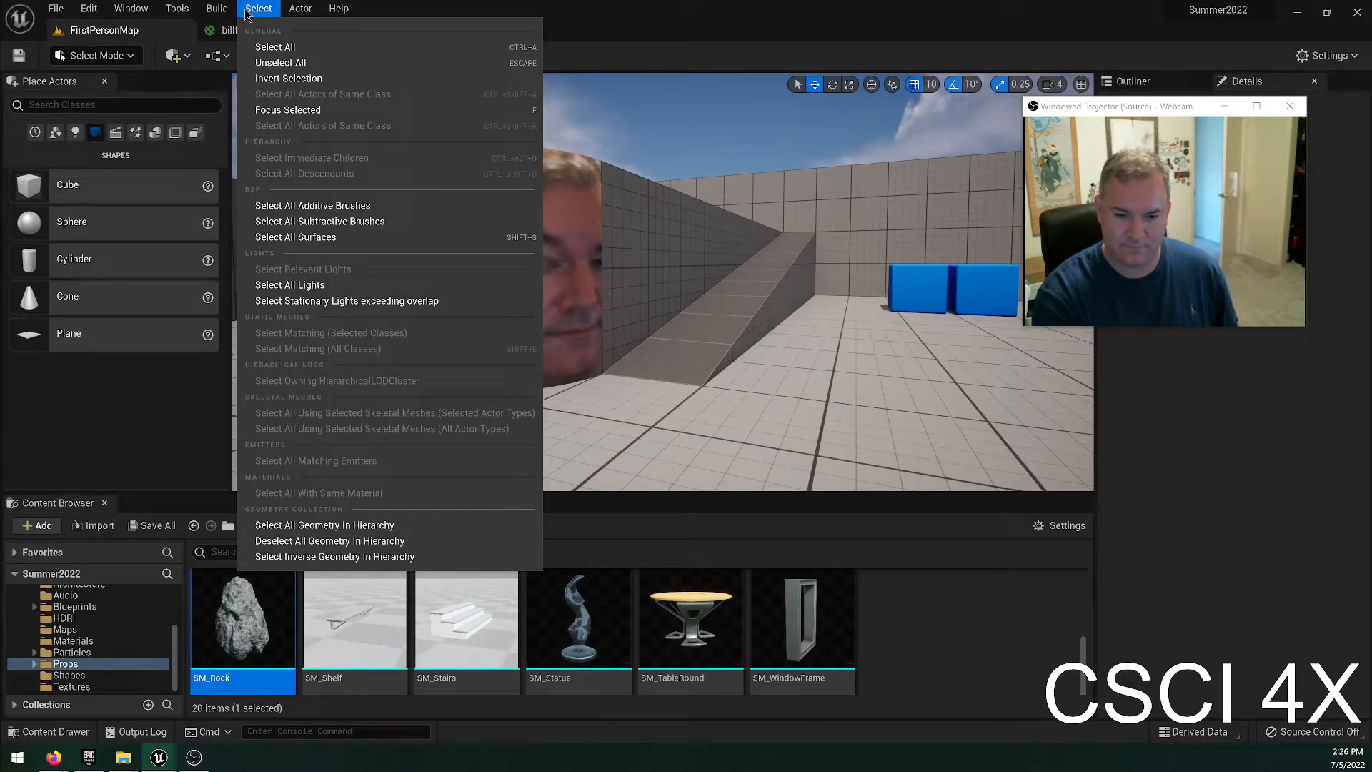
mouse_move(292, 20)
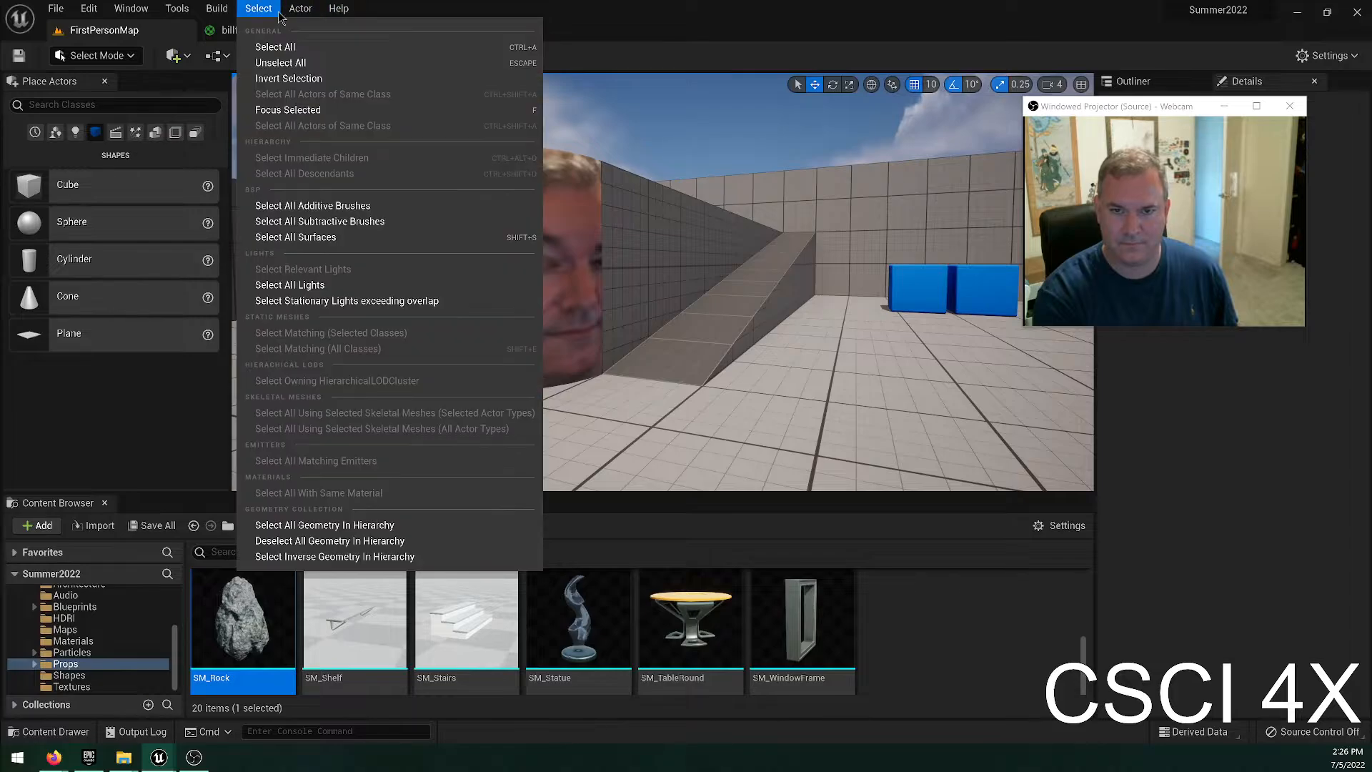
left_click(743, 12)
left_click(455, 55)
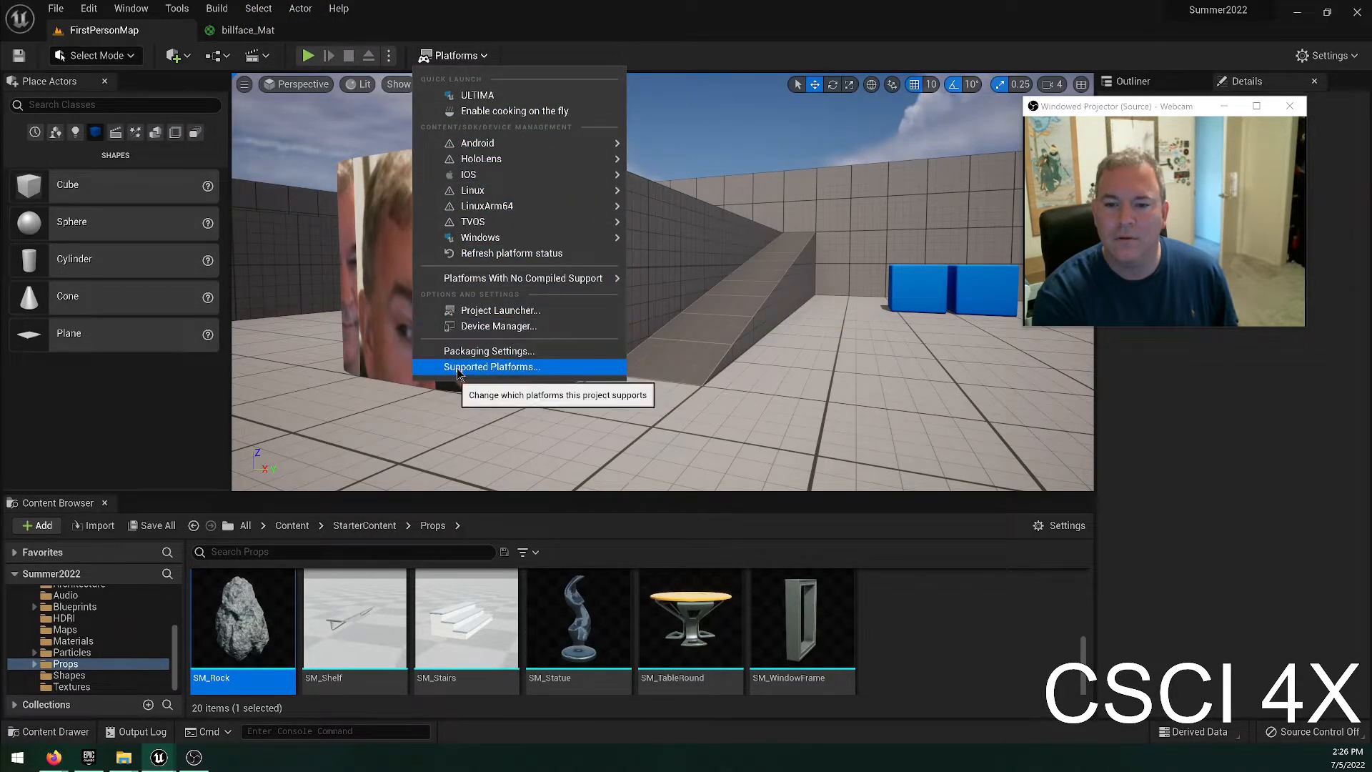
Minimize the level editor, switch to the Epic Games Launcher and open the Marketplace.
left_click_drag(530, 41, 527, 45)
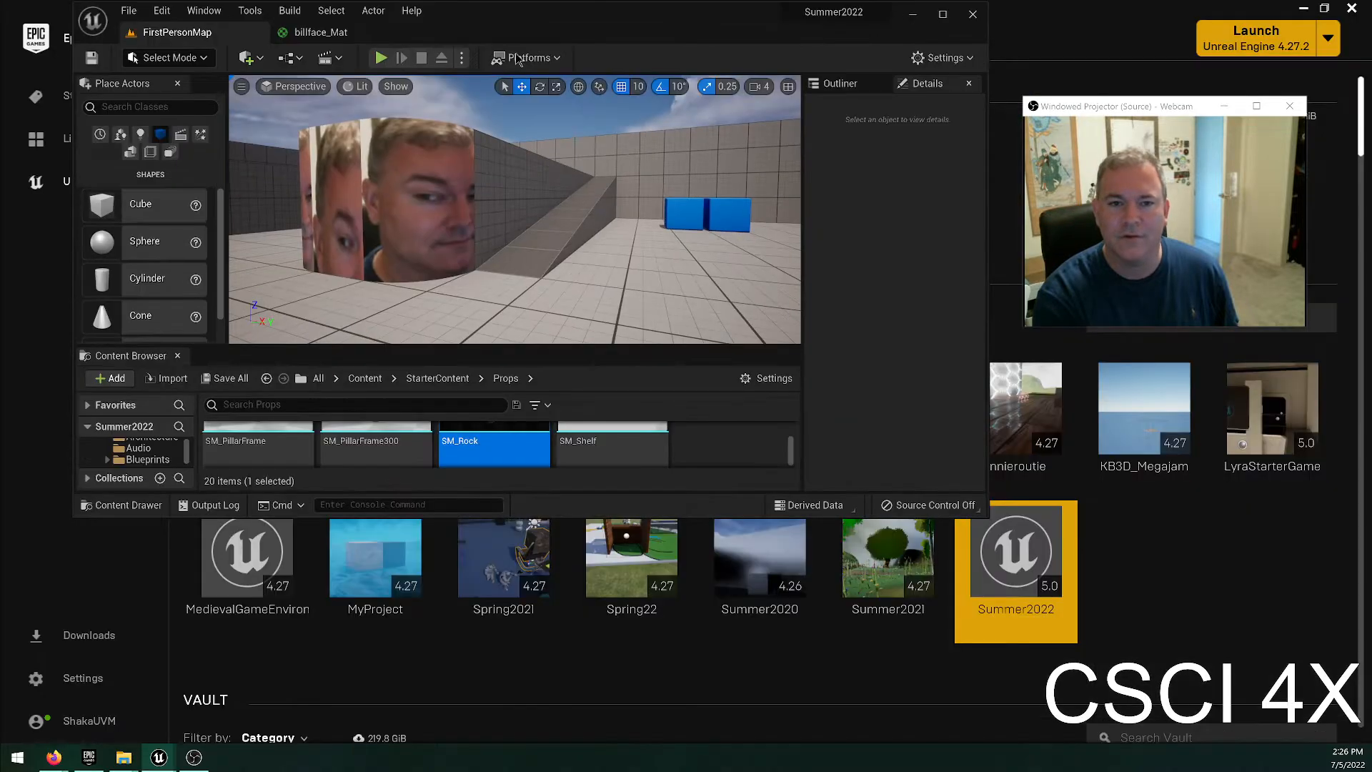
left_click_drag(761, 11, 741, 69)
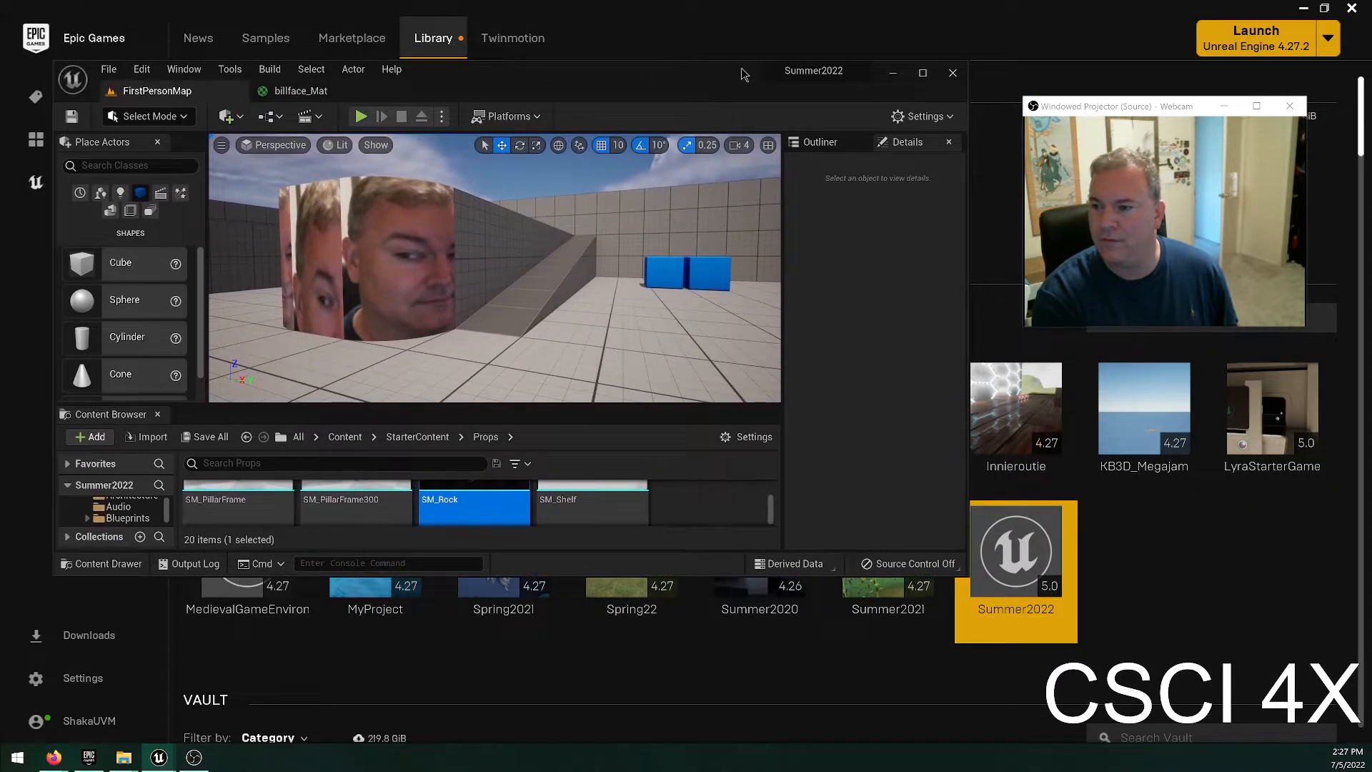
left_click(893, 75)
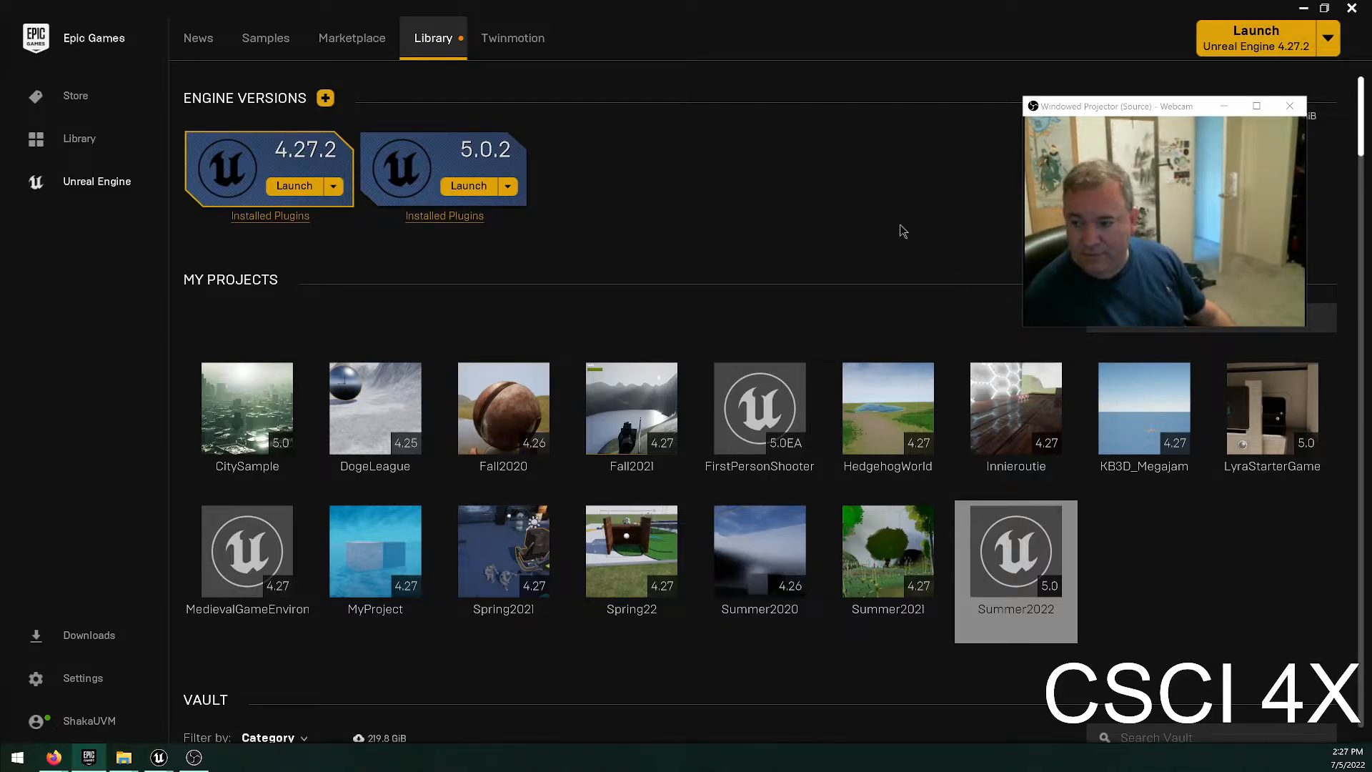
left_click(315, 49)
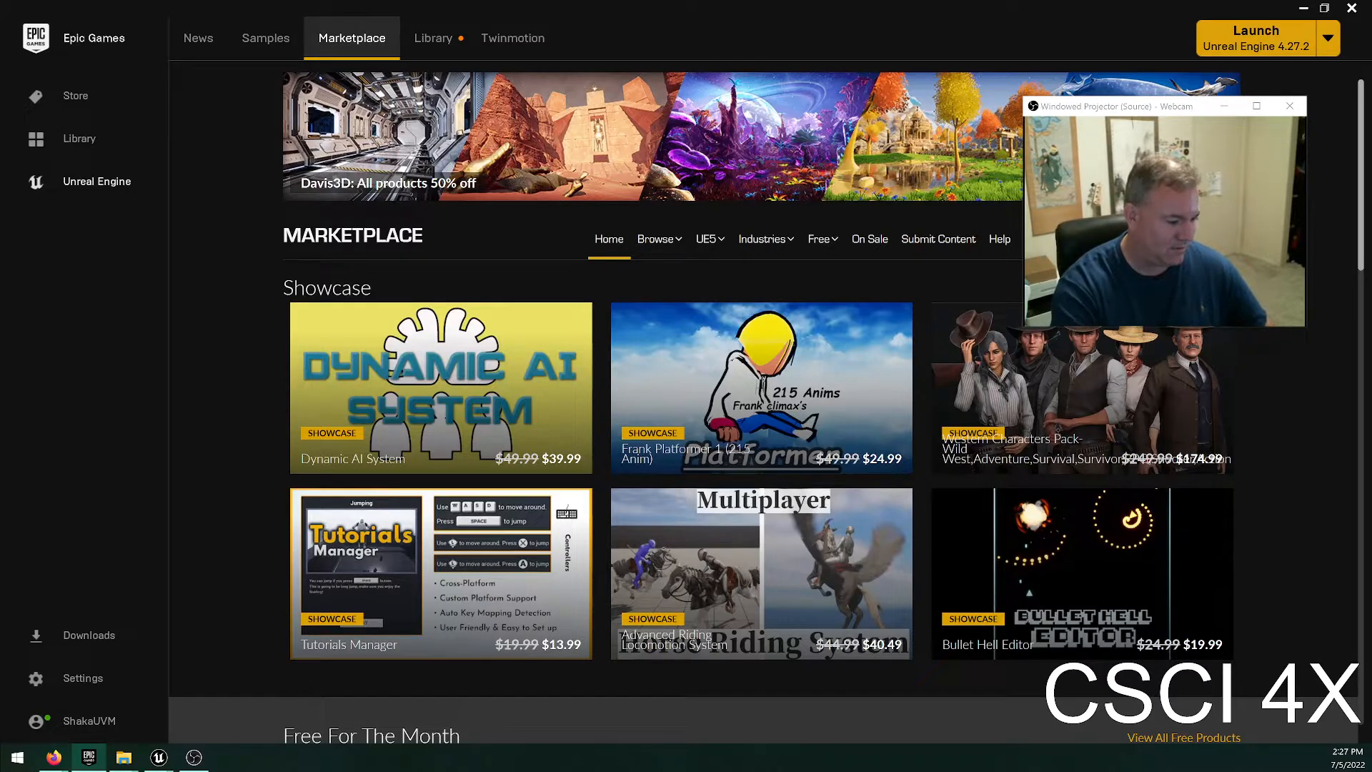
Switch to Firefox and search the web for "master and commander".
key("super+Right")
key("super+Up")
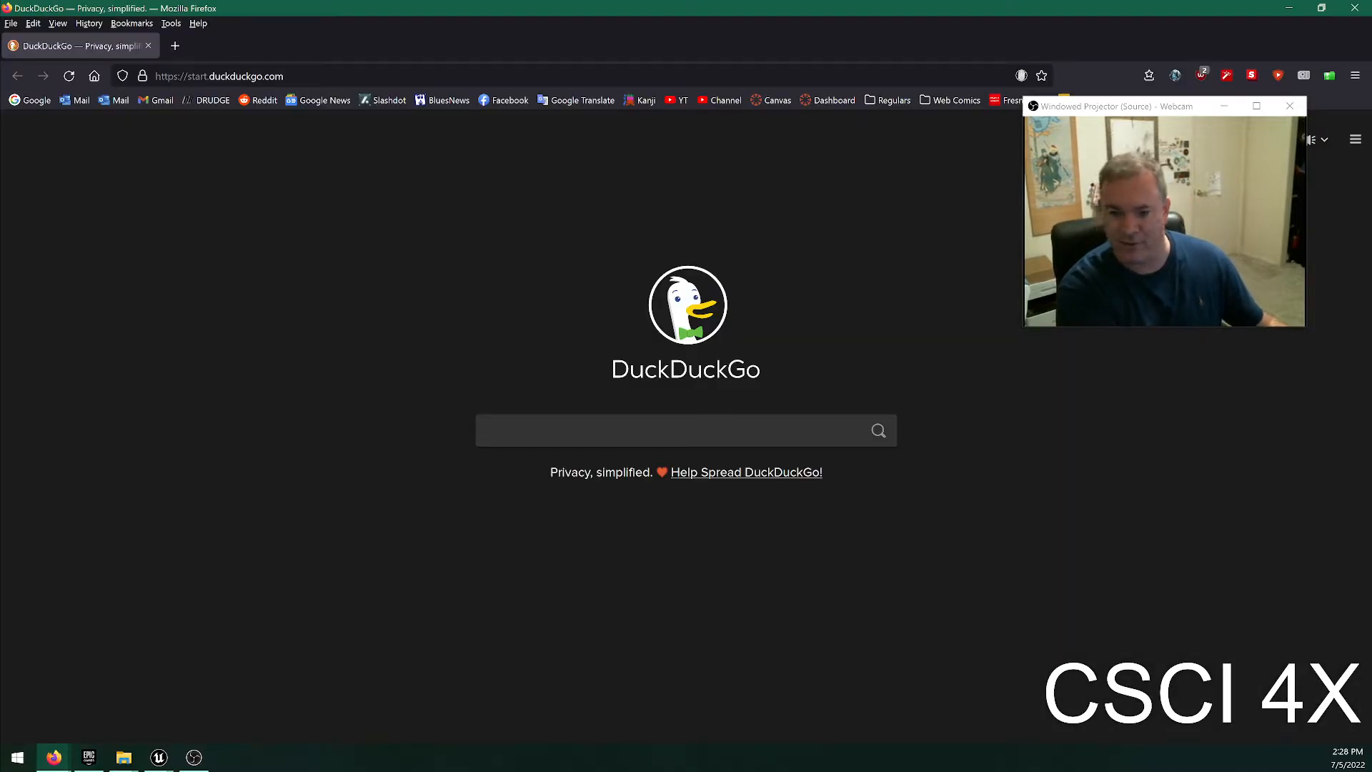
type("master and commander")
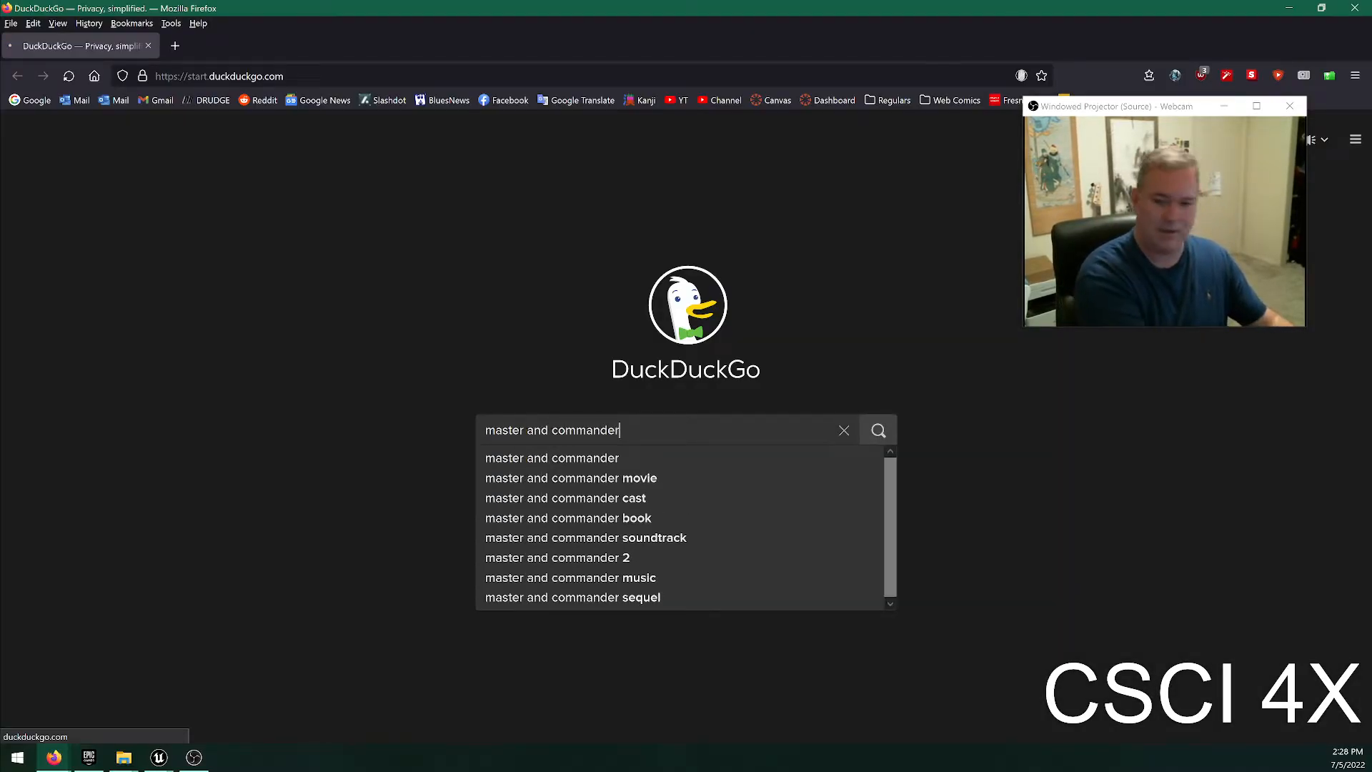
key("Return")
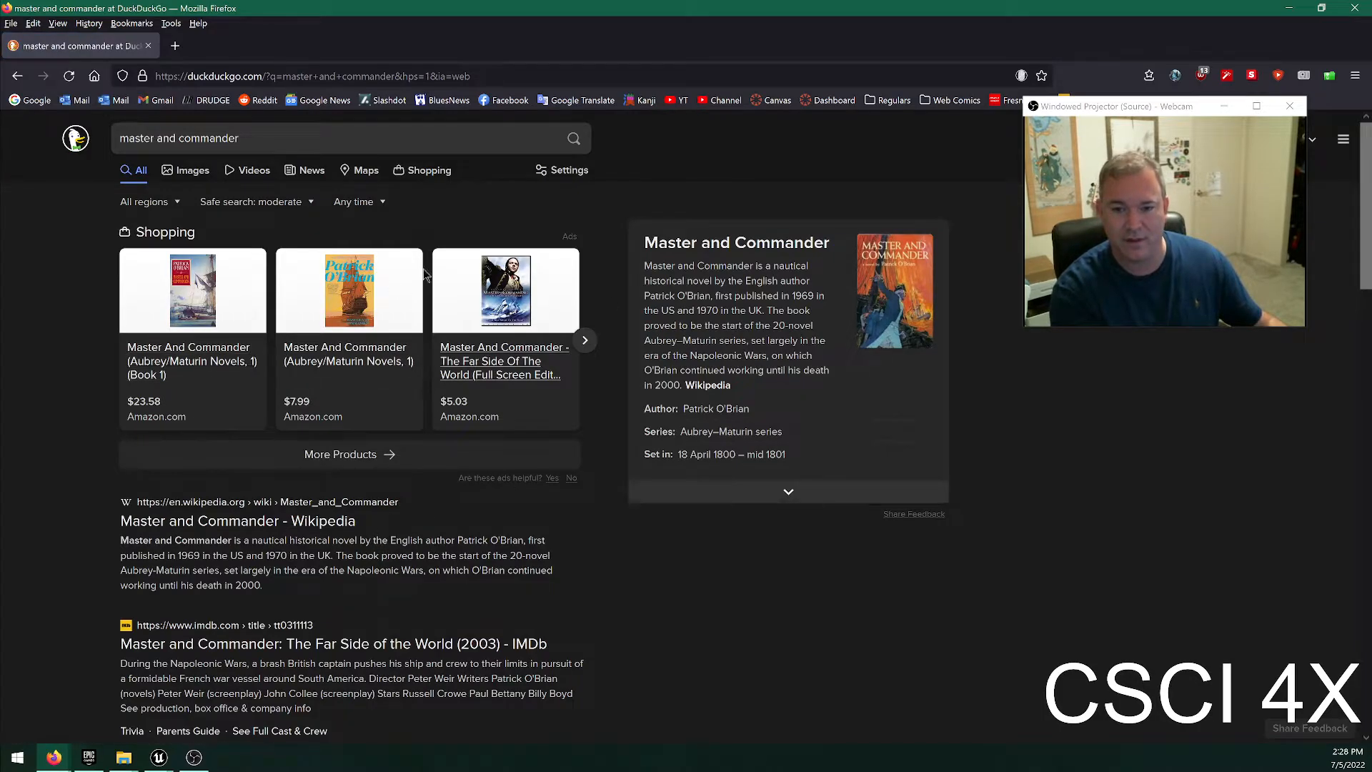
Open the Wikipedia article on the film Master and Commander: The Far Side of the World and view its release poster enlarged.
left_click(236, 520)
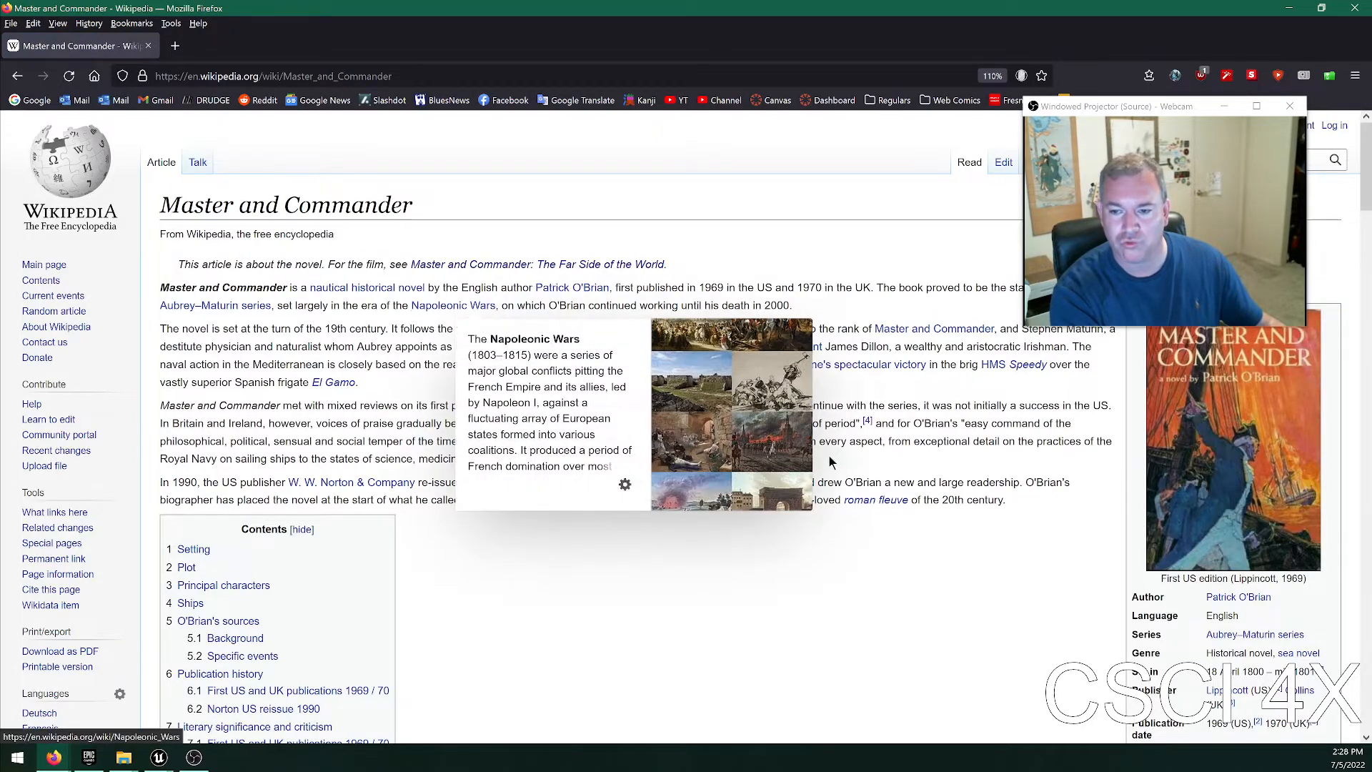
left_click(533, 265)
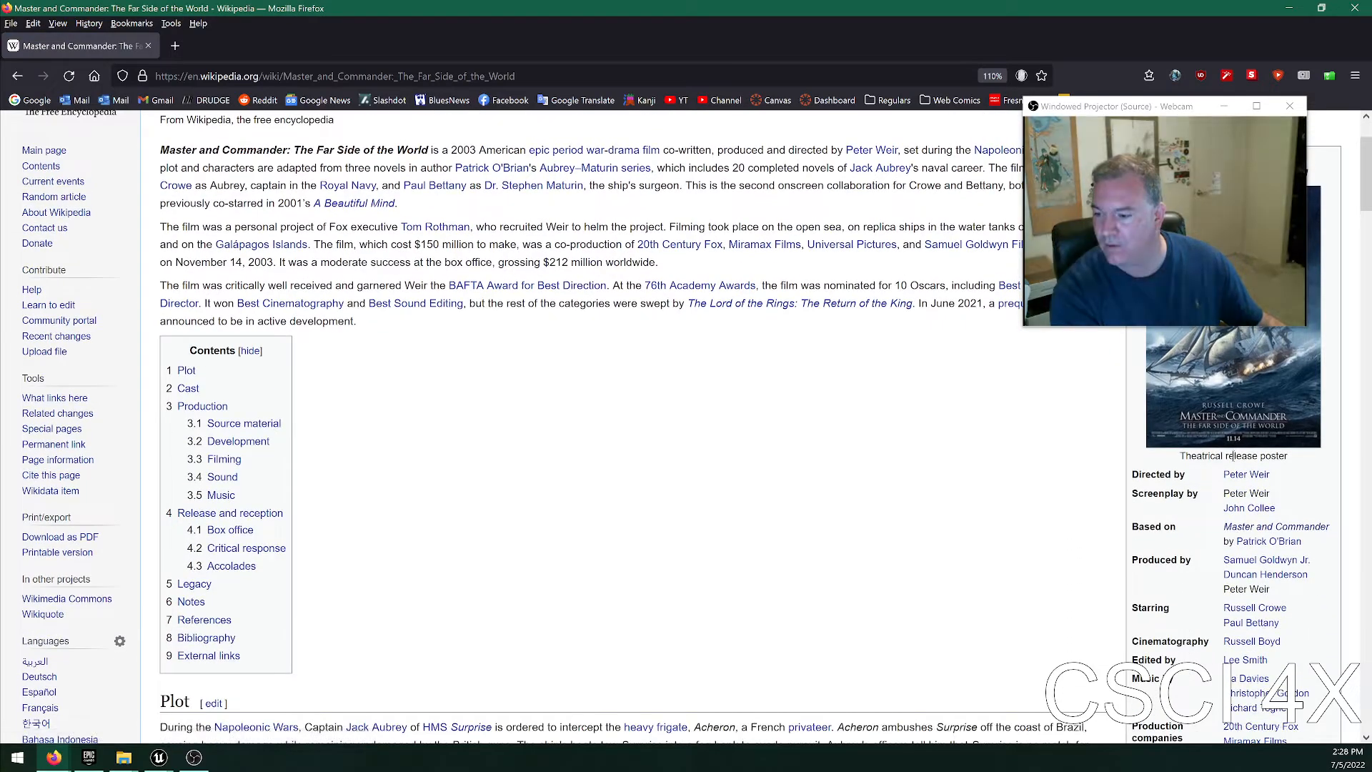
left_click(1252, 441)
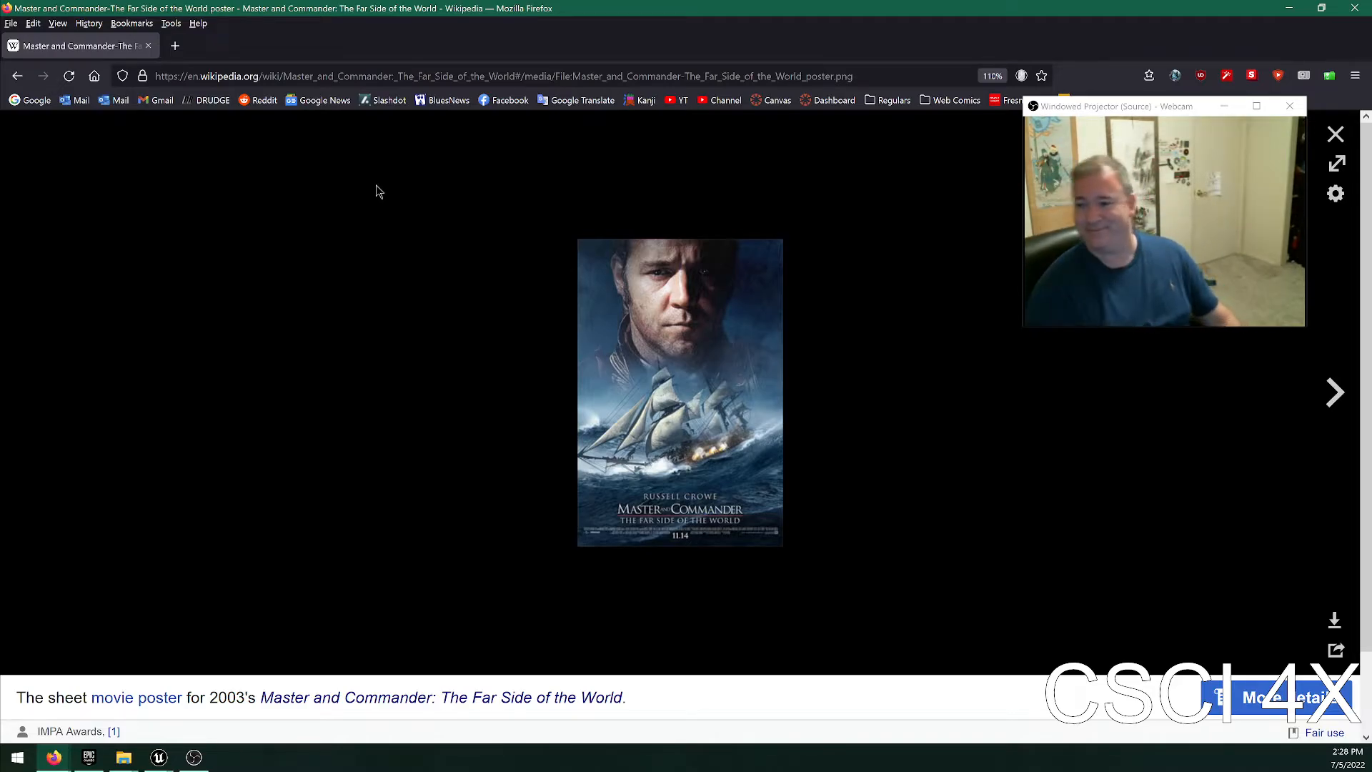
left_click(1337, 141)
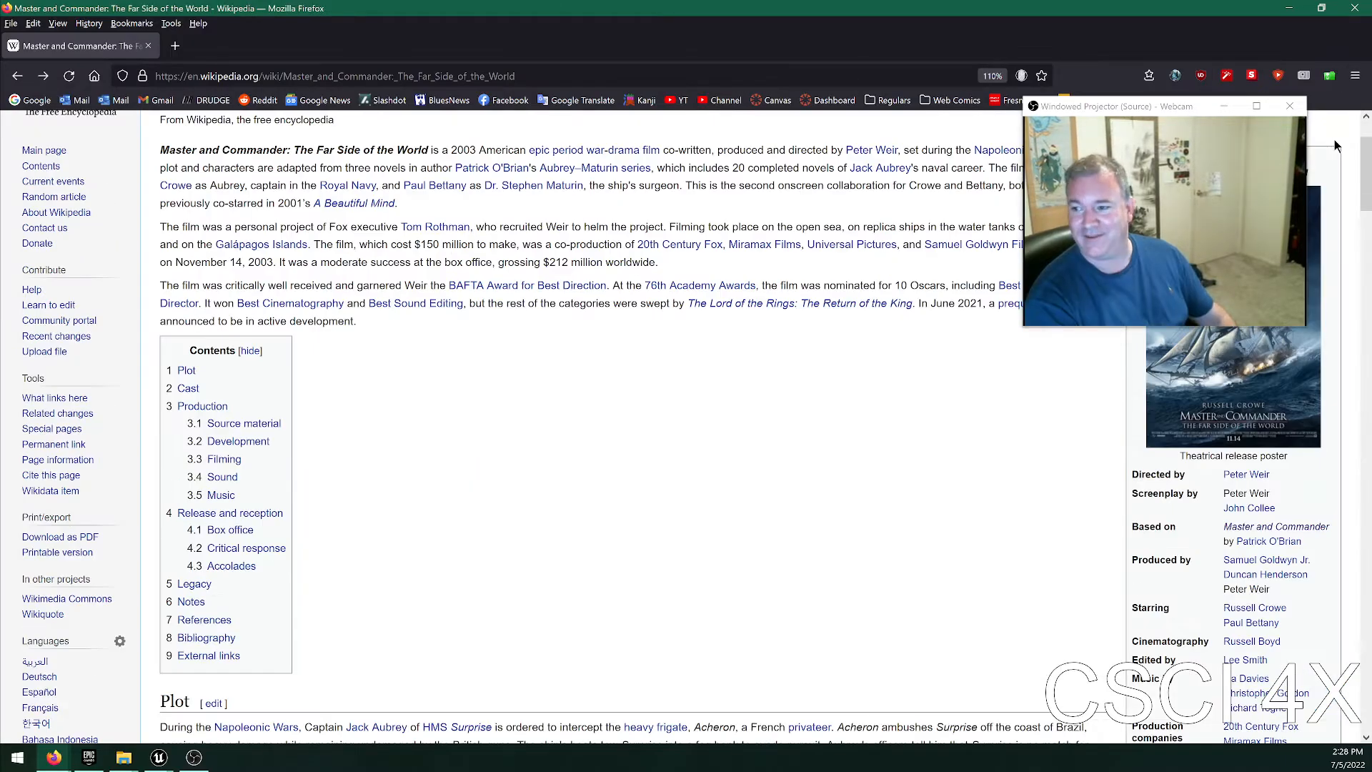
Skim the film article's introduction, infobox and plot section.
left_click_drag(1165, 112, 1160, 55)
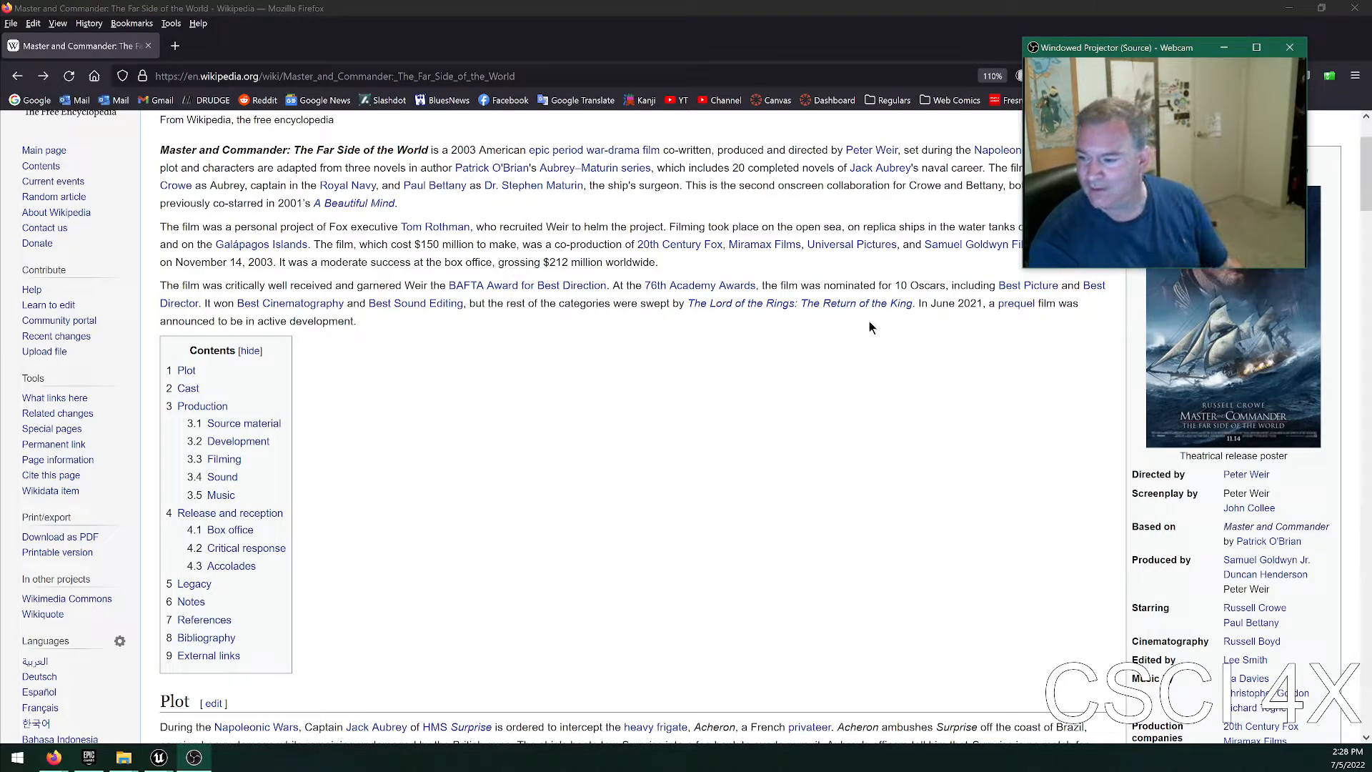
left_click(890, 431)
scroll(933, 423, "down", 2)
scroll(932, 419, "down", 2)
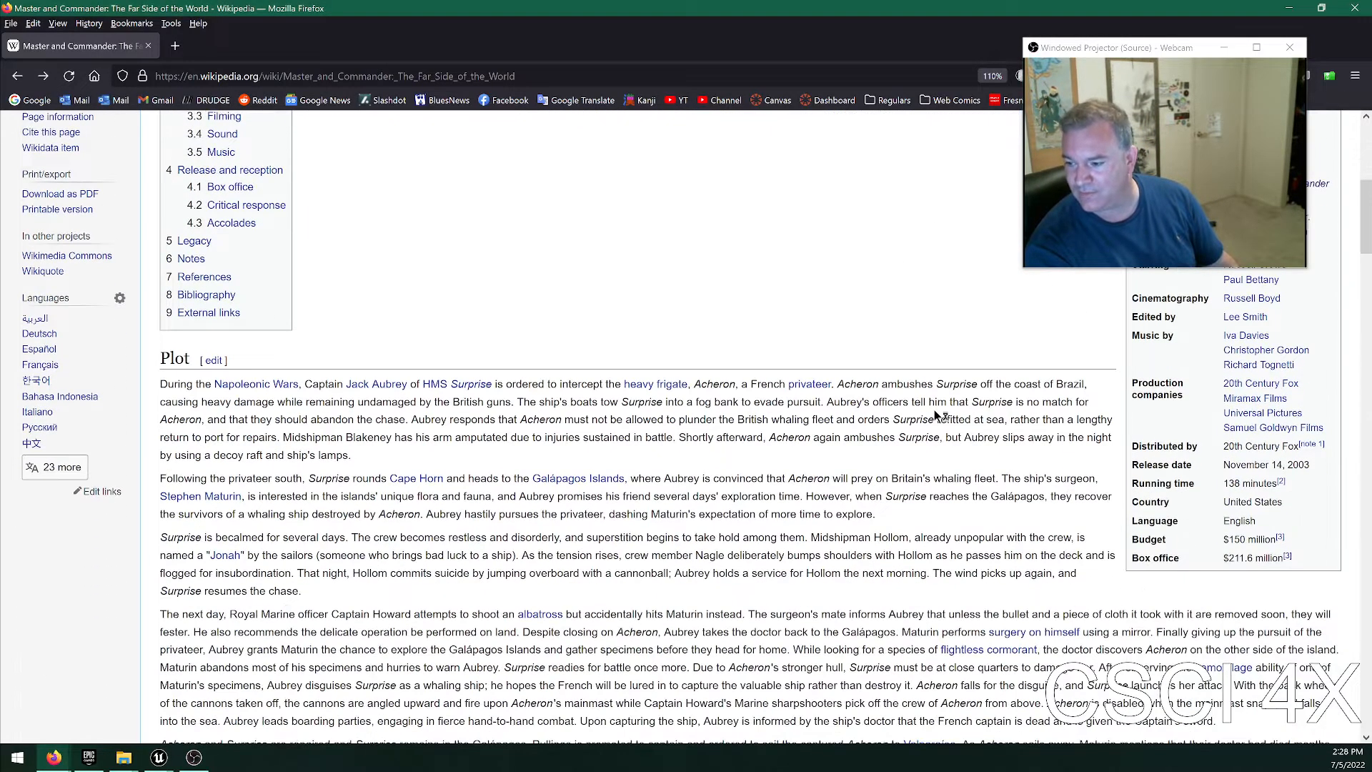
scroll(761, 232, "up", 5)
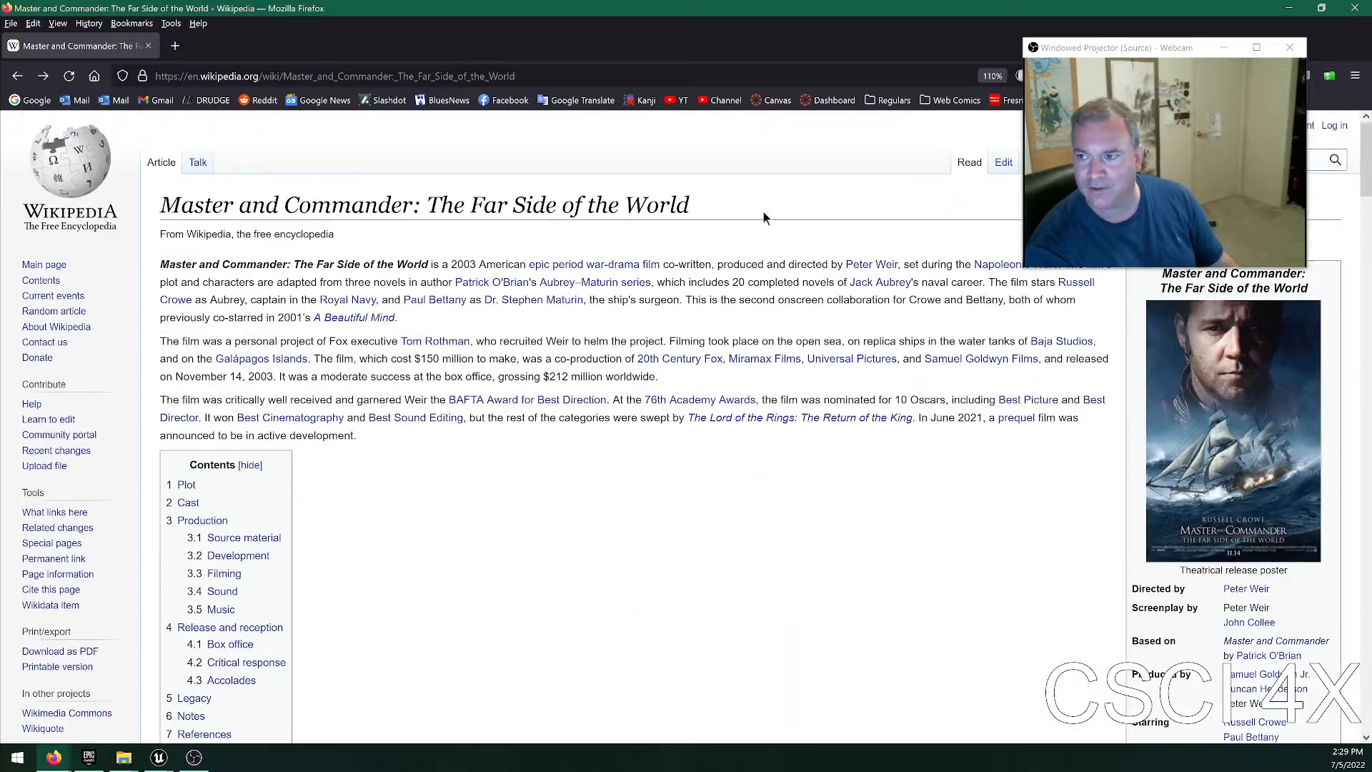
scroll(729, 396, "down", 3)
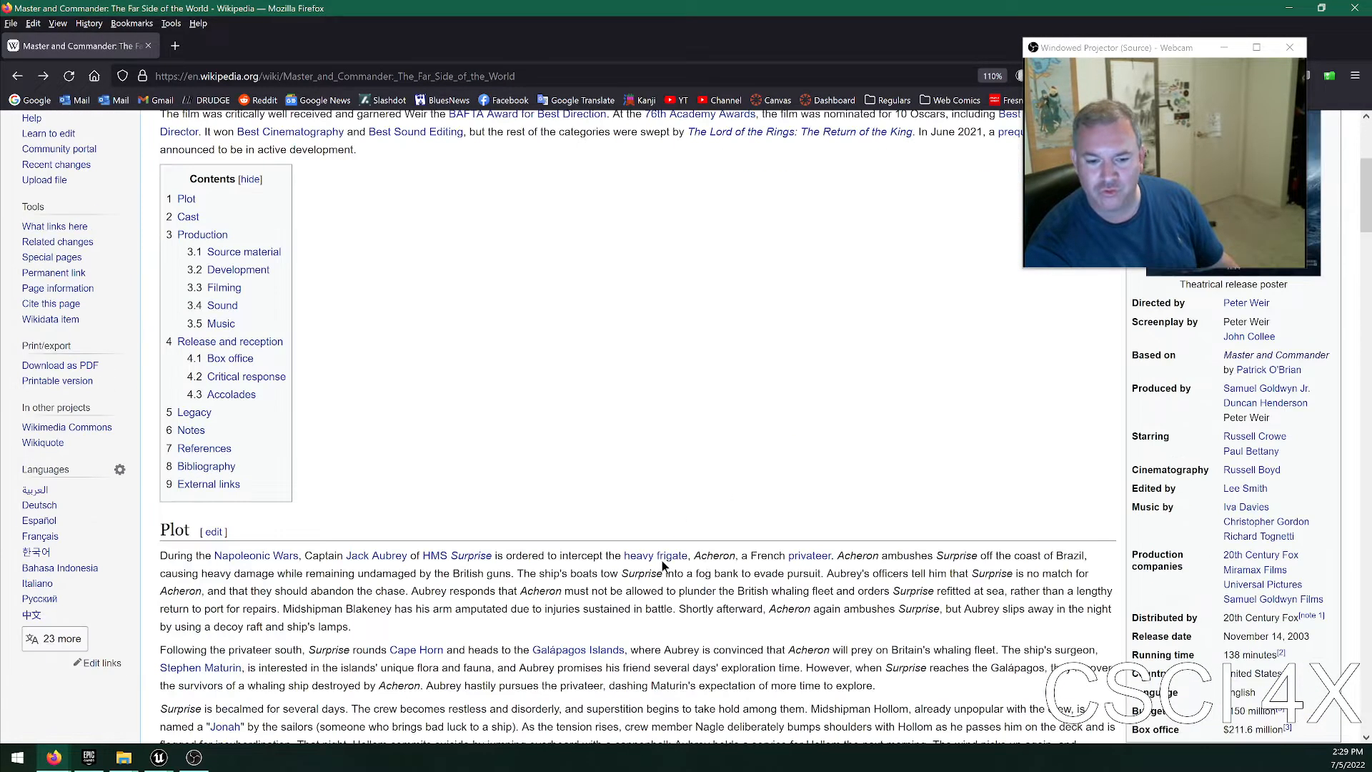
Open the Wikipedia article on the HMS Surprise replica ship and view its main photo enlarged.
left_click(191, 430)
scroll(449, 323, "up", 2)
left_click(351, 294)
left_click(1221, 395)
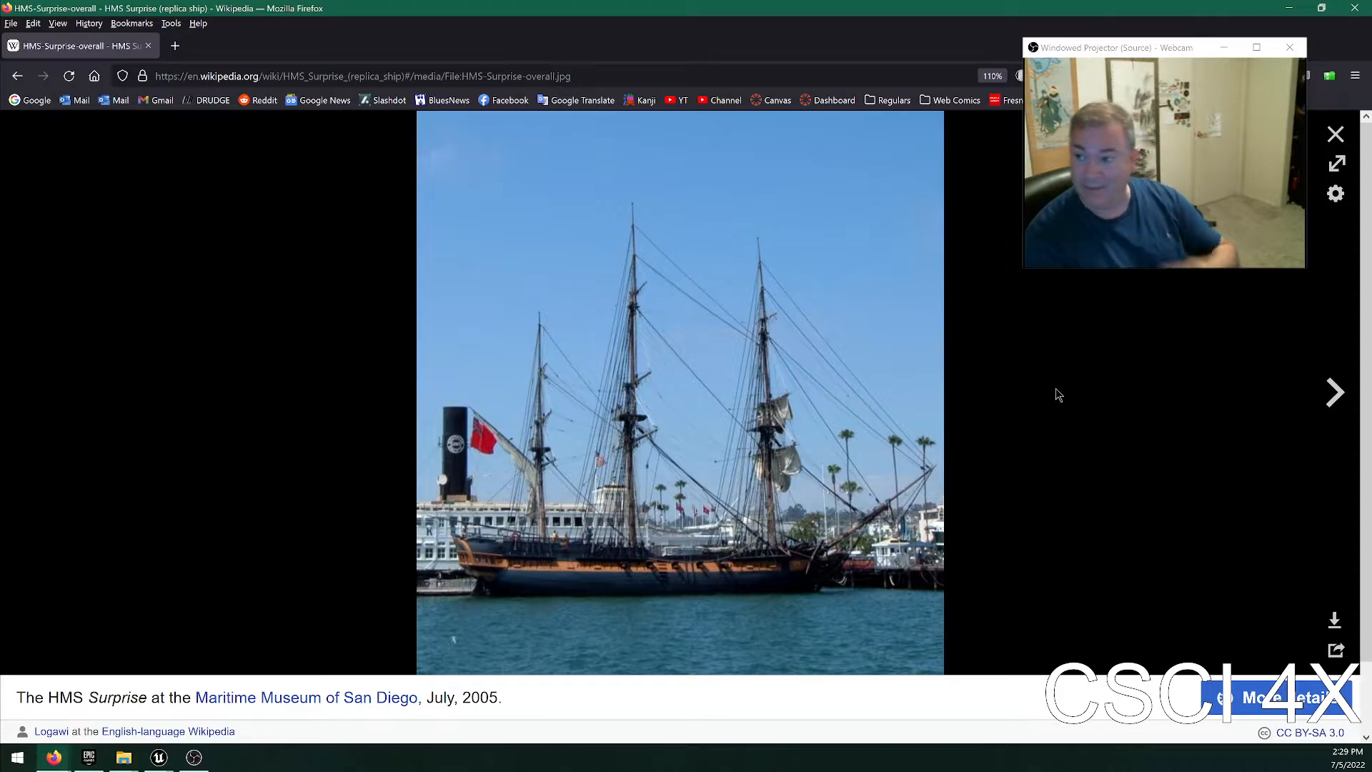
left_click(1334, 135)
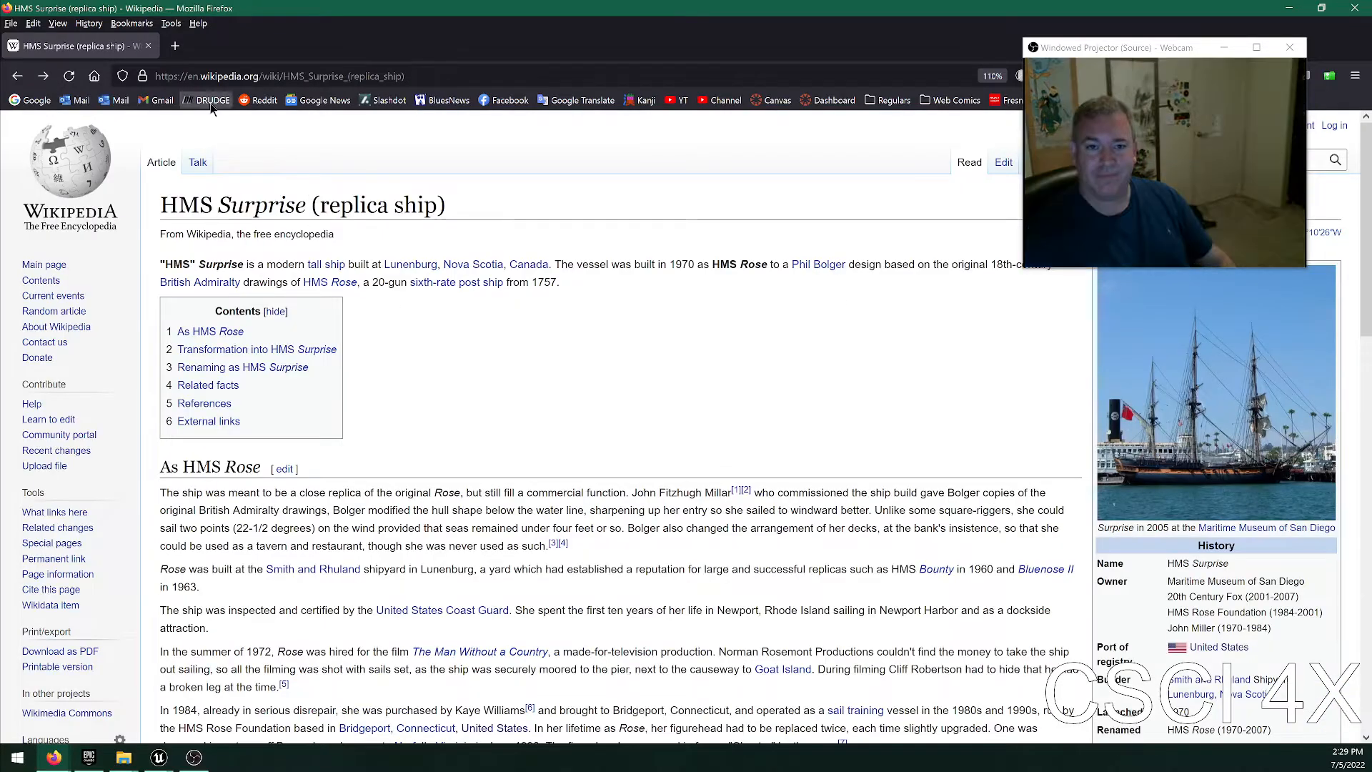
Return to the Epic Games Launcher's Marketplace and show the free Megascans content.
key("alt+Tab")
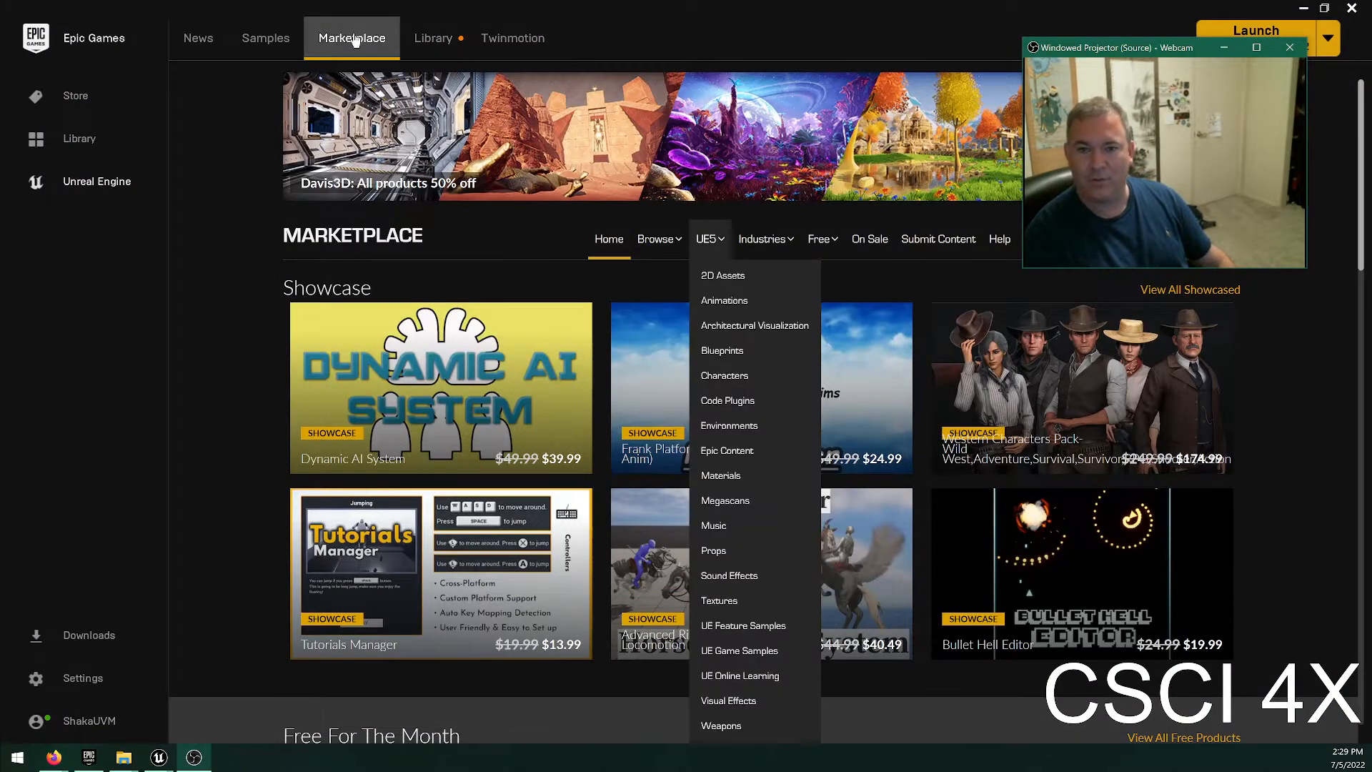
left_click(354, 39)
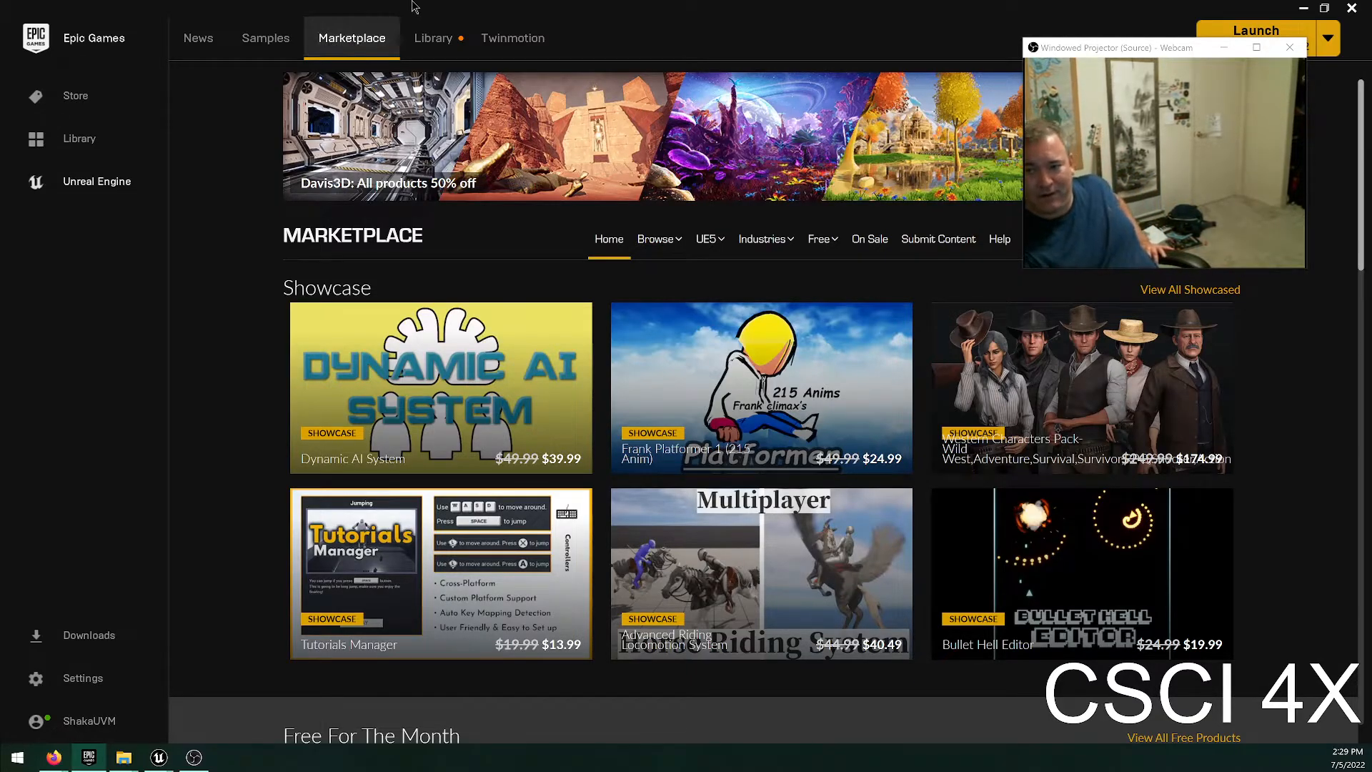
mouse_move(832, 234)
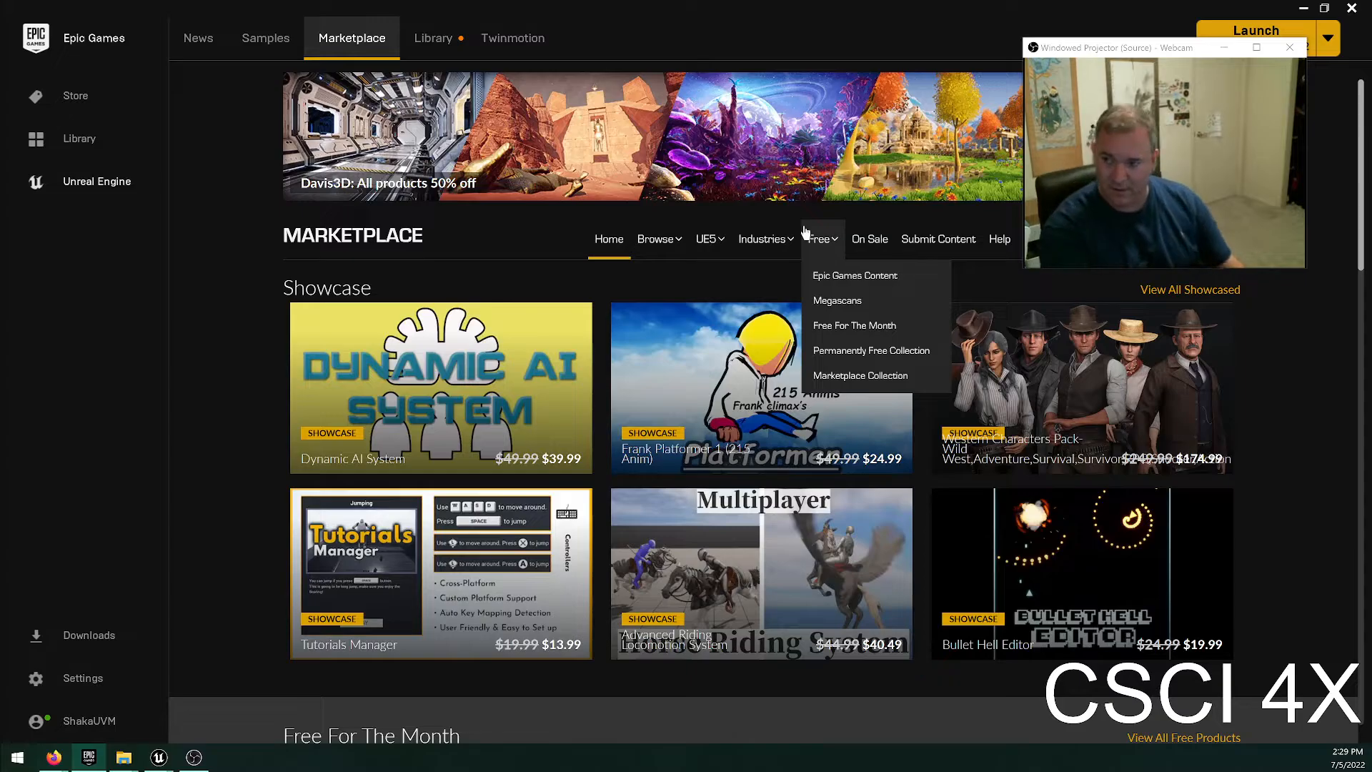
left_click(844, 301)
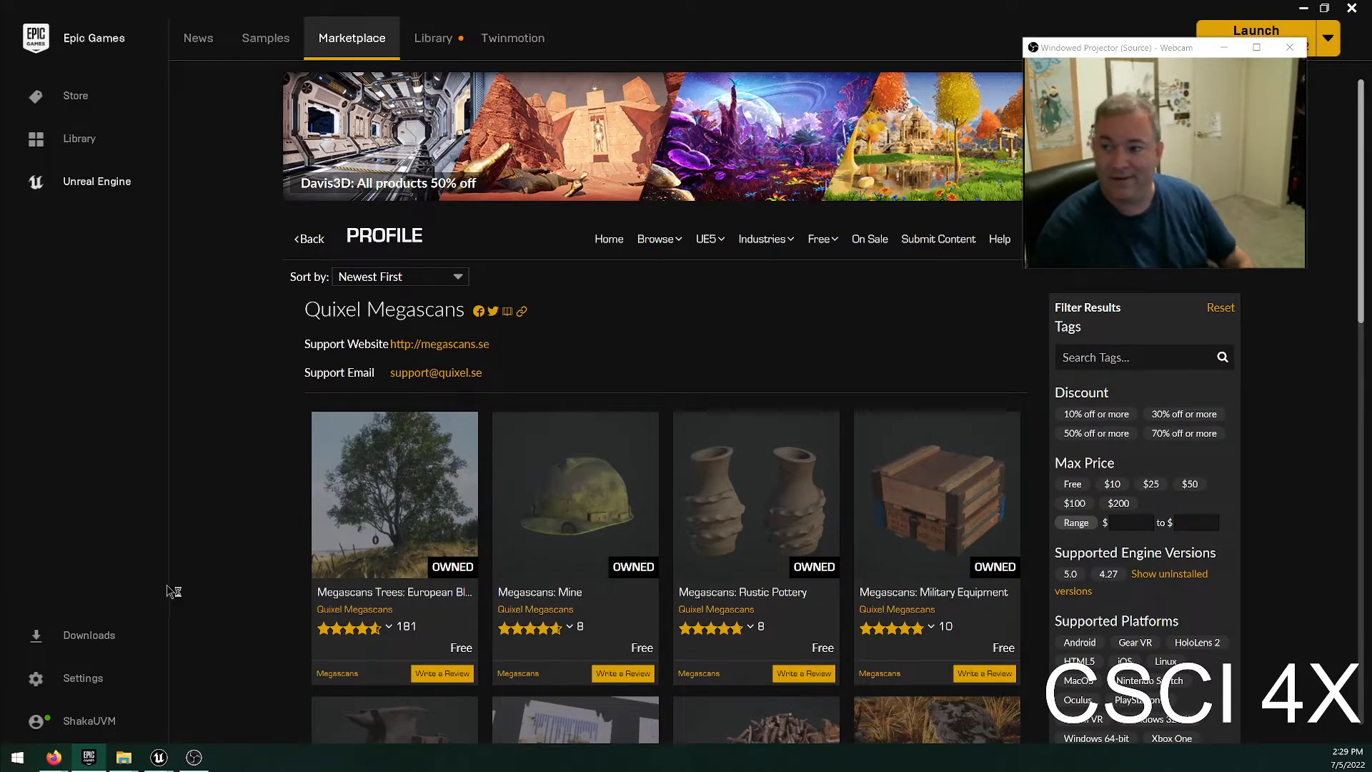
Open the Megascans Trees: European Black Alder page and view its field tree and forest road images full size.
left_click(381, 471)
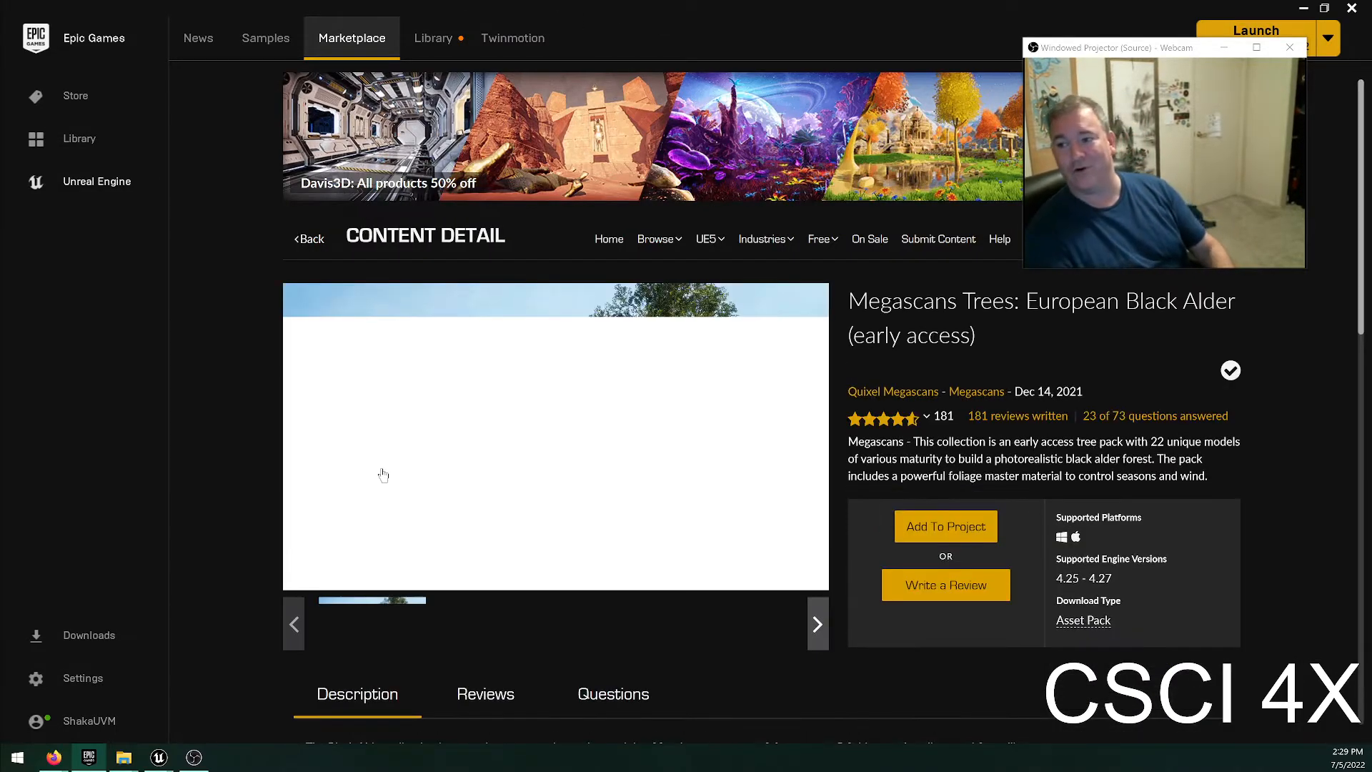
left_click(632, 371)
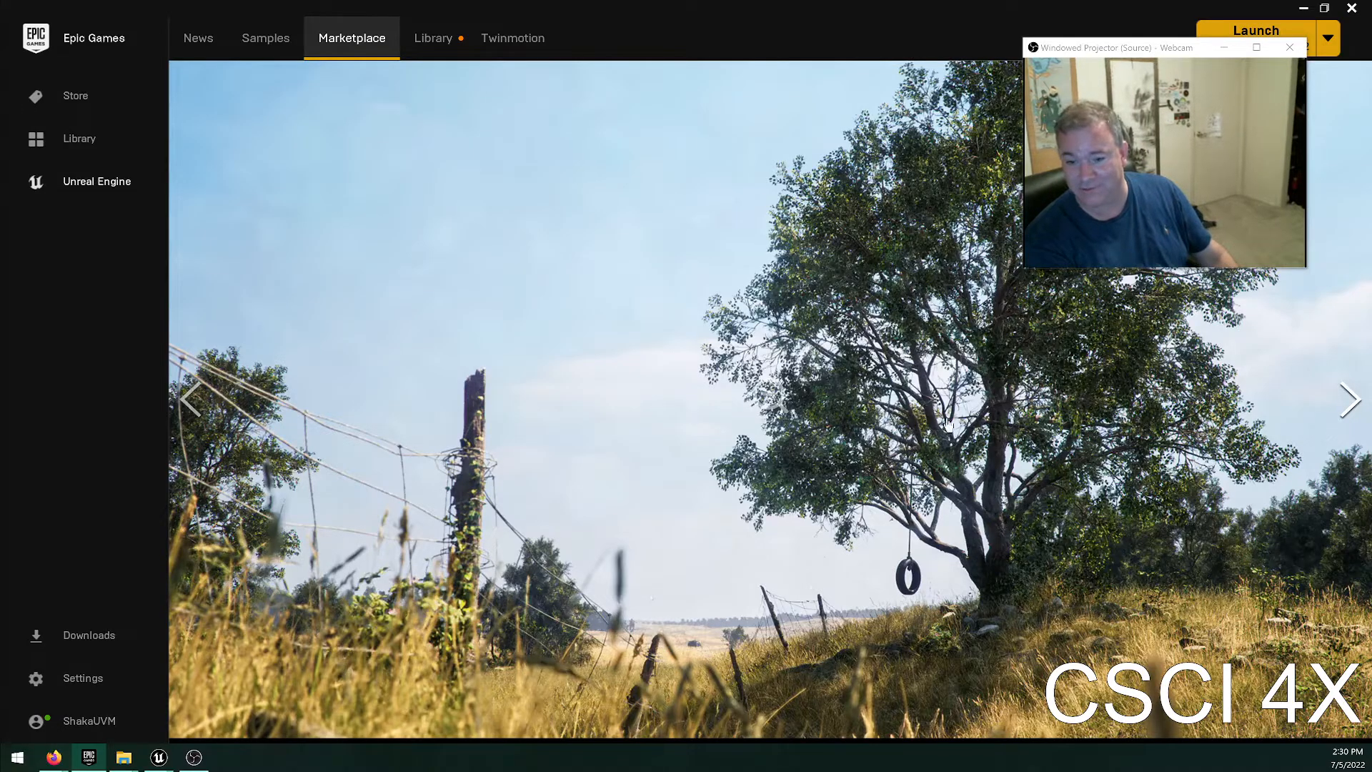
left_click(937, 327)
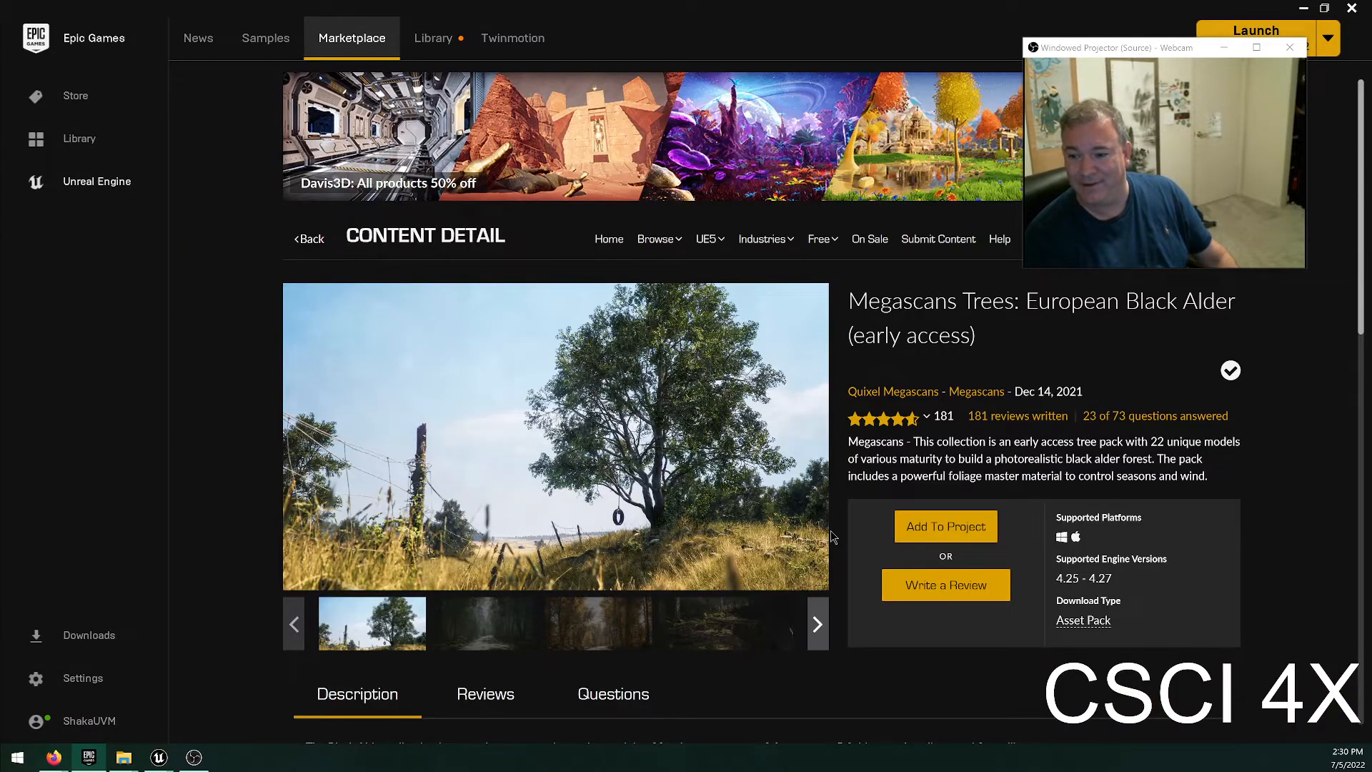
left_click(449, 635)
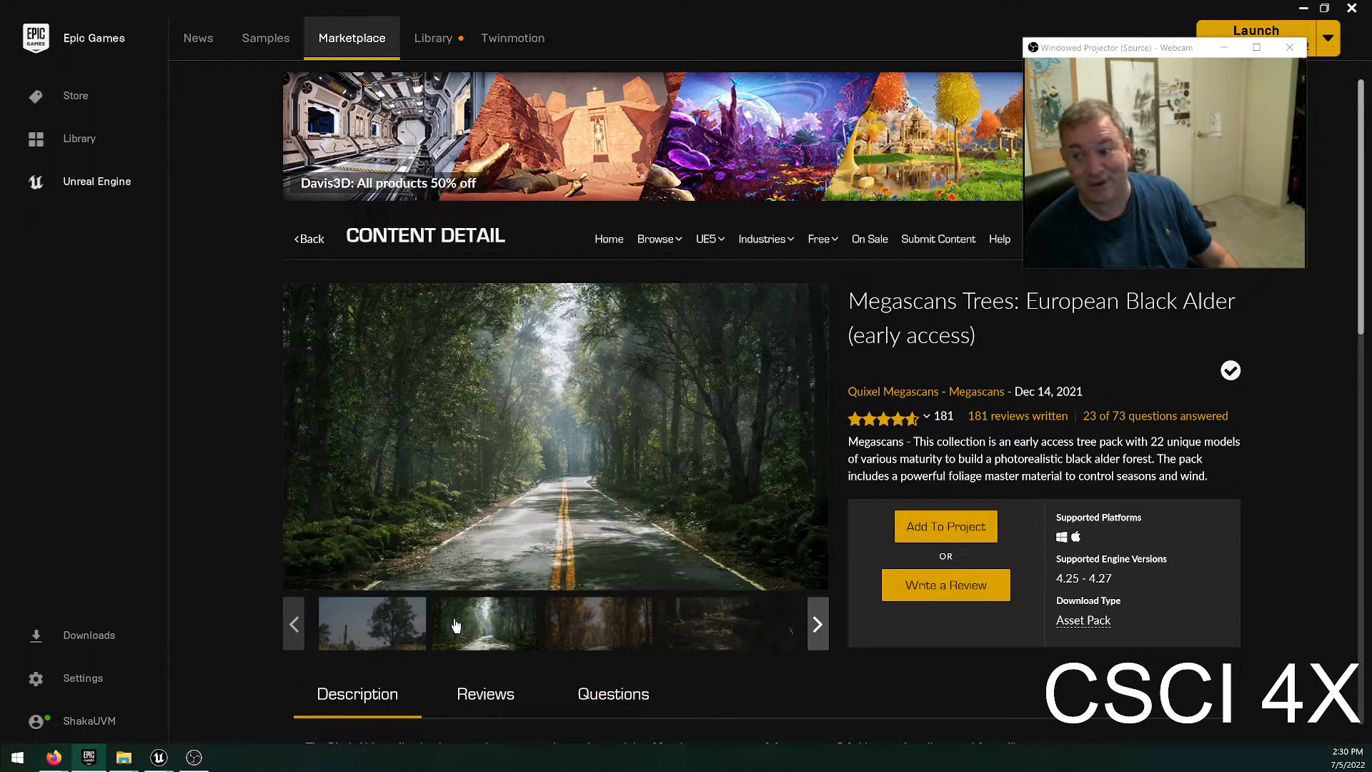
left_click(557, 458)
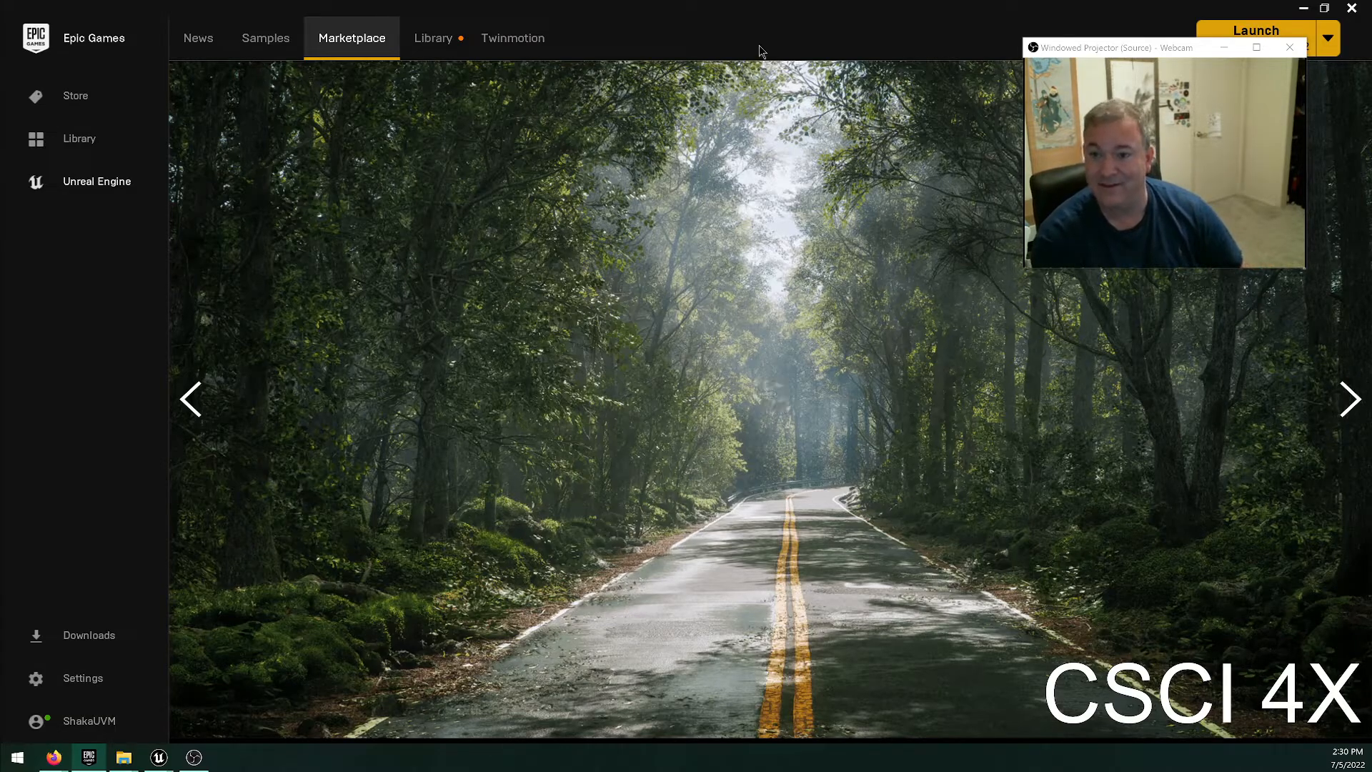
left_click(769, 390)
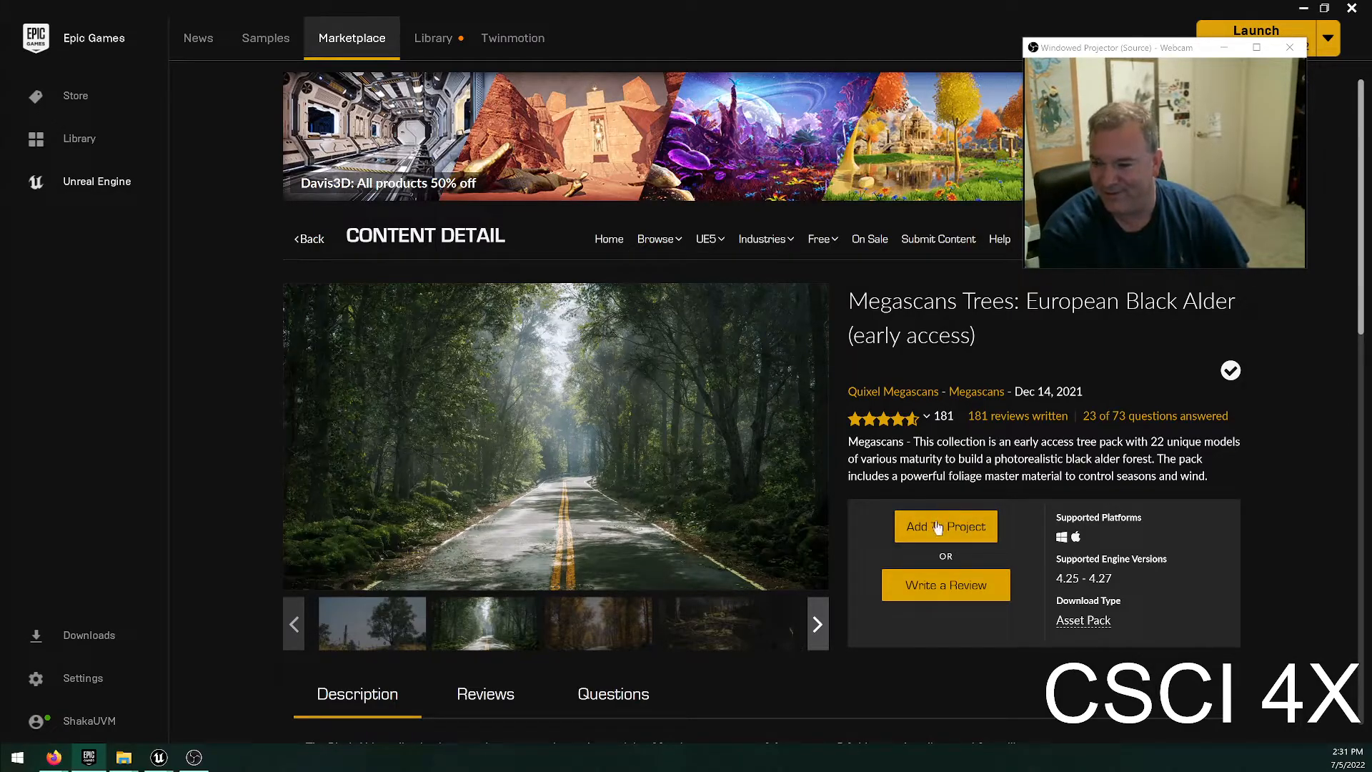
Read the description and technical details of the European Black Alder pack.
scroll(929, 607, "down", 8)
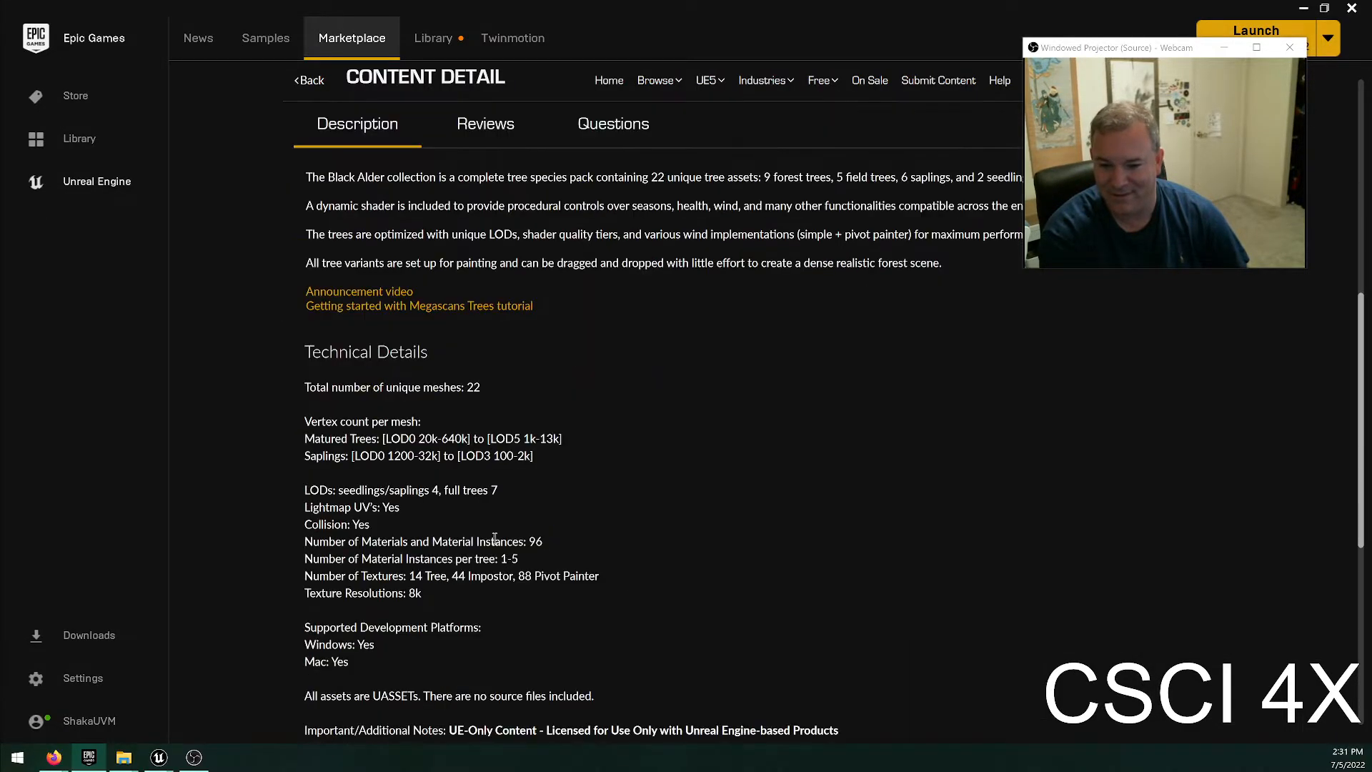
scroll(472, 450, "down", 3)
scroll(576, 474, "up", 11)
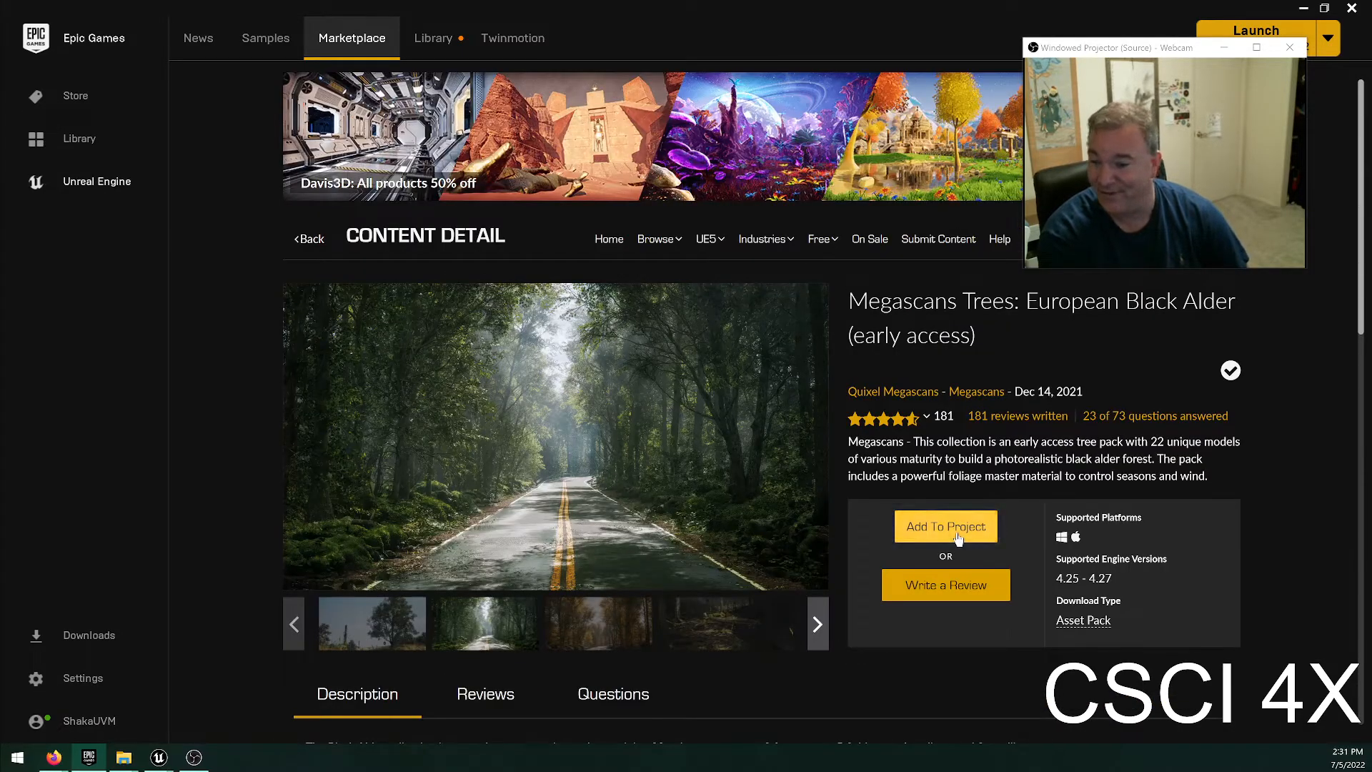
Start adding the European Black Alder pack to a project and look through the compatible projects.
left_click(958, 536)
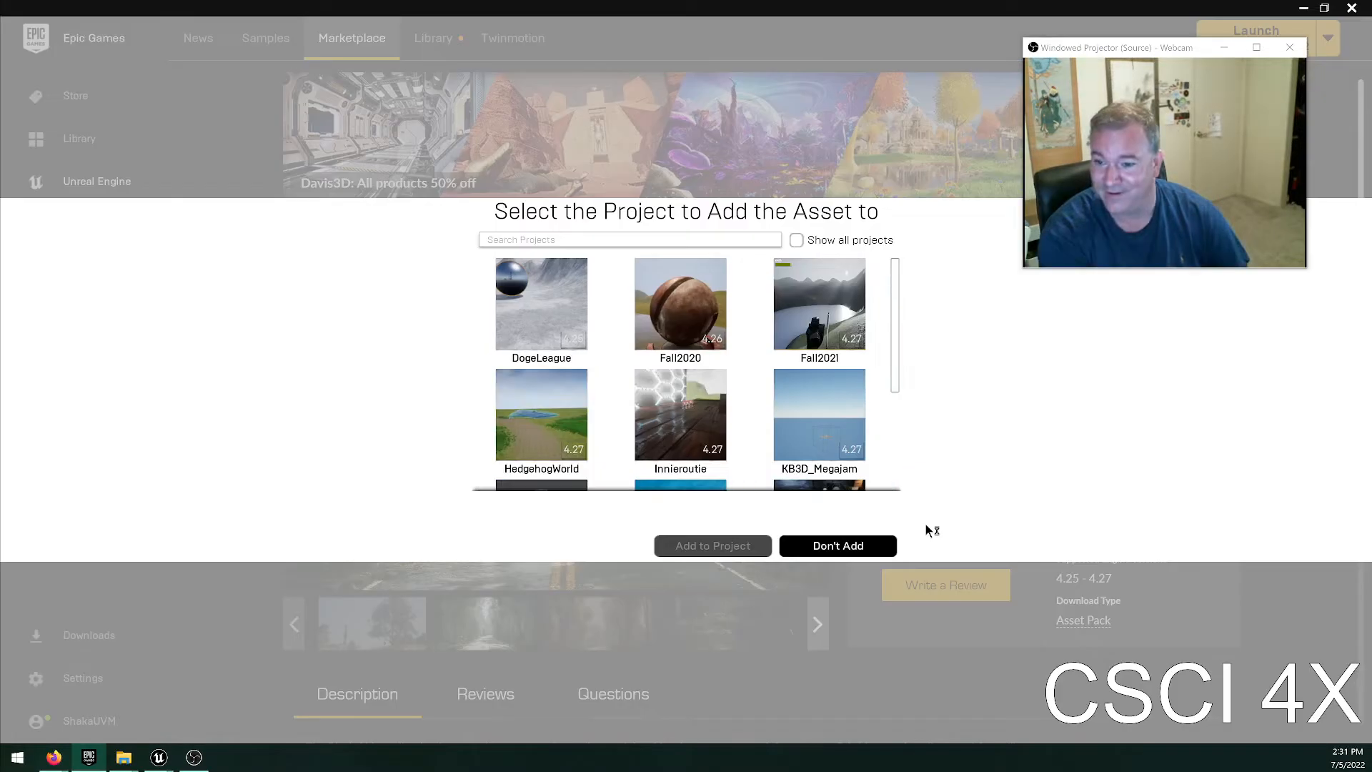
scroll(761, 392, "down", 3)
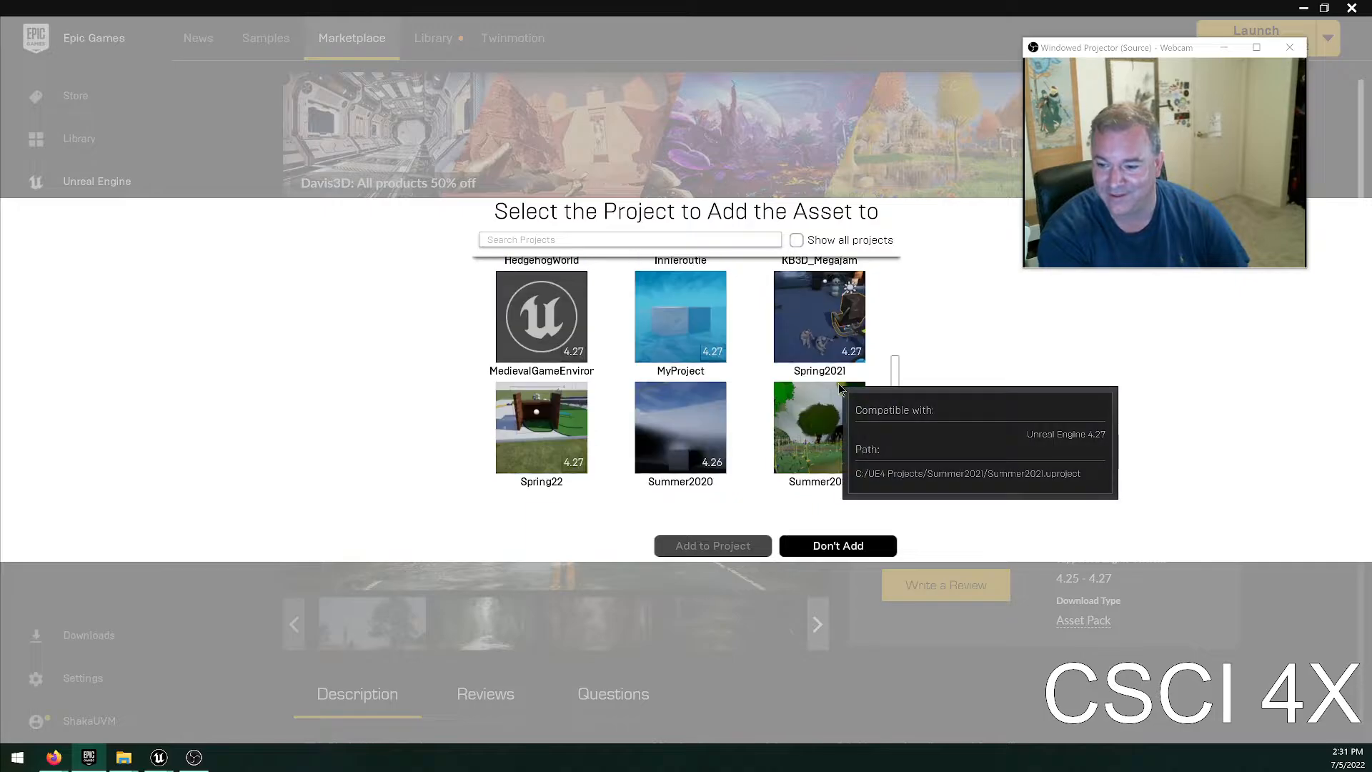
scroll(707, 446, "up", 3)
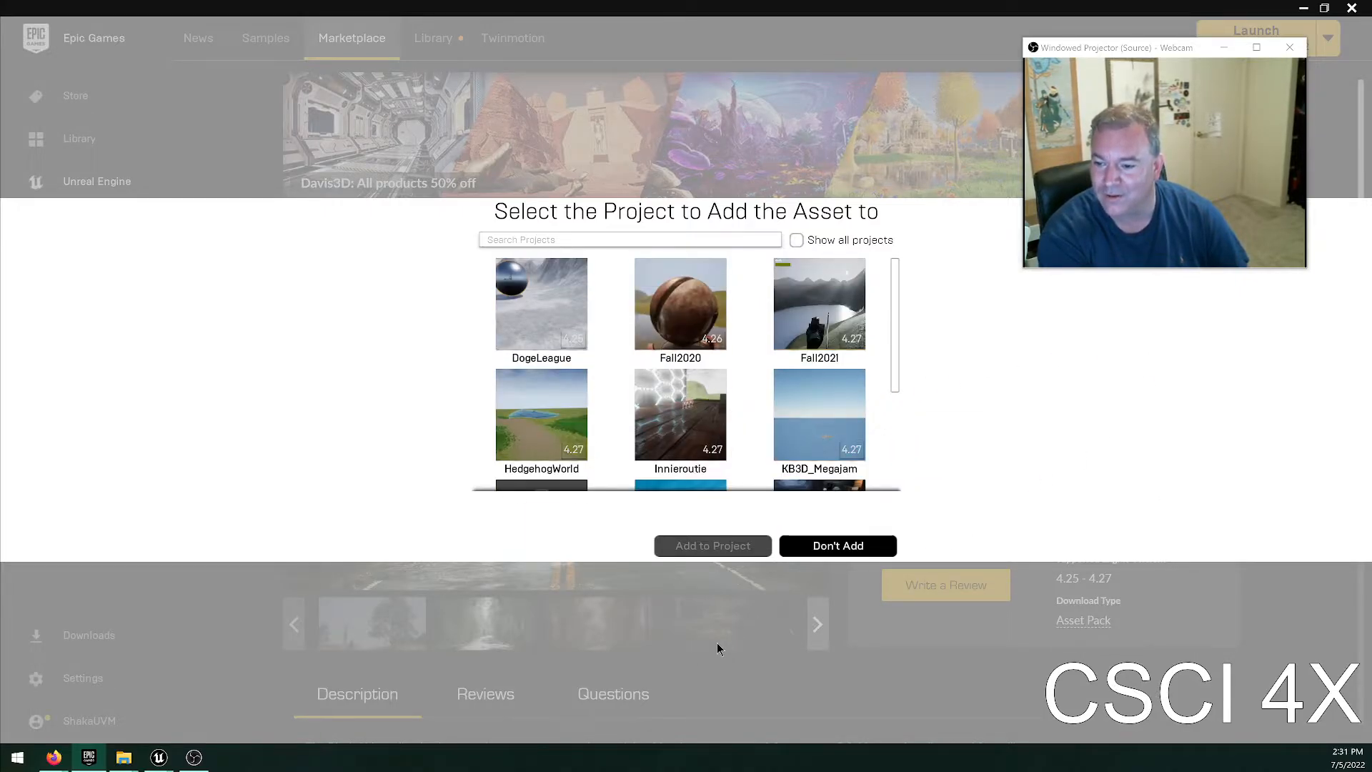
scroll(717, 441, "down", 3)
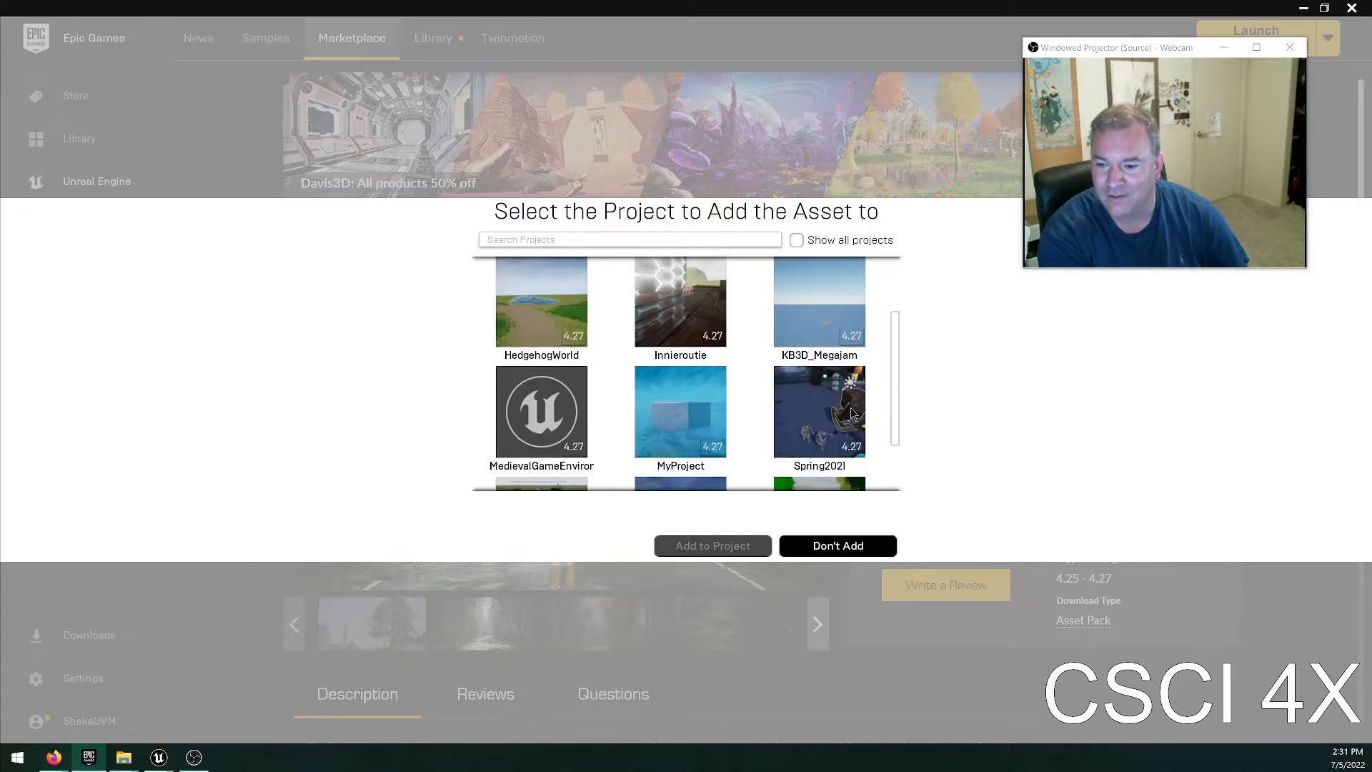
scroll(765, 465, "up", 1)
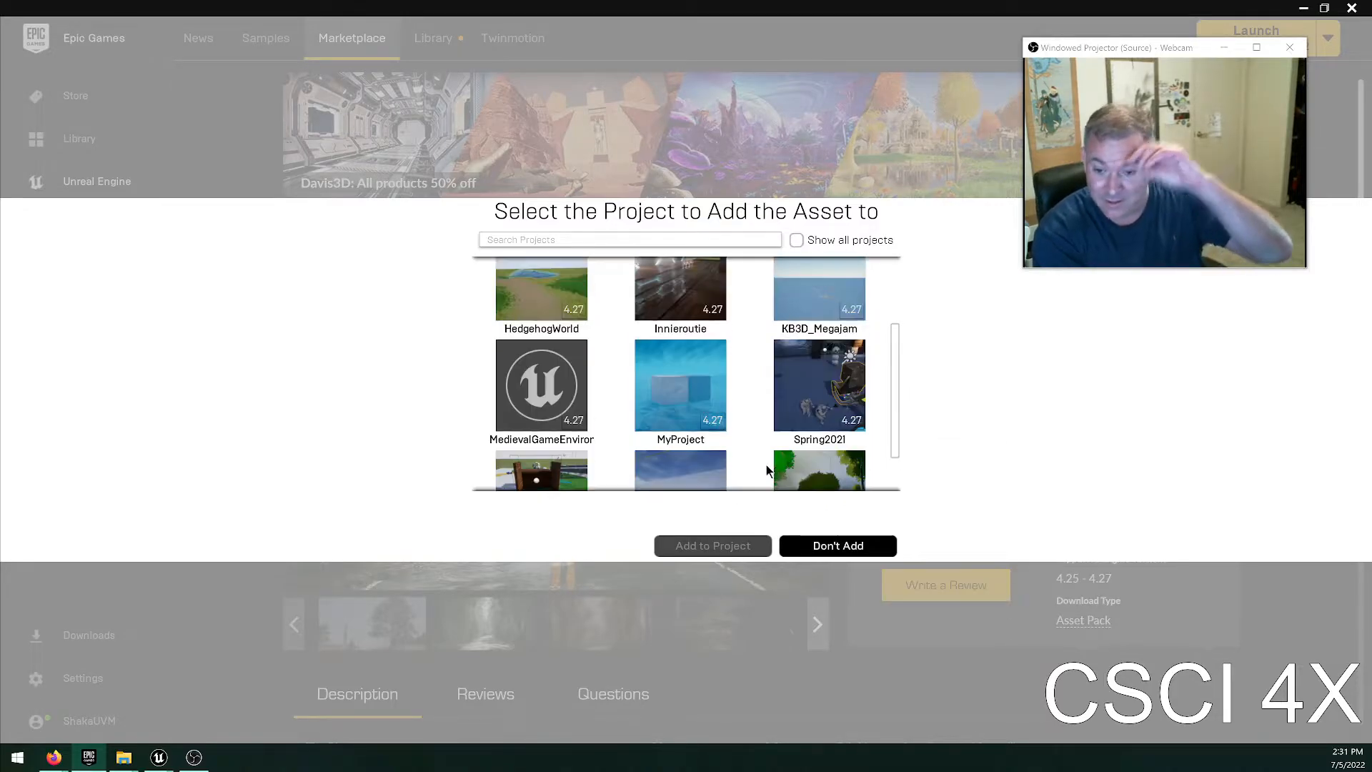
scroll(731, 445, "down", 1)
scroll(628, 411, "up", 1)
scroll(629, 412, "up", 1)
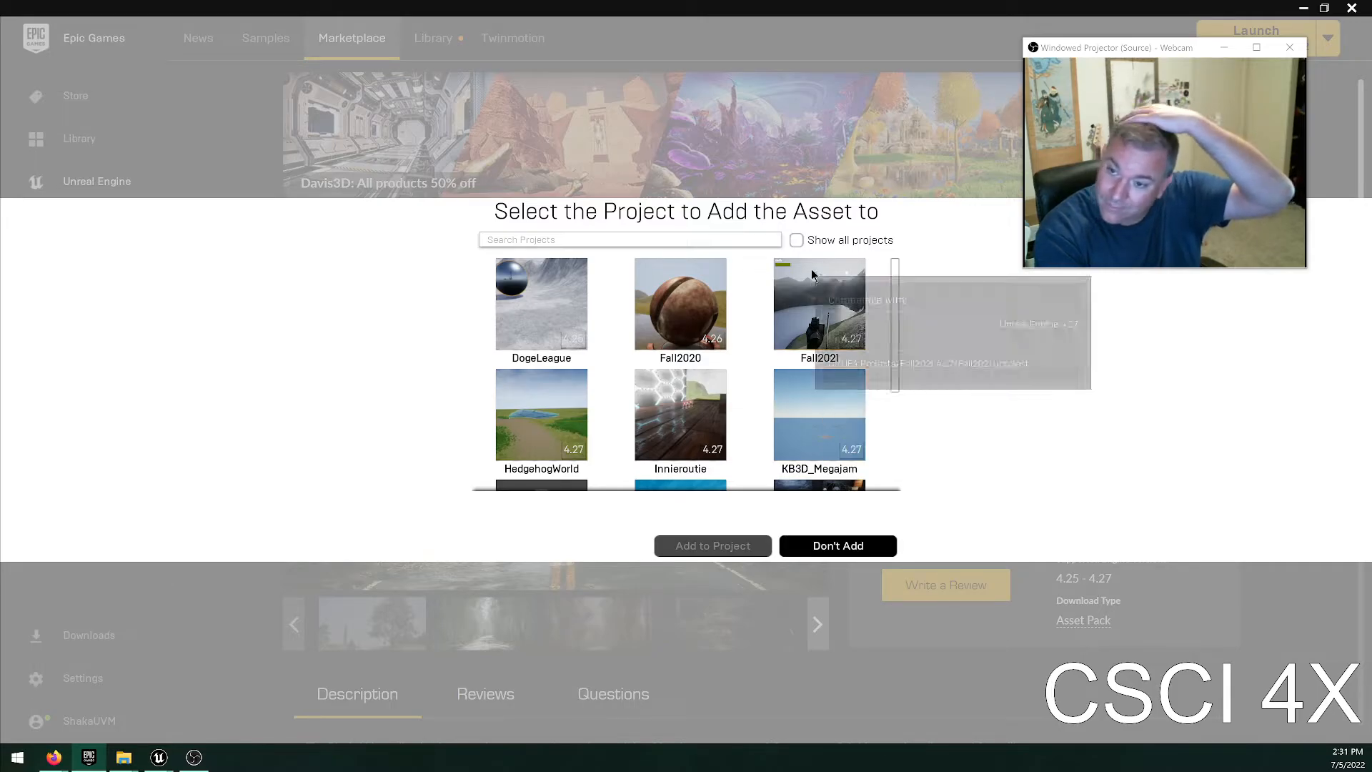
Show all projects, including incompatible ones, and select Summer2022 as the target for the Black Alder pack.
left_click(796, 241)
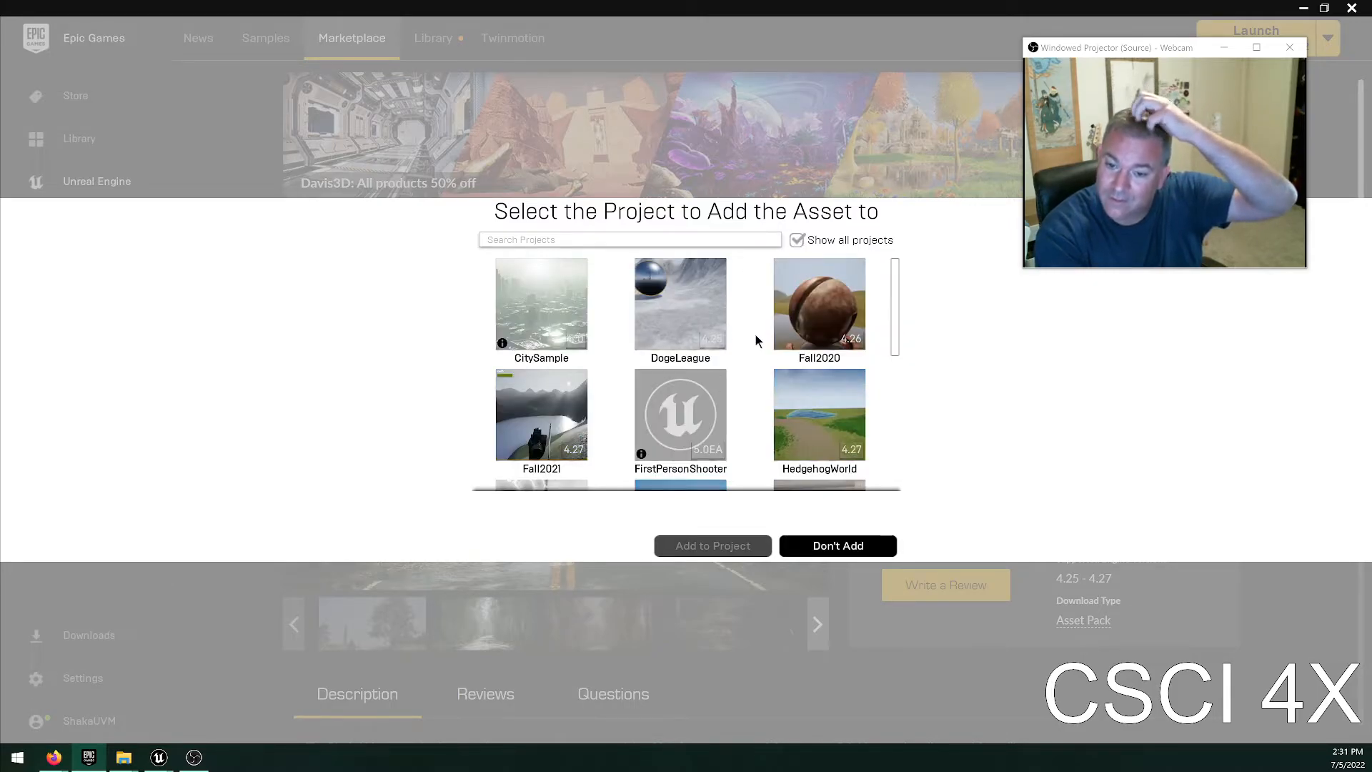
scroll(758, 342, "down", 1)
scroll(832, 407, "down", 5)
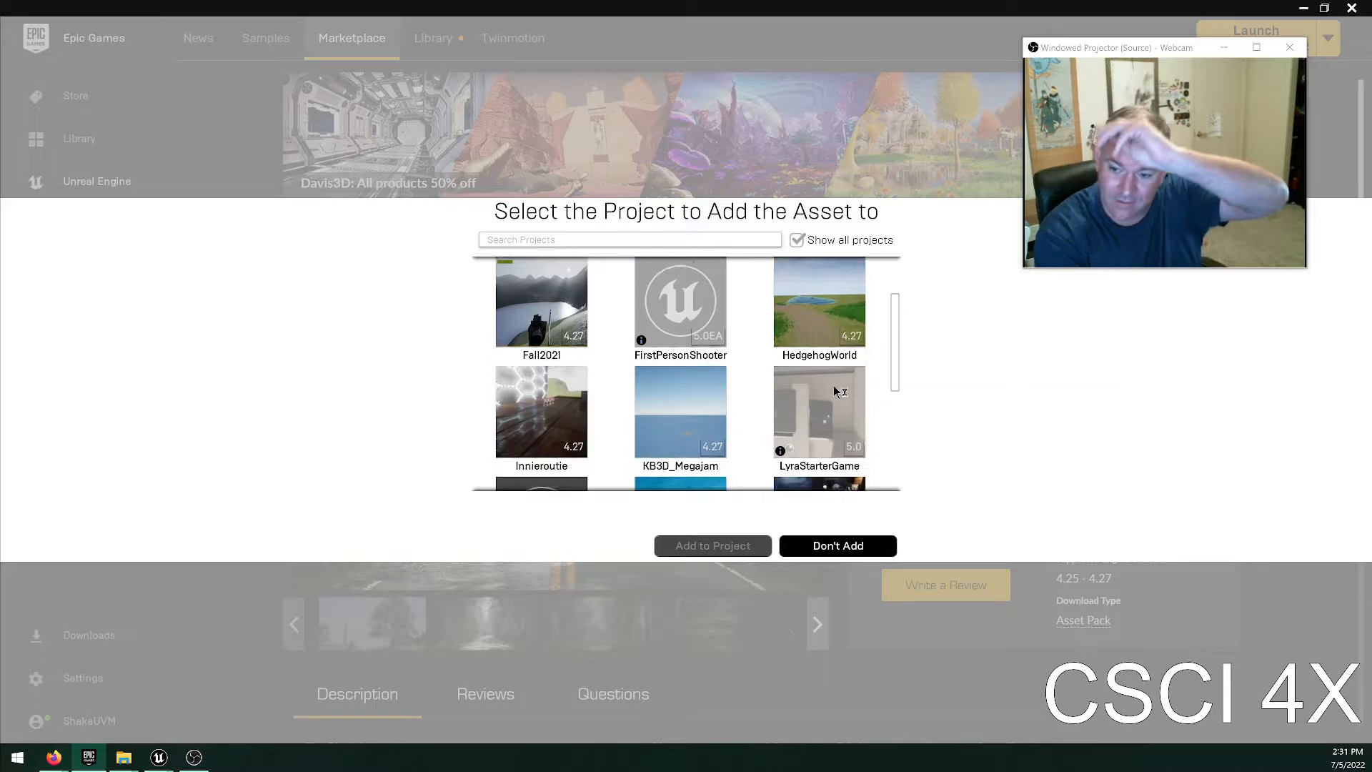
scroll(828, 428, "down", 2)
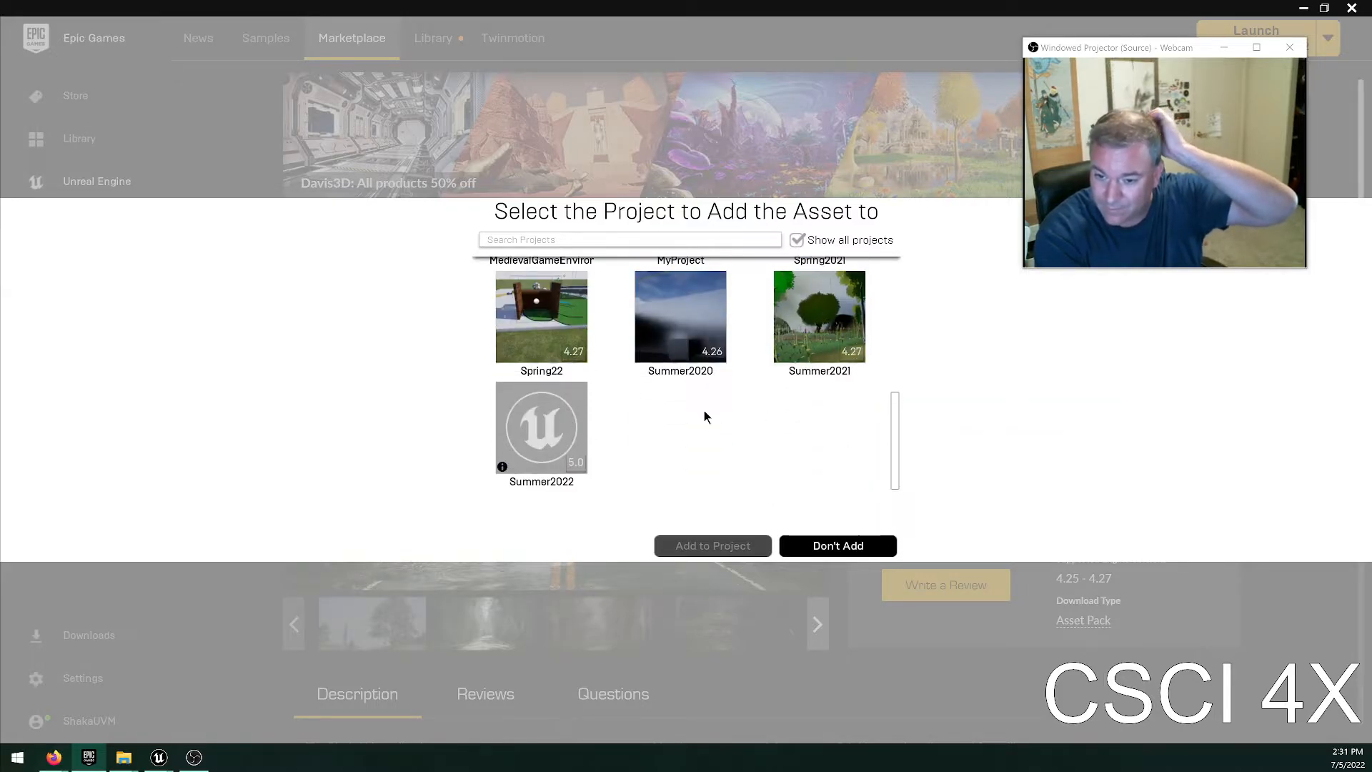
left_click(541, 429)
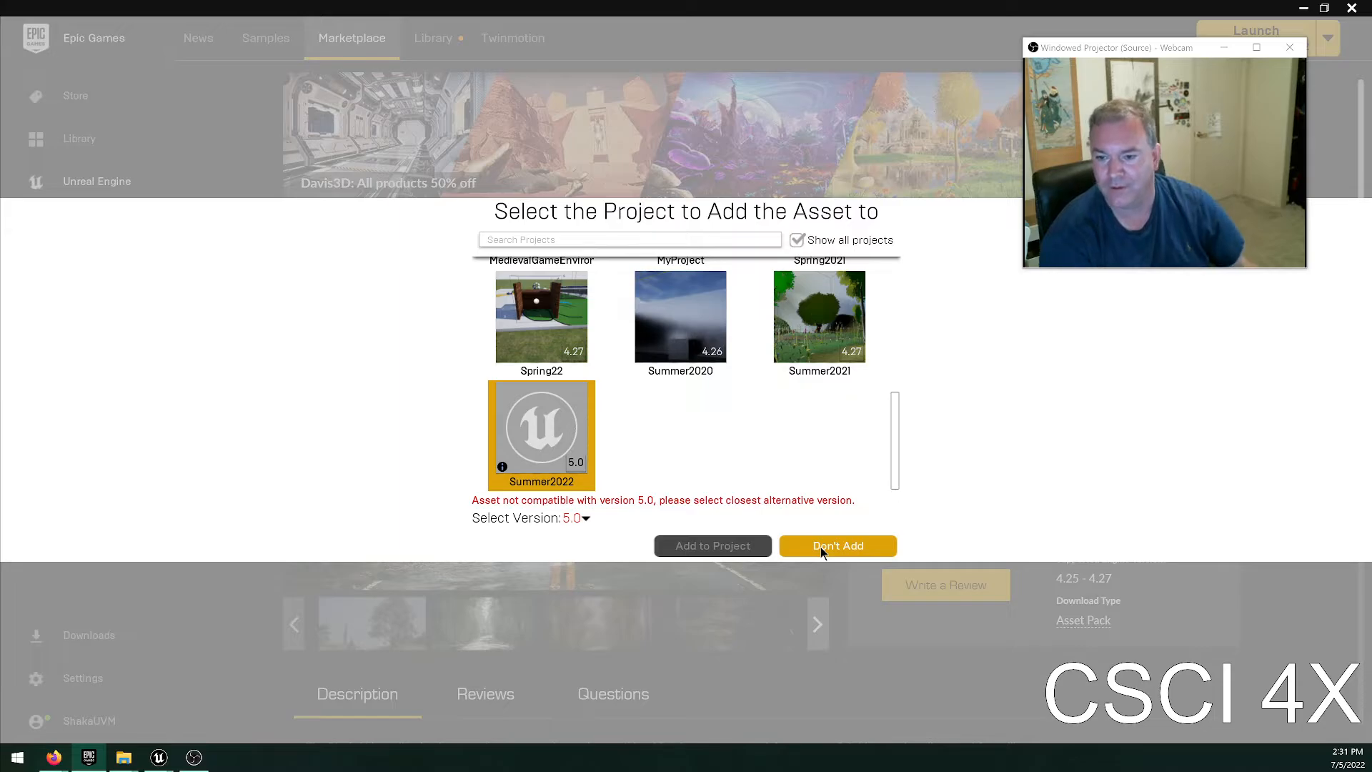
Add the Black Alder pack to the Spring22 project, check the installation progress, and cancel the download.
left_click(521, 303)
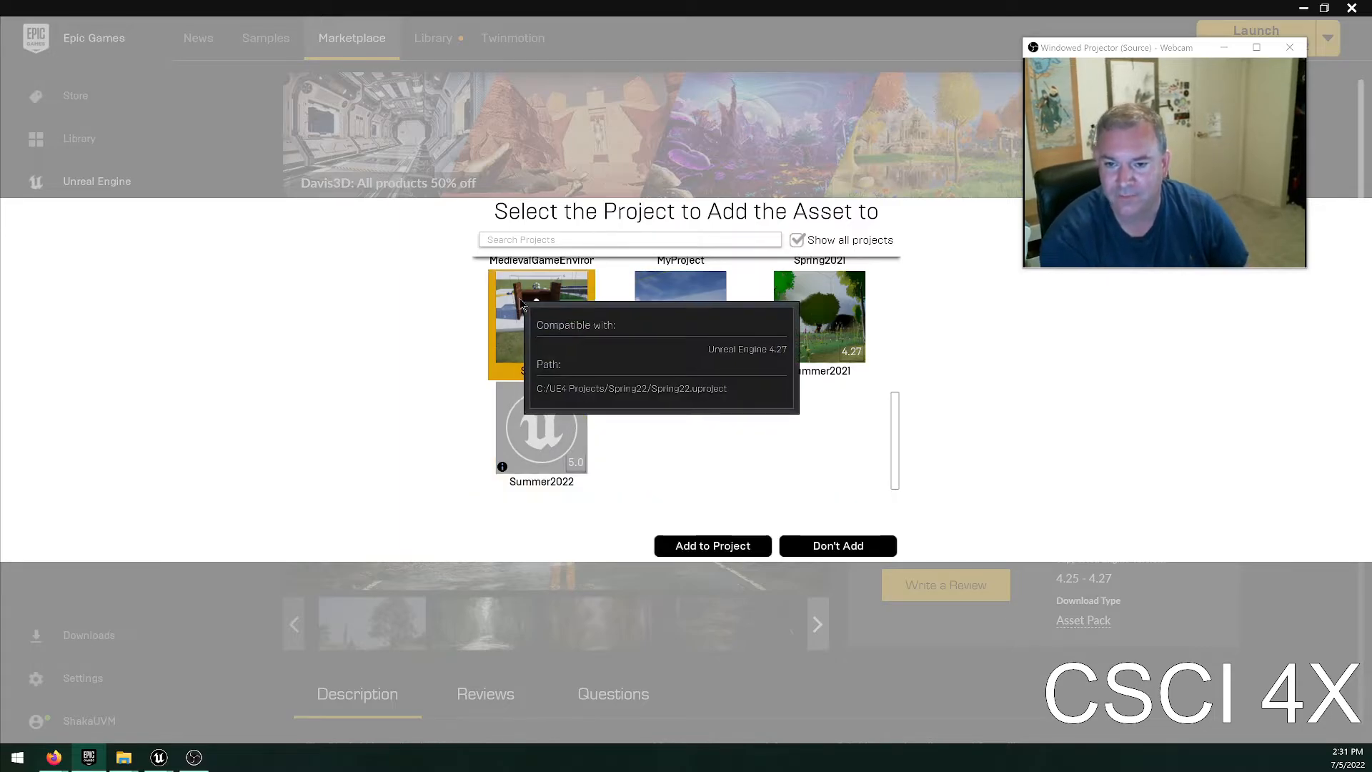
left_click(697, 542)
scroll(820, 422, "down", 1)
scroll(820, 421, "down", 2)
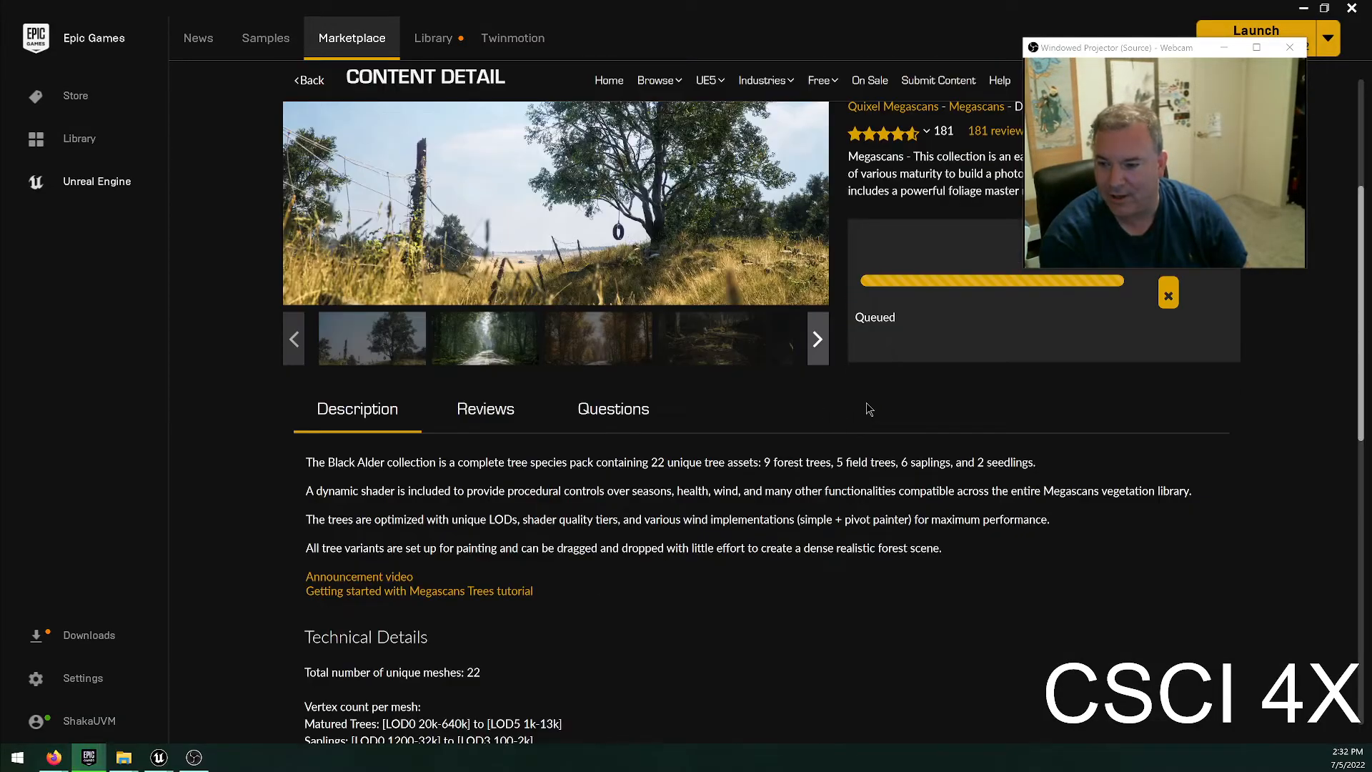
scroll(1003, 369, "up", 2)
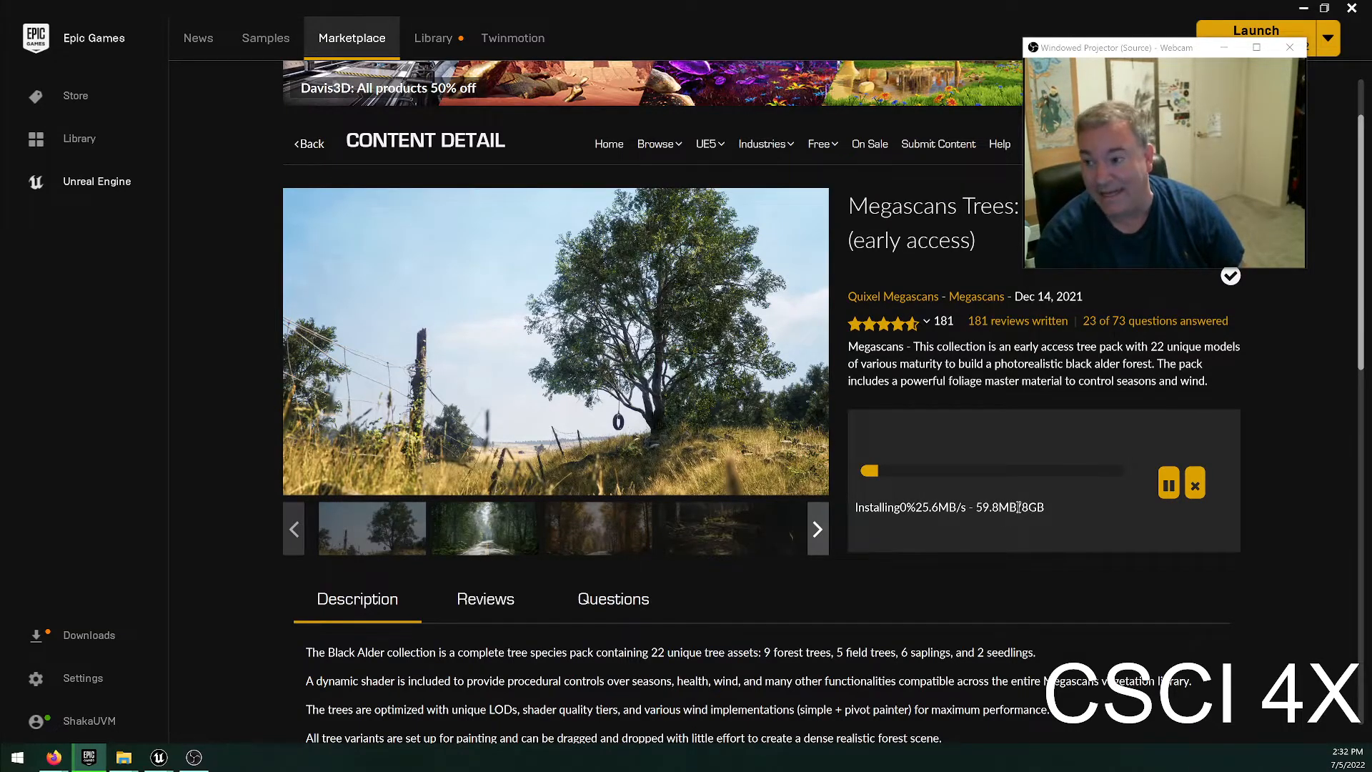
left_click(1200, 485)
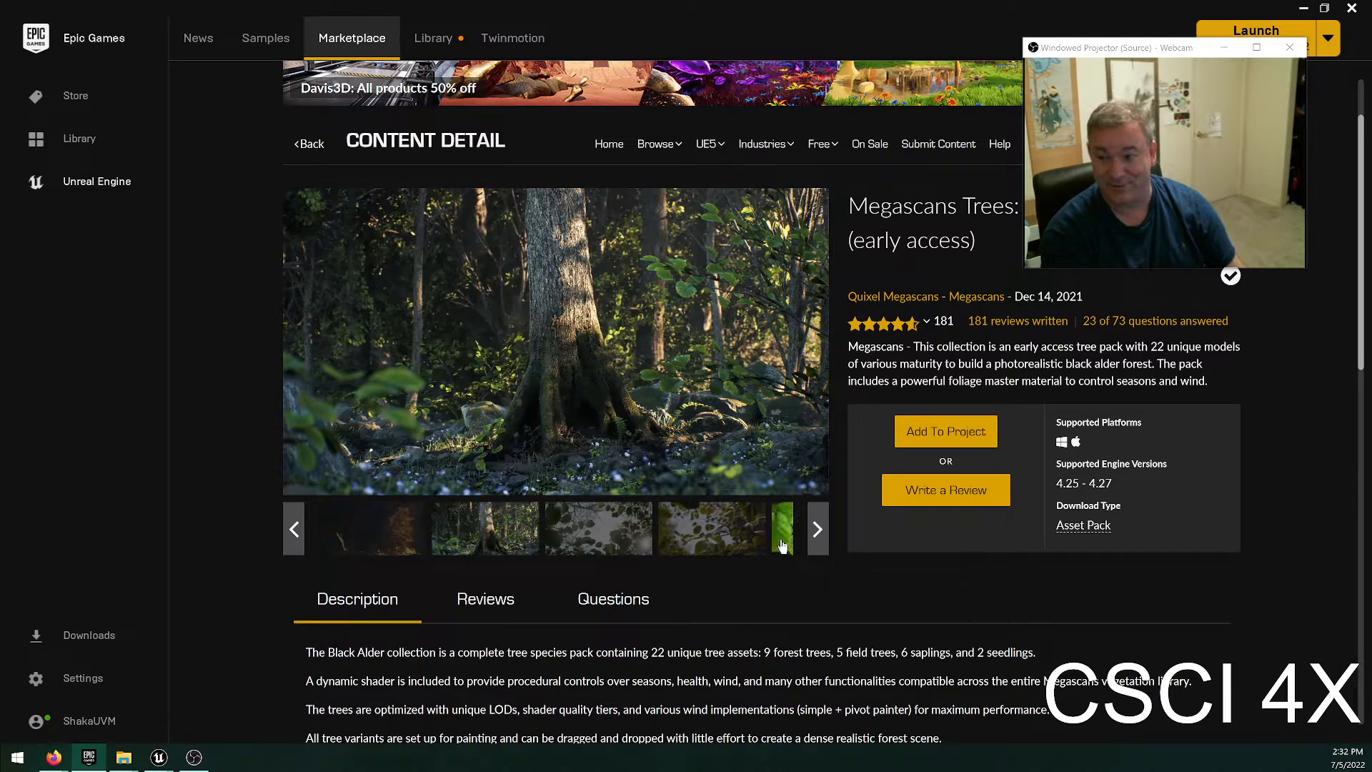
View the green leaf close-up in the Black Alder pack's image gallery.
left_click(782, 546)
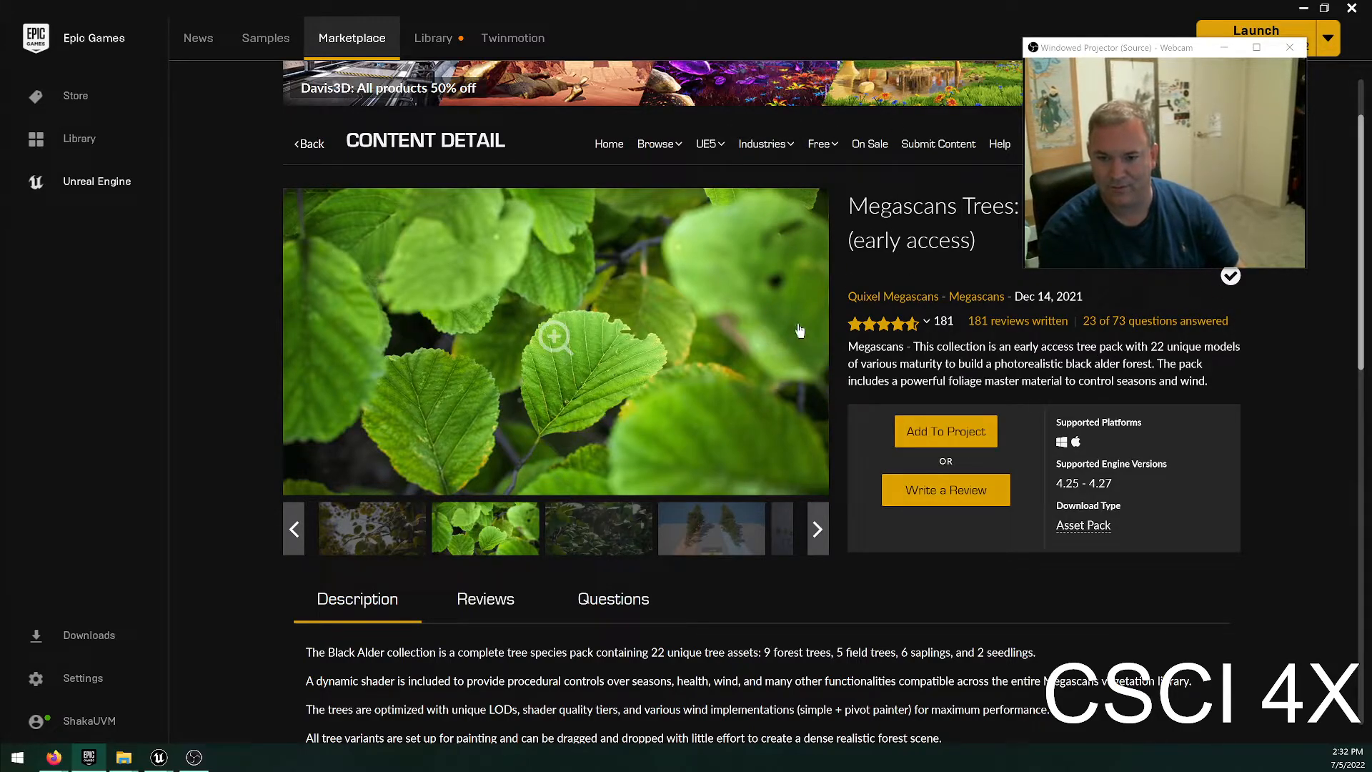
scroll(801, 330, "up", 1)
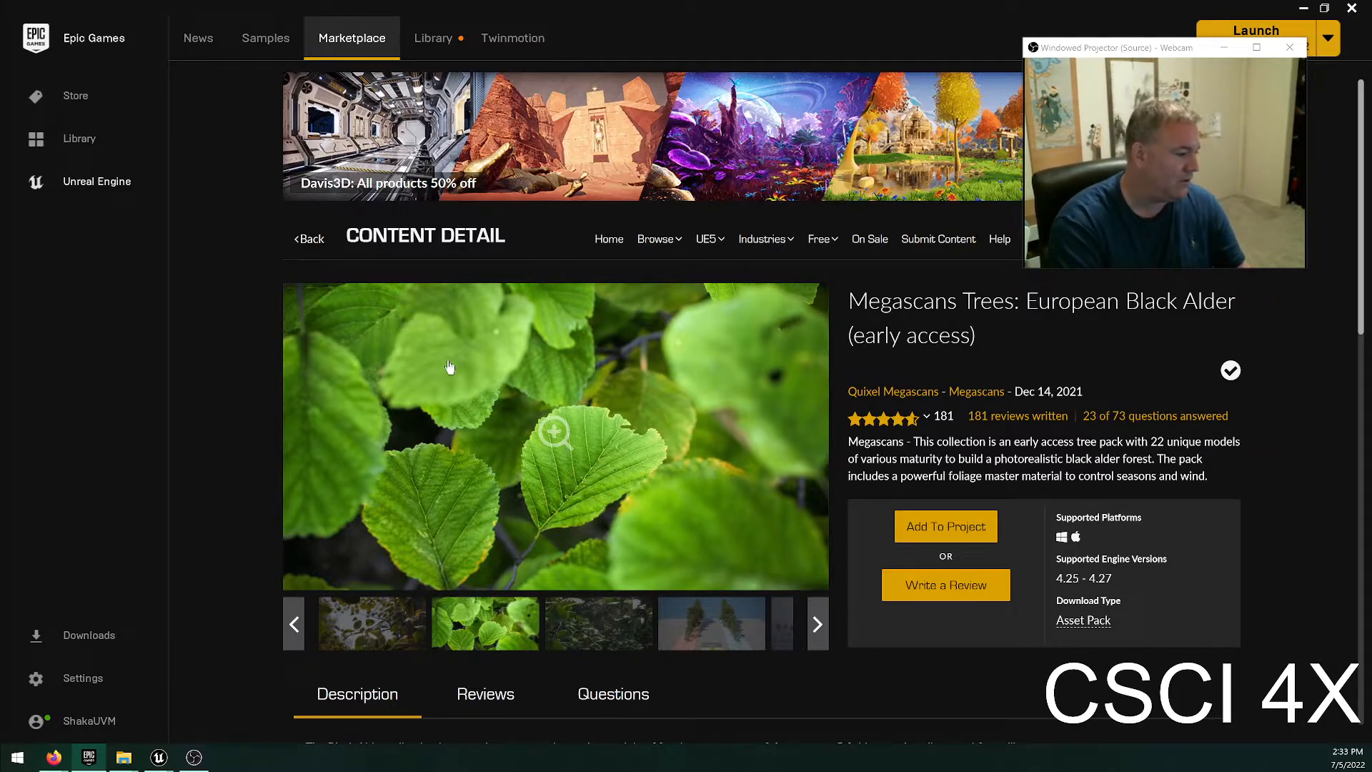
Show the Free For The Month products and open the Point and Click Adventure Toolkit page.
mouse_move(821, 235)
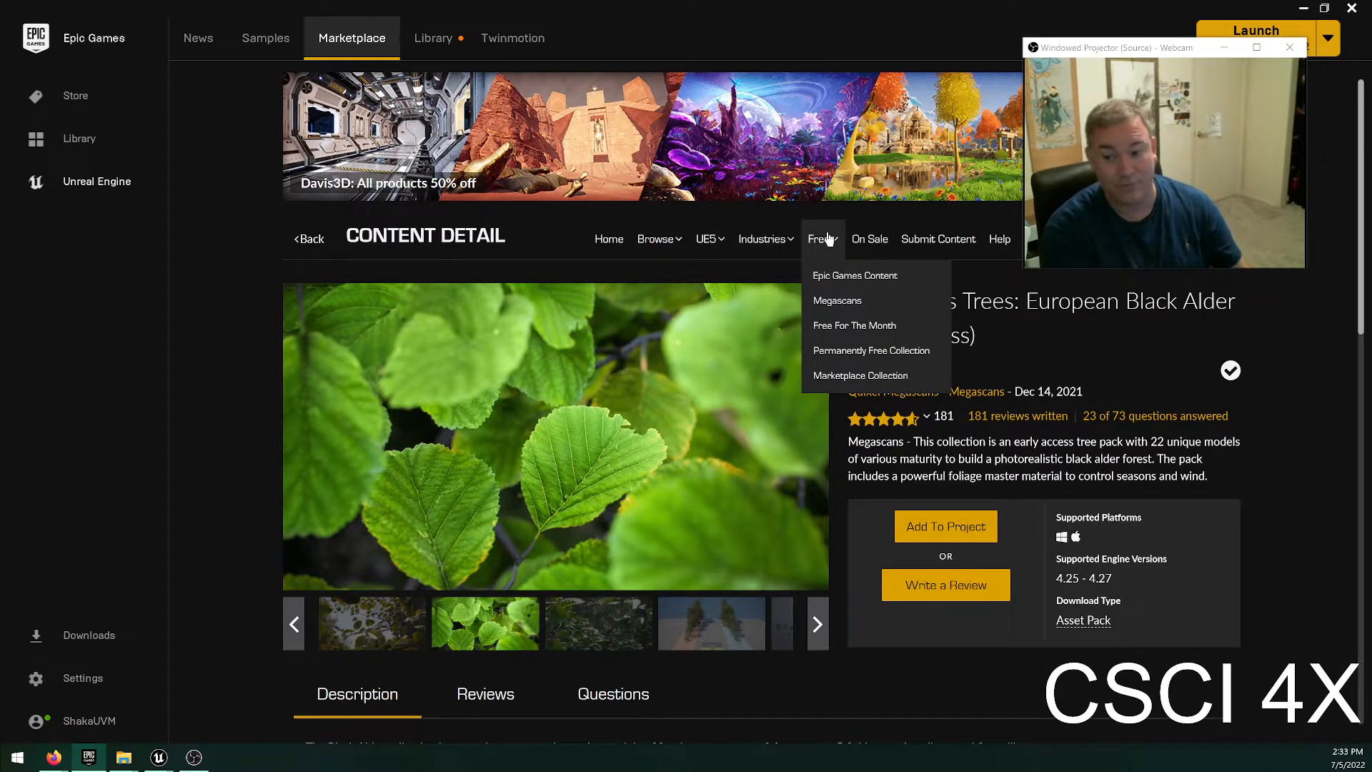
left_click(866, 325)
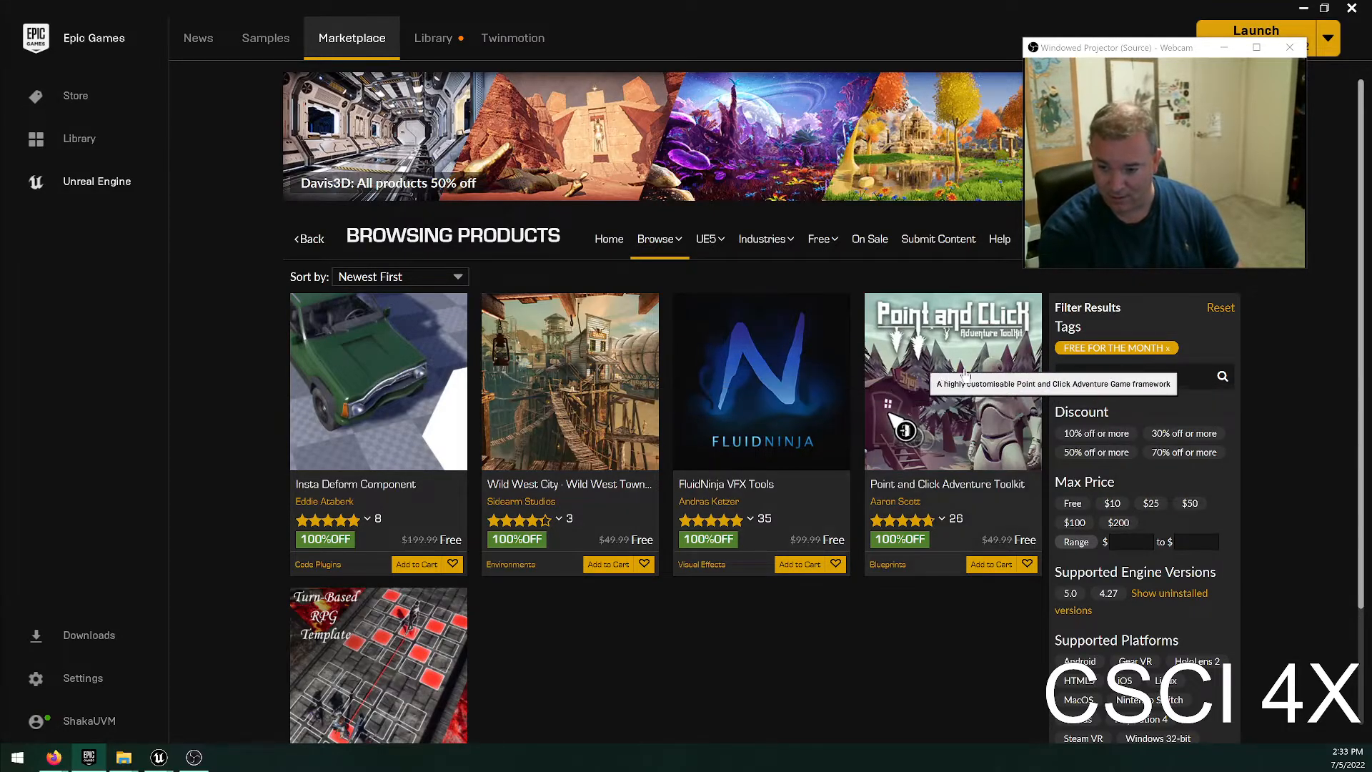
left_click(966, 341)
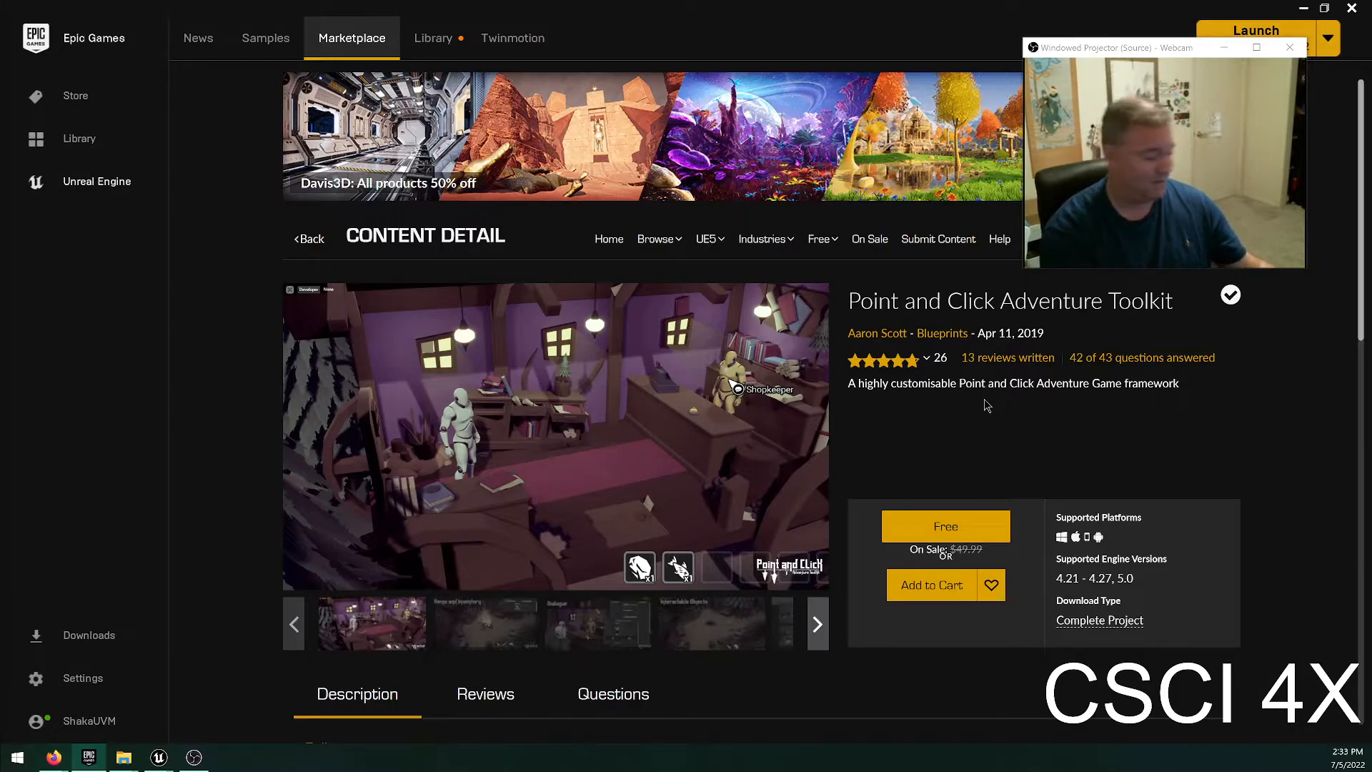
Leave the toolkit page, browse the Permanently Free Collection, and return to the Free For The Month products.
key("alt+Left")
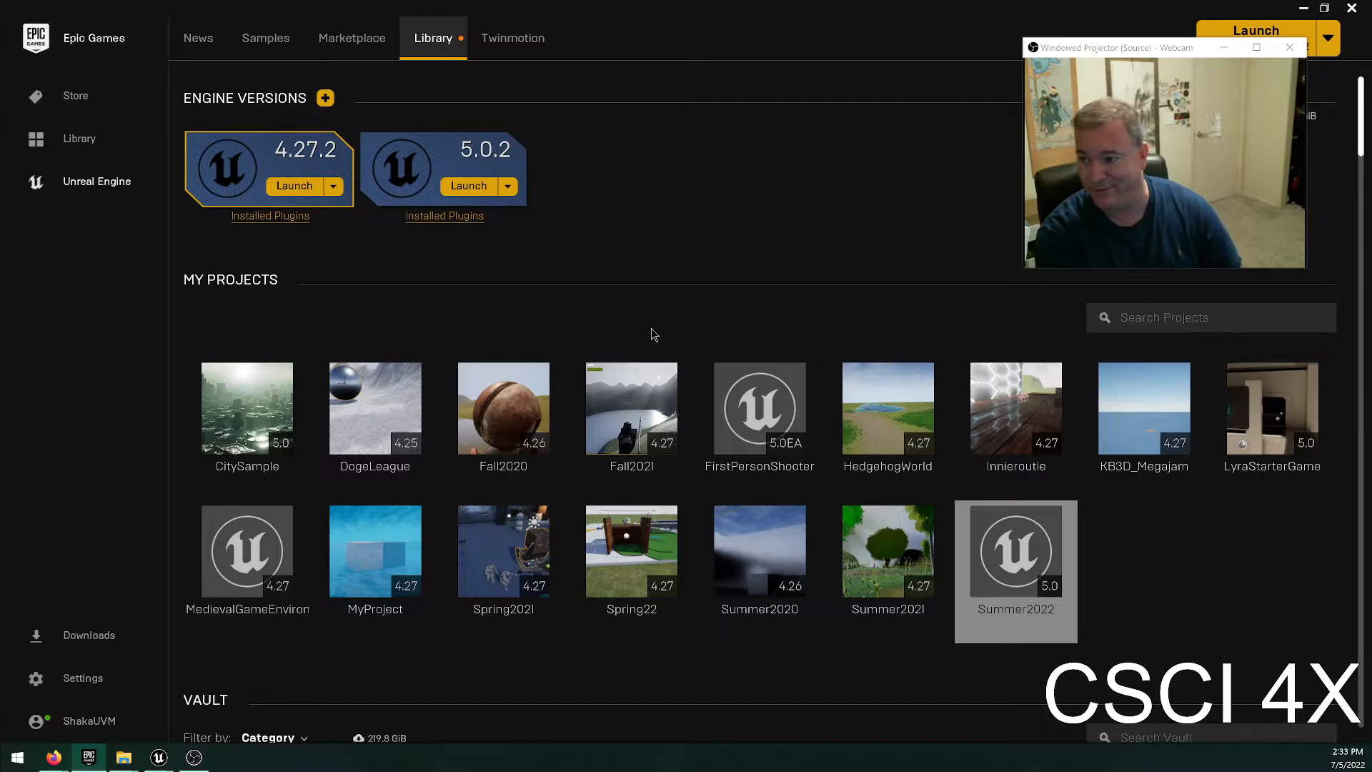
left_click(353, 38)
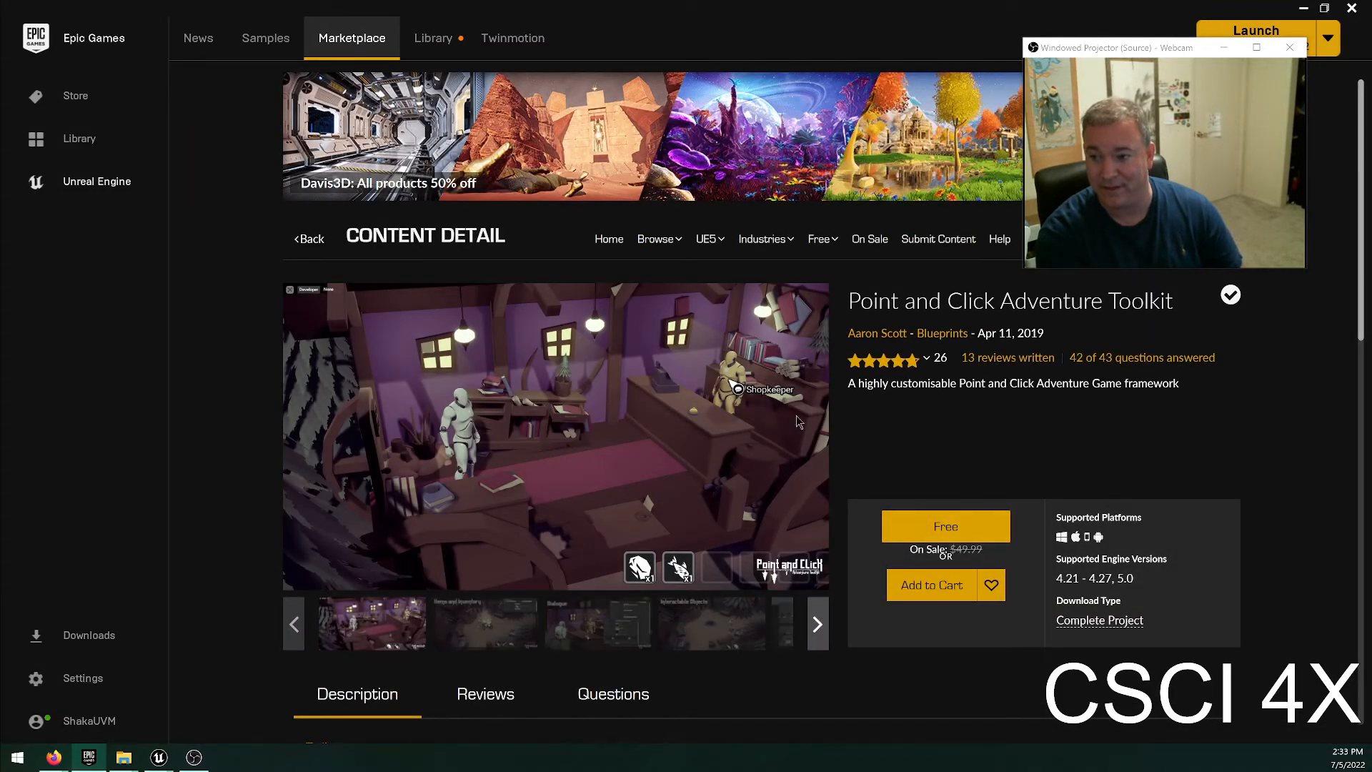
left_click(612, 238)
mouse_move(821, 241)
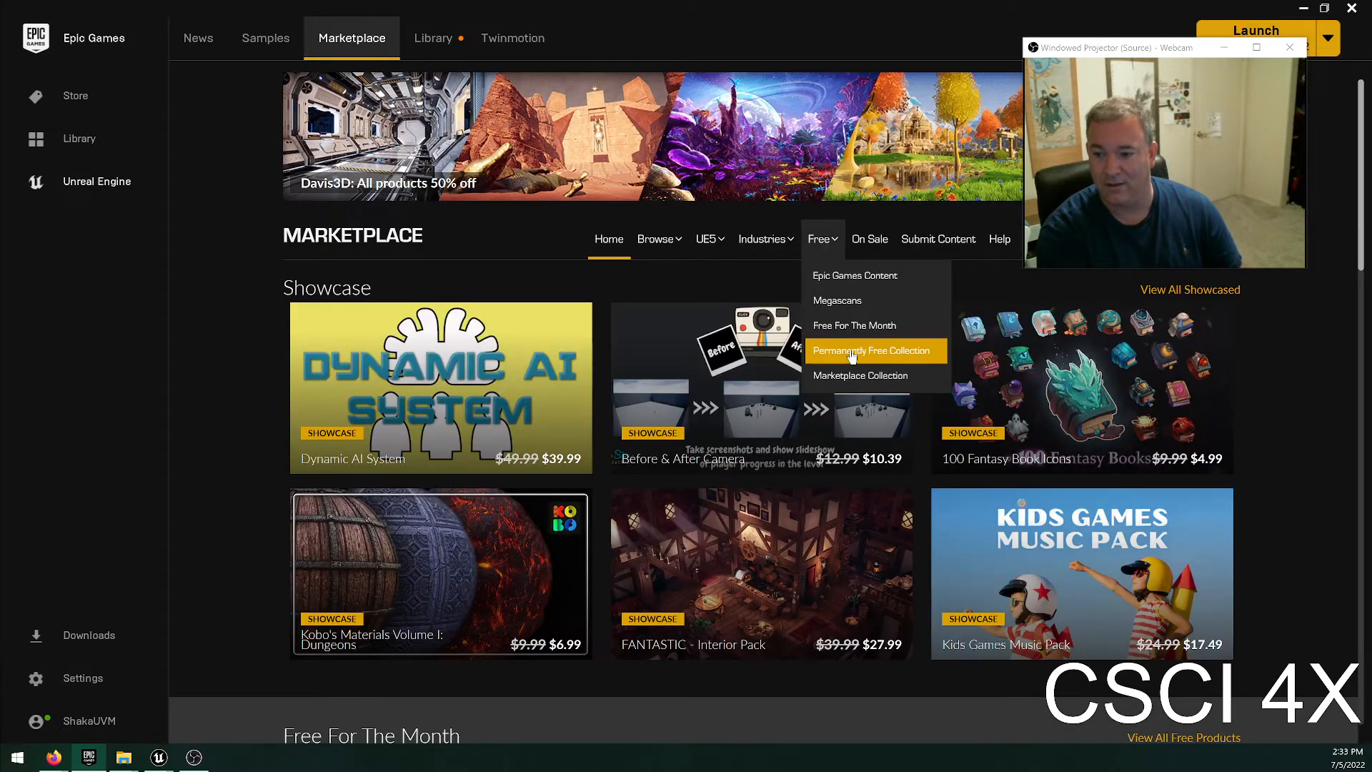
left_click(852, 353)
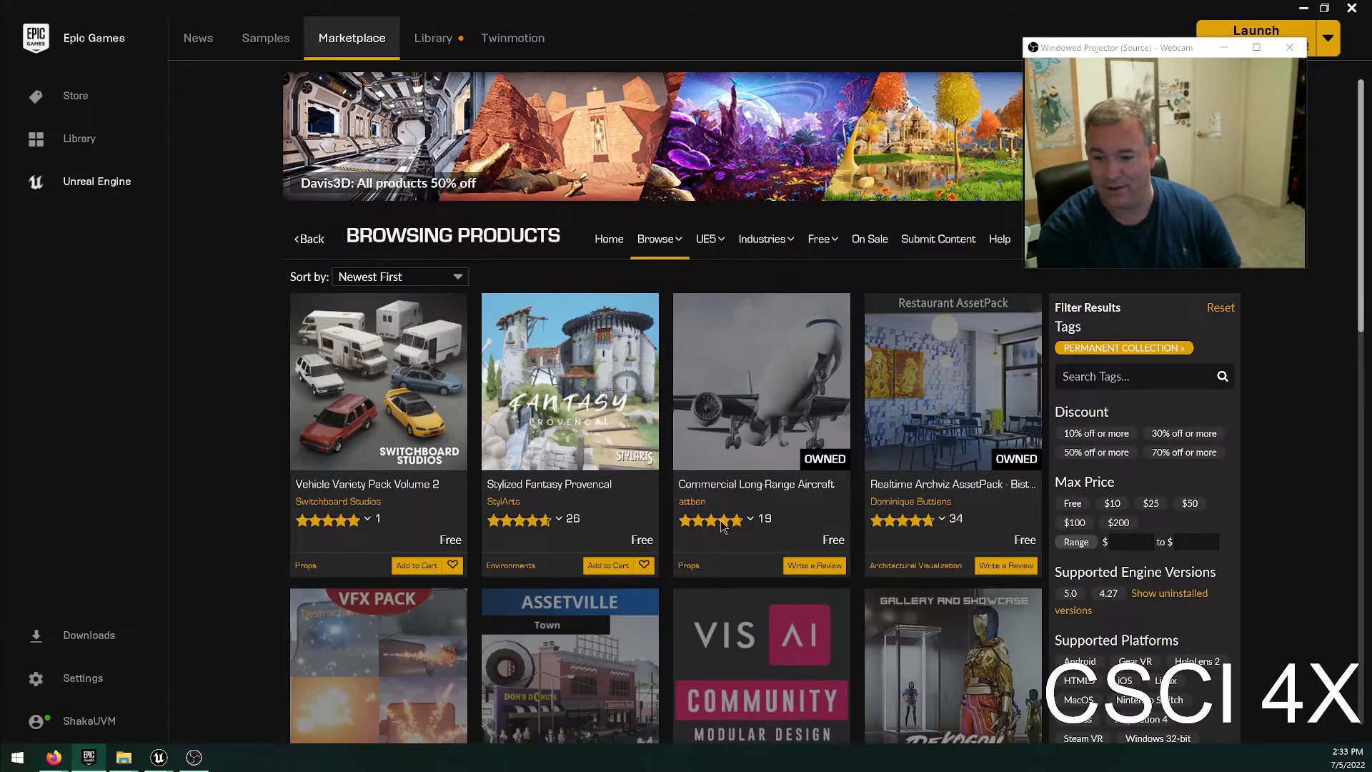
mouse_move(823, 241)
left_click(857, 325)
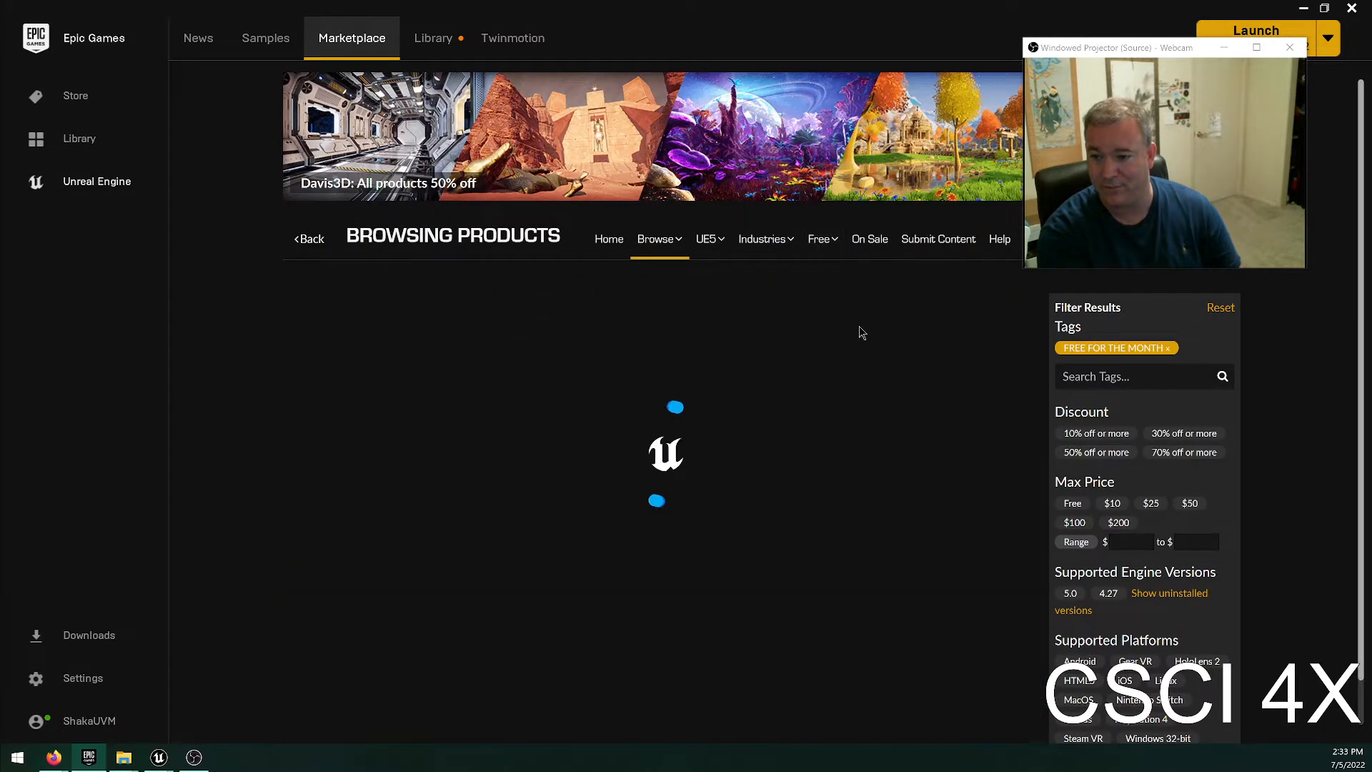
Add Insta Deform Component, Wild West City, FluidNinja VFX Tools, Point and Click Adventure Toolkit and Turn-Based RPG Template to the cart.
left_click(417, 564)
left_click(608, 563)
left_click(799, 563)
left_click(991, 564)
scroll(508, 627, "down", 2)
mouse_move(408, 712)
left_click(420, 710)
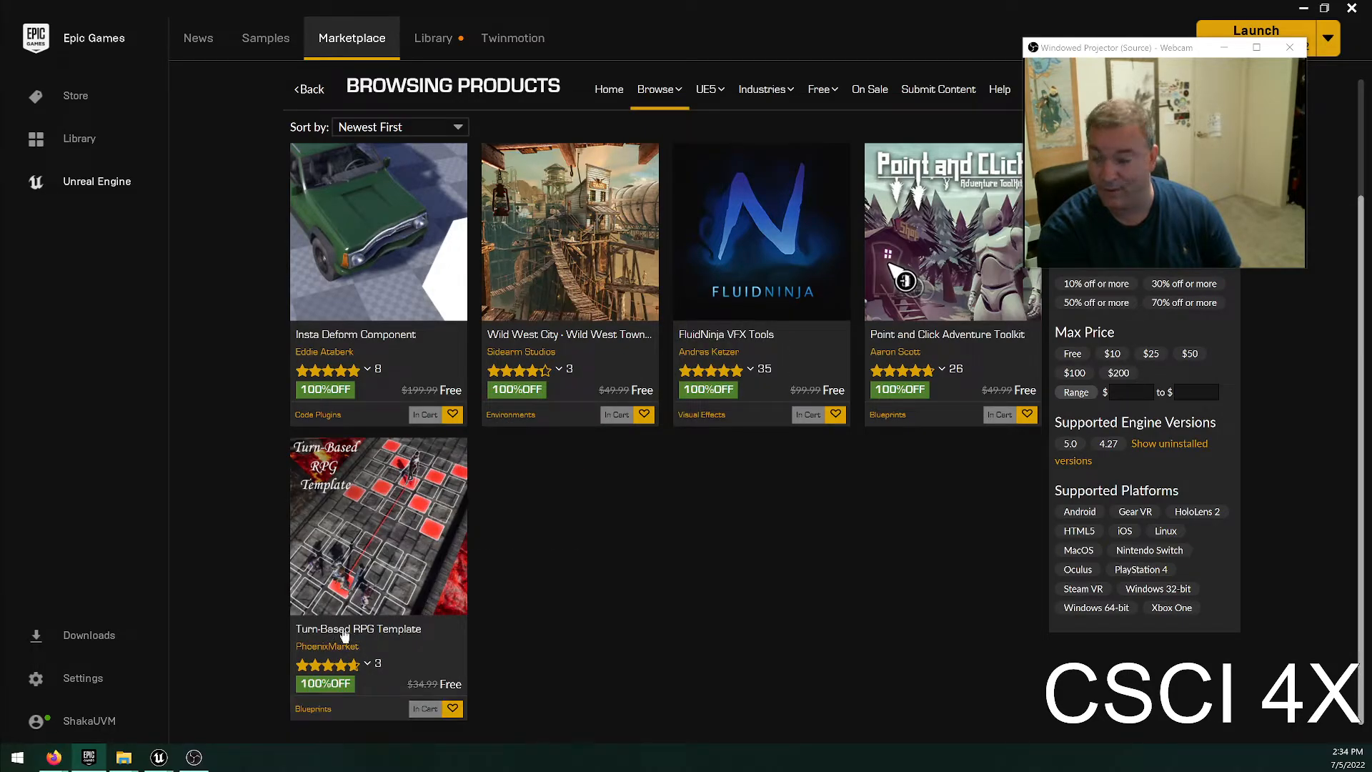
Move the webcam preview window away from the shopping cart so the cart is accessible.
scroll(768, 340, "up", 2)
left_click_drag(1207, 45, 761, 114)
left_click(783, 121)
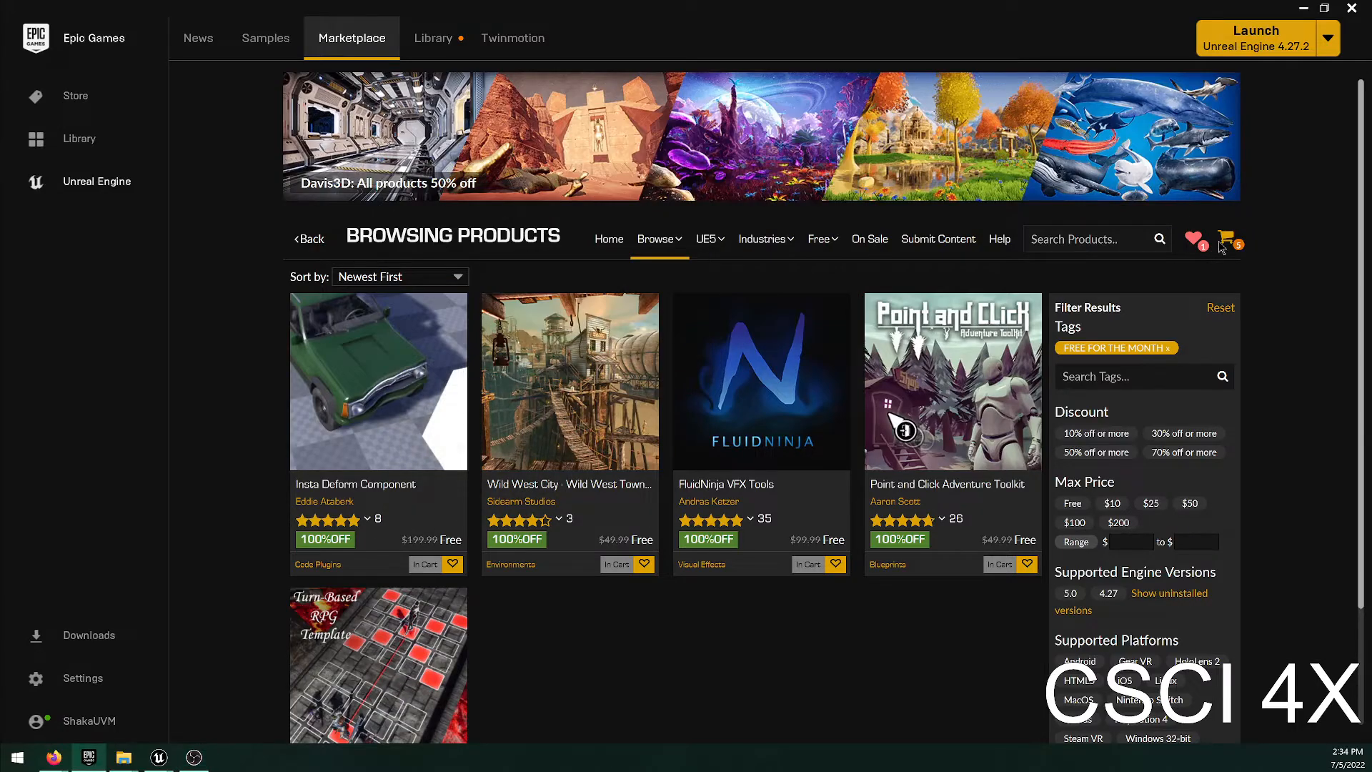
mouse_move(1222, 245)
left_click_drag(698, 121, 806, 61)
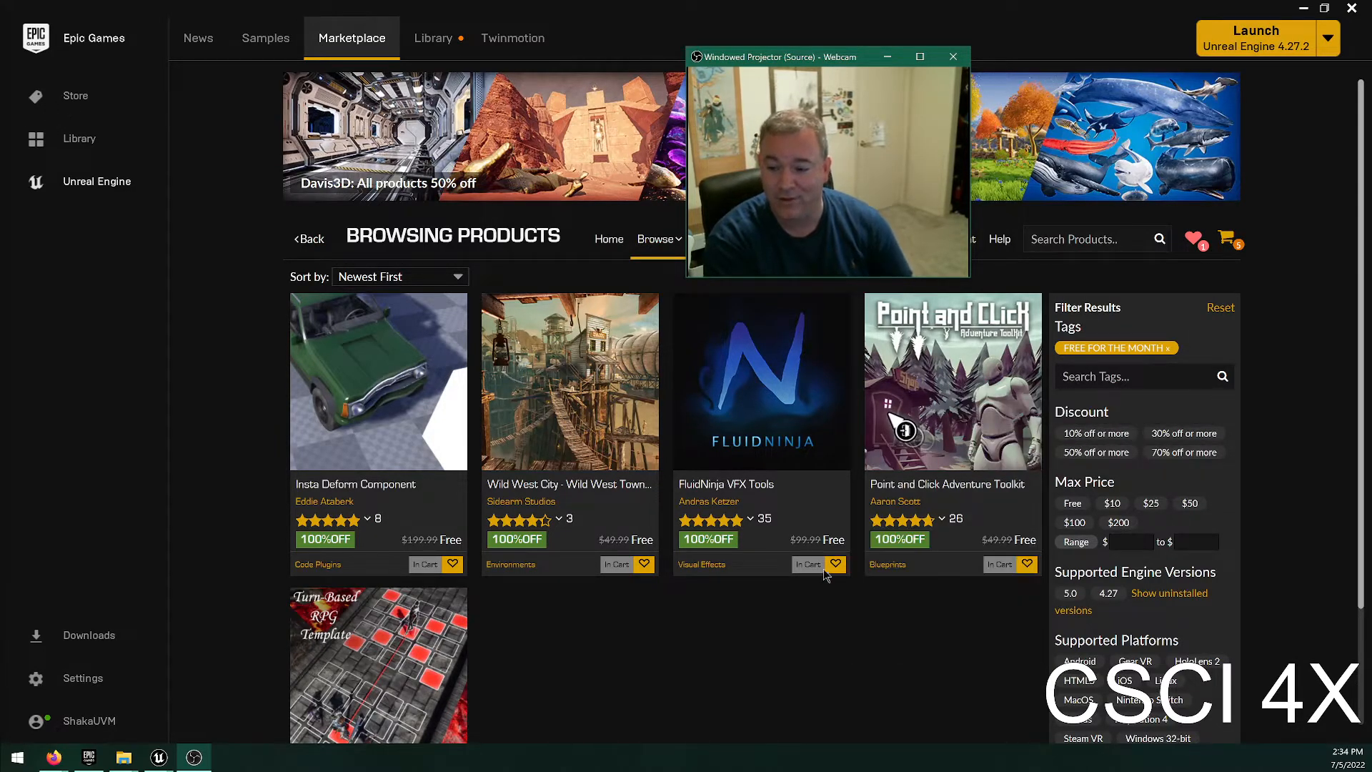
Open the Point and Click Adventure Toolkit page, check out the cart, and place the order for the five free products.
left_click(963, 402)
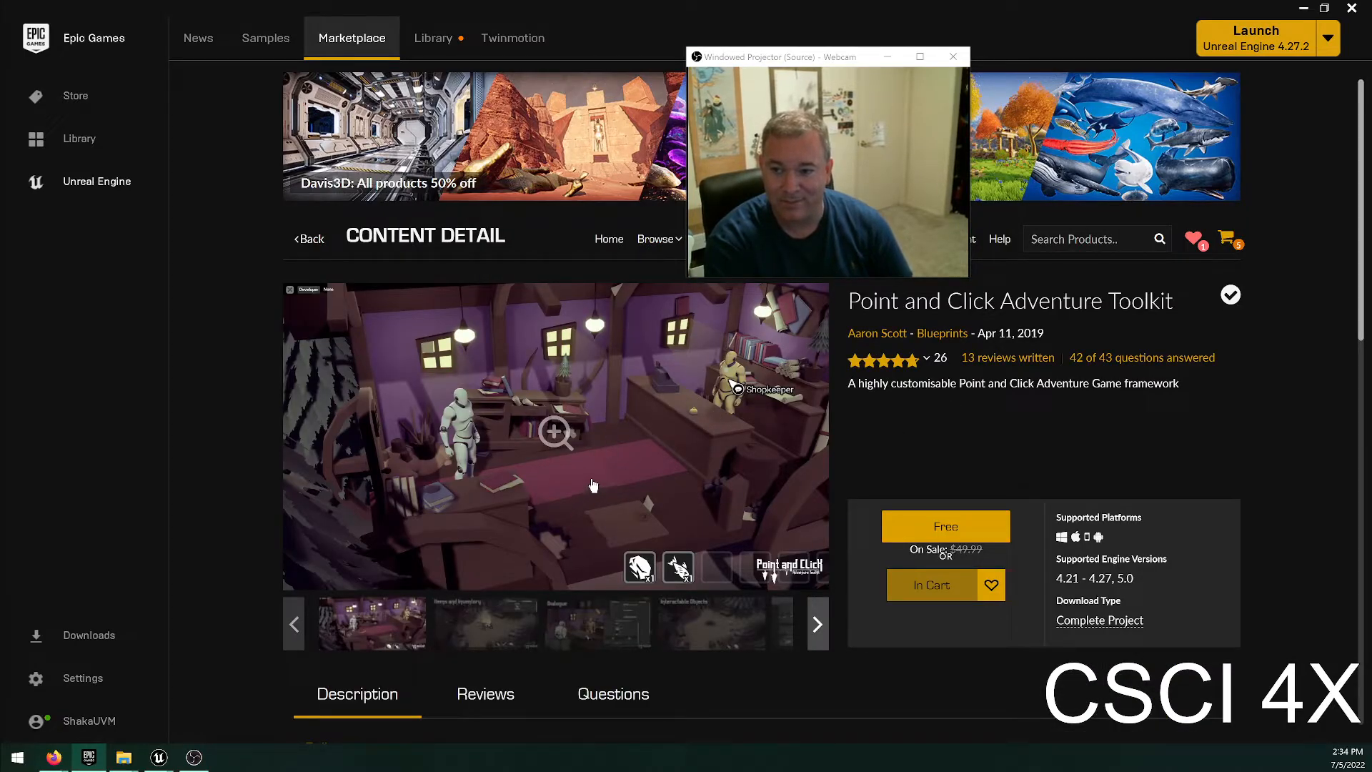
left_click(1227, 240)
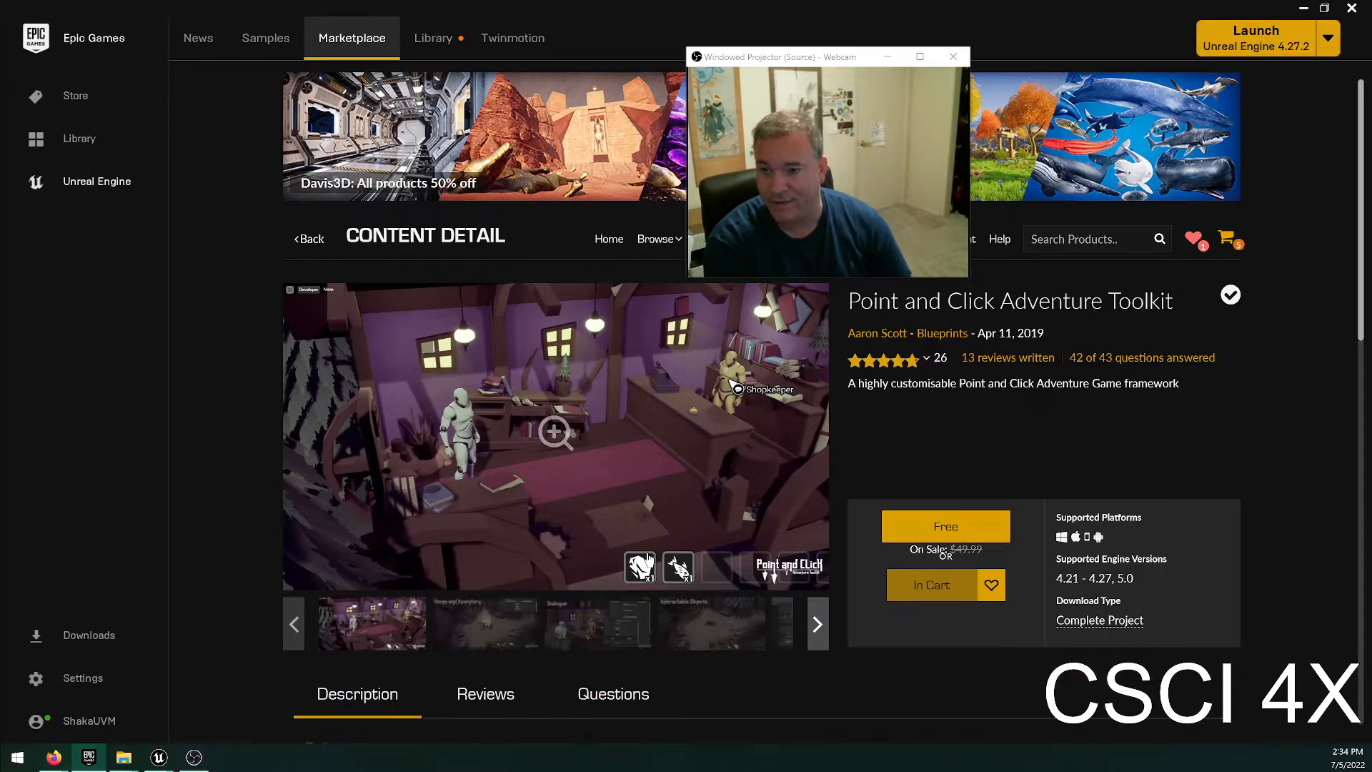
left_click(648, 560)
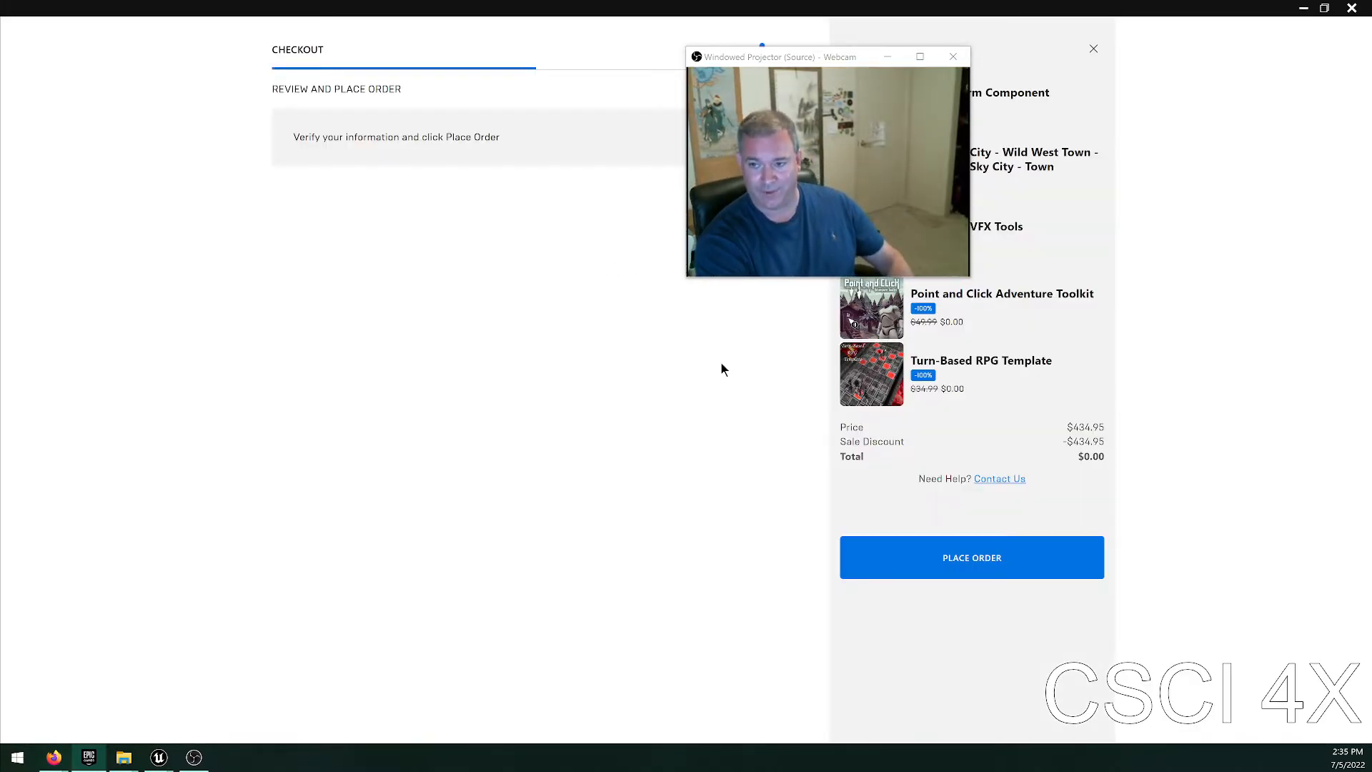
left_click(934, 556)
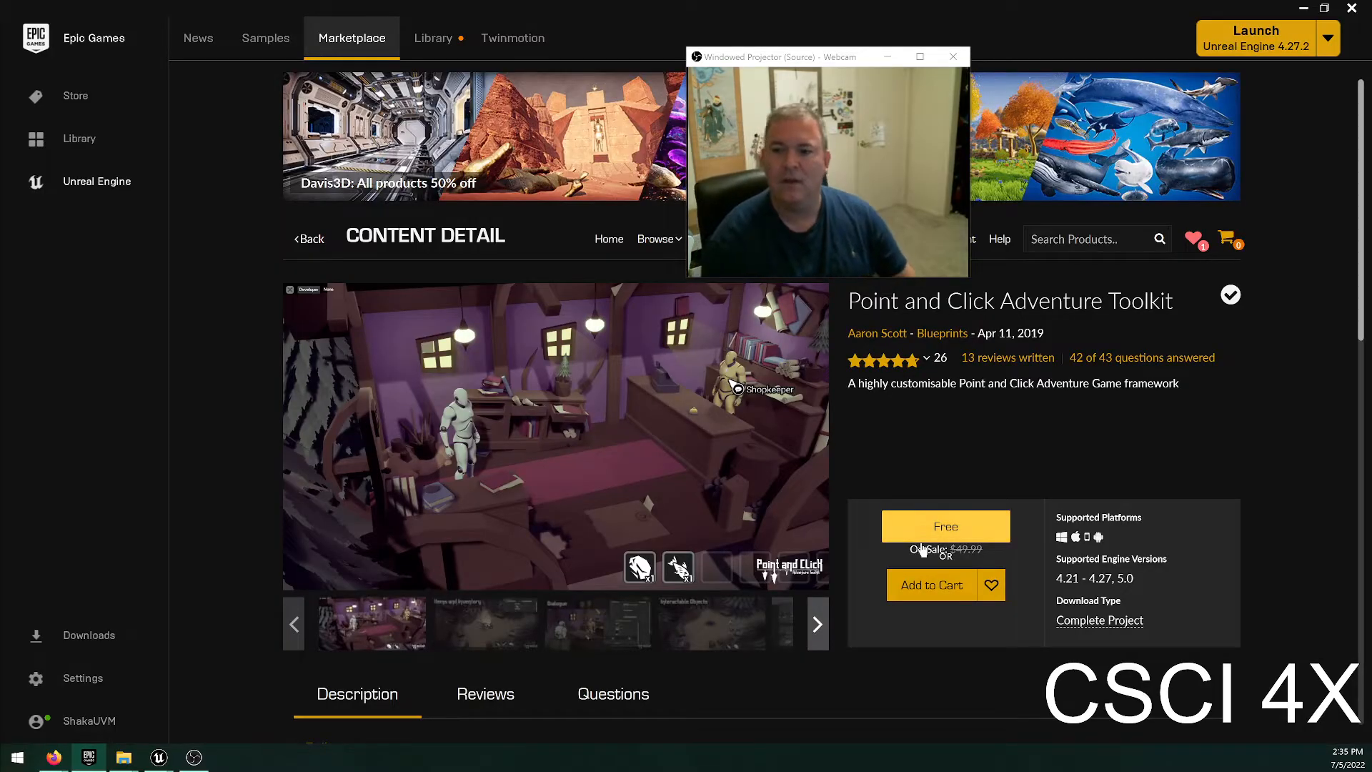
Move the webcam preview window off the product search, search the Marketplace for "hedgehog", and look through the results.
left_click_drag(852, 66, 1192, 83)
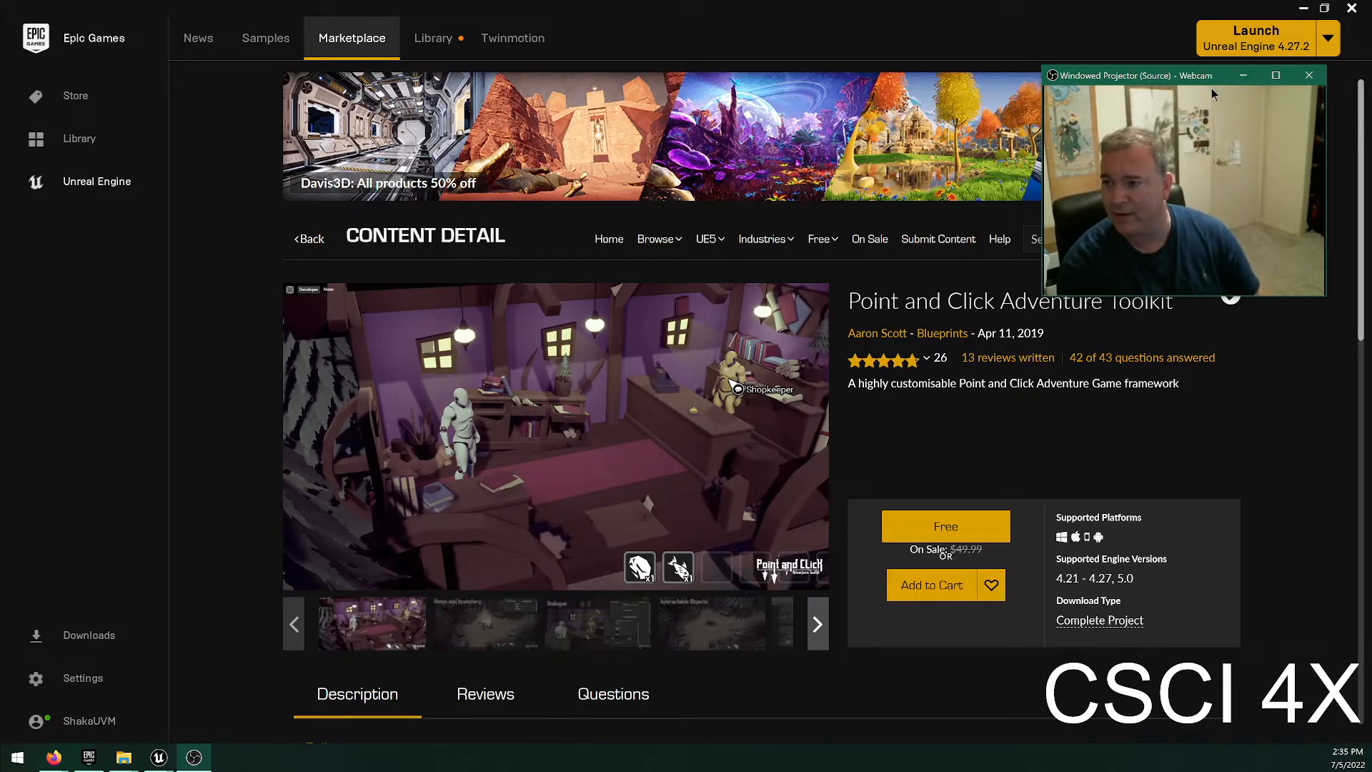
left_click_drag(1179, 88, 1172, 286)
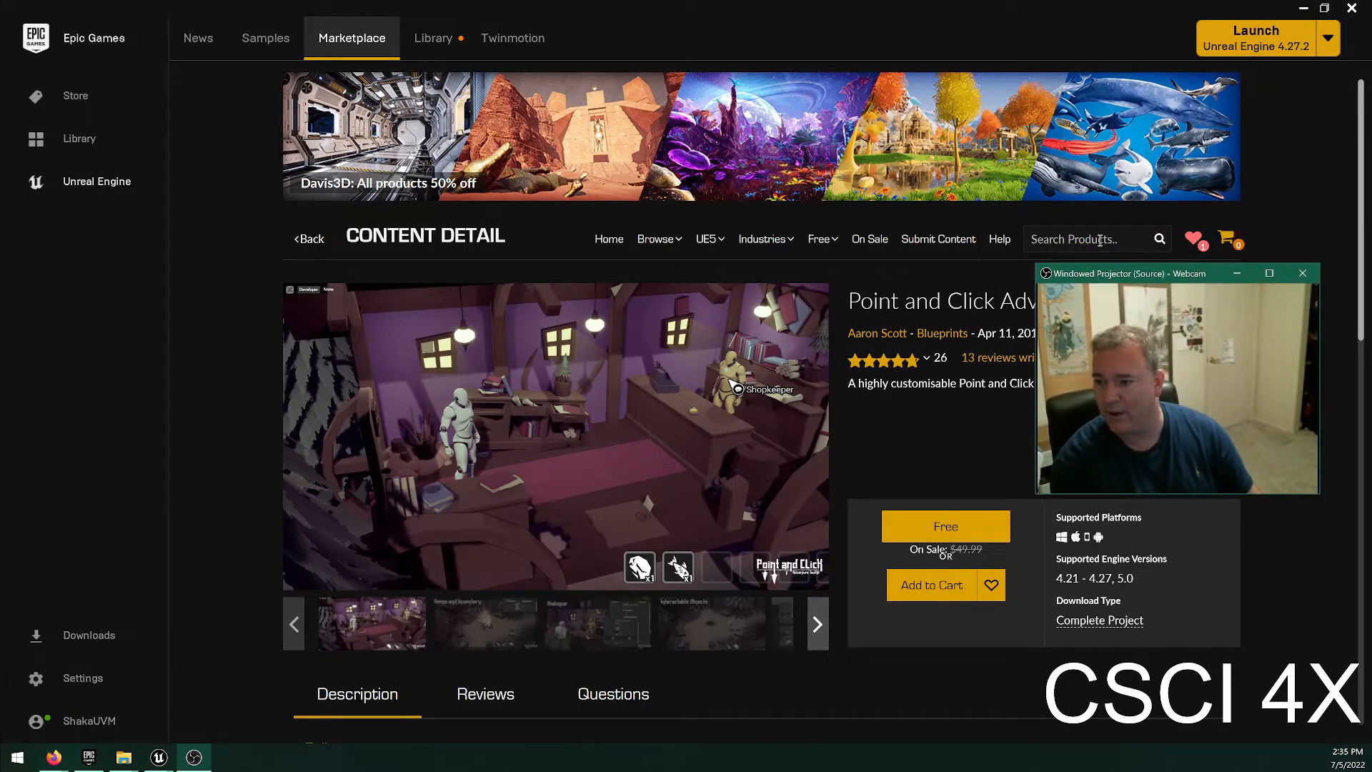
left_click(998, 245)
type("hedh")
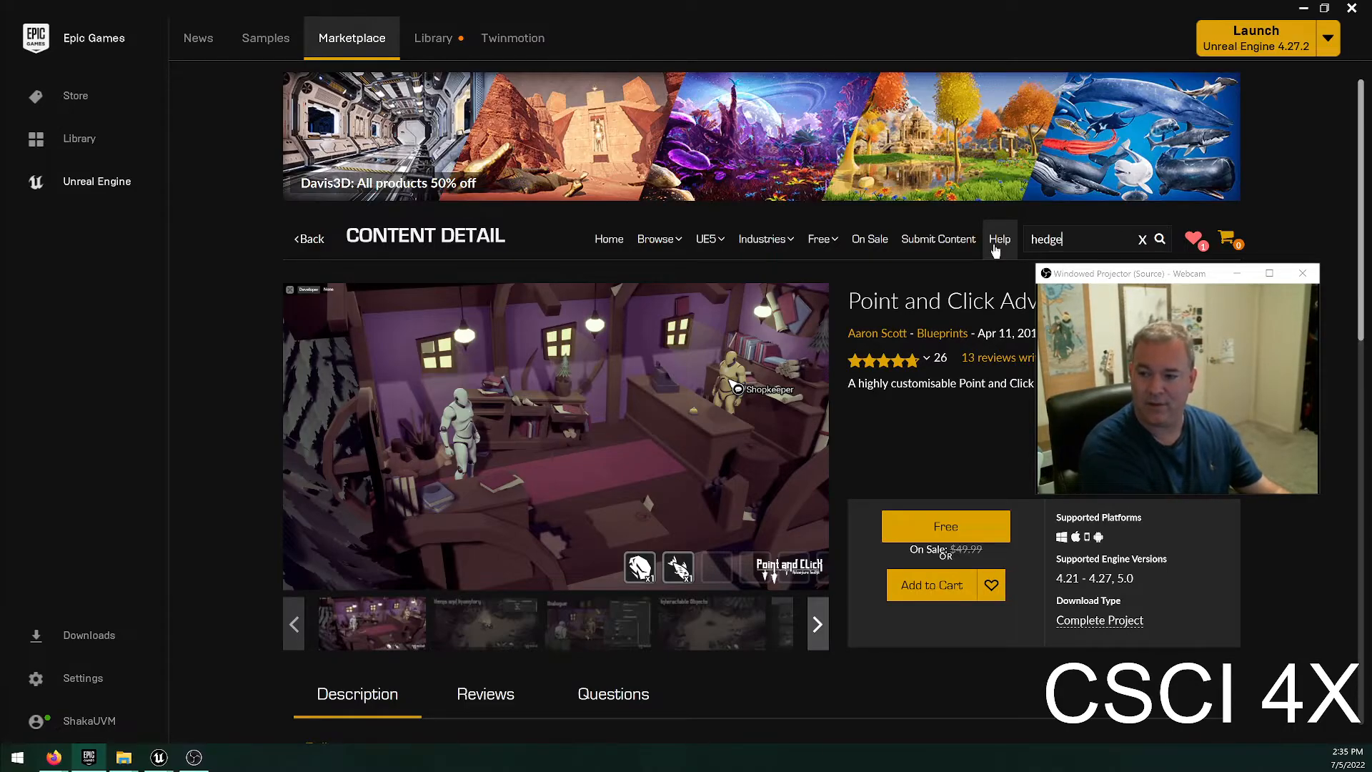
type("hog")
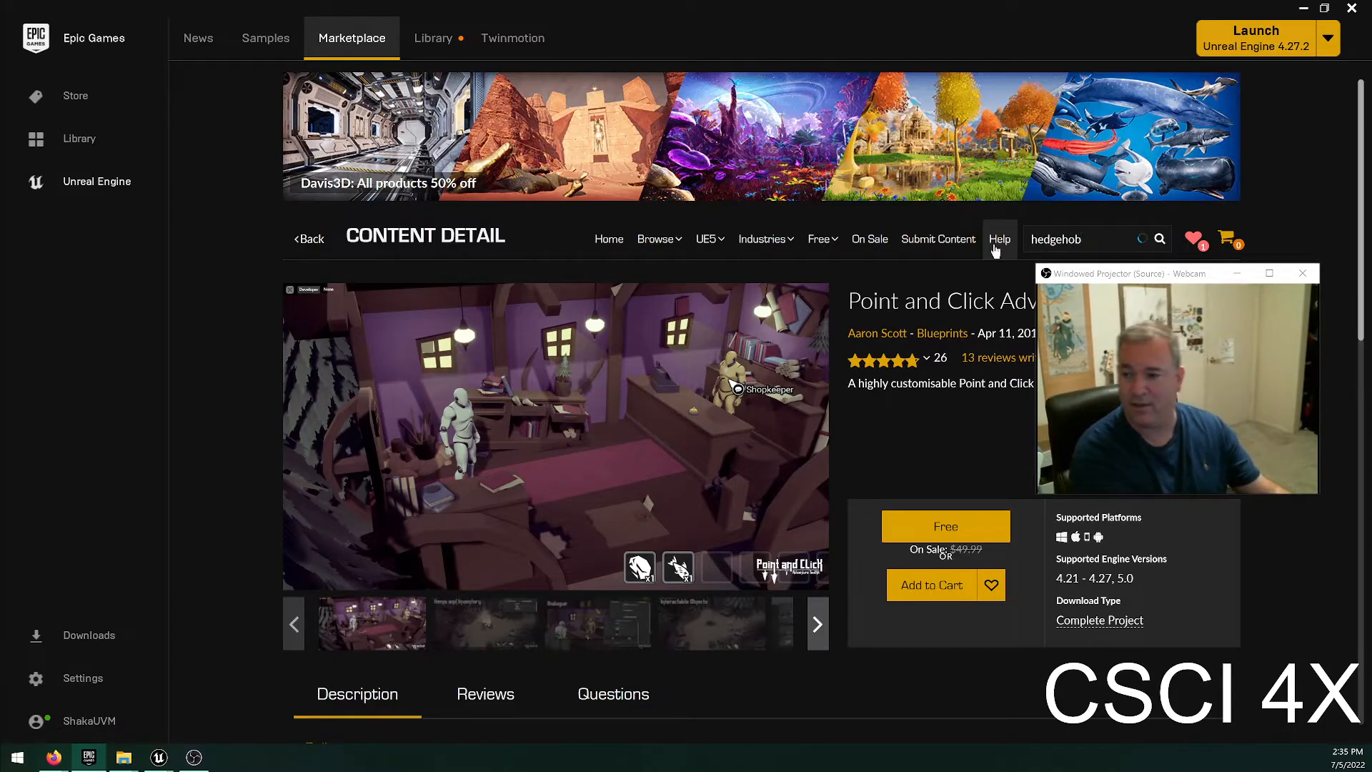
key("Return")
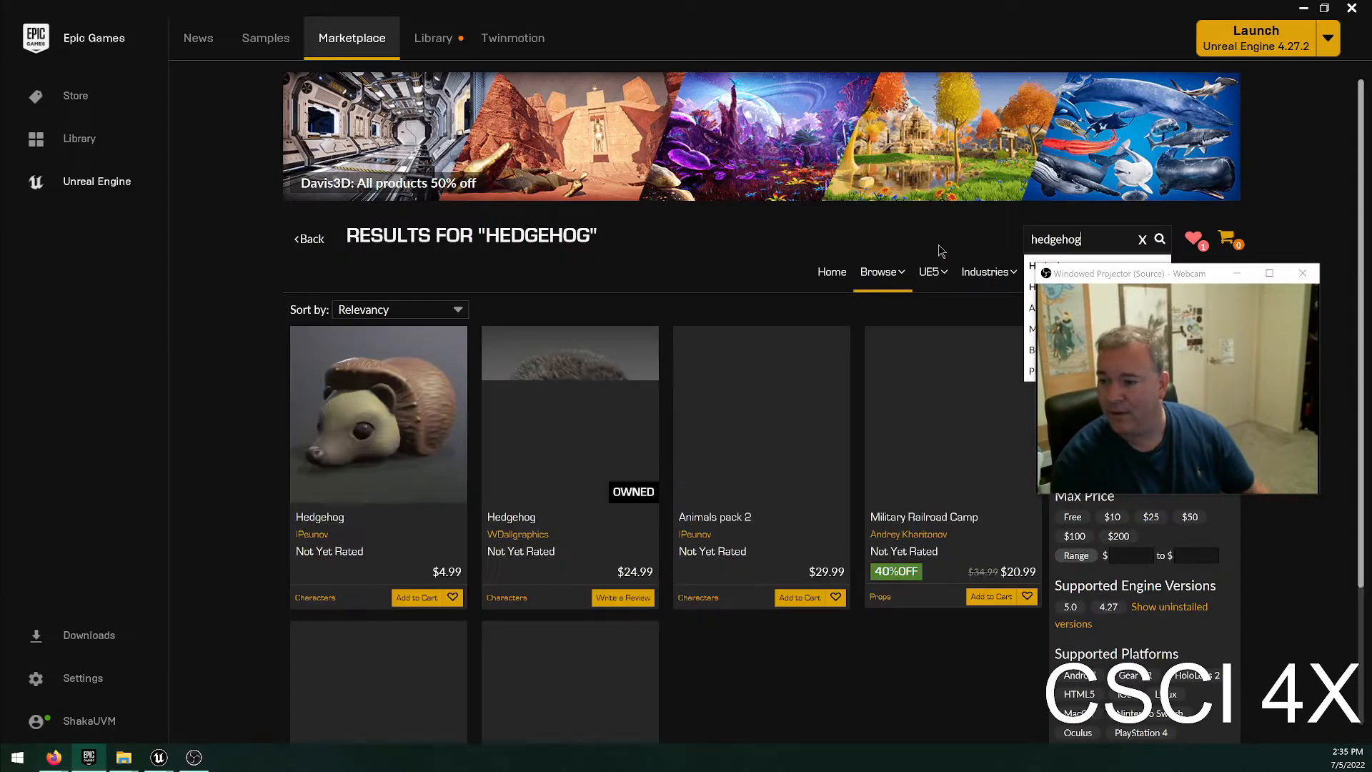
double_click(633, 571)
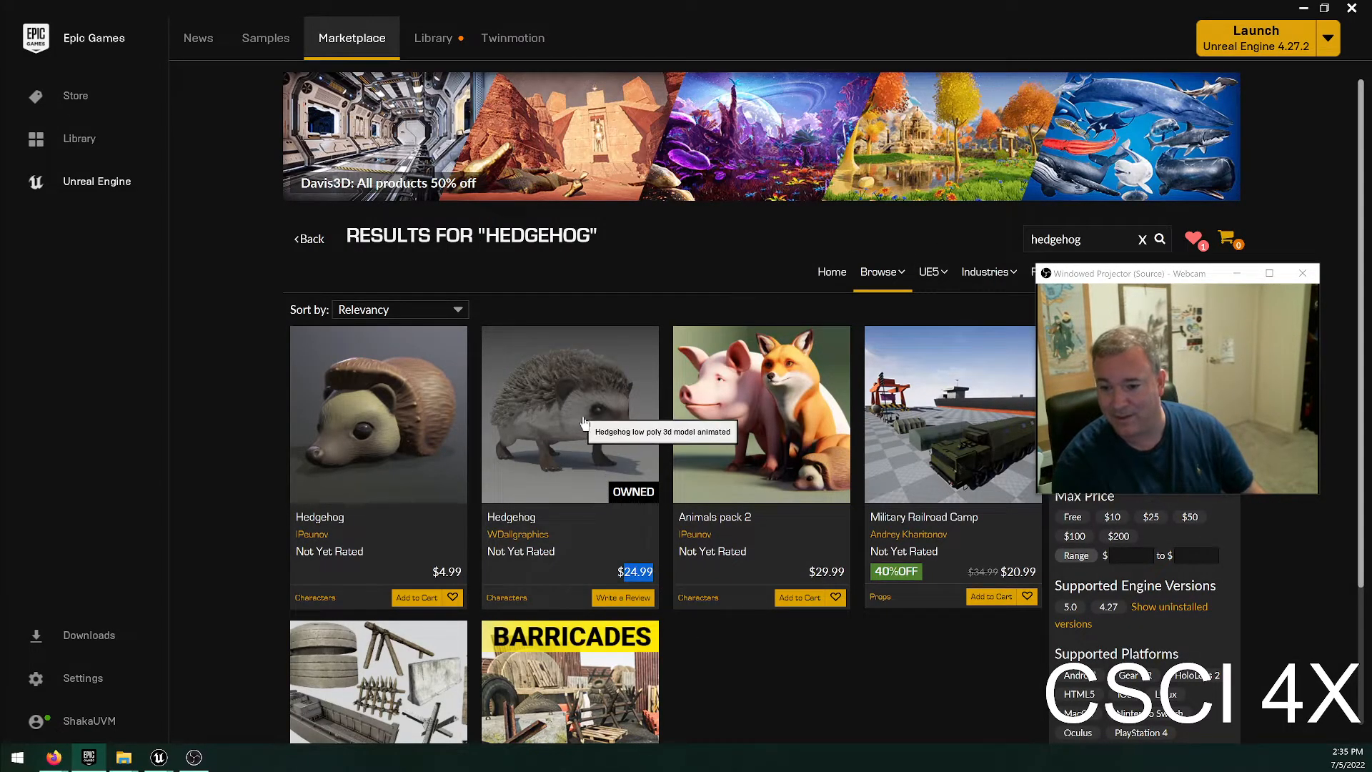
left_click(816, 704)
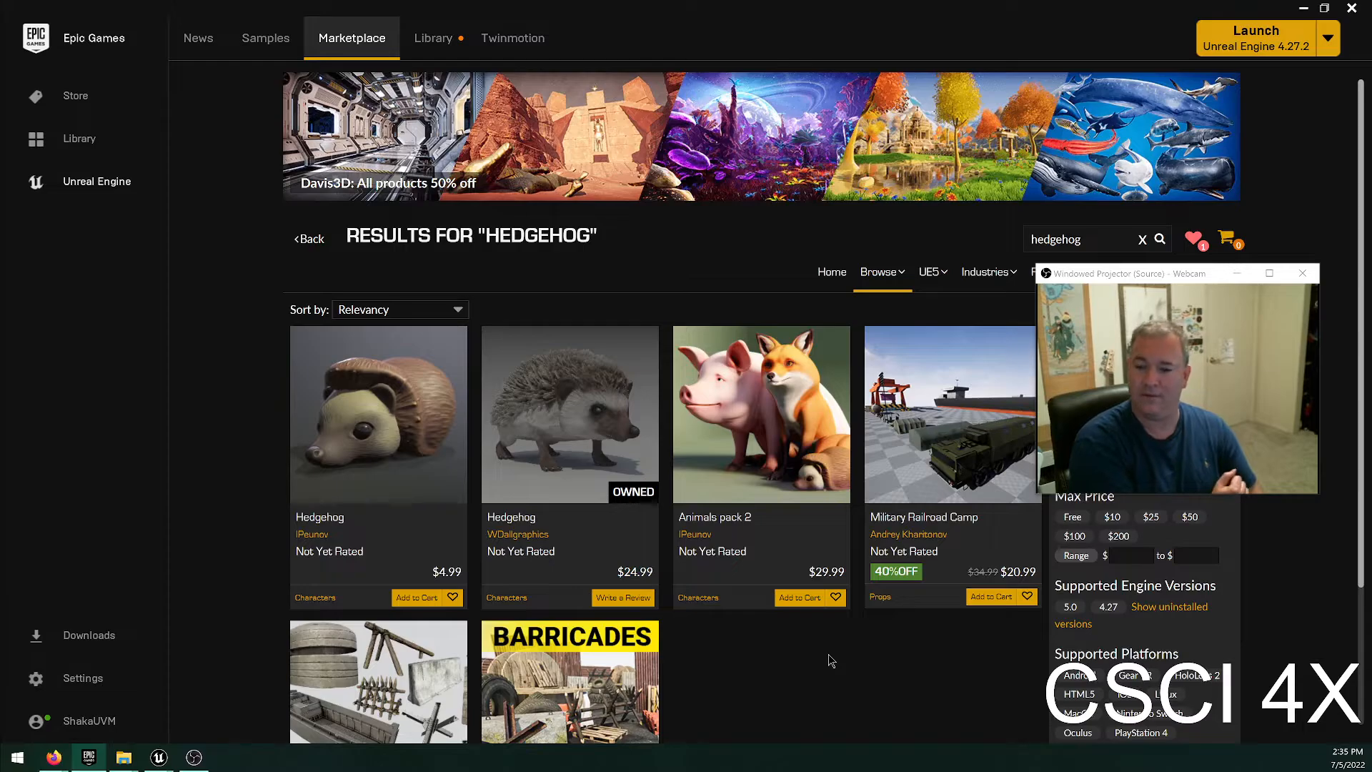
scroll(808, 603, "down", 3)
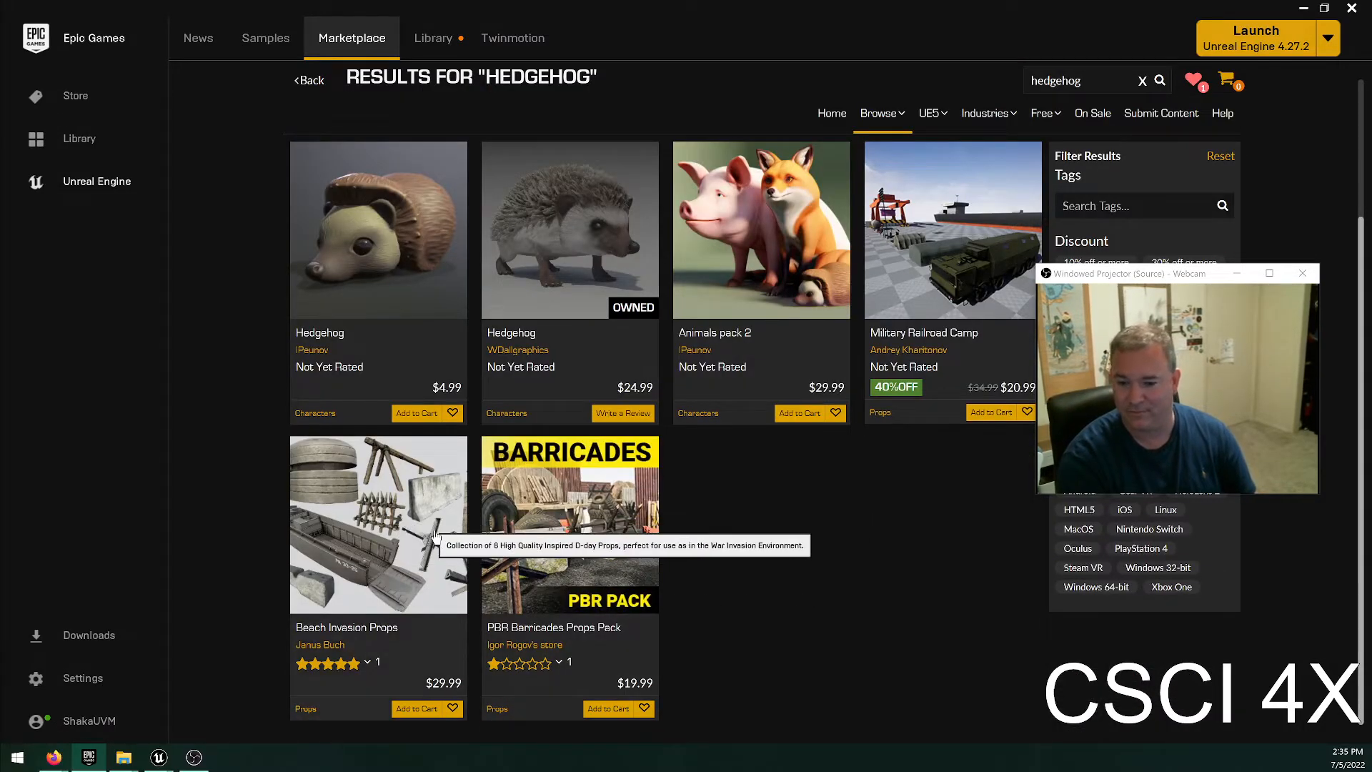
scroll(612, 343, "up", 3)
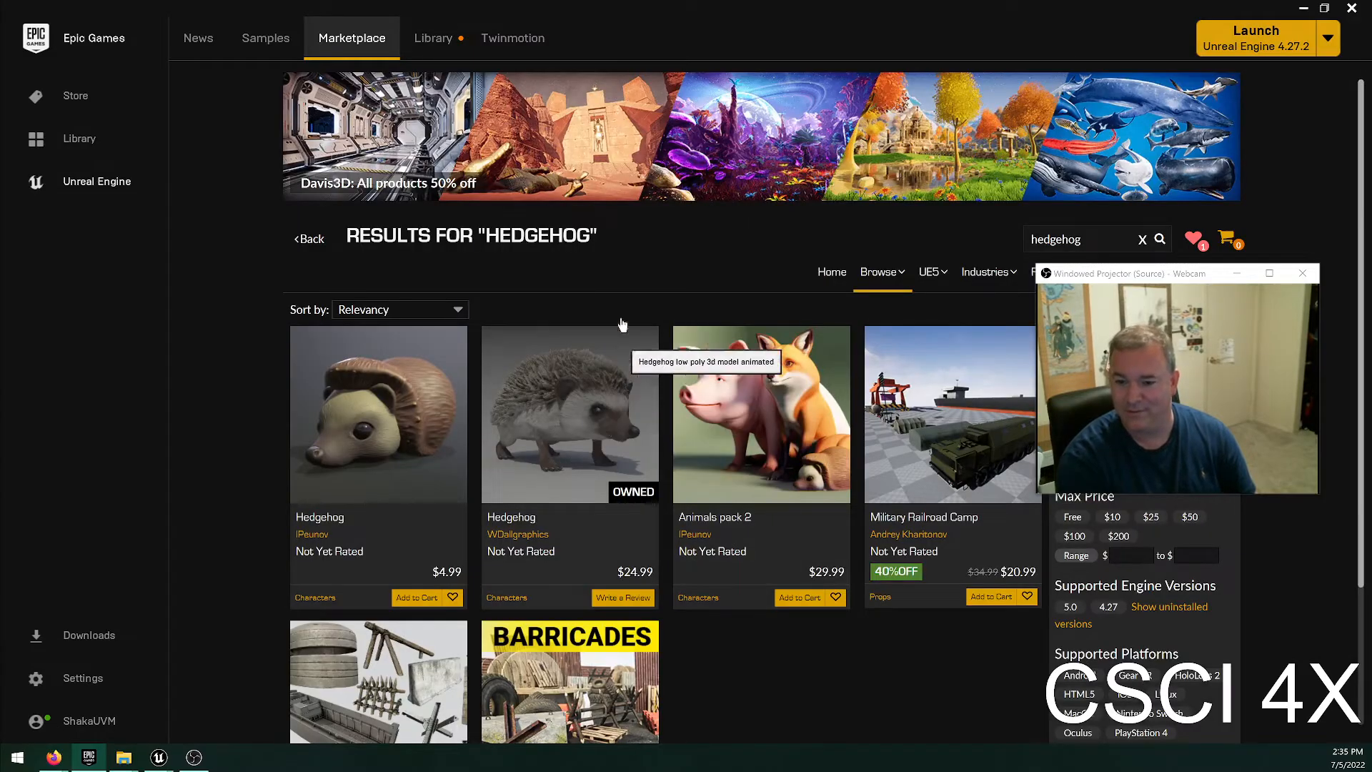
Move the webcam preview window clear of the result filters and browse the UE5 Megascans category down to its last row.
left_click_drag(1139, 273, 1158, 82)
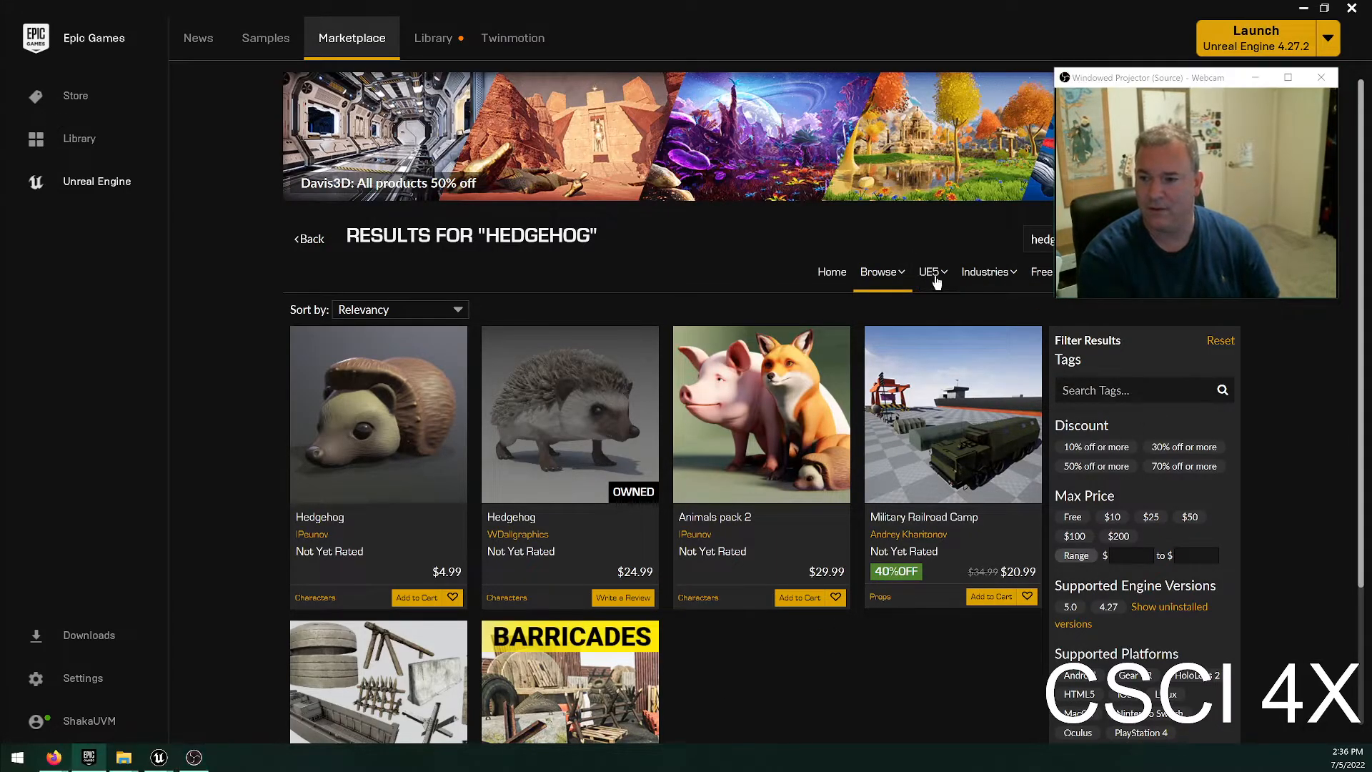
left_click(937, 278)
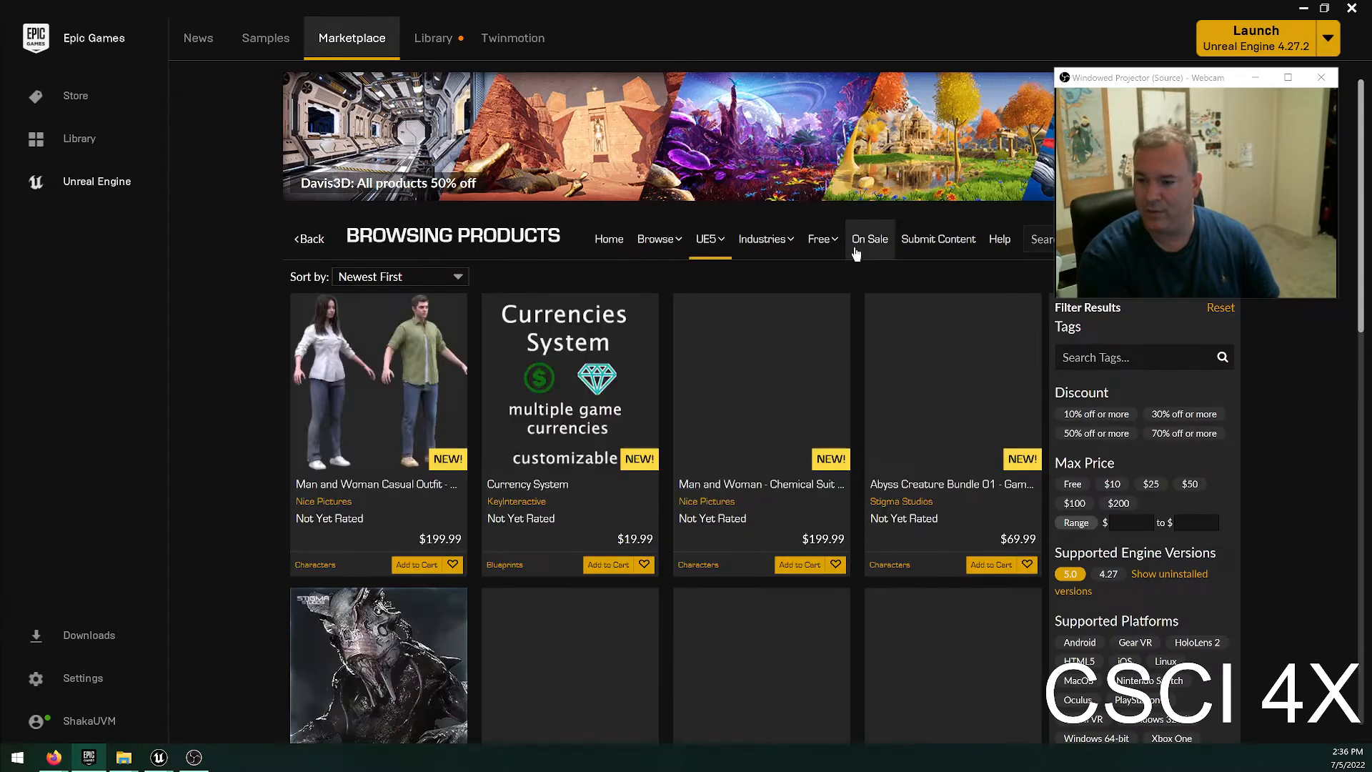
mouse_move(705, 246)
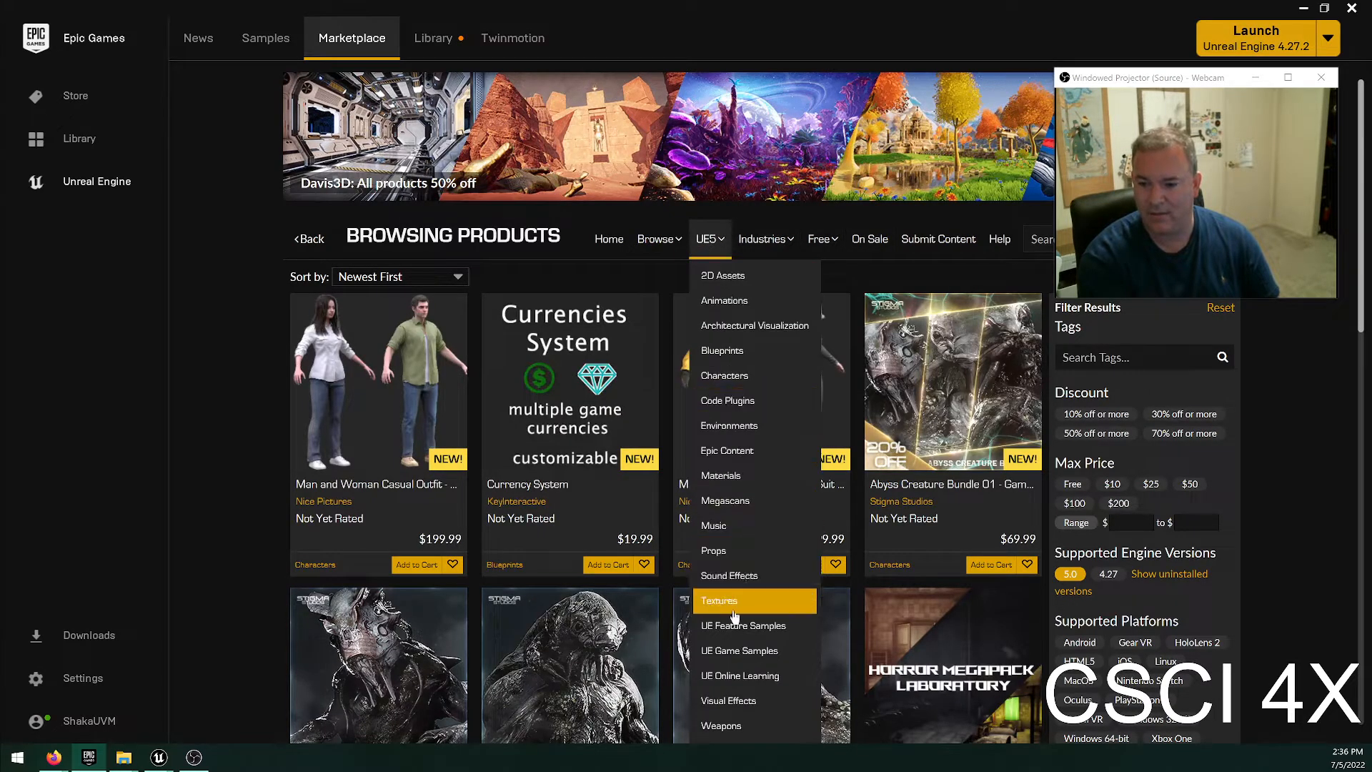
left_click(783, 500)
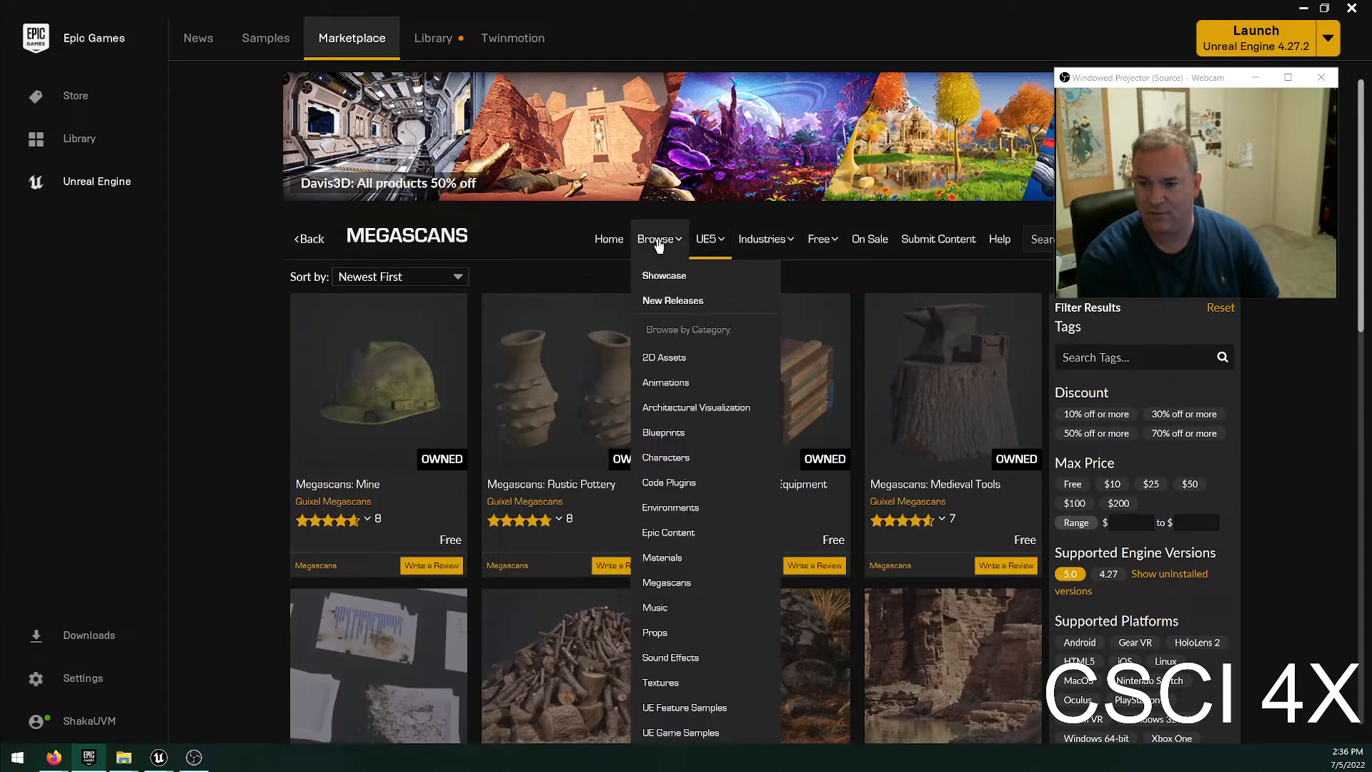
scroll(928, 429, "down", 10)
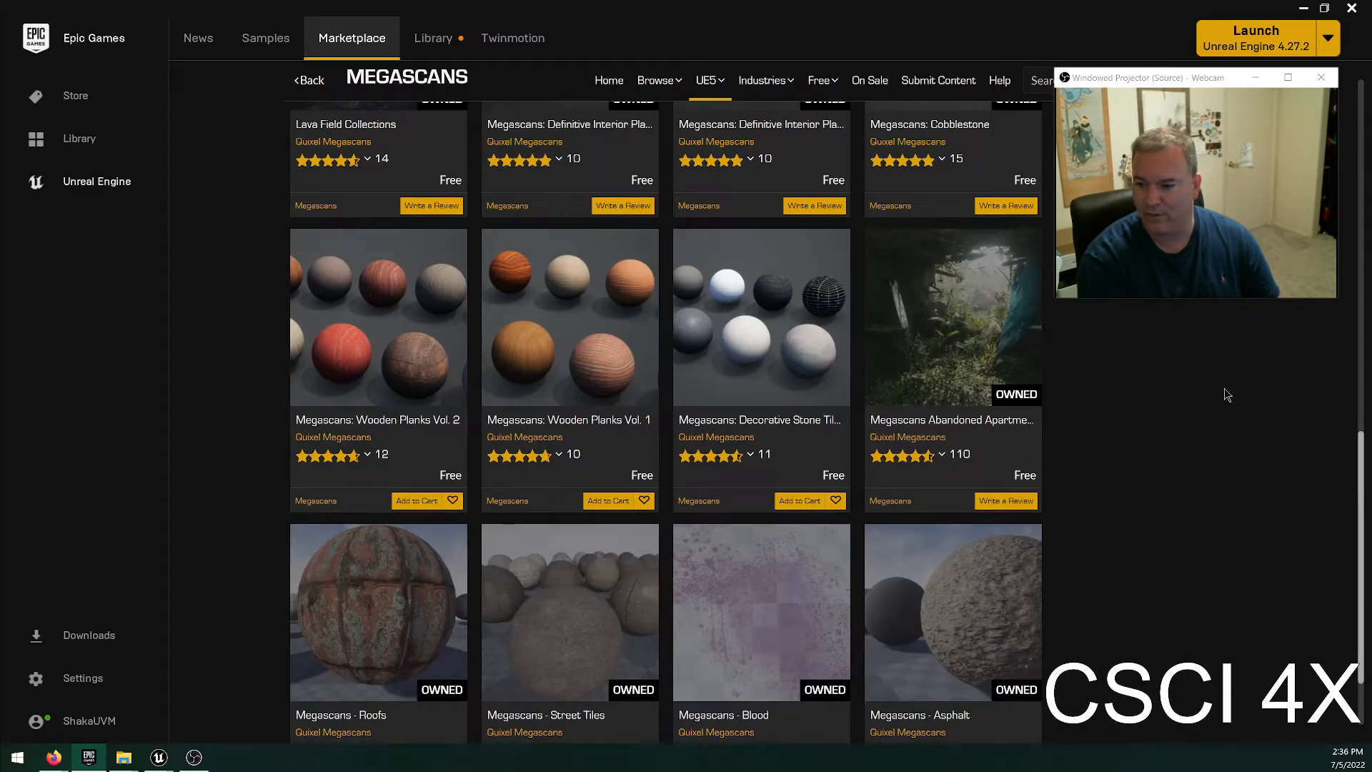
scroll(1129, 437, "down", 2)
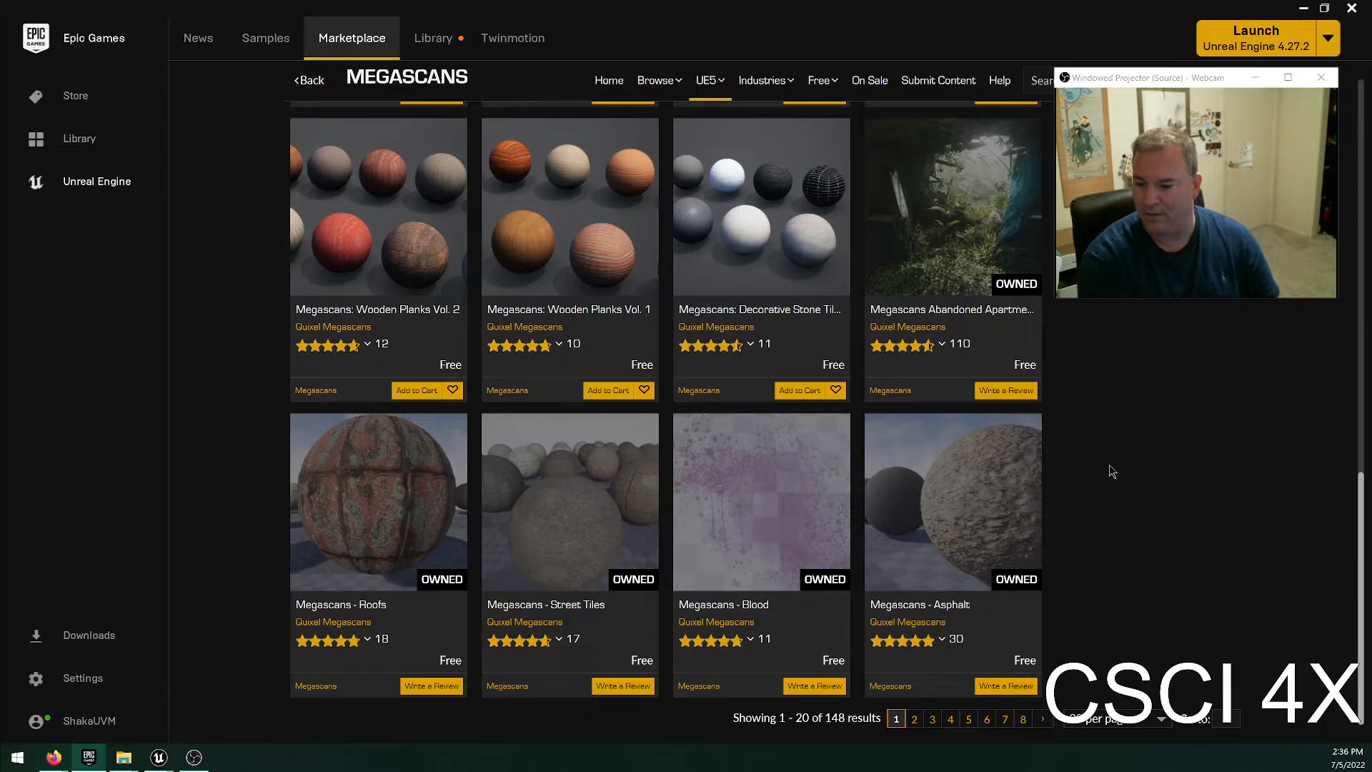
Open the Megascans Abandoned Apartment product page and view several of its gallery images.
left_click(968, 175)
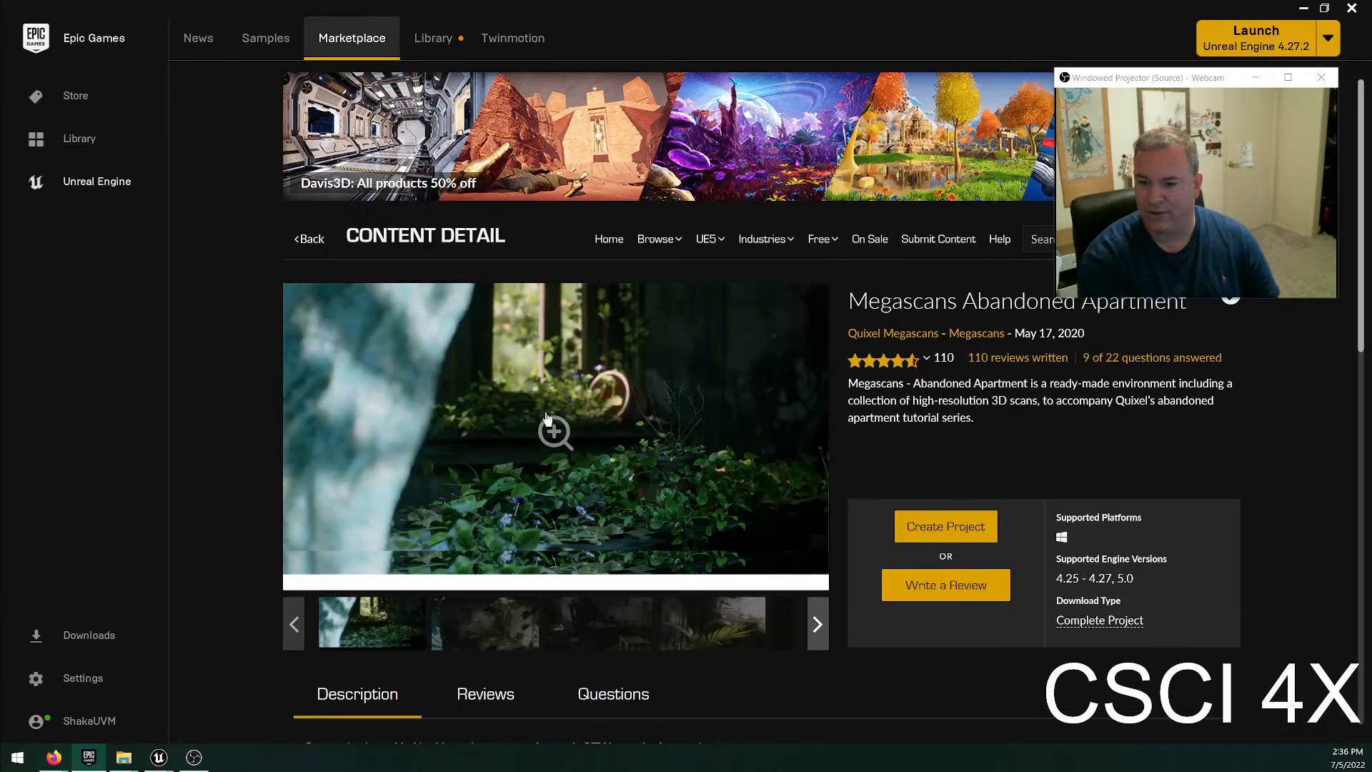
left_click(470, 638)
left_click(611, 637)
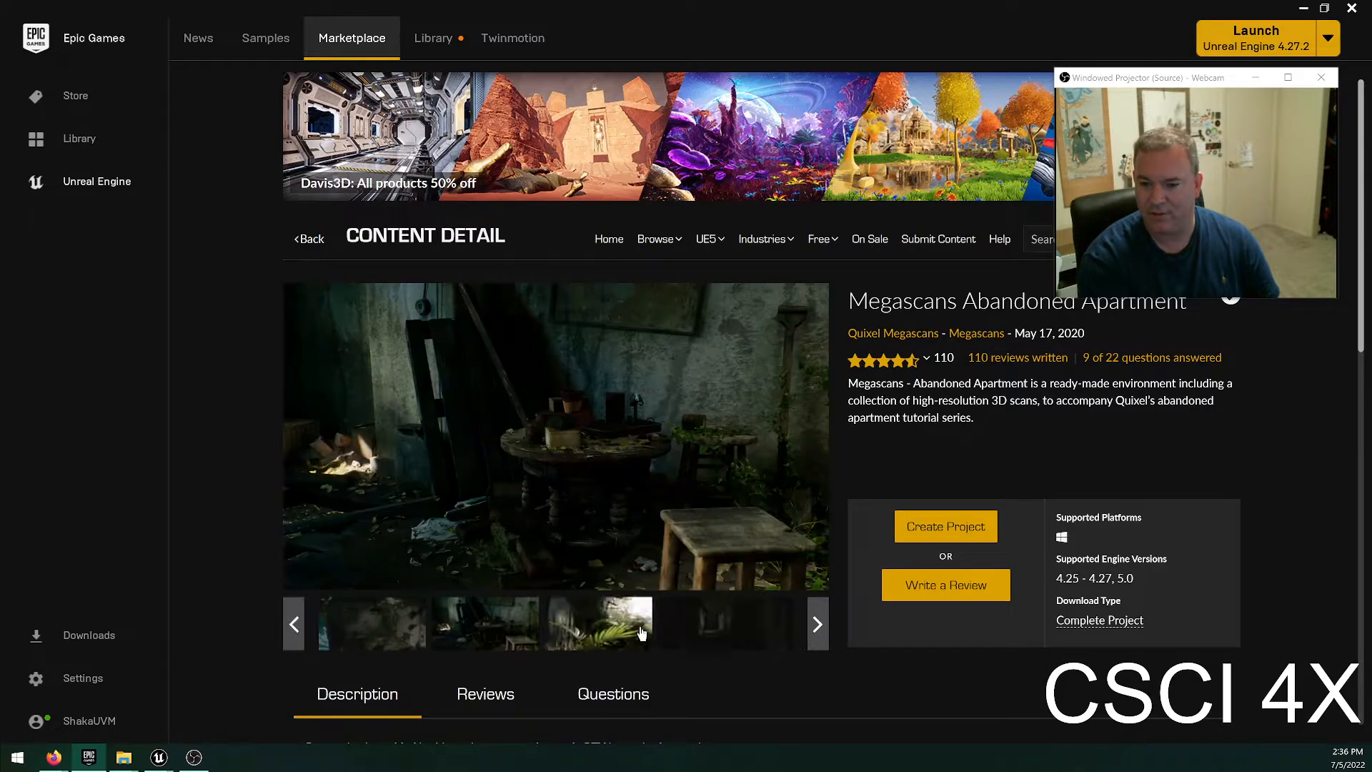
left_click(730, 629)
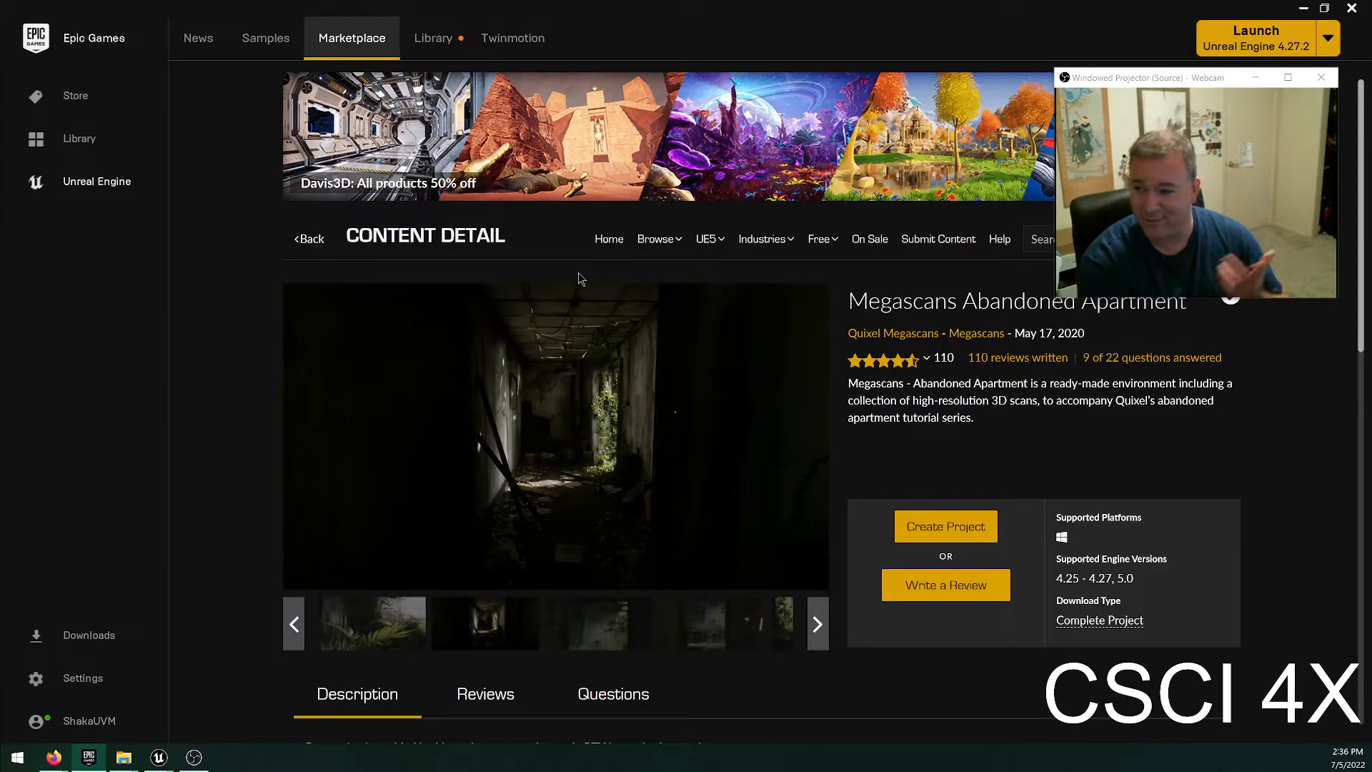
Switch to the UE5 Materials category and look through its newest products.
left_click(821, 239)
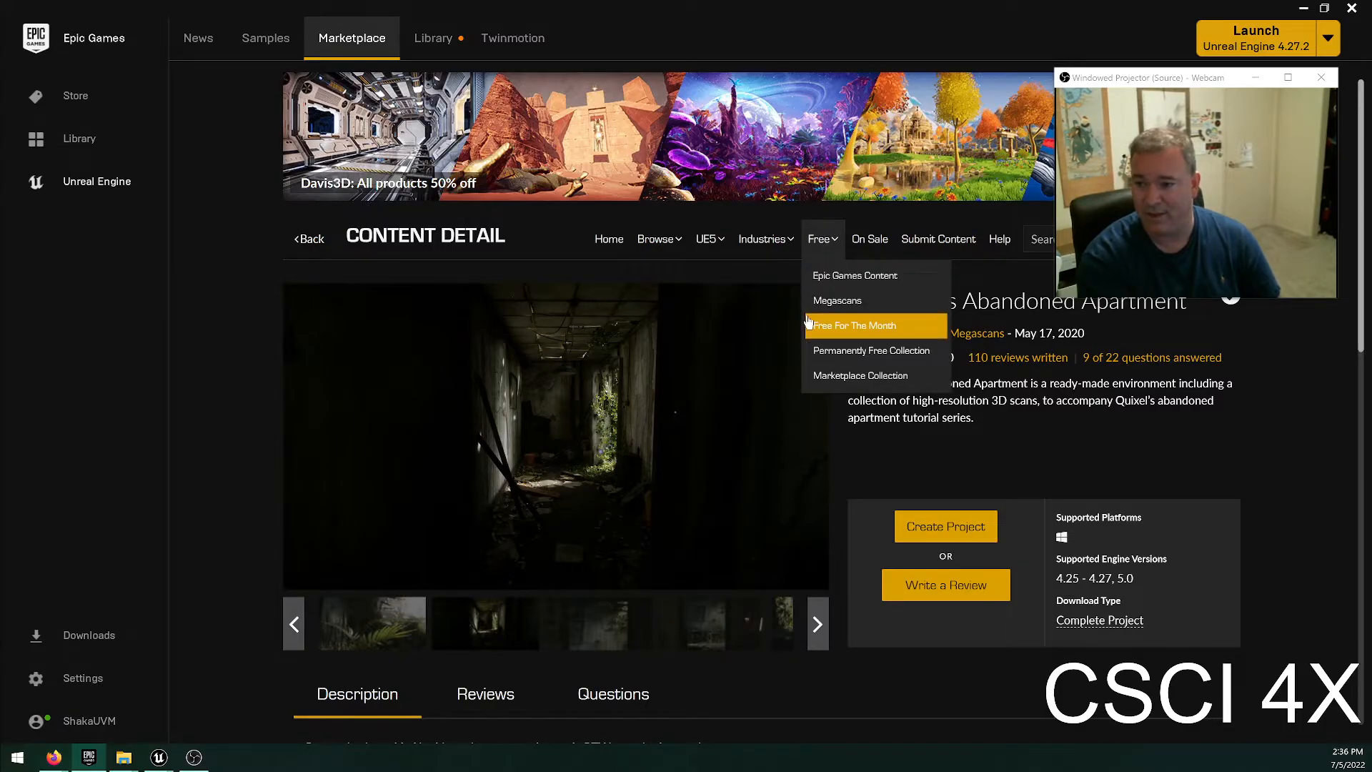
mouse_move(699, 246)
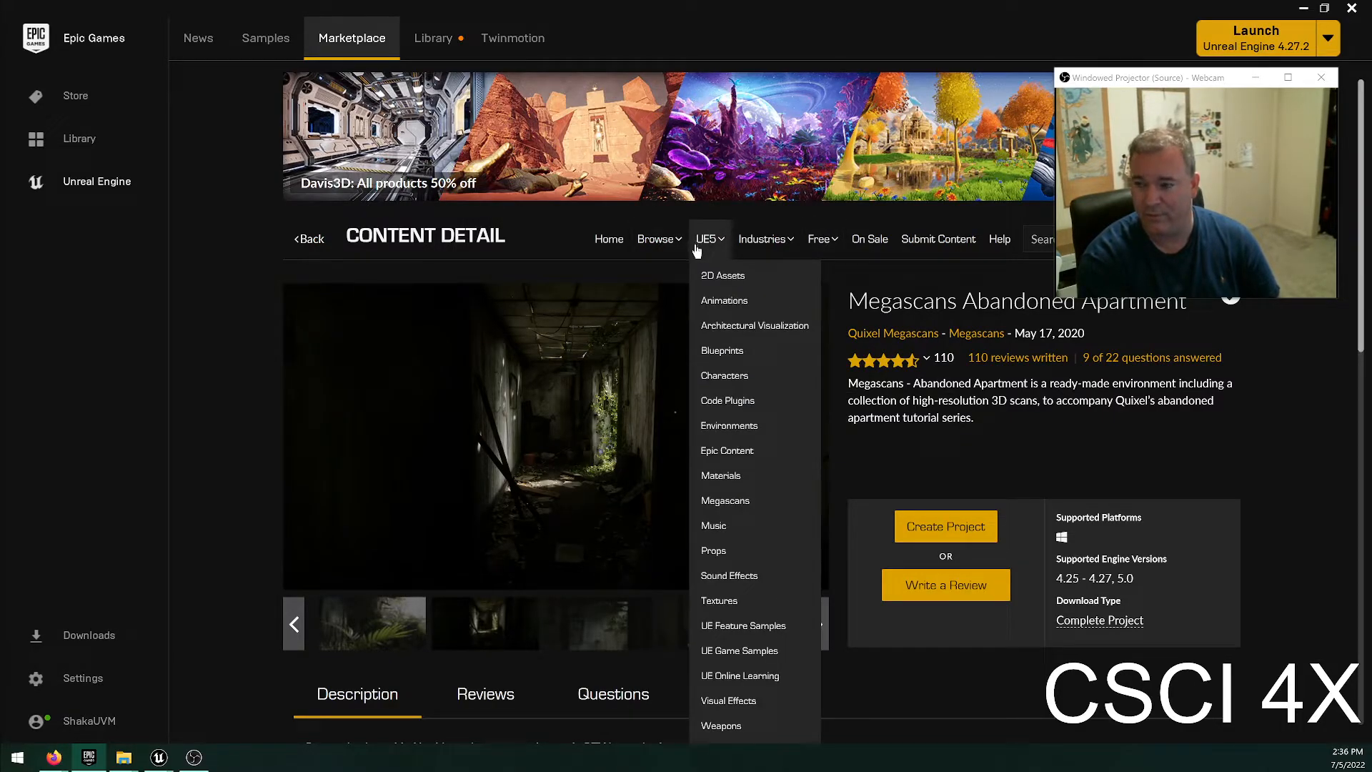
mouse_move(923, 360)
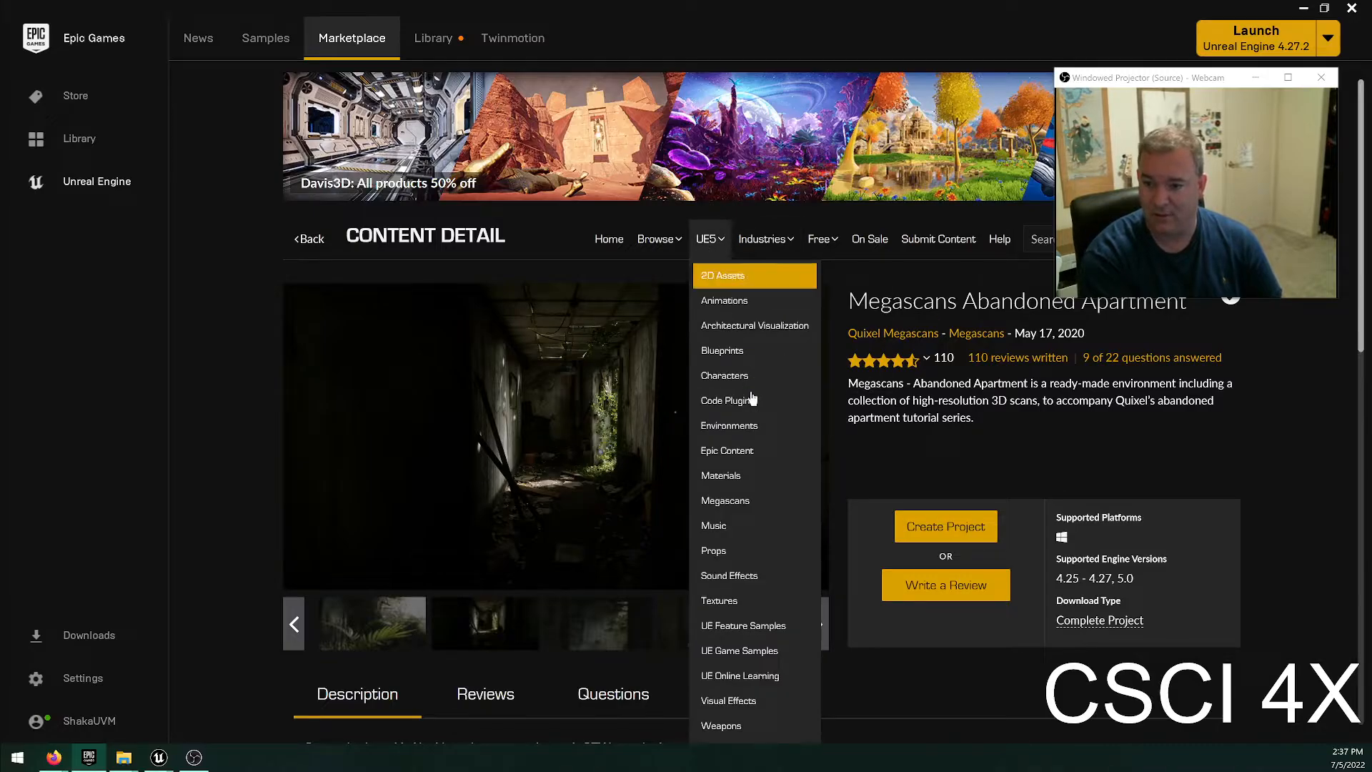
left_click(769, 483)
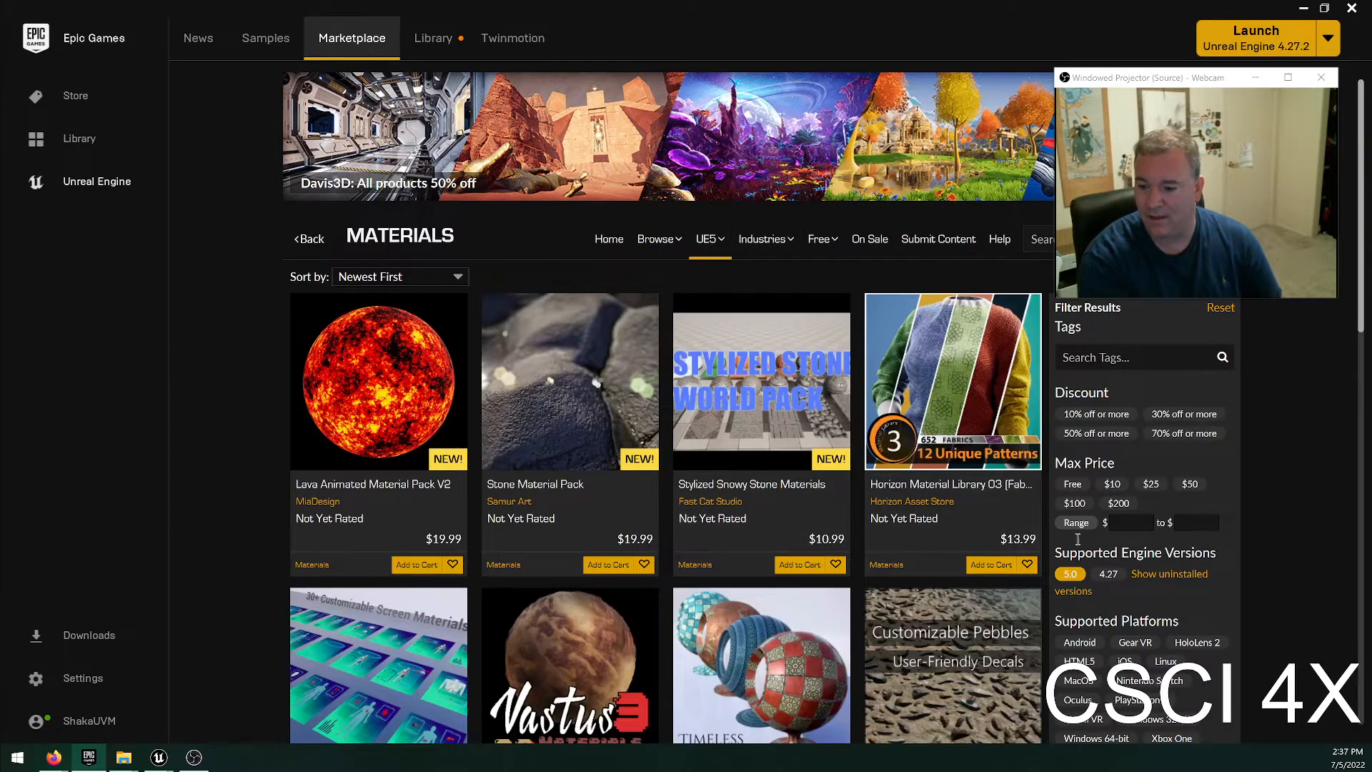
scroll(950, 508, "down", 5)
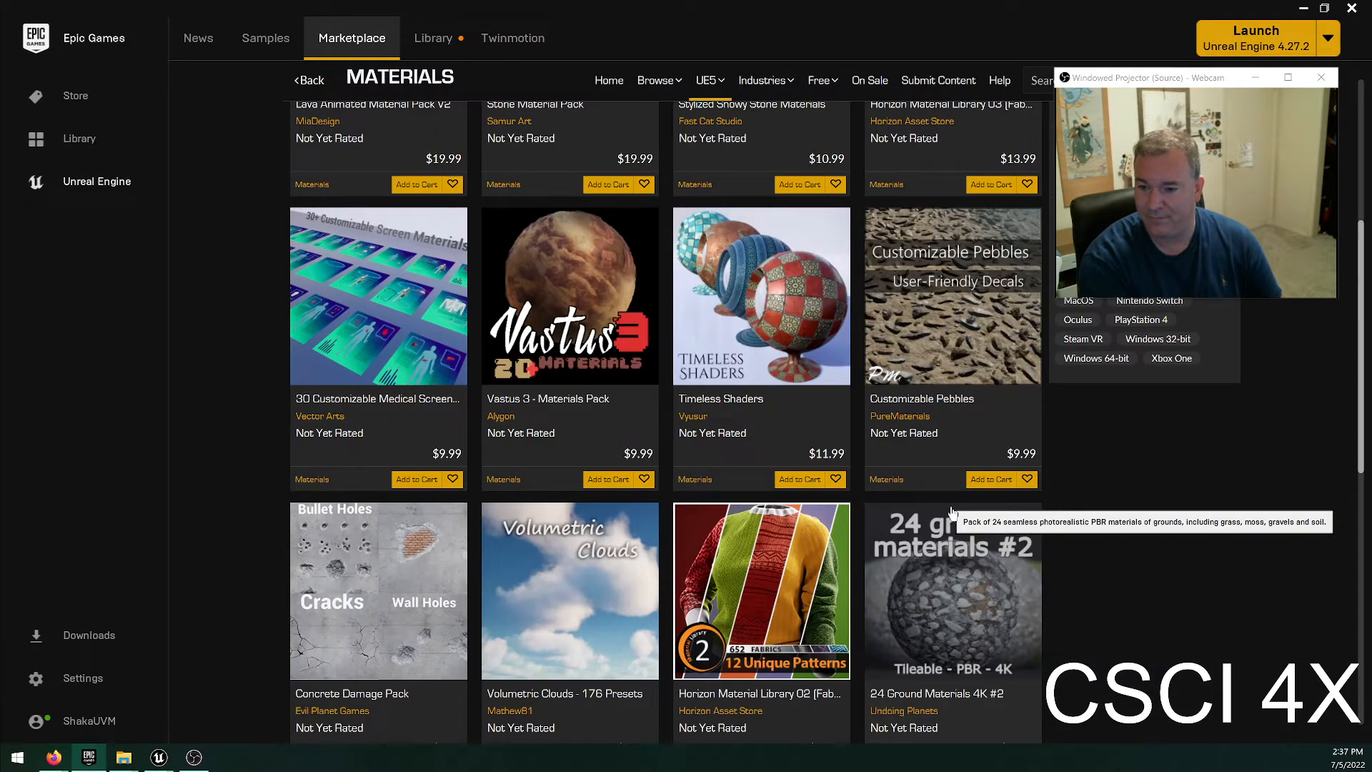
scroll(950, 511, "up", 4)
Uncover the product search by moving the webcam preview window, search for "snow", and browse the results.
left_click_drag(1193, 82, 1193, 228)
left_click(1075, 143)
type("snow")
key("Return")
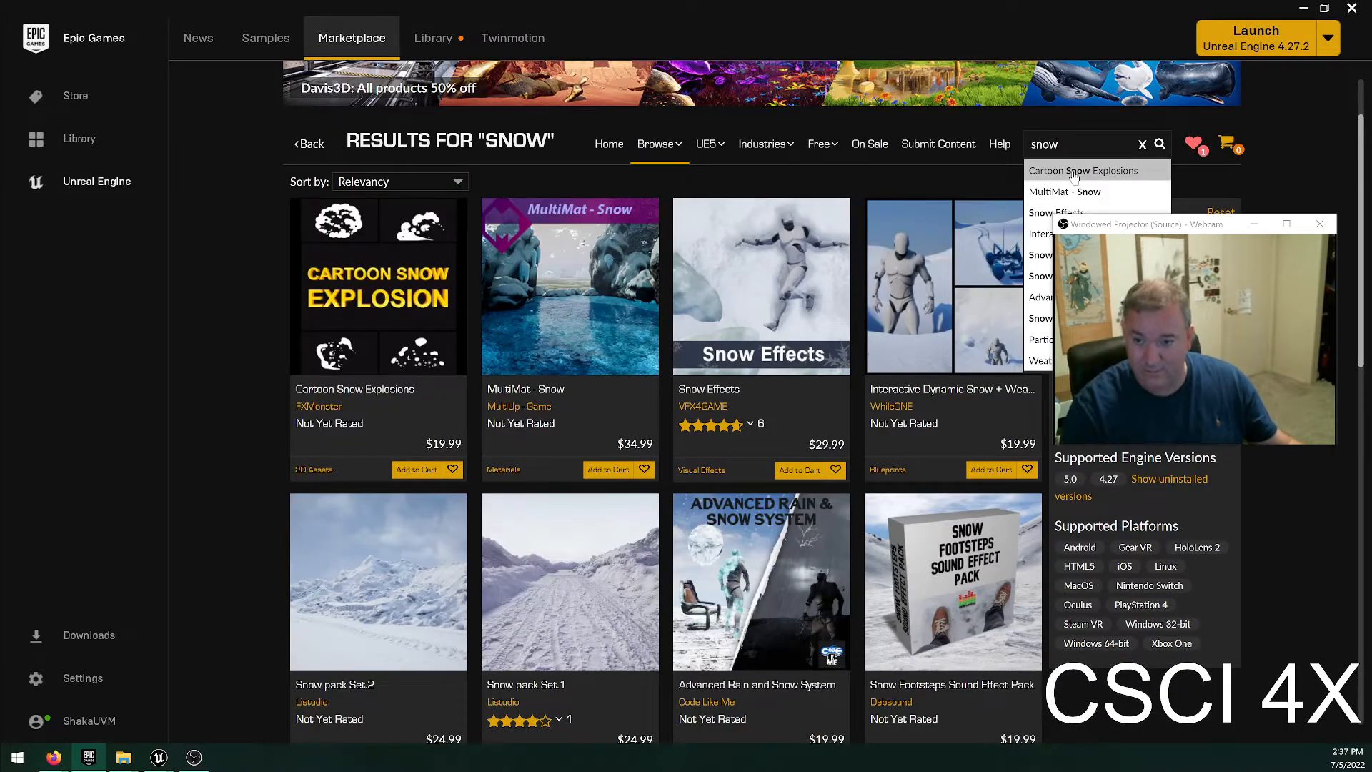
scroll(738, 465, "down", 5)
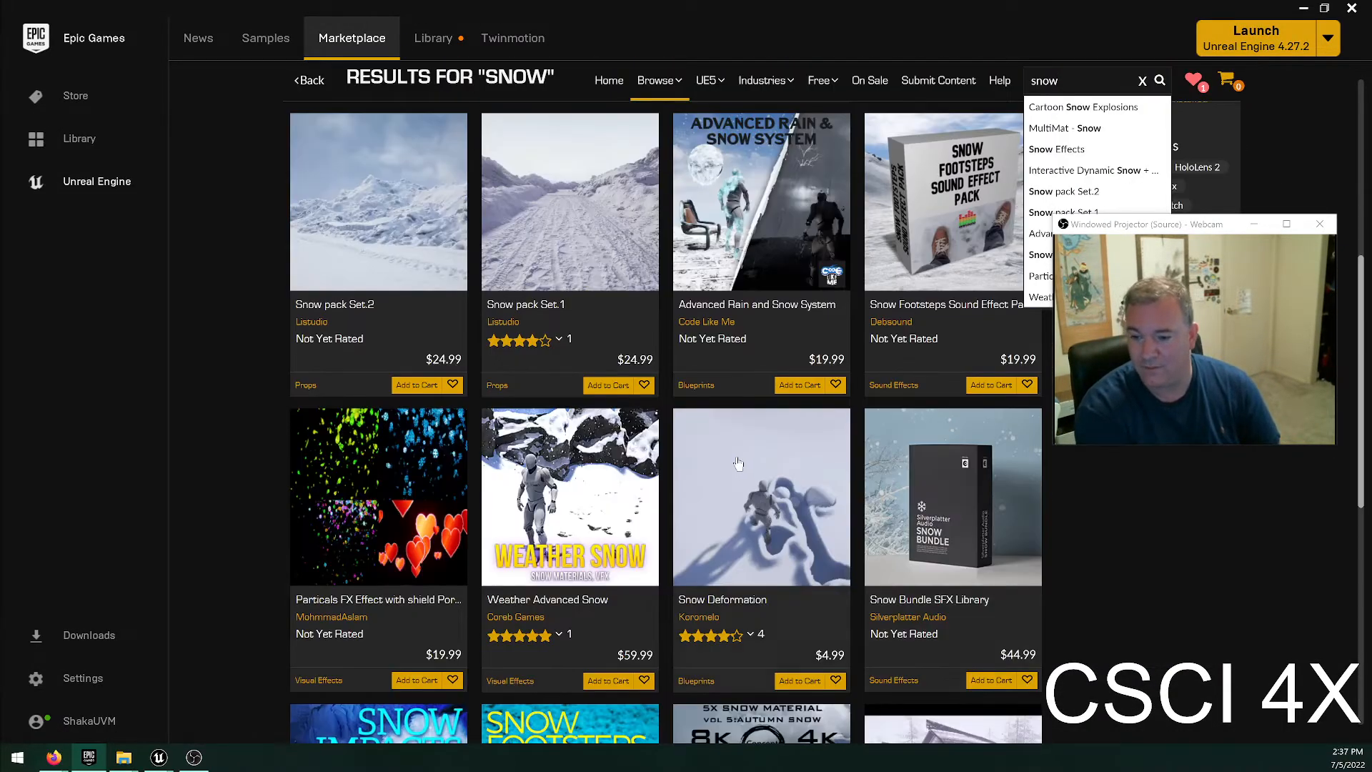
scroll(738, 465, "down", 8)
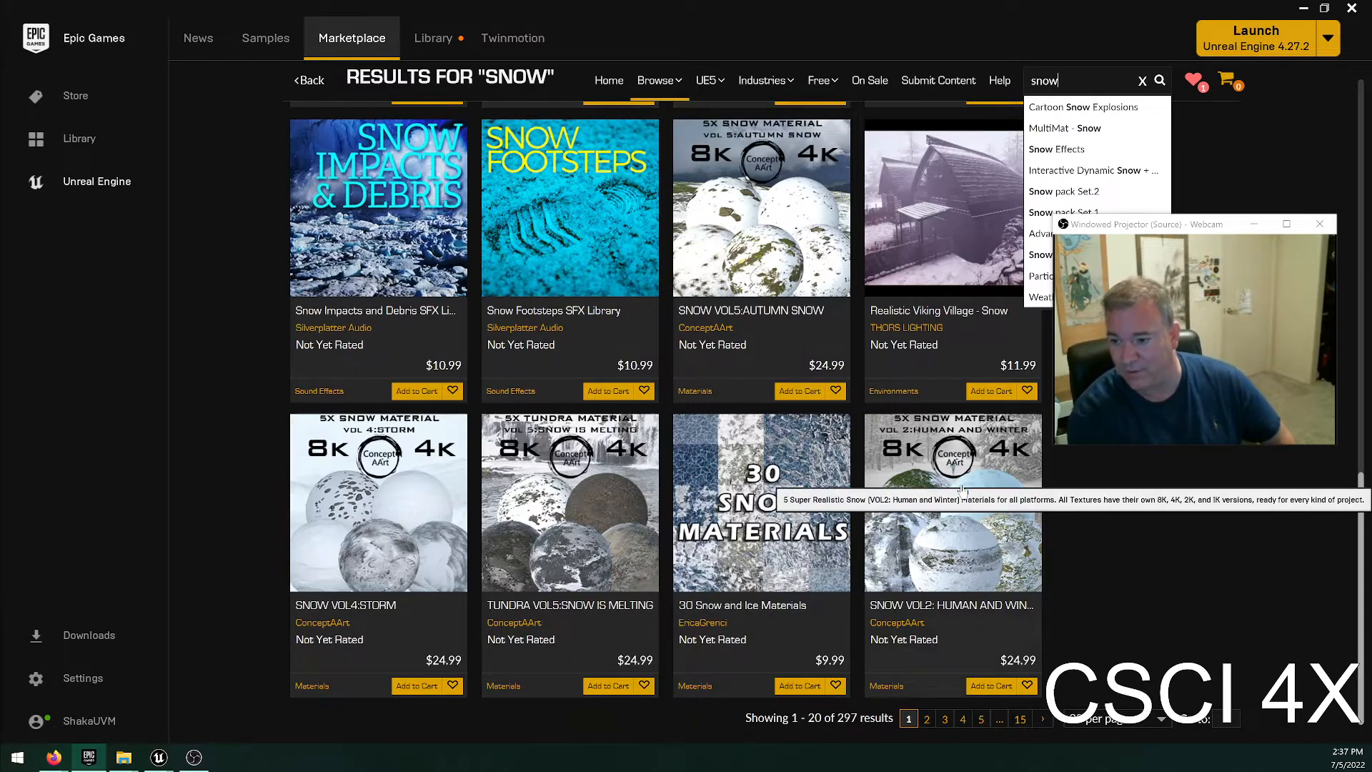
Open the SNOW VOL2: Human and Winter material pack, view its gallery images, and read its description and technical details.
left_click(962, 490)
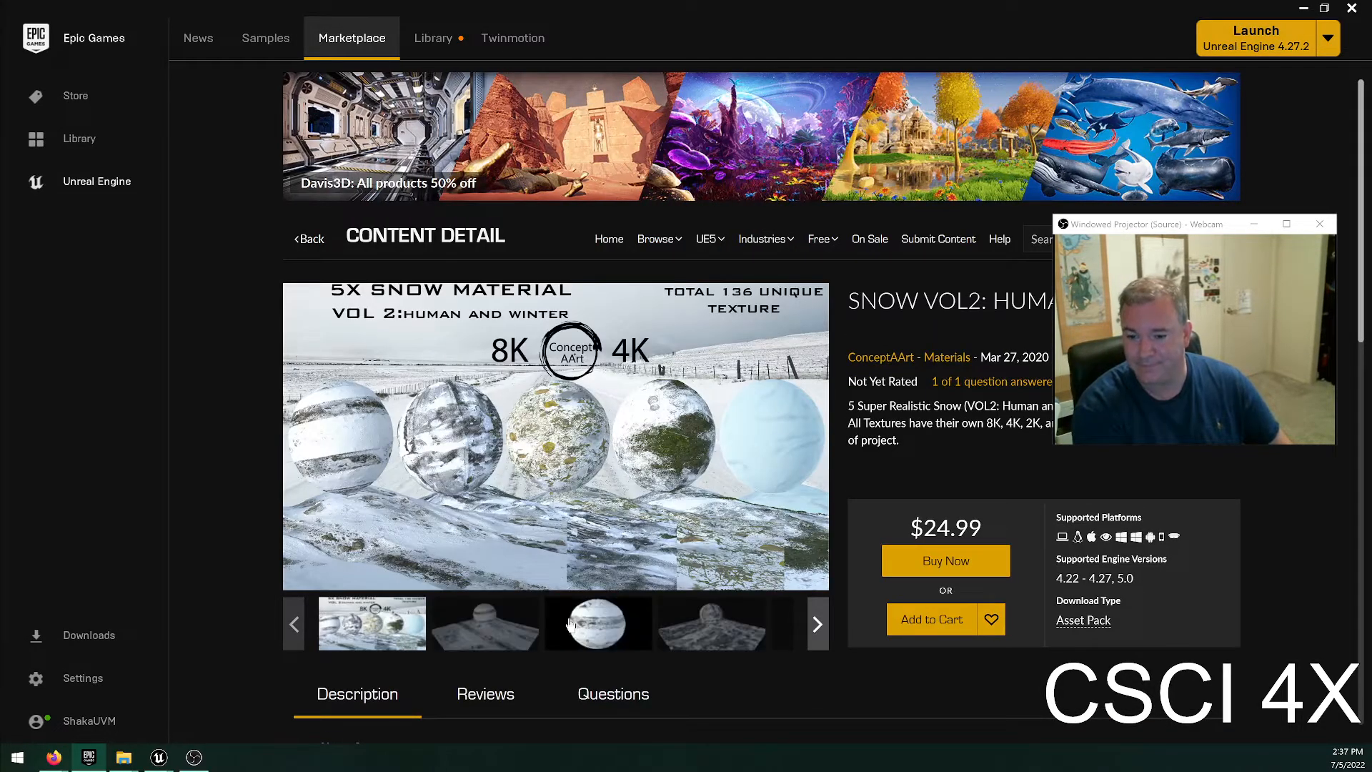
left_click(577, 622)
left_click(707, 622)
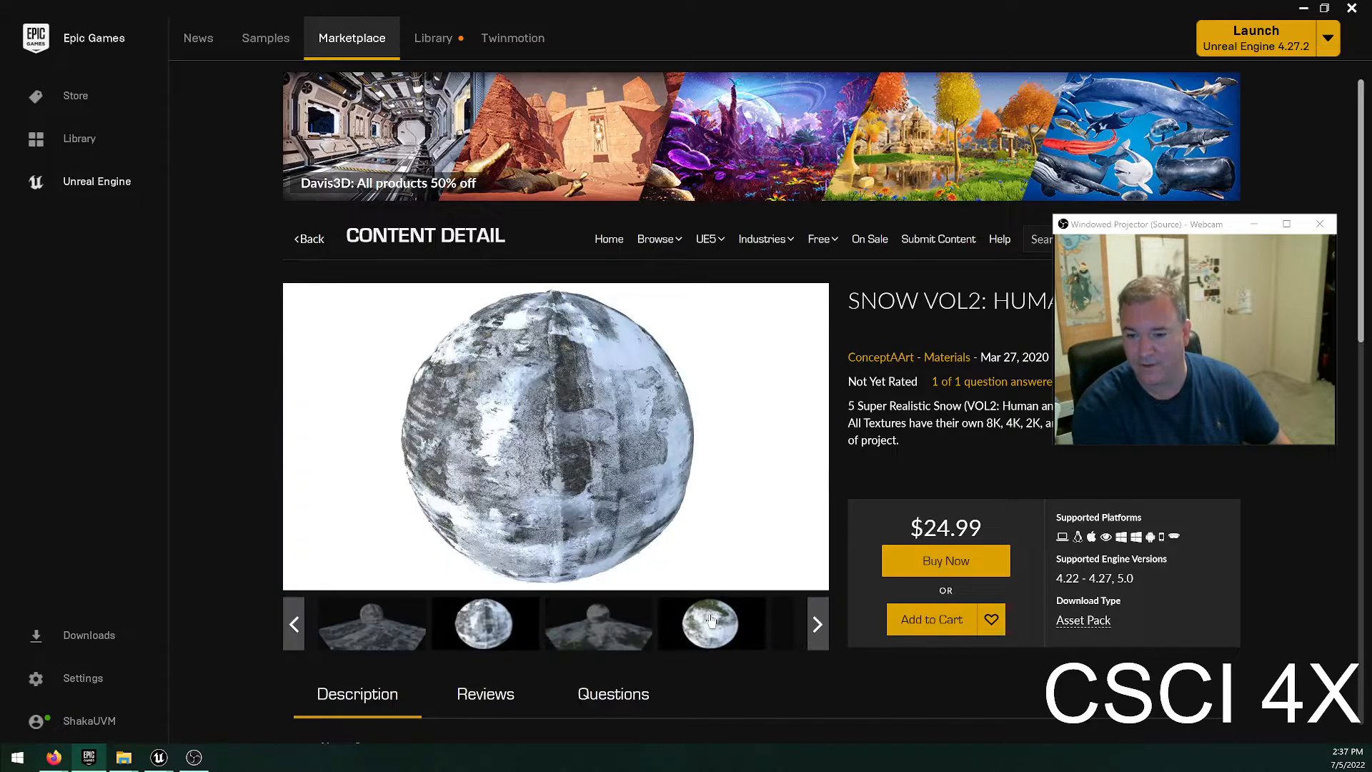
left_click(776, 622)
left_click(814, 623)
left_click(554, 630)
scroll(555, 630, "down", 14)
scroll(546, 568, "up", 9)
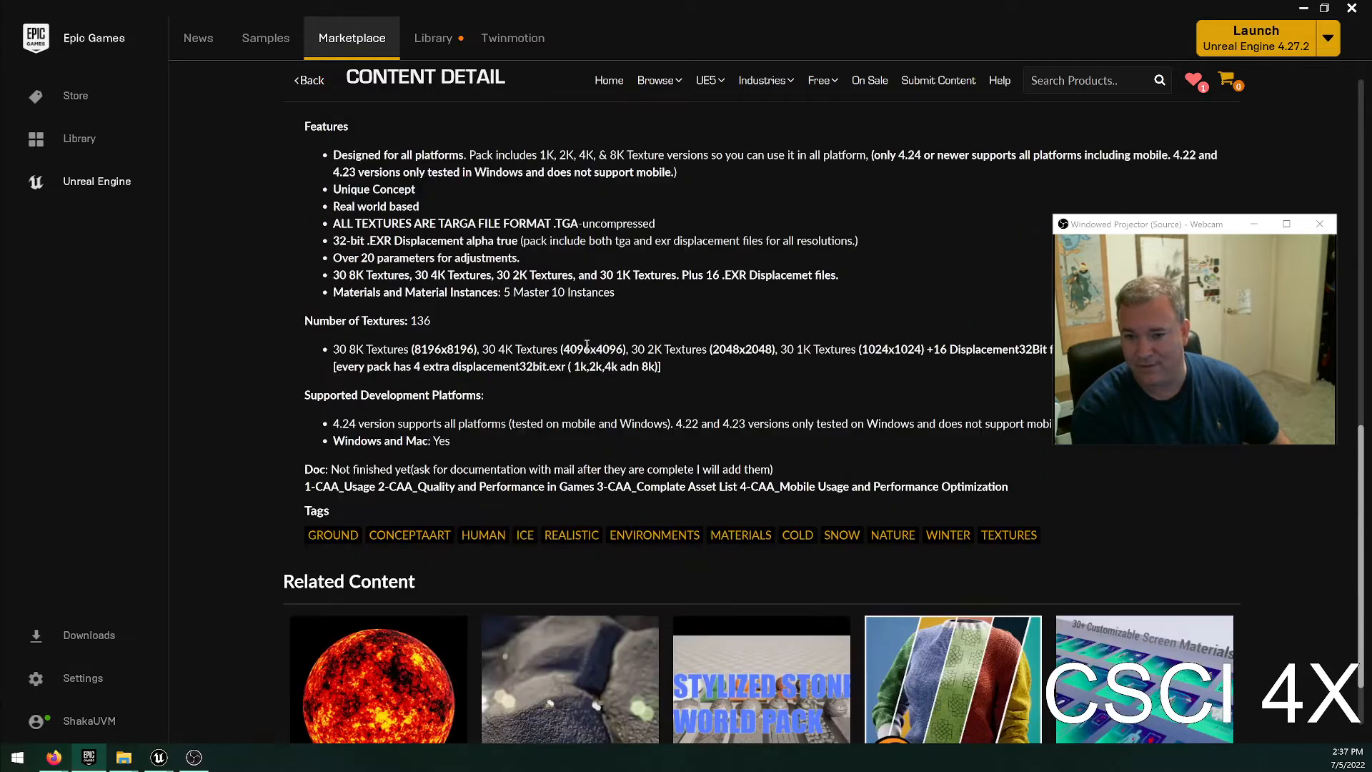
scroll(546, 568, "down", 9)
scroll(564, 416, "up", 5)
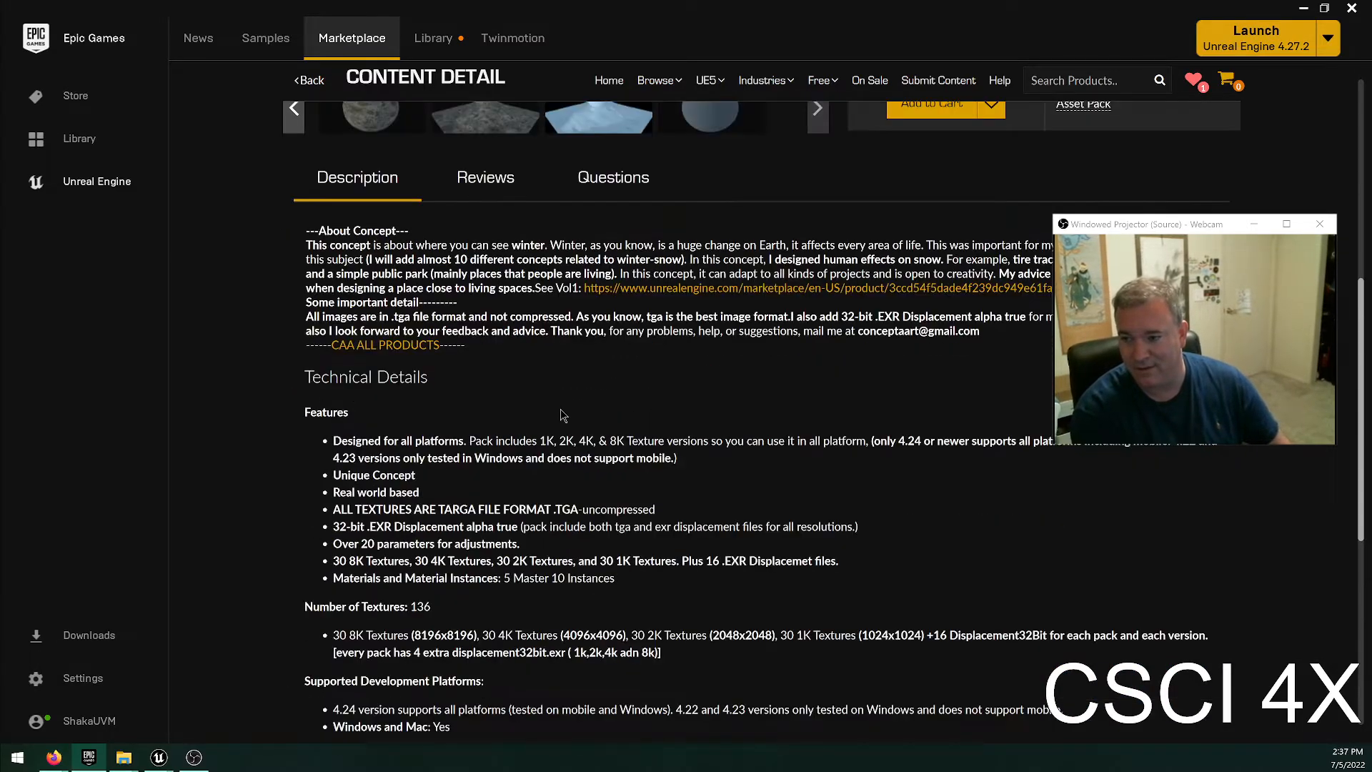
scroll(587, 408, "up", 8)
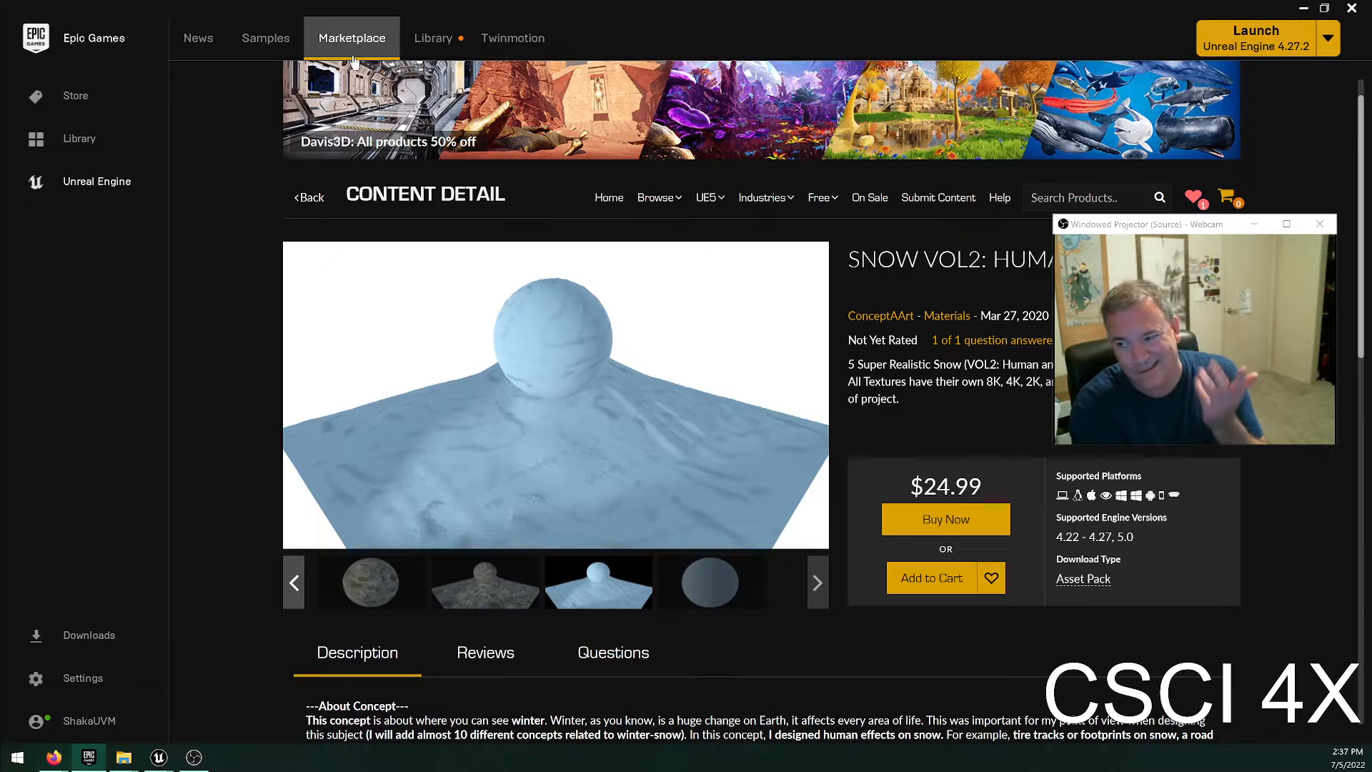
Check the Library's projects, return to the Marketplace home page, and open the UE5 Megascans category.
key("alt+Left")
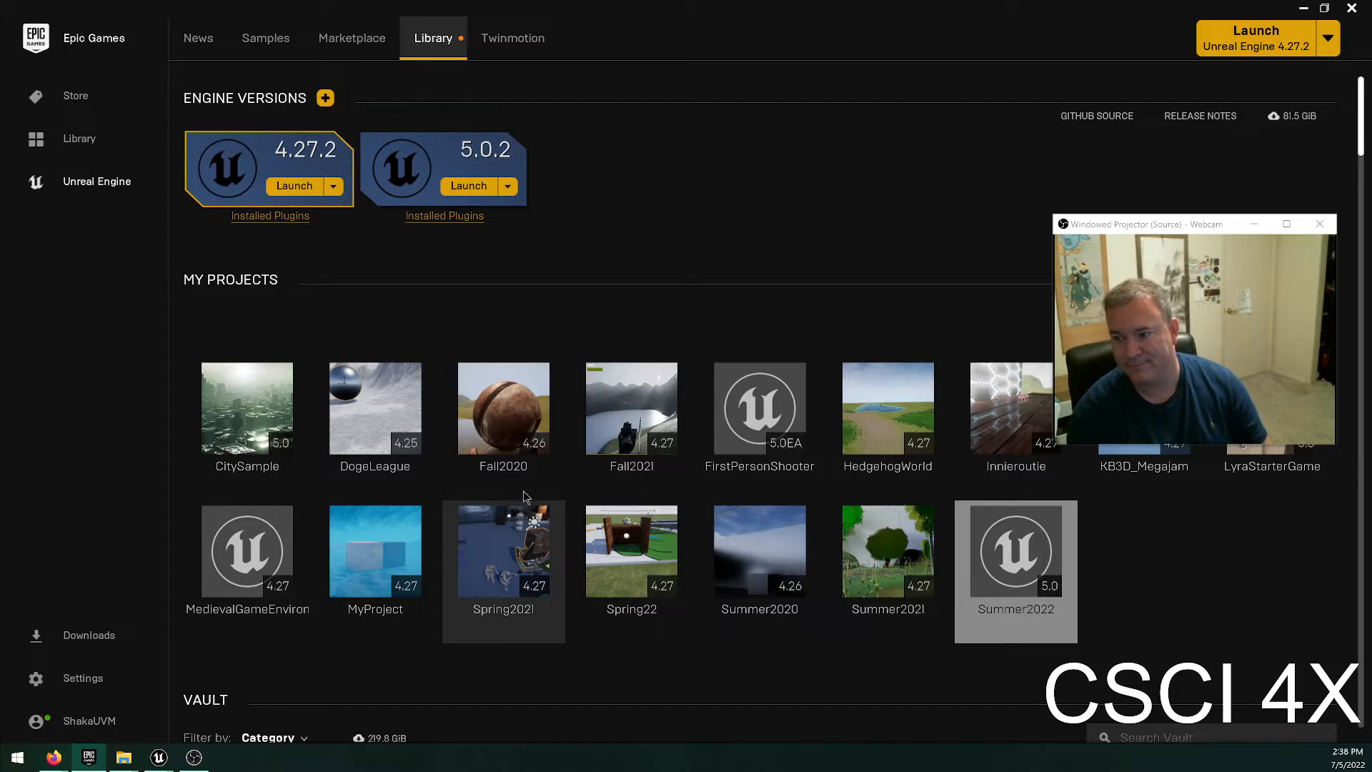
left_click(372, 36)
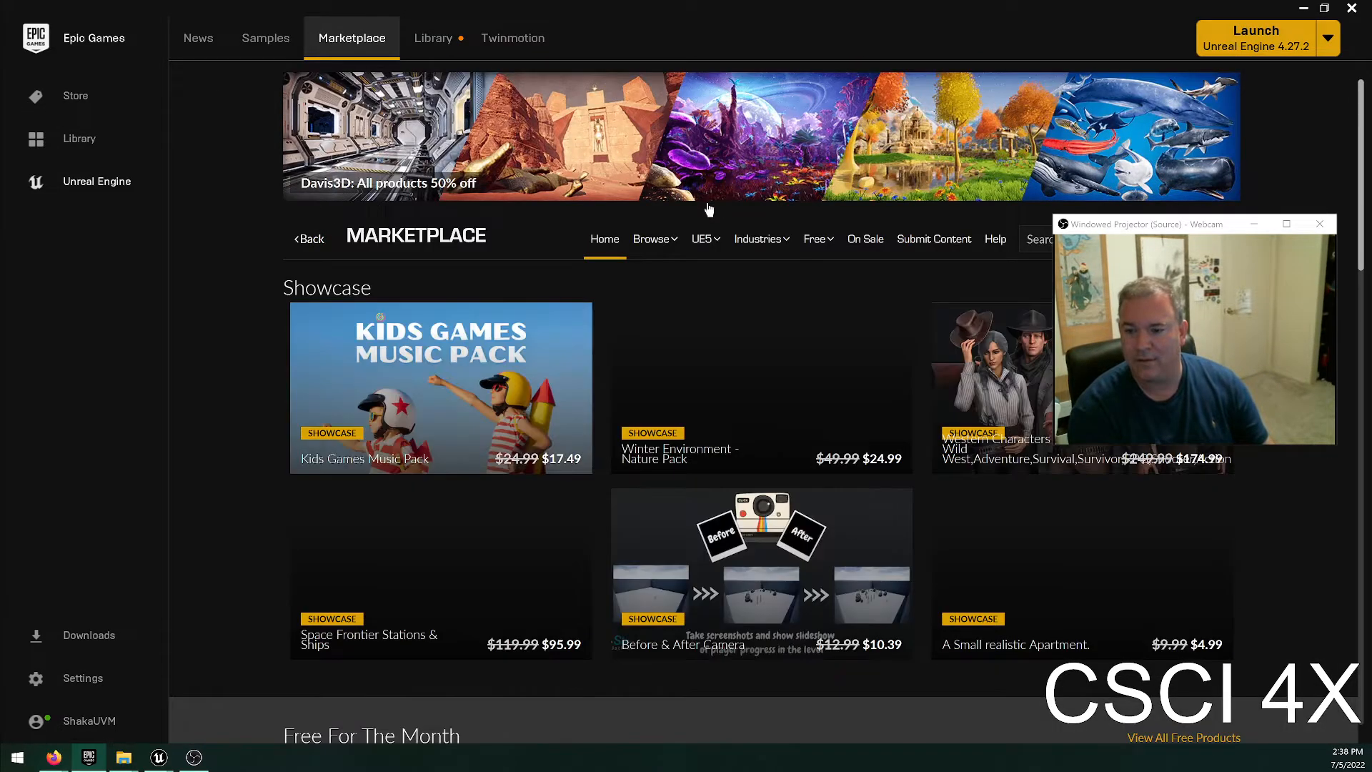
mouse_move(706, 253)
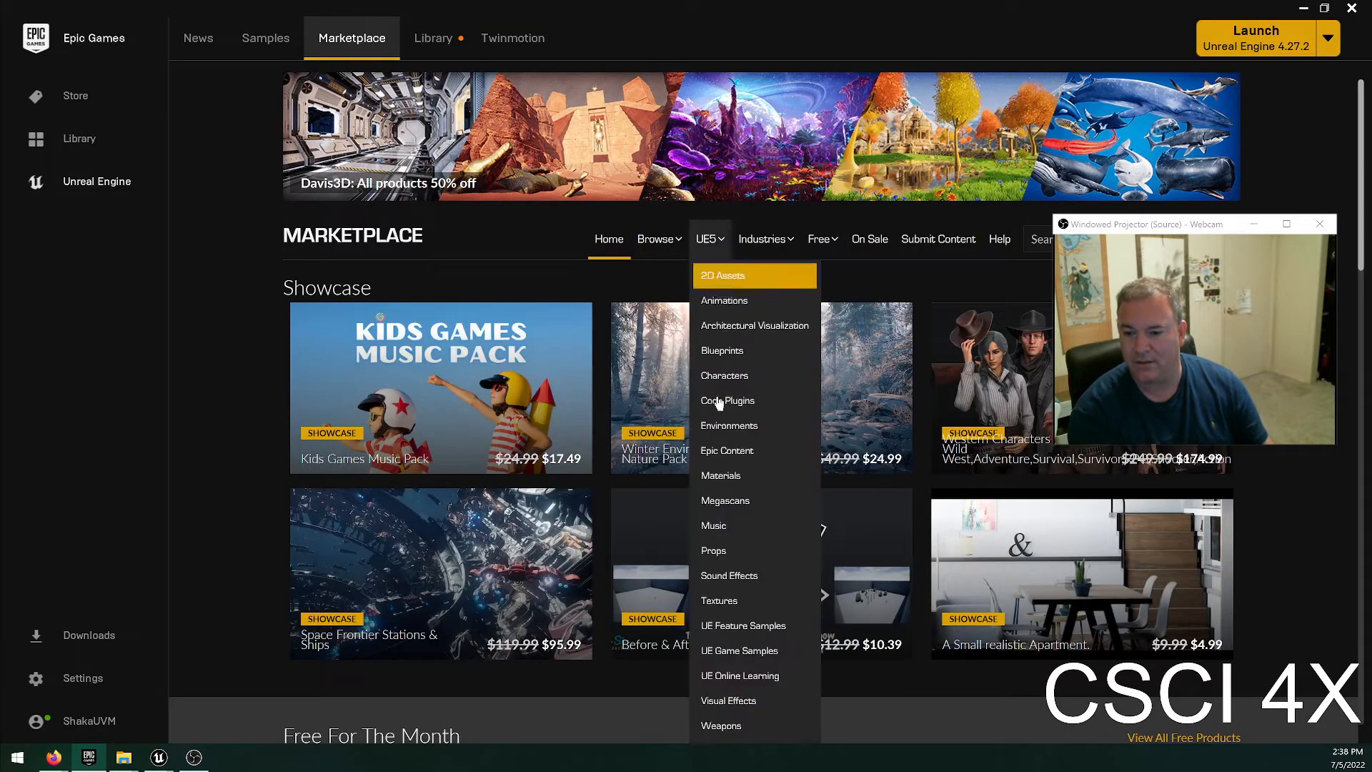
left_click(696, 500)
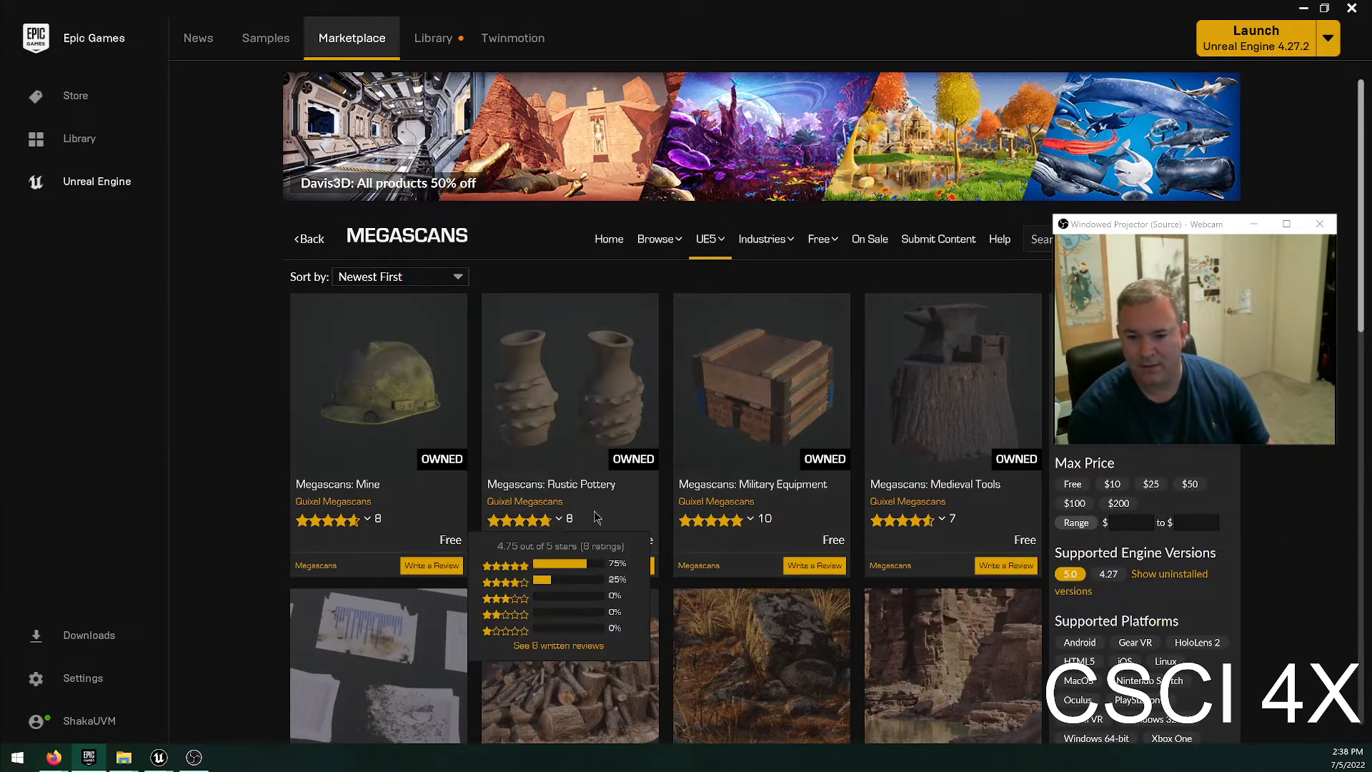
Add the free Megascans Decorative Stone Tiles, Wooden Planks Vol. 1 and Wooden Planks Vol. 2 packs to the cart.
scroll(796, 470, "down", 2)
scroll(820, 475, "down", 4)
scroll(820, 475, "down", 1)
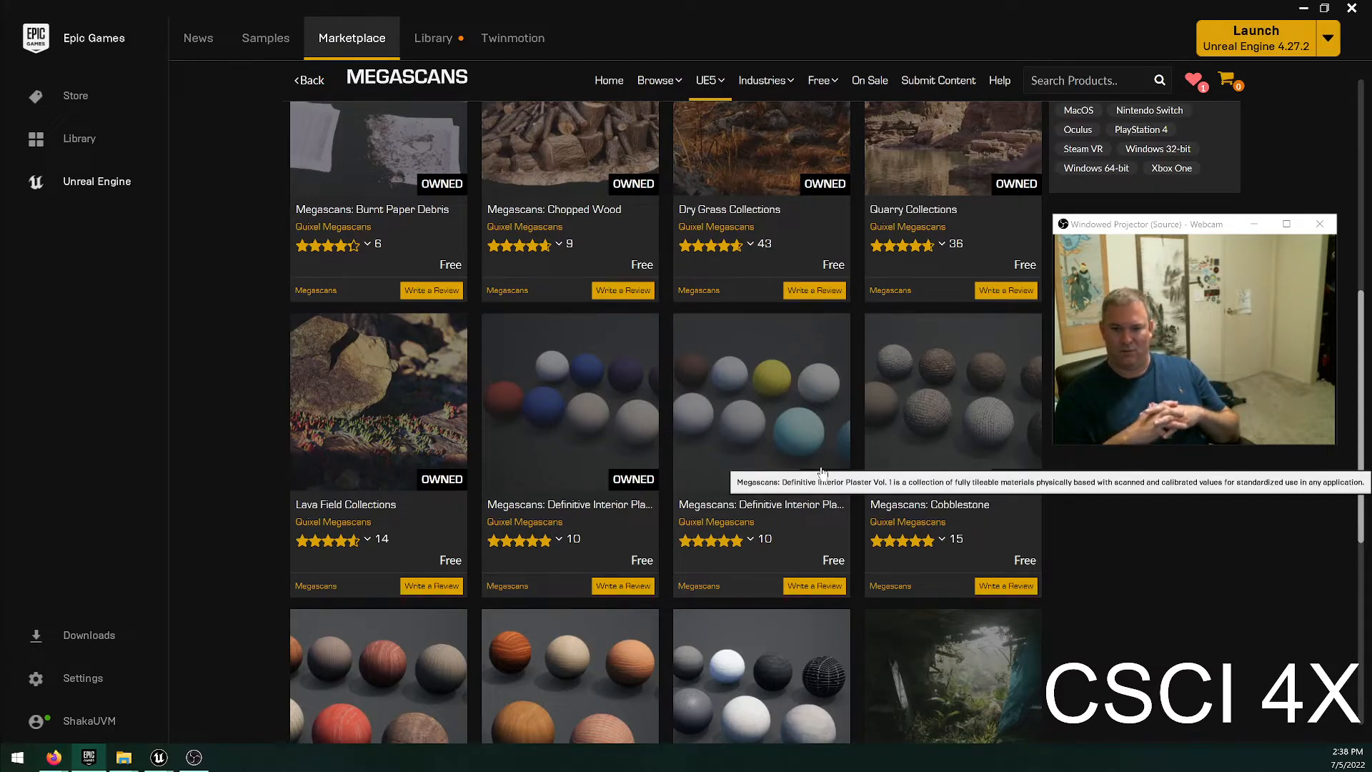
scroll(743, 286, "up", 1)
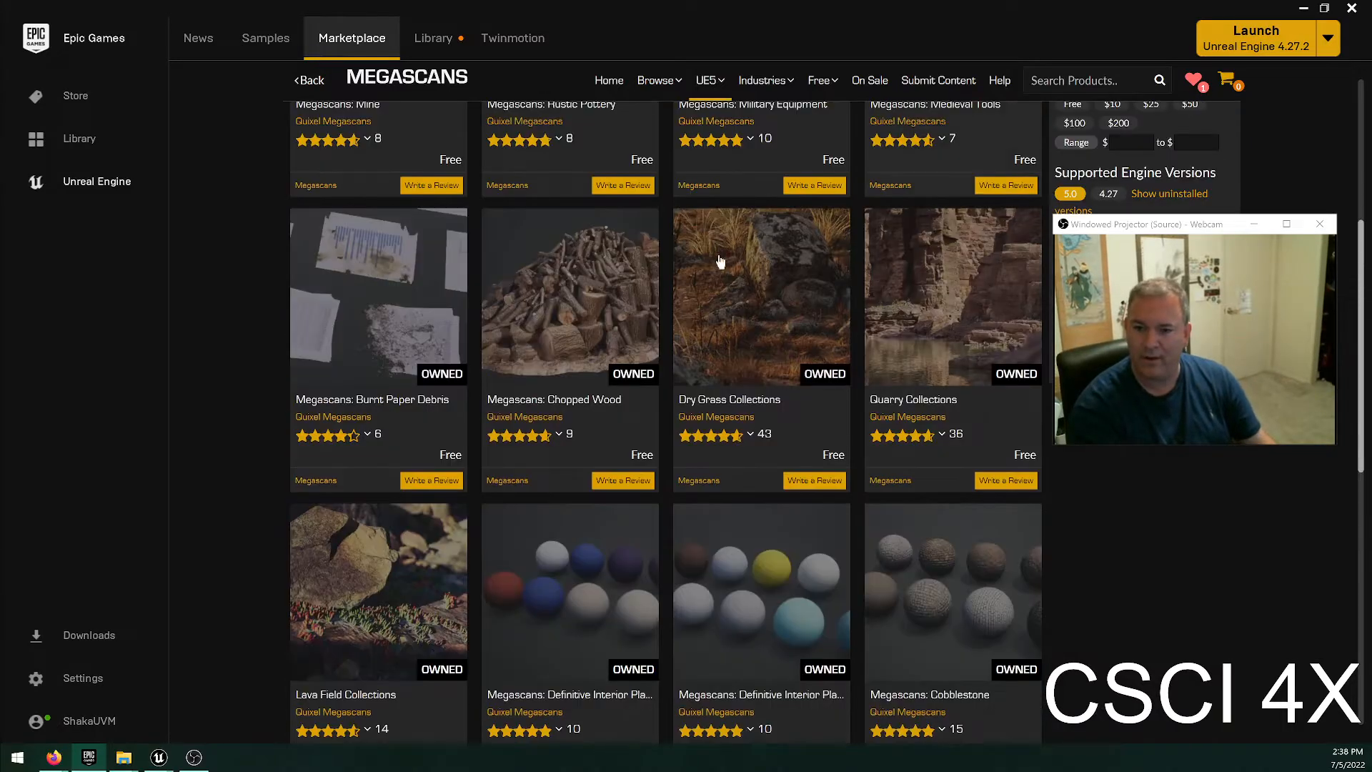
scroll(593, 352, "down", 3)
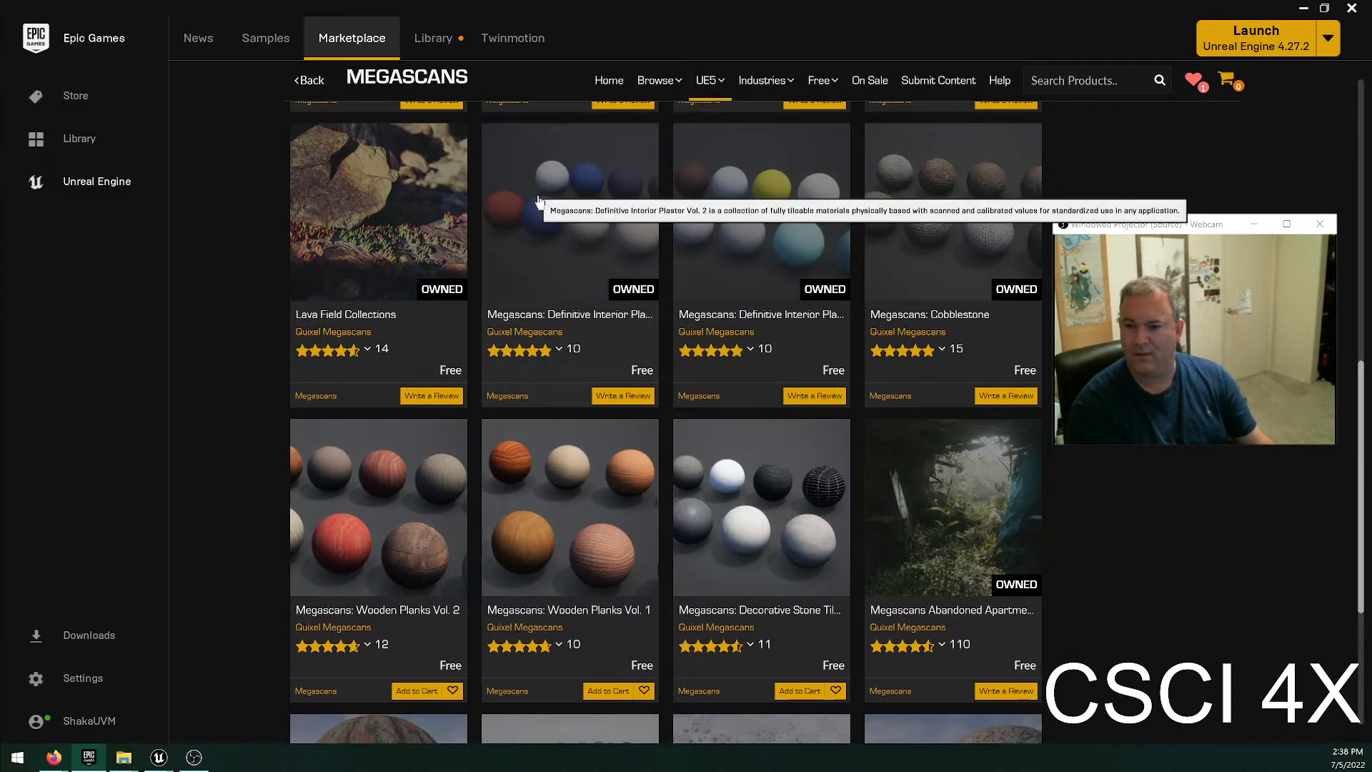
scroll(842, 376, "down", 2)
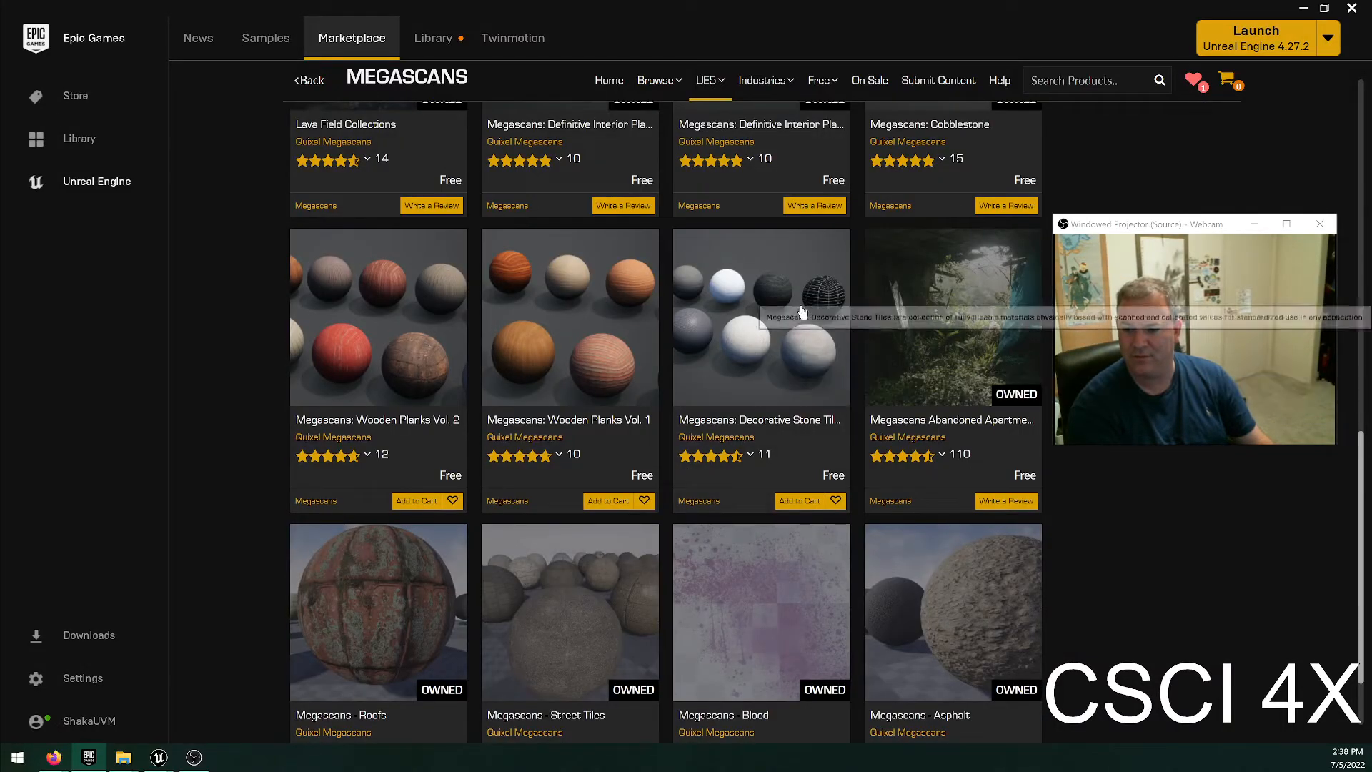
scroll(707, 478, "up", 1)
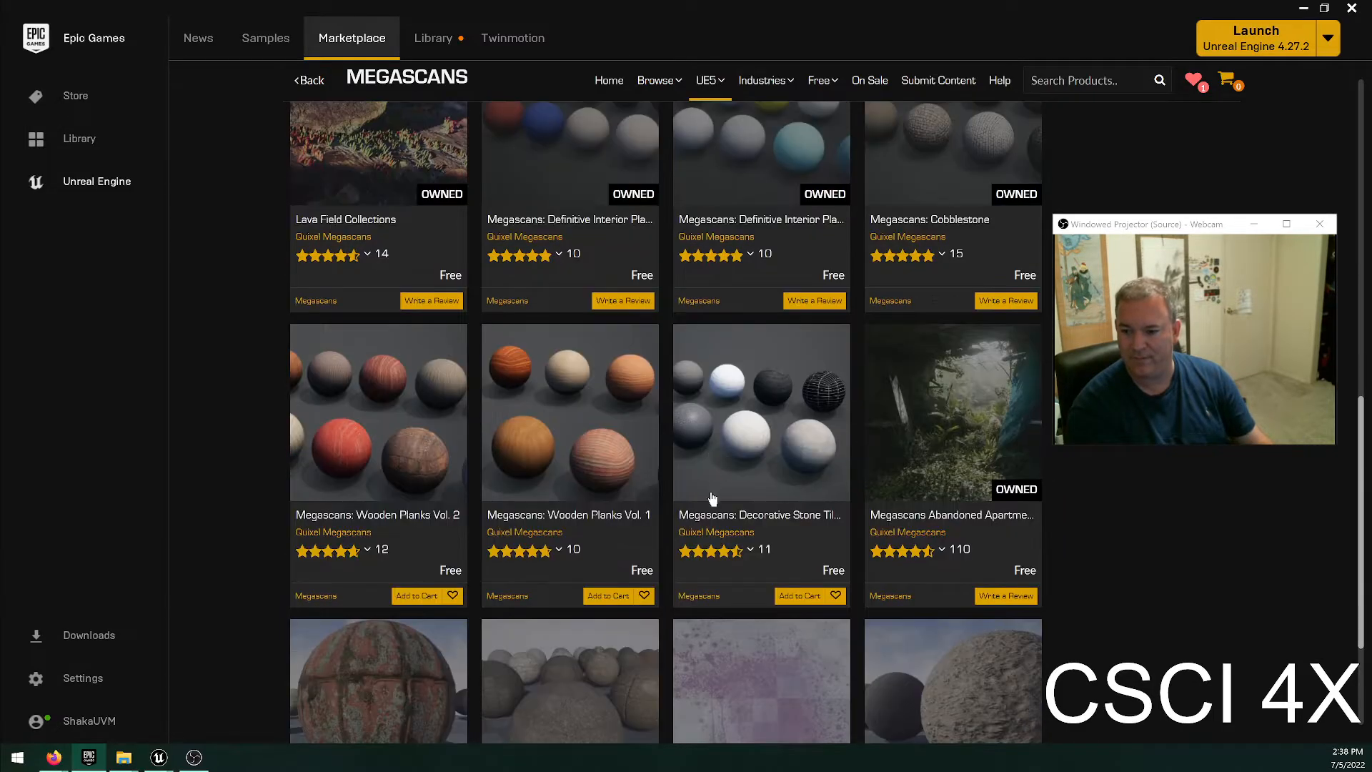
left_click(799, 595)
left_click(586, 596)
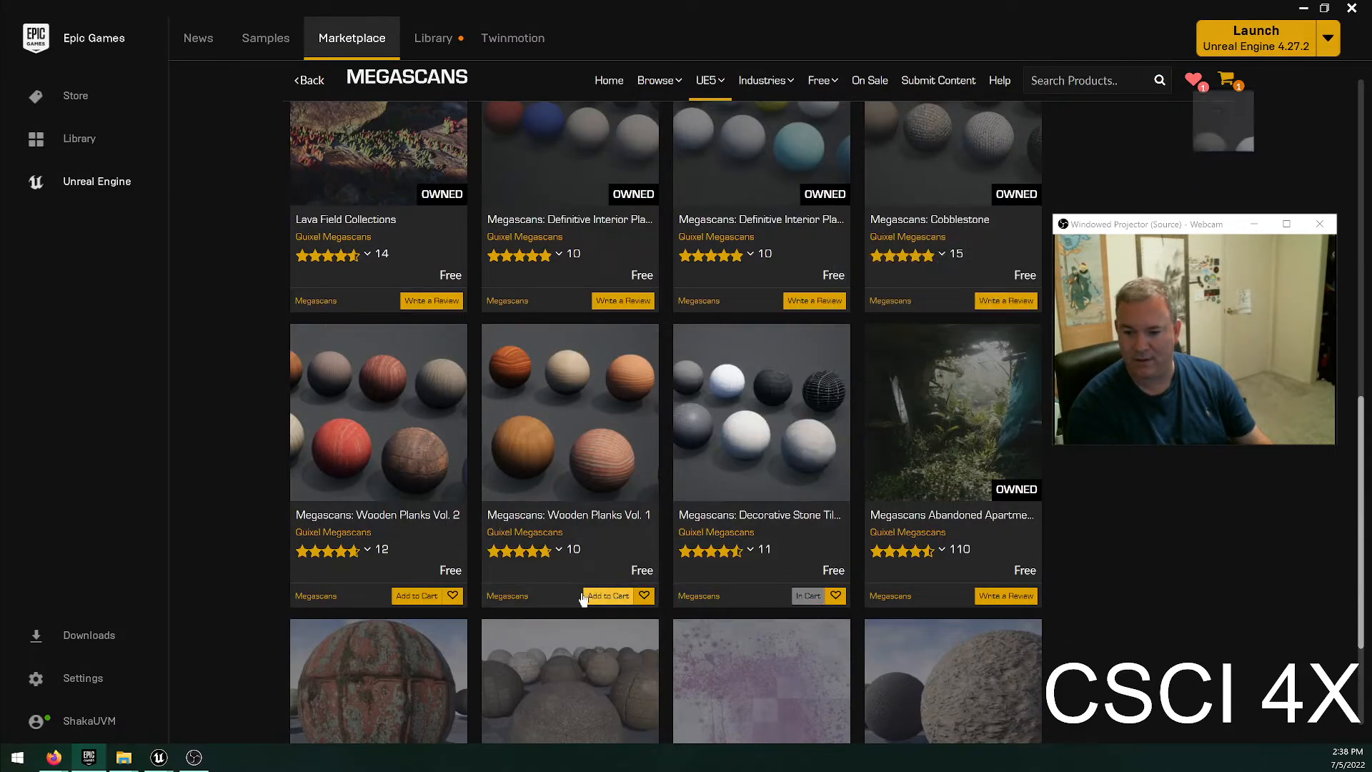
left_click(410, 604)
scroll(977, 593, "down", 2)
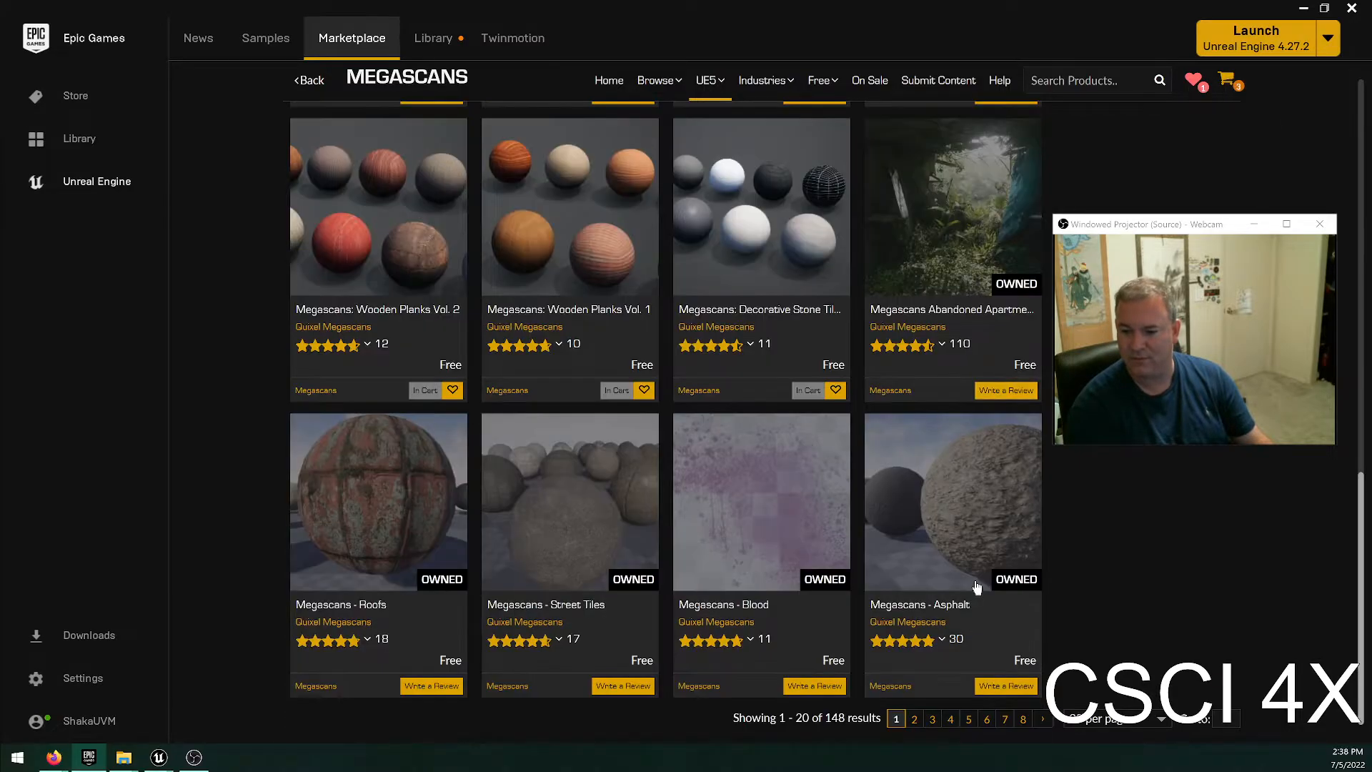
Move the webcam preview window off the cart, check out the three Megascans packs, and place the order.
scroll(657, 457, "up", 6)
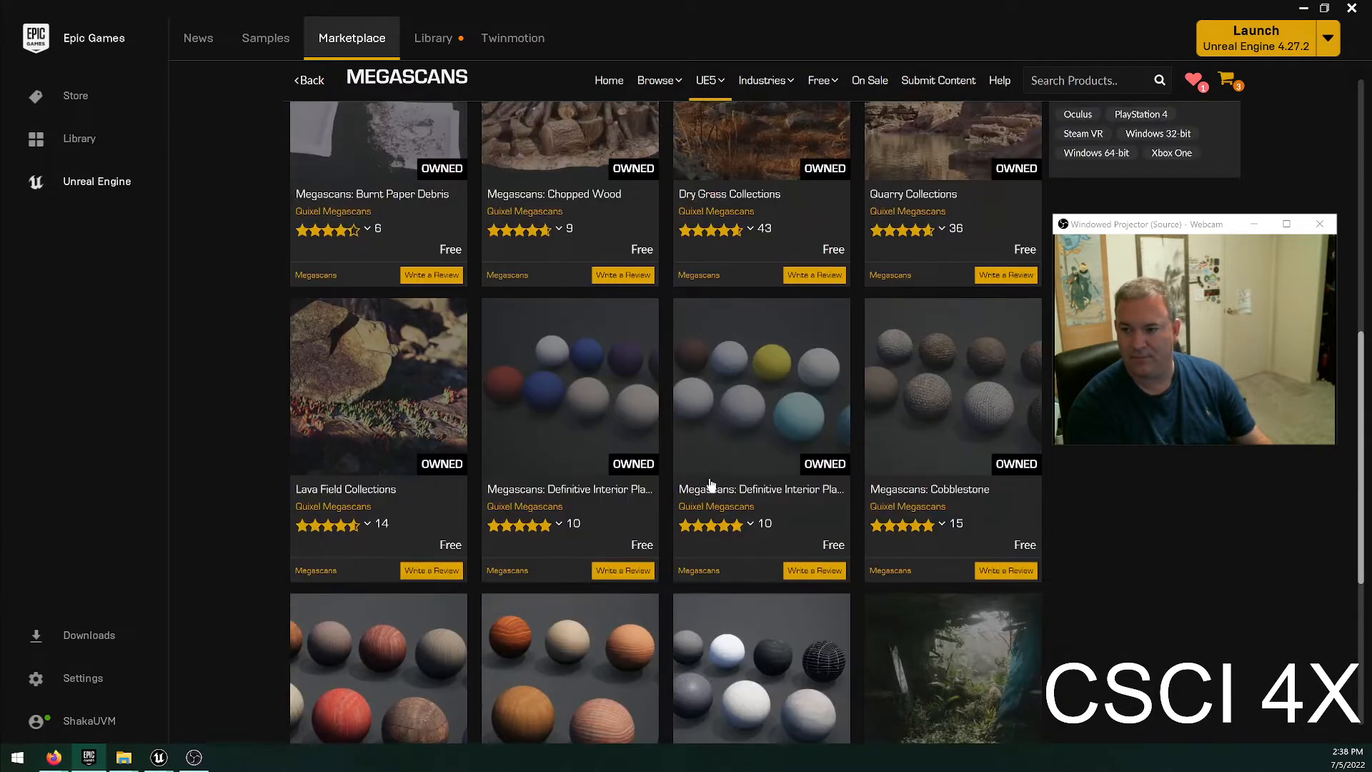
scroll(726, 477, "up", 5)
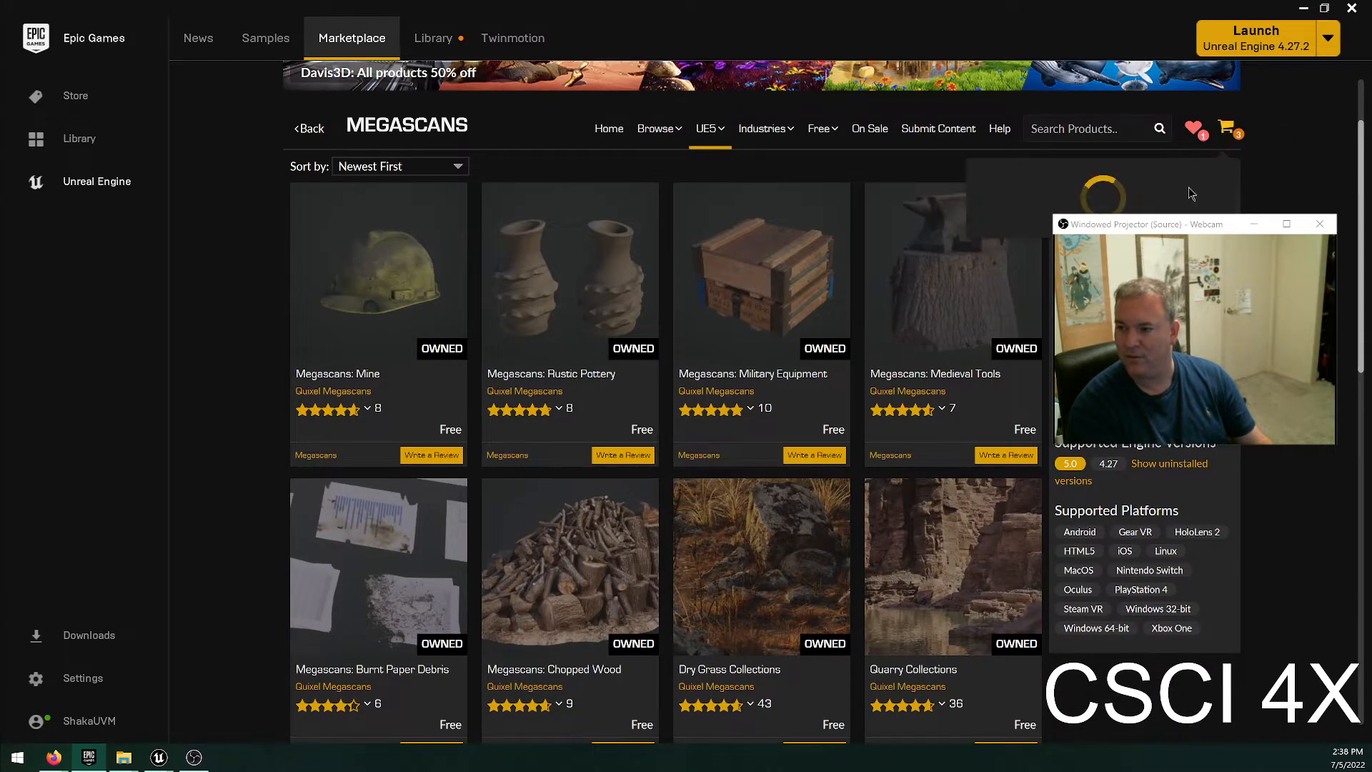
left_click_drag(1165, 227, 823, 179)
left_click(1225, 133)
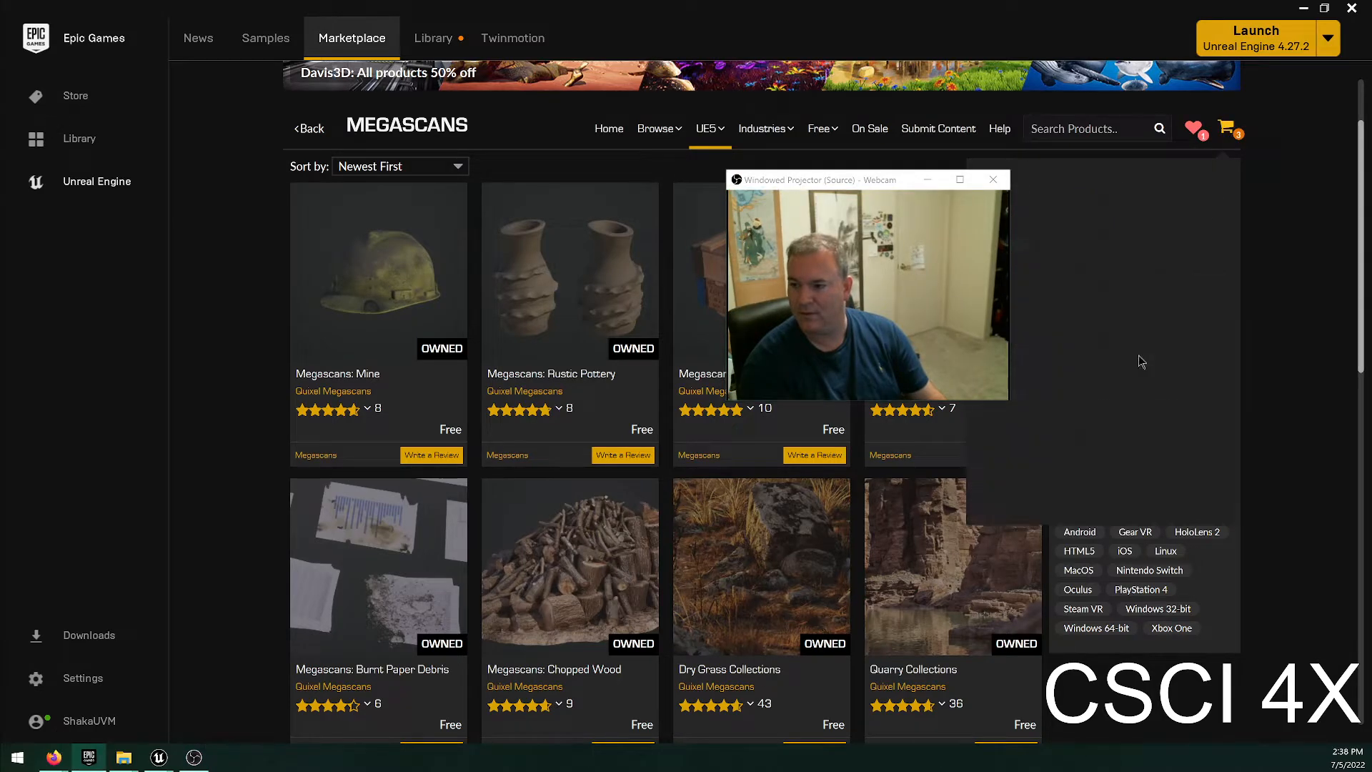
left_click(1154, 543)
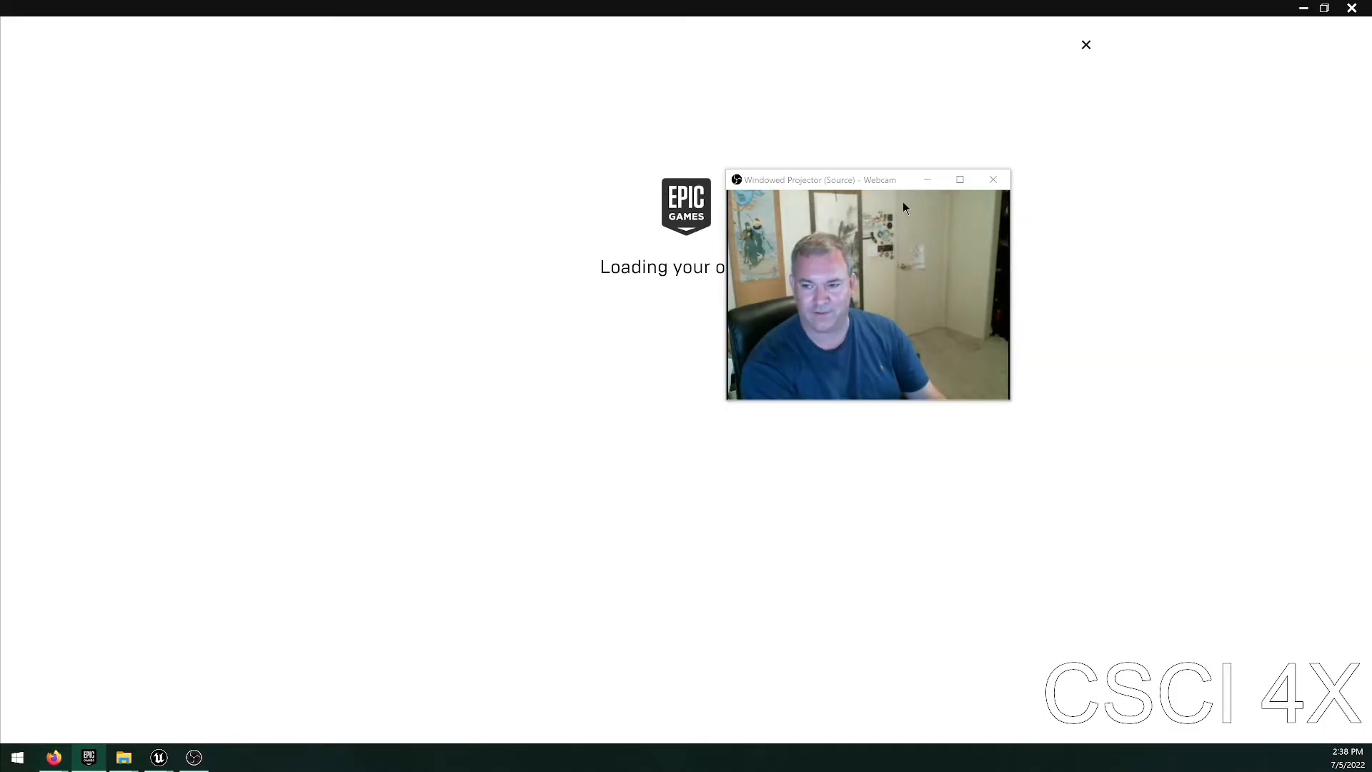
left_click_drag(878, 181, 1210, 86)
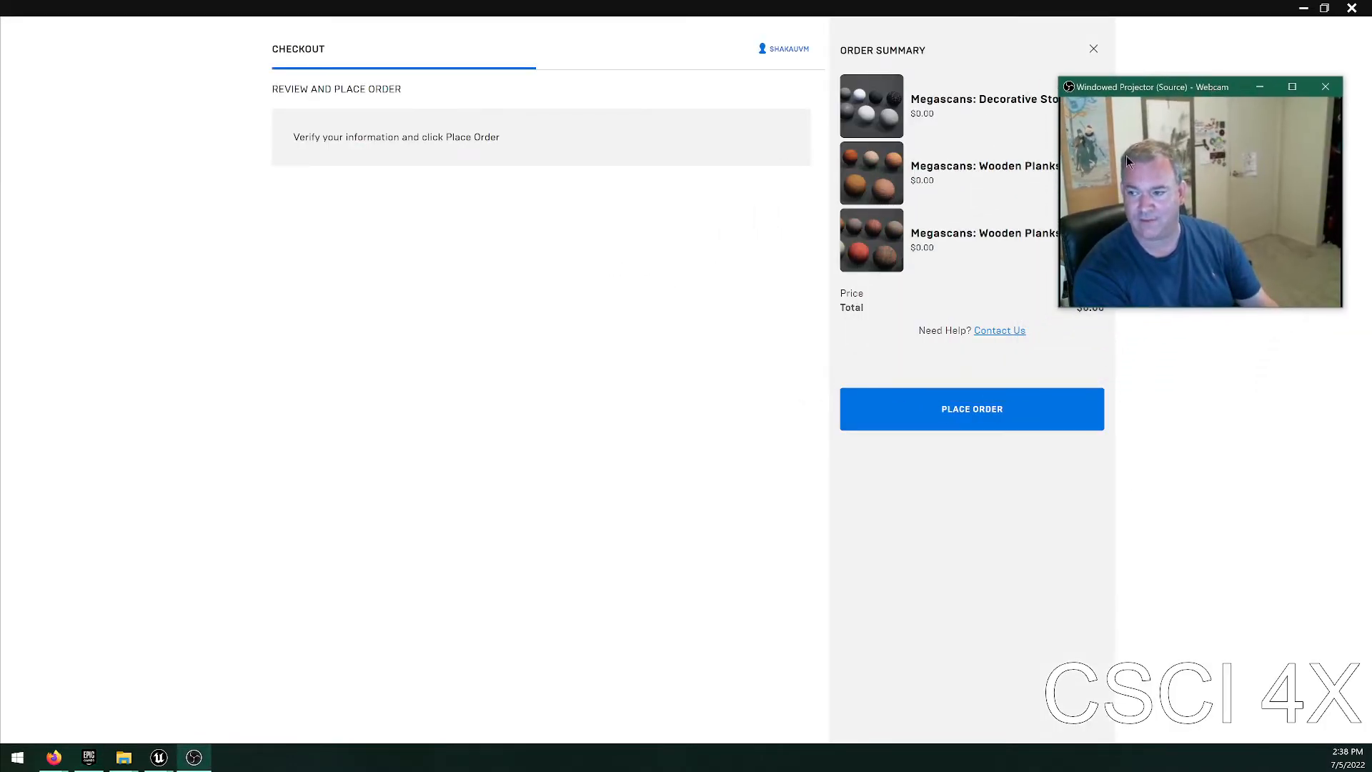
left_click(949, 403)
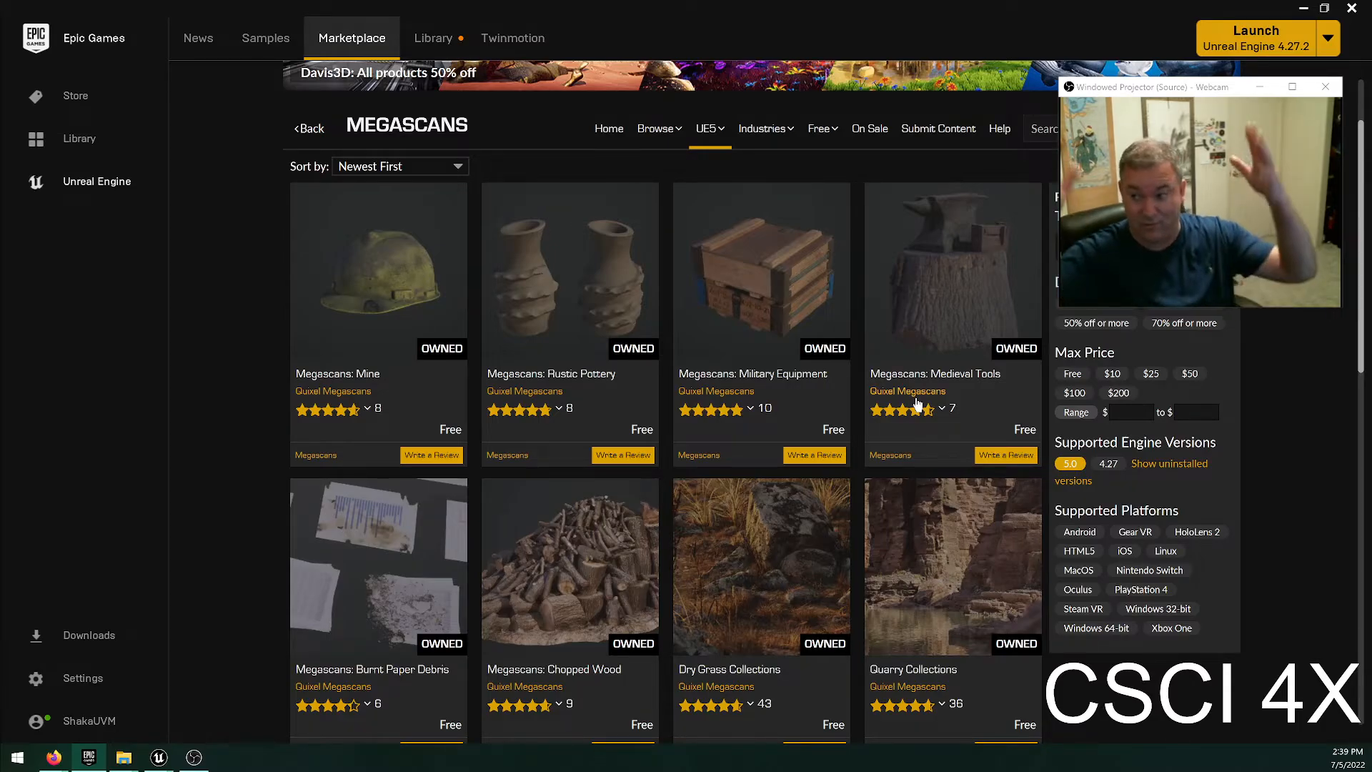
Look through the first page of the Megascans category and check which packs are owned.
scroll(677, 496, "down", 3)
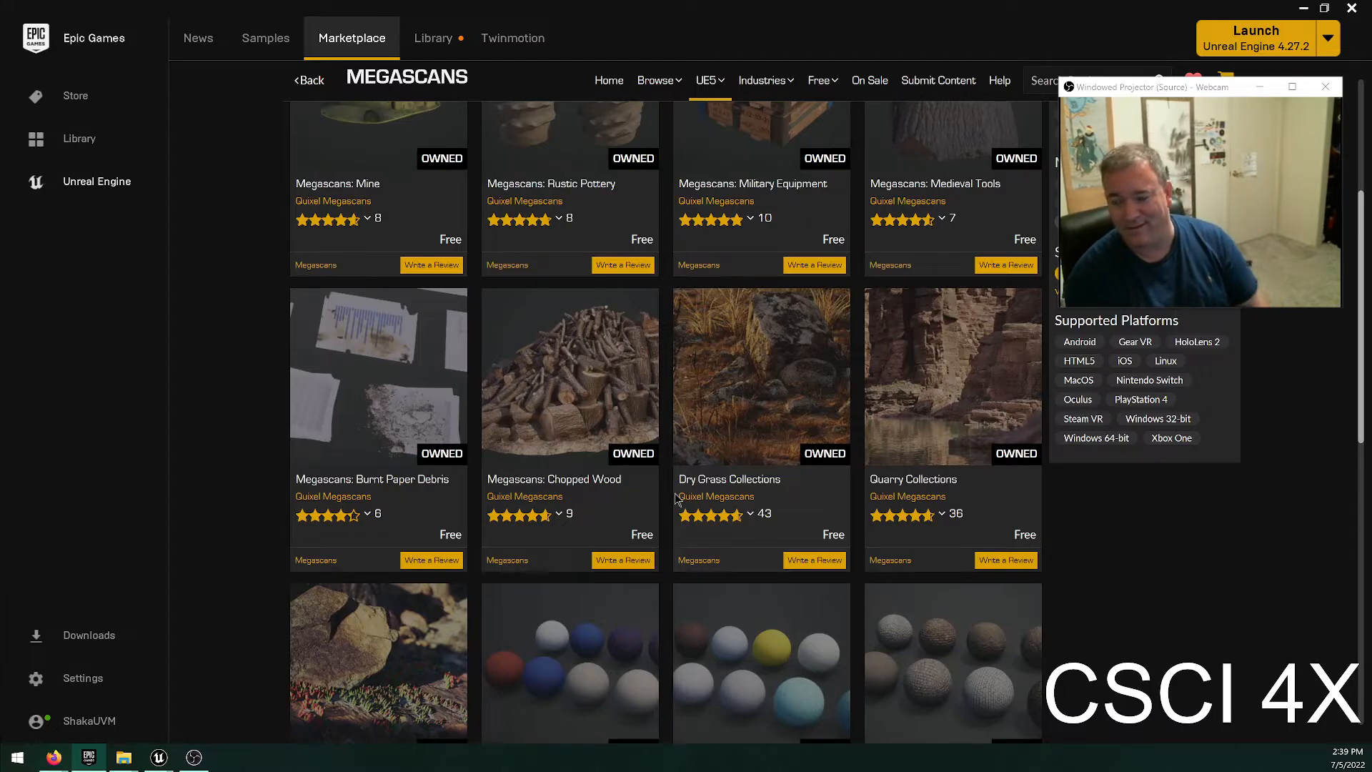
scroll(814, 493, "down", 4)
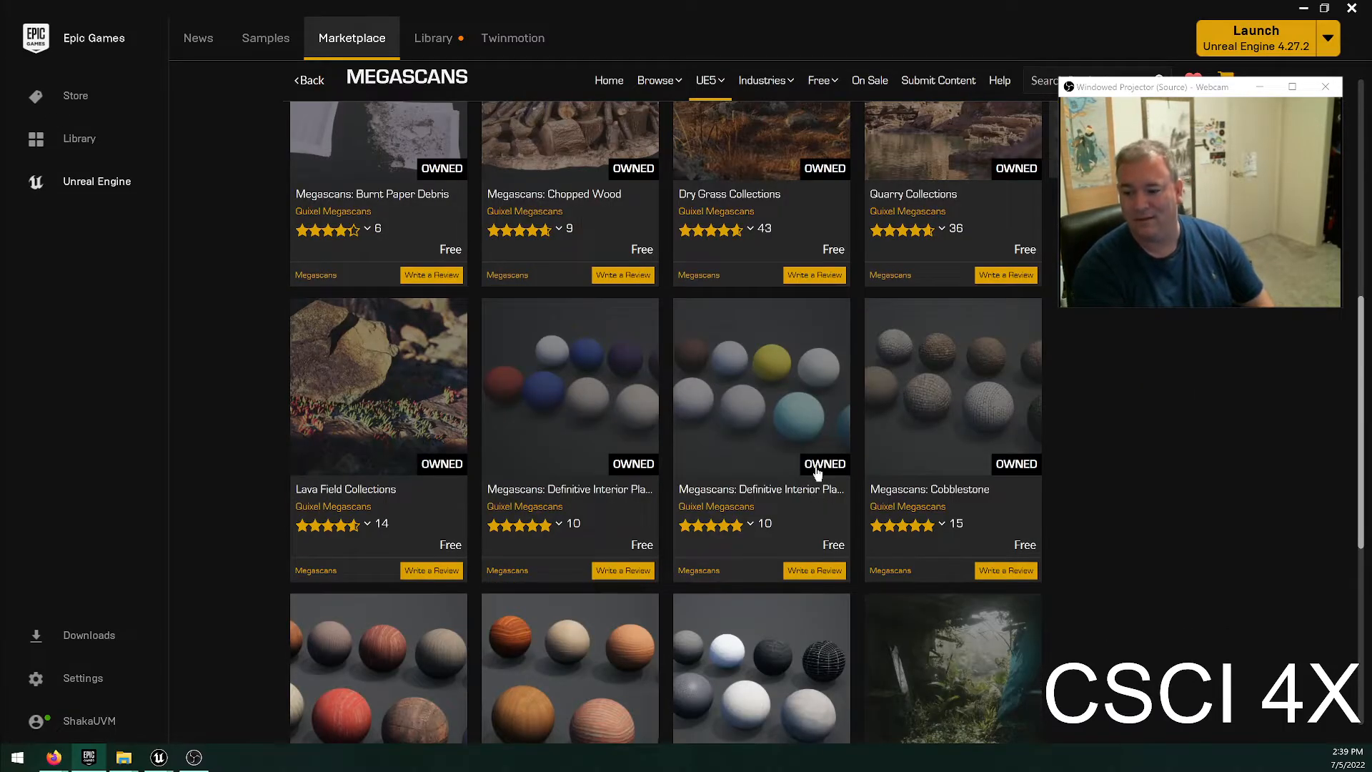
scroll(816, 470, "down", 4)
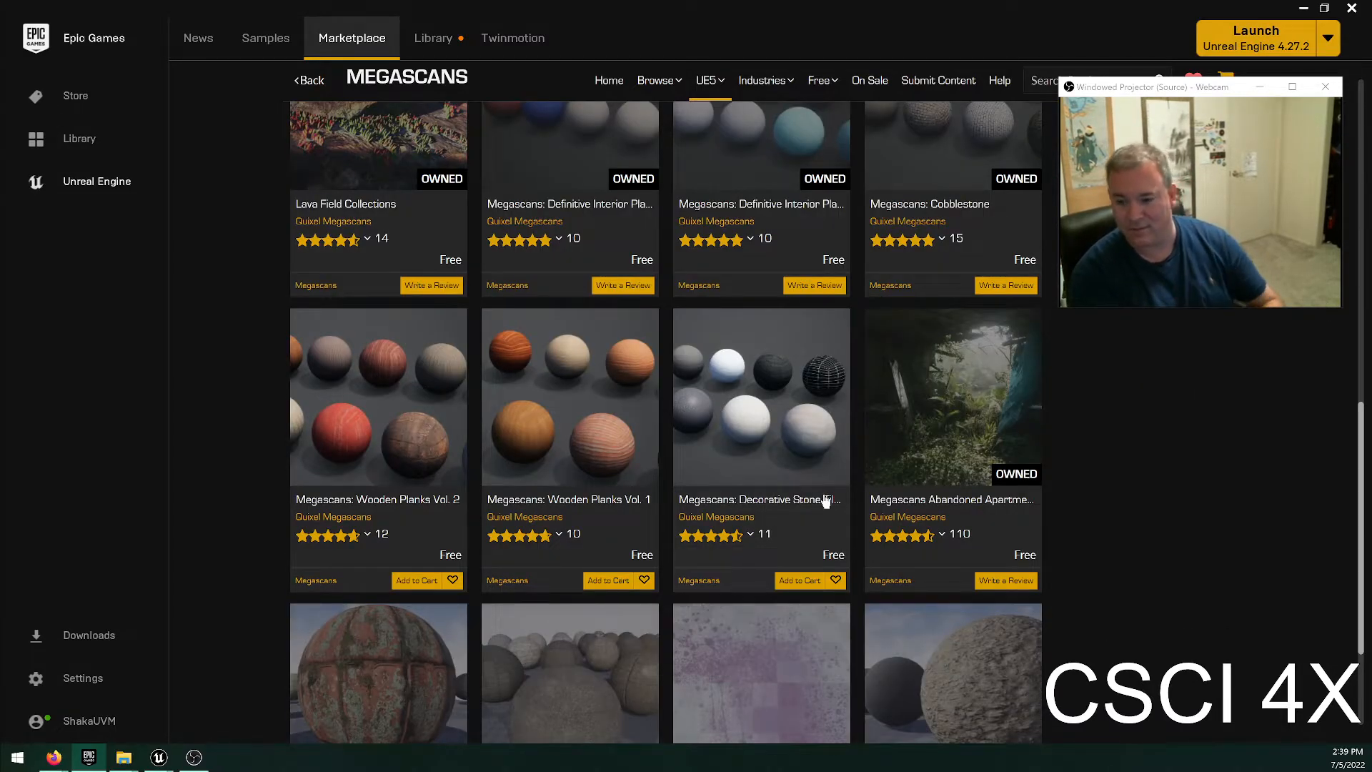
scroll(825, 500, "down", 3)
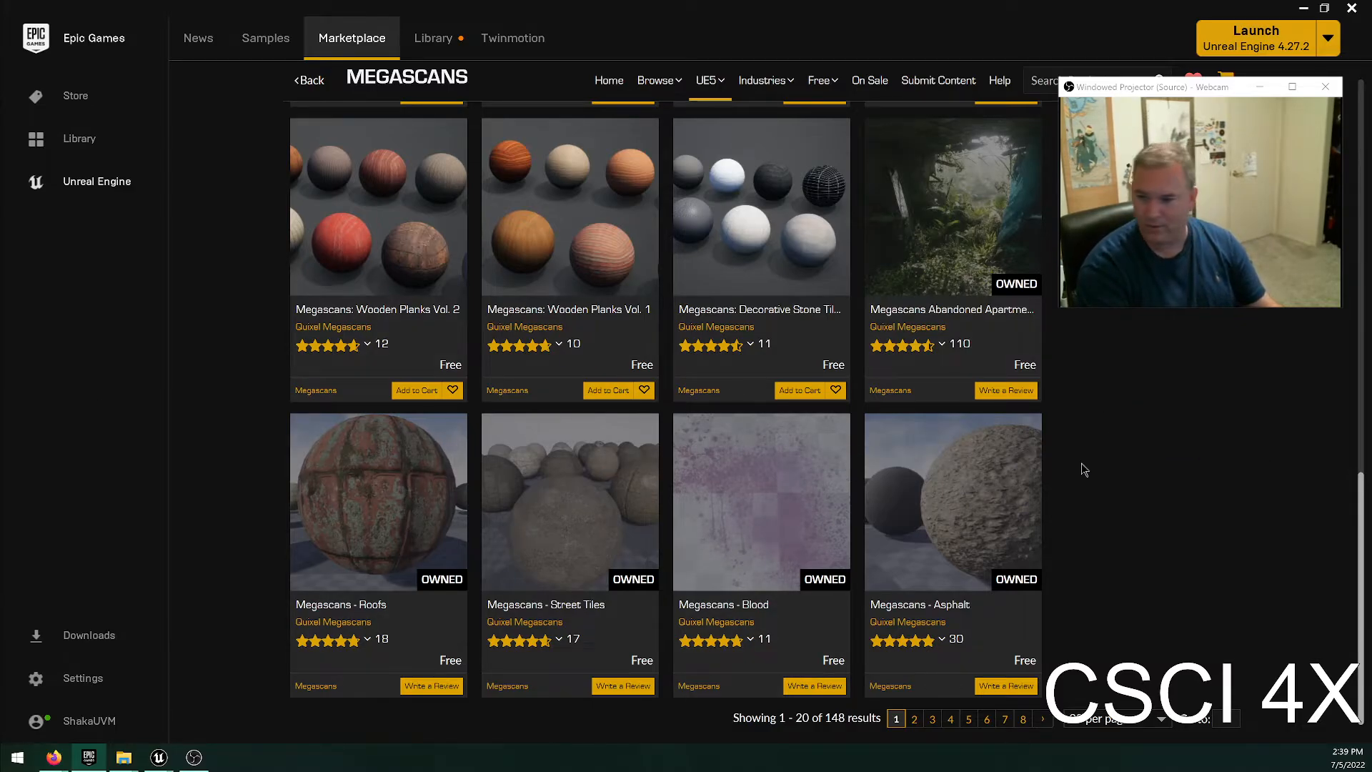
scroll(822, 359, "up", 4)
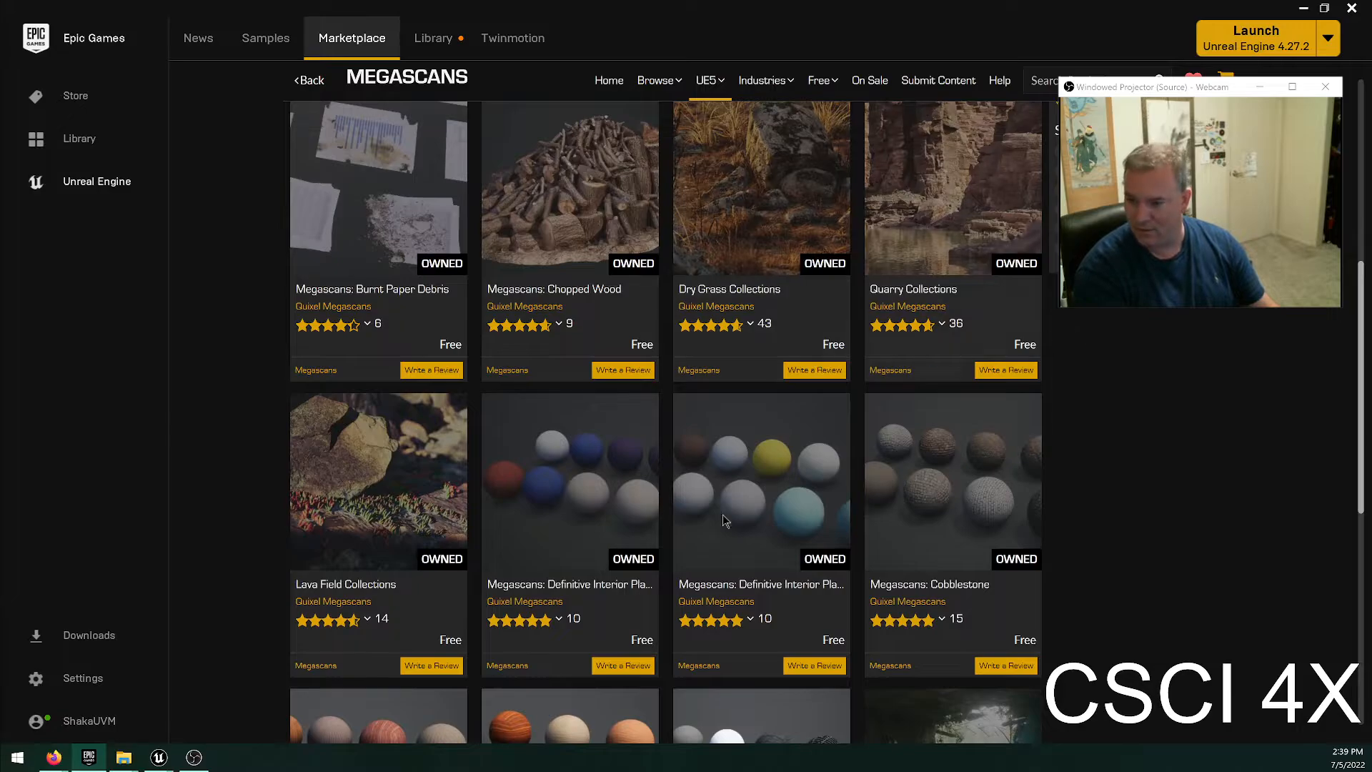
scroll(722, 371, "up", 3)
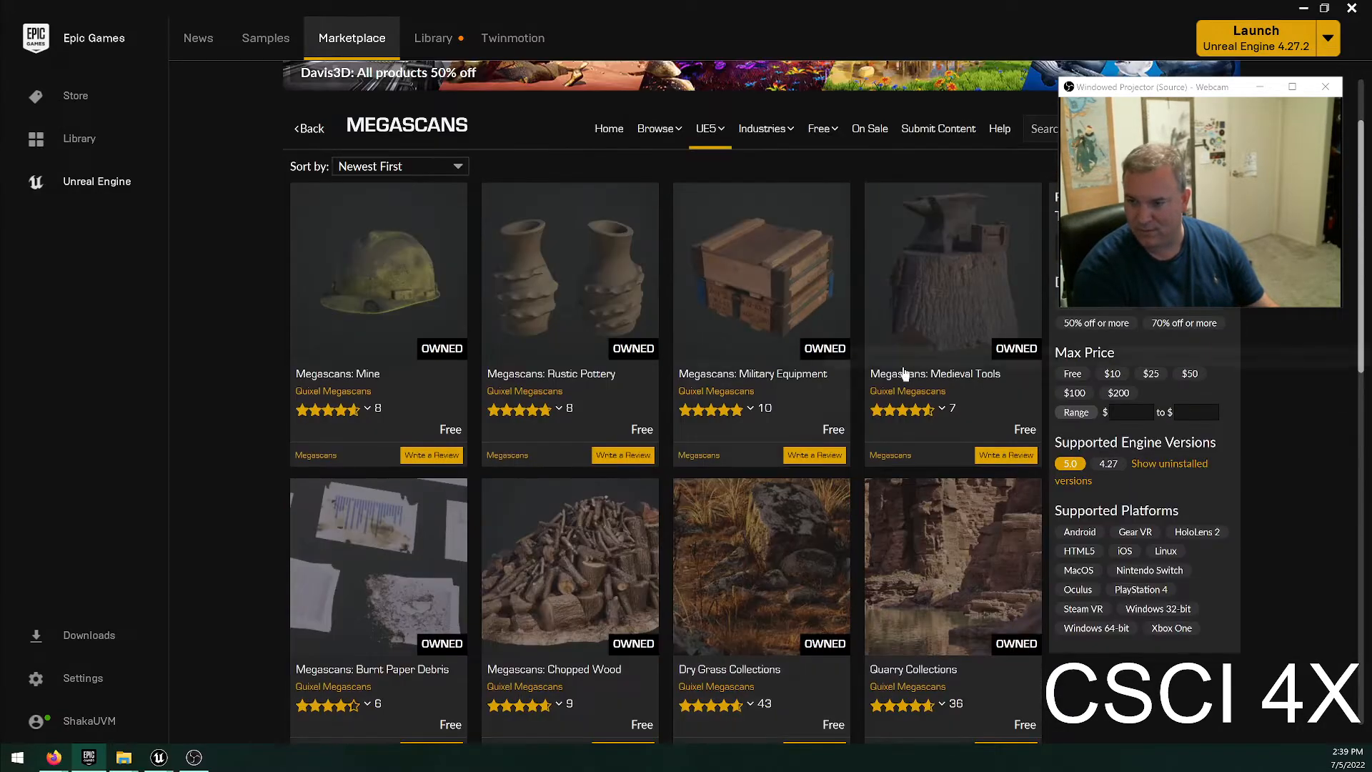
scroll(400, 378, "down", 5)
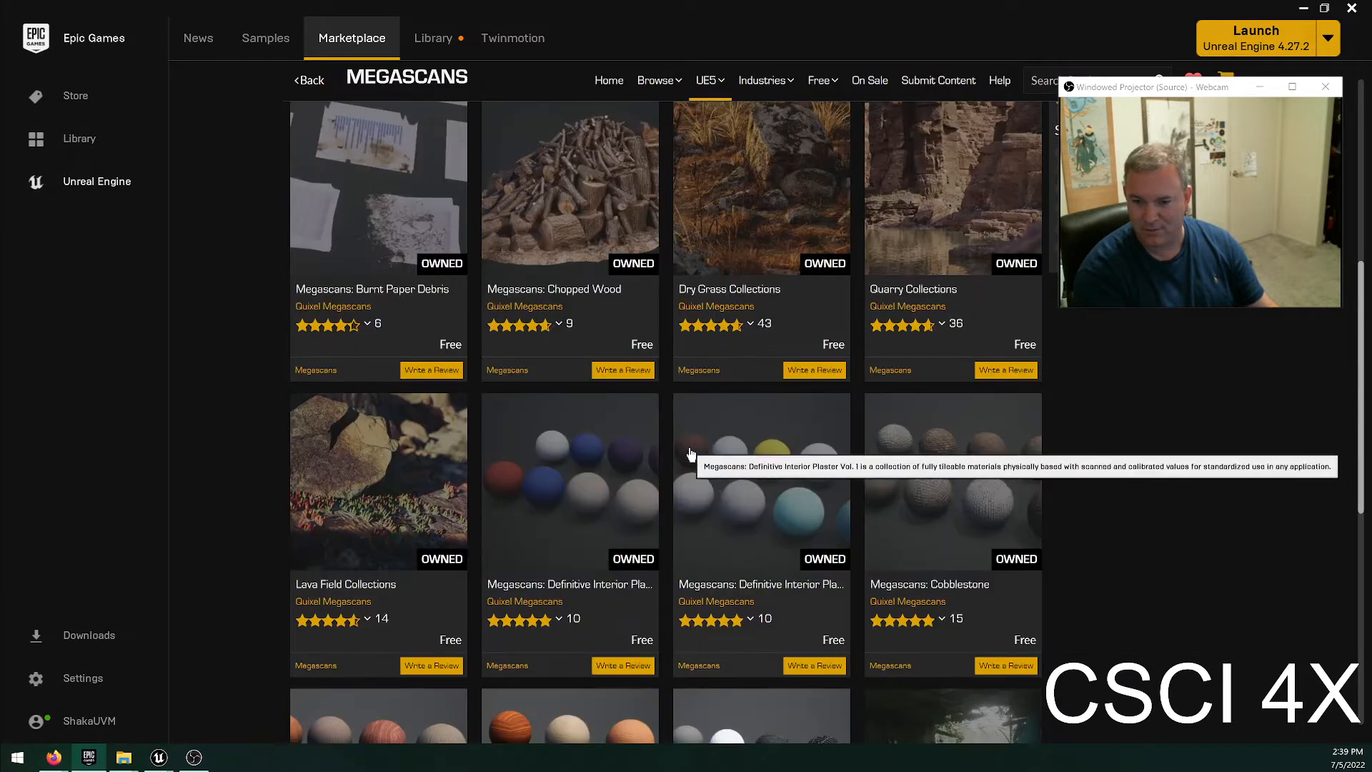
Open the Megascans: Mine product page, view its gallery images, and return to the Megascans list.
scroll(696, 475, "up", 5)
left_click(390, 258)
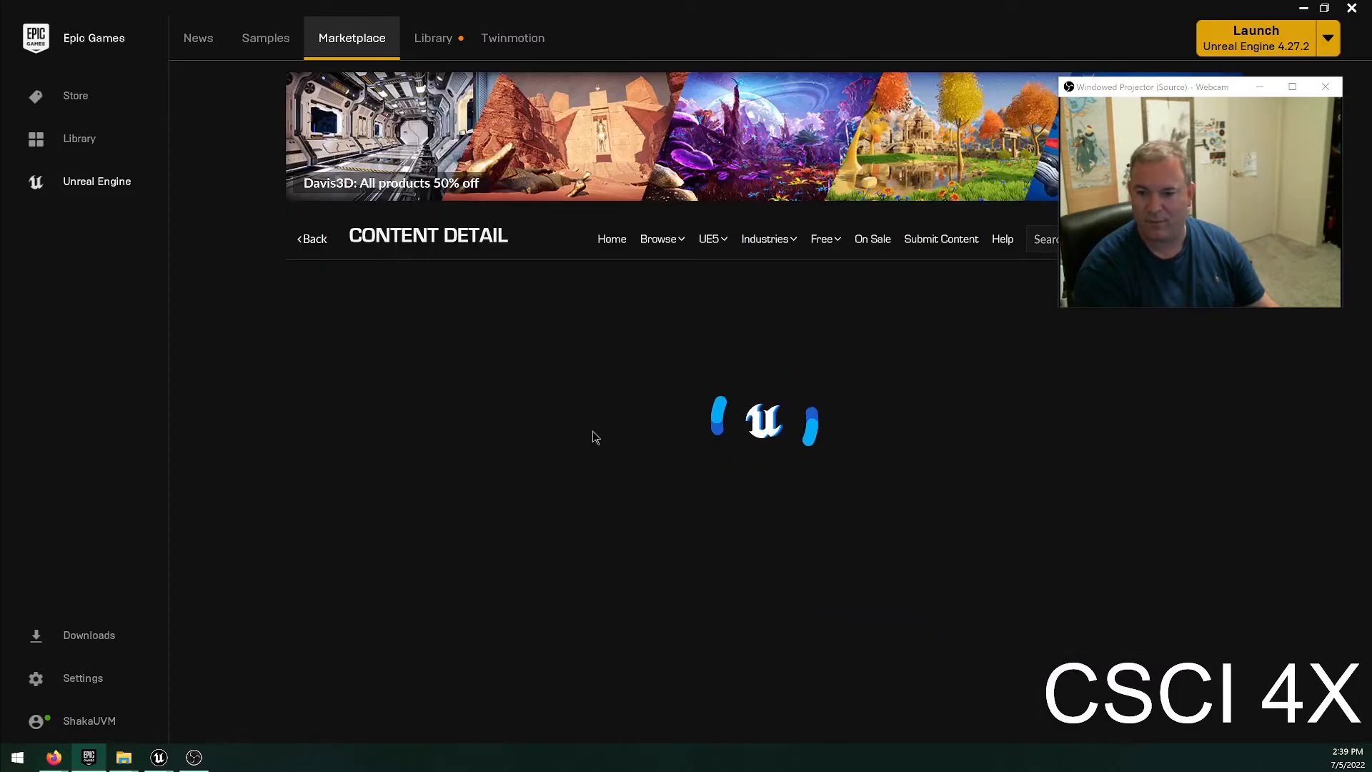
left_click(617, 634)
left_click(698, 630)
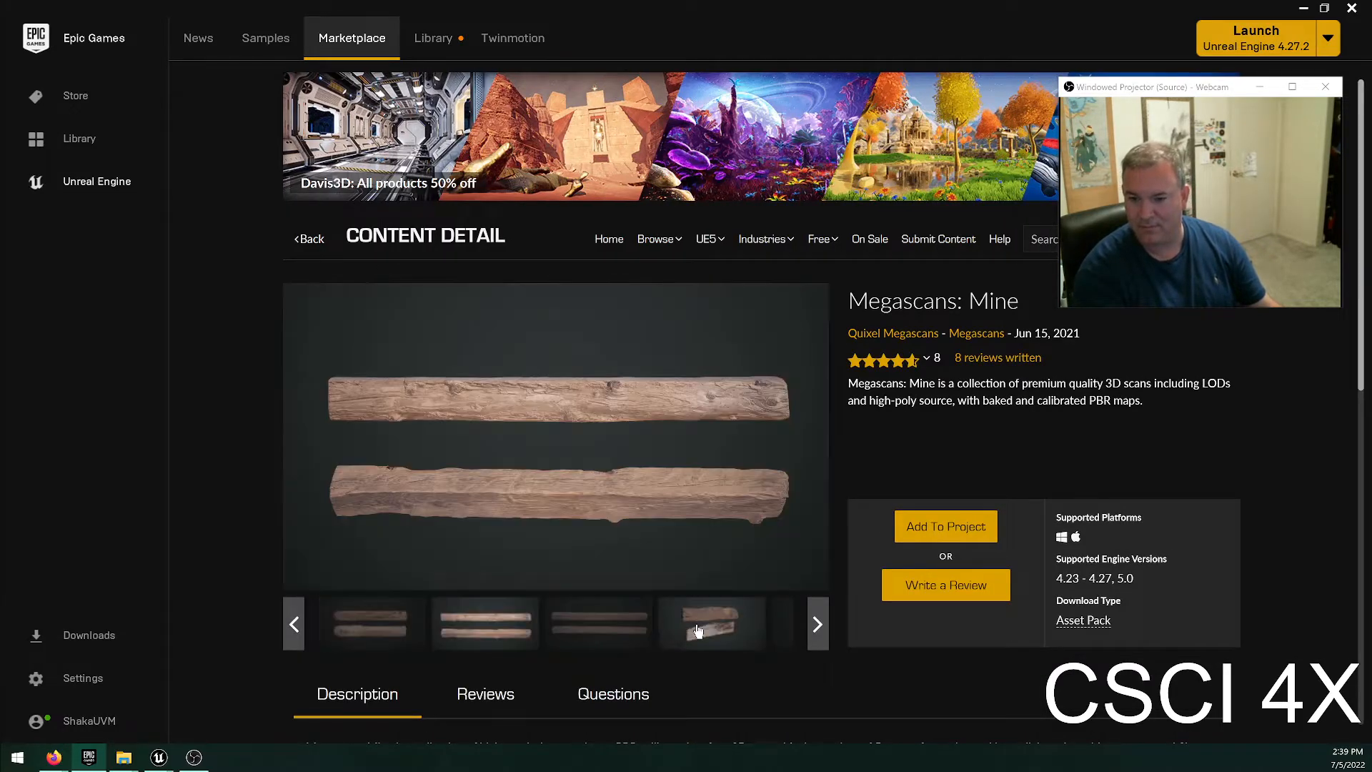
left_click(781, 629)
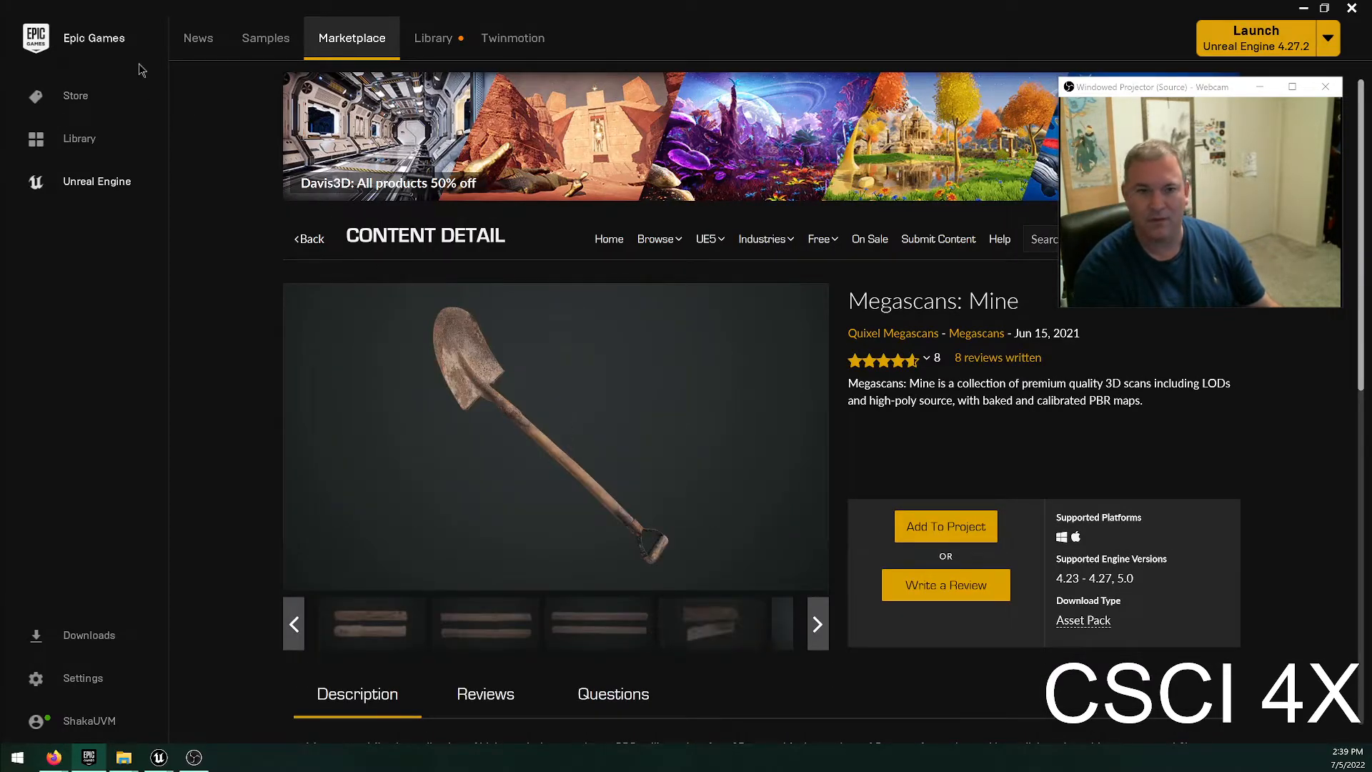
left_click(314, 238)
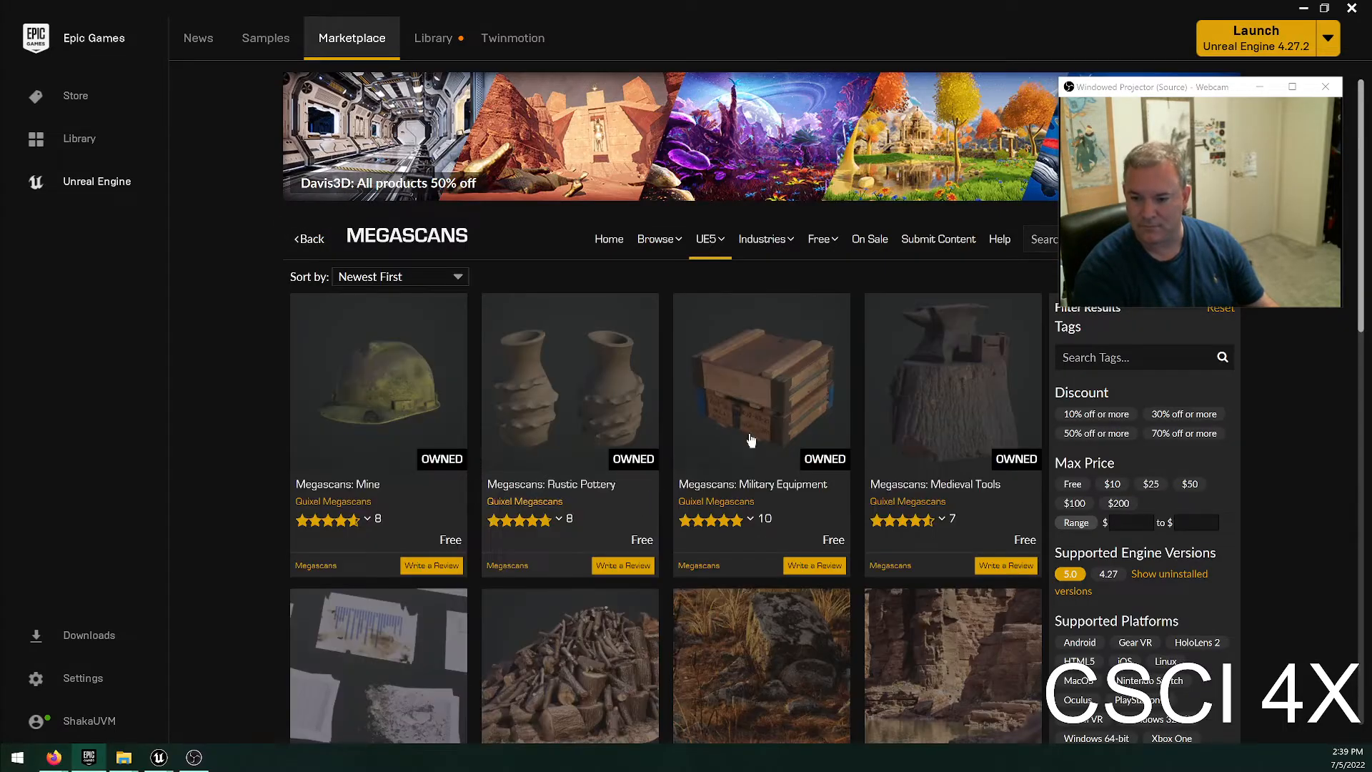
Look over the rest of the Megascans page, uncover the product search by moving the webcam preview window, and search for "geode".
scroll(1040, 485, "down", 1)
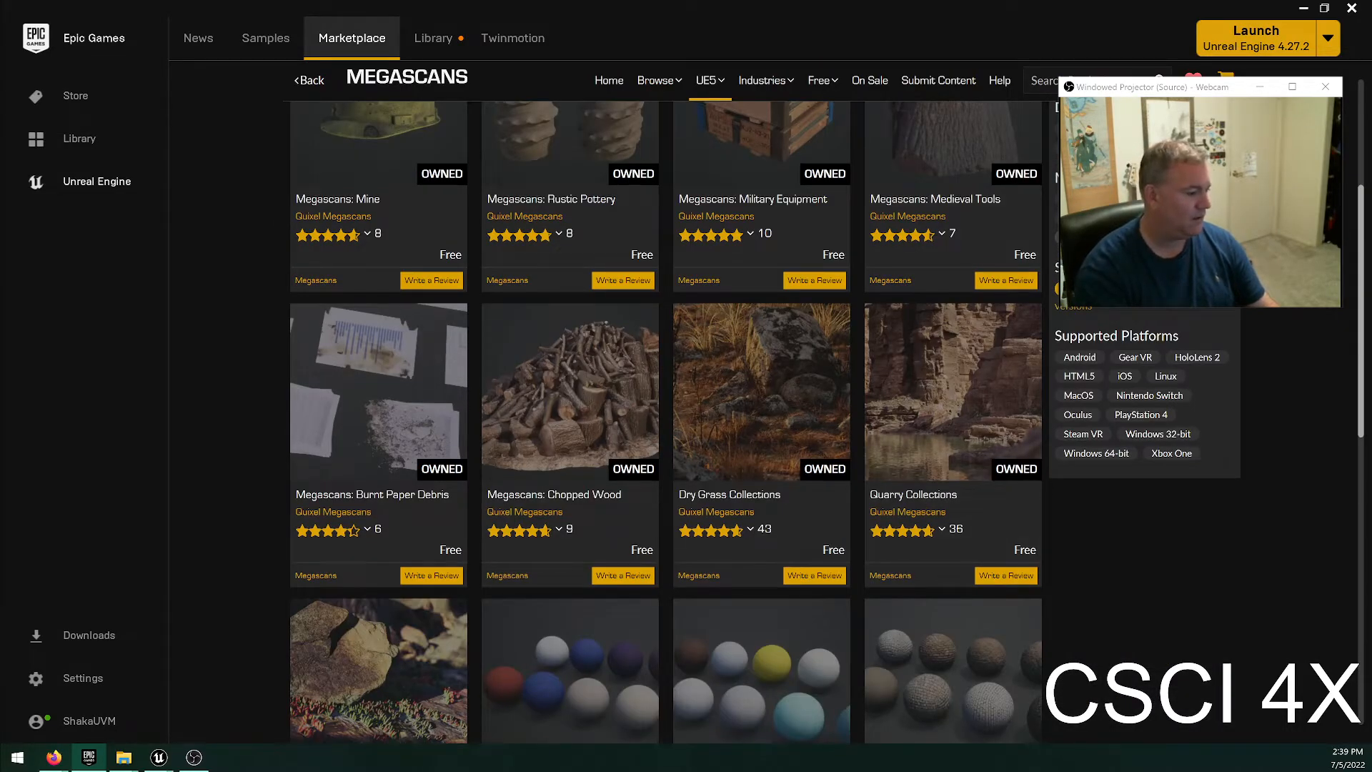
scroll(889, 561, "down", 4)
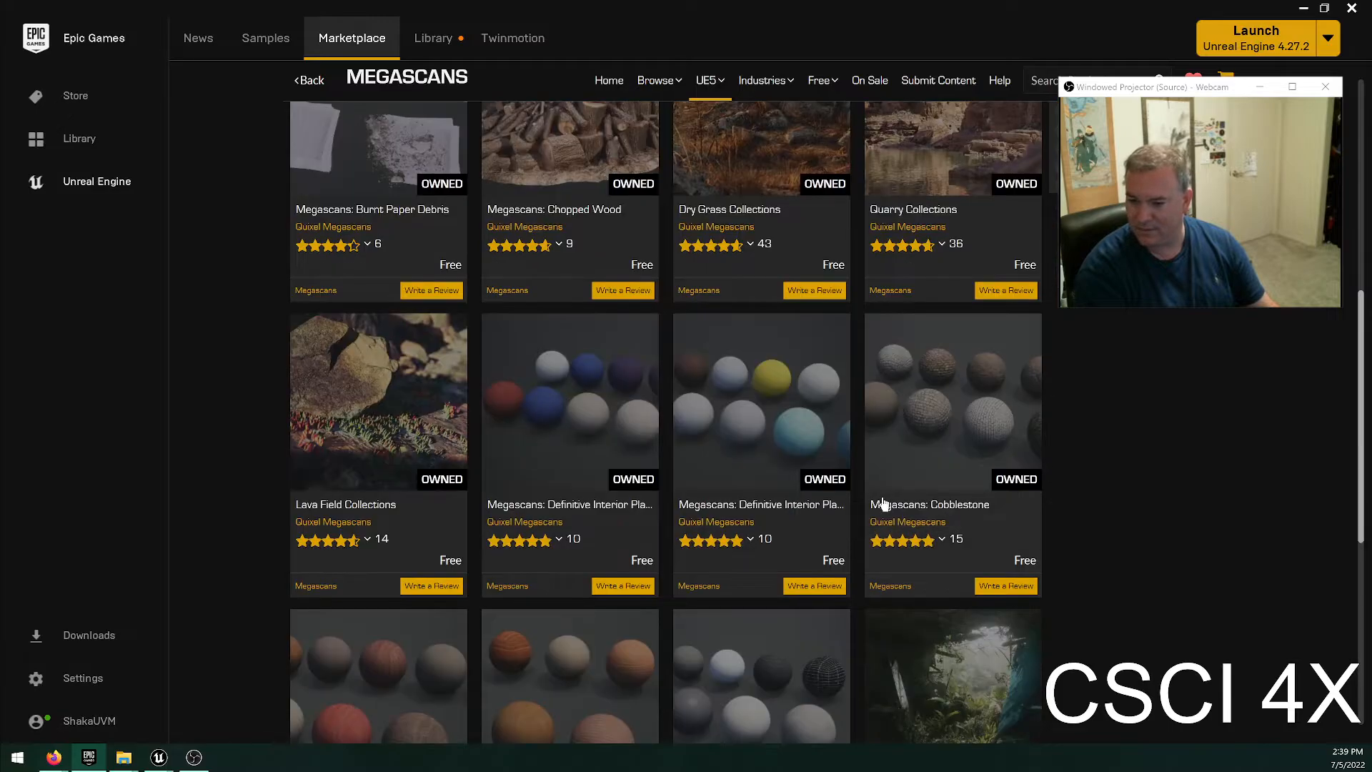
scroll(923, 520, "down", 4)
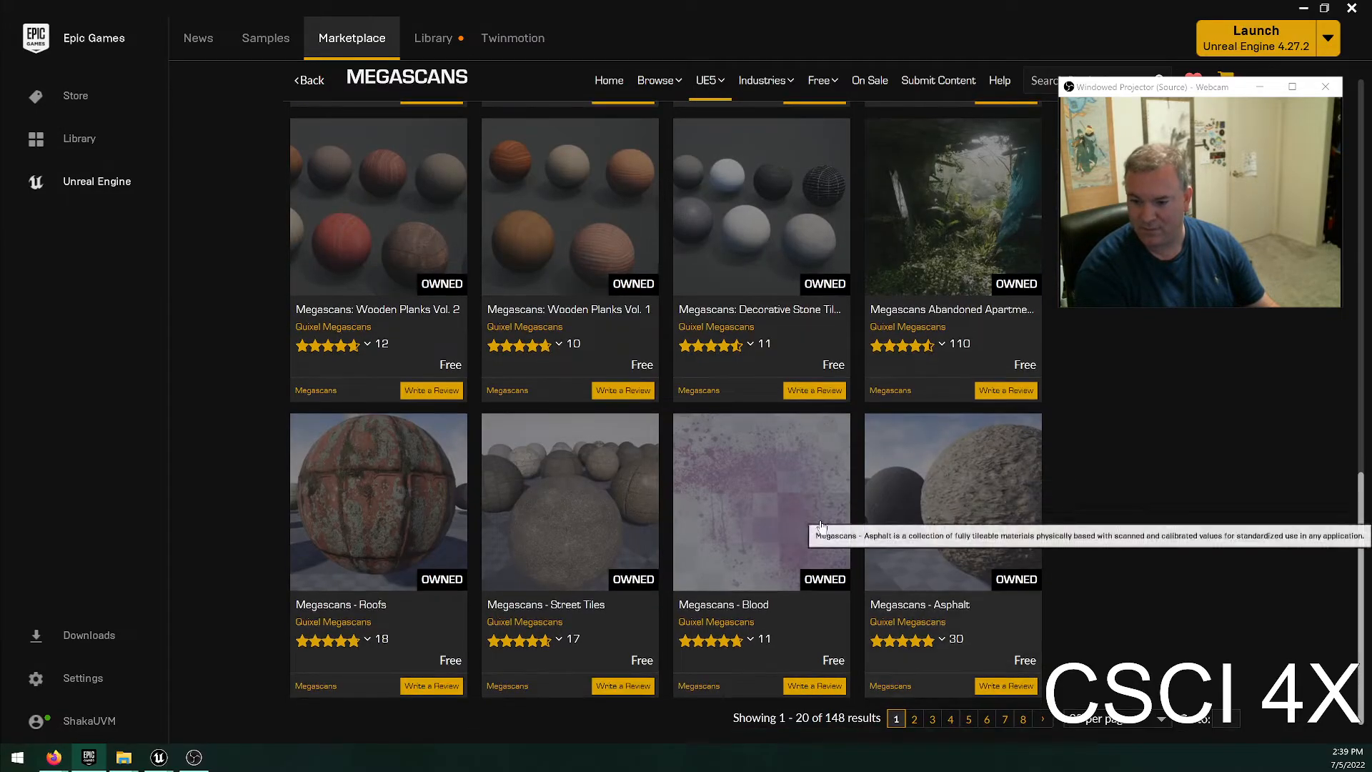
scroll(1114, 443, "up", 7)
left_click_drag(1176, 94, 1127, 207)
left_click(1090, 91)
type("geode")
key("Return")
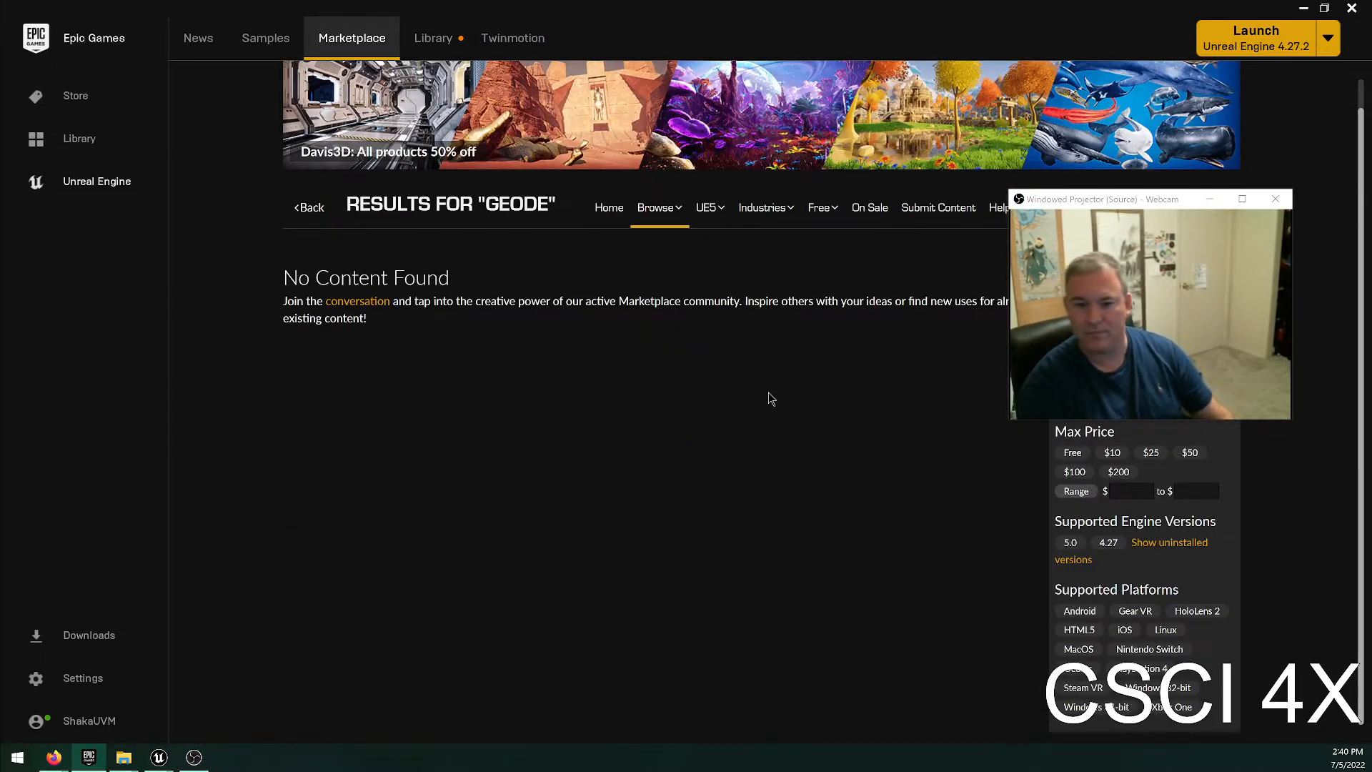
Move the webcam preview window below the product search and search for "geodude".
left_click_drag(1060, 199, 1067, 243)
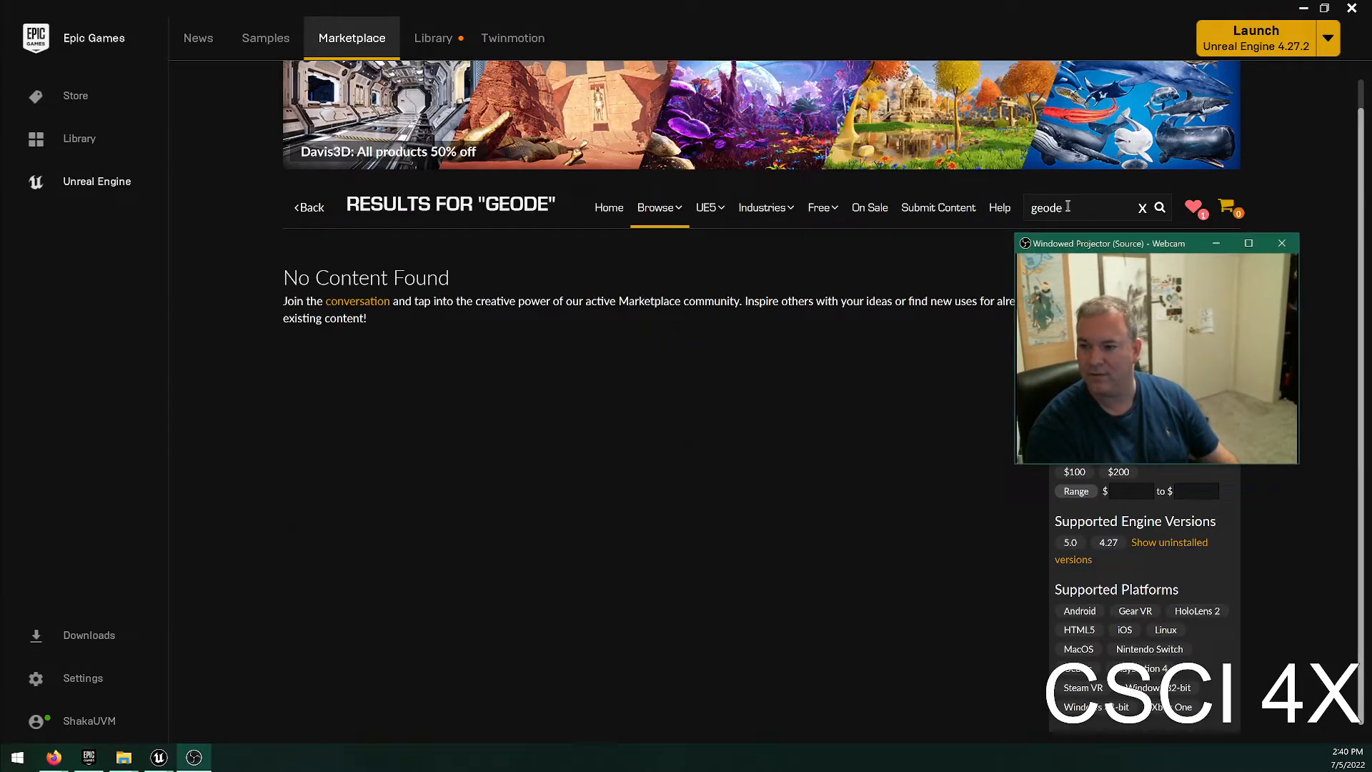
left_click(1068, 207)
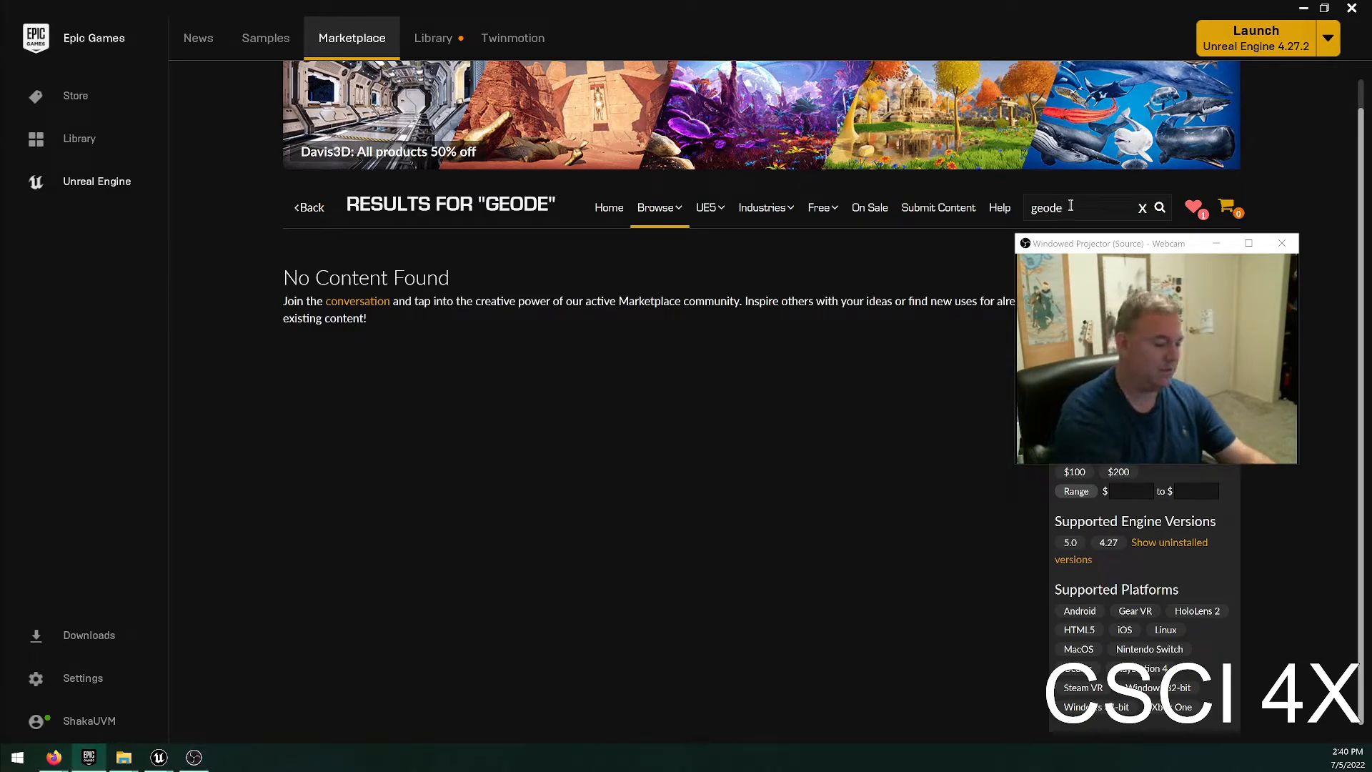
type("e")
key("Return")
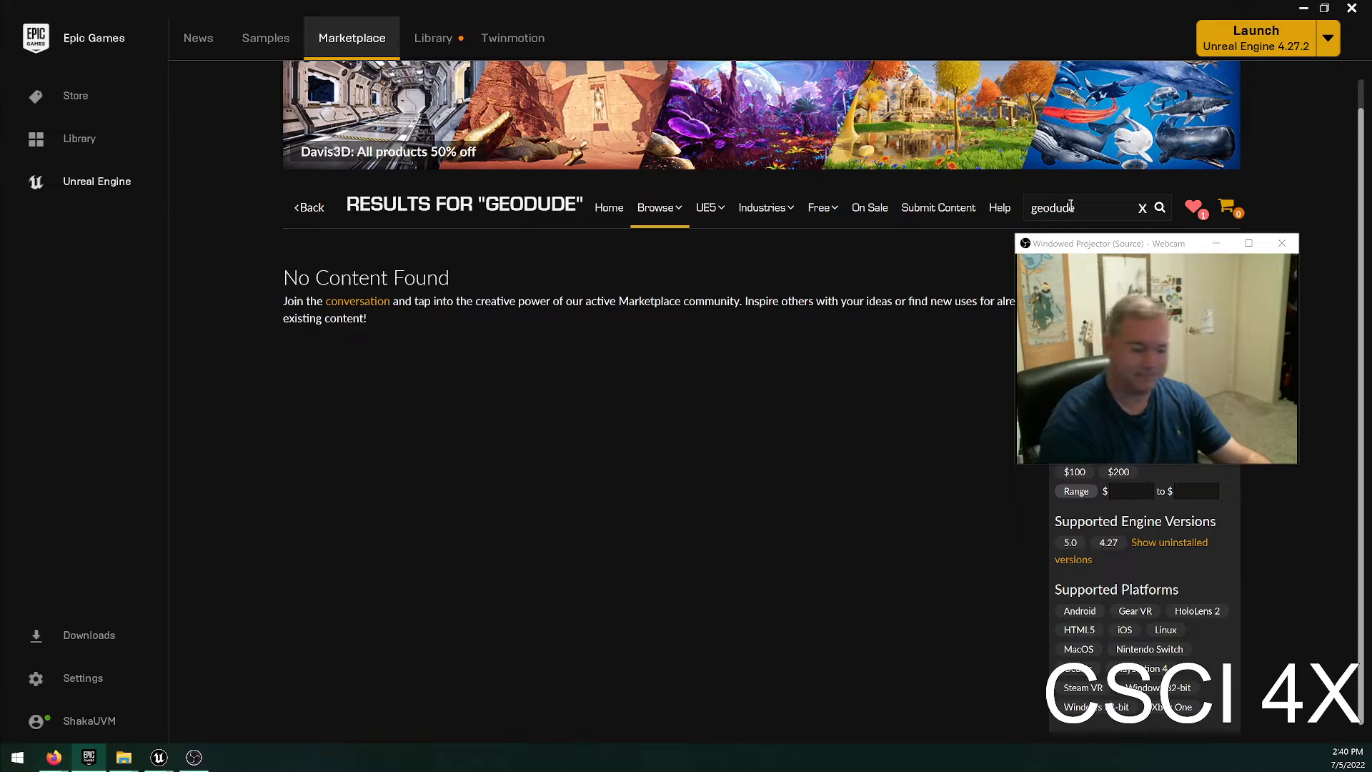
Search the products for "crystal", move the webcam preview window aside, and look through the first page of results.
double_click(1071, 206)
type("crystal")
key("Return")
scroll(800, 183, "down", 5)
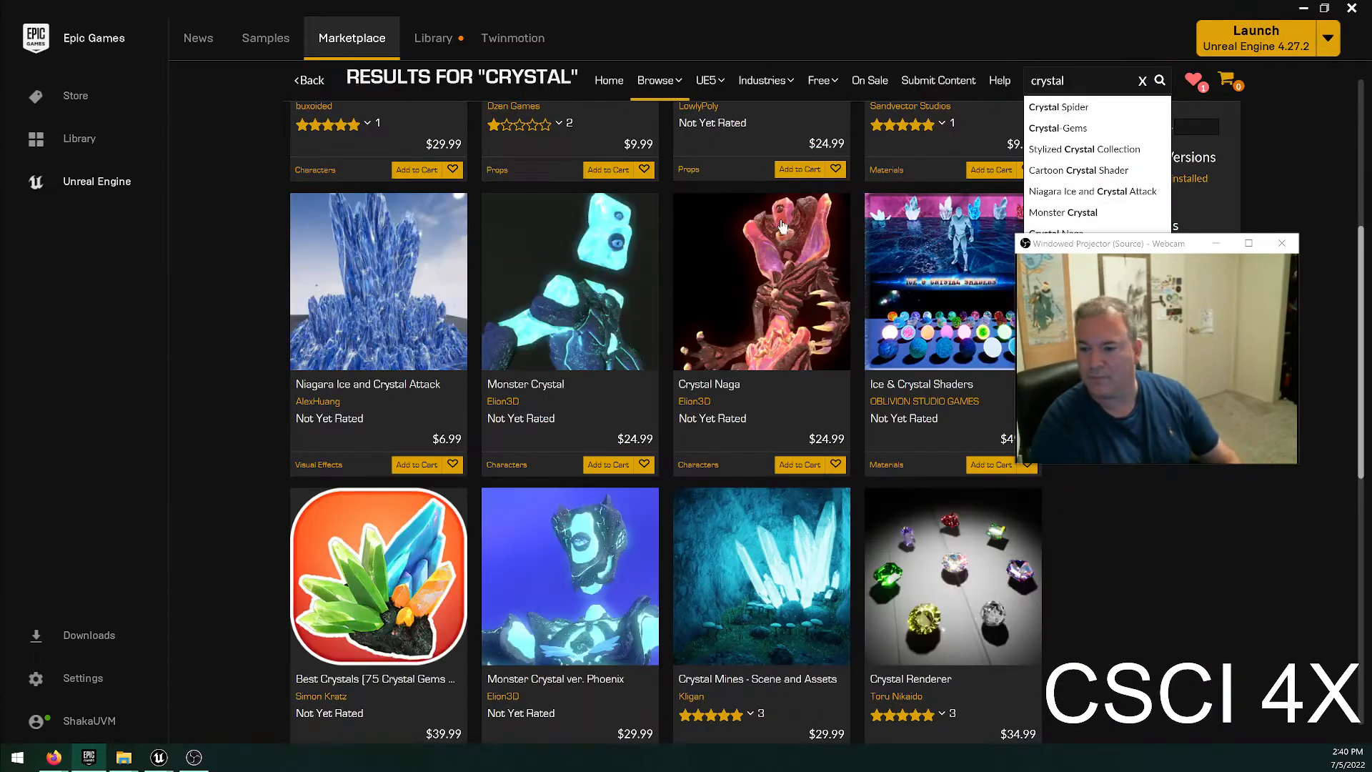
scroll(801, 183, "up", 5)
left_click_drag(1073, 245, 1058, 167)
scroll(598, 478, "down", 3)
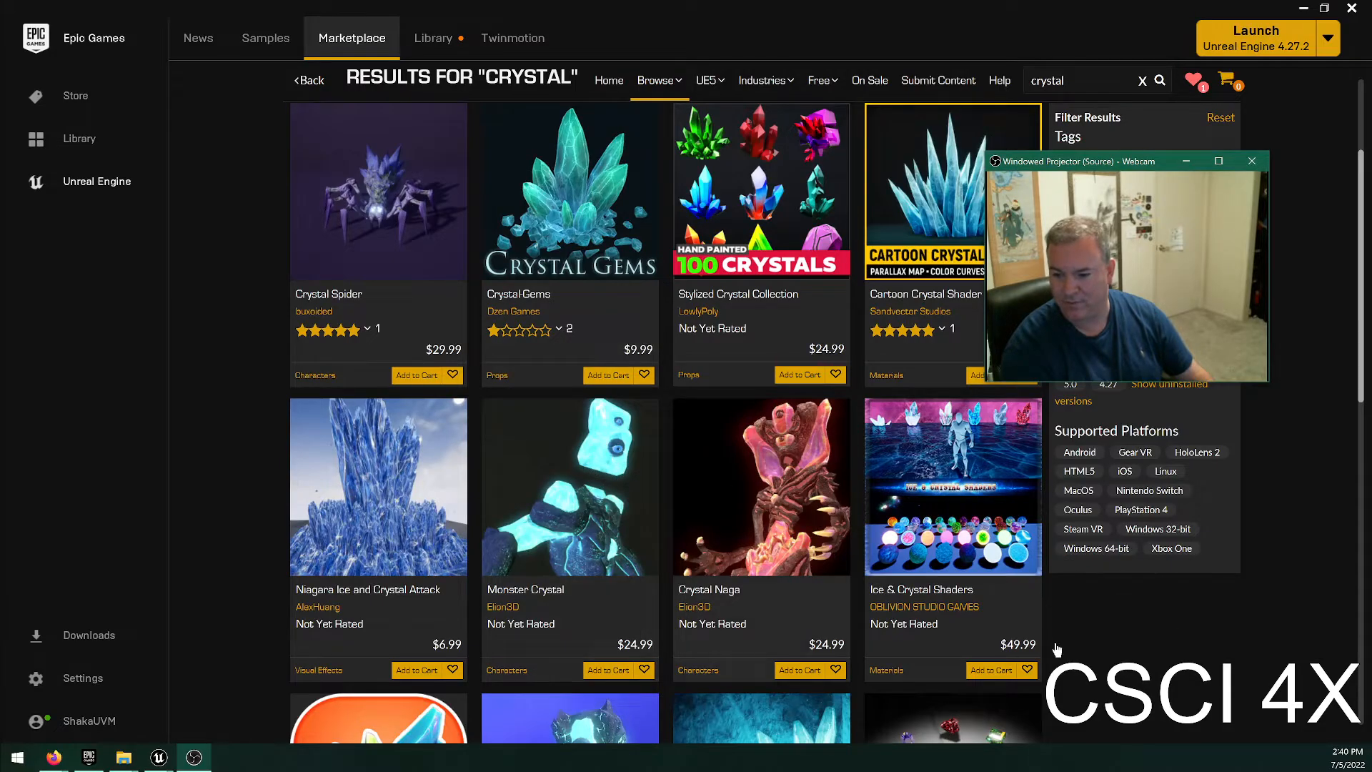
left_click(848, 609)
scroll(791, 565, "down", 9)
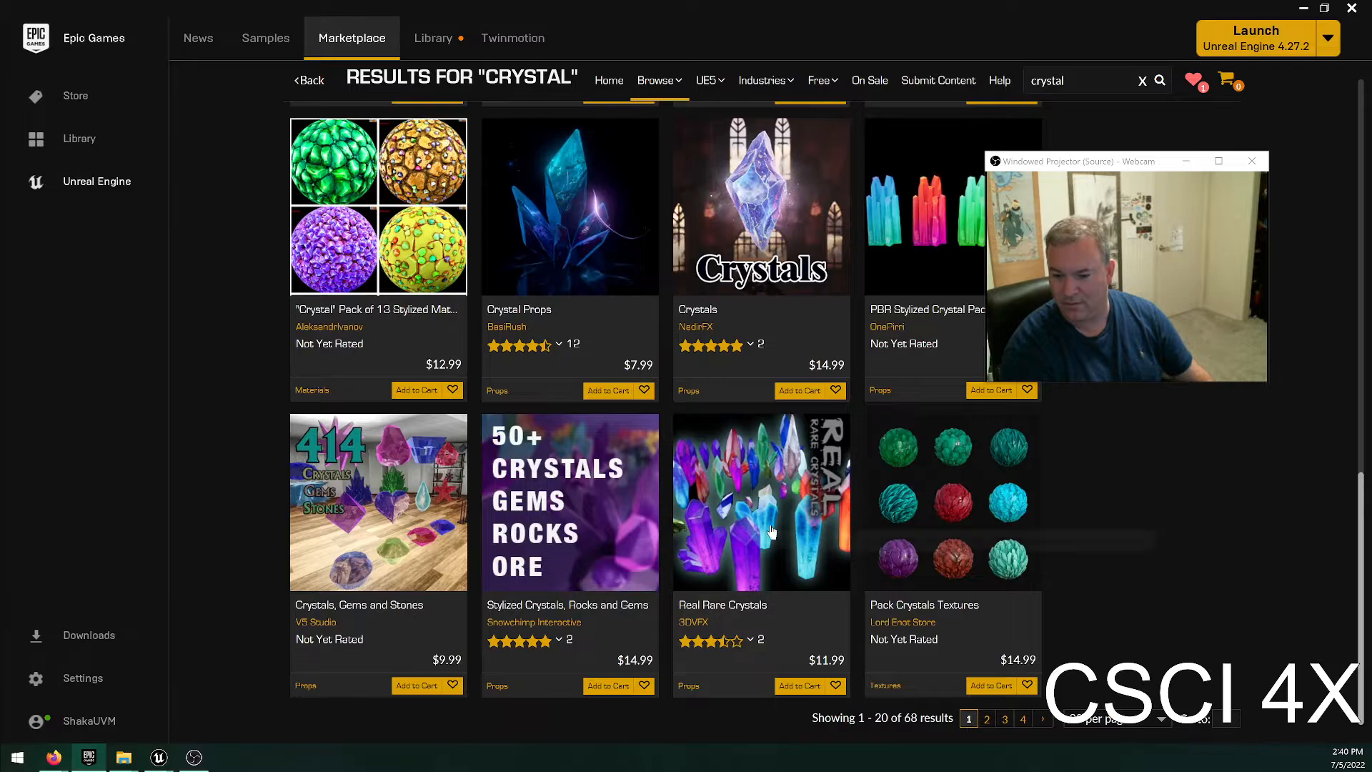
scroll(779, 534, "up", 15)
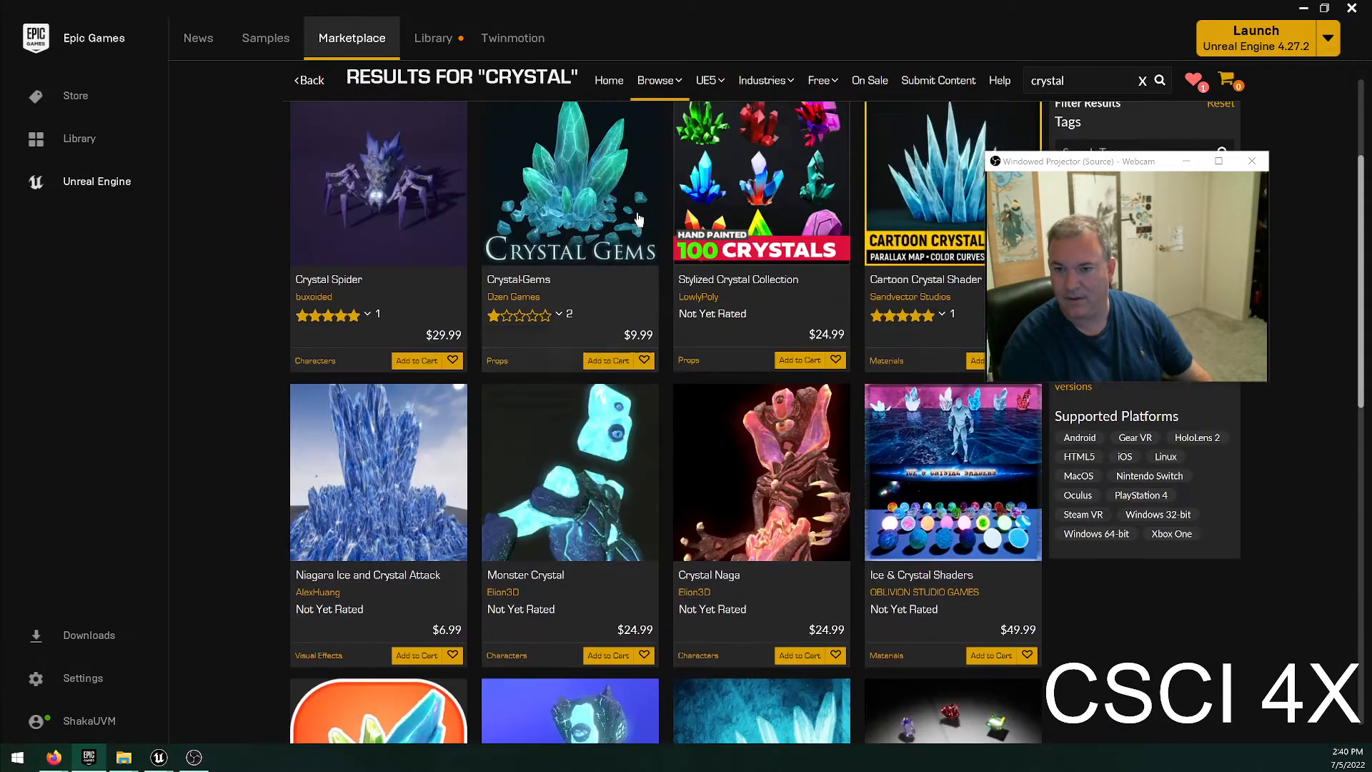
mouse_move(663, 246)
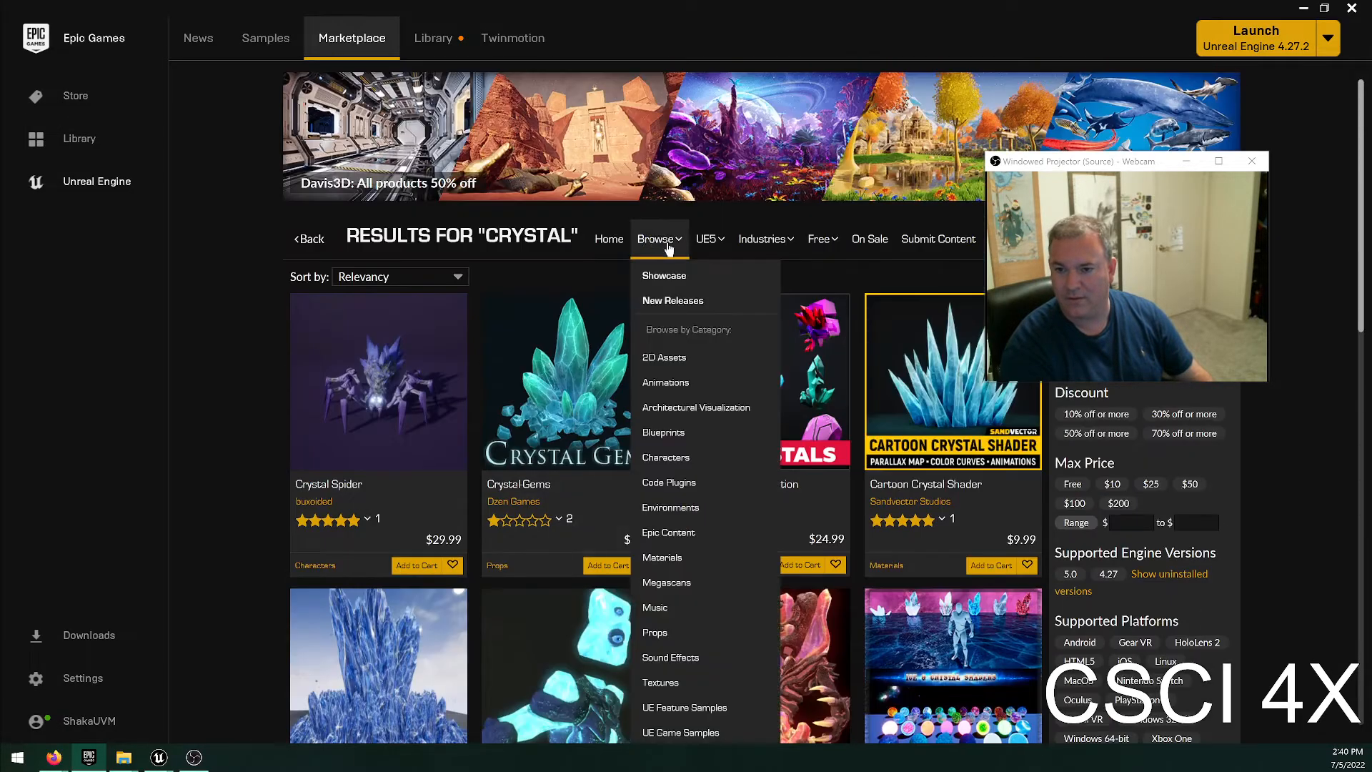
Show the UE5 Materials category and switch to the UE5 Megascans category.
mouse_move(706, 239)
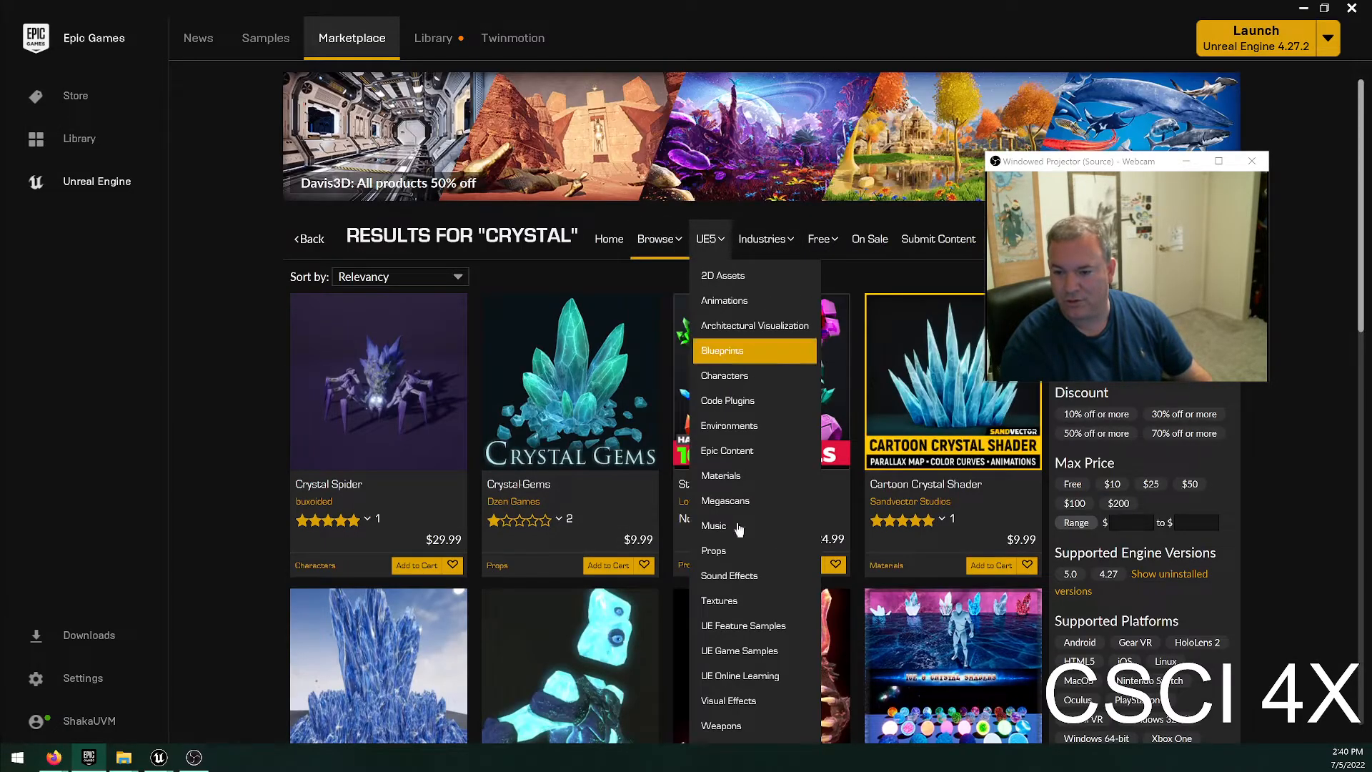
left_click(737, 477)
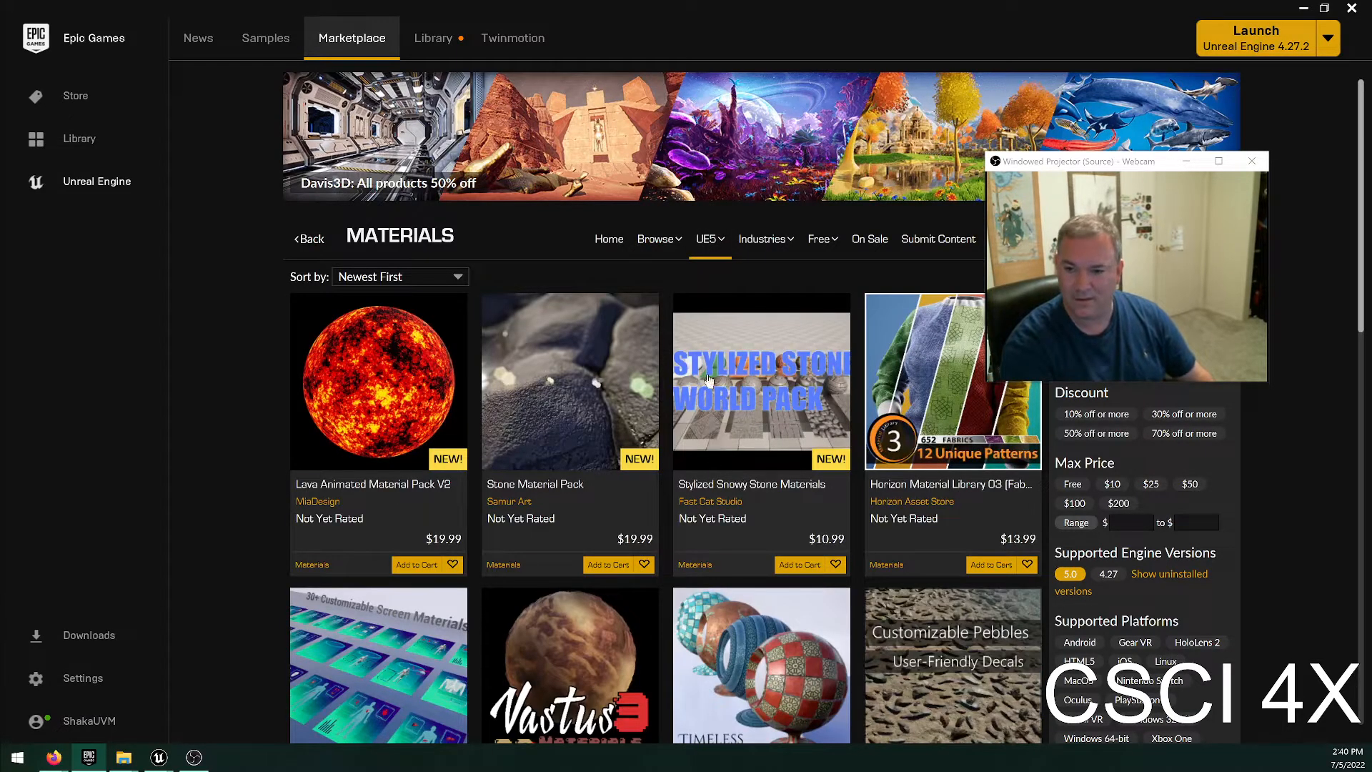
mouse_move(709, 238)
left_click(736, 495)
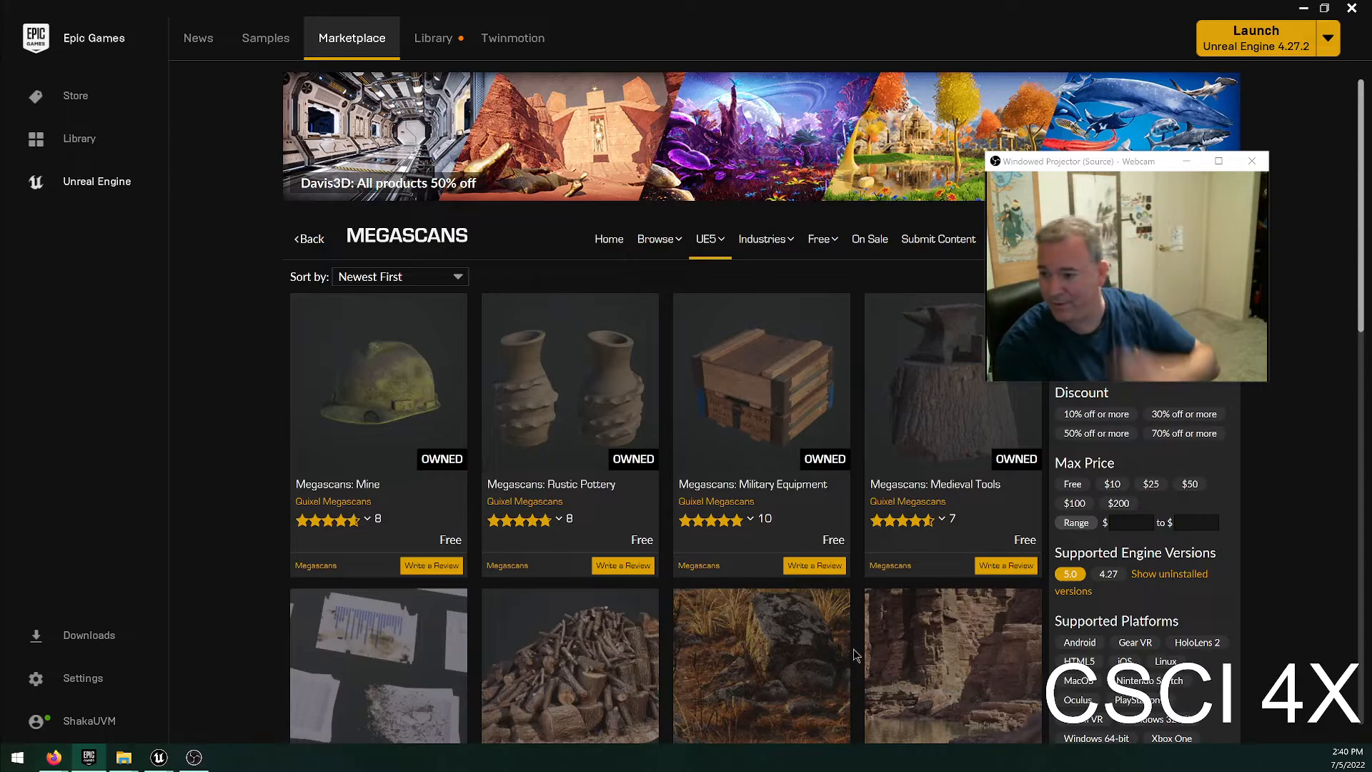
Look through the first page of Megascans packs and continue to page 2 of the list.
scroll(771, 650, "down", 5)
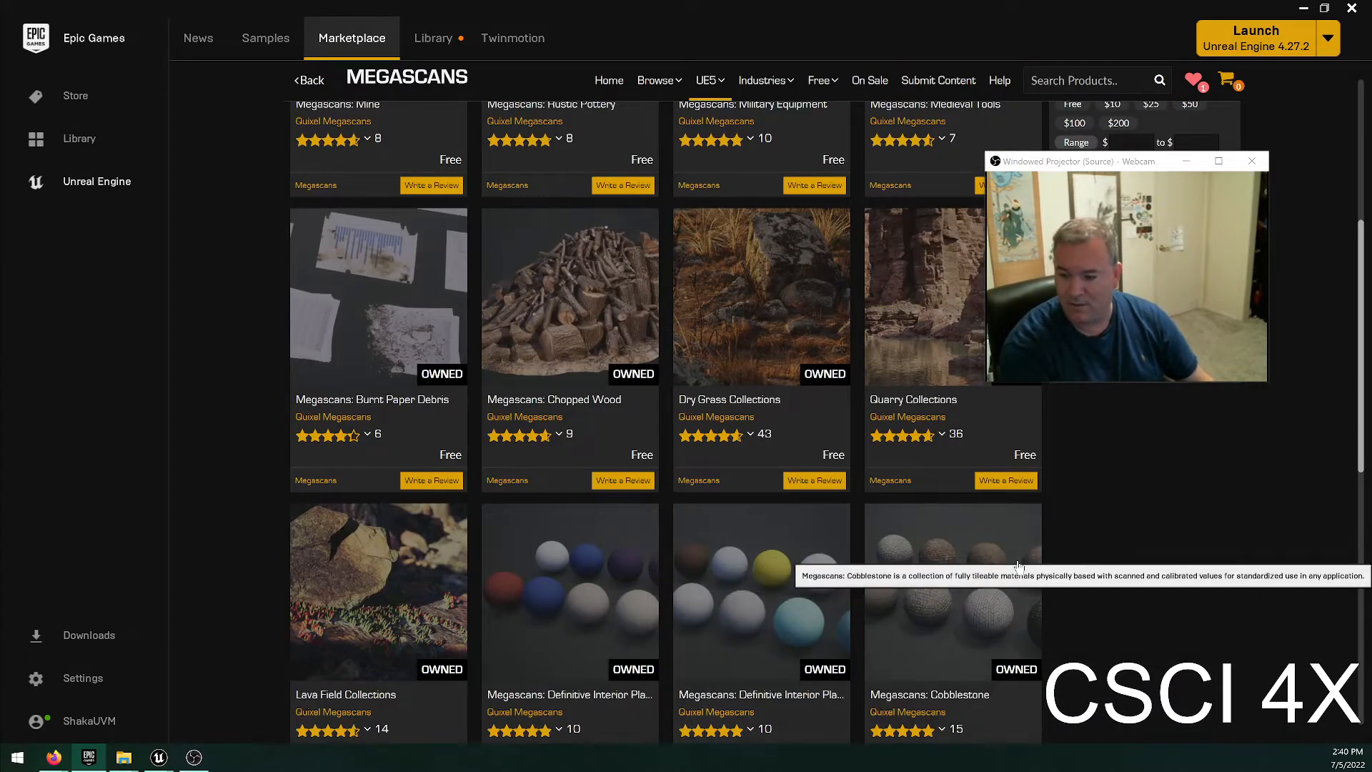
scroll(1050, 570, "down", 2)
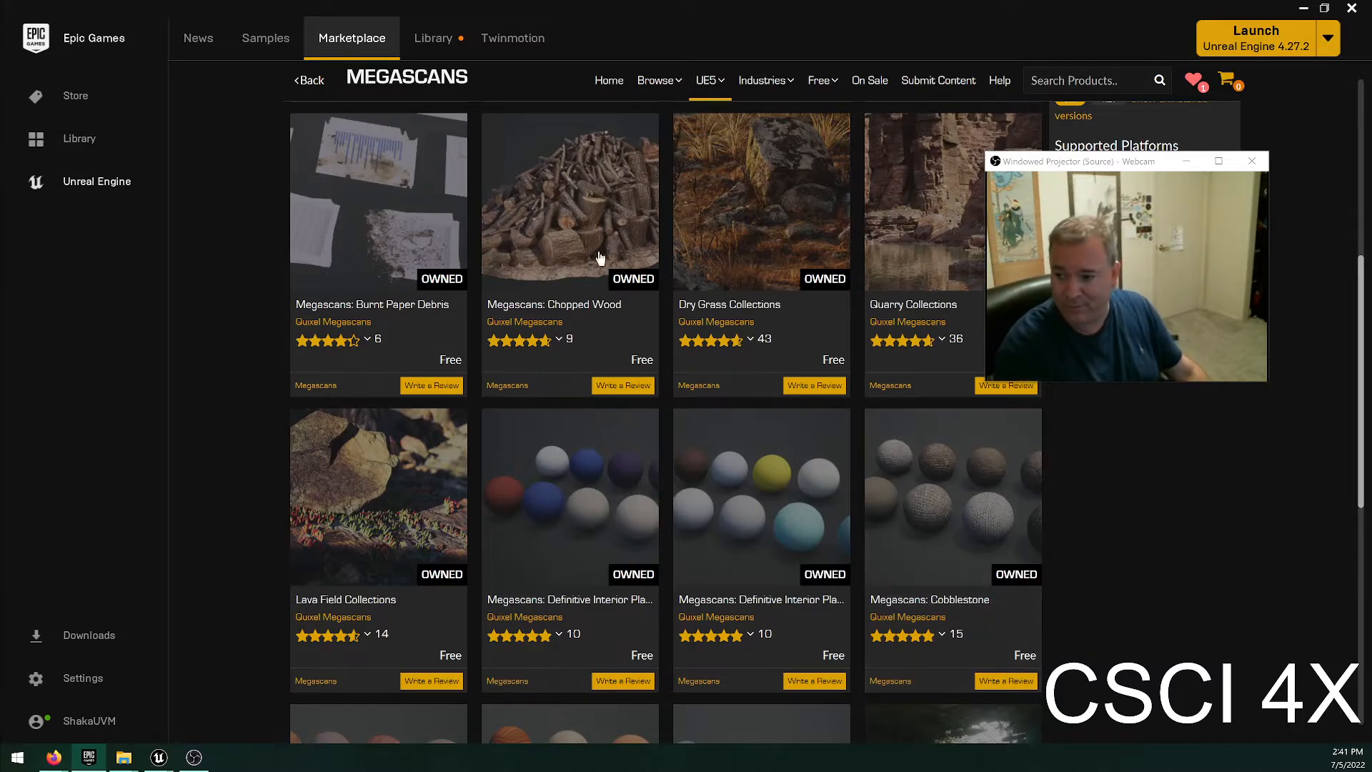
scroll(899, 472, "down", 4)
scroll(899, 473, "down", 4)
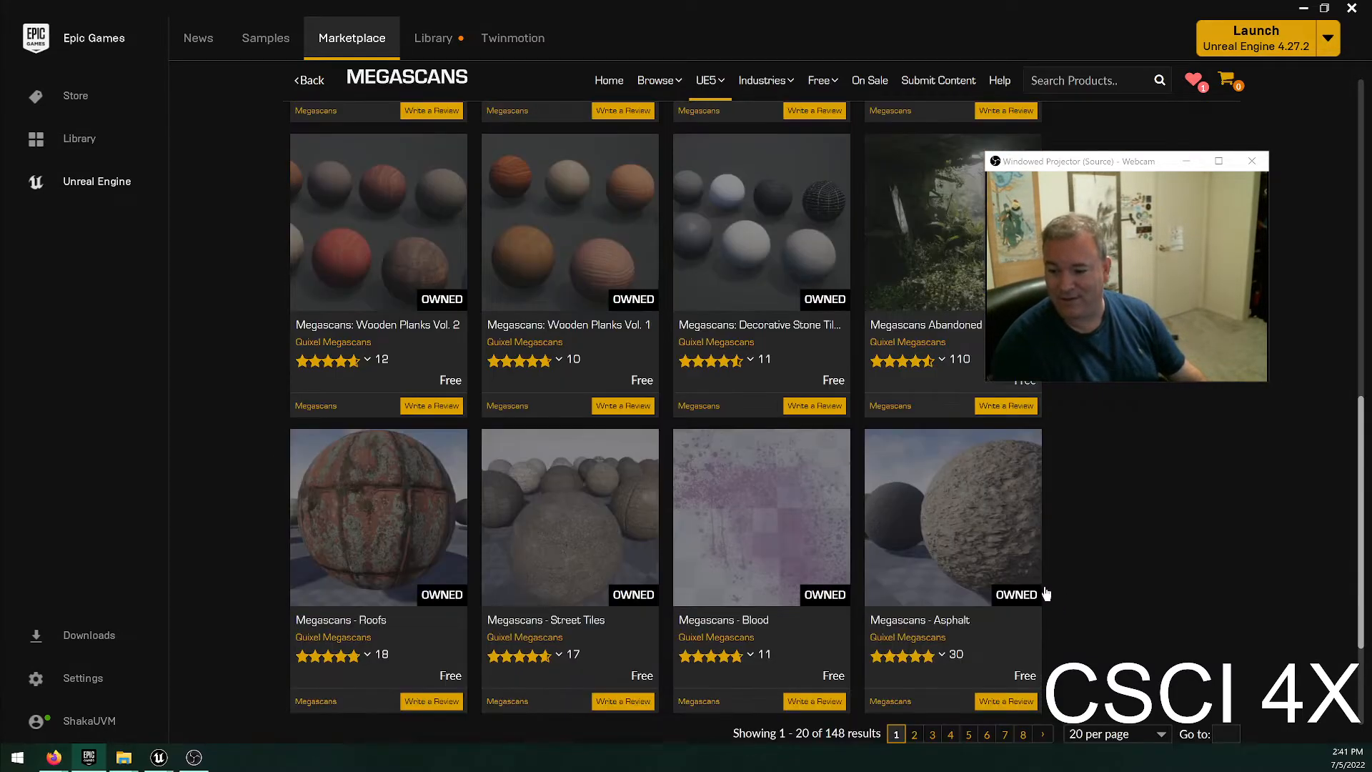
left_click(913, 719)
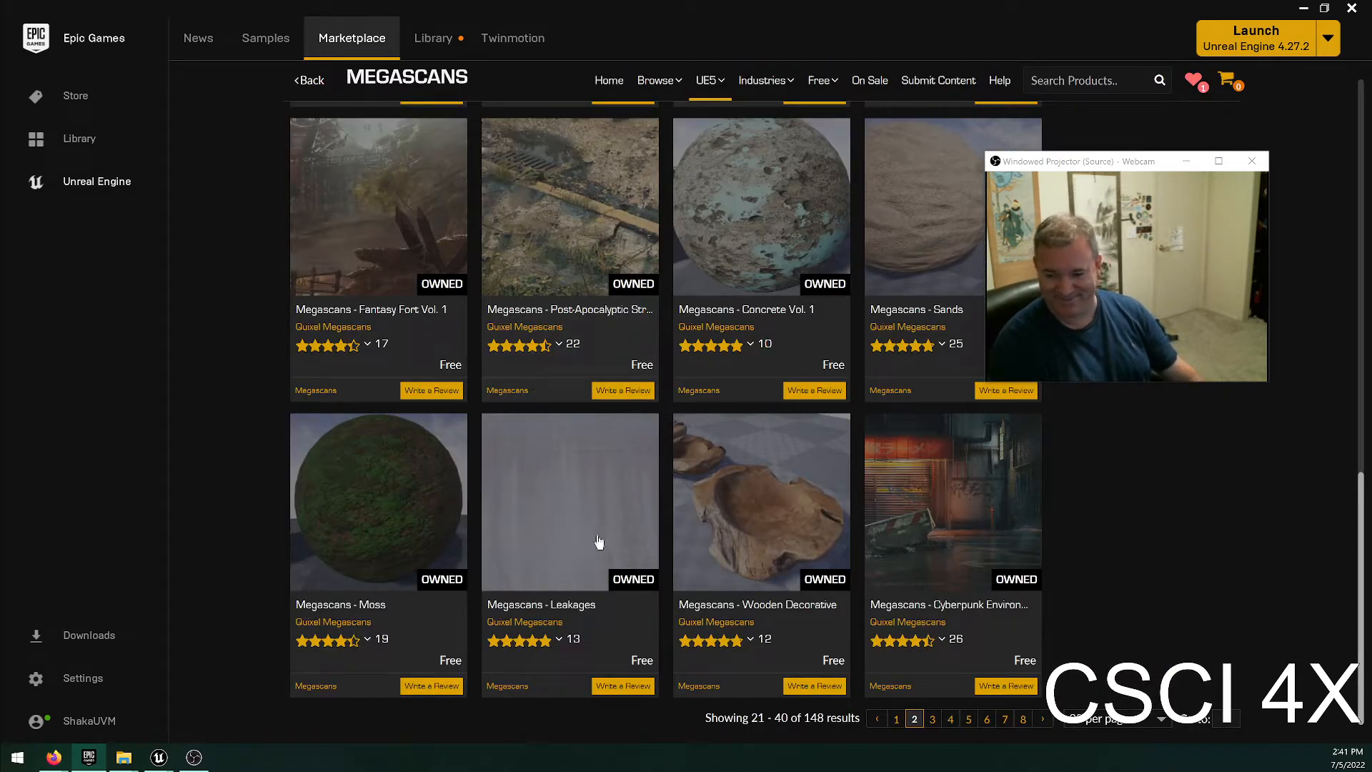
mouse_move(590, 344)
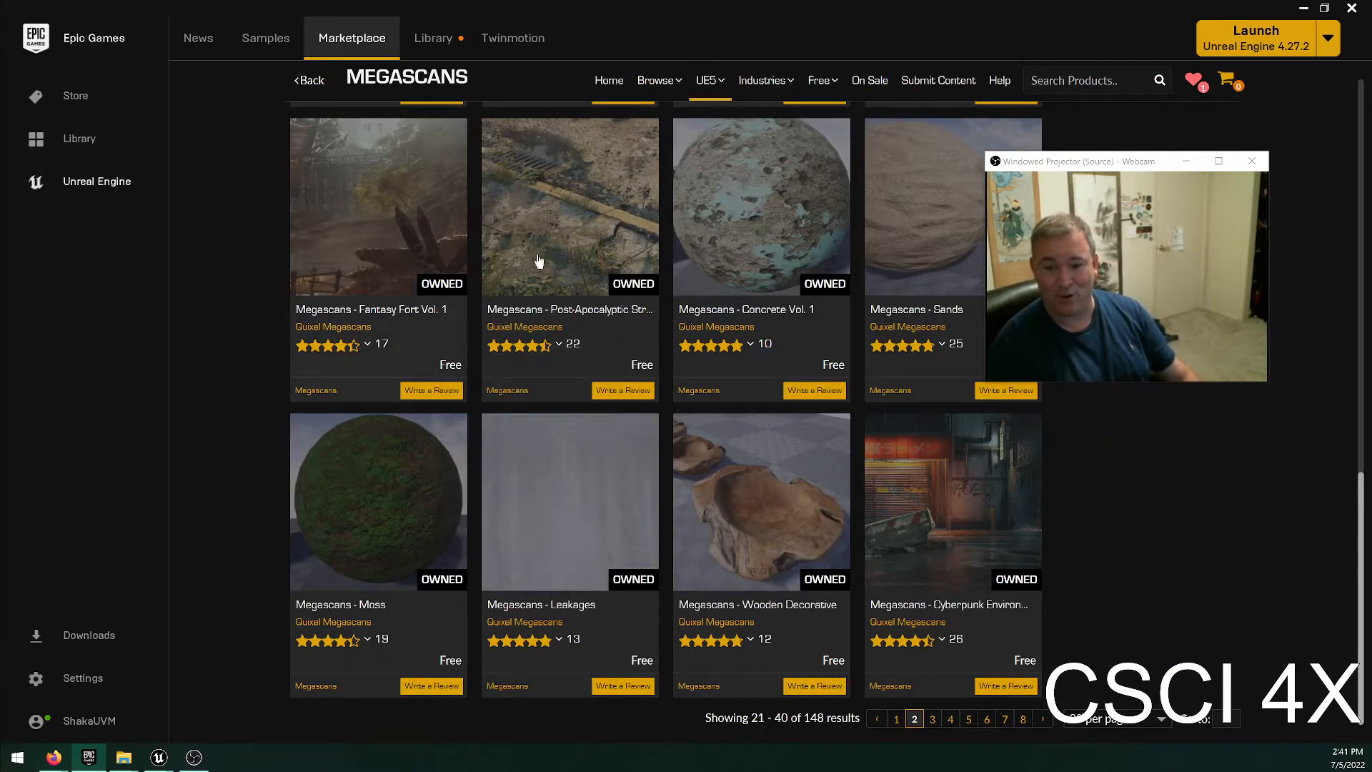
mouse_move(880, 340)
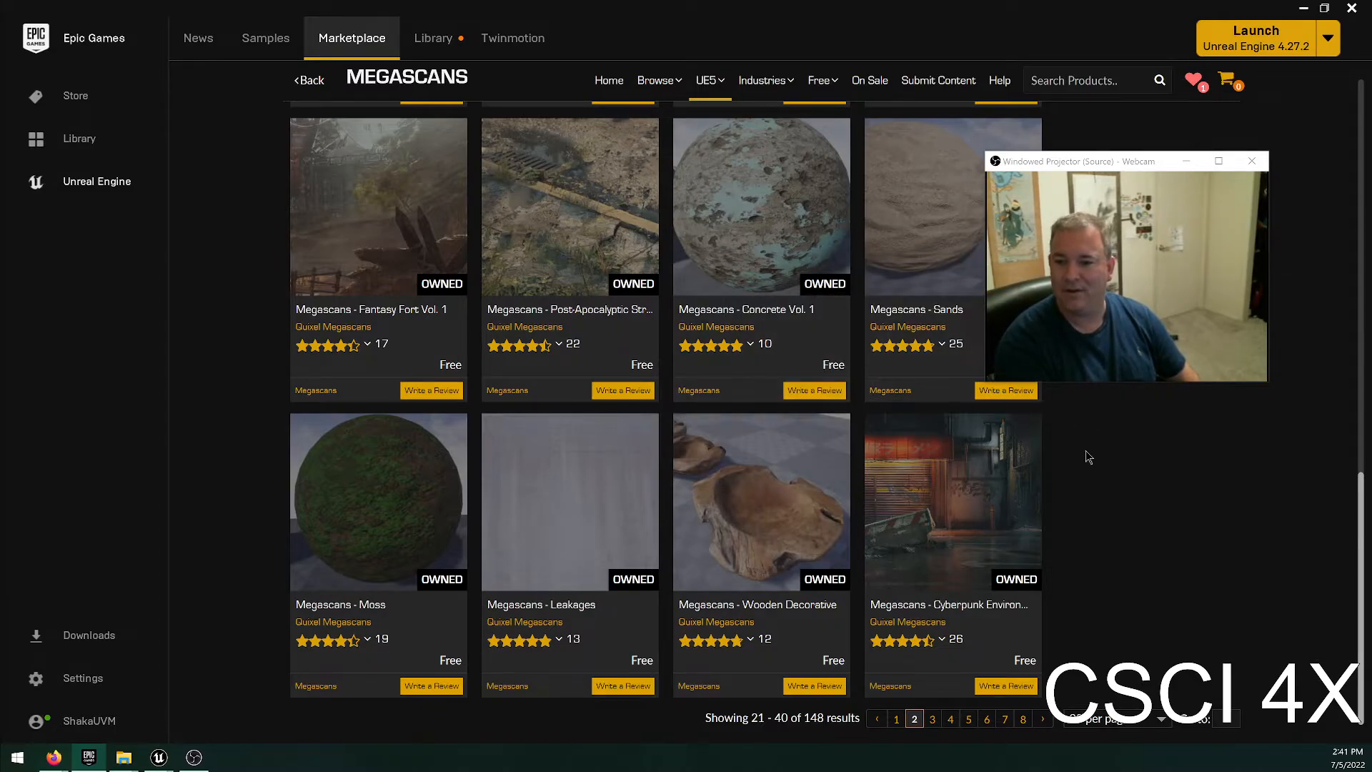
Open the Megascans - Fantasy Fort Vol. 1 product page and view its gallery images through to the last one.
left_click(363, 172)
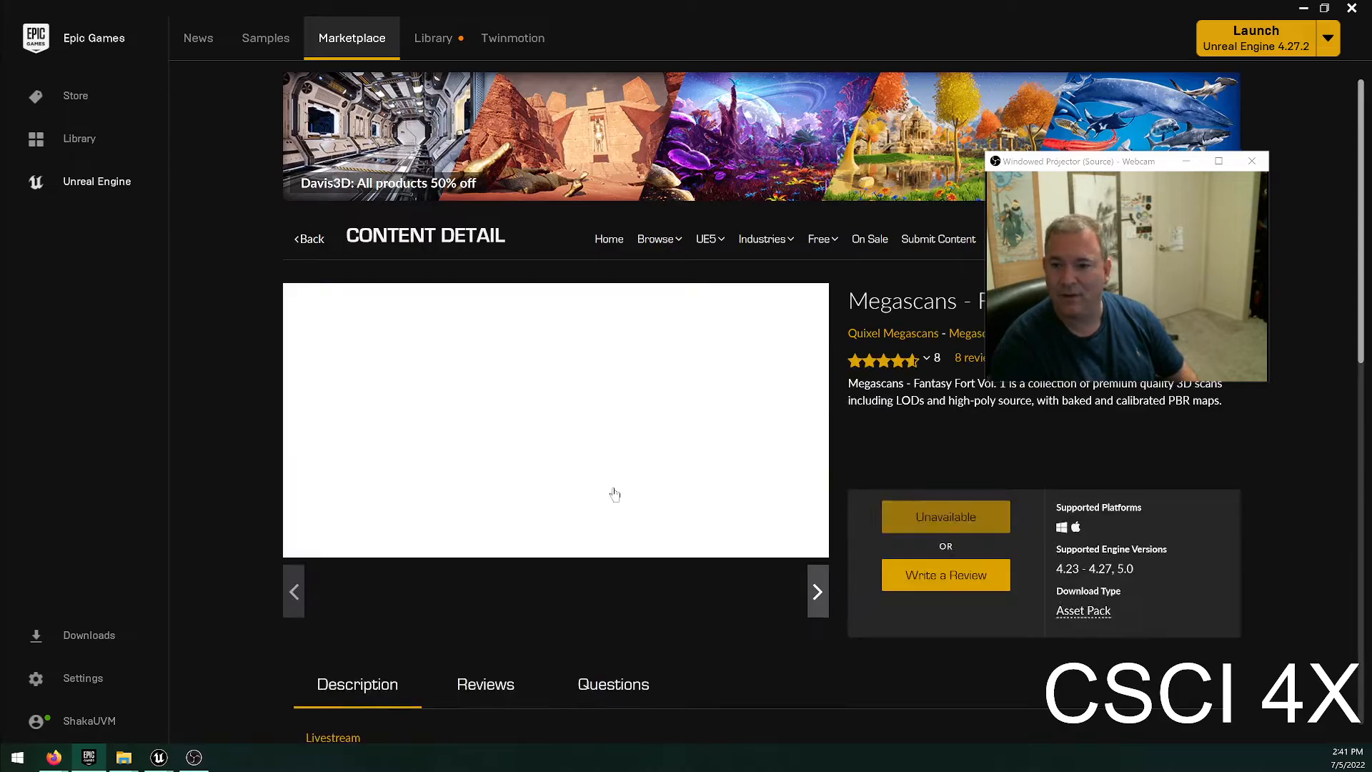
left_click(502, 646)
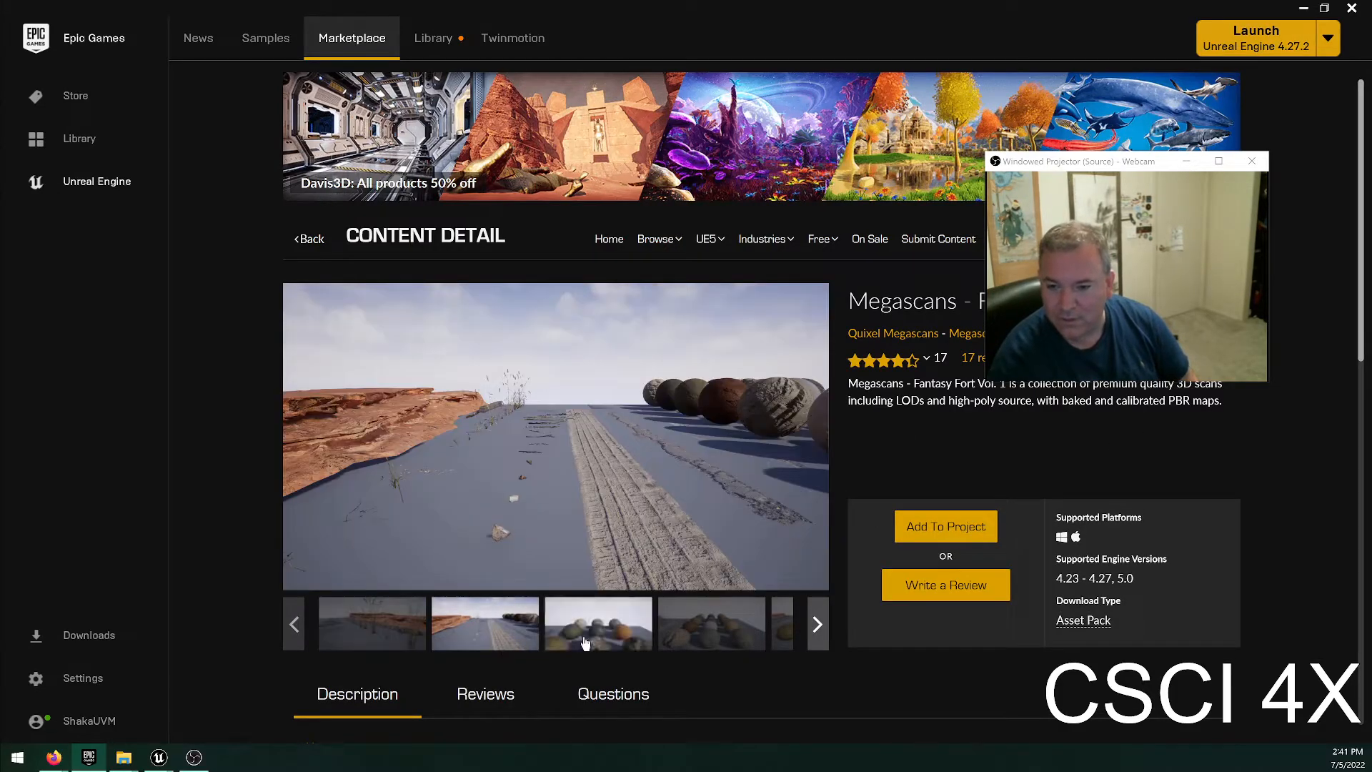
left_click(611, 629)
left_click(694, 627)
left_click(782, 628)
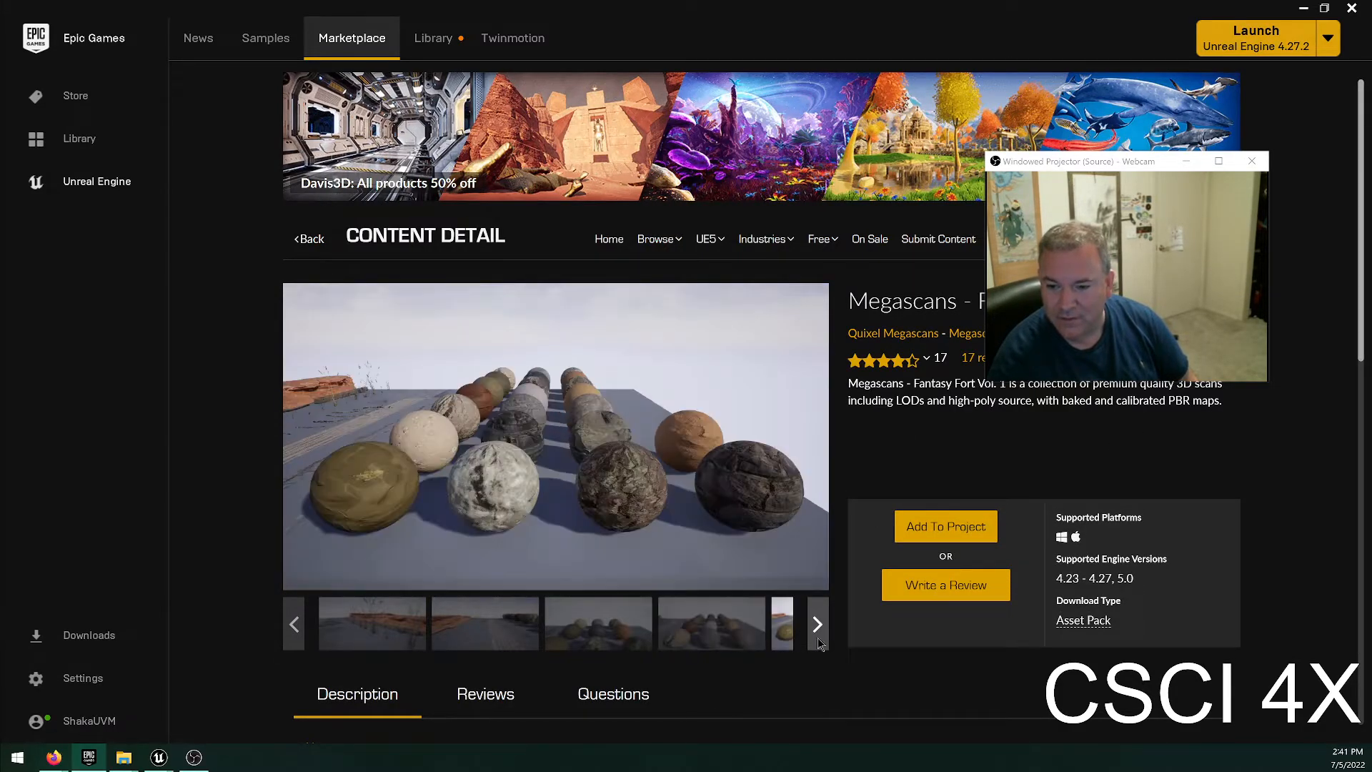
left_click(818, 625)
left_click(646, 629)
left_click(710, 633)
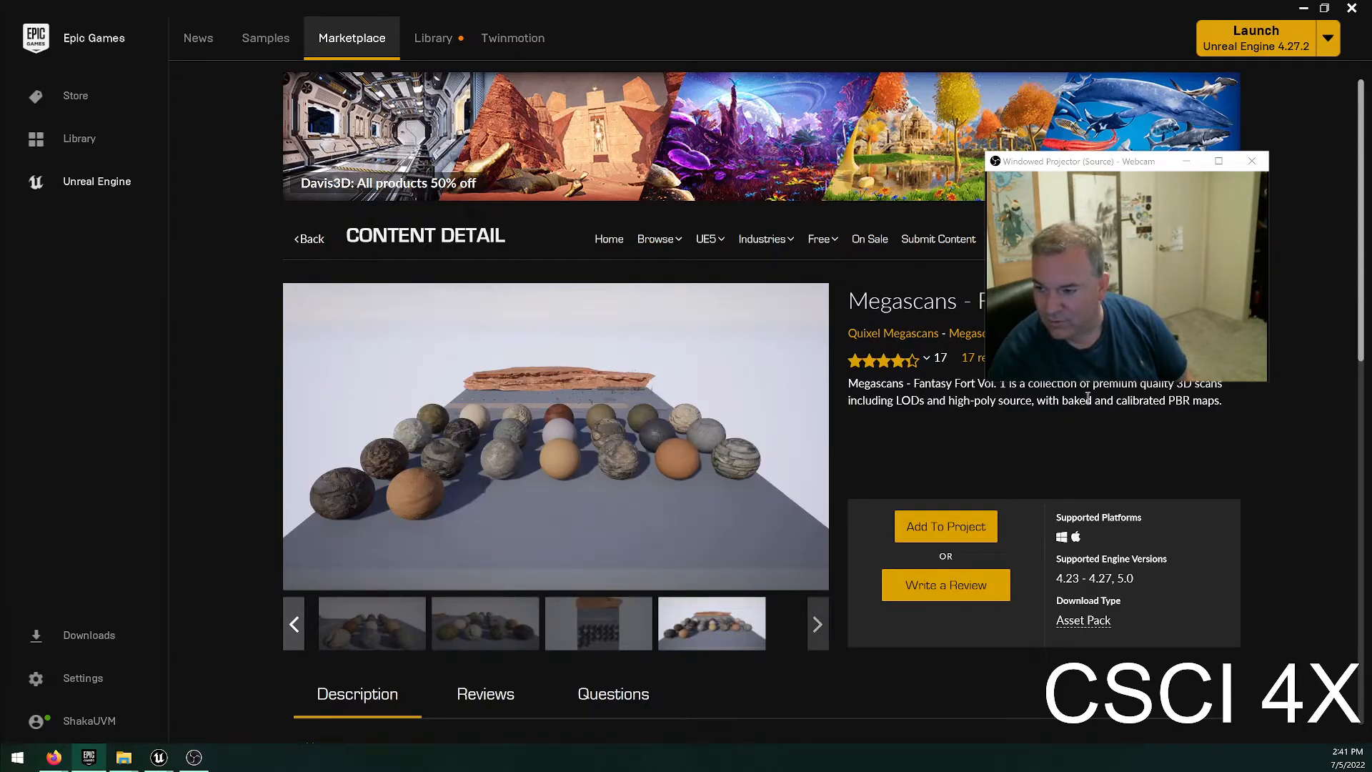
Go back to the earlier Fantasy Fort Vol. 1 gallery images and view the plants and material spheres again.
left_click(294, 625)
left_click(372, 634)
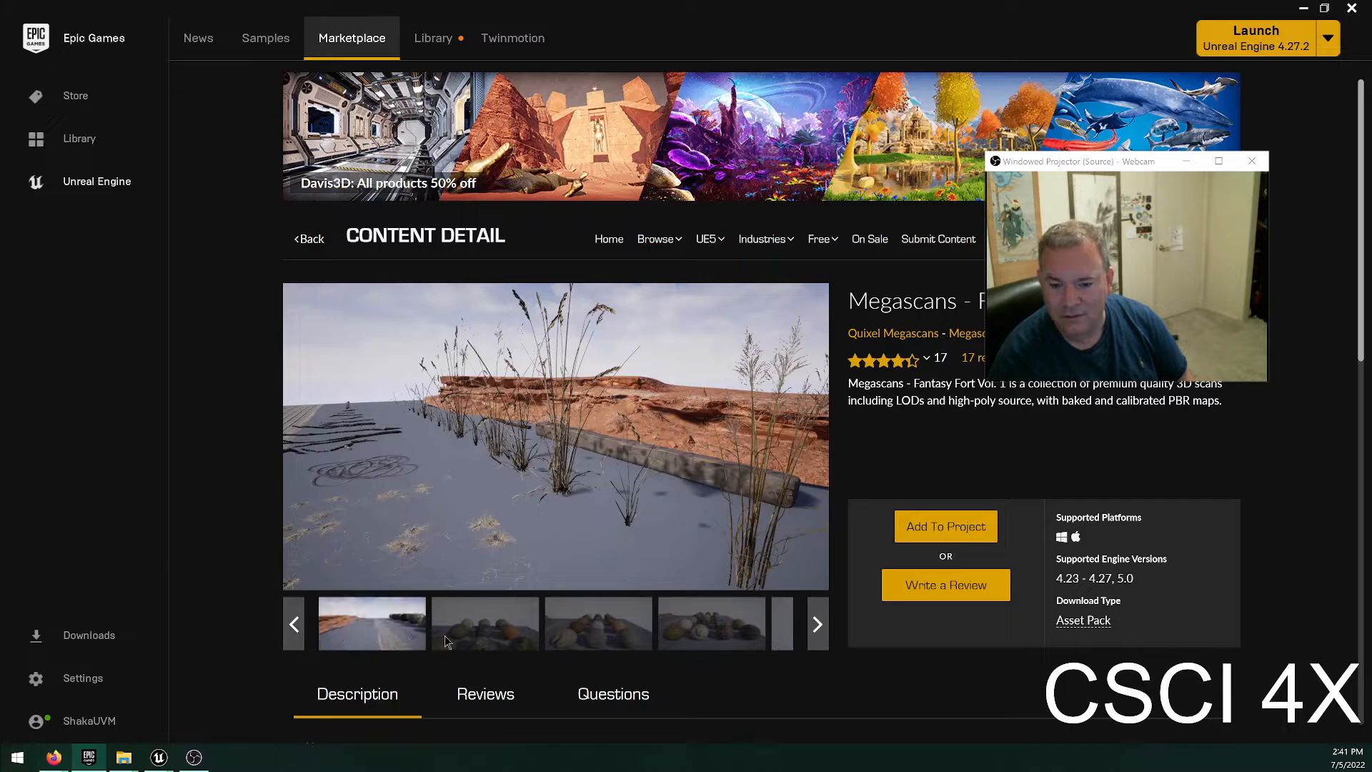
left_click(484, 640)
left_click(604, 646)
left_click(696, 651)
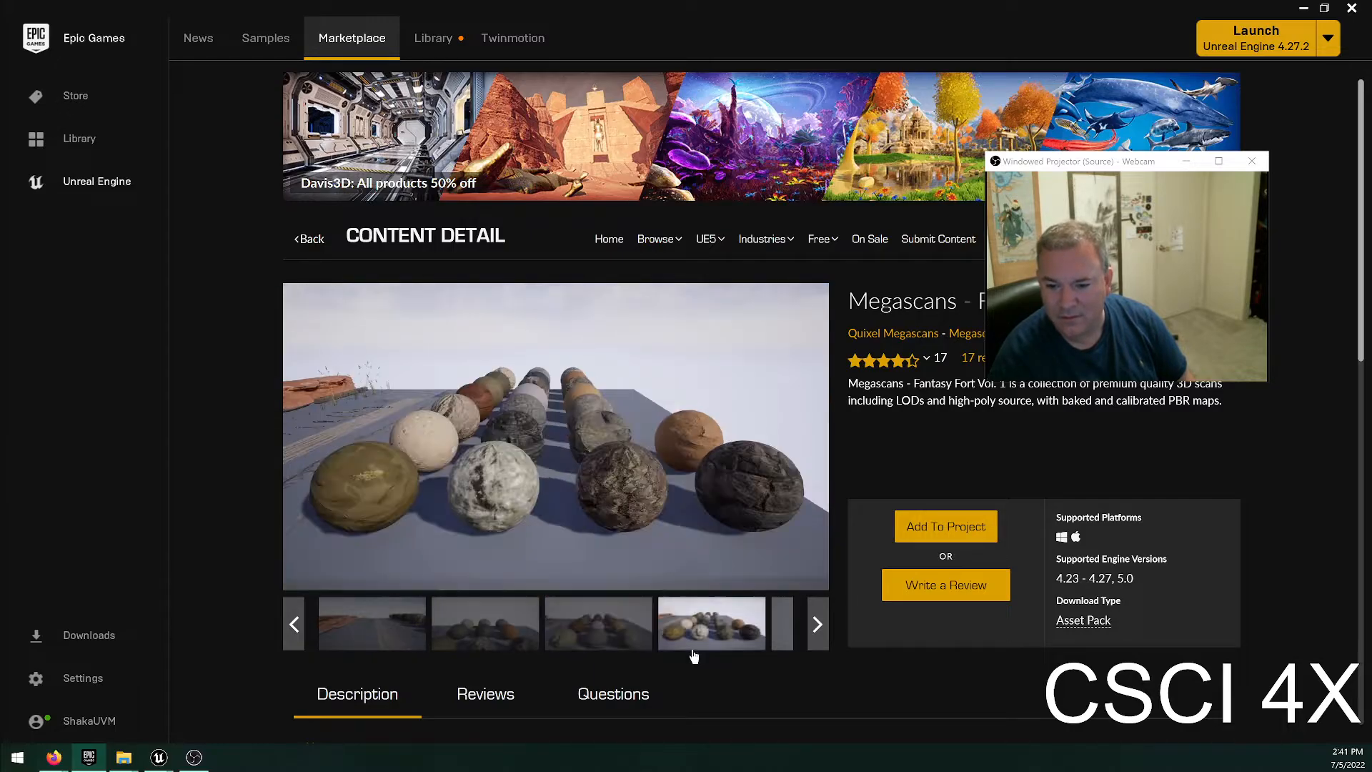
left_click(783, 637)
Read through the Fantasy Fort Vol. 1 description, technical details and related content, and return to the Megascans list.
scroll(727, 505, "down", 5)
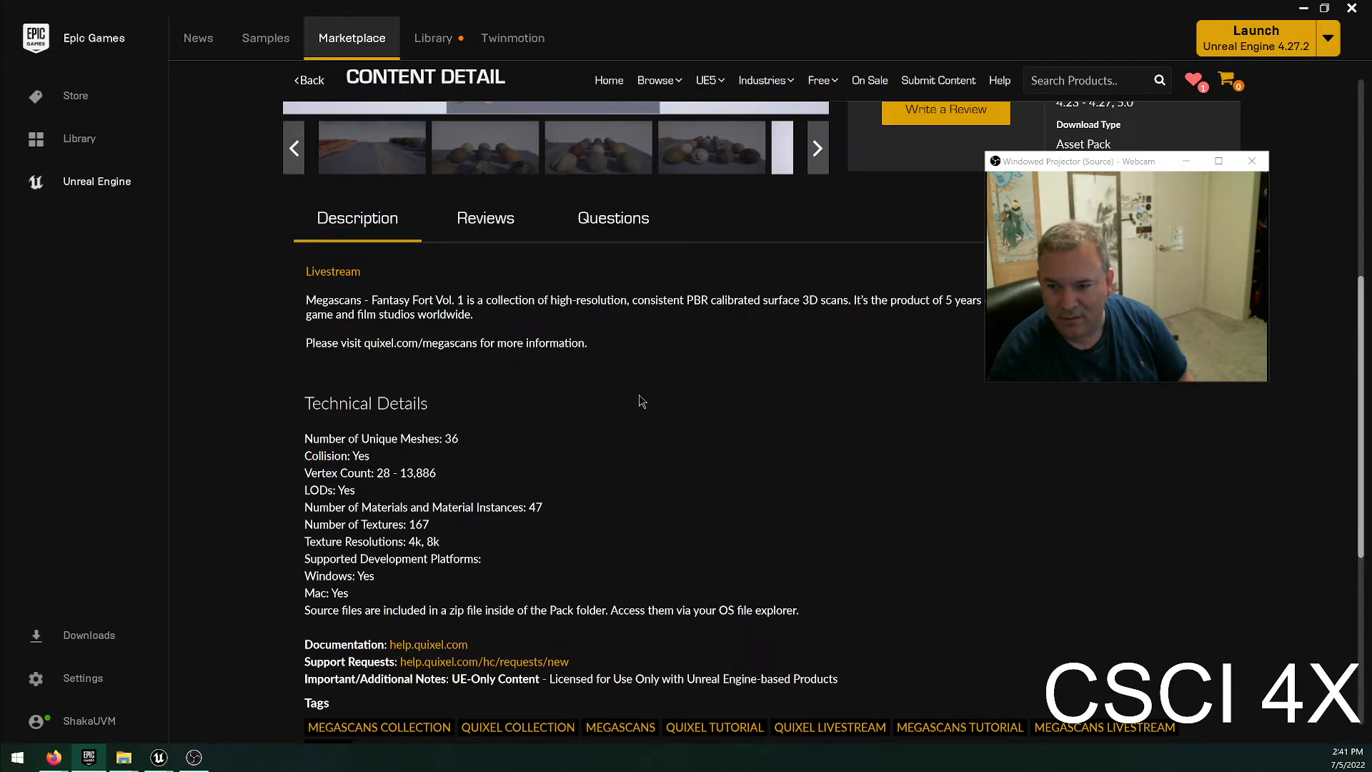
scroll(636, 396, "down", 4)
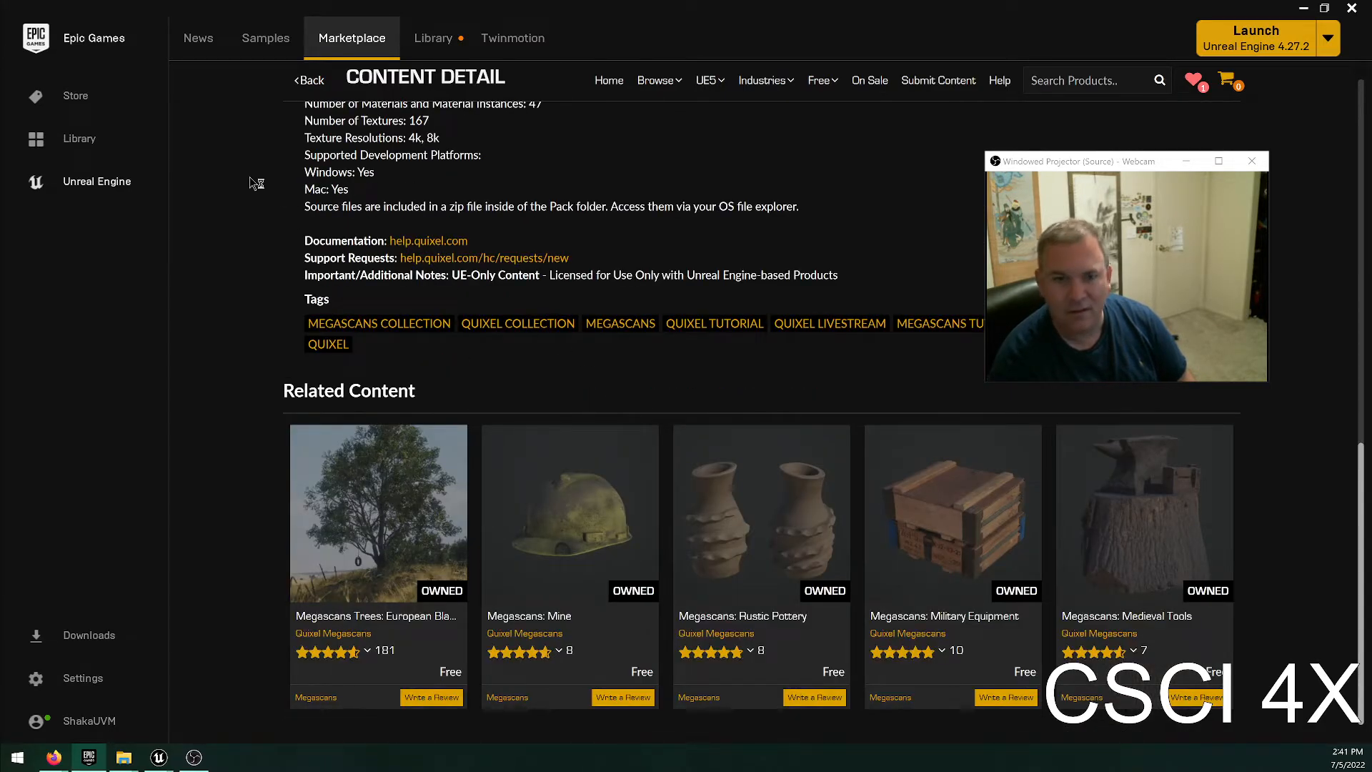
left_click(304, 80)
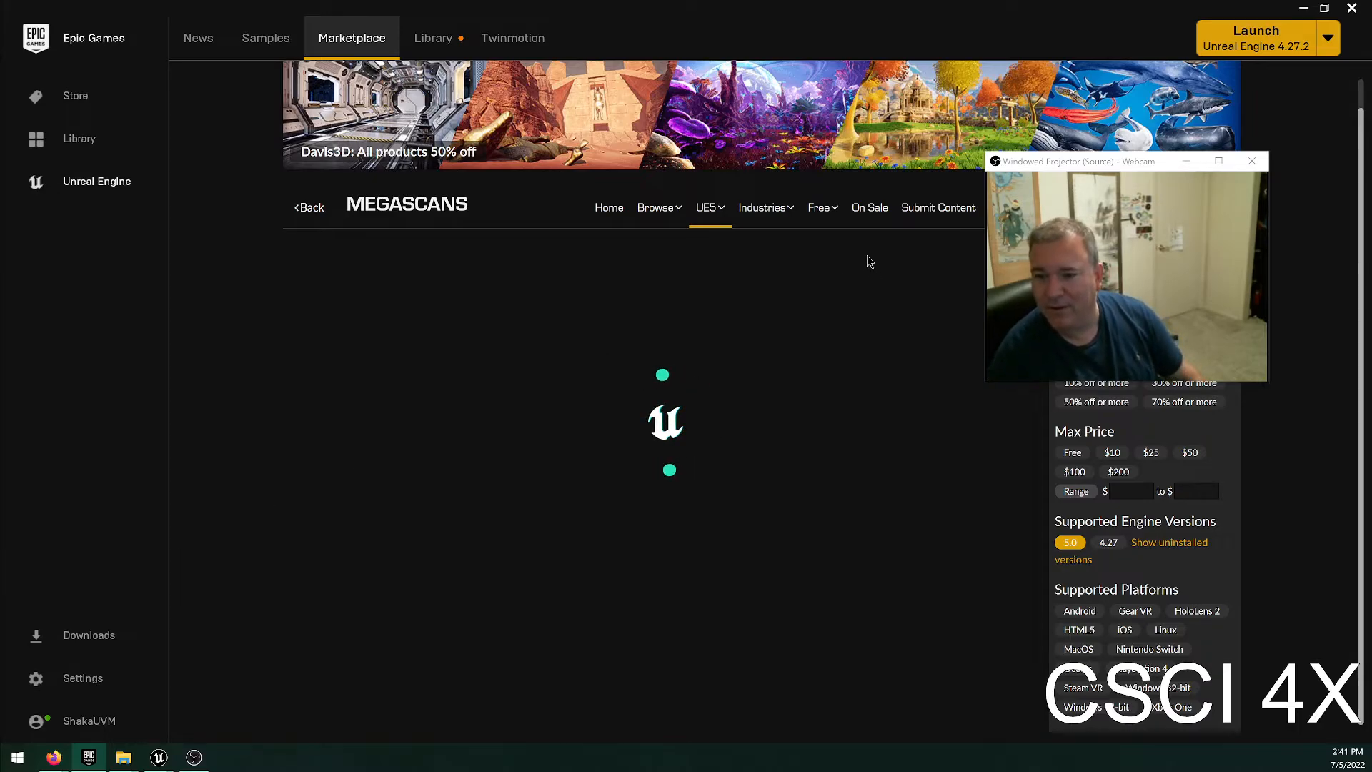
Return to the Marketplace home page and reopen the UE5 Megascans category.
mouse_move(710, 209)
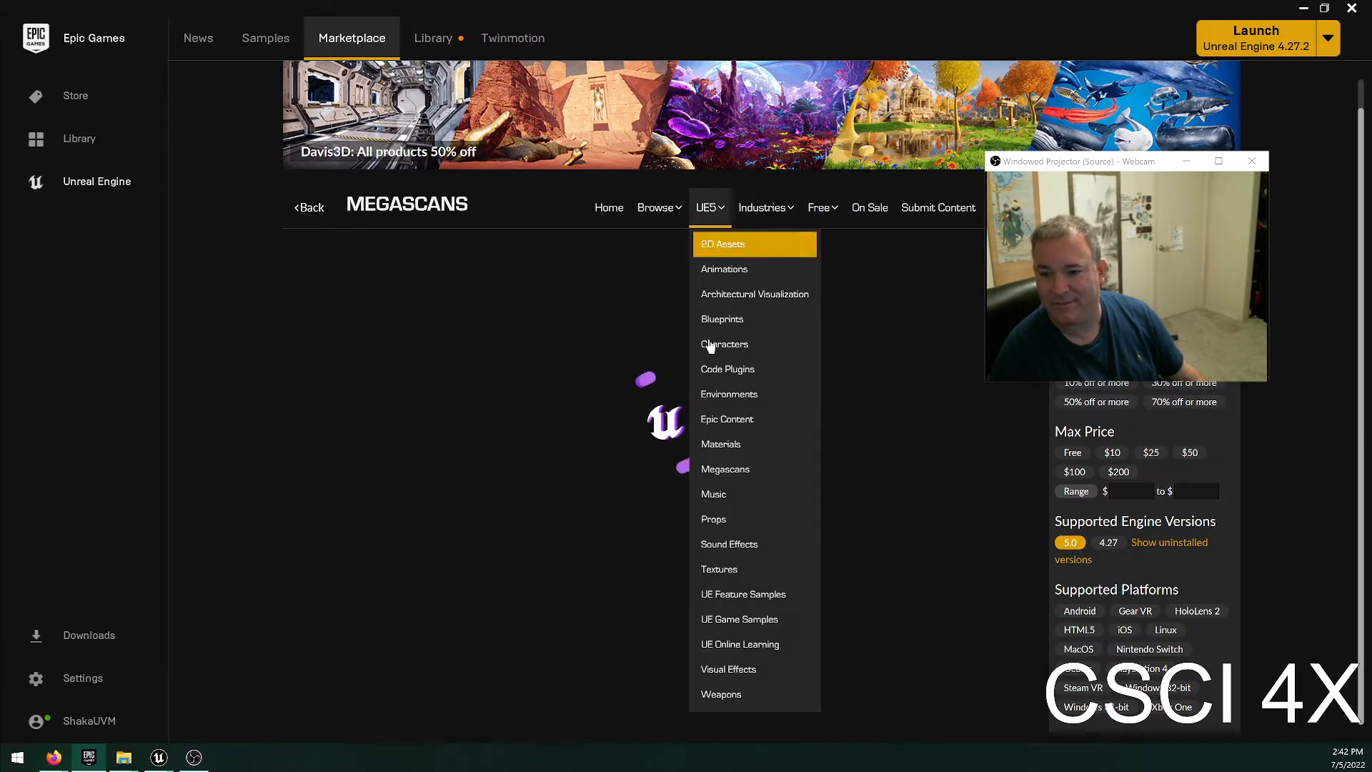
left_click(611, 211)
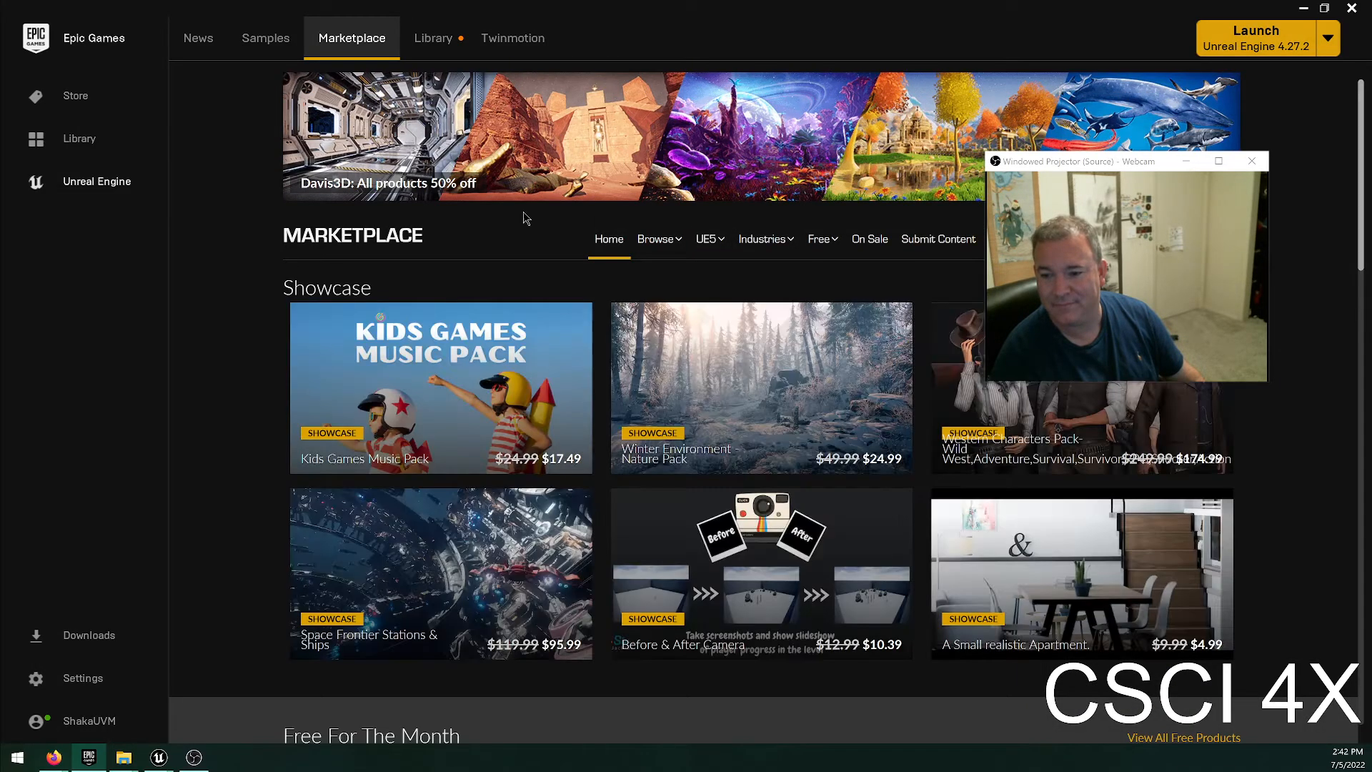
mouse_move(722, 240)
left_click(725, 502)
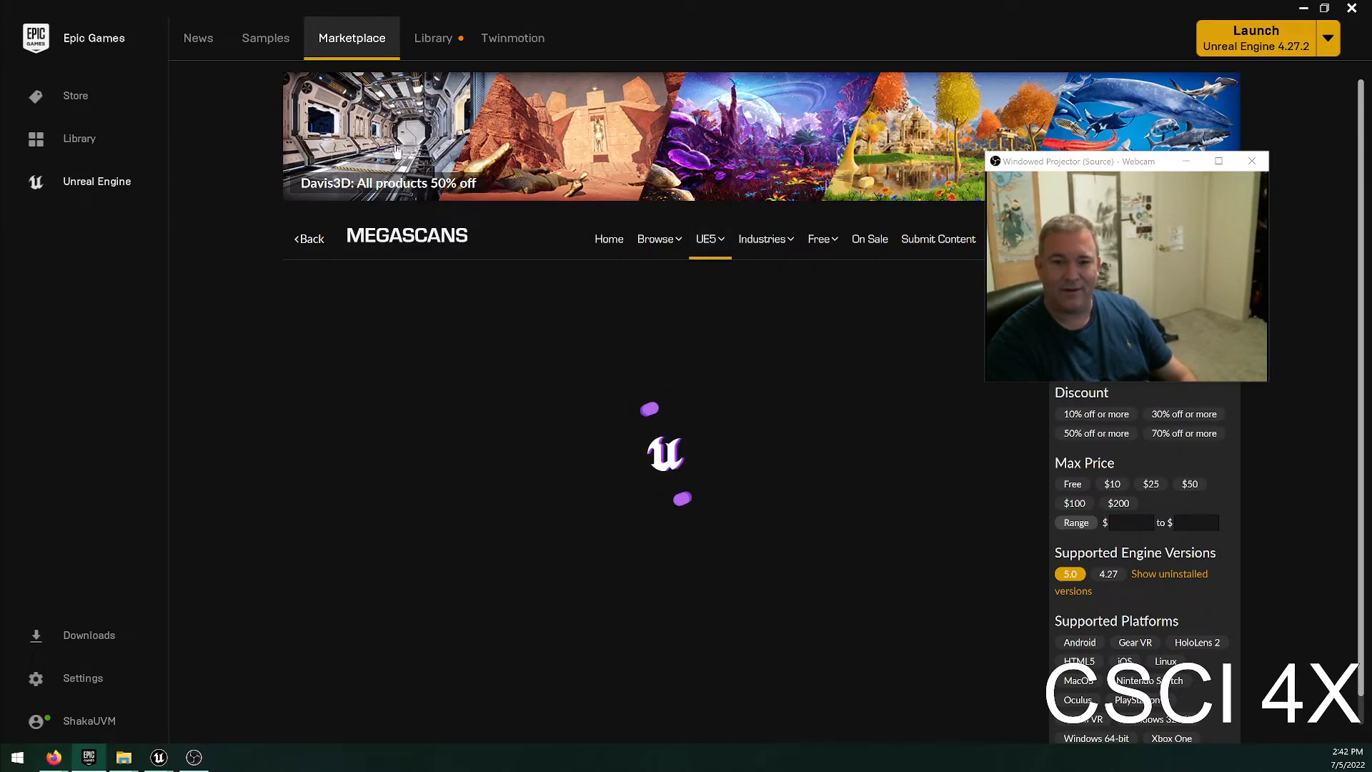
Open the Unreal Engine library and look through the projects and the owned vault content.
left_click(431, 39)
scroll(827, 514, "down", 5)
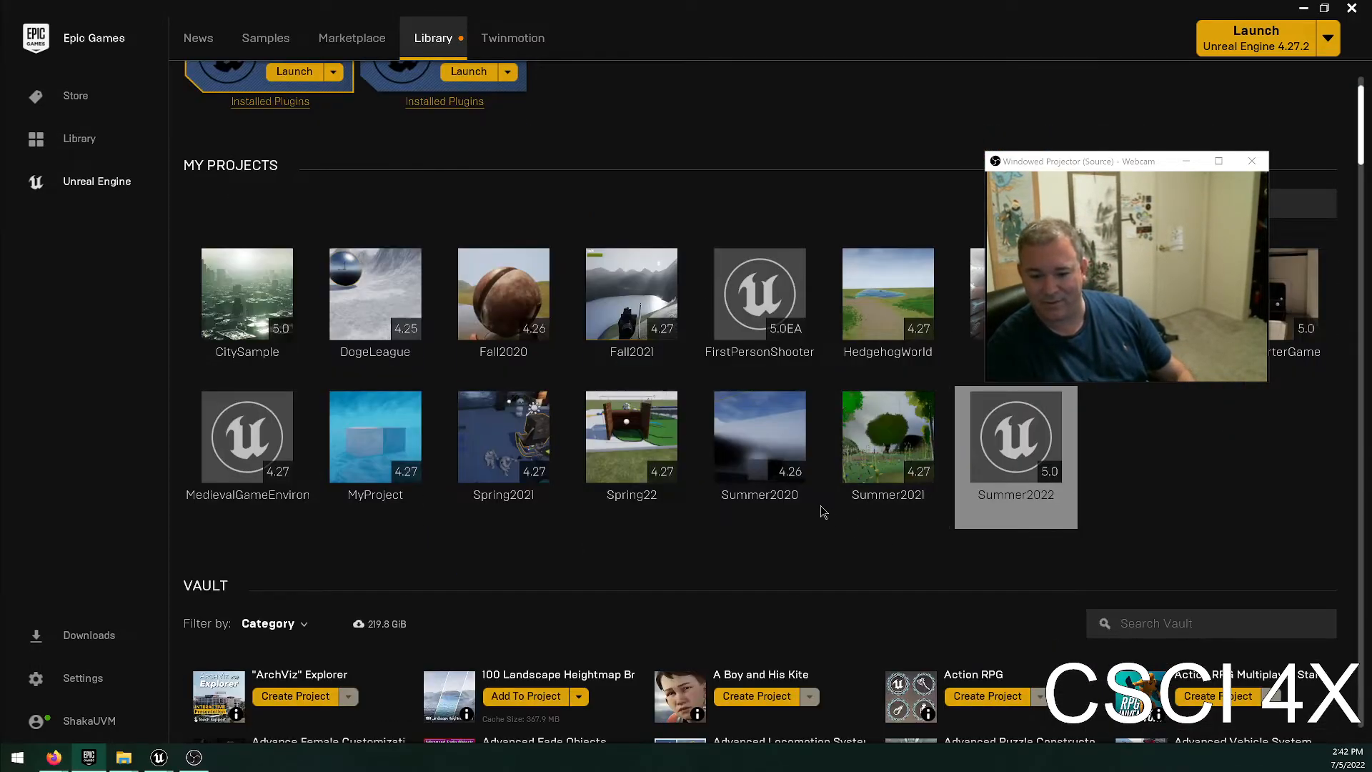
scroll(771, 554, "down", 5)
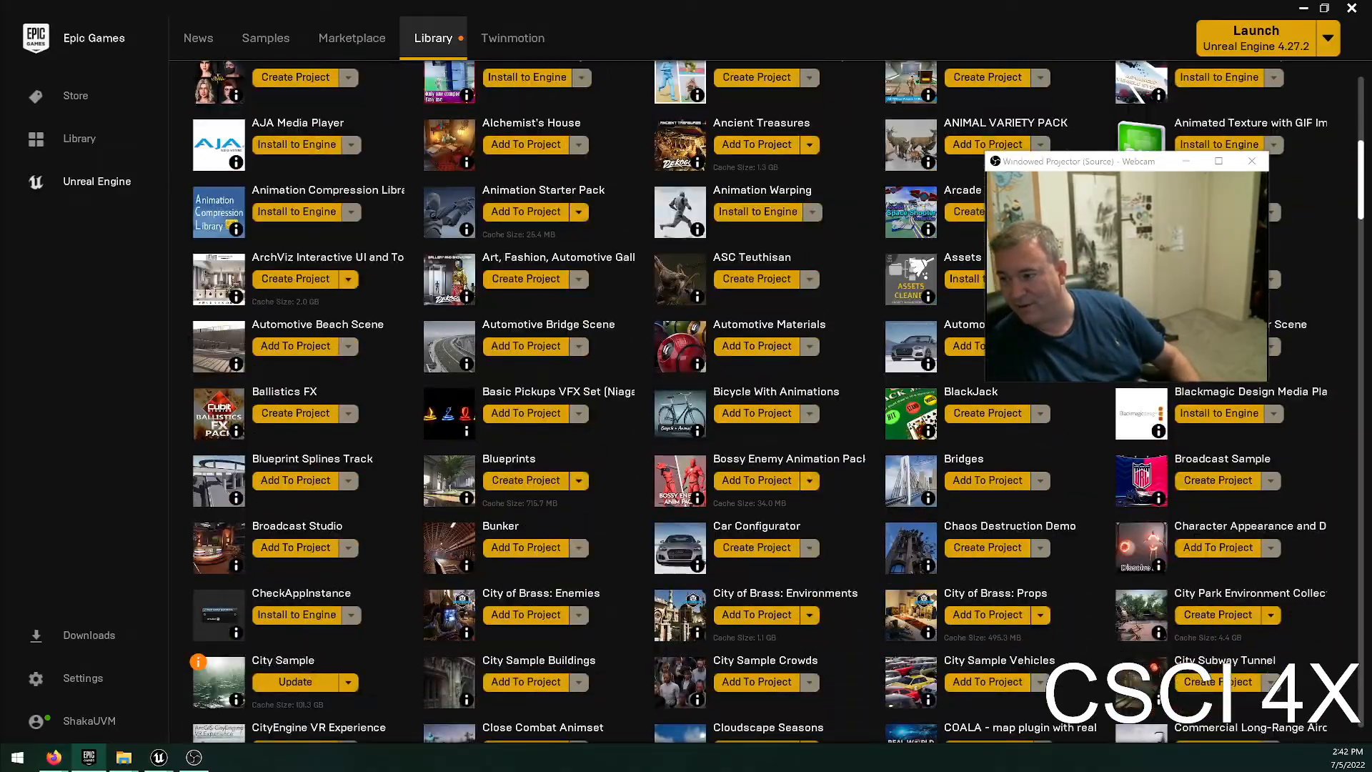
left_click_drag(1360, 192, 1368, 152)
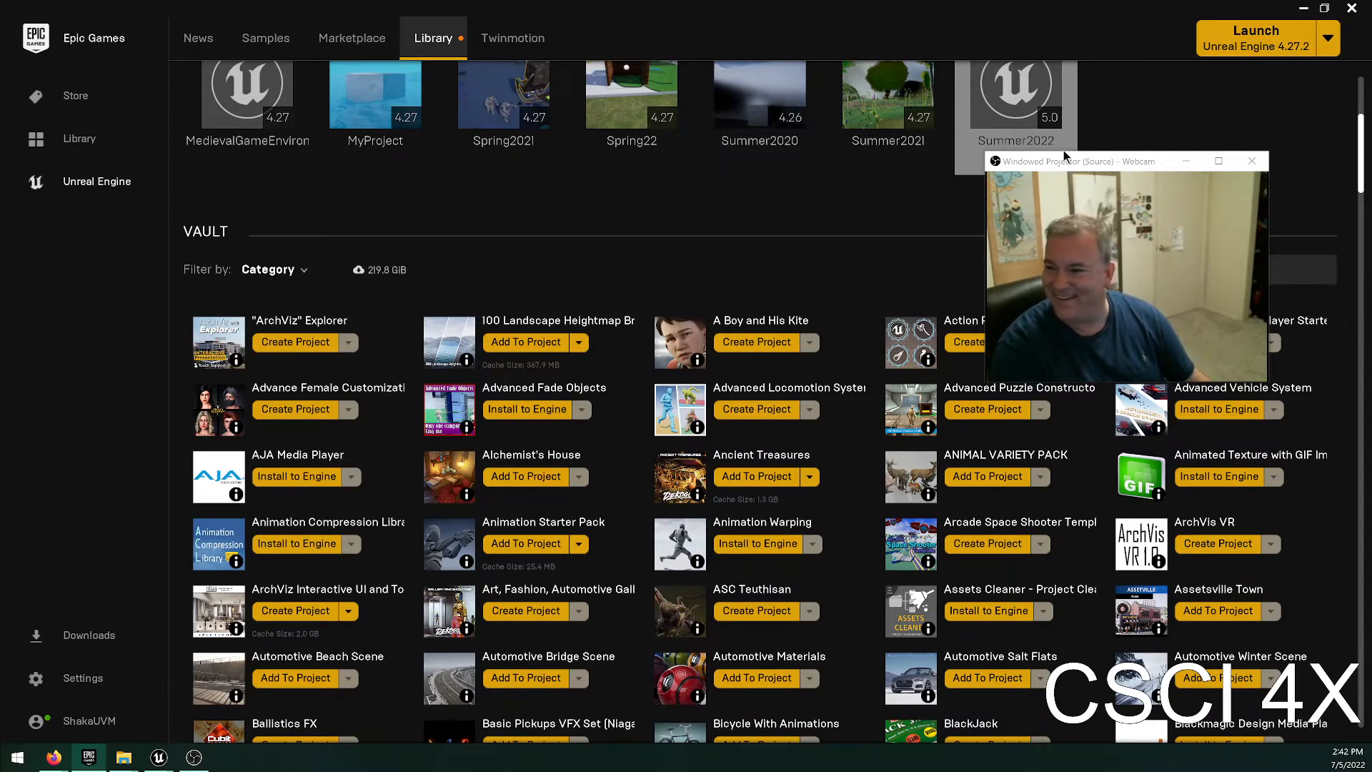
Move the webcam preview window off the vault search and search the vault for "smith", "forge" and "metal".
left_click_drag(1067, 166, 806, 62)
left_click(1151, 268)
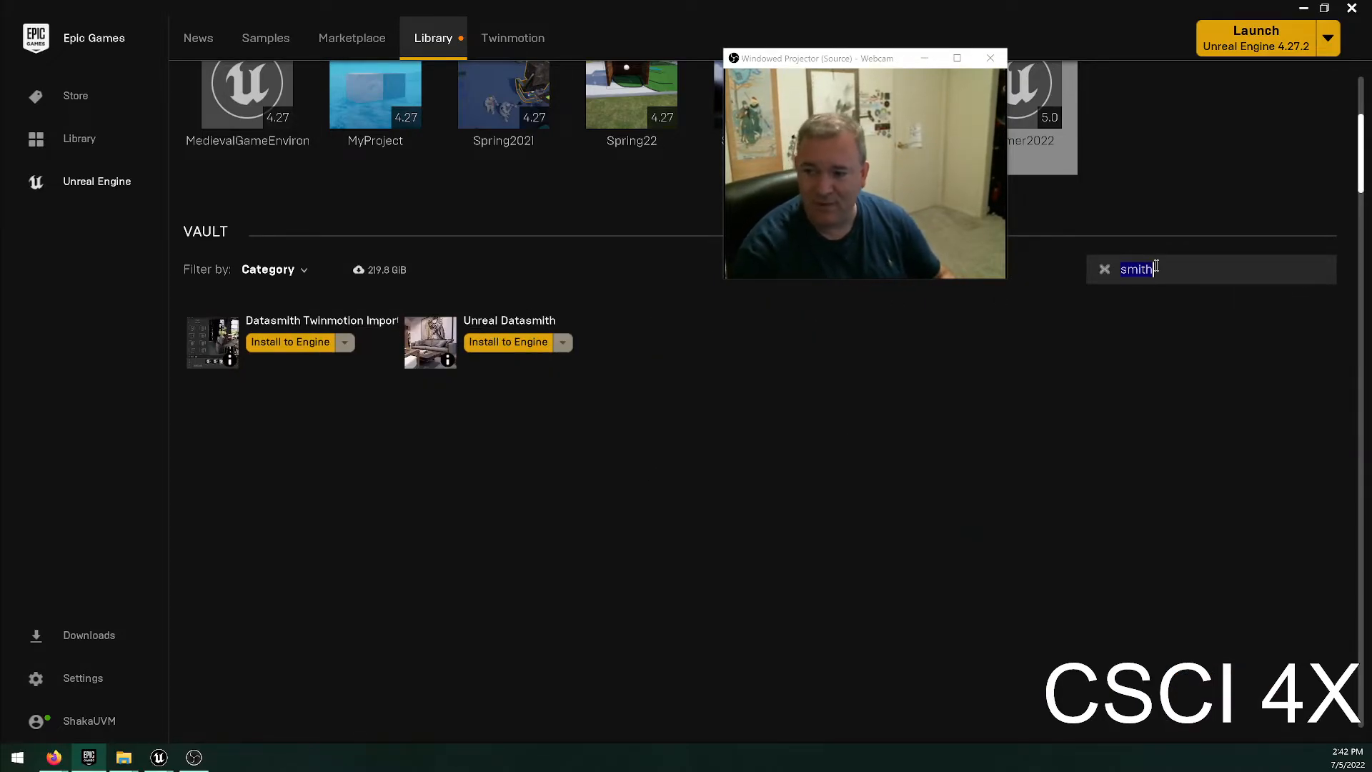
type("forge")
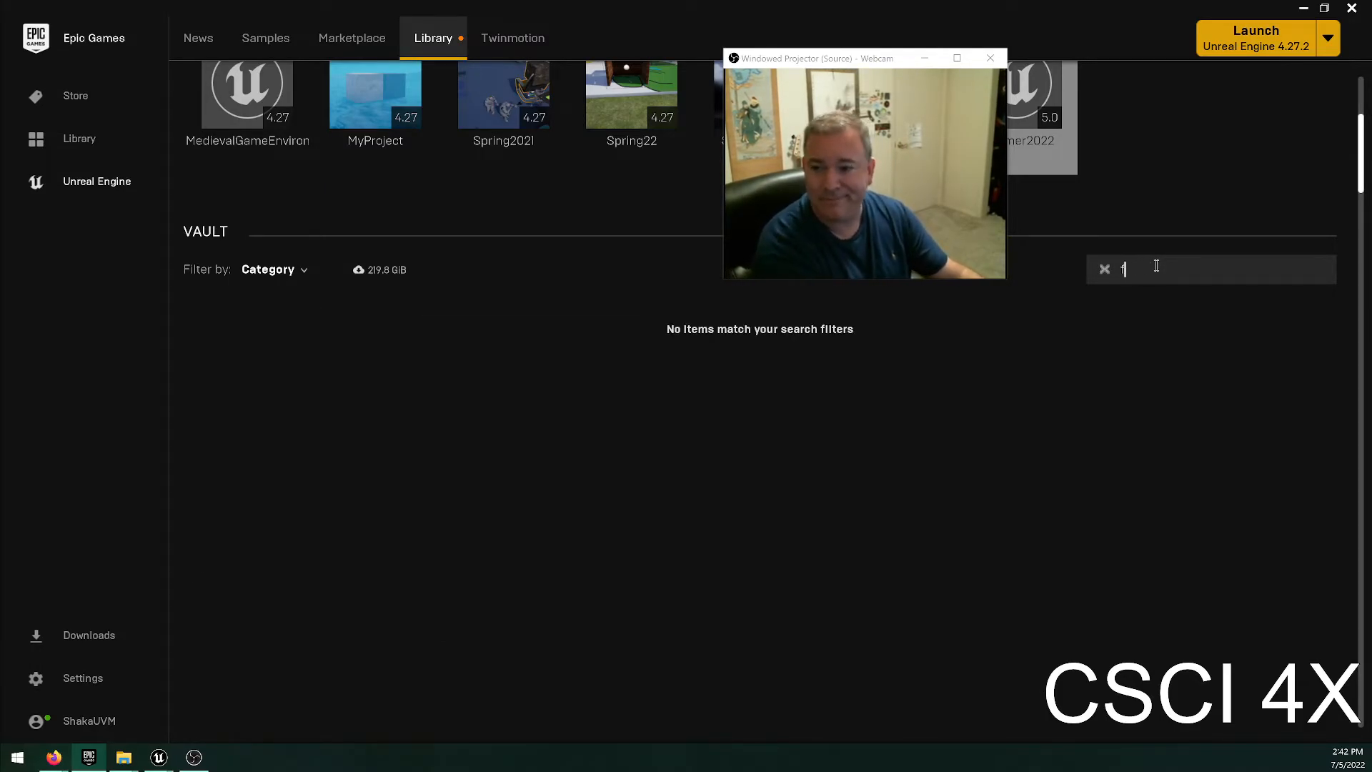
key("BackSpace")
type("metal")
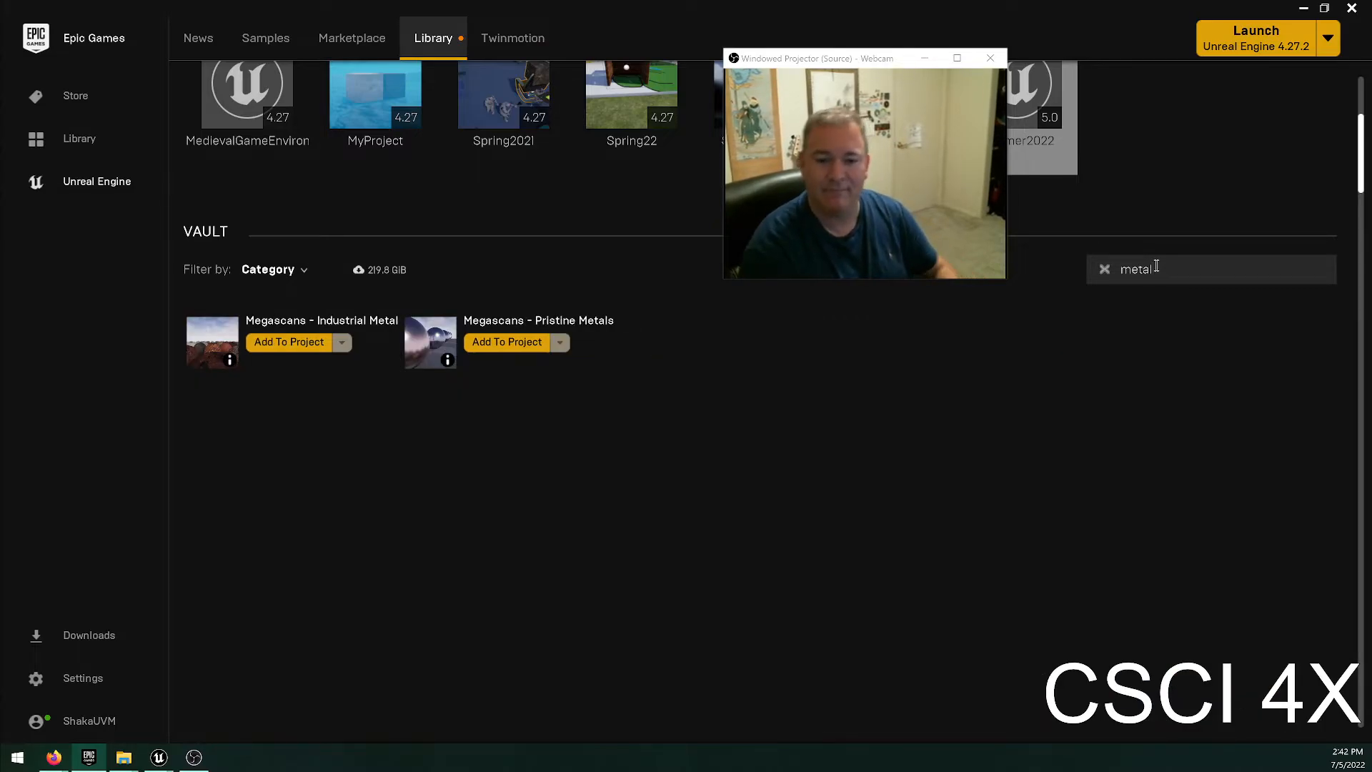
Open the Megascans - Pristine Metals product page from the vault and view its gallery images.
left_click(531, 325)
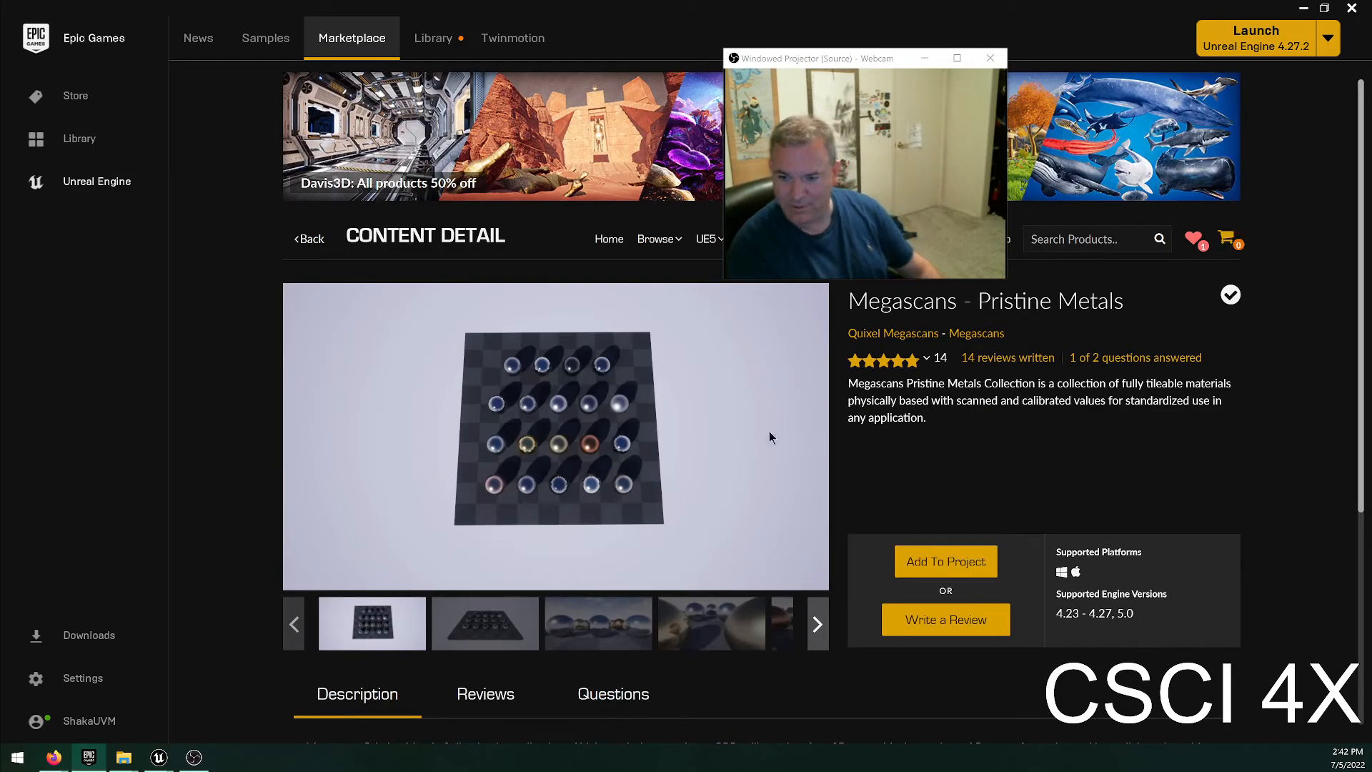
left_click(554, 484)
left_click(974, 487)
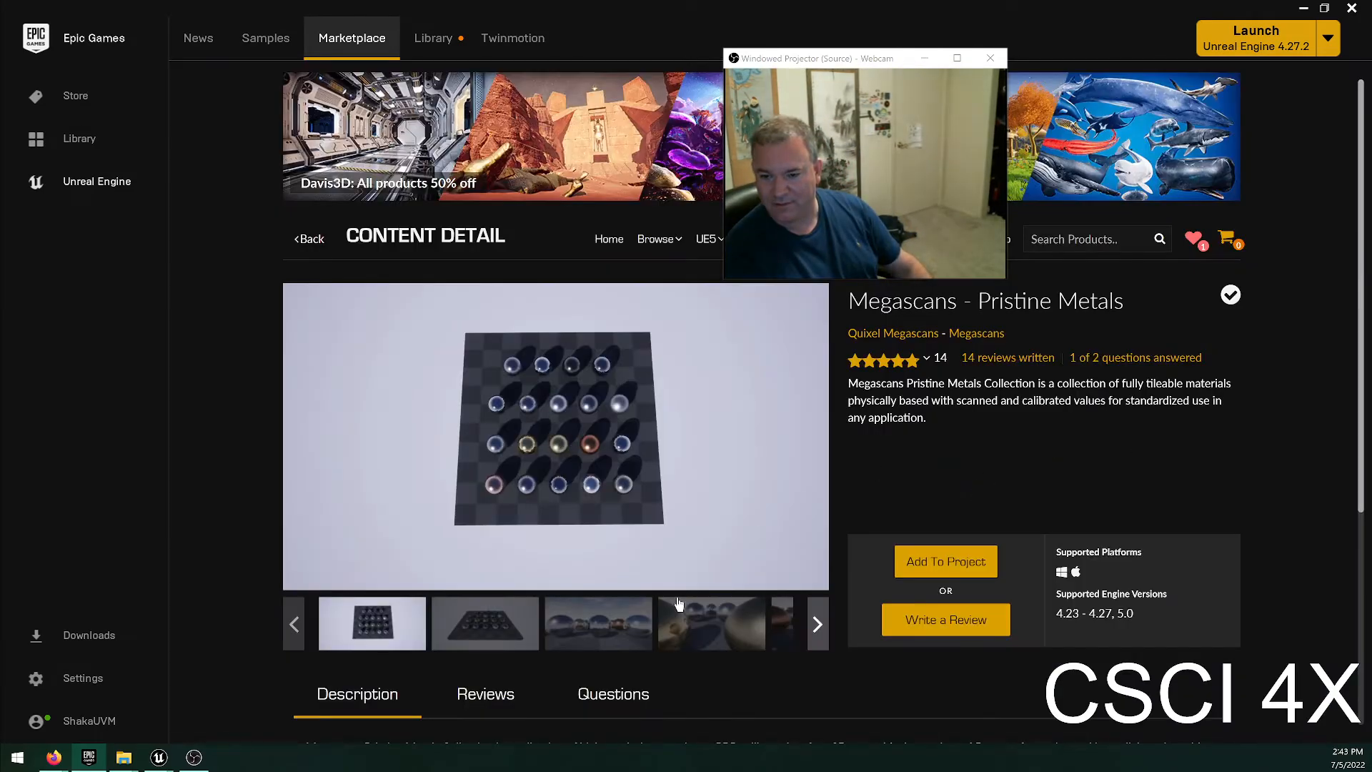
left_click(599, 621)
left_click(734, 623)
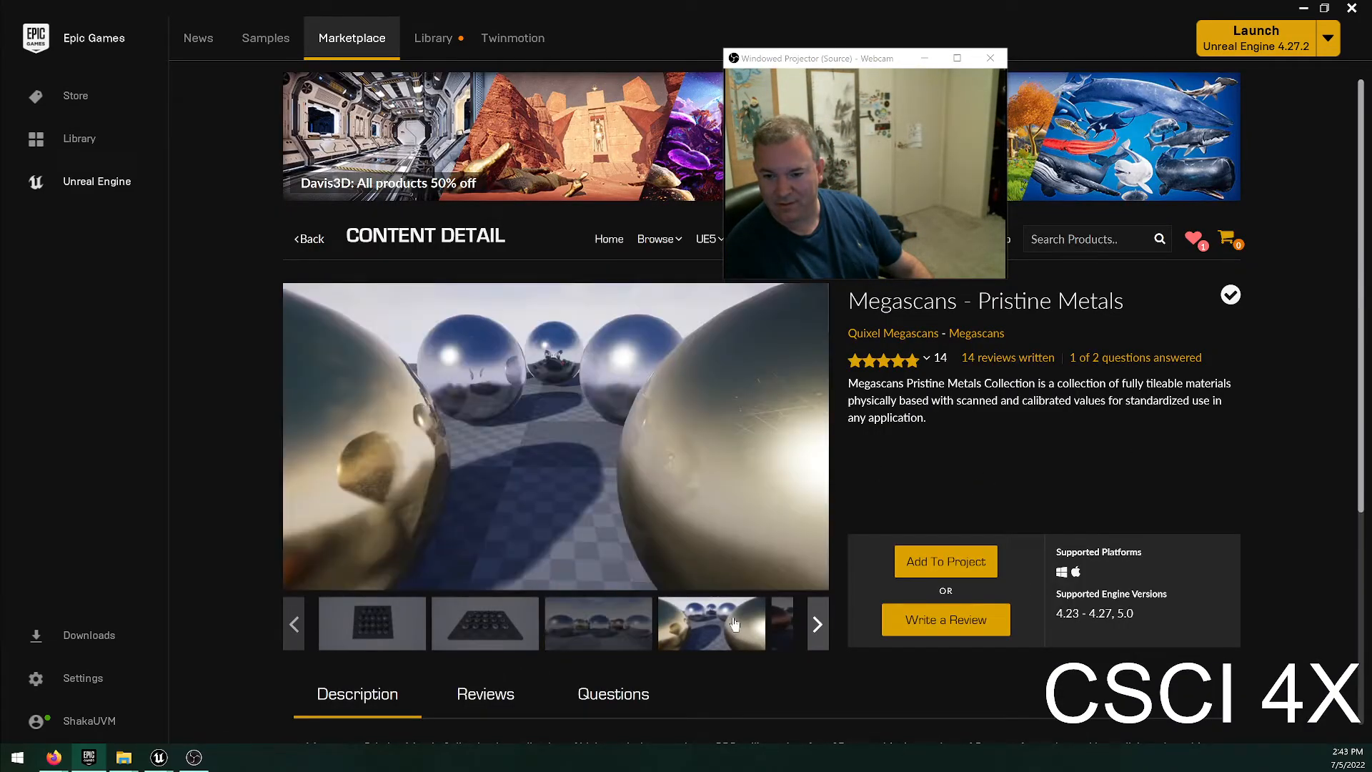
left_click(791, 638)
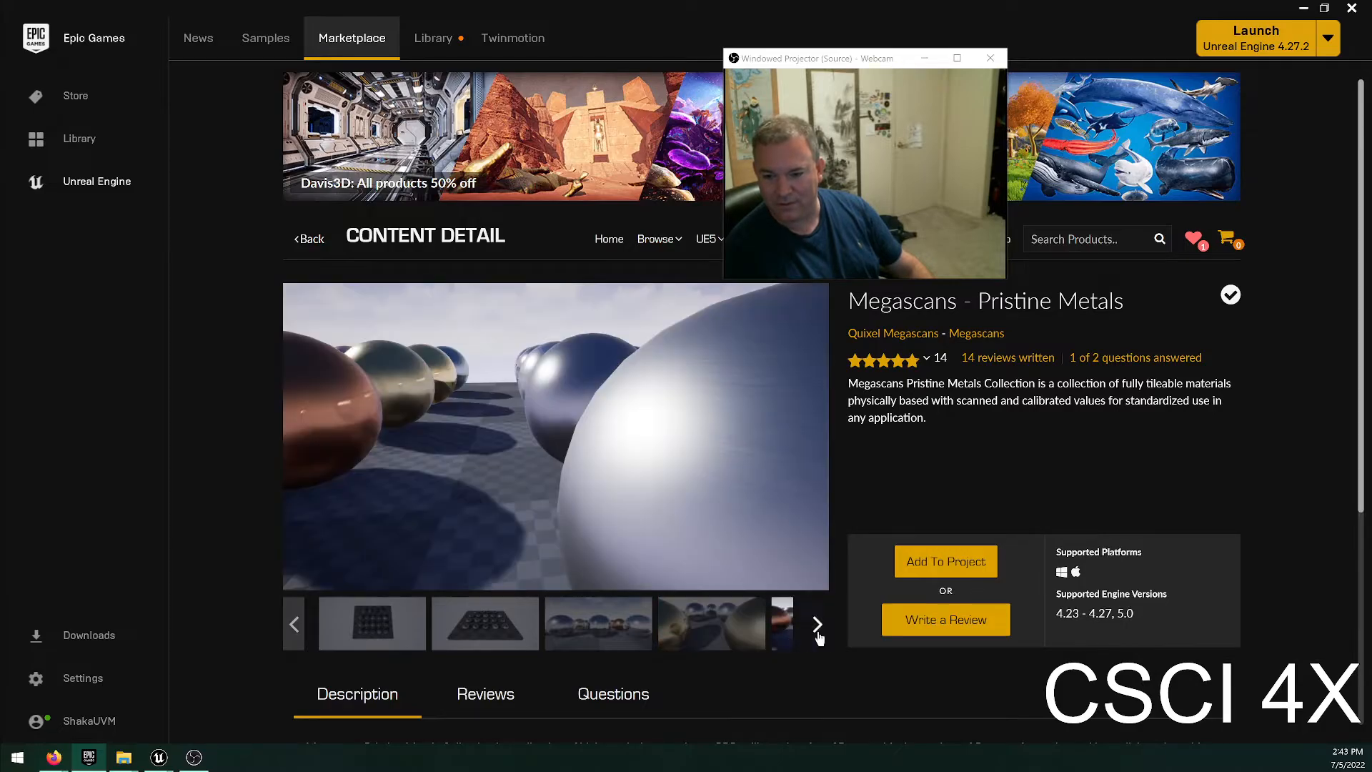
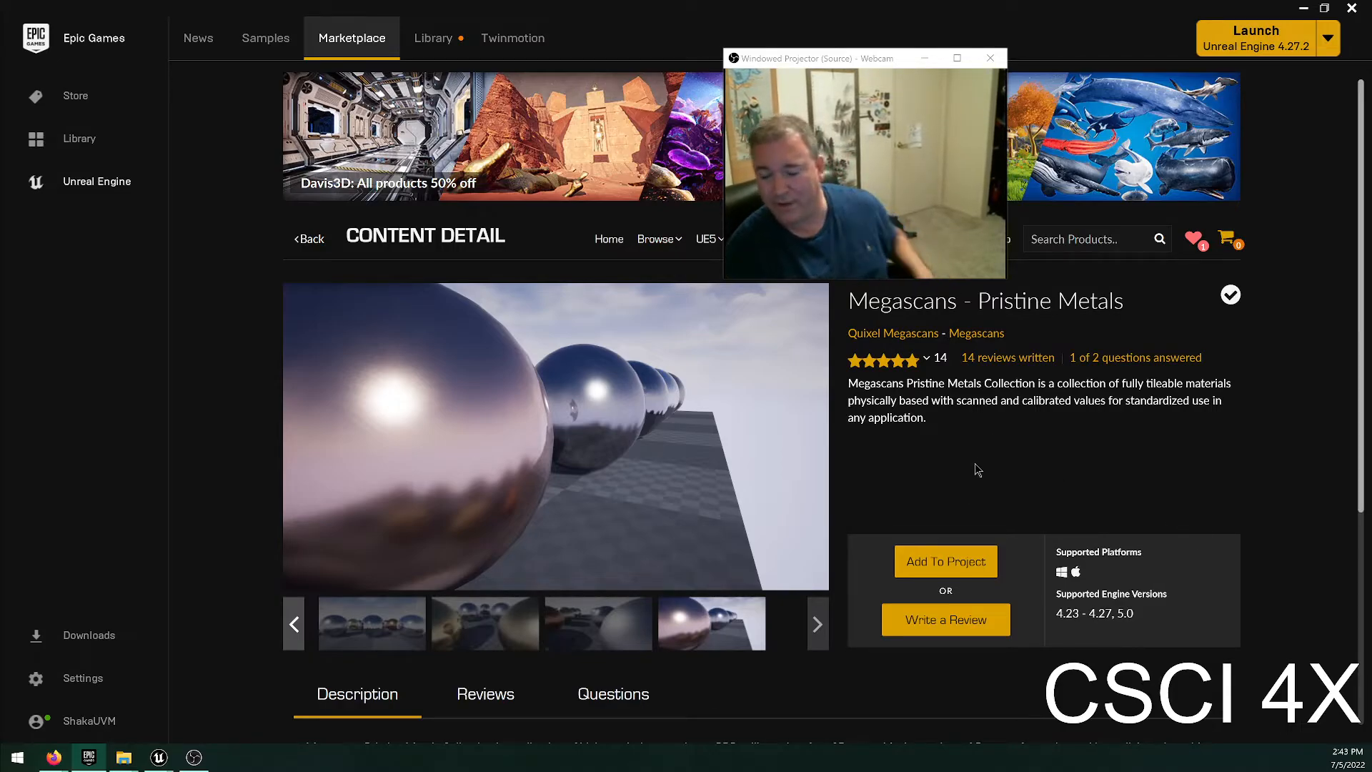
Return to the library vault and add the Megascans - Pristine Metals pack to the Summer2022 project.
left_click(445, 35)
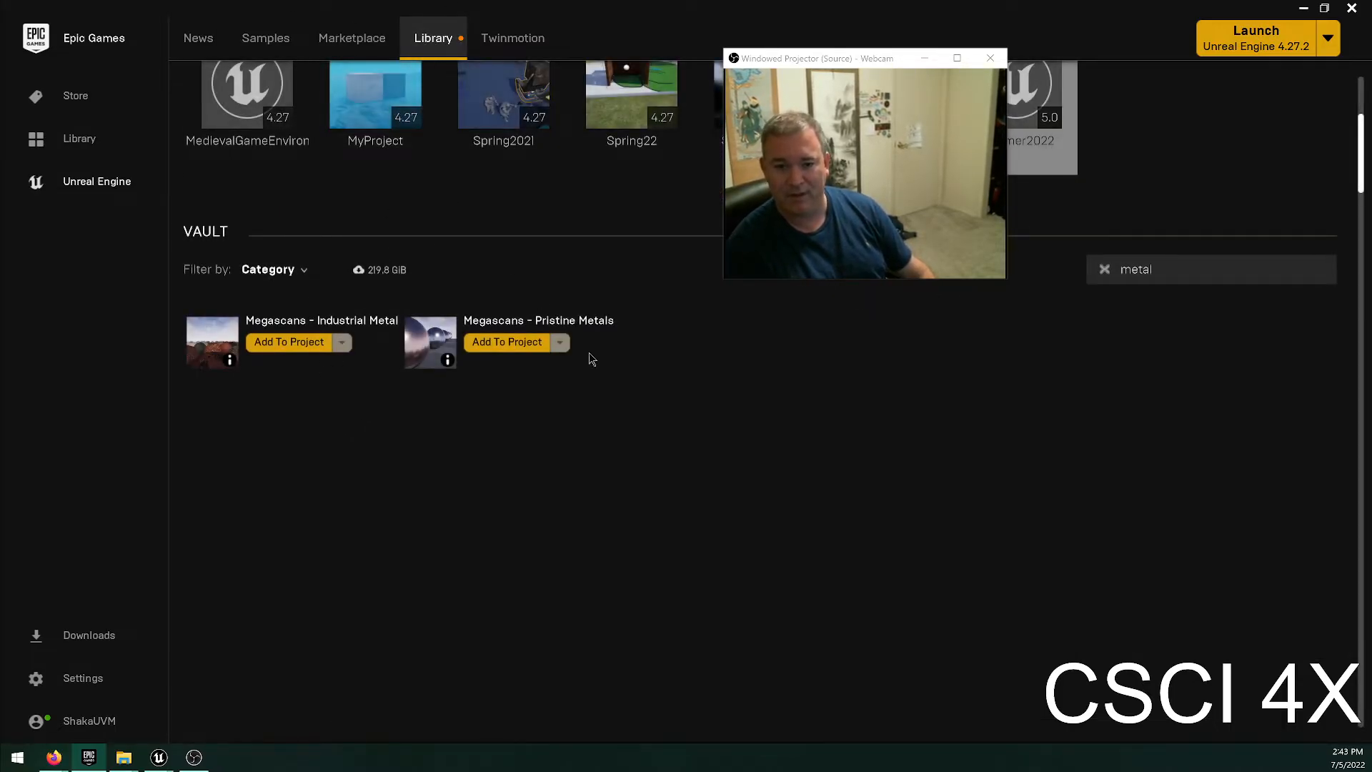
left_click(500, 346)
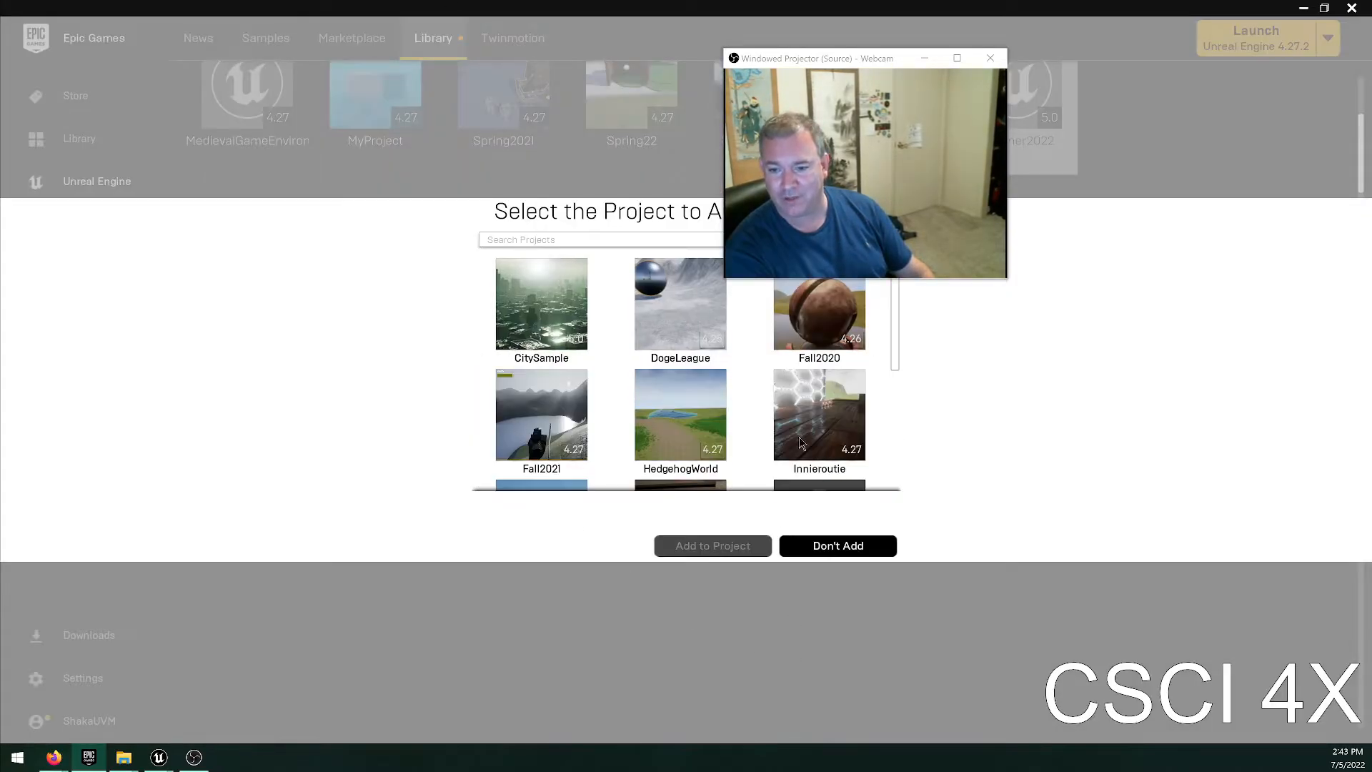
scroll(680, 400, "down", 5)
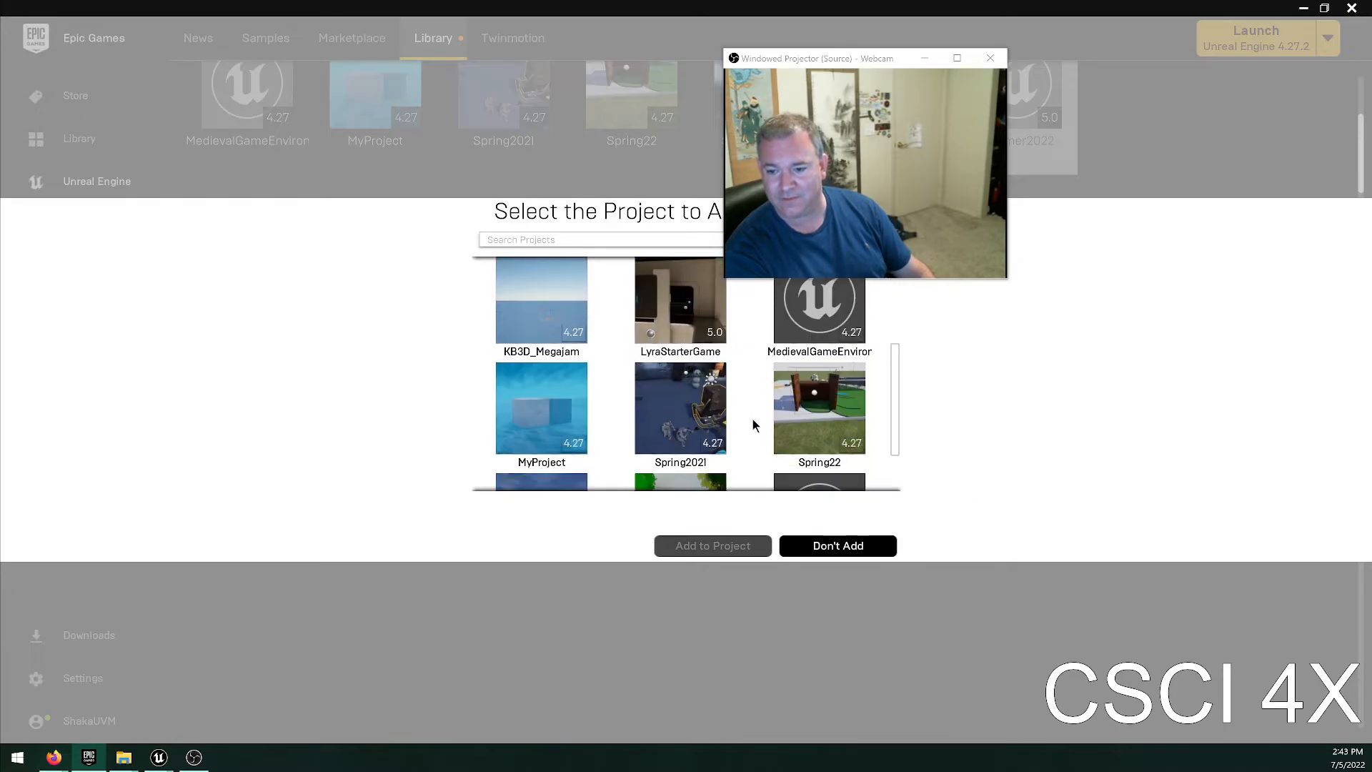
left_click_drag(853, 59, 1081, 128)
left_click(819, 428)
left_click(719, 545)
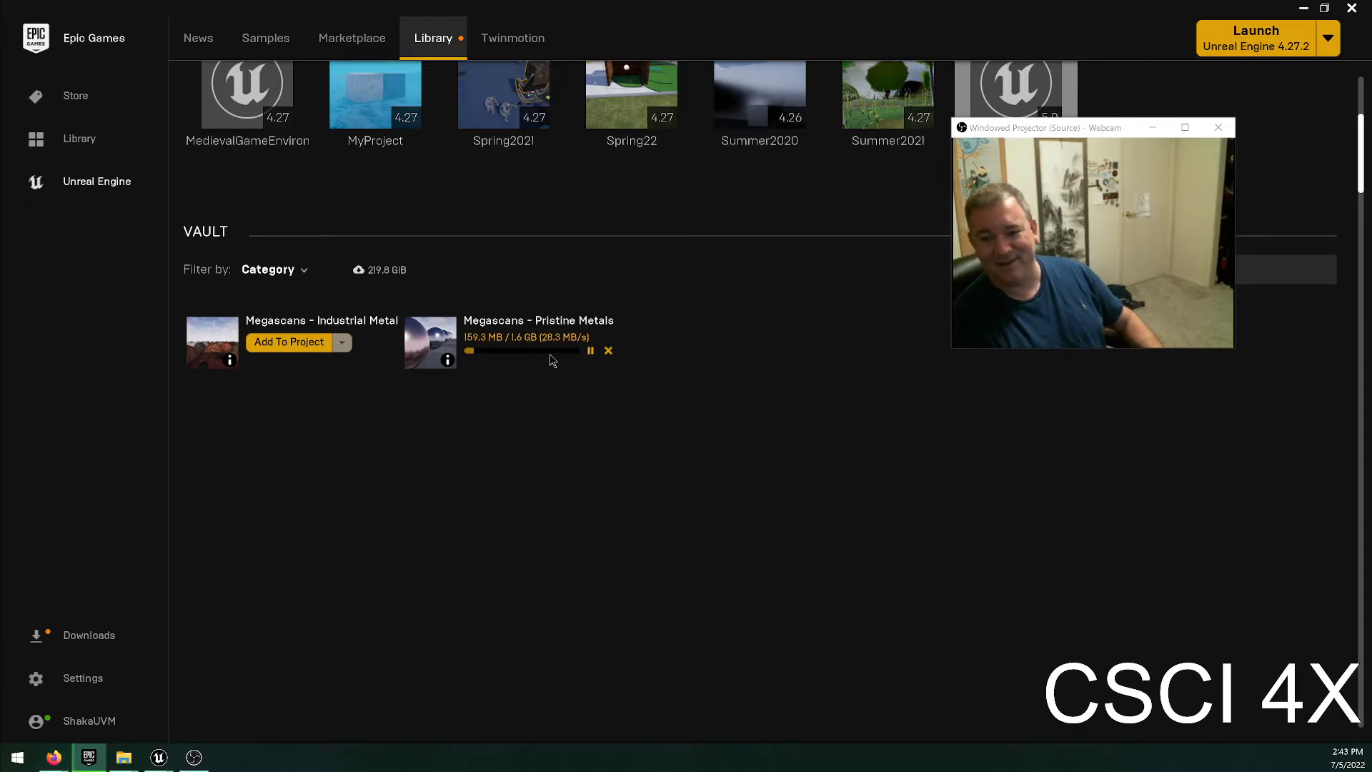
Add the Megascans - Industrial Metal pack to the Summer2022 project.
left_click(279, 342)
scroll(765, 472, "down", 5)
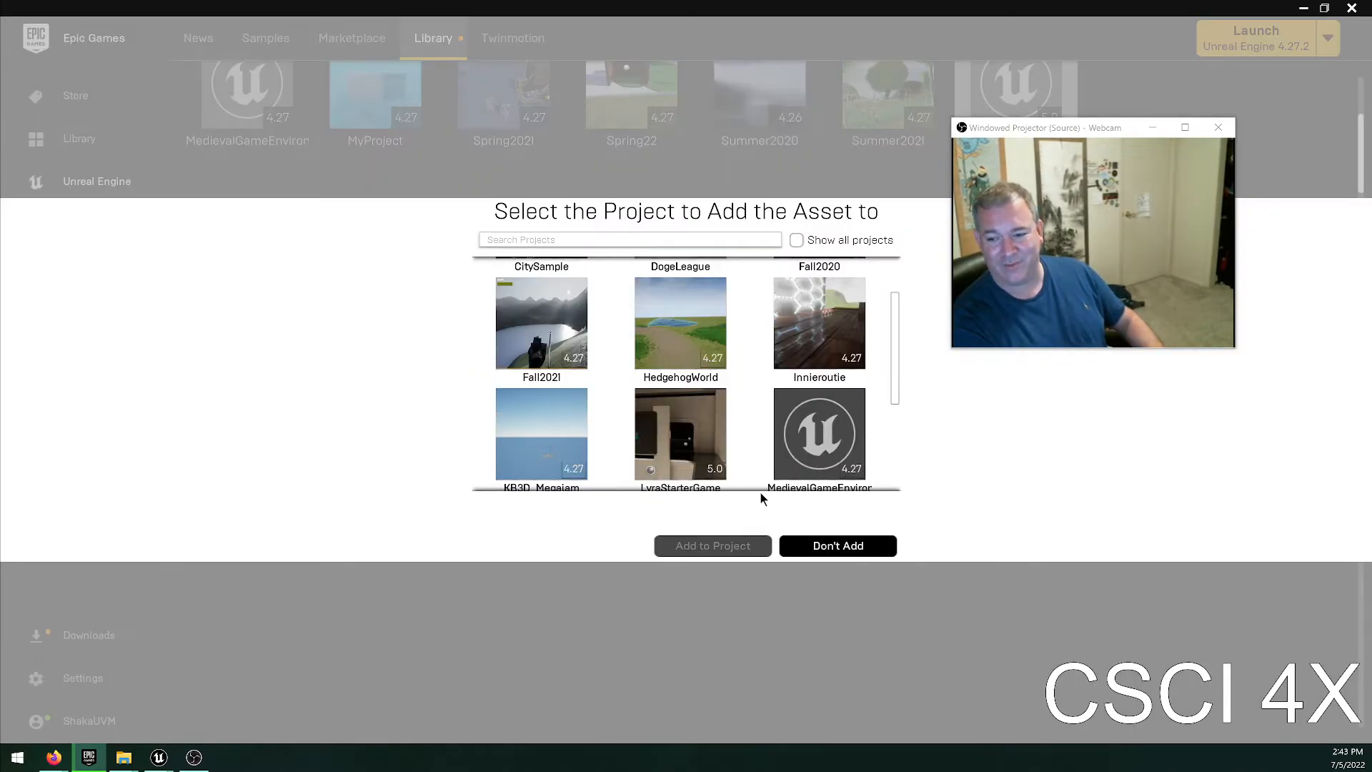
left_click(827, 409)
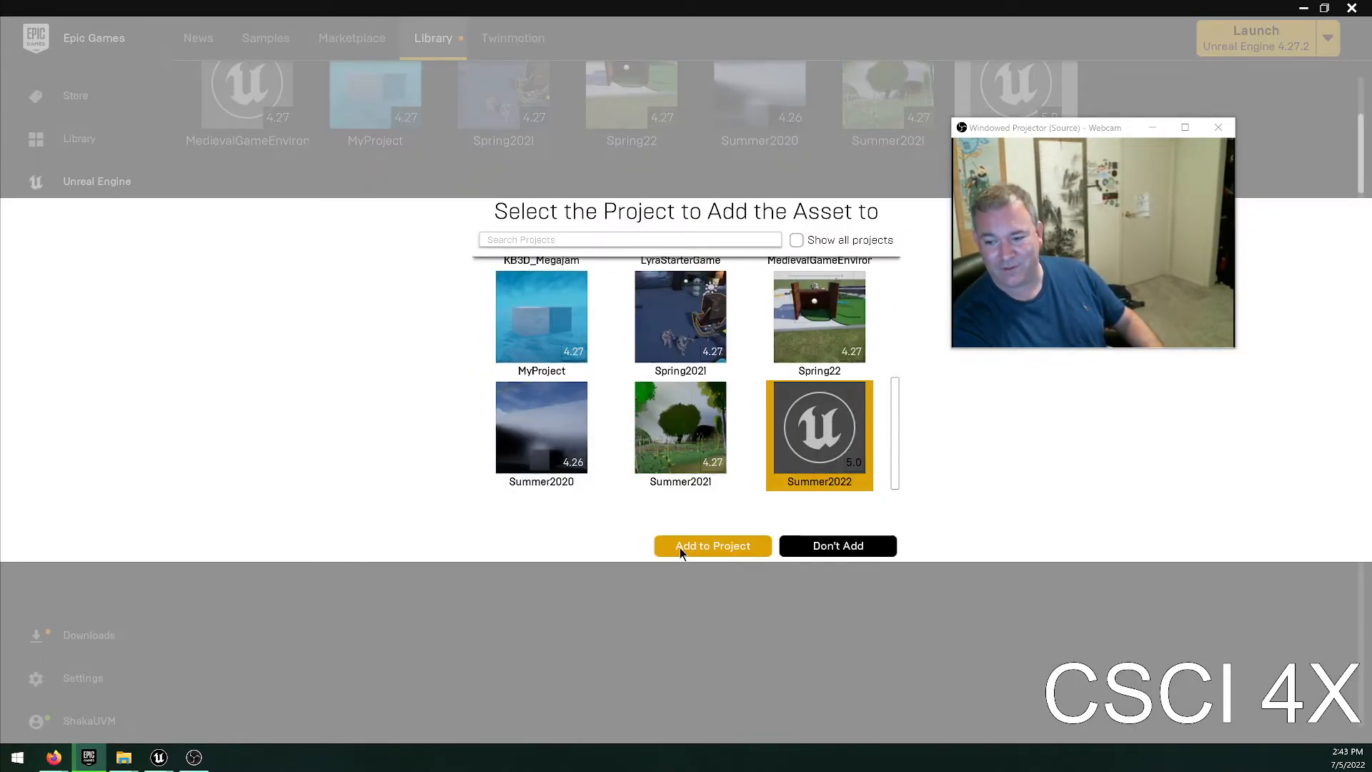
left_click(680, 547)
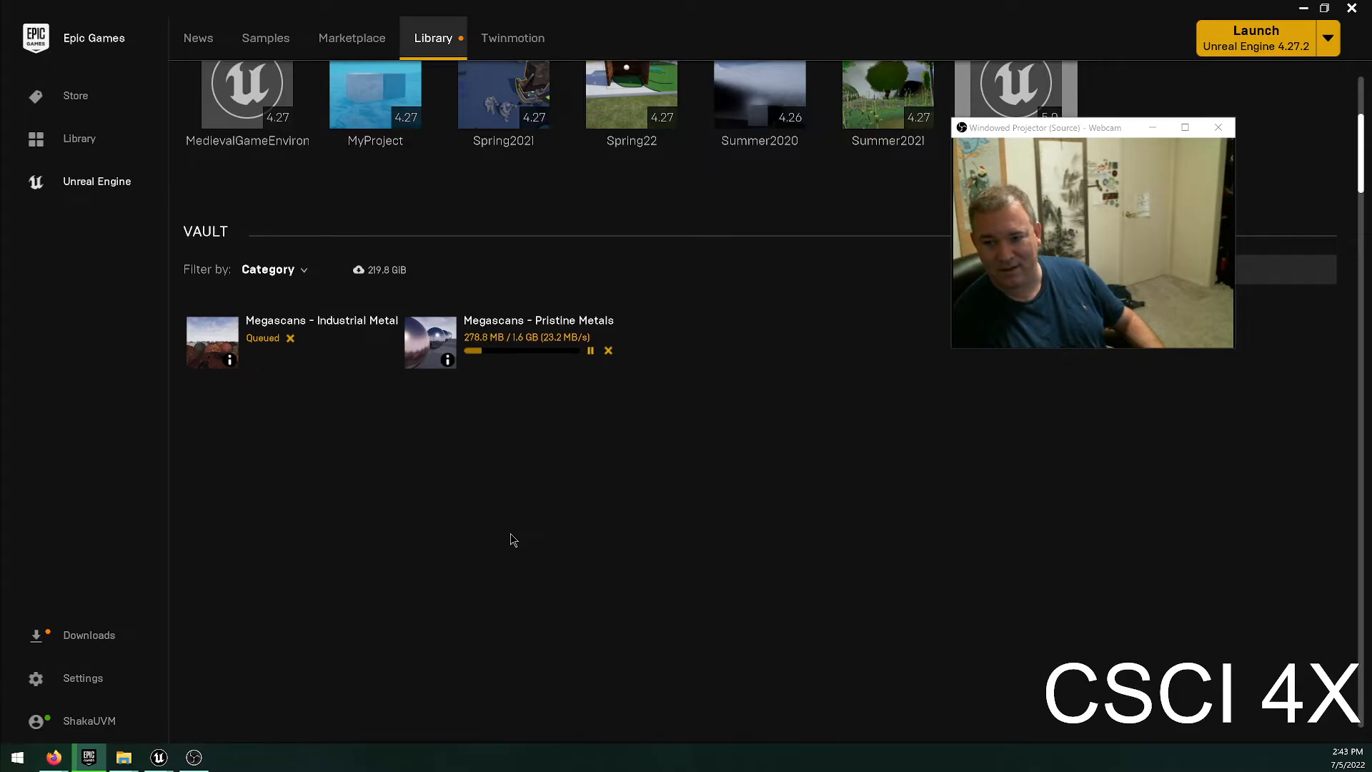
Look through the vault's category filter options and close the list without changing them.
left_click(297, 272)
scroll(432, 408, "down", 10)
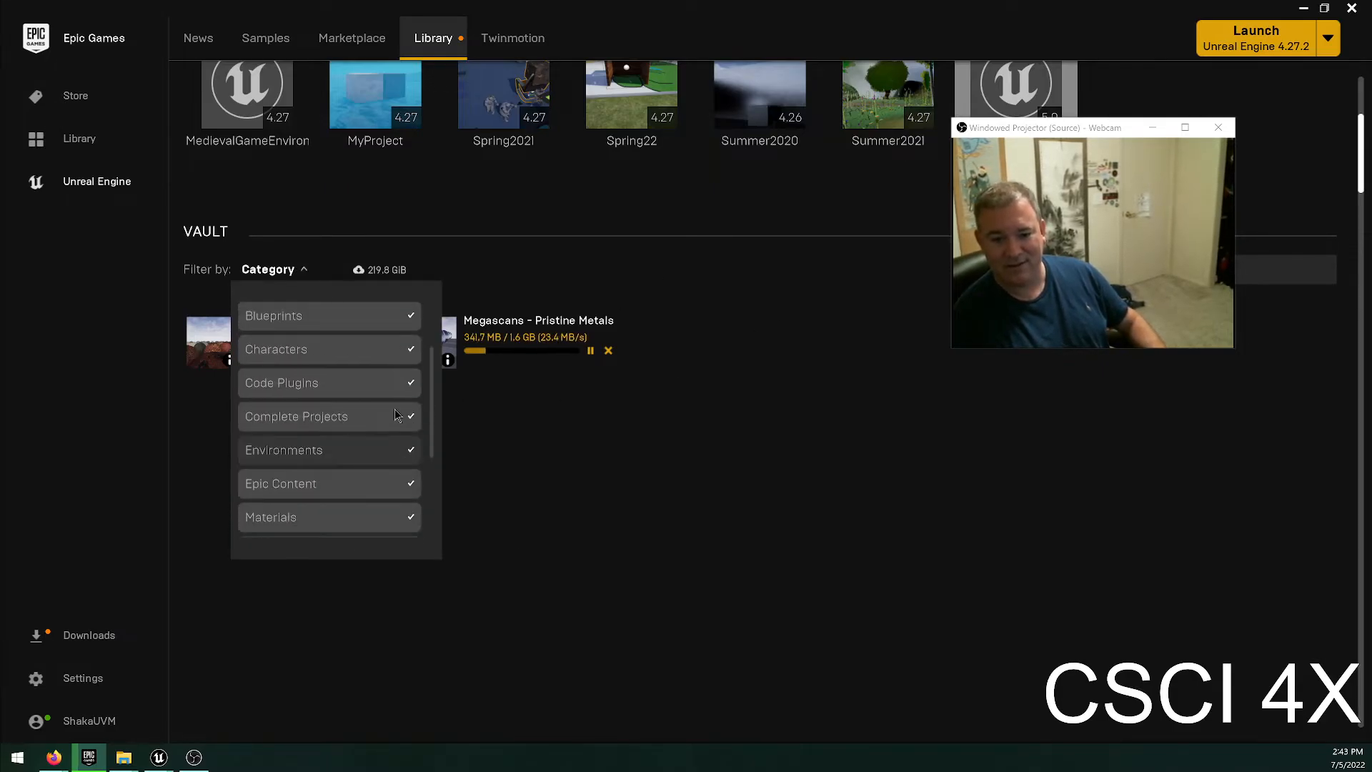
scroll(431, 409, "up", 10)
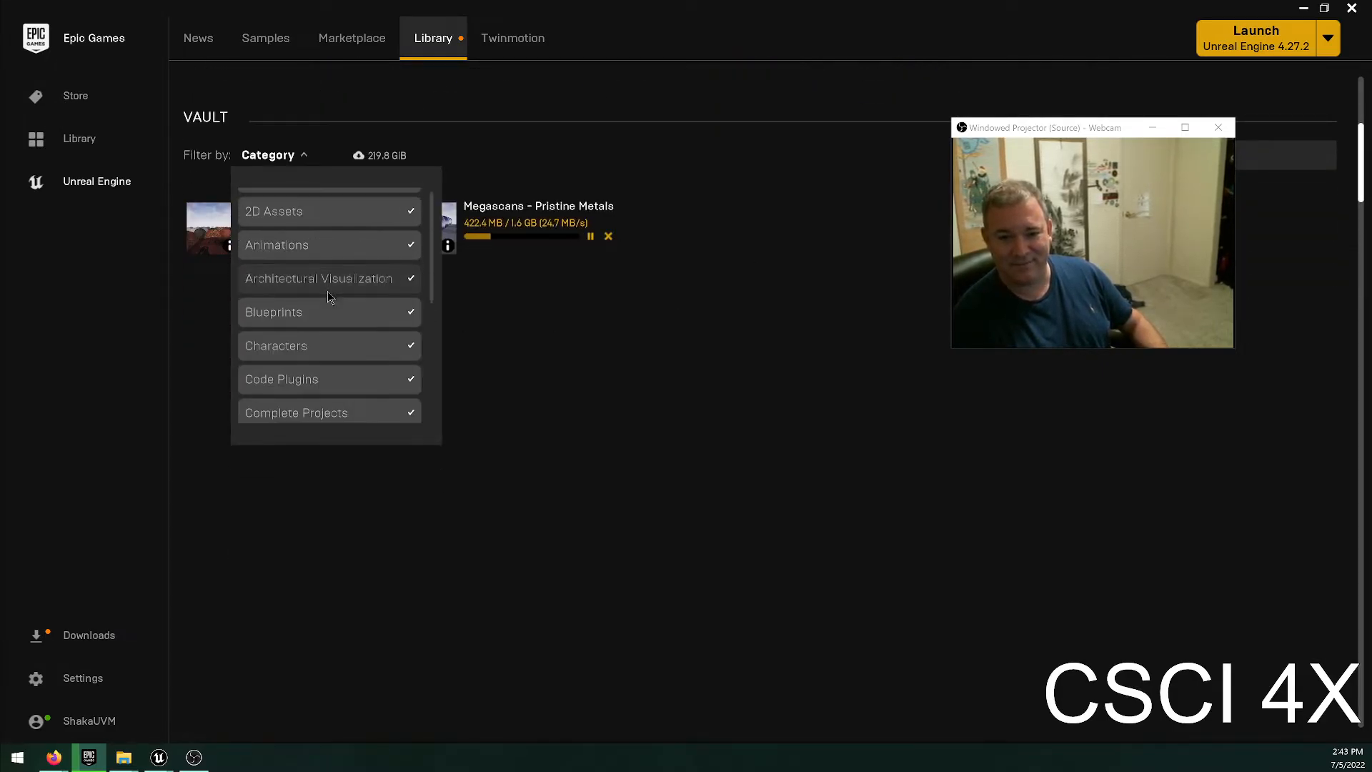
left_click(650, 460)
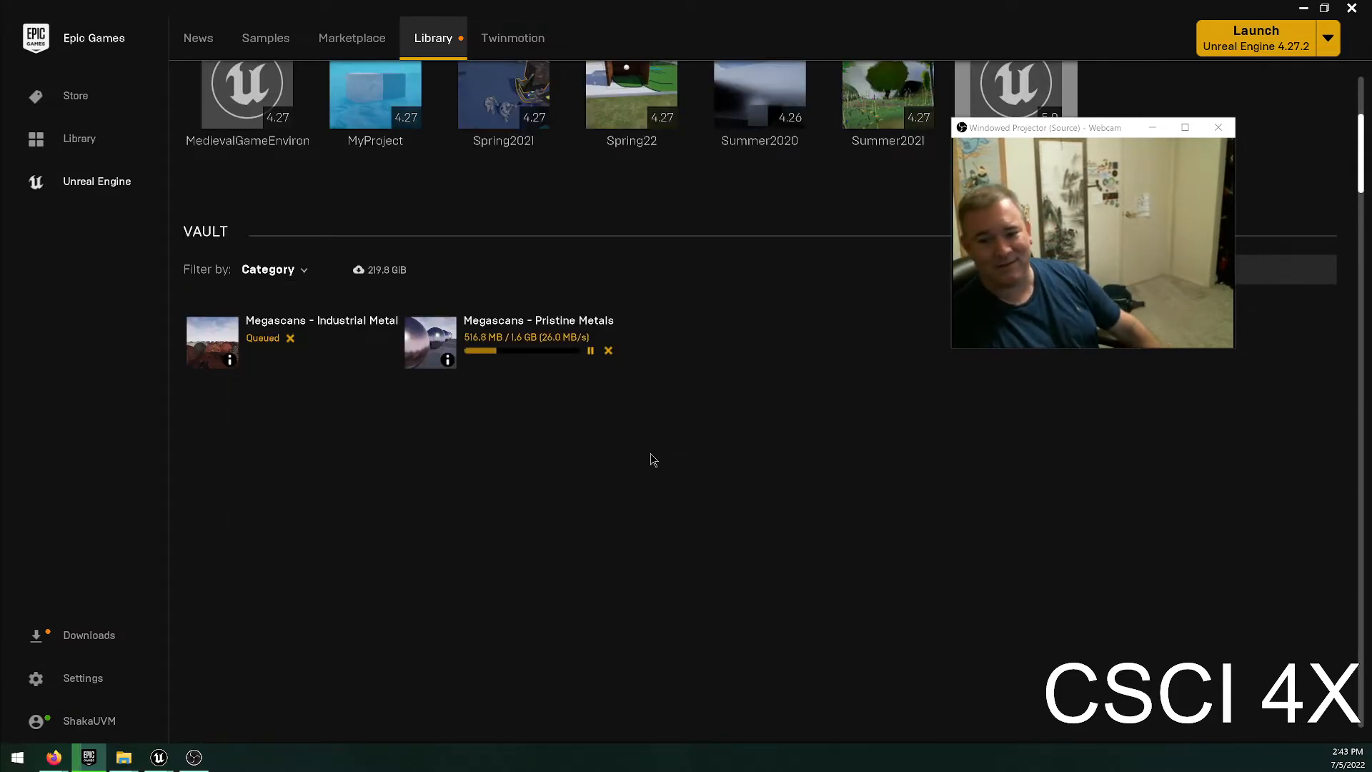
Check the plugins installed for Unreal Engine 5.0.2 and 4.27.2, and return to the vault downloads.
scroll(820, 400, "up", 3)
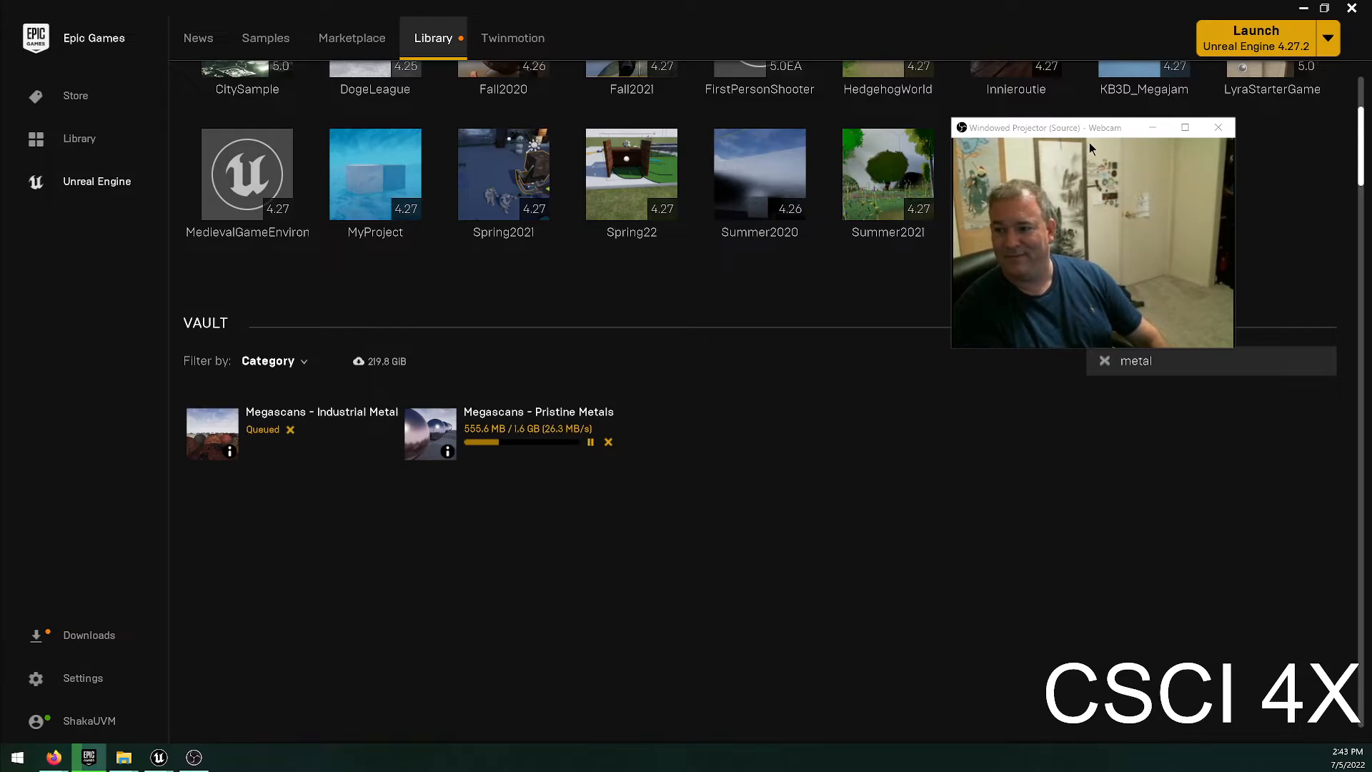
left_click_drag(1086, 127, 1149, 76)
scroll(846, 343, "up", 8)
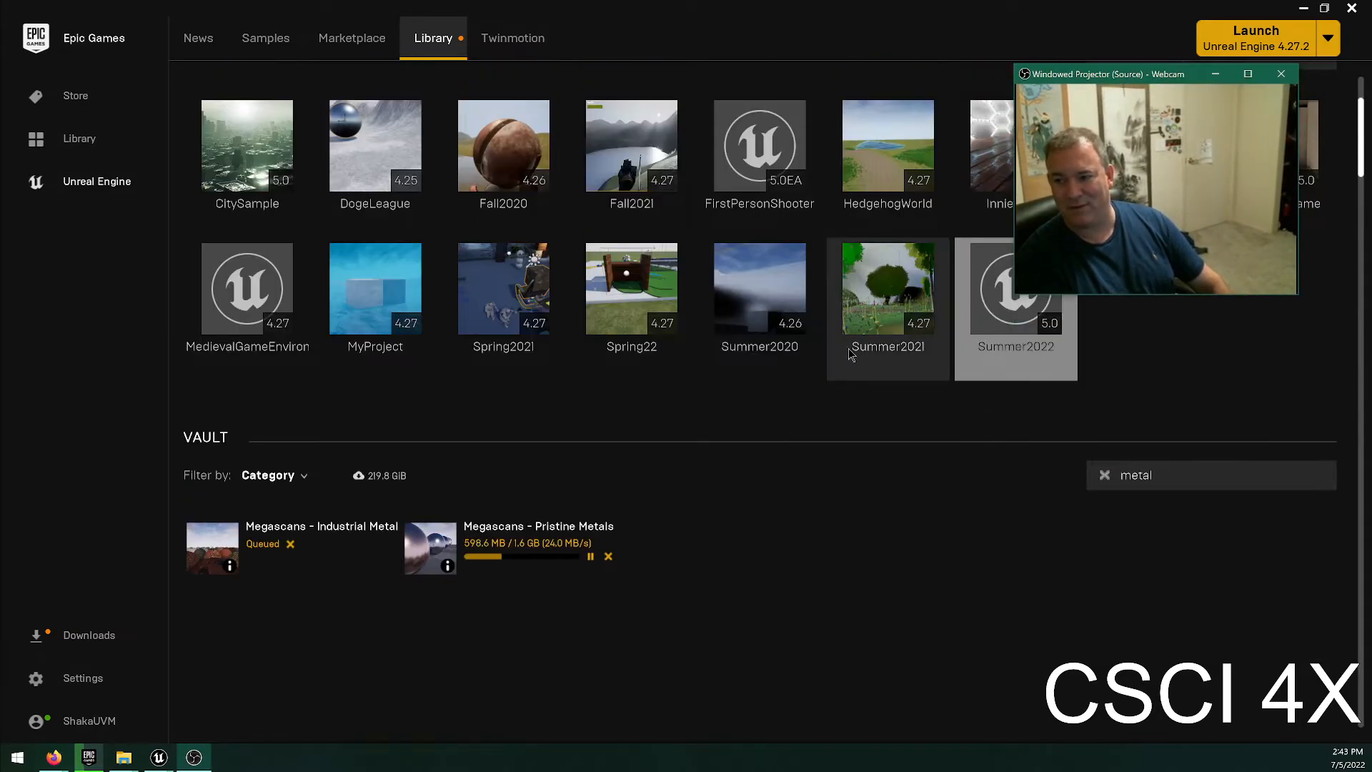
scroll(395, 72, "up", 4)
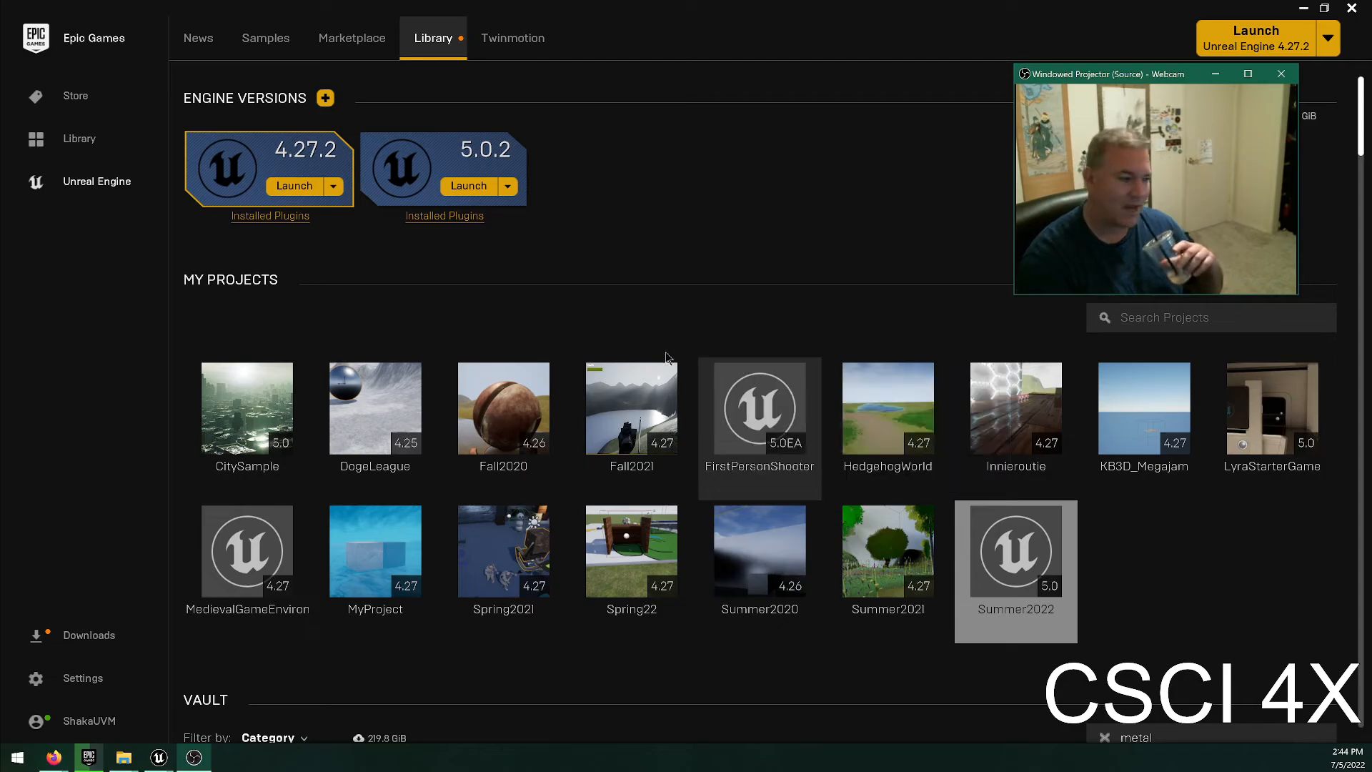
left_click(471, 230)
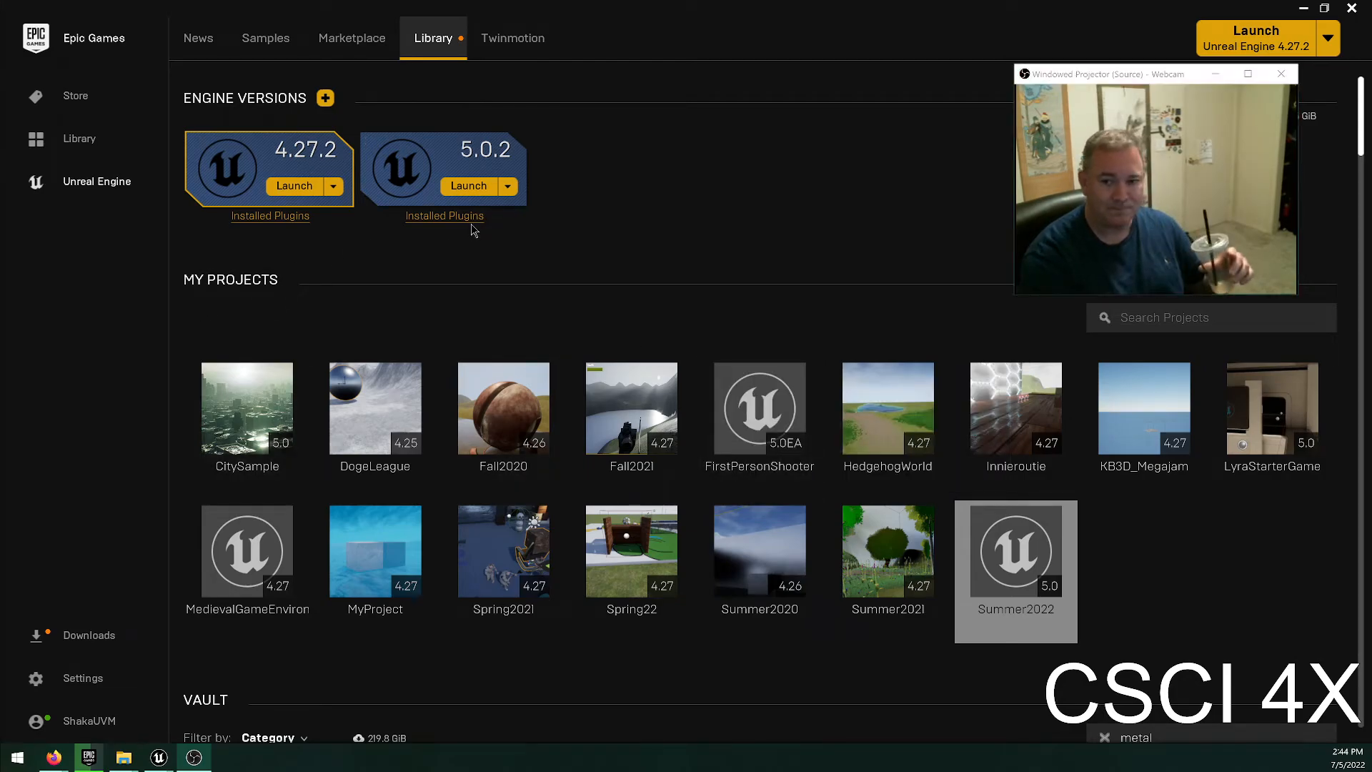
left_click(444, 215)
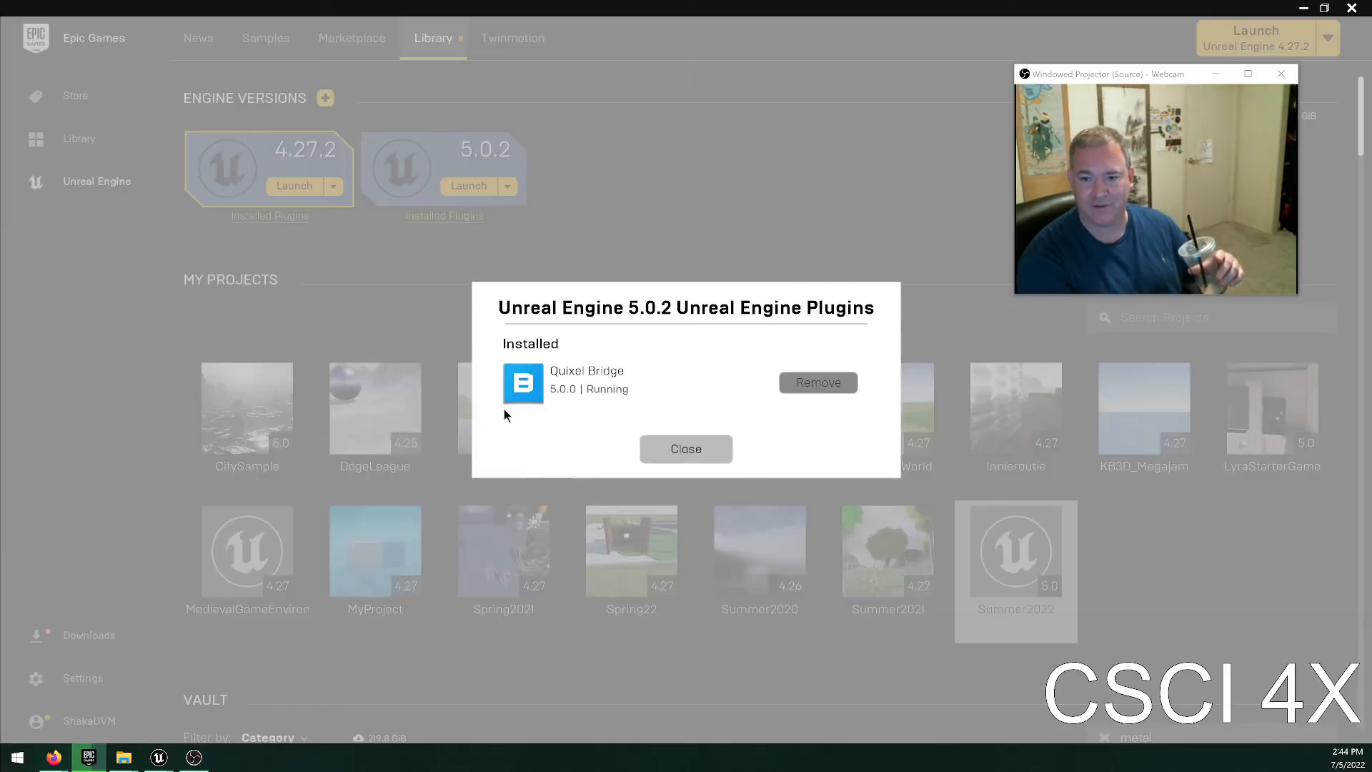
left_click(686, 450)
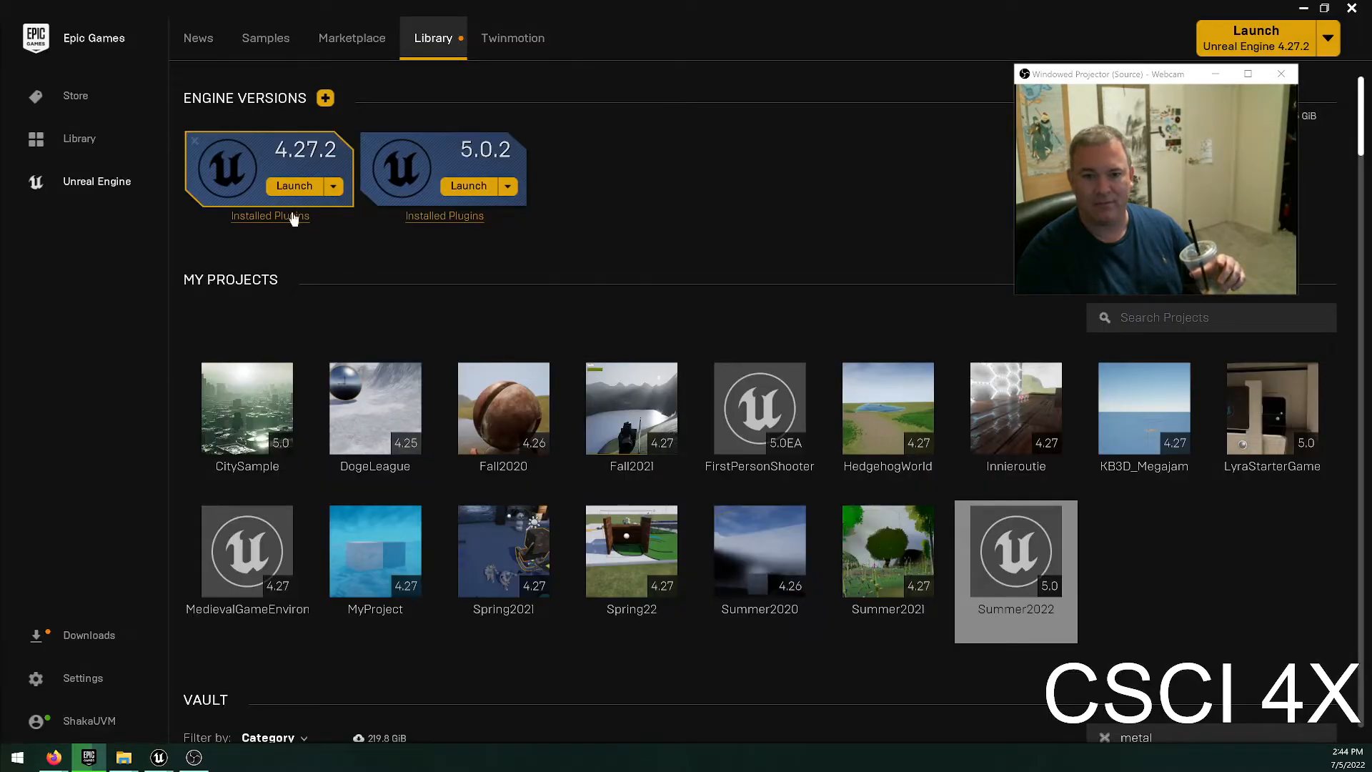
left_click(293, 217)
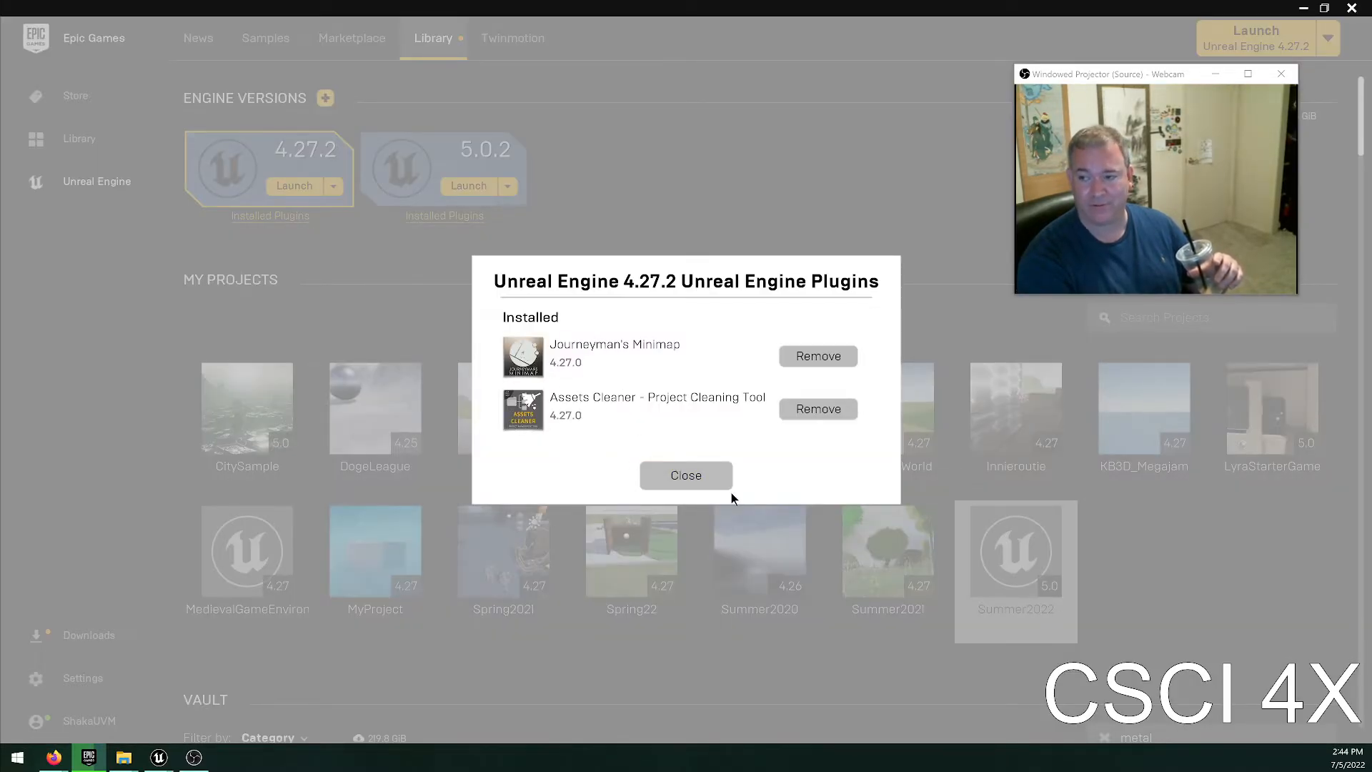
left_click(714, 478)
scroll(643, 607, "down", 2)
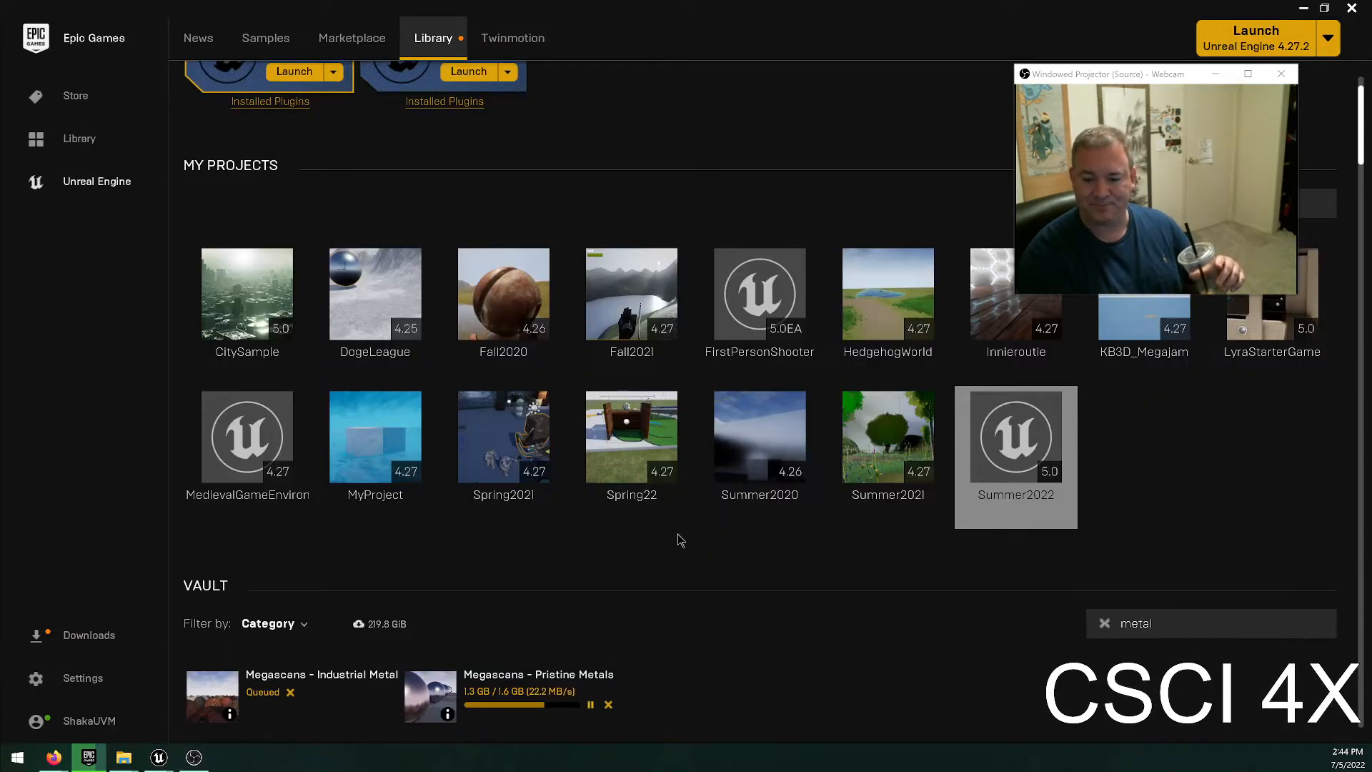
scroll(678, 541, "down", 2)
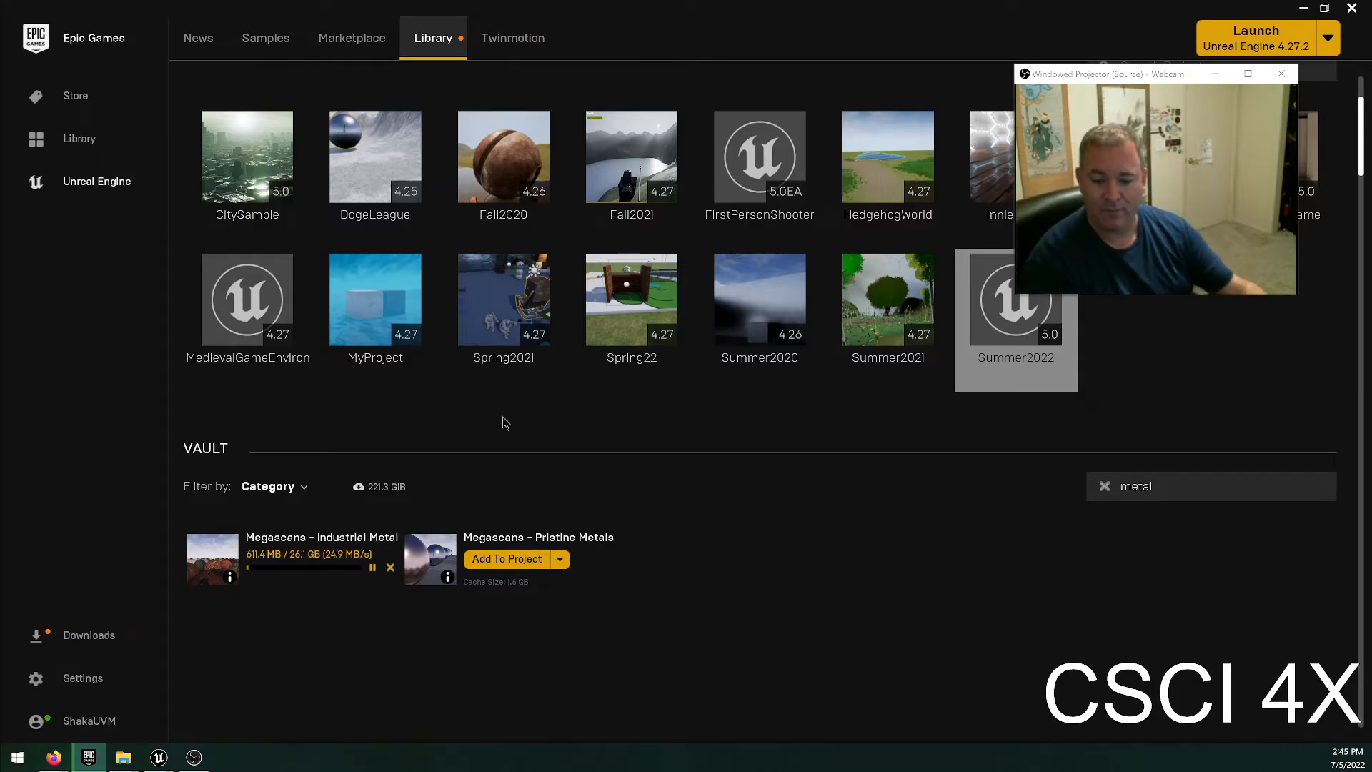
Switch to the Summer2022 Unreal Editor, select the floating white sphere, snap it down to the floor and deselect it.
mouse_move(159, 757)
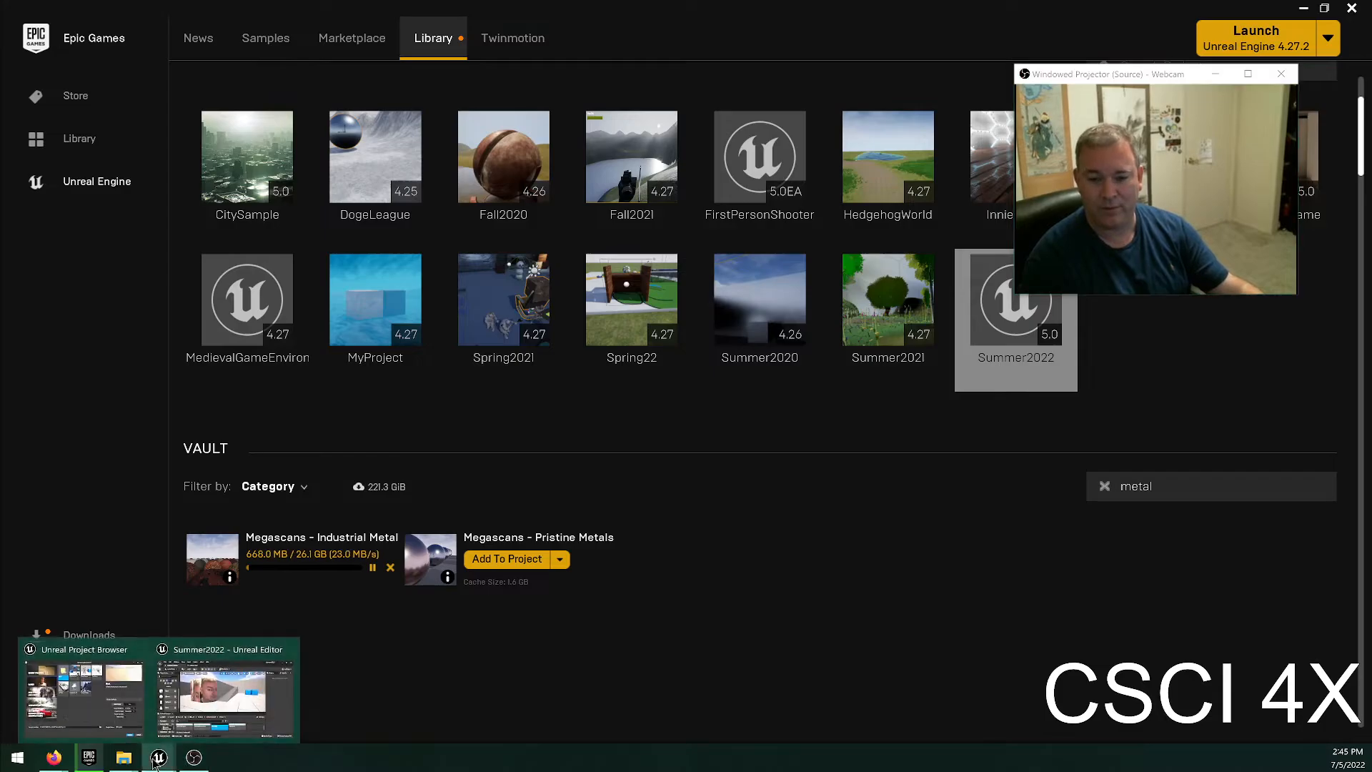
left_click(217, 704)
right_click_drag(400, 314, 357, 321)
key("w")
left_click(420, 298)
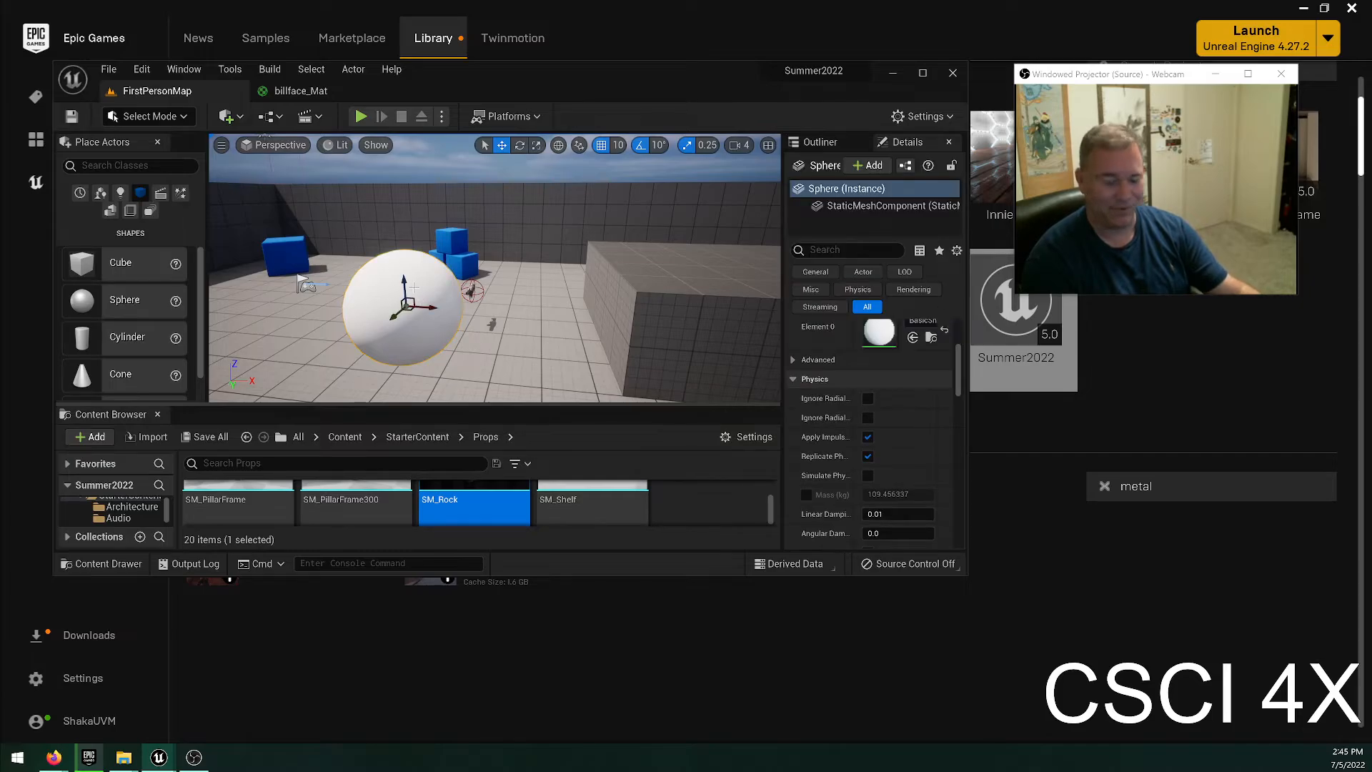
key("End")
right_click_drag(426, 272, 550, 365)
key("s")
key("w")
key("s")
key("w")
key("a")
key("Escape")
right_click_drag(522, 255, 518, 244)
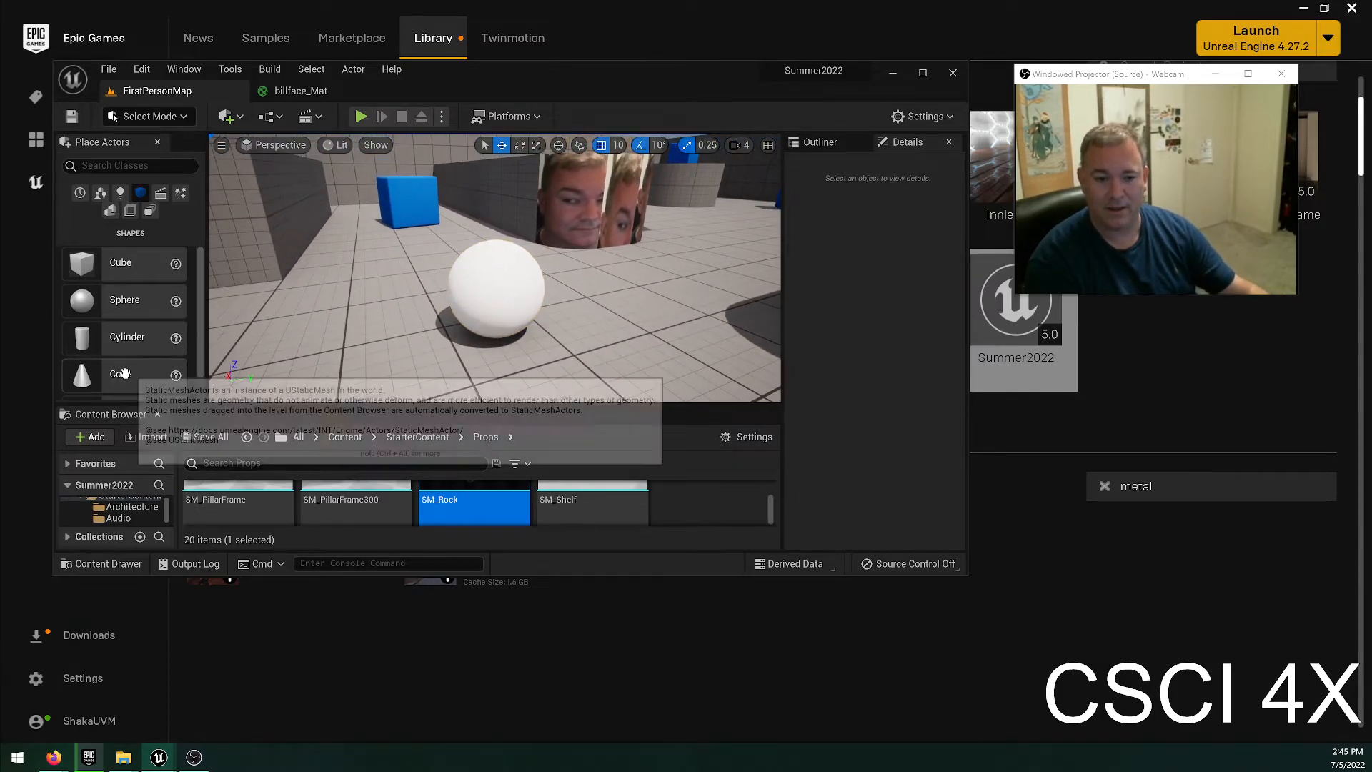
left_click_drag(81, 295, 500, 240)
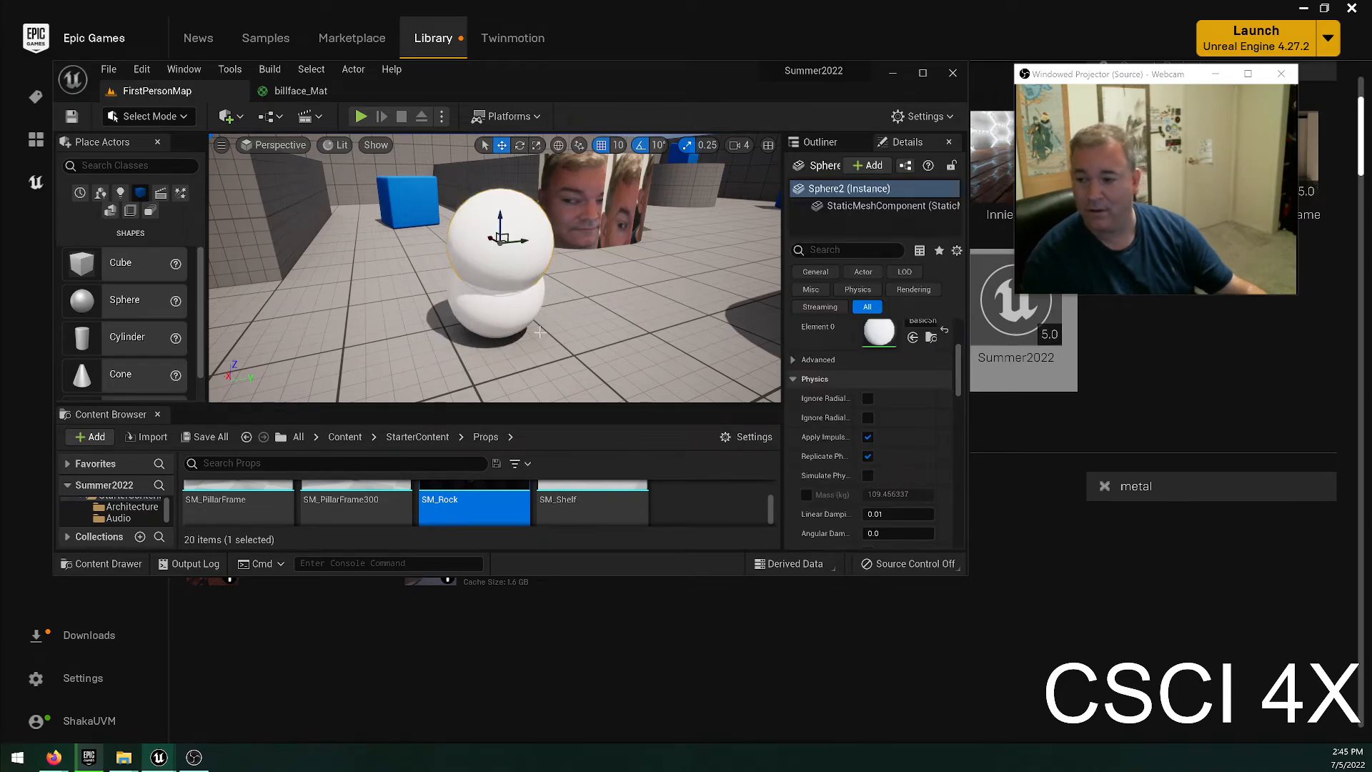
key("a")
right_click_drag(540, 332, 625, 319)
key("d")
key("Delete")
Duplicate the floor sphere upward twice to build a stack of three overlapping spheres.
left_click(434, 308)
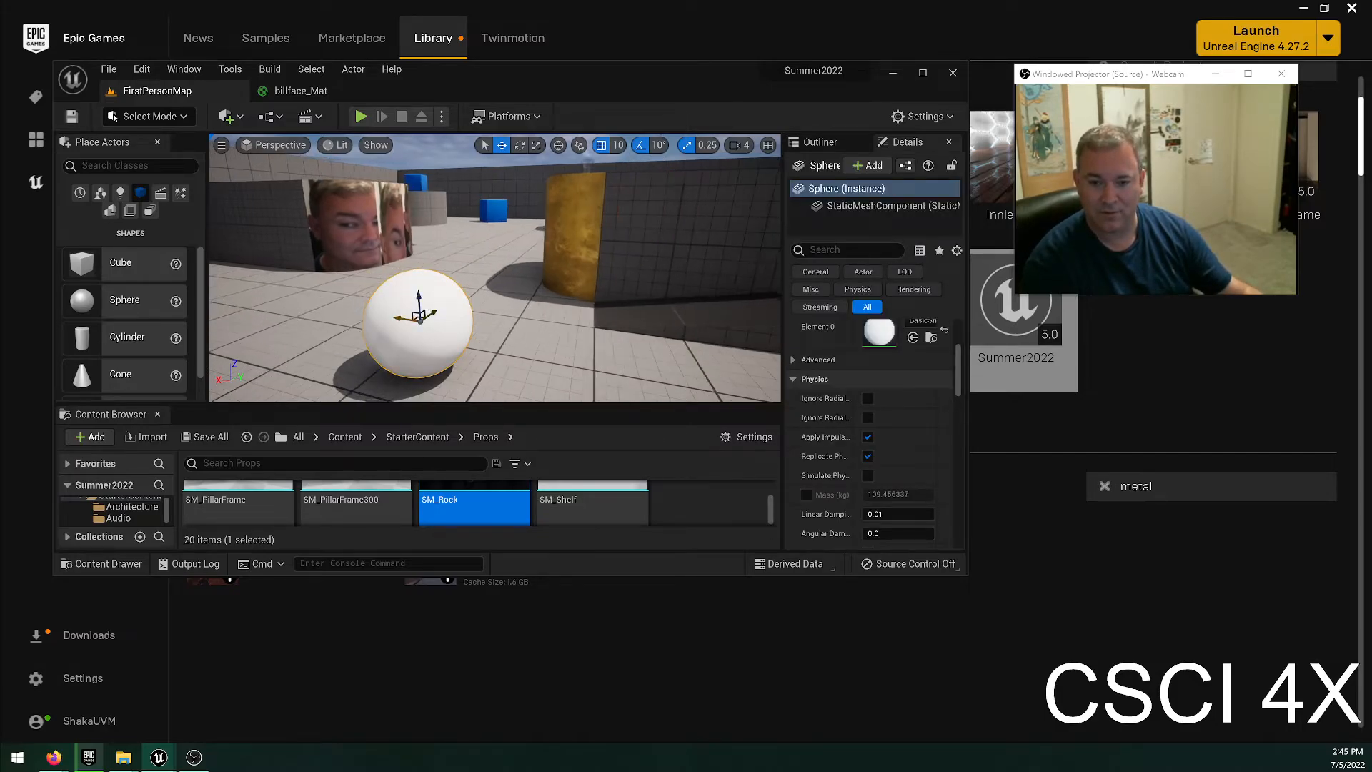
left_click_drag(419, 295, 415, 230, "alt")
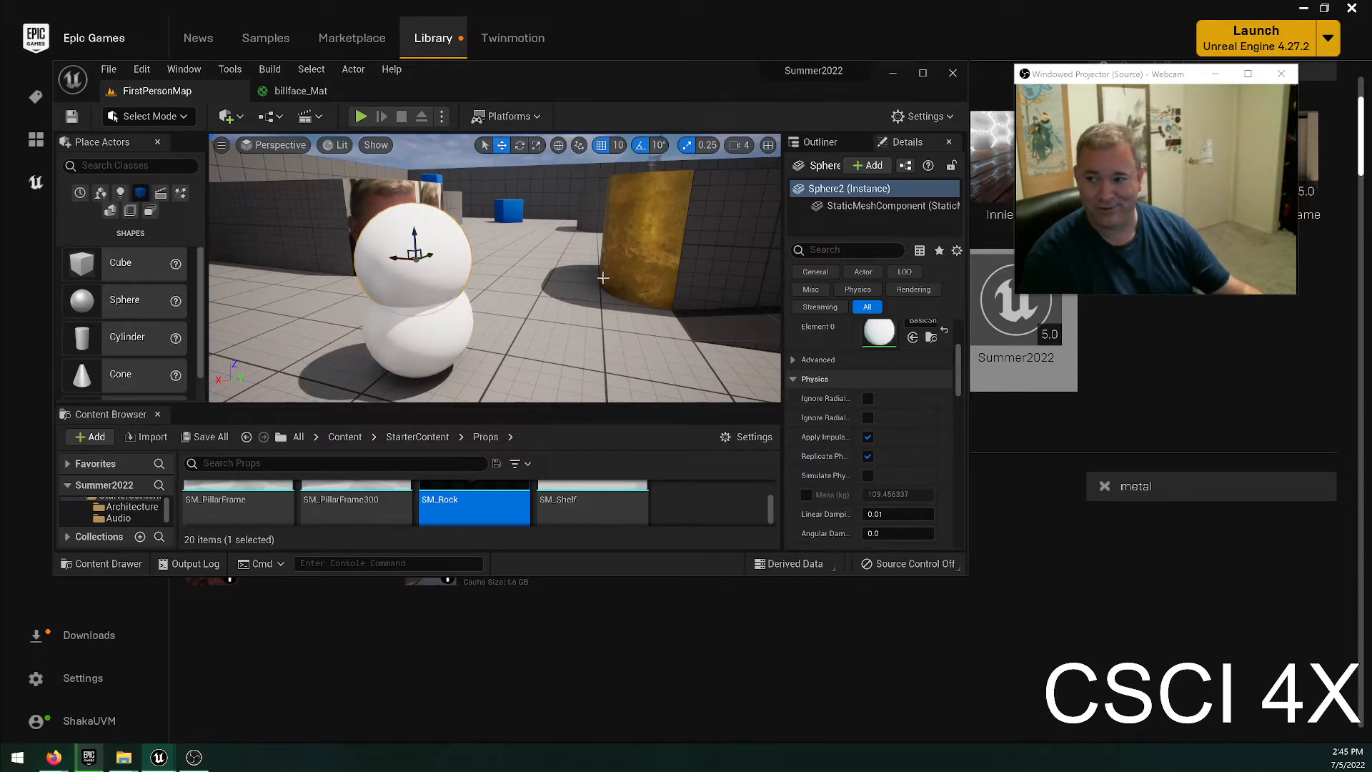
left_click_drag(415, 234, 427, 179, "alt")
right_click_drag(674, 319, 743, 307)
right_click_drag(590, 257, 691, 322)
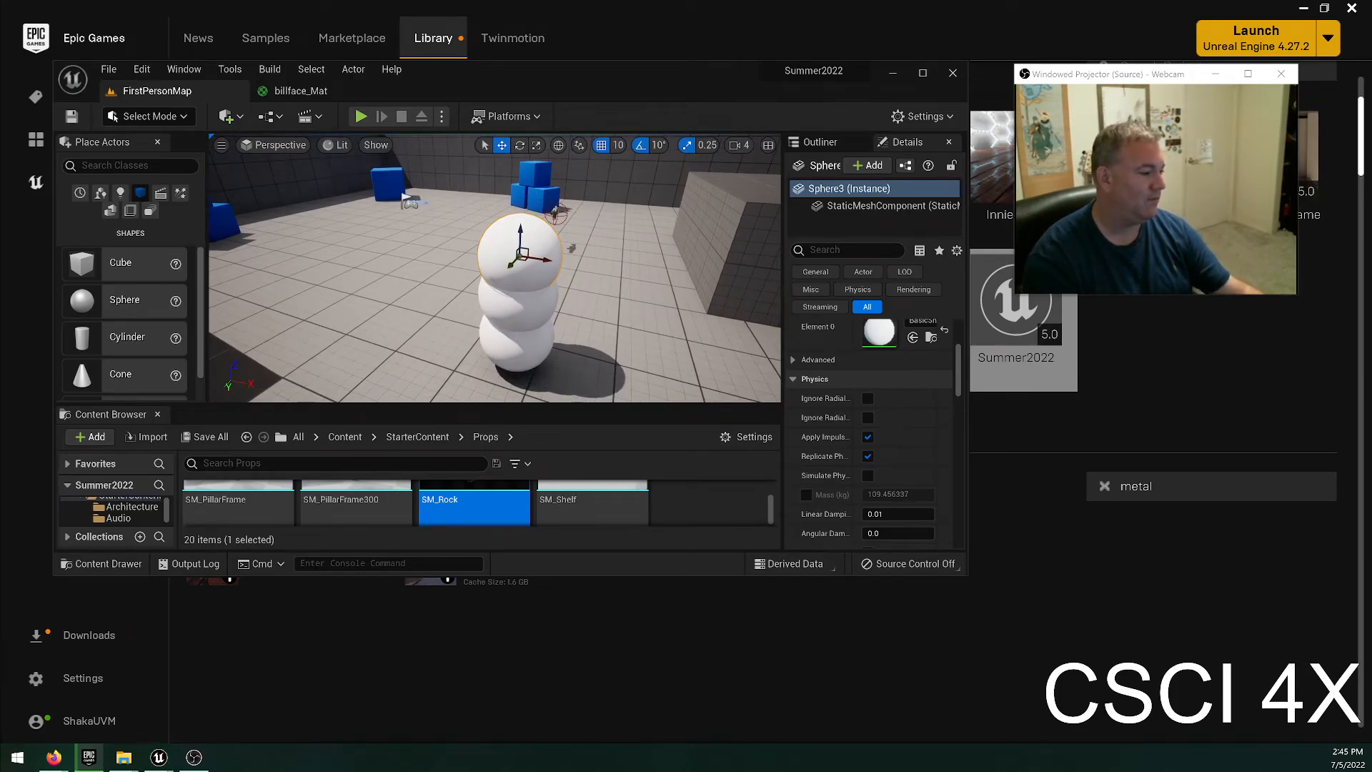
right_click_drag(507, 305, 416, 299)
Maximize the editor, open the StarterContent Materials folder and try a tan rock material on the stacked spheres.
left_click(922, 72)
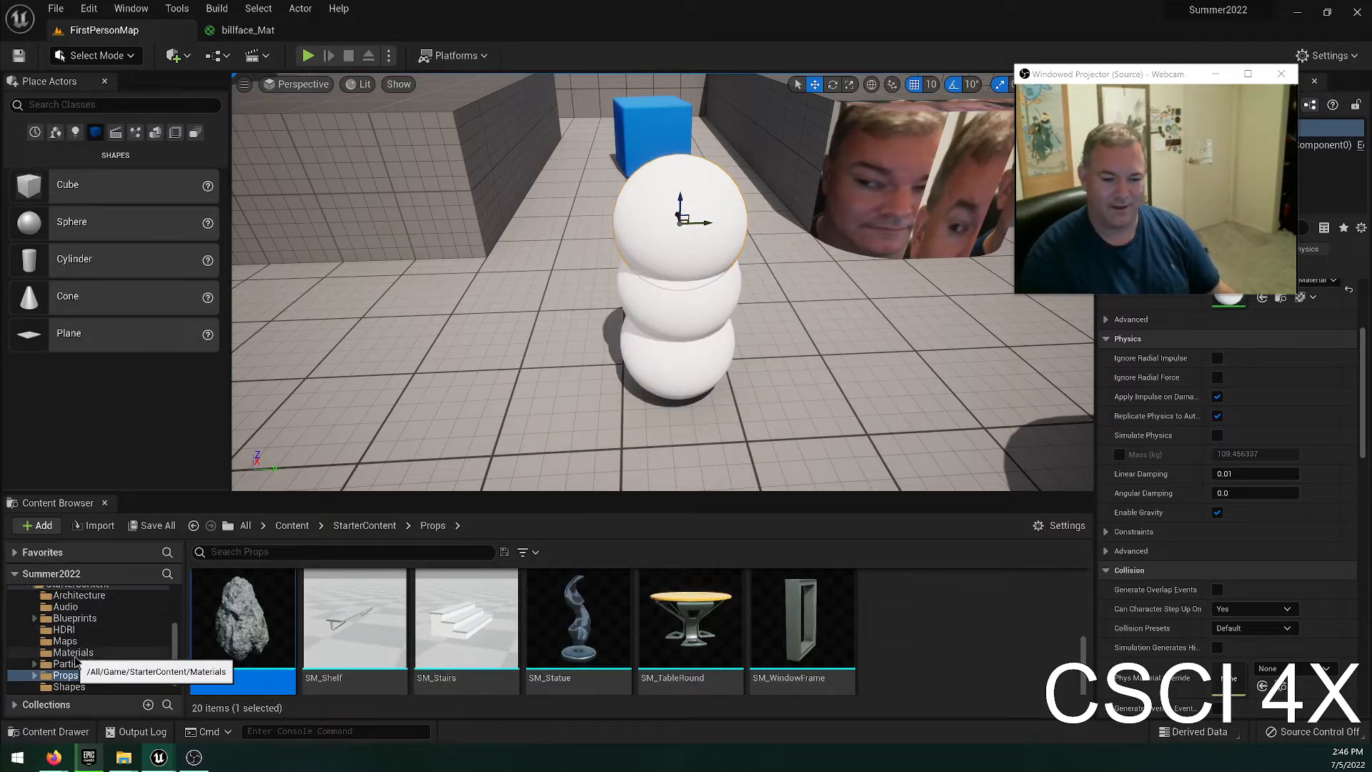
left_click(107, 653)
left_click(689, 621)
left_click_drag(692, 621, 685, 258)
left_click_drag(705, 645, 706, 619)
left_click_drag(792, 620, 675, 357)
Apply the M_Concrete_Poured material to the spheres so that all three in the stack match.
left_click_drag(355, 618, 651, 288)
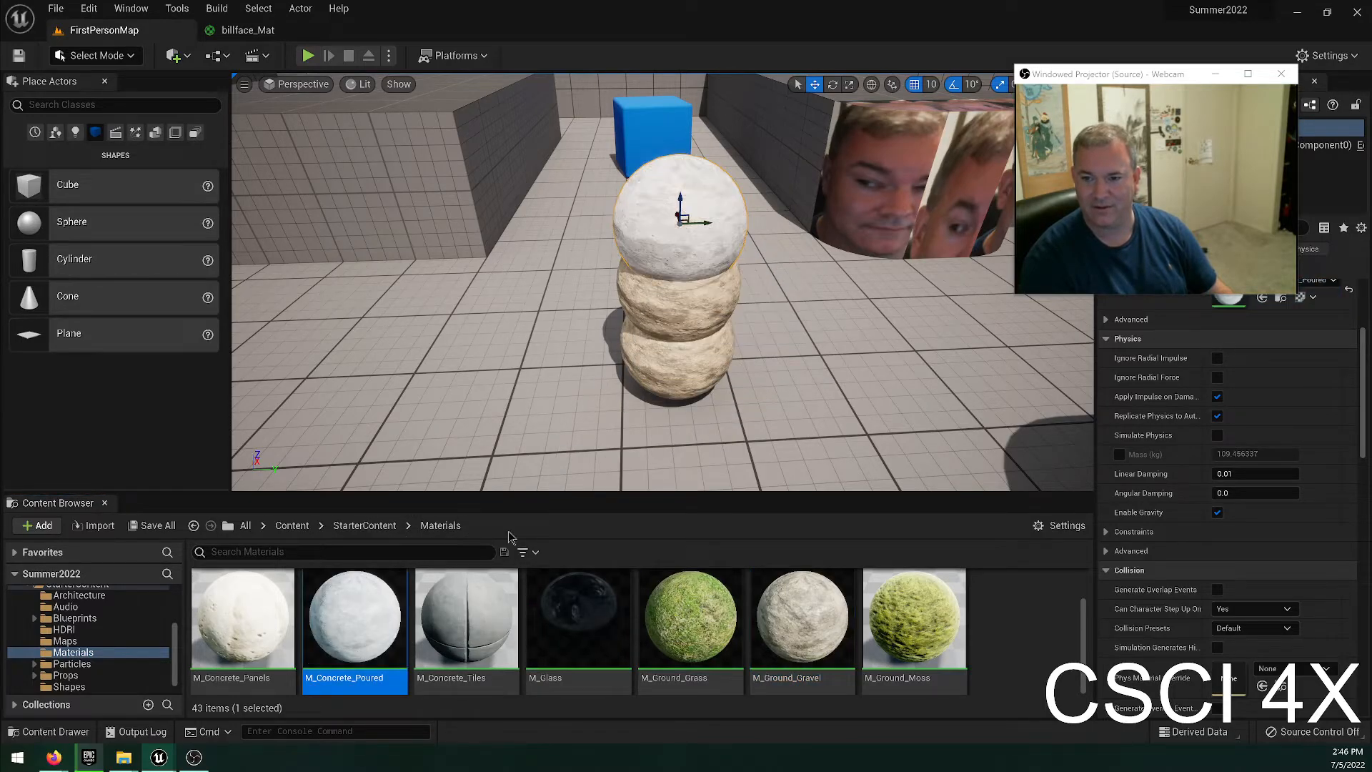
left_click_drag(375, 627, 650, 379)
right_click_drag(556, 385, 714, 410)
right_click_drag(714, 300, 628, 282)
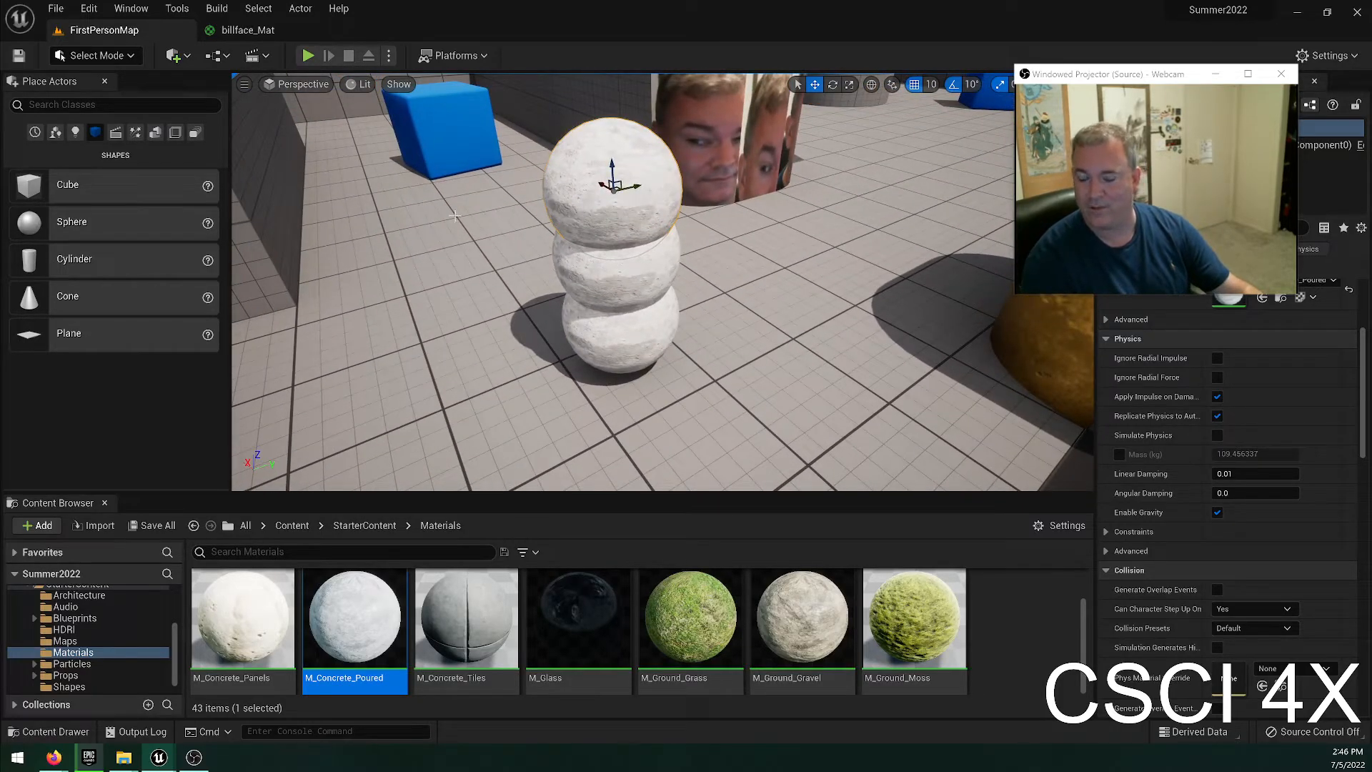
left_click_drag(100, 223, 242, 319)
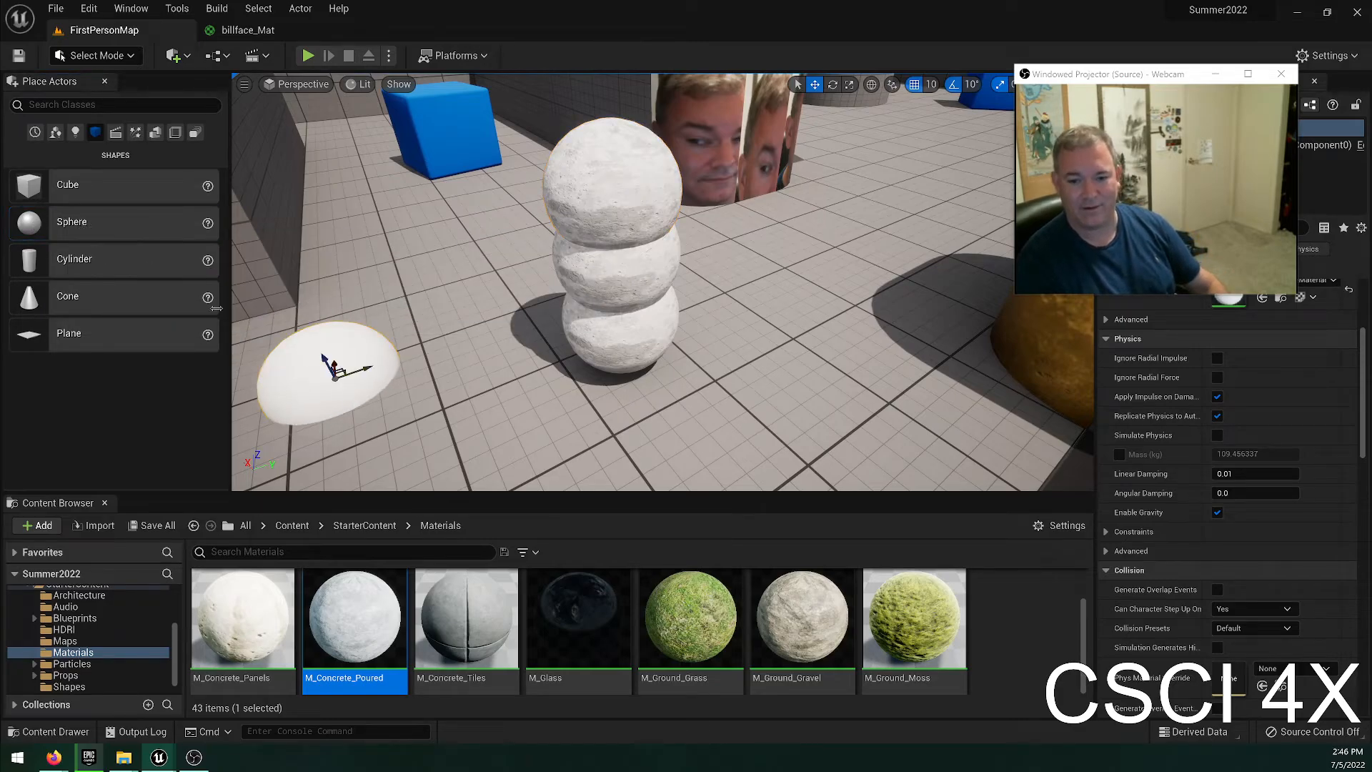
left_click_drag(100, 223, 293, 308)
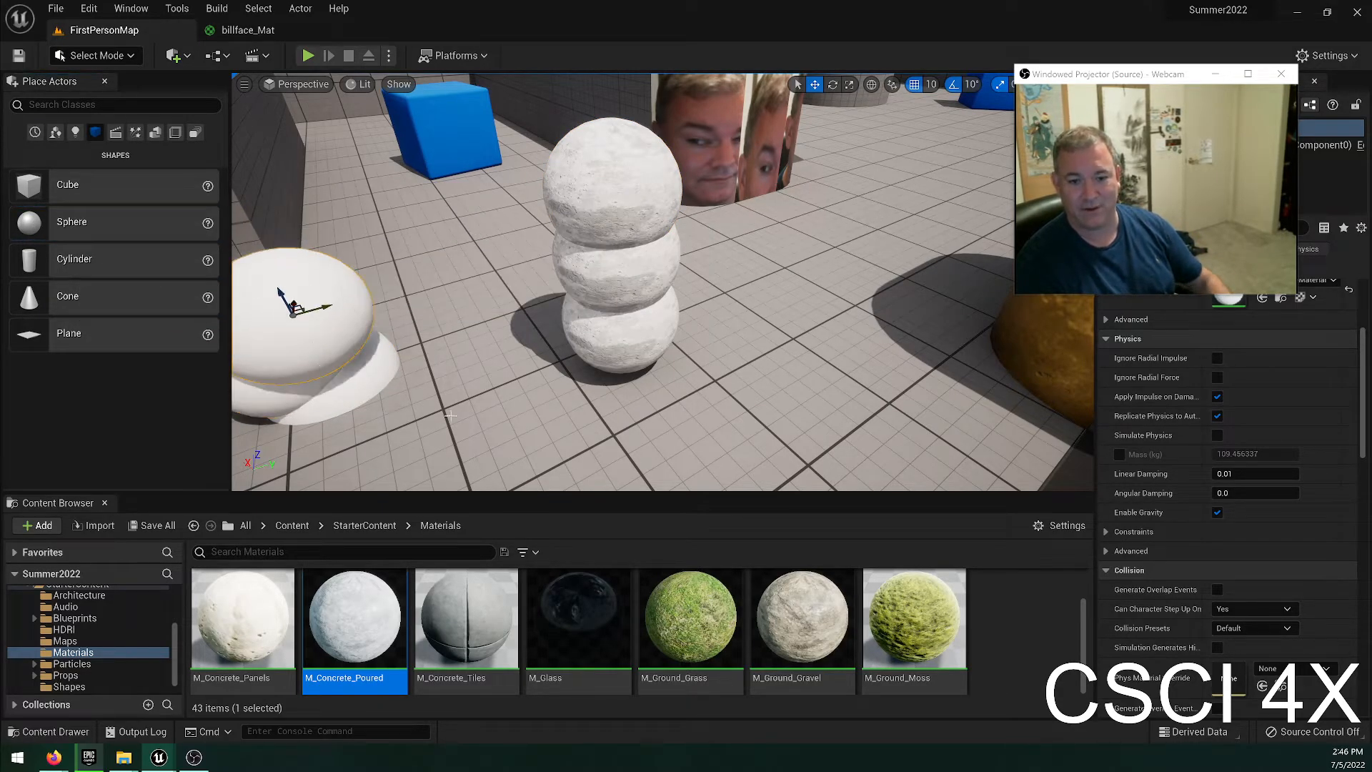
key("ctrl+z")
key("ctrl+z")
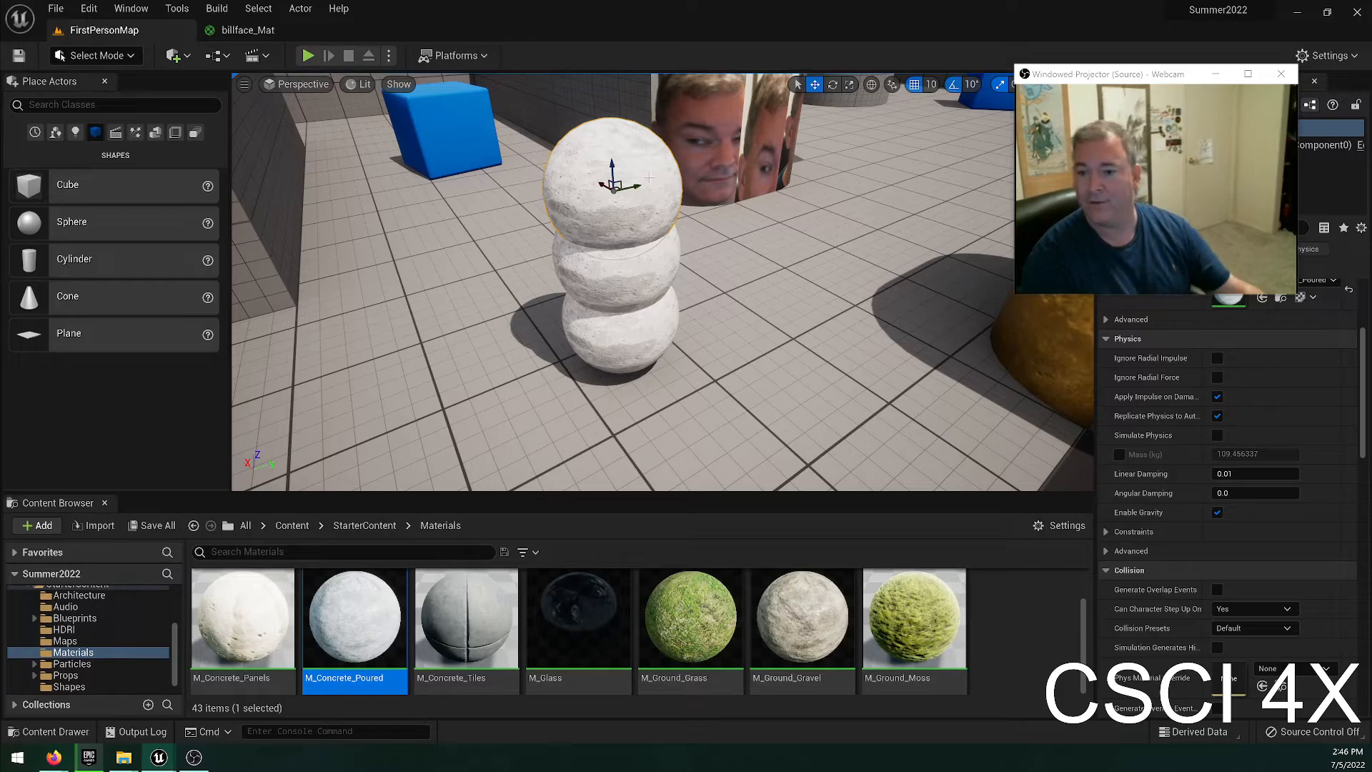
left_click_drag(611, 169, 613, 140)
key("ctrl+z")
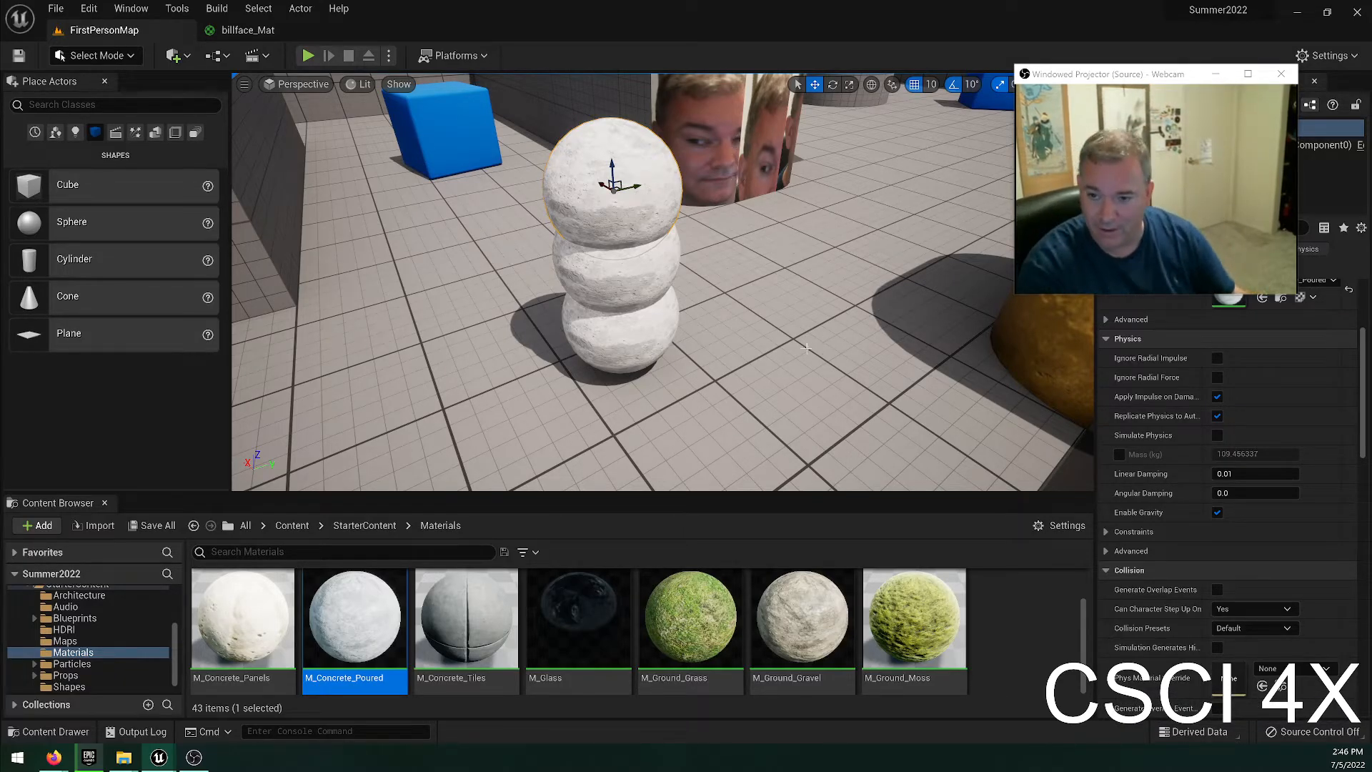
Select the middle sphere of the stack and inspect its transform and material details.
left_click(601, 293)
scroll(1244, 509, "up", 5)
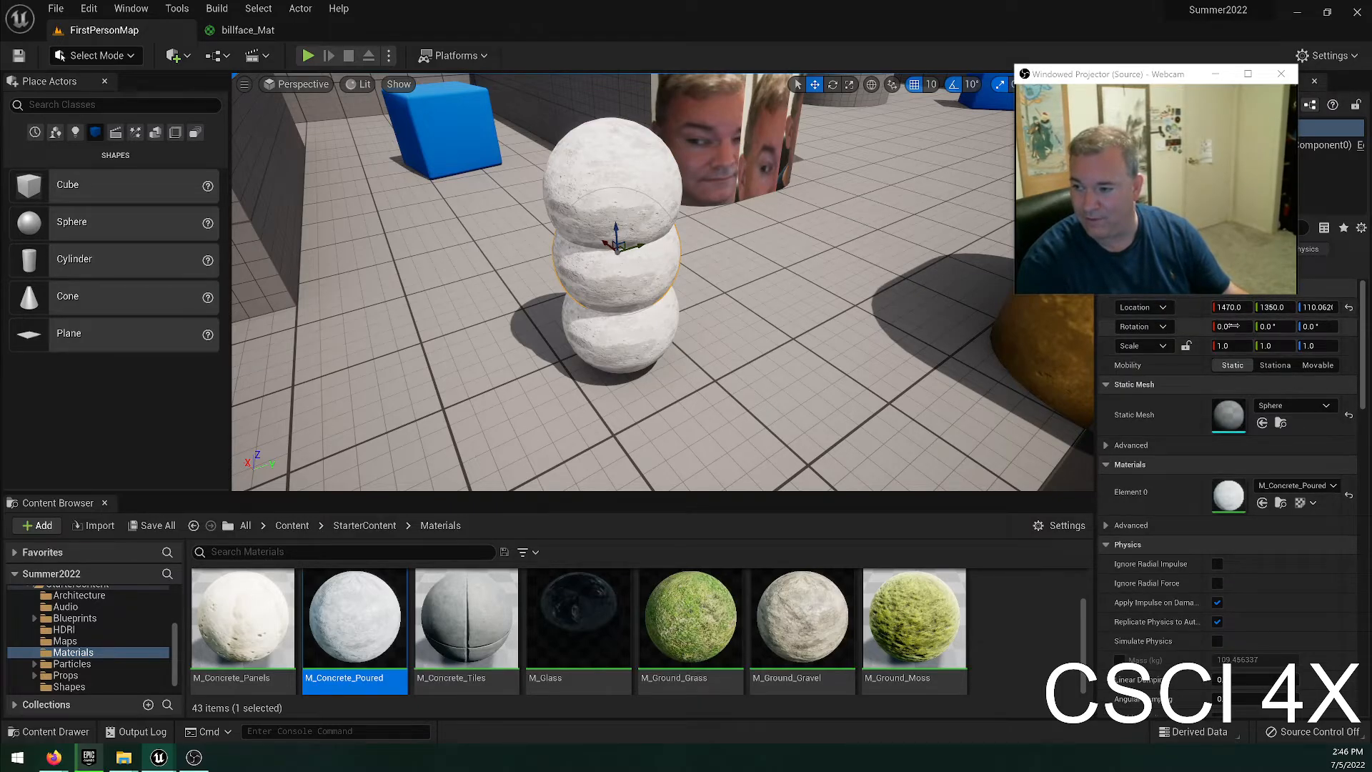
right_click_drag(630, 217, 839, 193)
key("a")
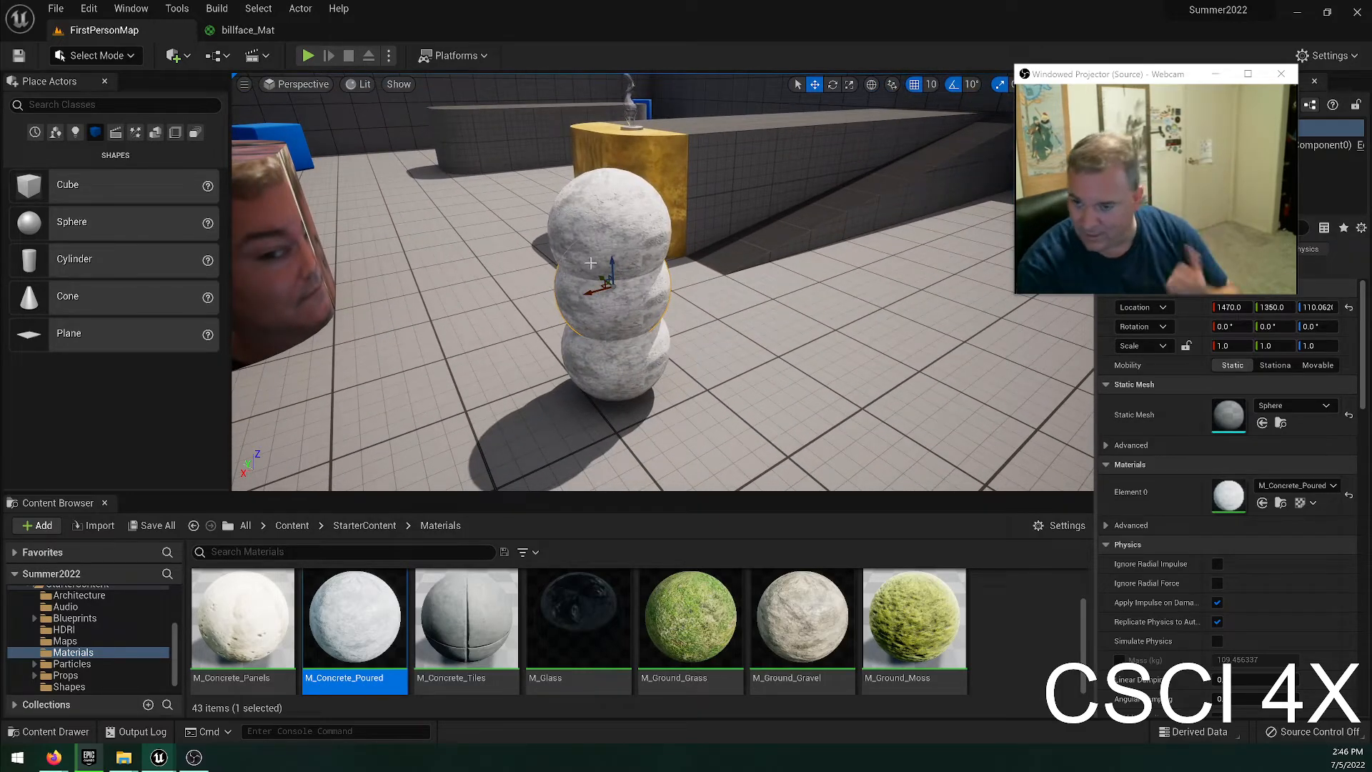
Add a cone in front of the top sphere, rotate it -90° about X and scale it uniformly to 0.5.
left_click_drag(45, 300, 642, 294)
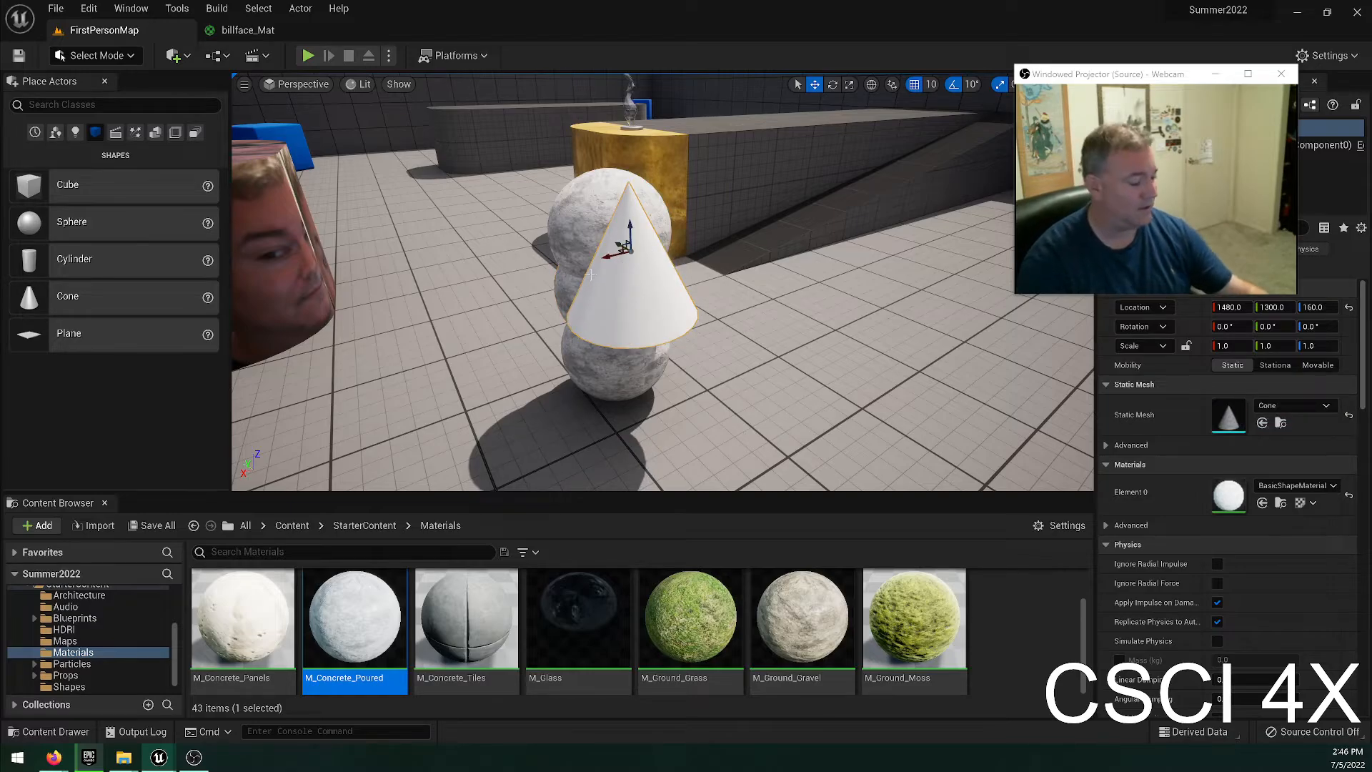
key("e")
left_click_drag(629, 235, 647, 276)
key("r")
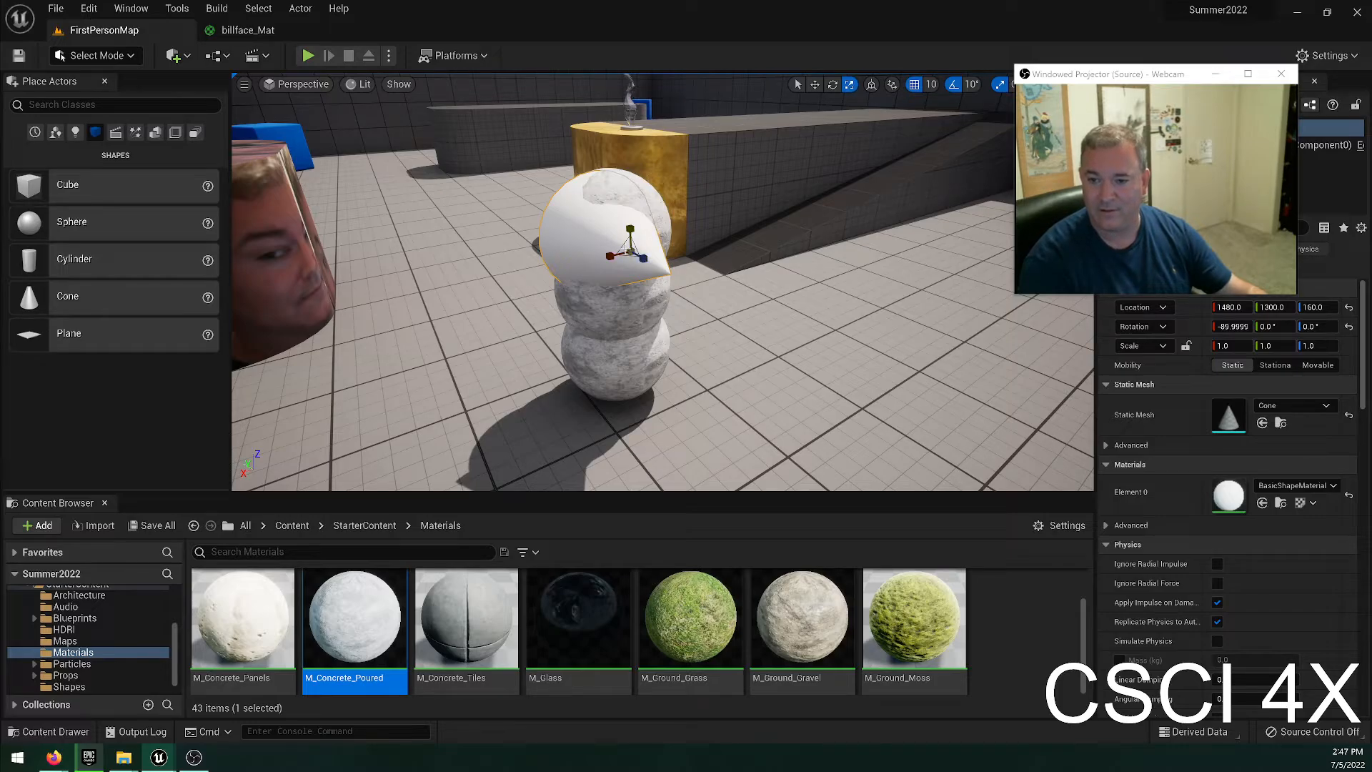
mouse_move(628, 253)
left_mouse_down()
mouse_move(640, 243)
mouse_move(618, 263)
left_mouse_up()
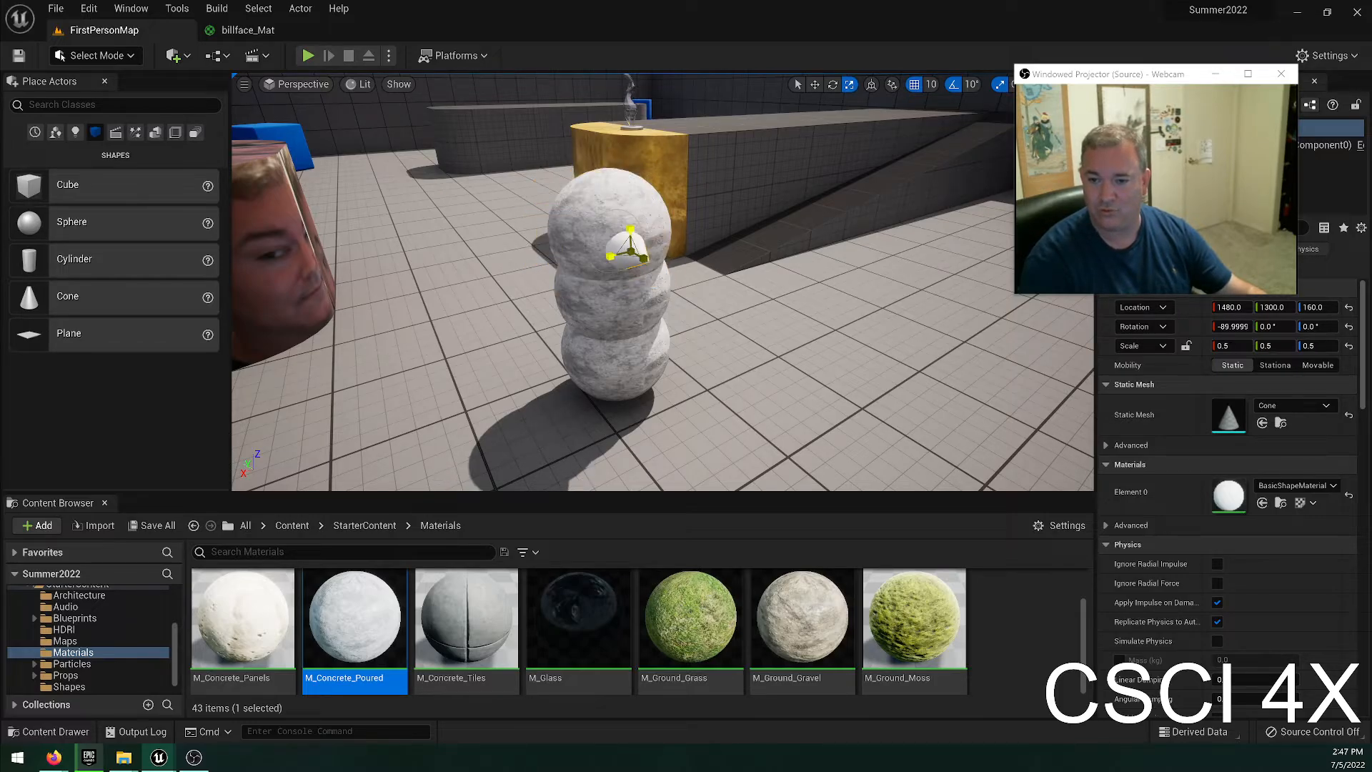
Move the small cone along X to 1470 to center it on the top sphere as a nose.
key("w")
right_click_drag(615, 272, 561, 279)
key("d")
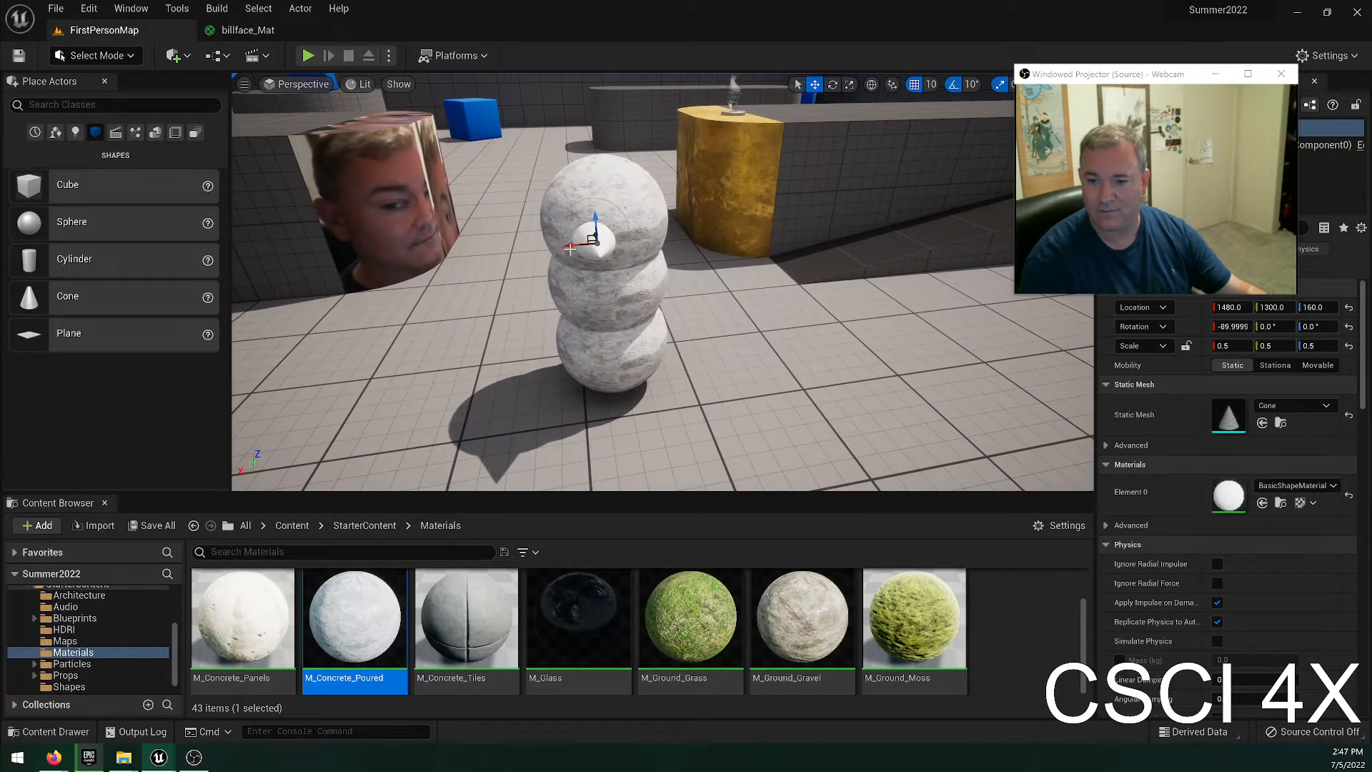
left_click_drag(570, 244, 583, 245)
key("a")
right_click_drag(600, 257, 657, 240)
Apply the M_Wood_Oak material to the cone nose, then deselect it and check it from the side.
scroll(808, 657, "down", 3)
scroll(808, 657, "down", 5)
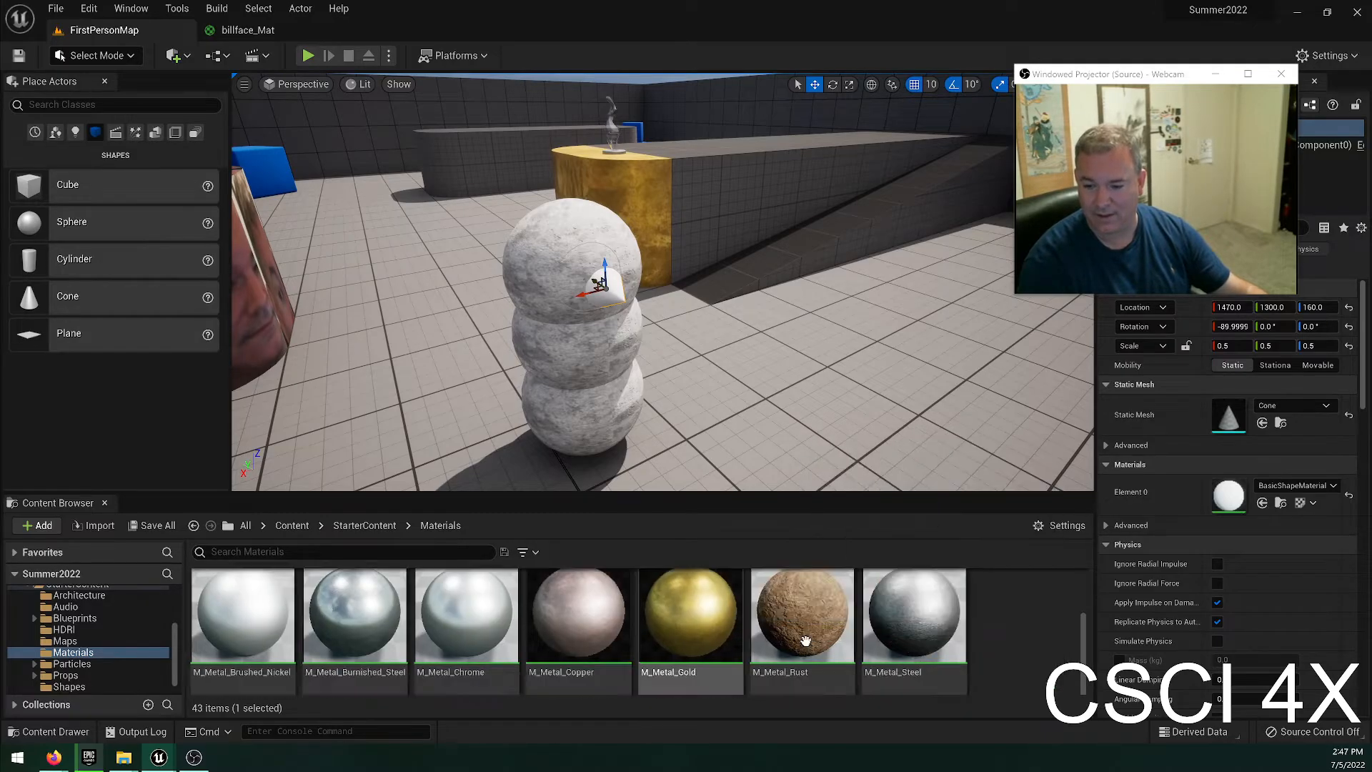
scroll(868, 651, "down", 4)
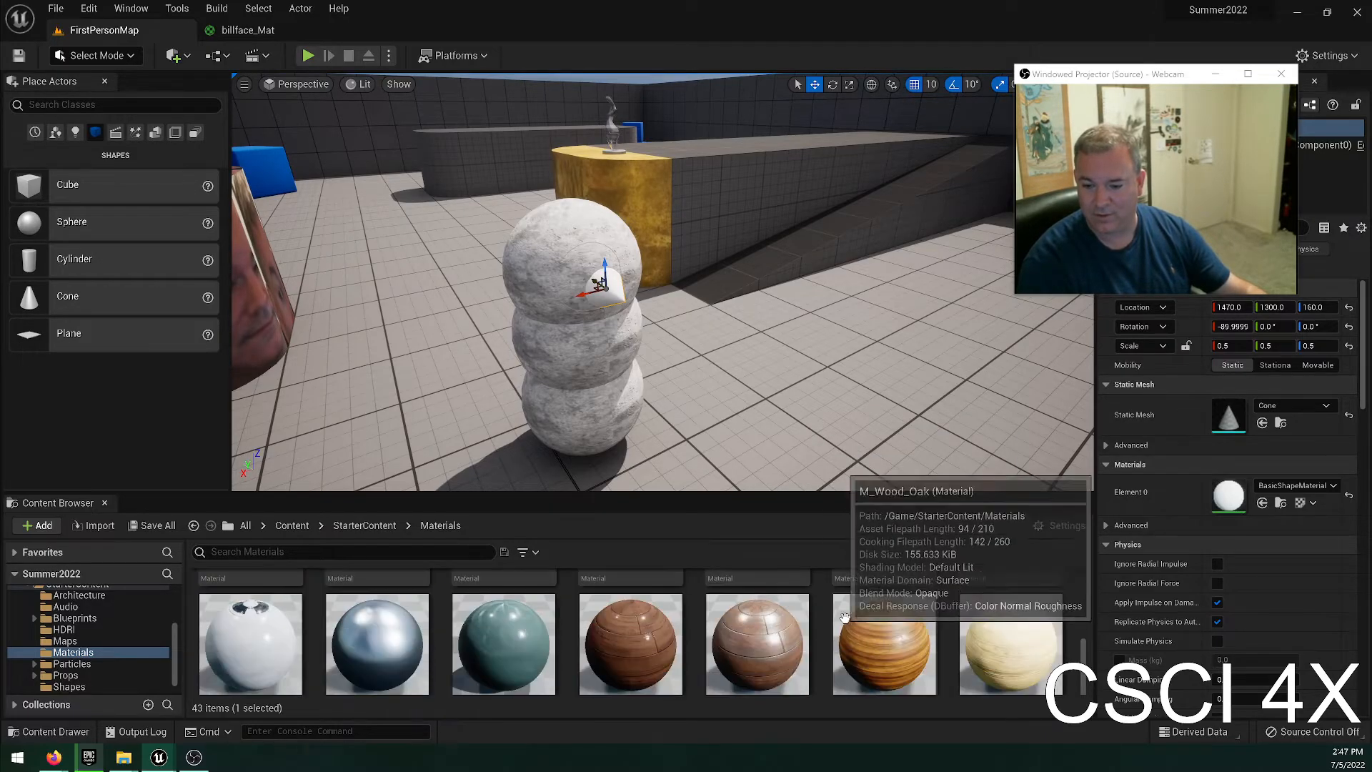
scroll(885, 643, "up", 1)
left_click_drag(893, 638, 620, 303)
scroll(785, 650, "down", 2)
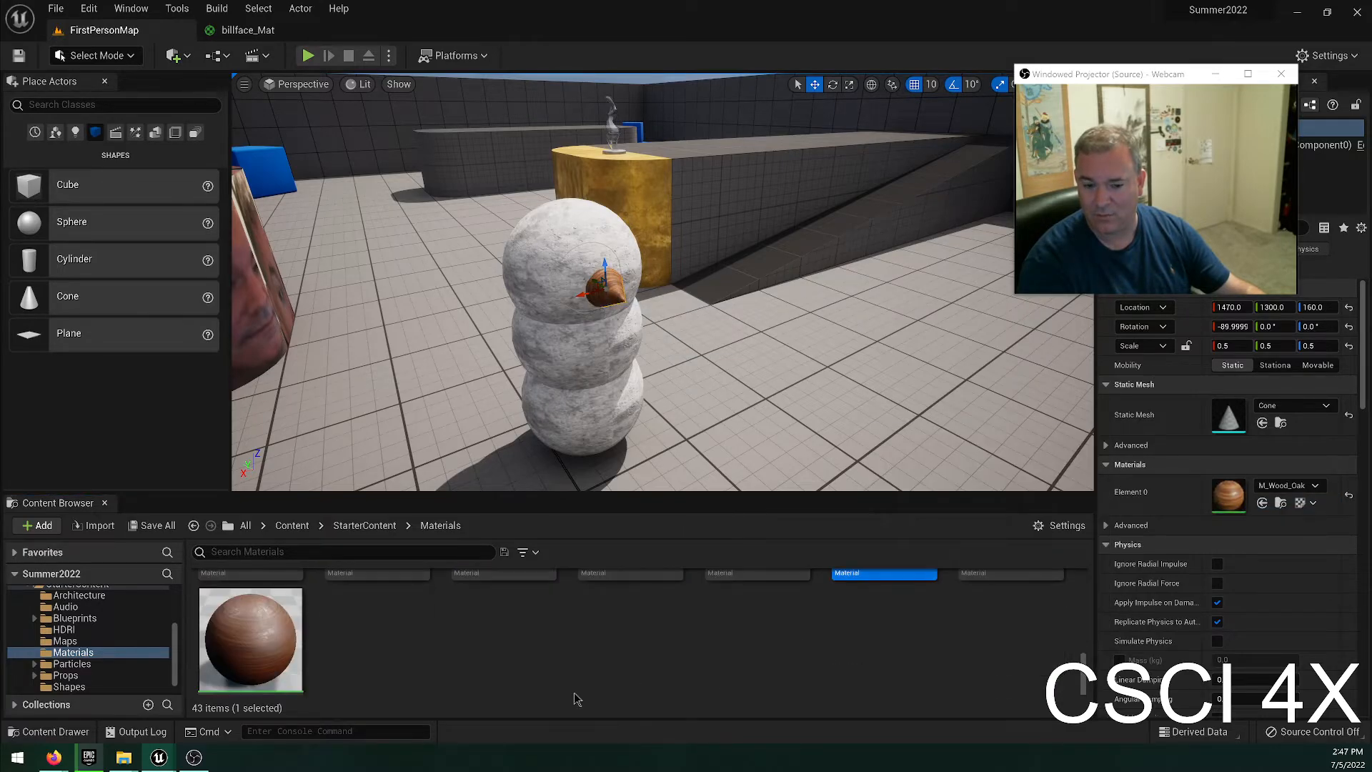
scroll(517, 688, "up", 1)
key("Escape")
right_click_drag(643, 401, 772, 397)
key("a")
key("w")
key("s")
right_click_drag(634, 220, 536, 250)
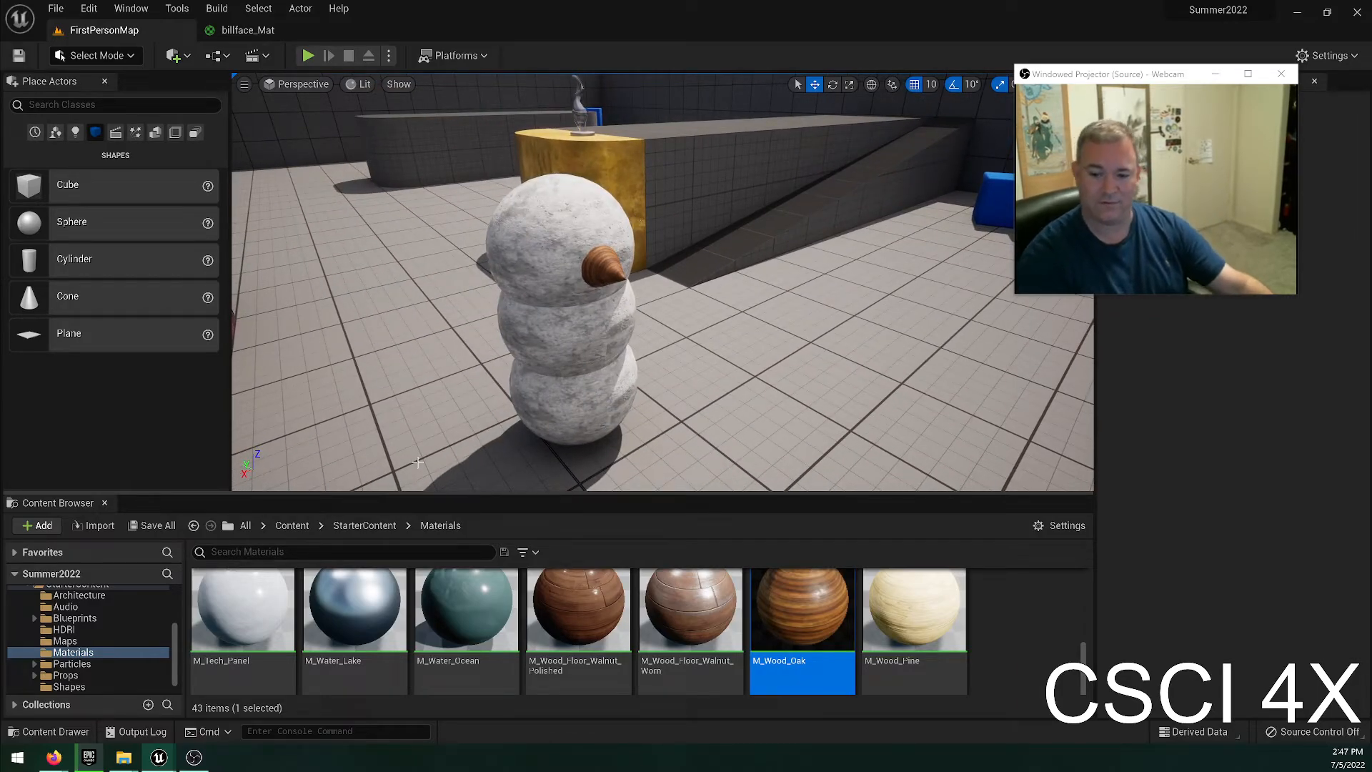
Add a sphere scaled to 0.25 above the nose as an eye, positioned at X 1450, Y 1320, Z 180.
left_click_drag(72, 222, 729, 180)
key("r")
key("w")
left_click_drag(673, 217, 386, 240)
left_click_drag(722, 239, 638, 223, "alt")
key("a")
right_click_drag(640, 280, 857, 285)
left_click_drag(720, 277, 691, 275)
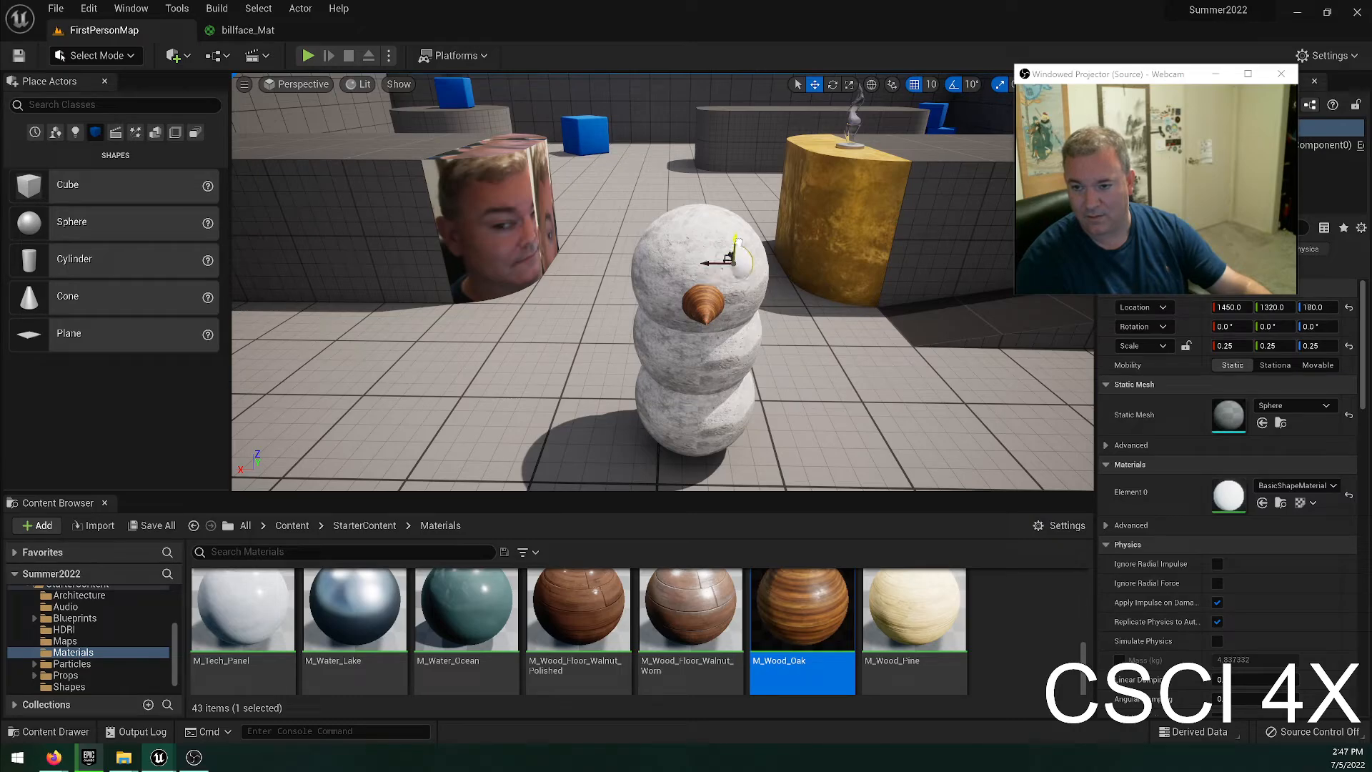
Move the eye sphere along Y to 1310 so it protrudes further from the head.
key("a")
key("w")
right_click_drag(634, 292, 850, 283)
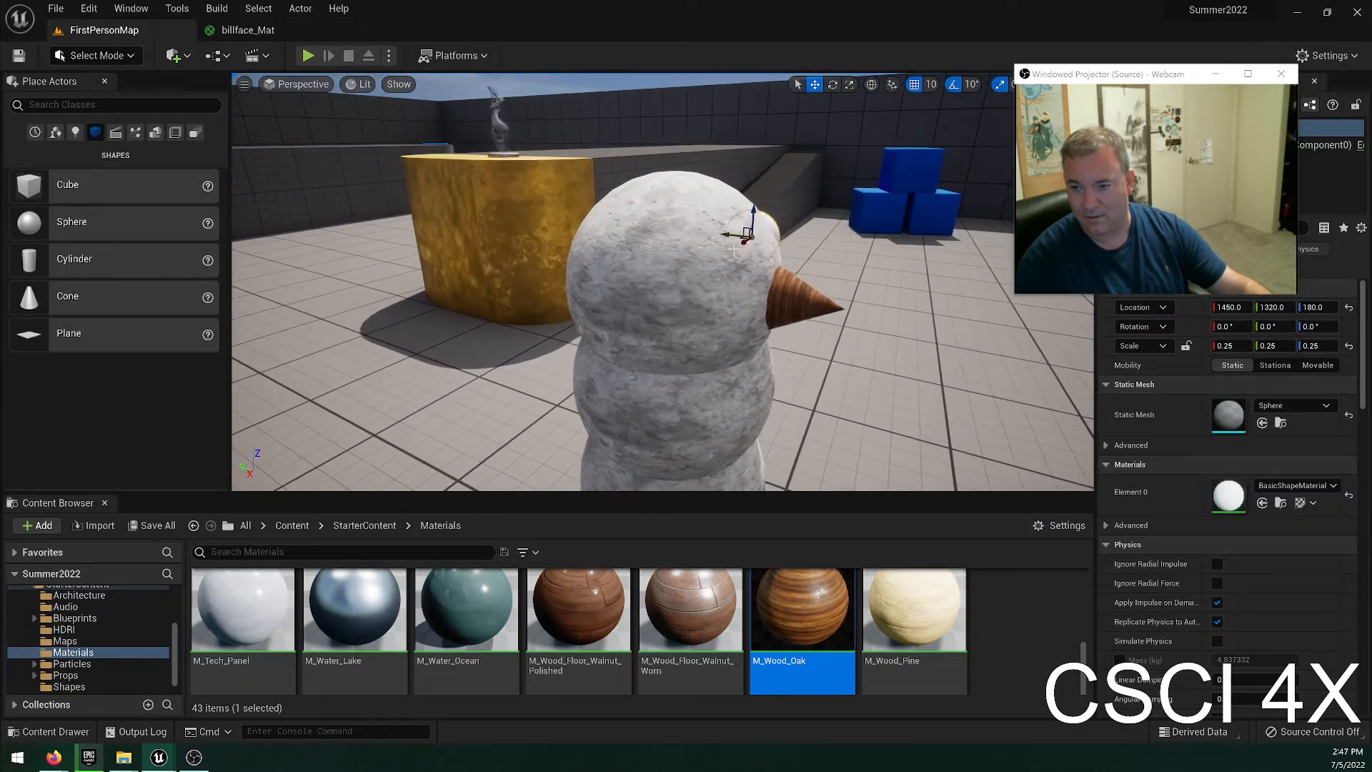
left_click_drag(737, 238, 757, 238)
key("d")
right_click_drag(828, 244, 628, 245)
key("e")
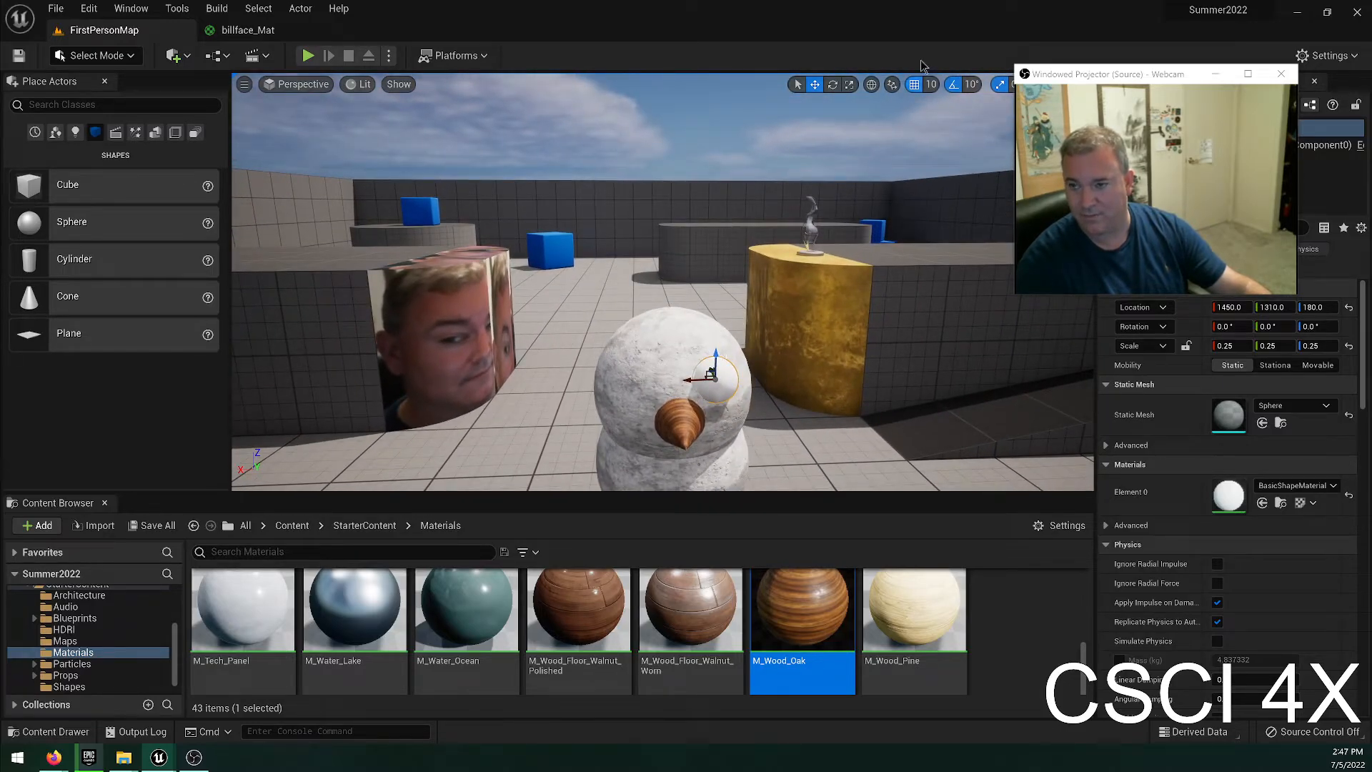
Set the grid snap size to 5 and shift the eye sphere to X 1455 and Z 185.
left_click(926, 84)
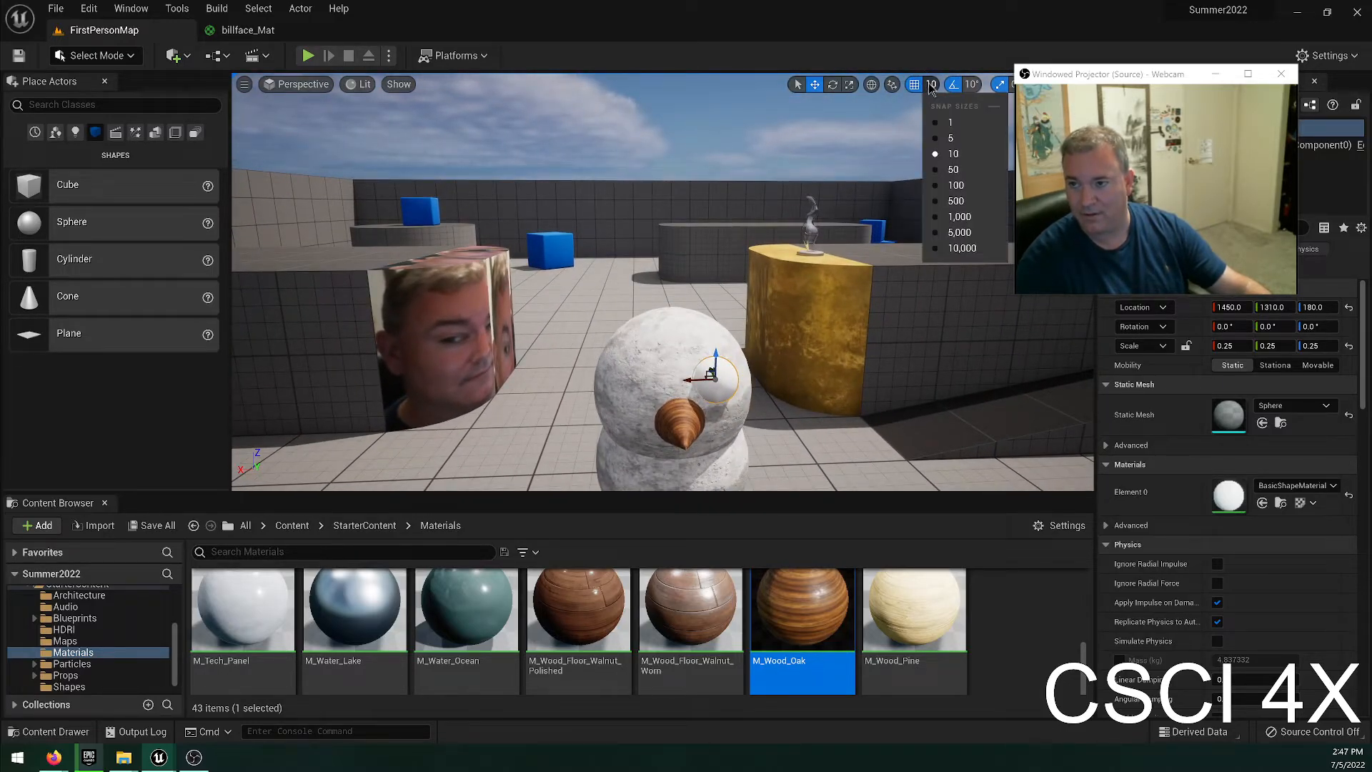
left_click(944, 143)
mouse_move(720, 360)
left_mouse_down()
mouse_move(712, 344)
mouse_move(696, 373)
left_mouse_up()
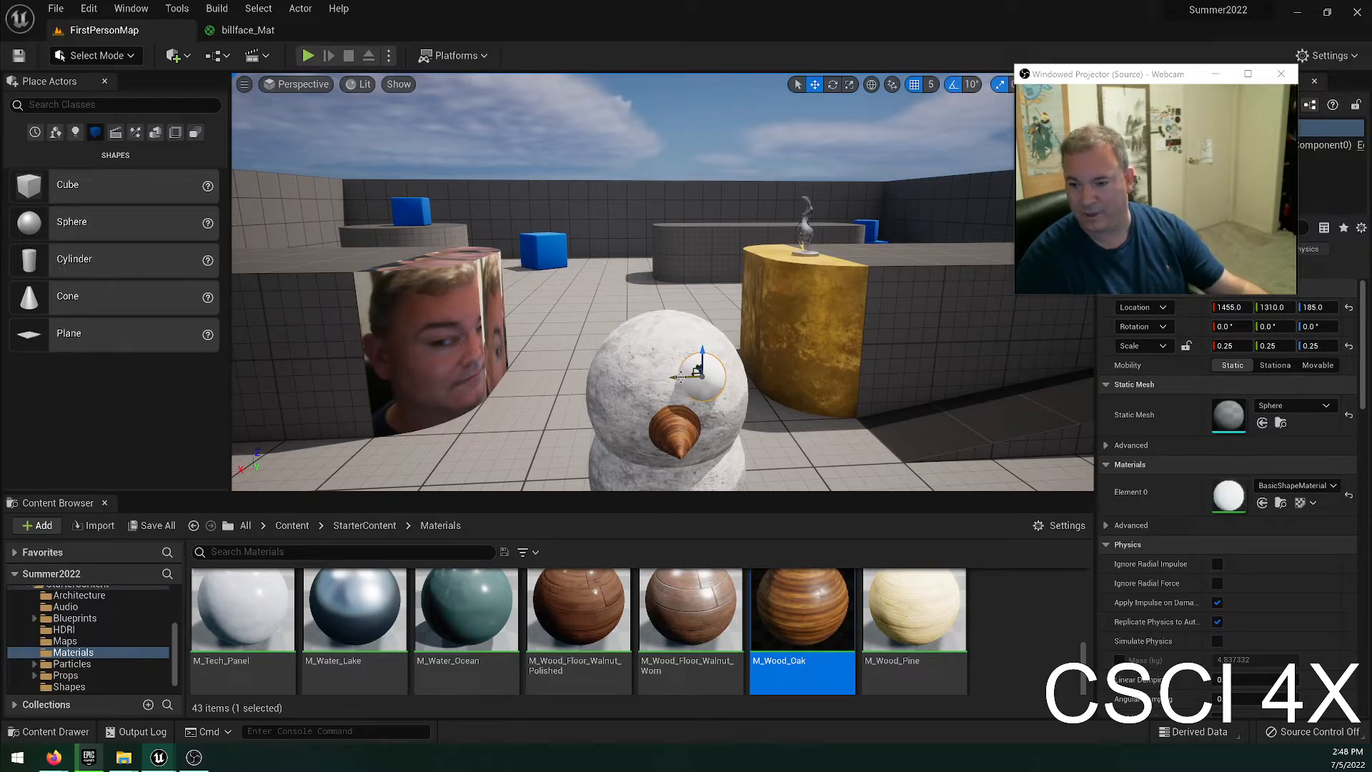
Look through the StarterContent materials and the project's content folders for a suitable eye material.
left_click(994, 623)
scroll(995, 626, "down", 4)
scroll(772, 690, "up", 5)
scroll(725, 690, "down", 4)
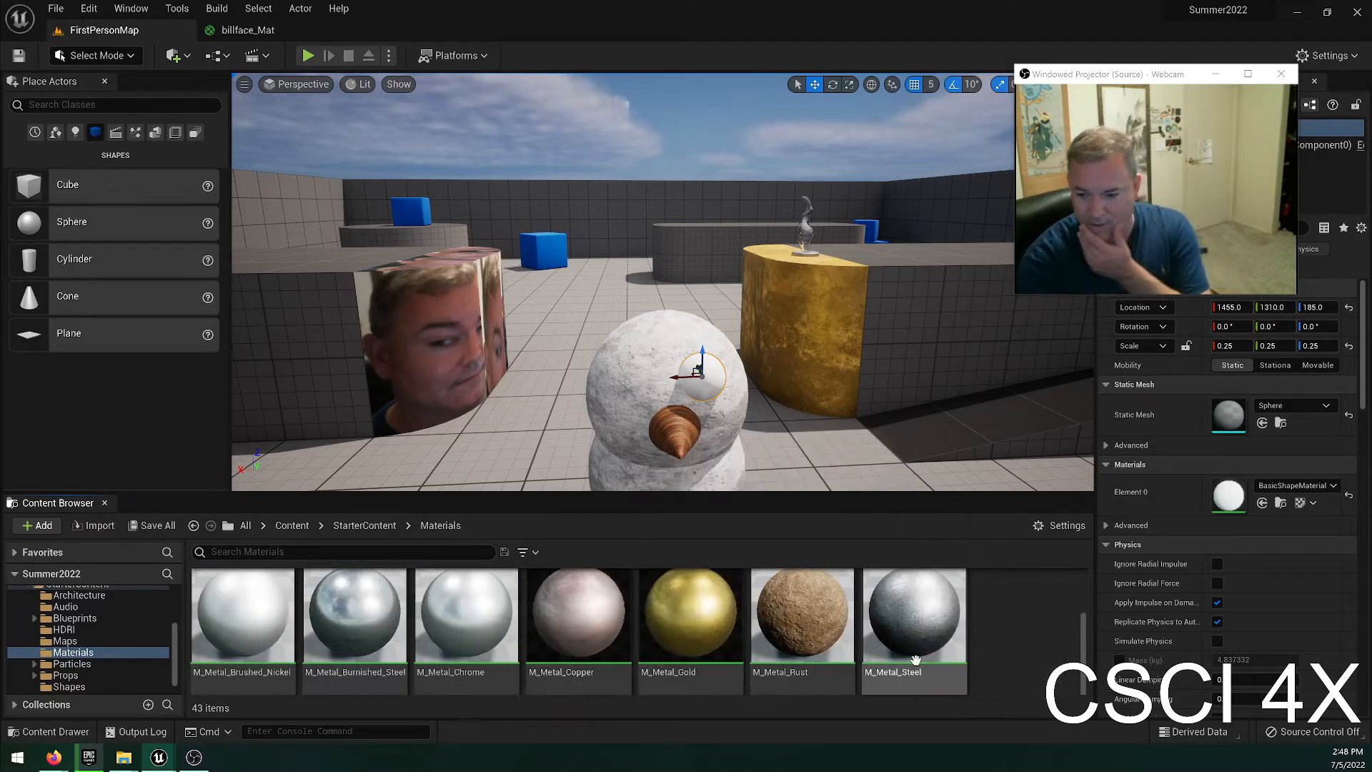
scroll(889, 666, "up", 3)
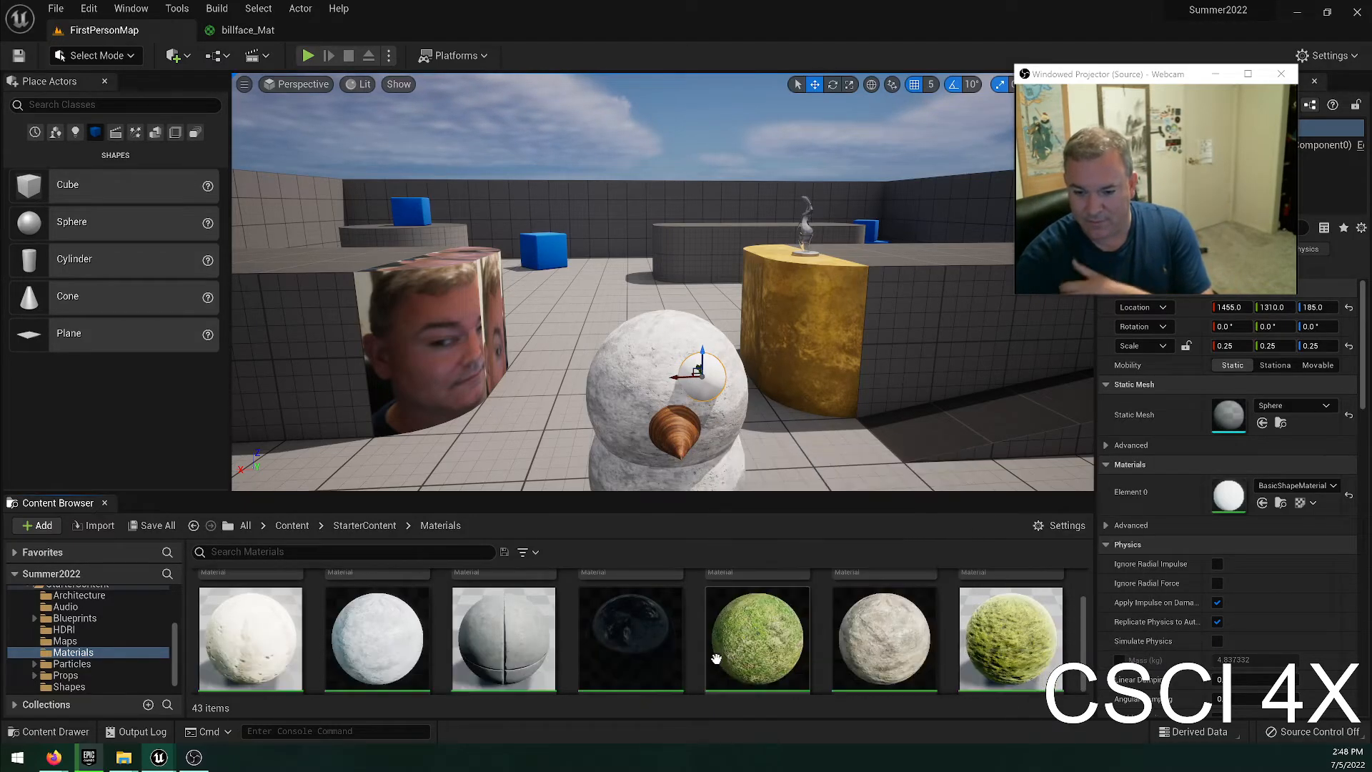
scroll(887, 683, "up", 3)
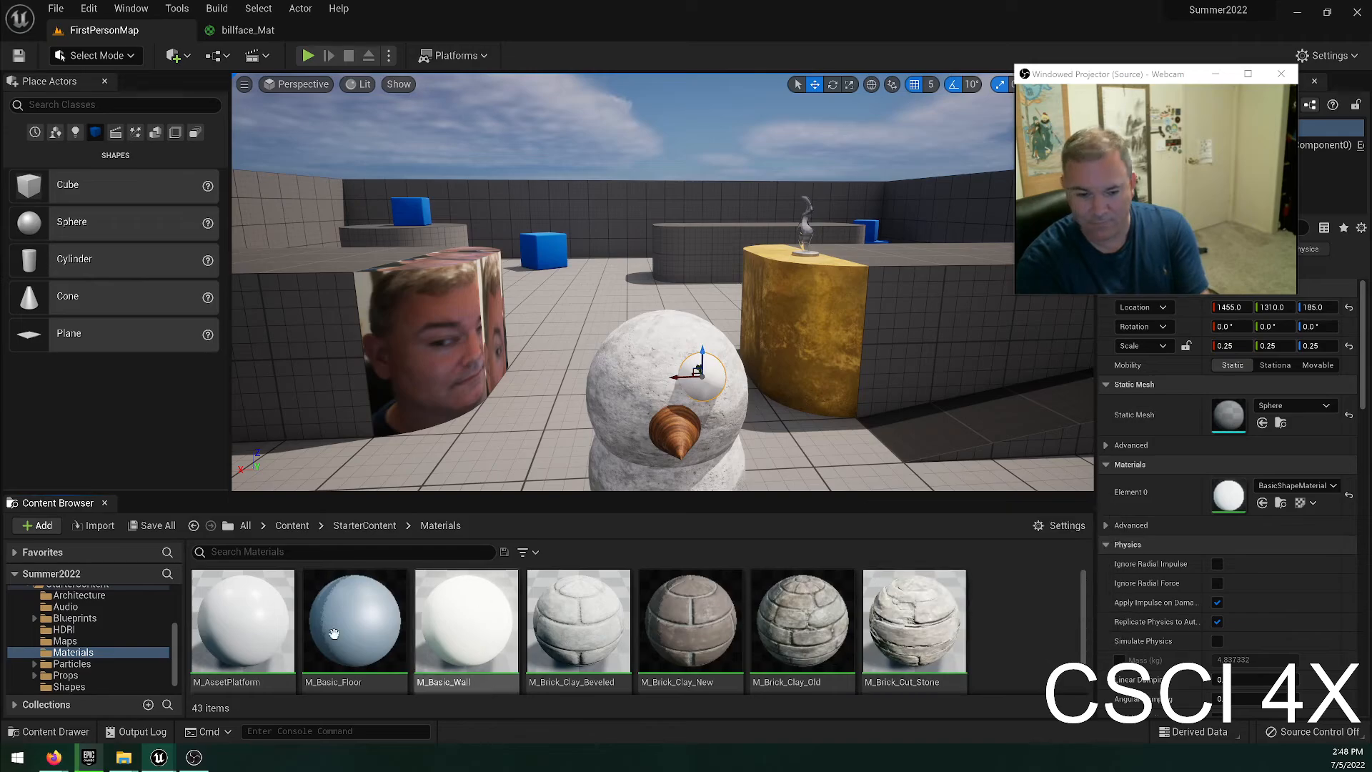
scroll(131, 601, "up", 5)
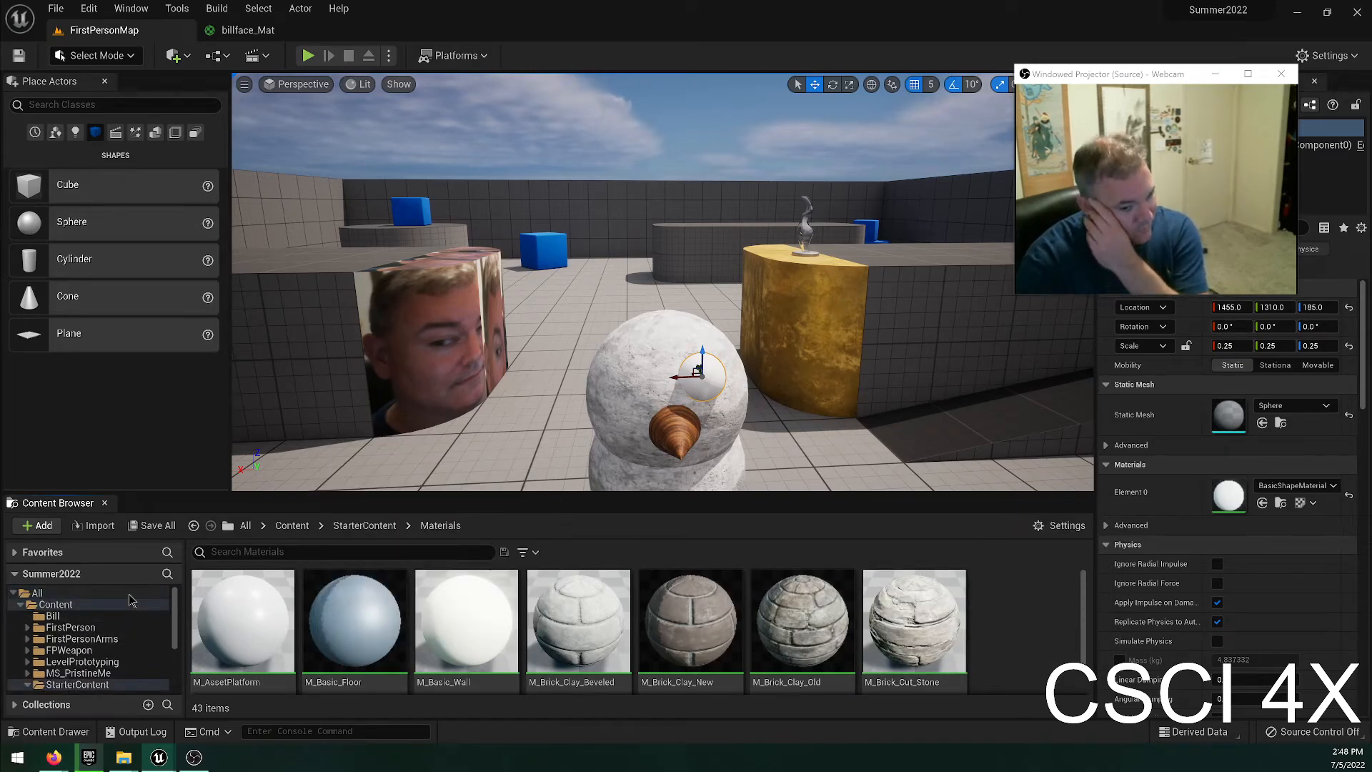
scroll(82, 627, "down", 3)
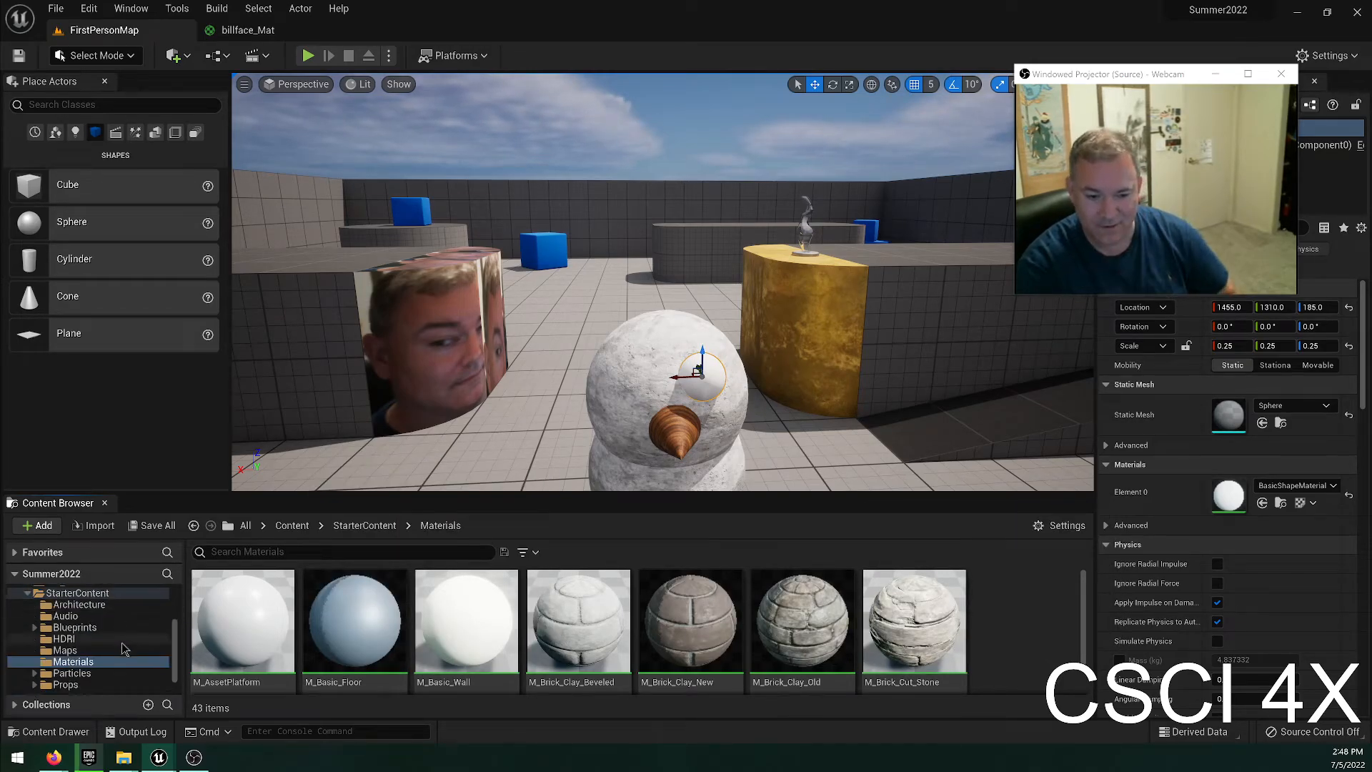
scroll(69, 626, "up", 2)
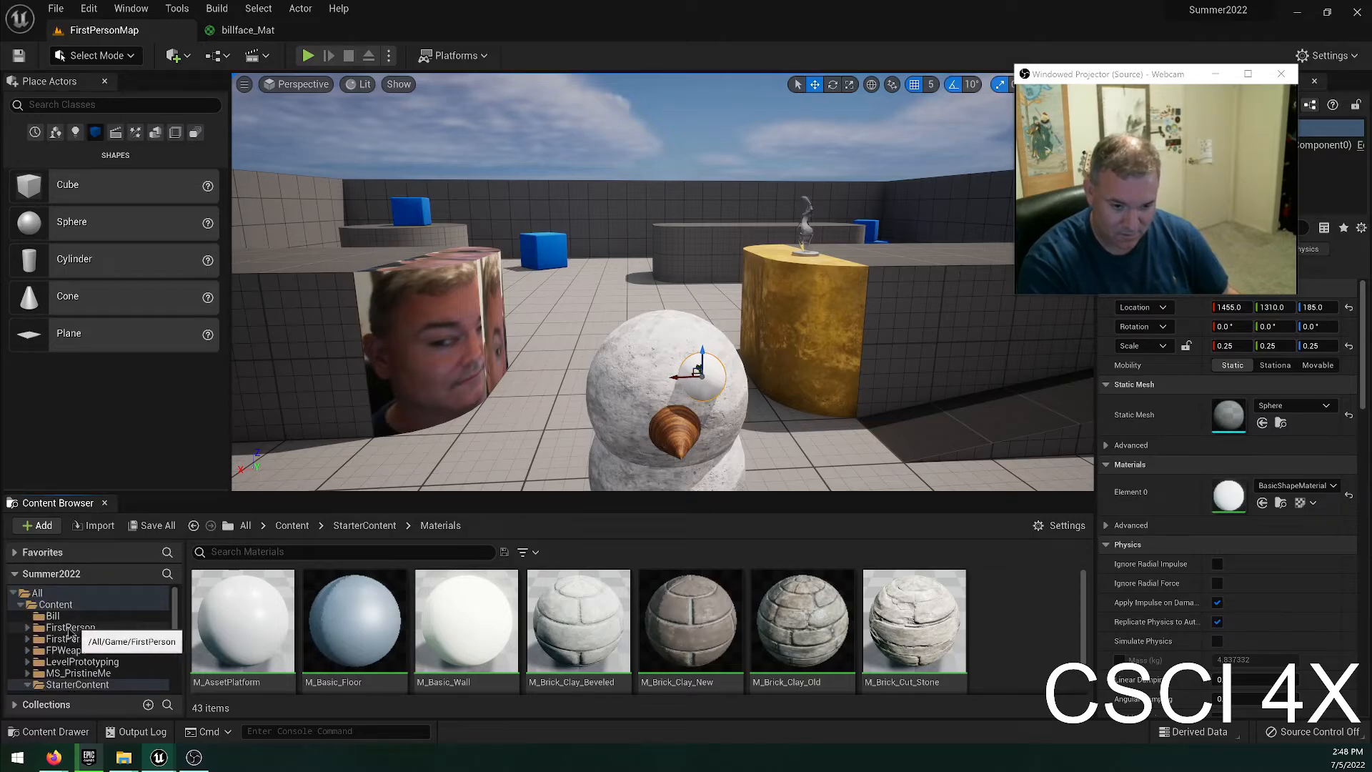
Try the 02_Iron material instance from the MS_PristineMe Metal folder on the eye sphere.
left_click(21, 605)
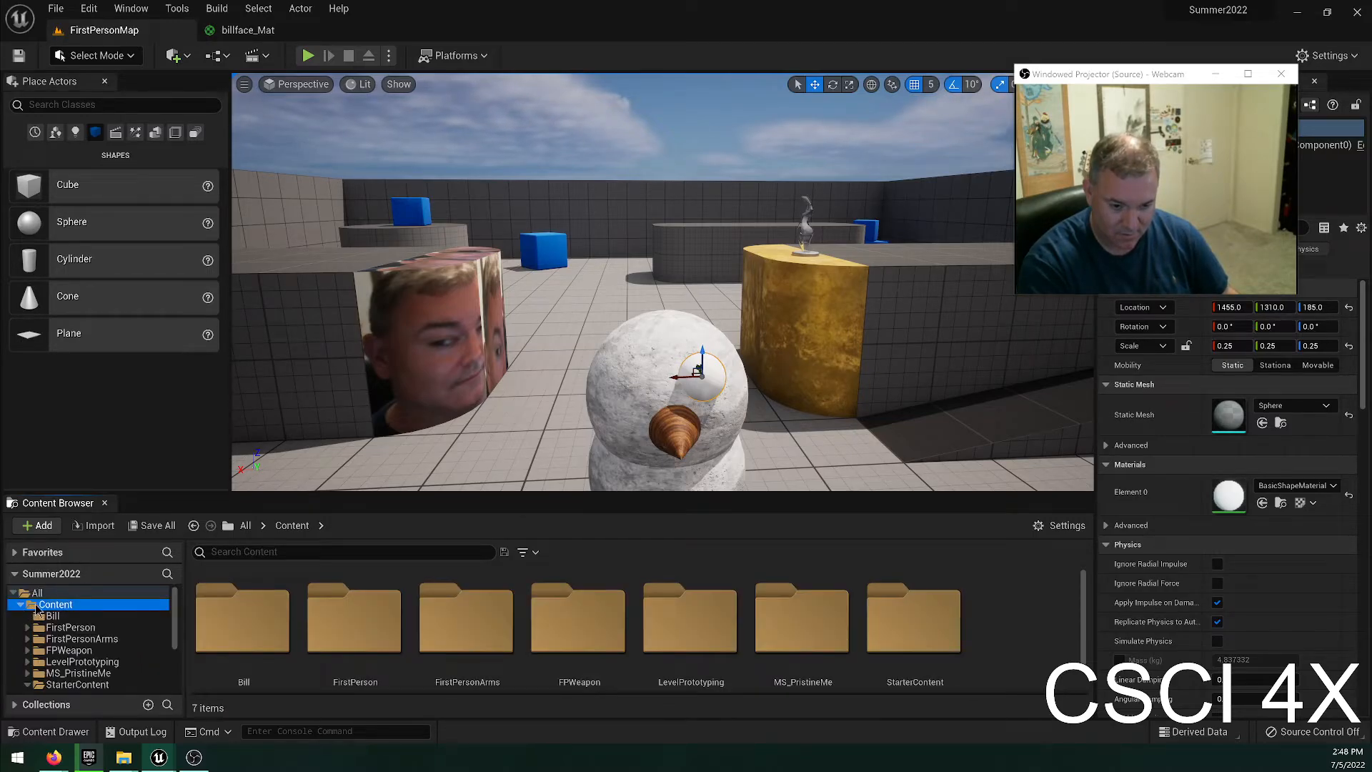
right_click(36, 608)
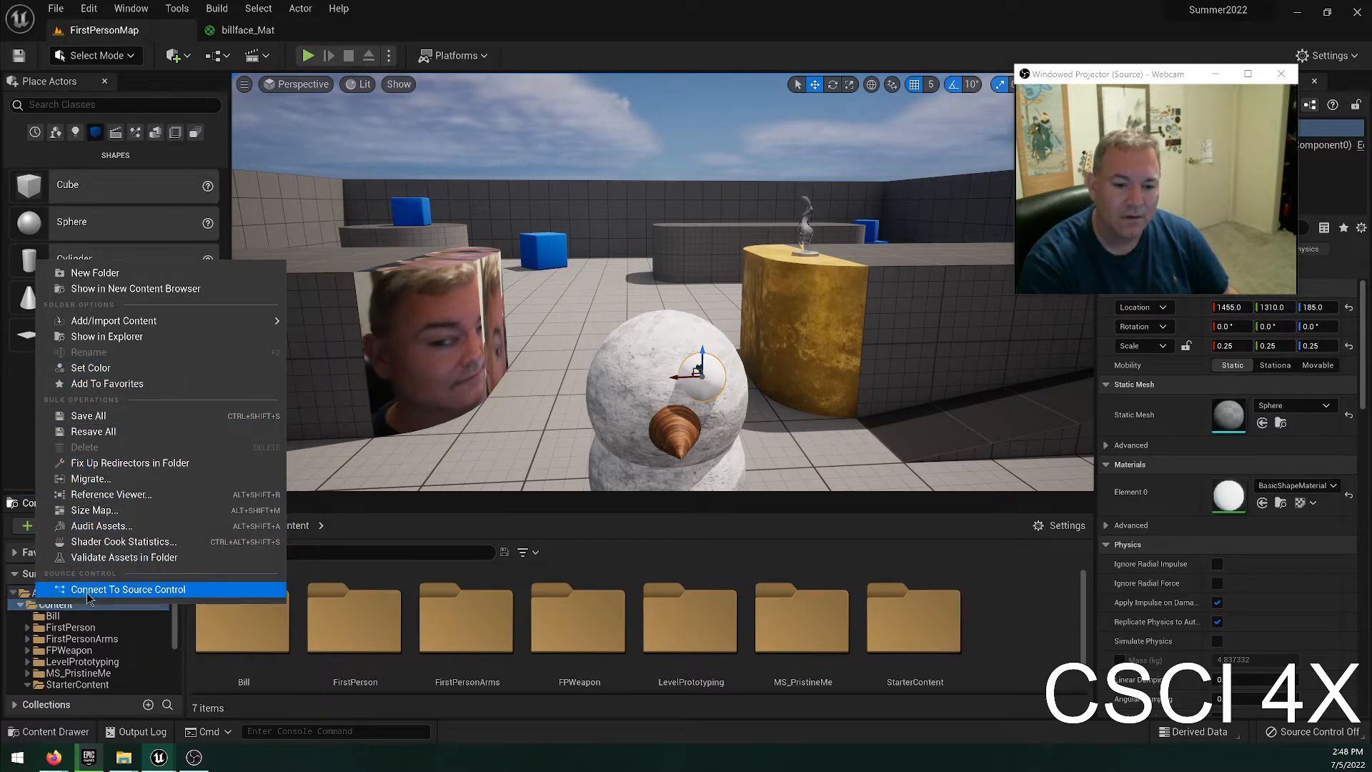
left_click(67, 650)
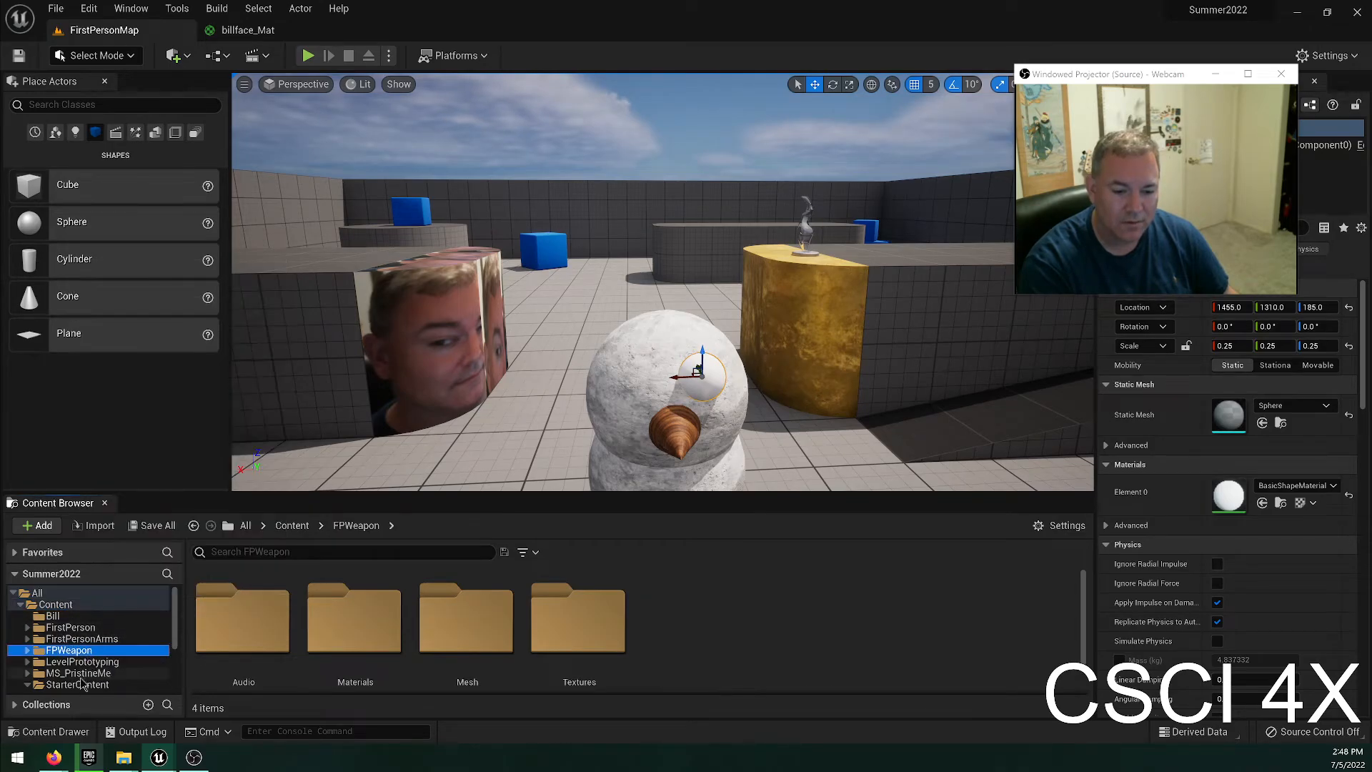
key("Down")
left_click(79, 673)
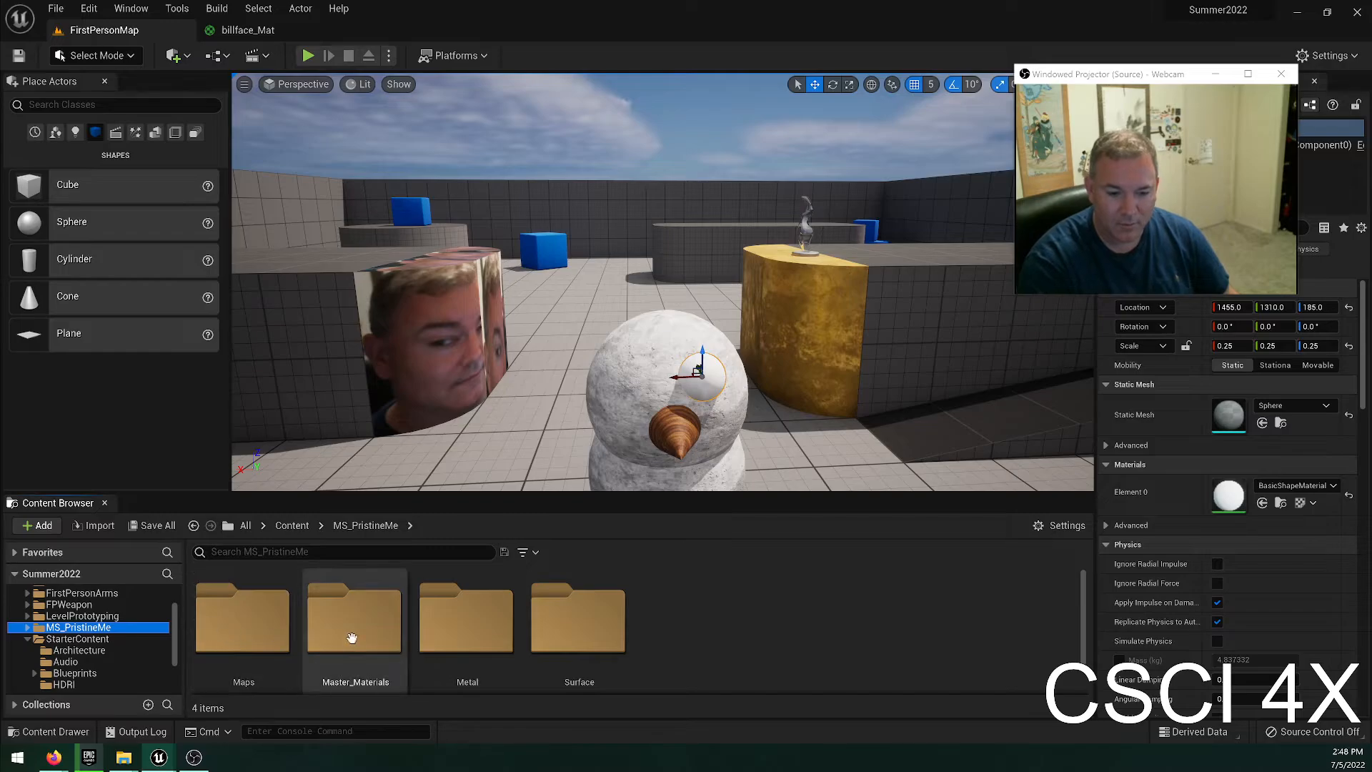
double_click(447, 629)
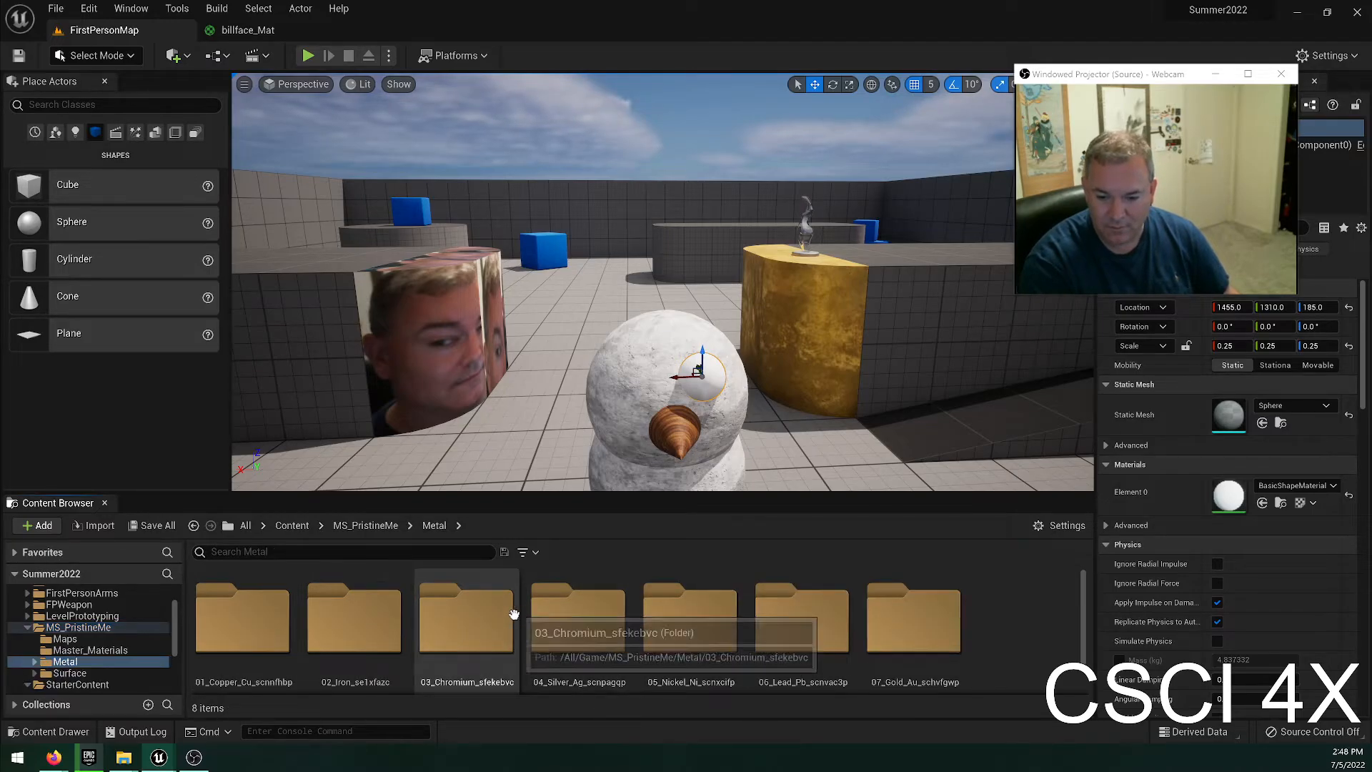
double_click(353, 628)
left_click_drag(243, 622, 704, 383)
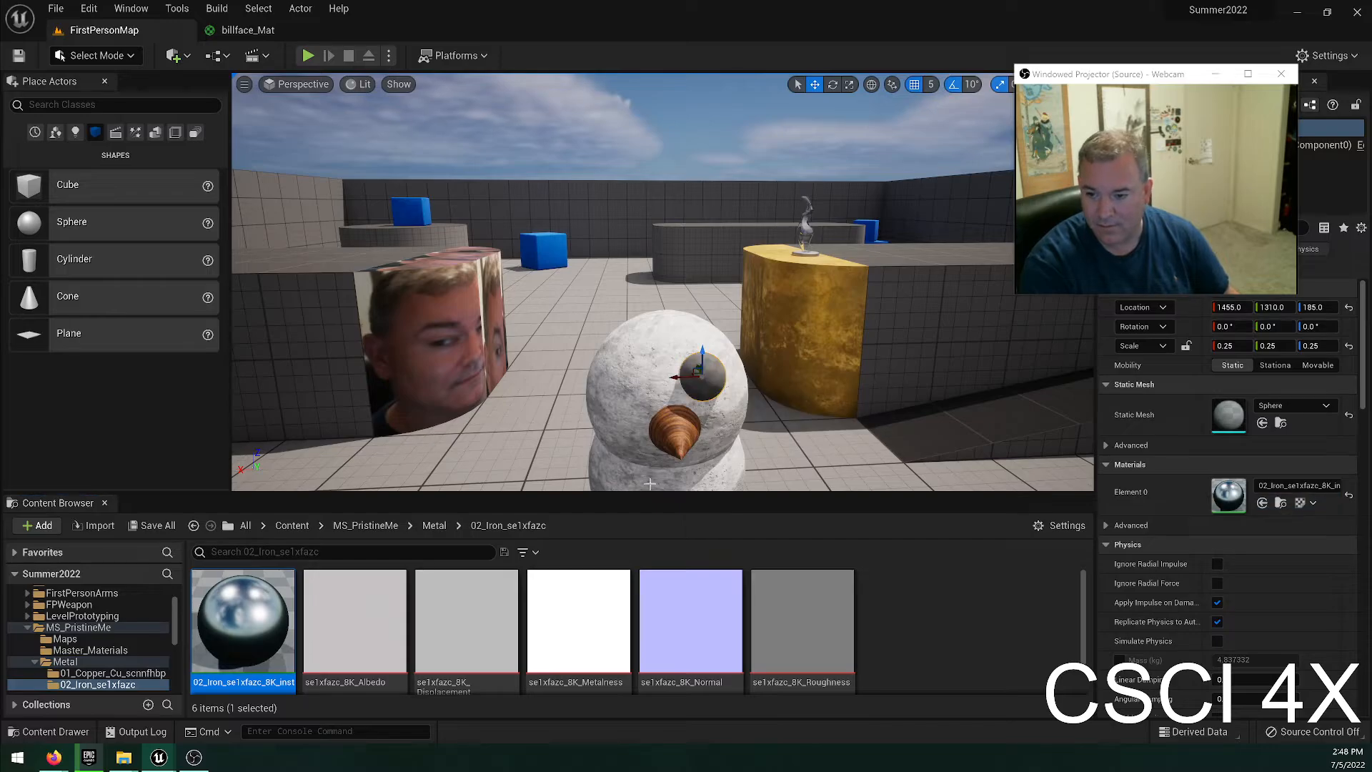
right_click_drag(649, 483, 607, 498)
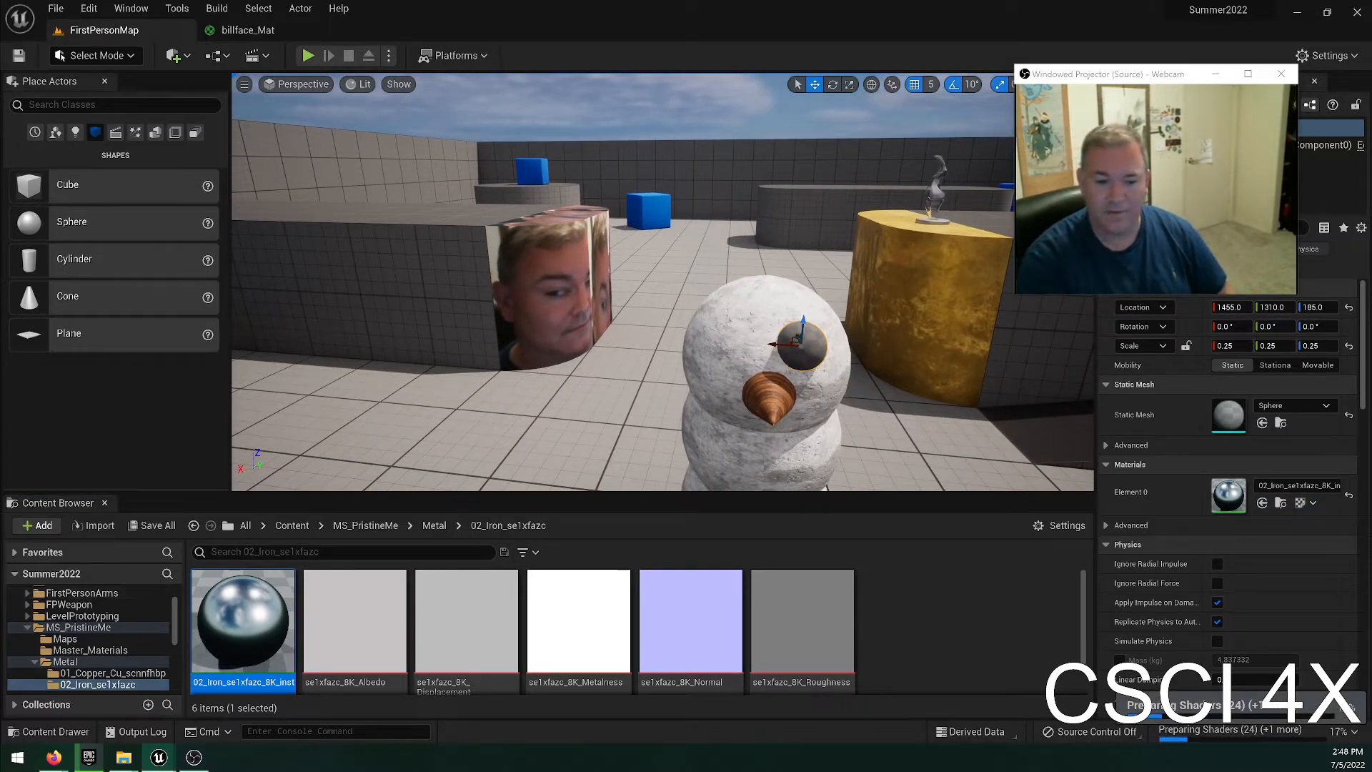
Examine the Maps, Master_Materials and Metal folders of MS_PristineMe for another eye material.
scroll(96, 629, "up", 3)
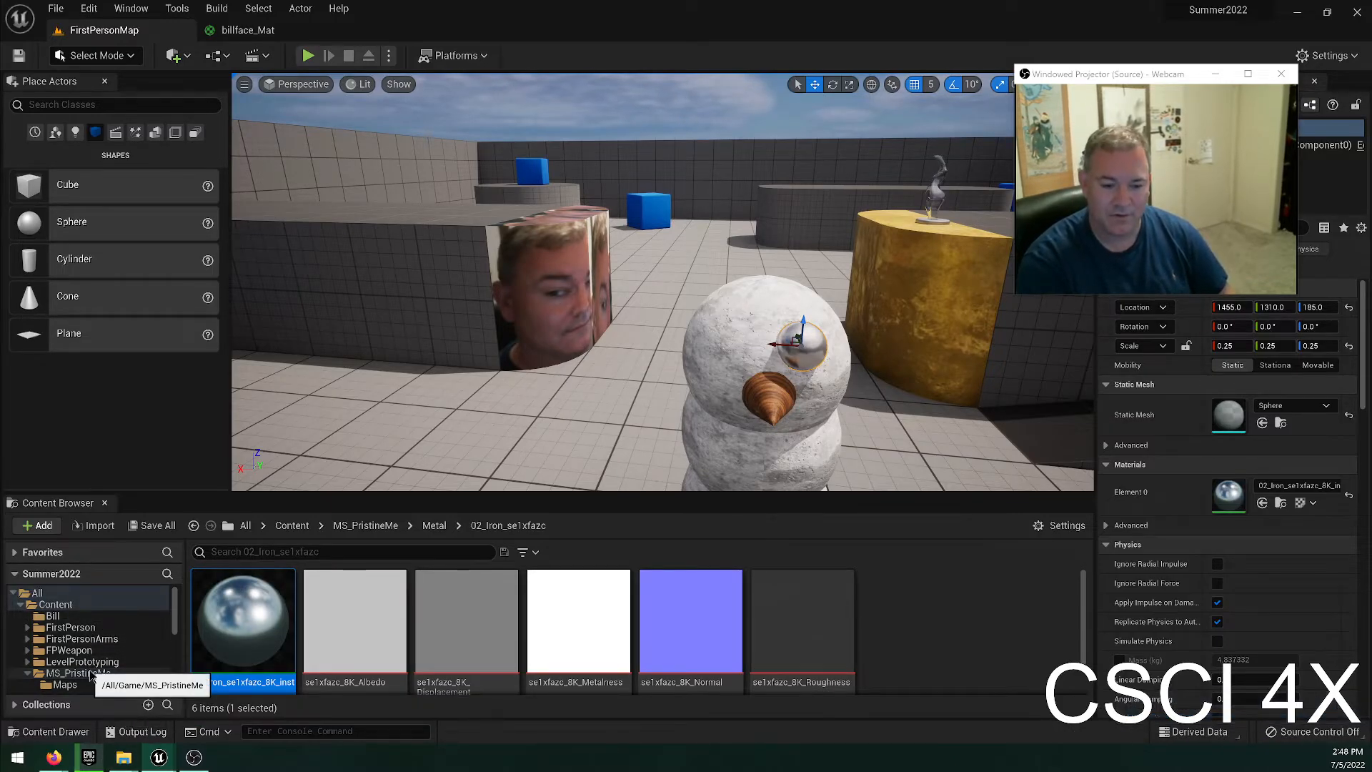
scroll(95, 665, "down", 1)
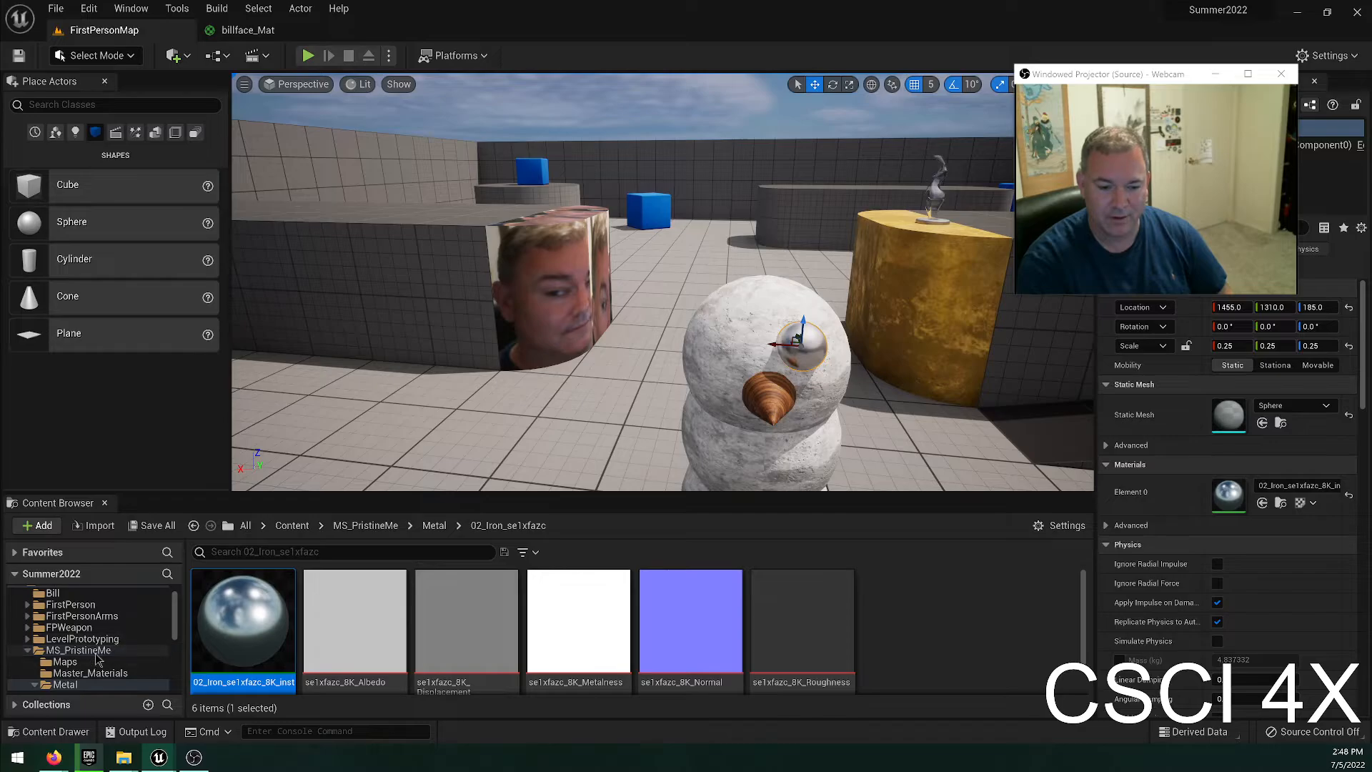
left_click(95, 651)
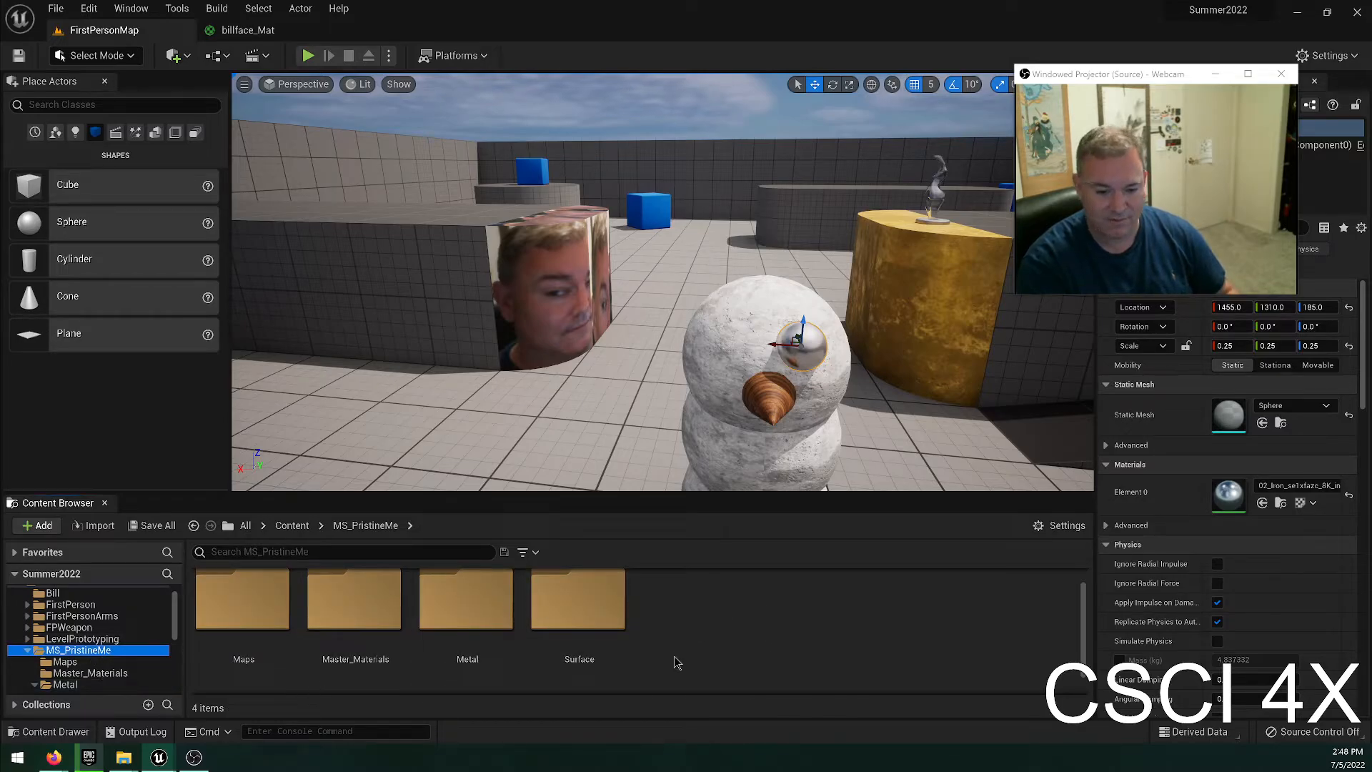
double_click(243, 604)
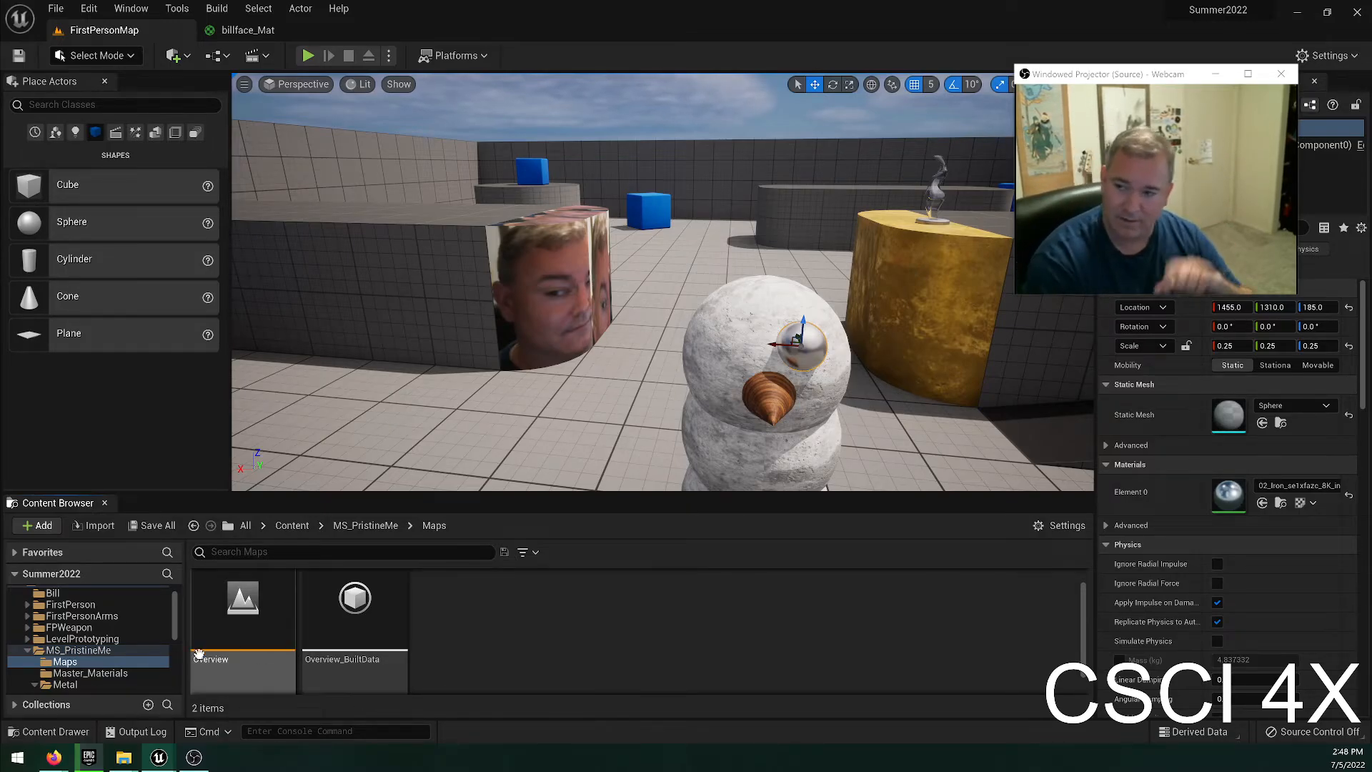
left_click(85, 672)
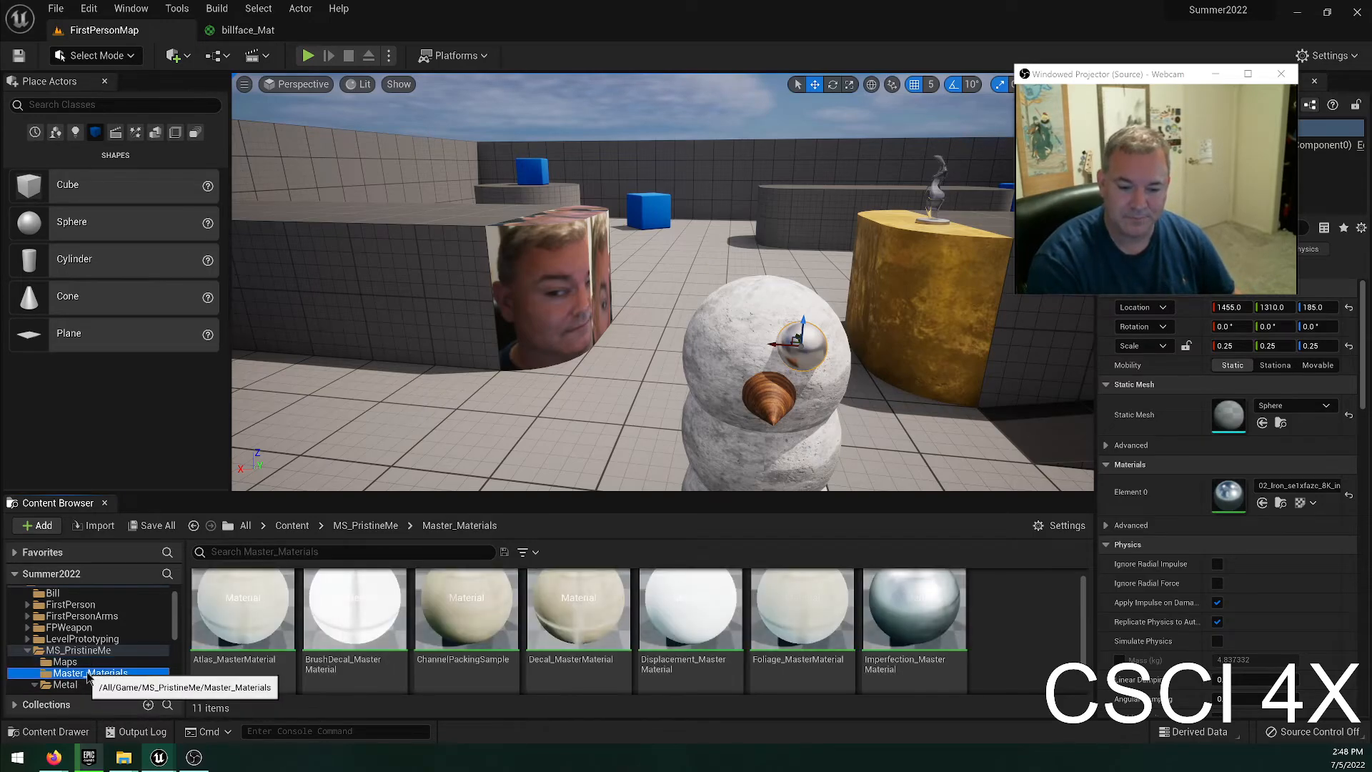
scroll(83, 682, "down", 1)
left_click(65, 662)
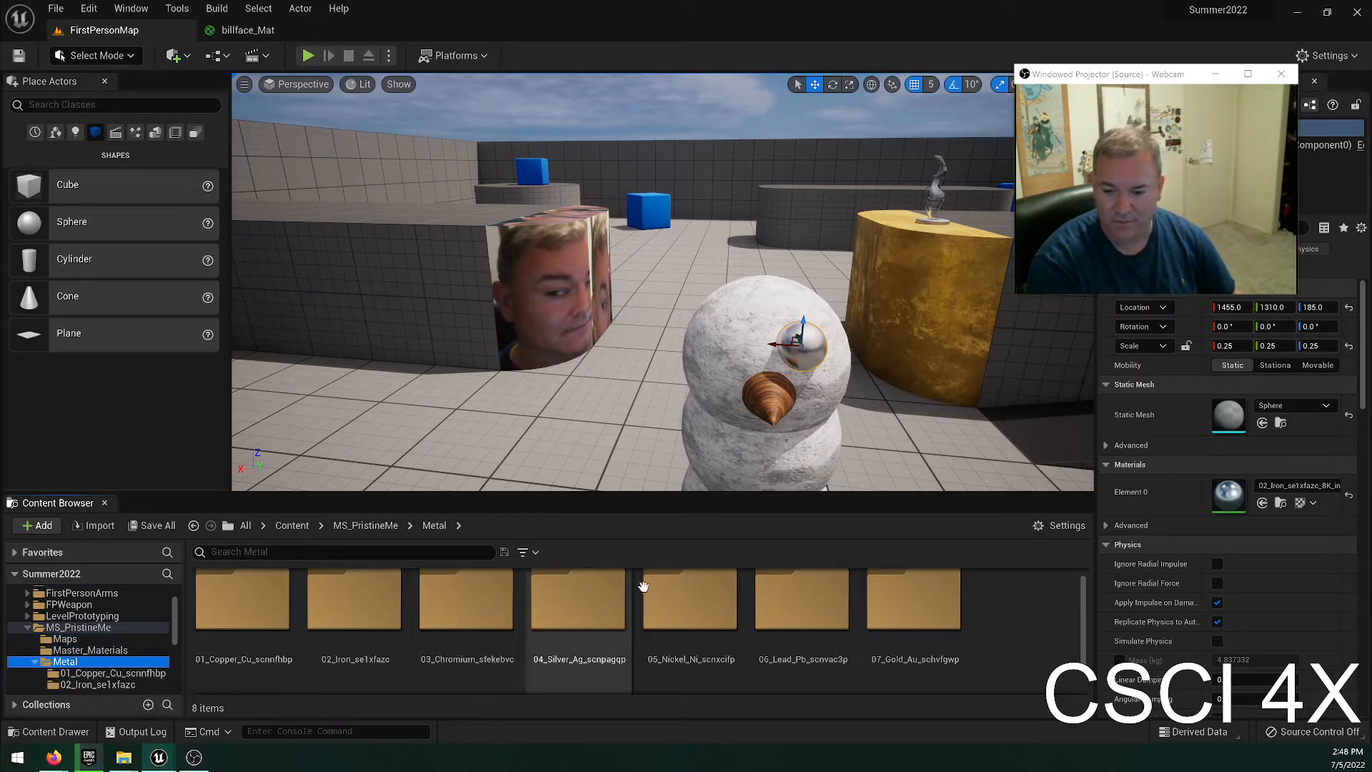
scroll(844, 638, "down", 3)
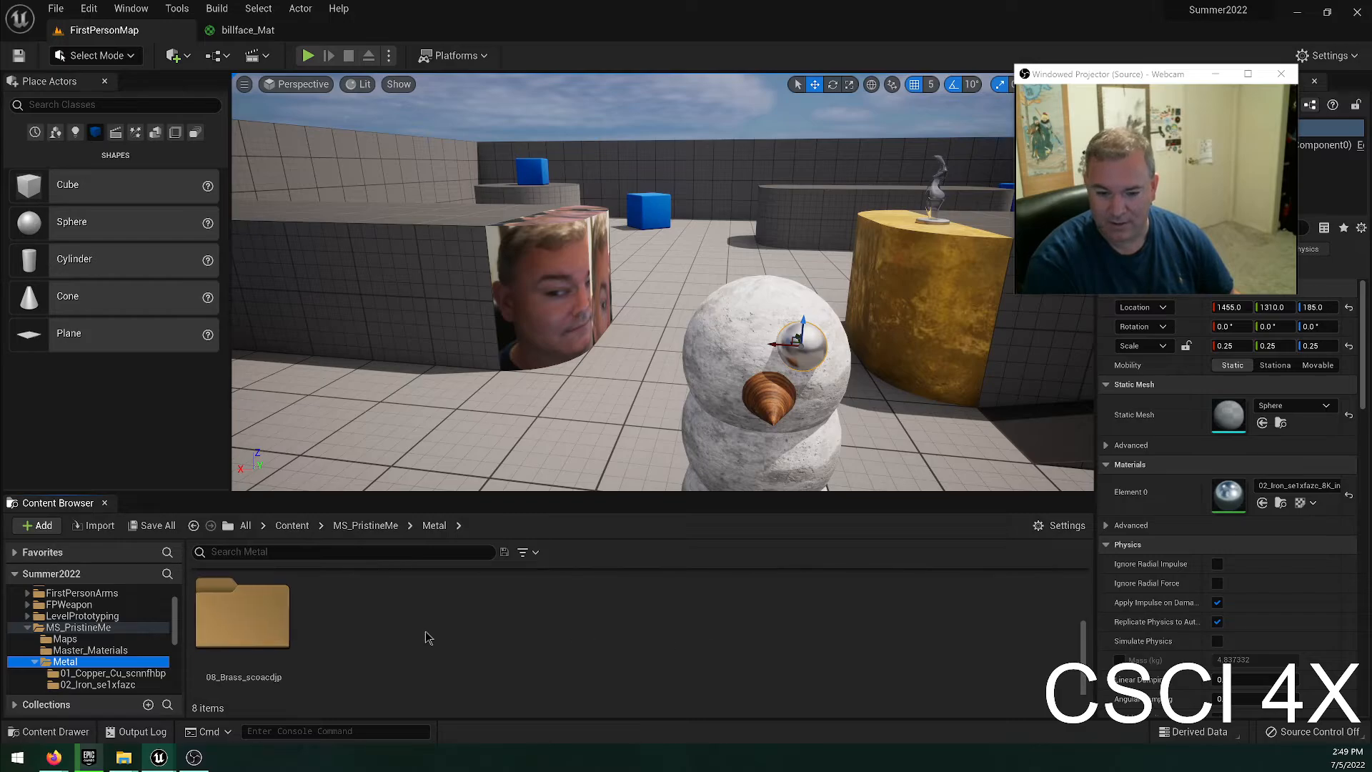
scroll(486, 636, "up", 2)
scroll(607, 639, "up", 1)
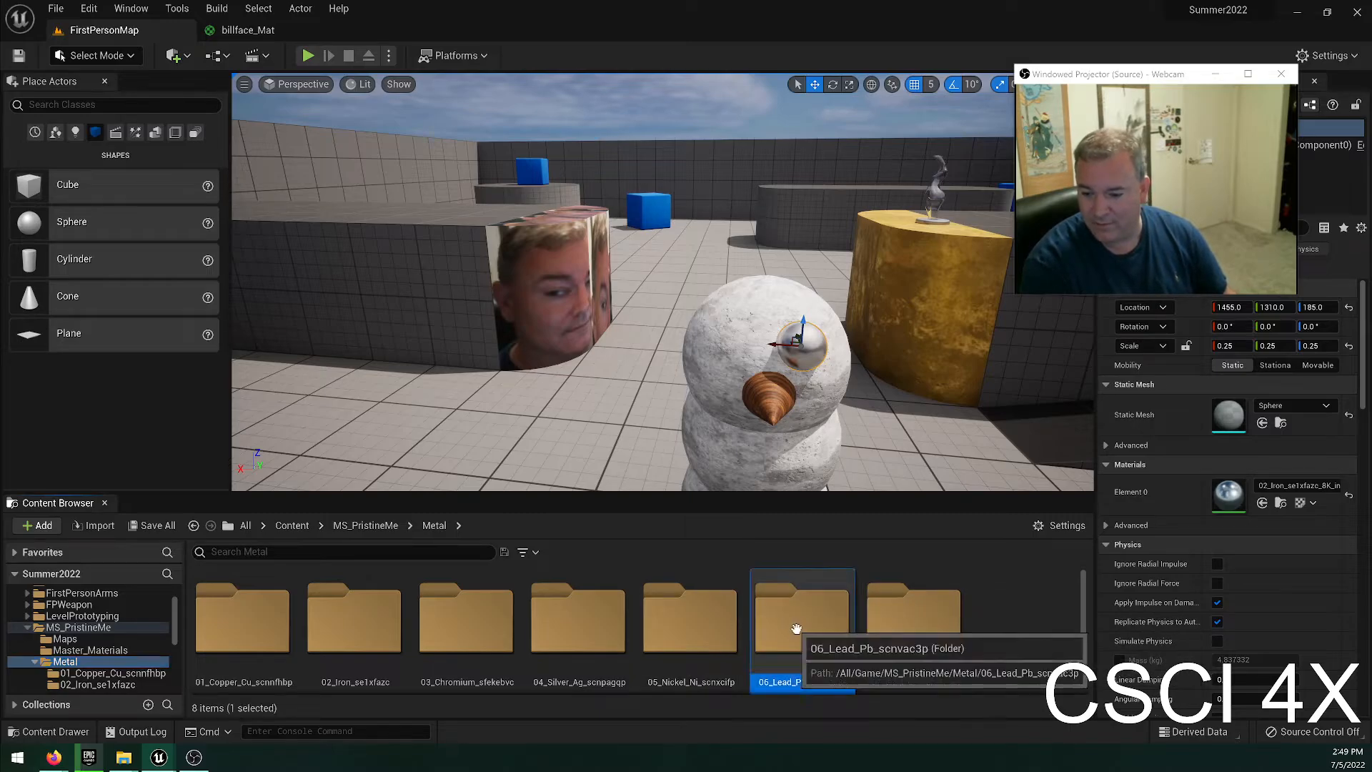
Apply the 06_Lead_Pb material instance to the eye sphere and view the snowman's face up close.
double_click(795, 629)
left_click_drag(243, 621, 803, 357)
mouse_move(793, 398)
right_mouse_down()
mouse_move(777, 407)
mouse_move(790, 398)
right_mouse_up()
key("w")
key("s")
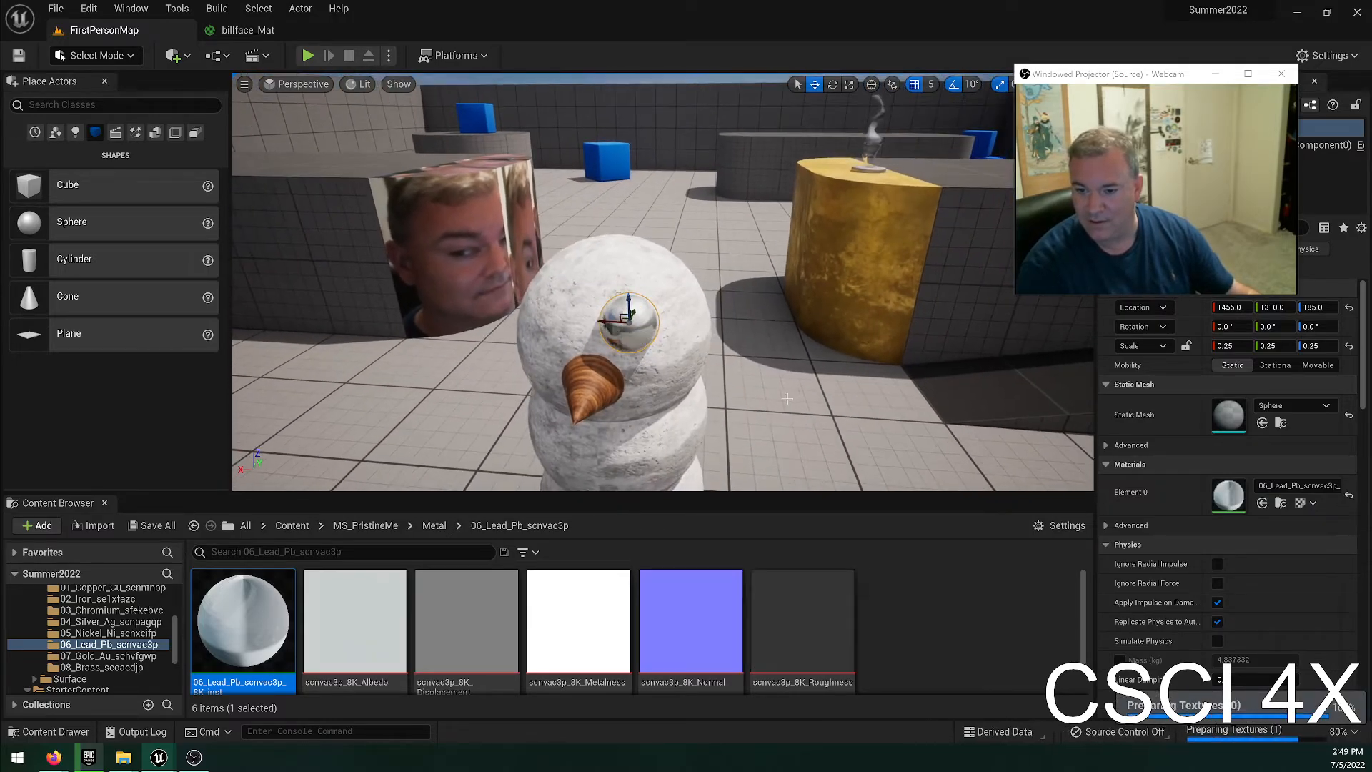
Duplicate the metal eye sphere, place the copy as the snowman's second eye beside the first, and deselect it.
right_click_drag(634, 386, 676, 386)
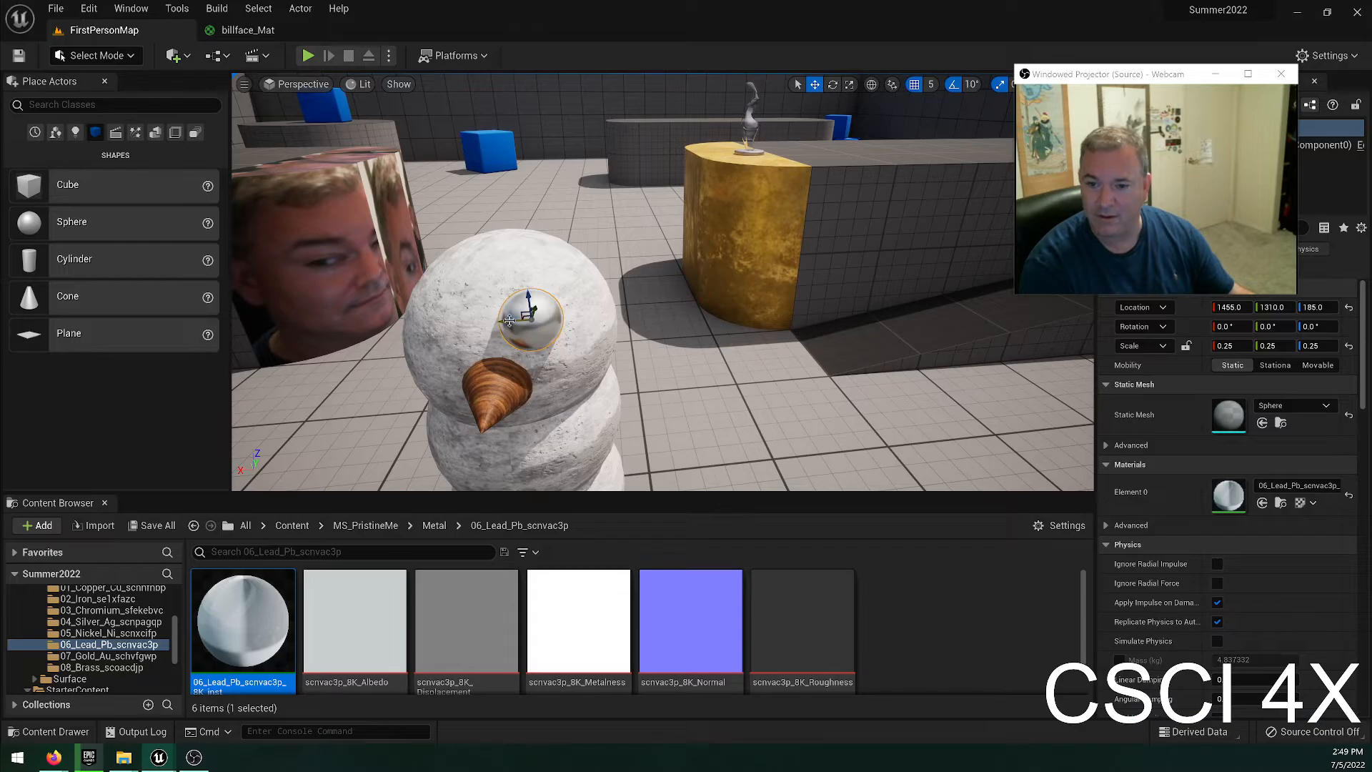
left_click_drag(509, 320, 414, 325, "alt")
right_click_drag(414, 326, 357, 347)
mouse_move(659, 321)
right_mouse_down()
mouse_move(500, 314)
mouse_move(659, 321)
right_mouse_up()
key("Escape")
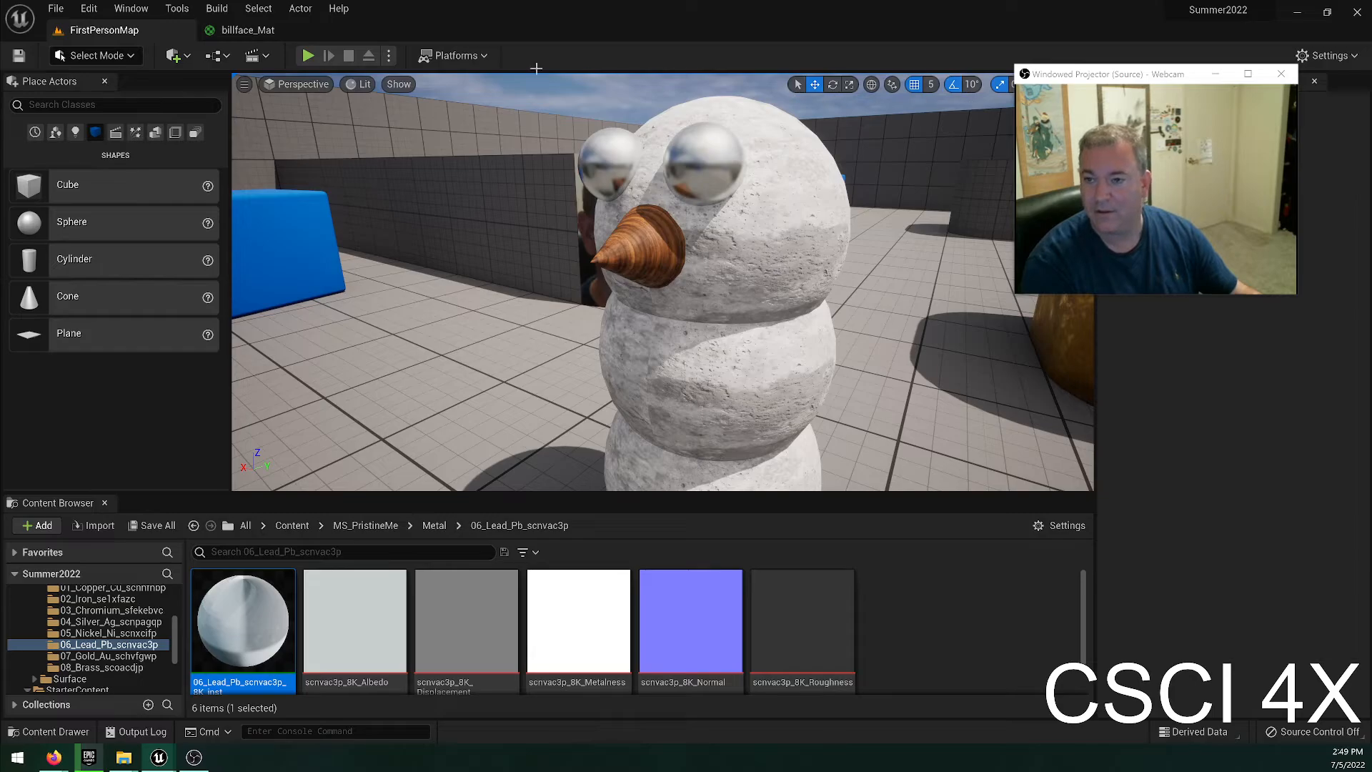
Play the level, walk around the snowman to view it from the front, and capture a screenshot of it.
left_click(308, 55)
key("w")
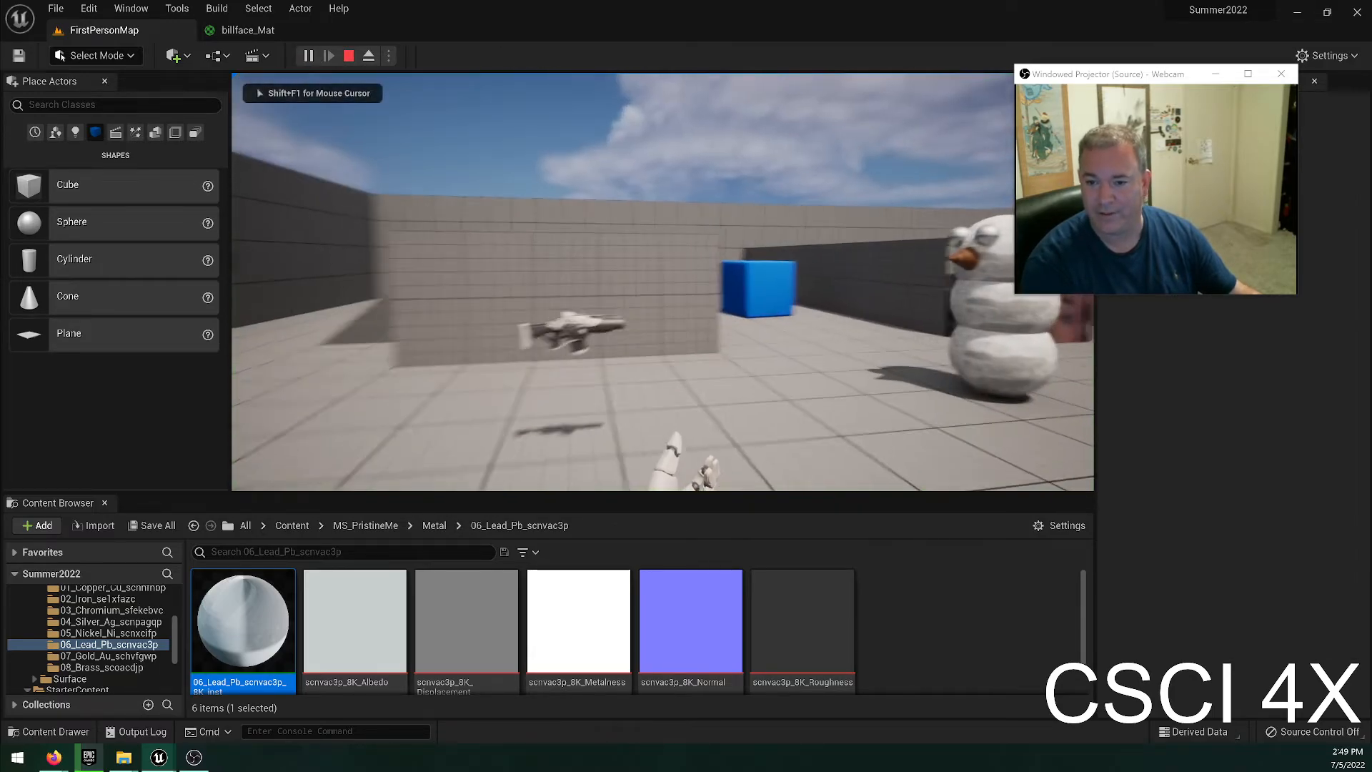
key("d")
key("a")
key("d")
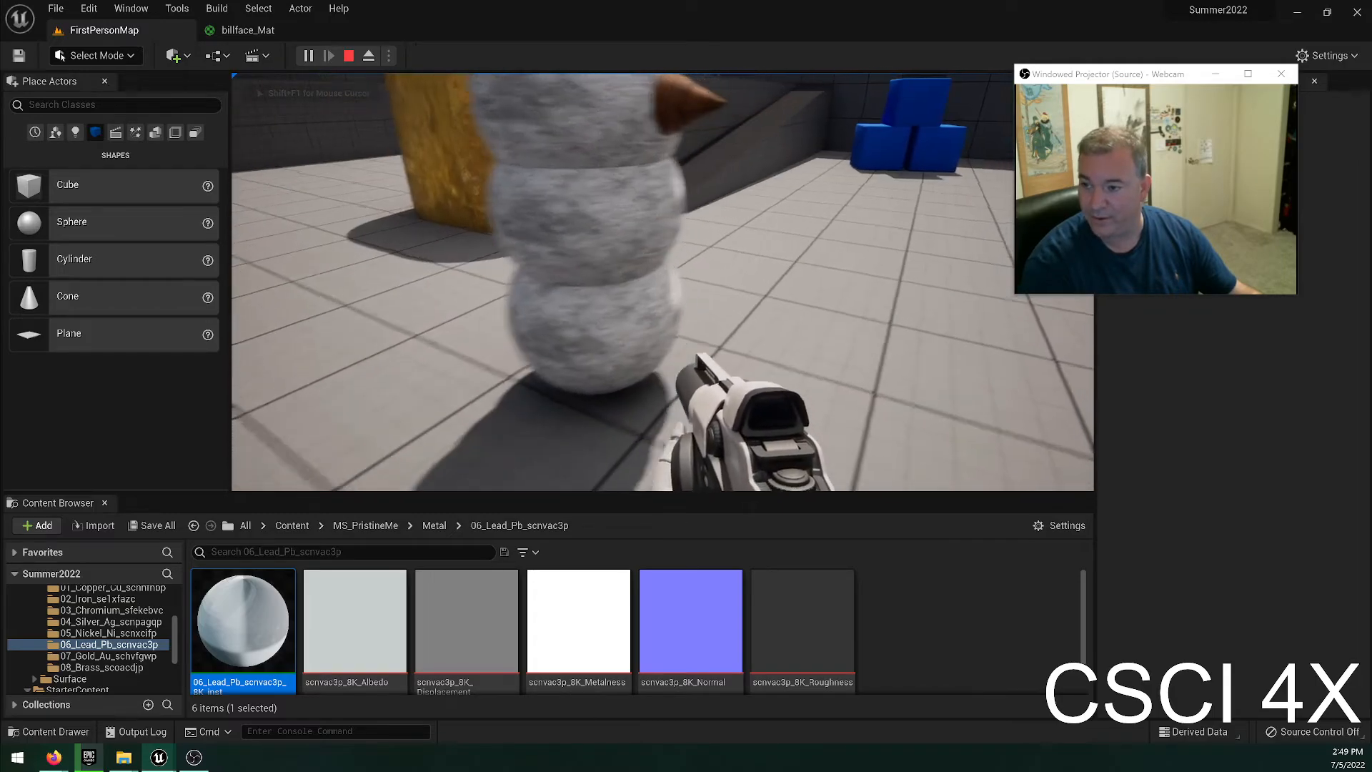
key("s")
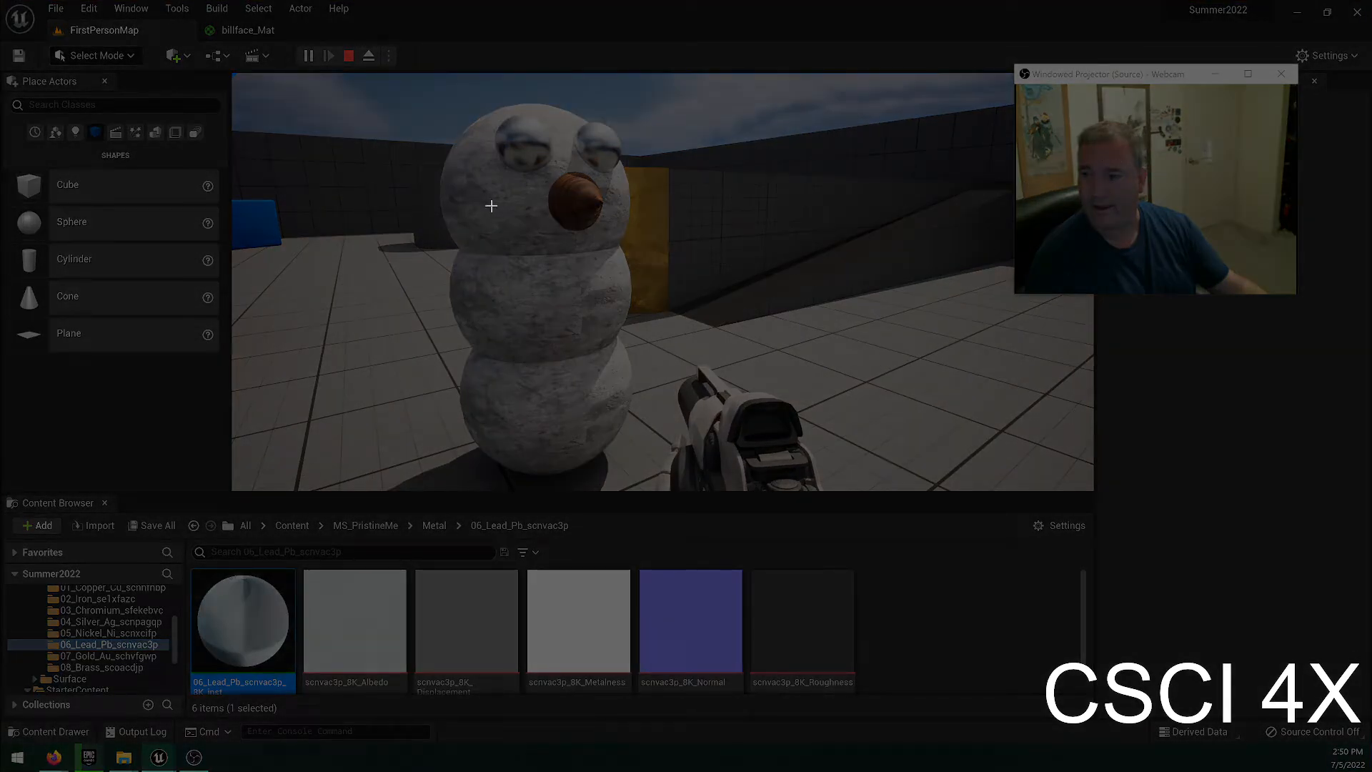
left_click_drag(391, 96, 812, 529)
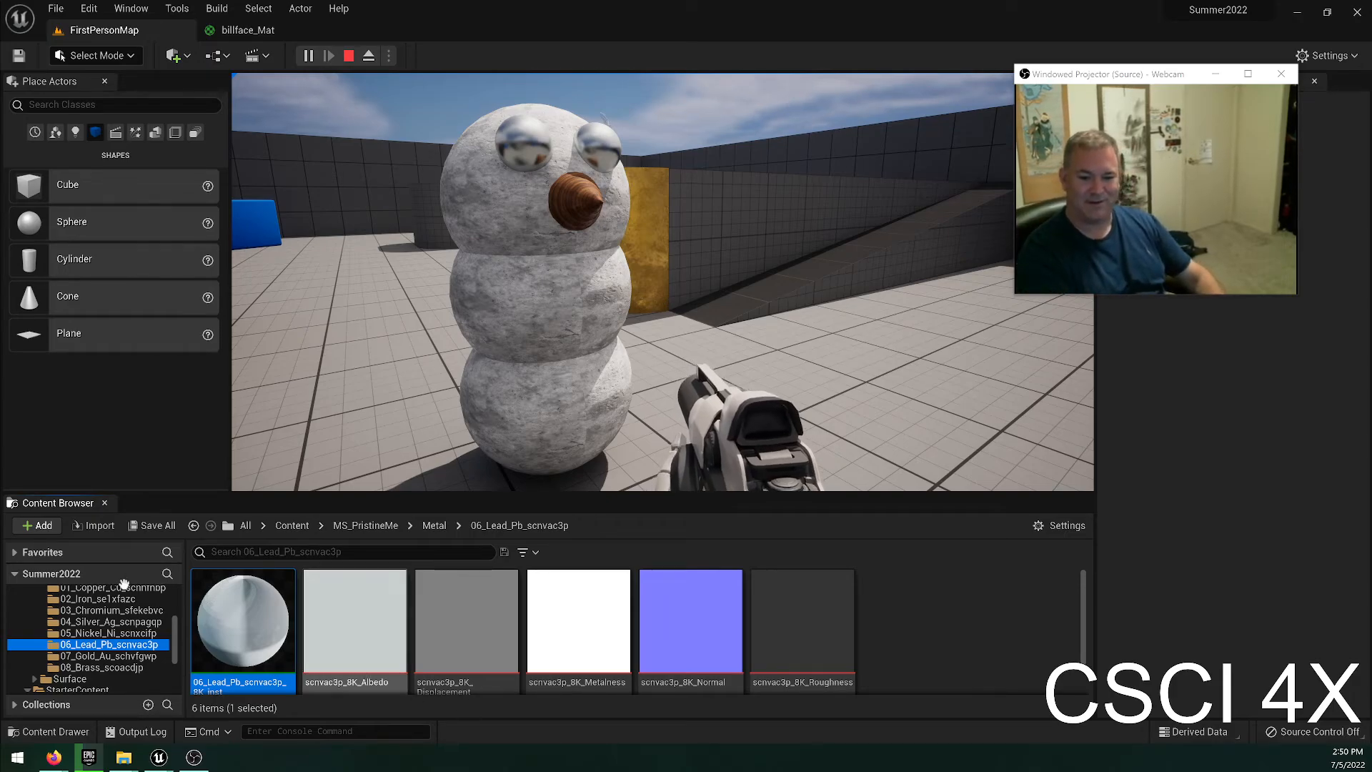
Stop the play session and try the billface_Mat material from the Bill folder on the snowman's head sphere.
scroll(42, 623, "up", 5)
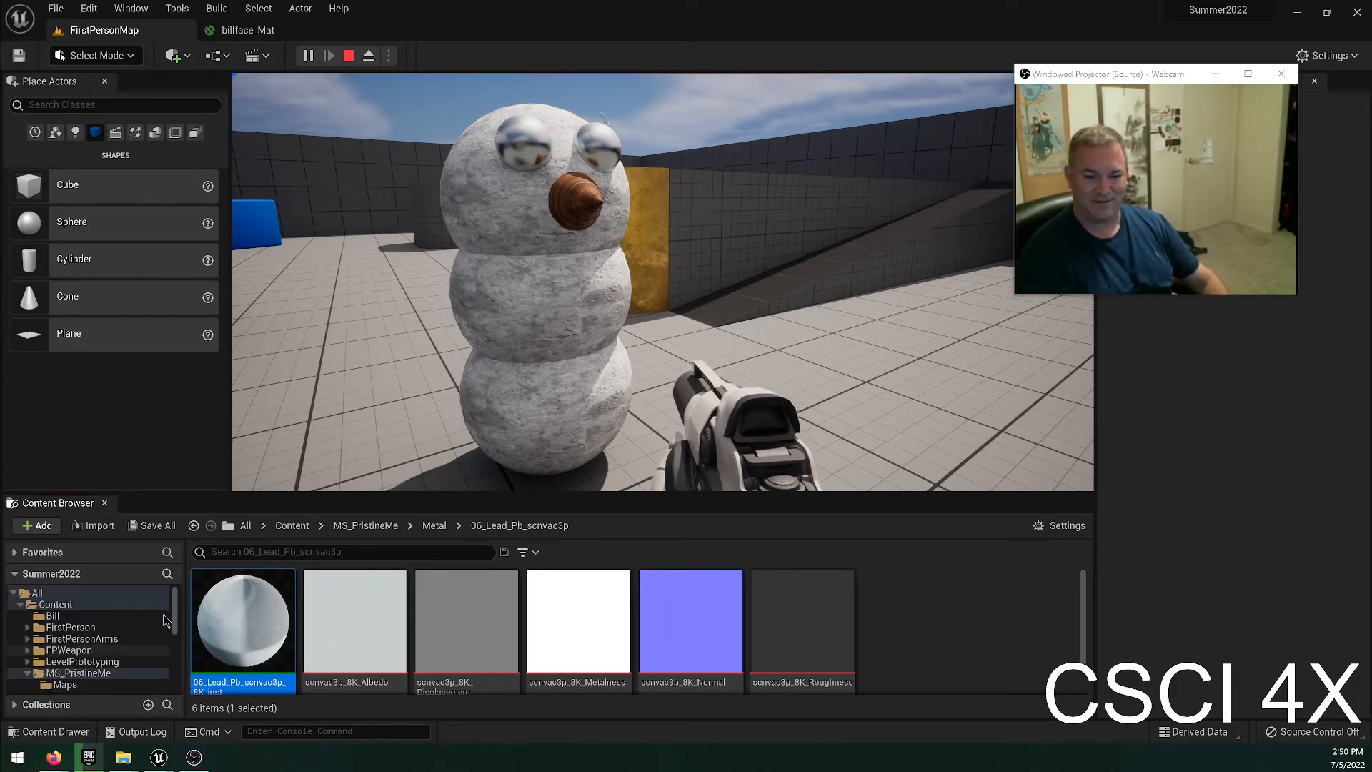
left_click(52, 616)
left_click_drag(355, 620, 526, 318)
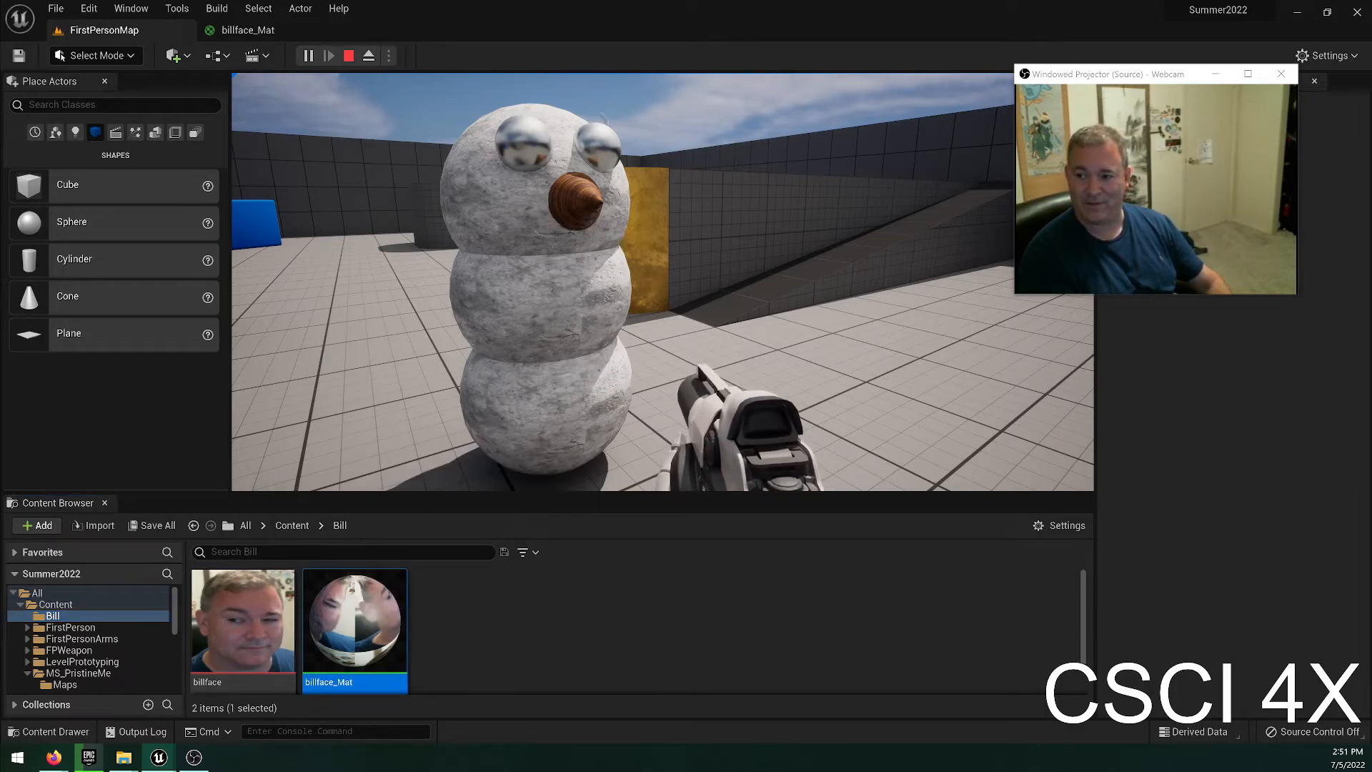
left_click_drag(377, 639, 519, 203)
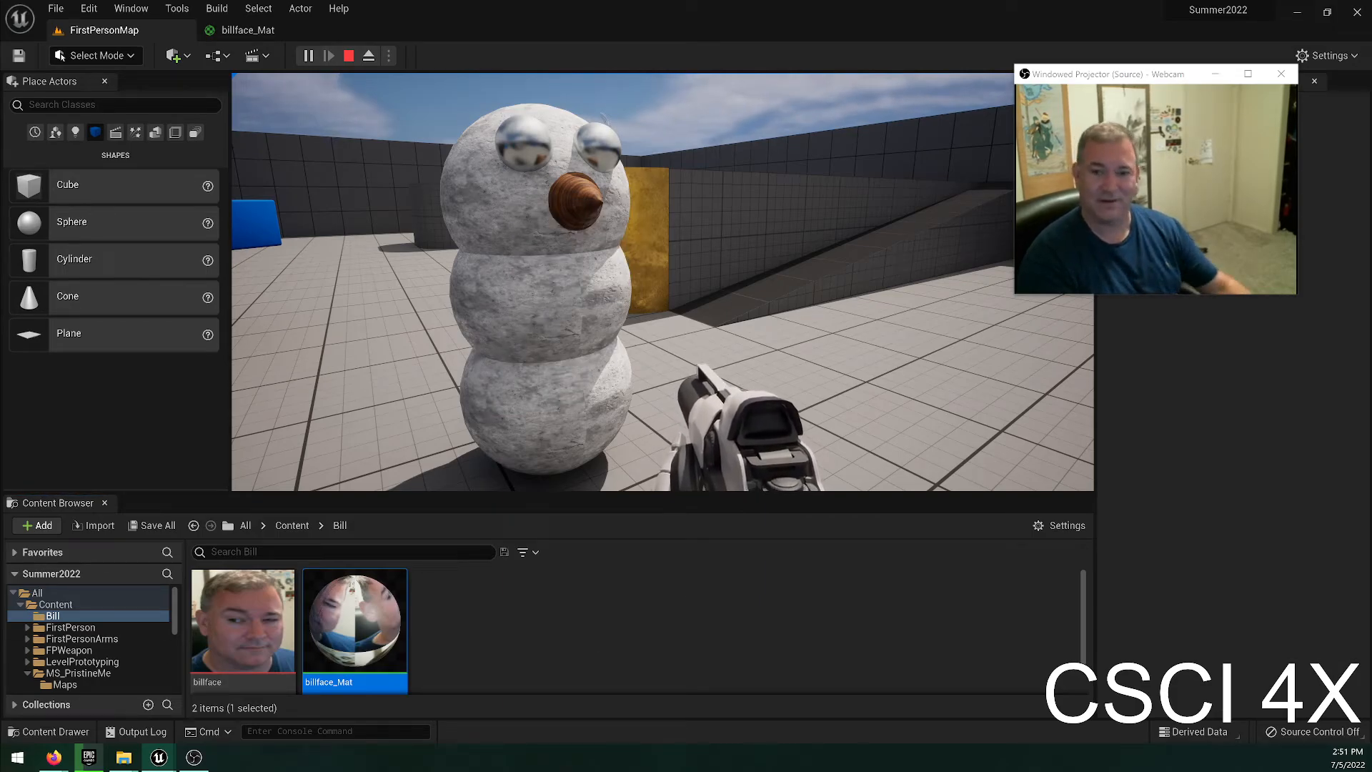
key("Escape")
left_click_drag(343, 638, 500, 222)
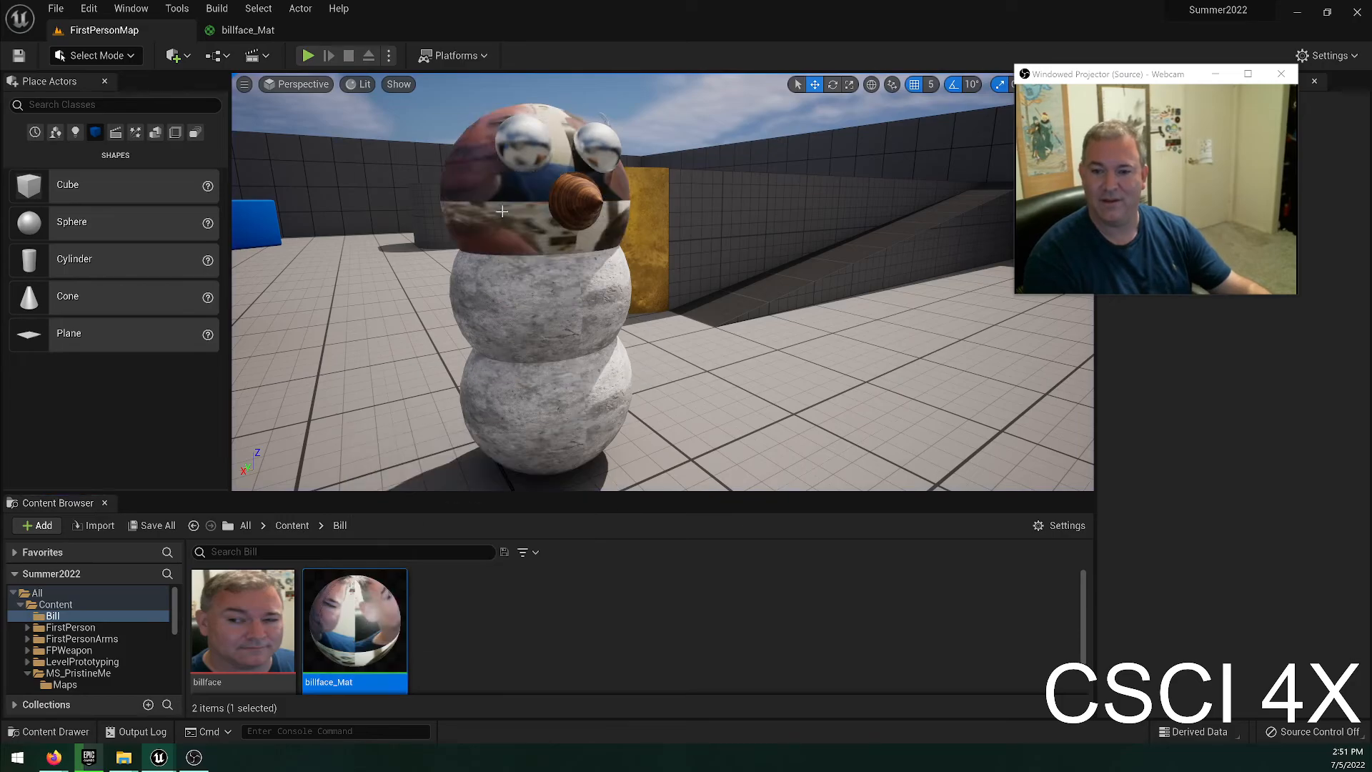
View the textured head from several sides and undo its material change.
right_click_drag(549, 315, 708, 347)
key("w")
key("s")
key("w")
key("s")
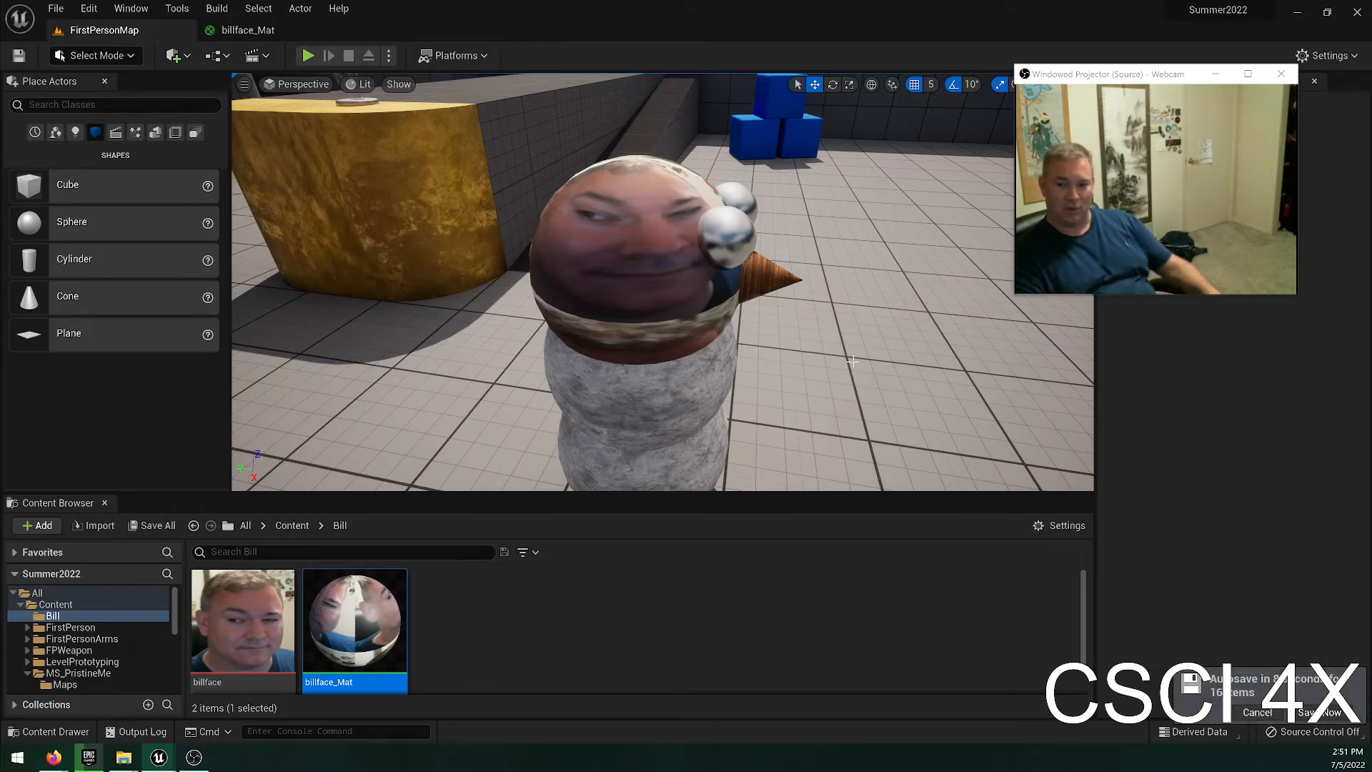
left_click(779, 650)
key("ctrl+z")
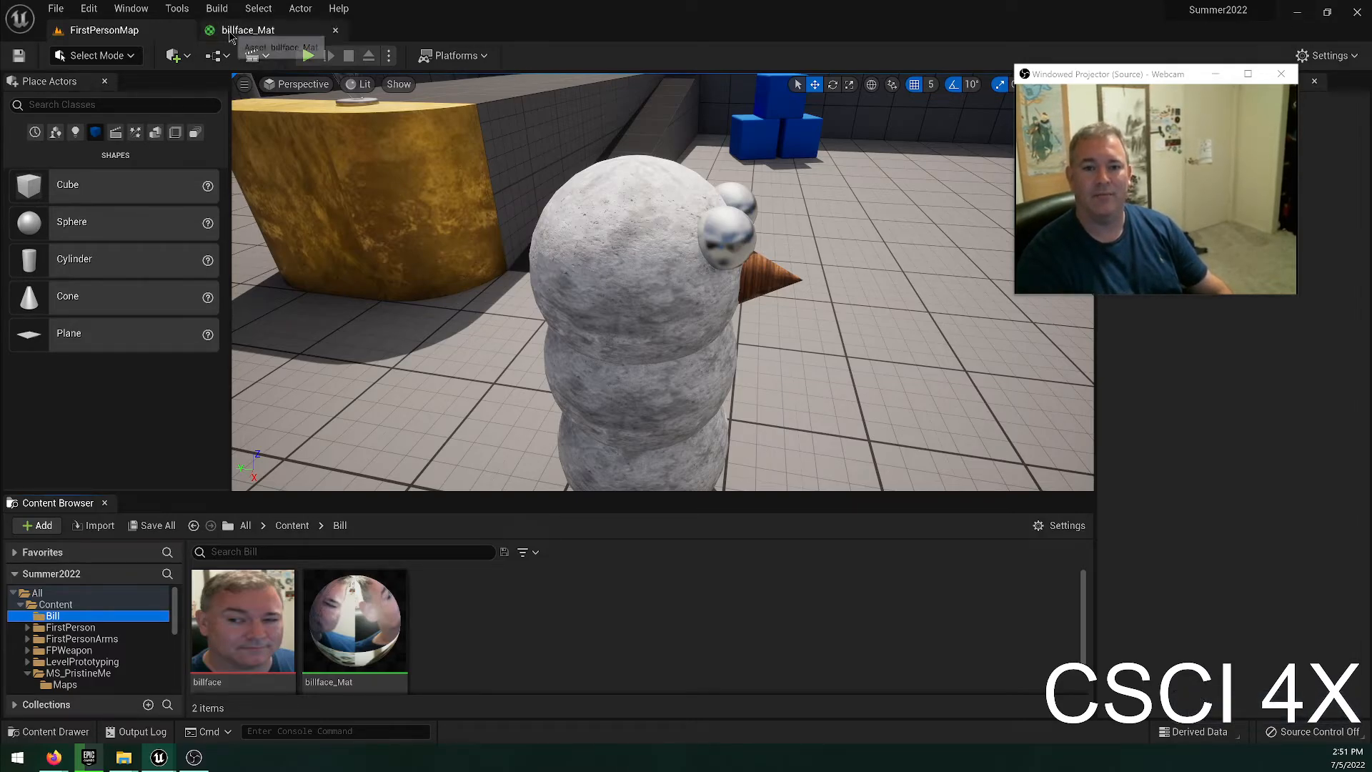
Detach the billface_Mat editor into its own window and dock it back beside the level.
left_click(256, 30)
left_click(133, 30)
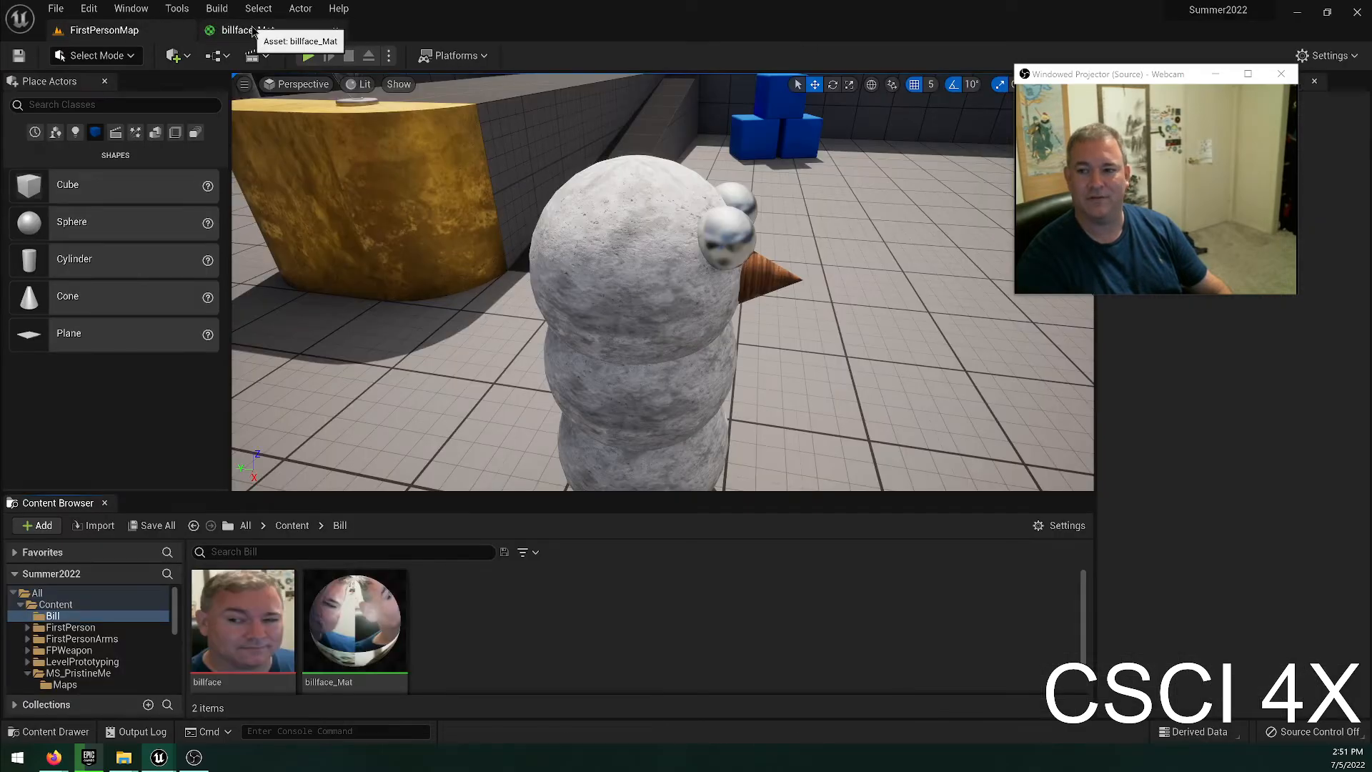
left_click(256, 30)
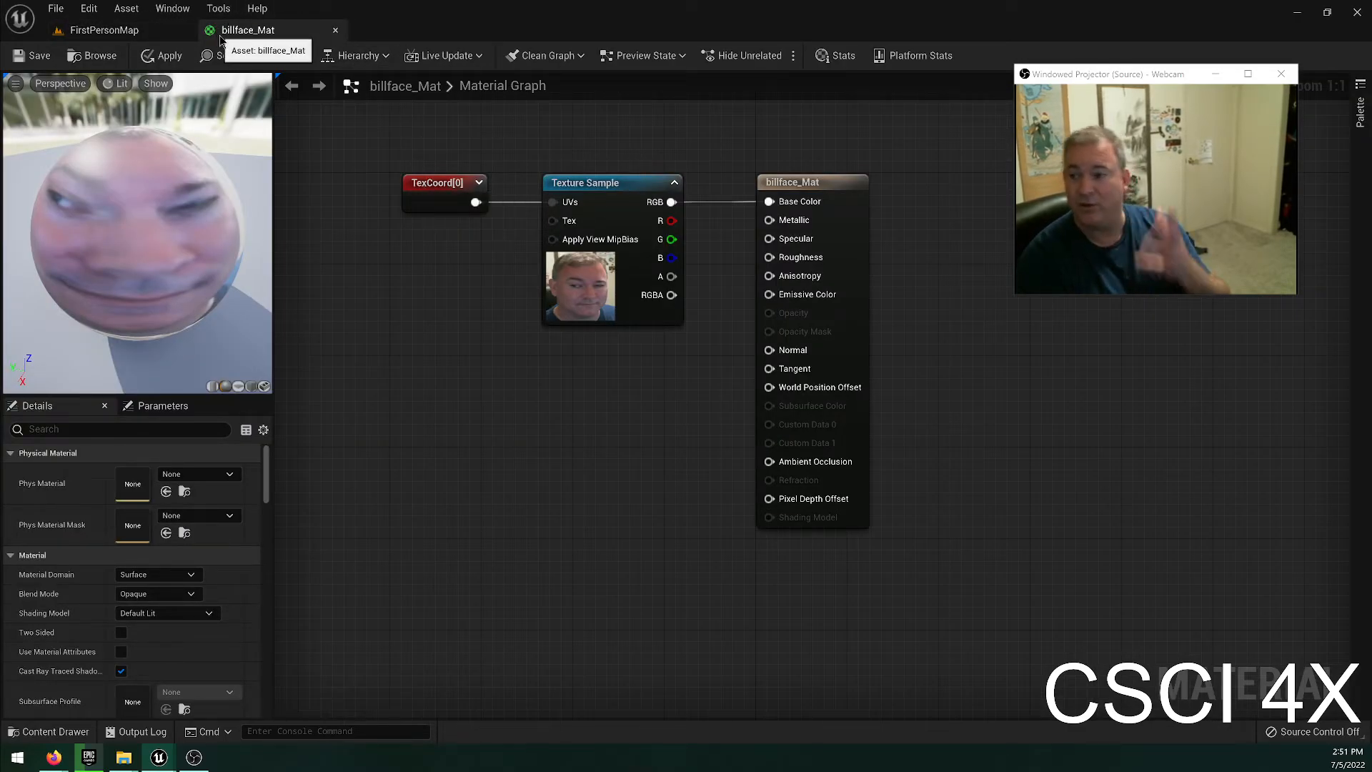
left_click_drag(274, 30, 554, 400)
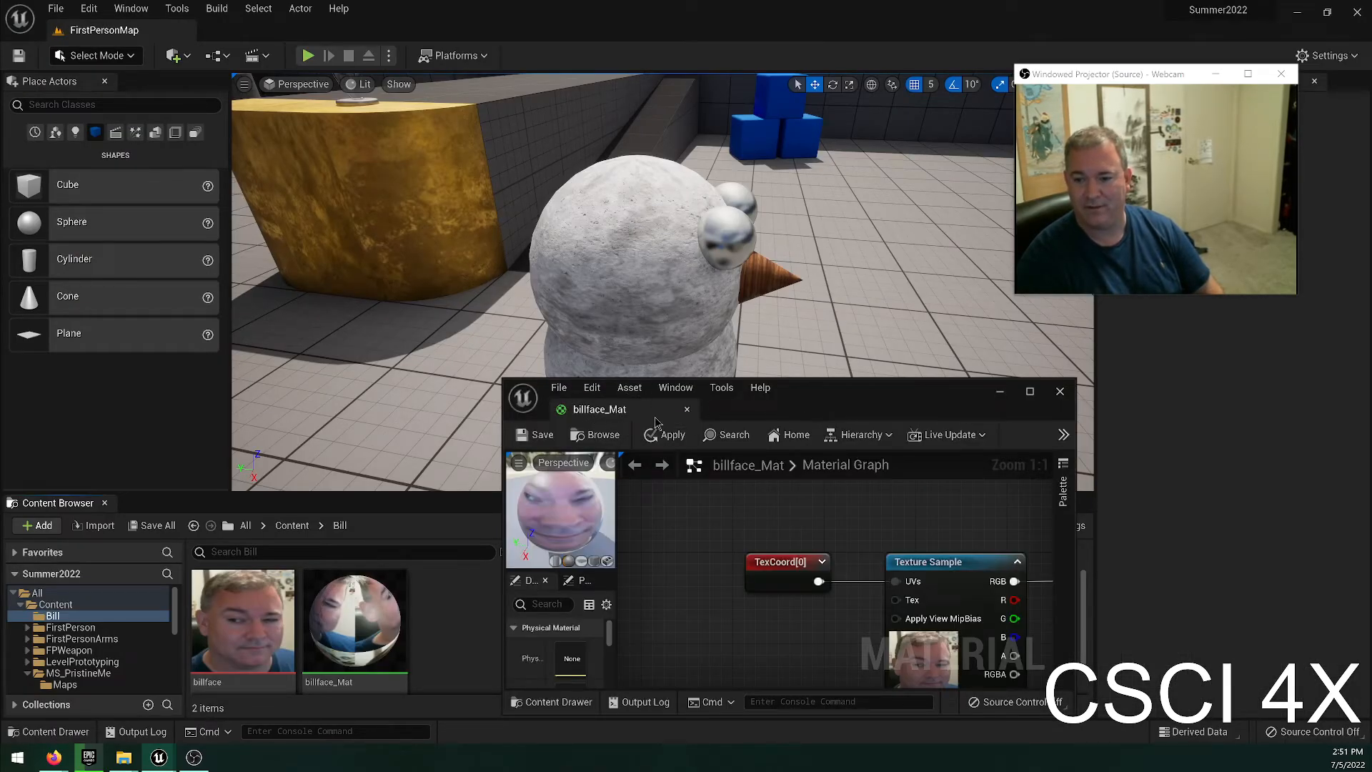
left_click_drag(655, 418, 270, 70)
Examine the billface_Mat material graph and its TexCoord node's tiling settings, and return to the FirstPersonMap level.
left_click(108, 30)
left_click(239, 32)
left_click(143, 30)
left_click(243, 30)
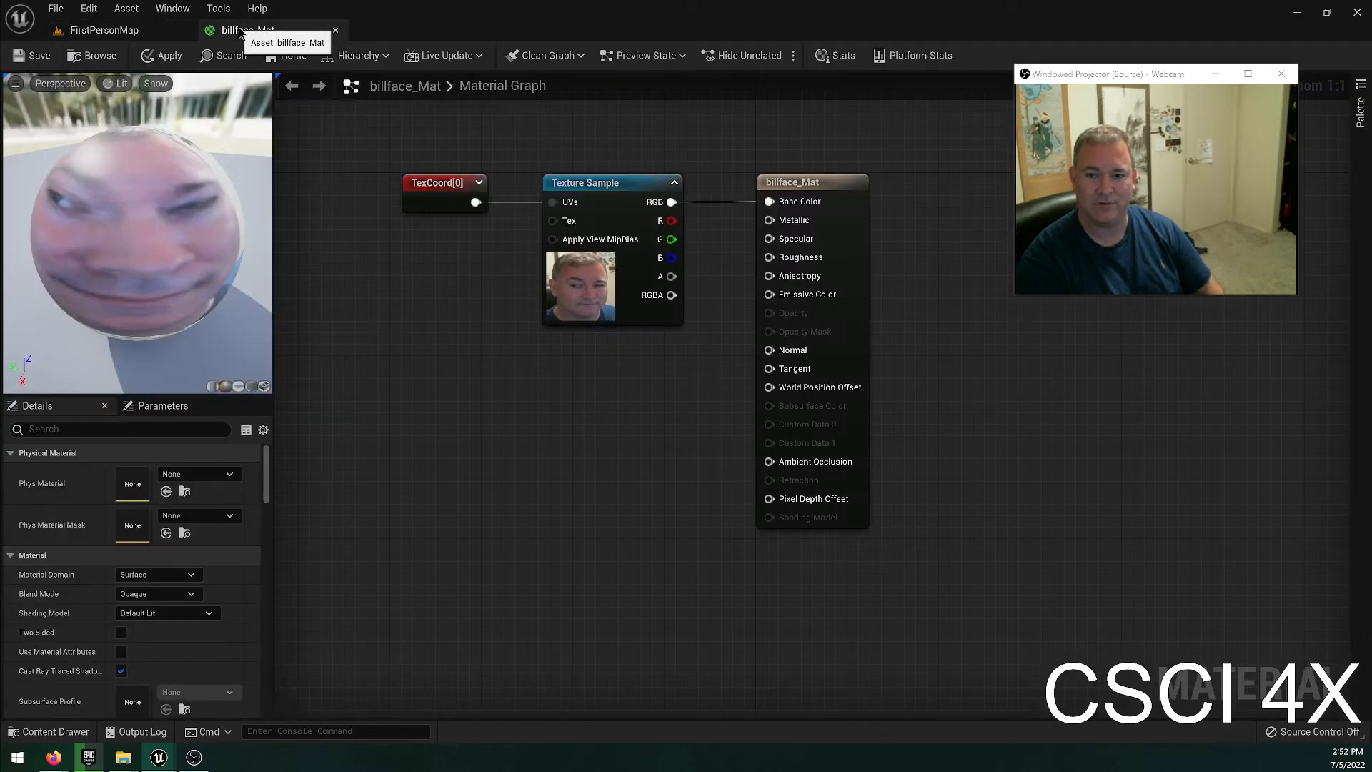
left_click(107, 30)
left_click(243, 30)
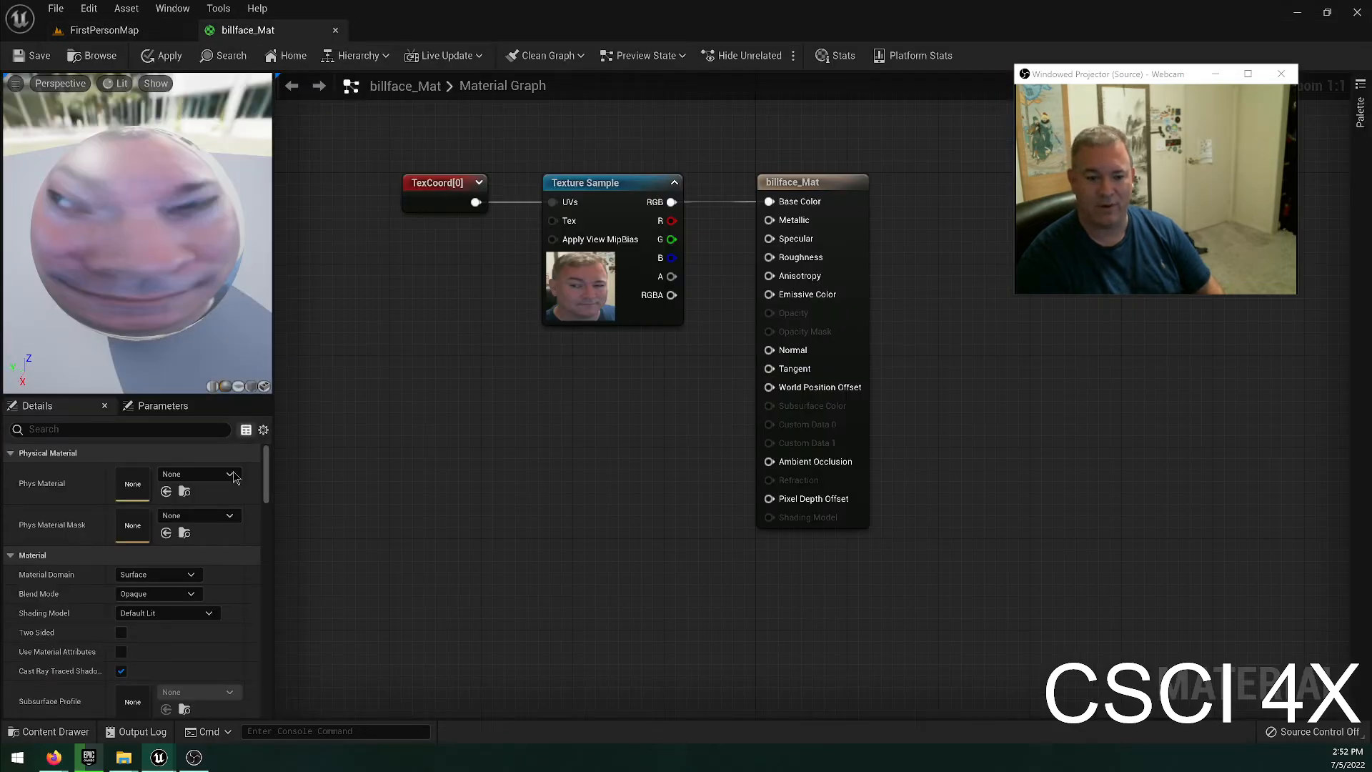
scroll(202, 620, "down", 5)
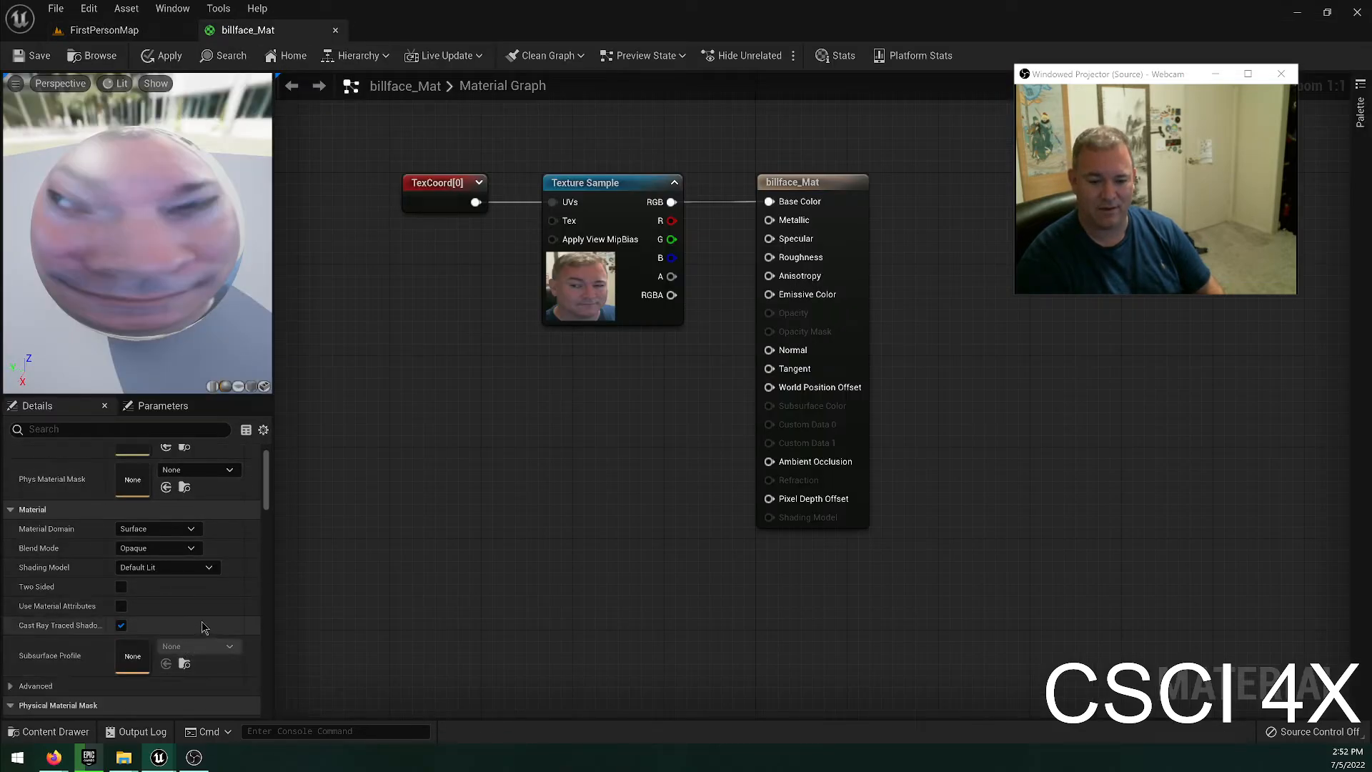
left_click(438, 179)
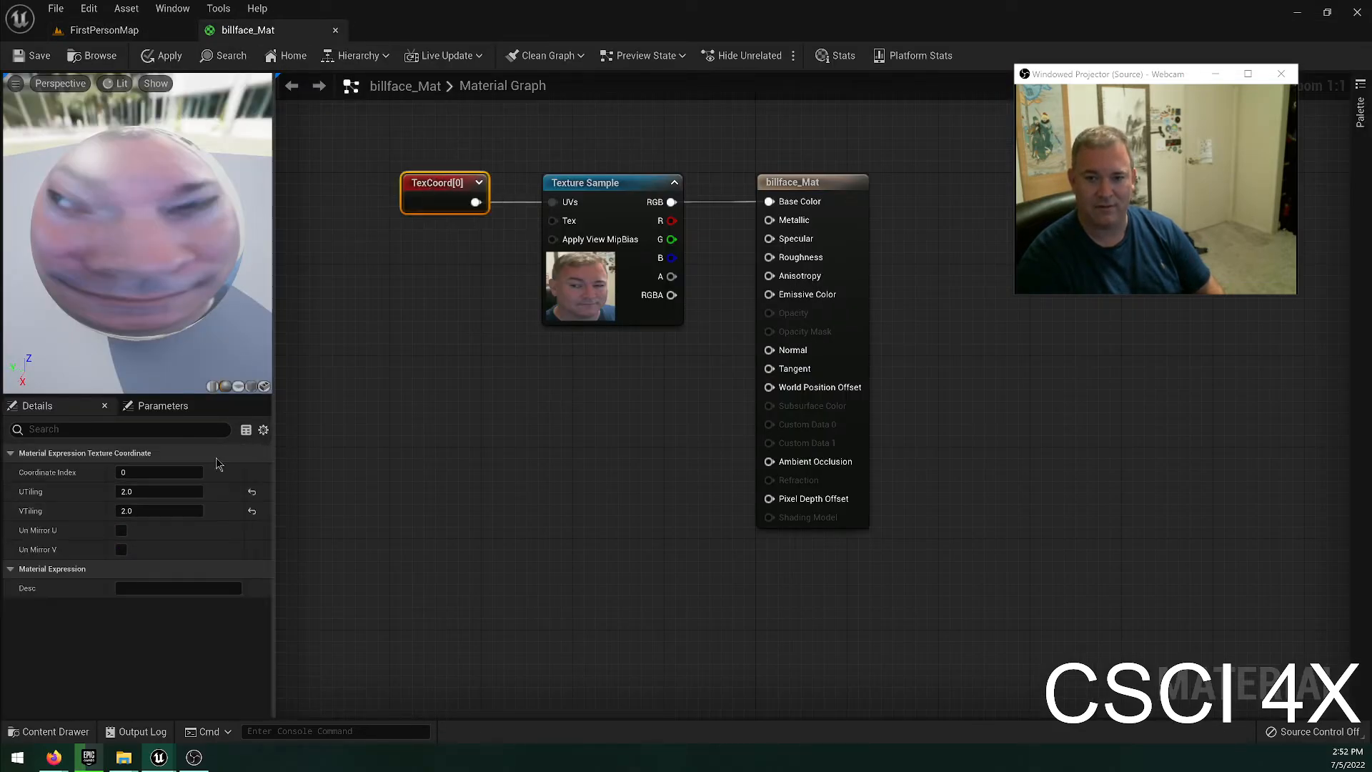
left_click(121, 57)
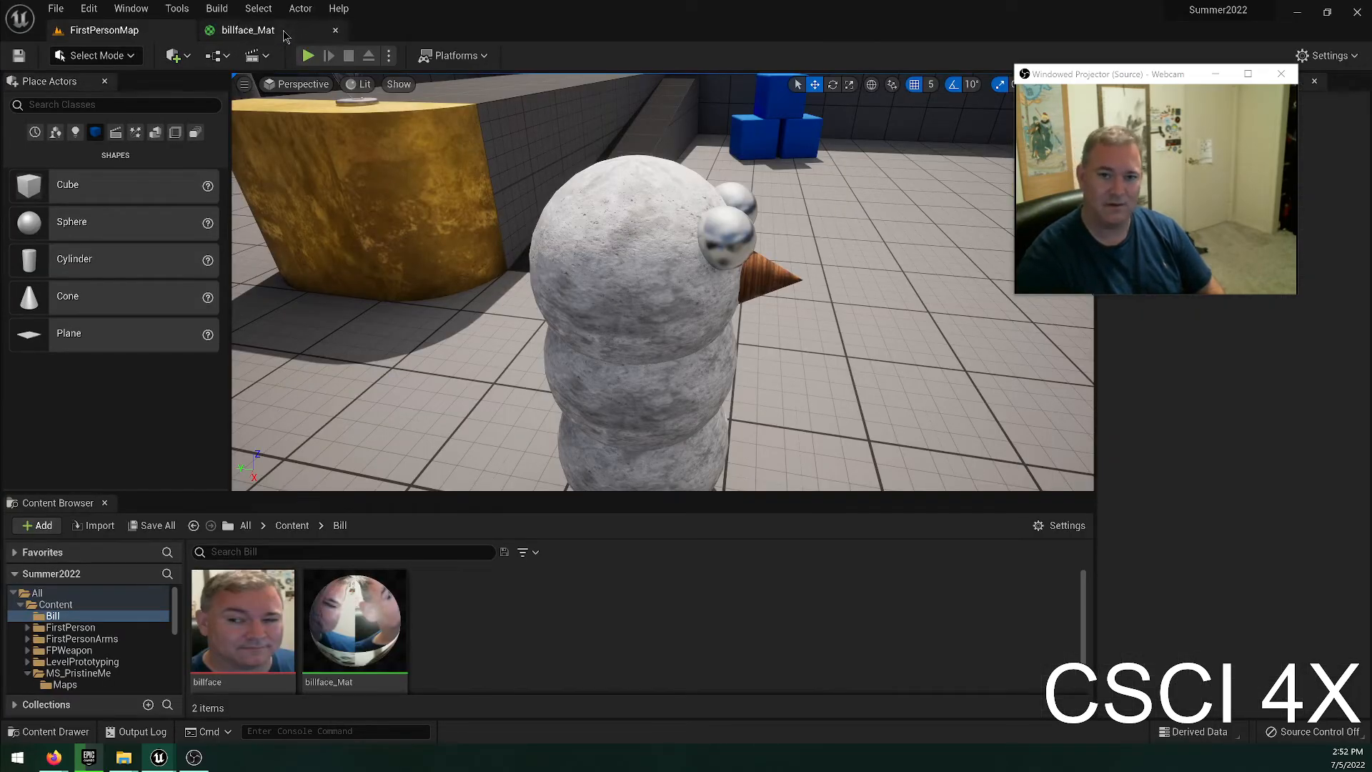
left_click(247, 30)
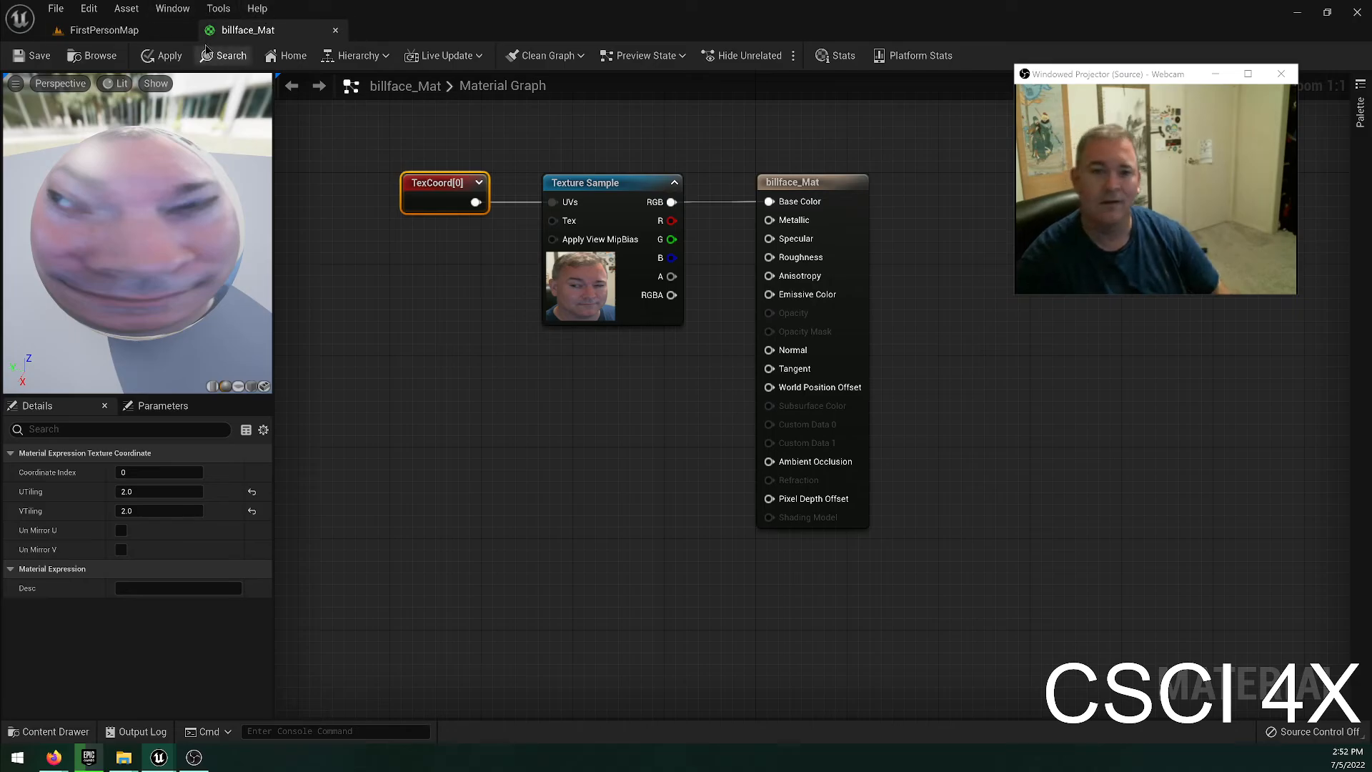
left_click(106, 30)
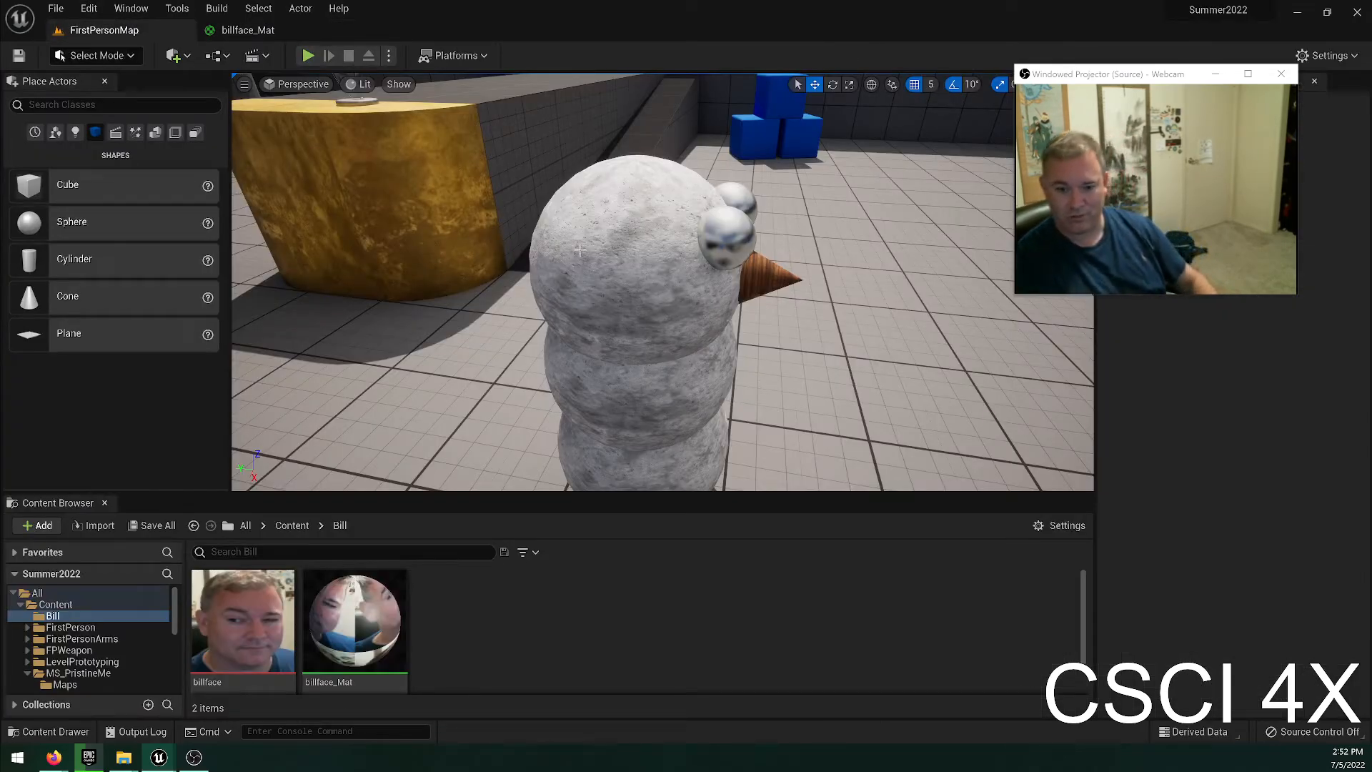
Show the project's top-level Content folder and launch the Windows Snipping Tool.
left_click(56, 604)
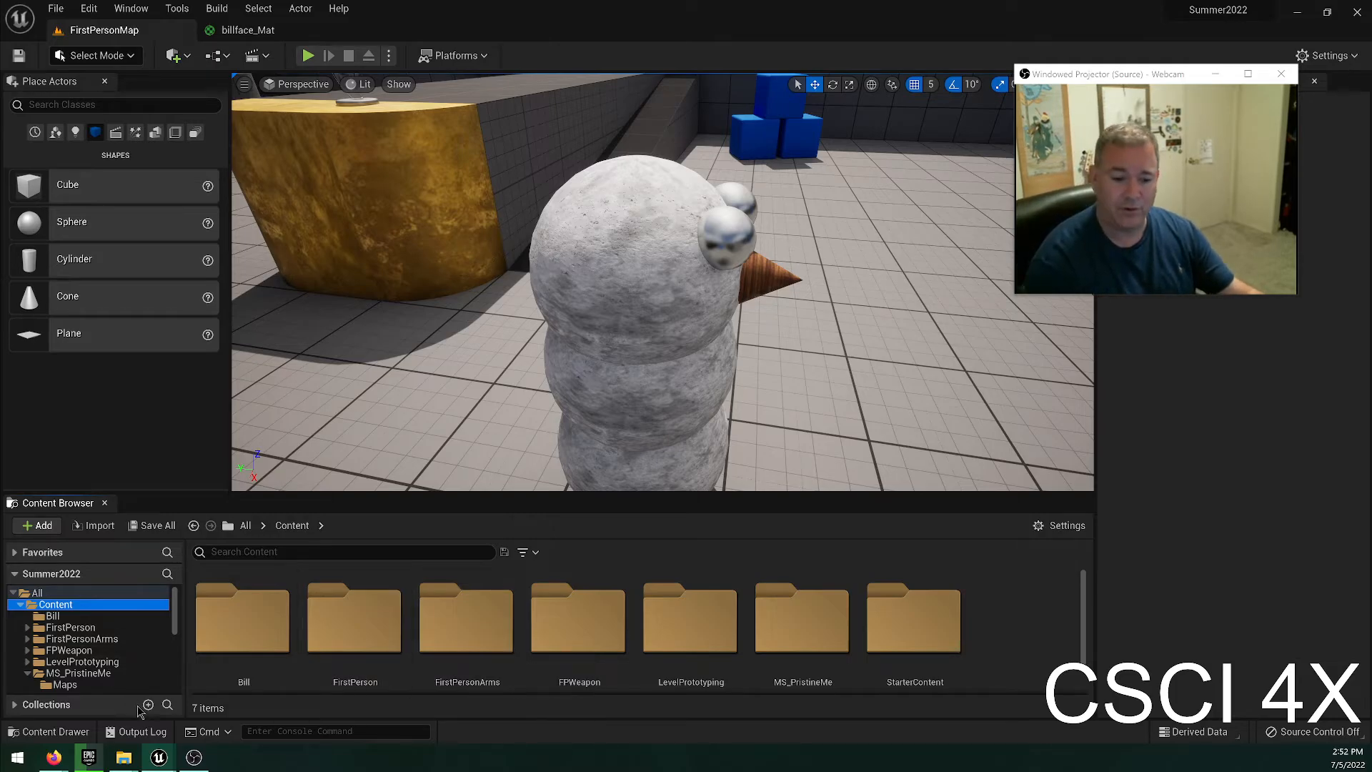
left_click(18, 759)
left_click(18, 761)
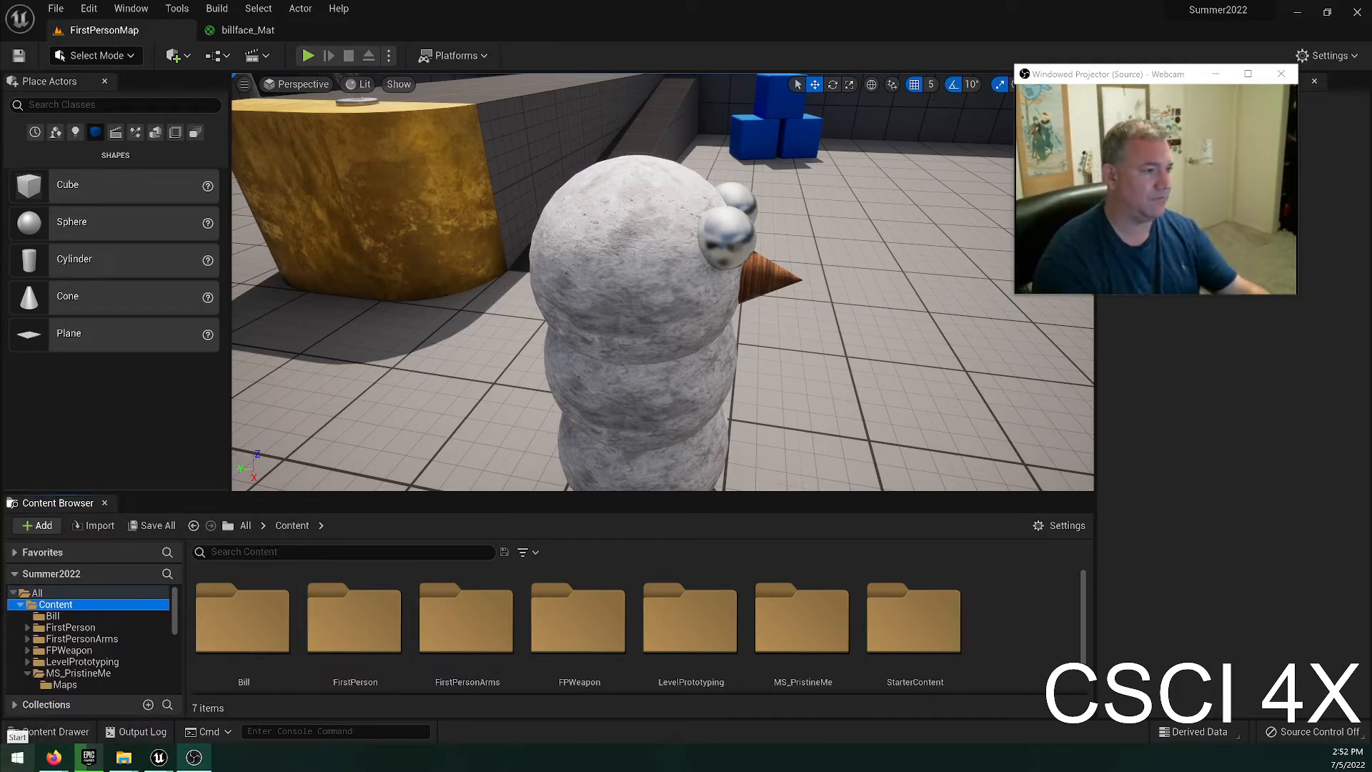
left_click(22, 755)
type("snip")
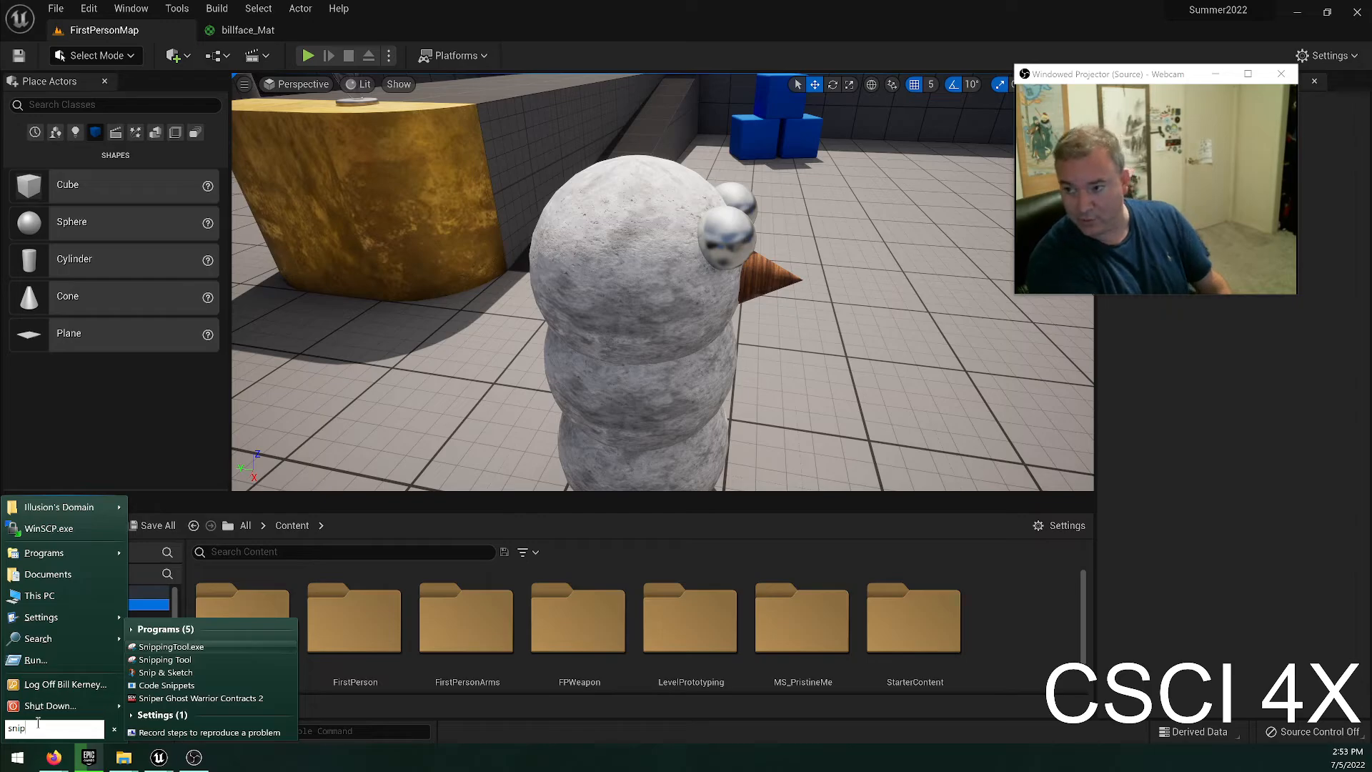
key("Return")
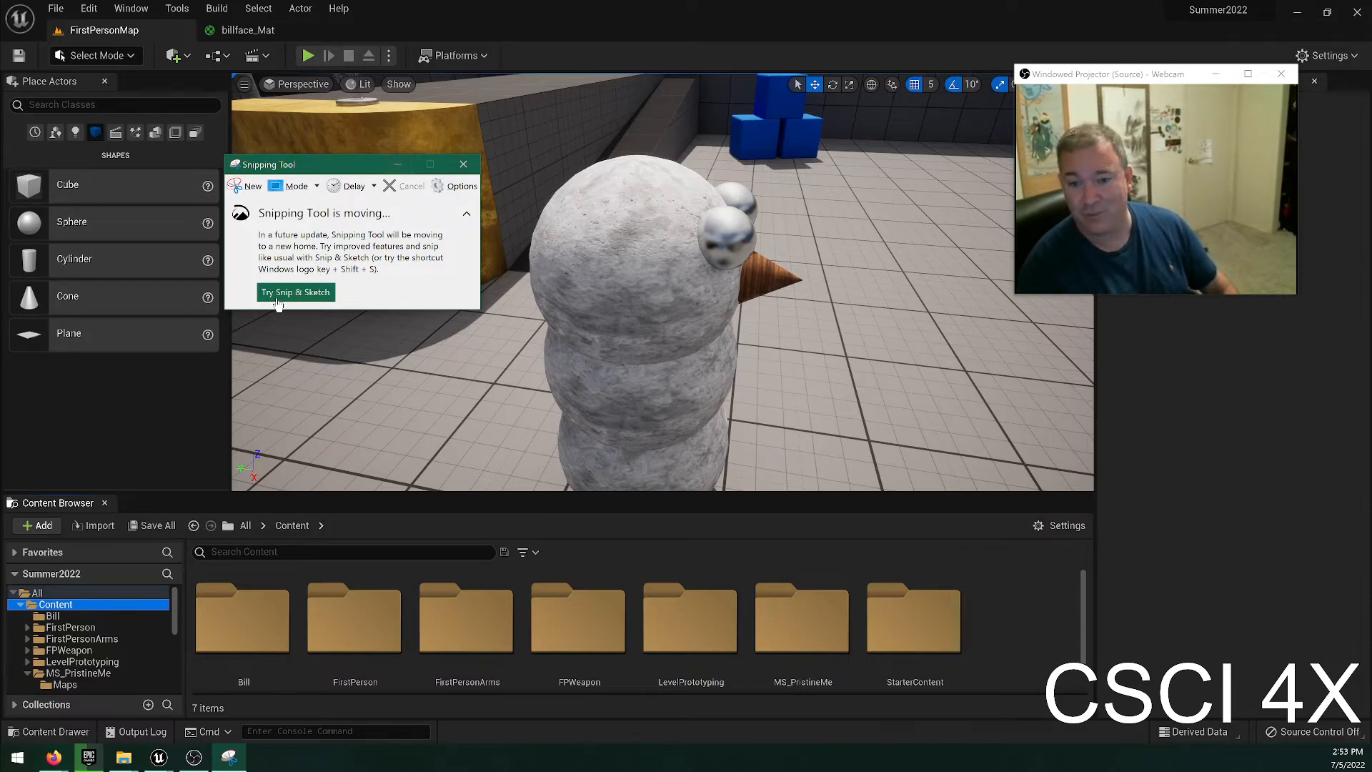
Review the Snipping Tool's moving notice and its options, leaving the options without changes.
left_click(467, 215)
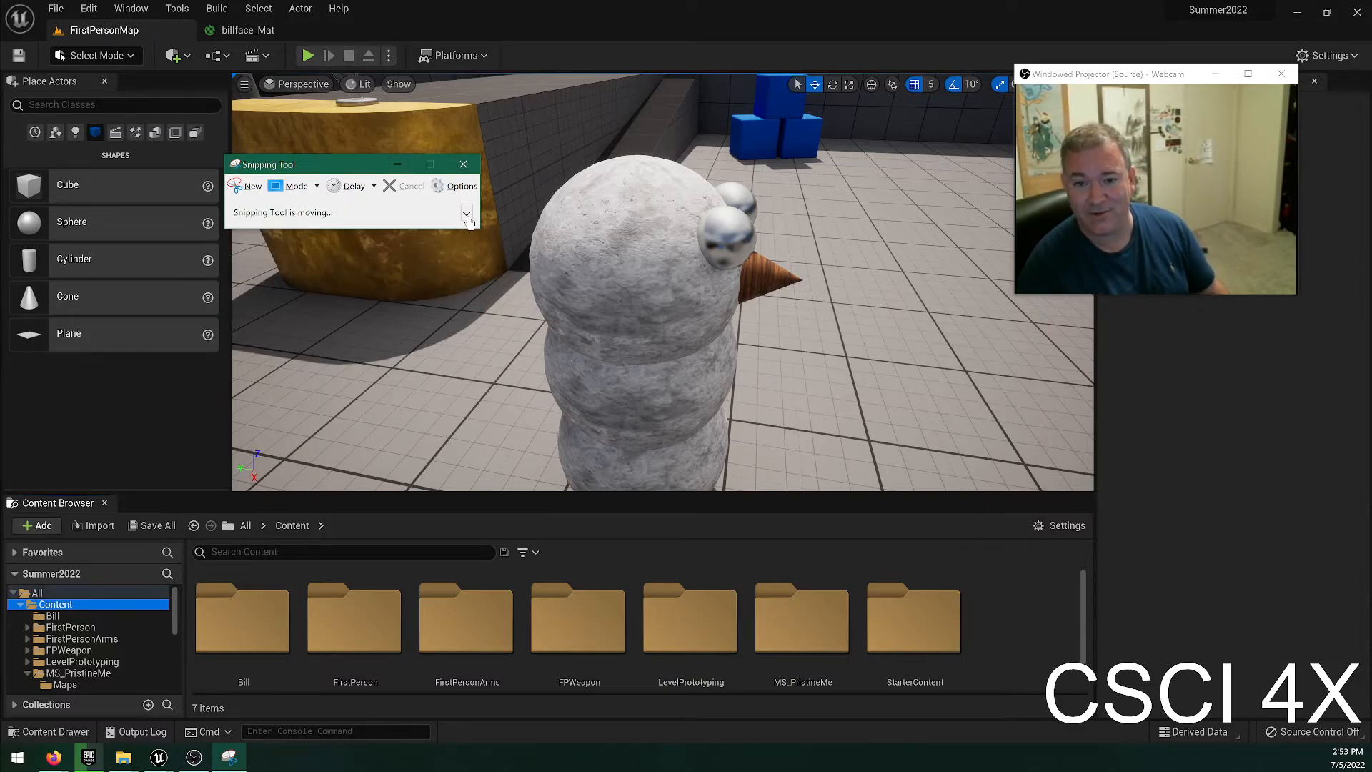
left_click(468, 217)
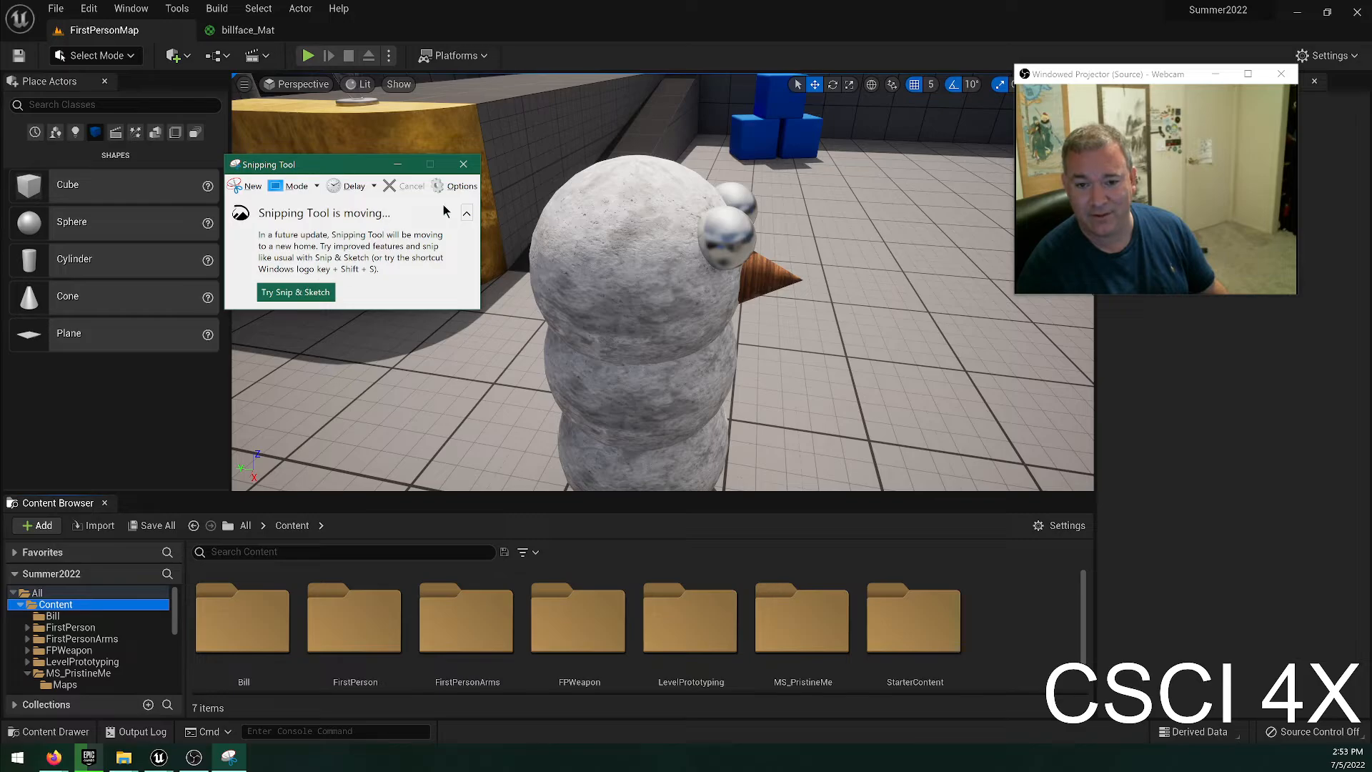
left_click(466, 215)
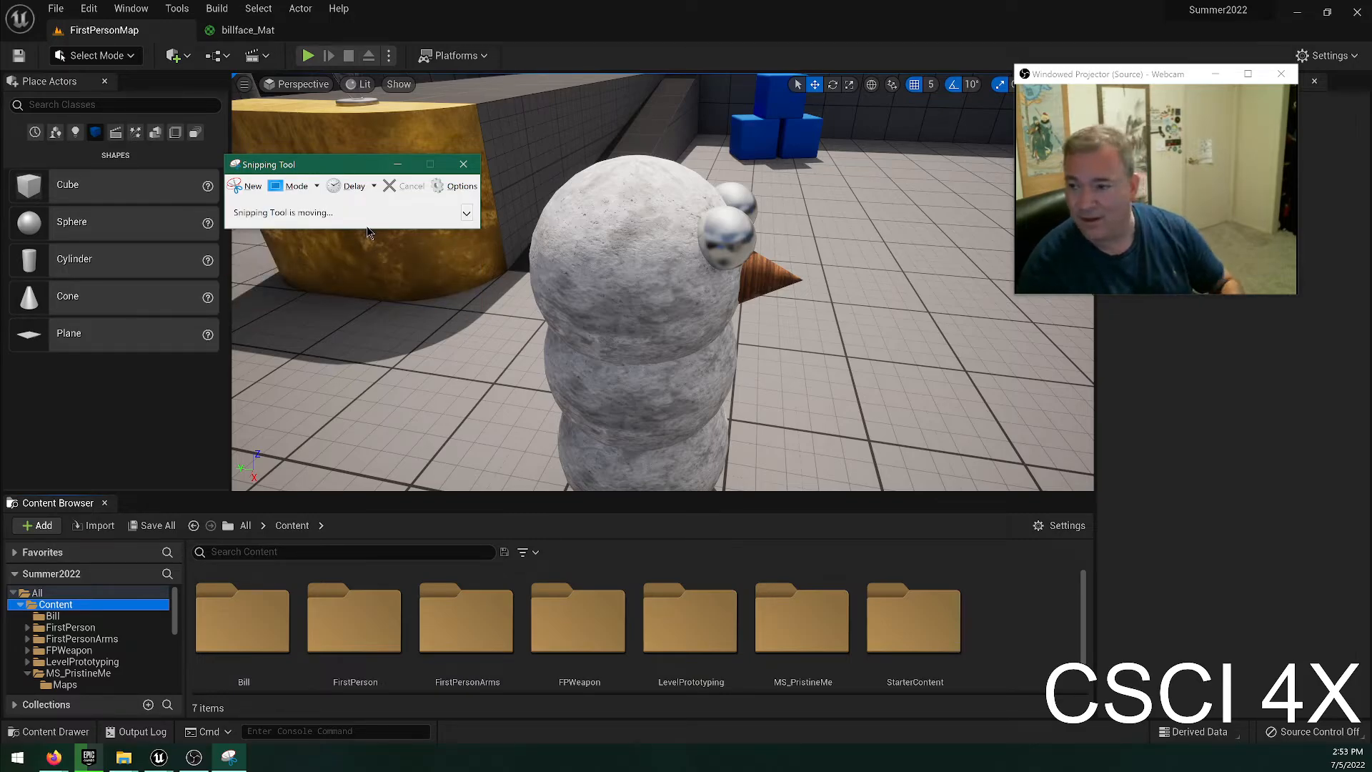
left_click(457, 186)
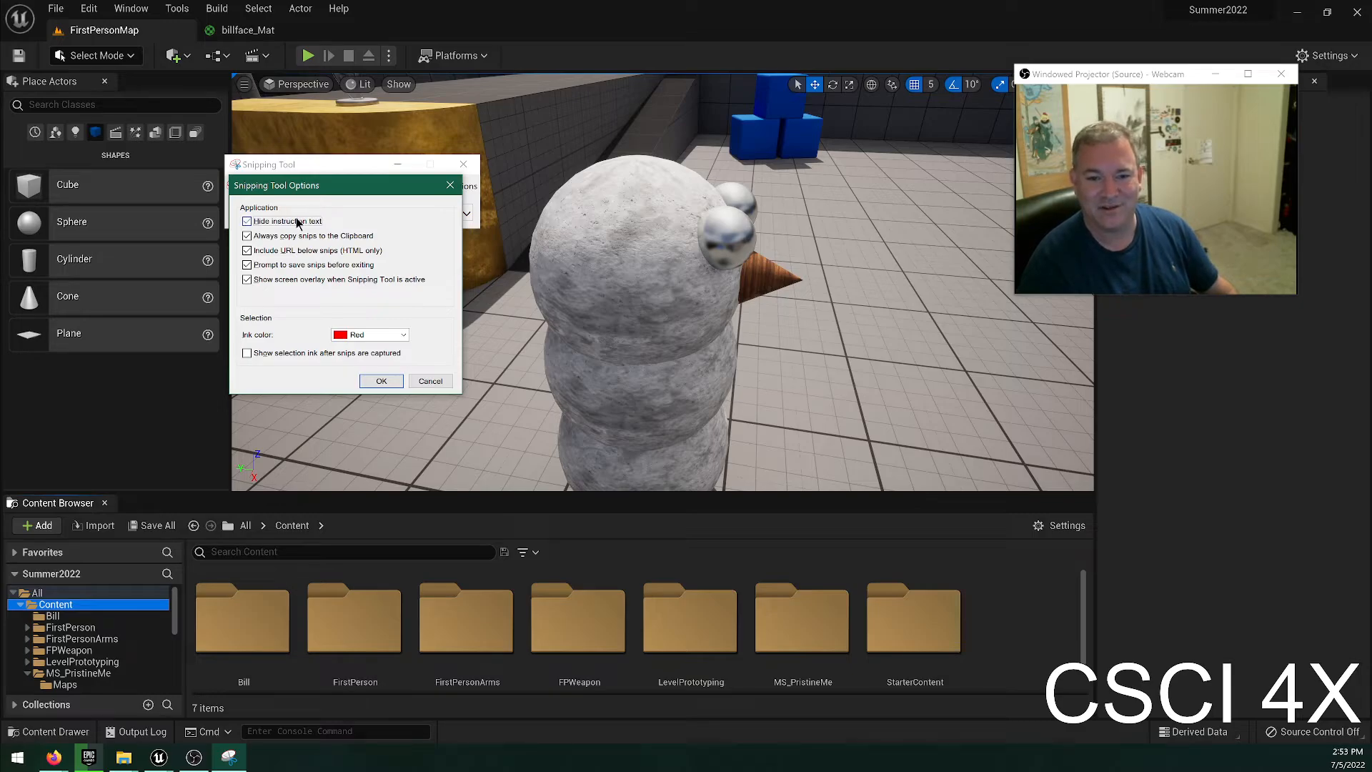
left_click(432, 383)
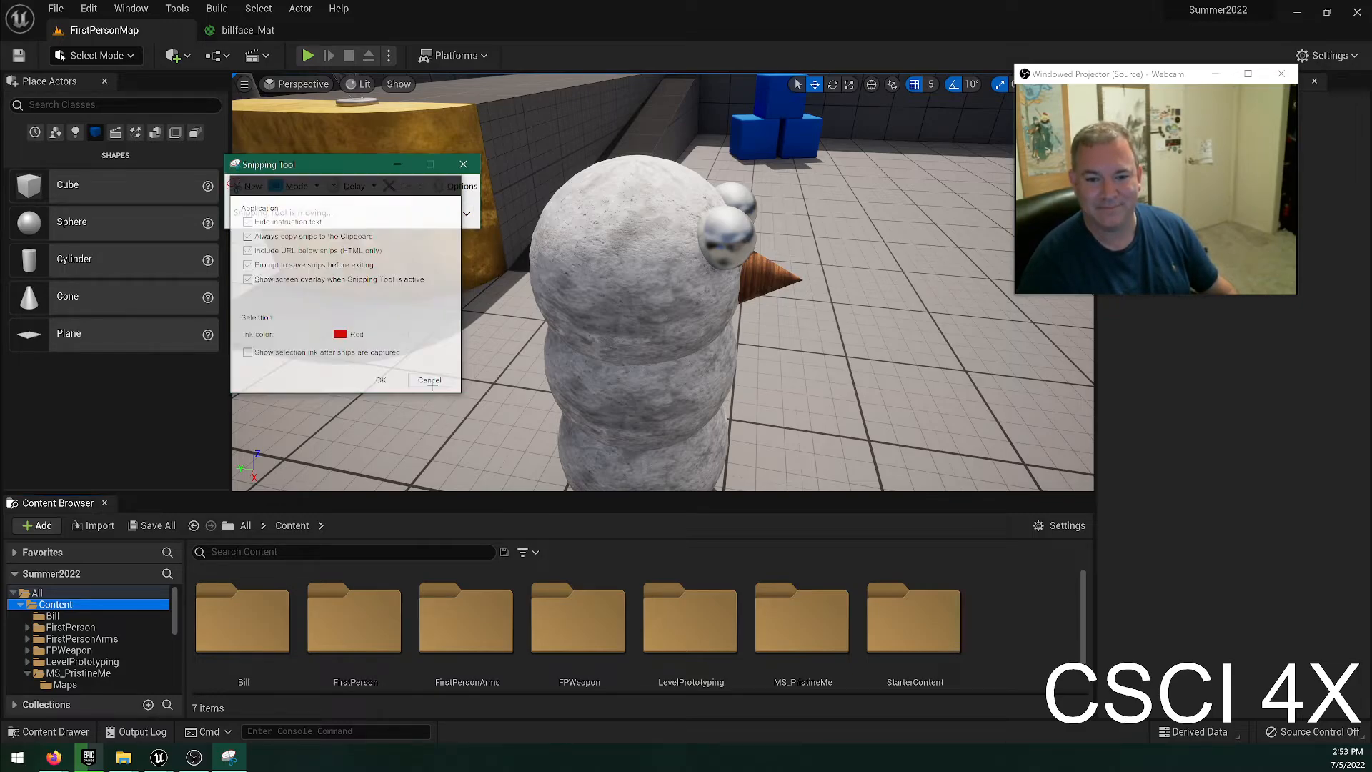
Snip the viewport area around the snowman, check the file commands, and close the Snipping Tool without saving.
left_click(246, 185)
left_click_drag(508, 125, 806, 520)
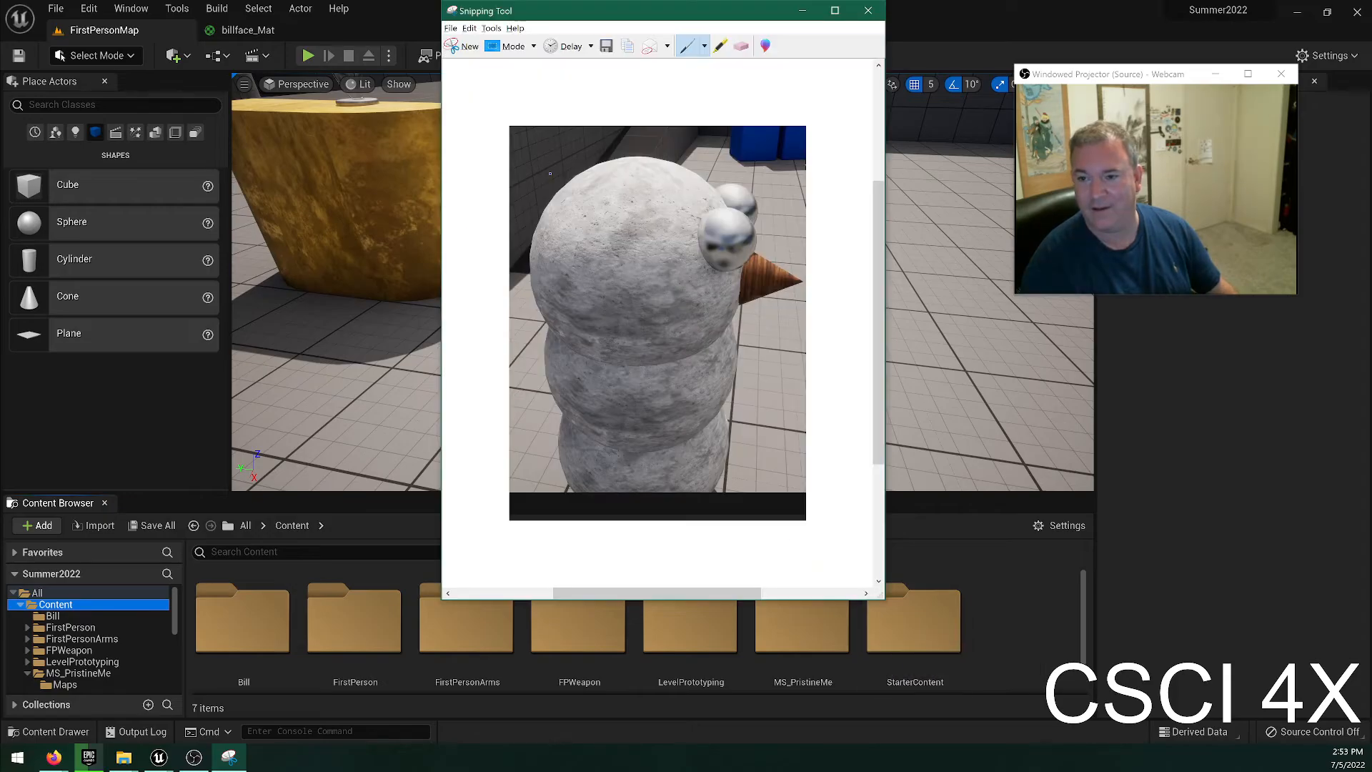
left_click(450, 28)
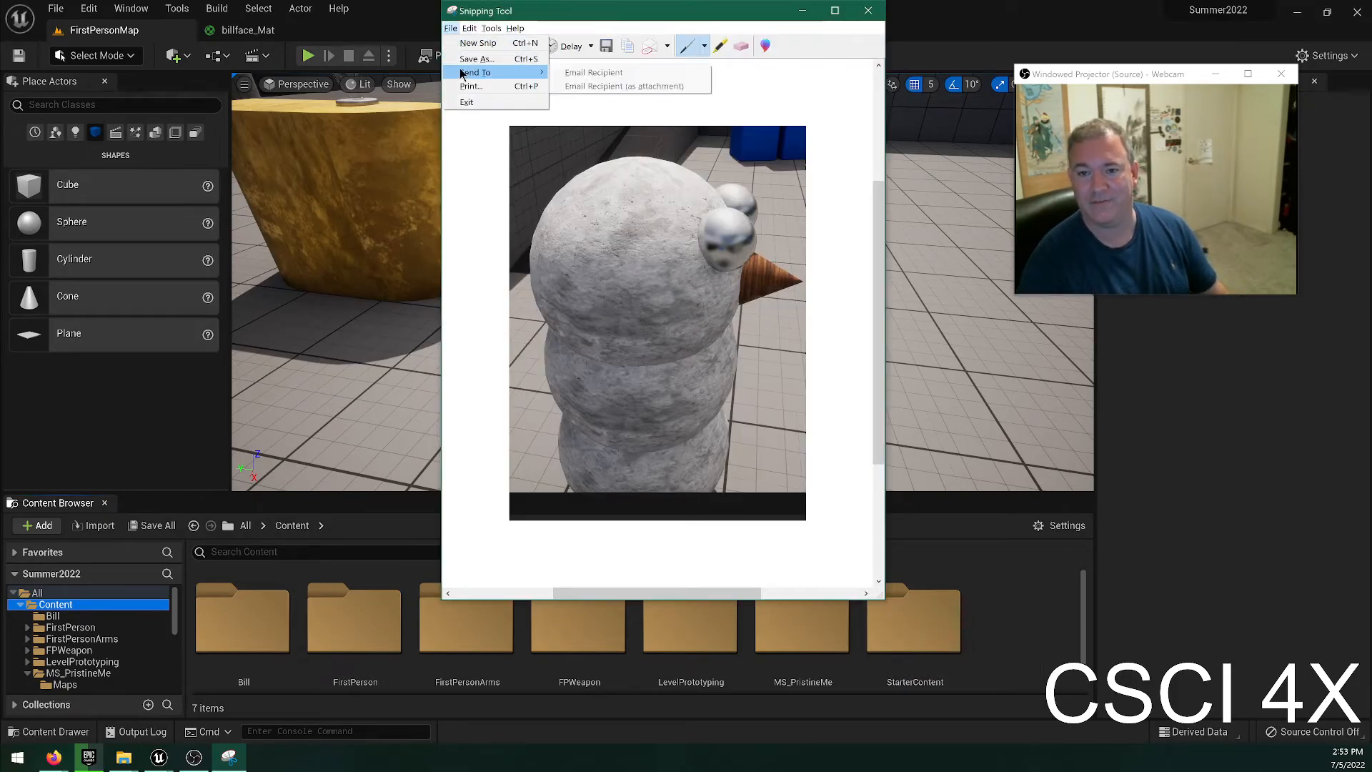
left_click(868, 10)
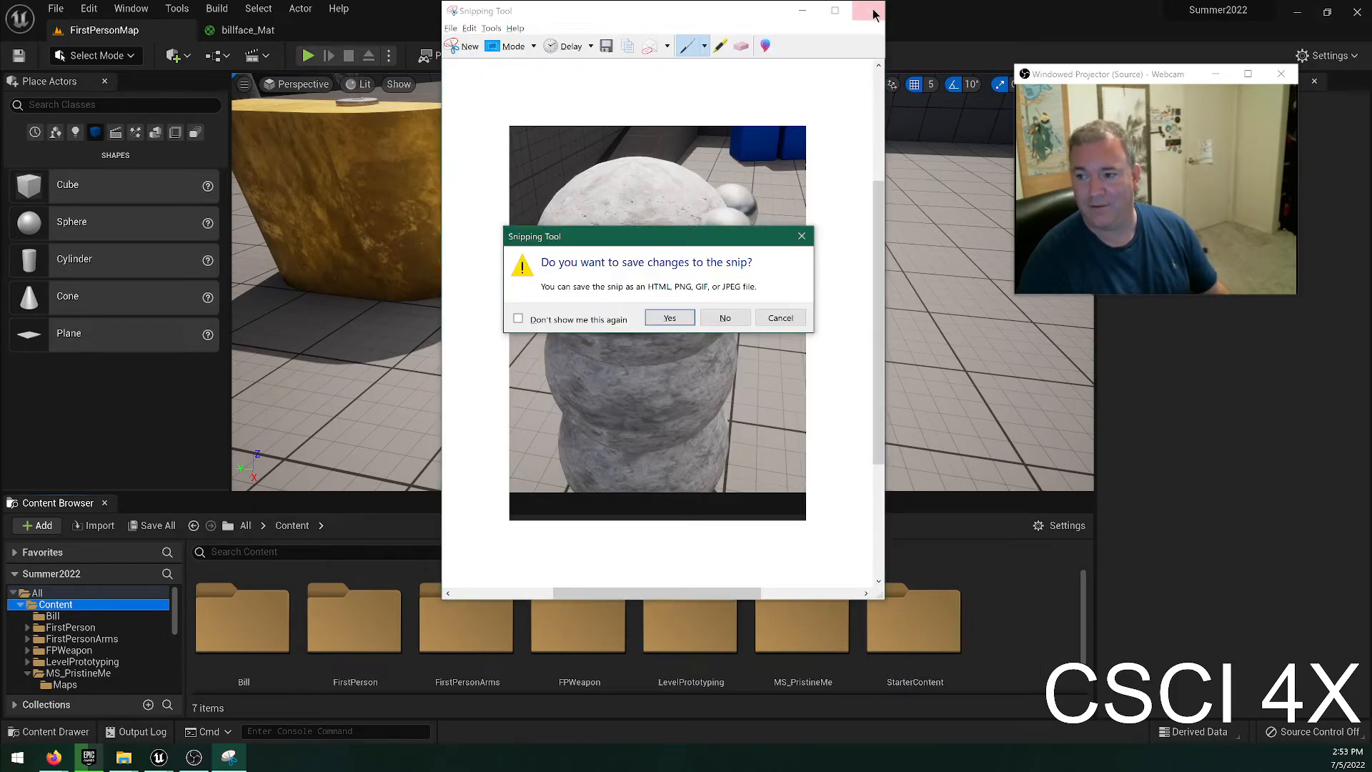
left_click(726, 318)
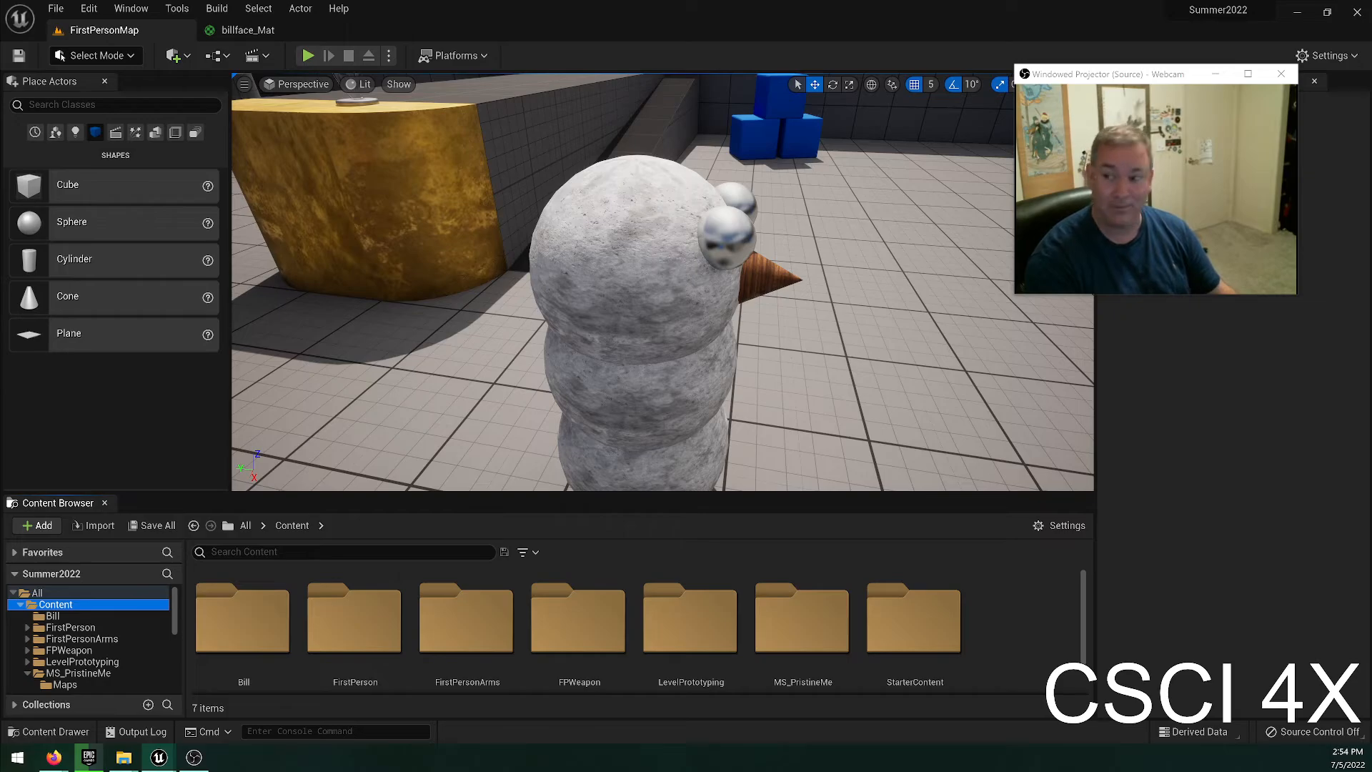
Switch to Firefox and load bing.com in a new window.
key("ctrl+n")
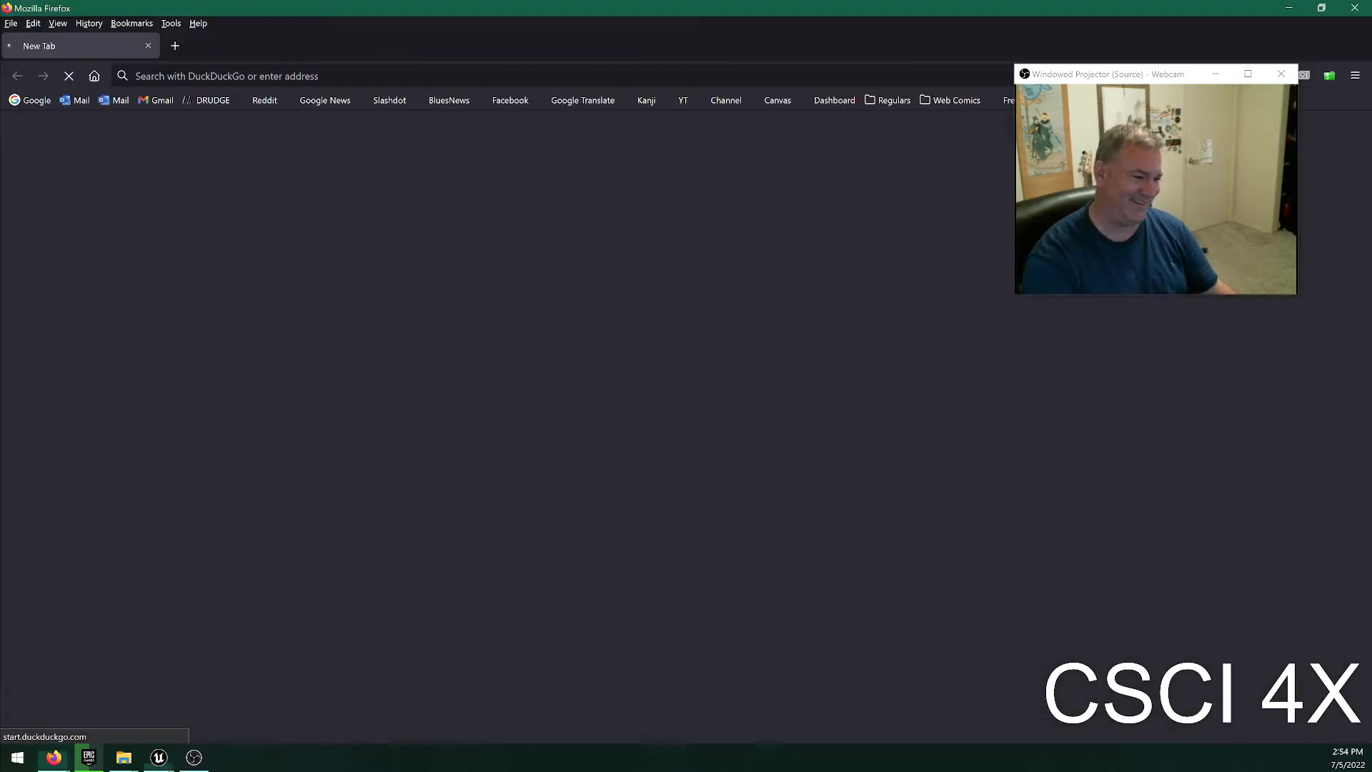
key("ctrl+l")
type("bing.com/")
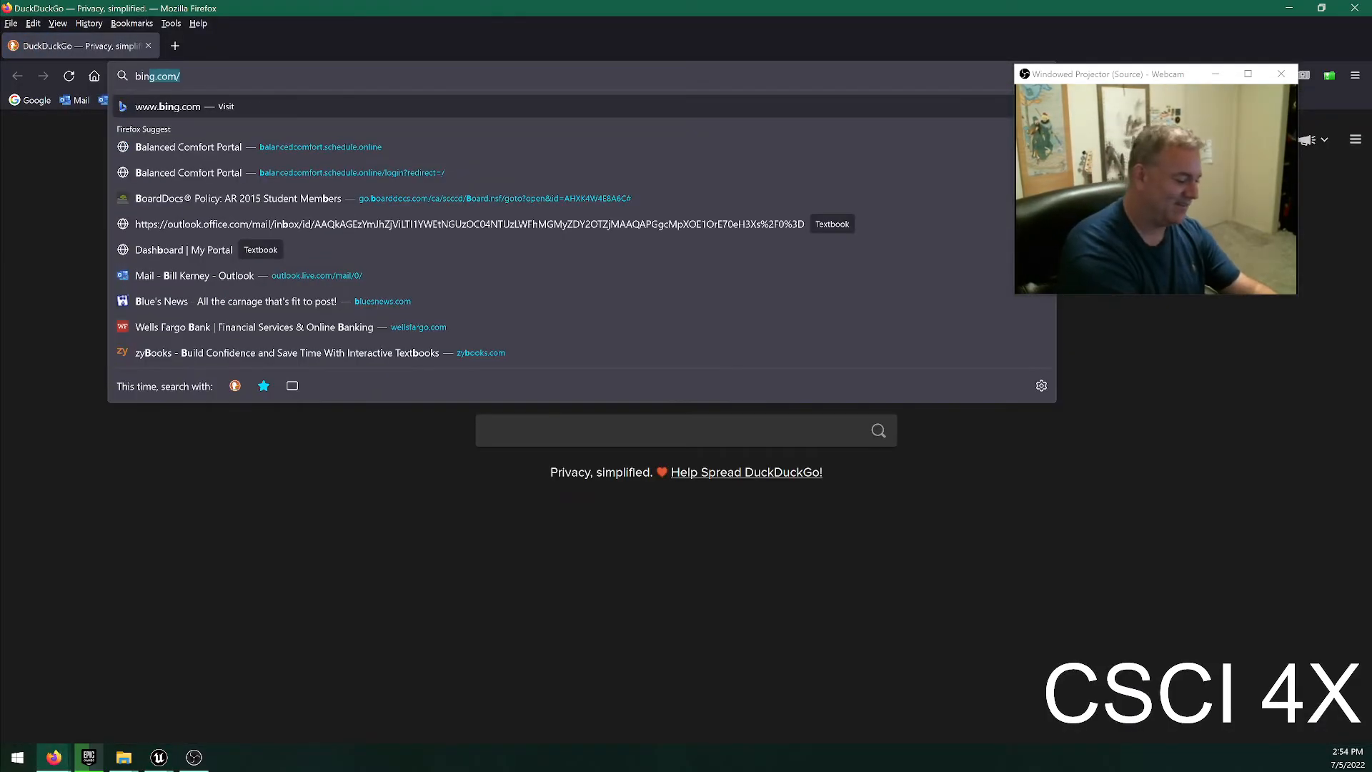
key("Return")
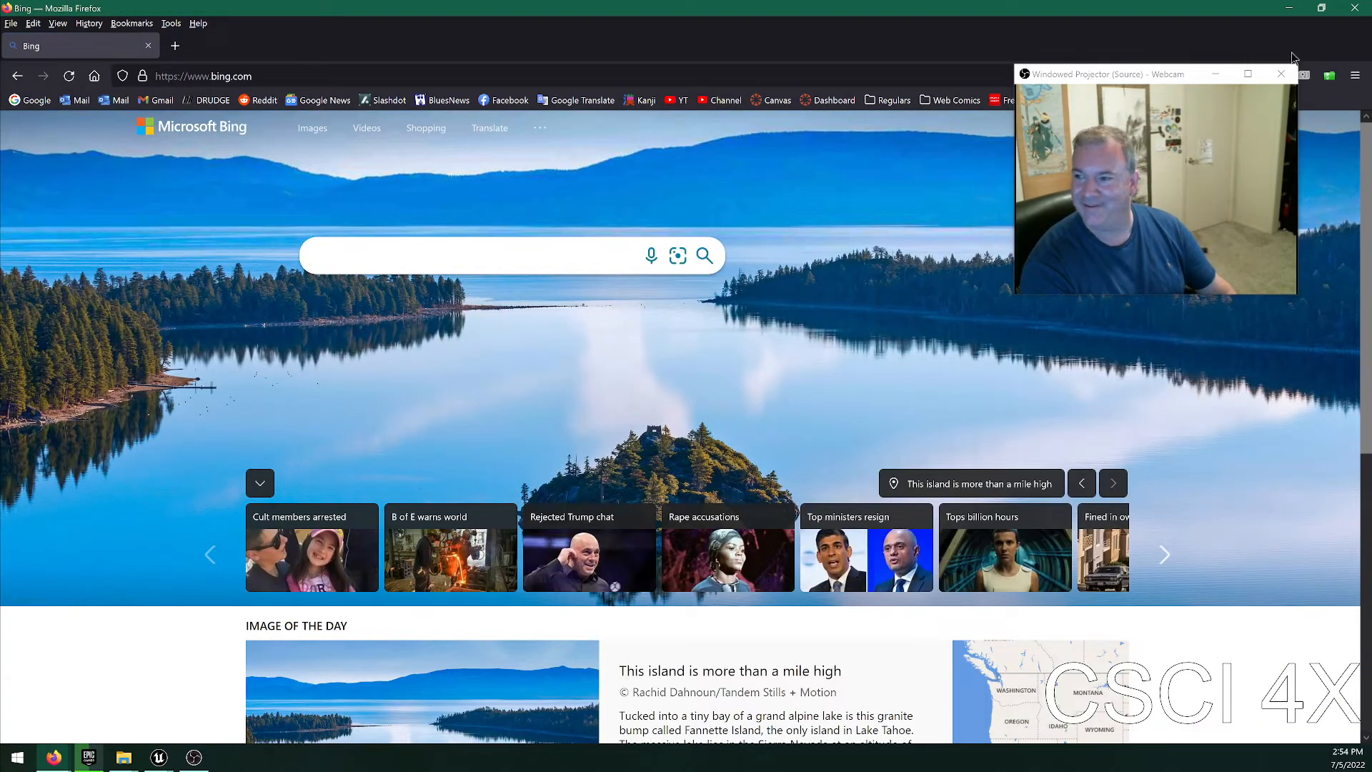
Look over the Bing homepage with the webcam window out of the way, dismiss the extension offer, and return to the Unreal Editor.
left_click(1215, 73)
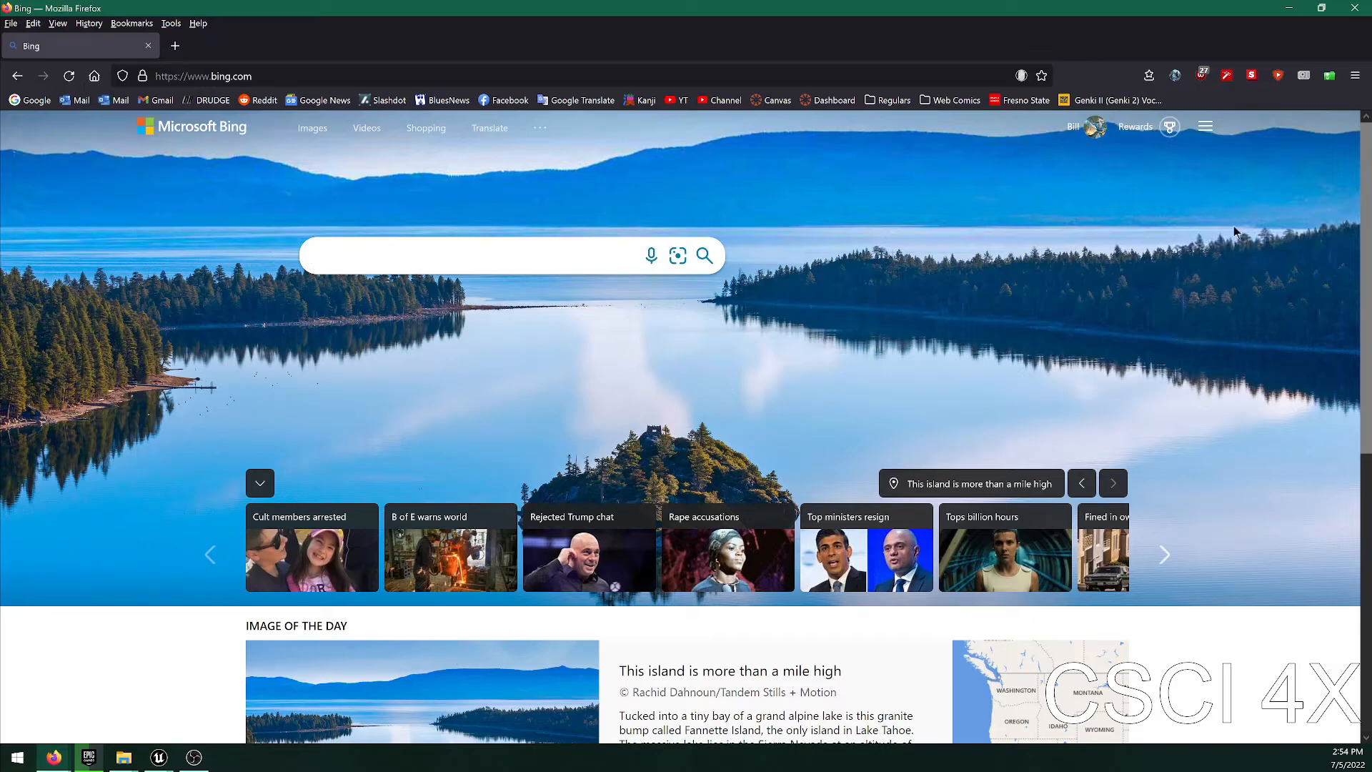
scroll(1329, 505, "down", 3)
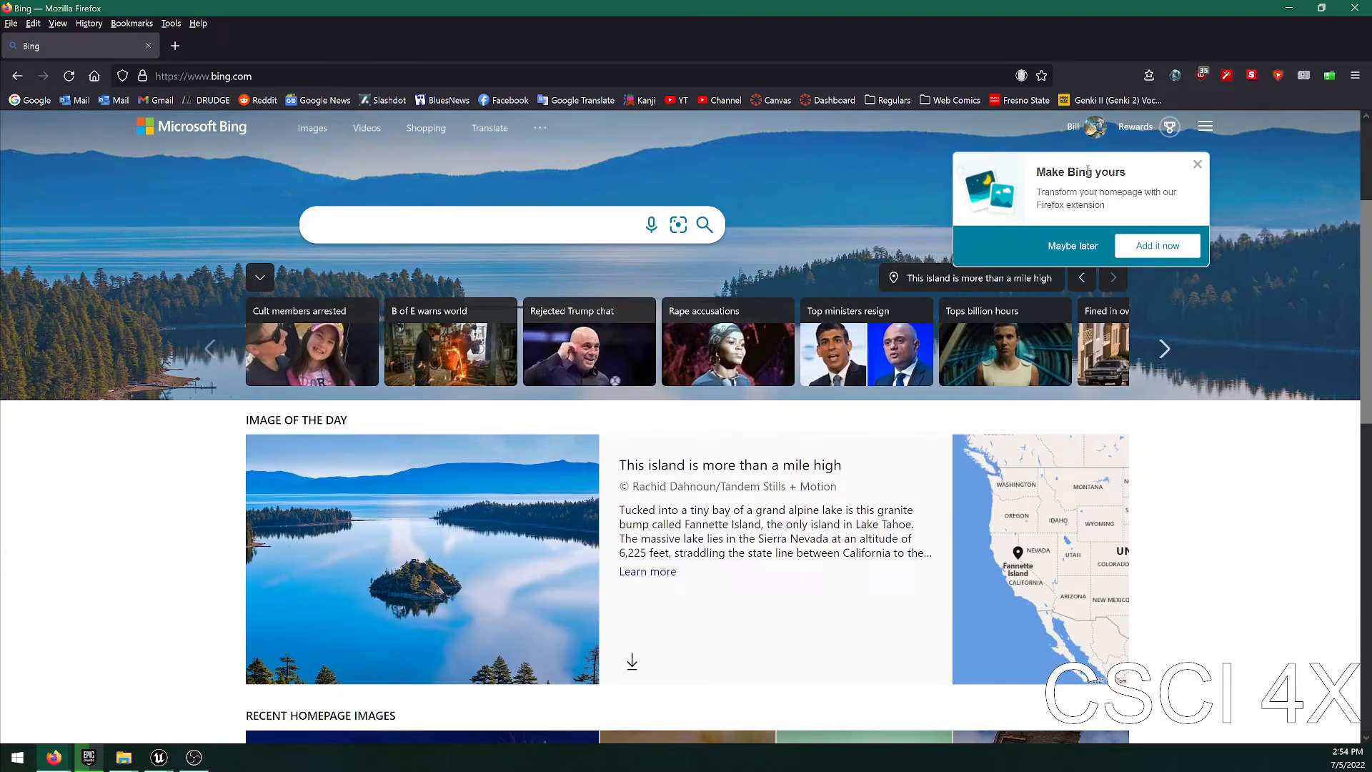
left_click(1197, 164)
key("alt+Tab")
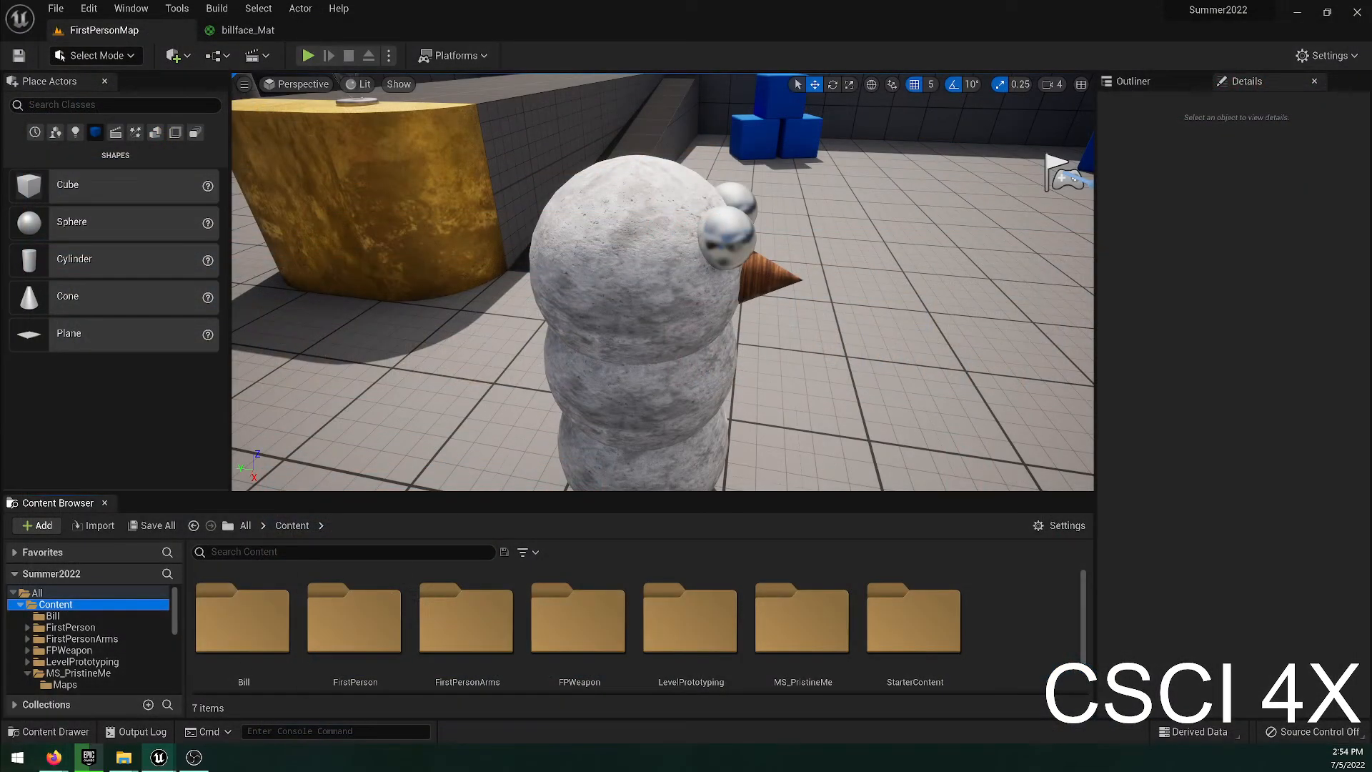
left_click(194, 757)
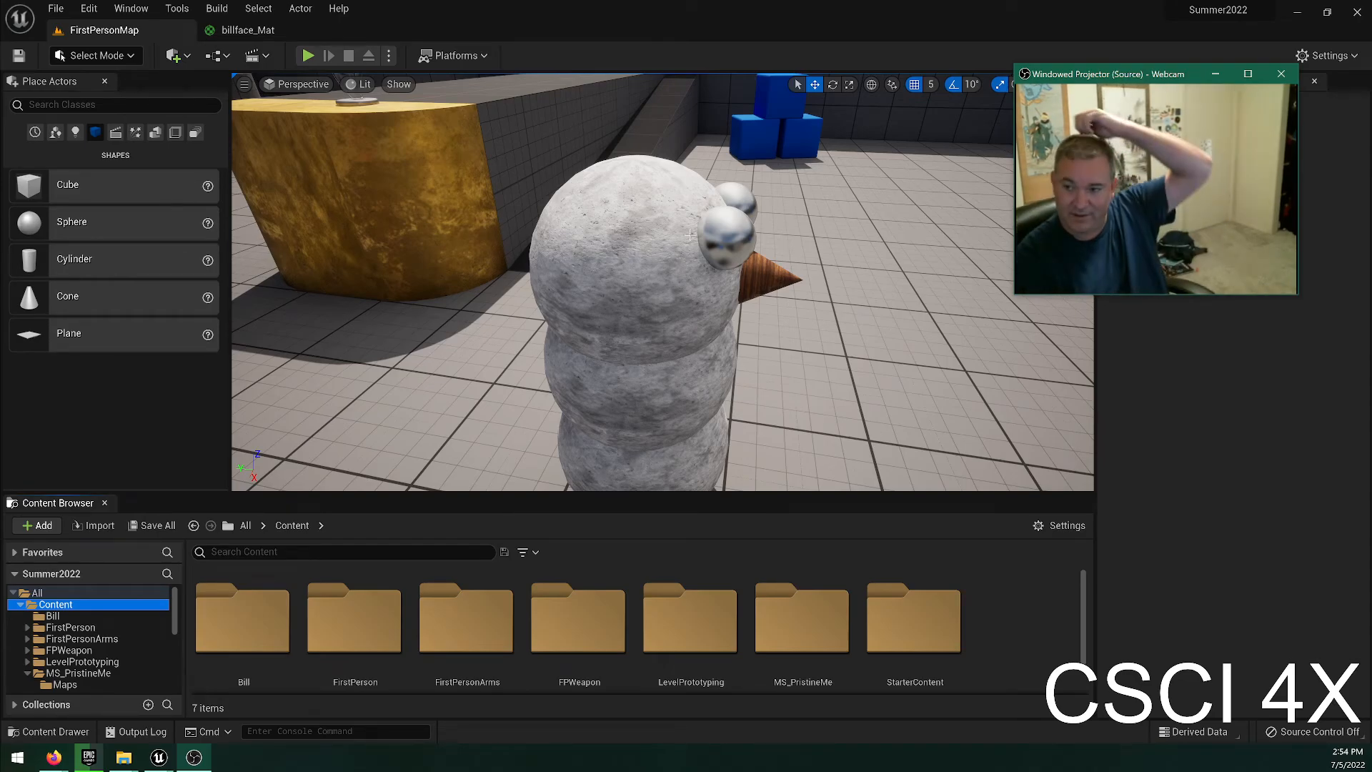
Select the snowman's head sphere and switch the transform mode to scaling.
right_click_drag(626, 345, 625, 345)
left_click(572, 232)
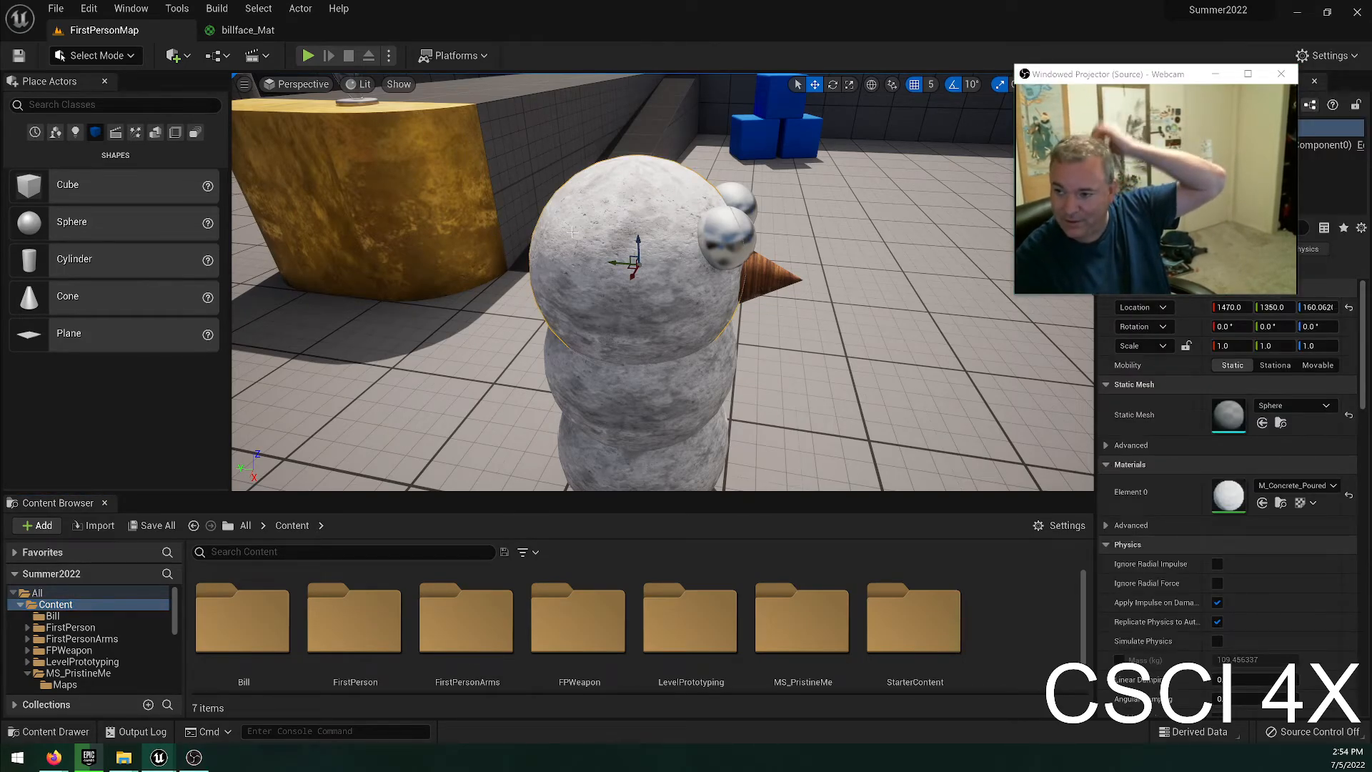
left_click(850, 85)
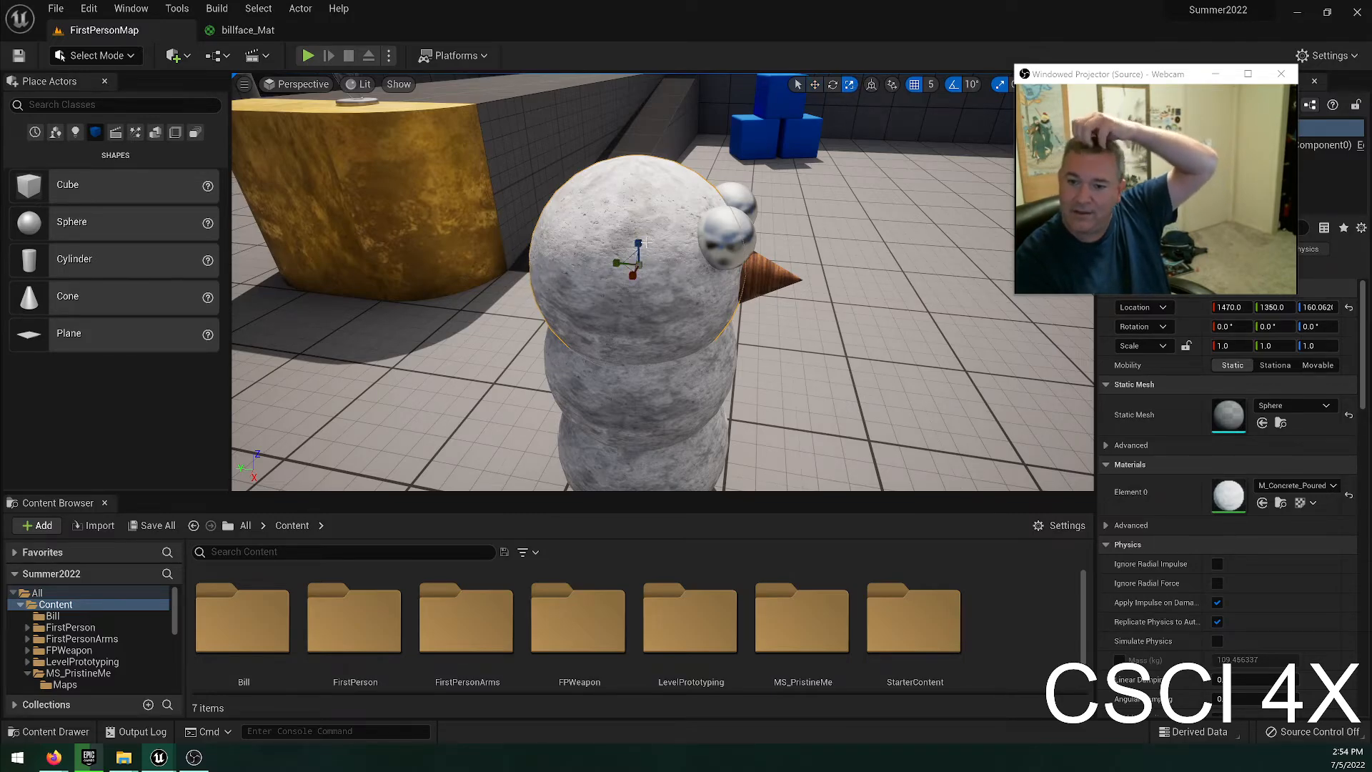
Try to stretch the snowman's head sphere along its vertical axis with the scale gizmo, and undo the attempt.
left_click_drag(638, 243, 638, 191)
right_click_drag(638, 192, 585, 178)
right_click_drag(888, 300, 647, 273)
key("Escape")
right_click_drag(726, 357, 857, 308)
key("ctrl+z")
key("ctrl+z")
Try to stretch the head sphere sideways to an X scale of 2.5, and undo the stretch.
mouse_move(726, 357)
right_mouse_down()
mouse_move(772, 367)
mouse_move(739, 367)
right_mouse_up()
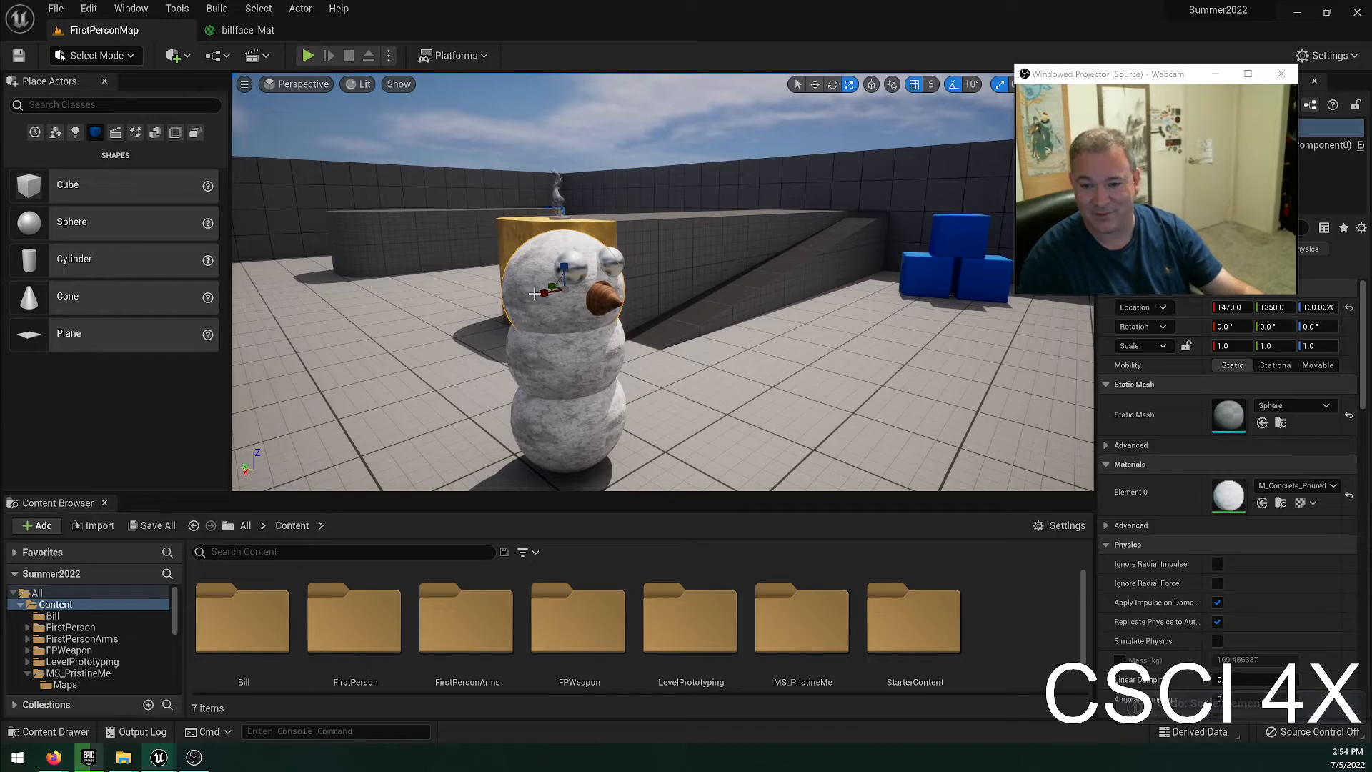
key("d")
right_click_drag(707, 375, 572, 373)
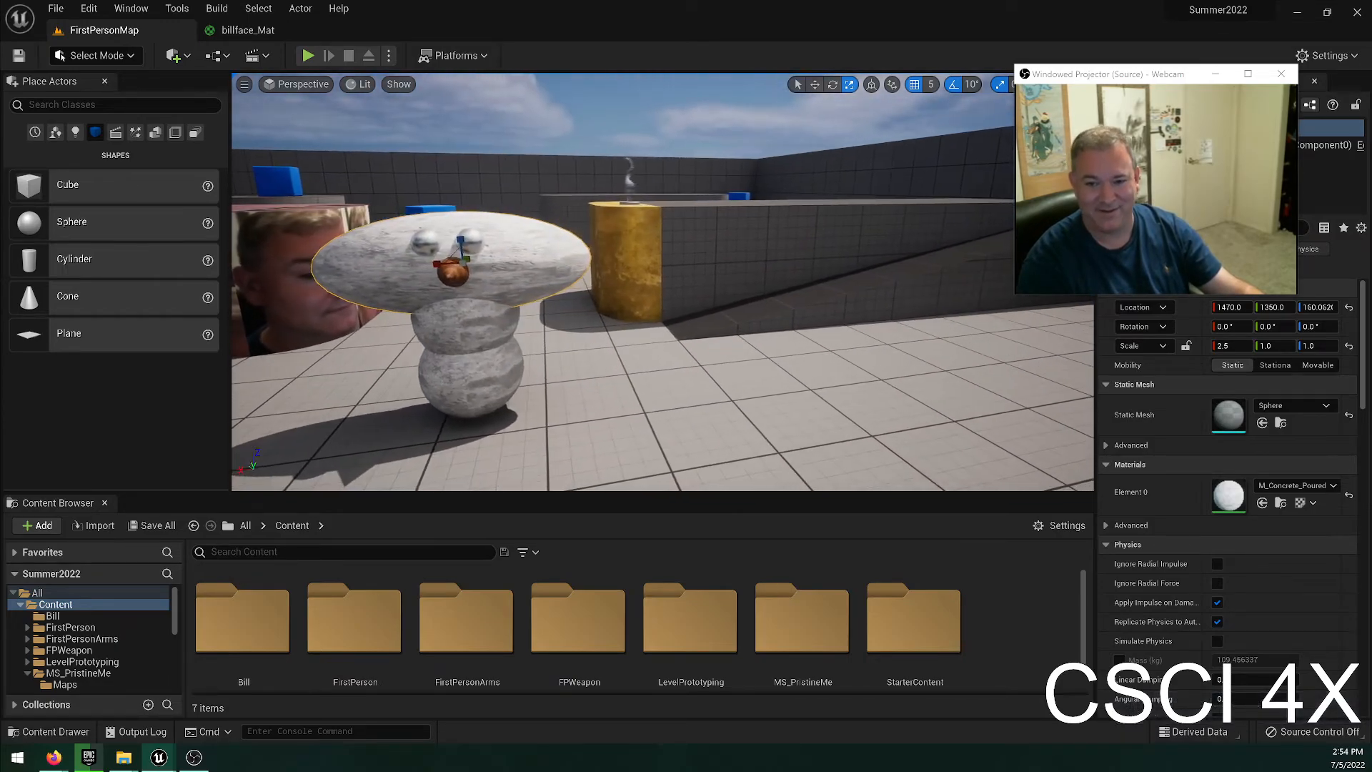
key("ctrl+z")
Try to scale the head sphere on all axes together with the gizmo, and undo the scaling.
key("a")
right_click_drag(631, 333, 707, 354)
key("w")
key("s")
key("a")
mouse_move(575, 230)
left_mouse_down()
mouse_move(672, 129)
mouse_move(428, 400)
mouse_move(561, 222)
left_mouse_up()
key("ctrl+z")
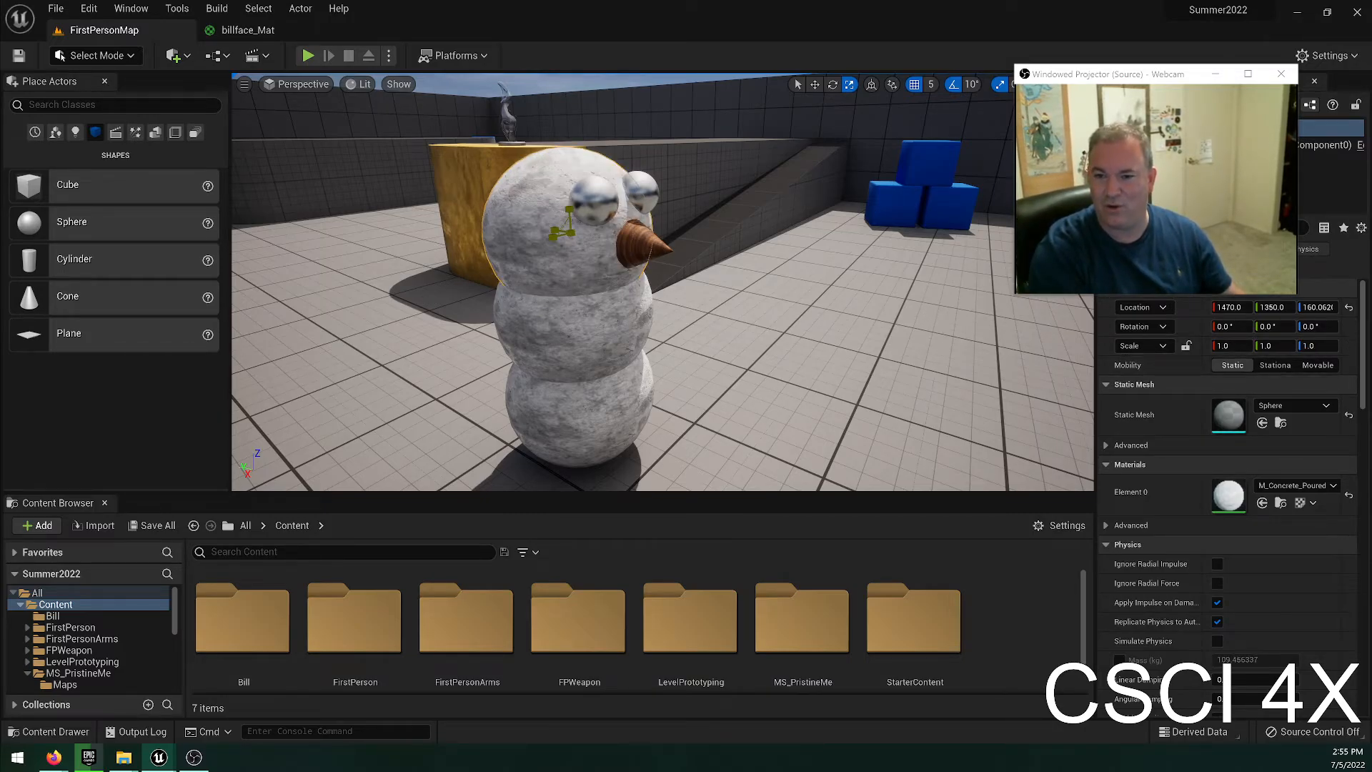
Lock the head sphere's scale proportions so its X, Y and Z values change together.
left_click(1187, 346)
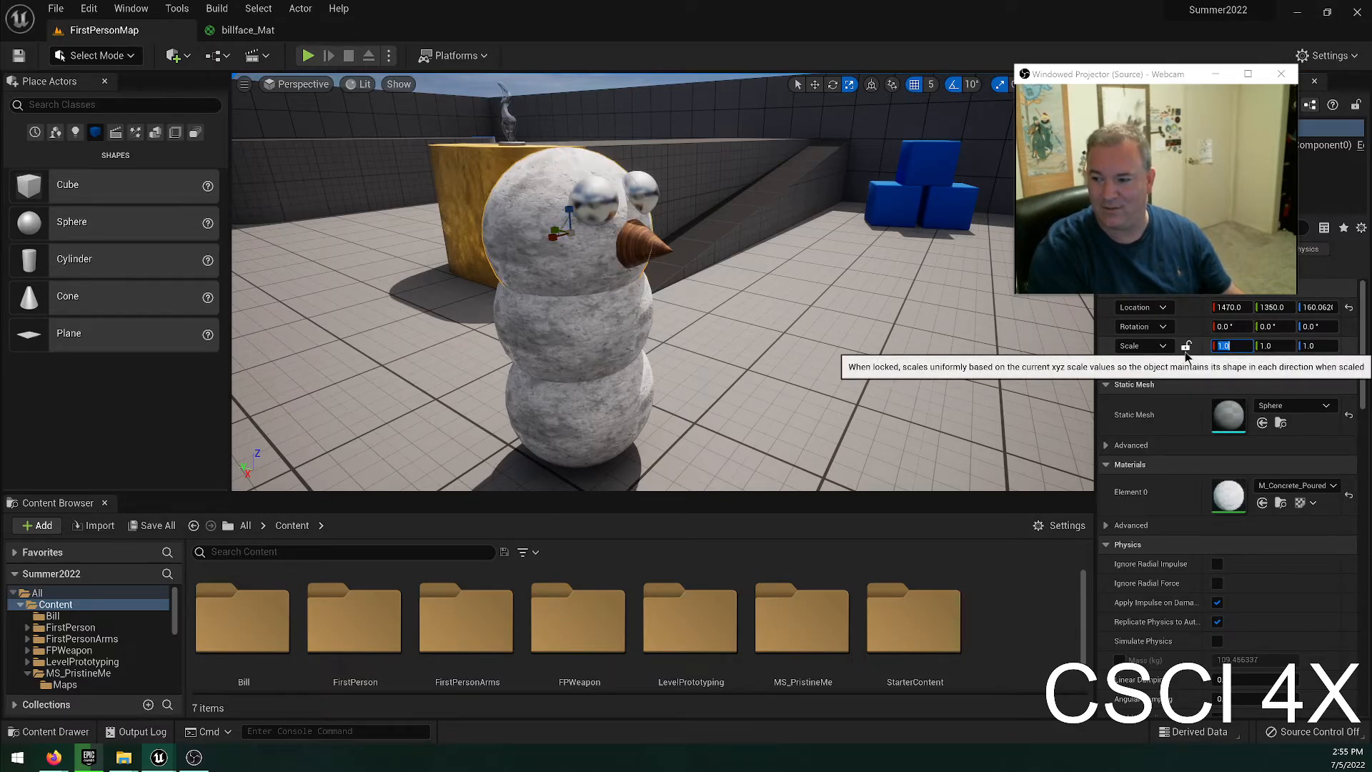
left_click(1185, 350)
left_click(1184, 349)
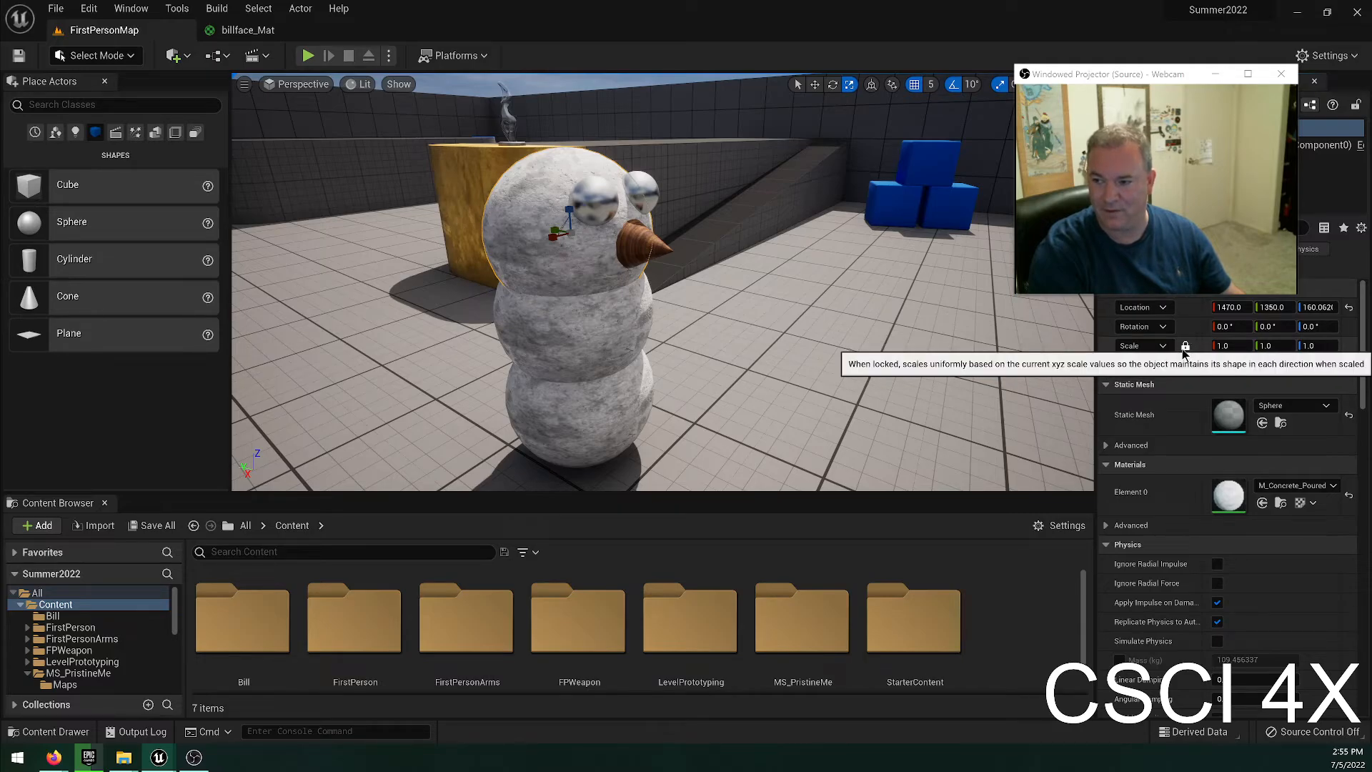
Try a uniform scale of 0.8 on the head sphere, and reset its scale to the default.
left_click(1230, 347)
type(".8")
key("Return")
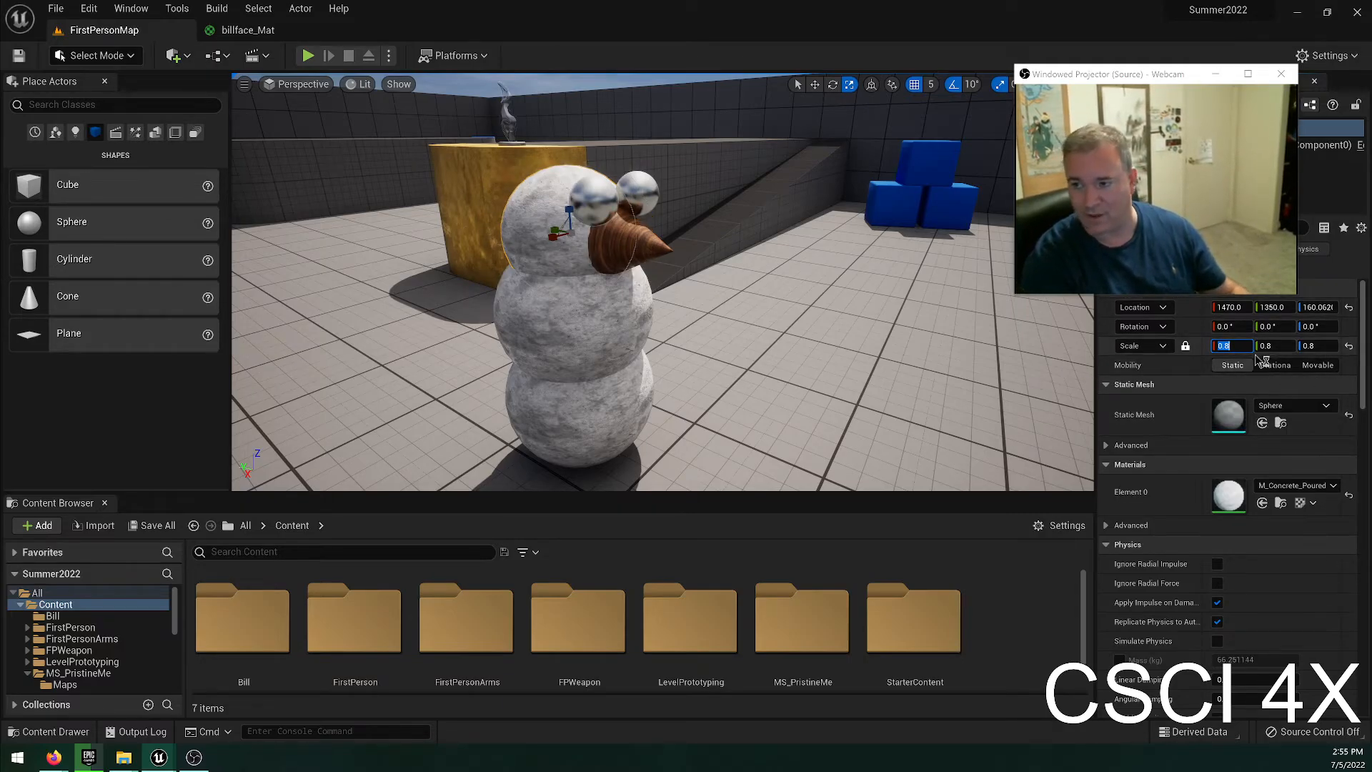
type(".8")
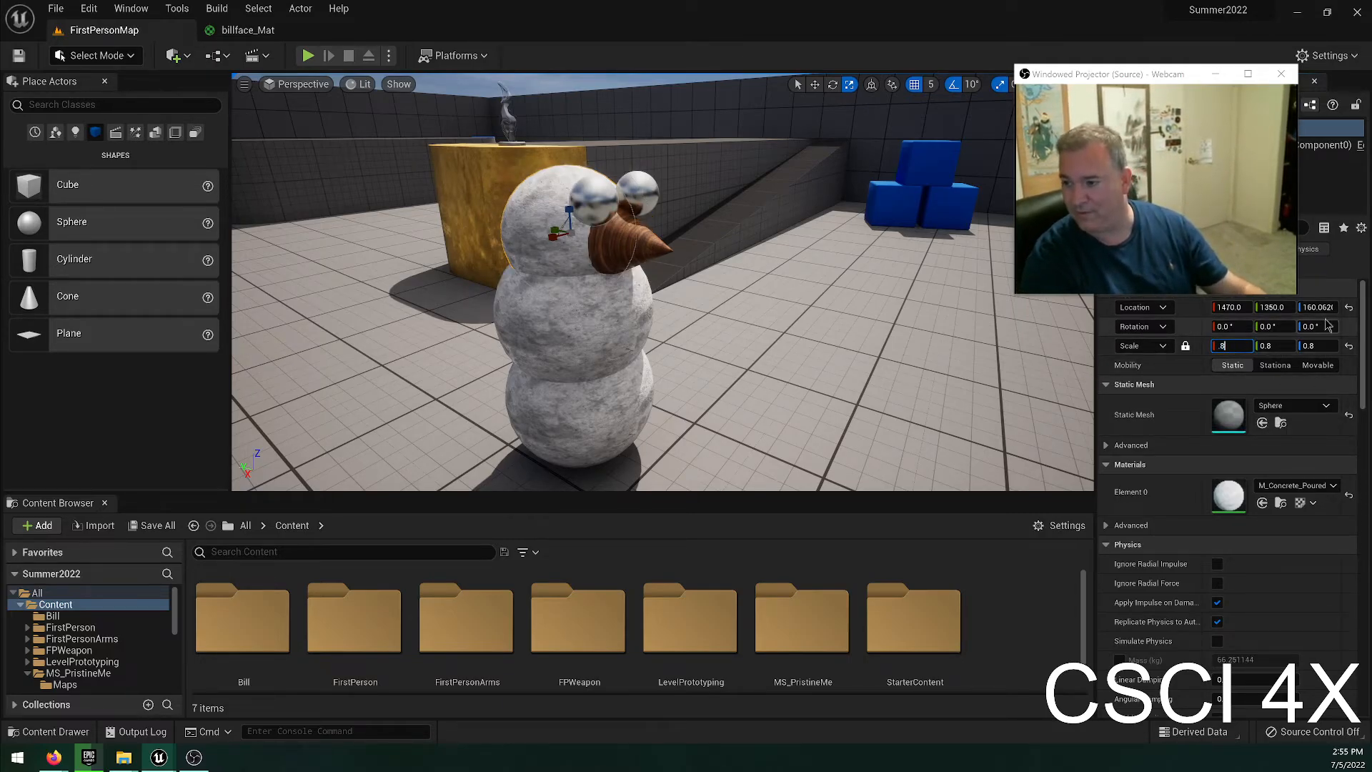
left_click(1348, 346)
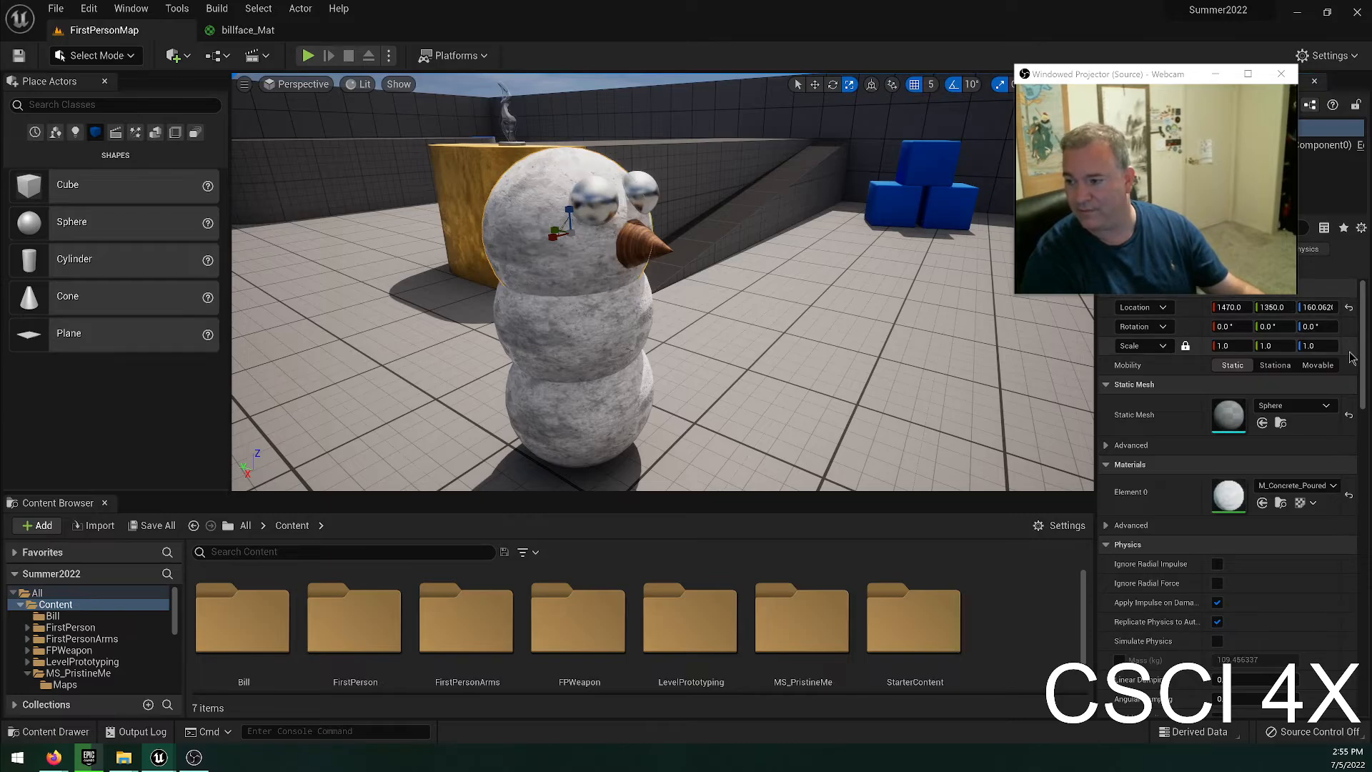
View the lava-textured snowman image in Firefox, close it, and return to the Unreal level.
left_click(638, 8)
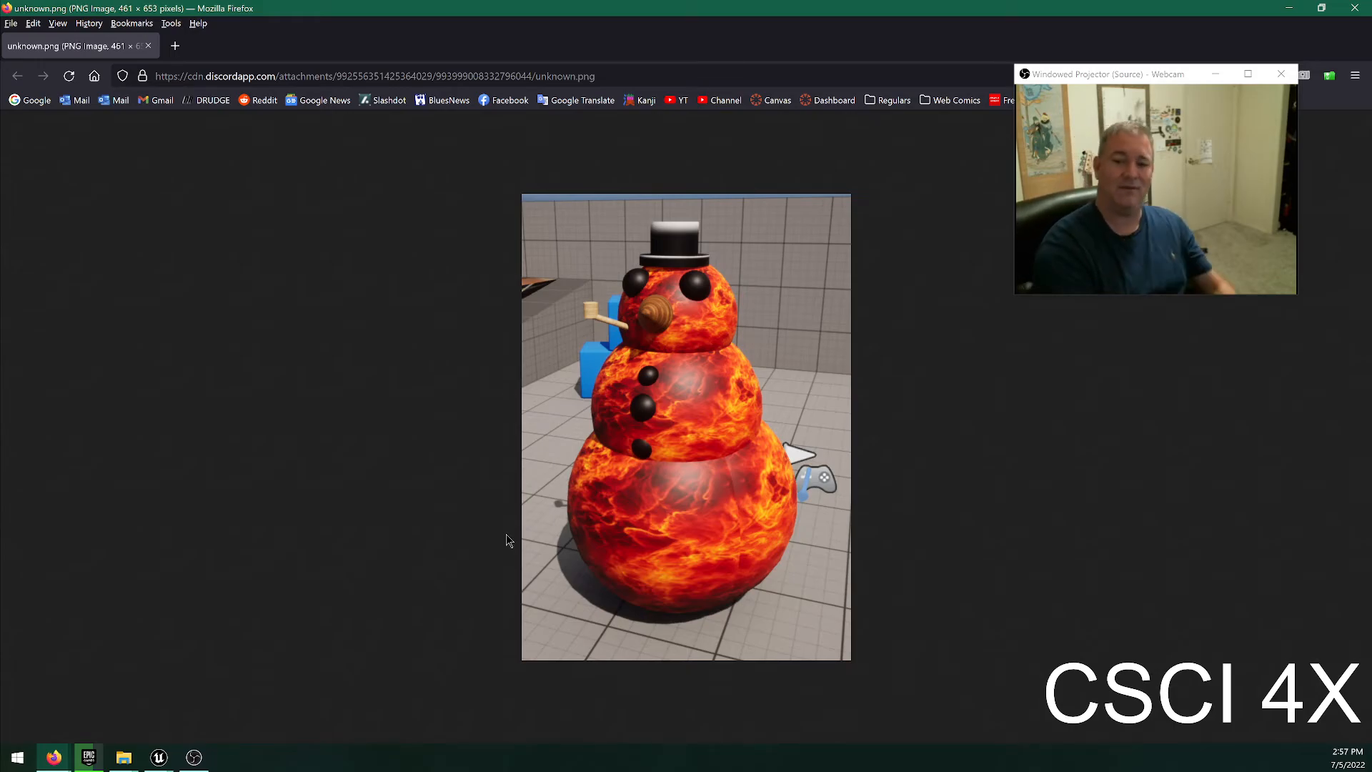
left_click(149, 45)
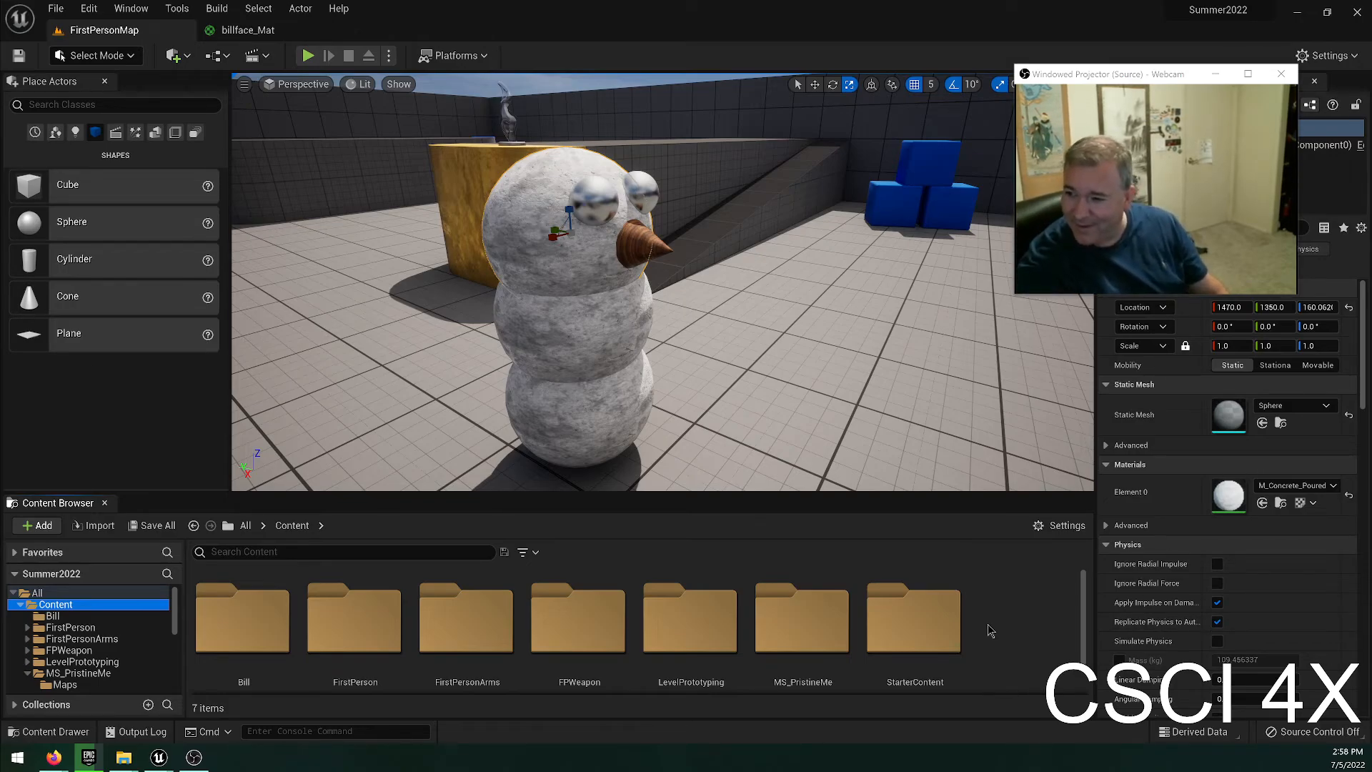
Open the Materials folder inside StarterContent.
left_click(87, 640)
scroll(93, 648, "down", 6)
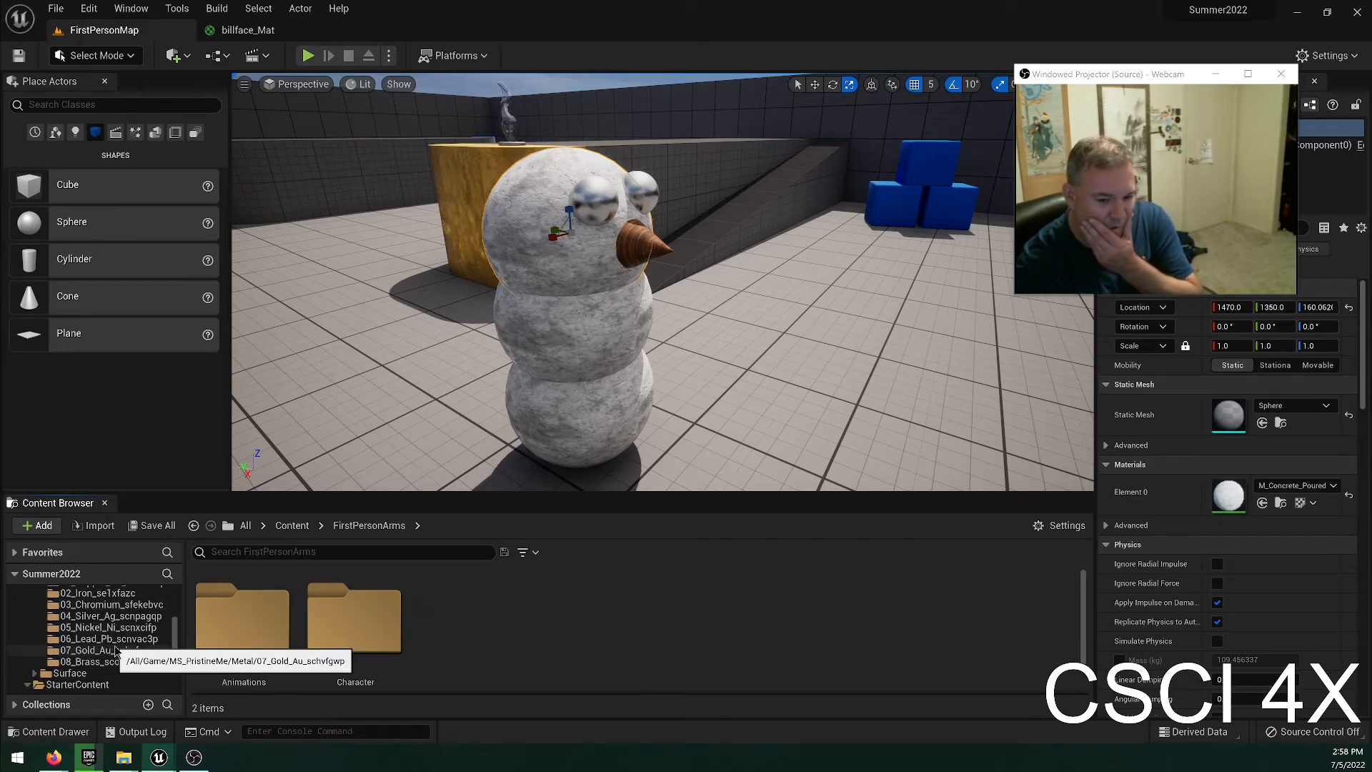
left_click(78, 683)
double_click(799, 623)
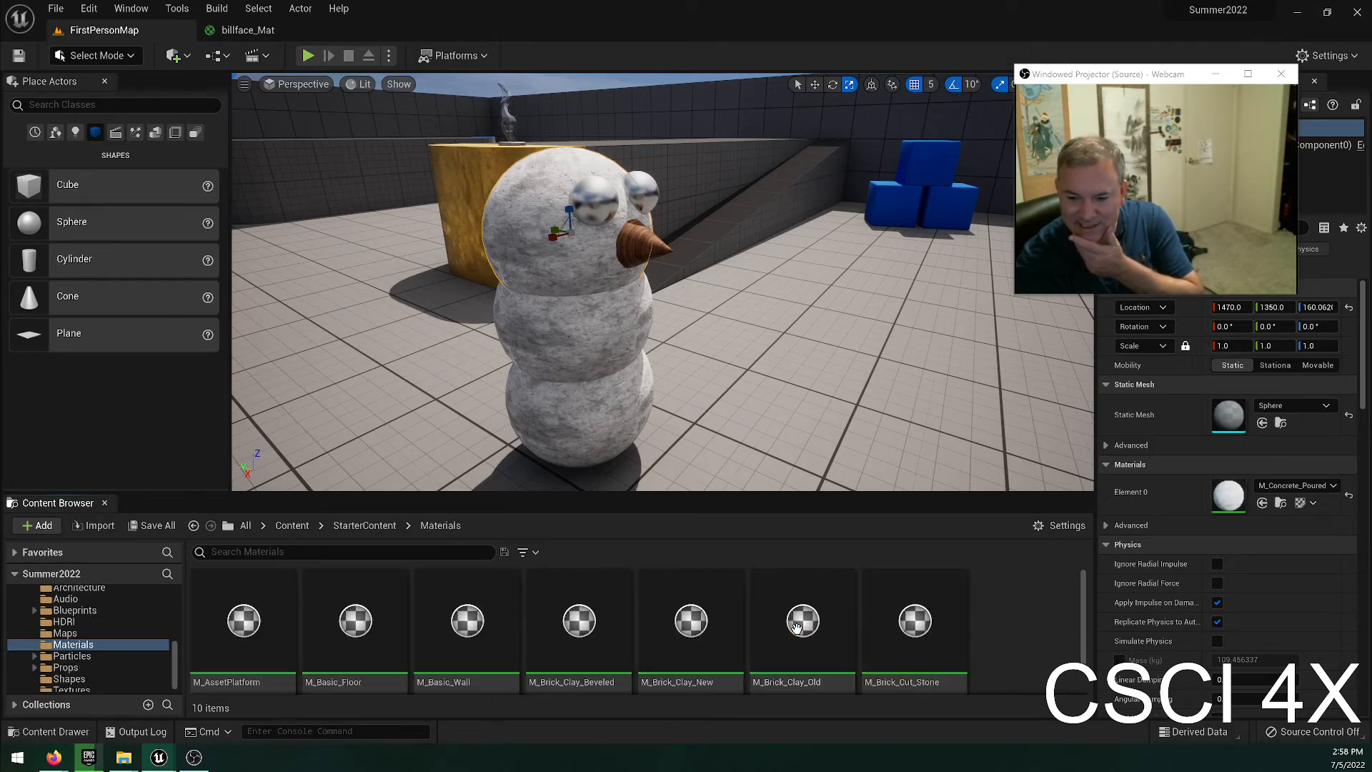
Duplicate the M_Glass material as Escher and apply the copy to the snowman's three body spheres.
scroll(597, 624, "down", 5)
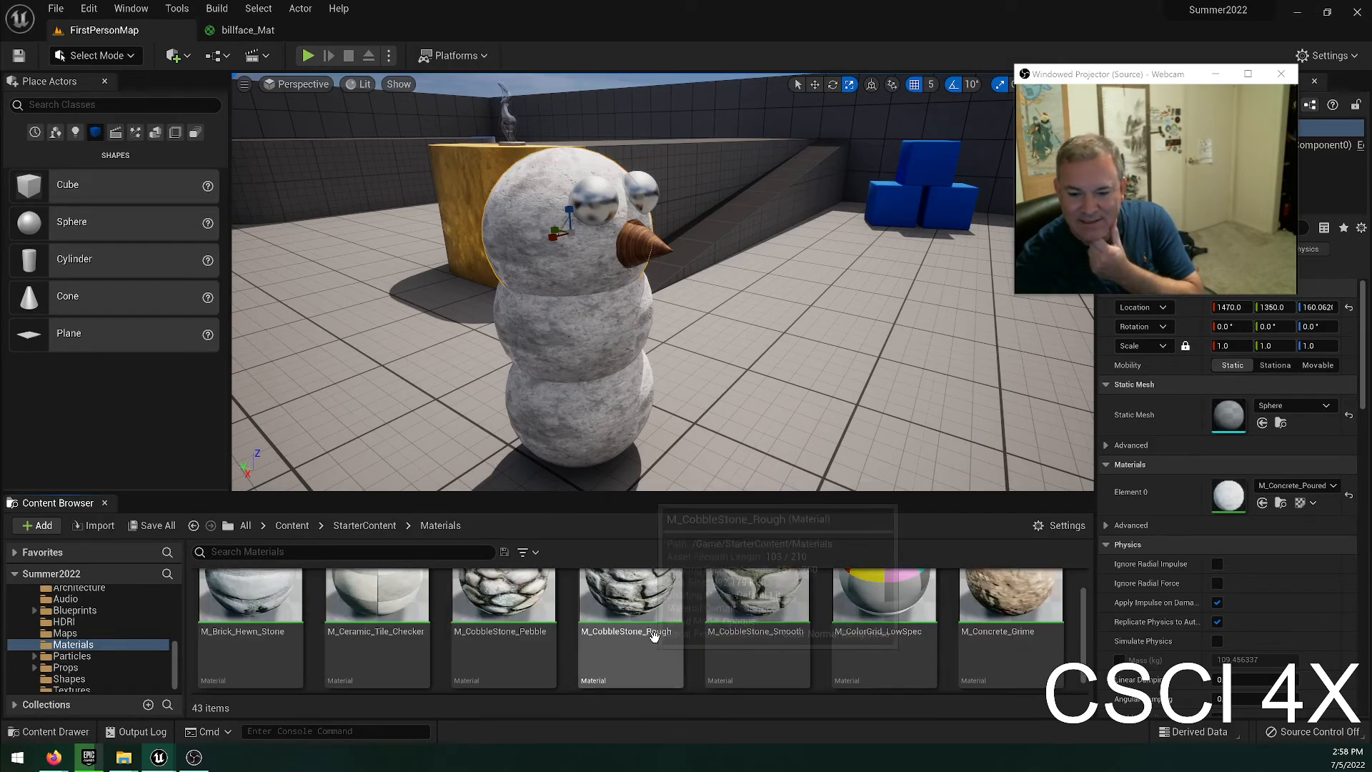
left_click(586, 643)
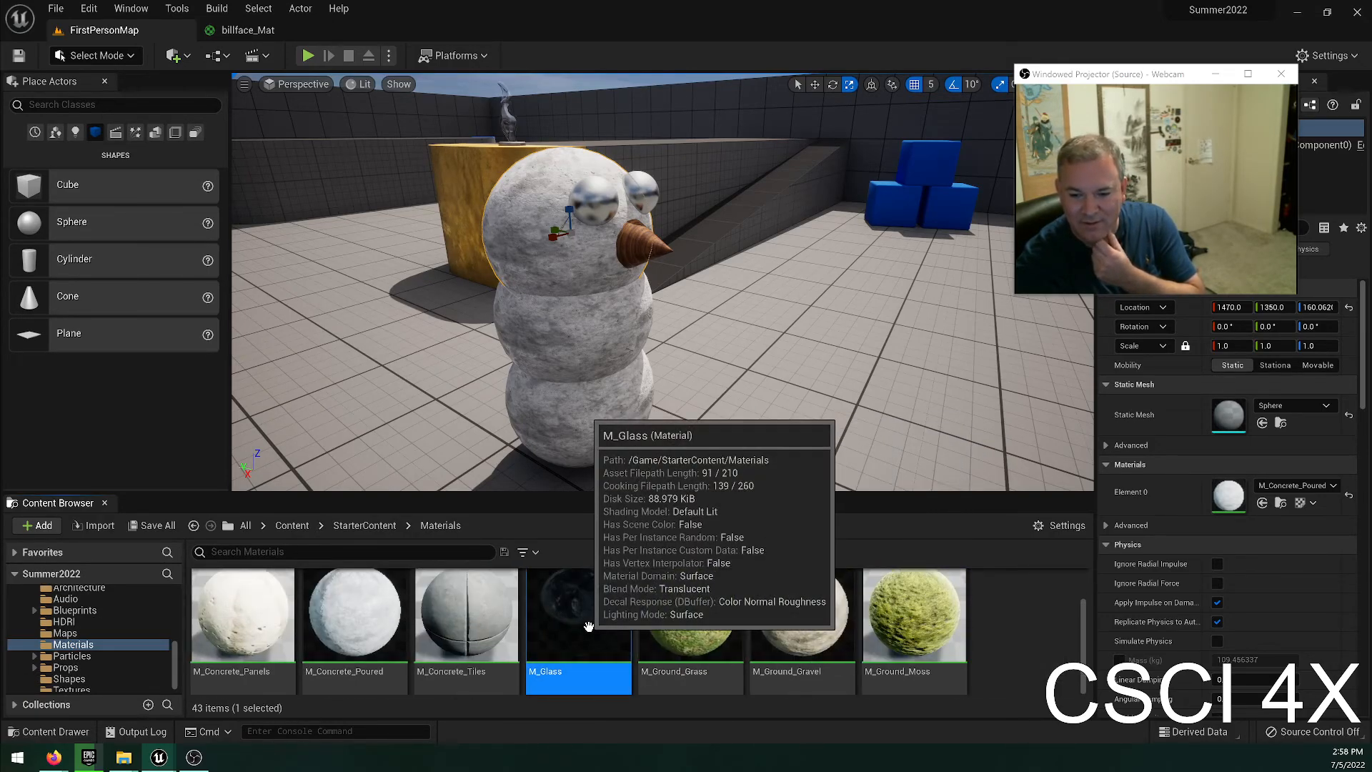
right_click(590, 629)
left_click(806, 344)
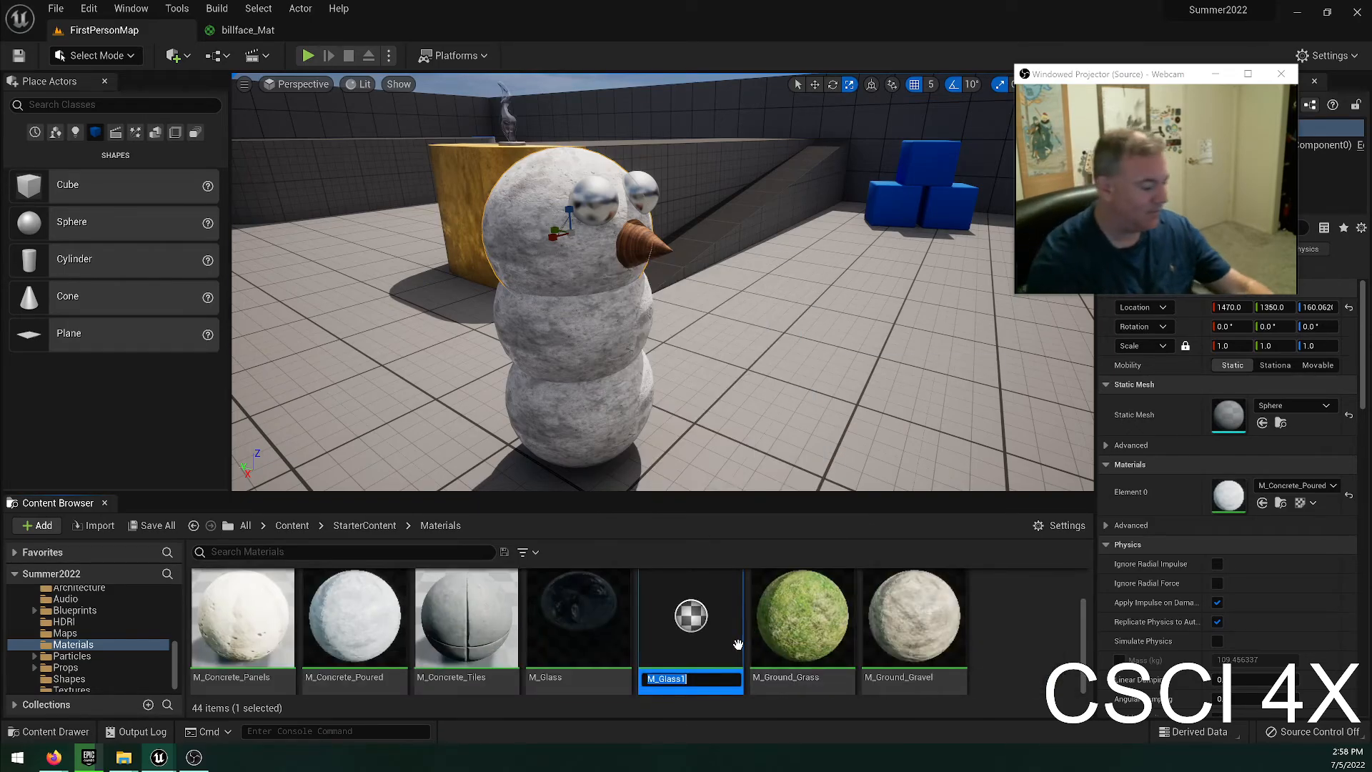
type("Escher")
key("Return")
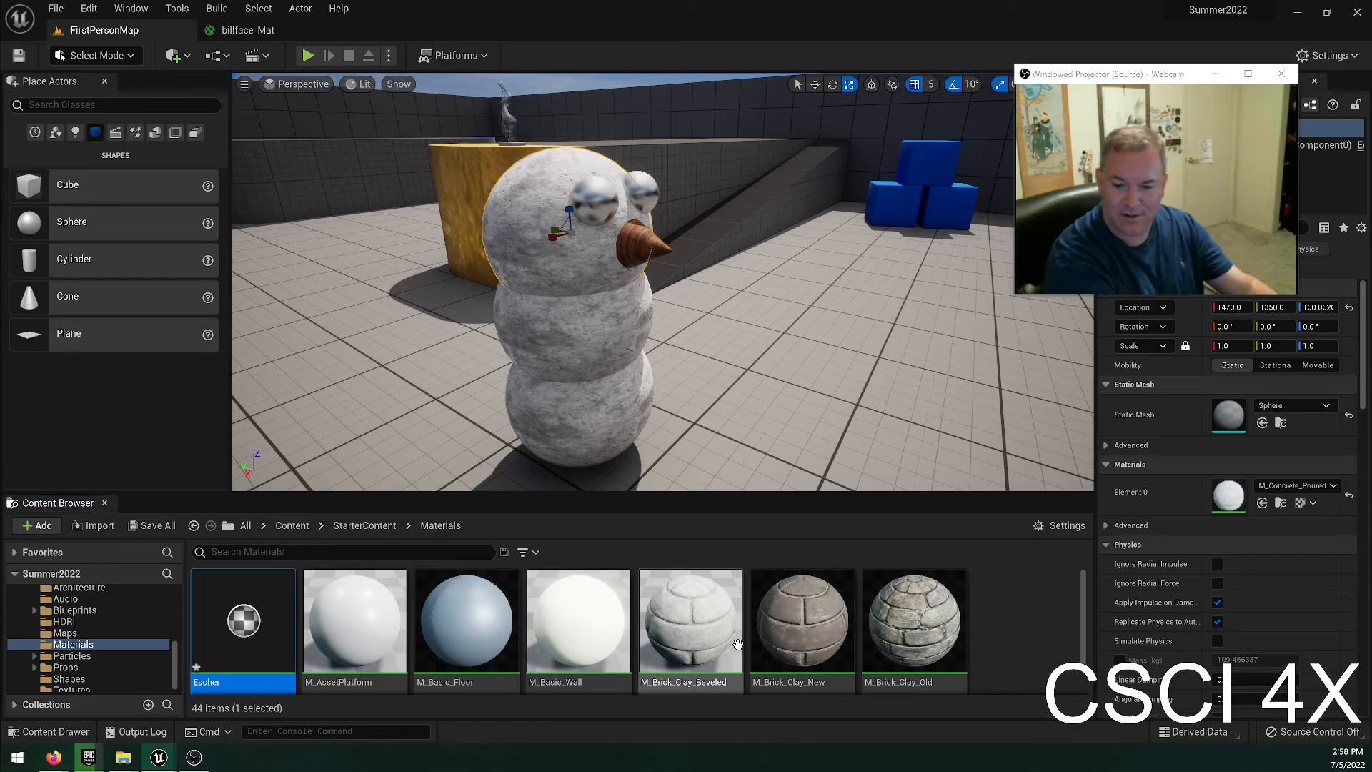
left_click_drag(250, 628, 578, 425)
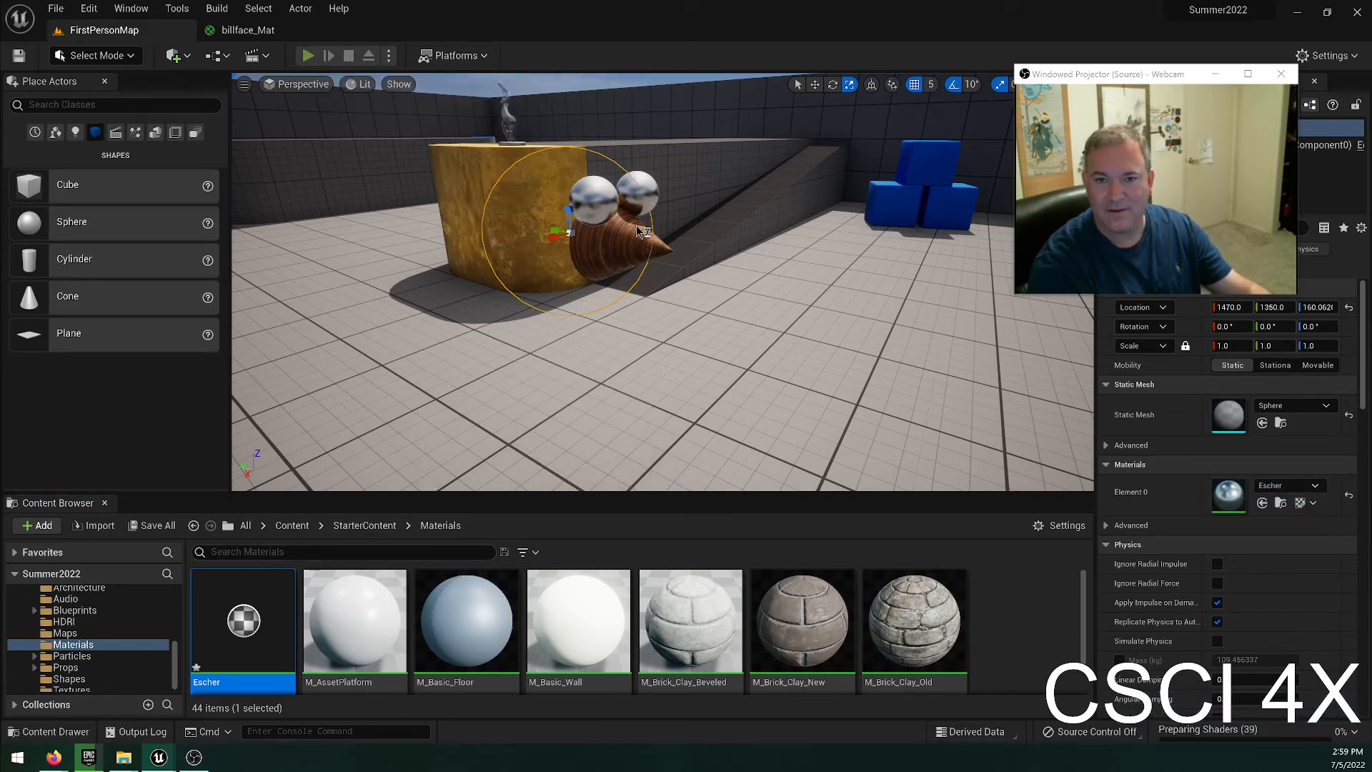
Play-test the level, walk around the glass snowman to inspect it, and stop the session.
left_click(308, 55)
key("w")
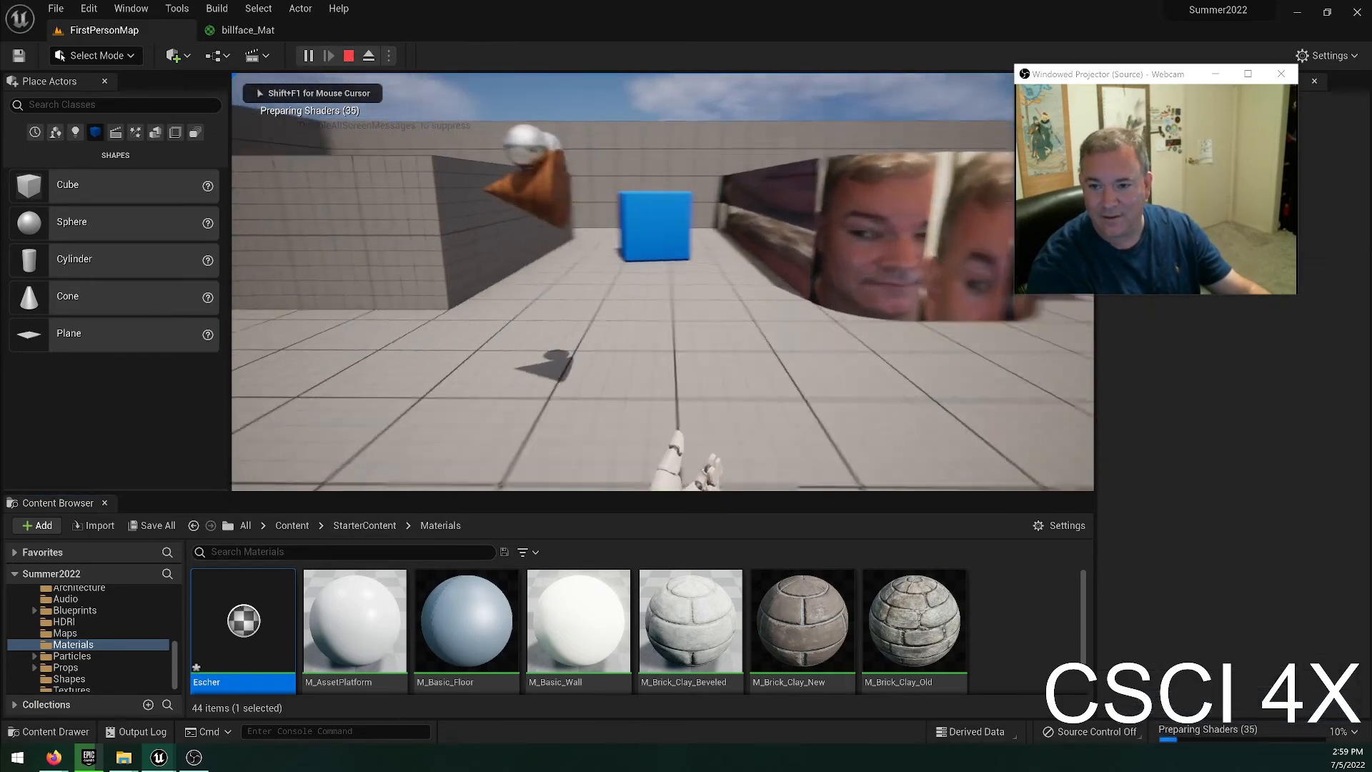
key("a")
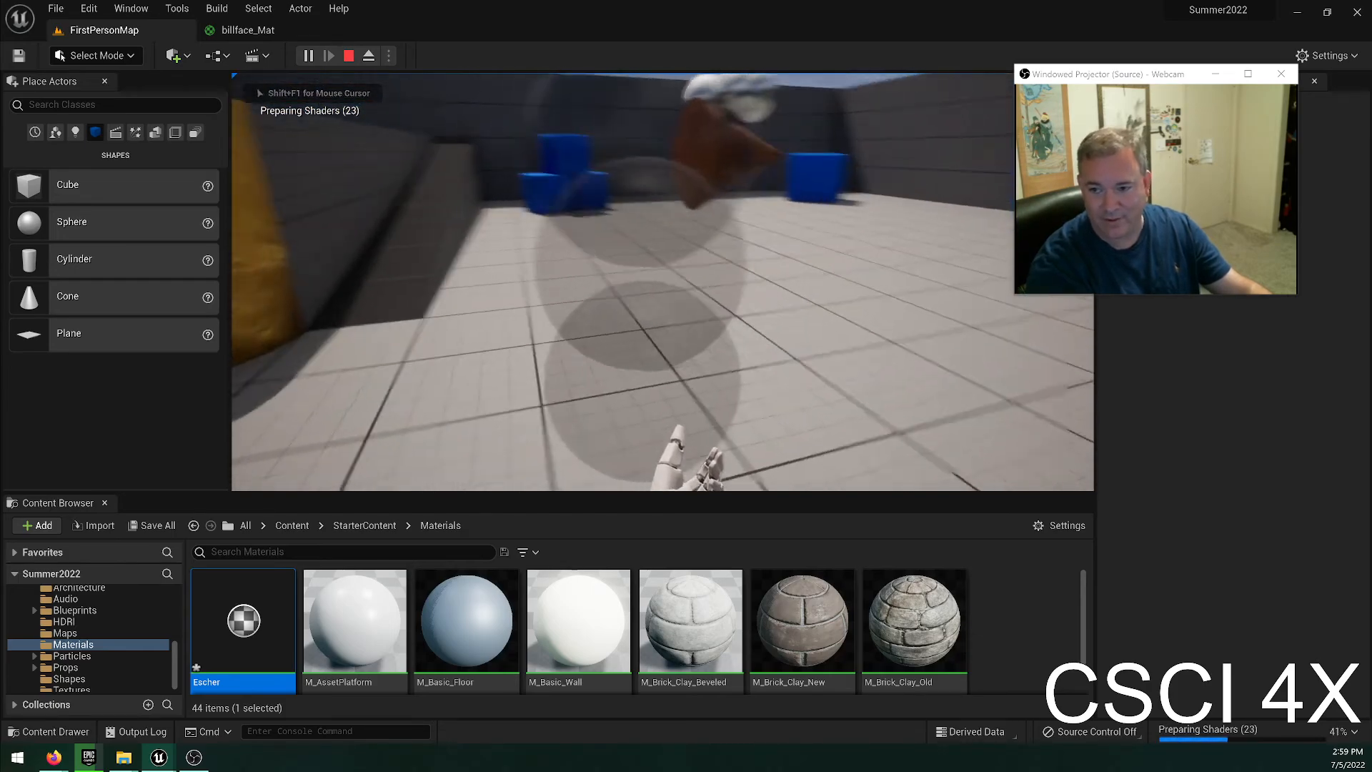
key("a")
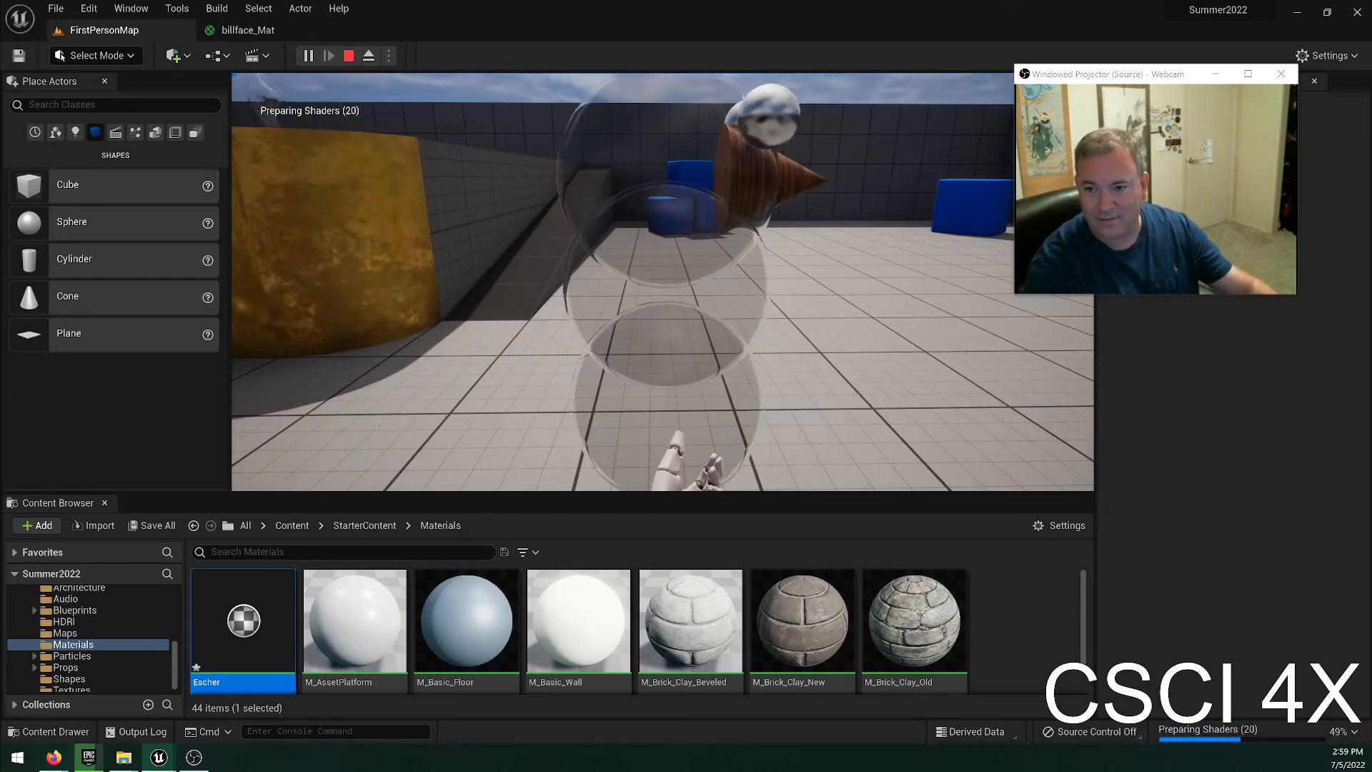
key("d")
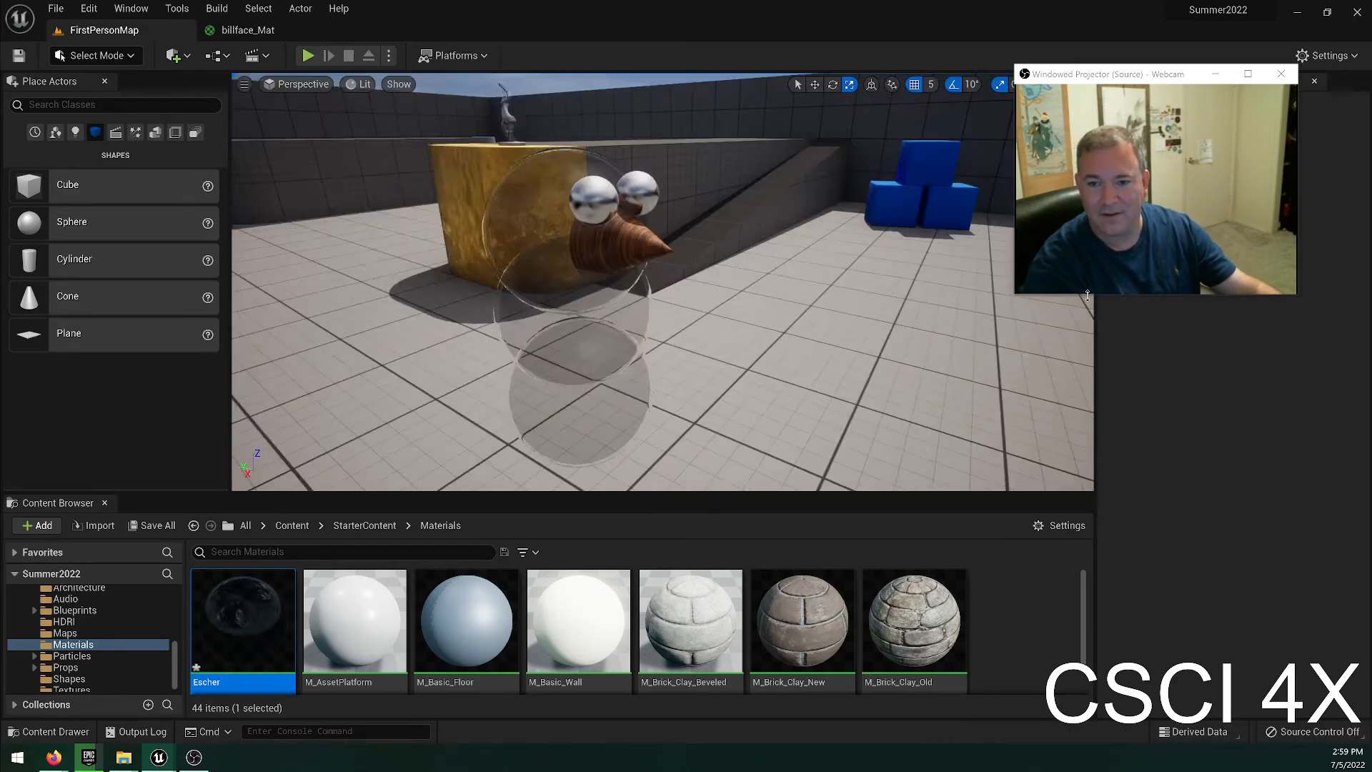
key("Escape")
Close the billface_Mat material editor, applying its changes to the original material.
left_click(247, 32)
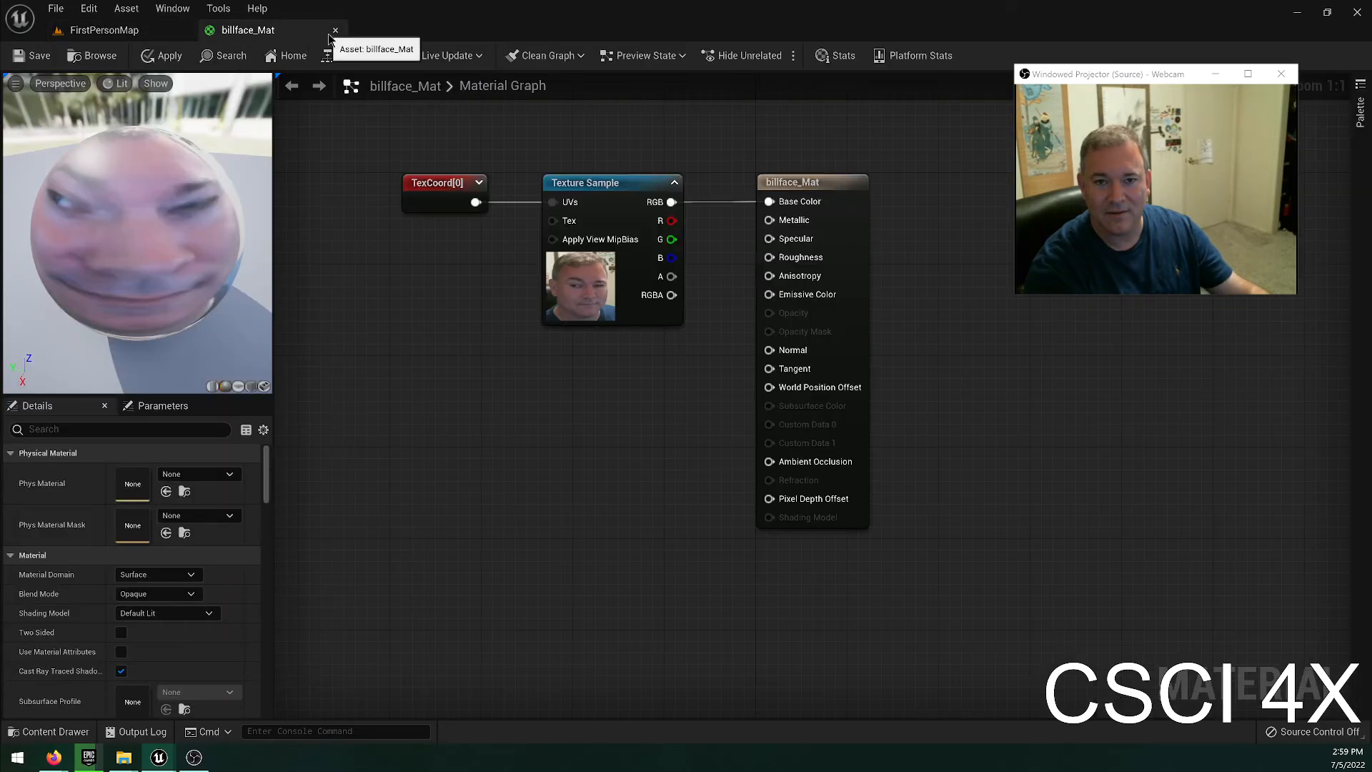
left_click(335, 30)
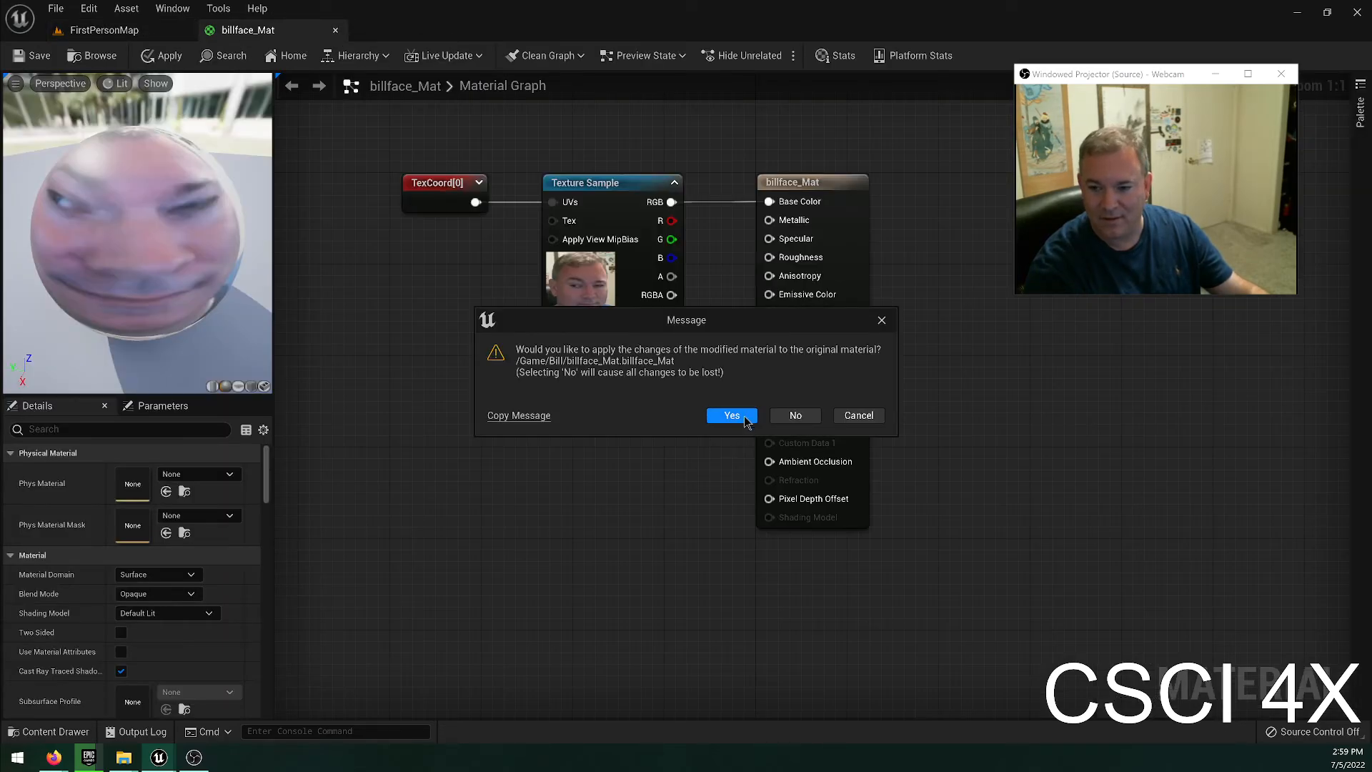
left_click(732, 416)
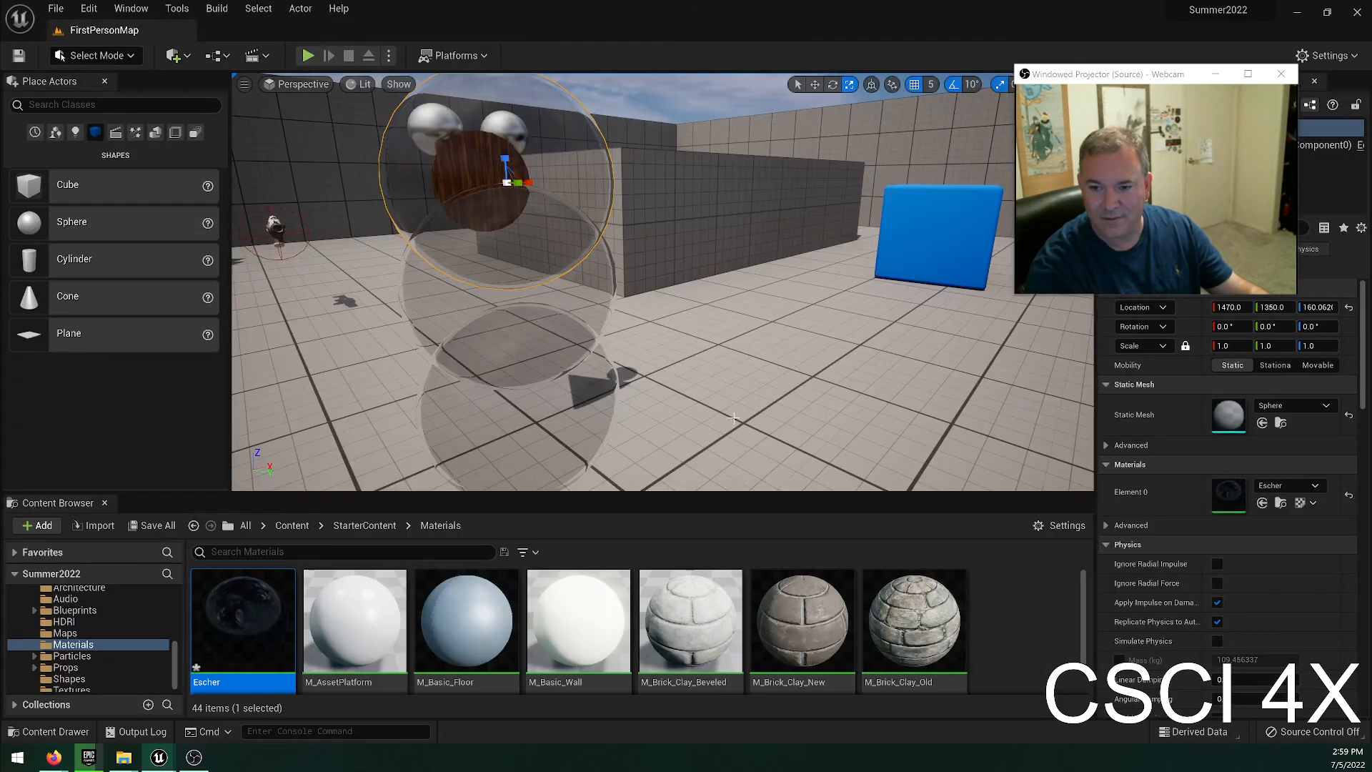
Open the Escher material for editing and dock its editor window beside the FirstPersonMap level.
double_click(243, 629)
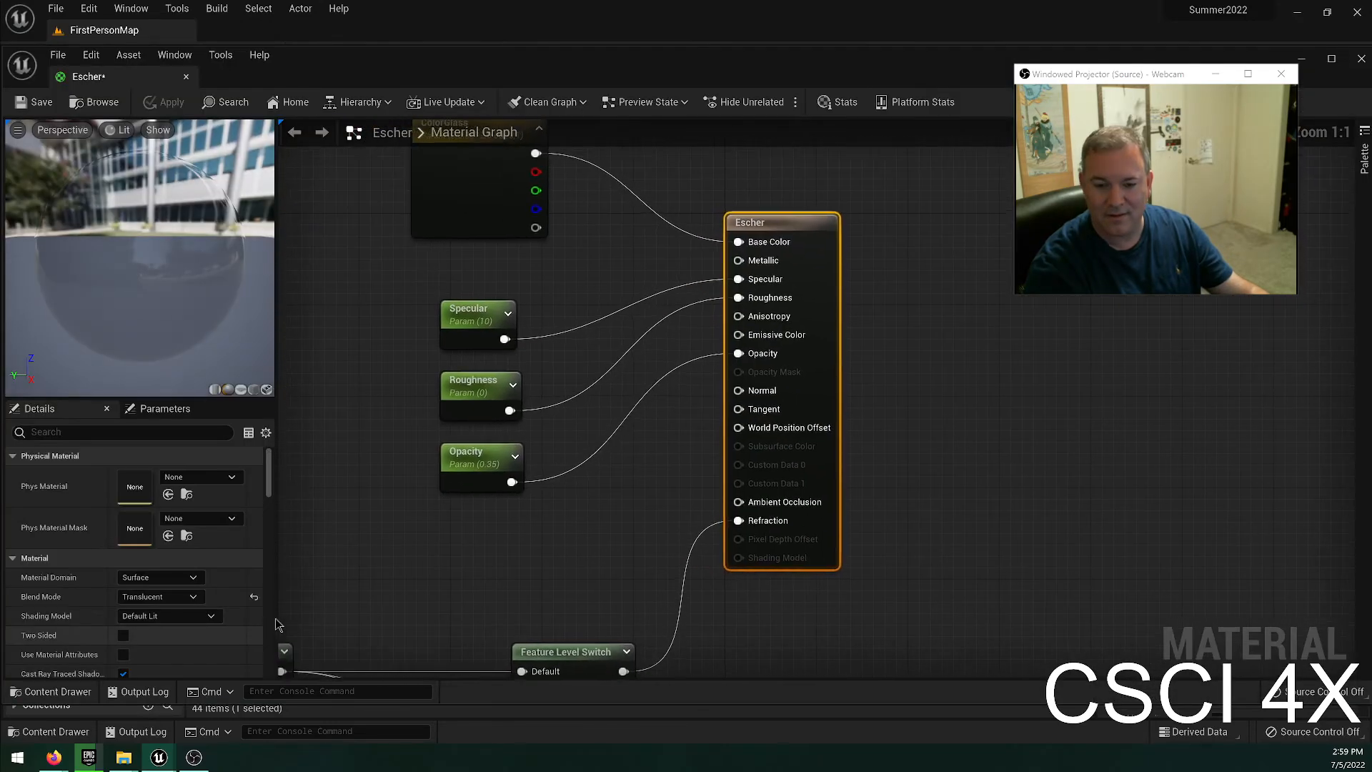
left_click_drag(127, 78, 223, 33)
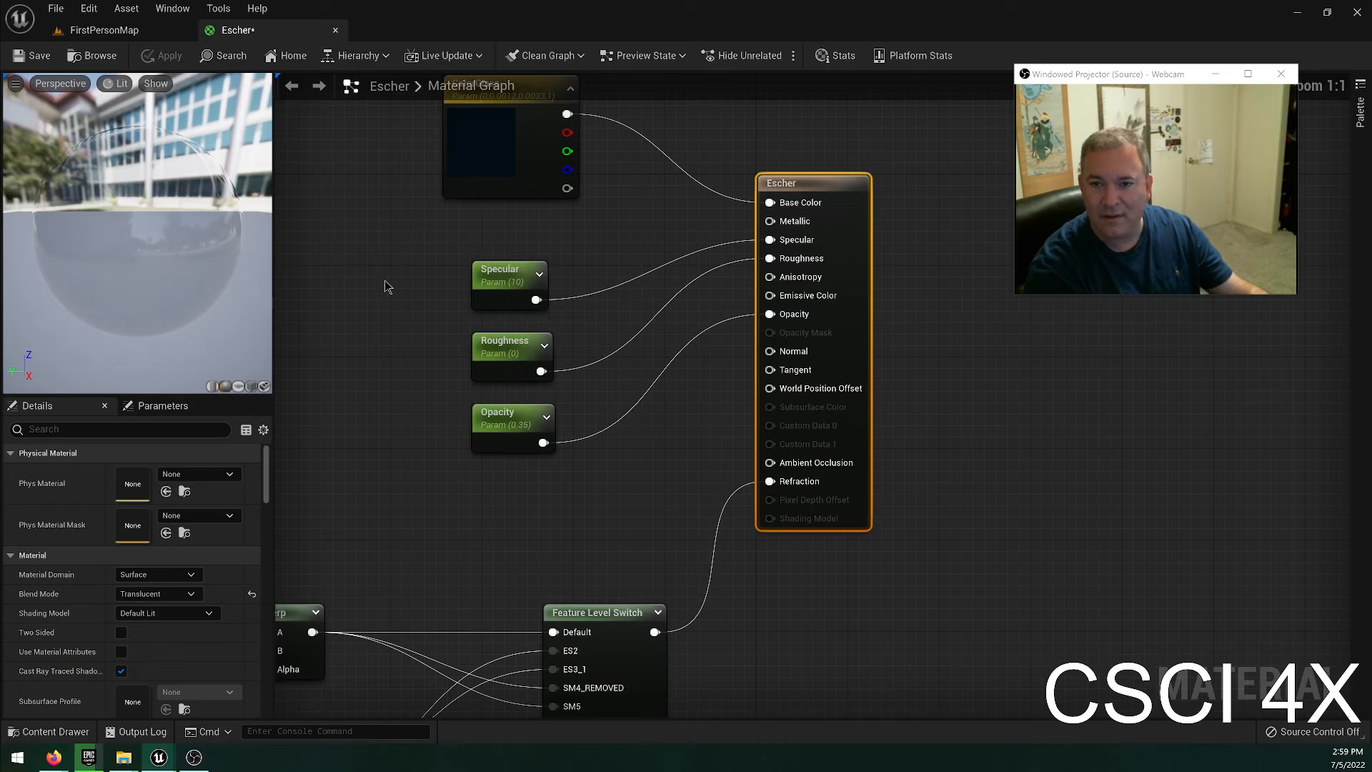
Add a Texture Sample node to the Escher material graph and place it beneath FresnelFalloff, beside the Fresnel node.
scroll(424, 263, "down", 1)
right_click_drag(426, 263, 535, 186)
right_click_drag(524, 463, 862, 245)
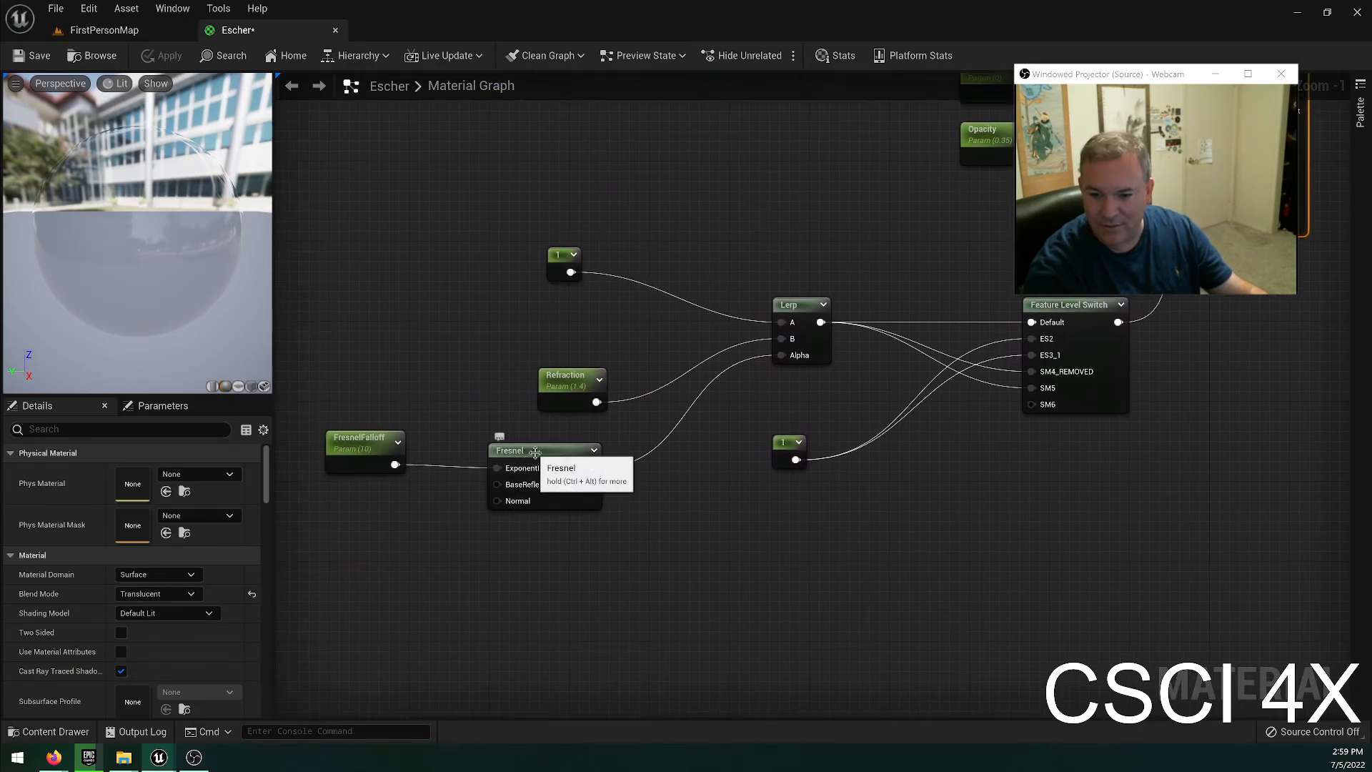
left_click(520, 469)
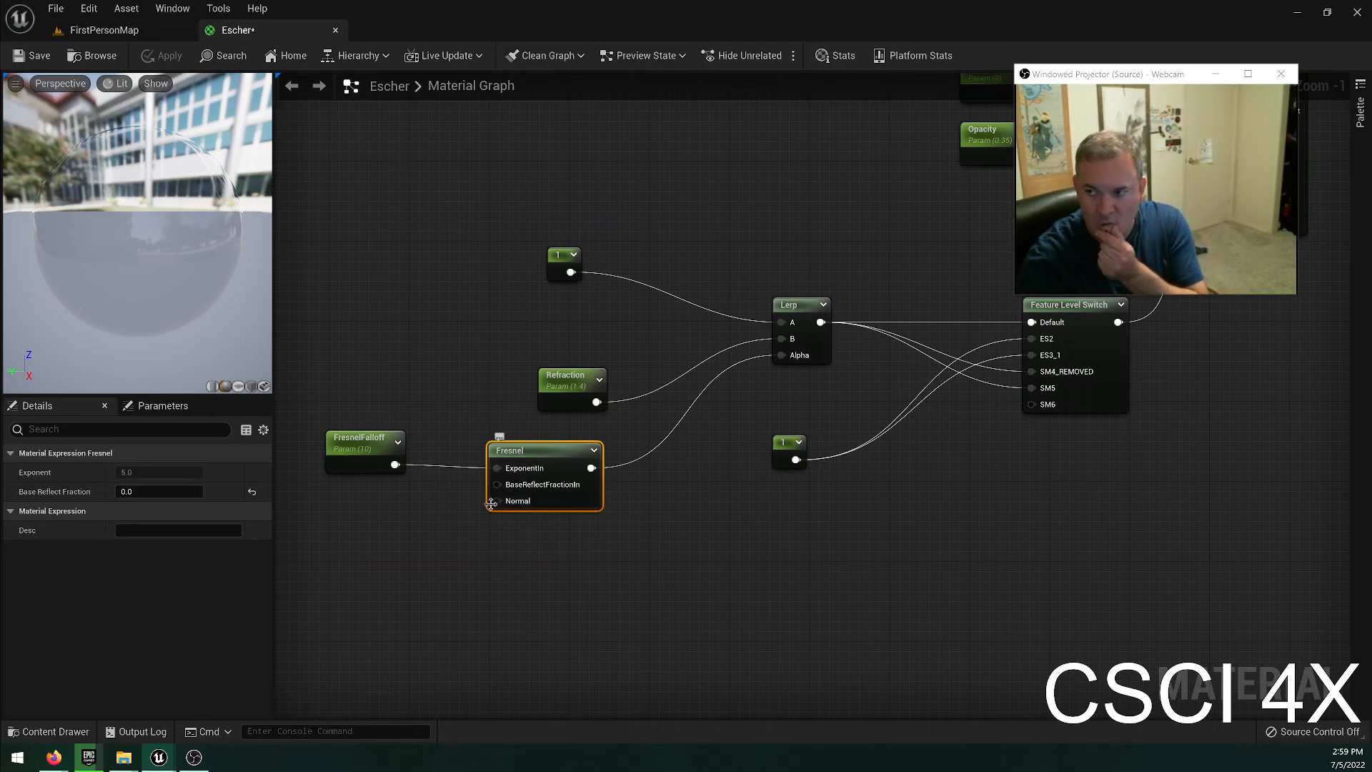
right_click(437, 525)
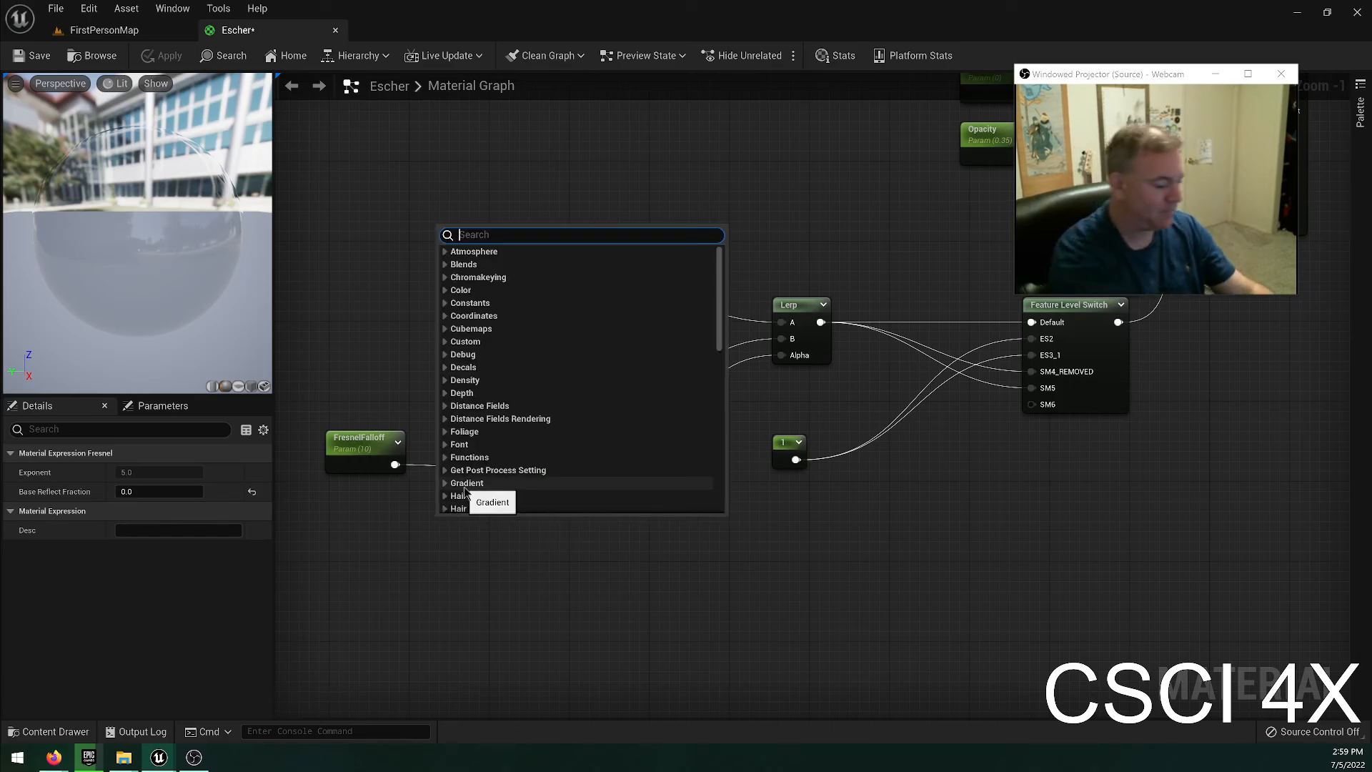
type("texture")
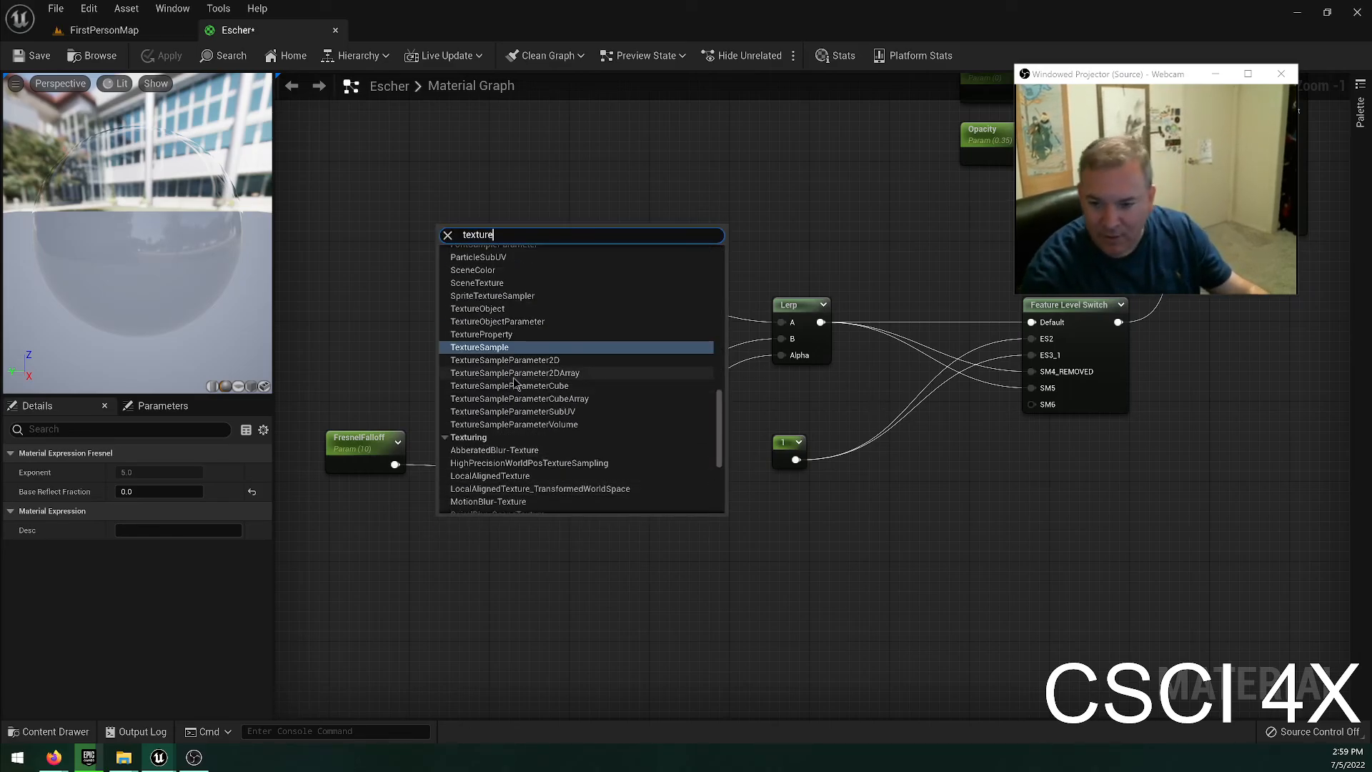
left_click(477, 347)
left_click_drag(482, 520, 335, 495)
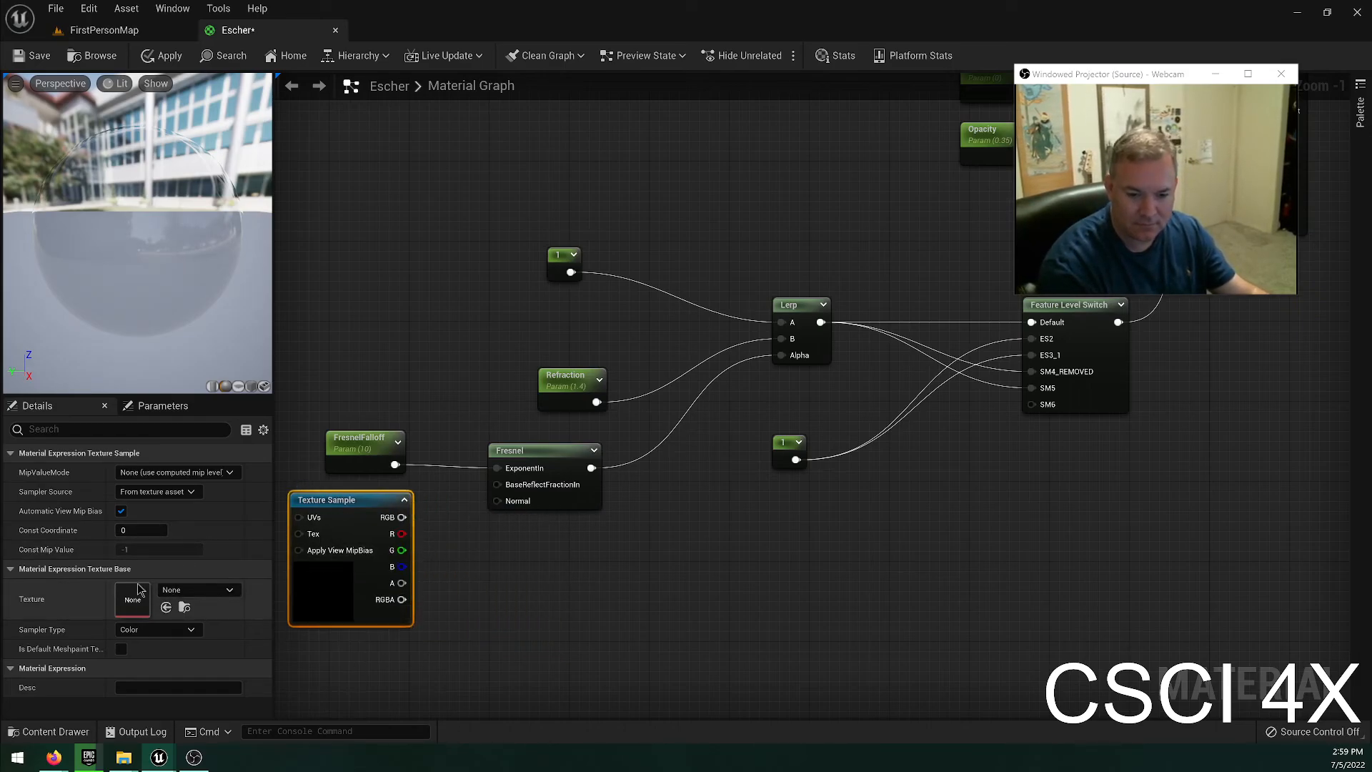
Assign the T_Perlin_Noise_M texture to the Texture Sample and connect its RGB output to the Fresnel node's Normal input.
left_click(206, 589)
type("perlin")
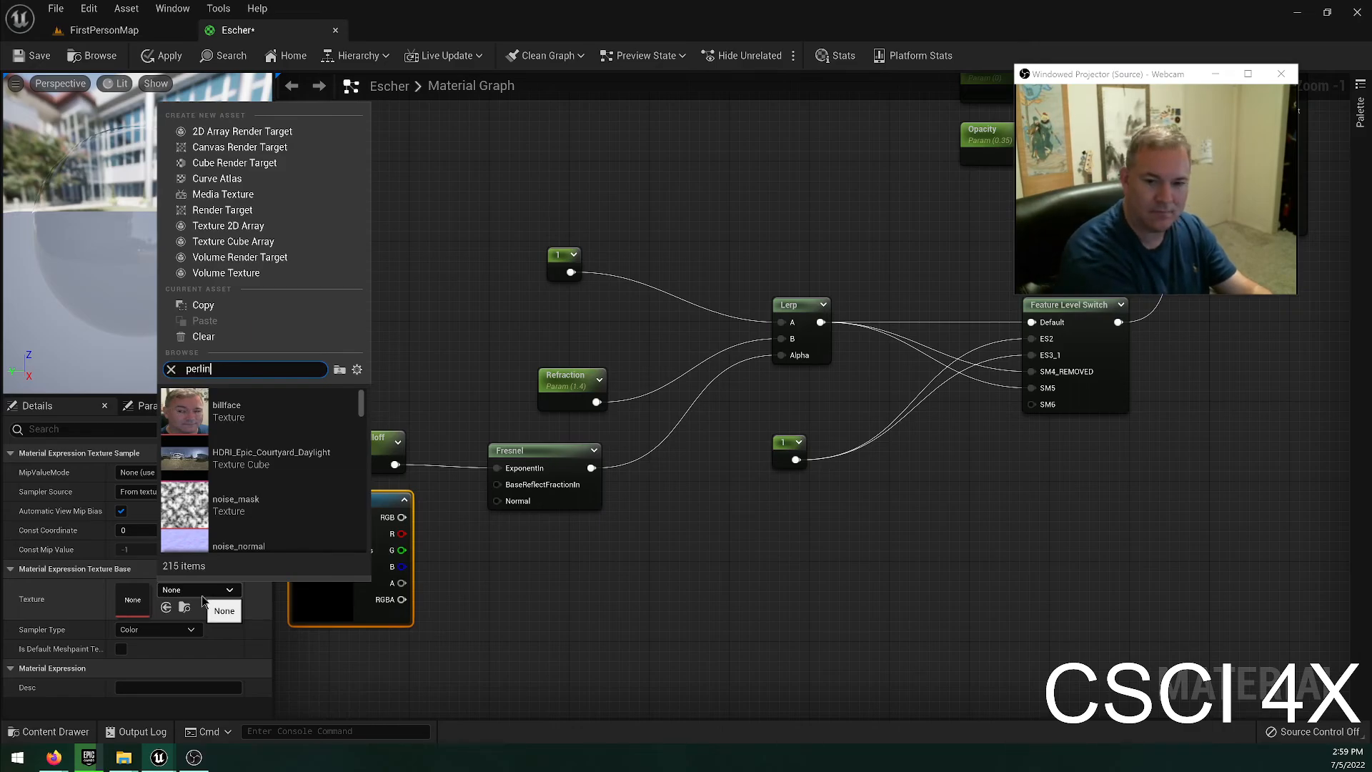
left_click(236, 411)
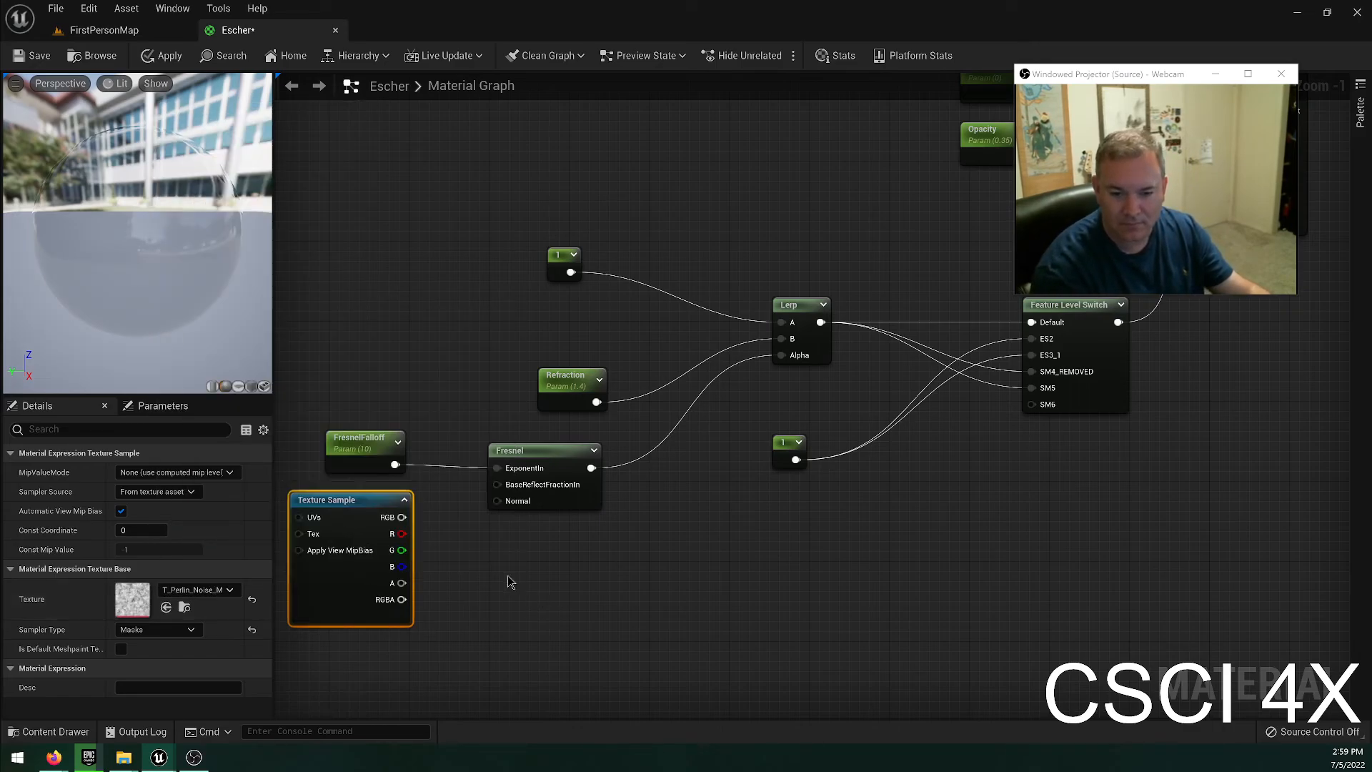
left_click_drag(403, 515, 497, 501)
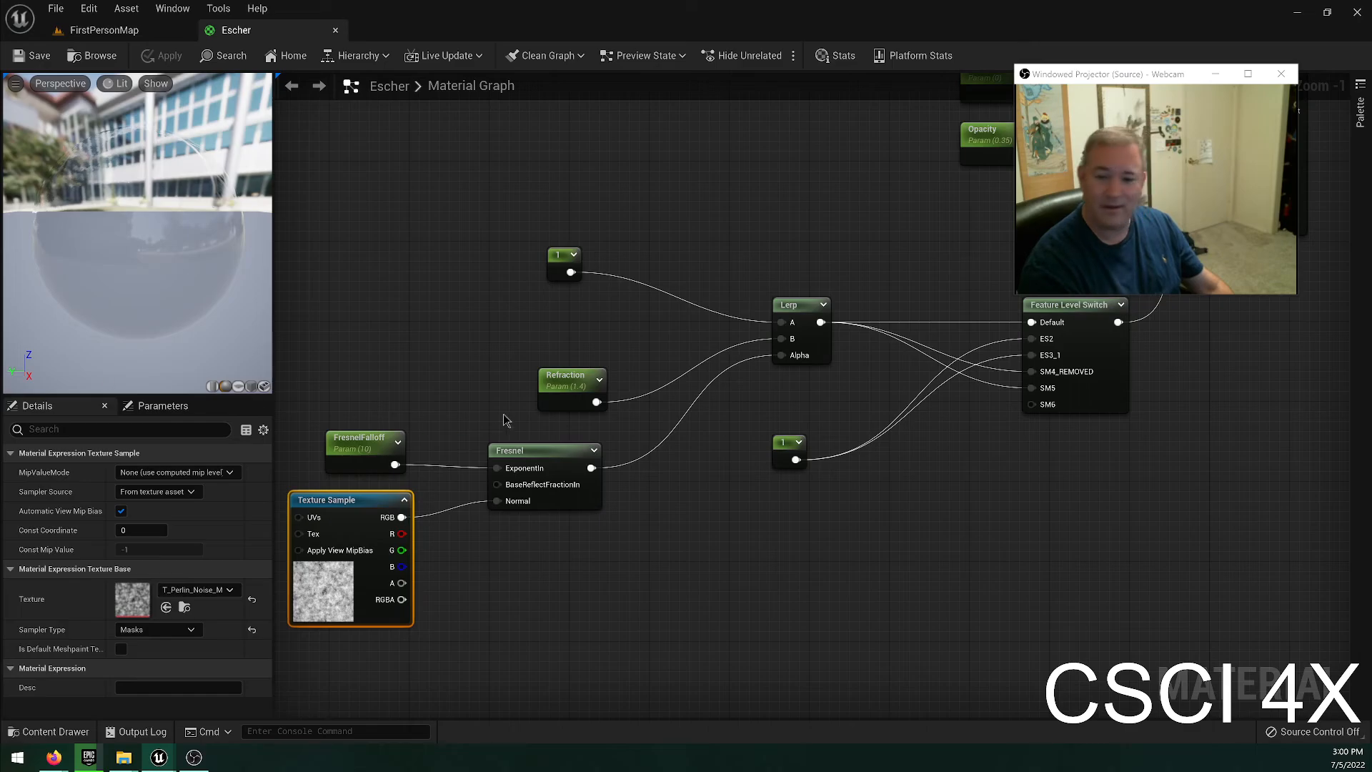
Return to the FirstPersonMap level and examine the refraction through the snowman's Escher spheres from several angles, close up and from above.
left_click(105, 30)
right_click_drag(795, 305, 983, 338)
key("a")
key("d")
key("a")
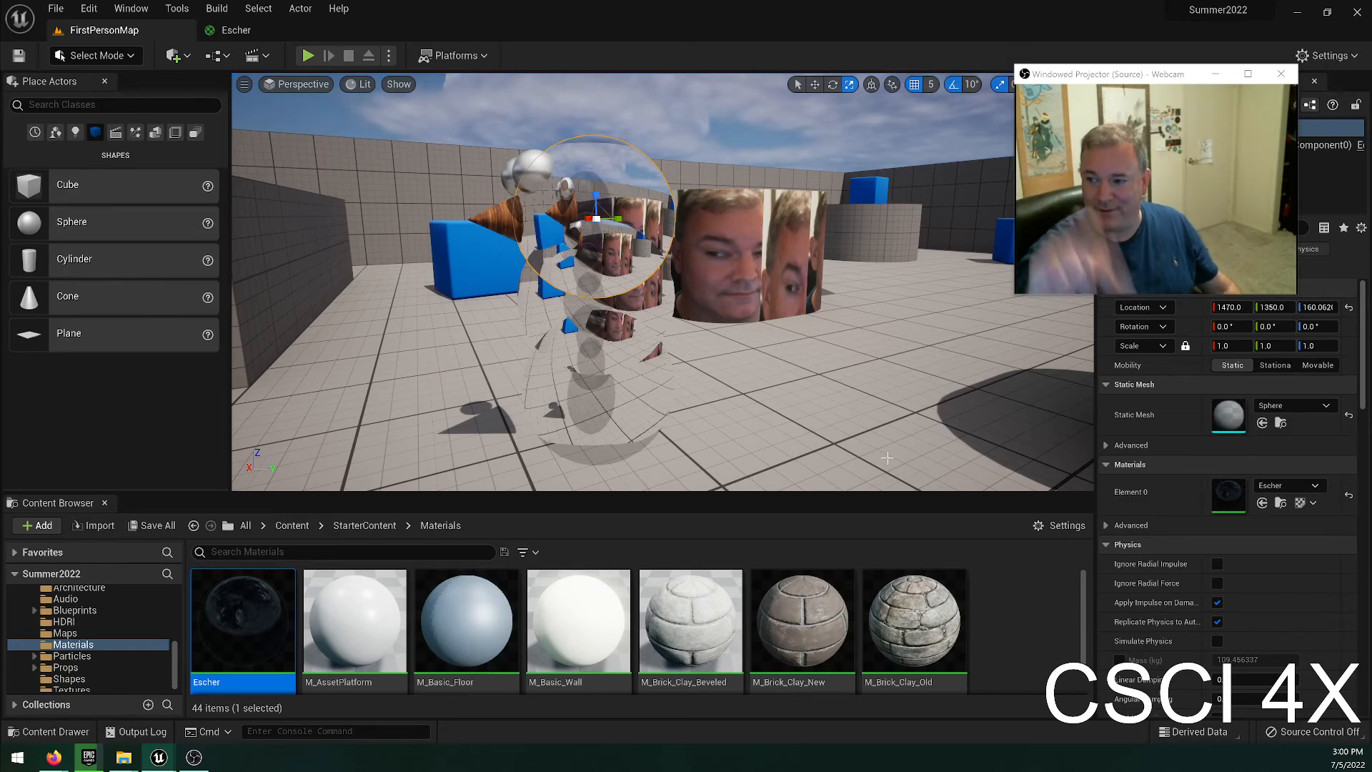
right_click_drag(773, 253, 489, 275)
key("w")
key("d")
key("d")
key("a")
key("d")
right_click_drag(693, 261, 804, 250)
key("a")
key("w")
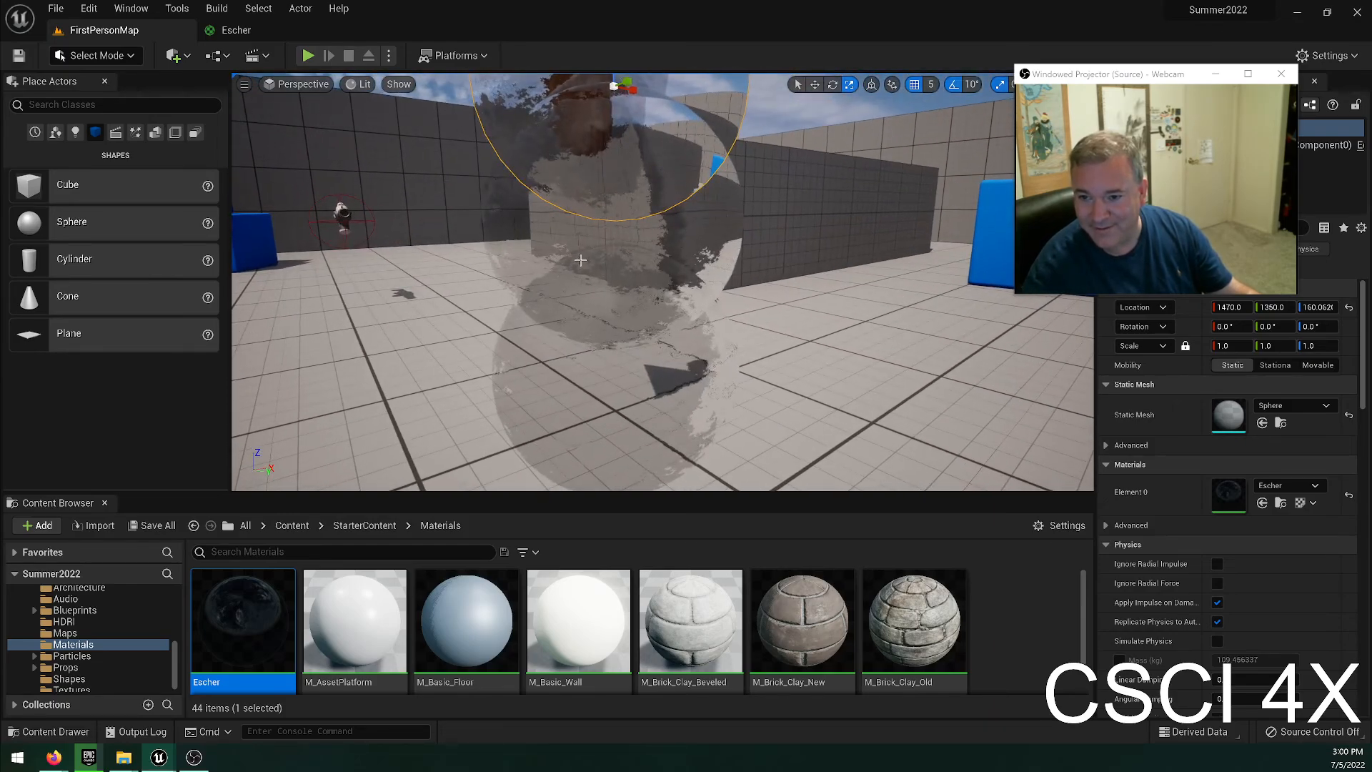
right_click_drag(575, 331, 632, 362)
key("a")
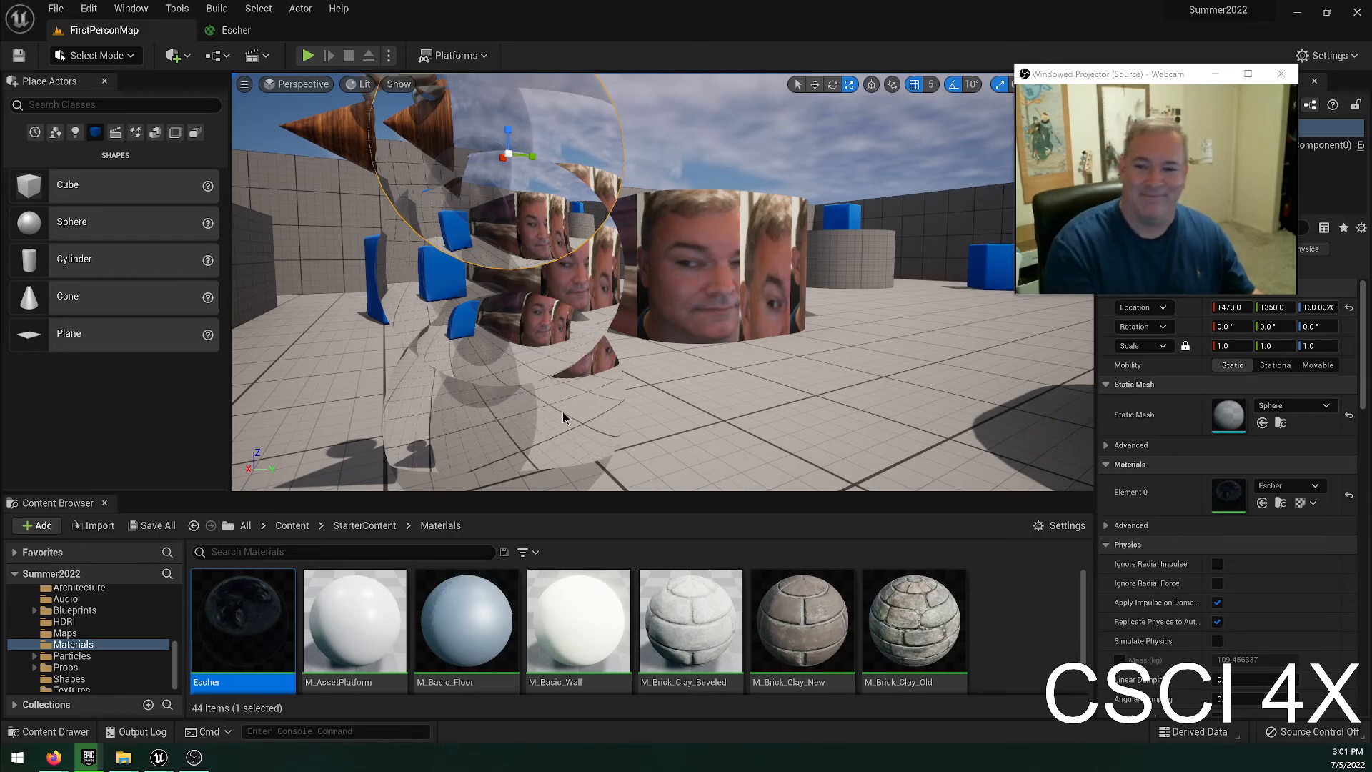
right_click_drag(706, 389, 705, 345)
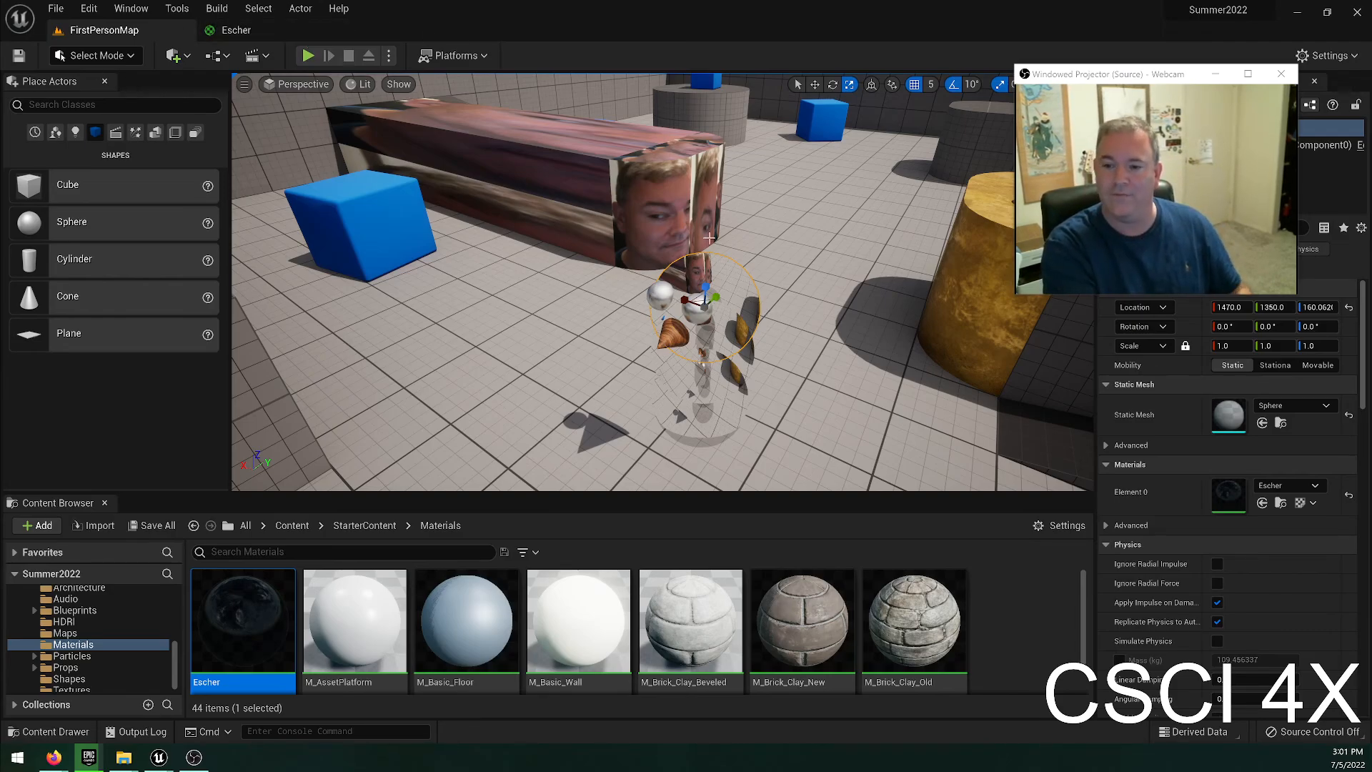
Switch the viewport to object selection mode and undo the last pin link in the material.
left_click(797, 85)
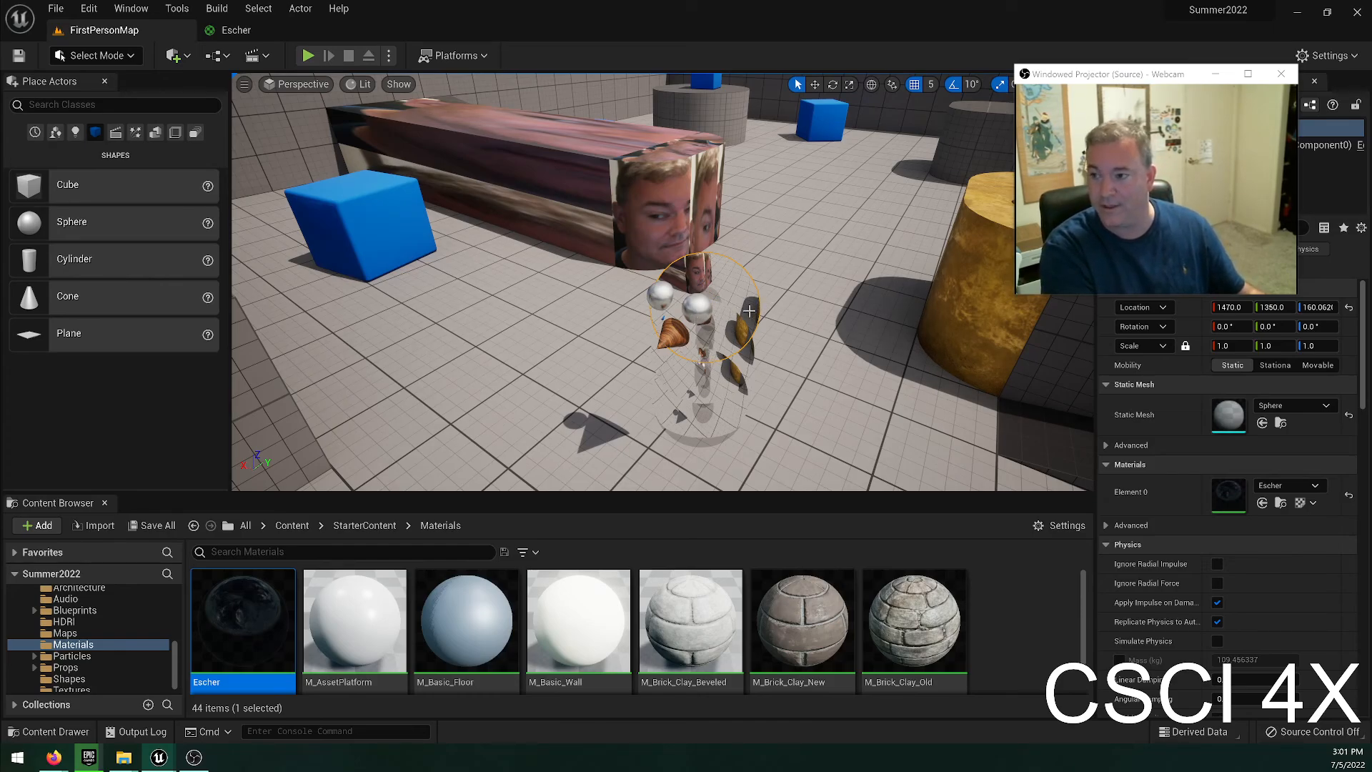
key("ctrl+z")
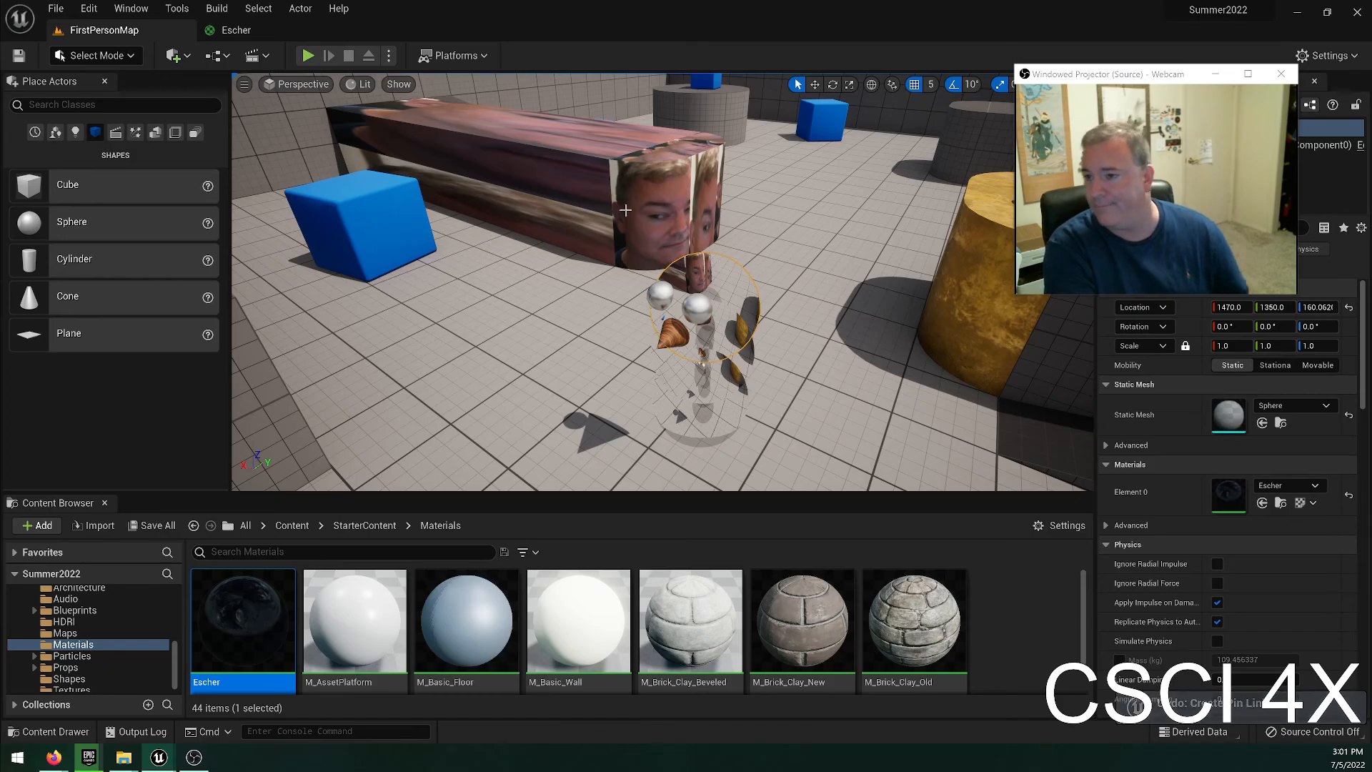